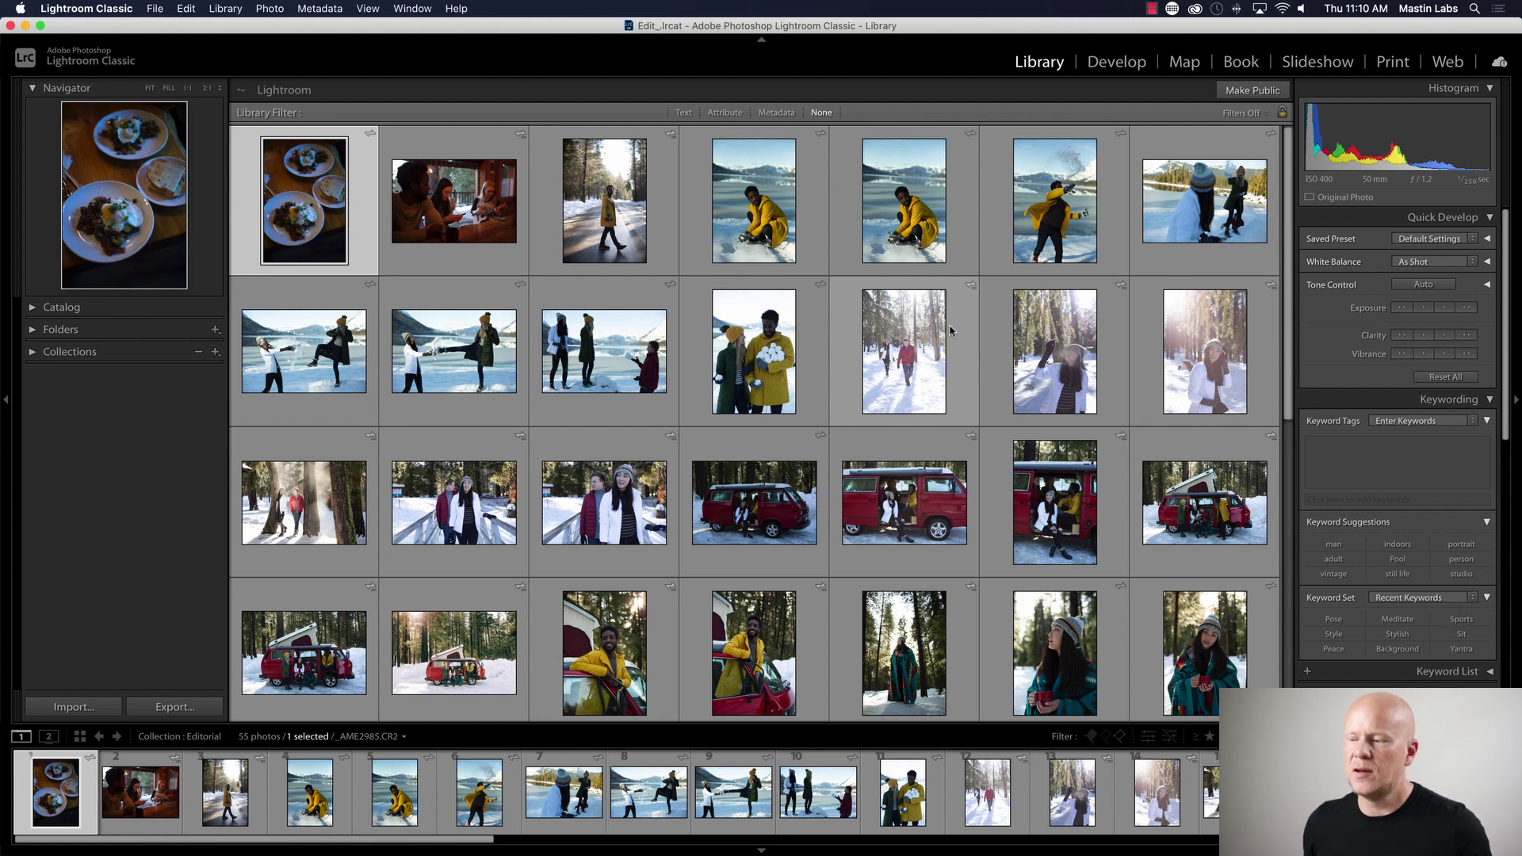
key(Tab)
key(Tab)
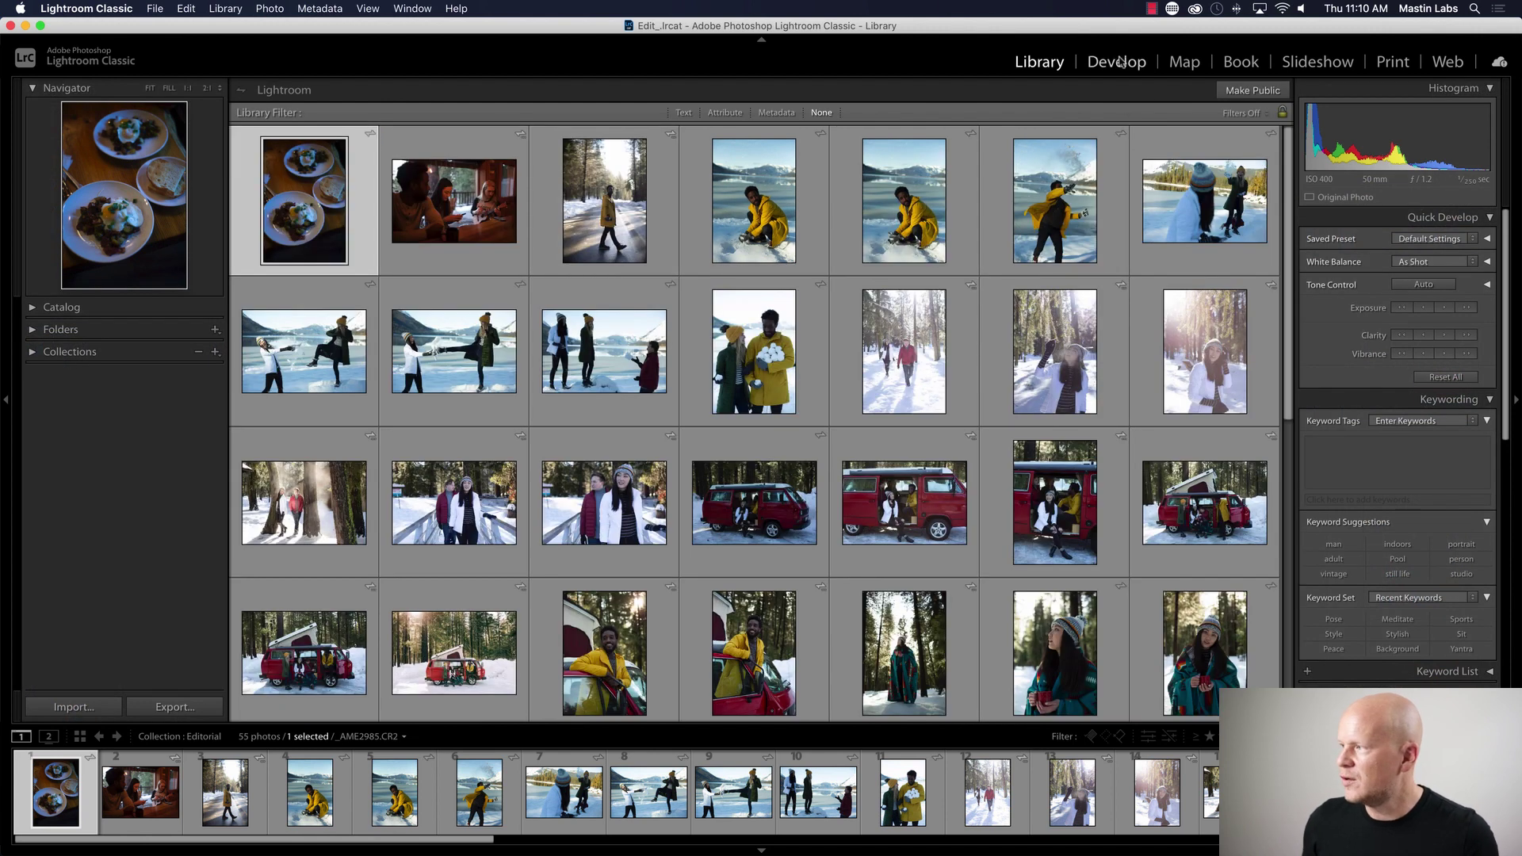
click(1122, 62)
click(1039, 62)
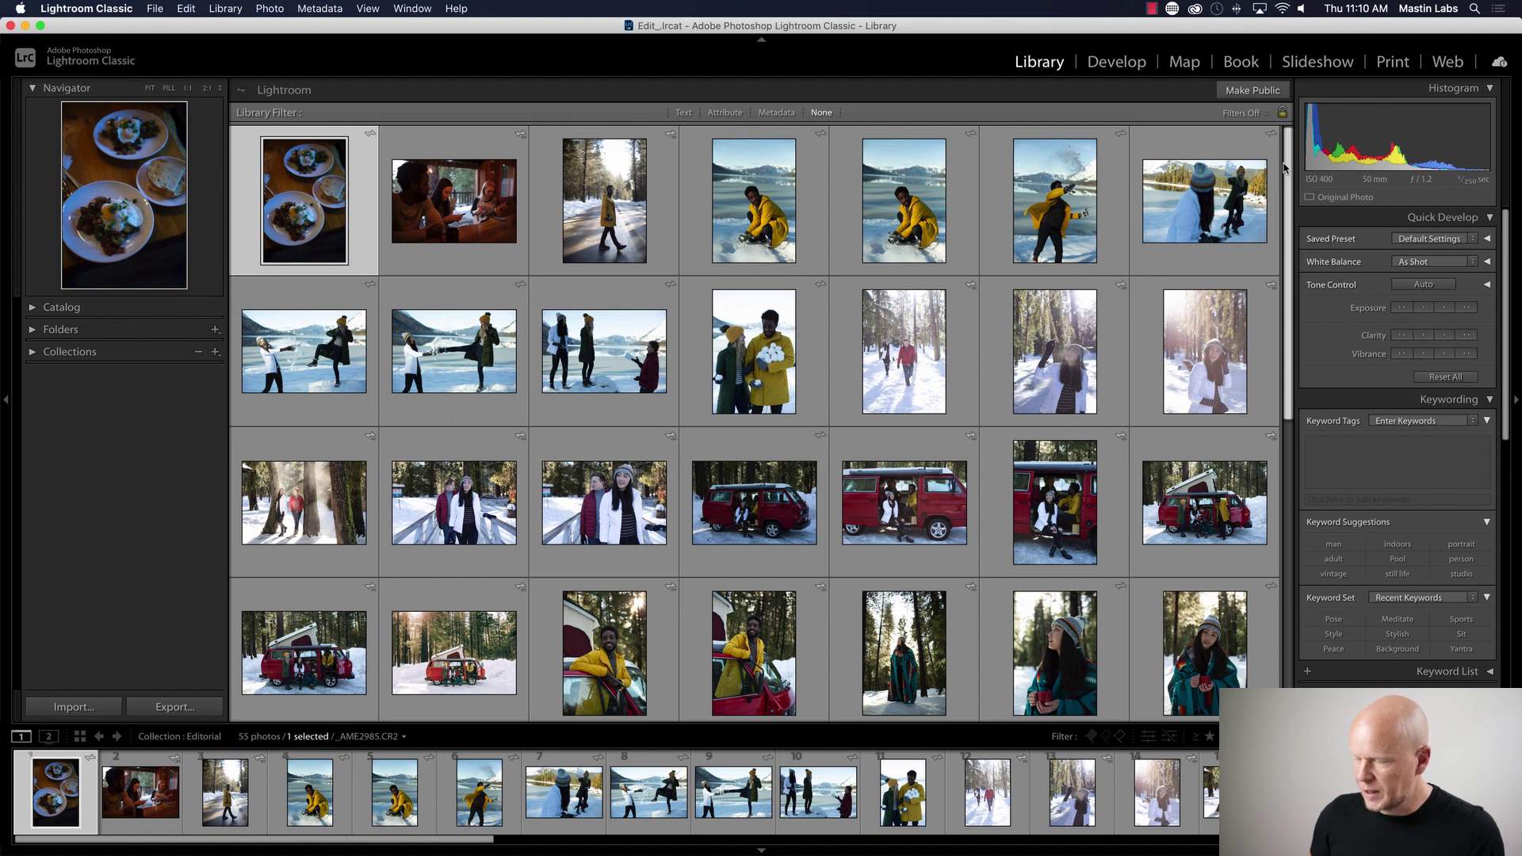
- Enlarge the grid thumbnails and look through all the photos in the Editorial collection
key(equal)
key(equal)
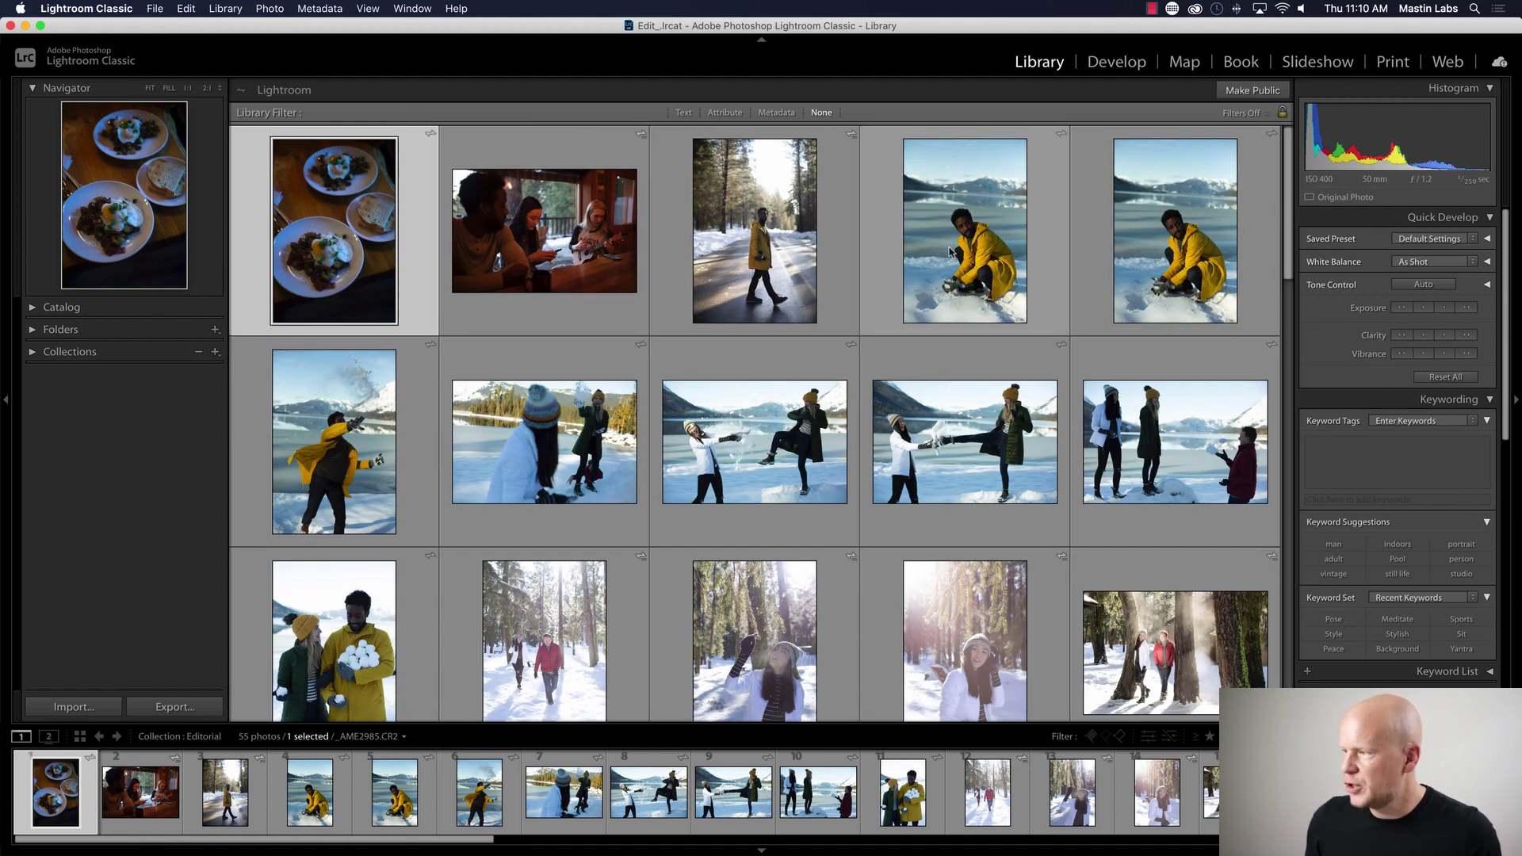
scroll(950, 252, down, 5)
scroll(949, 252, down, 8)
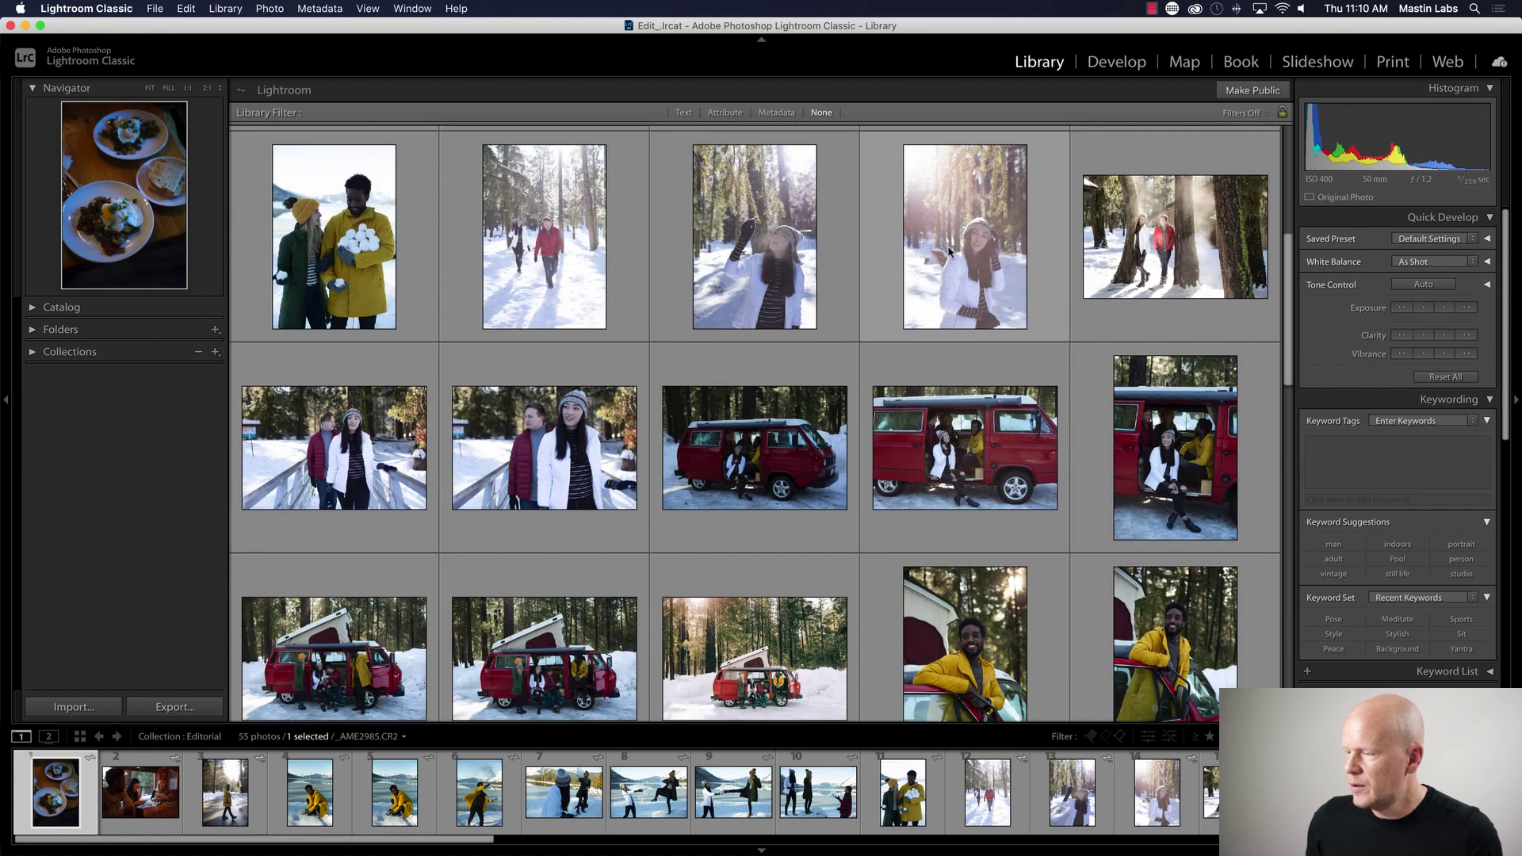
scroll(950, 252, down, 4)
scroll(949, 252, down, 5)
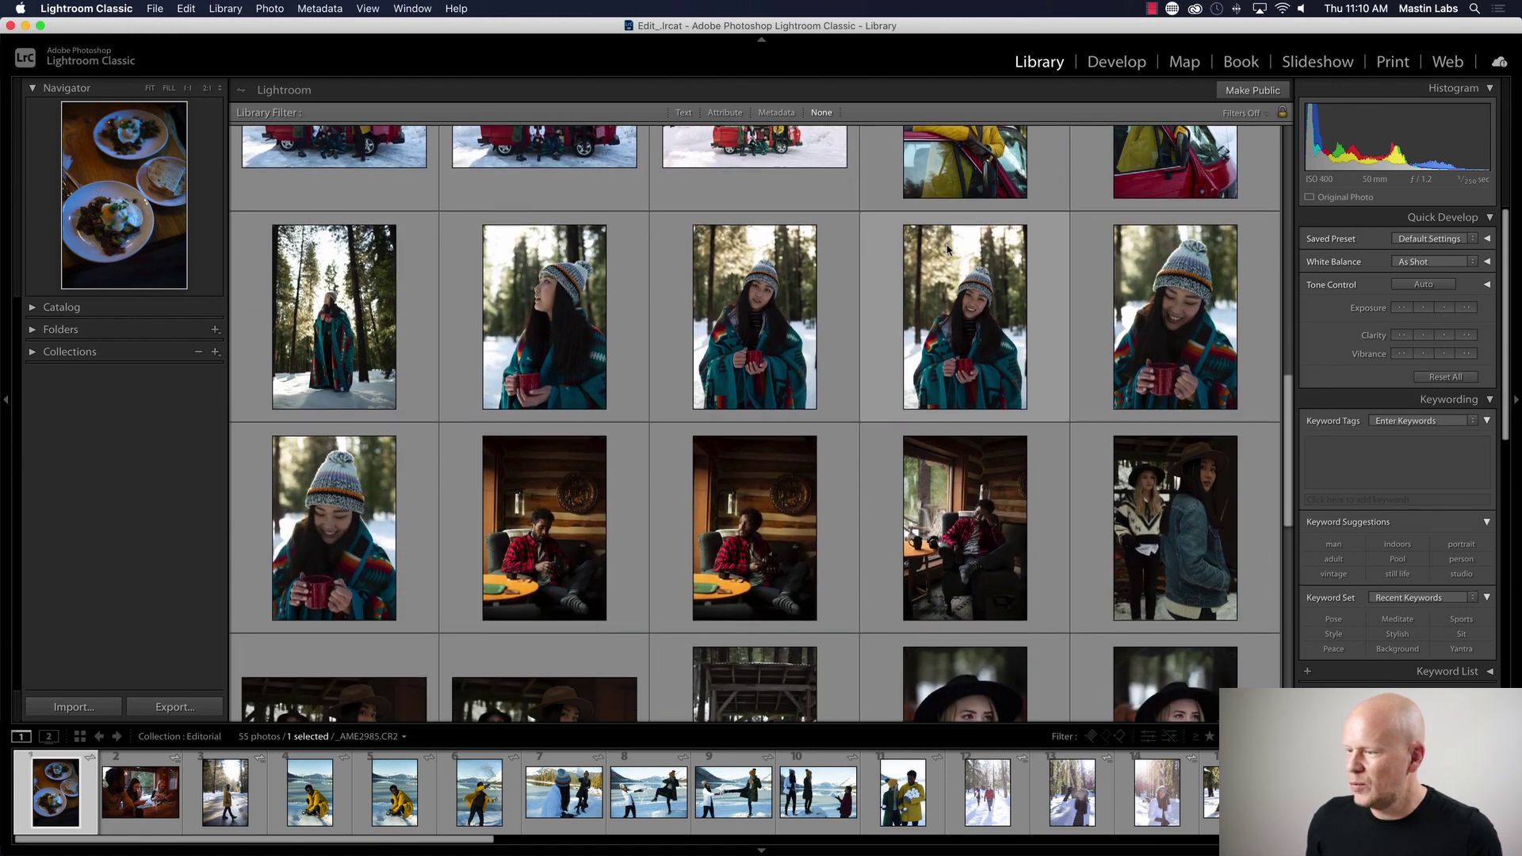
scroll(948, 249, down, 8)
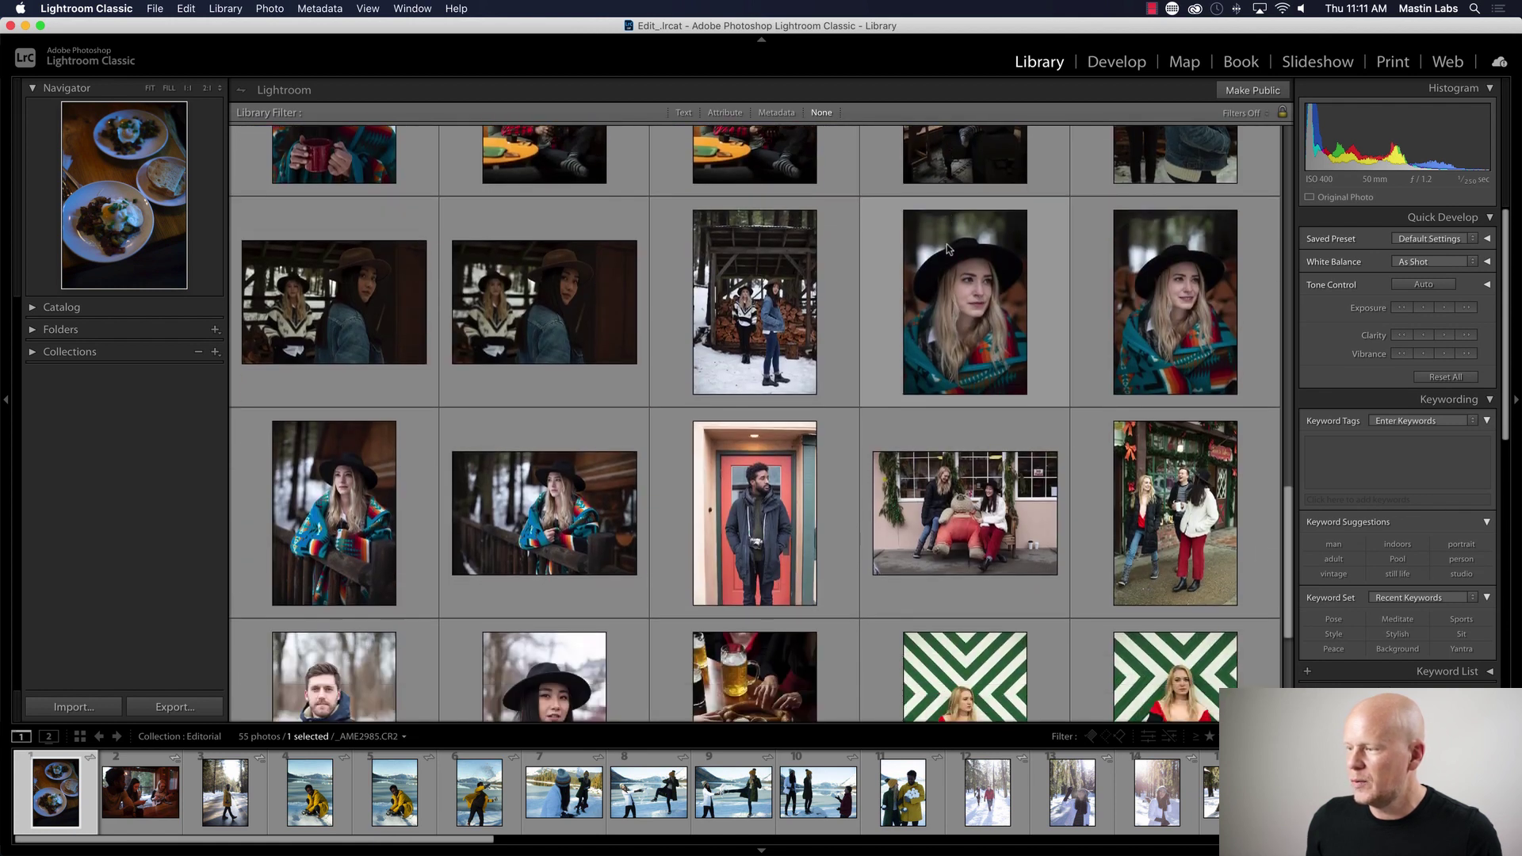
scroll(946, 247, down, 2)
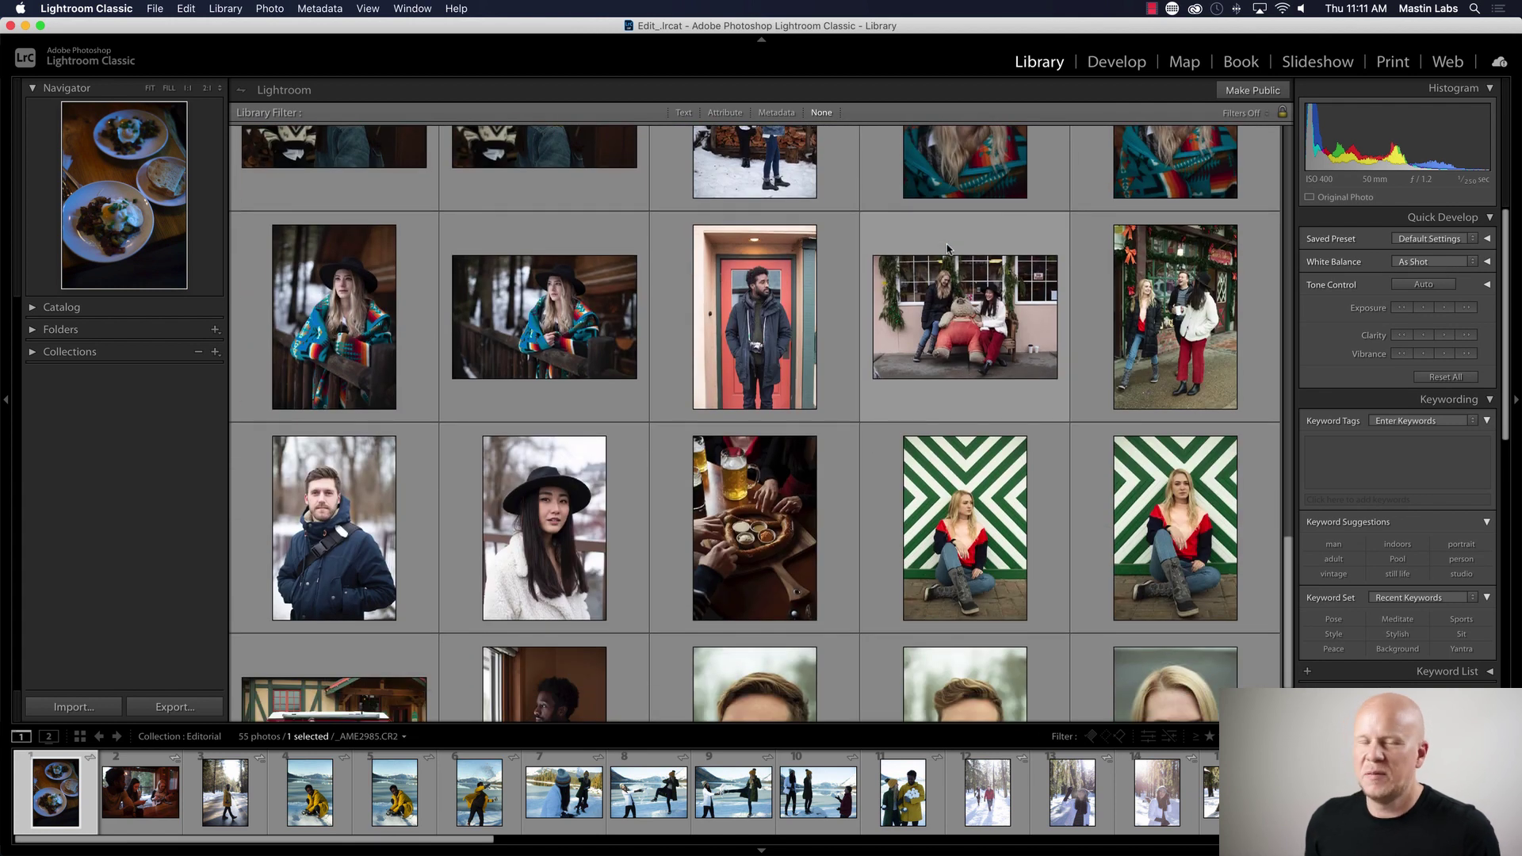
scroll(950, 246, down, 2)
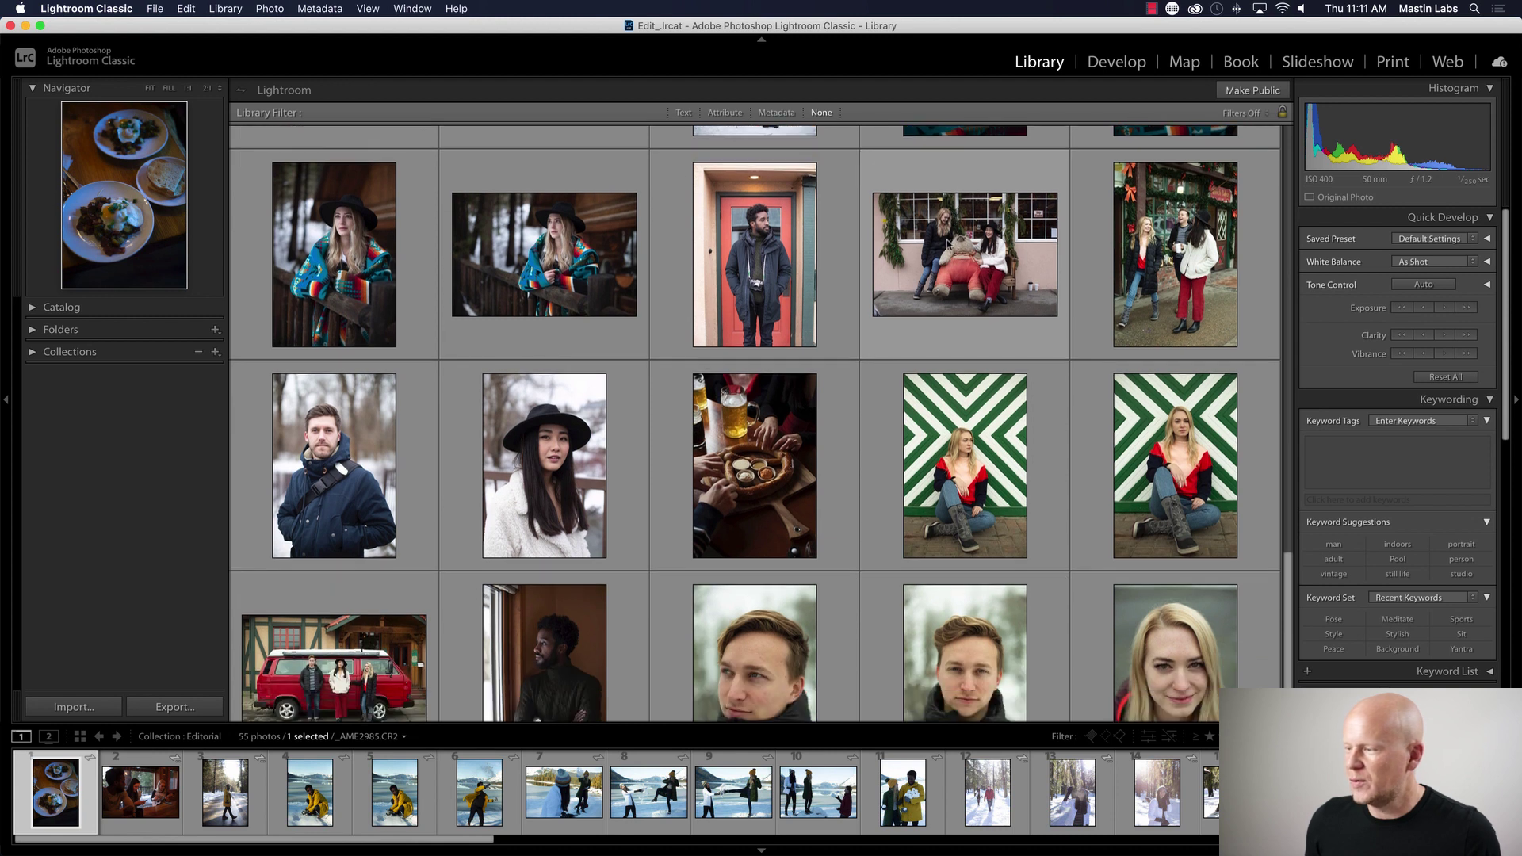
scroll(934, 245, down, 2)
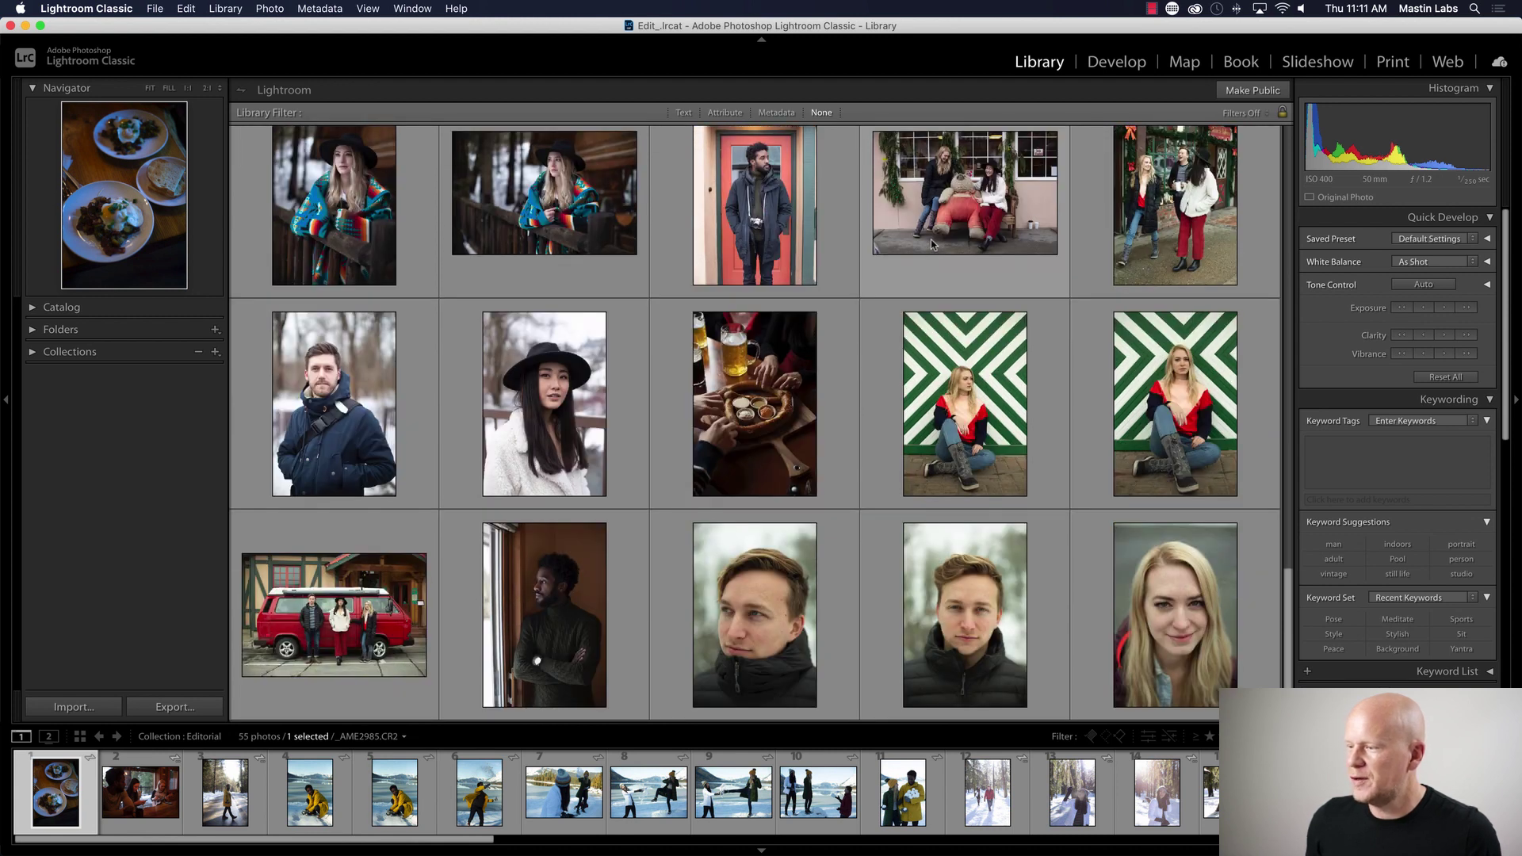
scroll(920, 246, up, 6)
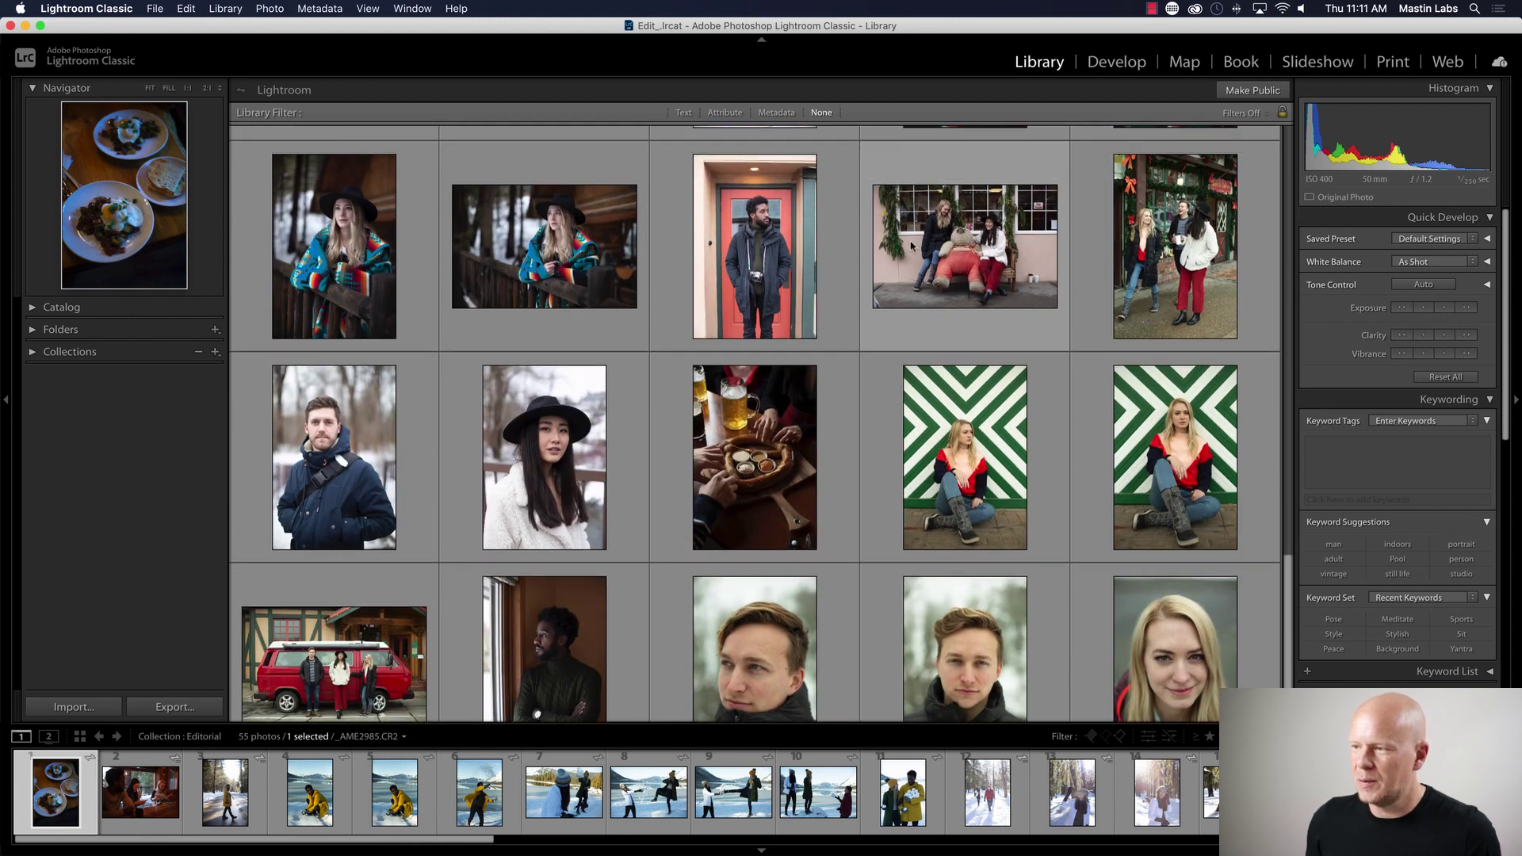
scroll(910, 246, up, 7)
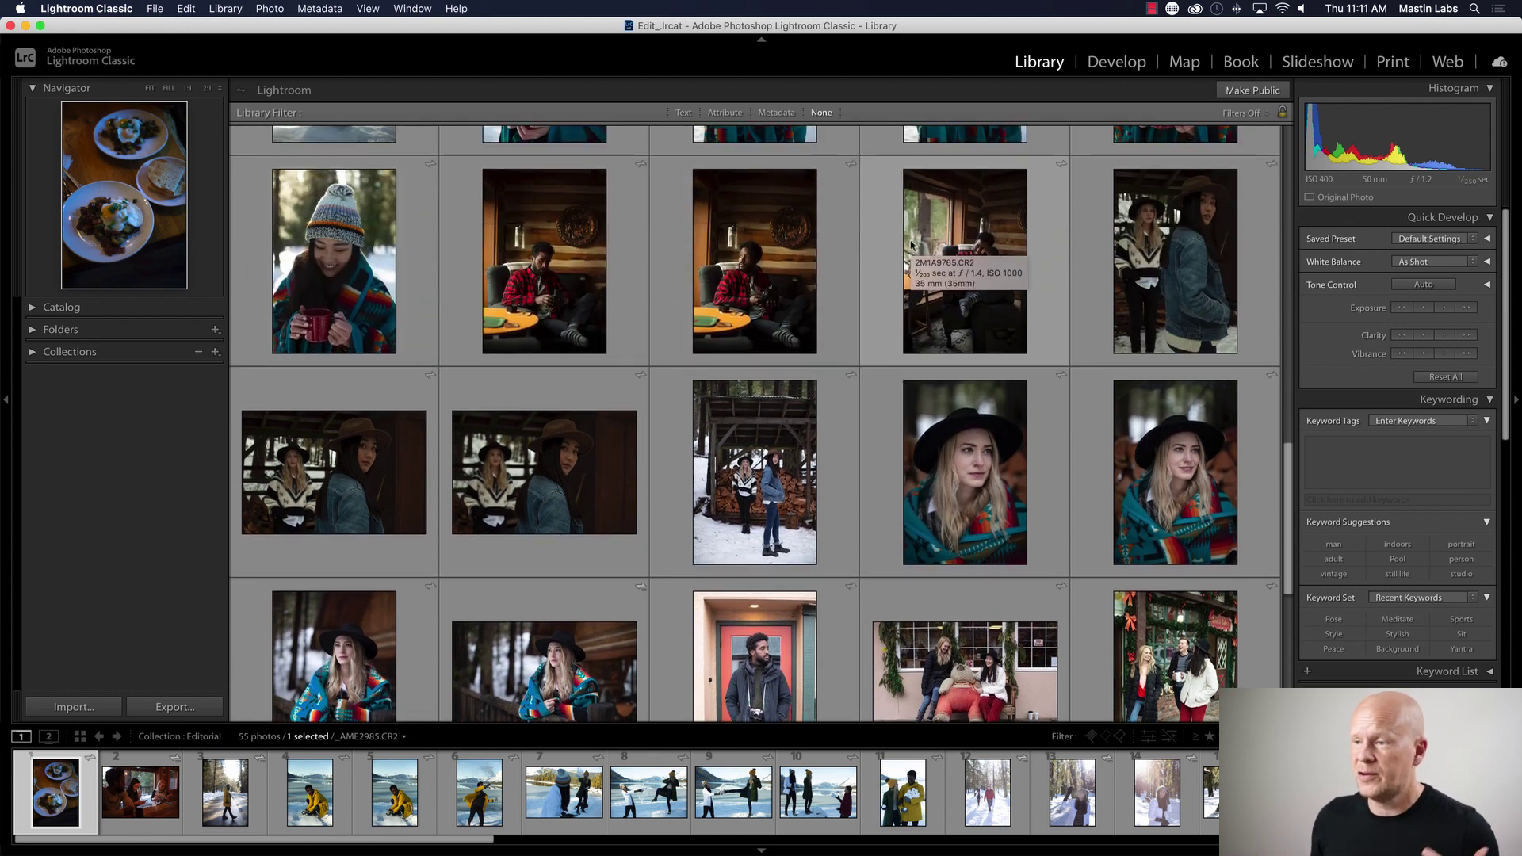
scroll(902, 286, up, 4)
scroll(901, 285, up, 15)
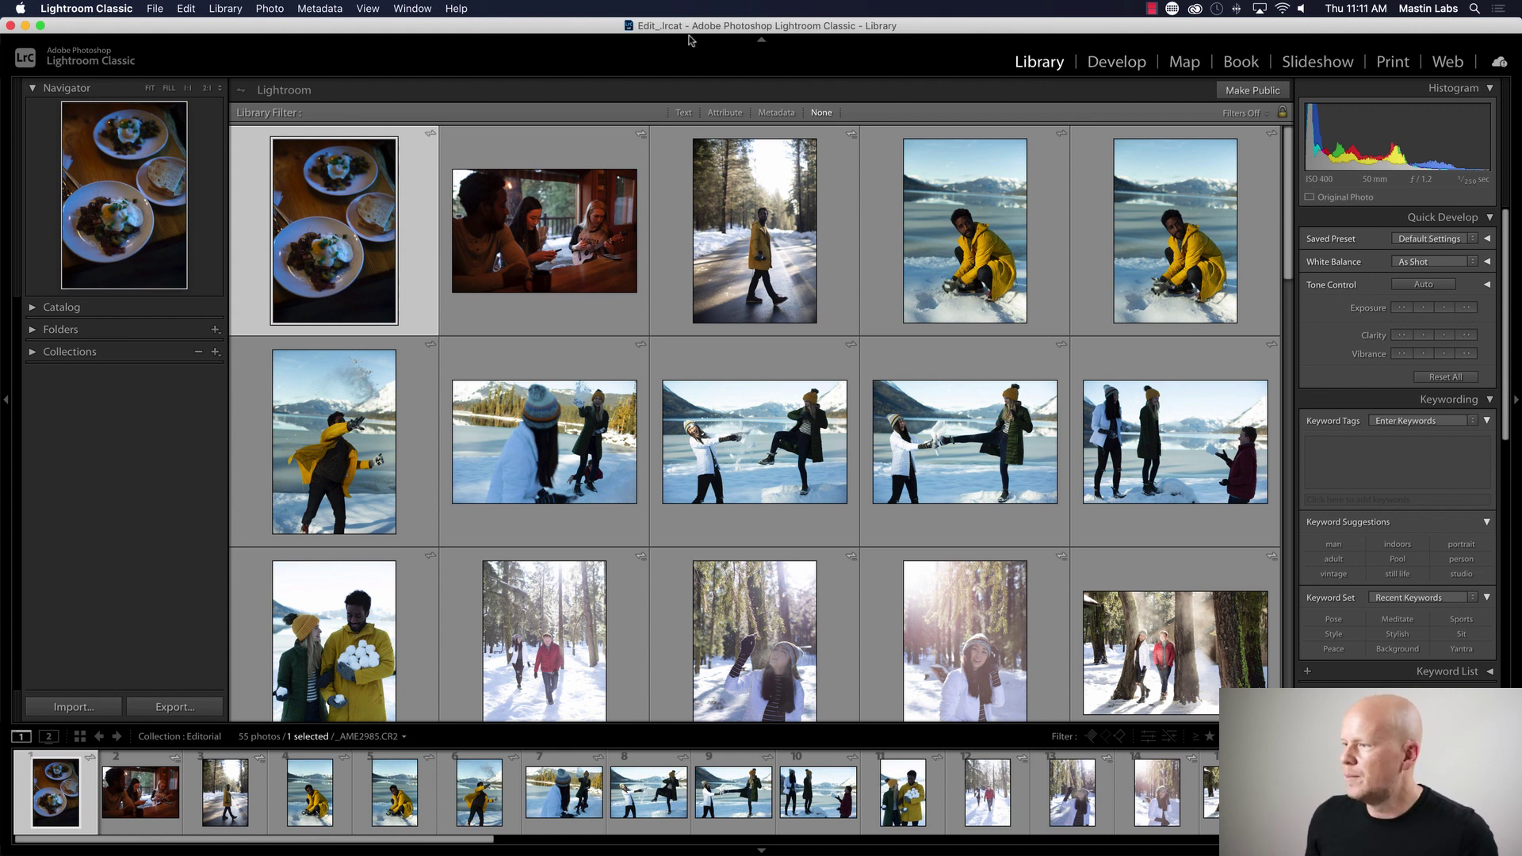
- Open _AME3384.CR2, the portrait of the man in the yellow jacket leaning on the van door, in the Develop module
click(1142, 63)
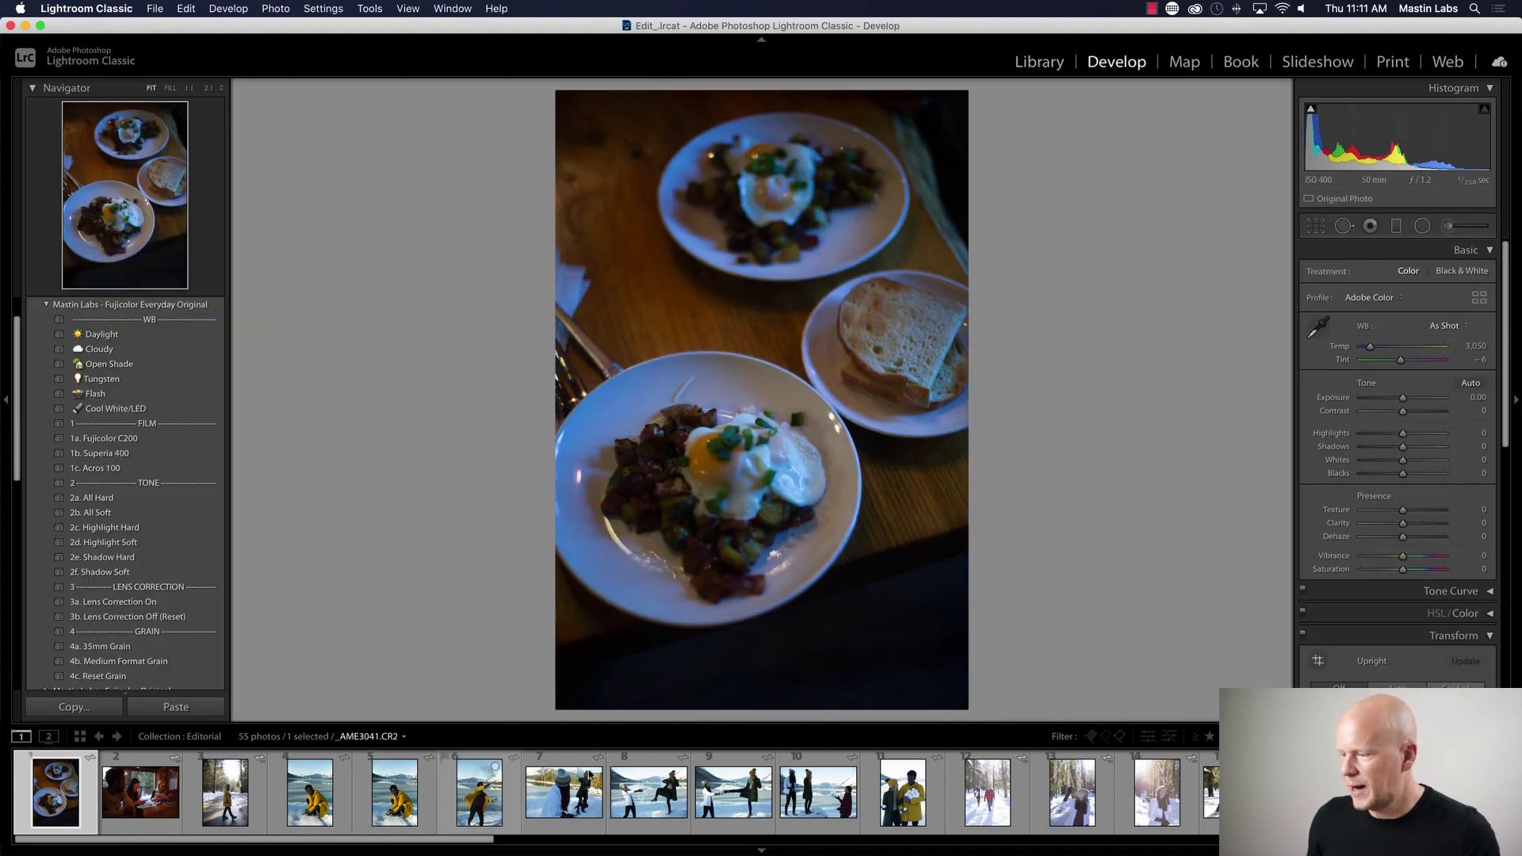
scroll(510, 785, right, 4)
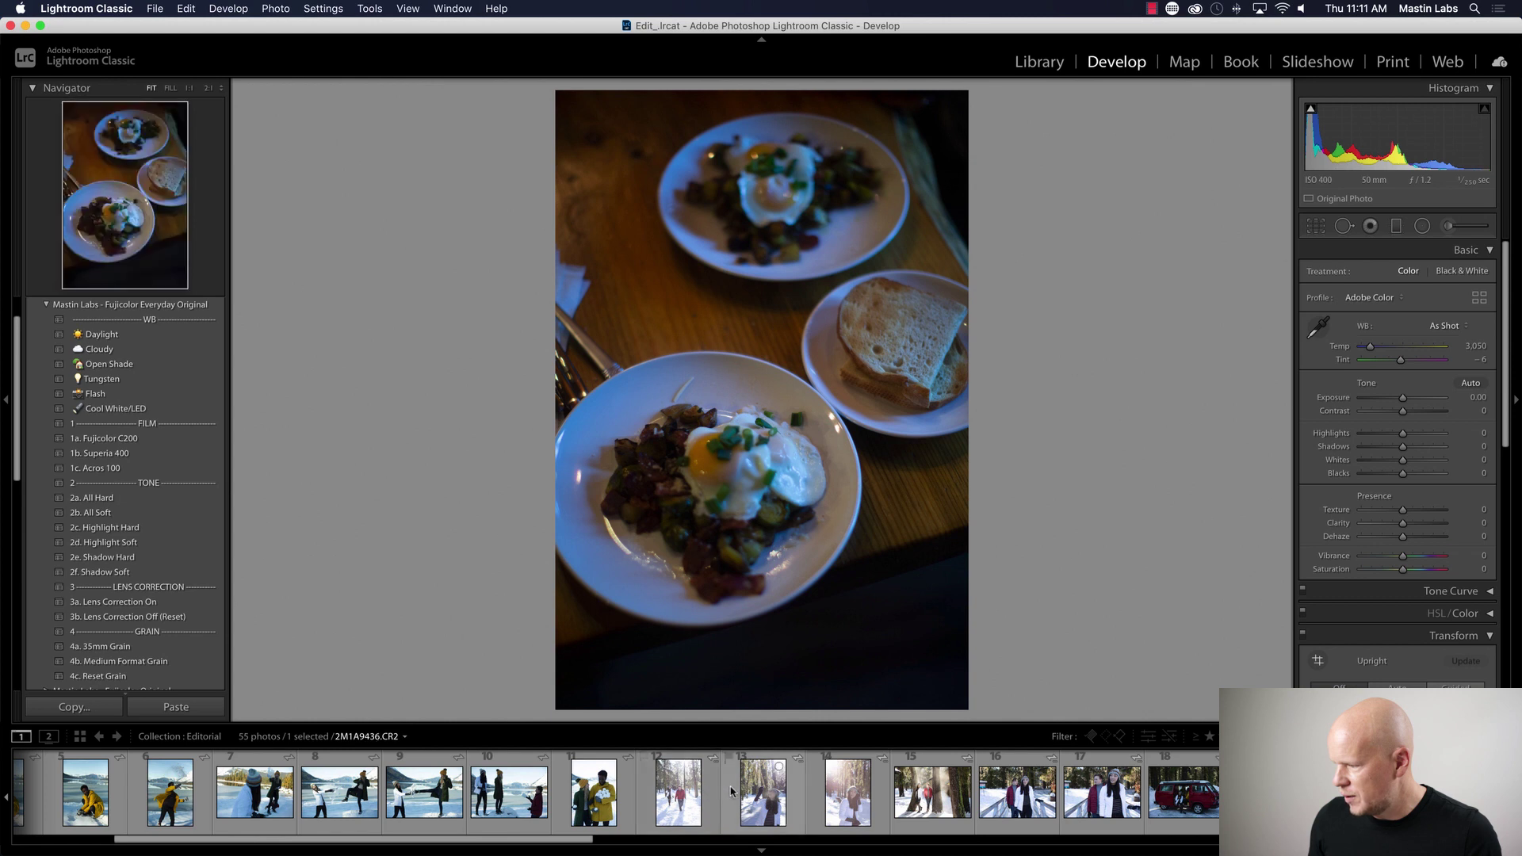
scroll(730, 791, right, 10)
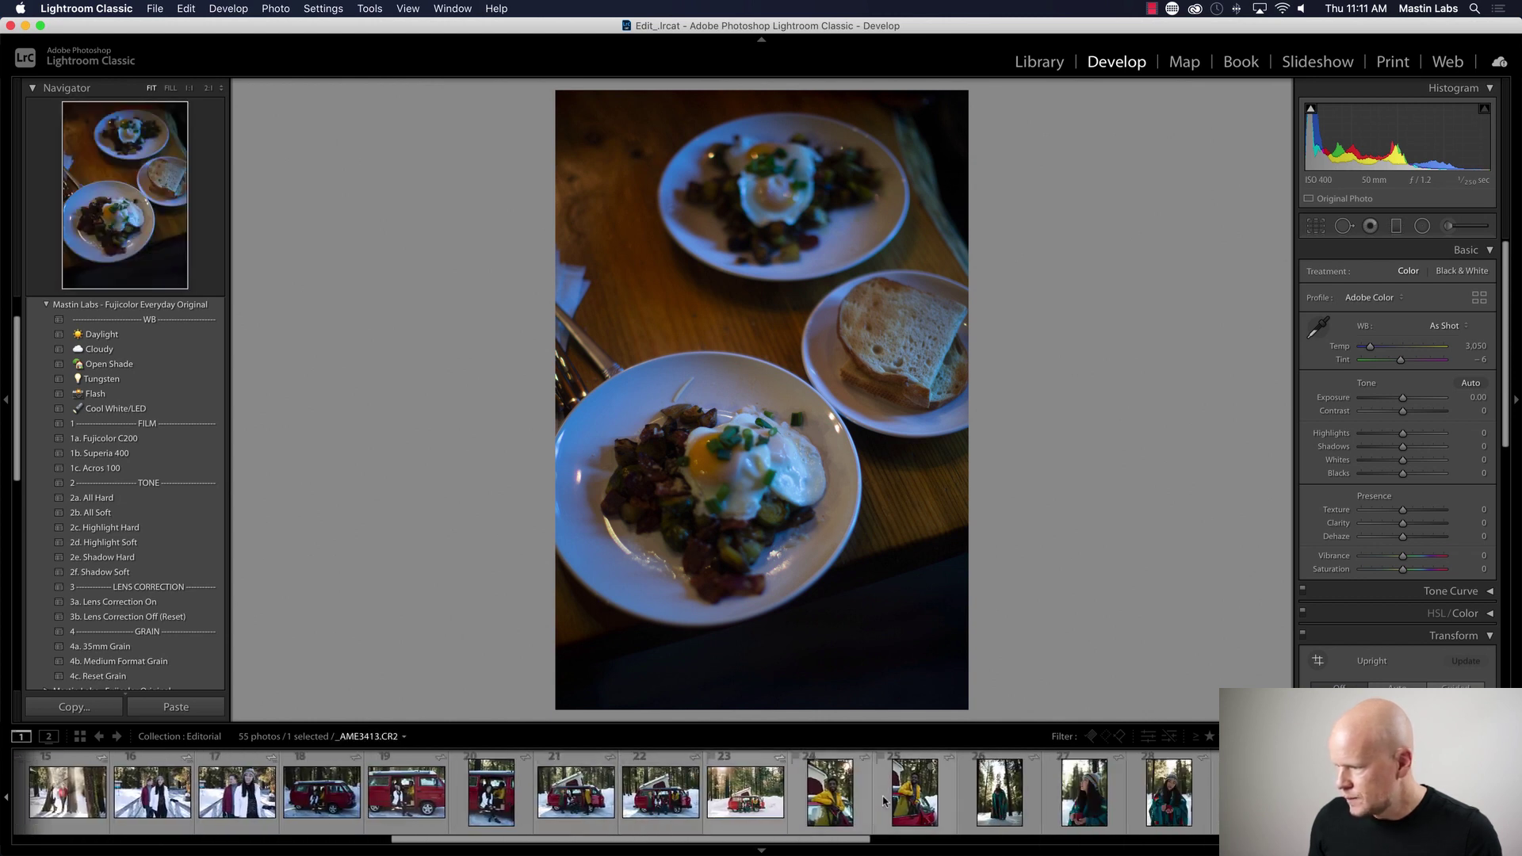
click(830, 793)
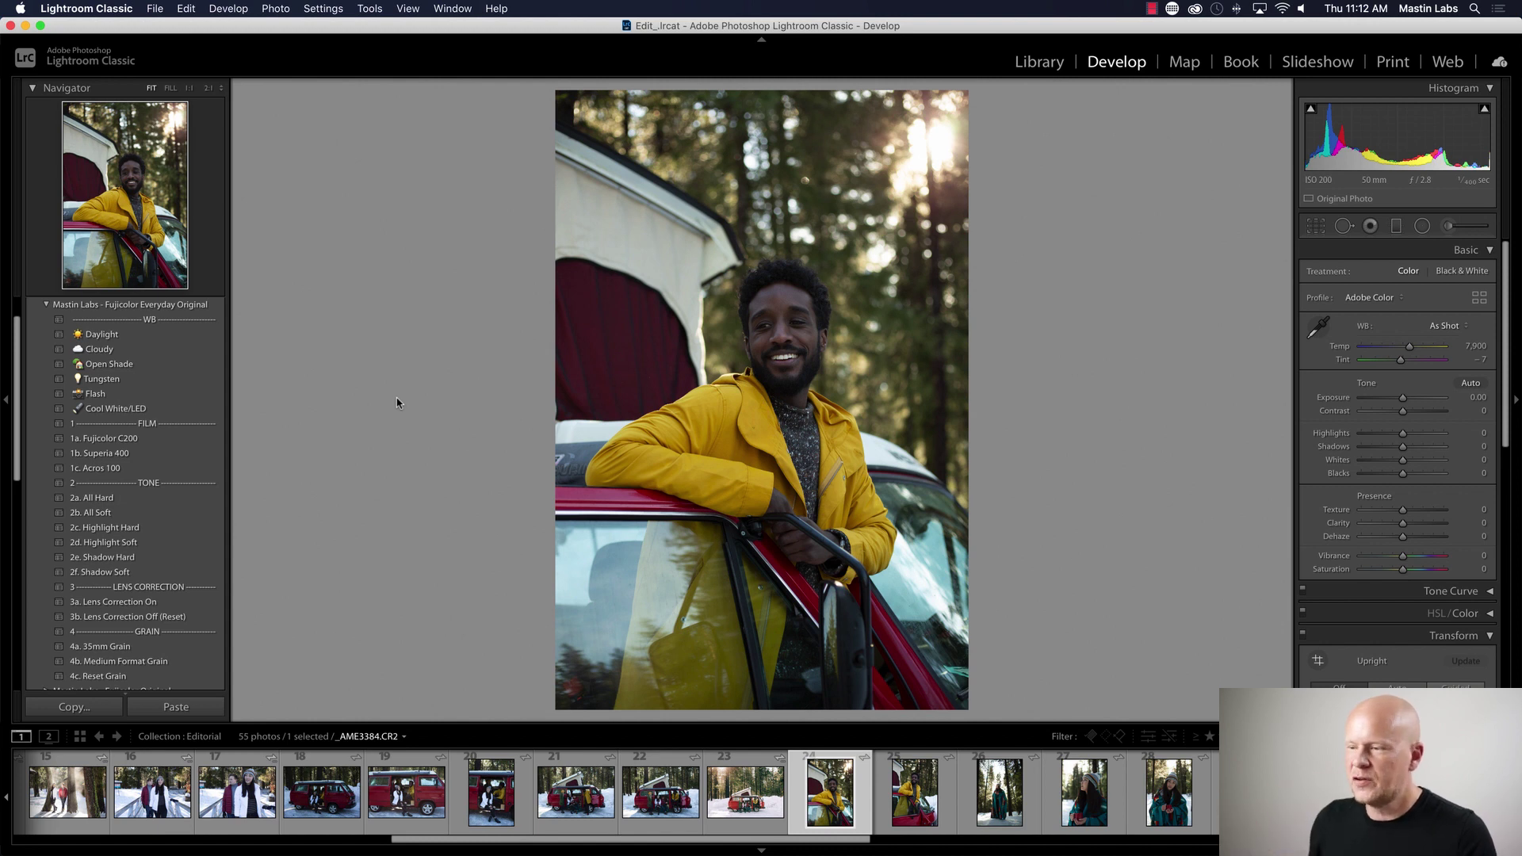
- Apply the 1a. Fujicolor C200 preset and set exposure to +0.25, temperature to 8,766 and tint to +10
click(111, 439)
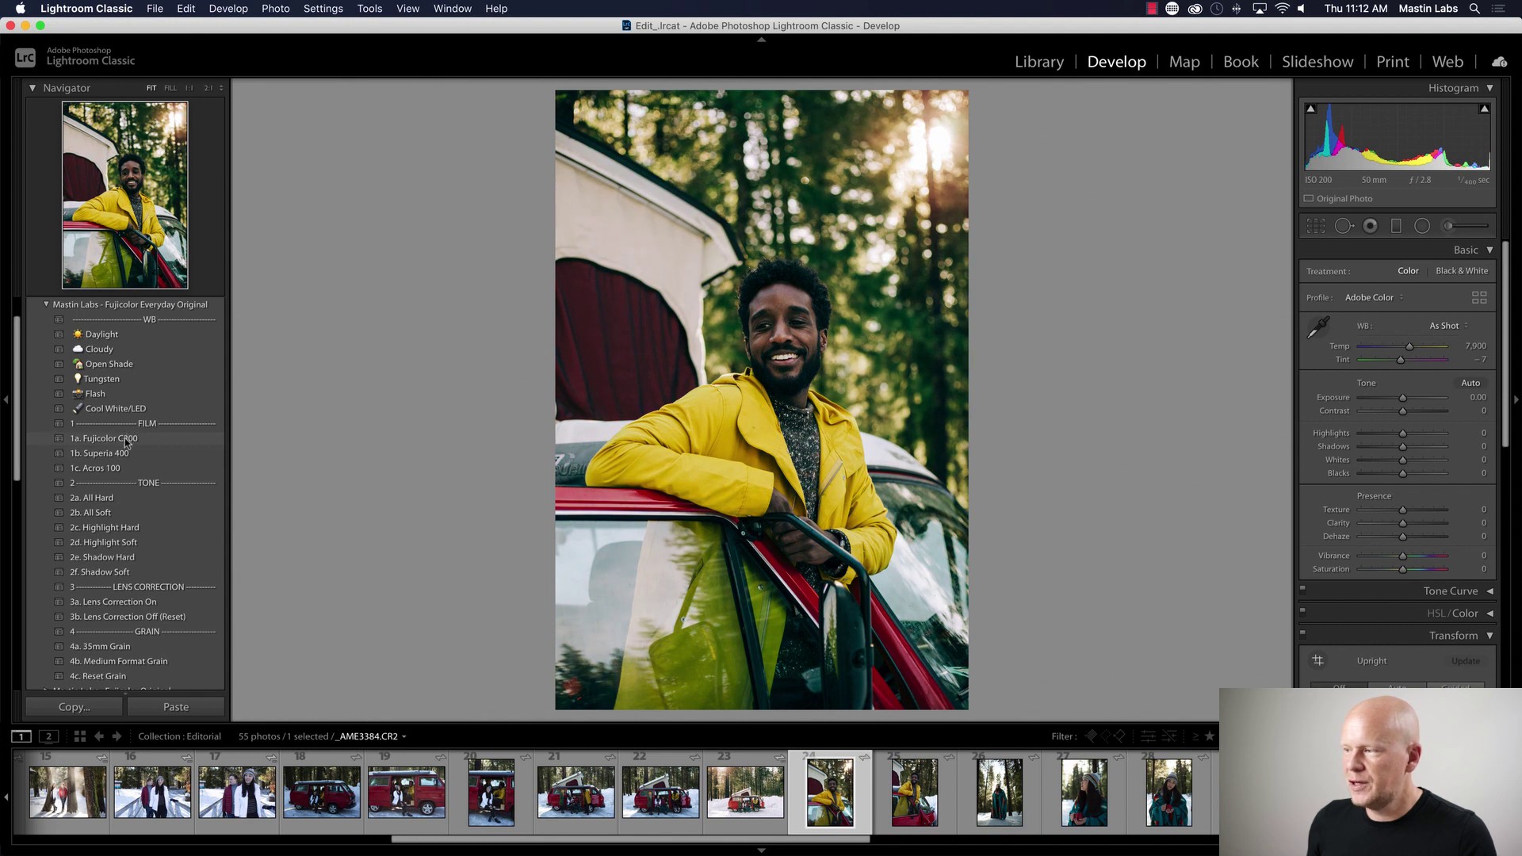
click(127, 441)
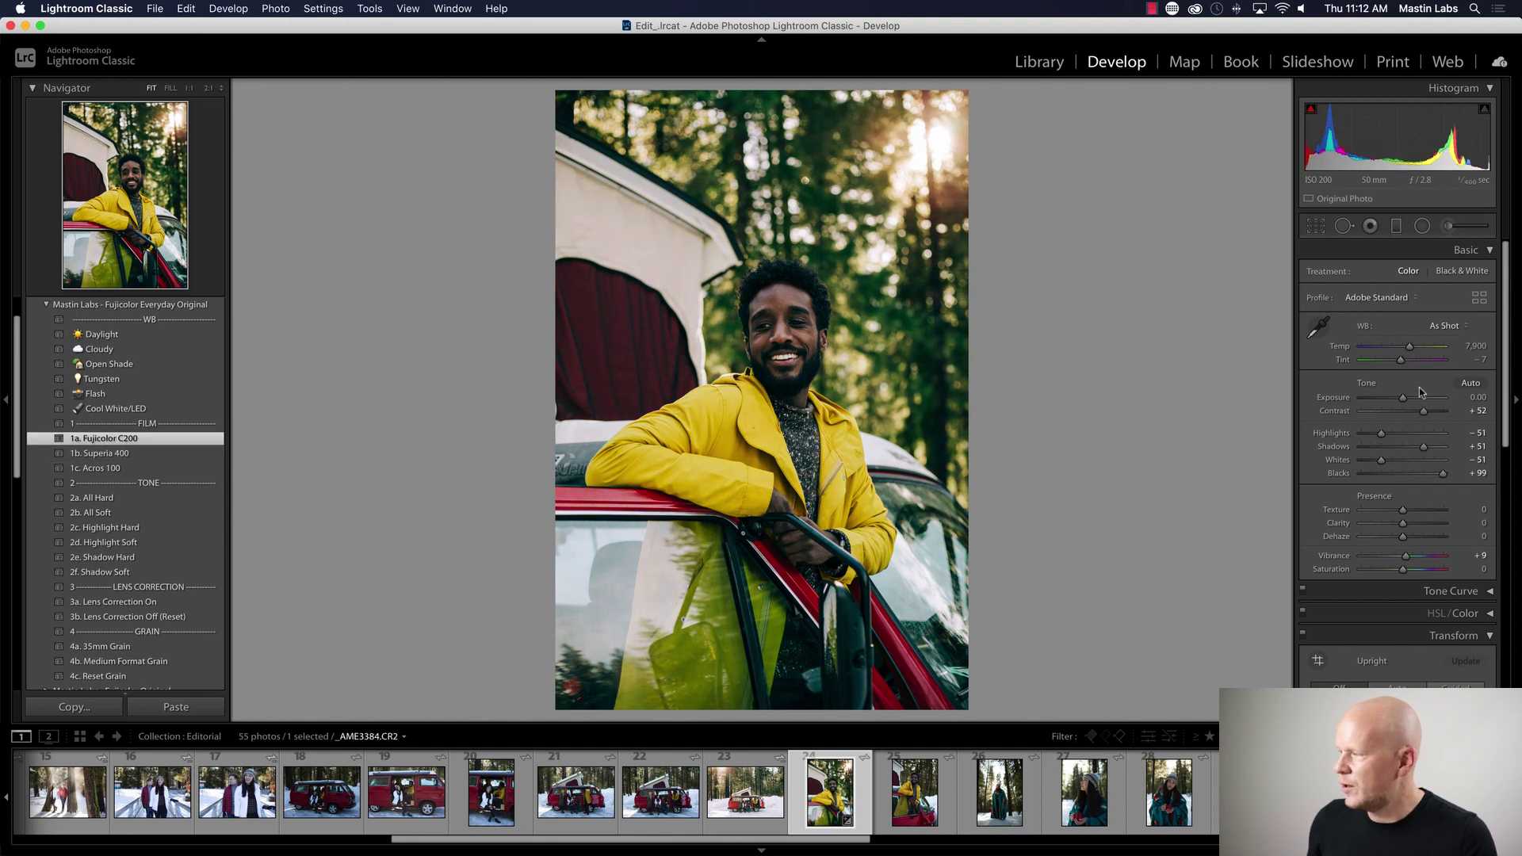
drag(1404, 402, 1405, 401)
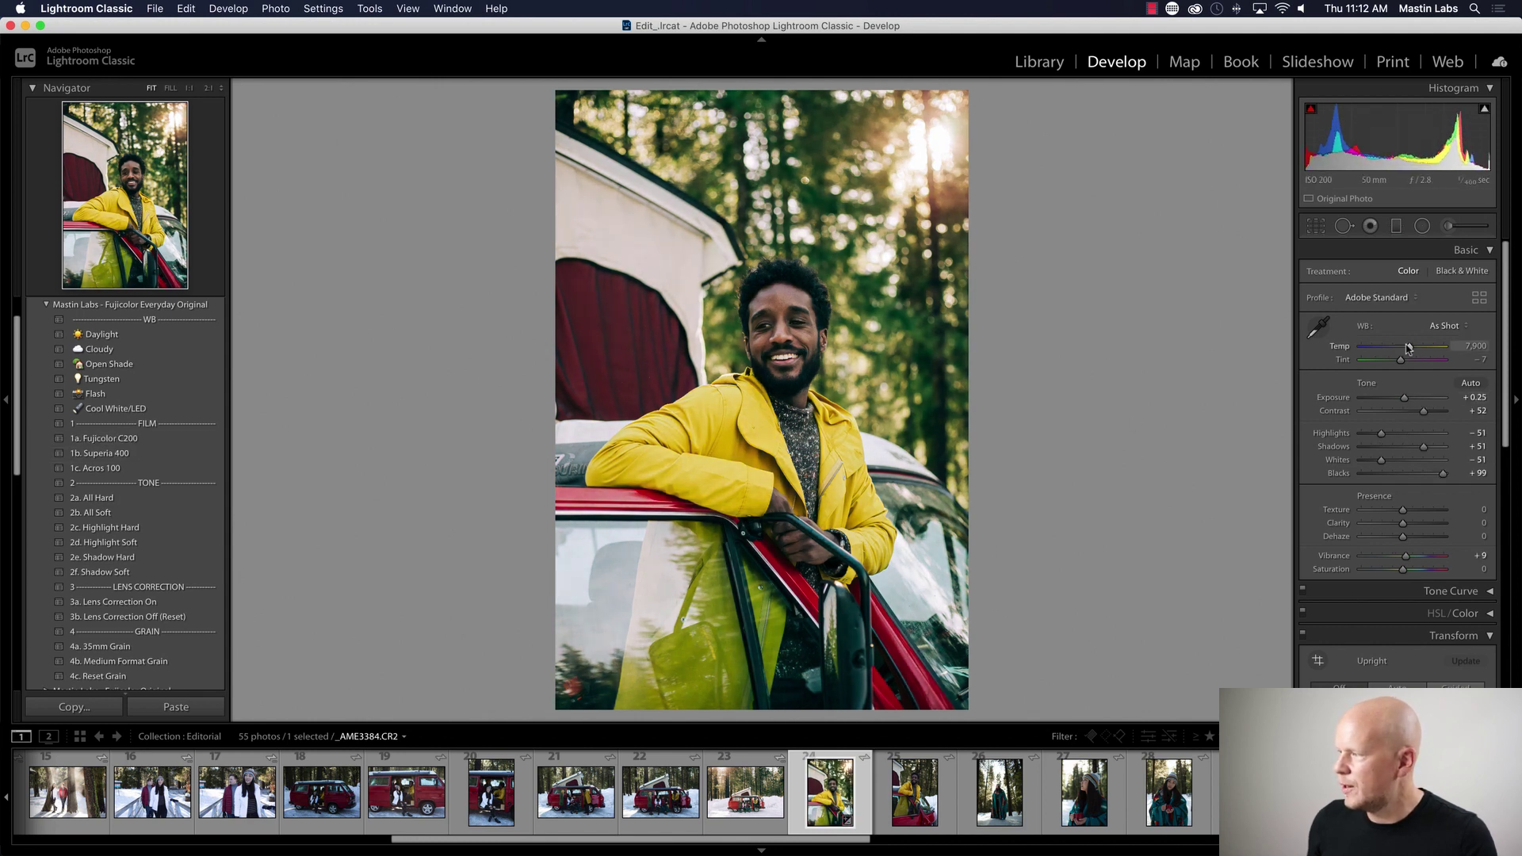
drag(1401, 363, 1413, 348)
- Create two virtual copies of the edited yellow-jacket portrait
right_click(825, 793)
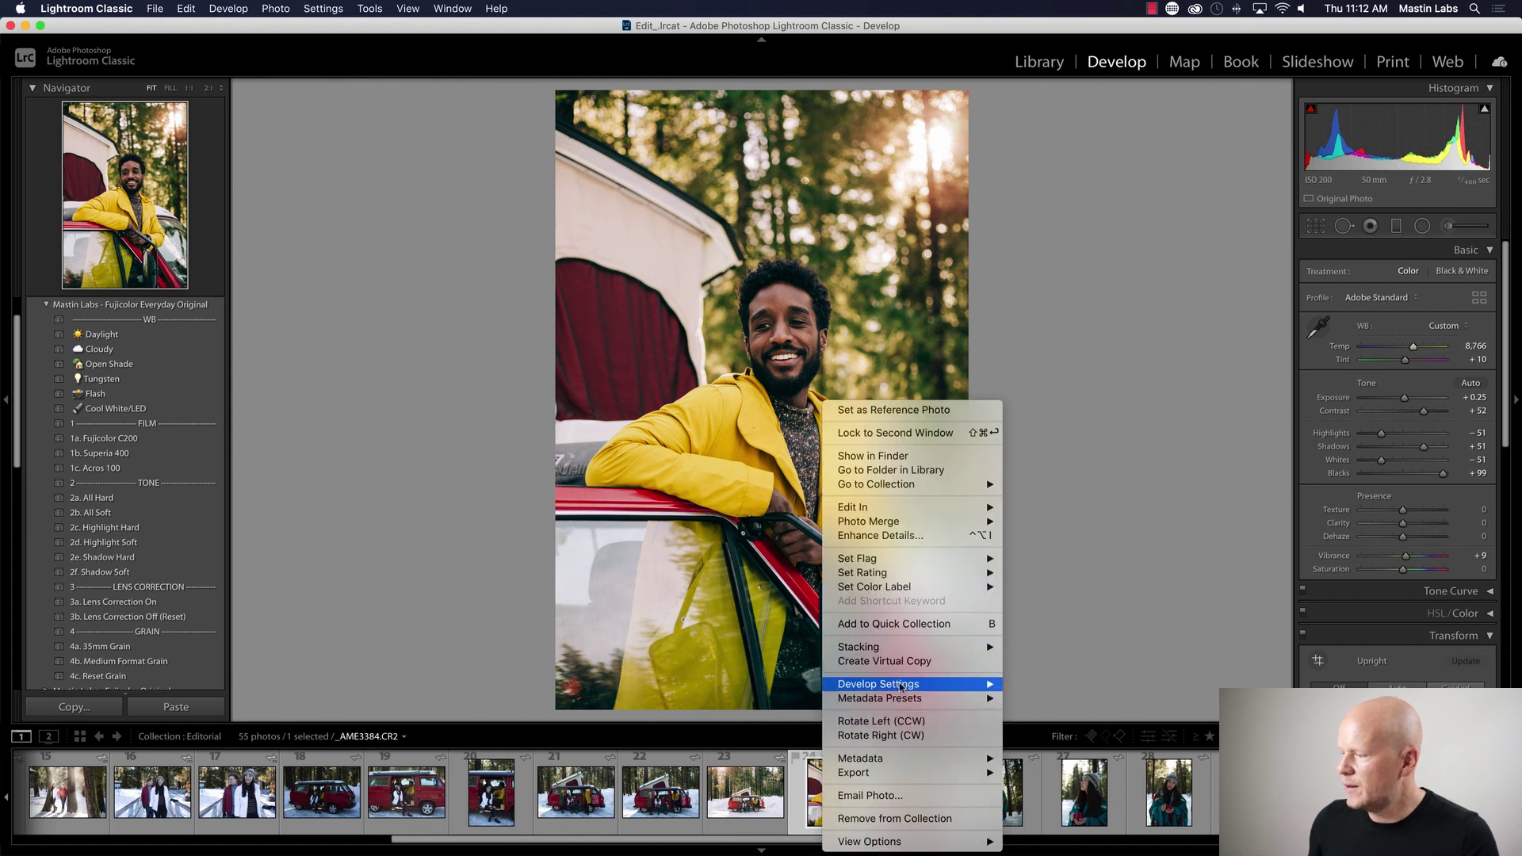
click(908, 661)
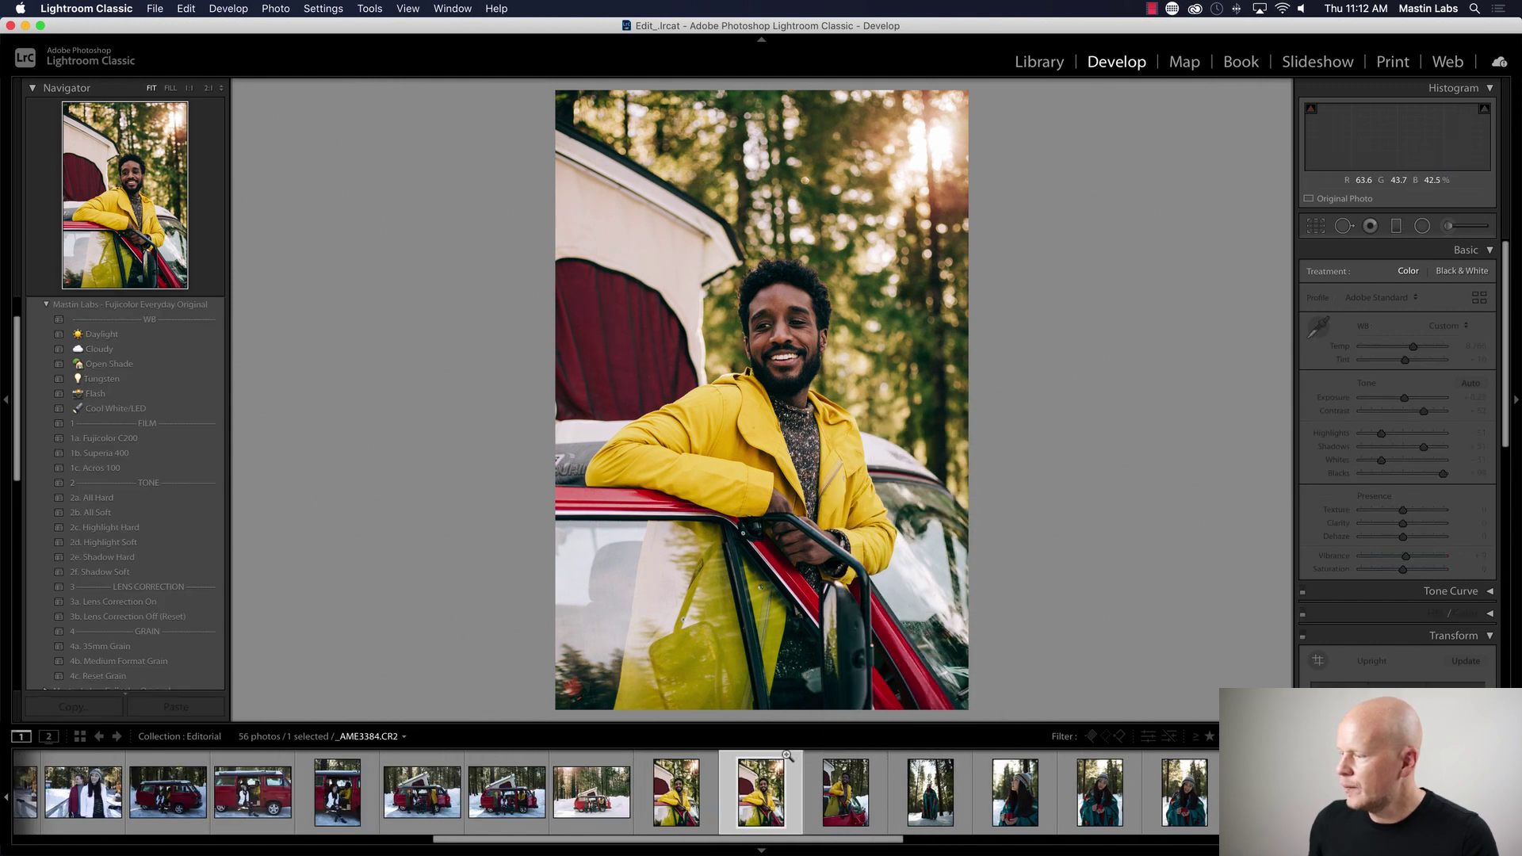
right_click(743, 800)
click(825, 661)
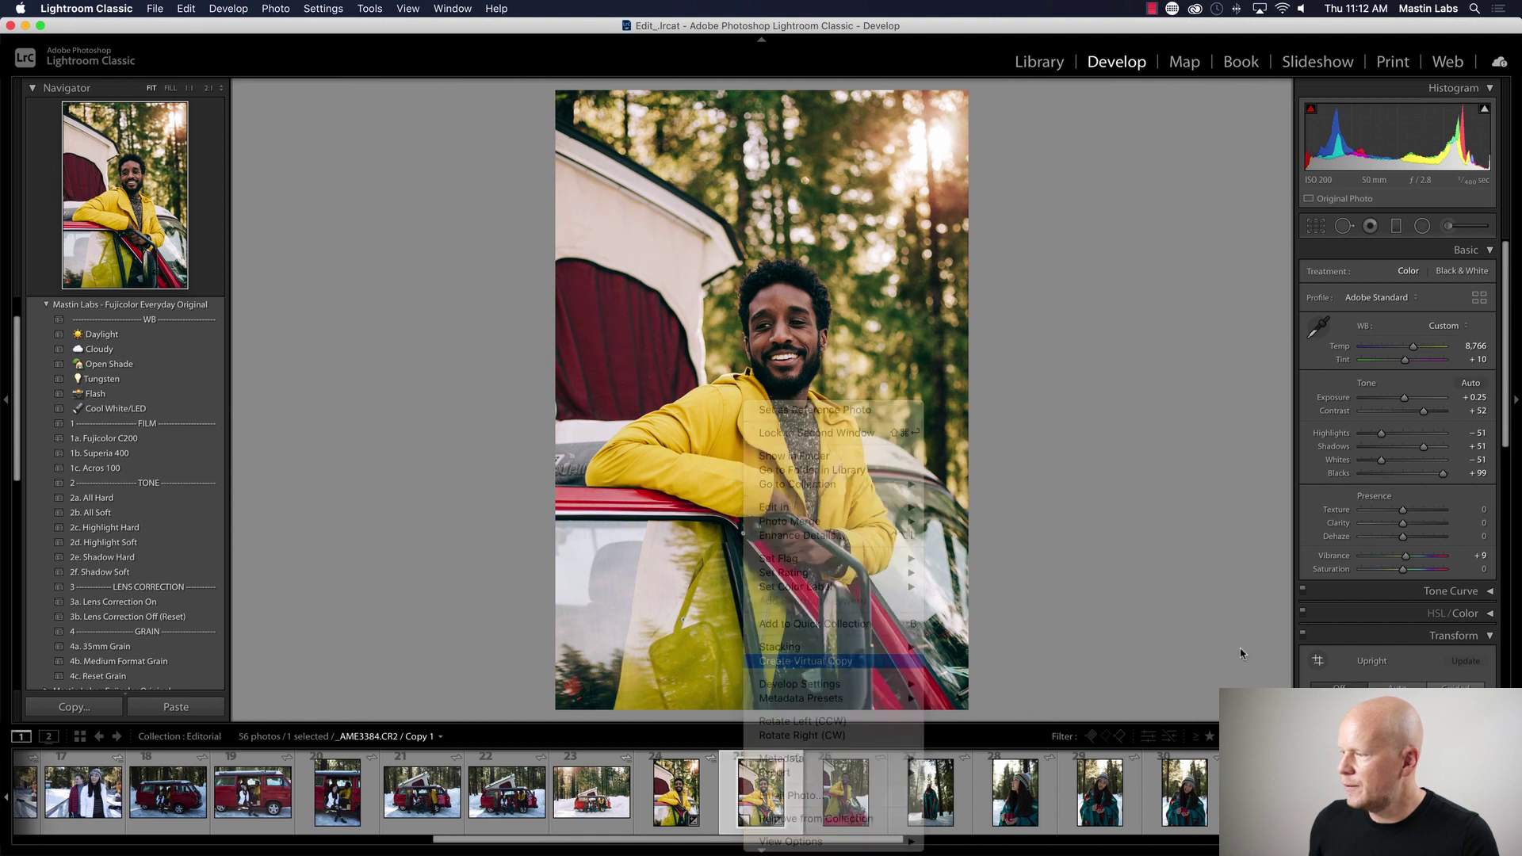
- Apply the 1b. Superia 400 film preset to the first virtual copy of the portrait
click(591, 797)
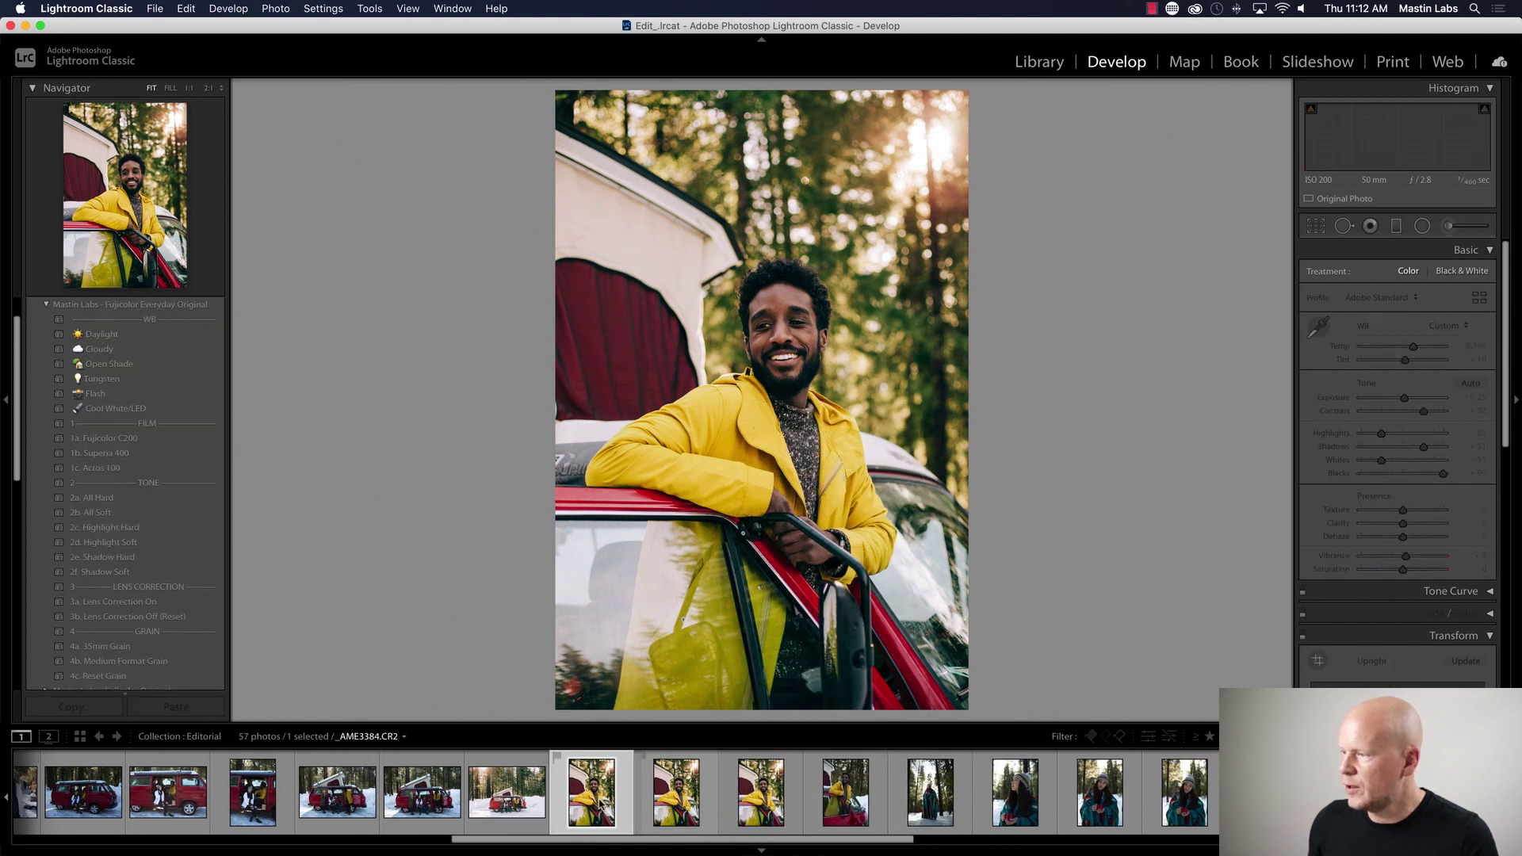
click(677, 793)
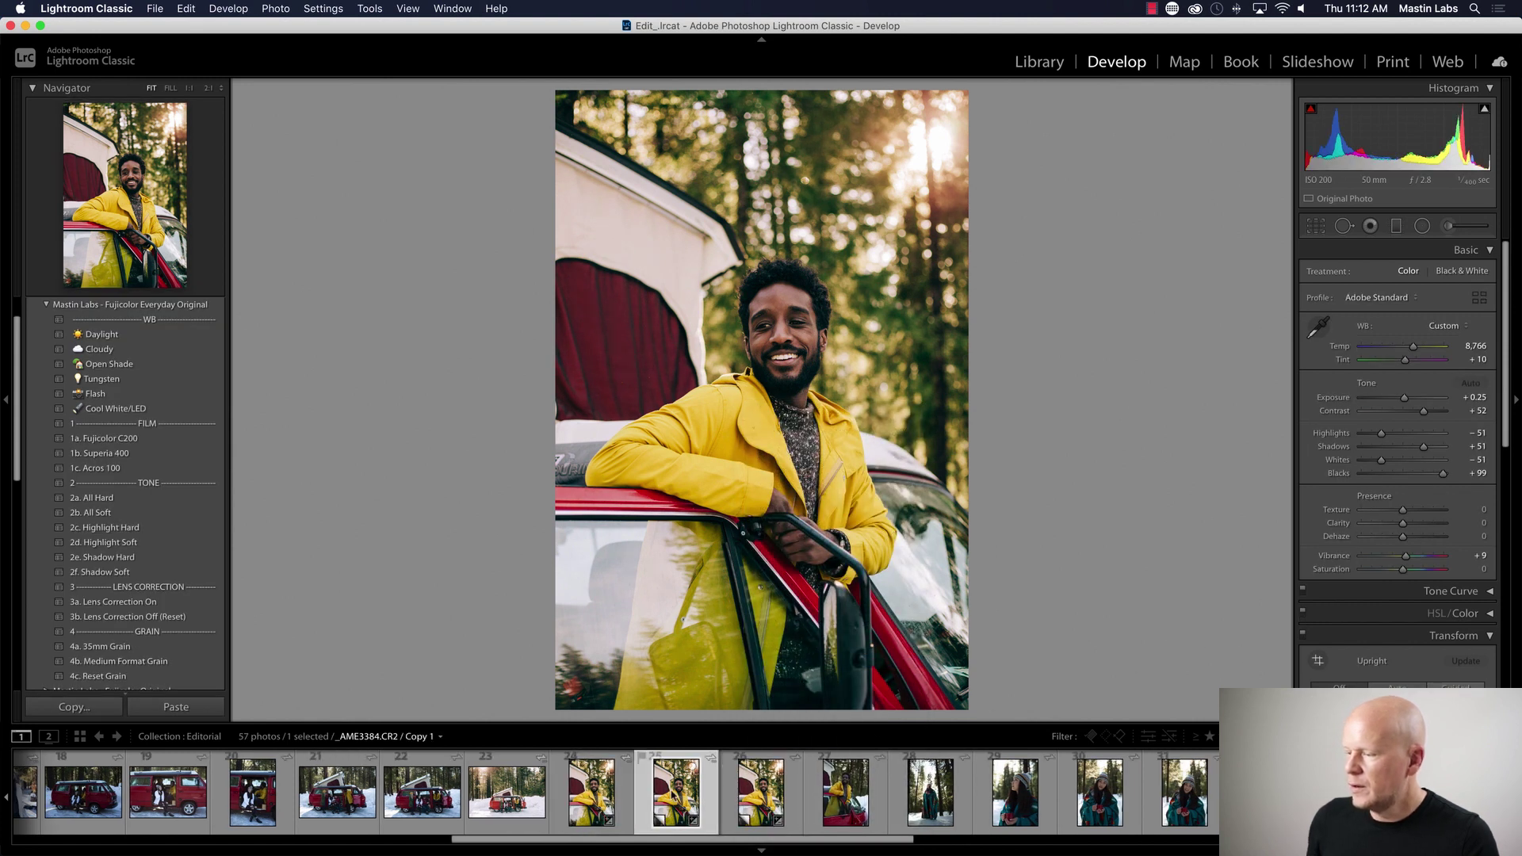
key(Left)
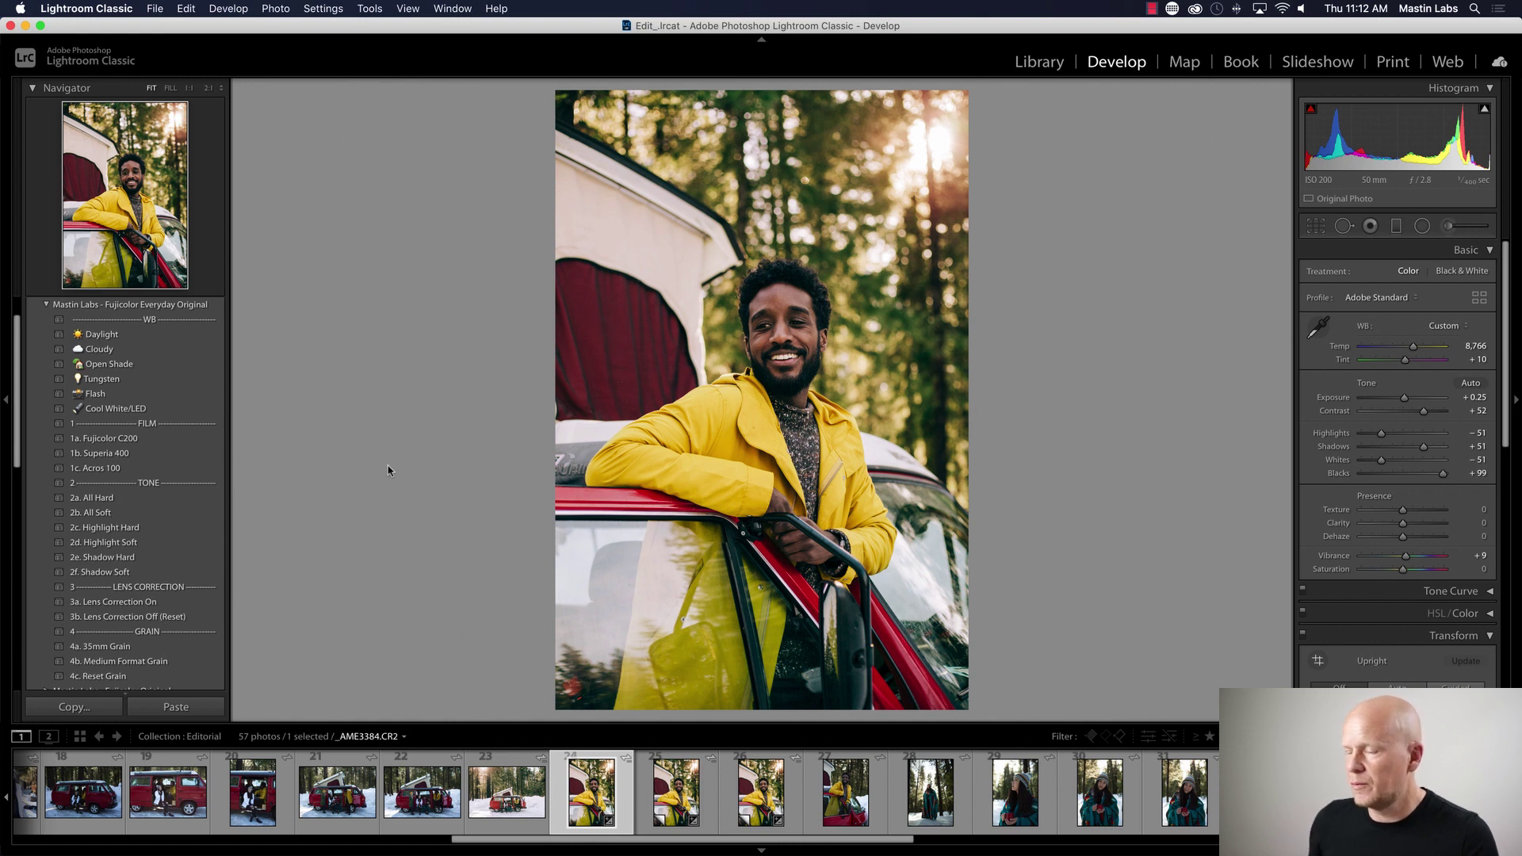
key(Right)
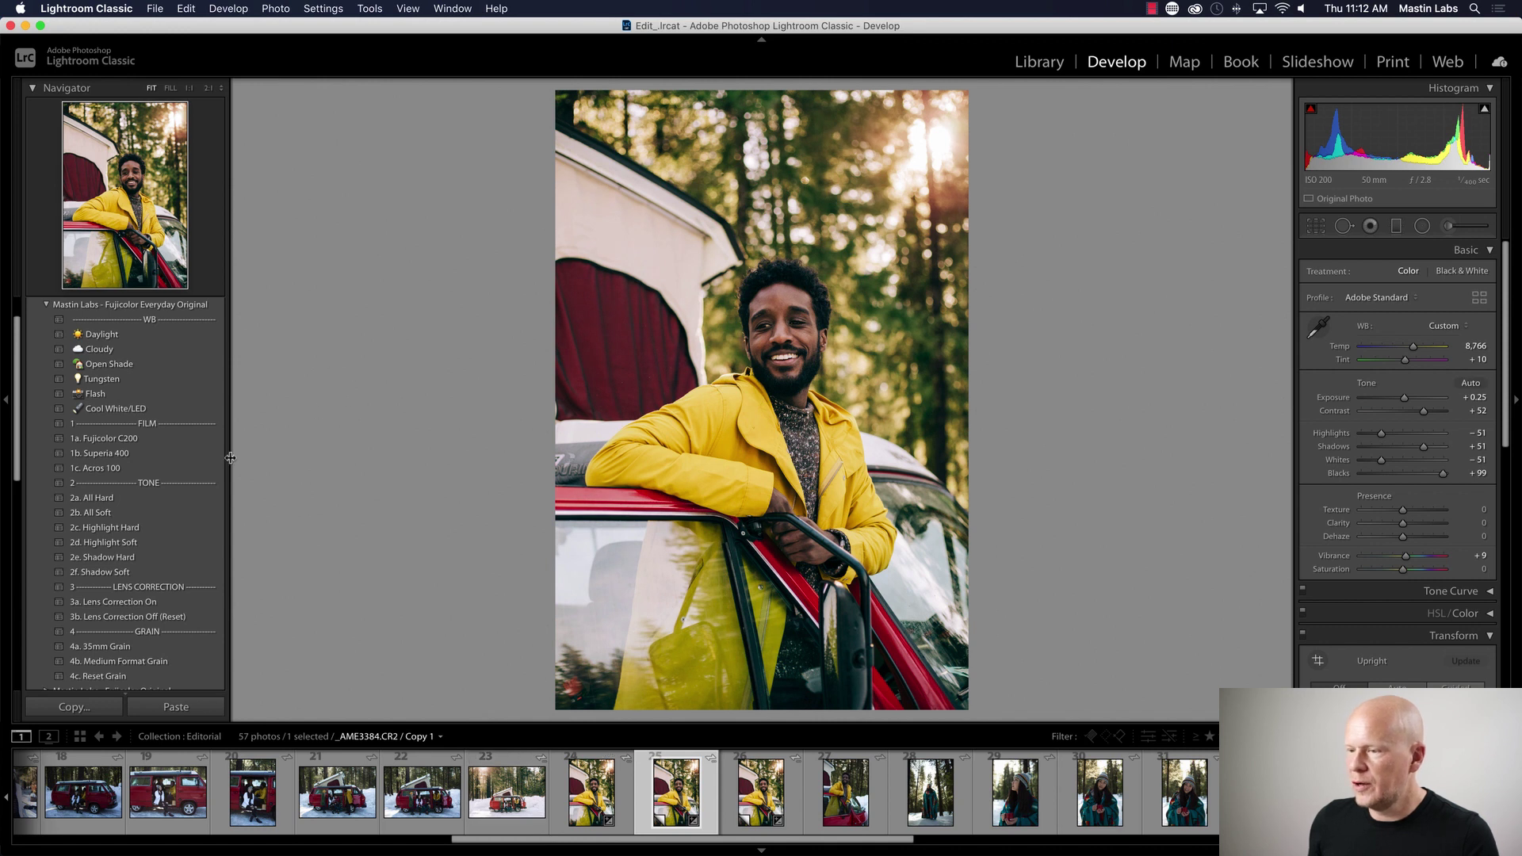
click(165, 454)
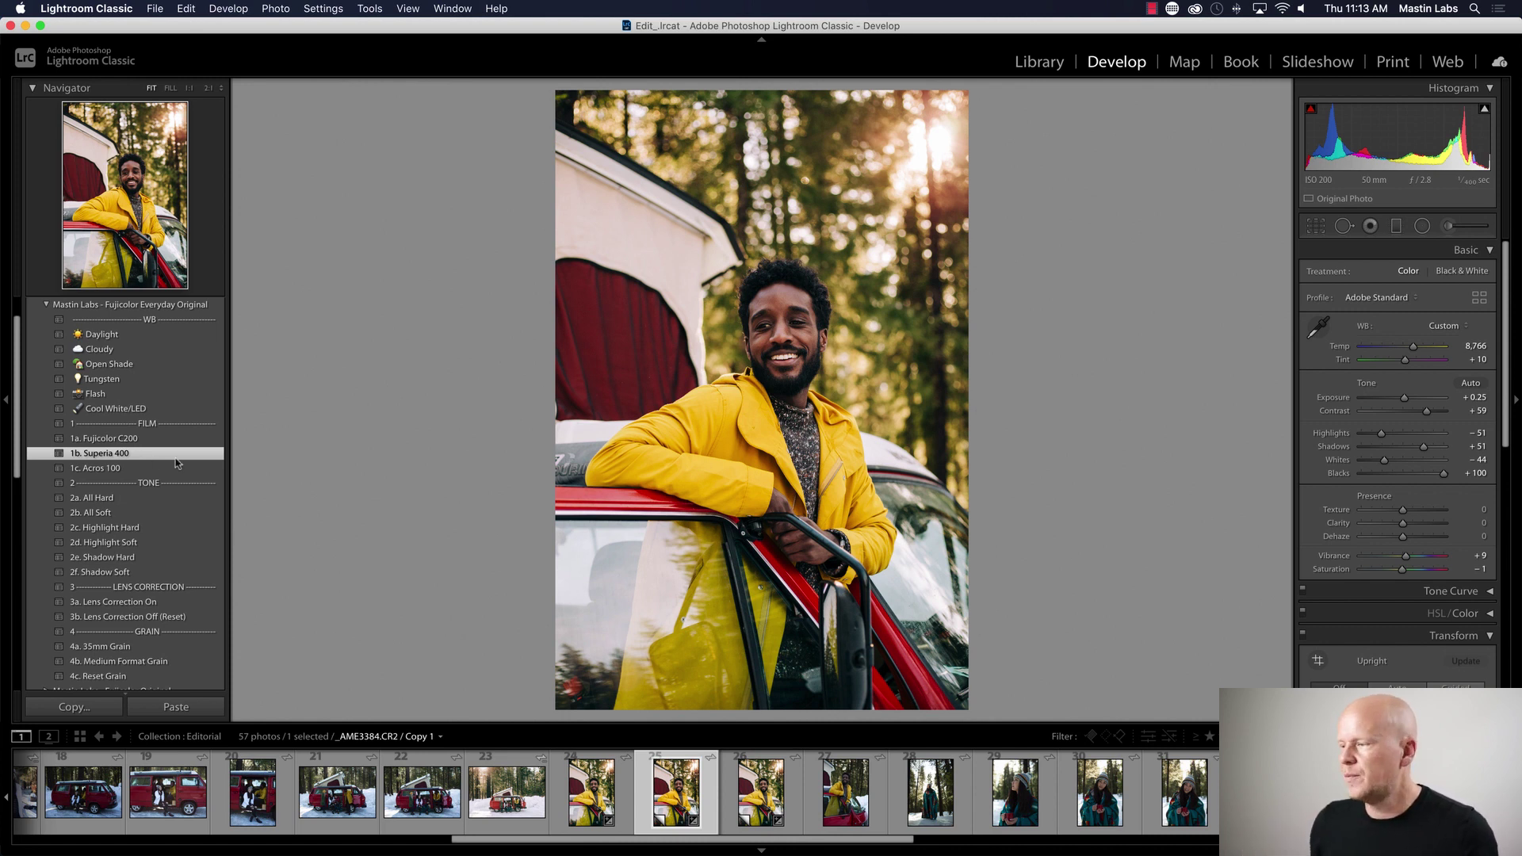
- Apply the 1c. Acros 100 film preset to the second virtual copy and set its exposure to +0.55
key(Right)
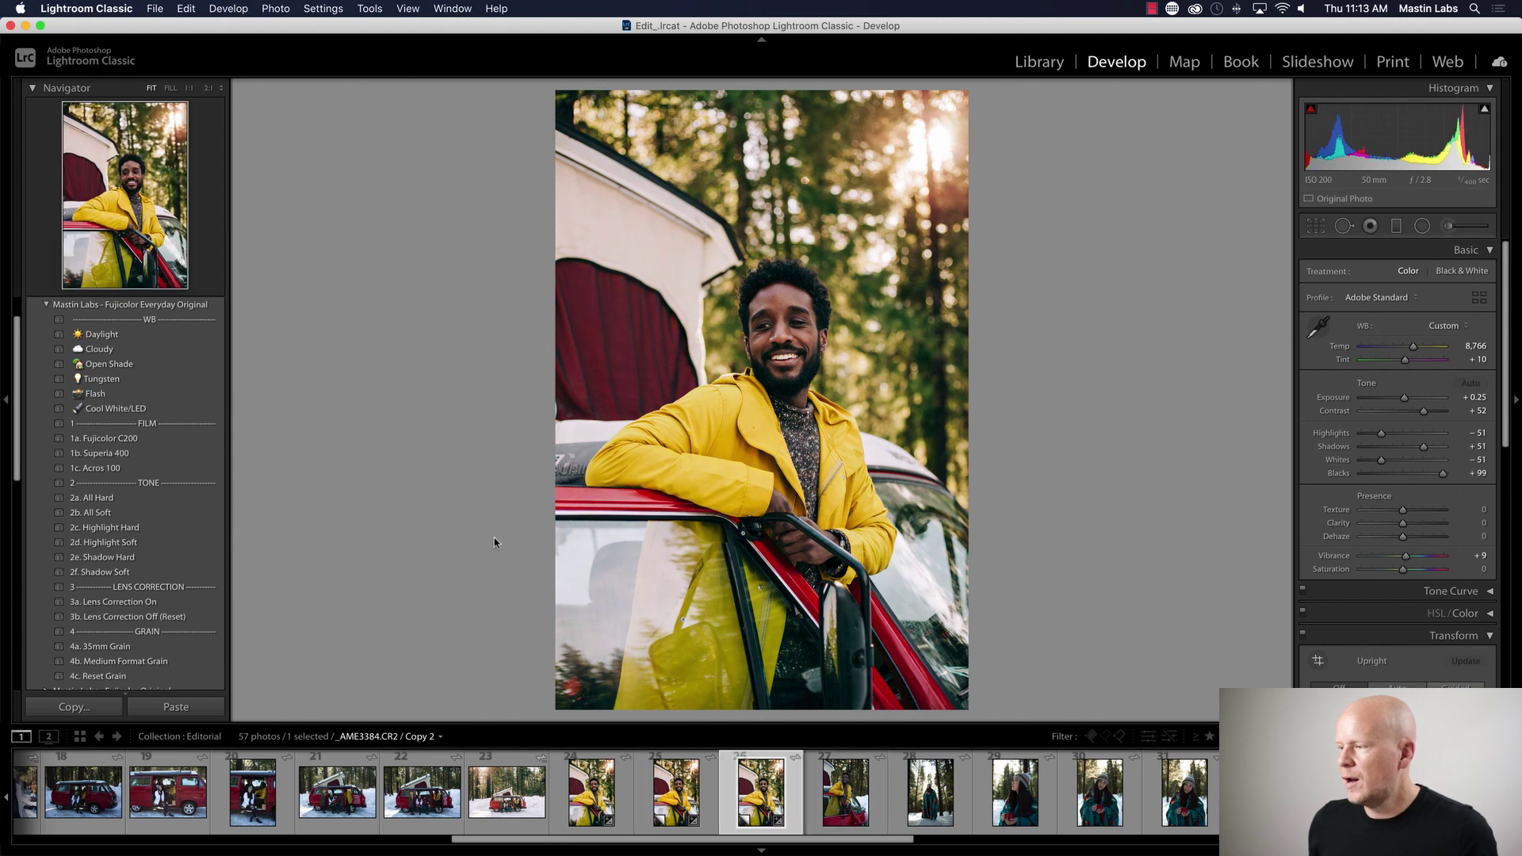
click(214, 468)
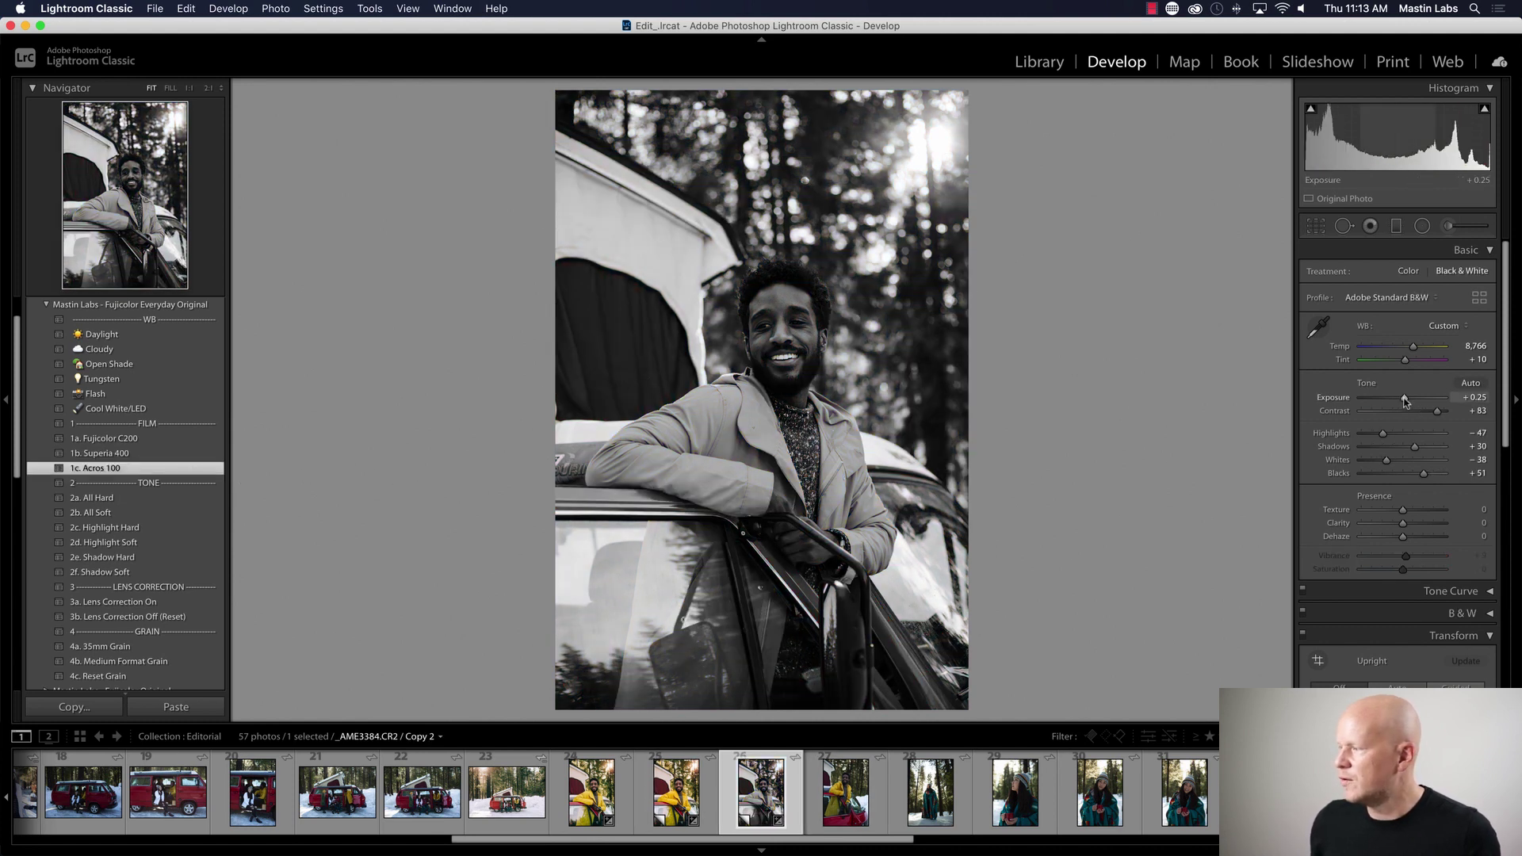
drag(1404, 400, 1409, 400)
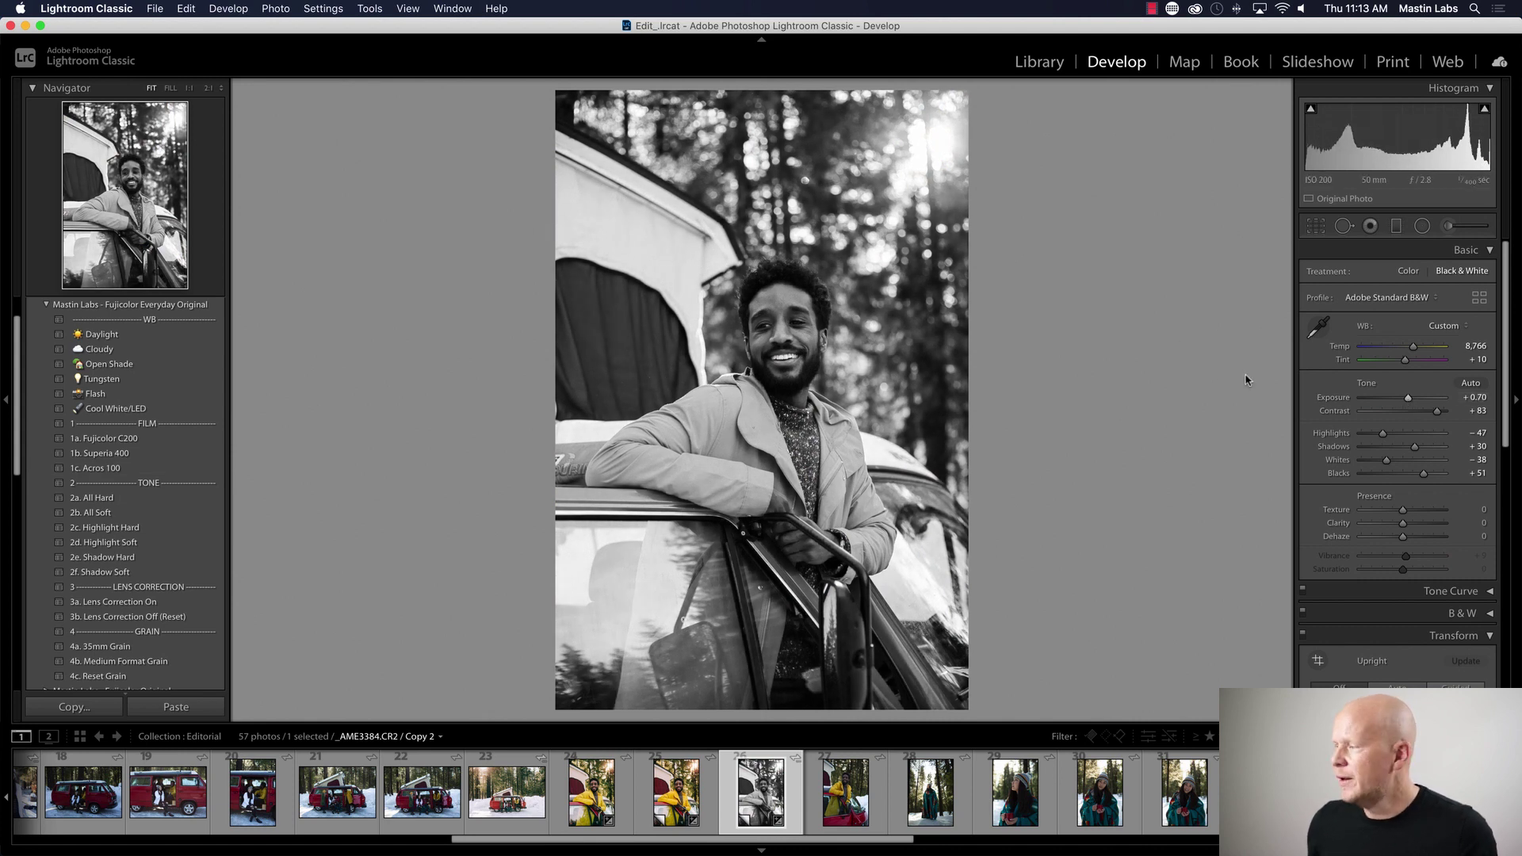
drag(1409, 400, 1406, 401)
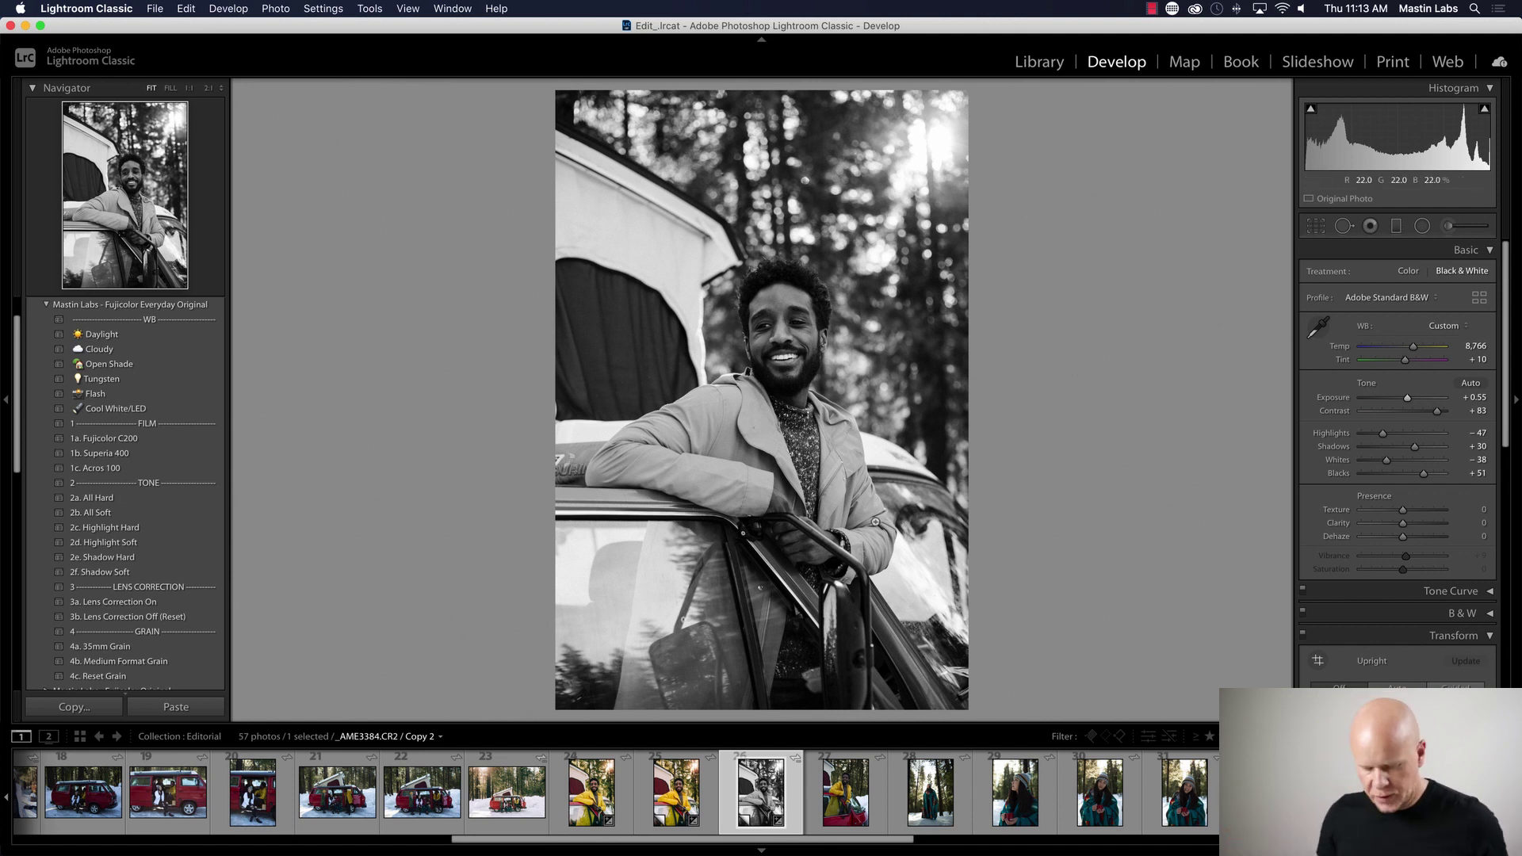
- Compare the original portrait and its two virtual copies in Survey view with both side panels hidden
shift+click(593, 797)
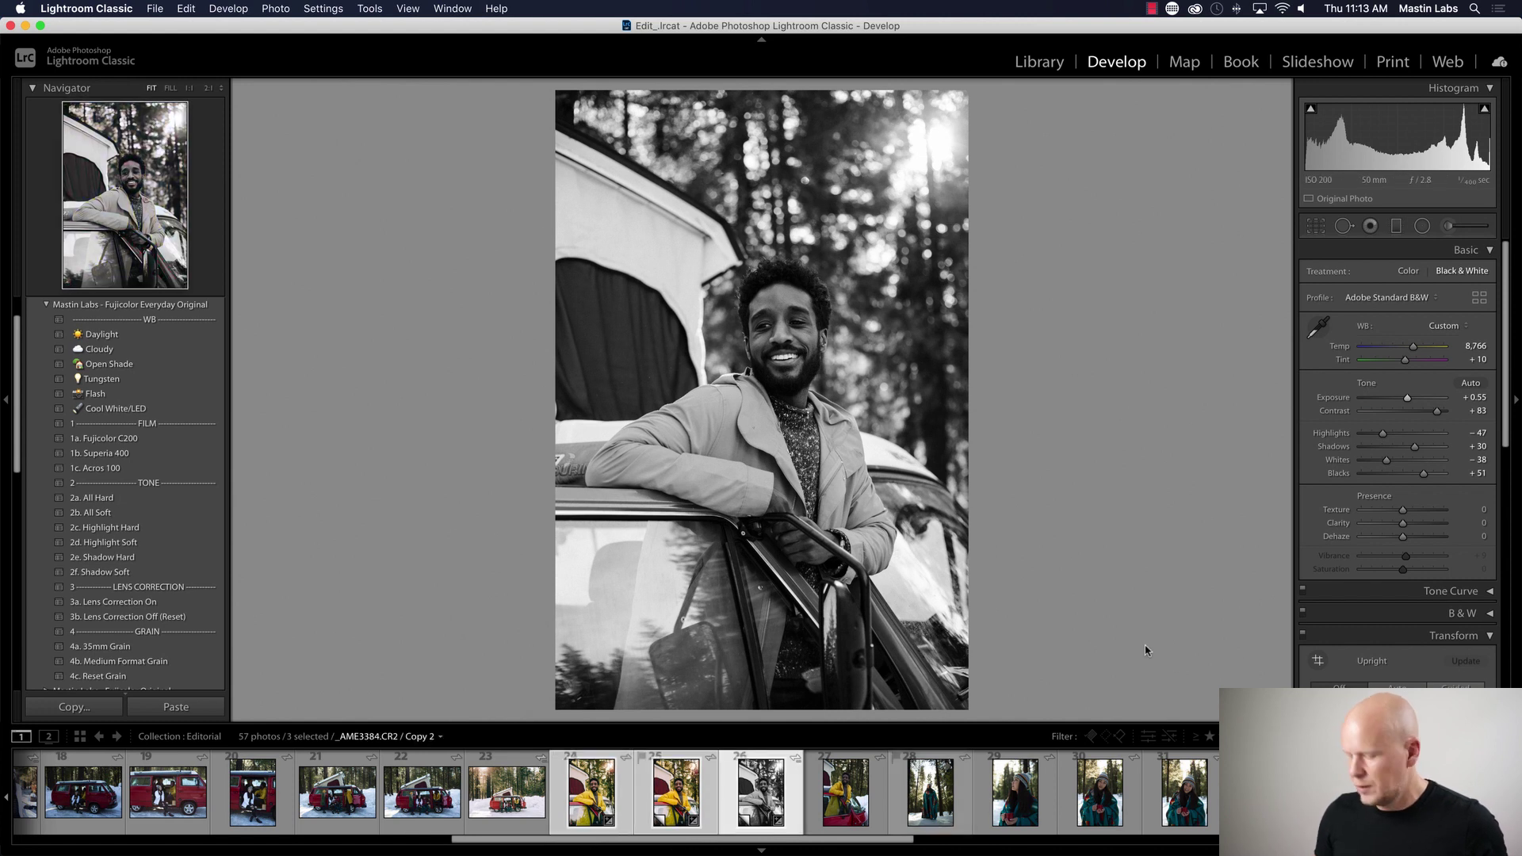
key(n)
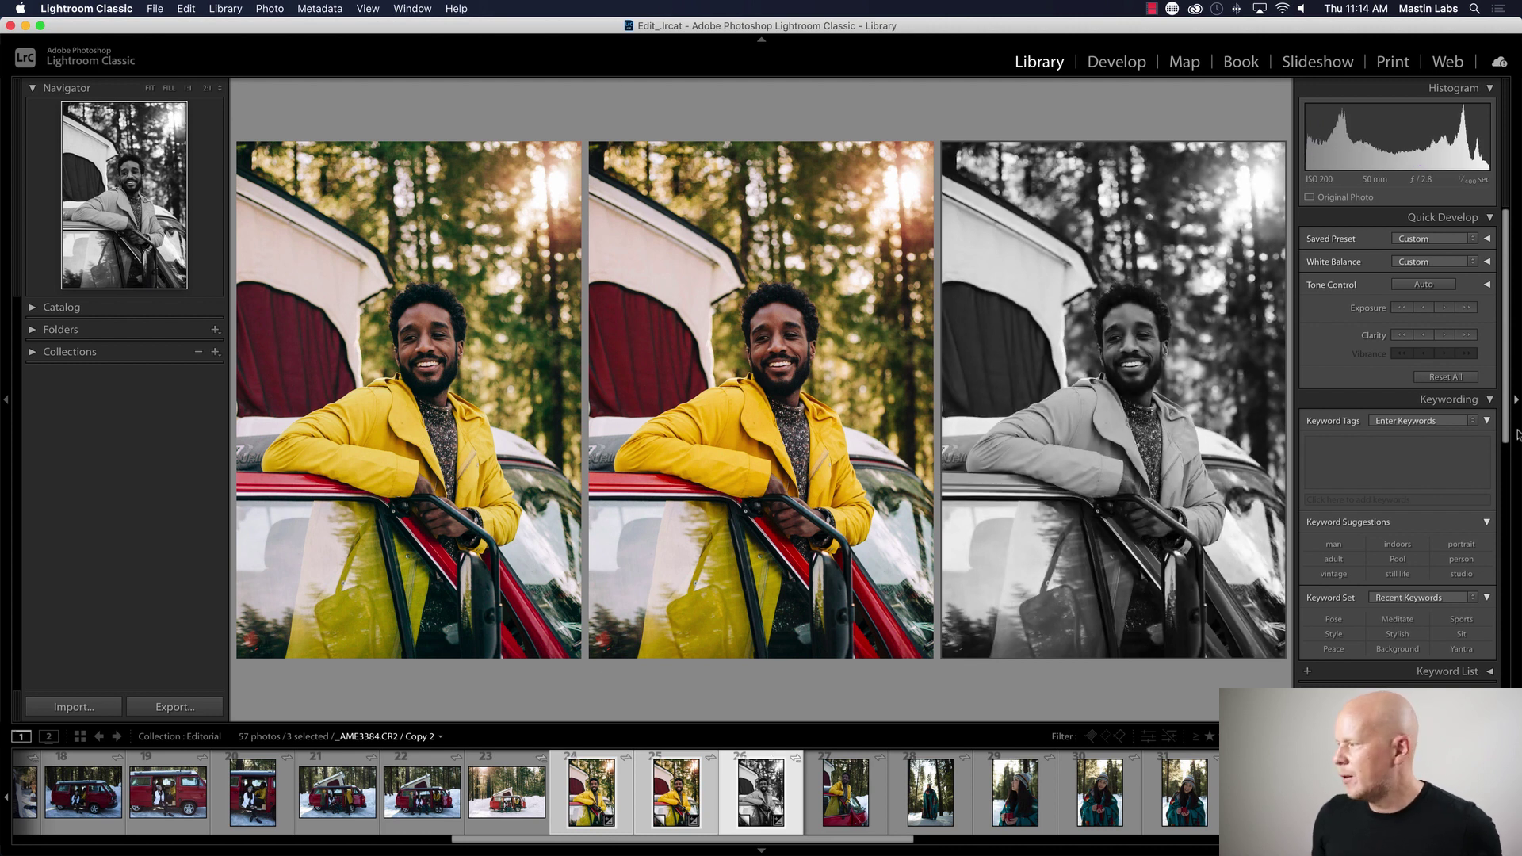
click(1516, 402)
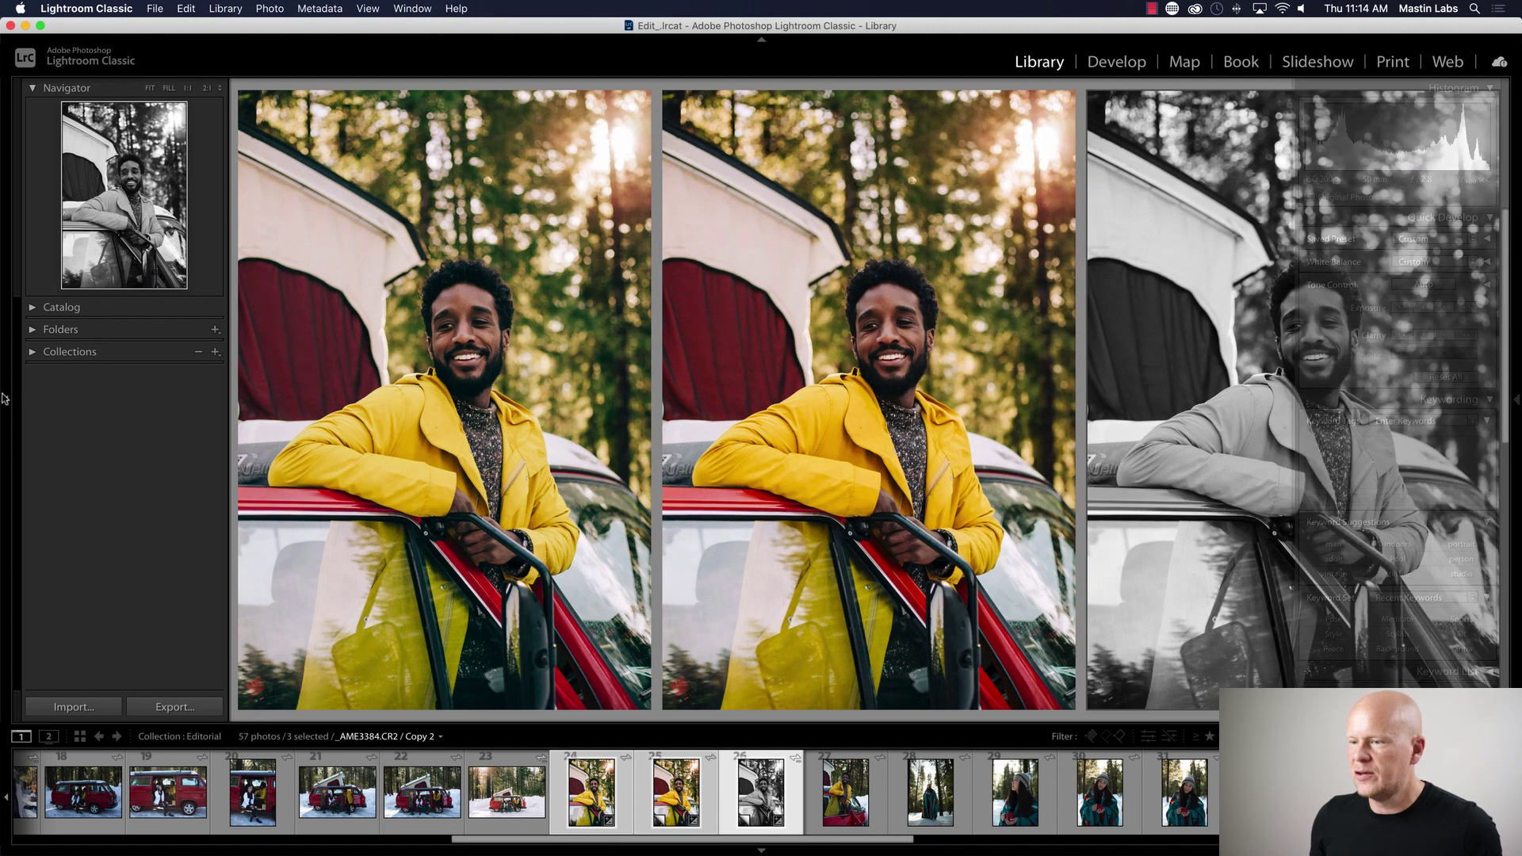
click(4, 399)
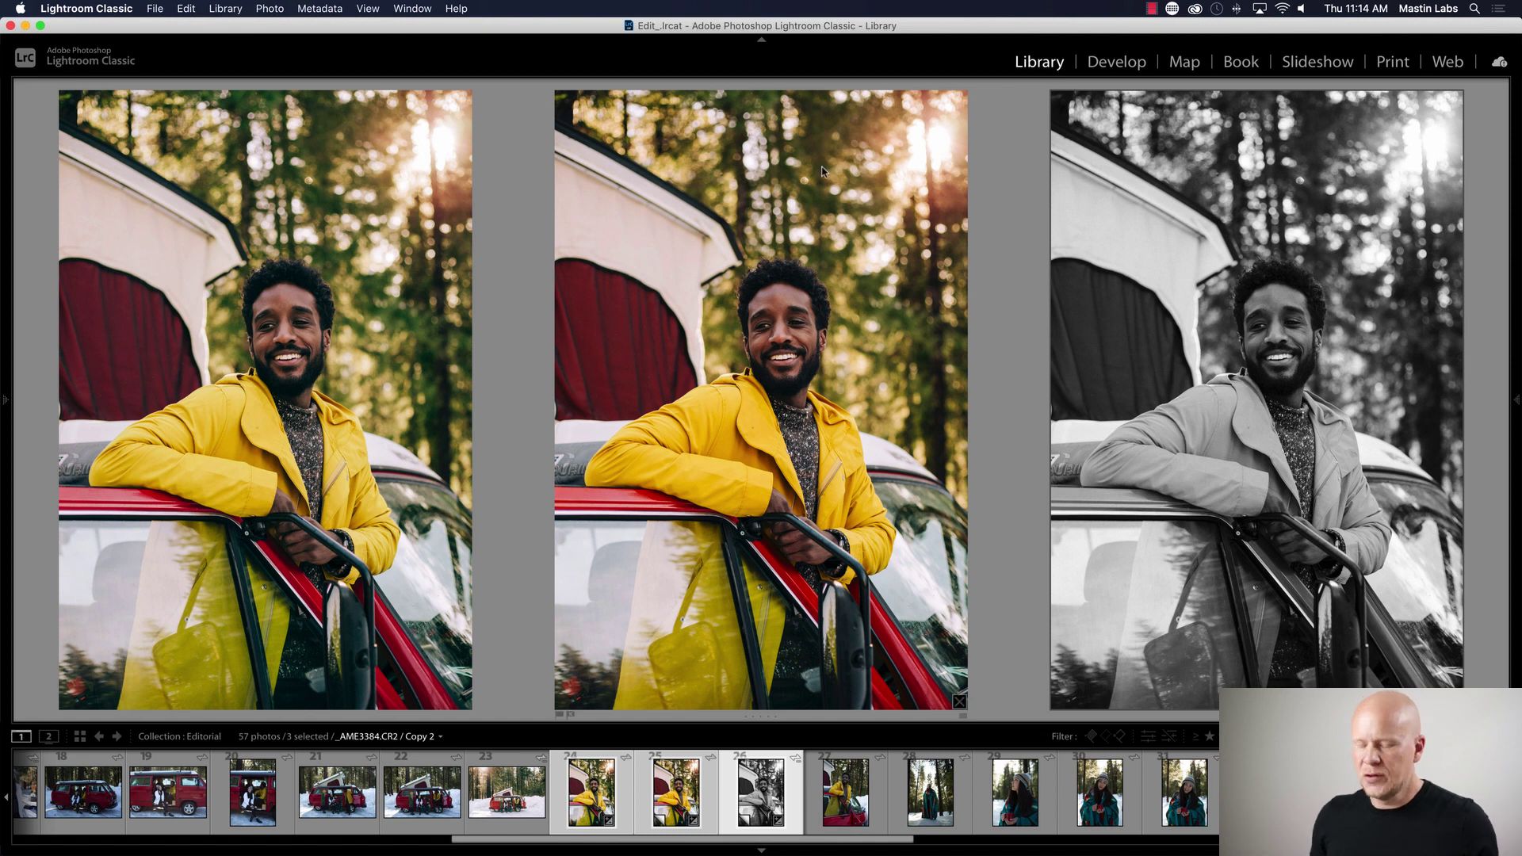
- Apply the 1a. Fujicolor C200 preset to the breakfast plates photo and set exposure +1.90, temperature 3,735 and tint -3
key(d)
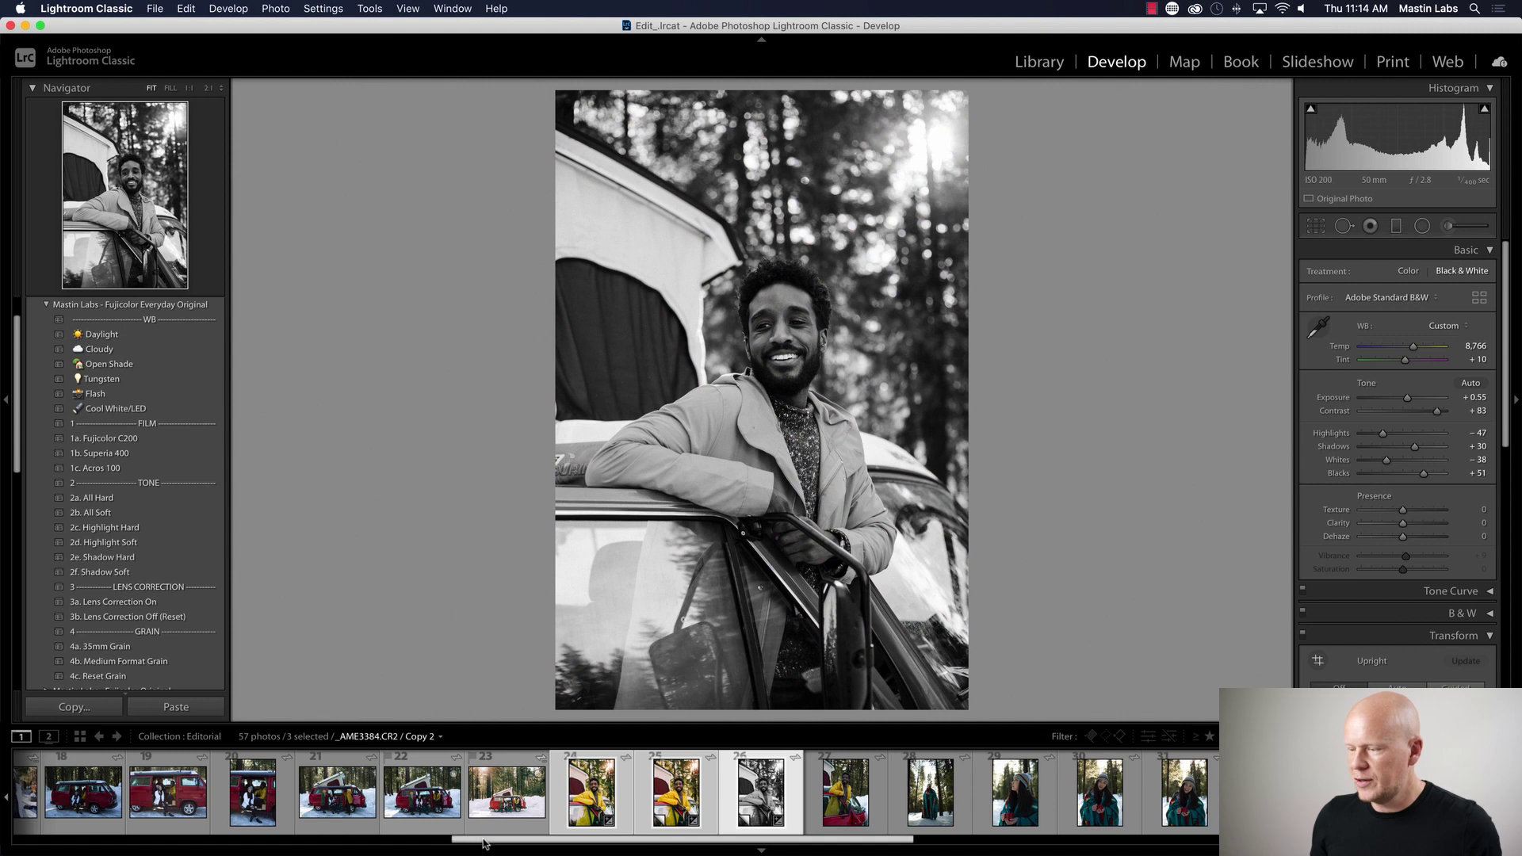
key(Home)
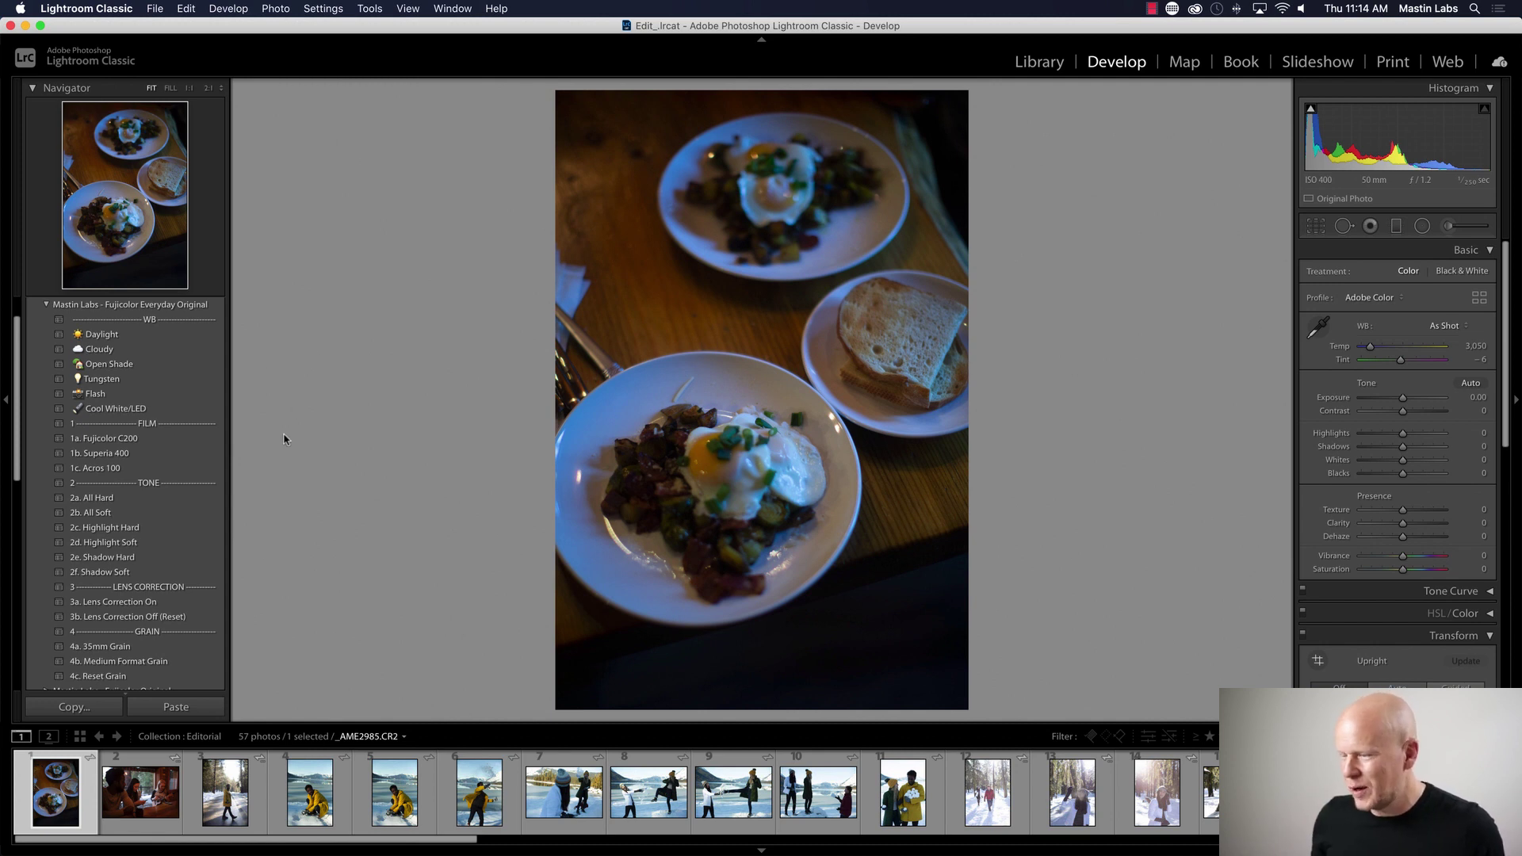
click(175, 438)
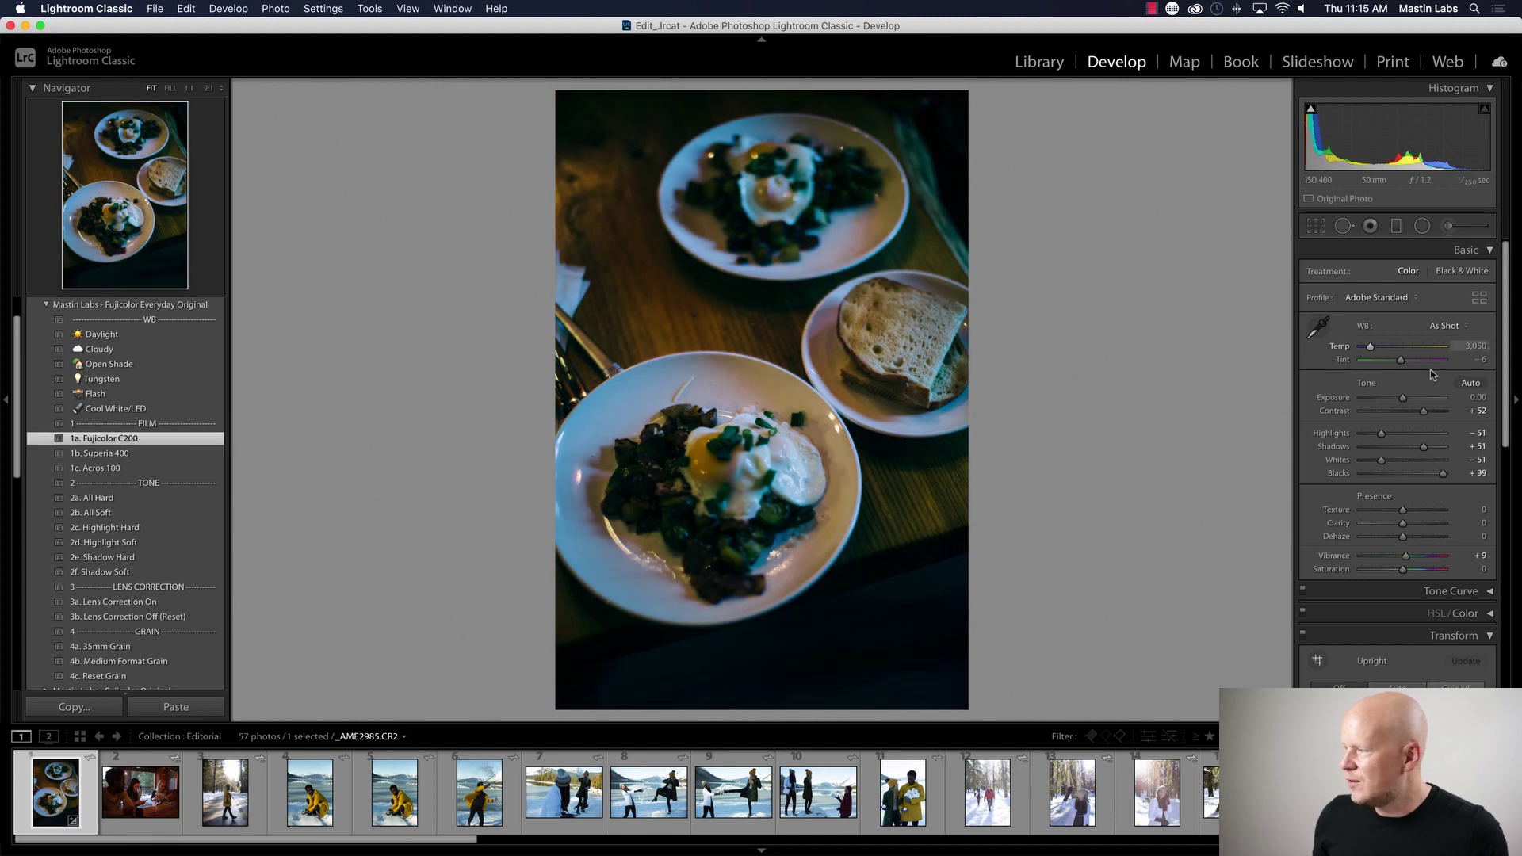
drag(1404, 400, 1420, 399)
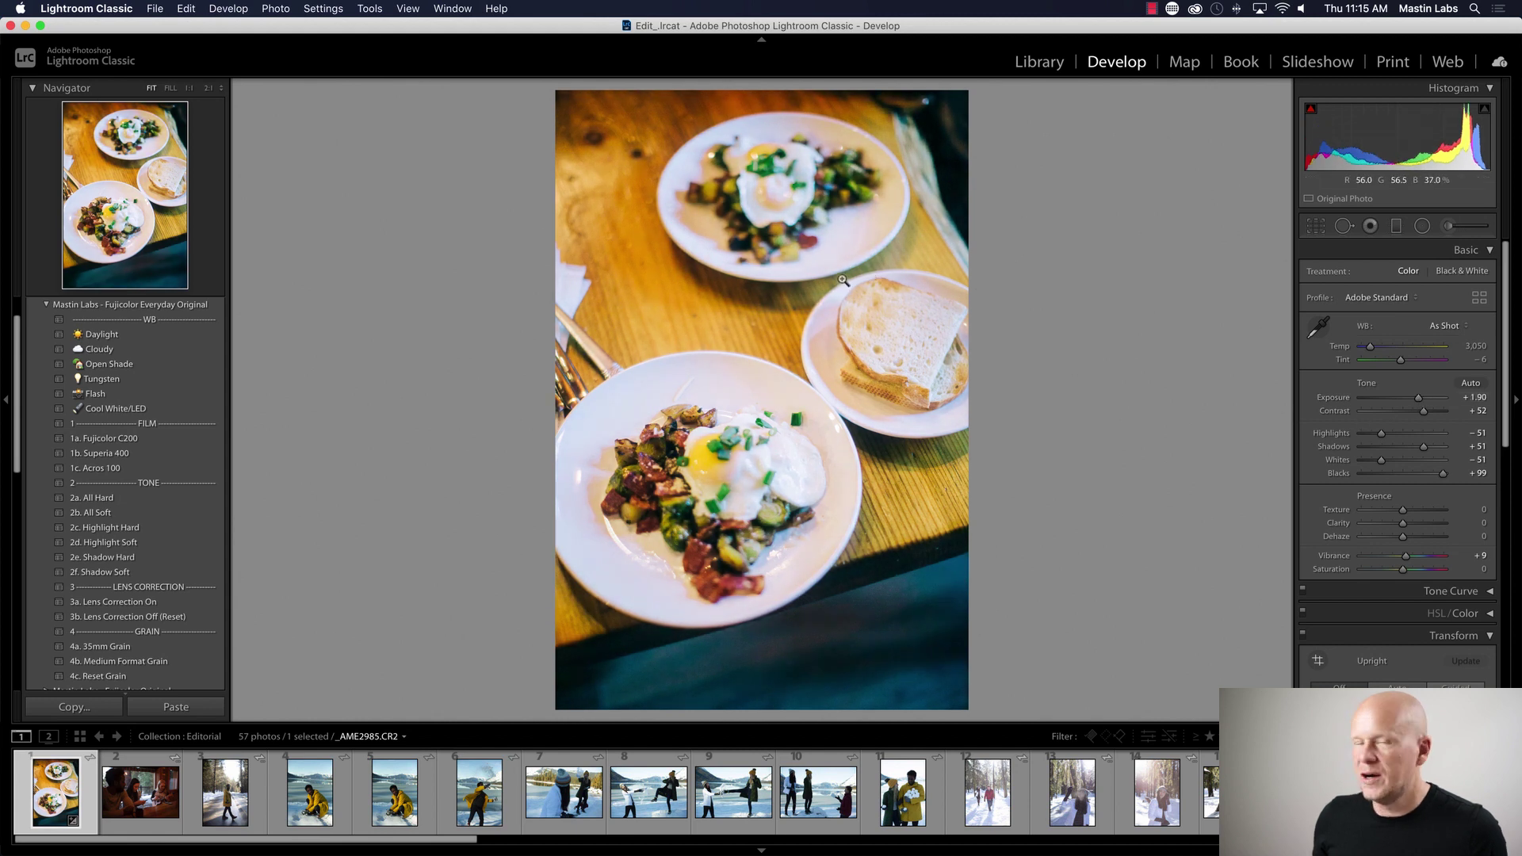
drag(1370, 347, 1402, 363)
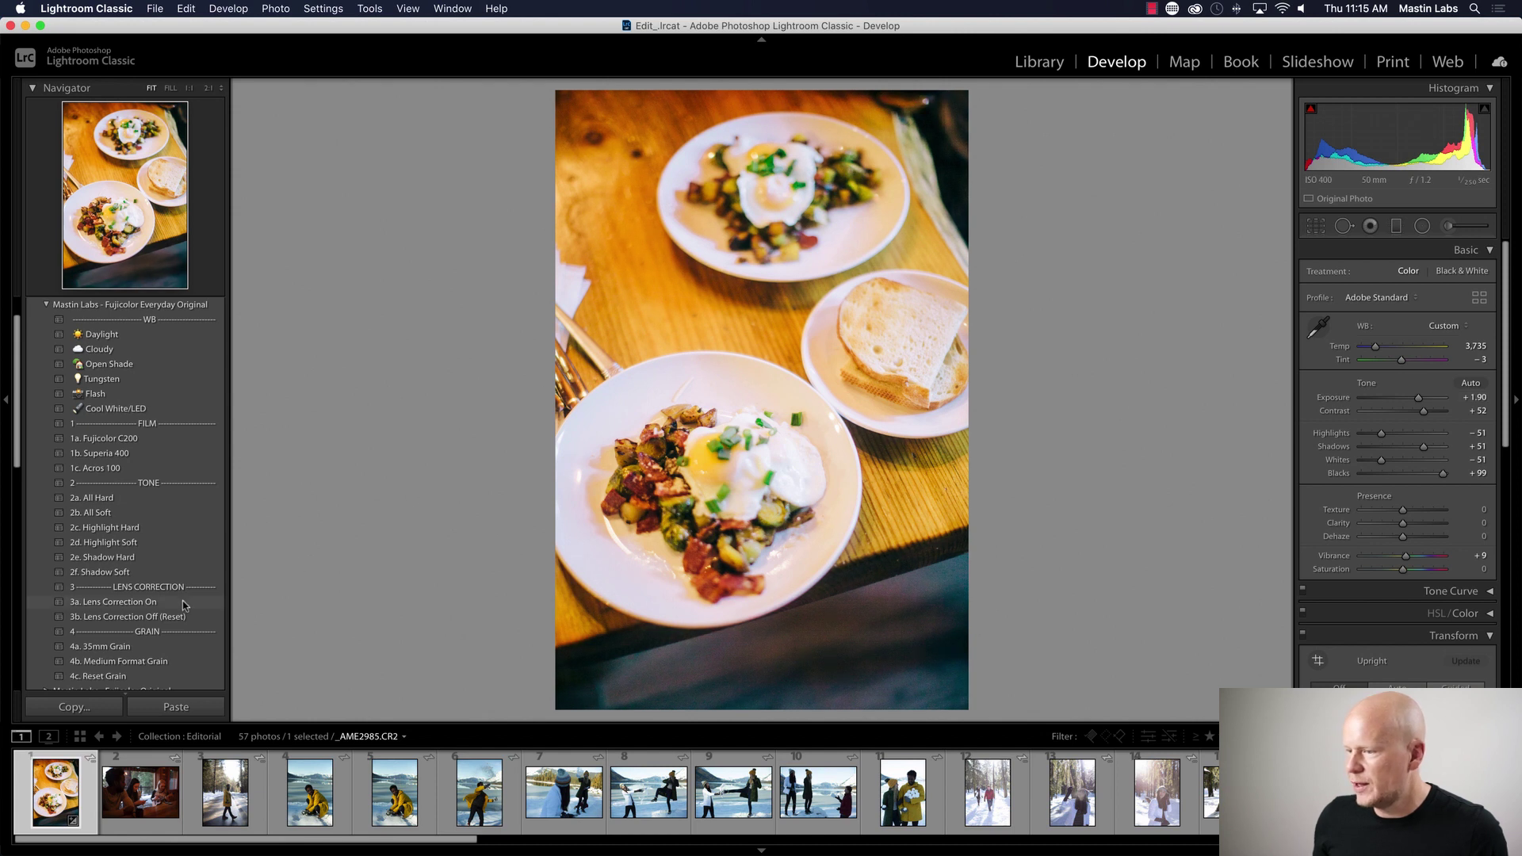
- Try the 3a. Lens Correction On preset on the breakfast photo and undo it
click(119, 601)
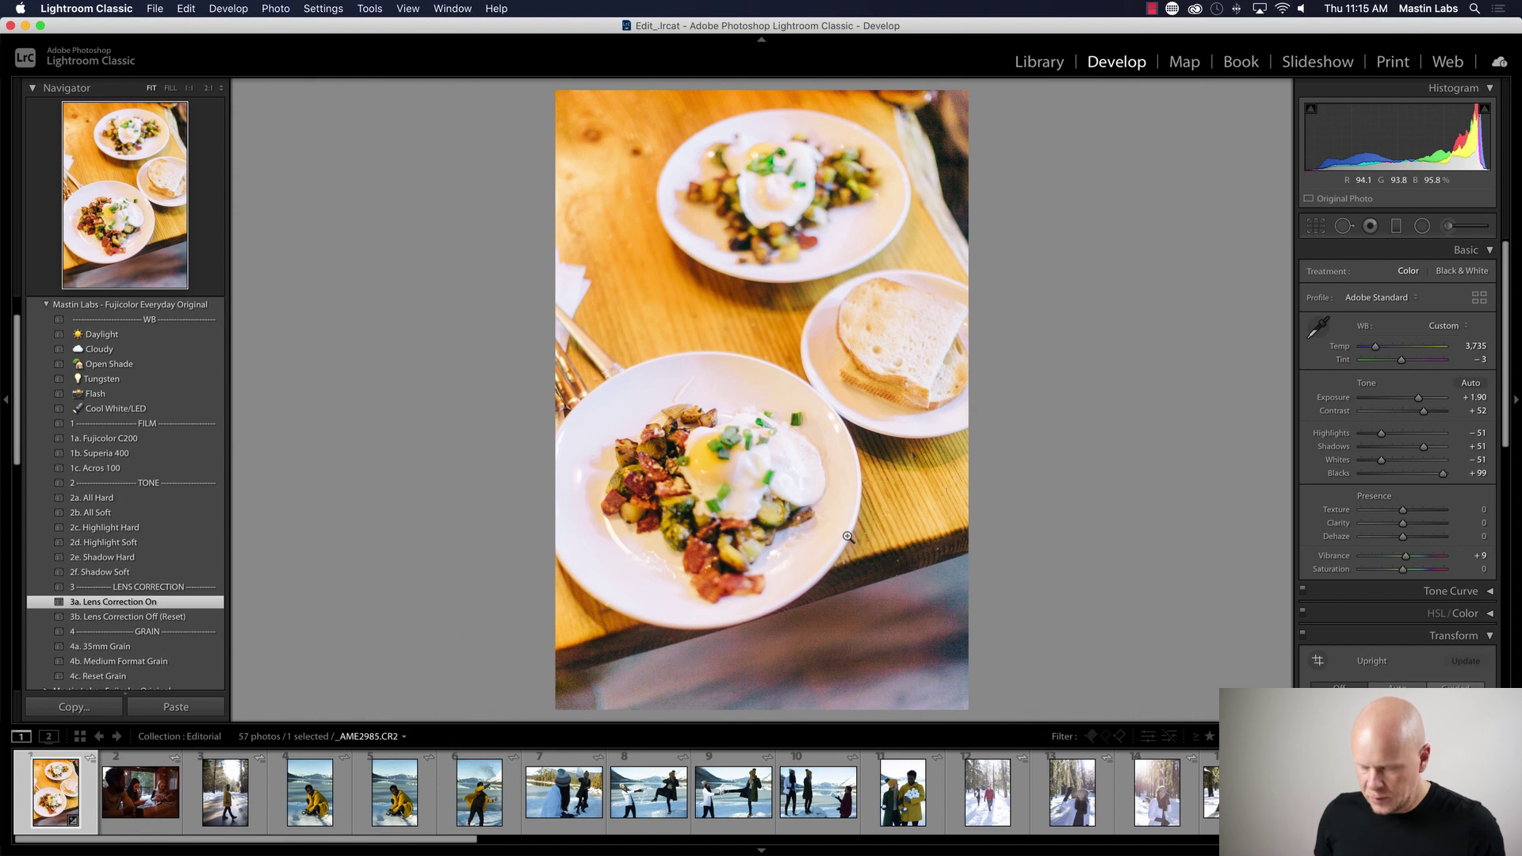
key(super+z)
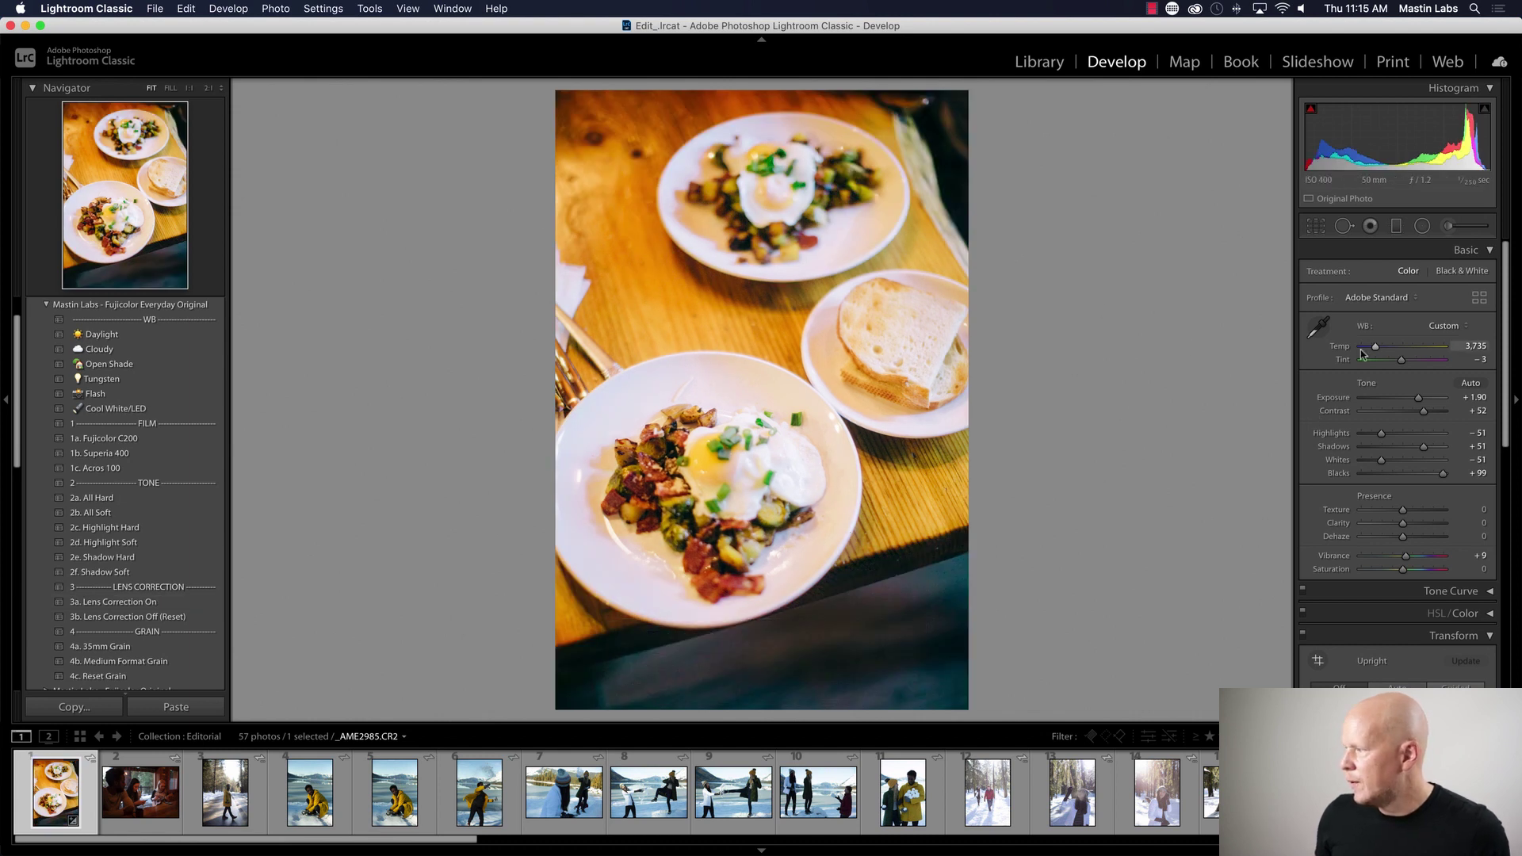
- Set the breakfast photo's temperature to 3,690 and compare the before and after versions side by side
drag(1377, 347, 1376, 349)
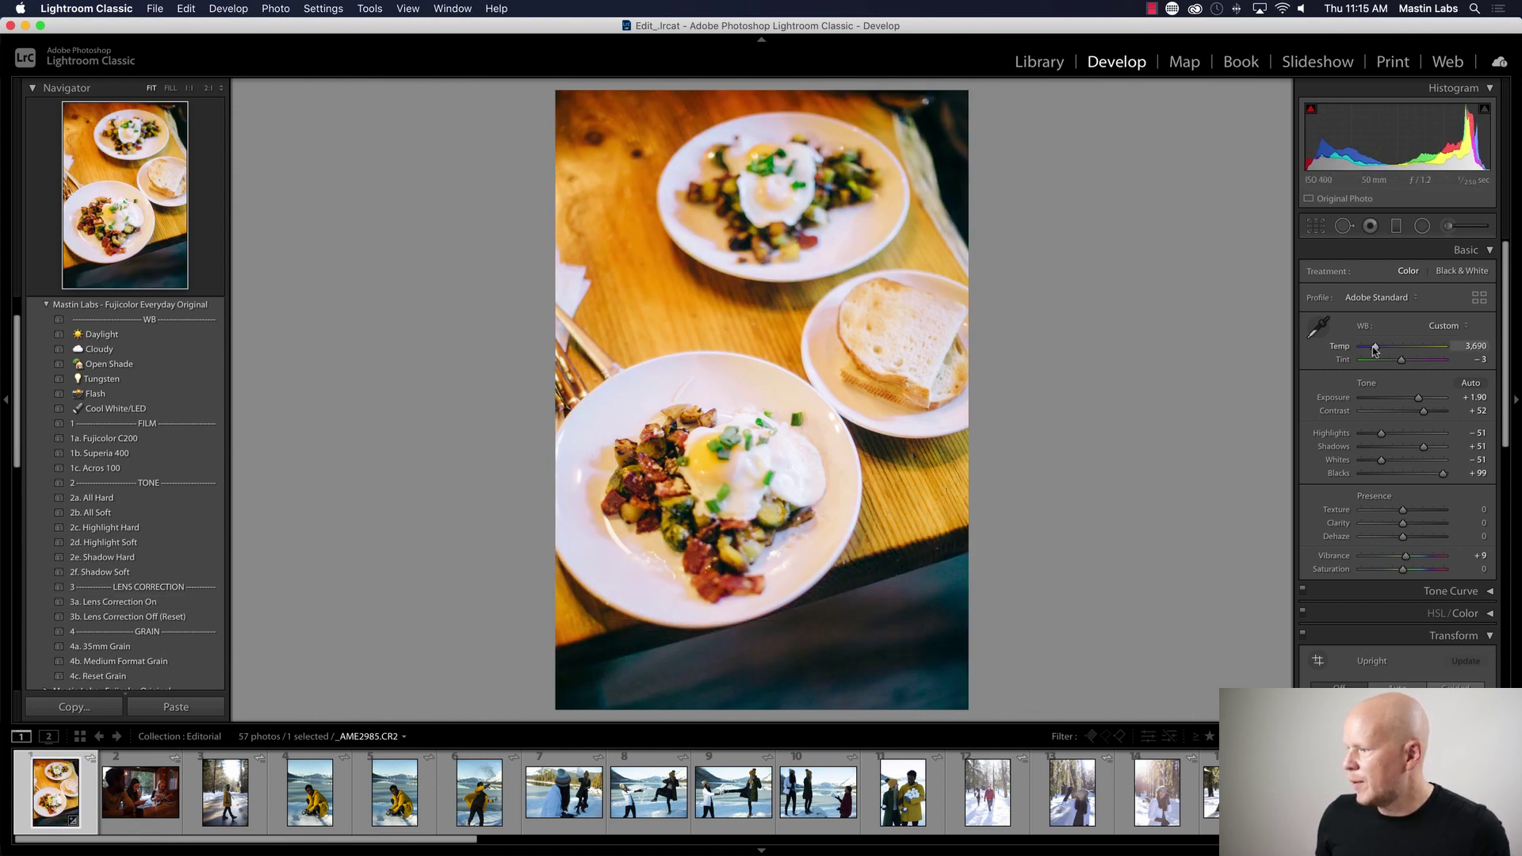
key(y)
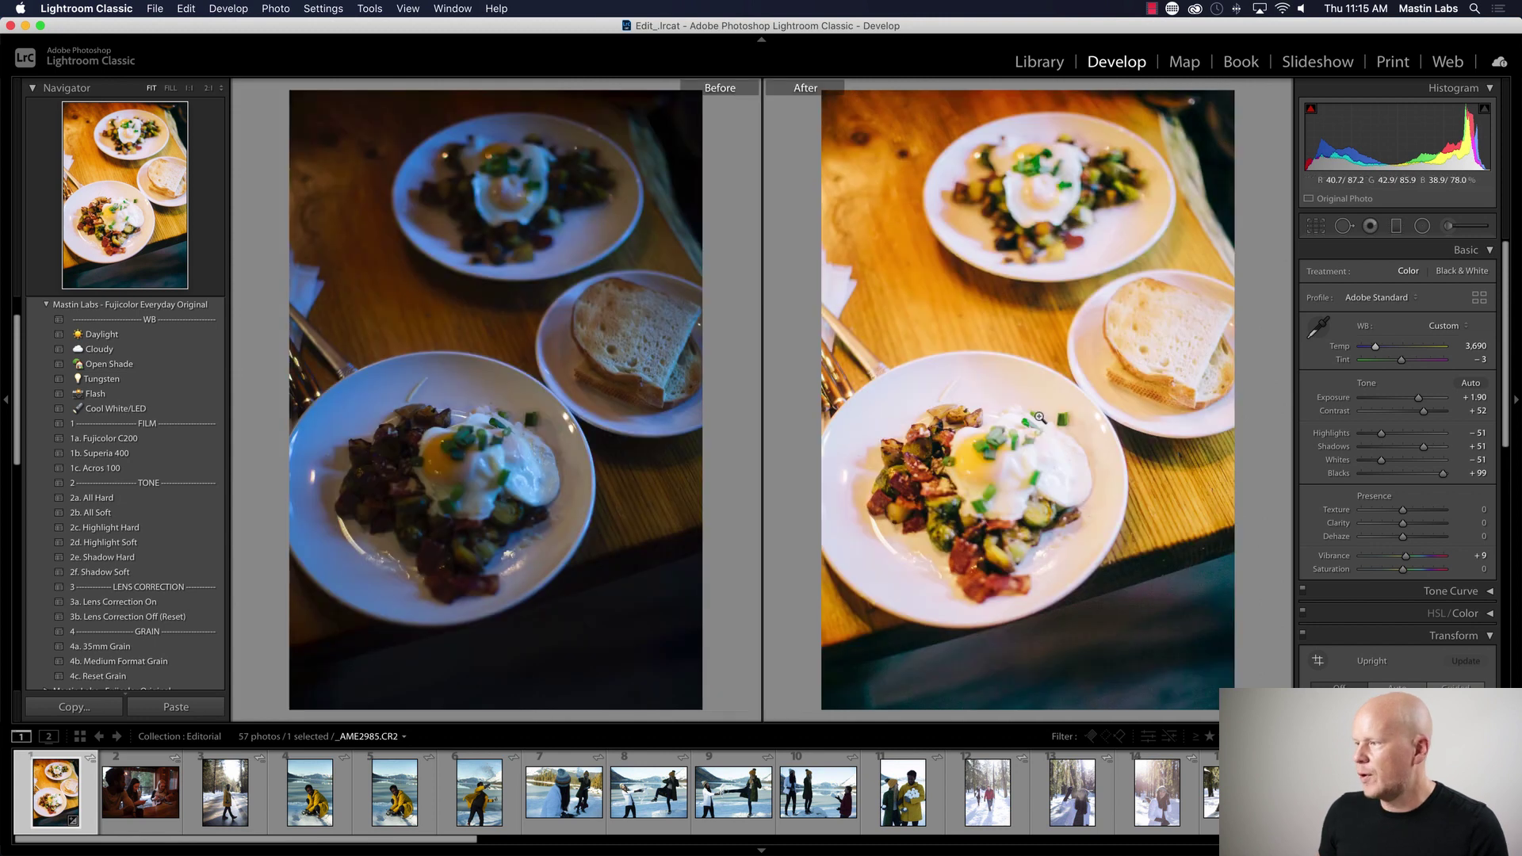
key(y)
- Apply the 1b. Superia 400 preset to the cabin ukulele photo and set exposure +1.05, temperature 4,599 and tint +17
click(129, 806)
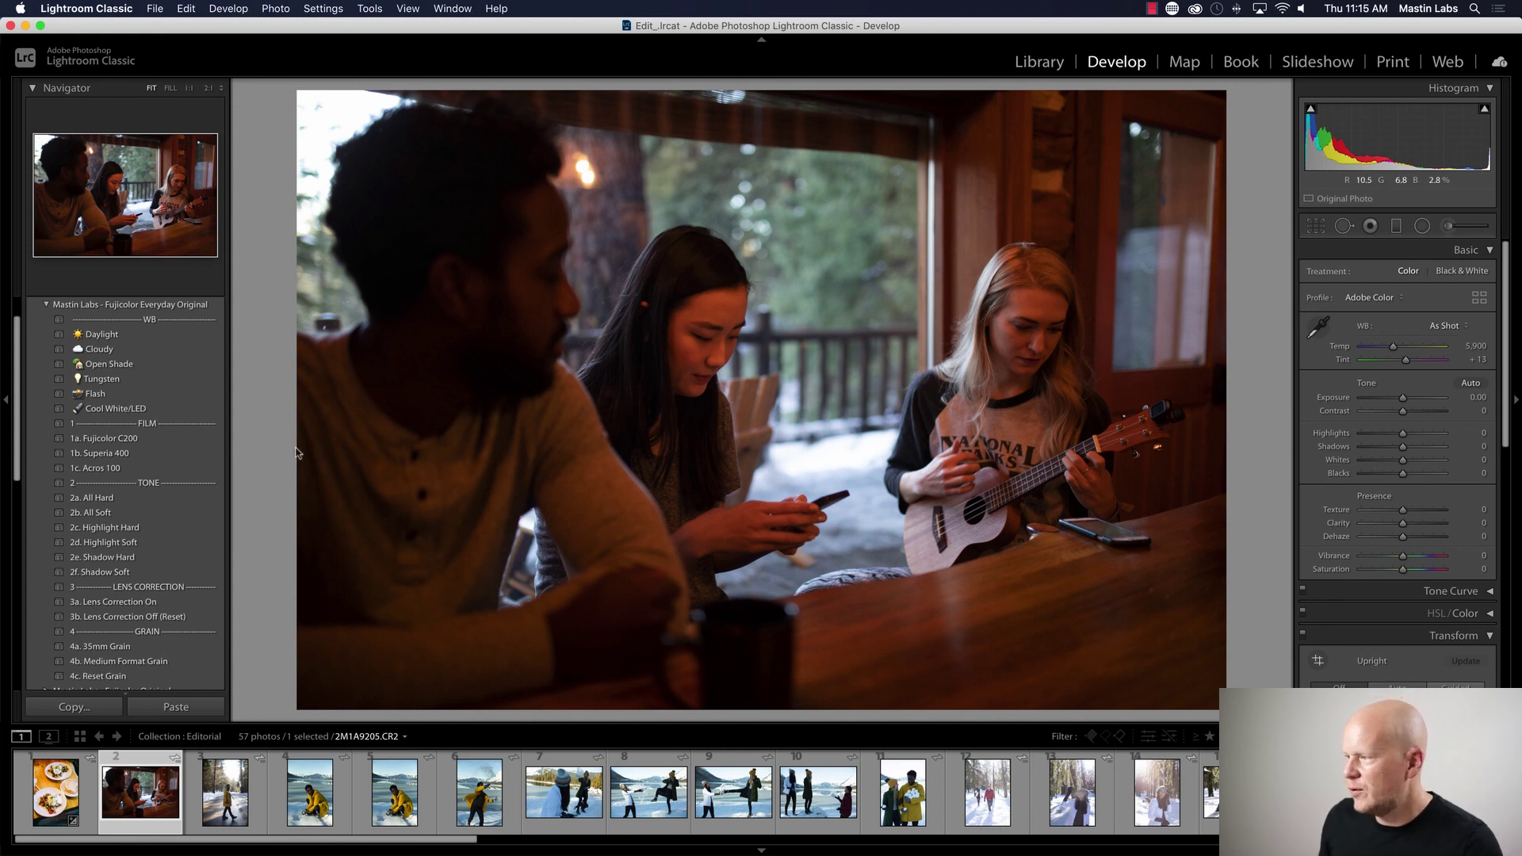
click(216, 454)
click(1411, 401)
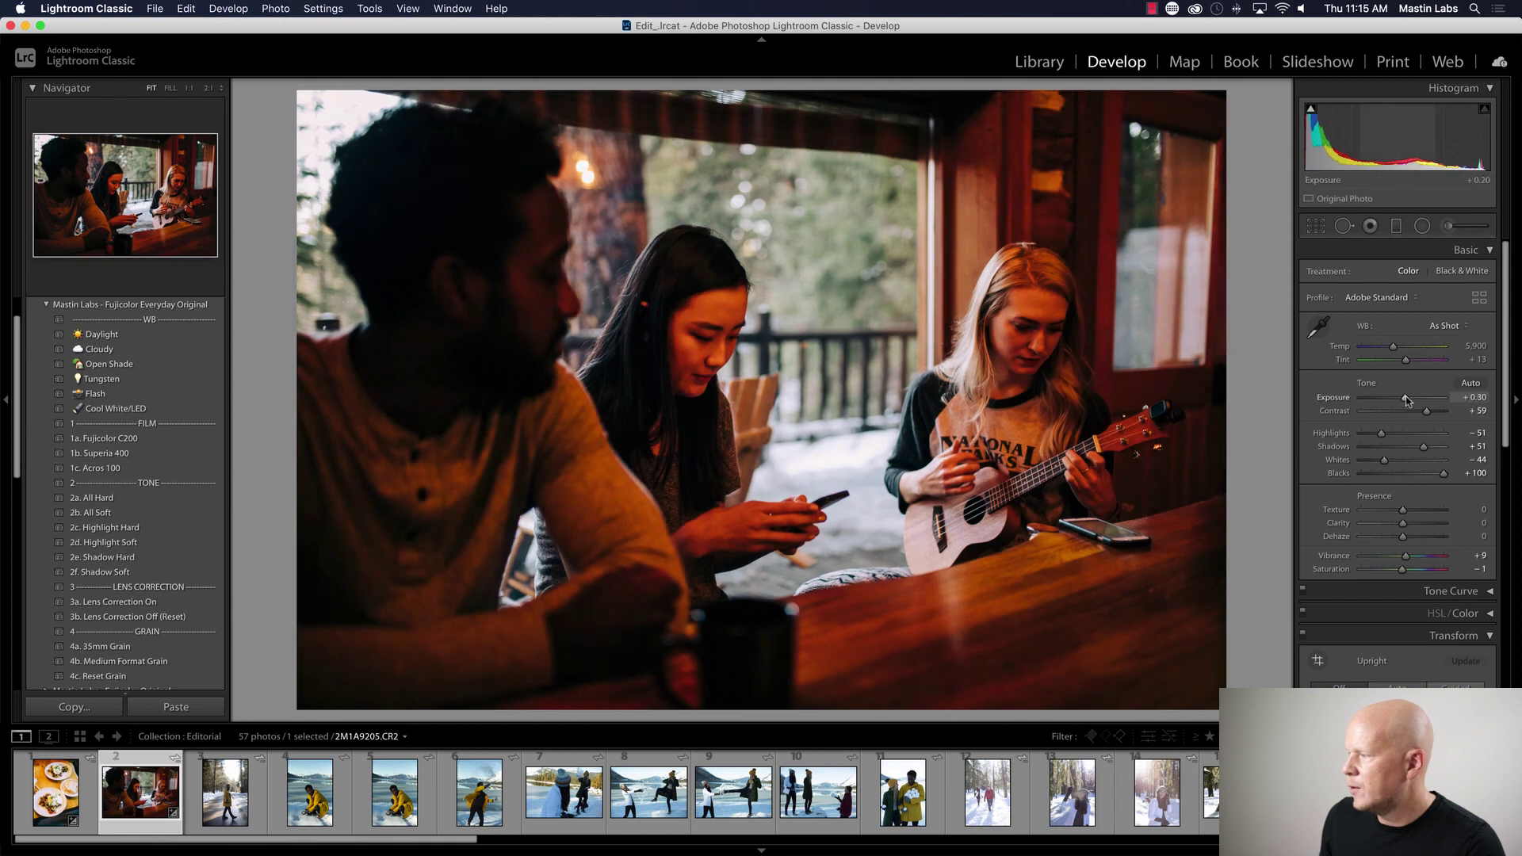
drag(1394, 347, 1384, 347)
drag(1411, 398, 1409, 363)
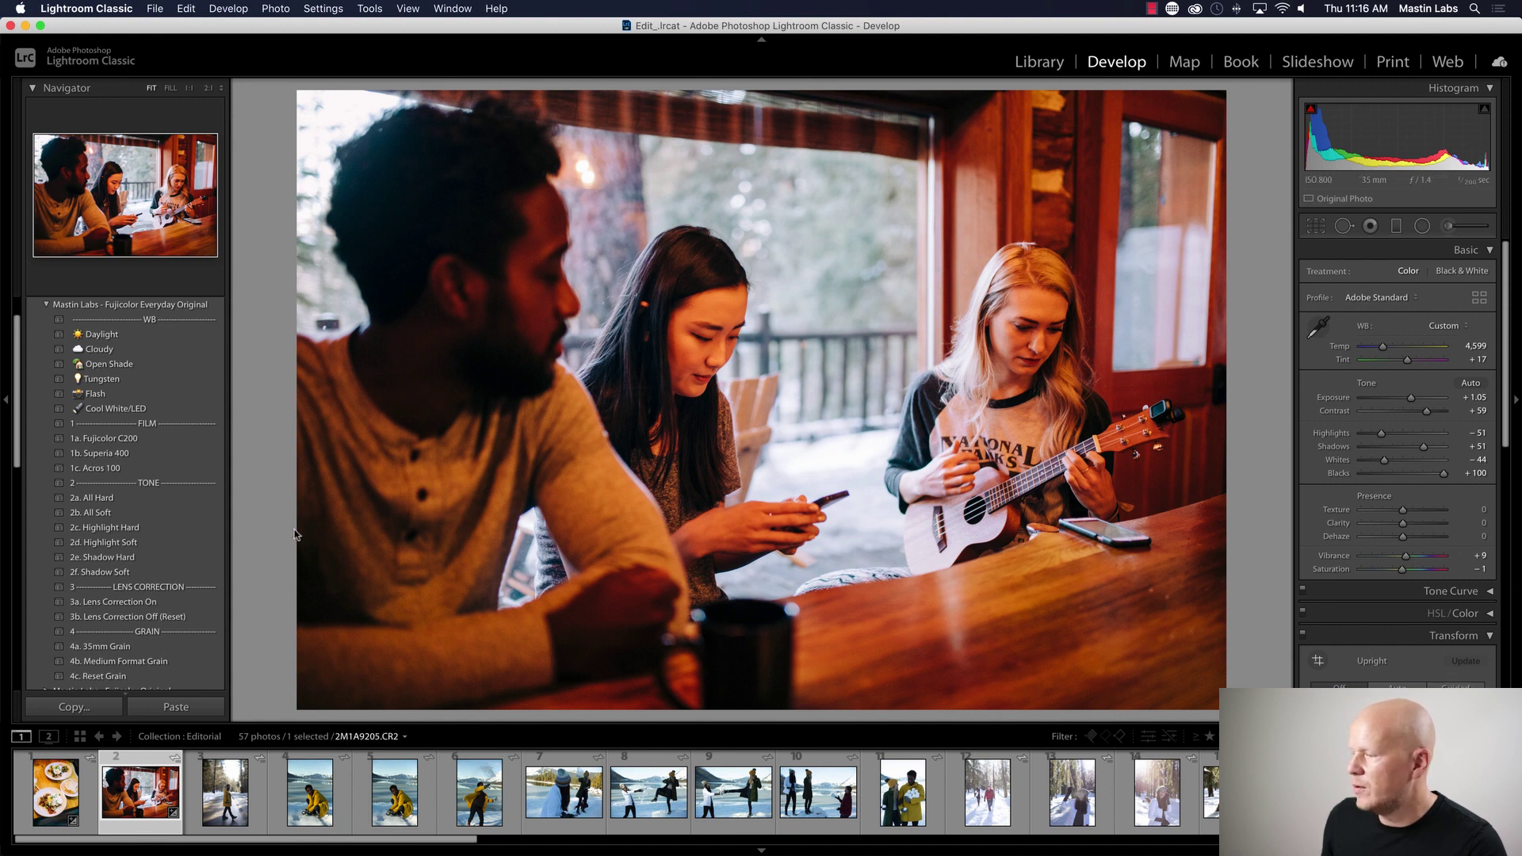
- Switch the cabin ukulele photo to the 1c. Acros 100 preset and set its exposure to +1.30
click(95, 468)
drag(1427, 391, 1429, 391)
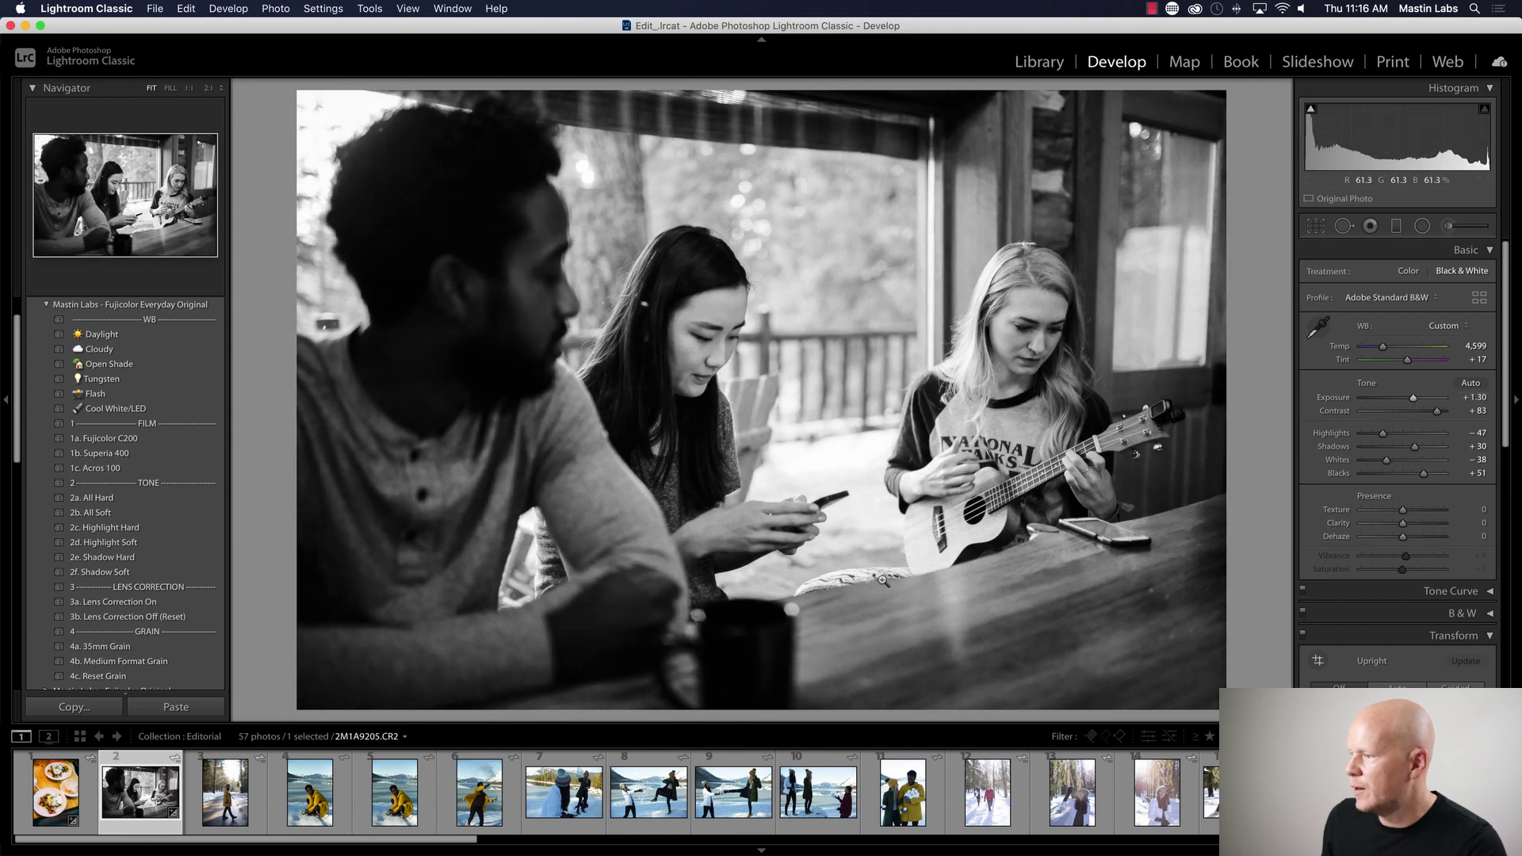
- Apply the 1a. Fujicolor C200 preset to the photo of the man crossing the road, with exposure +0.55, temperature 6,994 and tint 0
key(Right)
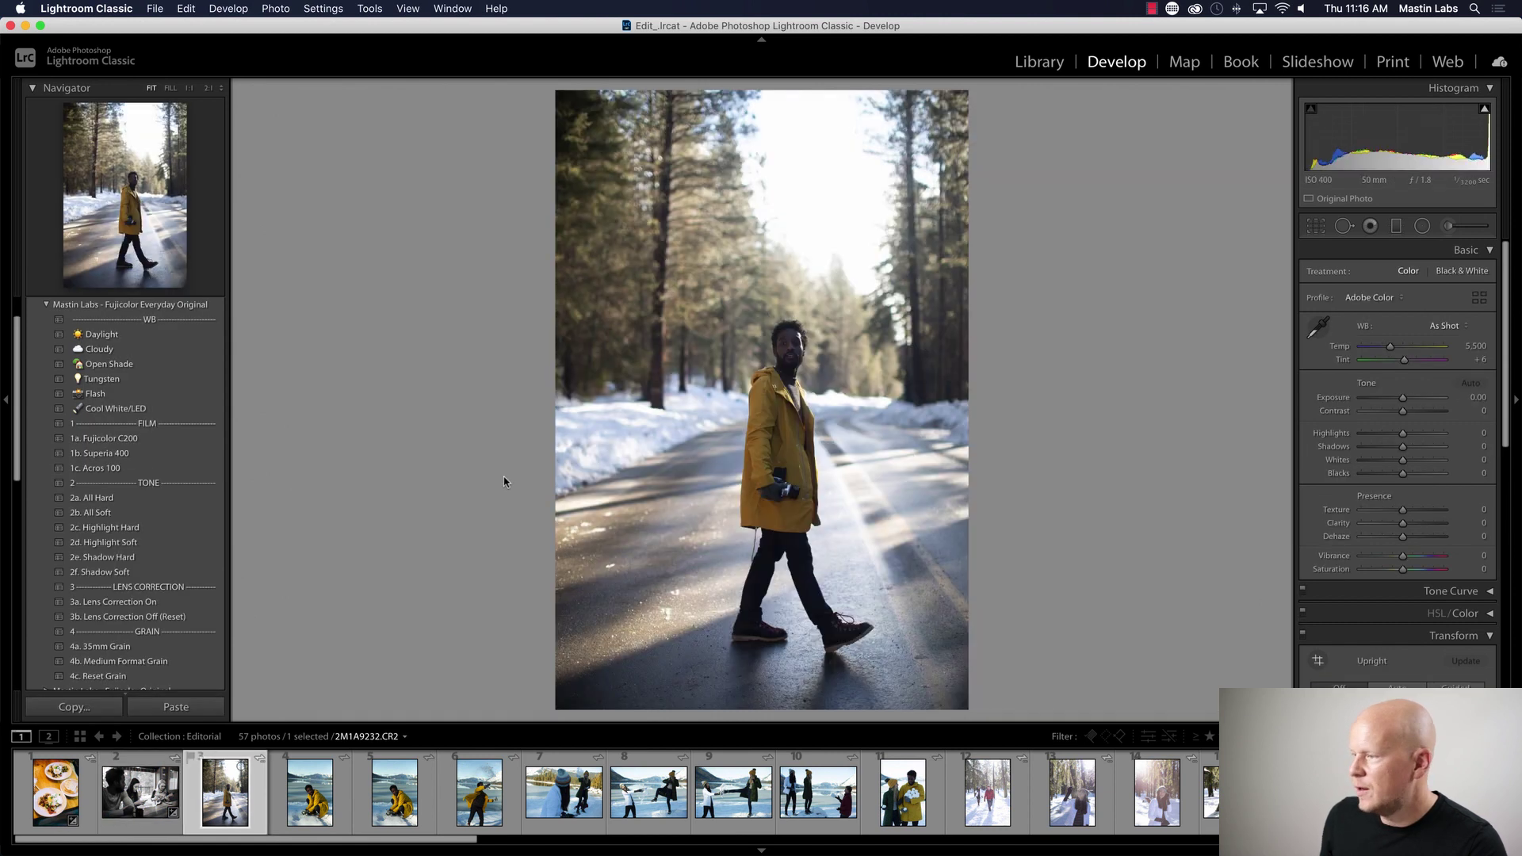
click(169, 440)
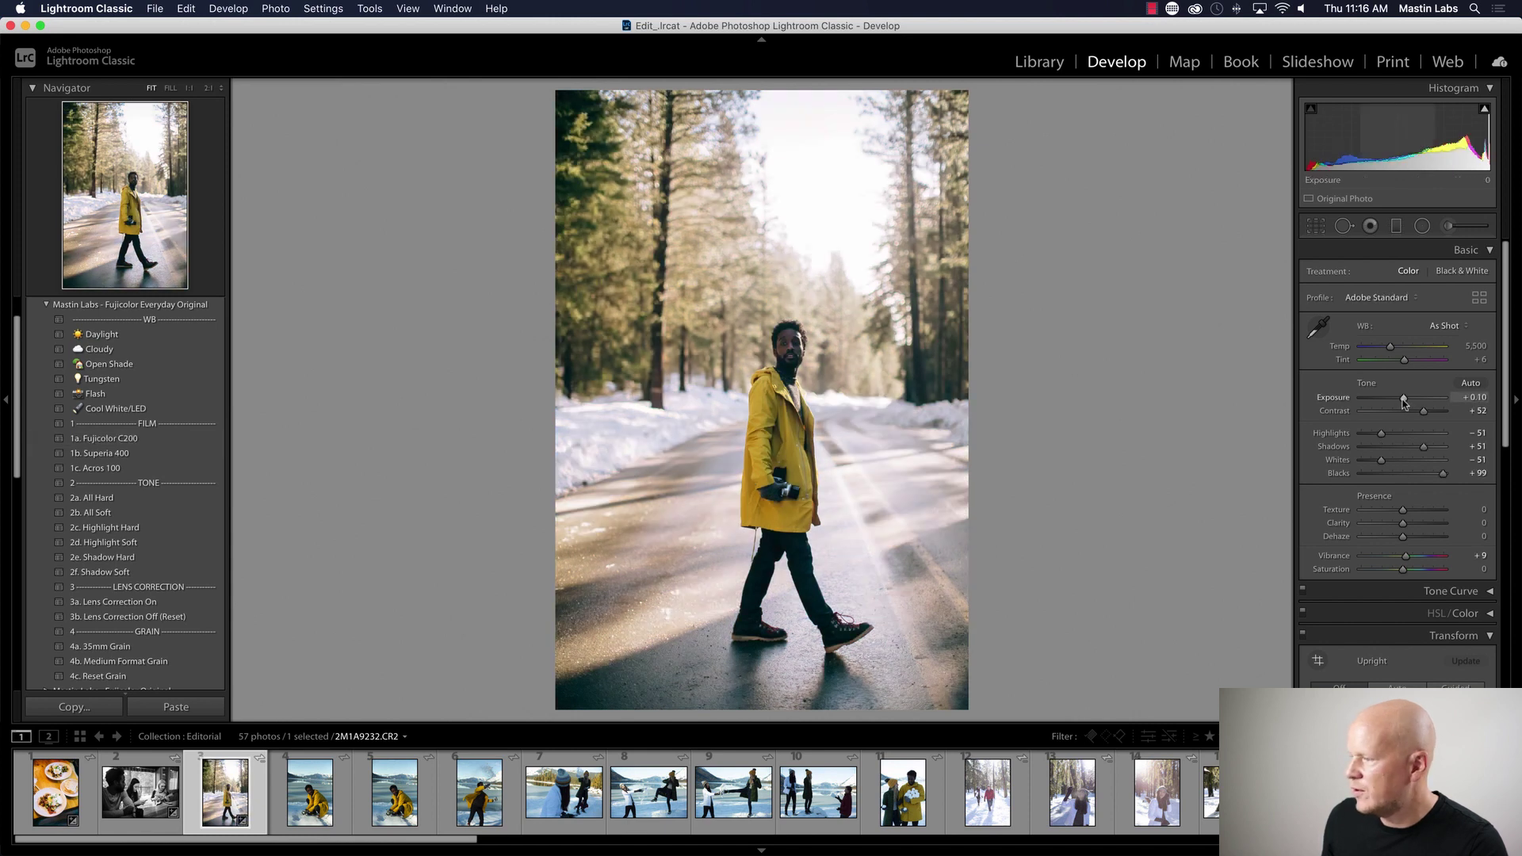
drag(1403, 399, 1408, 398)
drag(1390, 346, 1403, 343)
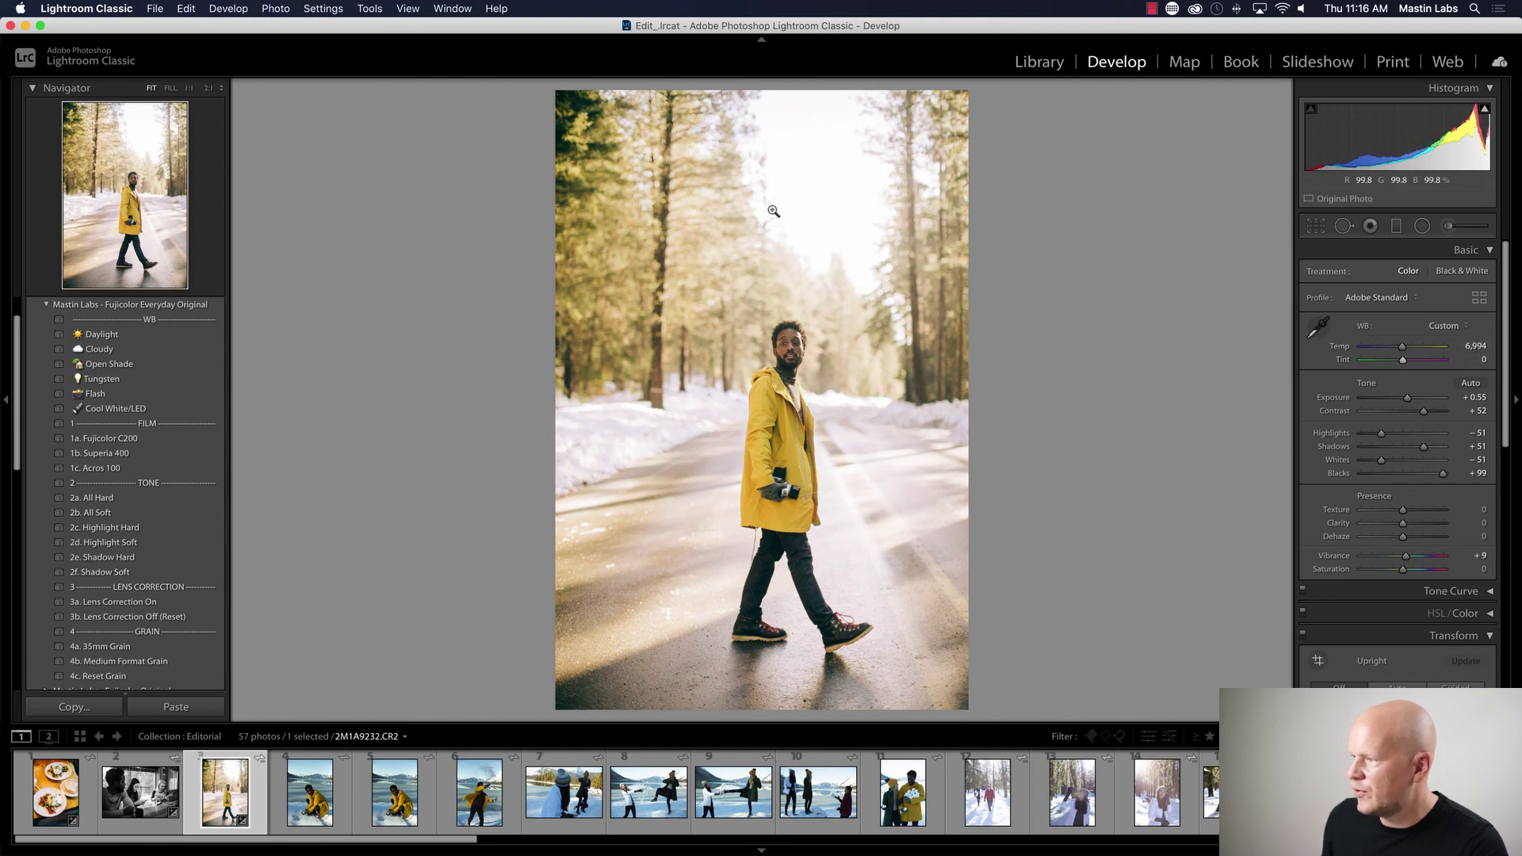
click(769, 254)
drag(858, 462, 683, 276)
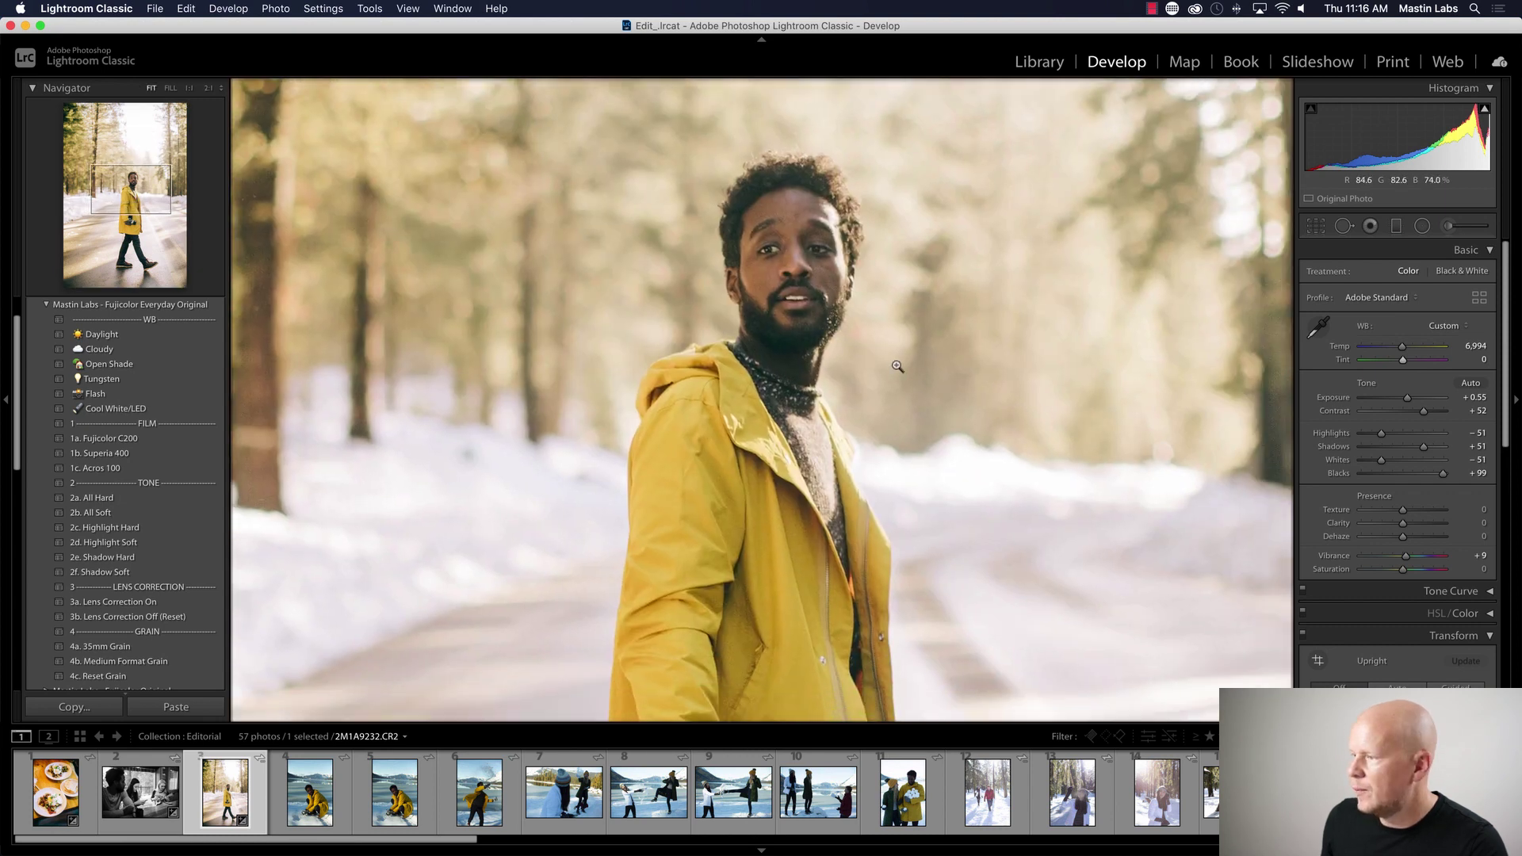
click(899, 366)
- Apply the 1b. Superia 400 preset to the first photo of the man crouching in snow and set exposure +1.40 and tint +5
click(316, 803)
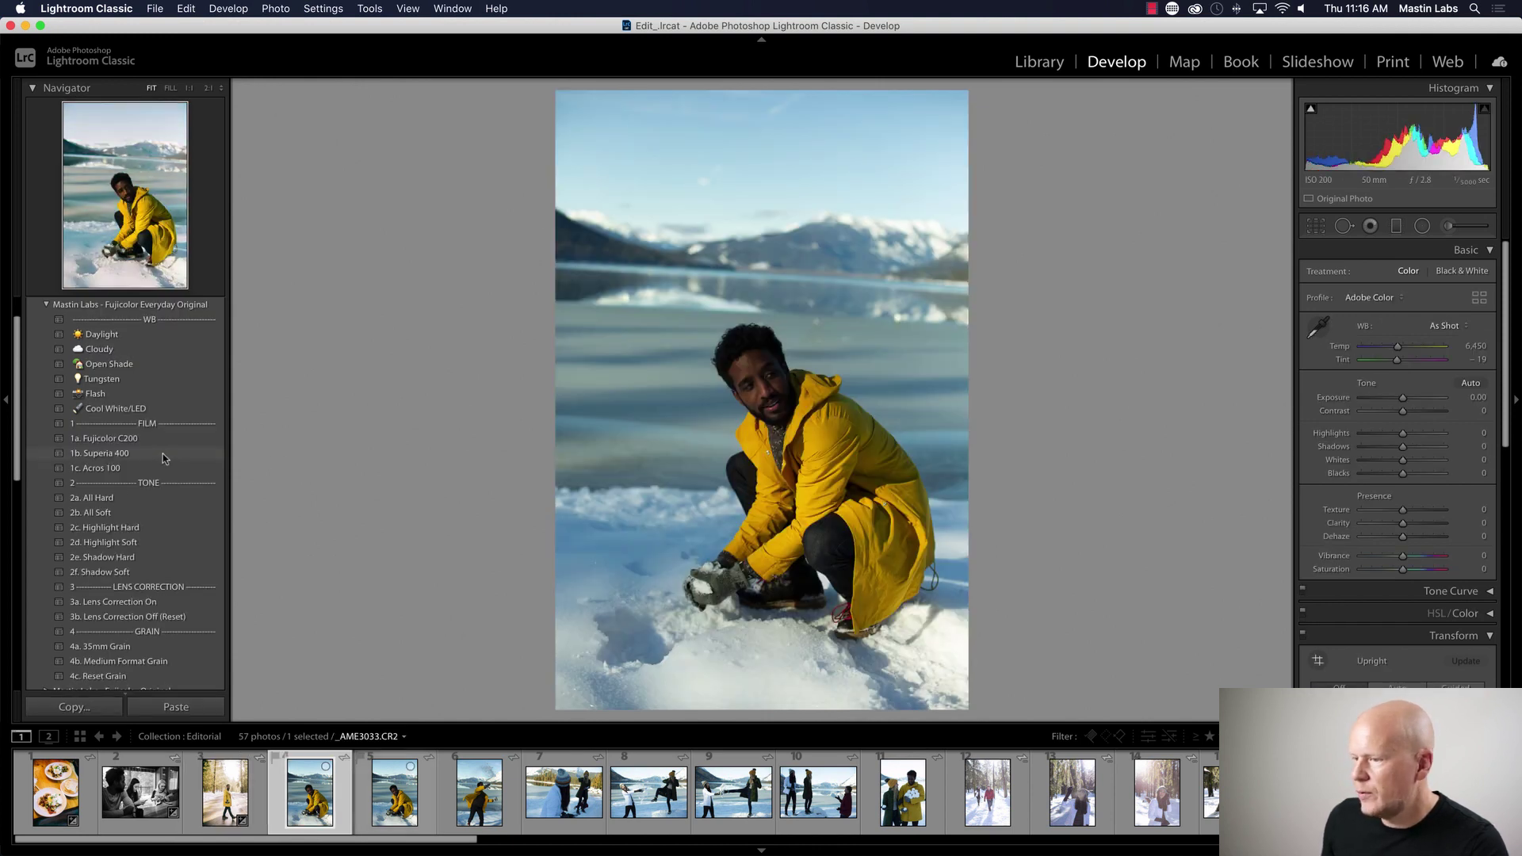
click(103, 453)
drag(1403, 400, 1404, 360)
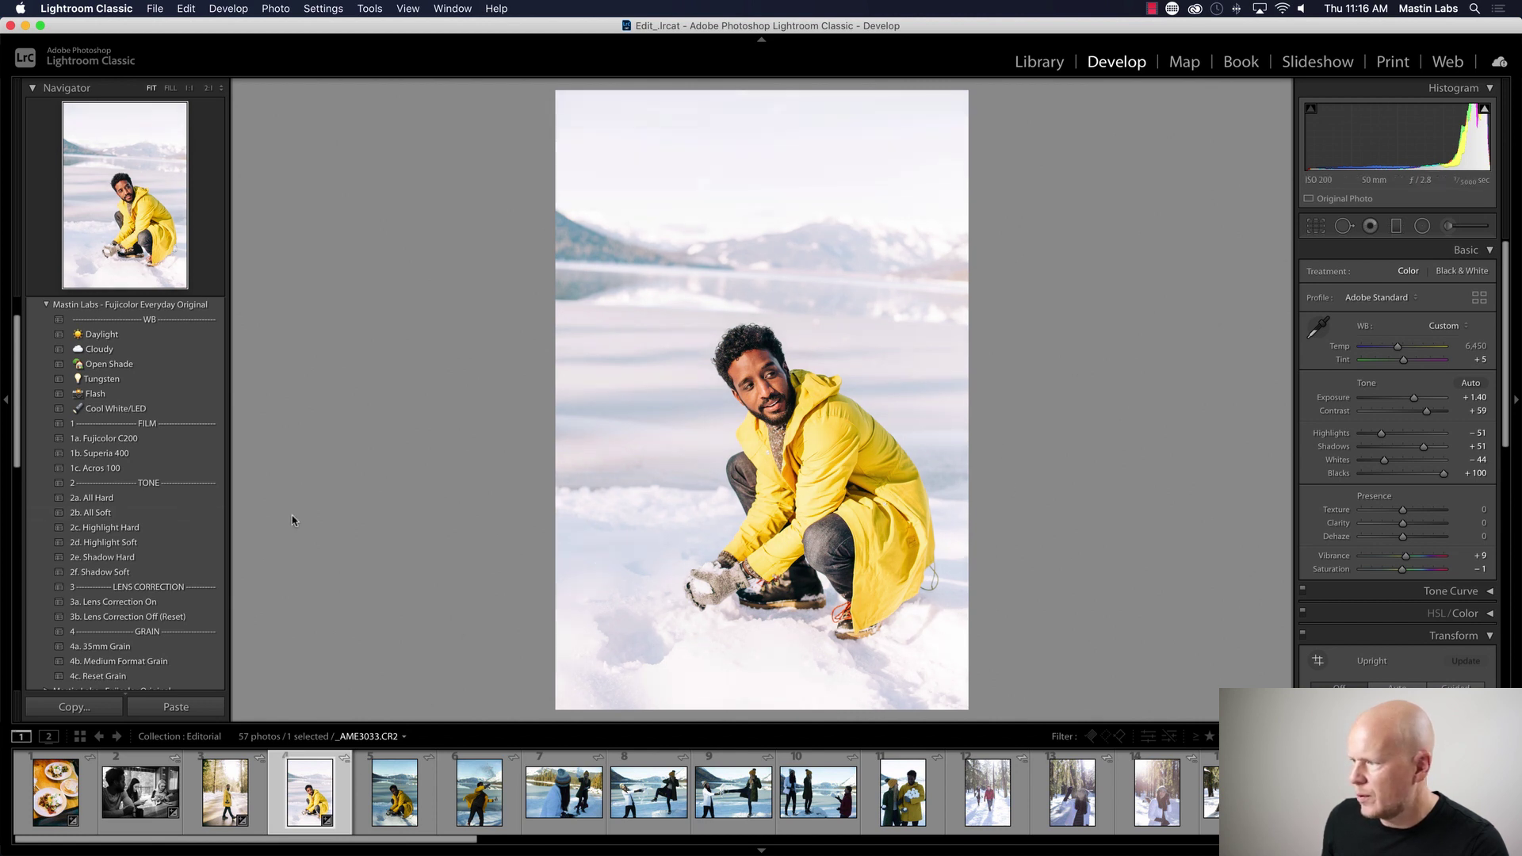
- Apply the 2d. Highlight Soft tone preset to the crouching portrait and straighten its crop to an angle of -2.99
click(222, 546)
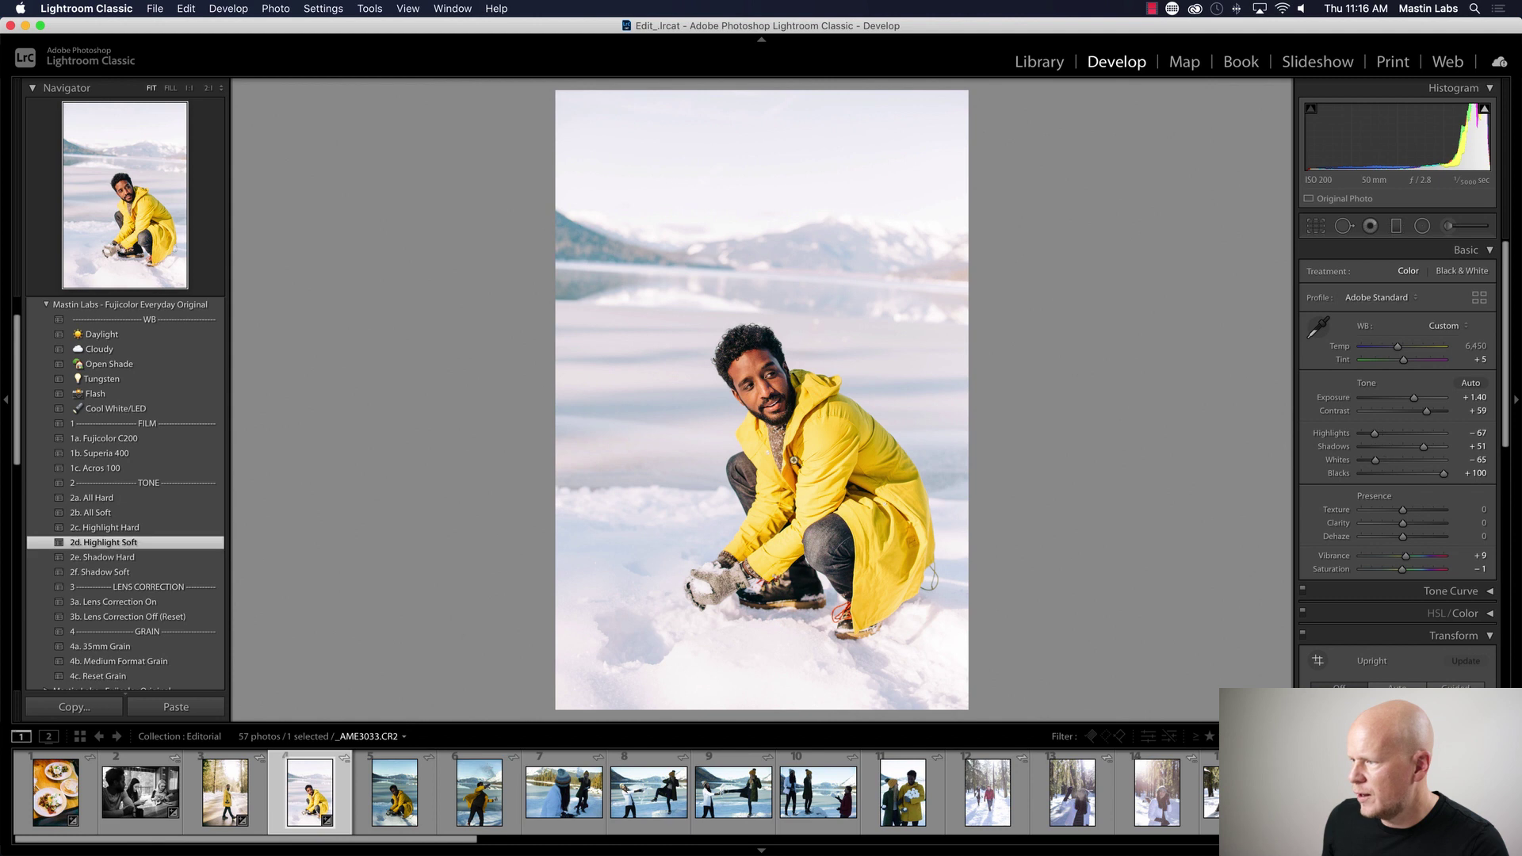
key(r)
drag(1012, 442, 1014, 435)
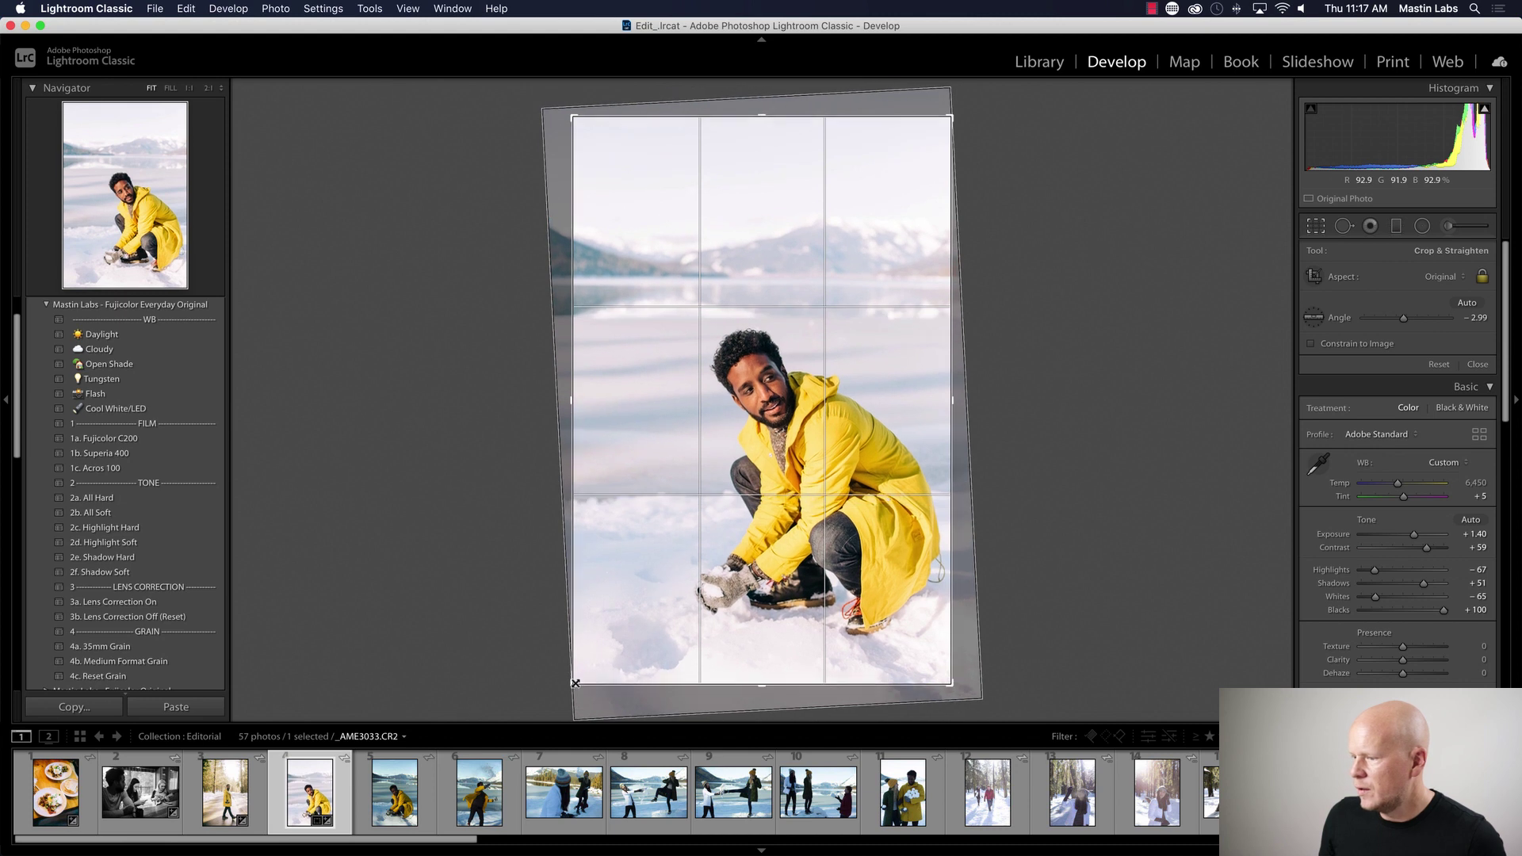
key(Return)
- Paste the crouching portrait's settings onto the next two yellow-jacket lake photos
click(409, 814)
key(super+shift+v)
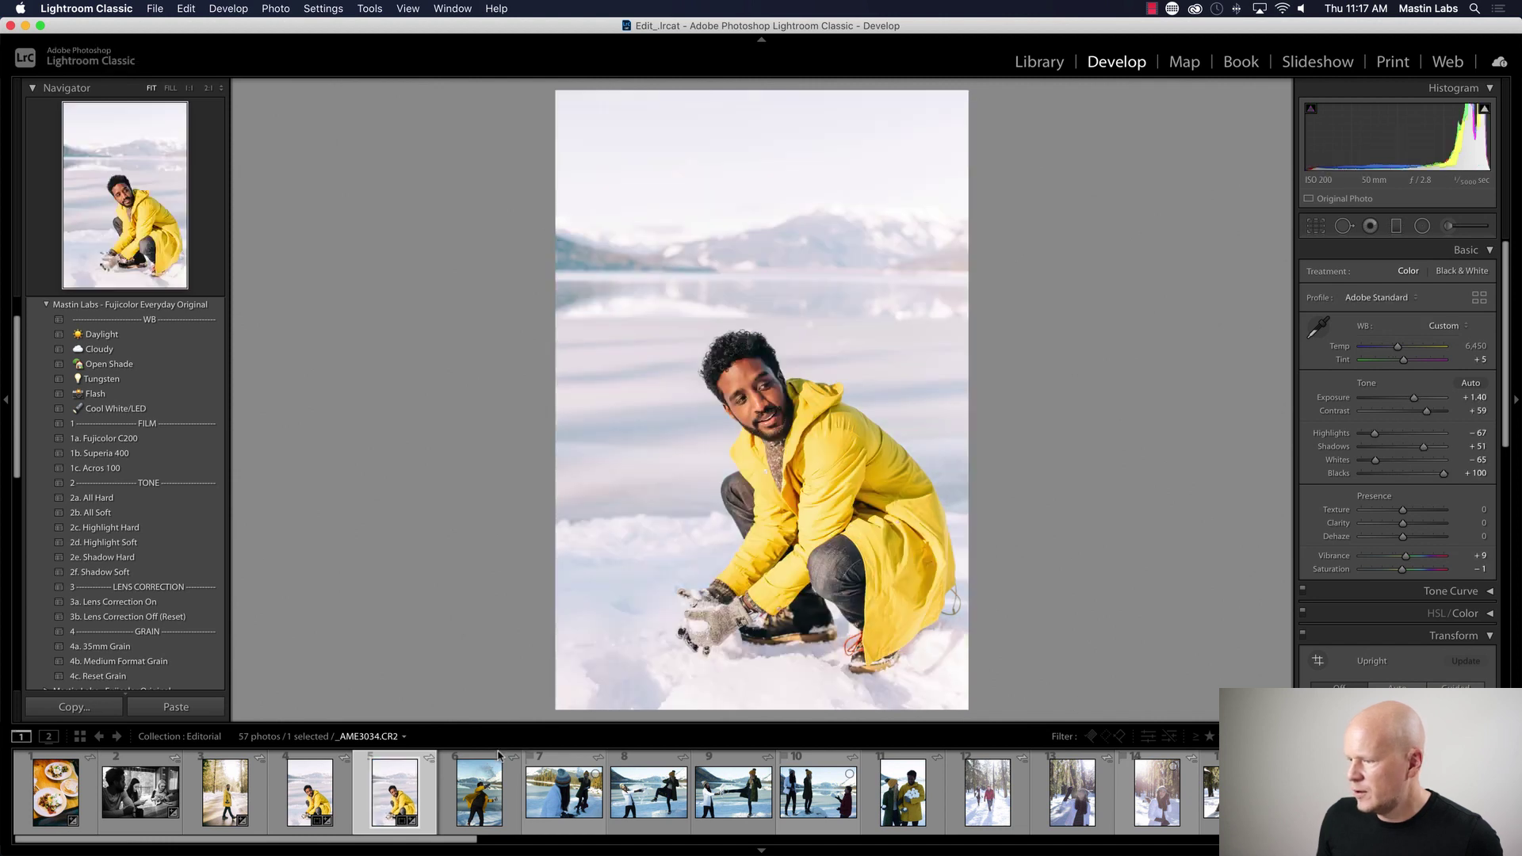
click(483, 789)
key(super+shift+v)
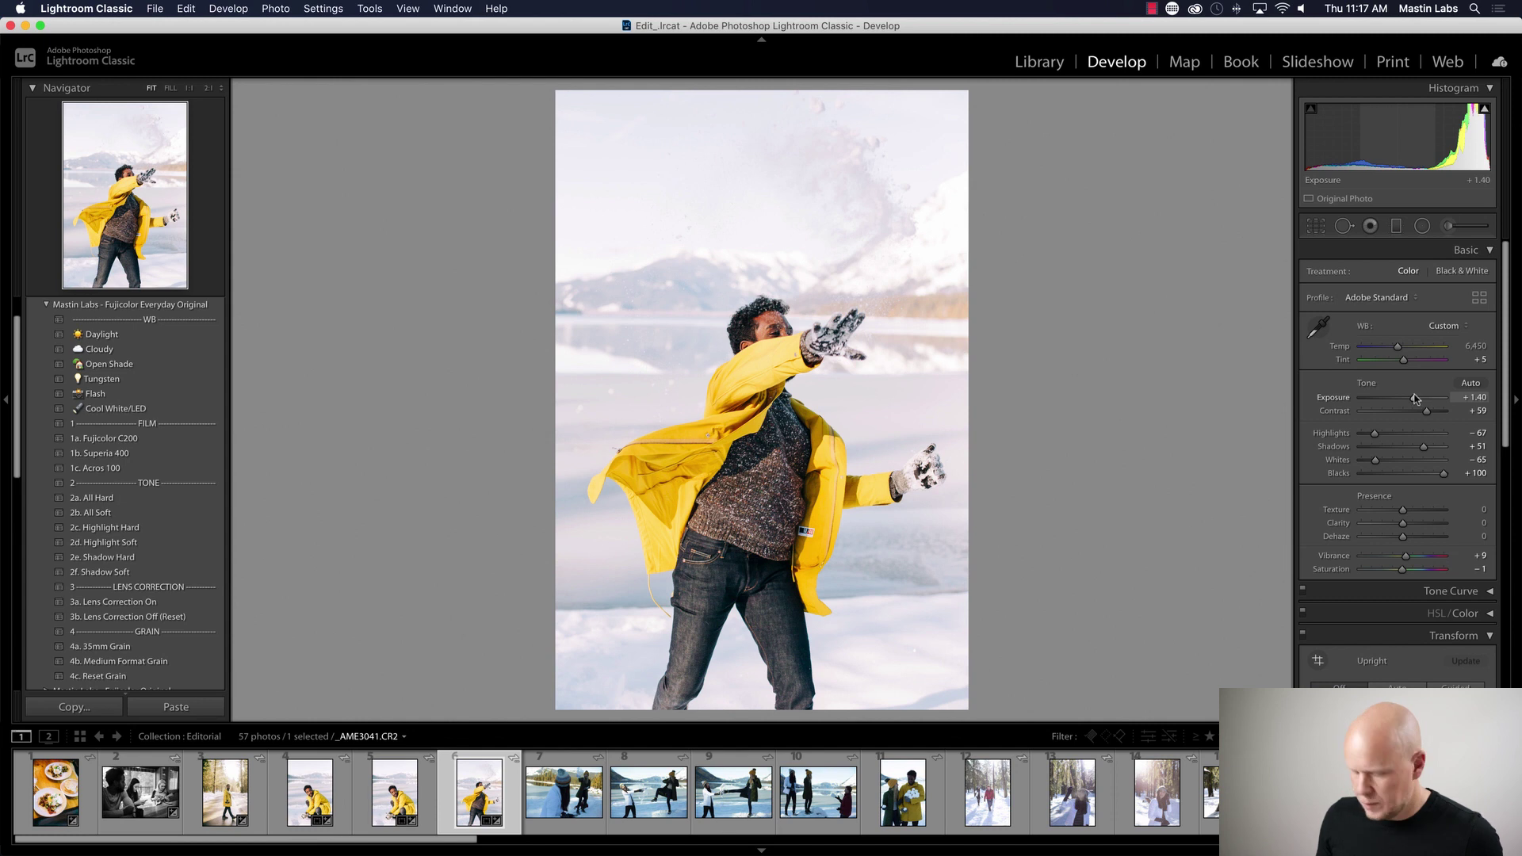
- Straighten the snow-throwing photo to an angle of 0.37 and set its exposure to +1.15
key(r)
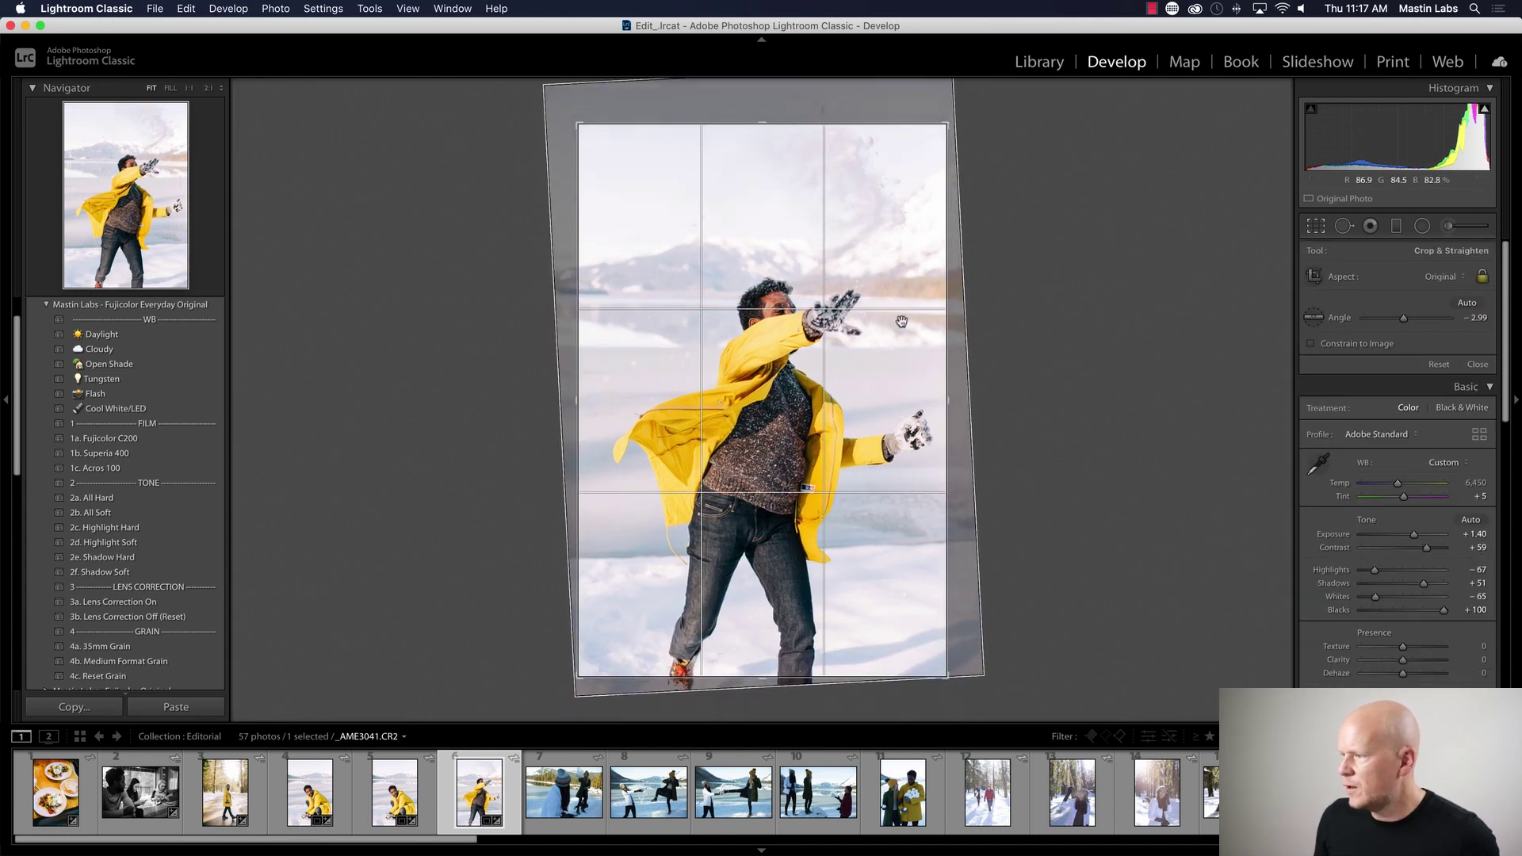
drag(1040, 286, 1042, 313)
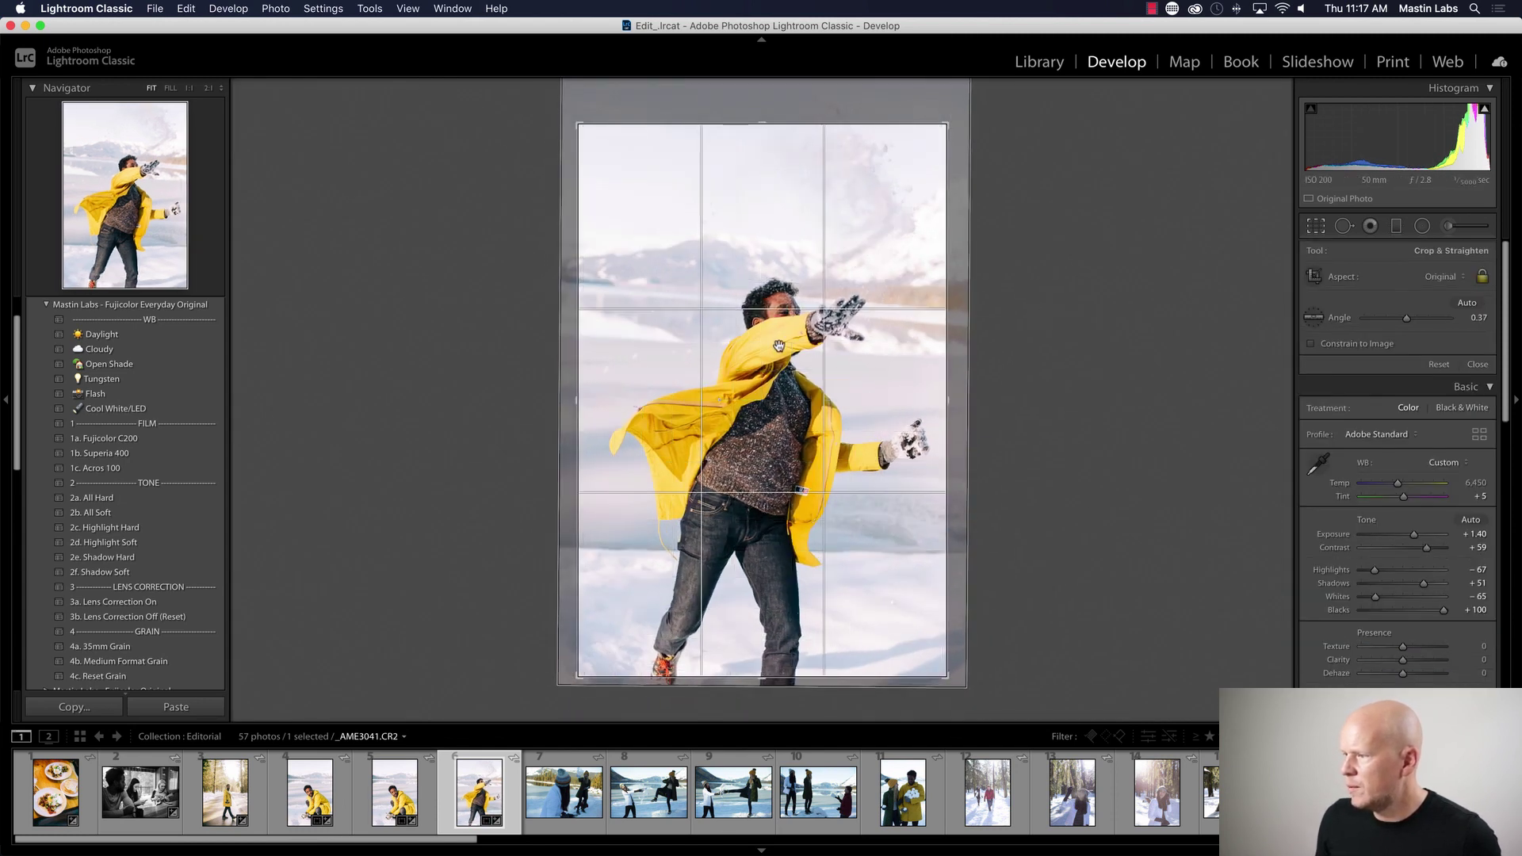
double_click(781, 318)
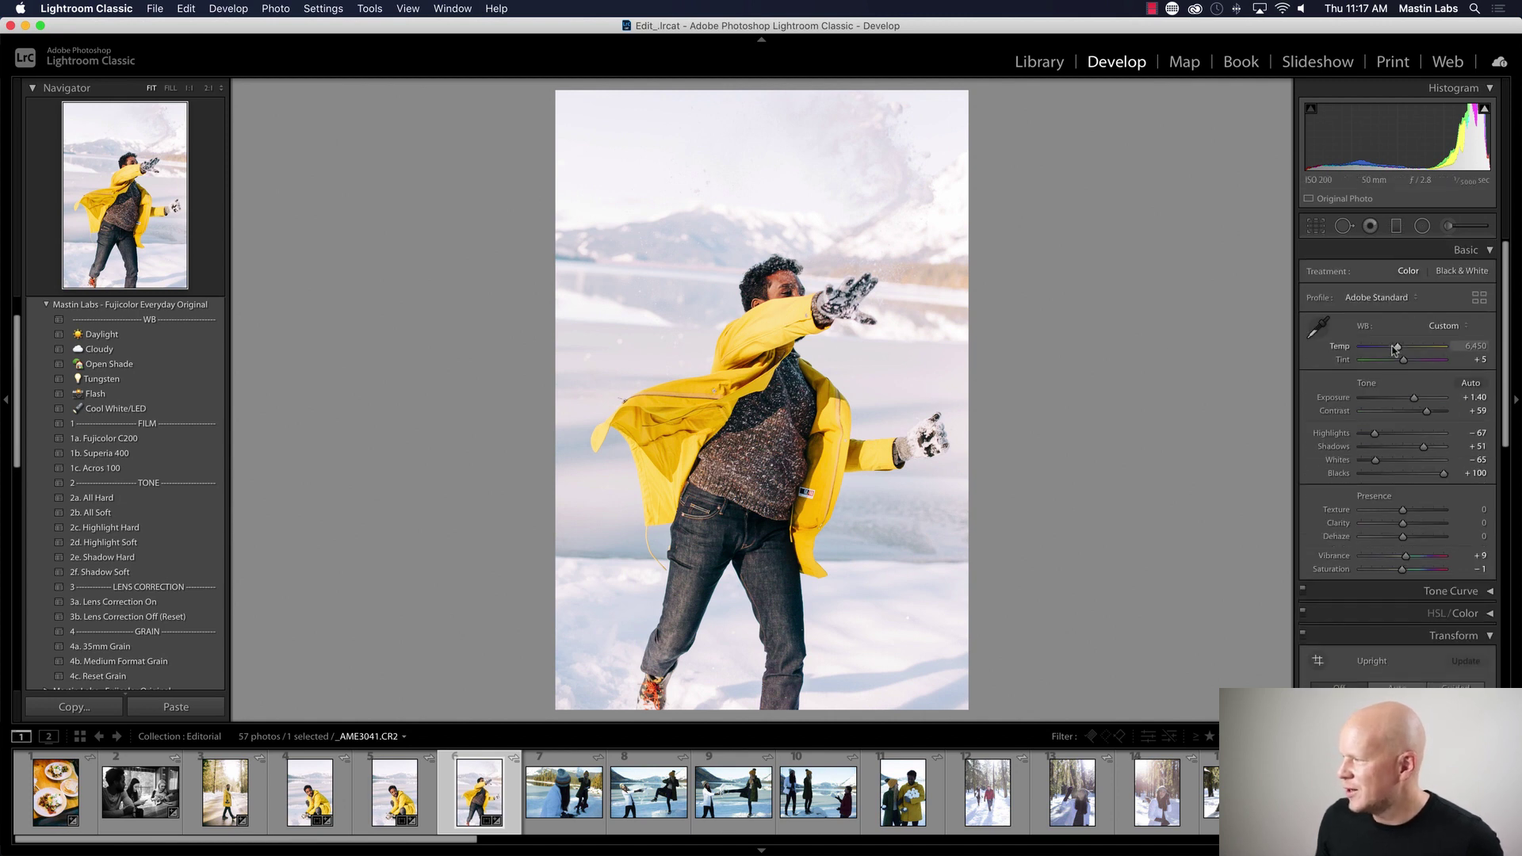
drag(1415, 396, 1411, 396)
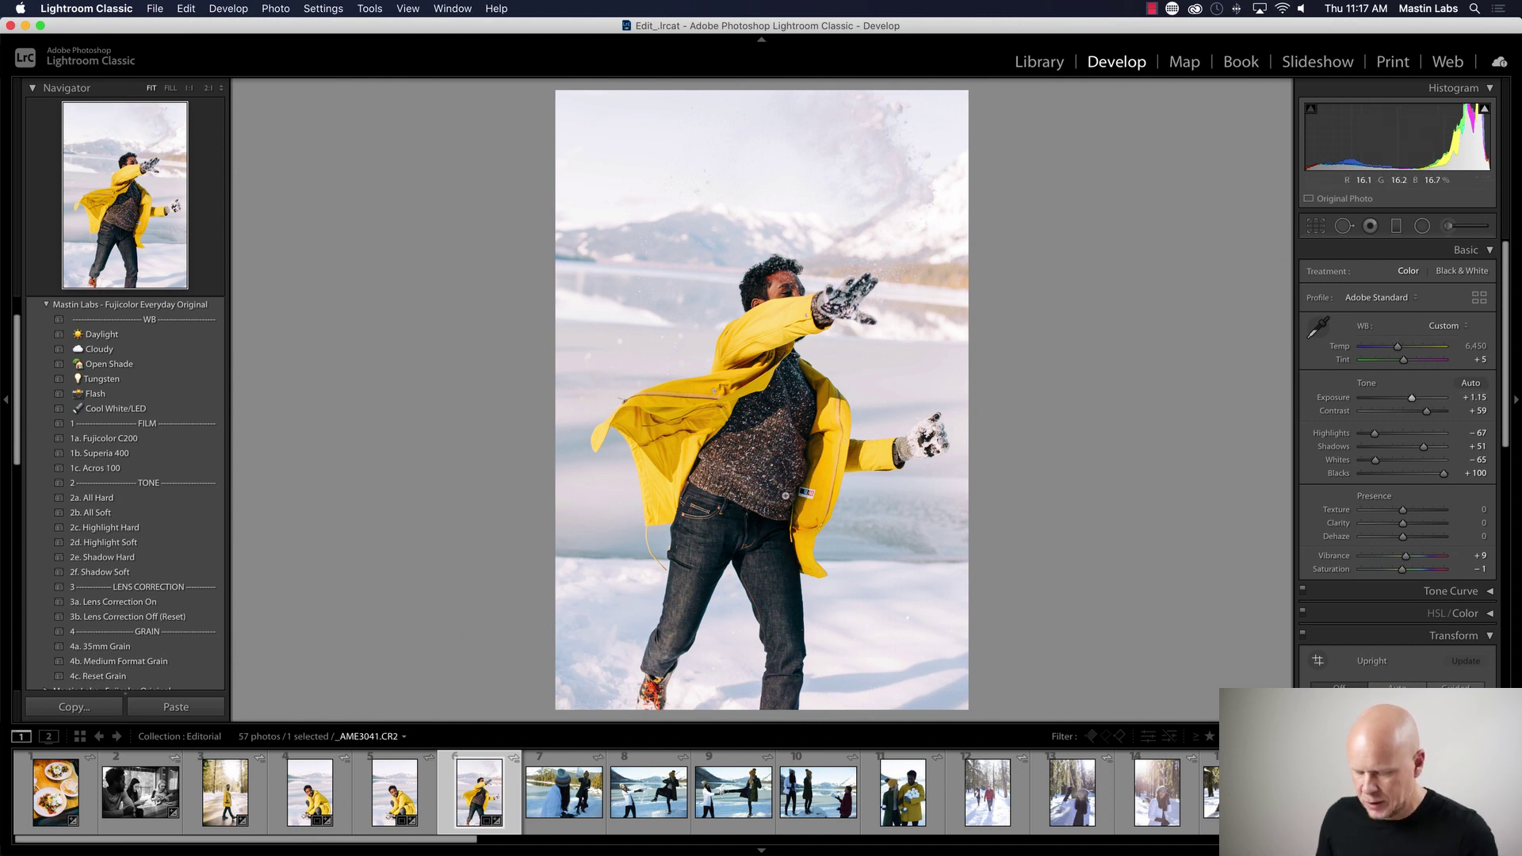
- Compare the snow-throwing photo before and after editing, and inspect the face, jacket and sweater at 1:1
key(y)
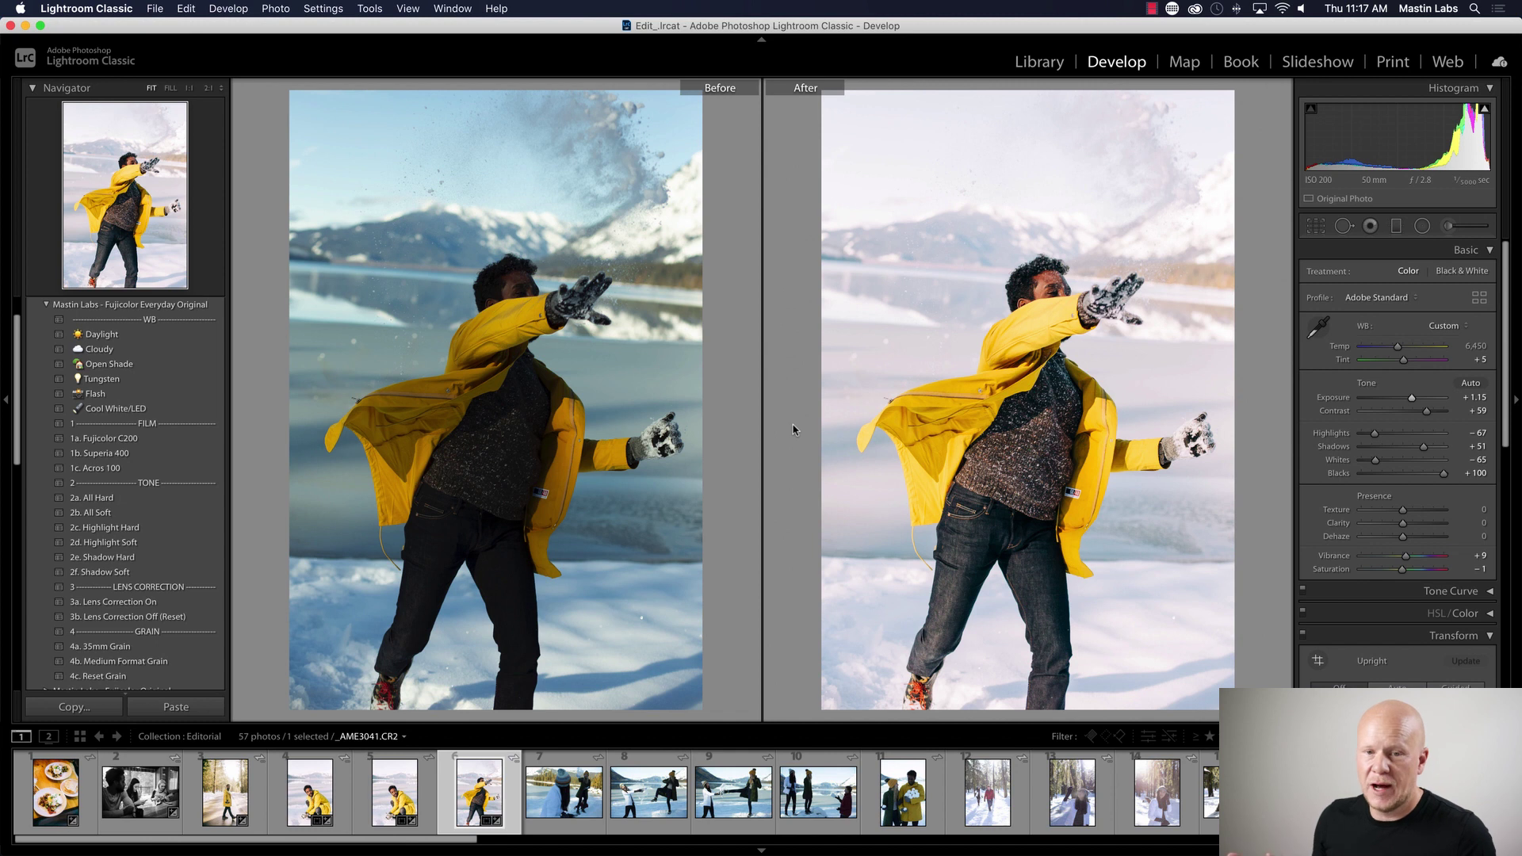
key(y)
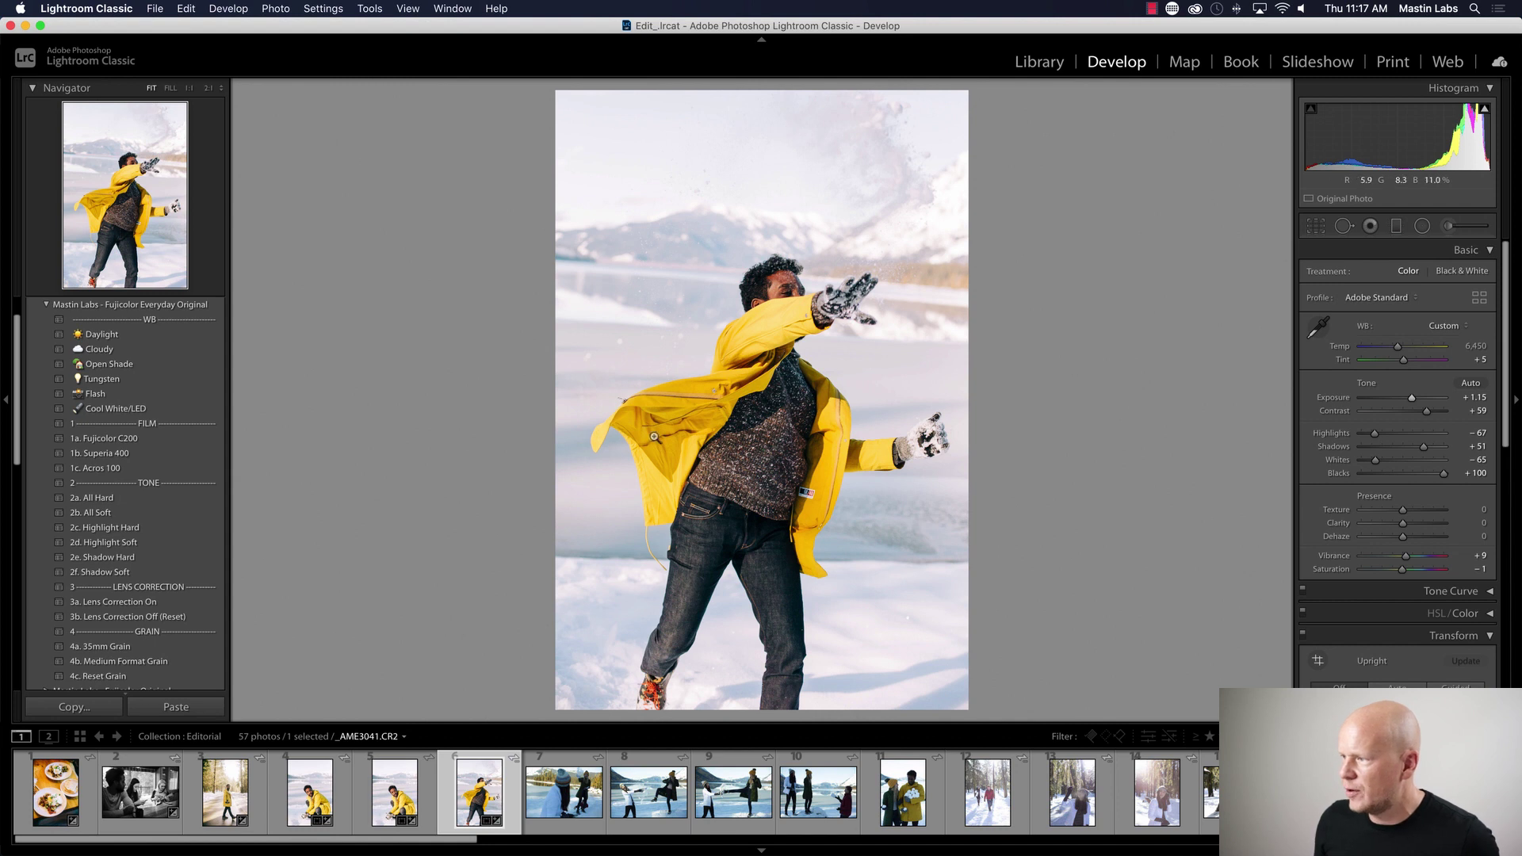
click(689, 262)
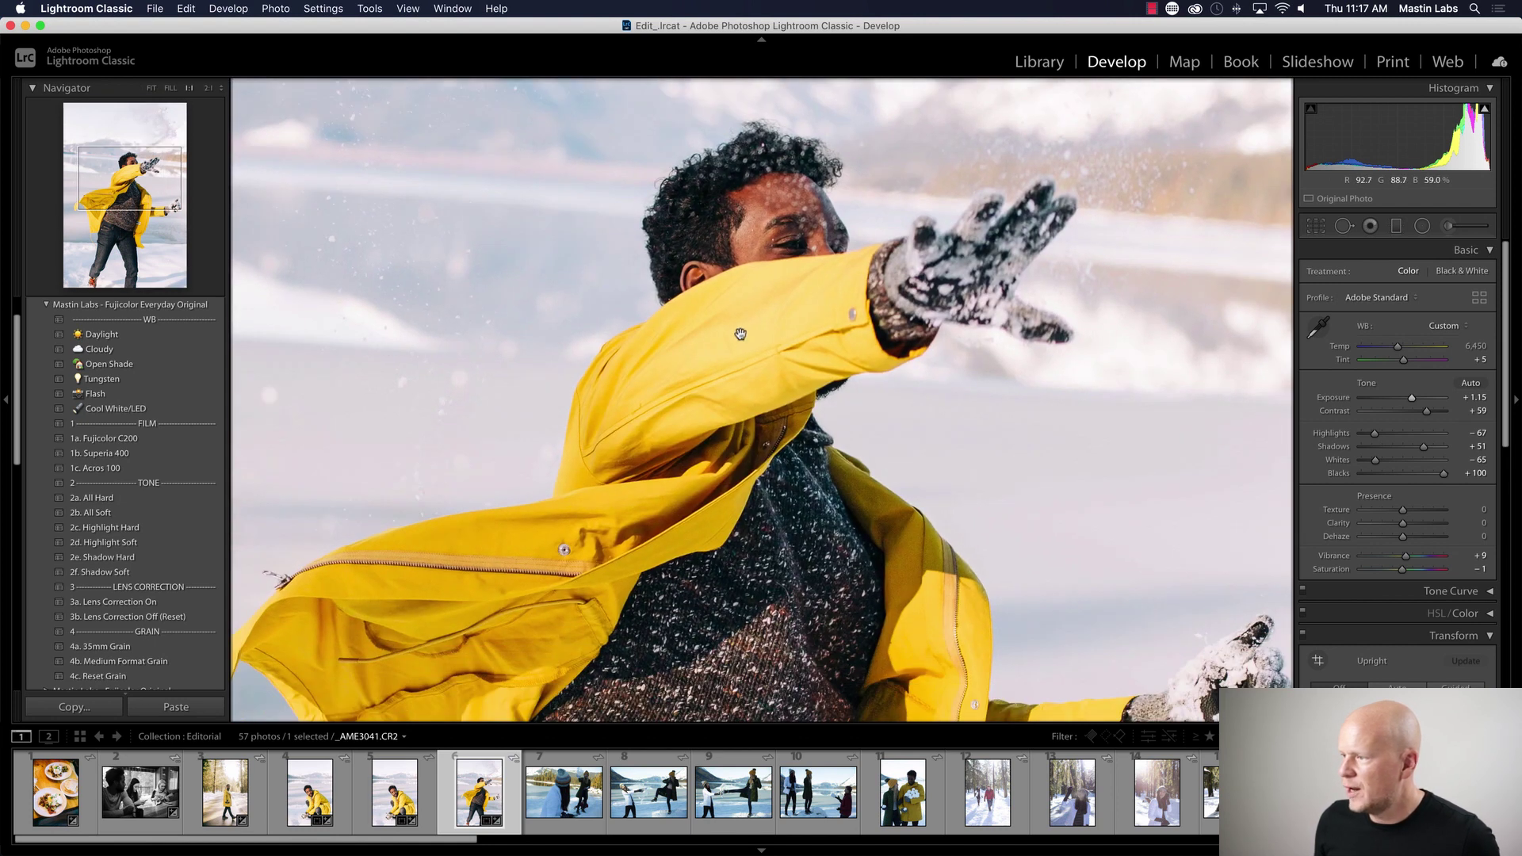
drag(745, 346, 634, 484)
drag(674, 361, 740, 325)
scroll(741, 325, down, 10)
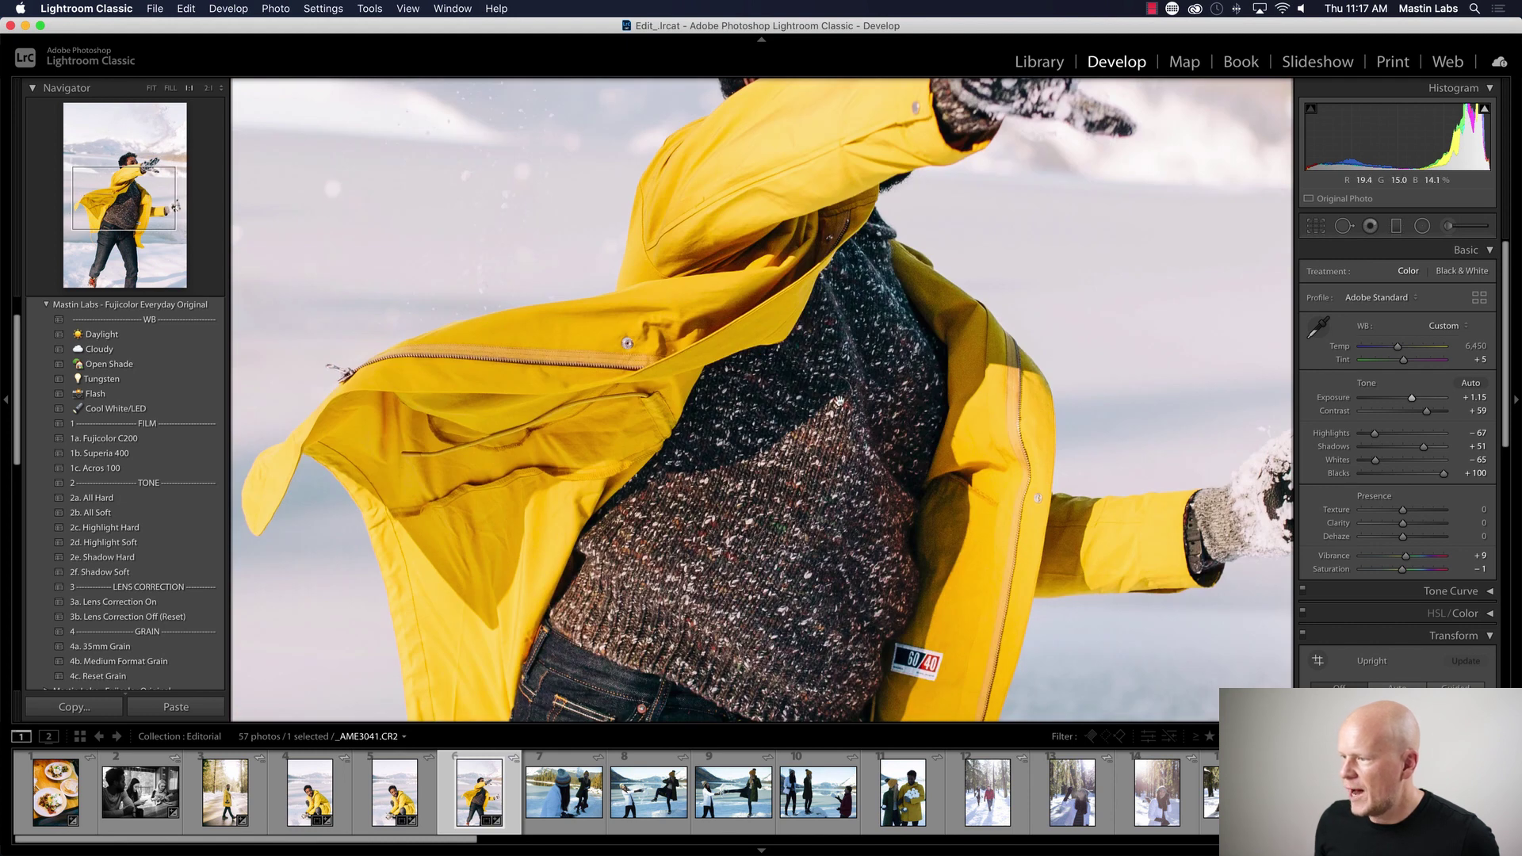
click(1102, 536)
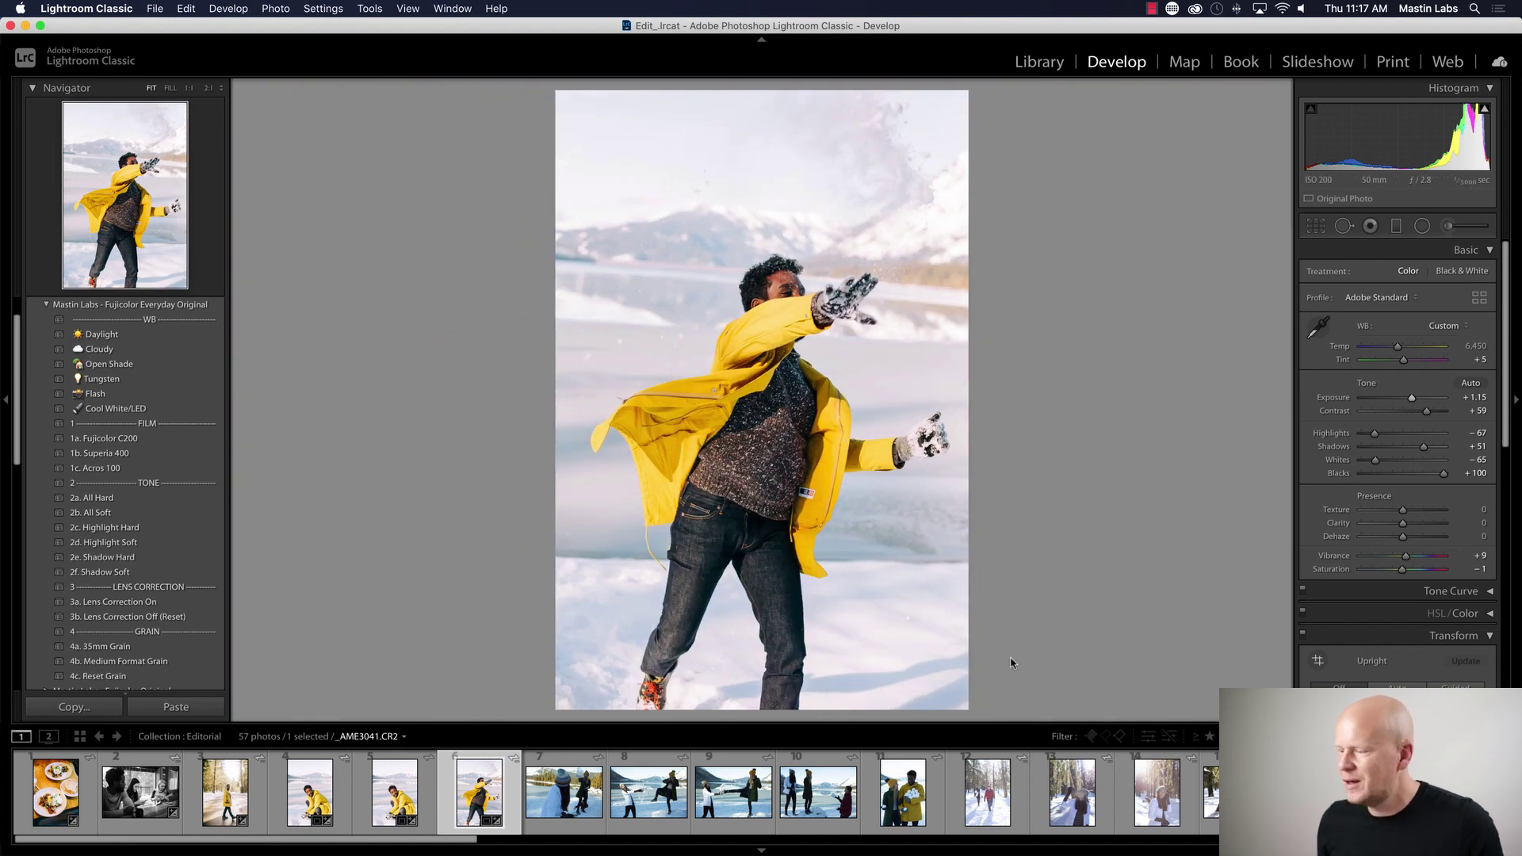
- View the unedited snowball photo of the two women and return to the edited photo of the man crossing the road
click(536, 770)
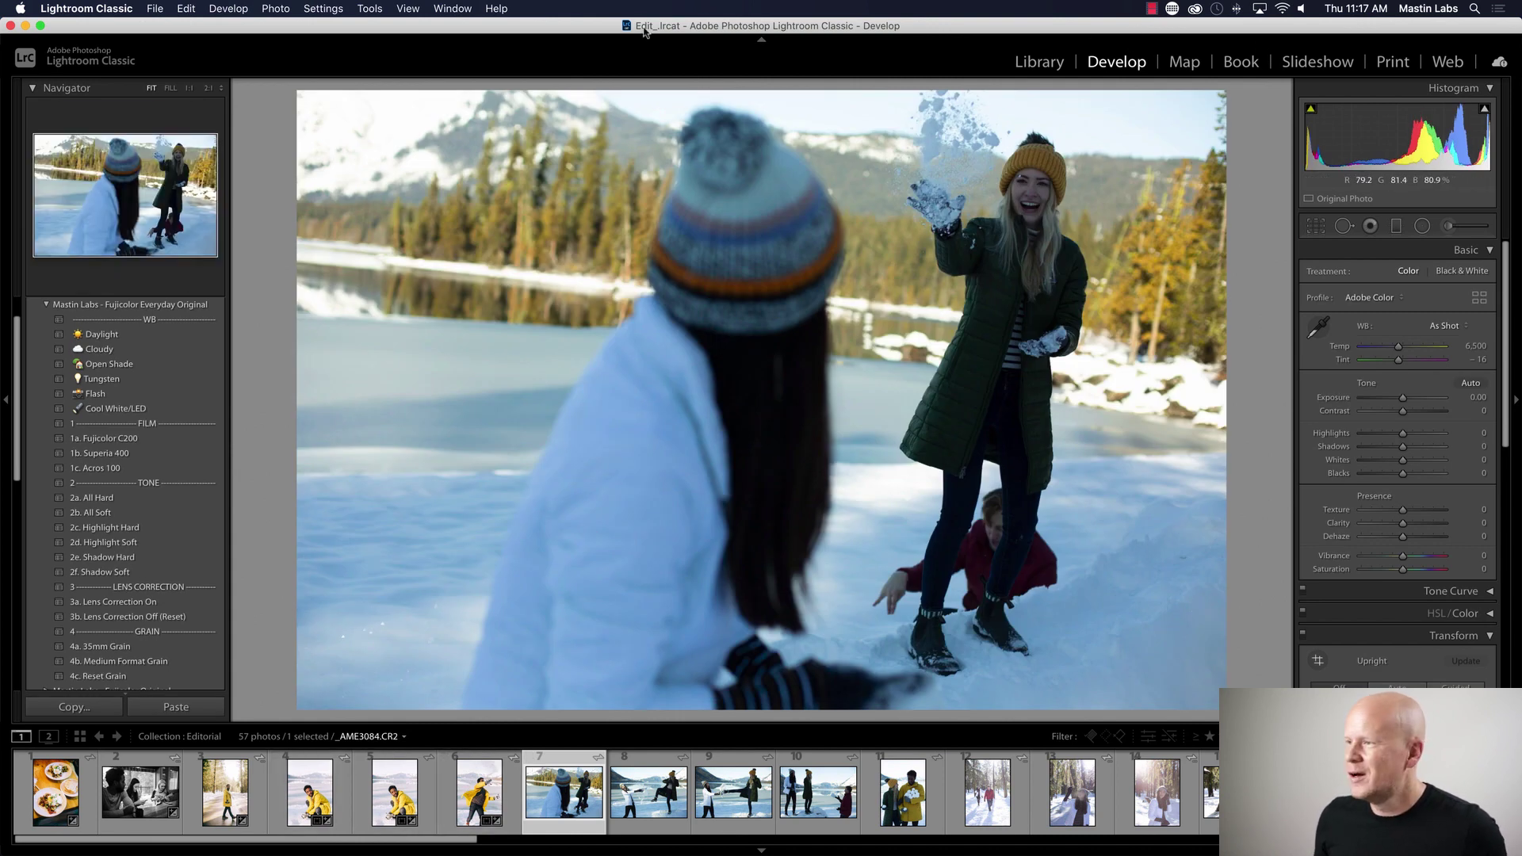
click(479, 789)
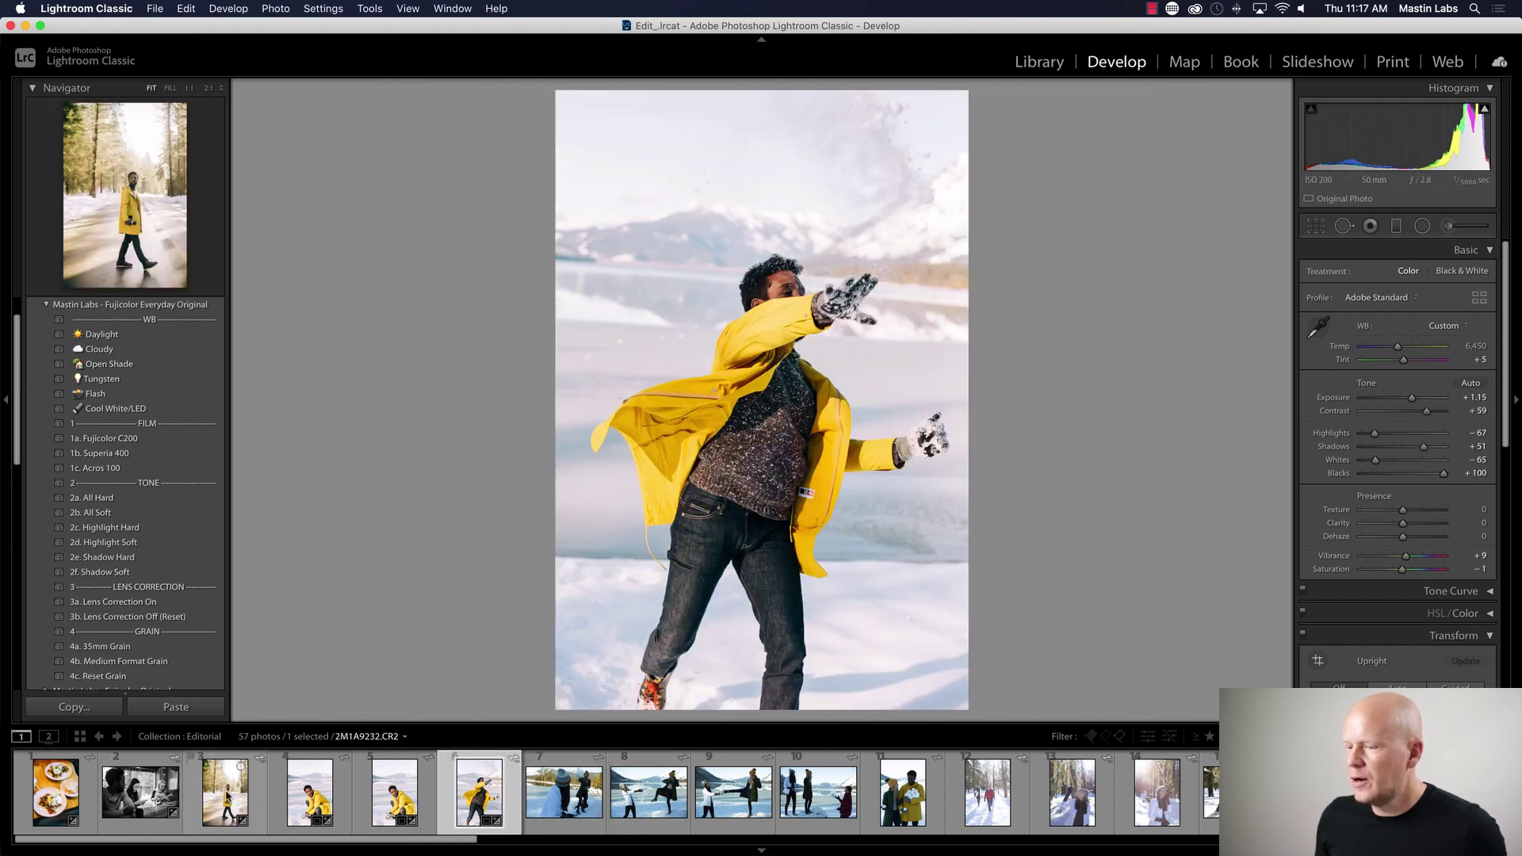
click(230, 795)
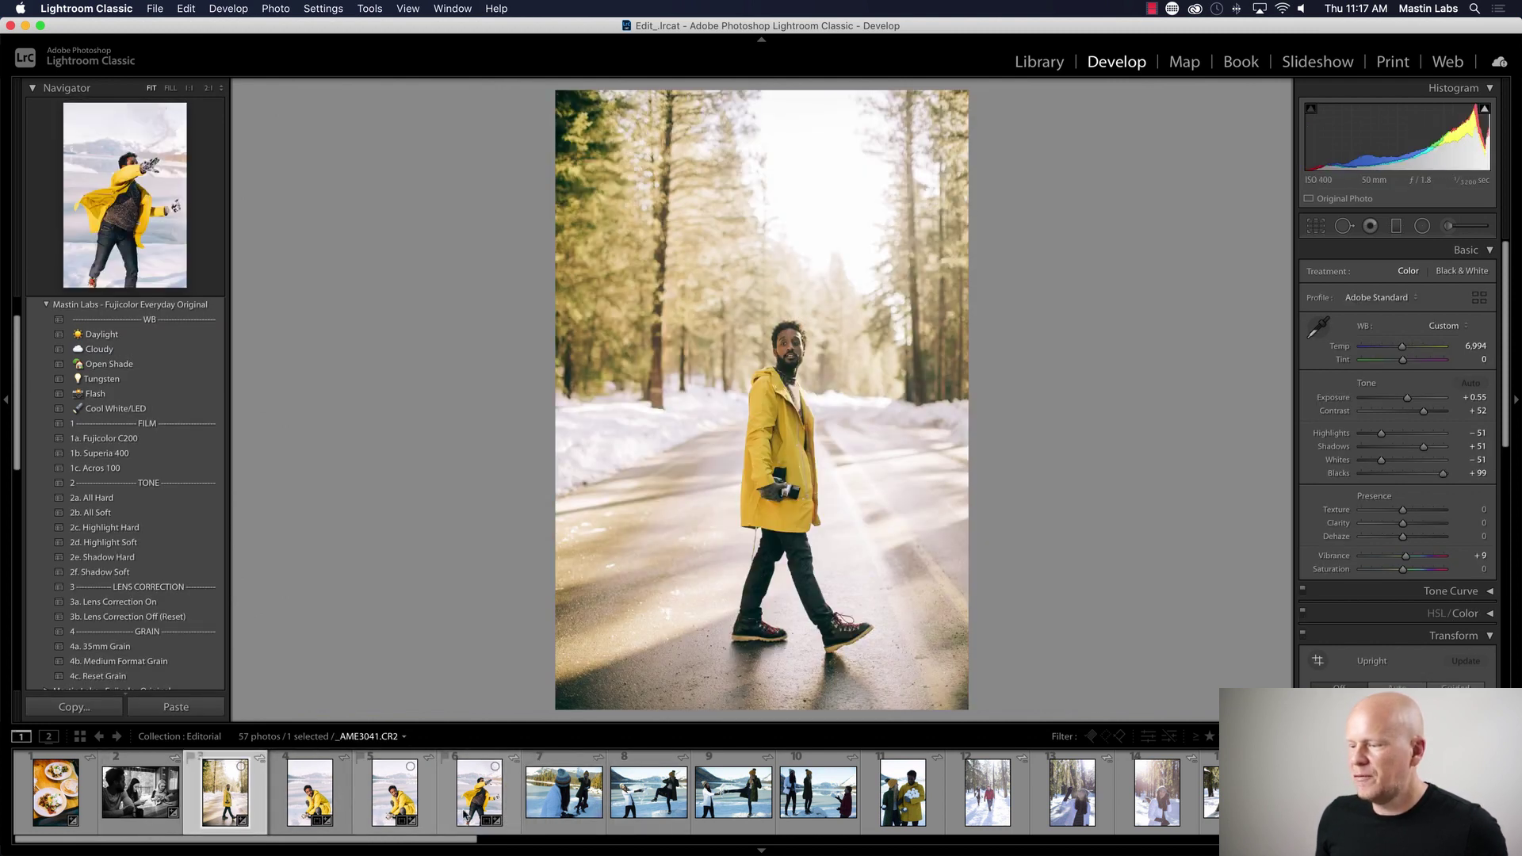
- Apply the 1b. Superia 400 preset to the unedited snowball photo of the two women, with exposure +0.60 and temperature 9,652
click(467, 808)
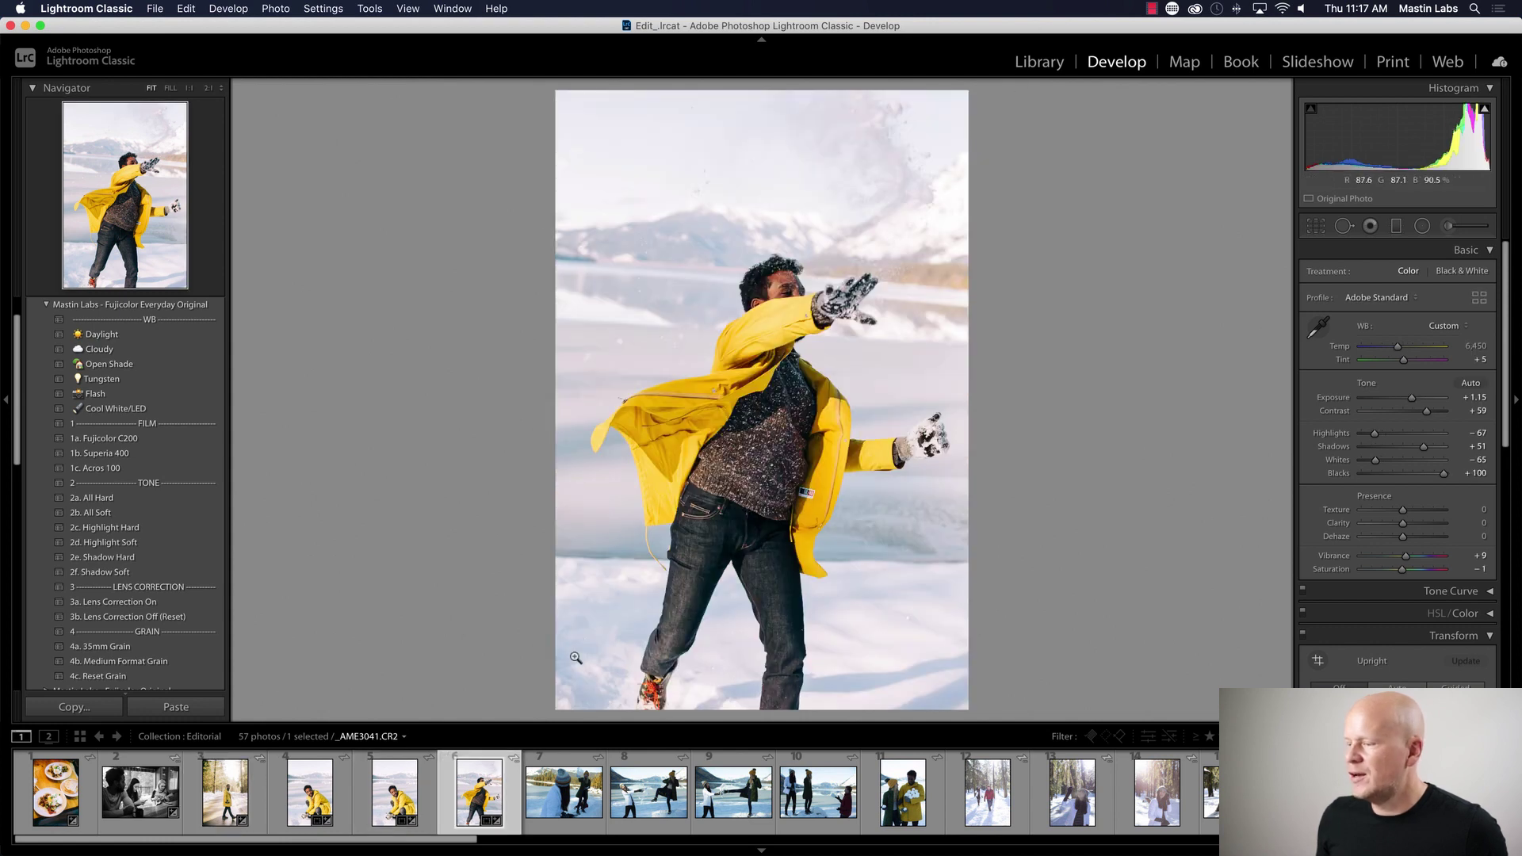
key(Right)
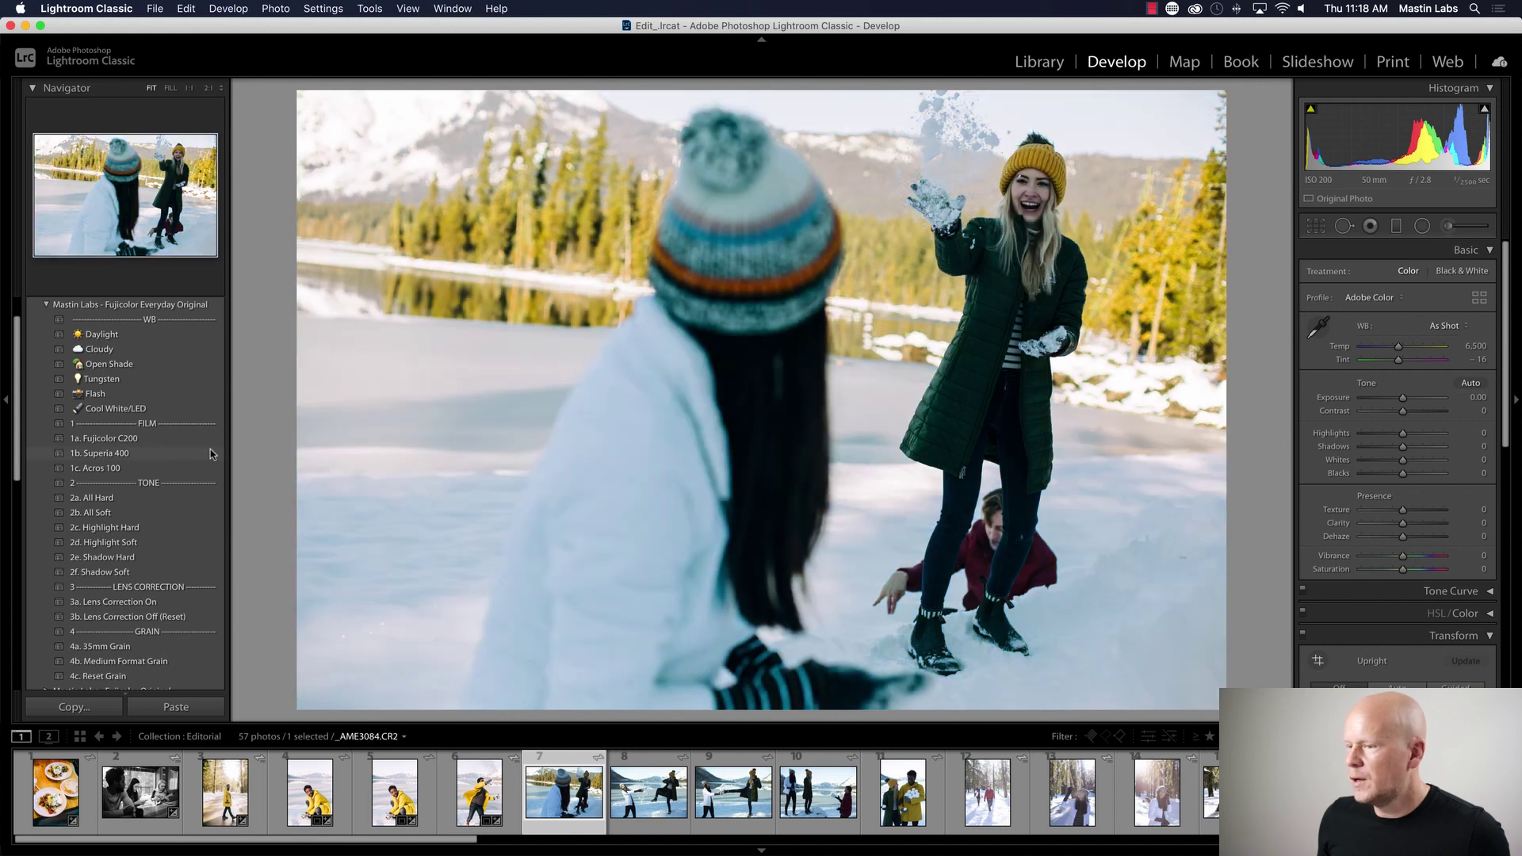
click(215, 452)
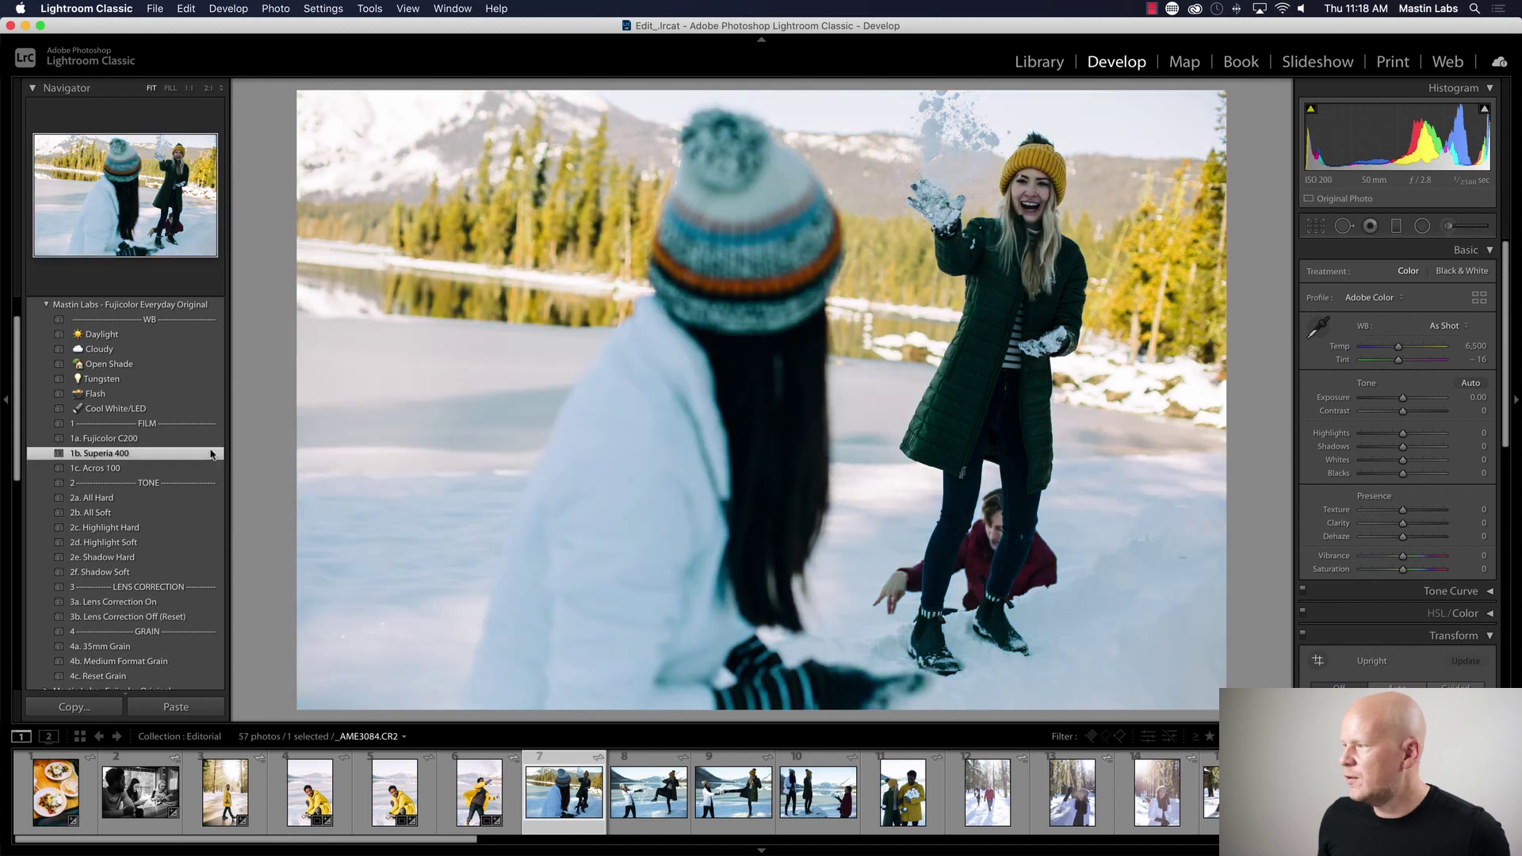
drag(1403, 397, 1408, 401)
drag(1399, 347, 1419, 350)
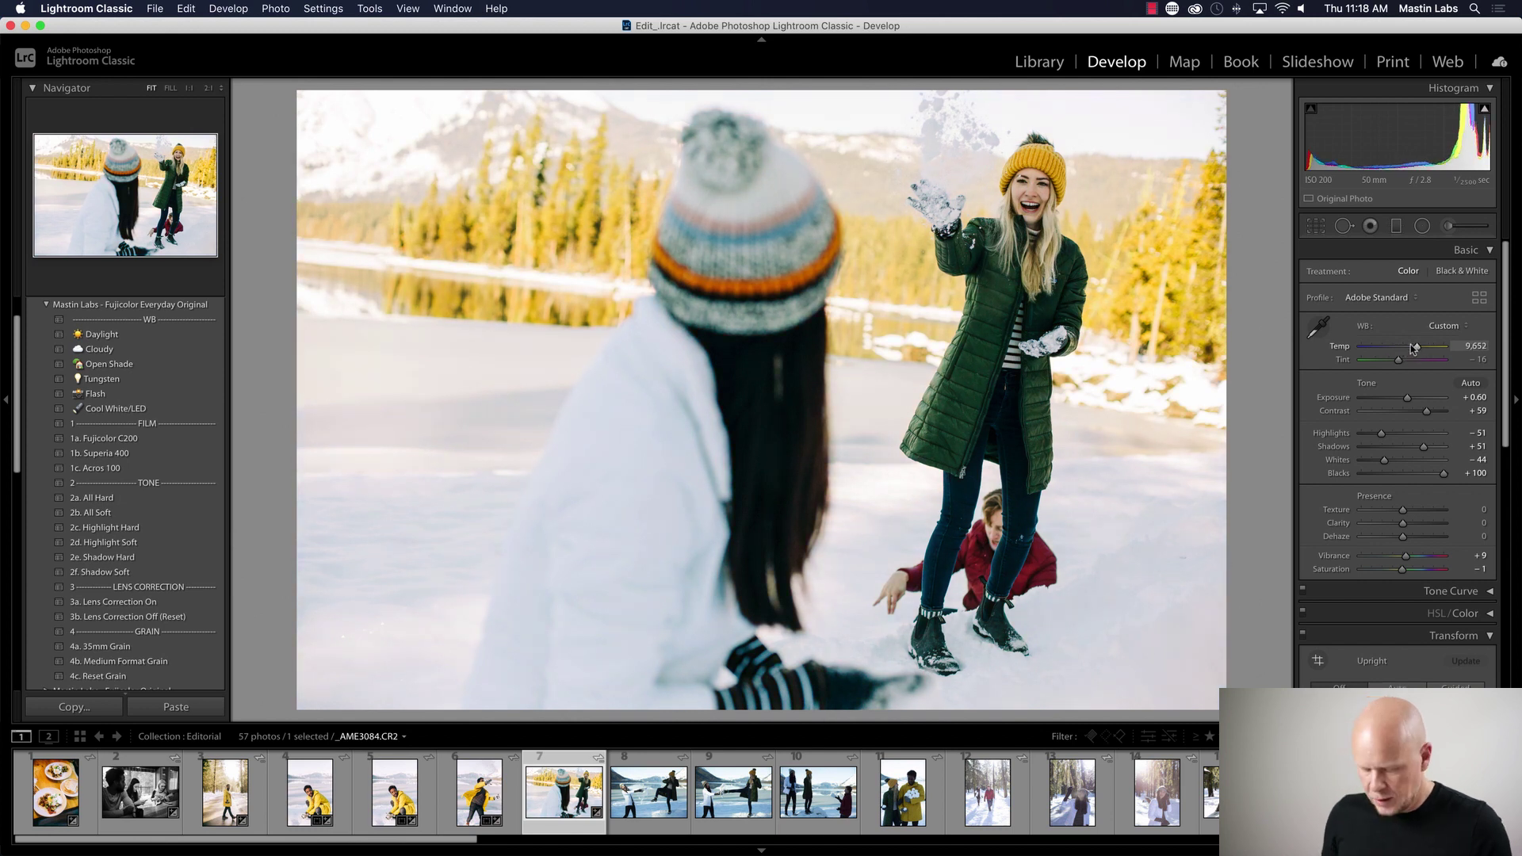
- Compare the snowball photo before and after editing, and set its tint to -5 and exposure to +0.80
key(y)
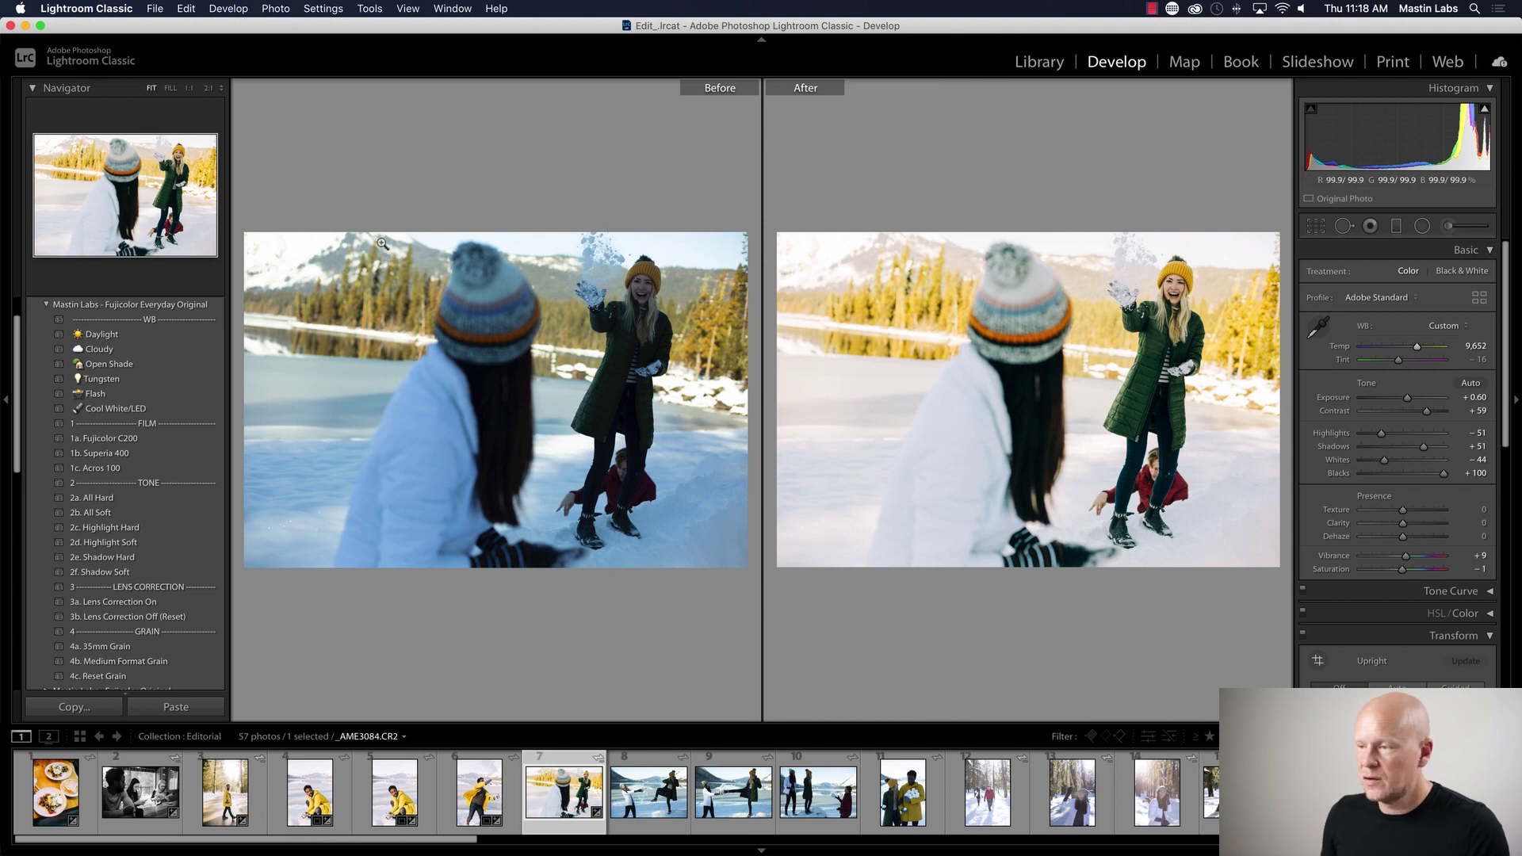
key(y)
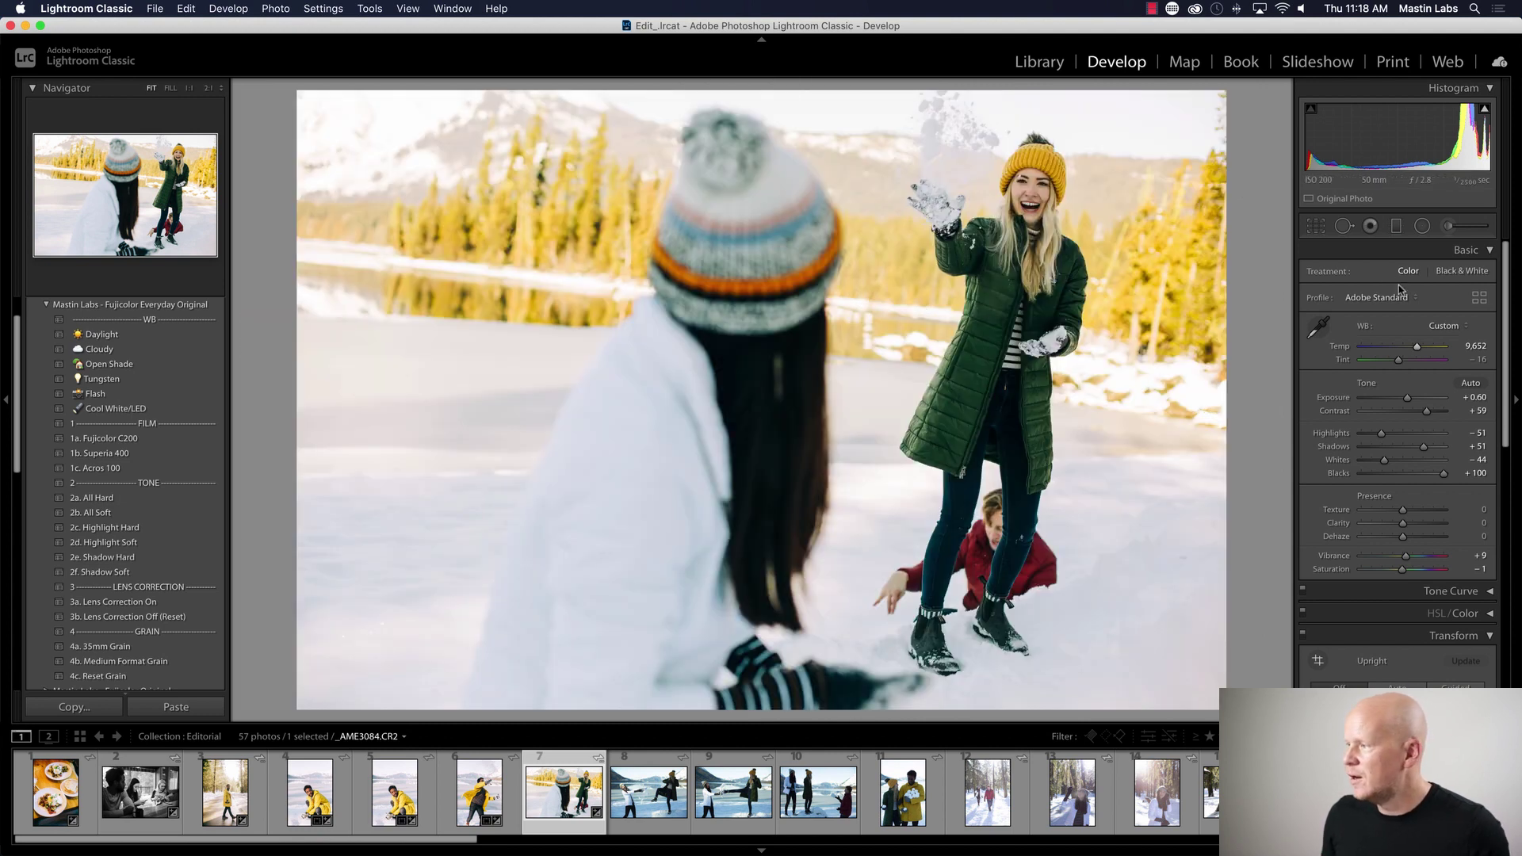
drag(1400, 363, 1409, 399)
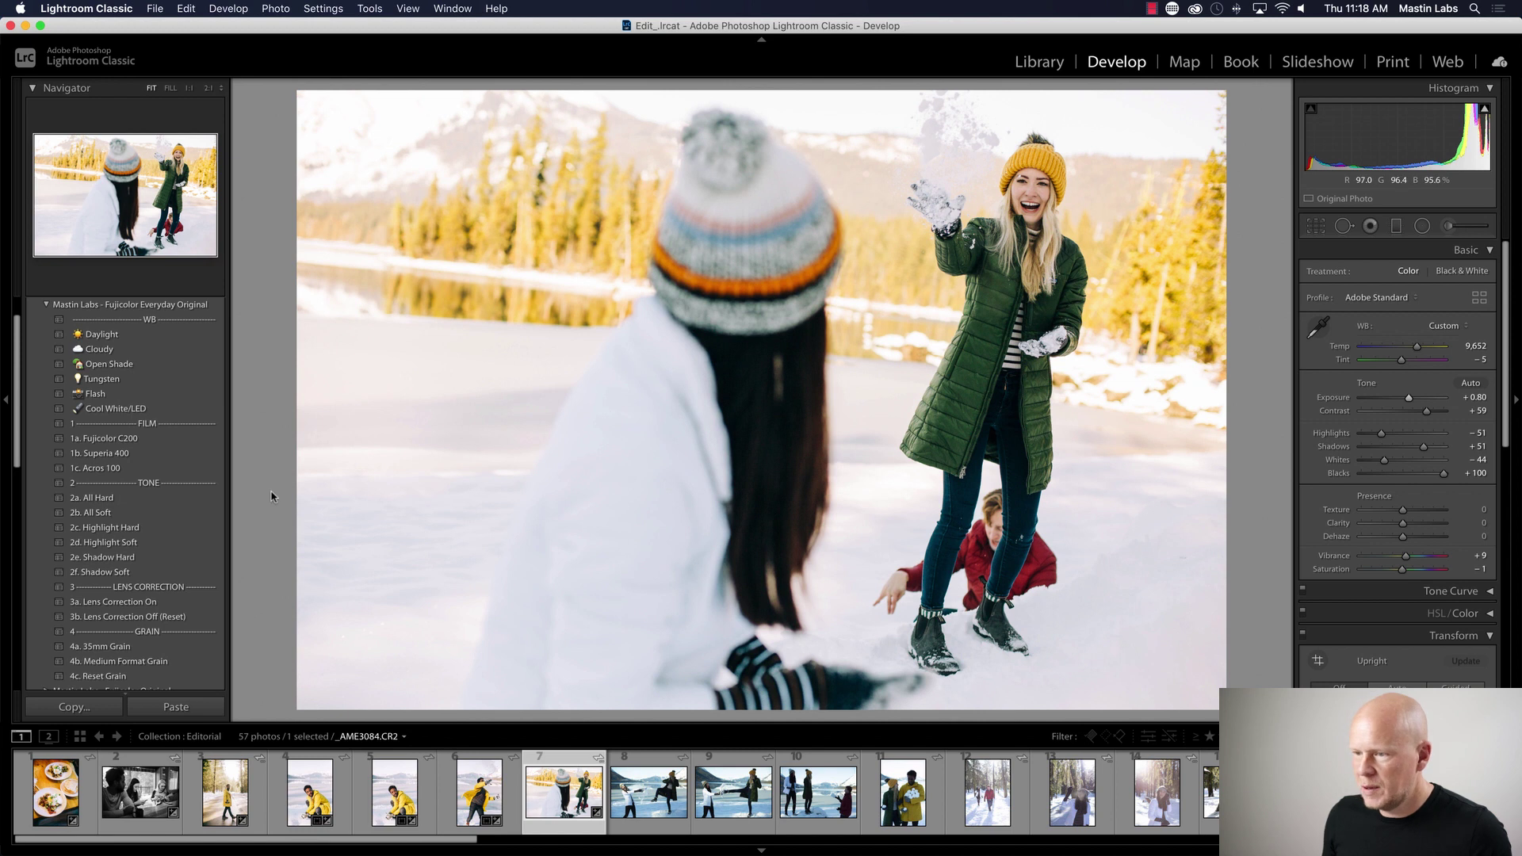
- Try the 2b. All Soft tone preset, undo it, and apply 2d. Highlight Soft with exposure +0.95 instead
click(173, 507)
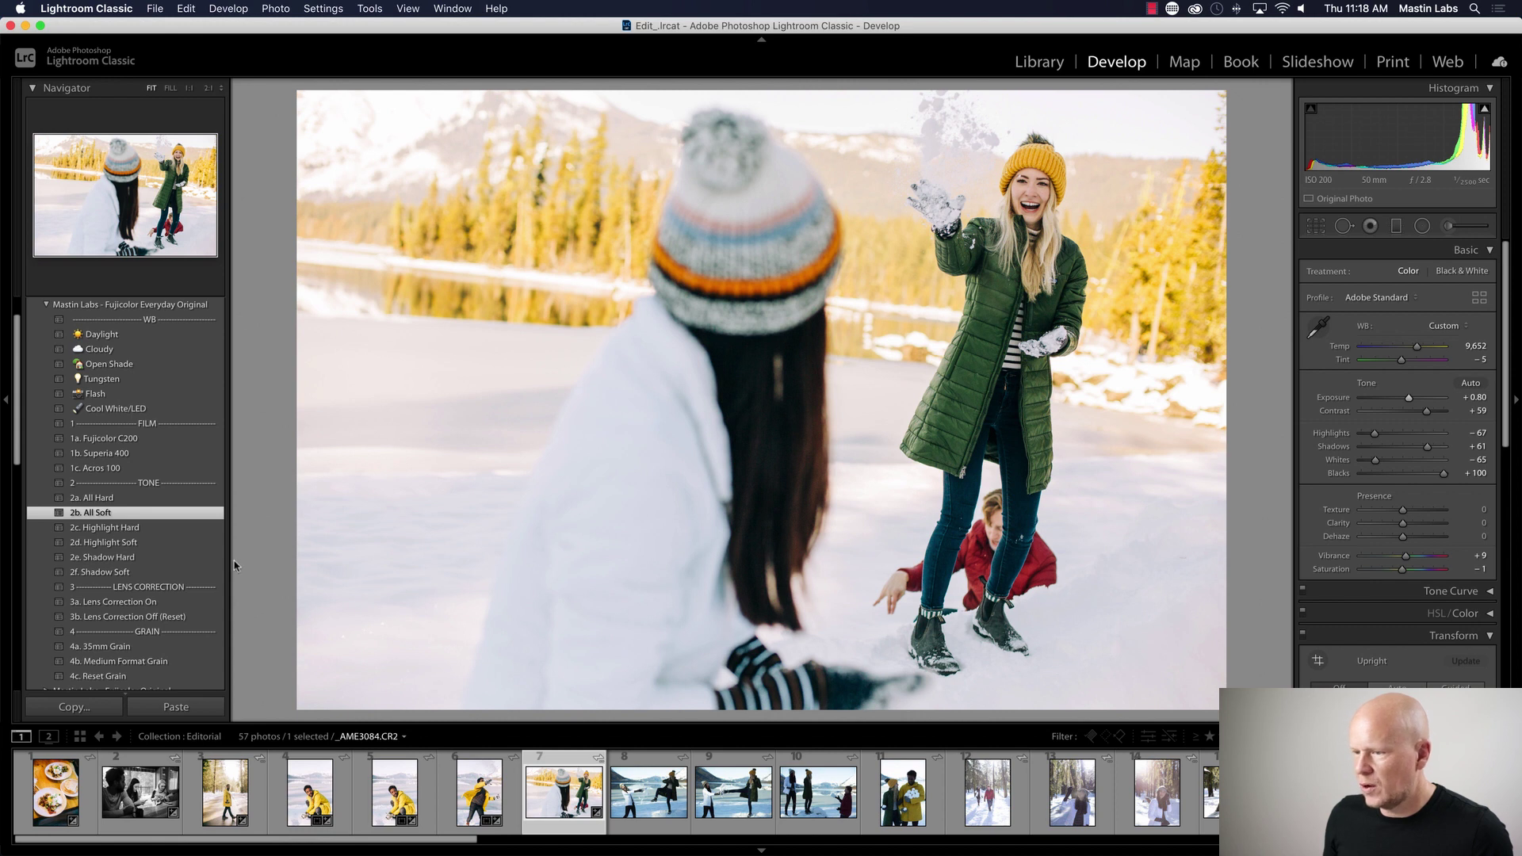
key(super+z)
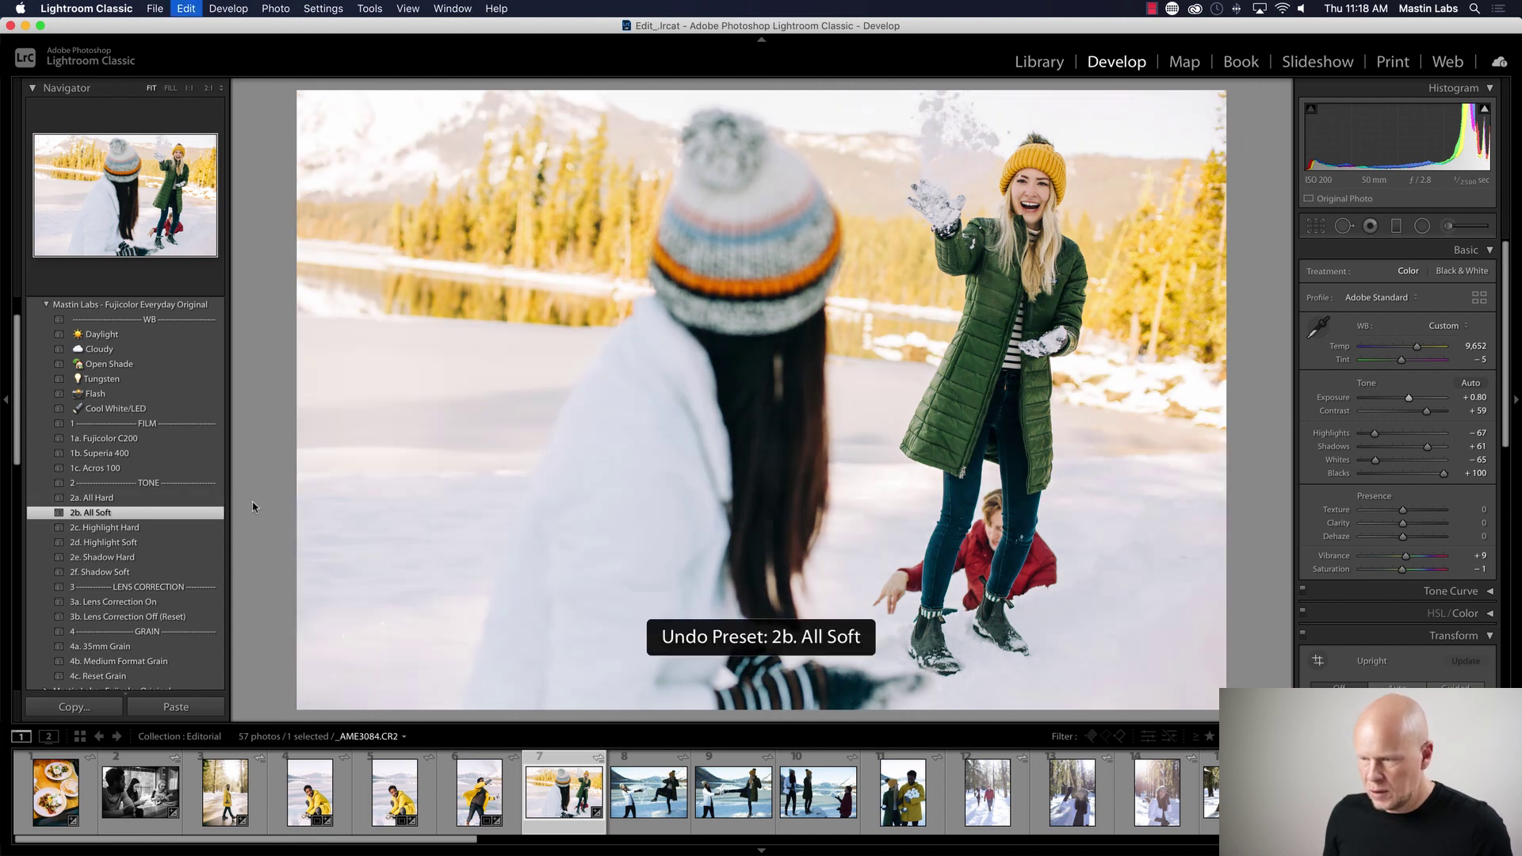
click(211, 543)
drag(1409, 398, 1410, 400)
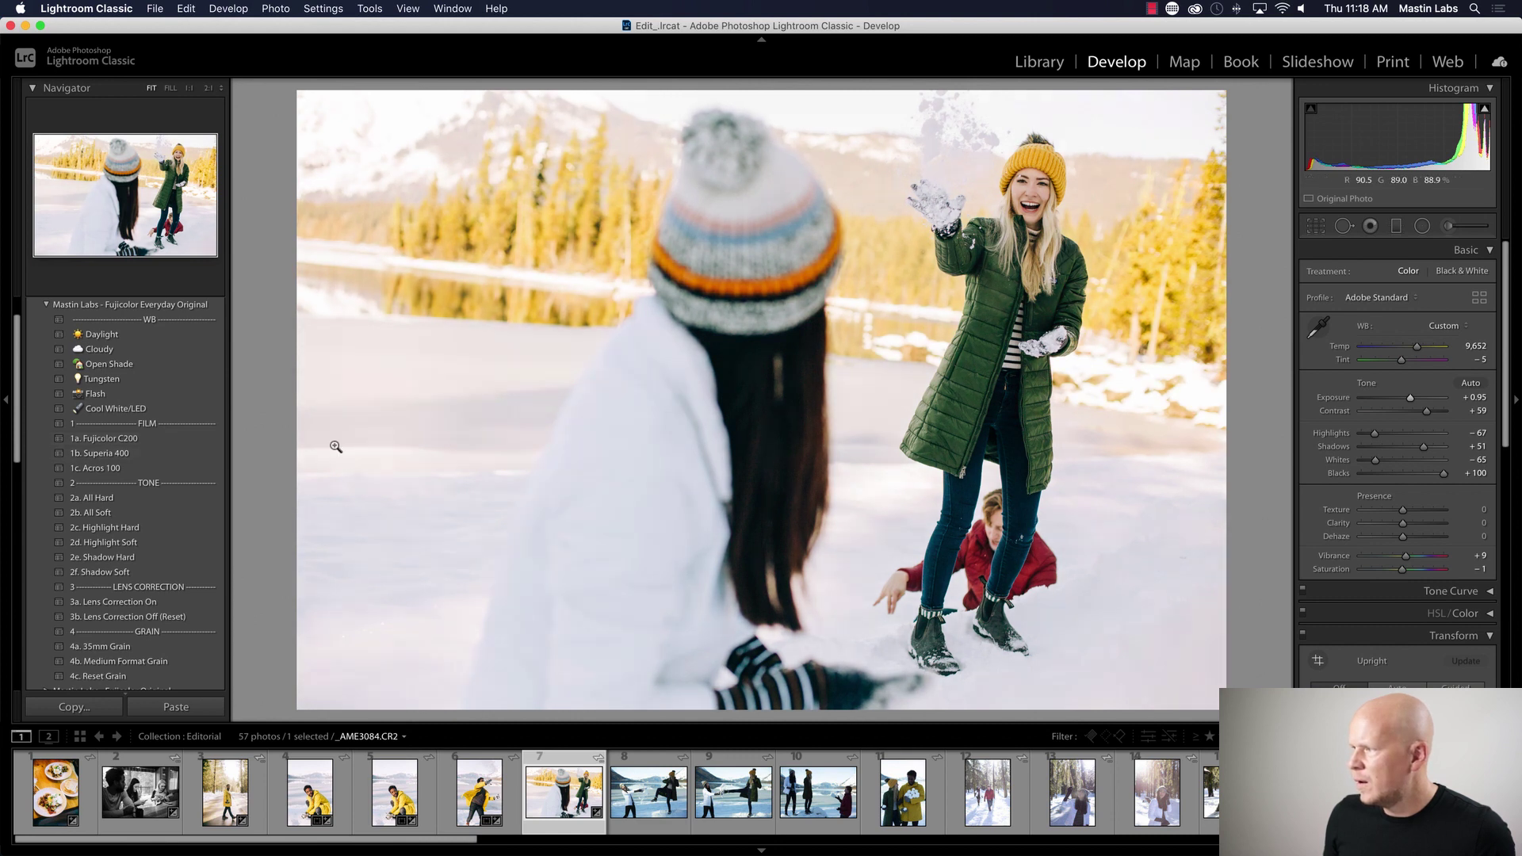
- Paste the snowball photo's settings onto the next lake photo, and synchronize all settings from it to the three photos that follow
click(644, 797)
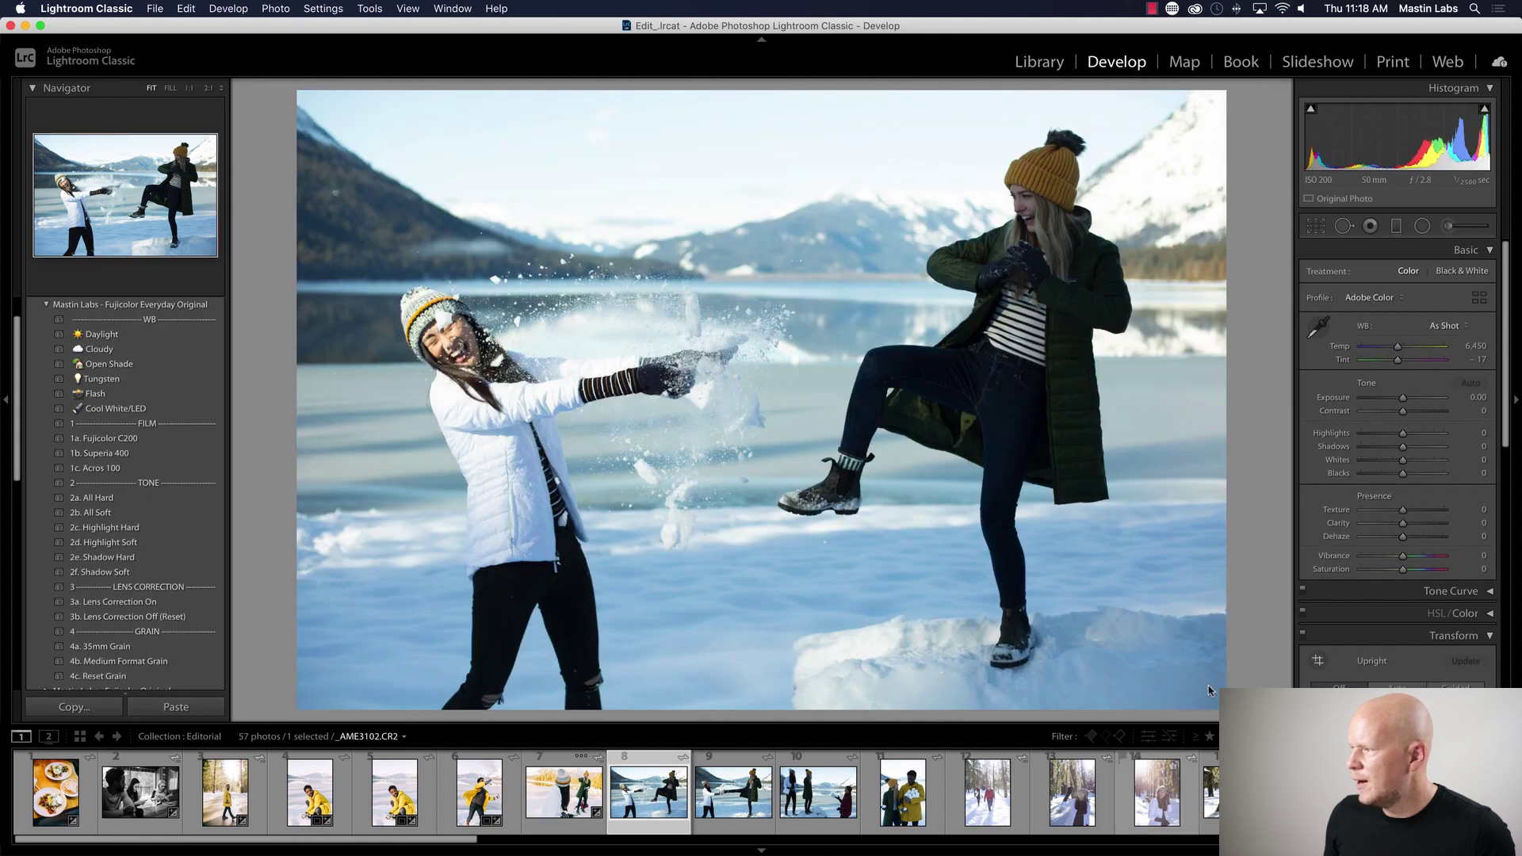
key(super+shift+v)
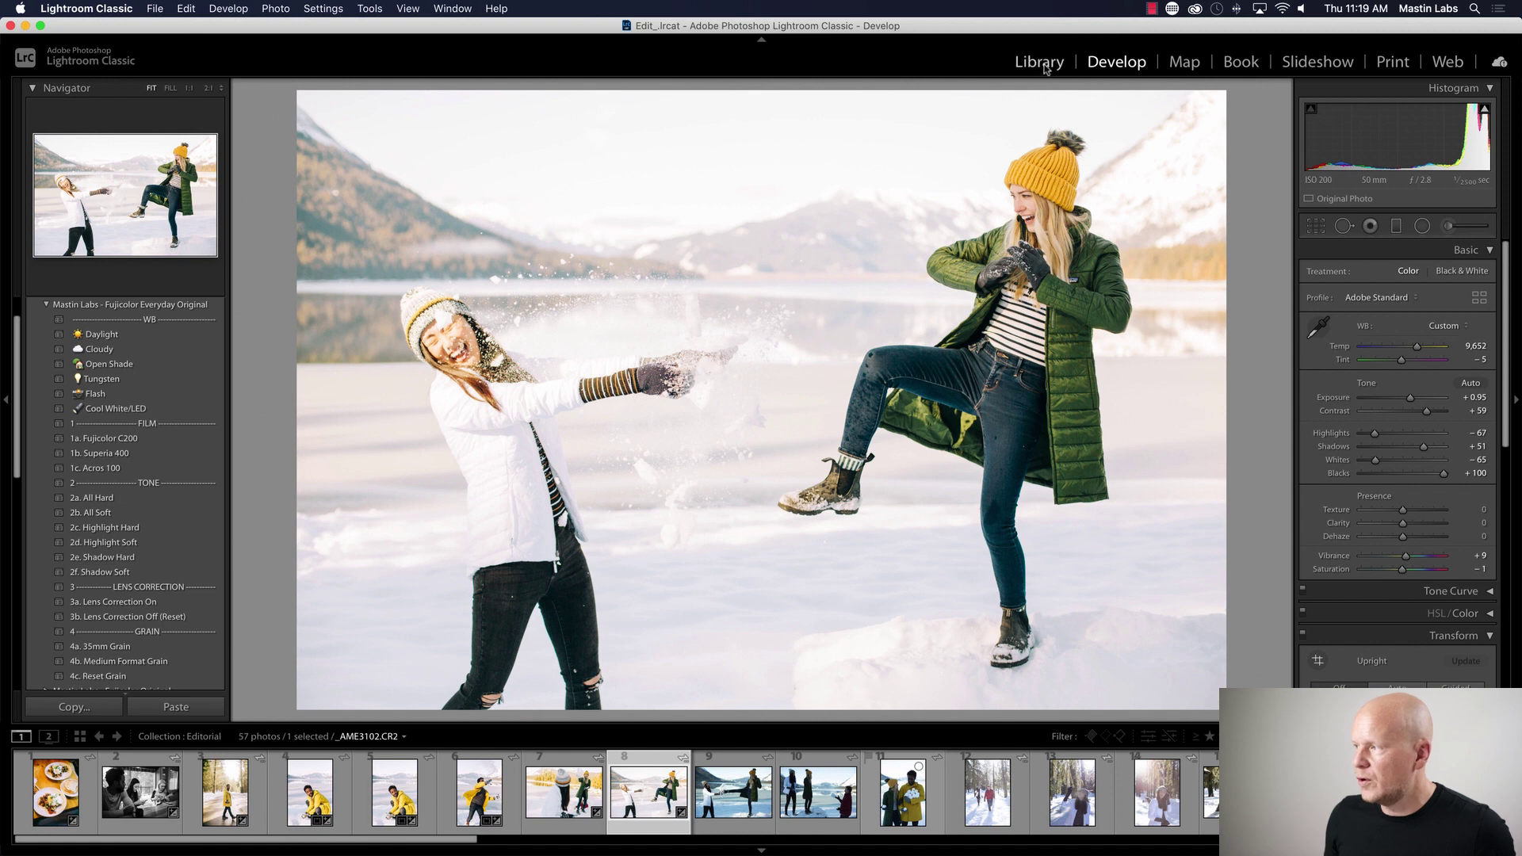
click(1043, 63)
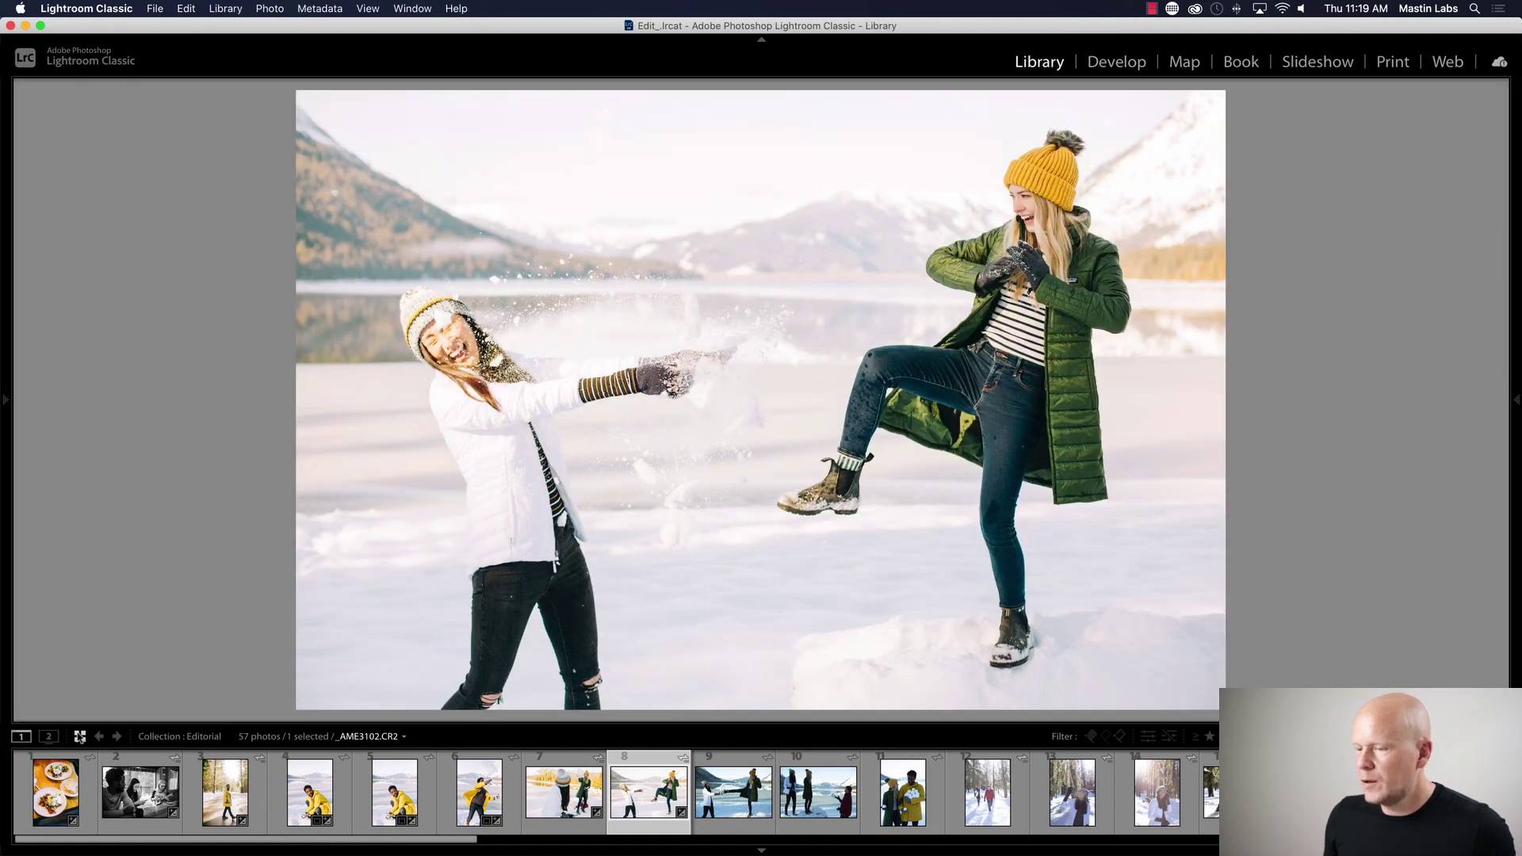
key(g)
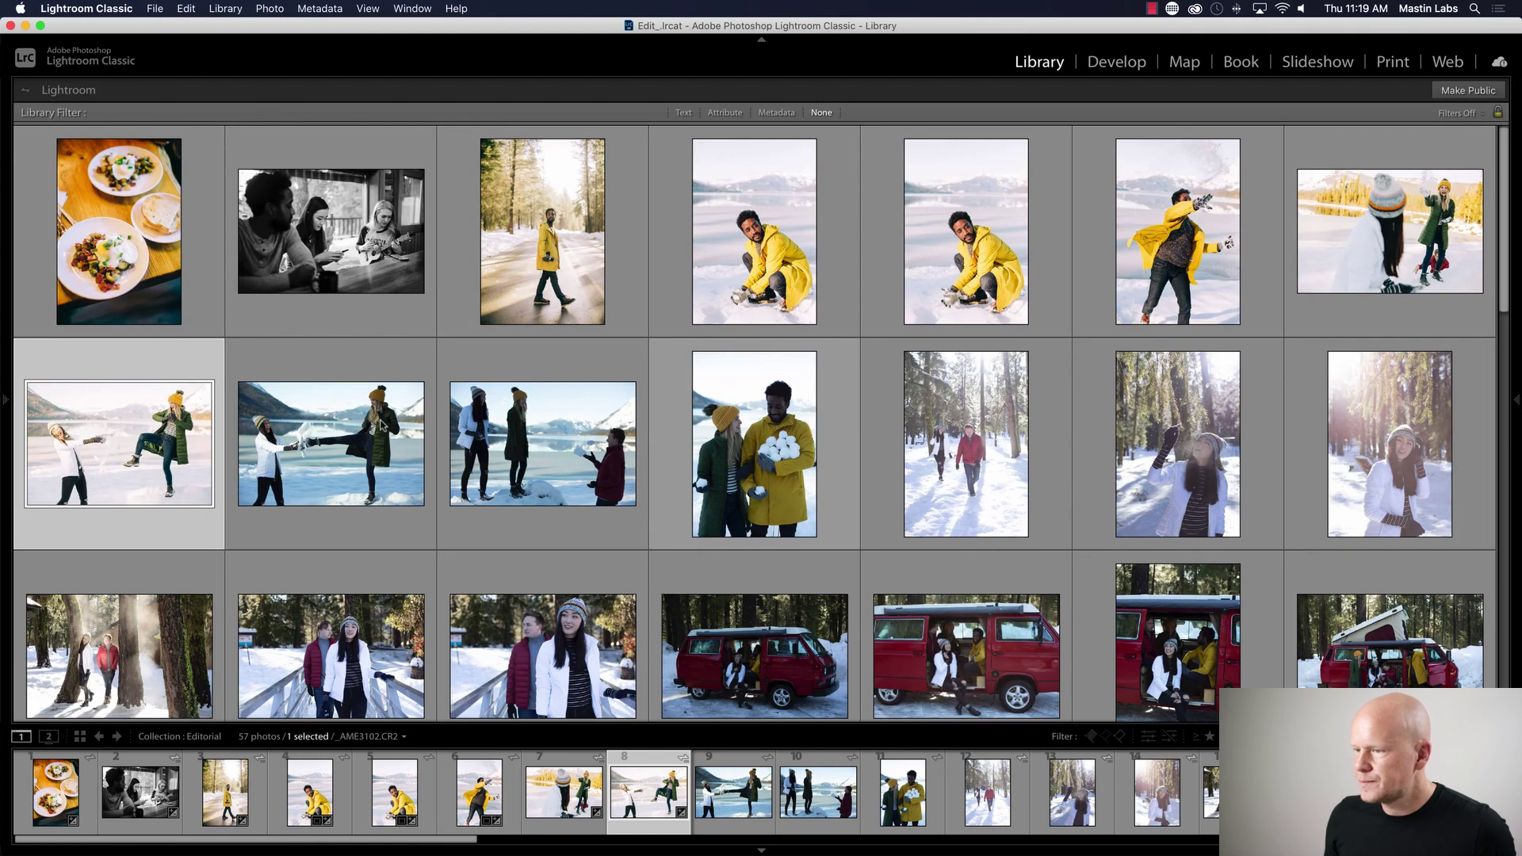
shift+click(591, 463)
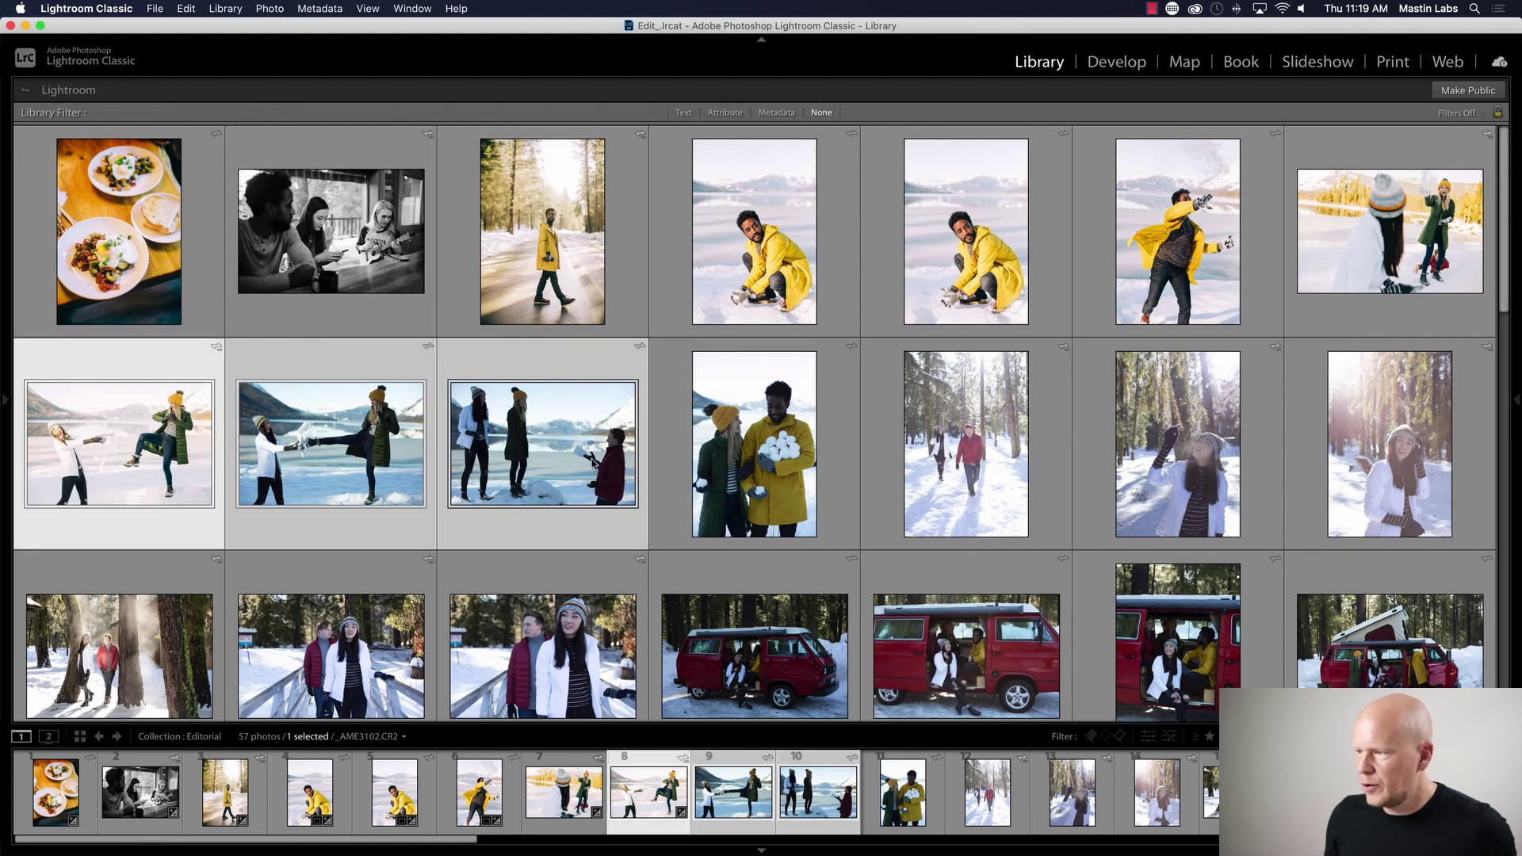
shift+click(764, 448)
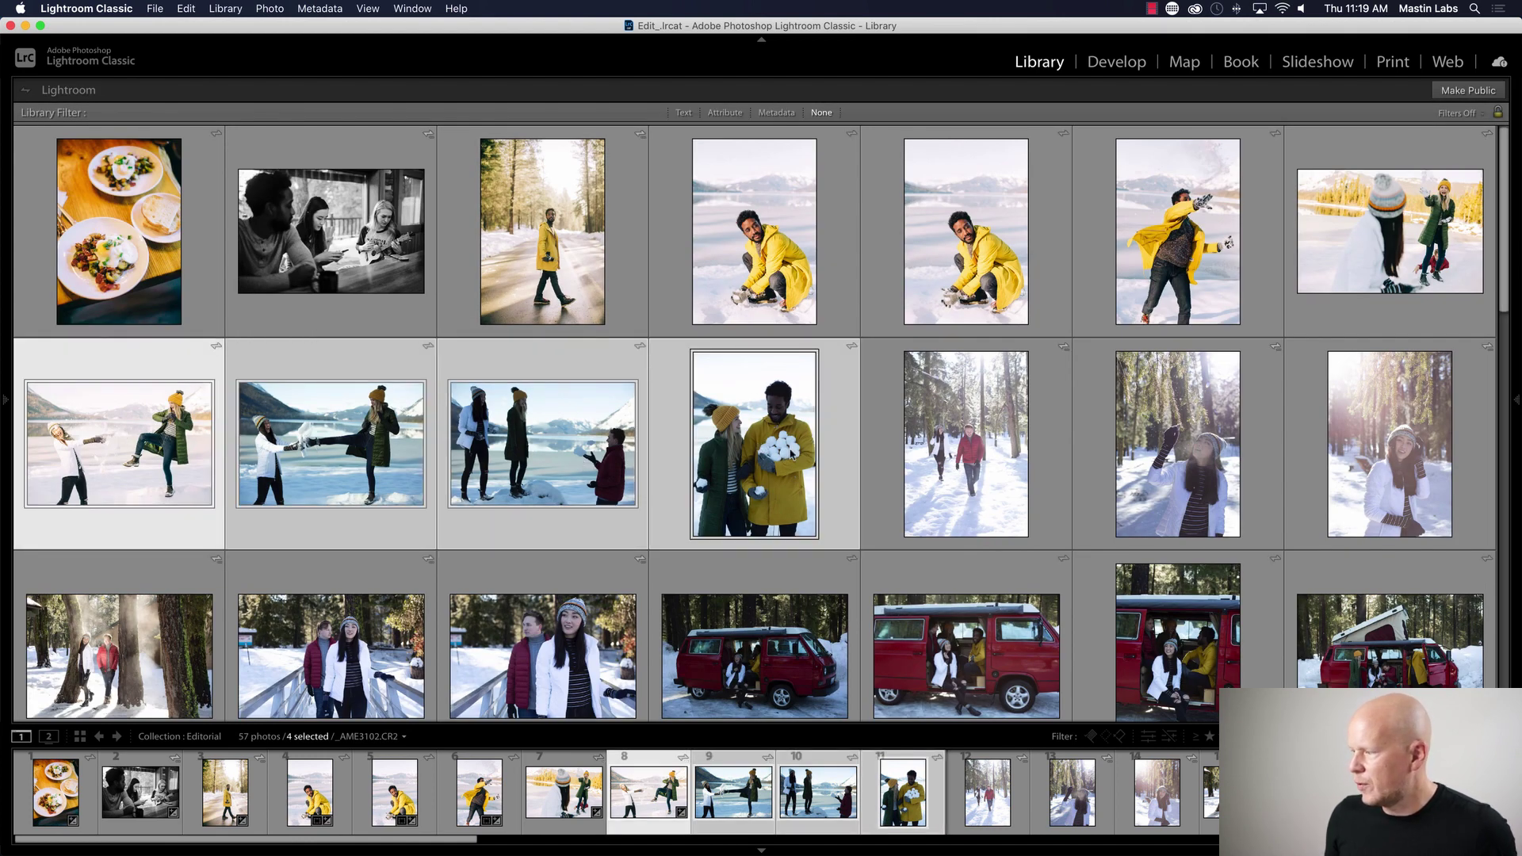
click(1517, 280)
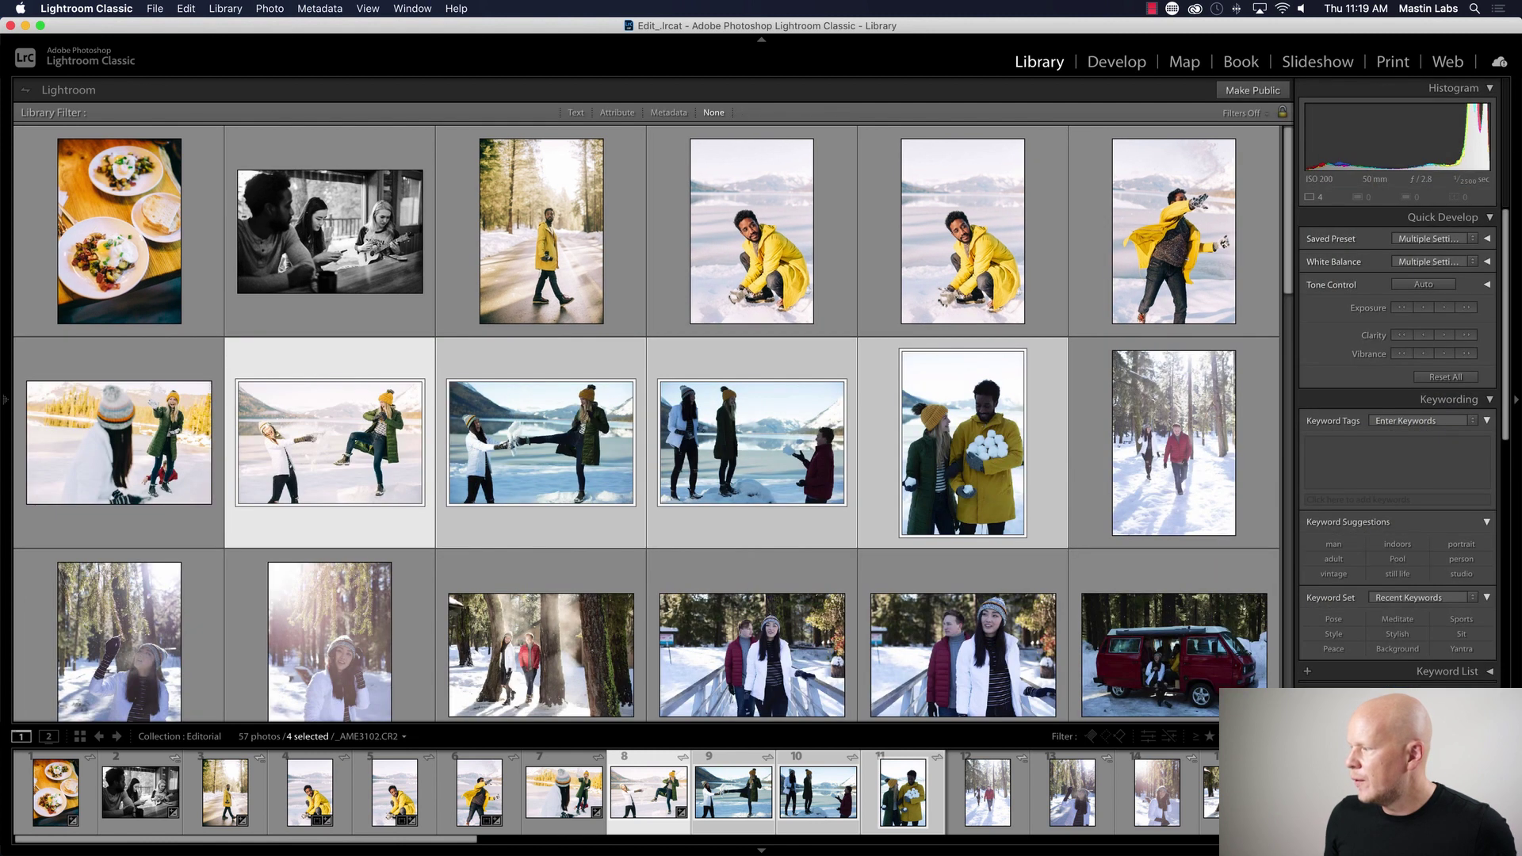
key(super+shift+s)
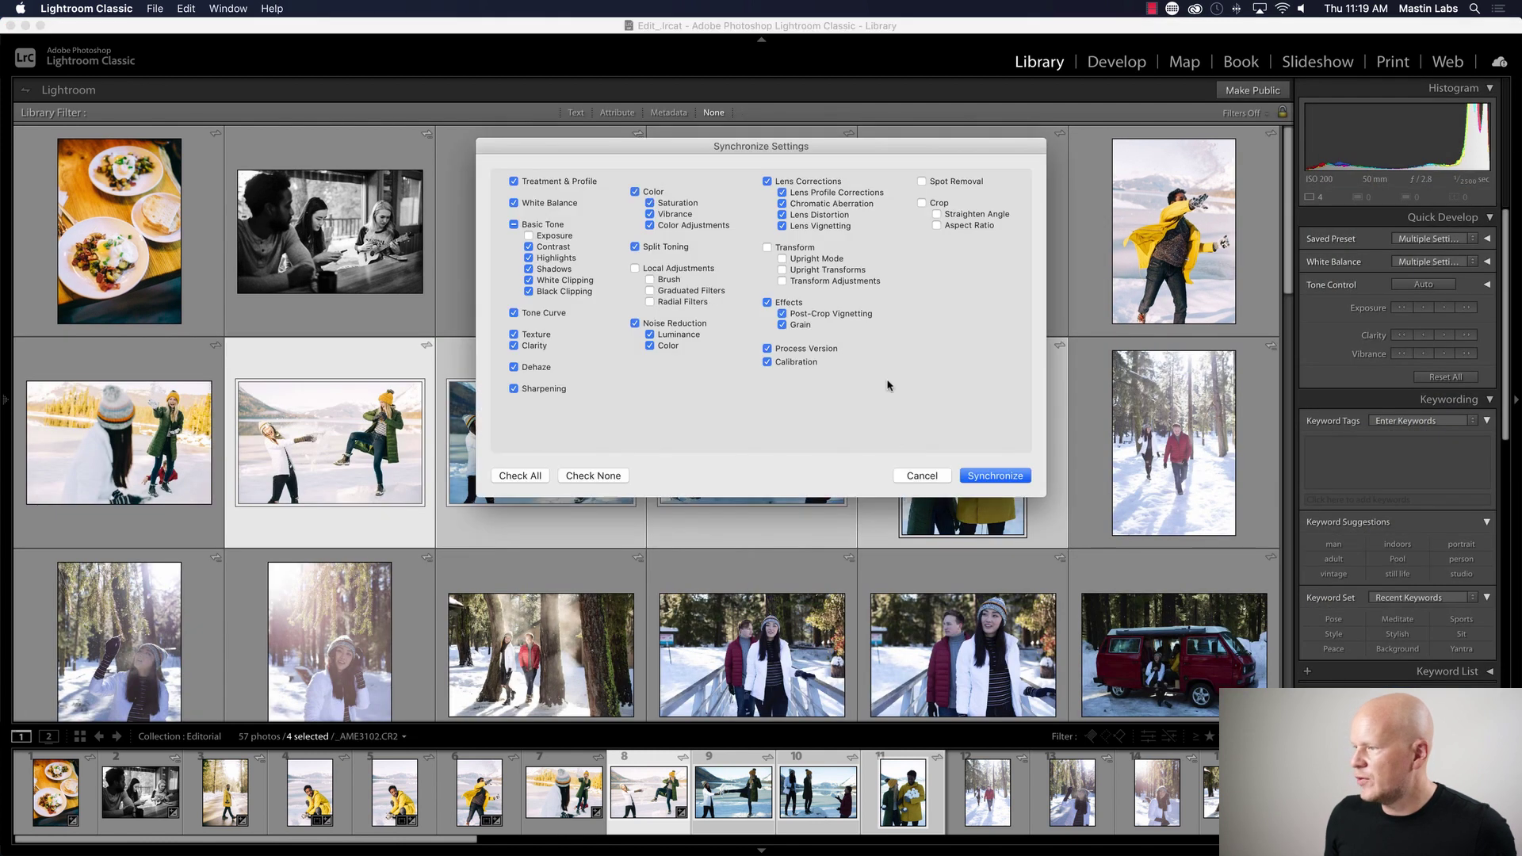
click(527, 475)
click(996, 476)
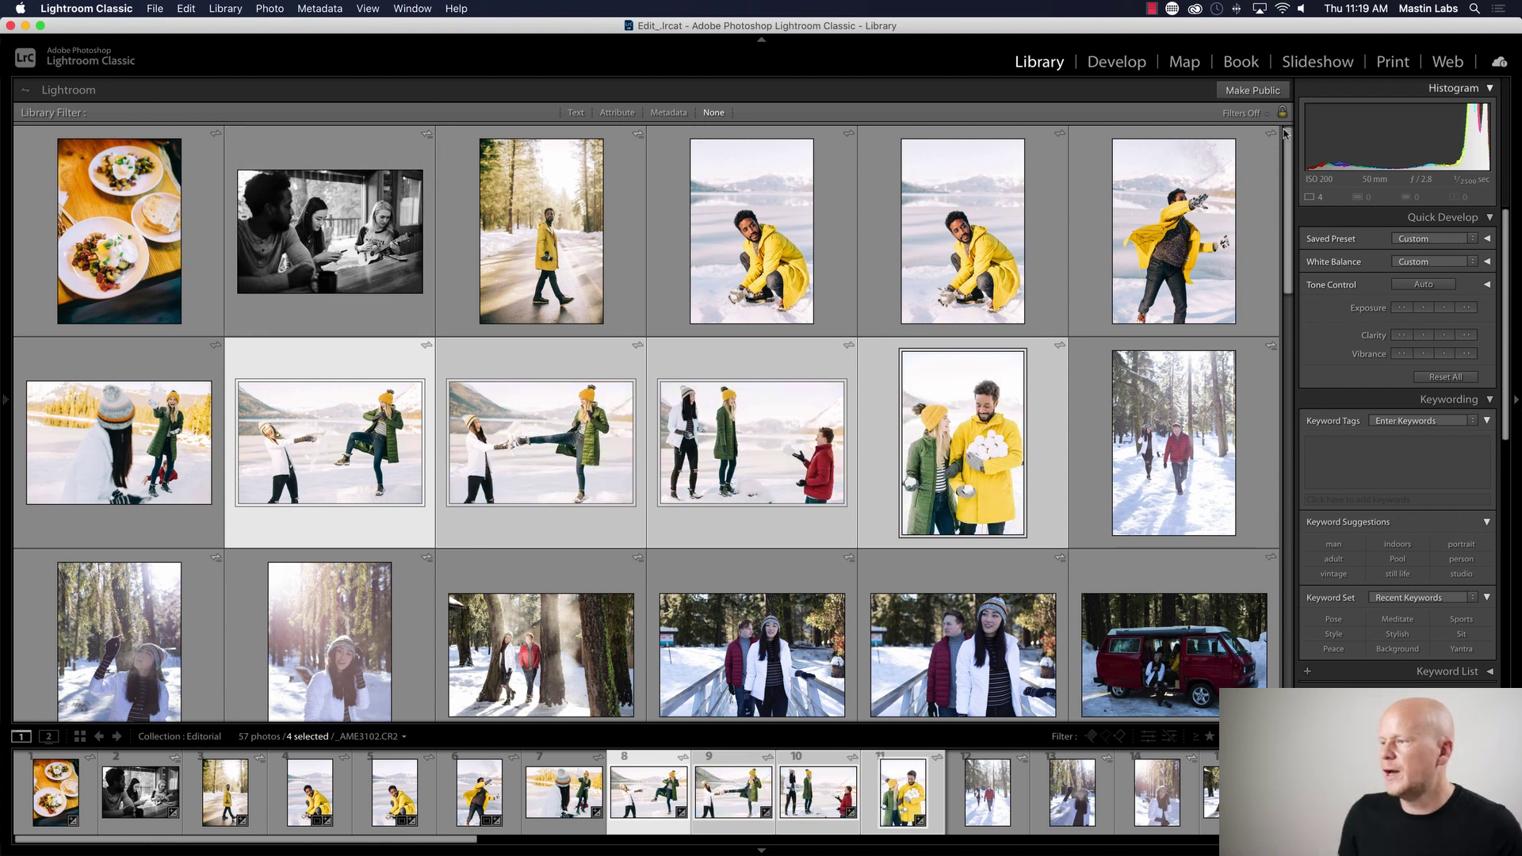
- Set the exposure of both photos of the woman in green kicking at the lake to +0.55
click(1116, 62)
click(564, 791)
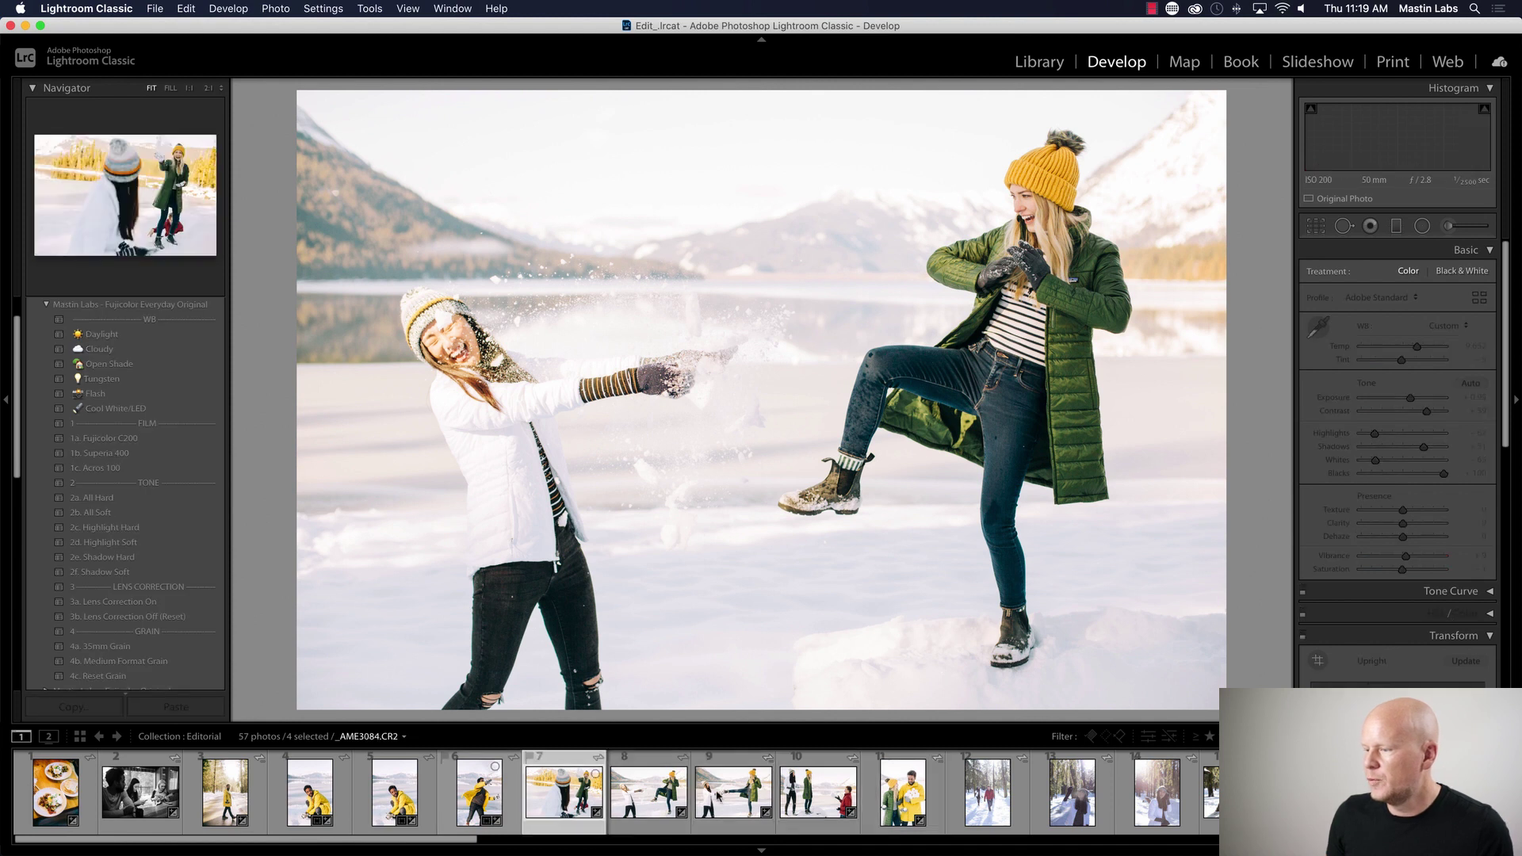
click(732, 791)
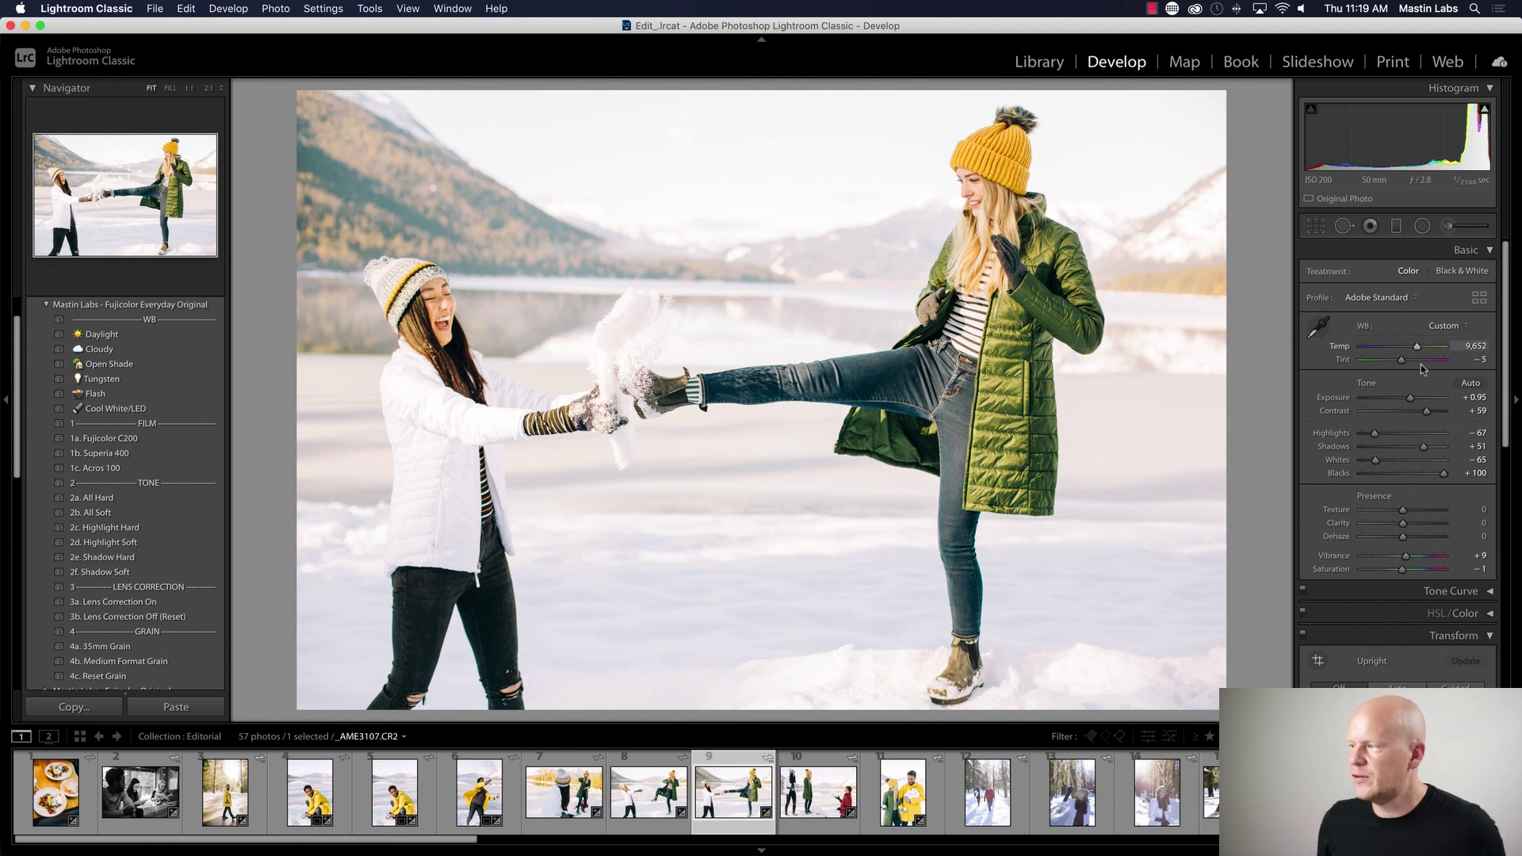
drag(1411, 401, 1406, 400)
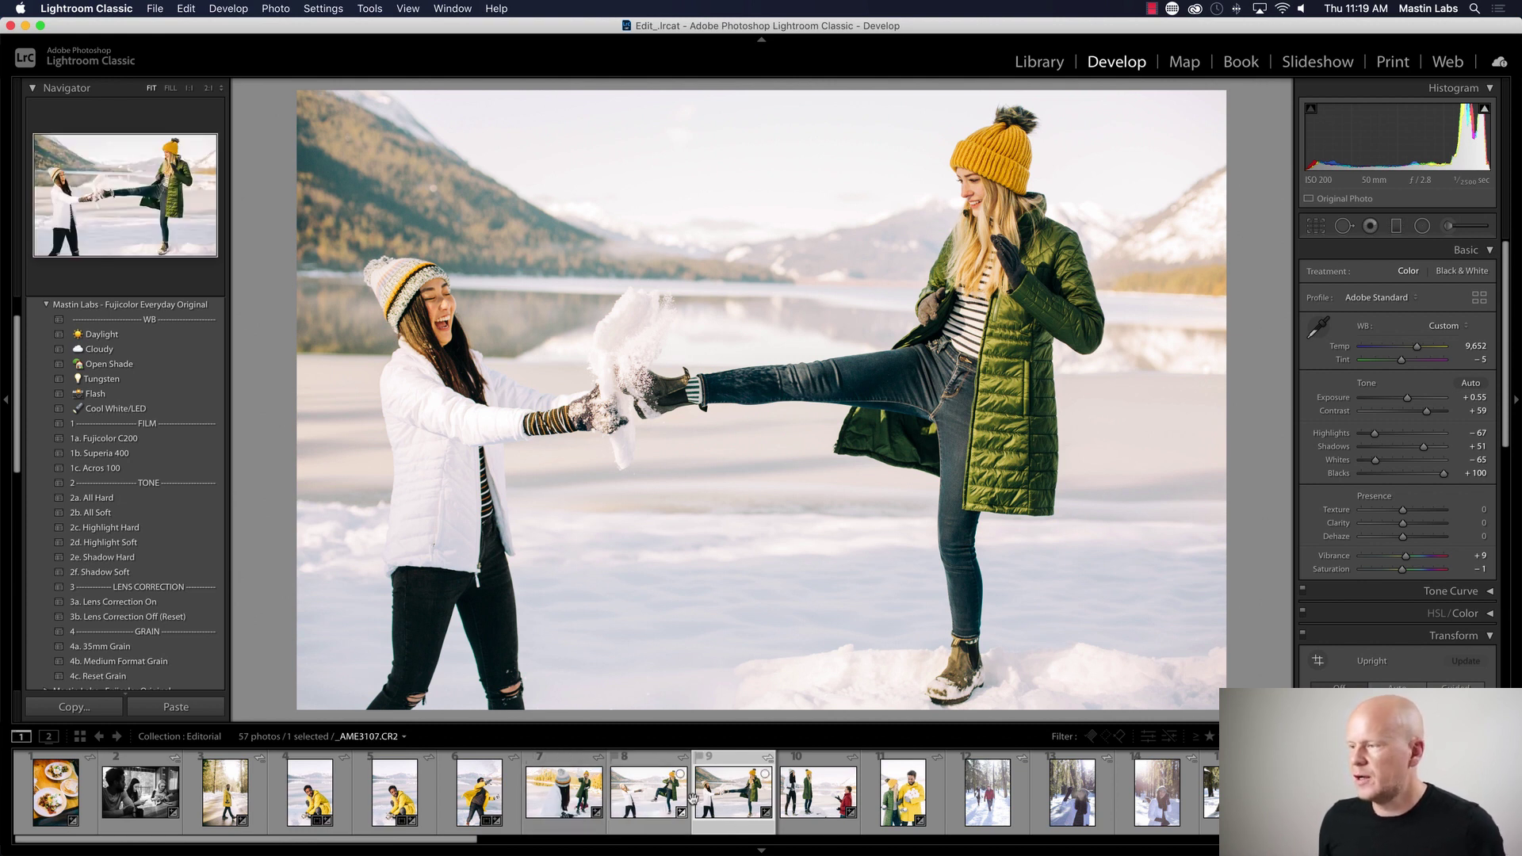
click(662, 802)
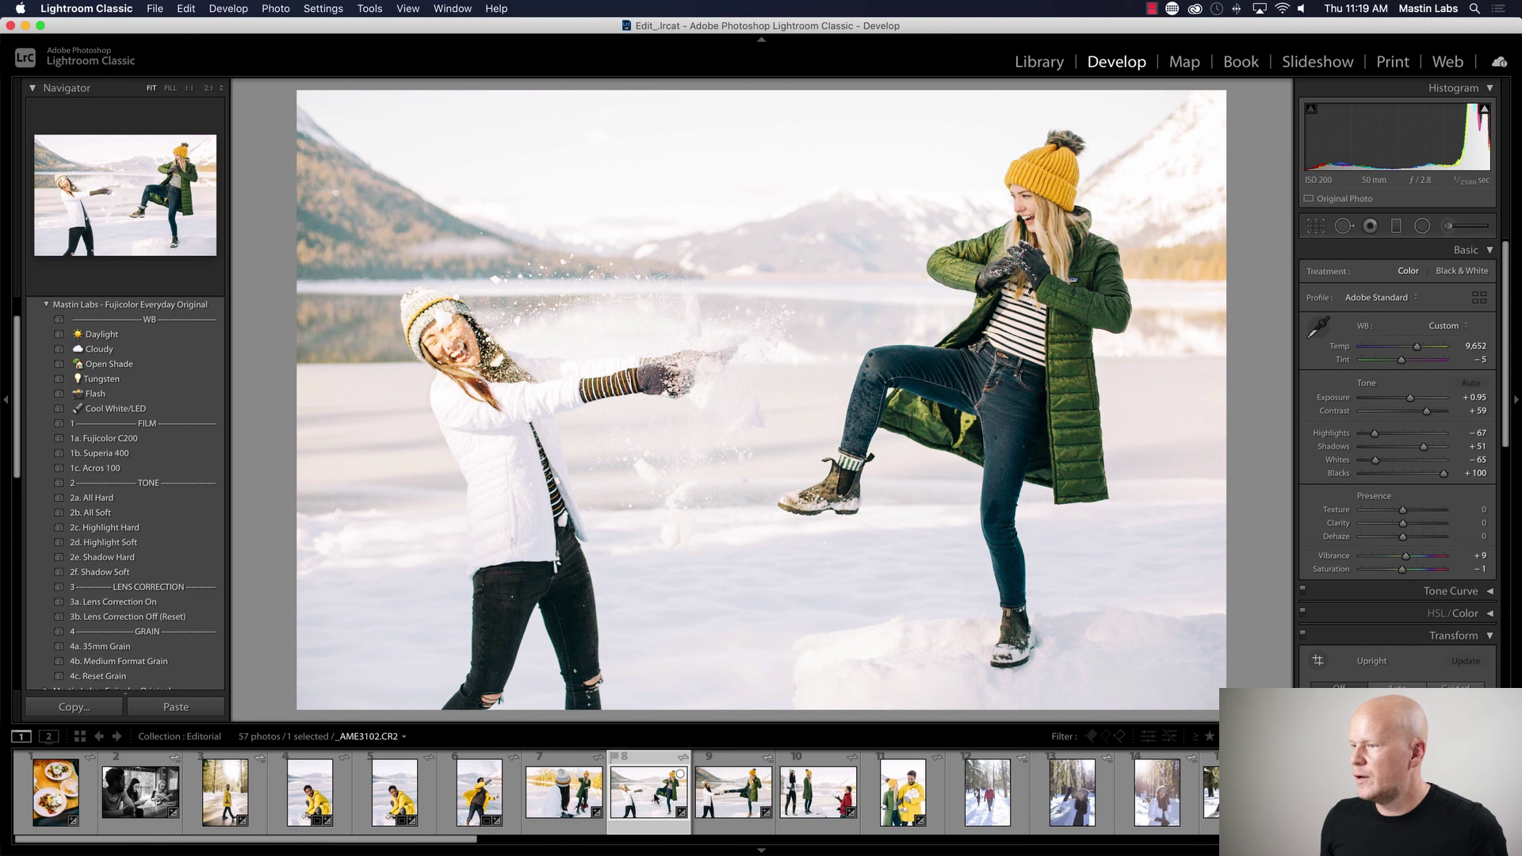
drag(1413, 399, 1408, 400)
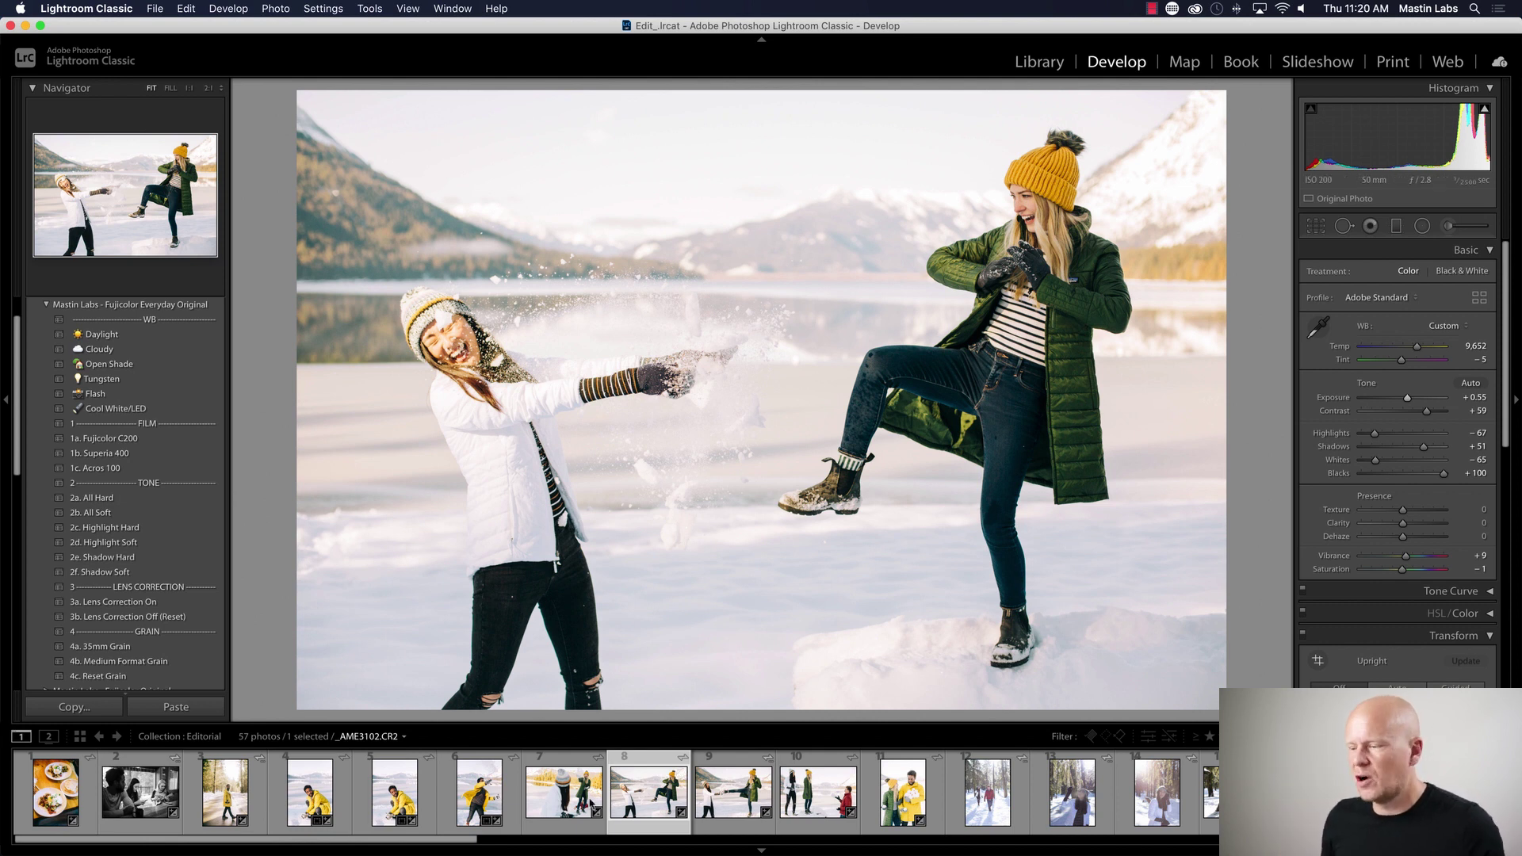
- Review the three edited lake photos, and set the red-jacket group photo's exposure to +1.05 and temperature to 10,973
click(601, 793)
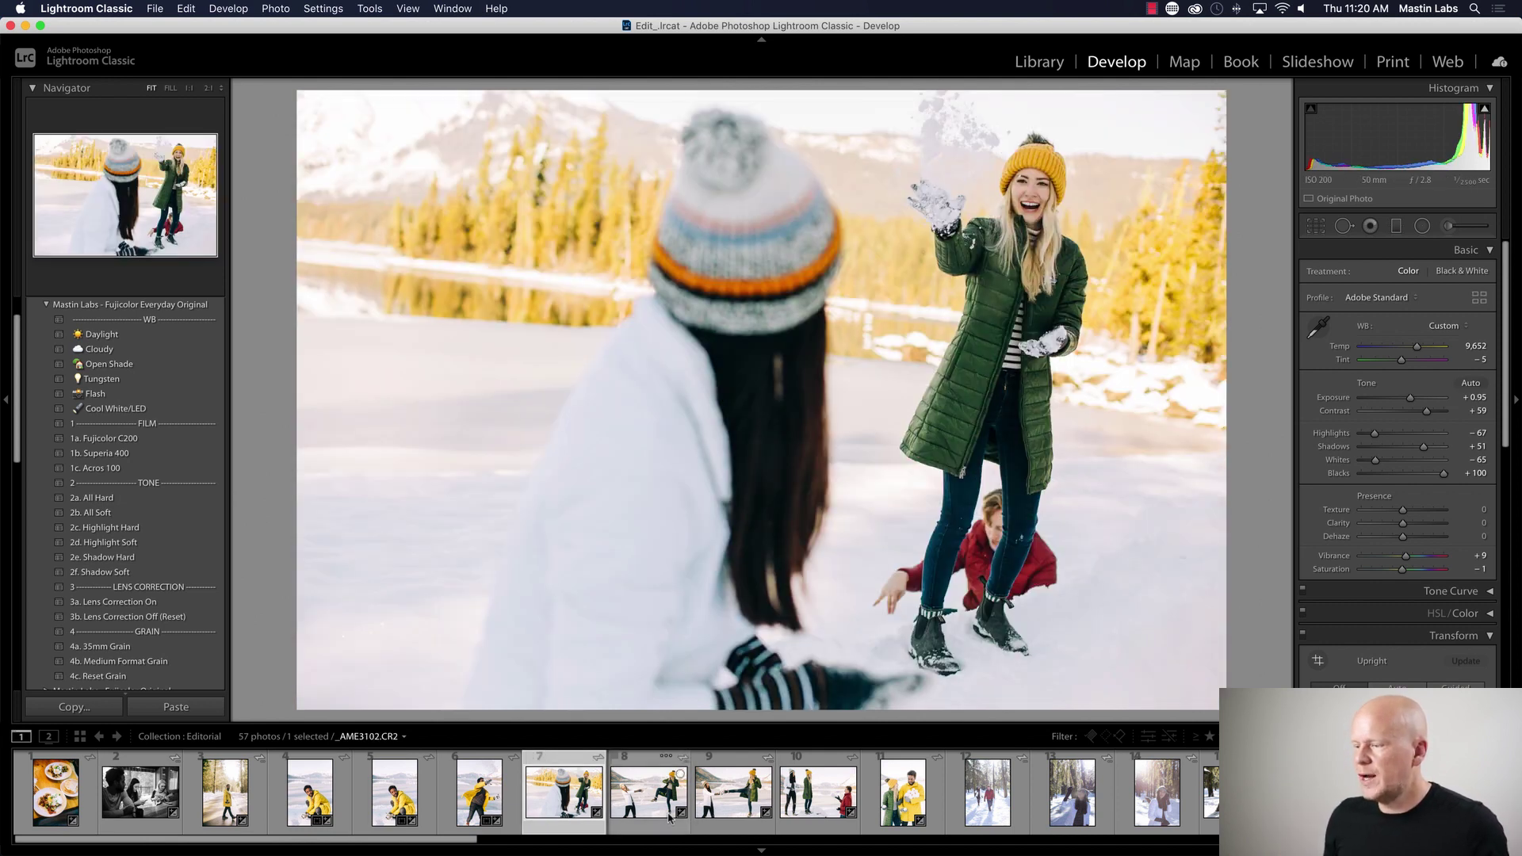
click(670, 818)
click(737, 805)
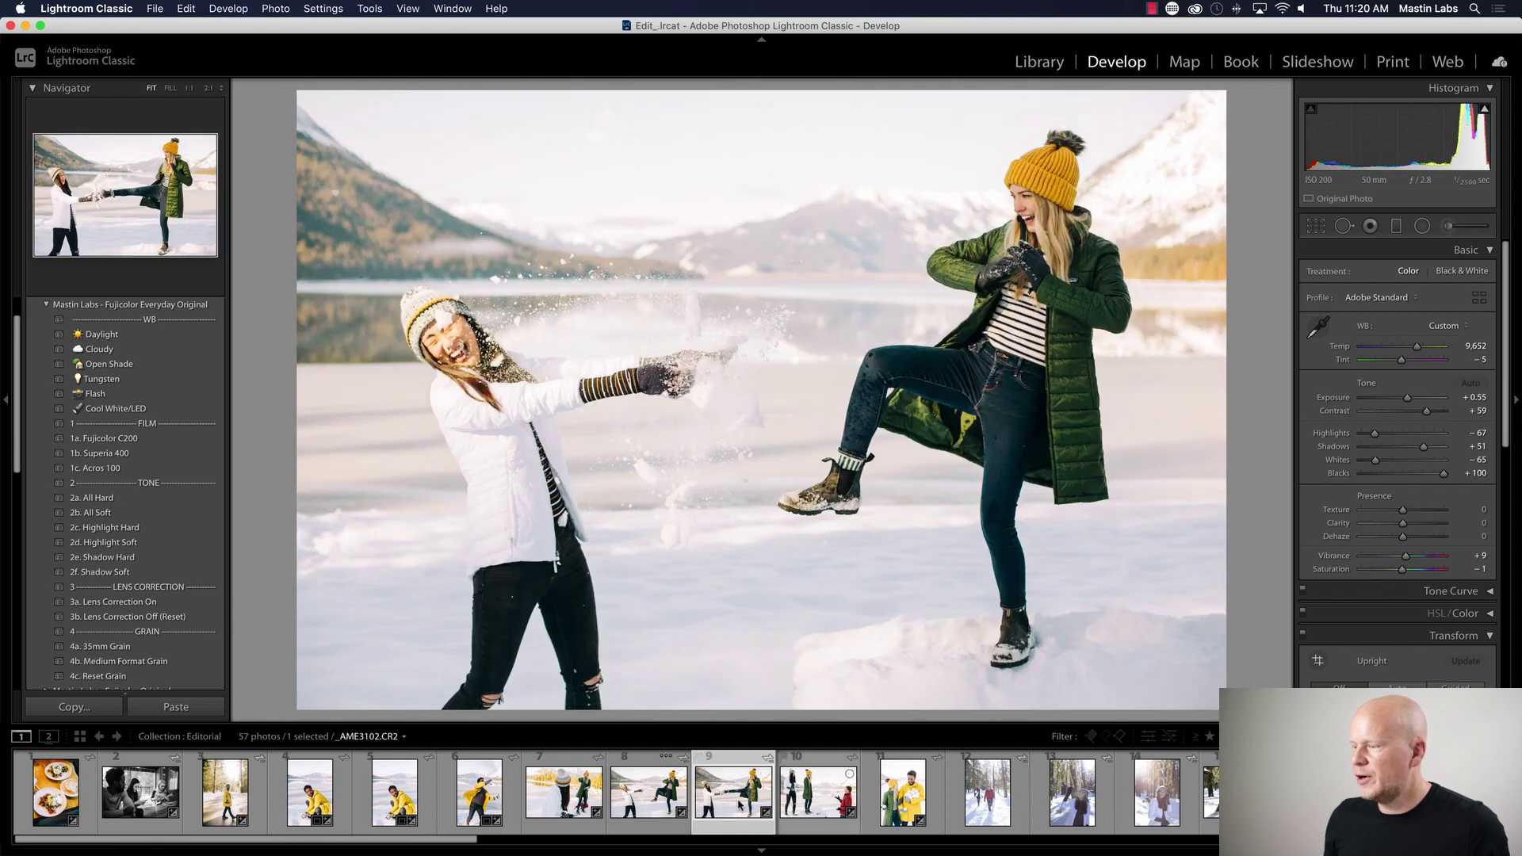
click(815, 803)
click(816, 801)
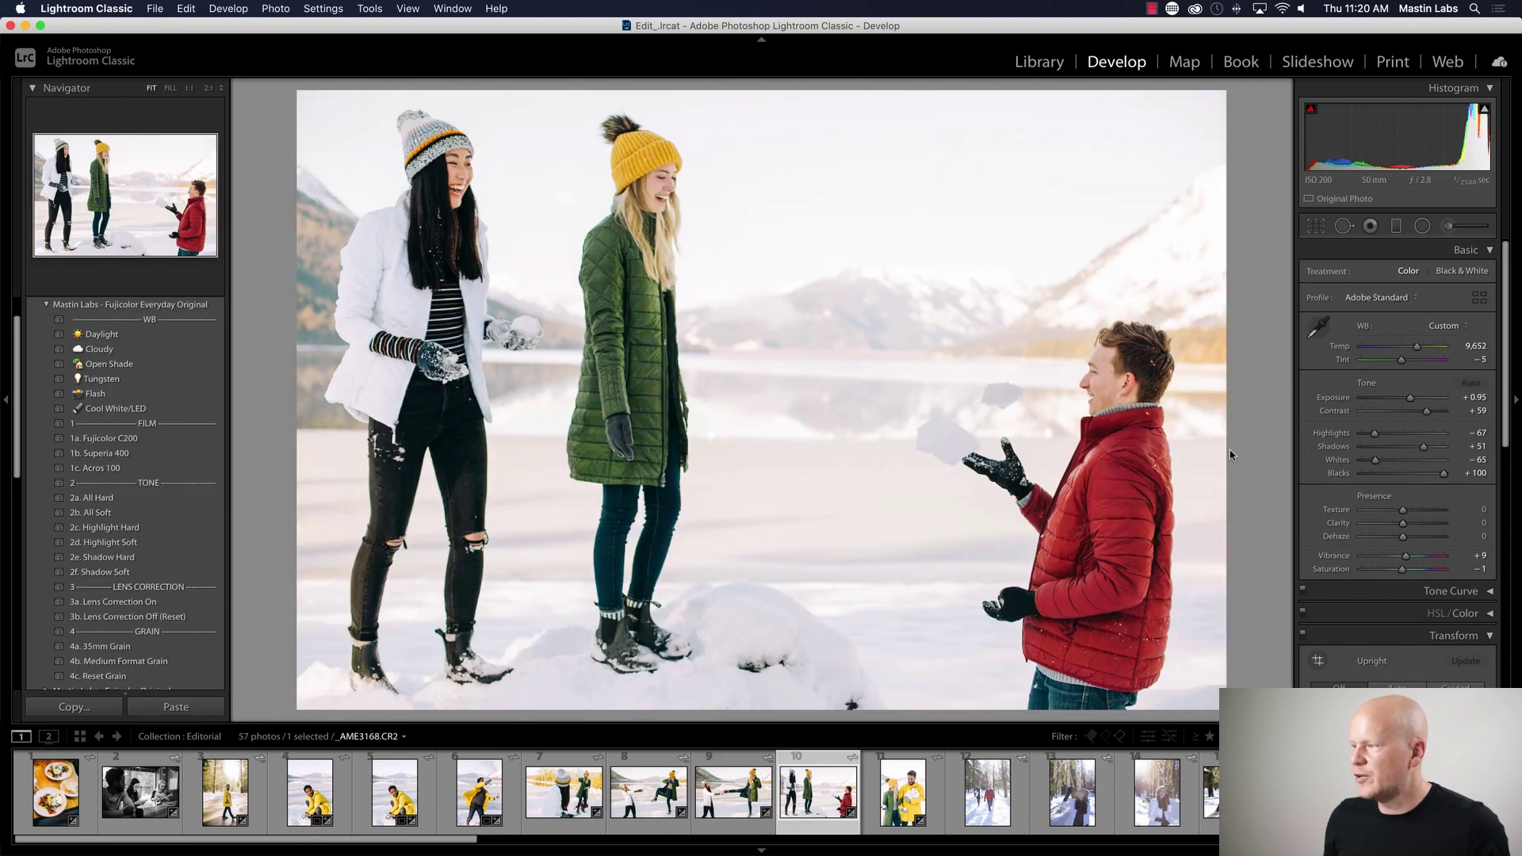
drag(1411, 400, 1411, 400)
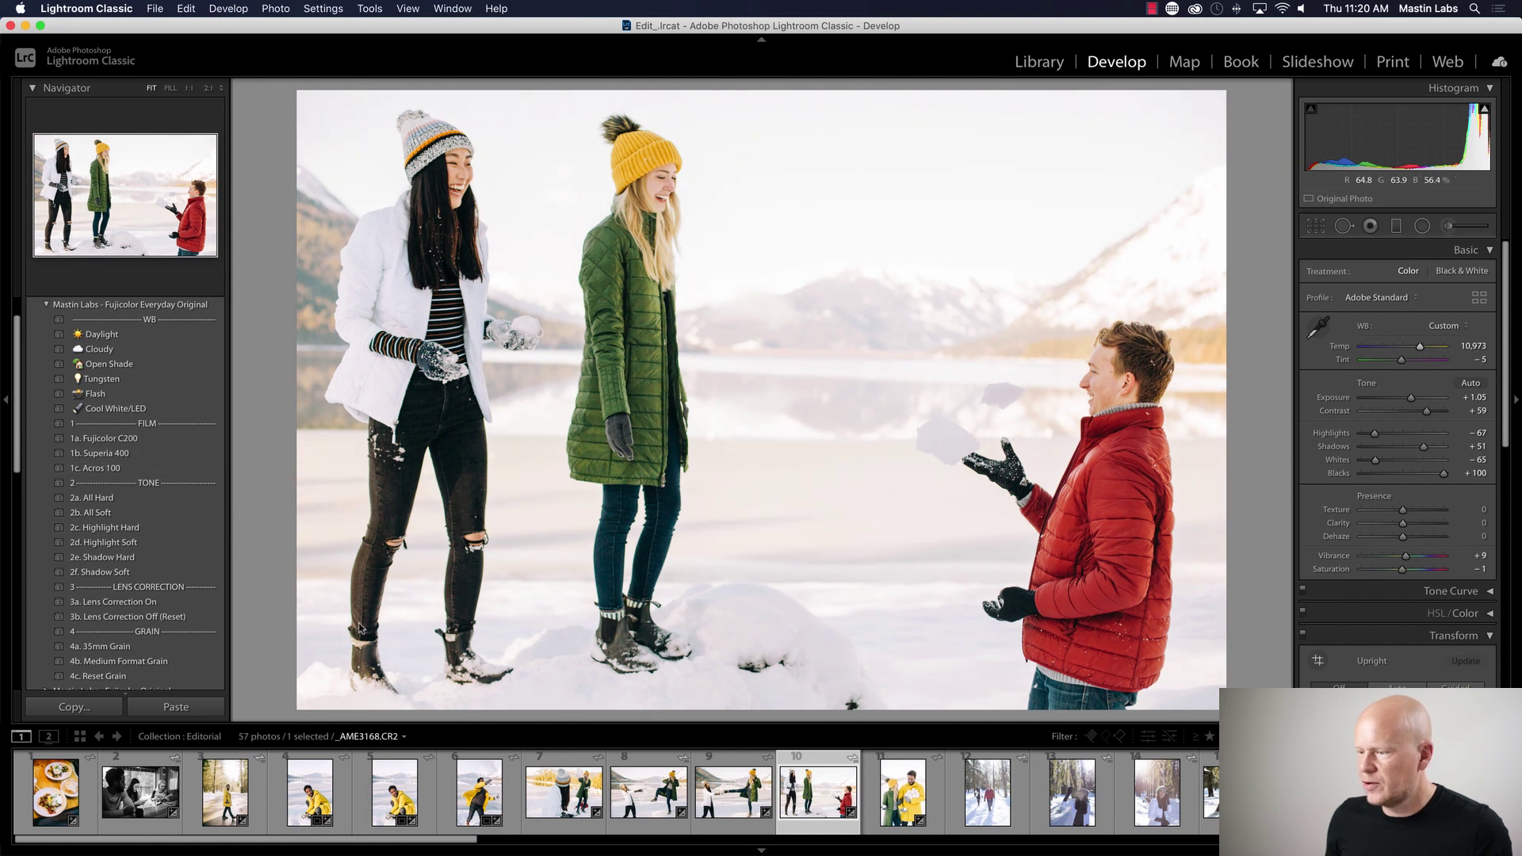
- Set the photo of the couple holding snowballs to exposure +0.20, temperature 9,904 and tint +4
click(903, 792)
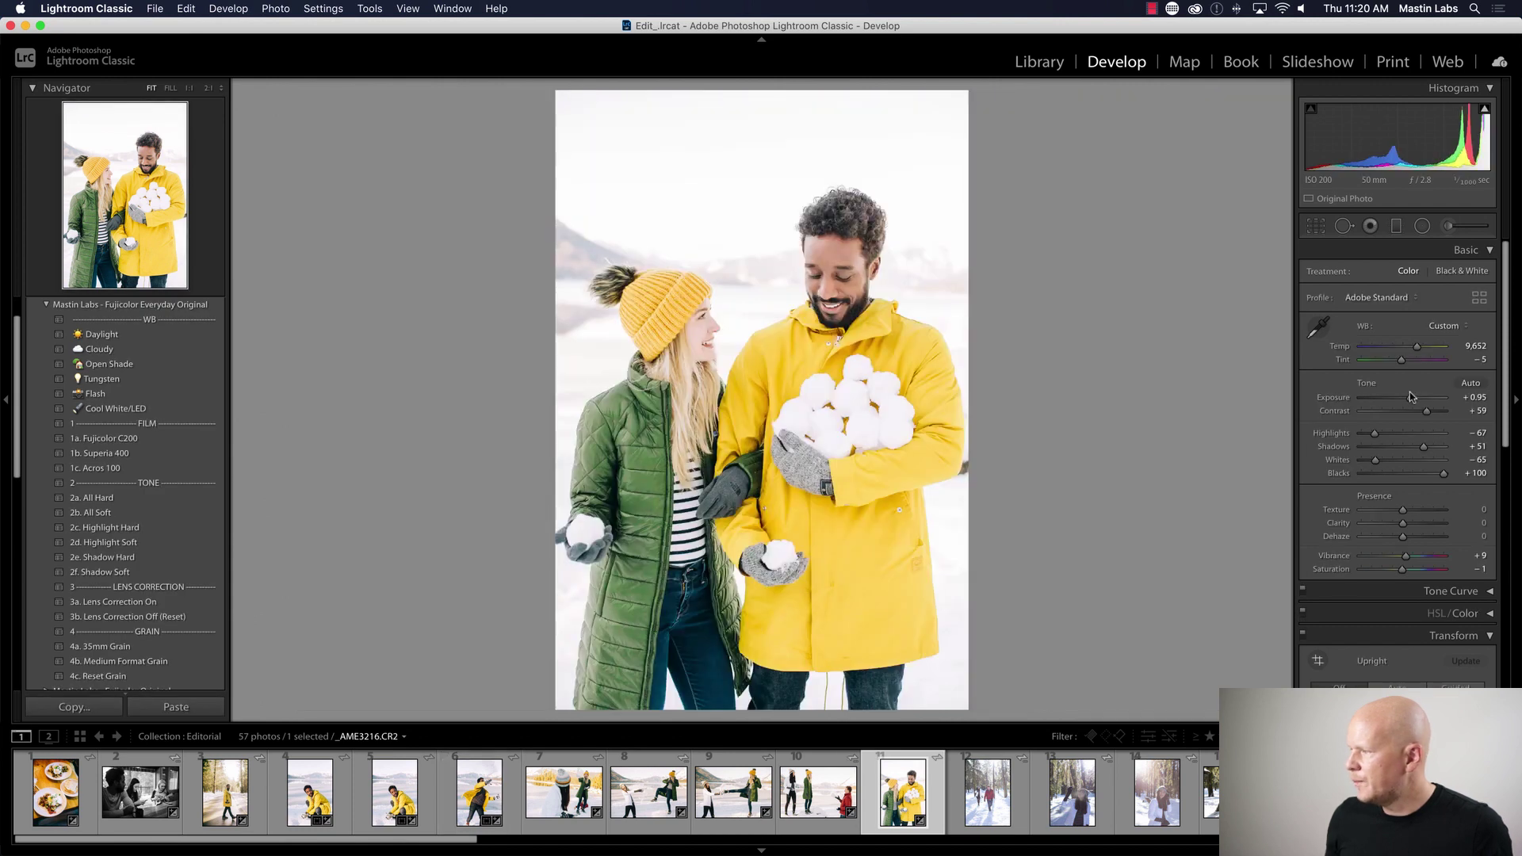
drag(1410, 397, 1407, 398)
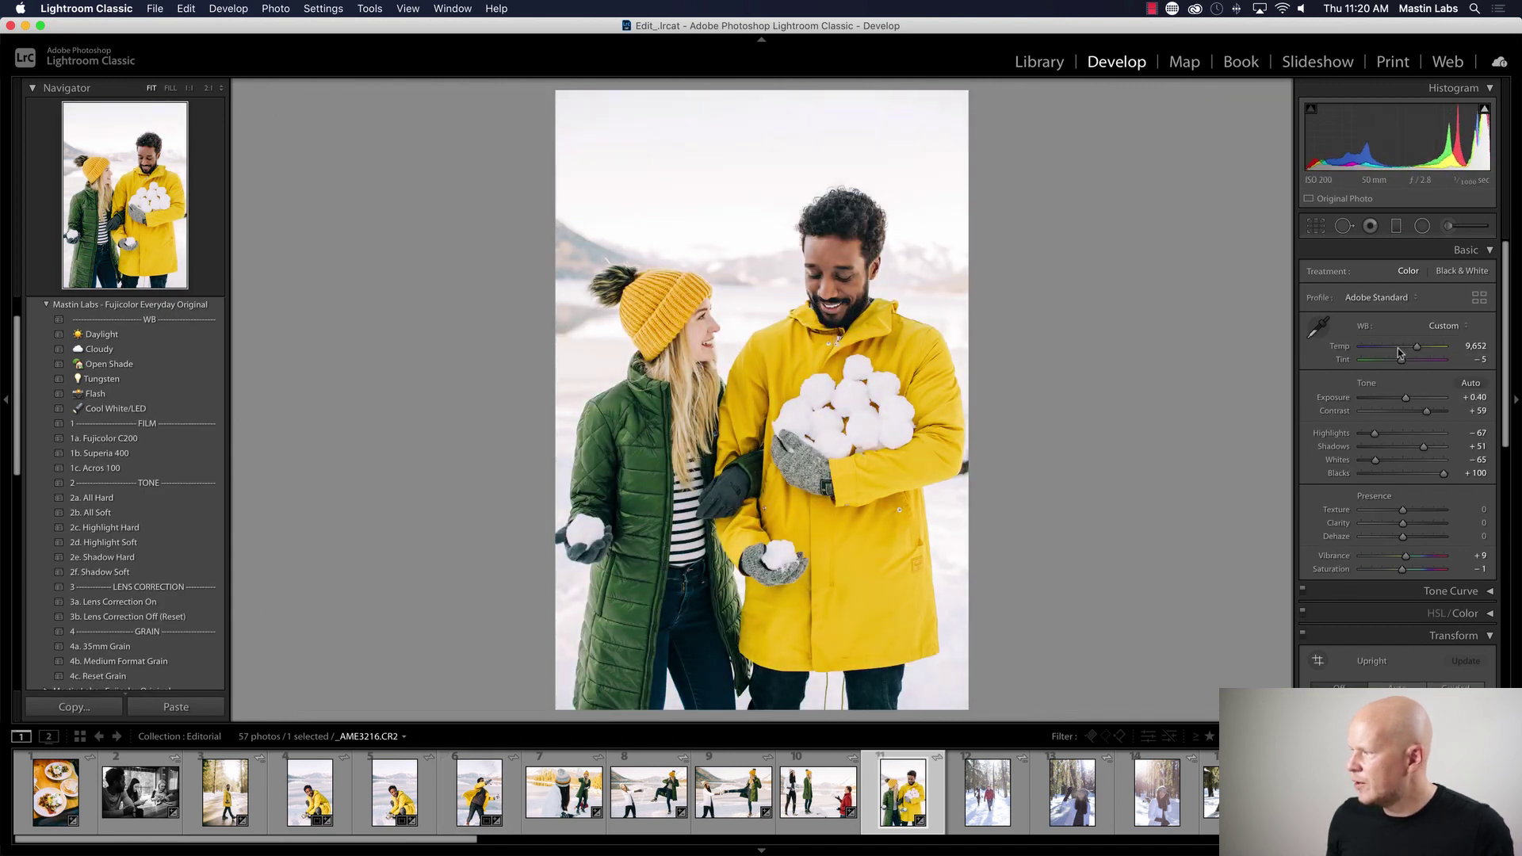
drag(1417, 352, 1420, 349)
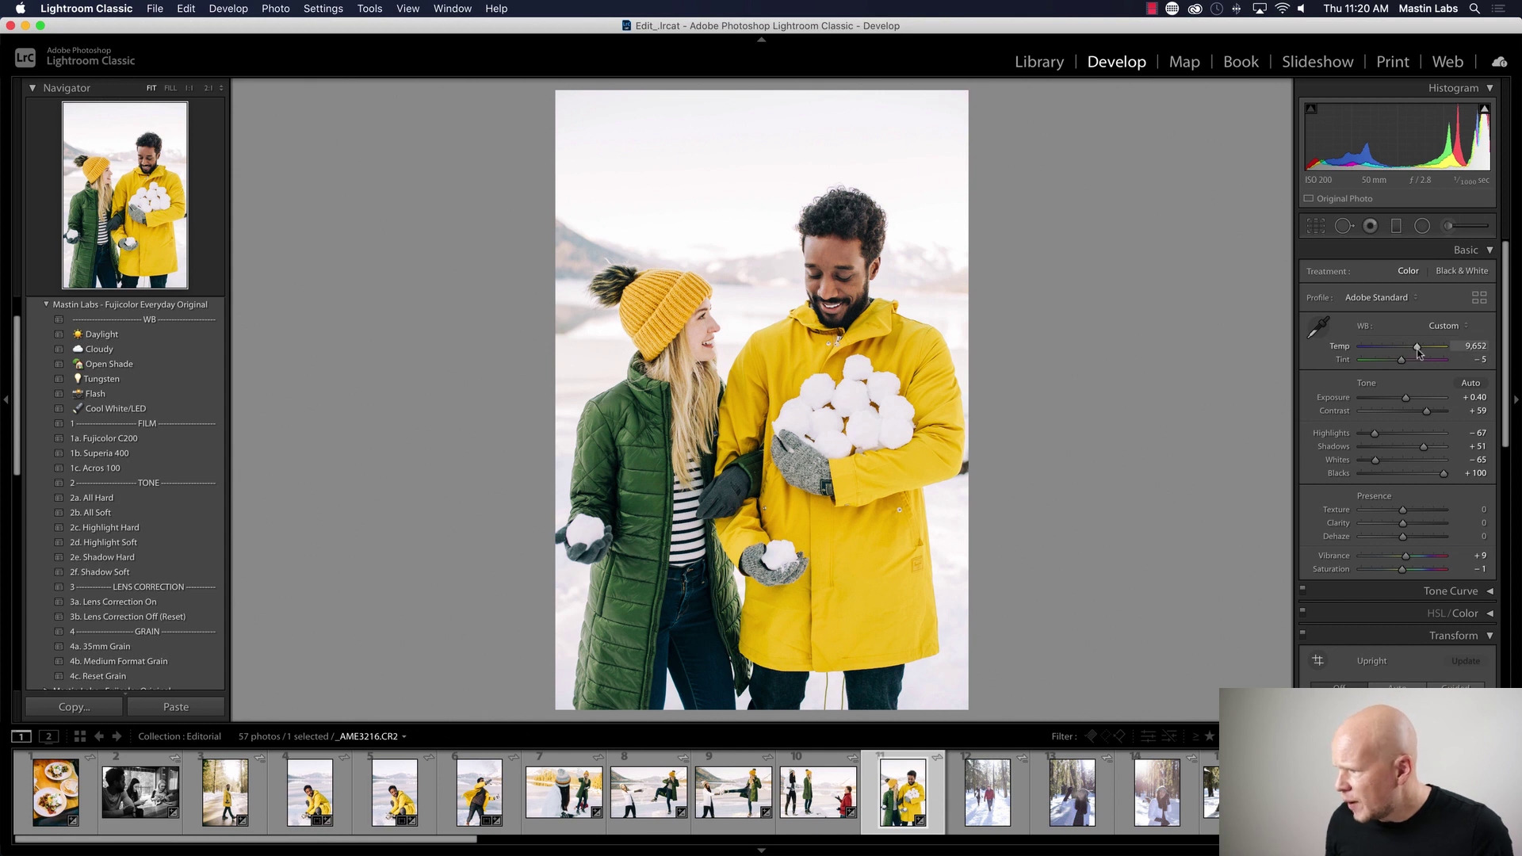
drag(1405, 364, 1407, 365)
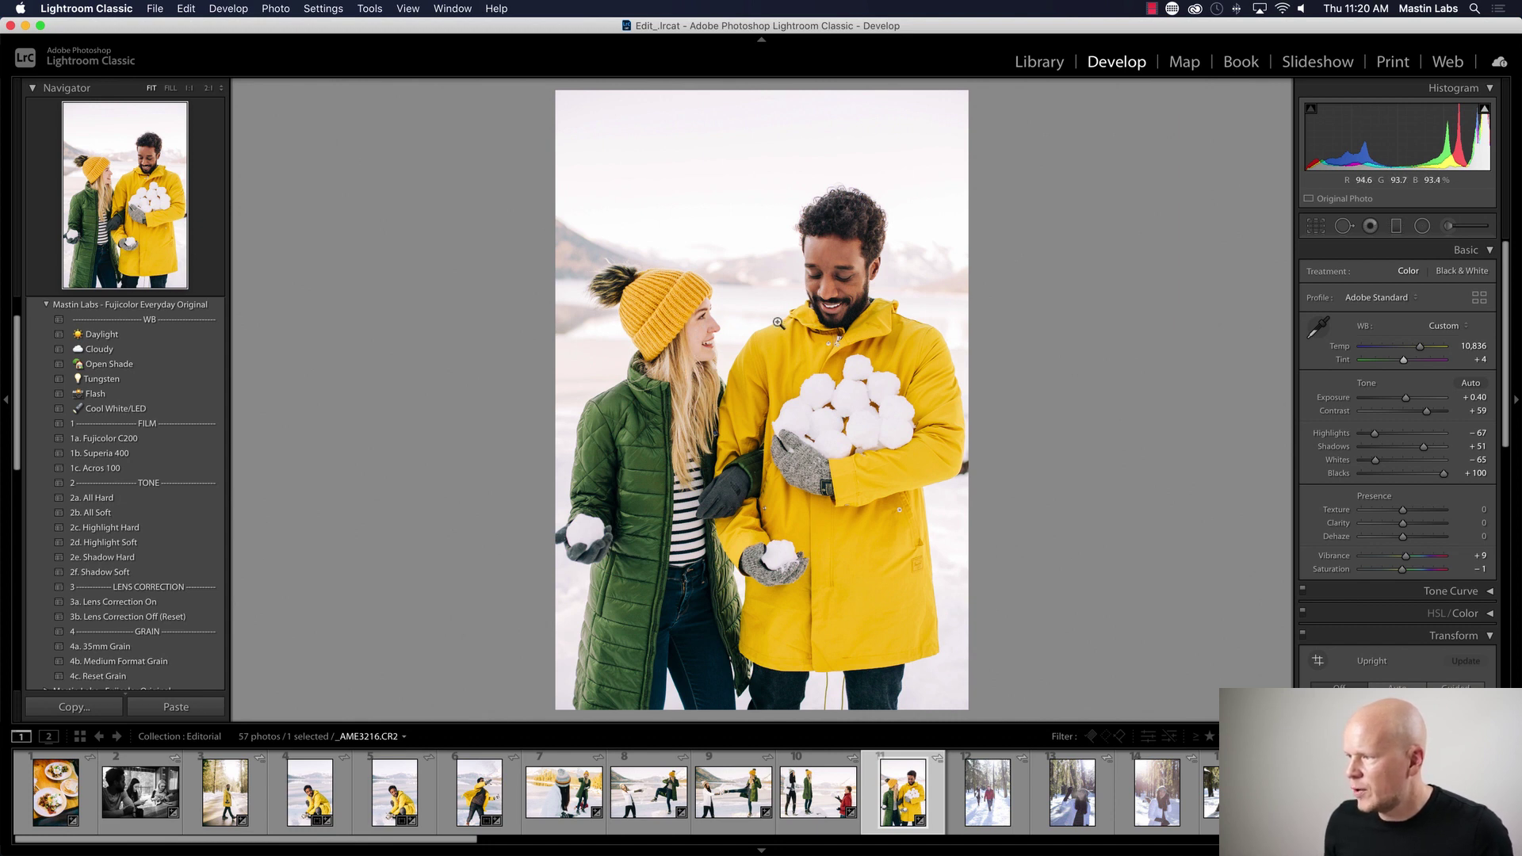
drag(1408, 400, 1406, 398)
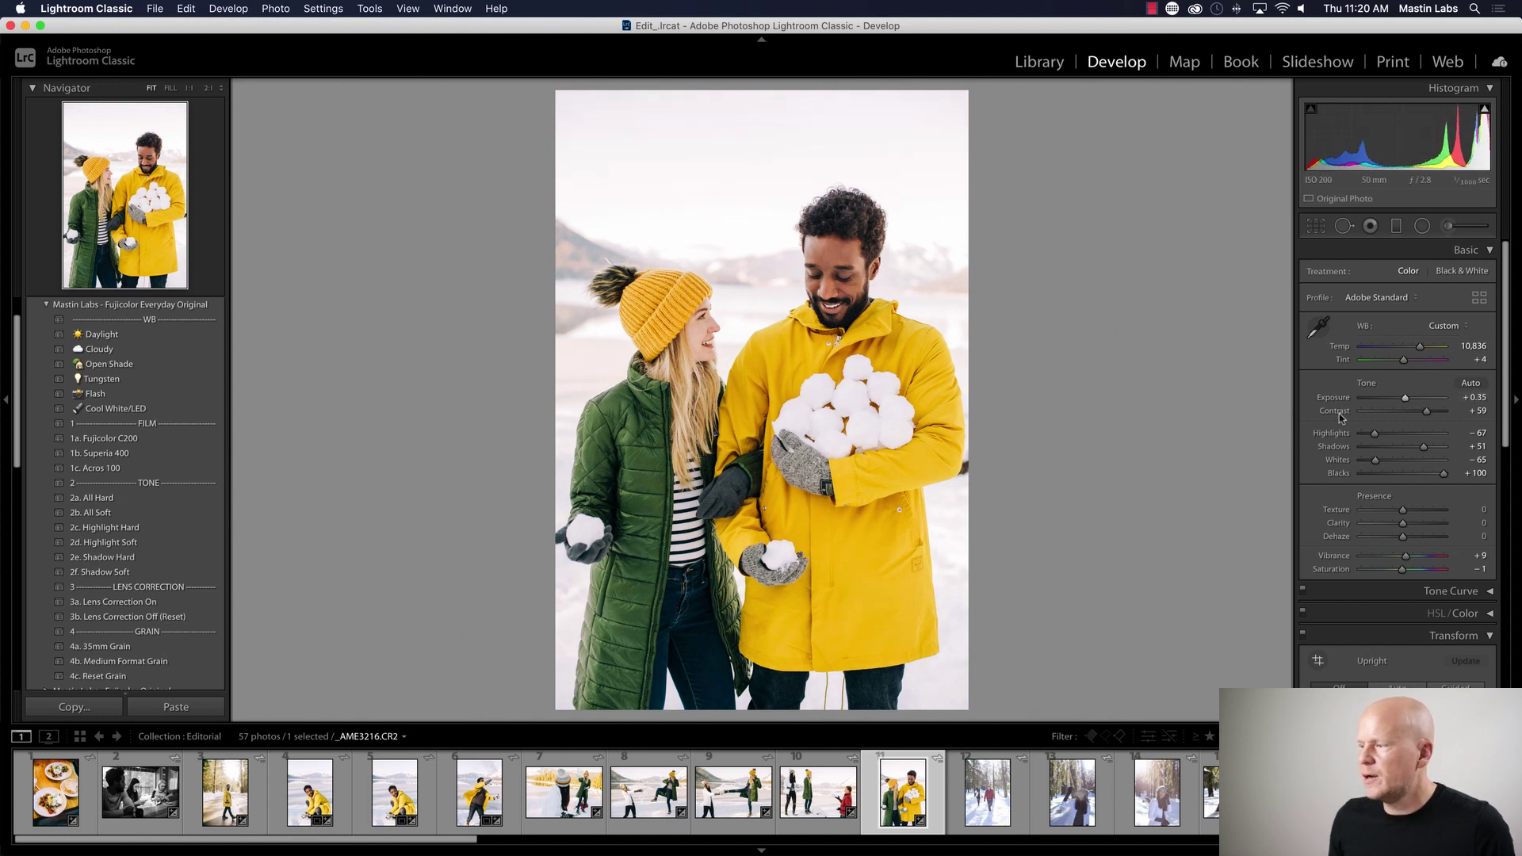
drag(1407, 398, 1405, 401)
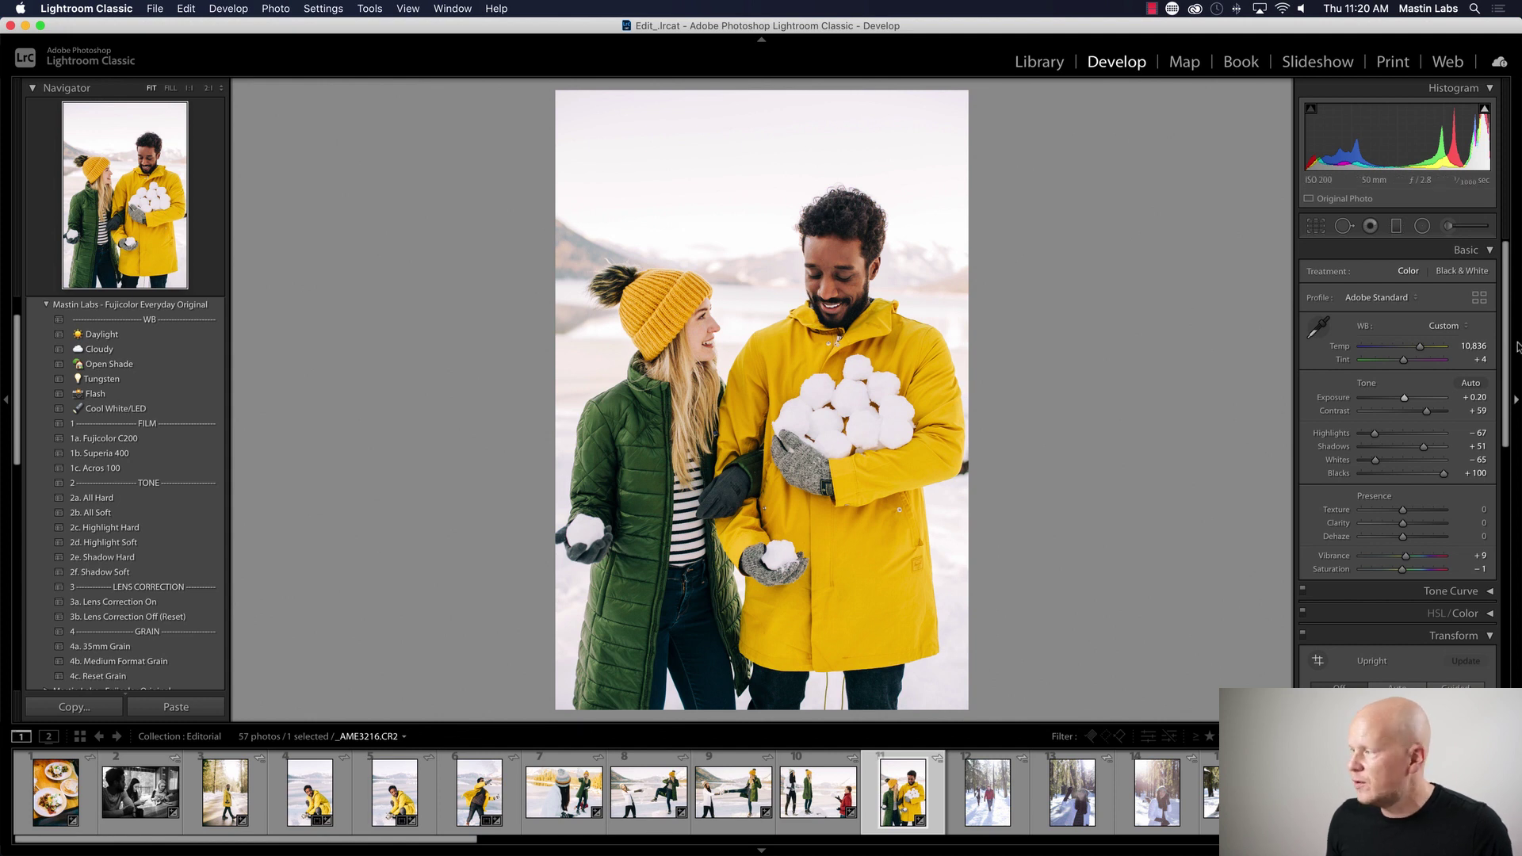
drag(1422, 350, 1420, 350)
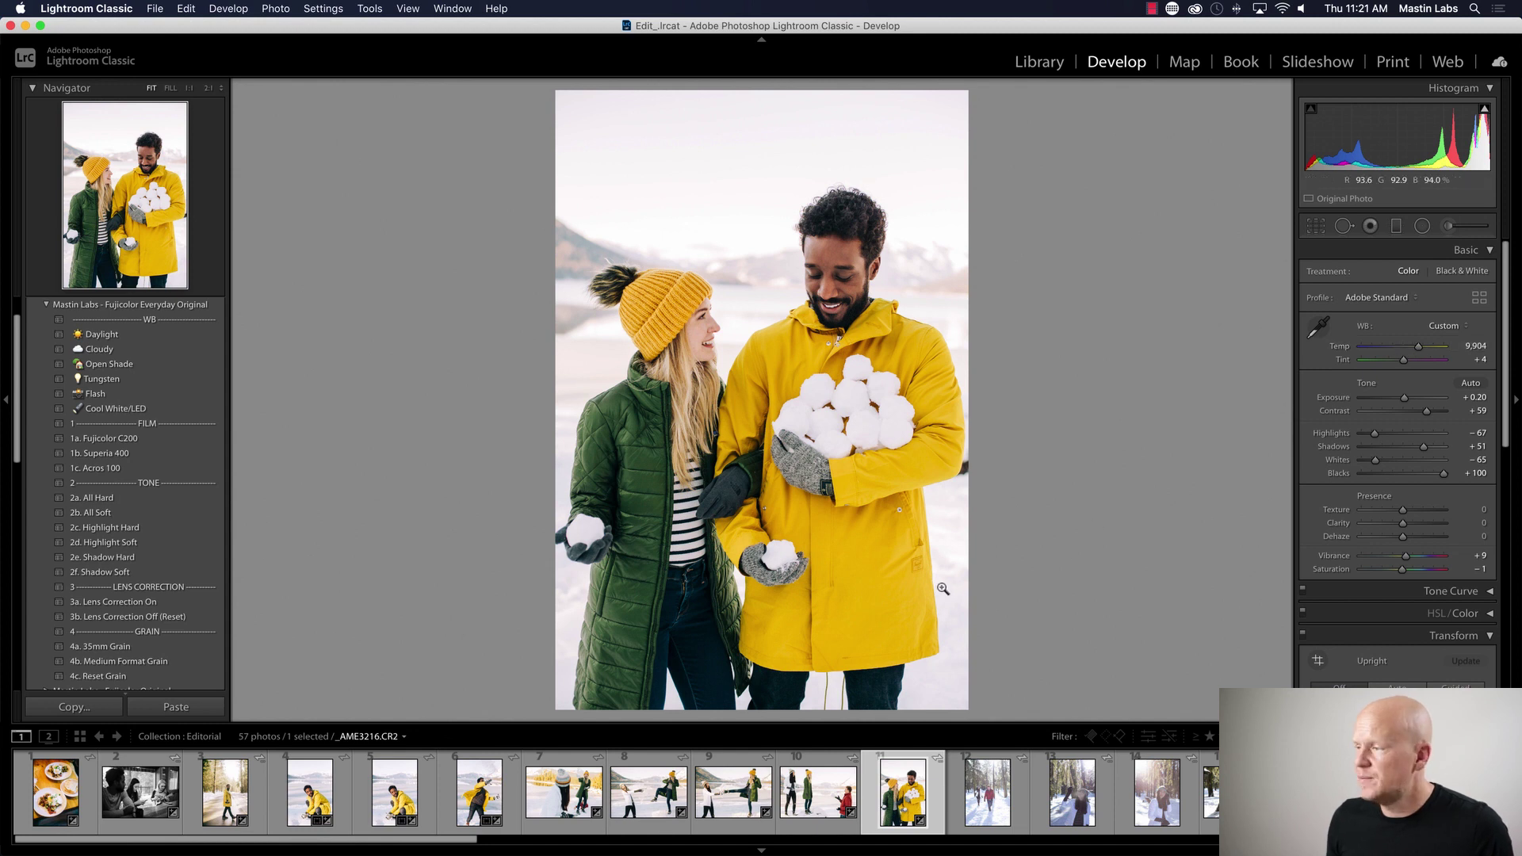
- Compare the snowball couple photo before and after editing, try a cooler temperature of 8,750, and undo that change
key(y)
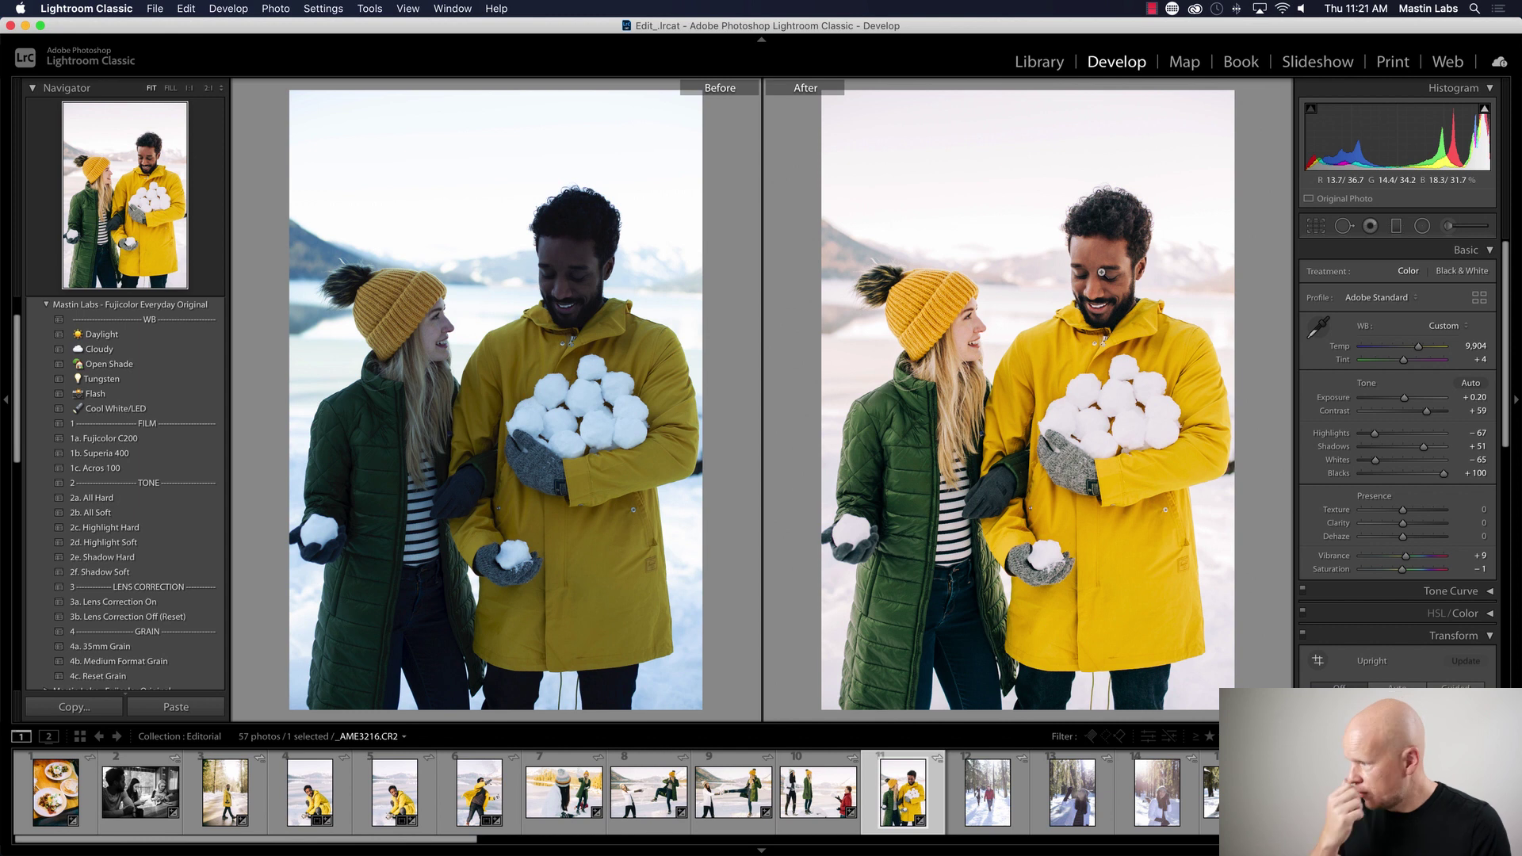
key(y)
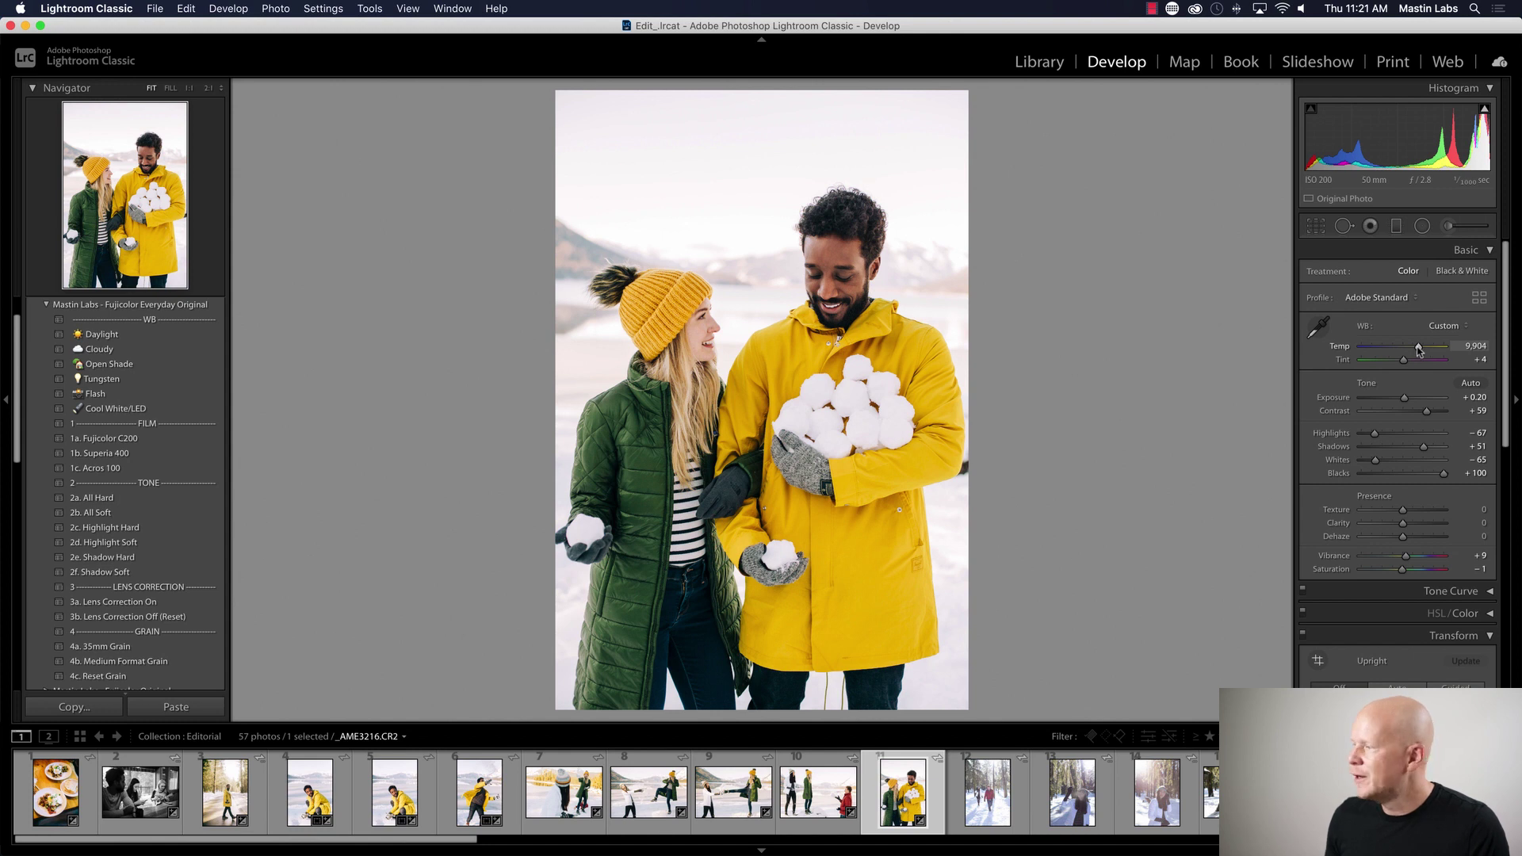
drag(1420, 350, 1415, 351)
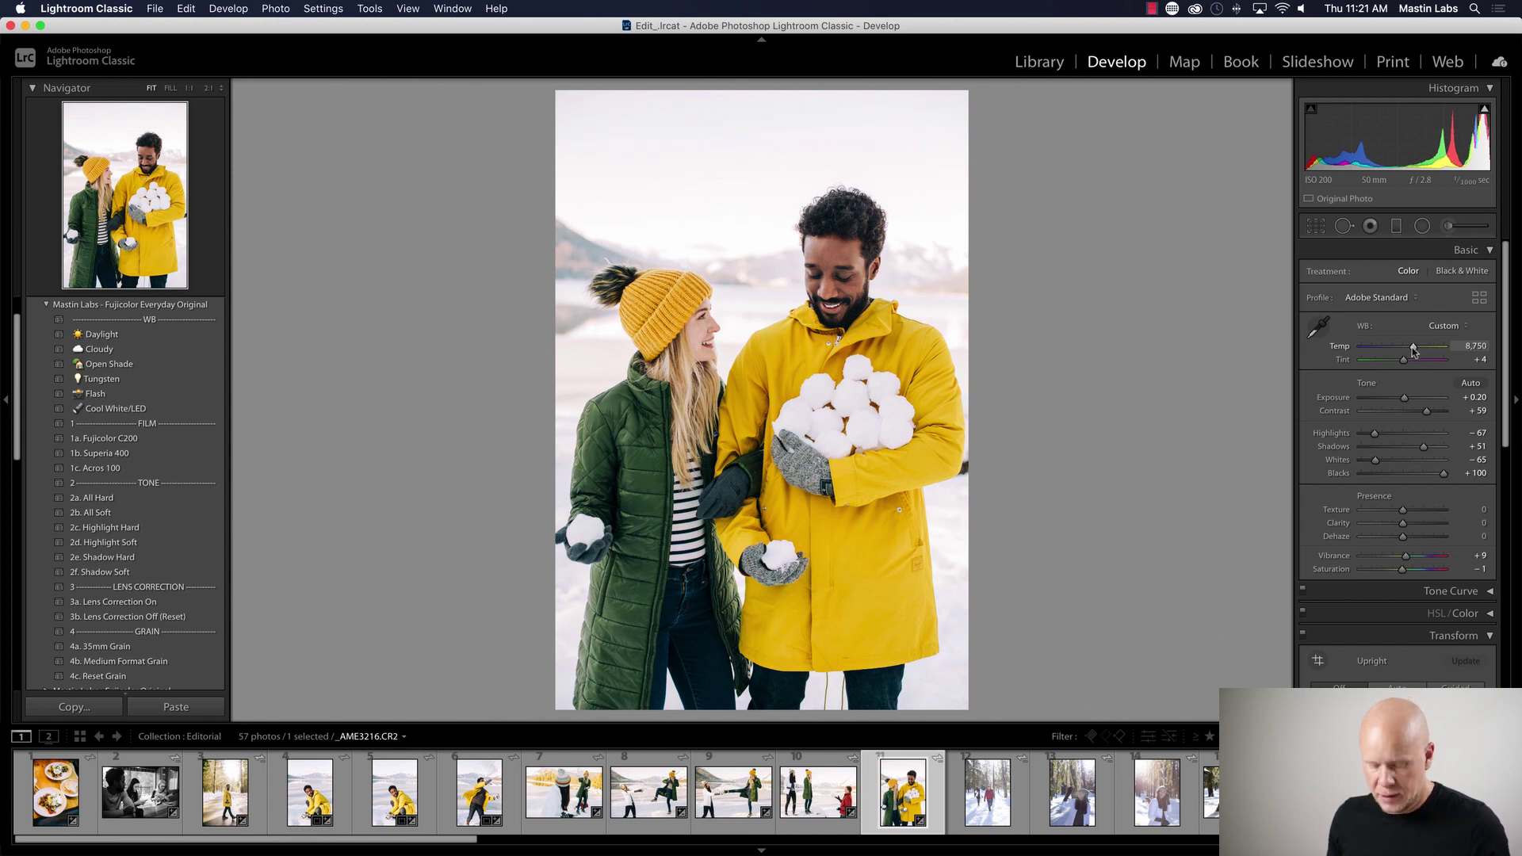
key(super+z)
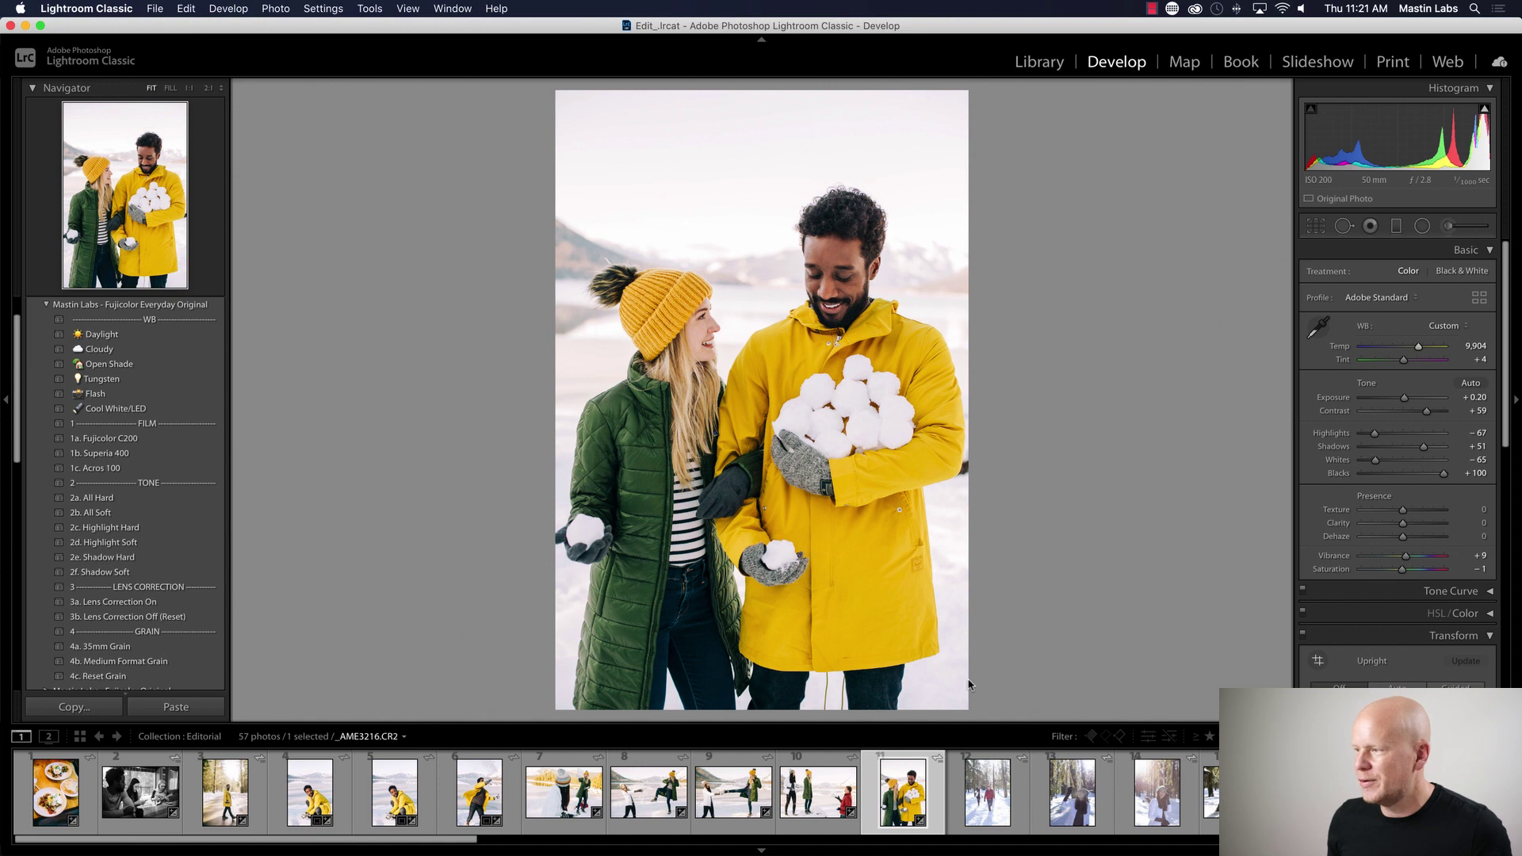
- Apply the 1a. Fujicolor C200 preset to the photo of the couple walking in the forest, with exposure −1.00 and temperature 5,924
click(987, 797)
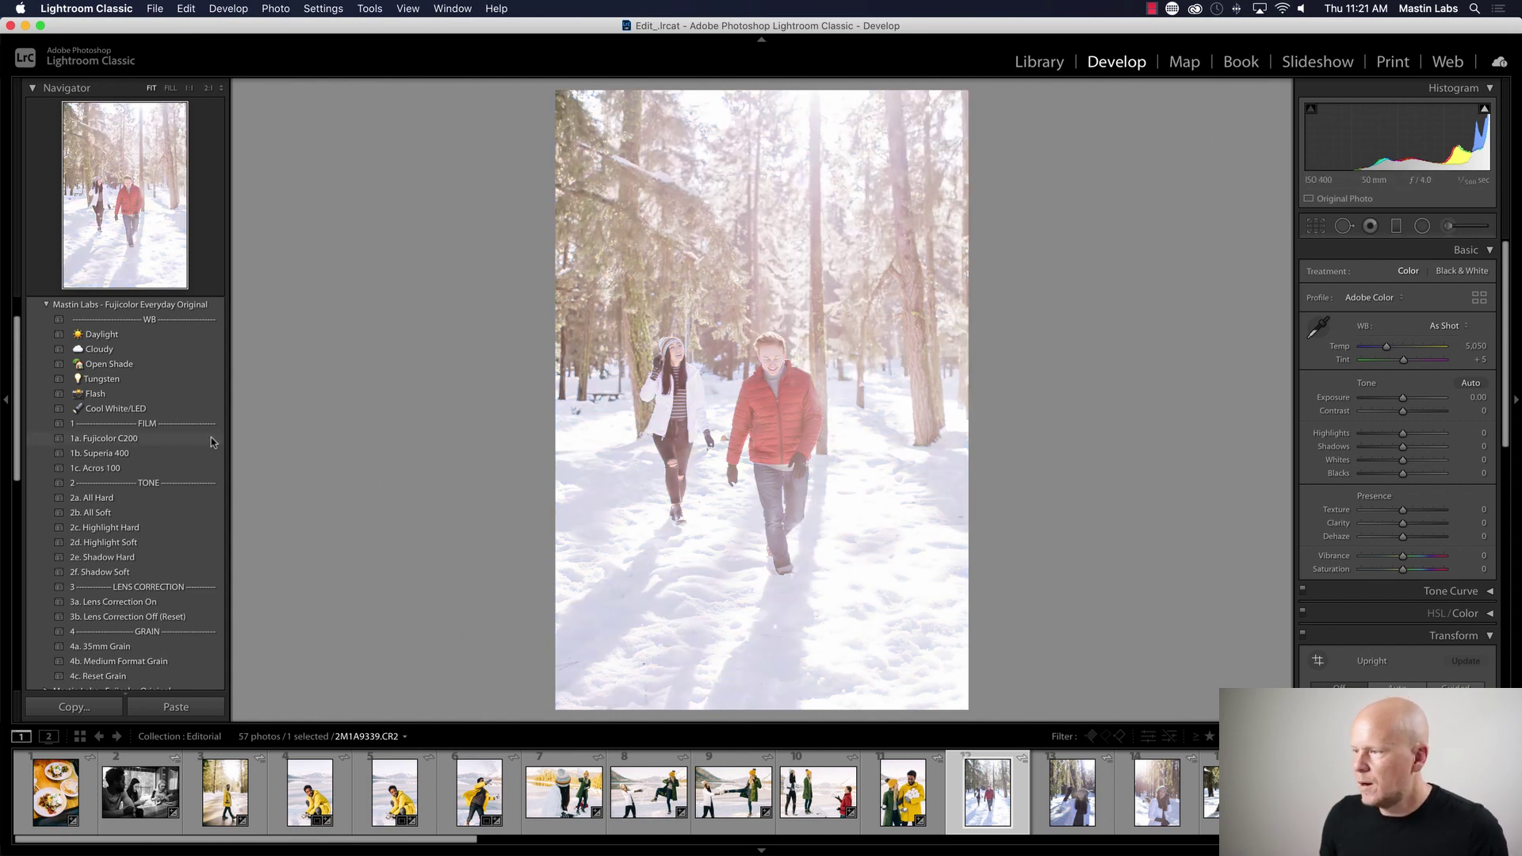
click(160, 442)
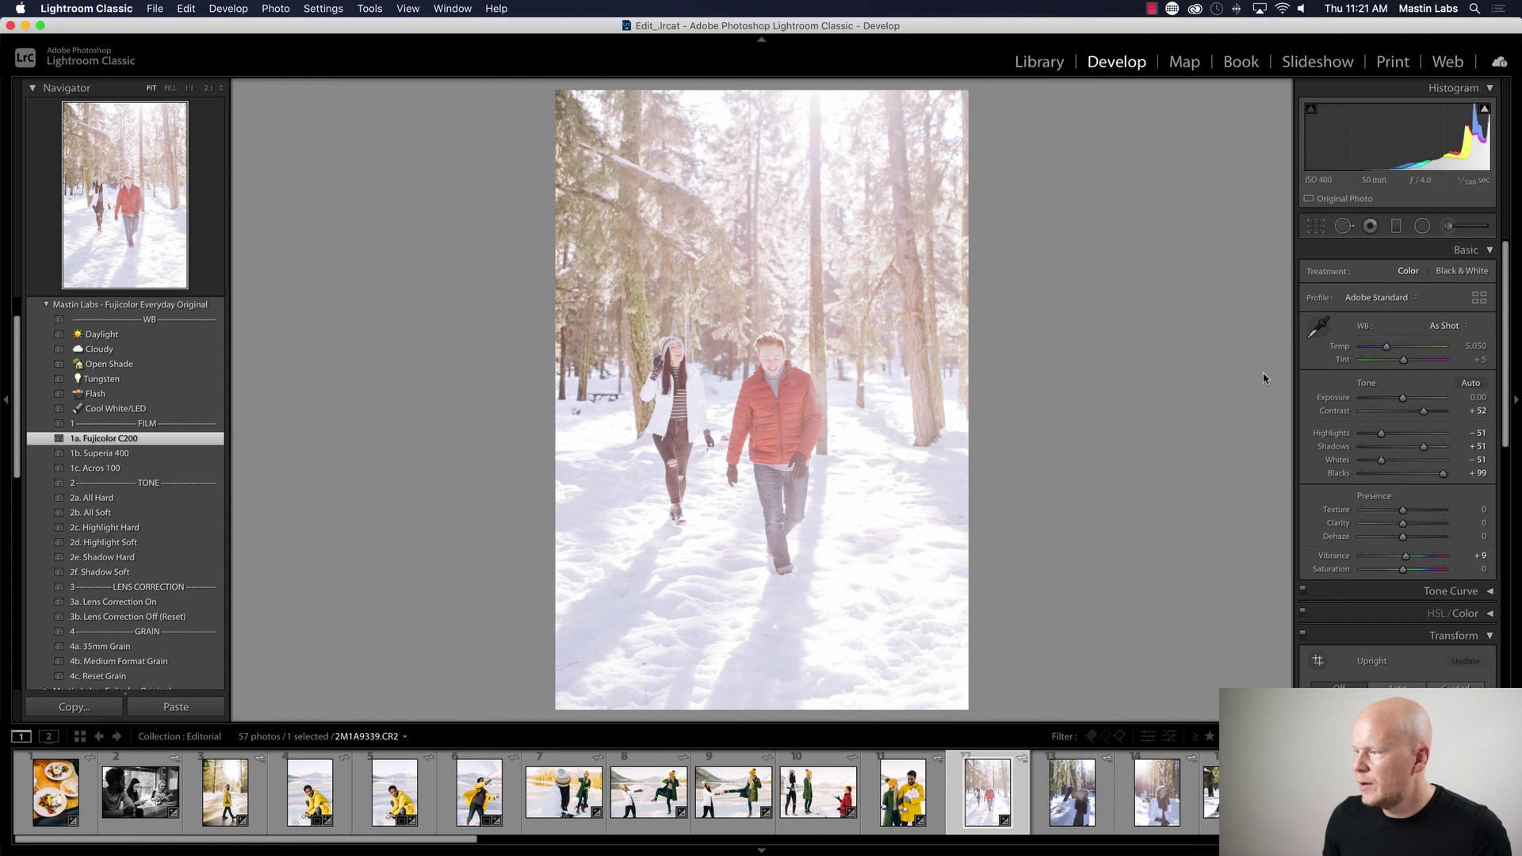
drag(1404, 399, 1395, 398)
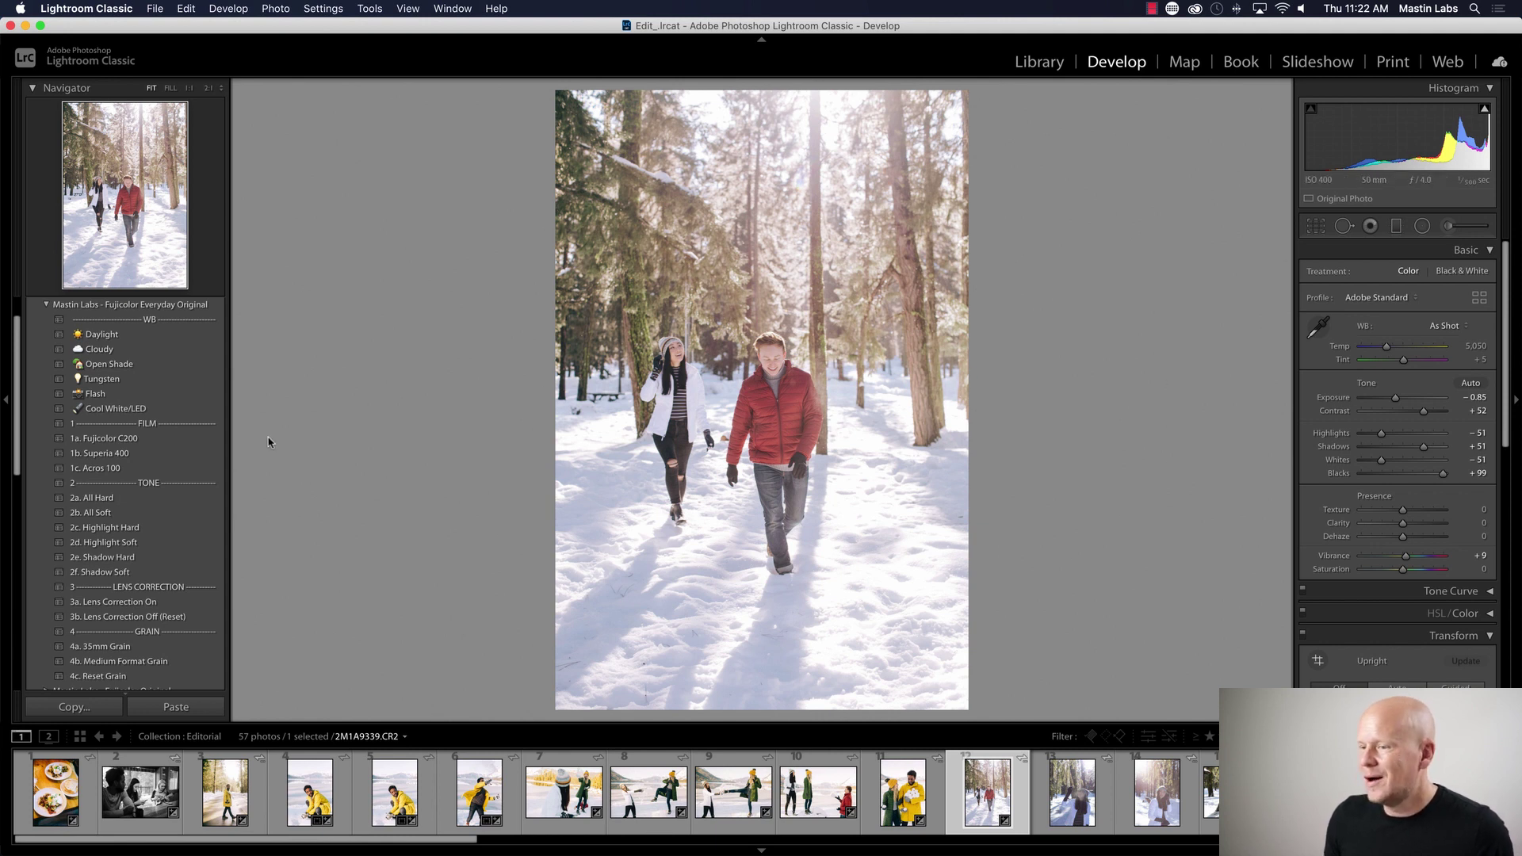
drag(1397, 397, 1393, 347)
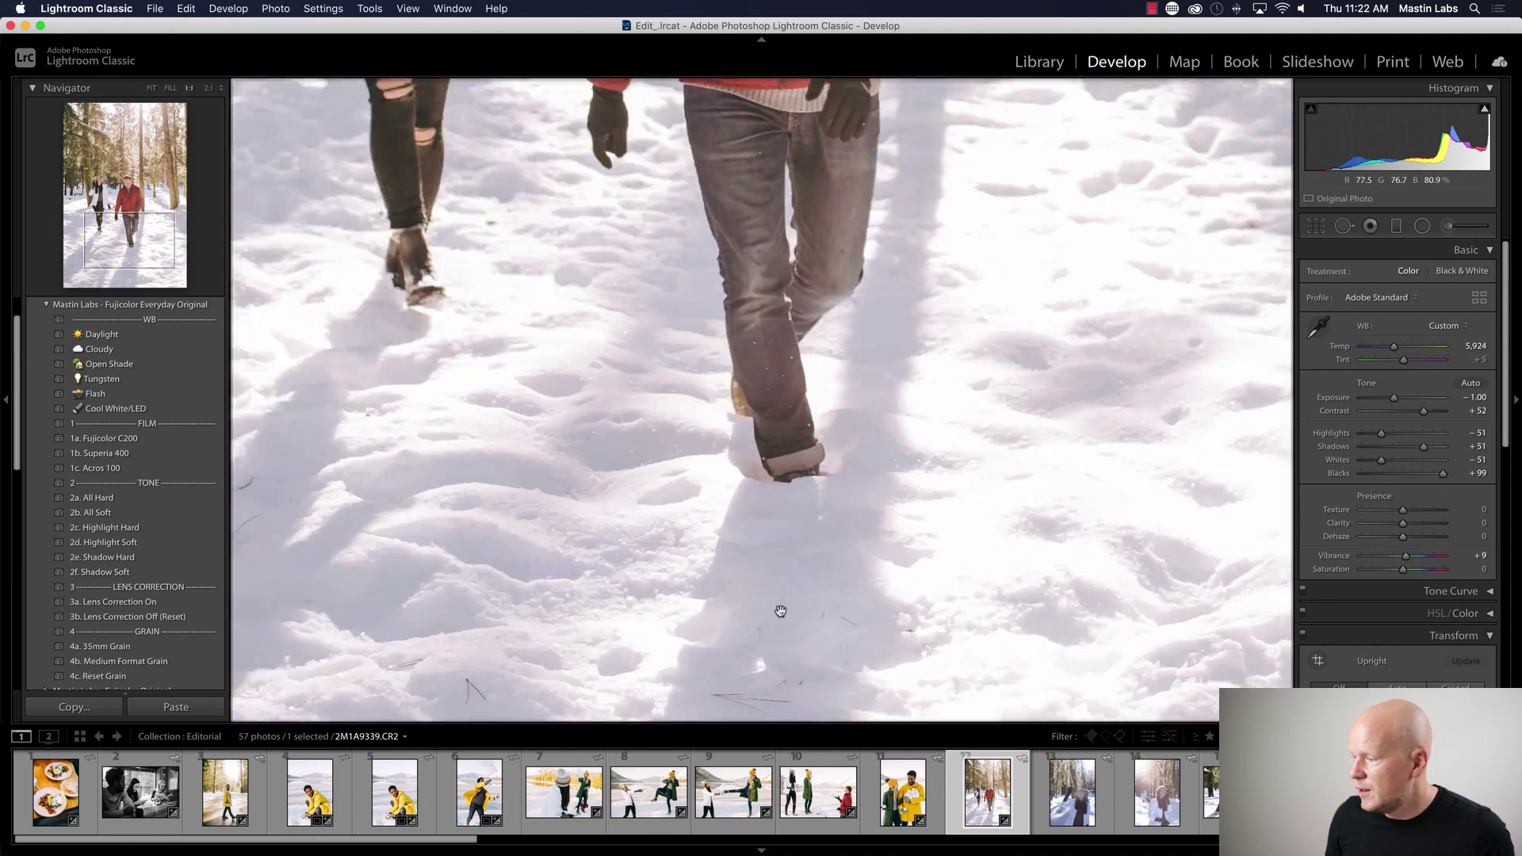
- Check the snow's color cast in the forest walk photo, set the tint to −11, and apply the 2a. All Hard tone preset
click(783, 612)
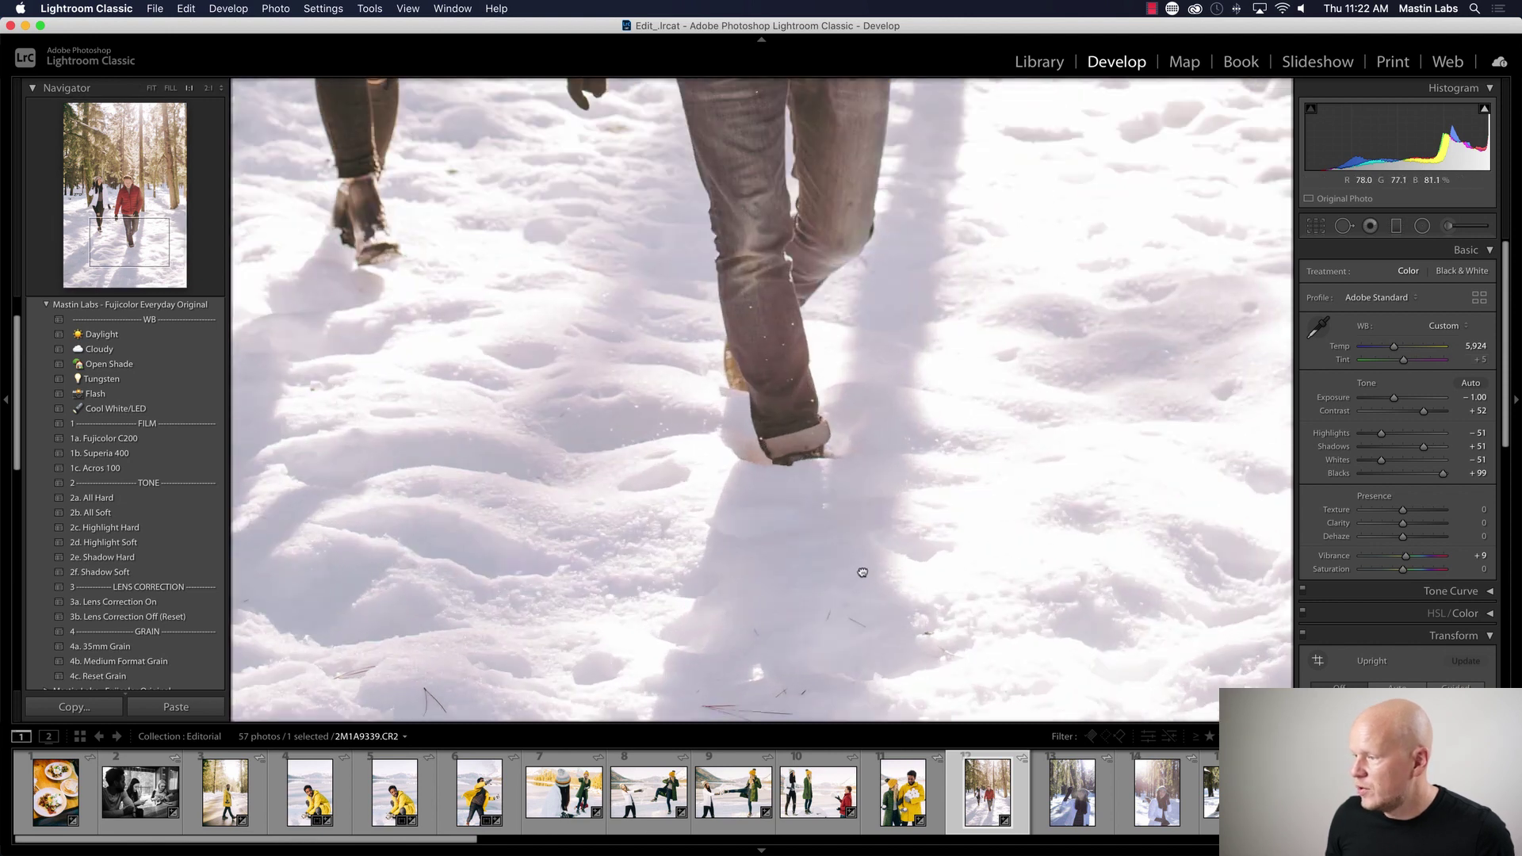
drag(859, 577, 992, 364)
click(981, 392)
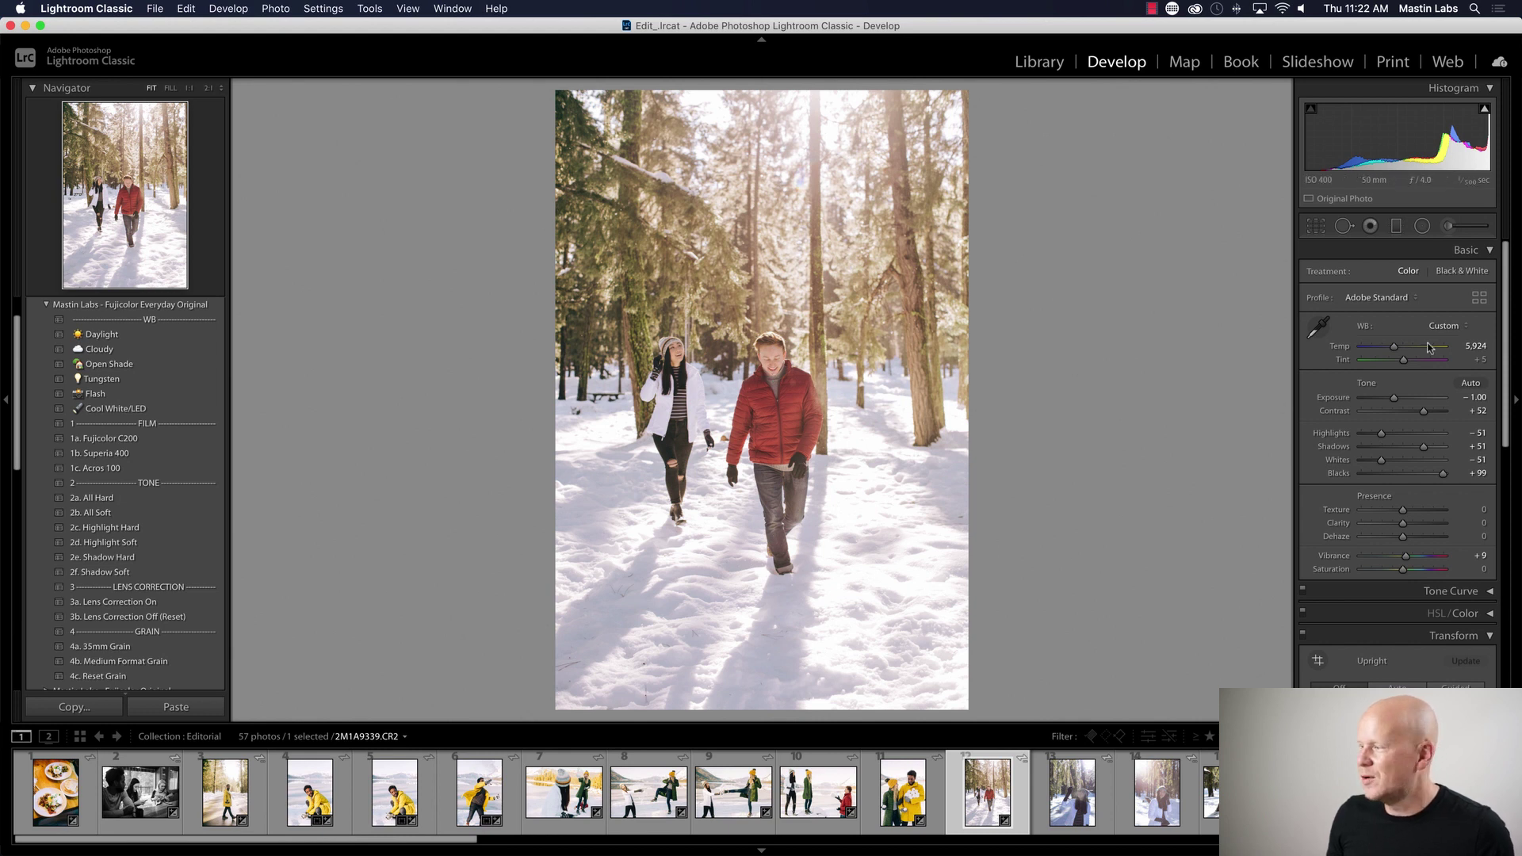
click(730, 626)
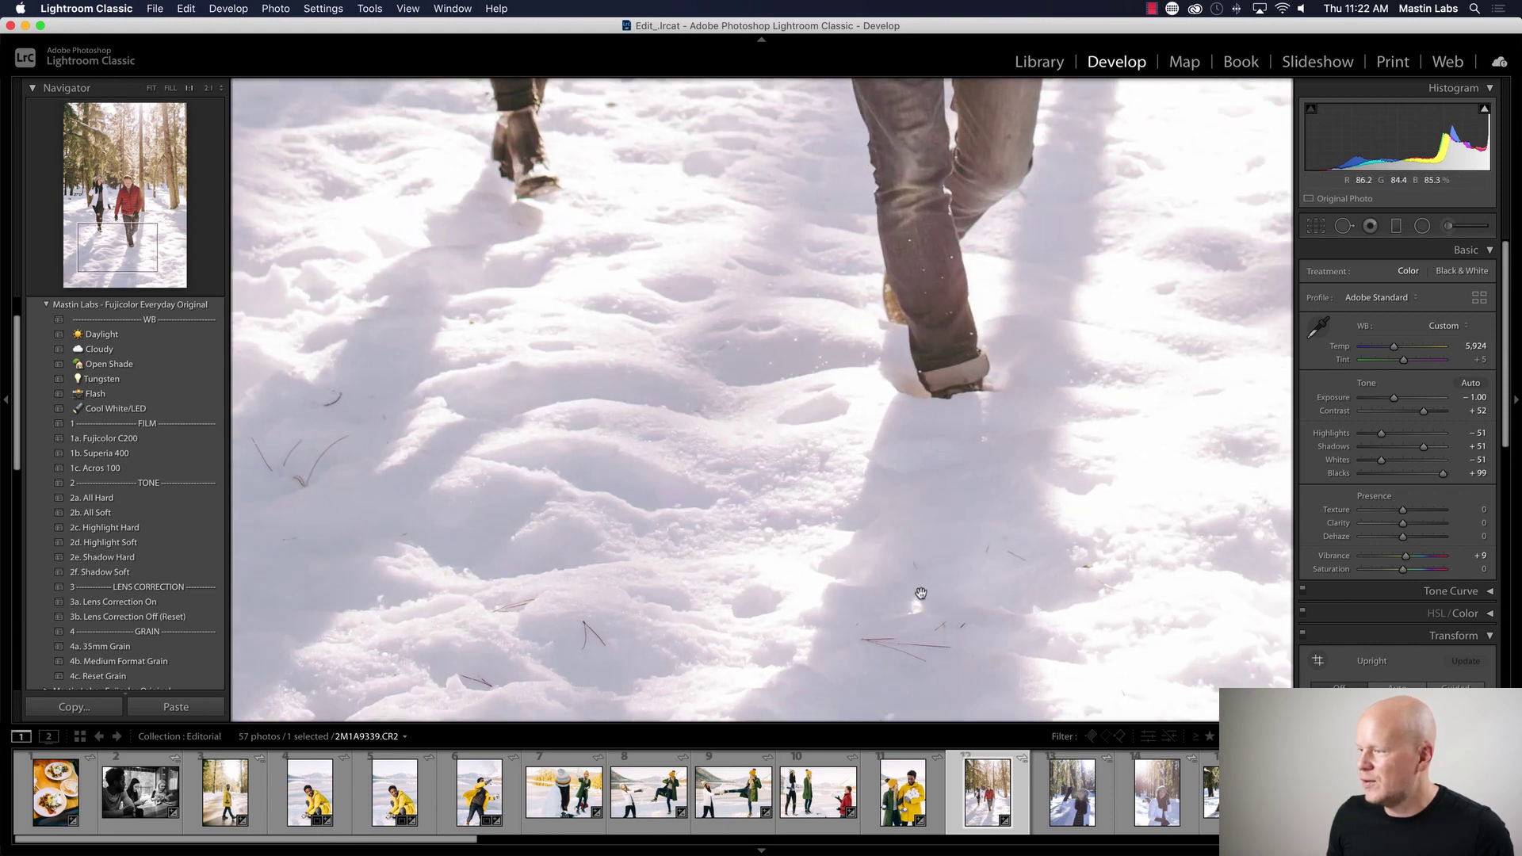
click(917, 510)
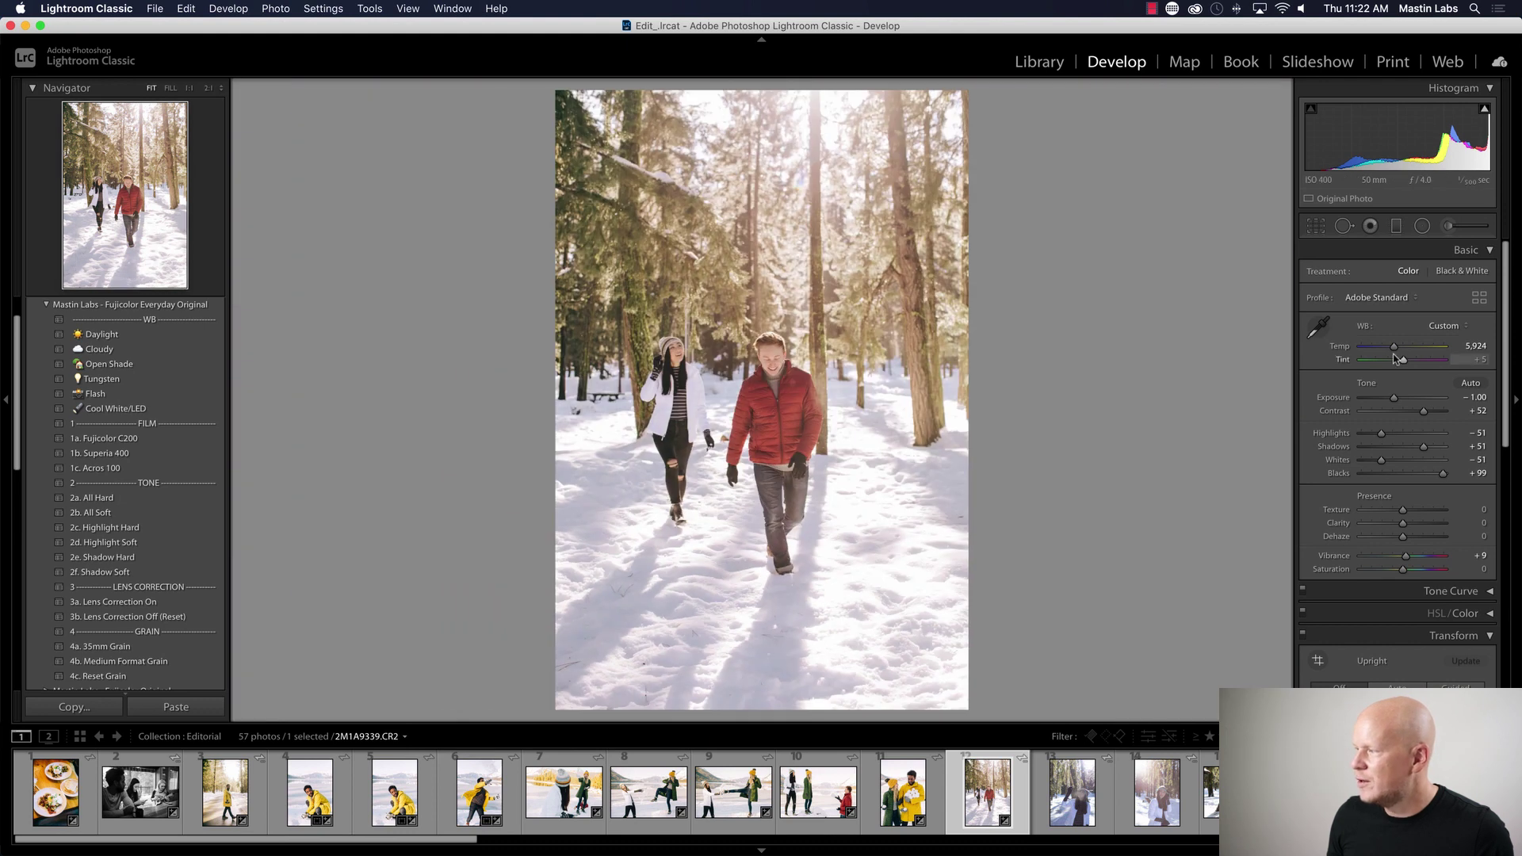
drag(1405, 364, 1401, 364)
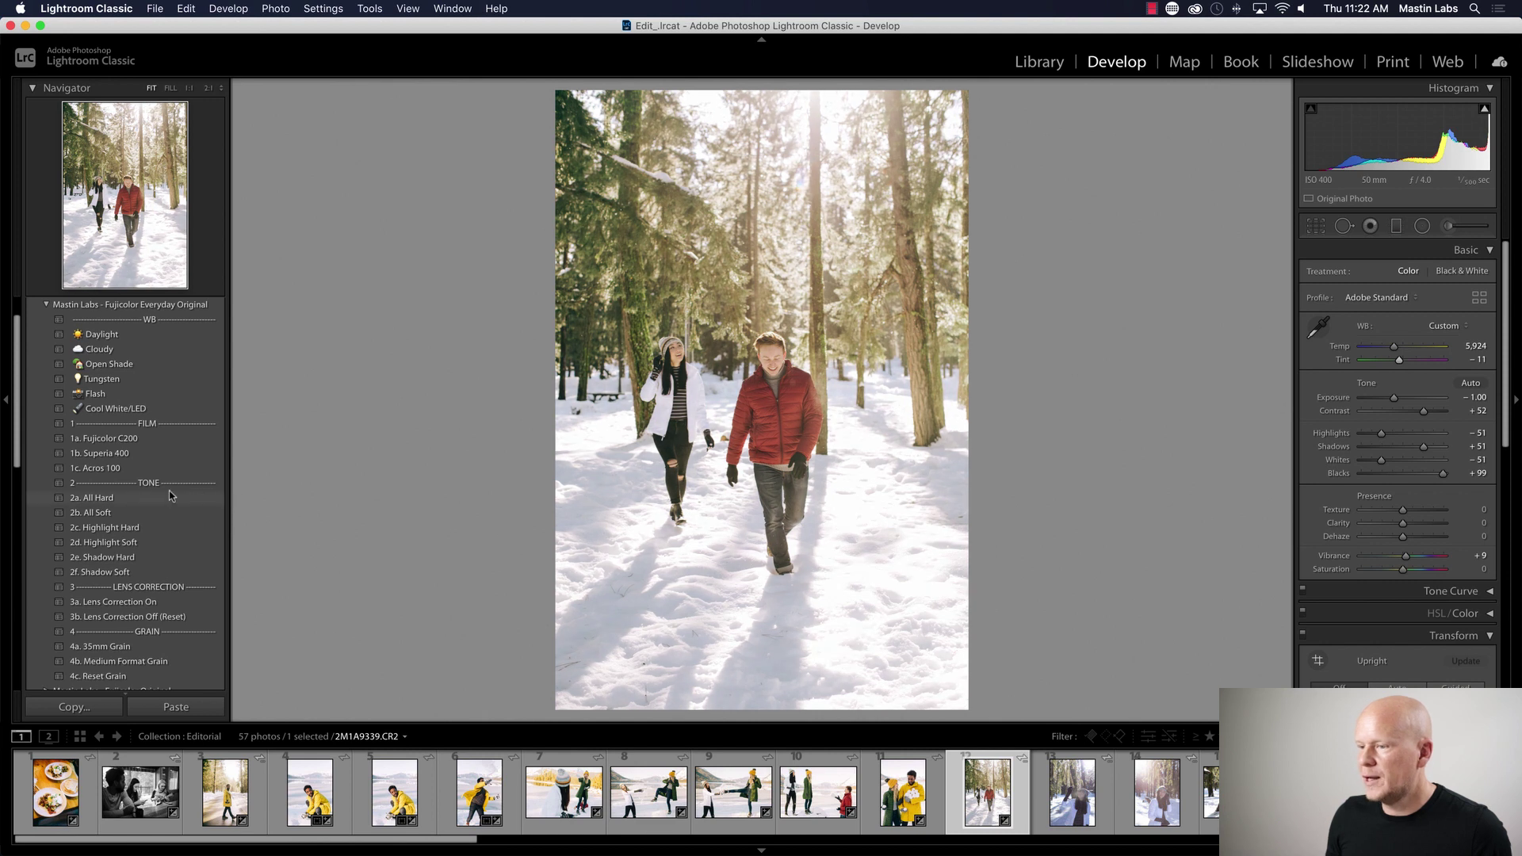
click(214, 497)
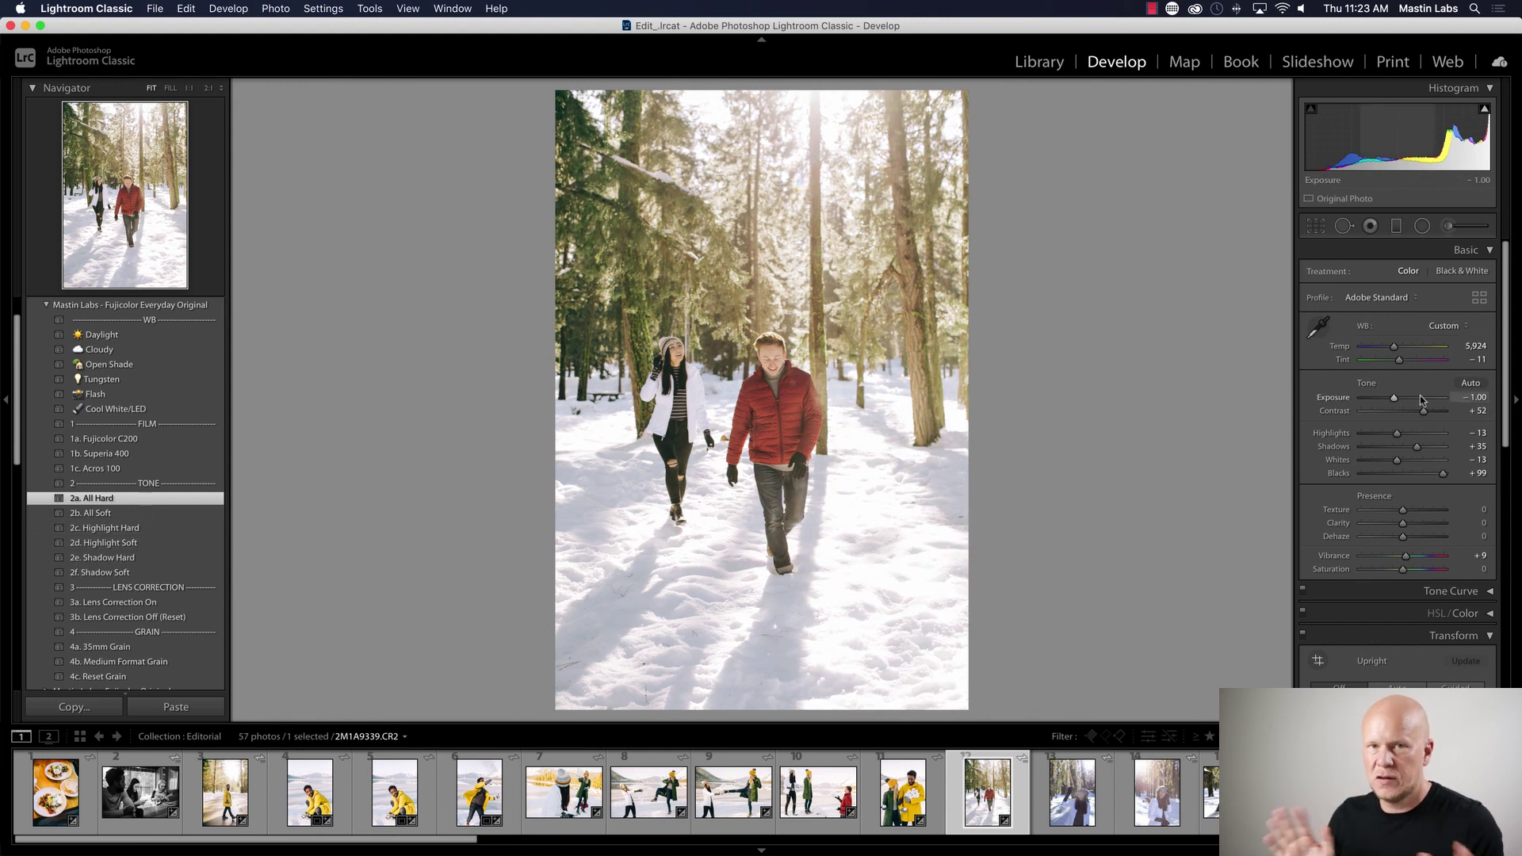
- Try the previous photo's settings on the next photo of the woman reaching for a branch, undo them, and apply 1b. Superia 400 instead
click(1055, 799)
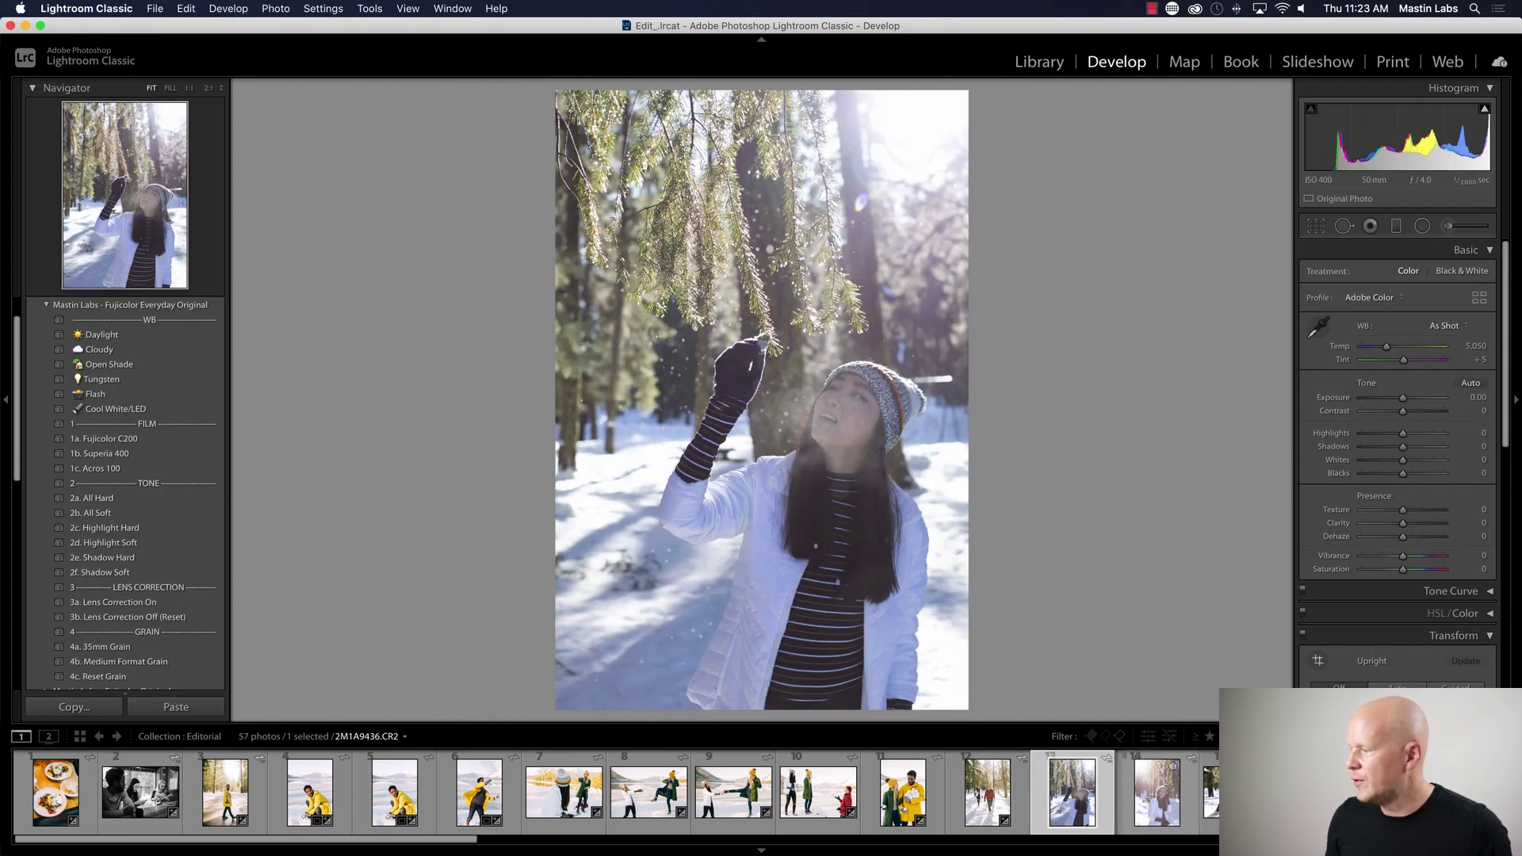
key(super+shift+v)
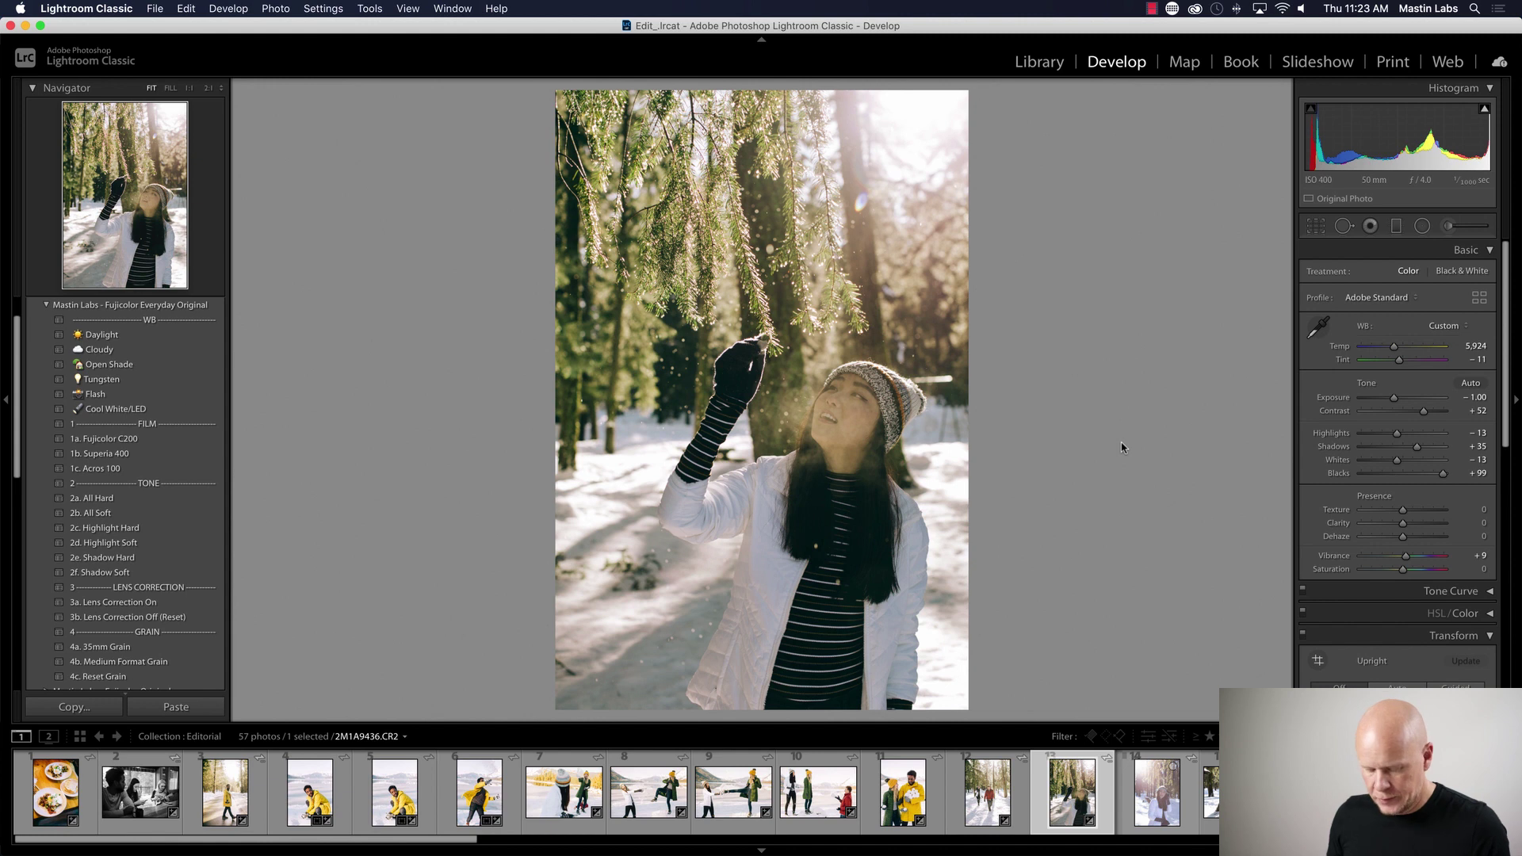
key(super+z)
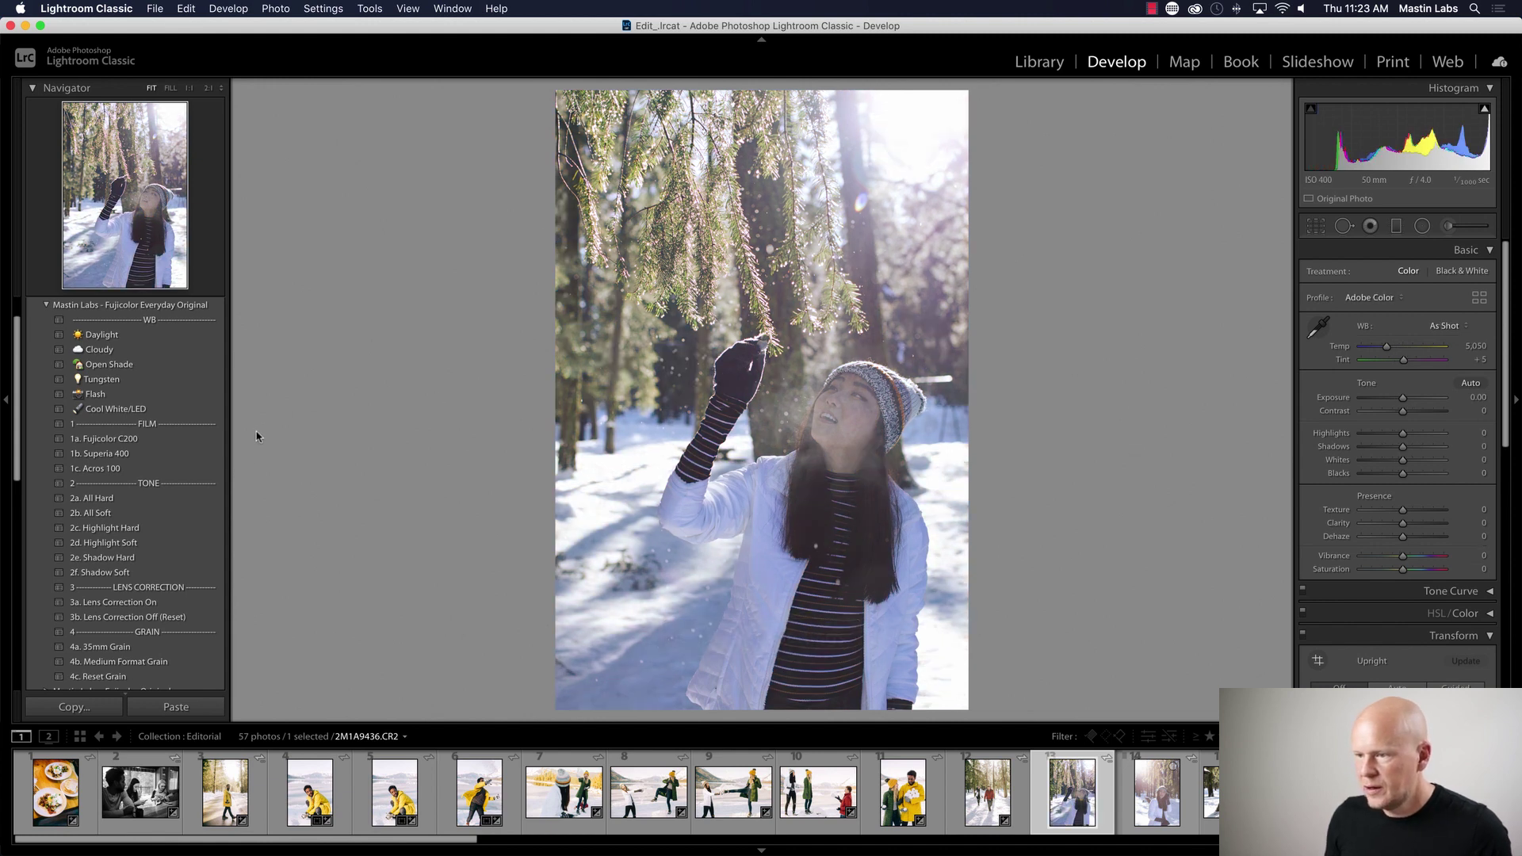
click(169, 455)
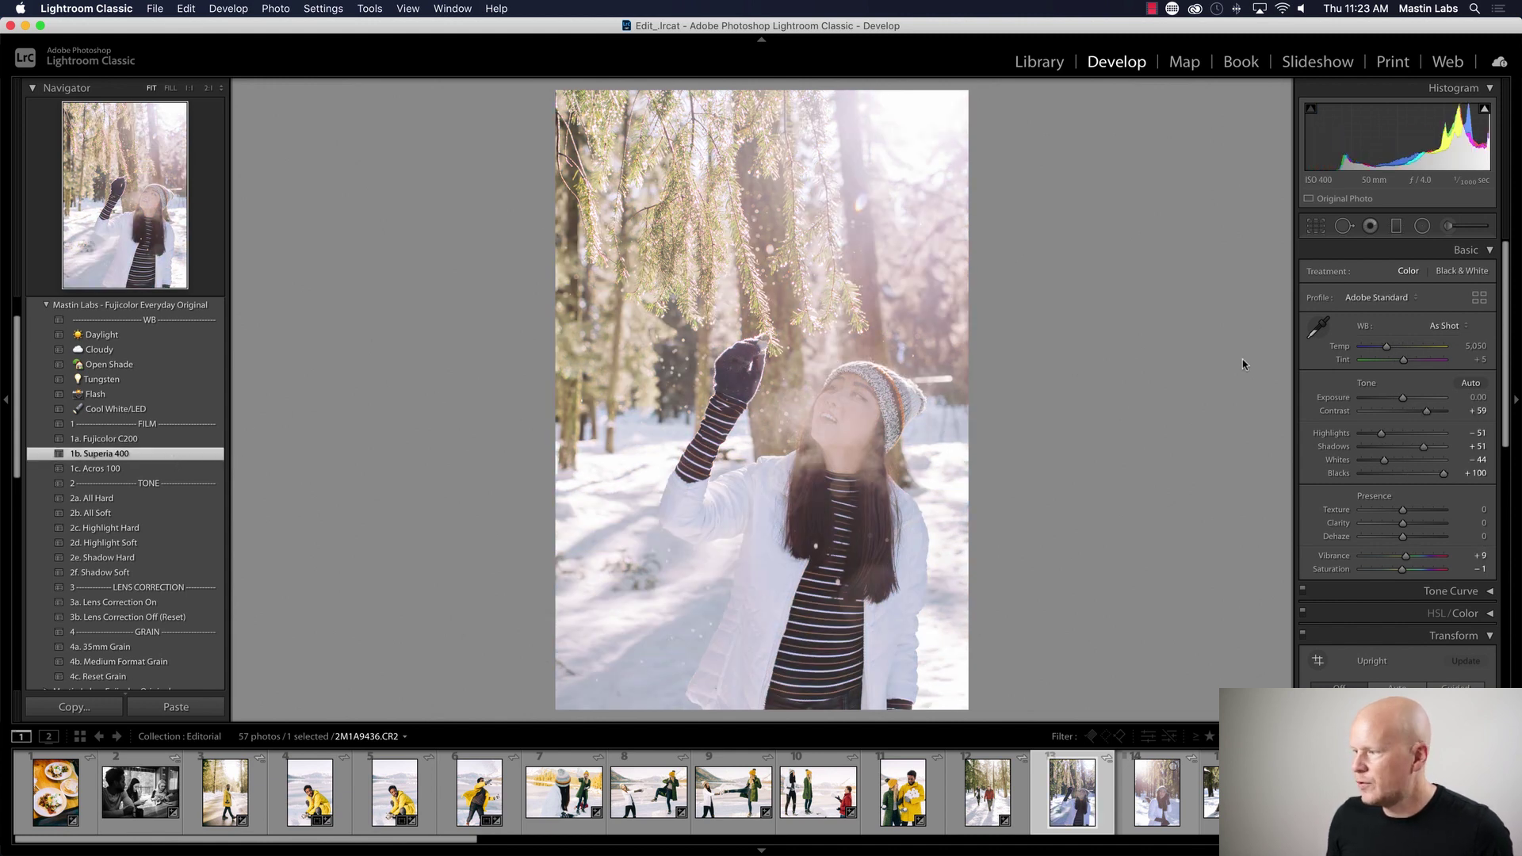
- Set the branch photo's exposure to +0.10, temperature to 5,942 and tint to +12, and switch its film preset to 1c. Acros 100
drag(1404, 398, 1404, 398)
drag(1387, 346, 1395, 347)
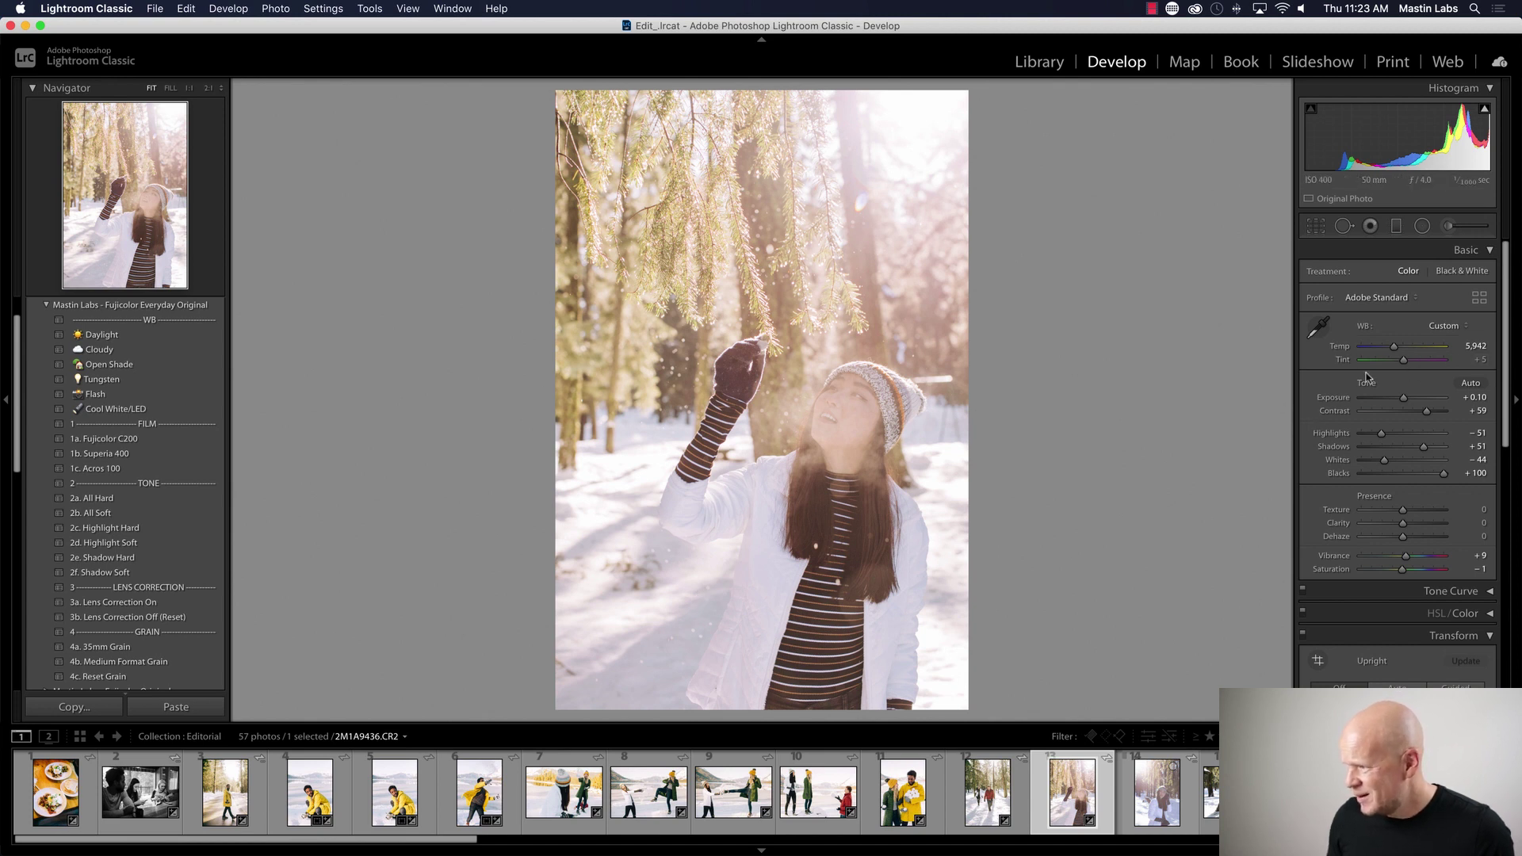
drag(1406, 365, 1409, 363)
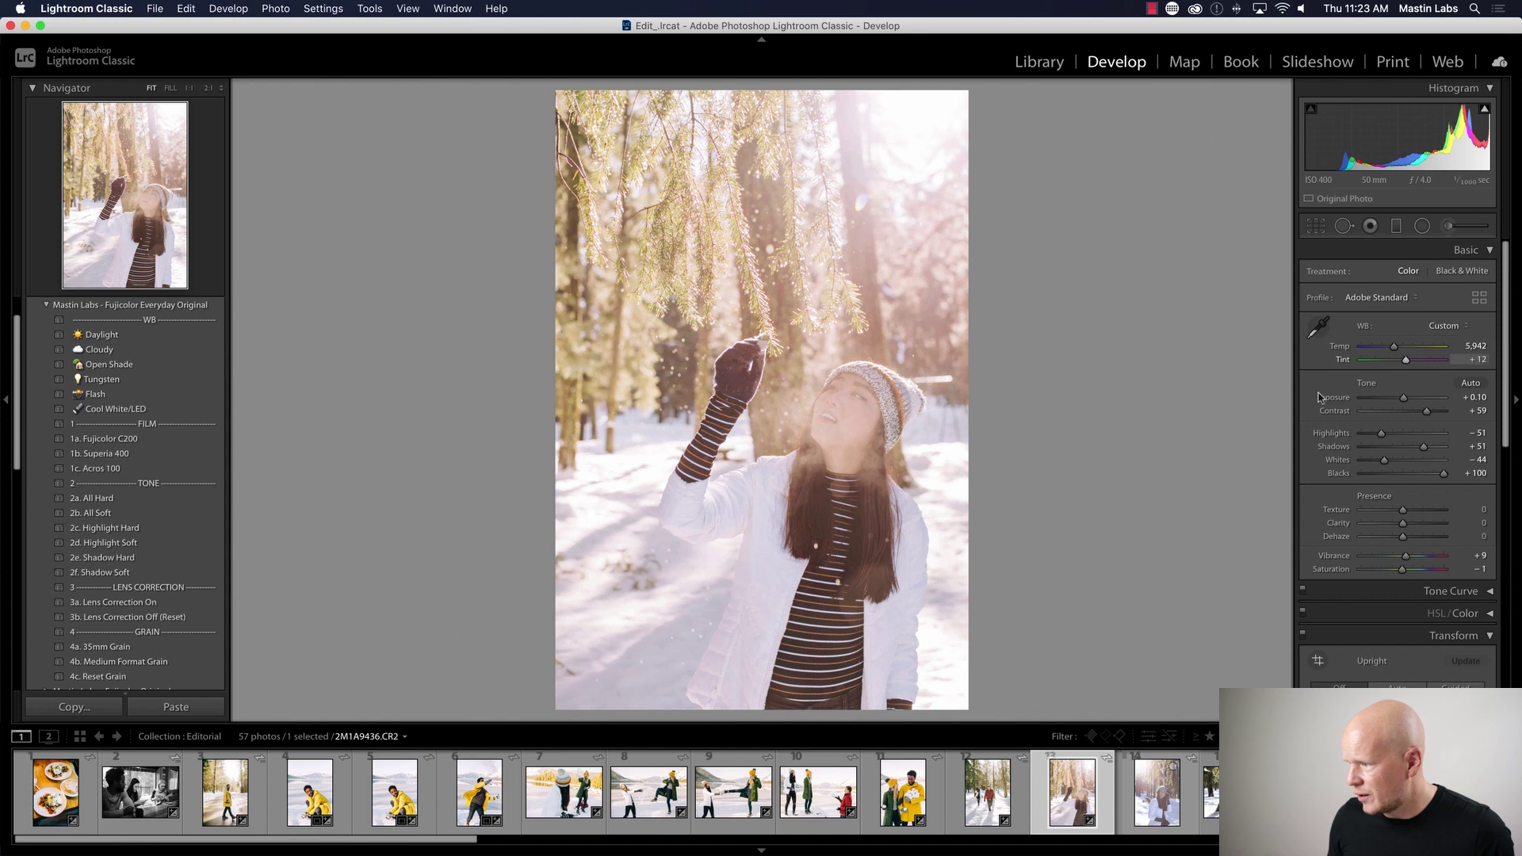
click(178, 471)
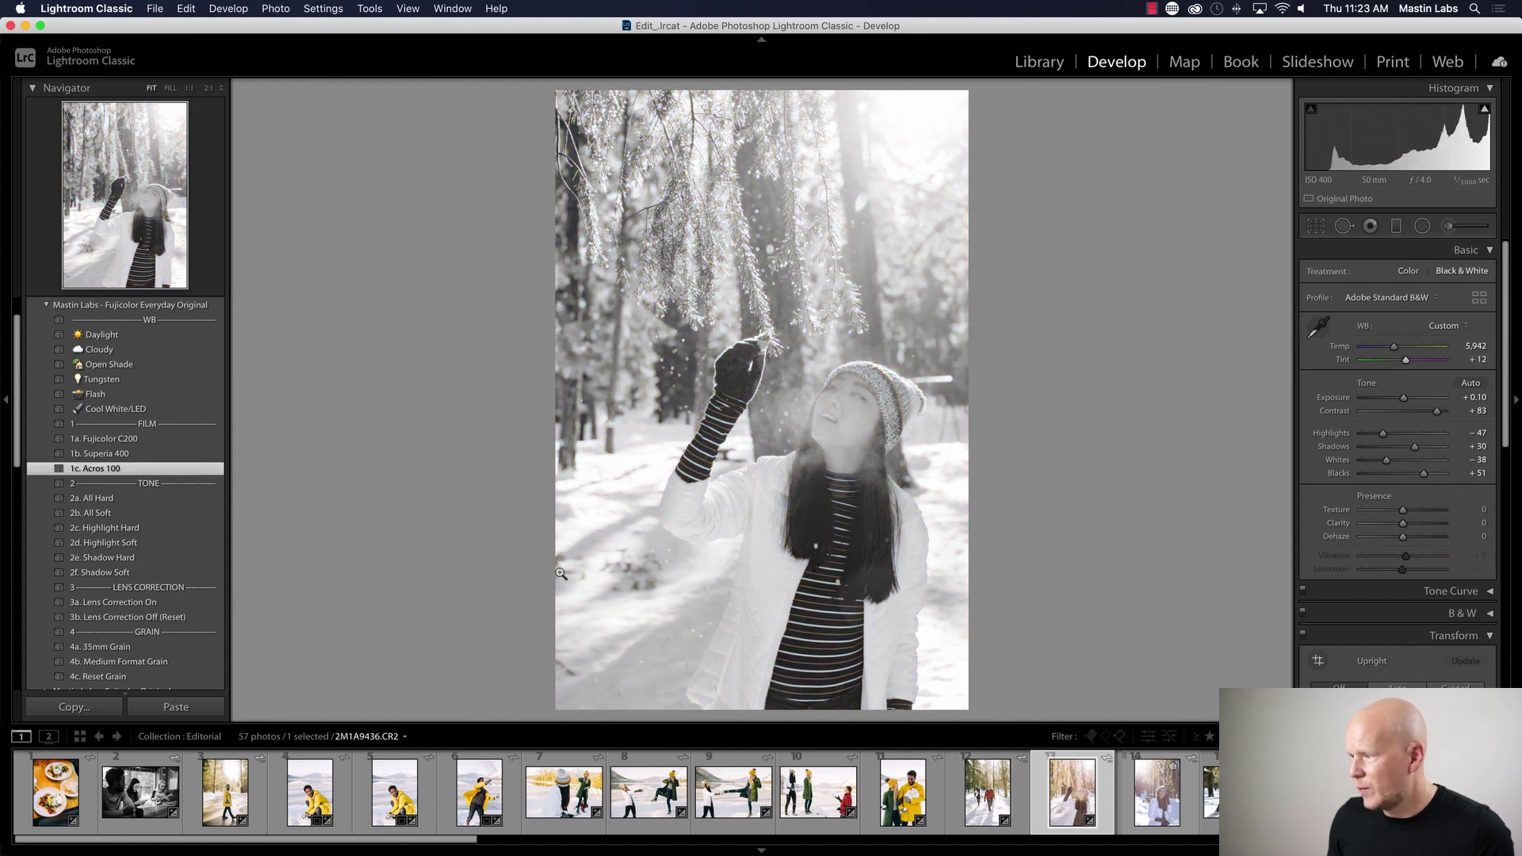
- Paste the branch photo's settings onto the next portrait of the woman in the beanie, apply 2a. All Hard, and set exposure to −0.70
click(1160, 803)
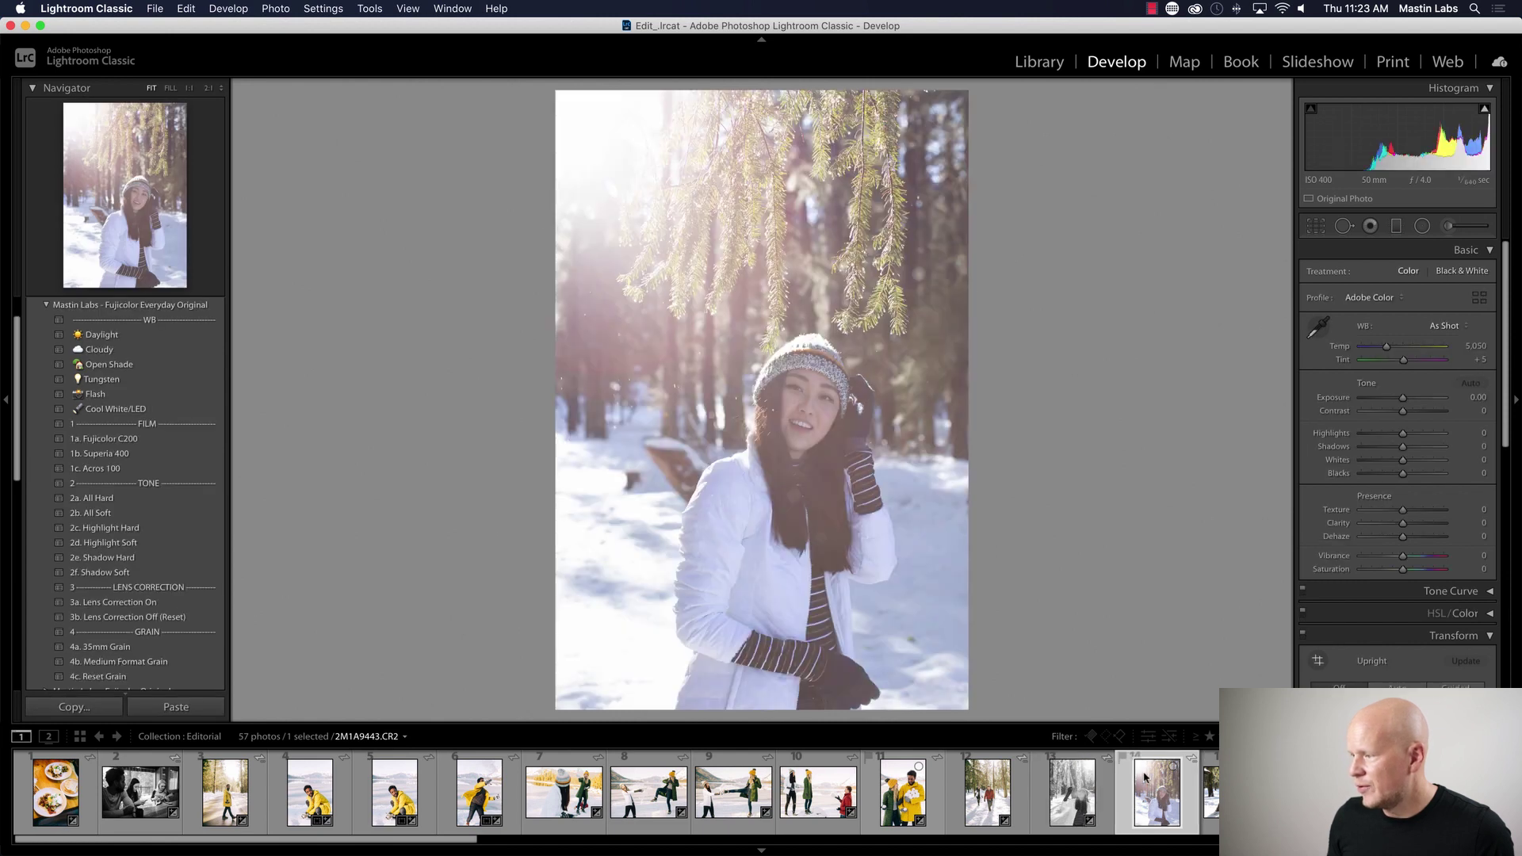
key(super+shift+v)
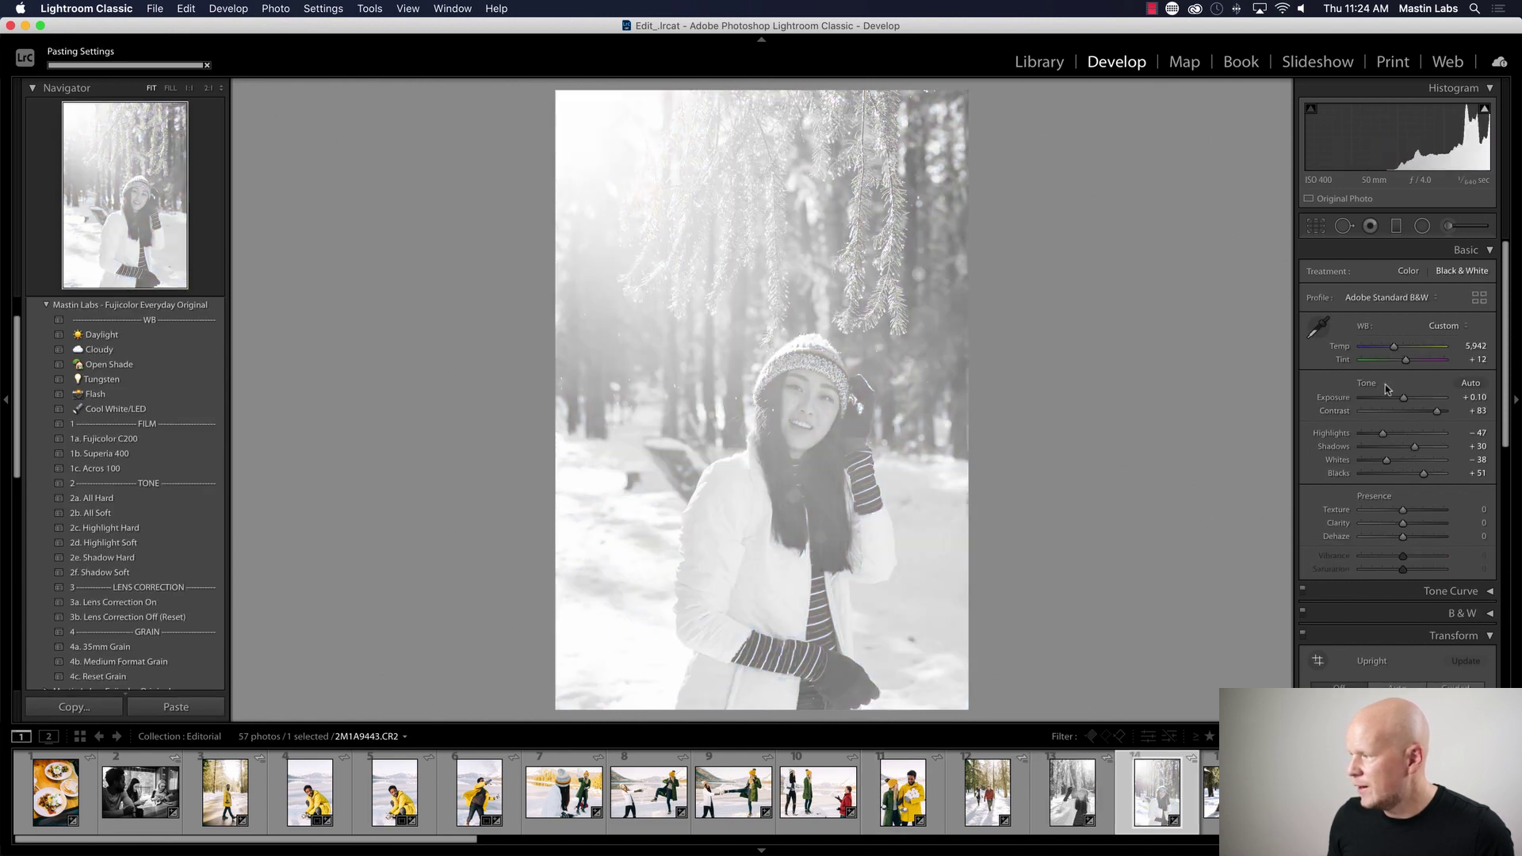
drag(1407, 399, 1402, 399)
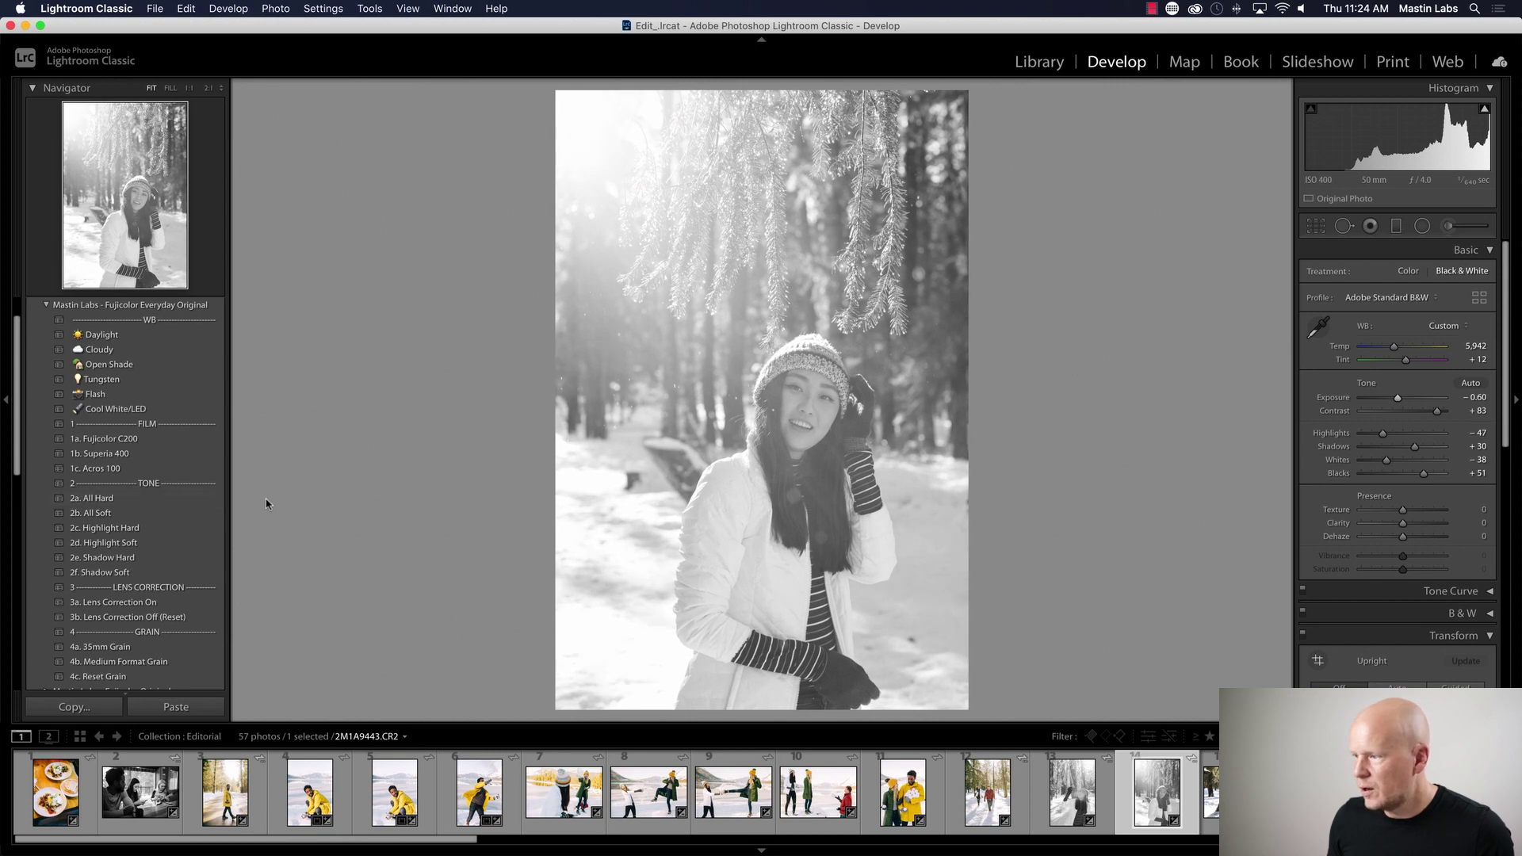
click(182, 498)
drag(1401, 398, 1400, 398)
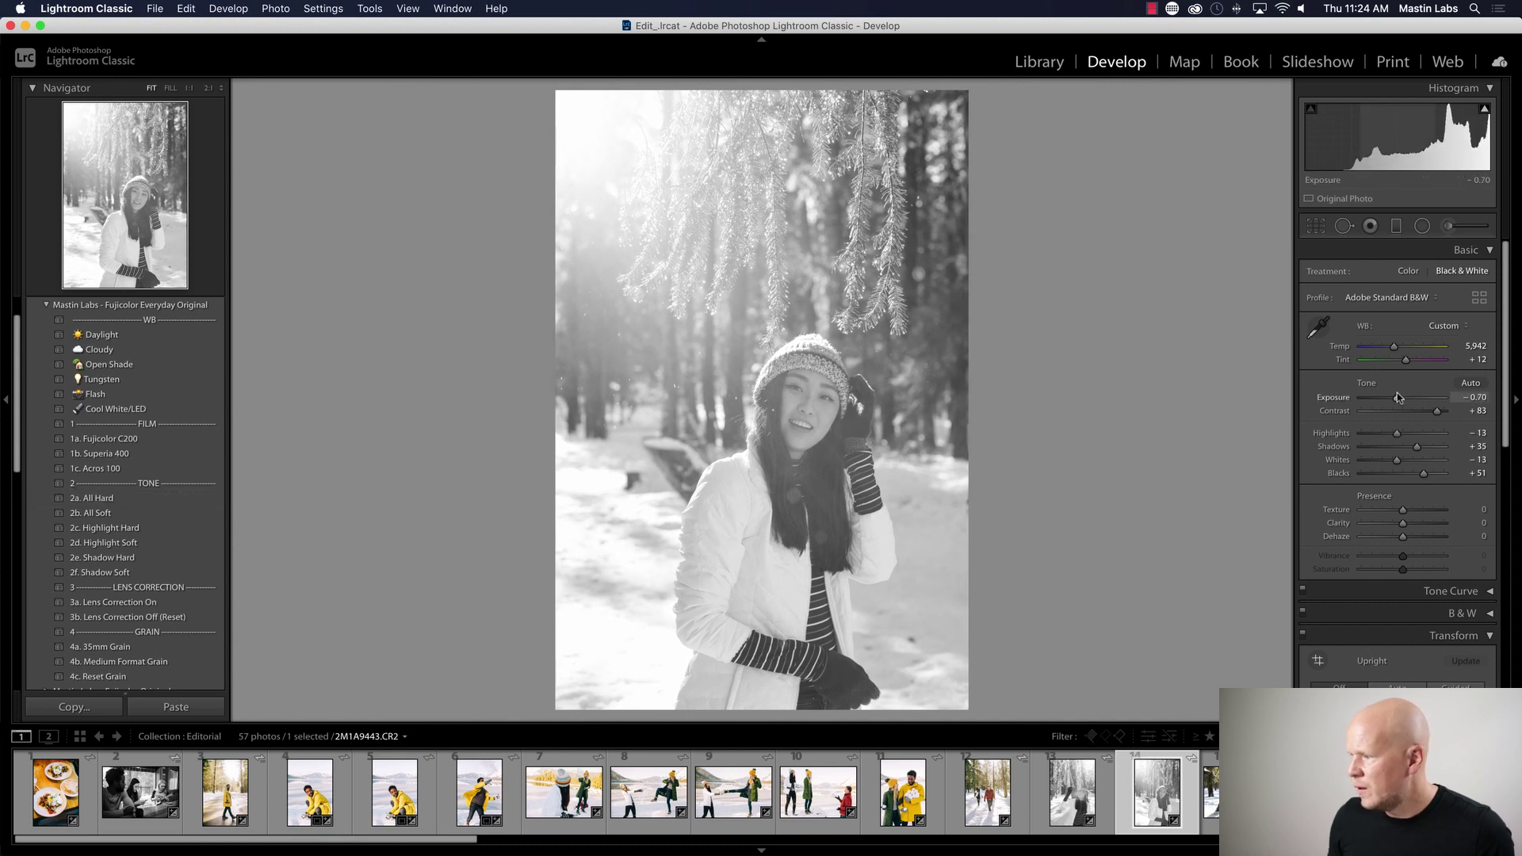
- Switch the beanie portrait to the 1a. Fujicolor C200 preset and crop it tighter around the woman, keeping the original aspect ratio
click(138, 440)
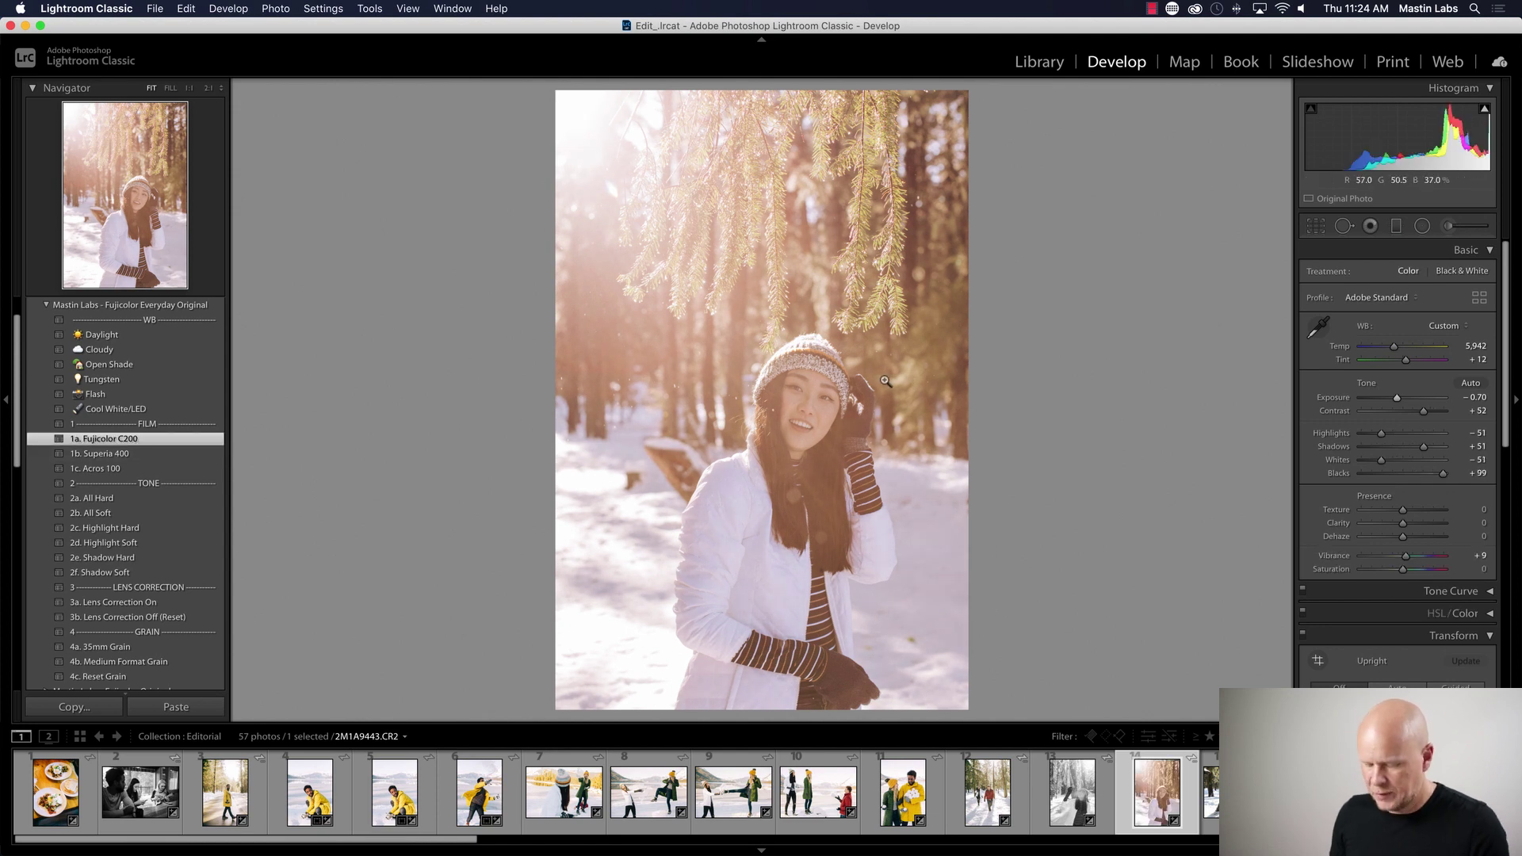
key(r)
drag(968, 91, 869, 210)
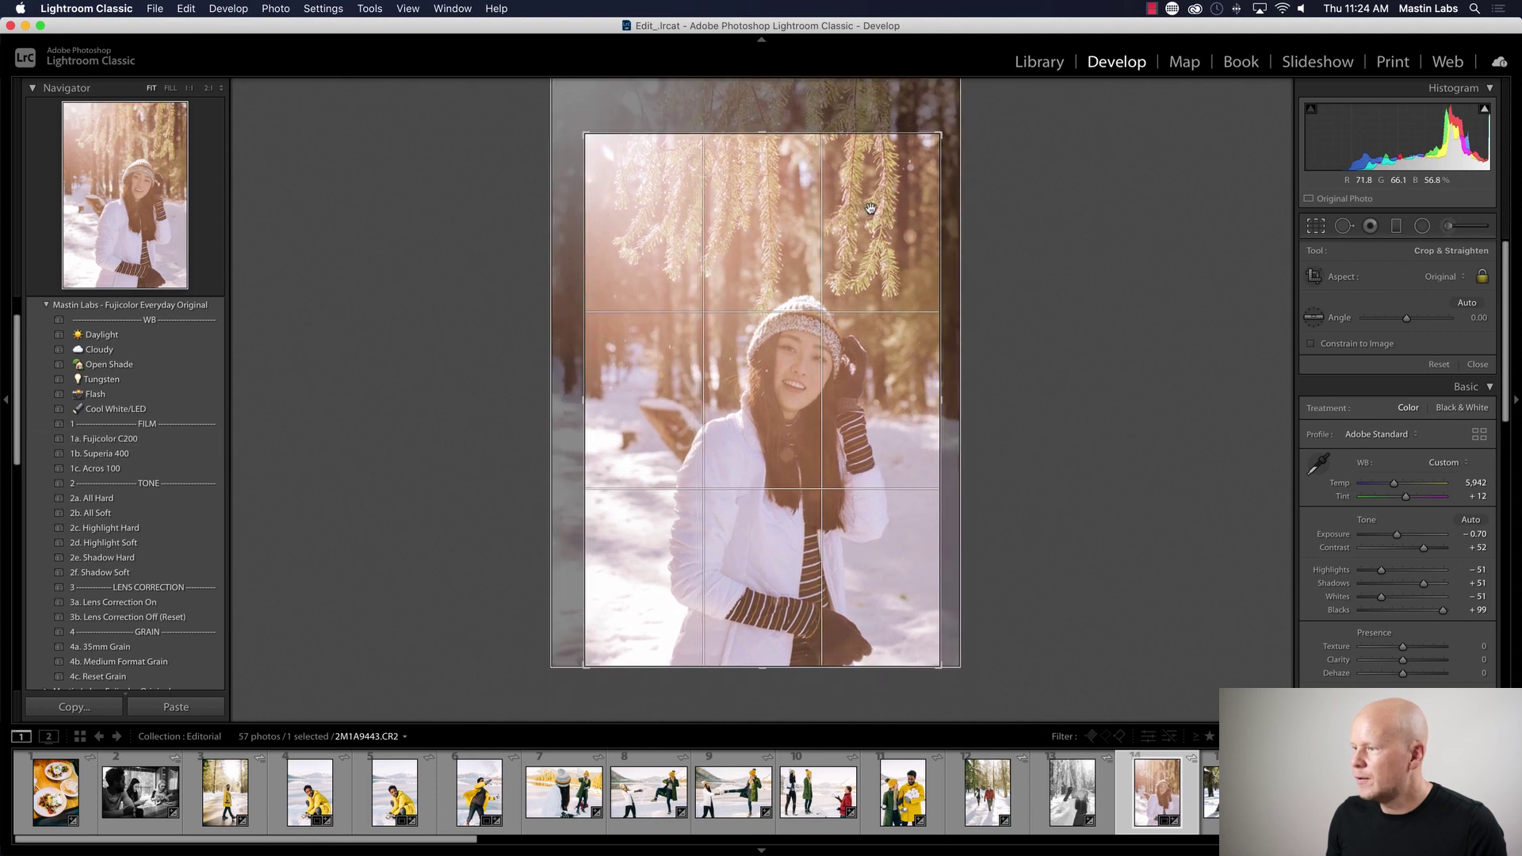
key(r)
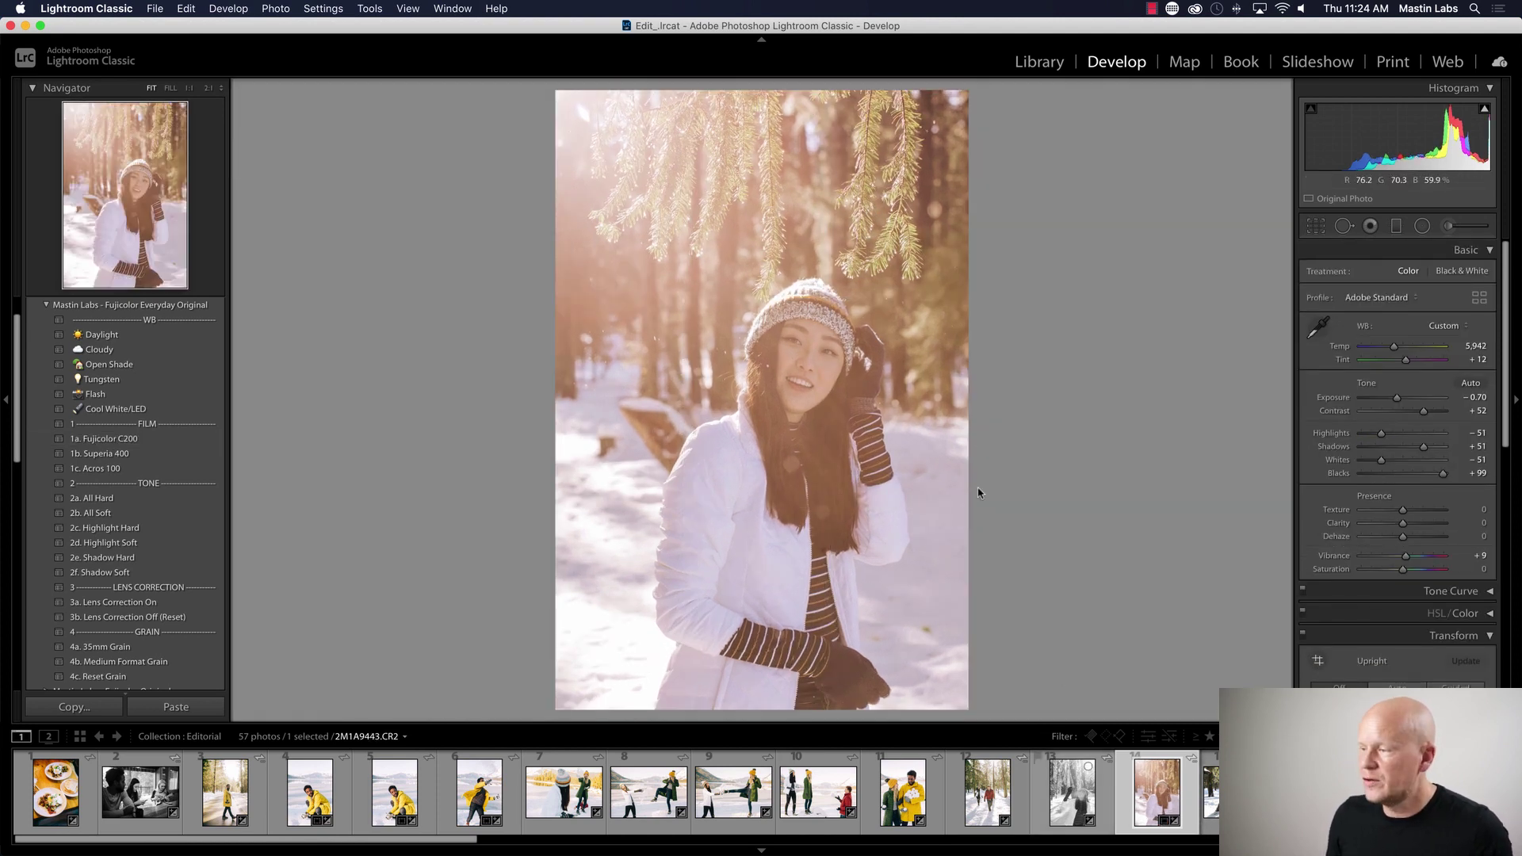
- Inspect the next photo of the couple between the tree trunks, apply 1a. Fujicolor C200, and set its exposure to −0.85
key(Right)
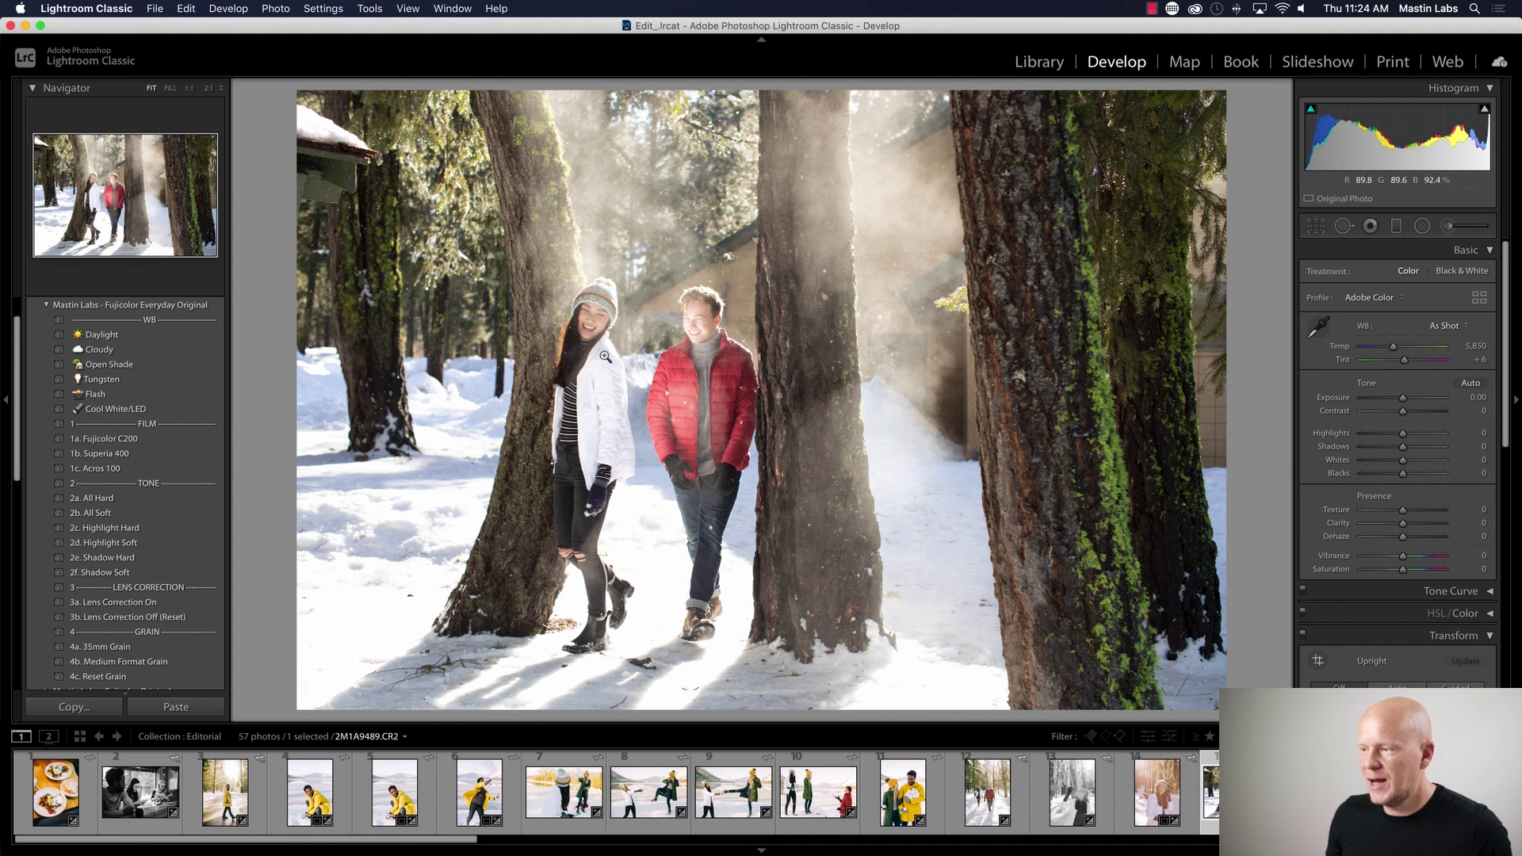
click(697, 321)
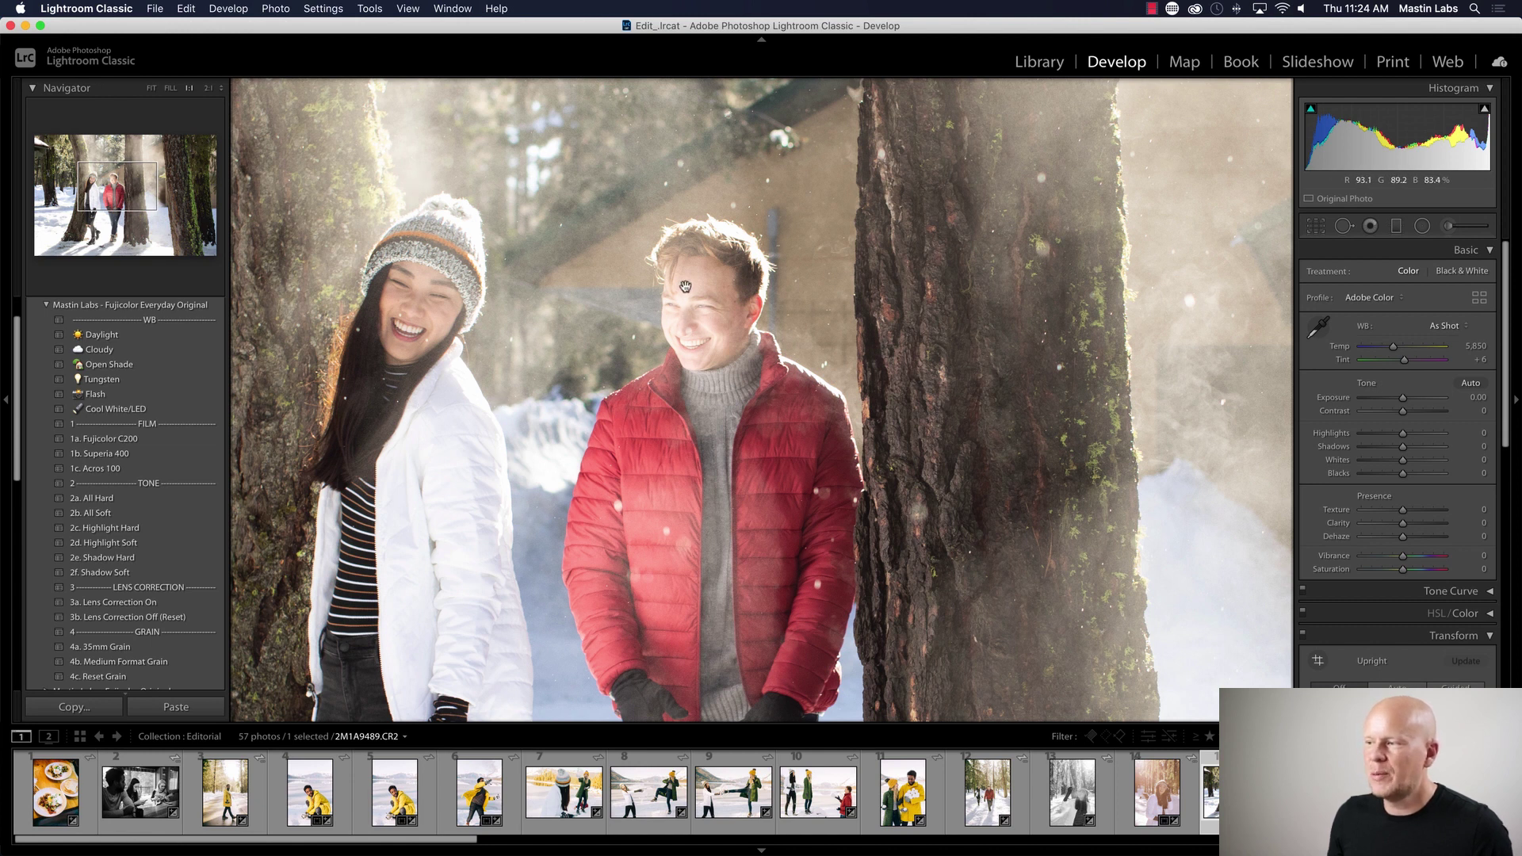
click(659, 432)
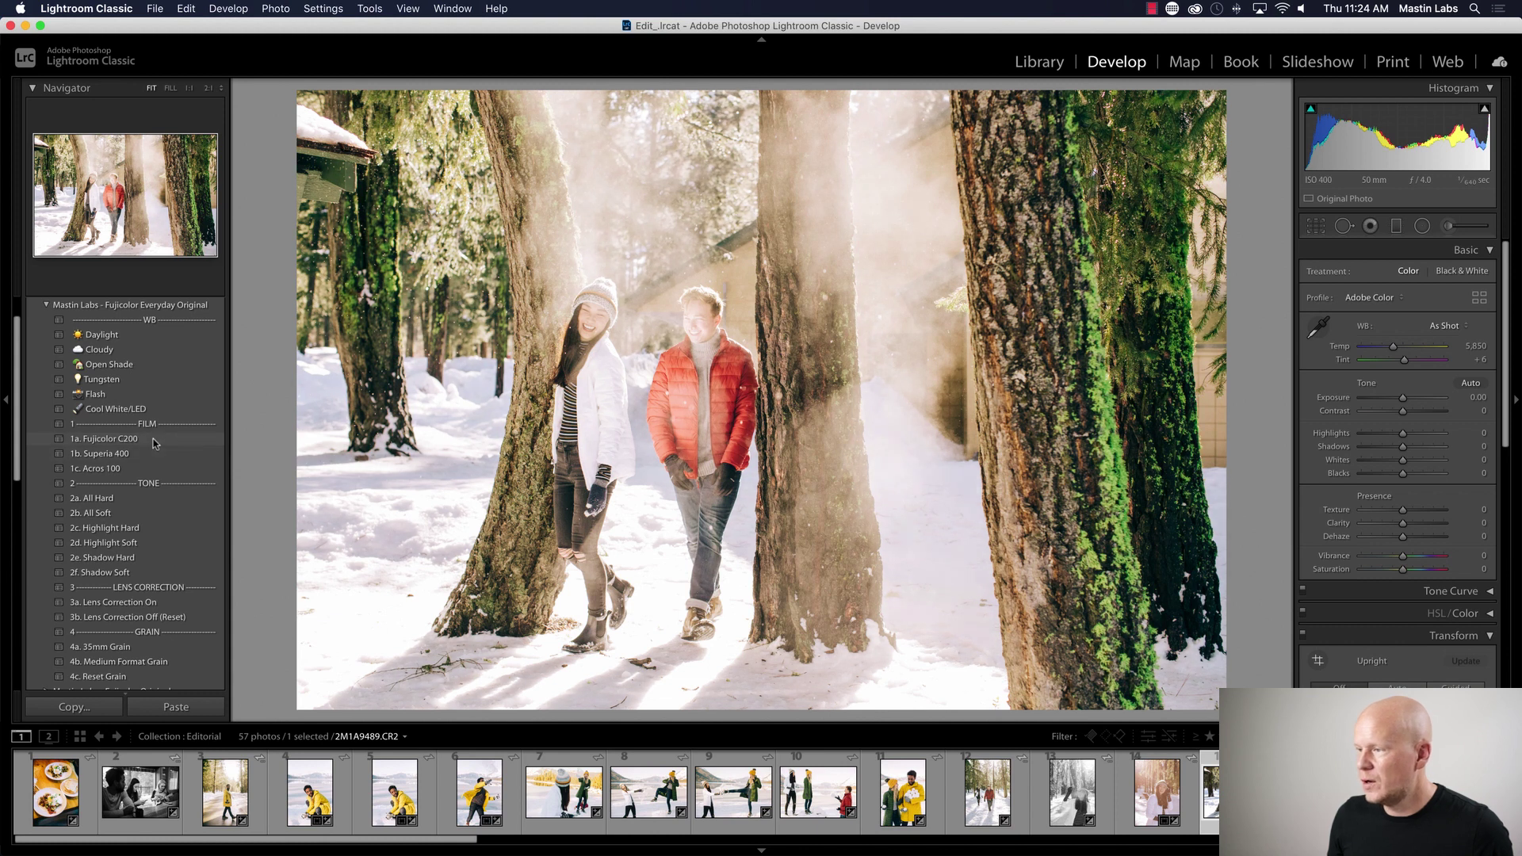
click(159, 444)
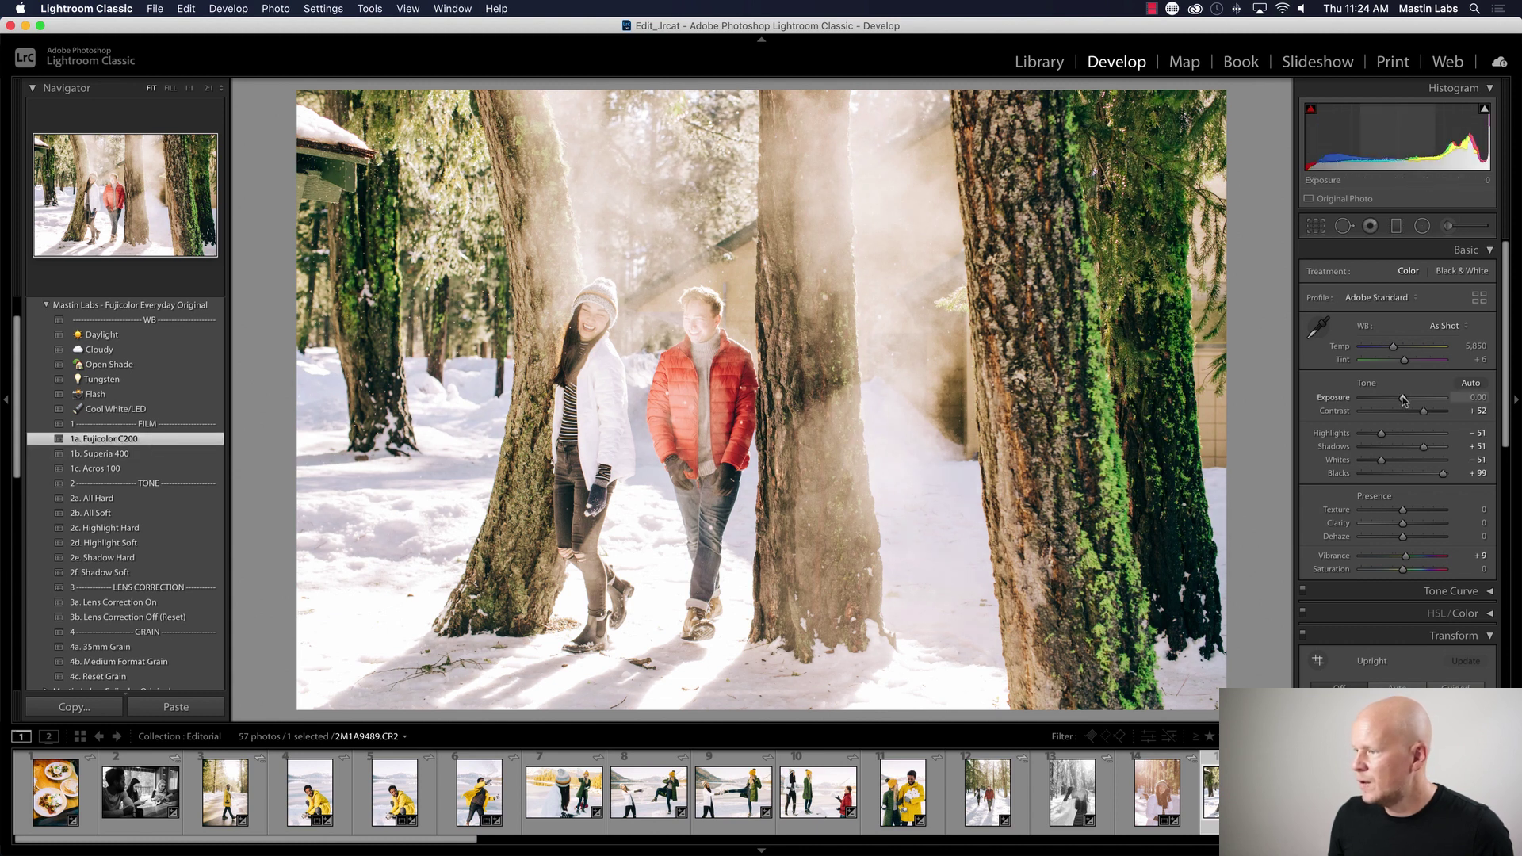
drag(1403, 401, 1397, 402)
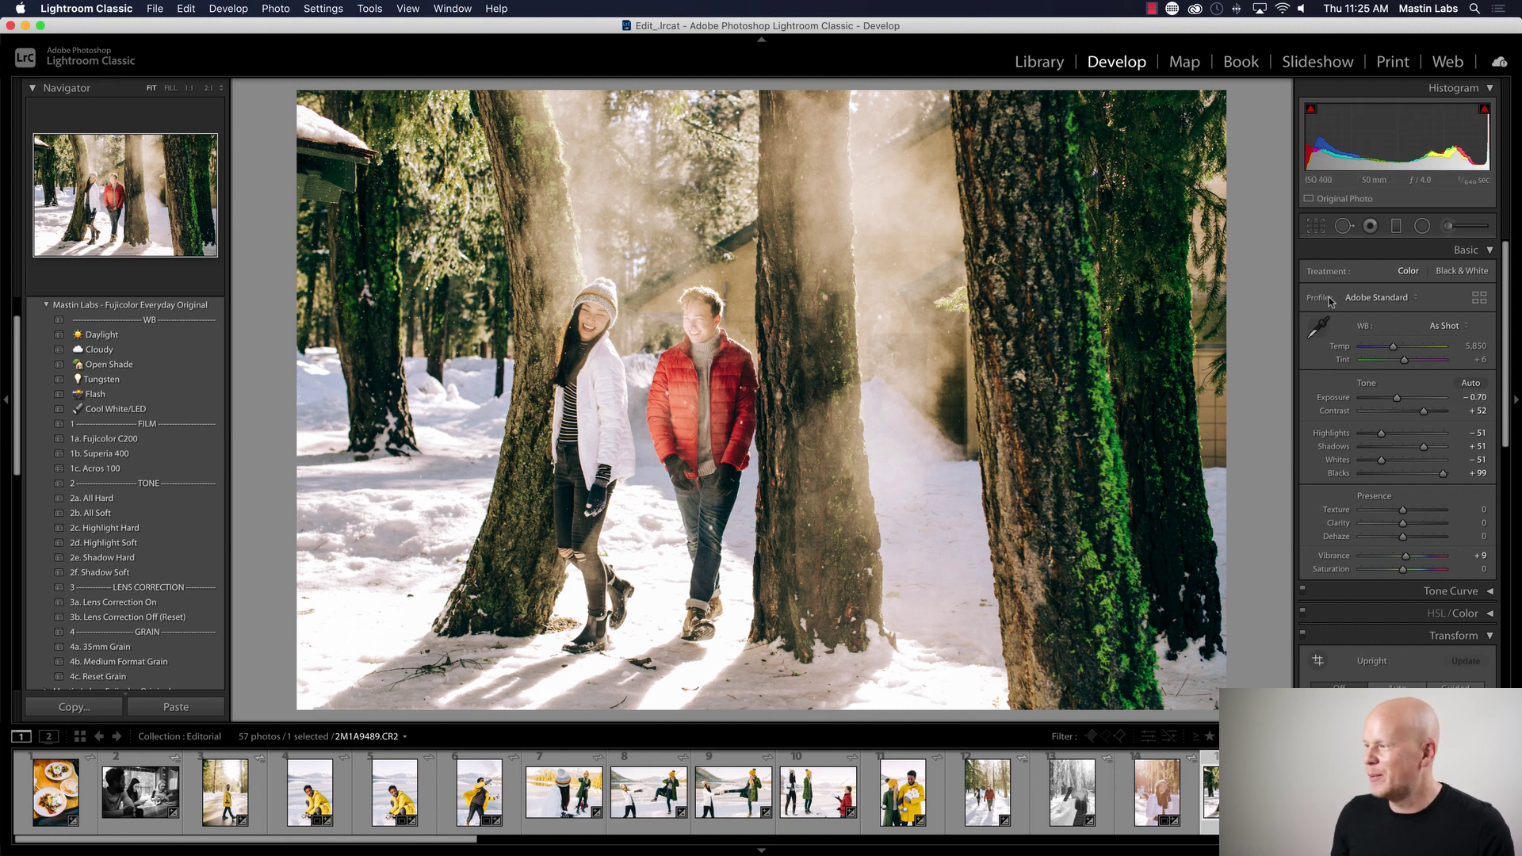
drag(1398, 399, 1396, 400)
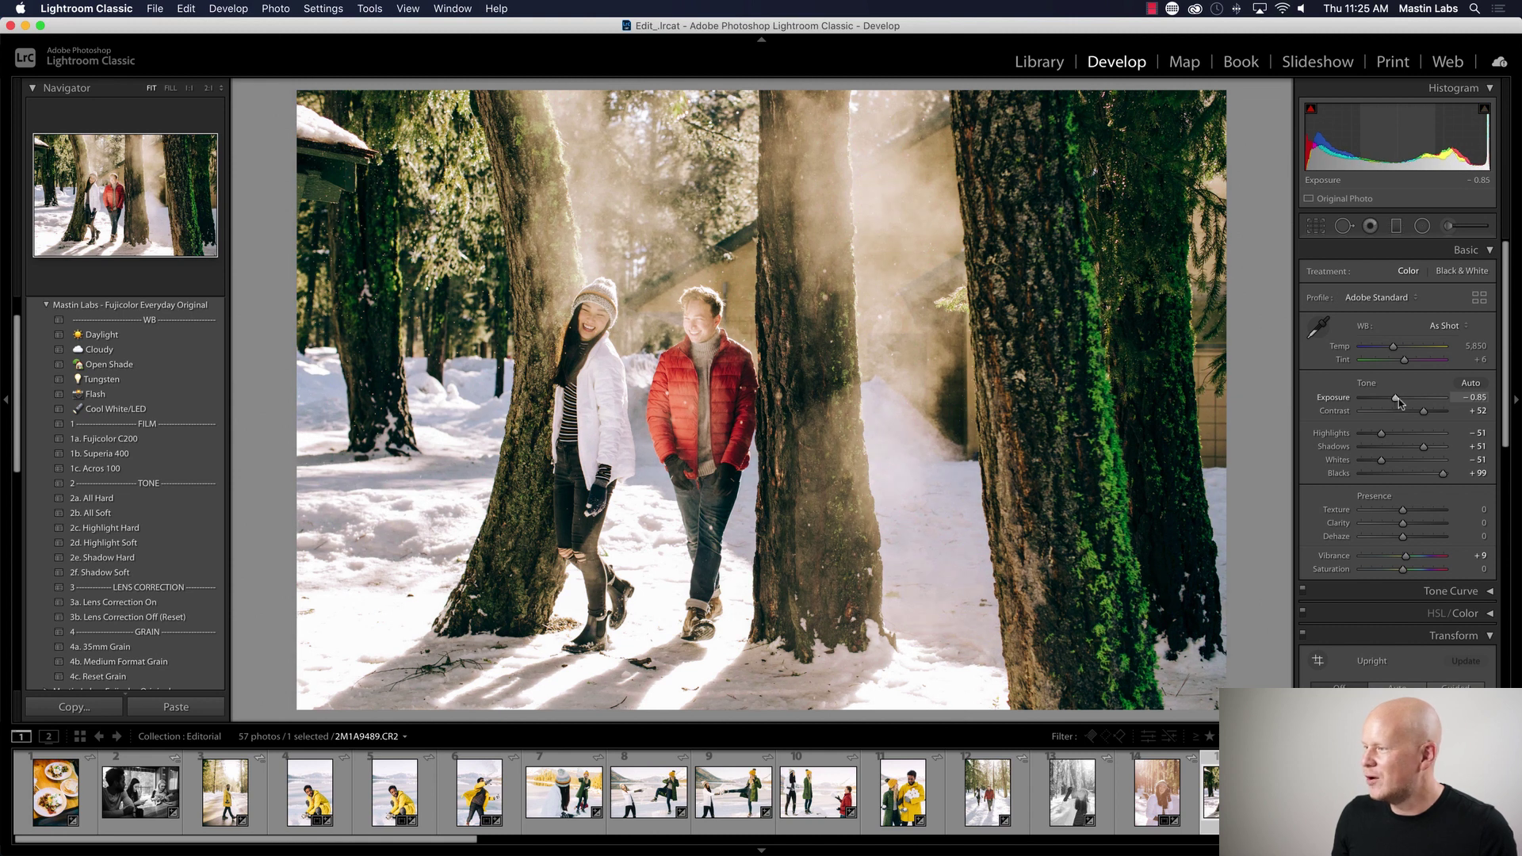
- Straighten the photo of the couple between the tree trunks slightly, and set its temperature to 6,160 and tint to +10
key(r)
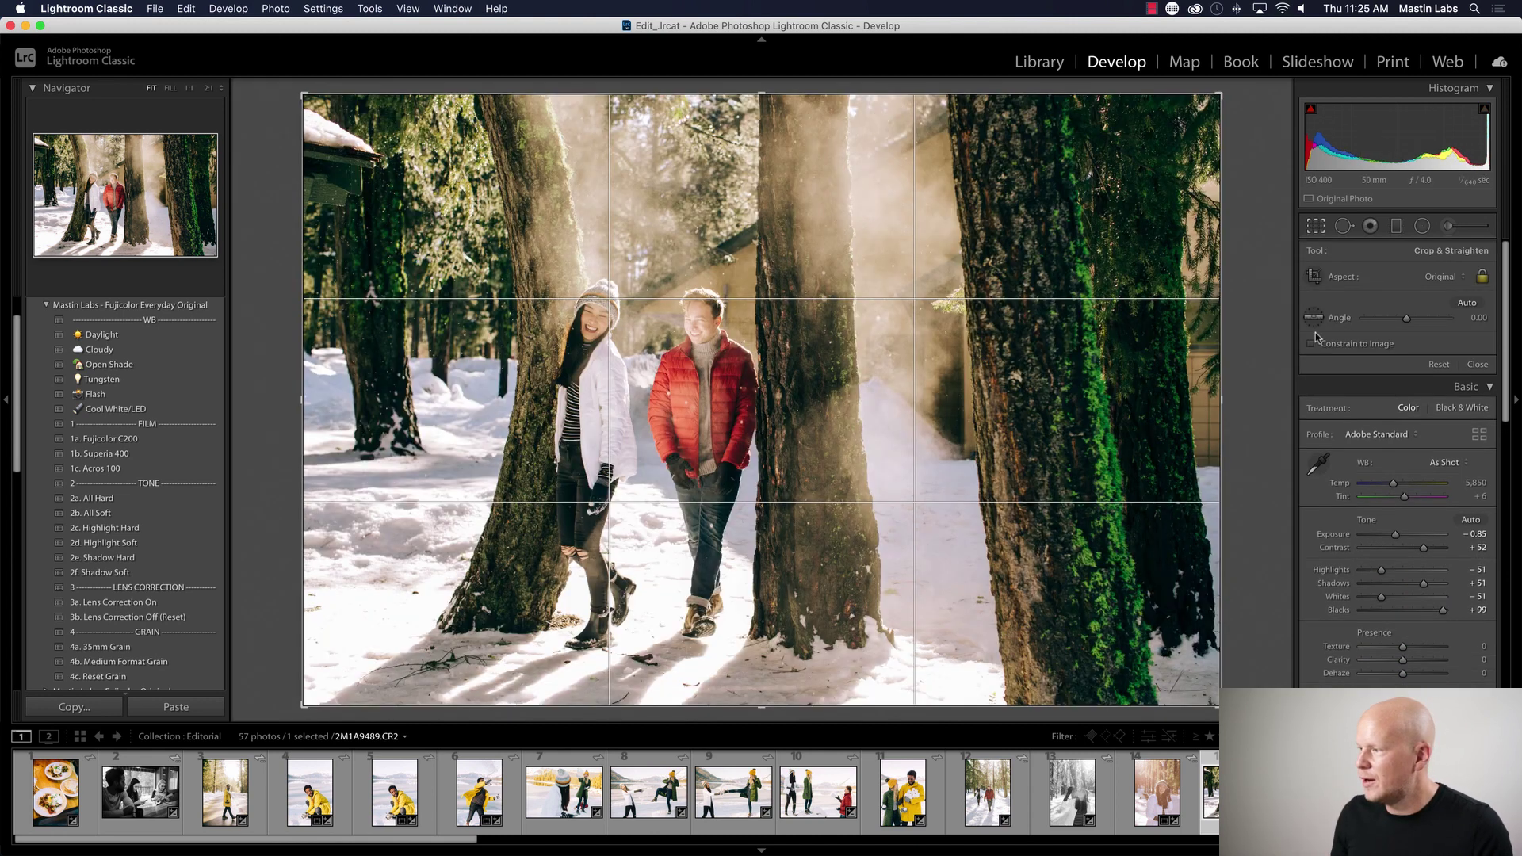
key(r)
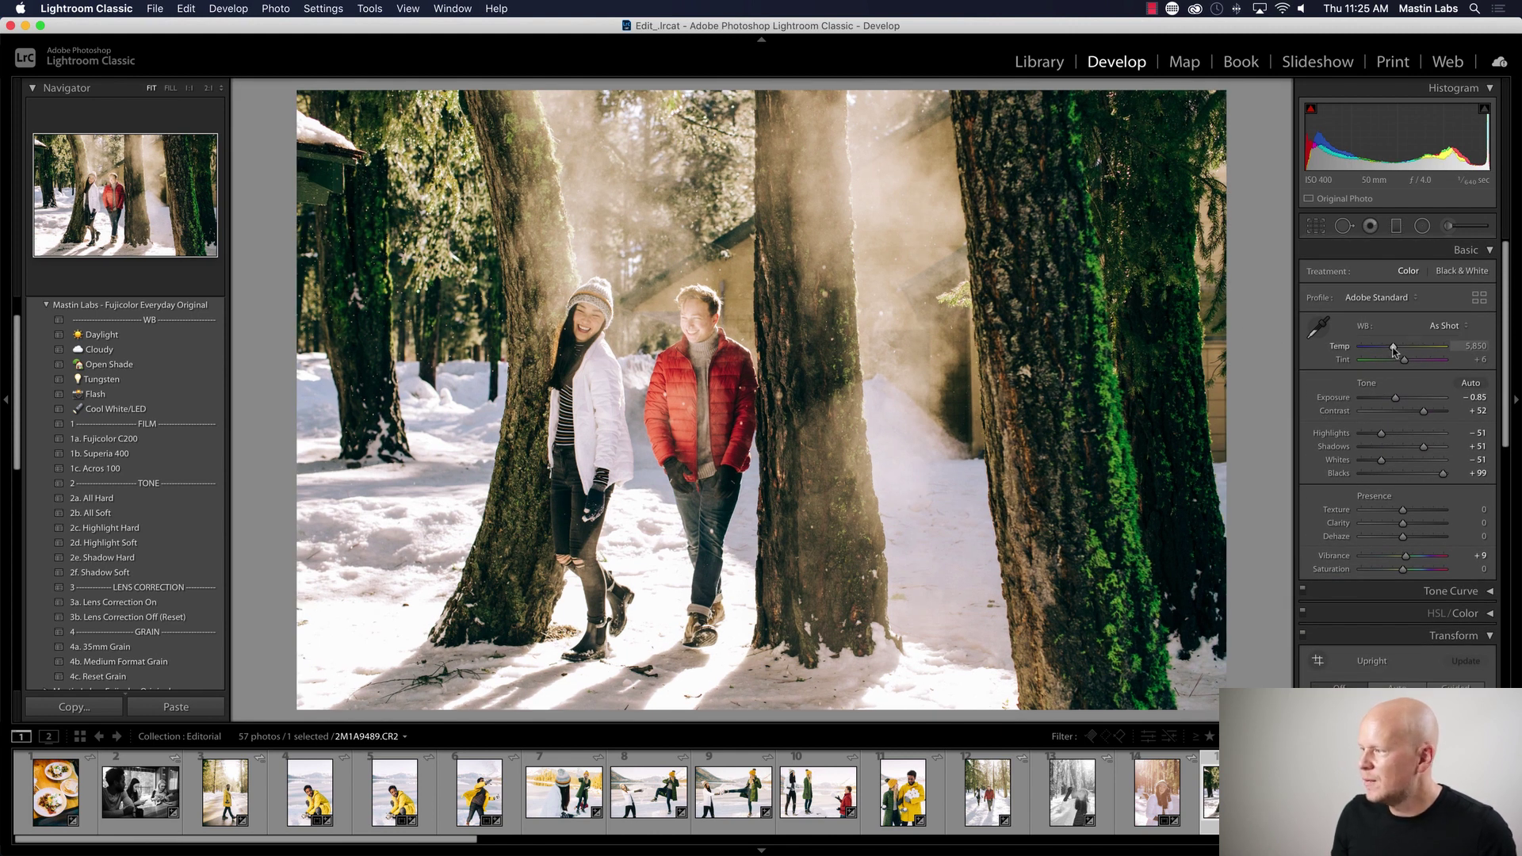
drag(1394, 350, 1397, 350)
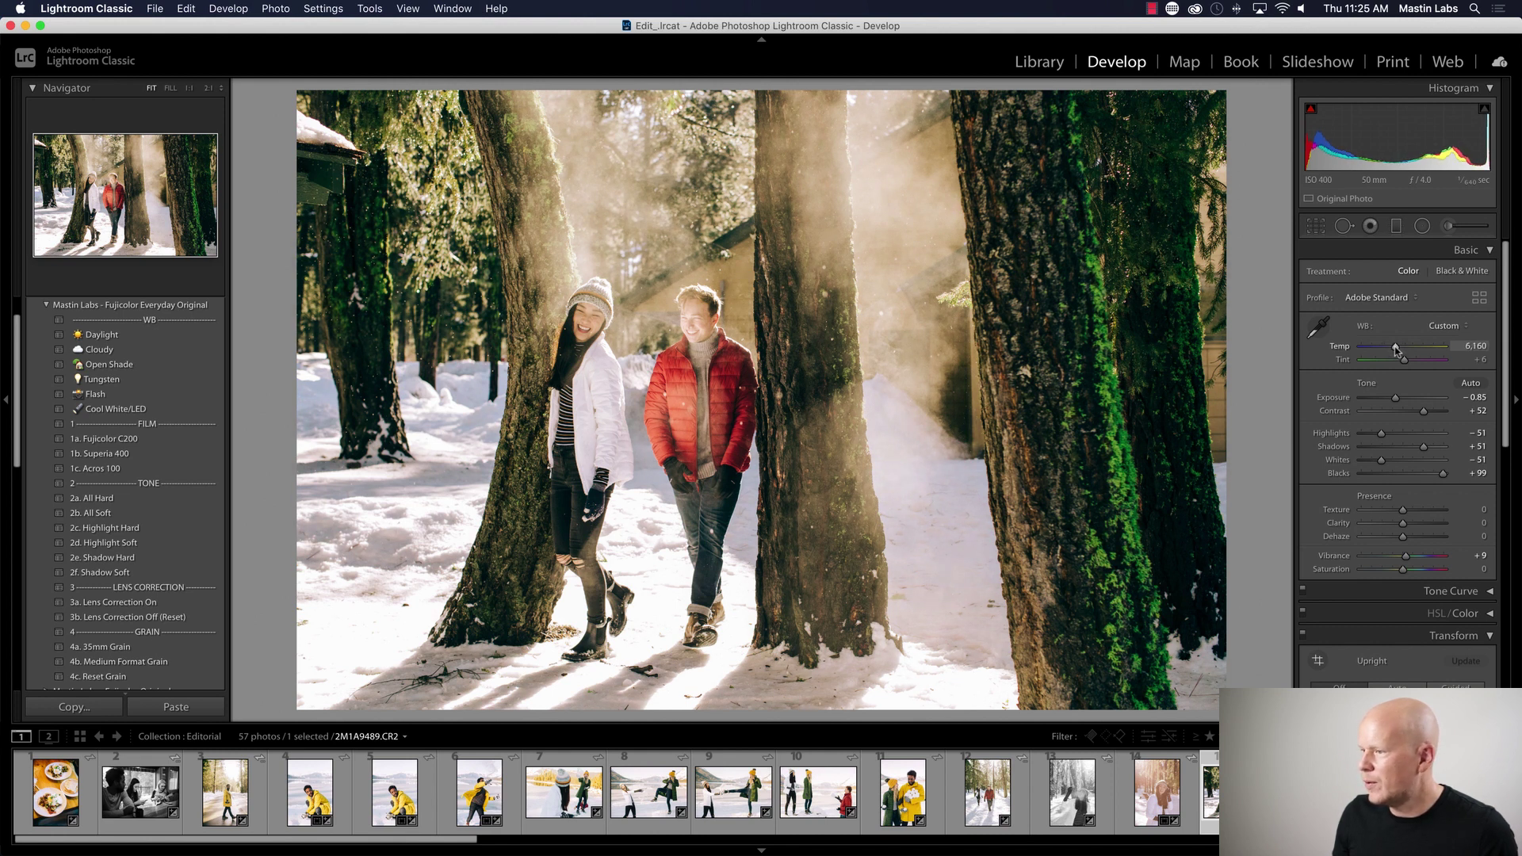
click(575, 334)
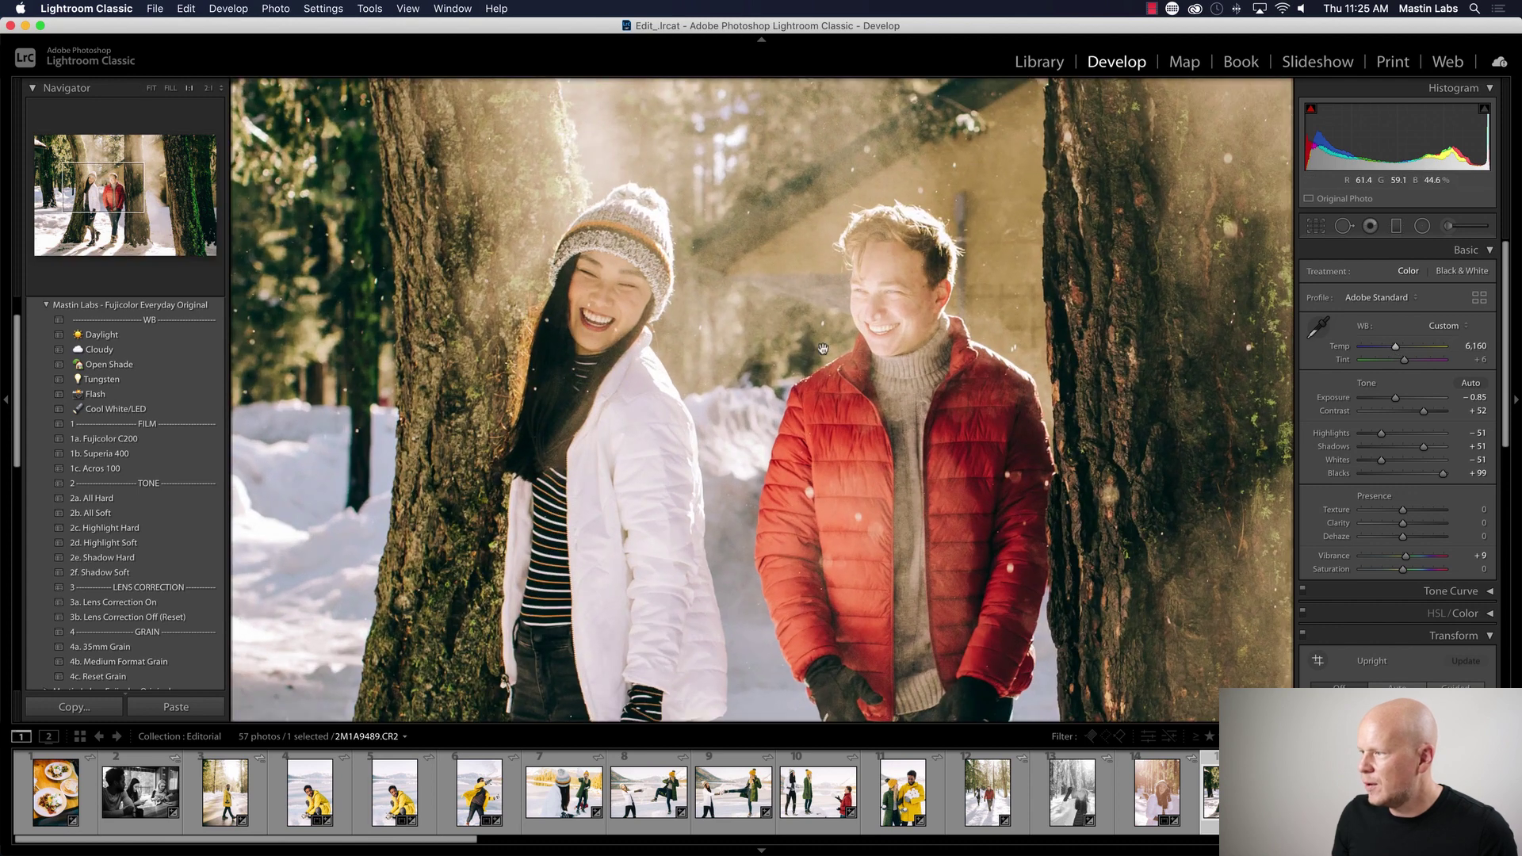
click(835, 340)
drag(1403, 364, 1405, 364)
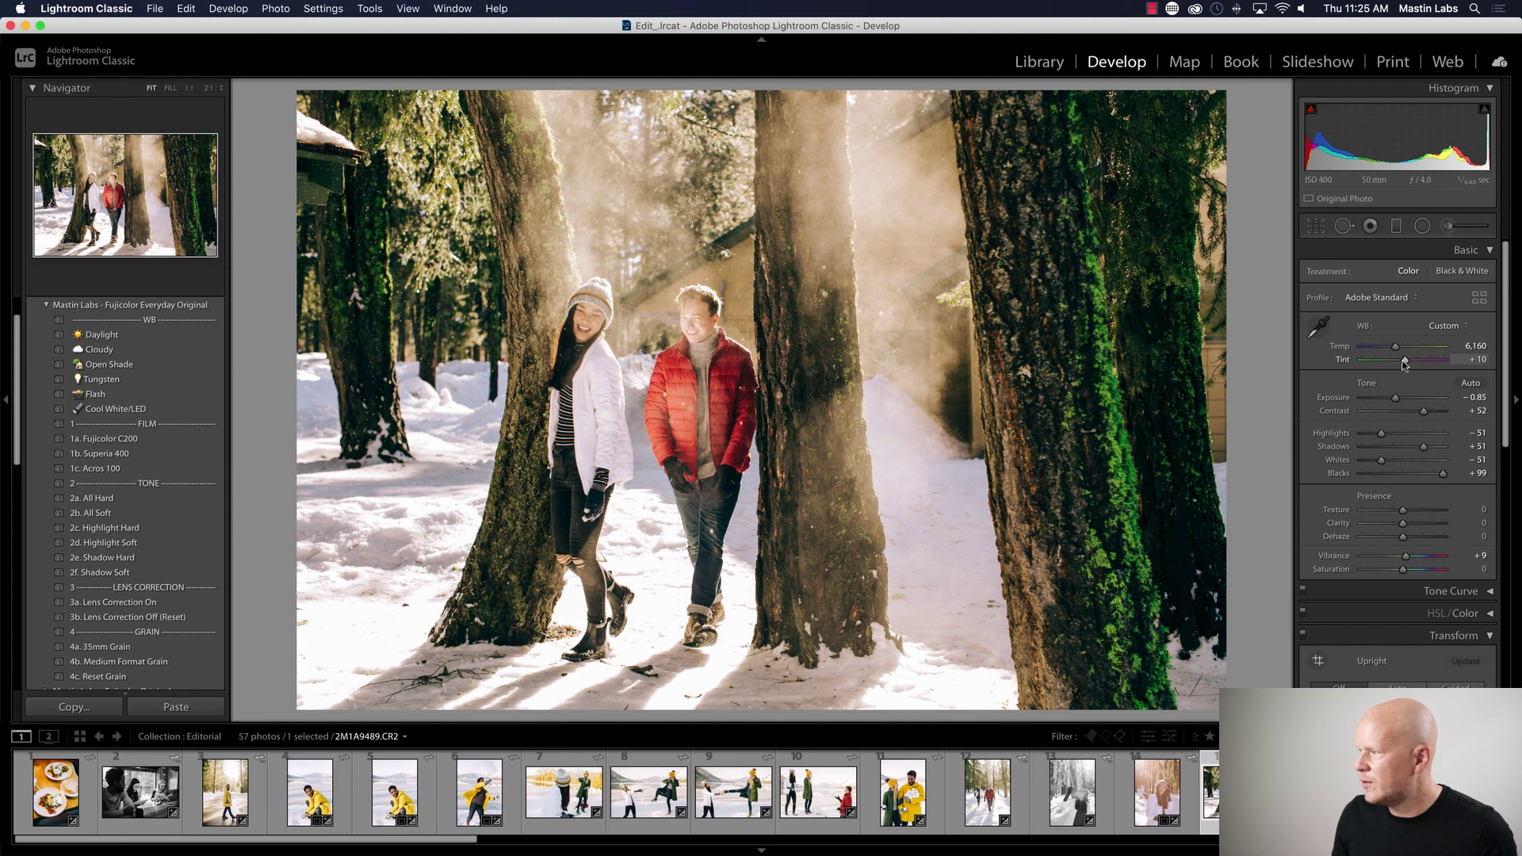
click(688, 323)
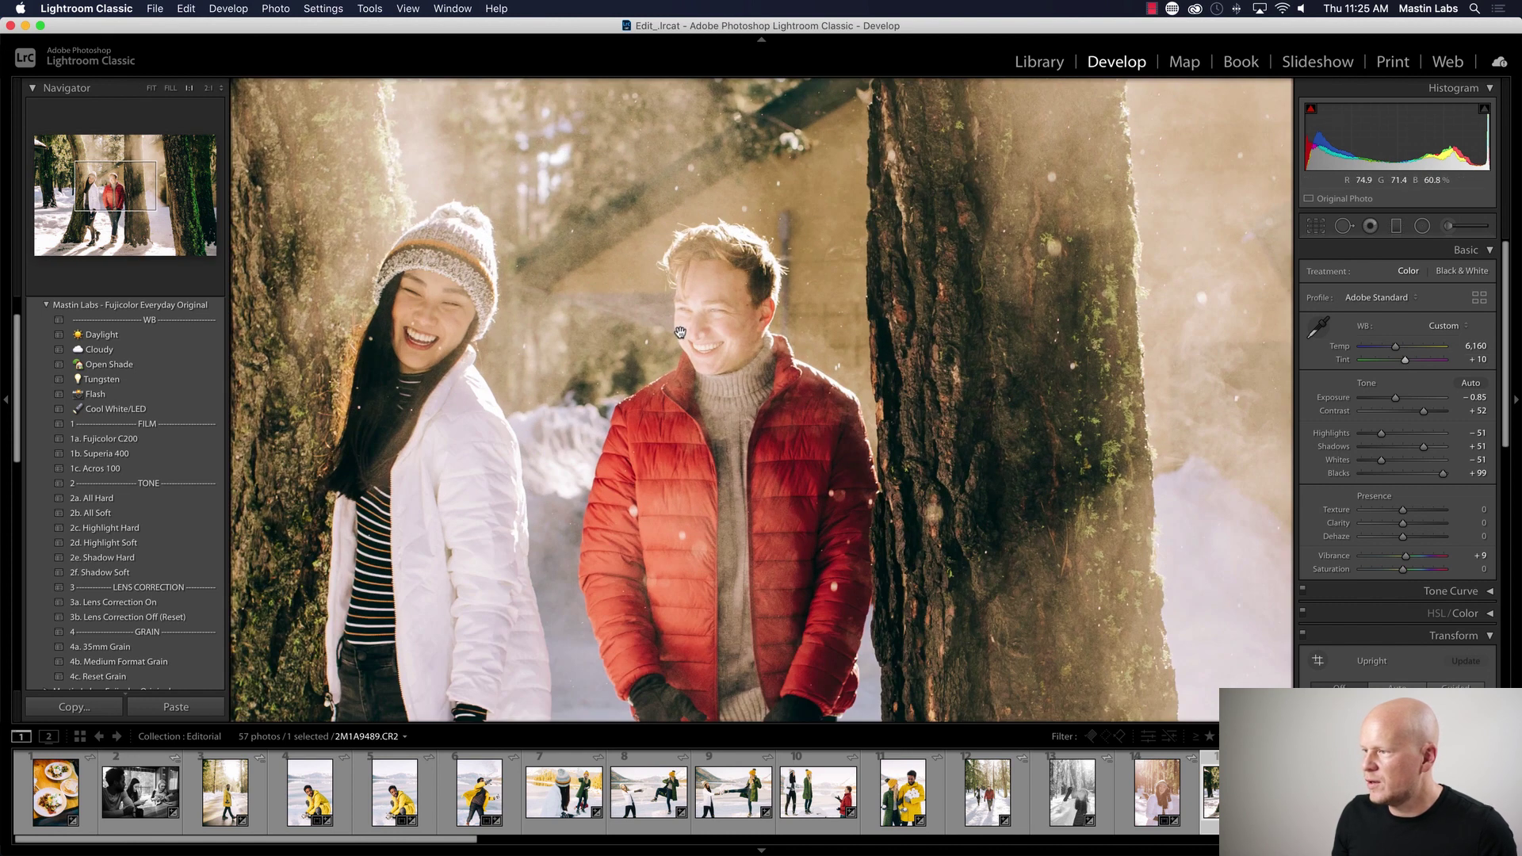
click(689, 309)
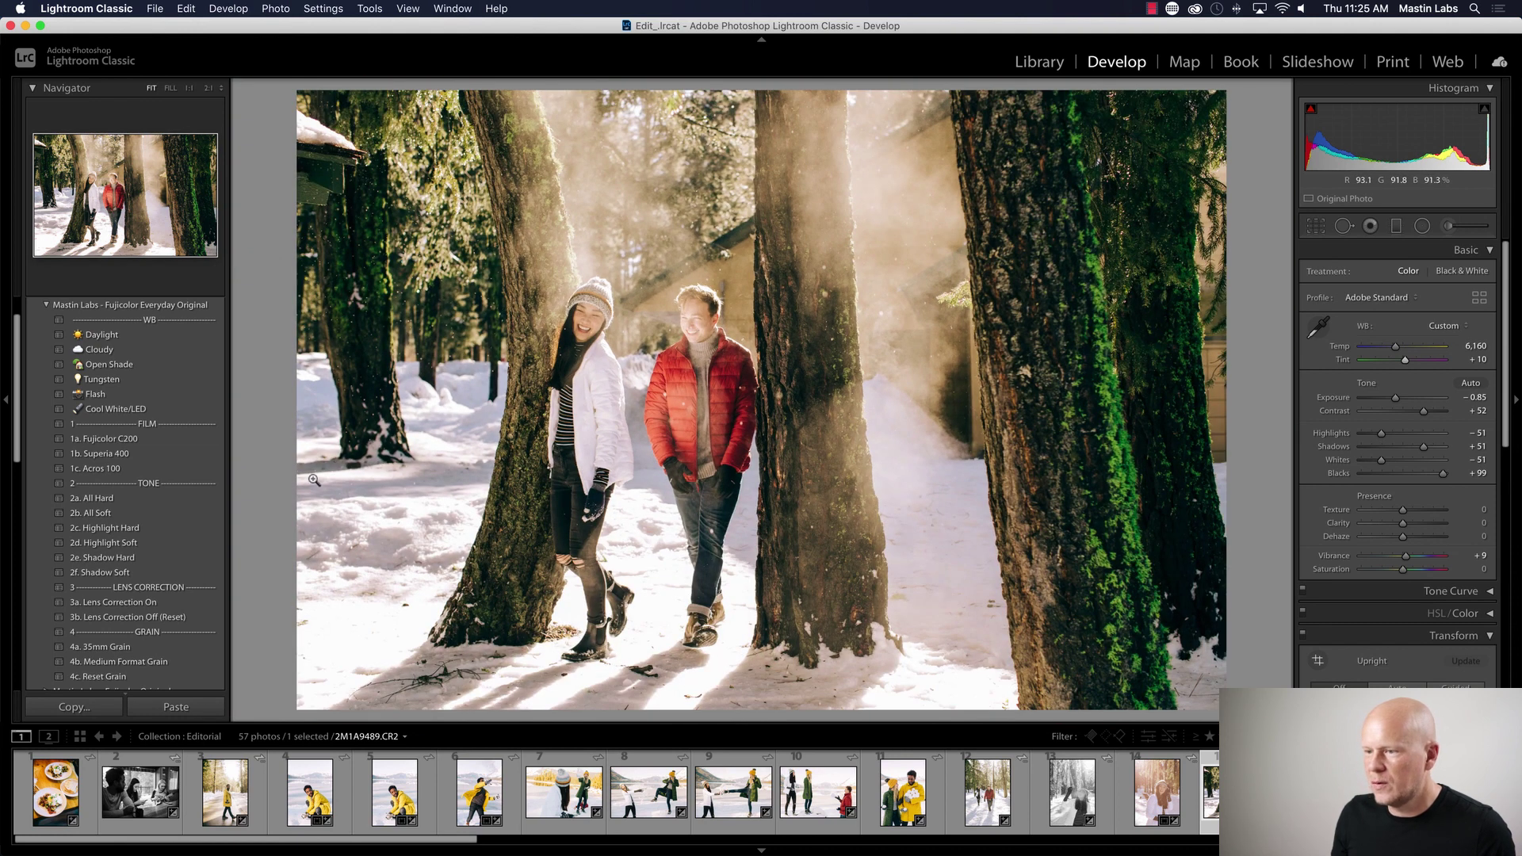
- Apply 2d. Highlight Soft to the couple's photo, compare it with the original, and move on to the bridge photo
click(211, 545)
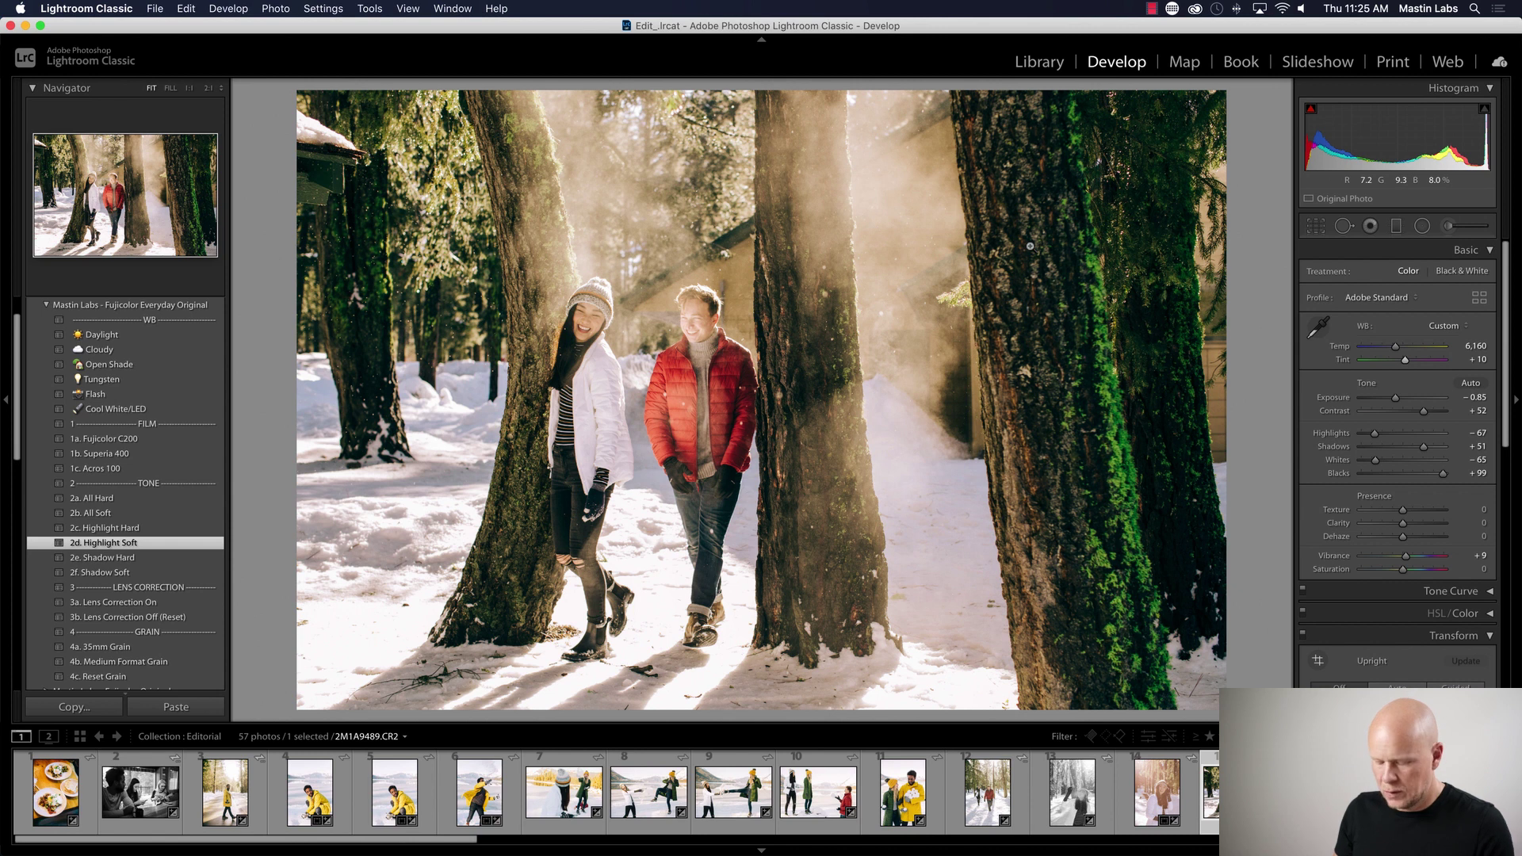
key(y)
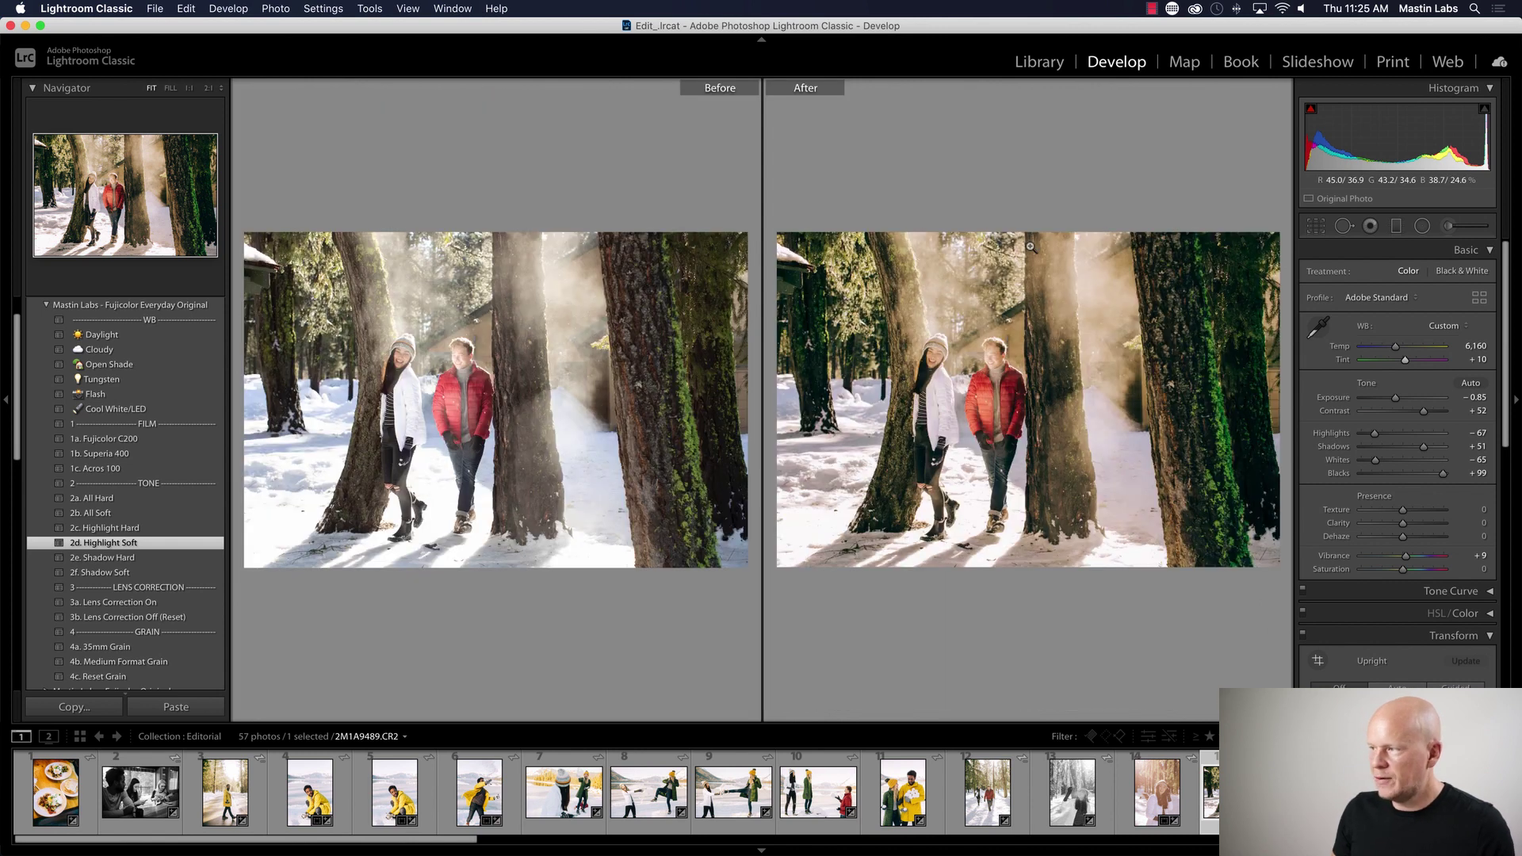
key(y)
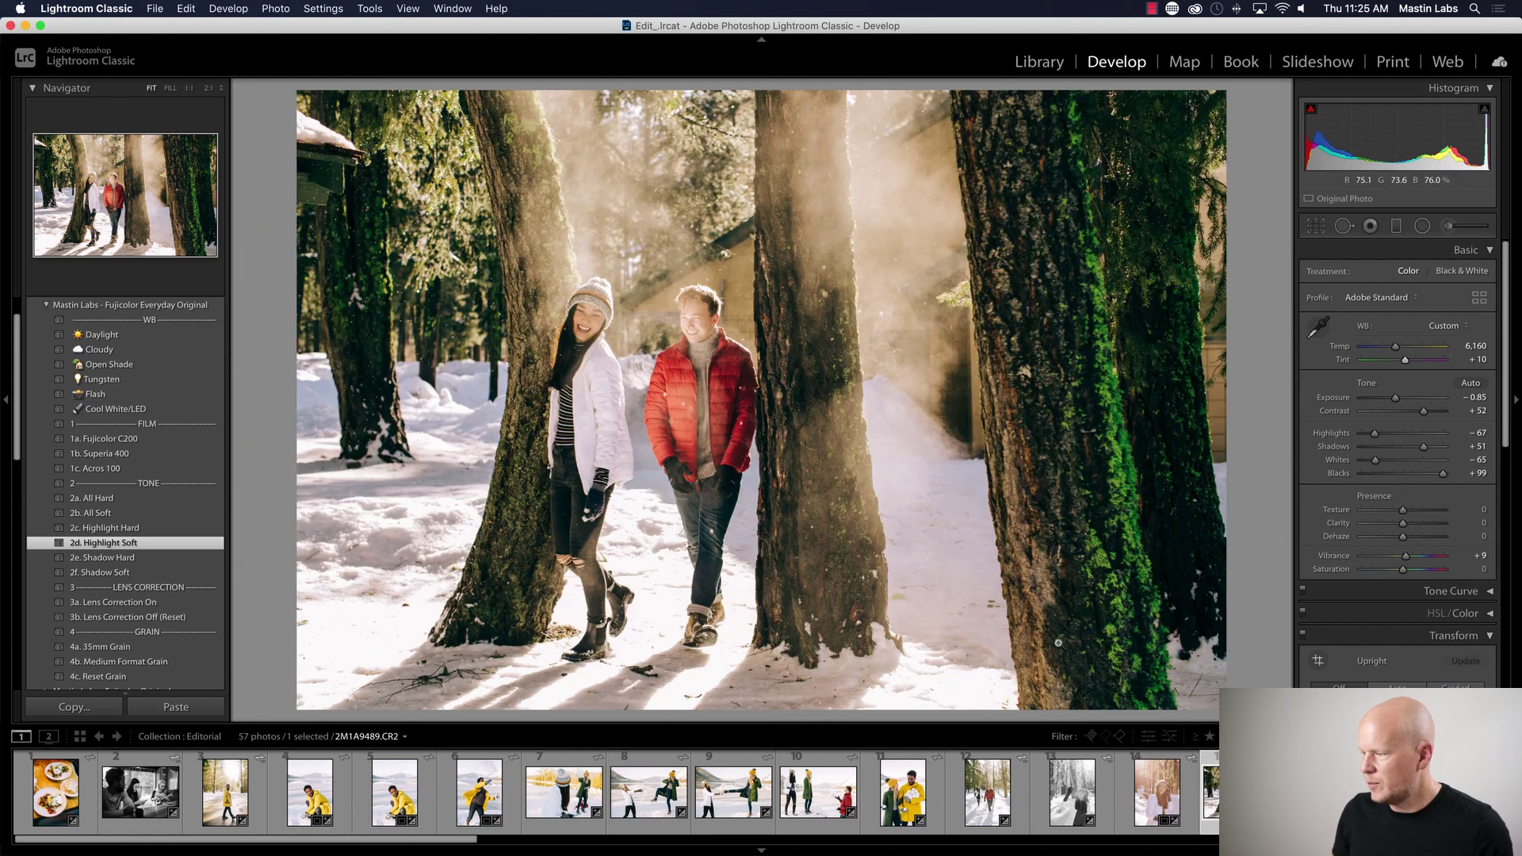
key(Right)
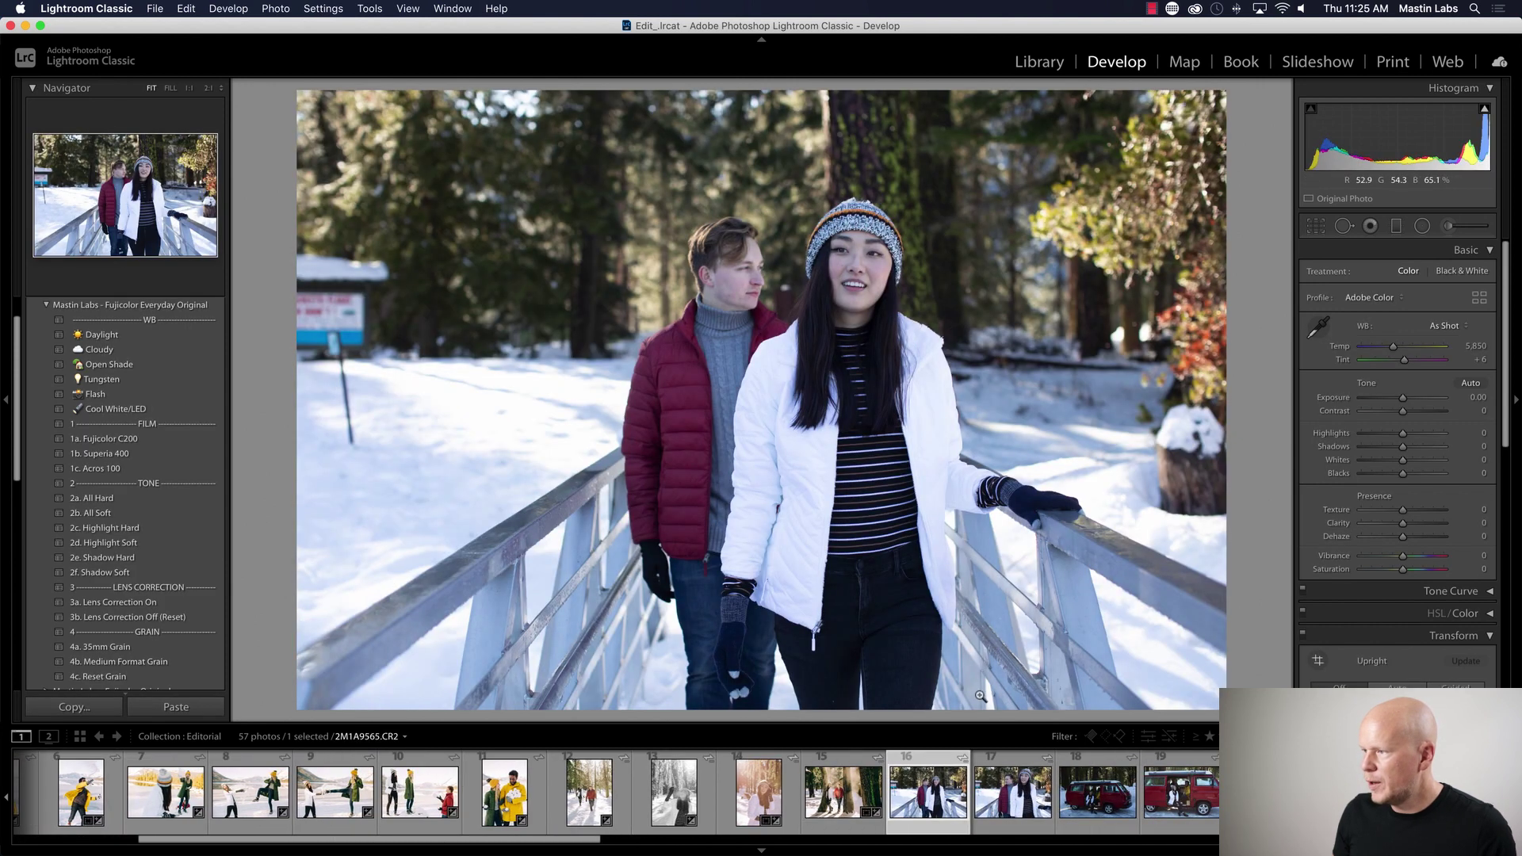
click(843, 791)
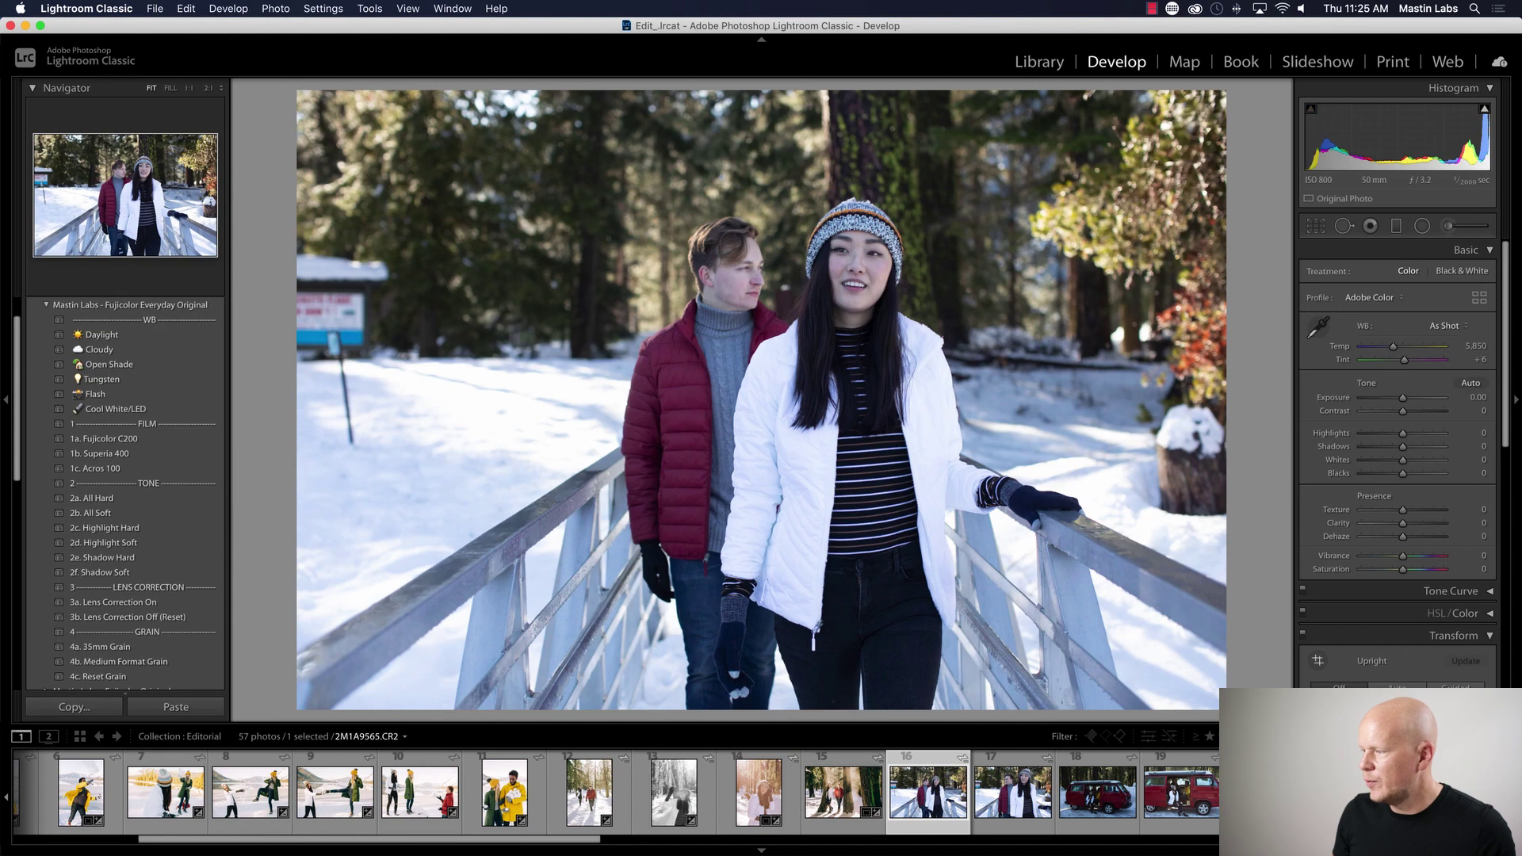
key(super+shift+v)
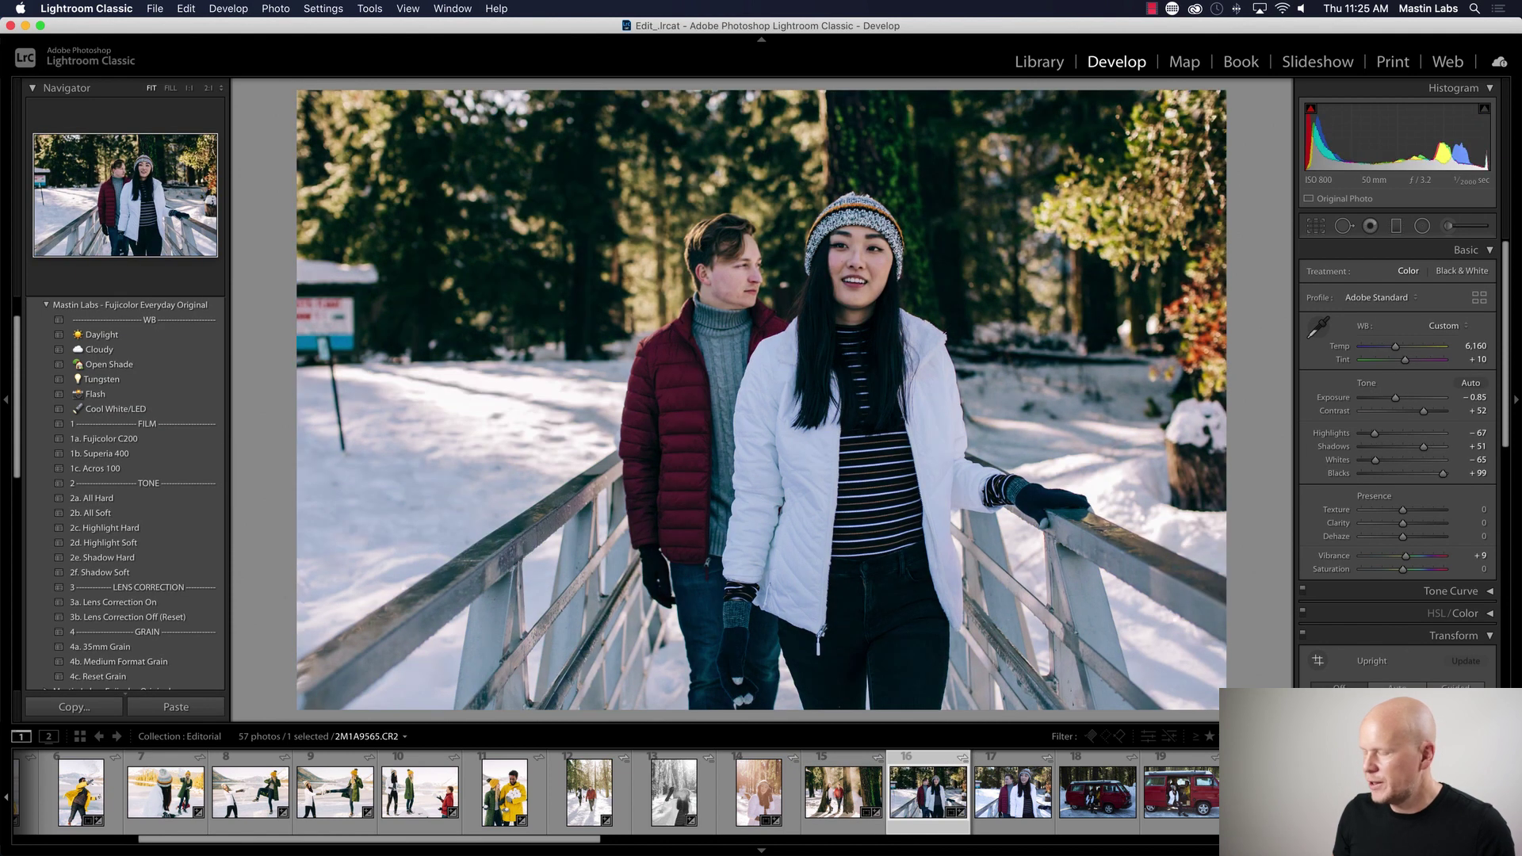
key(super+z)
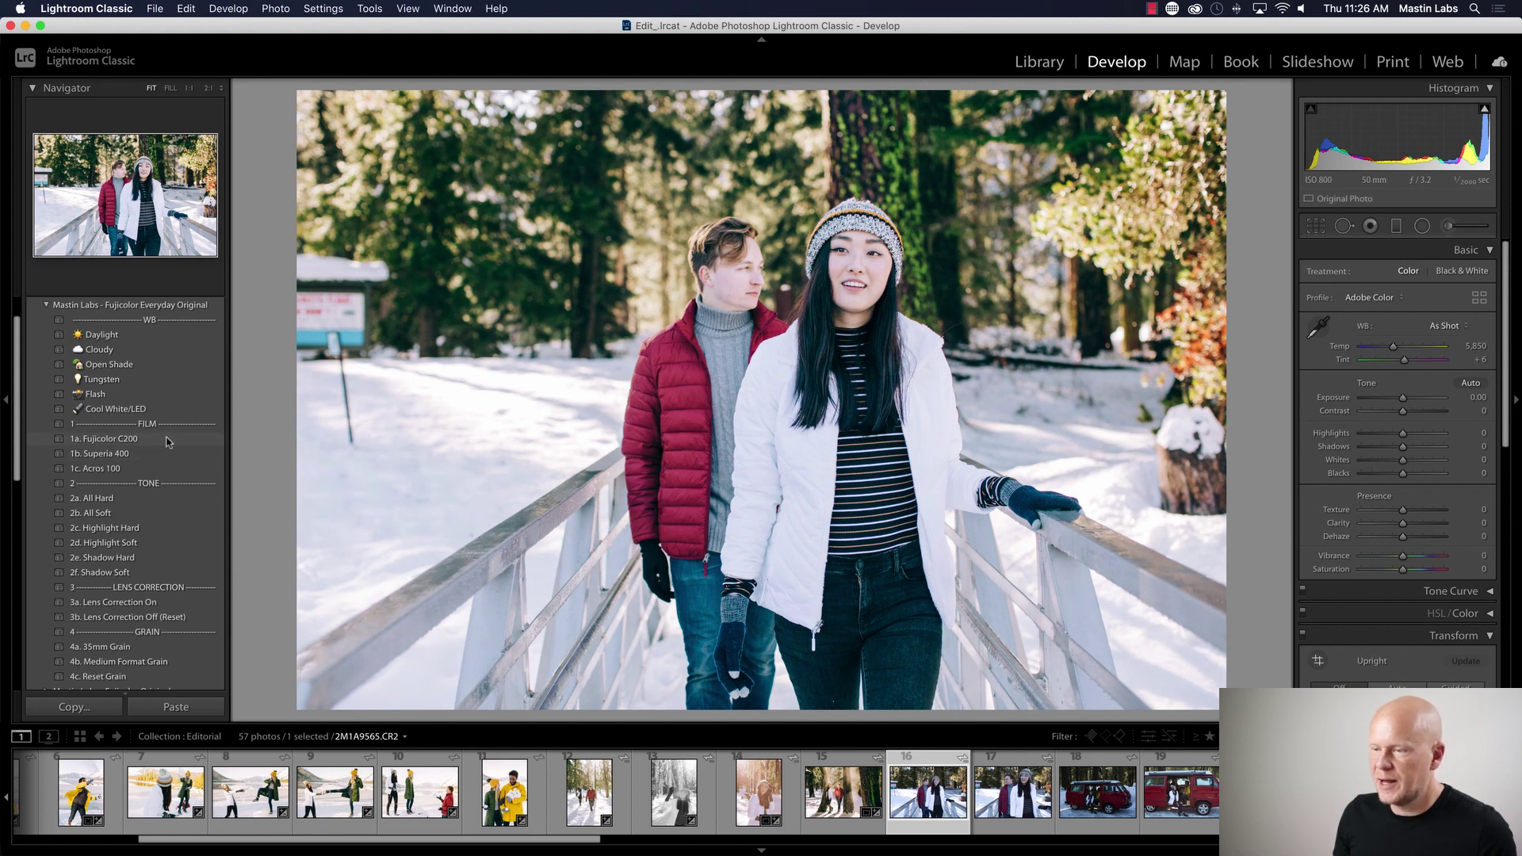
- Apply 1a. Fujicolor C200 to the bridge photo and set temperature to 9,060, tint to +15 and exposure to −0.40
click(168, 442)
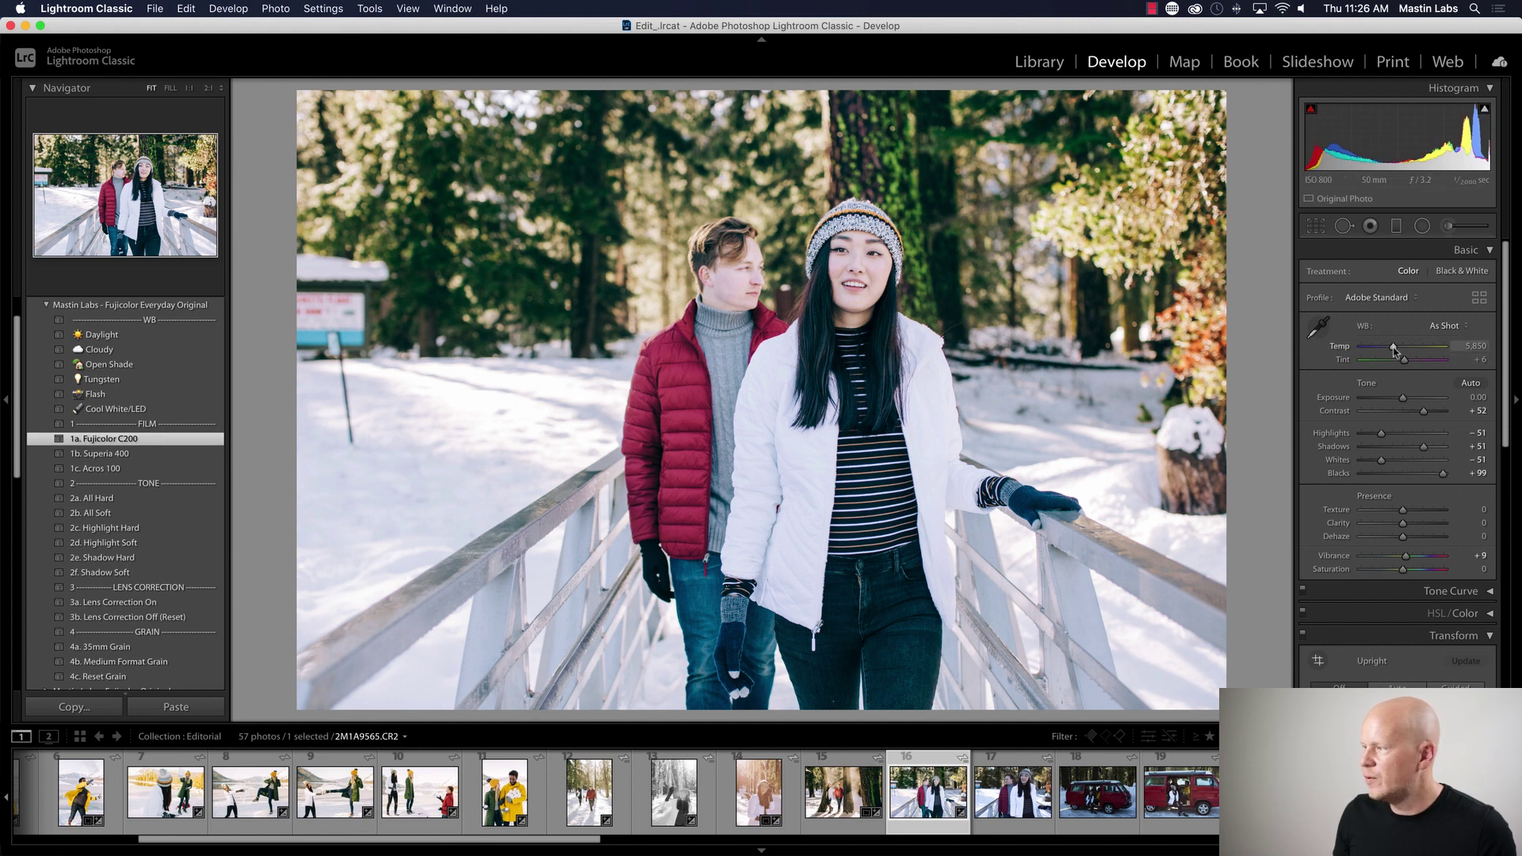
drag(1394, 349, 1414, 349)
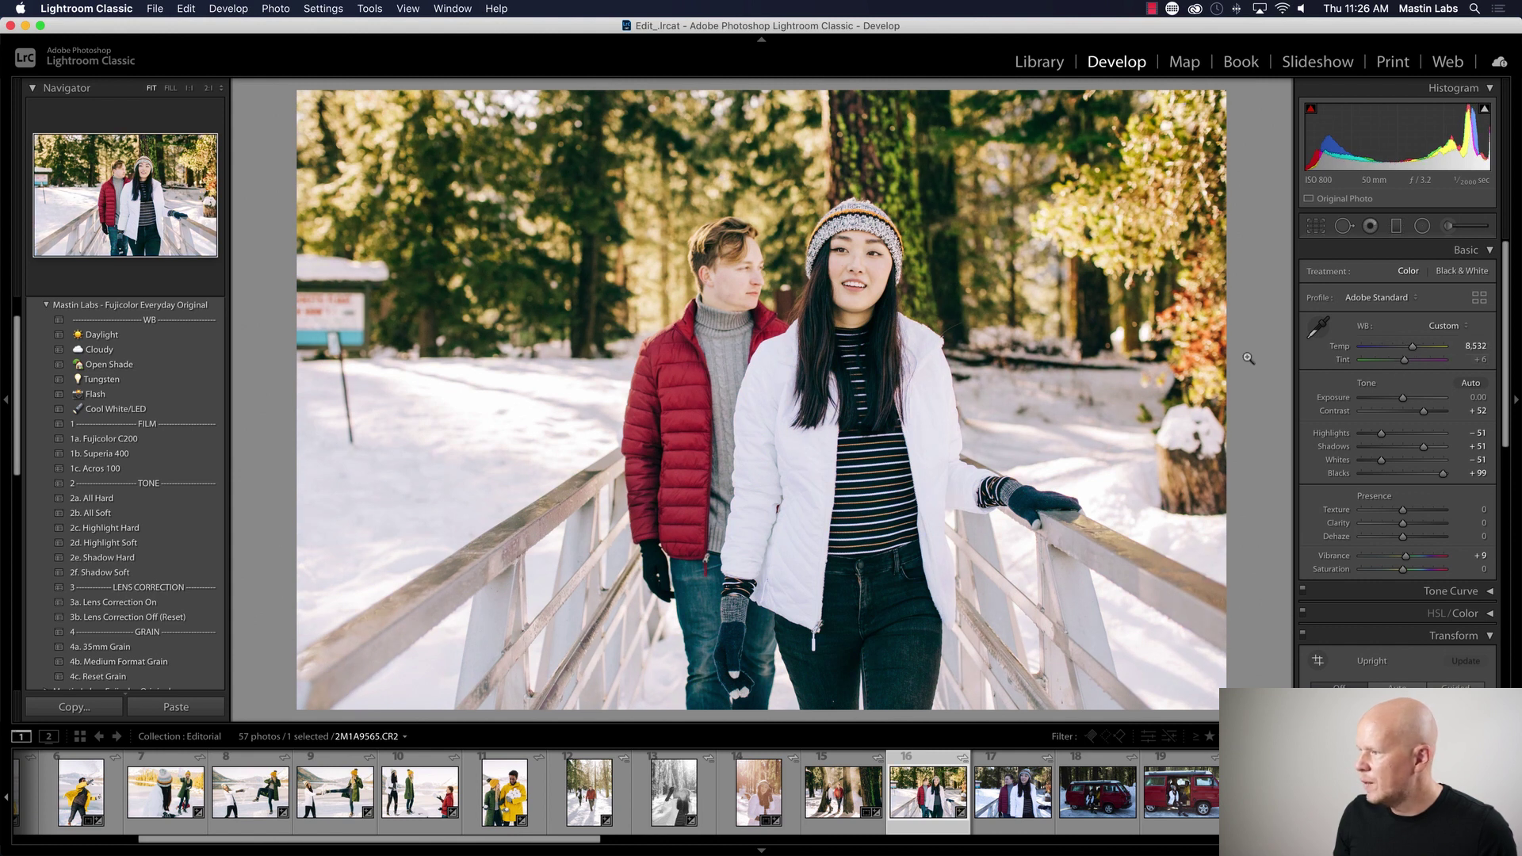
drag(1403, 399, 1402, 401)
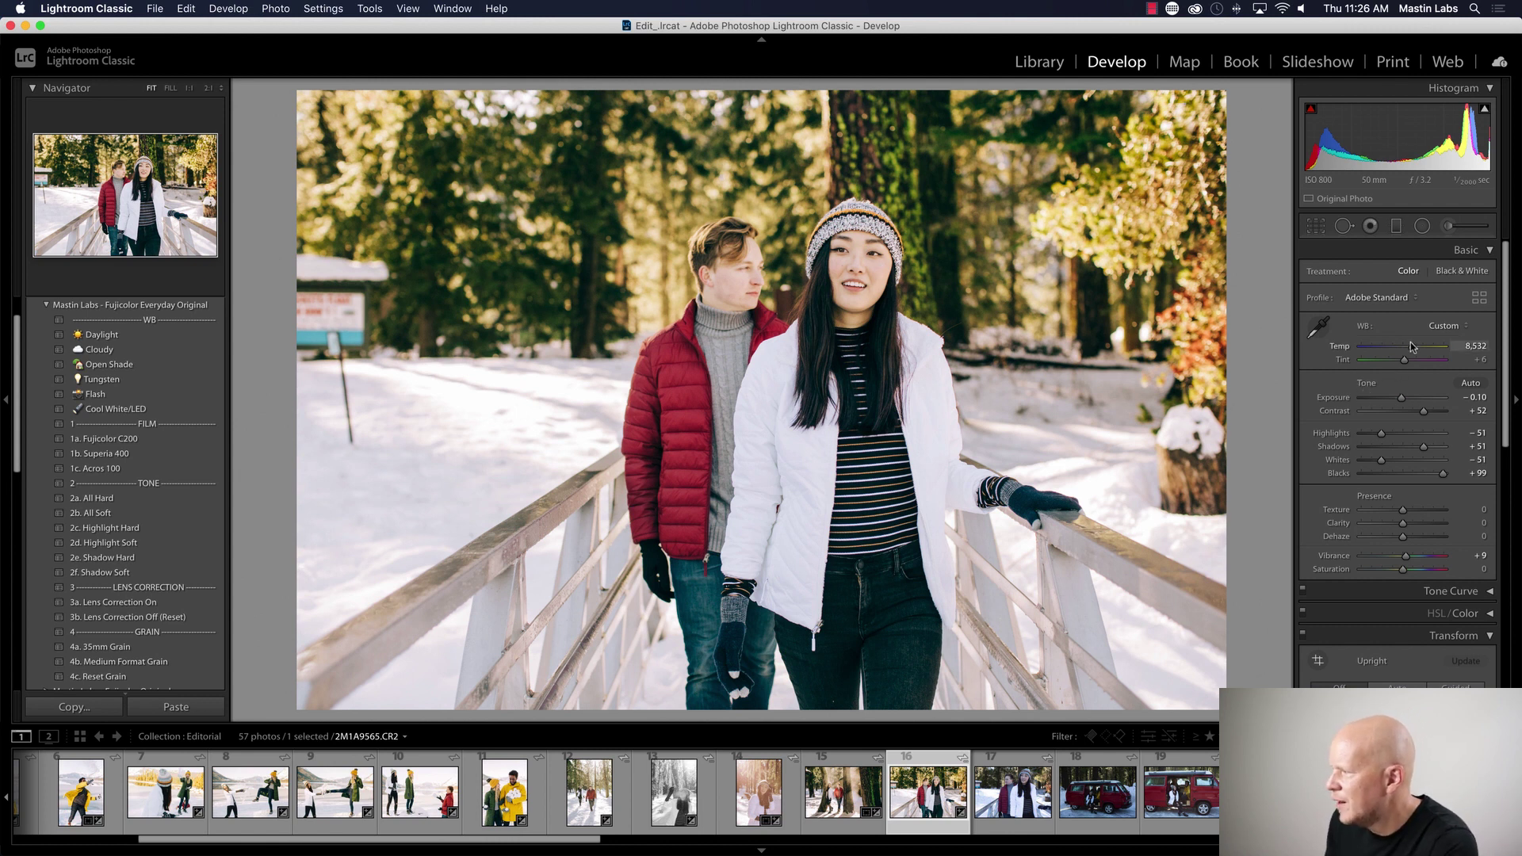
drag(1415, 349, 1414, 349)
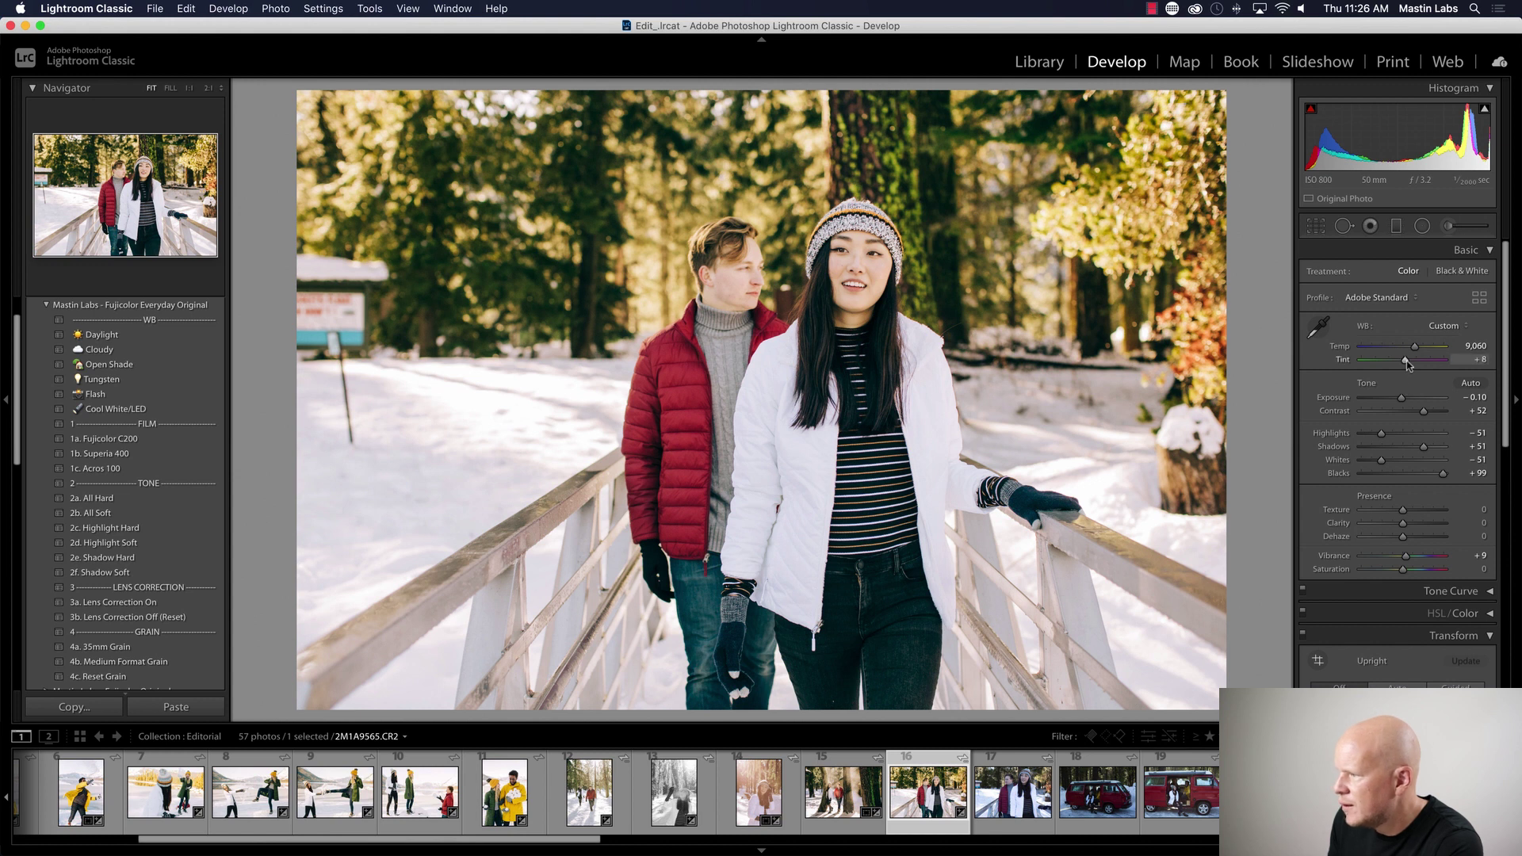
drag(1405, 358, 1408, 358)
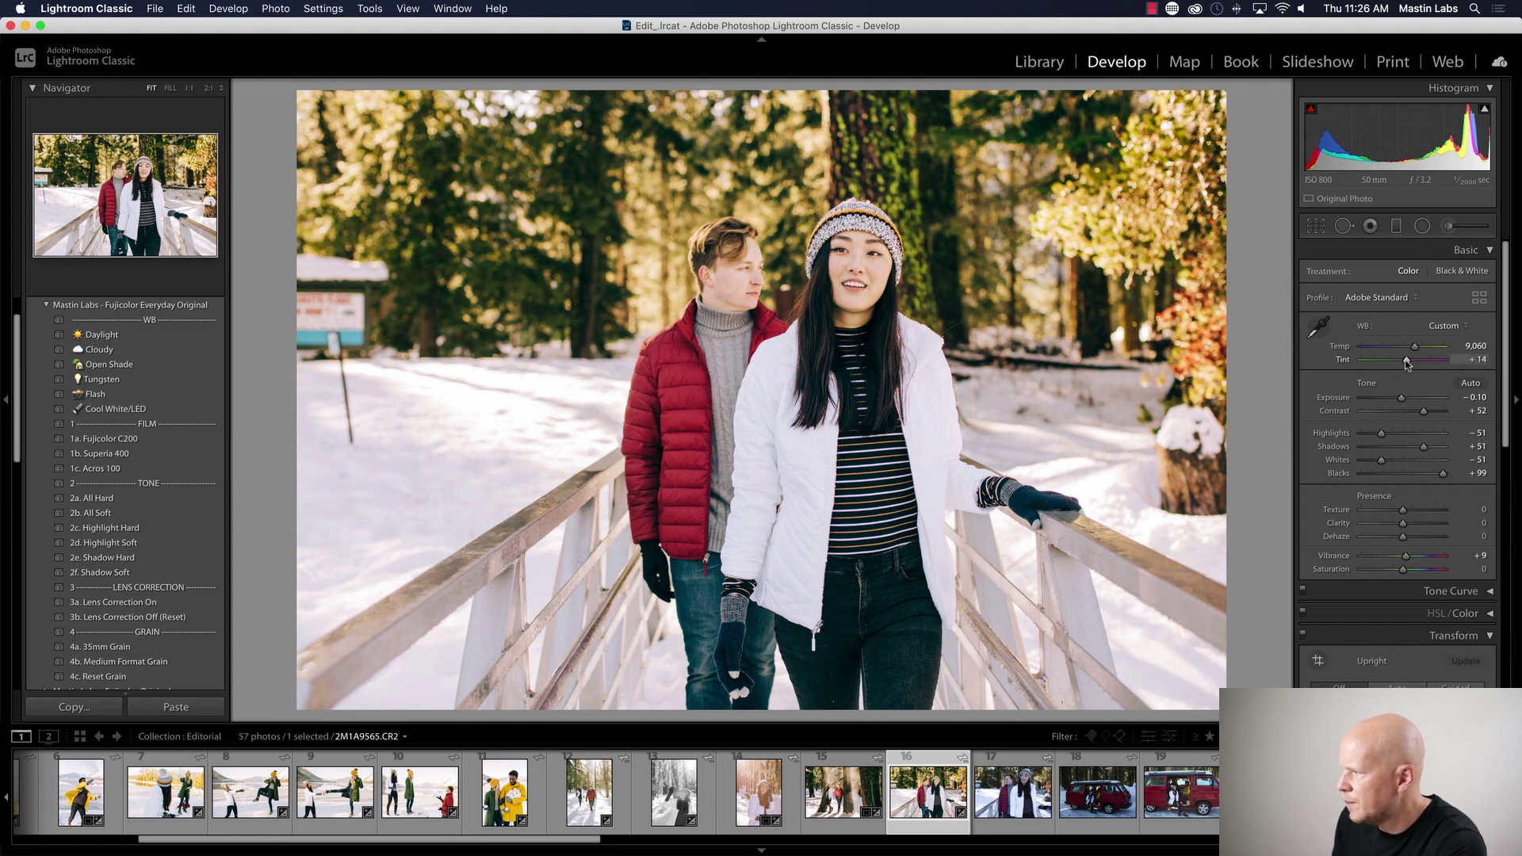
drag(1401, 400, 1400, 401)
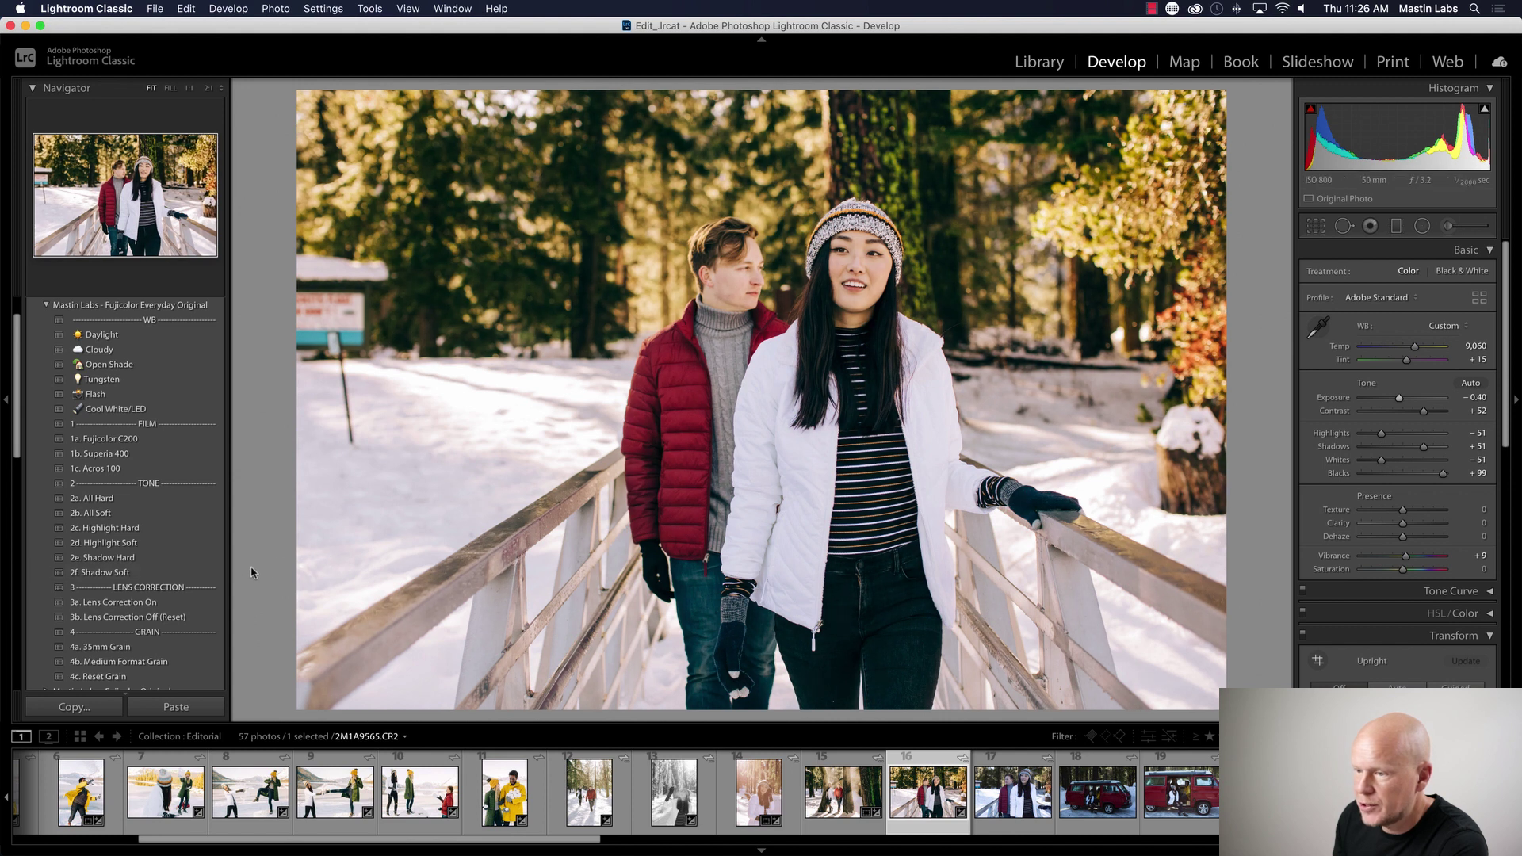
- Apply the 2f. Shadow Soft tone preset to the bridge photo and compare the edit with the original
click(180, 572)
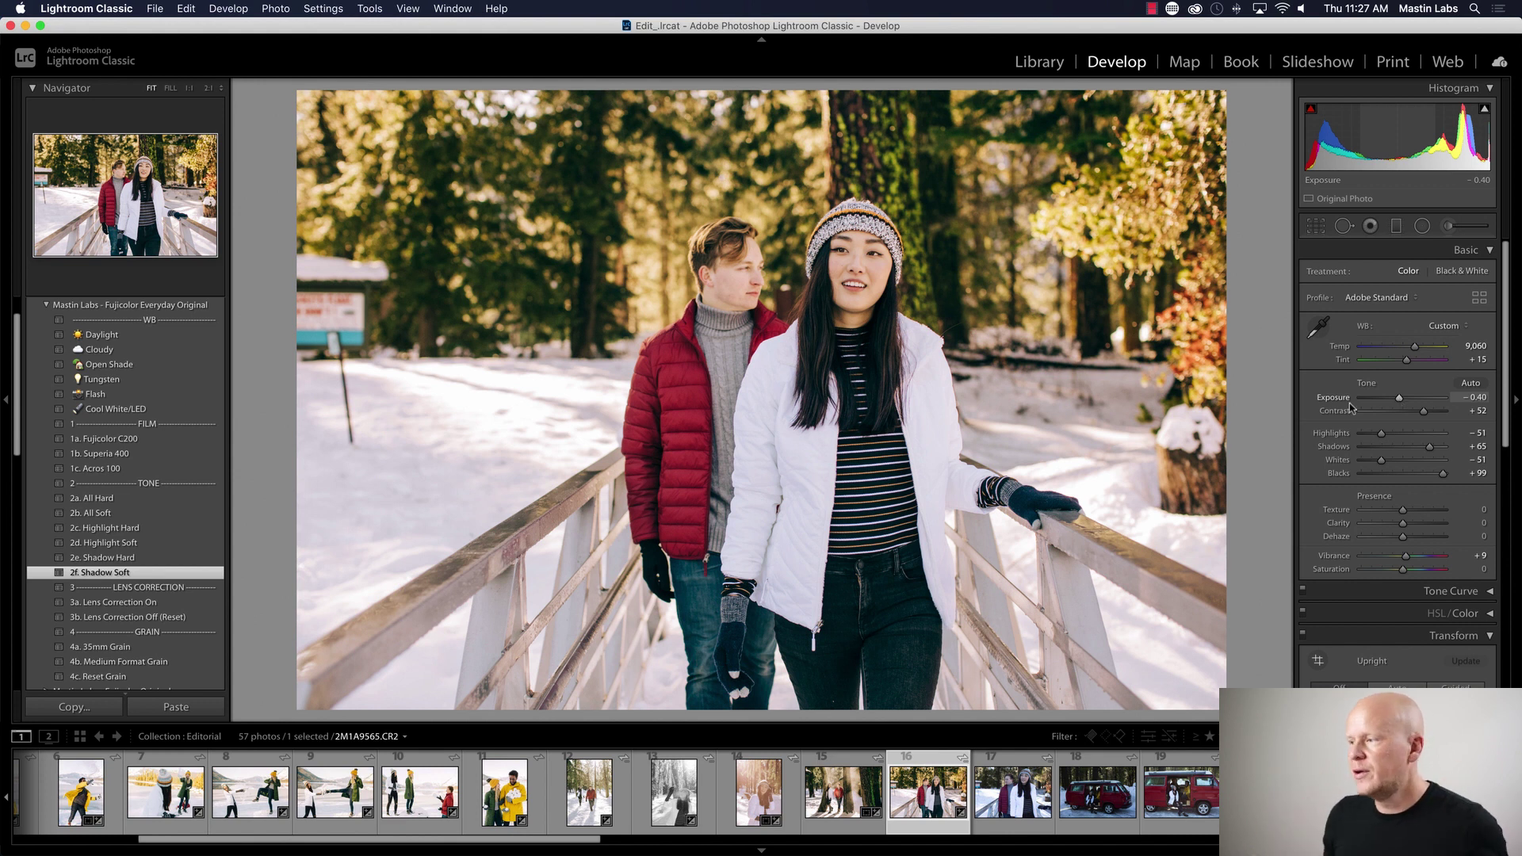
key(y)
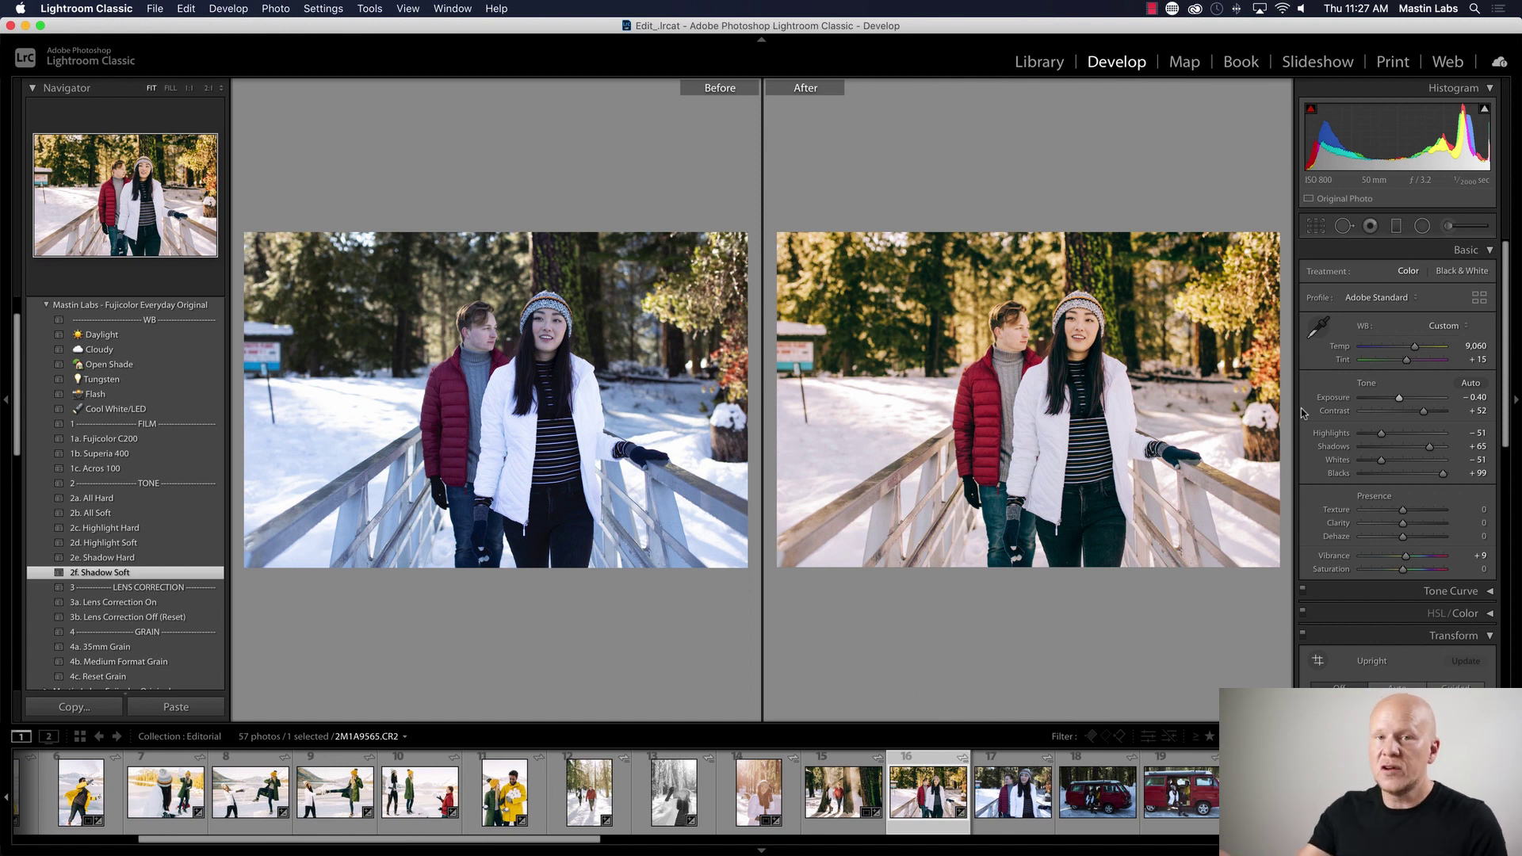
key(y)
- Paste the bridge photo's settings onto the next, closer photo of the couple, and collapse the Transform section
click(1001, 801)
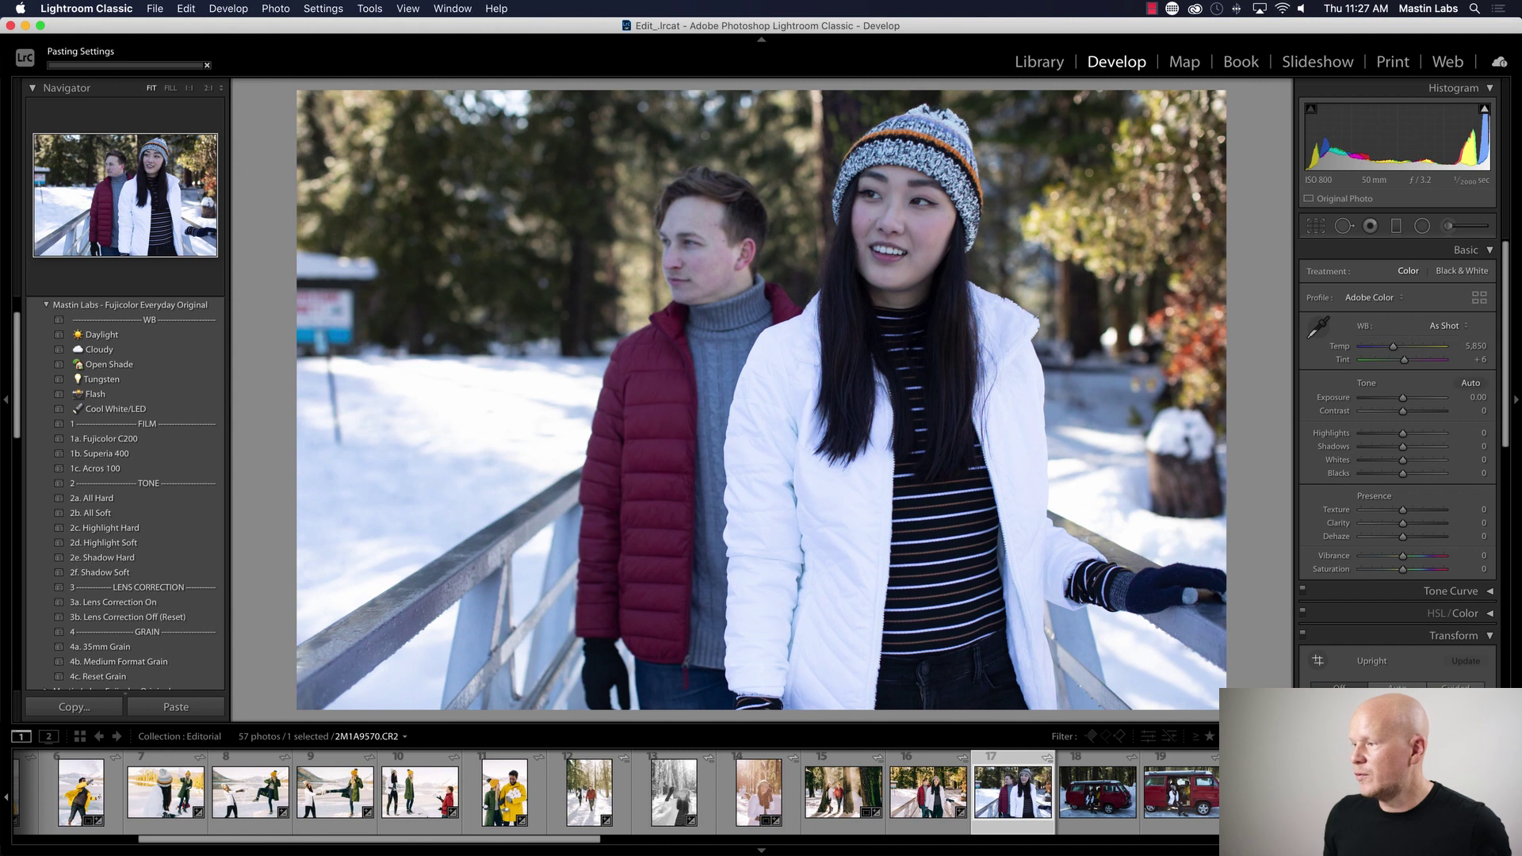
key(super+shift+v)
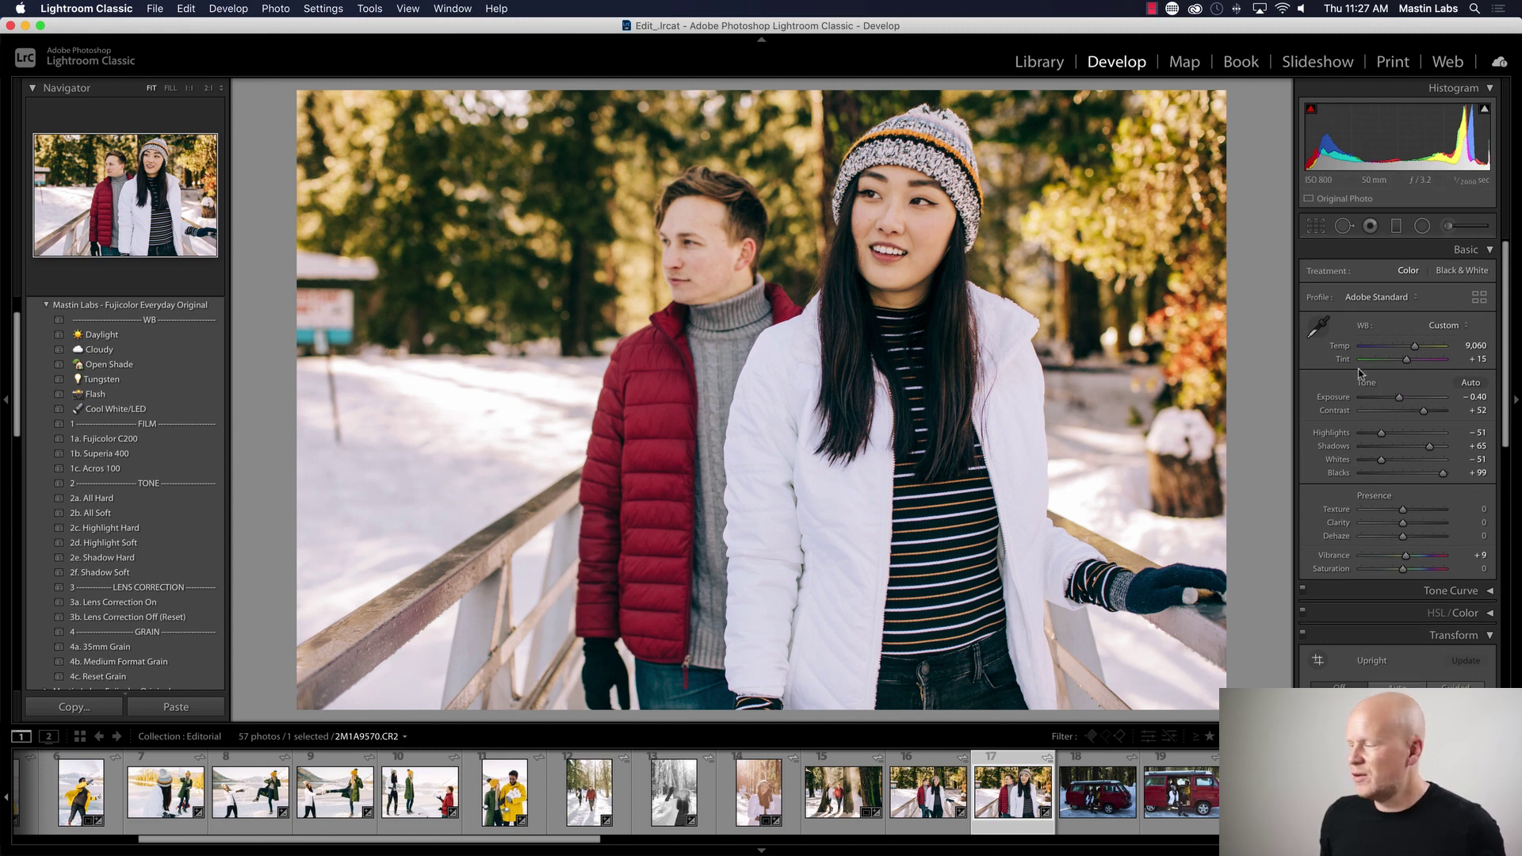
scroll(1361, 369, down, 5)
key(ctrl+super+7)
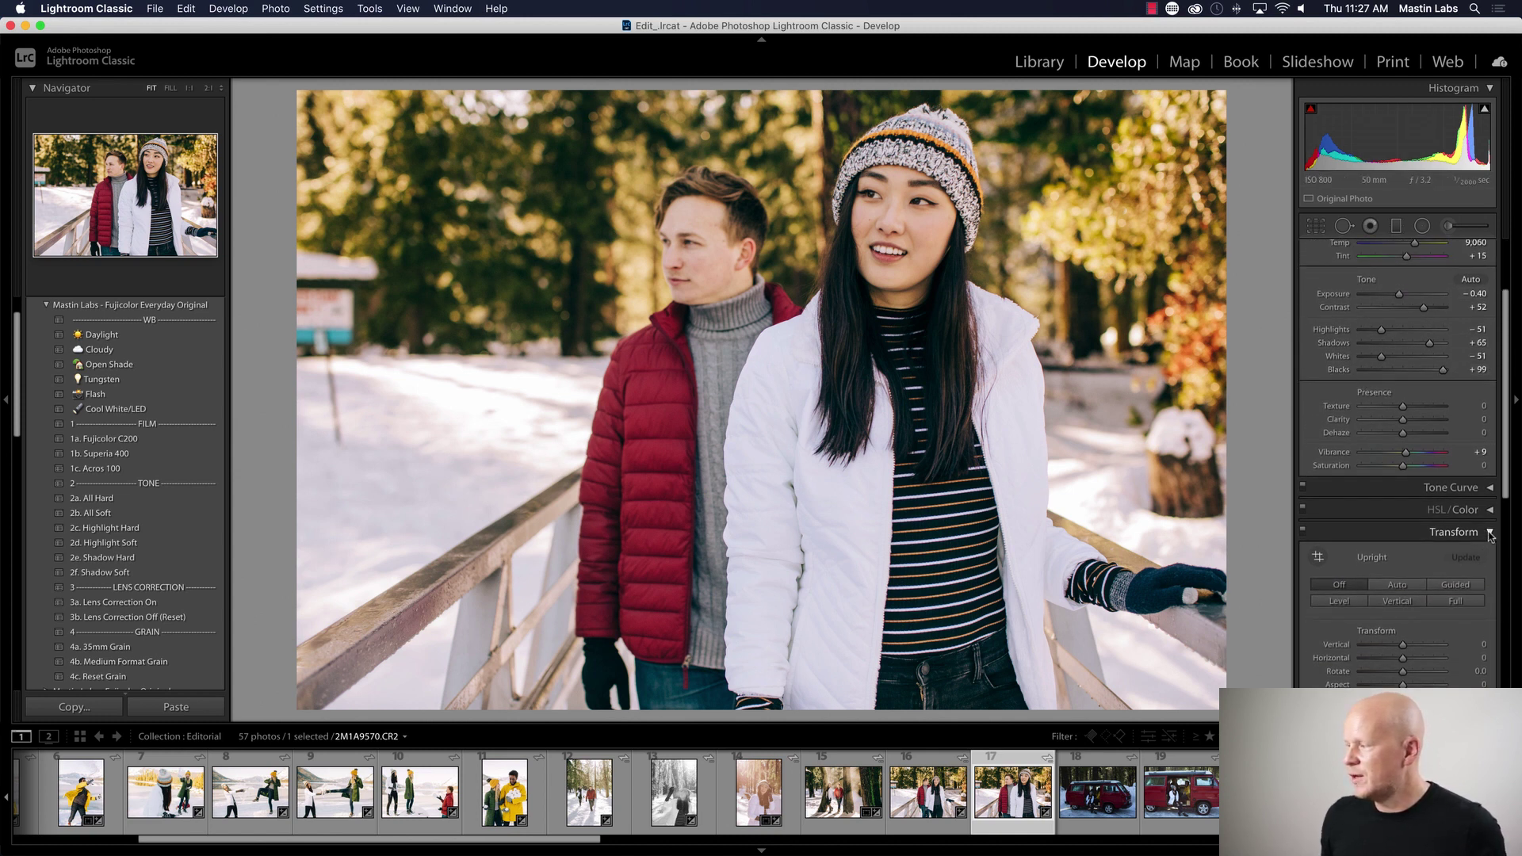
key(ctrl+super+5)
key(ctrl+super+5)
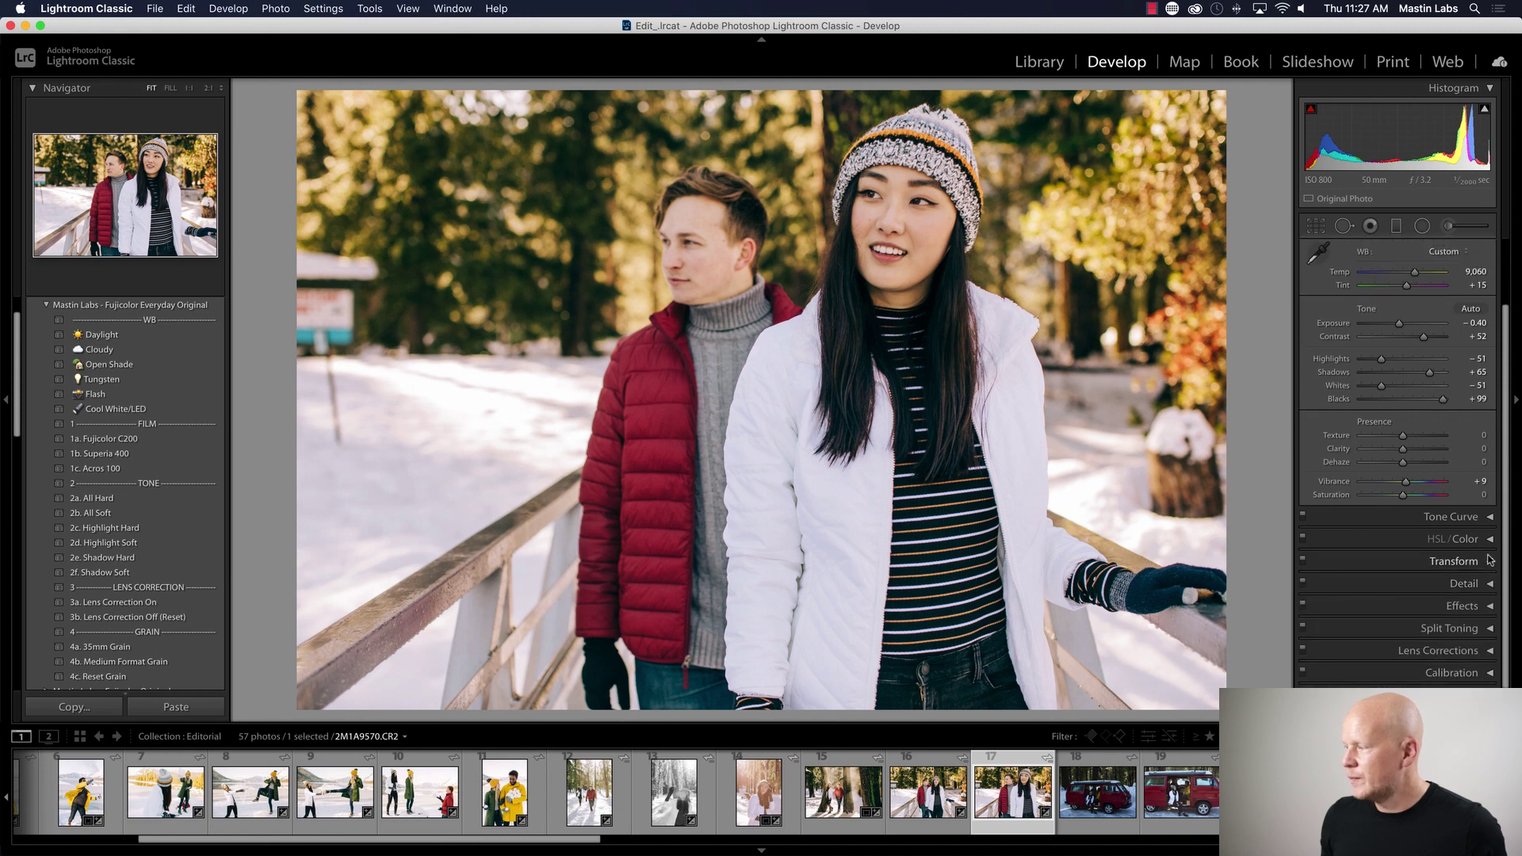
scroll(1419, 449, up, 3)
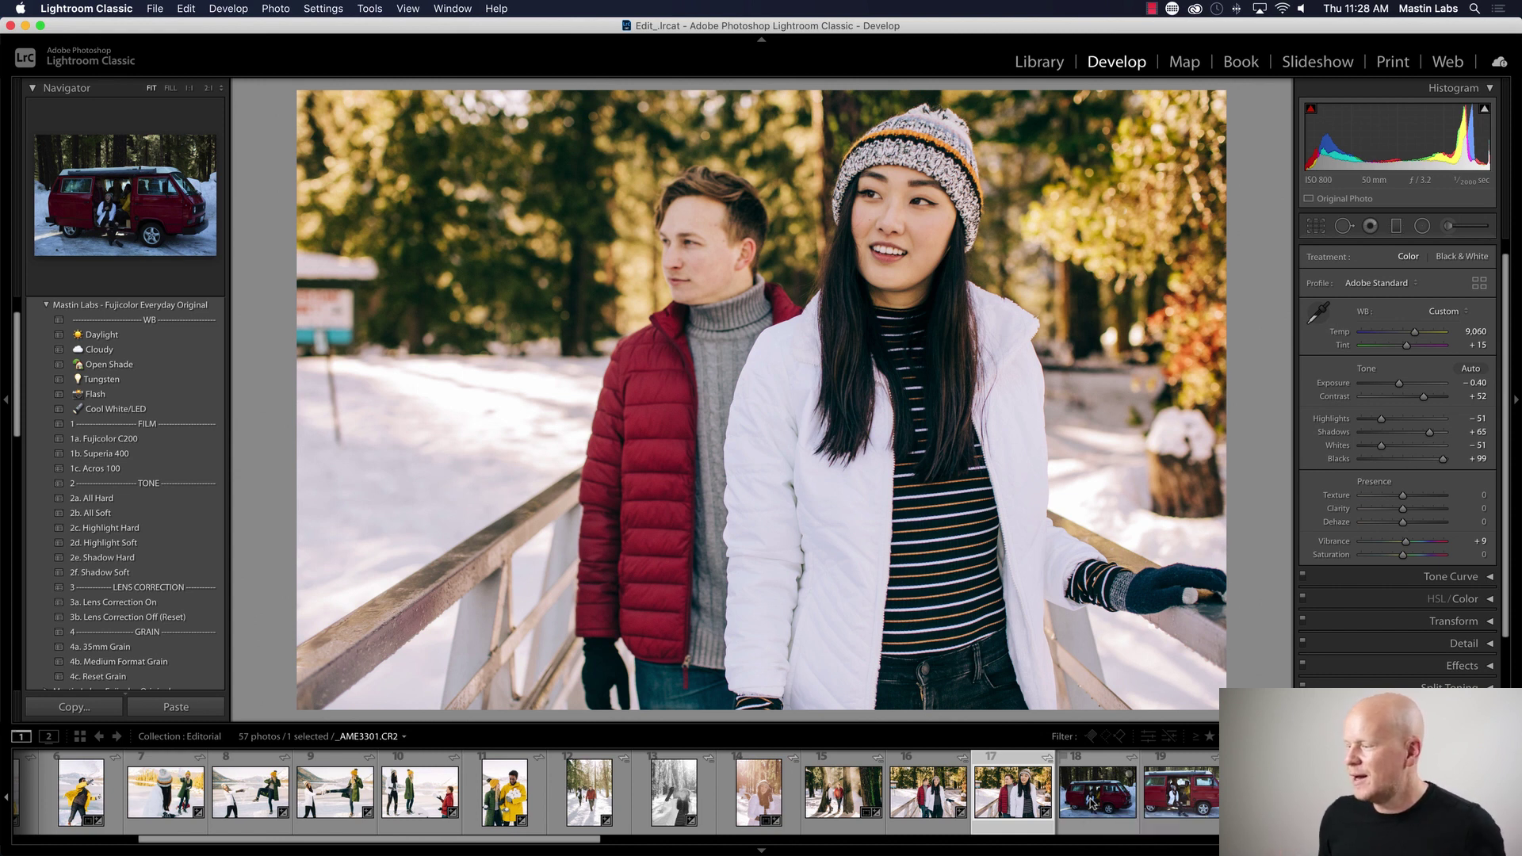
- Apply the 1b. Superia 400 film preset to the first red van photo and set its exposure to +1.25
click(1094, 803)
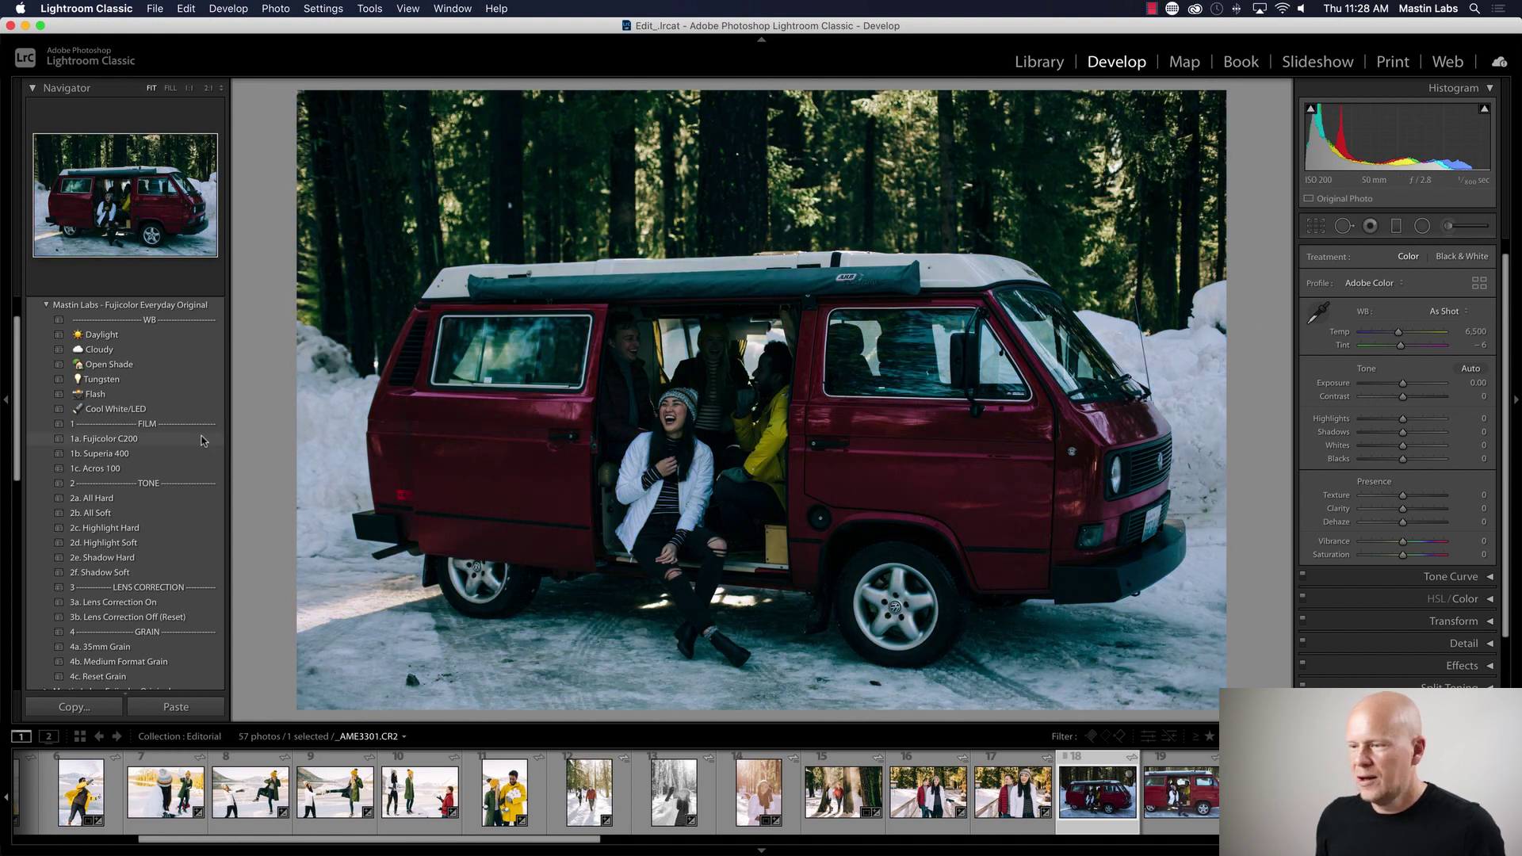
click(162, 459)
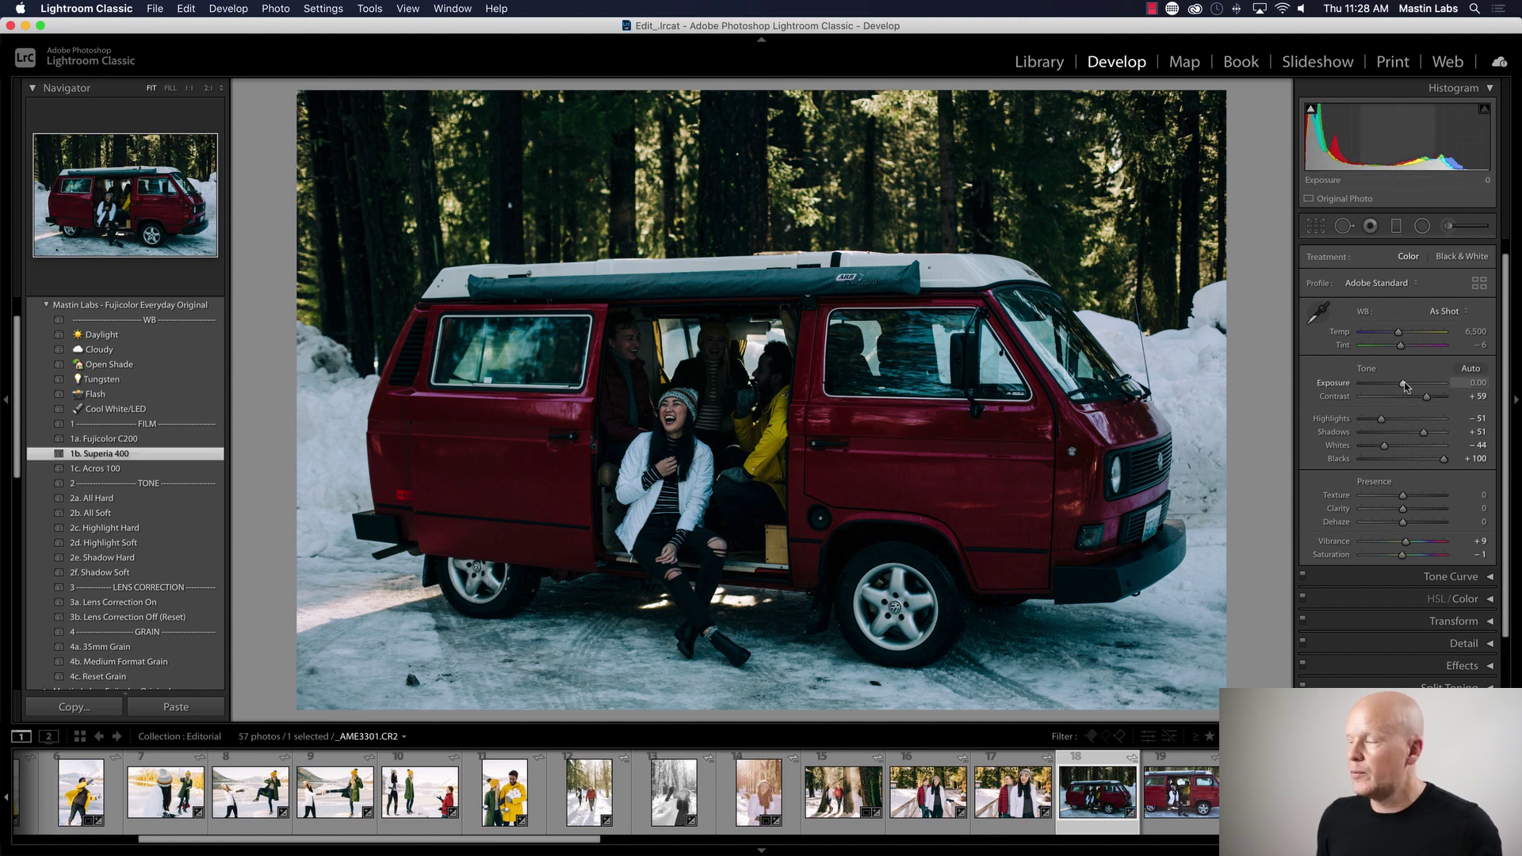
drag(1405, 386, 1414, 386)
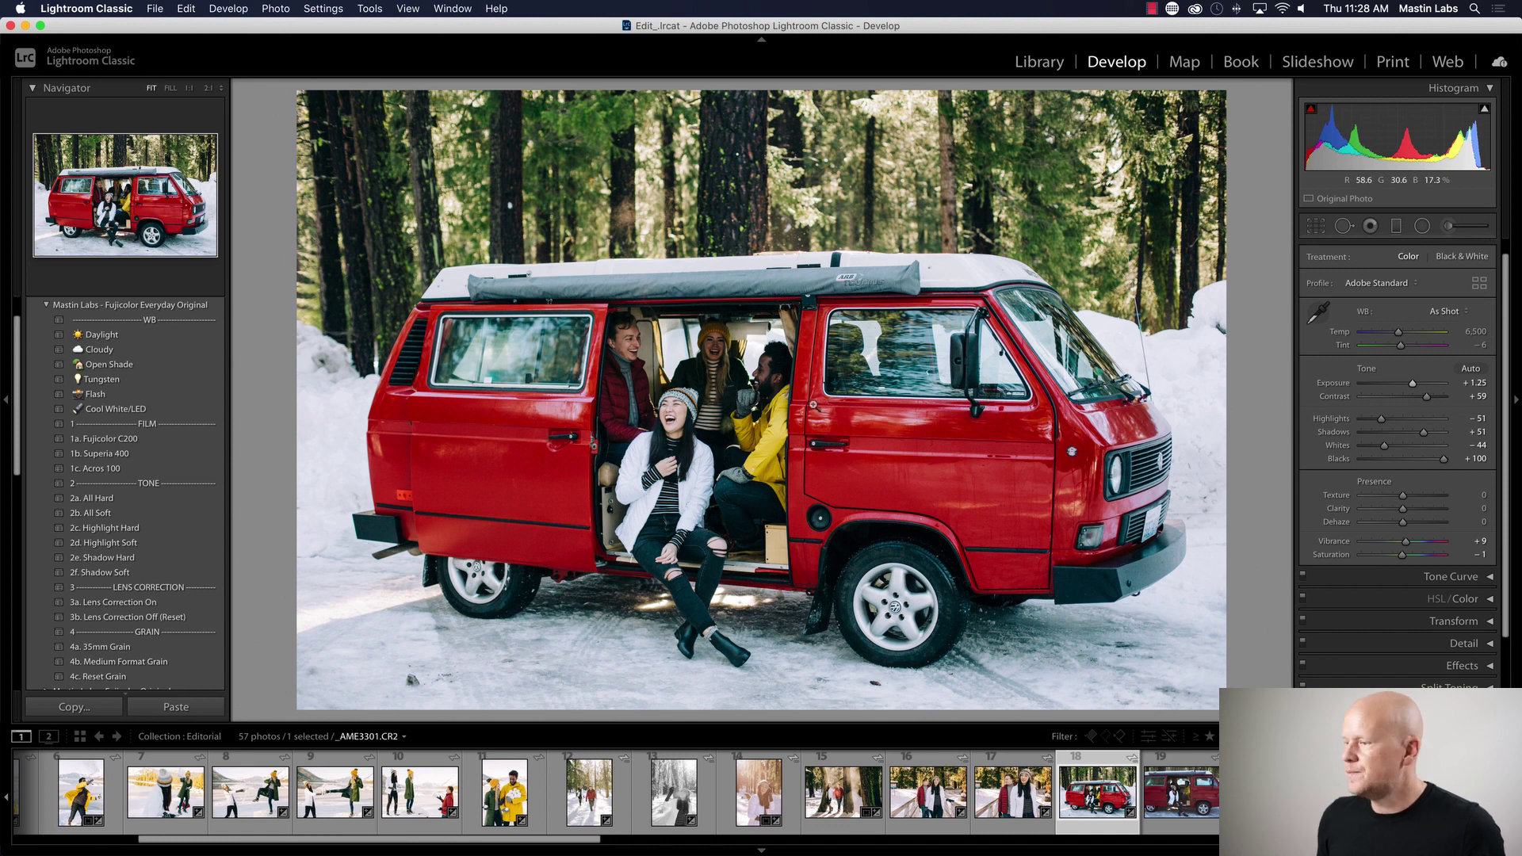
- Inspect the group and the van up close, and set the van photo's temperature to 9,614
click(679, 408)
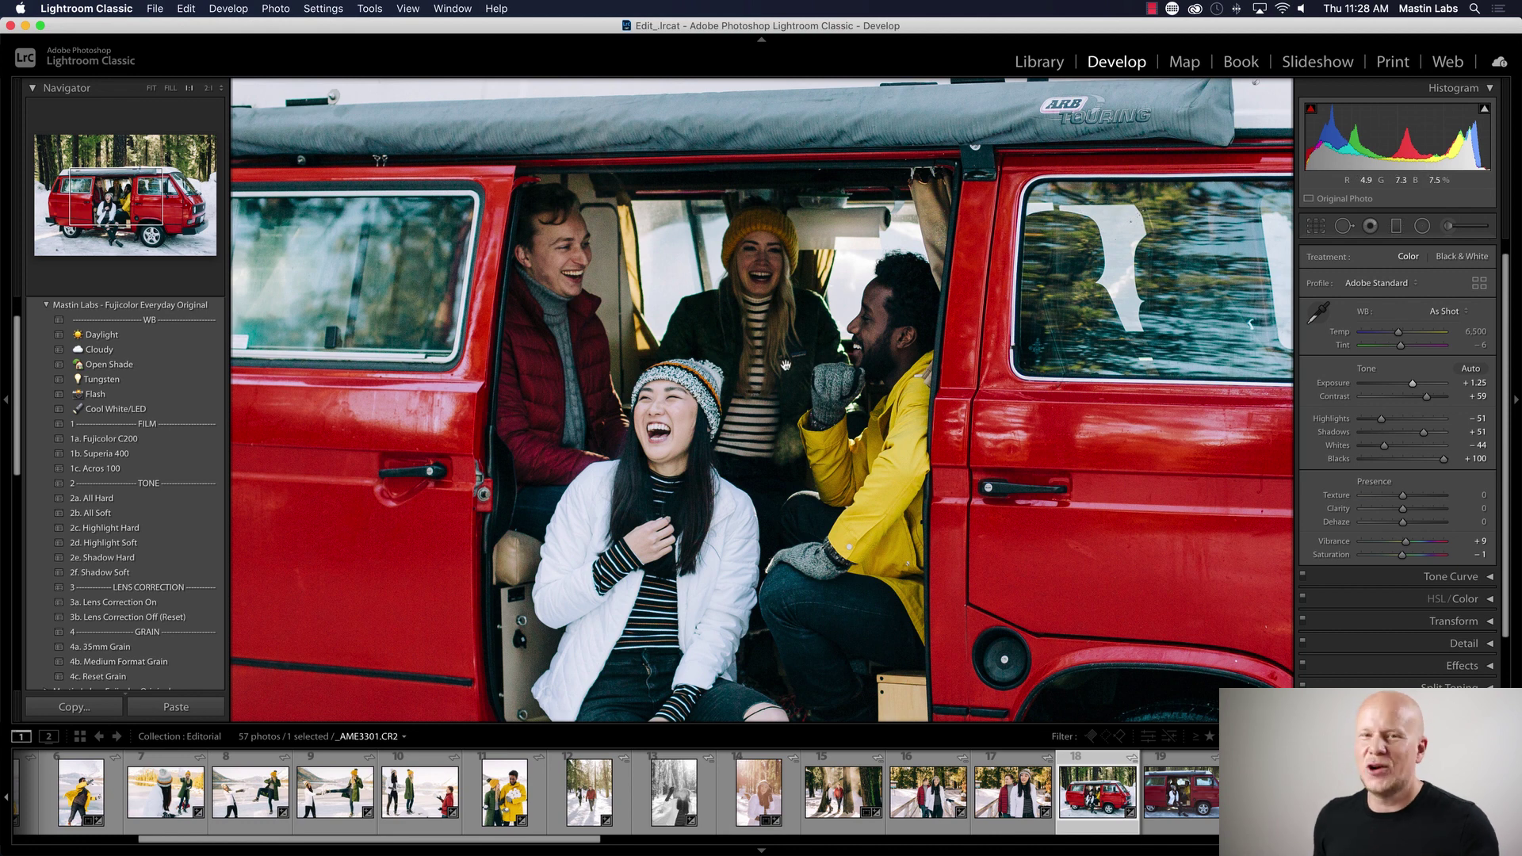
scroll(983, 233, down, 5)
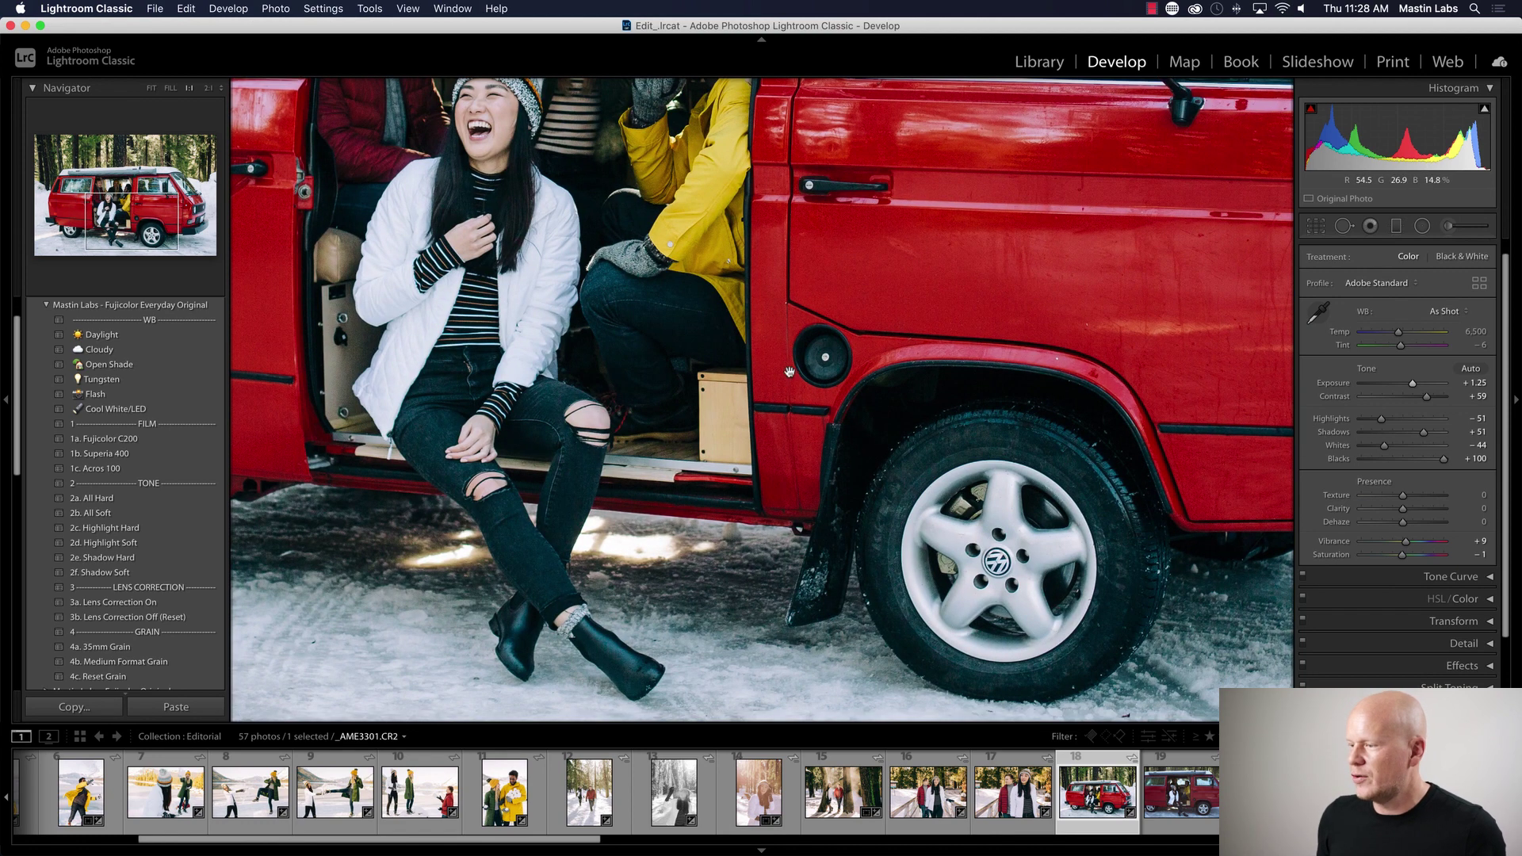
click(864, 279)
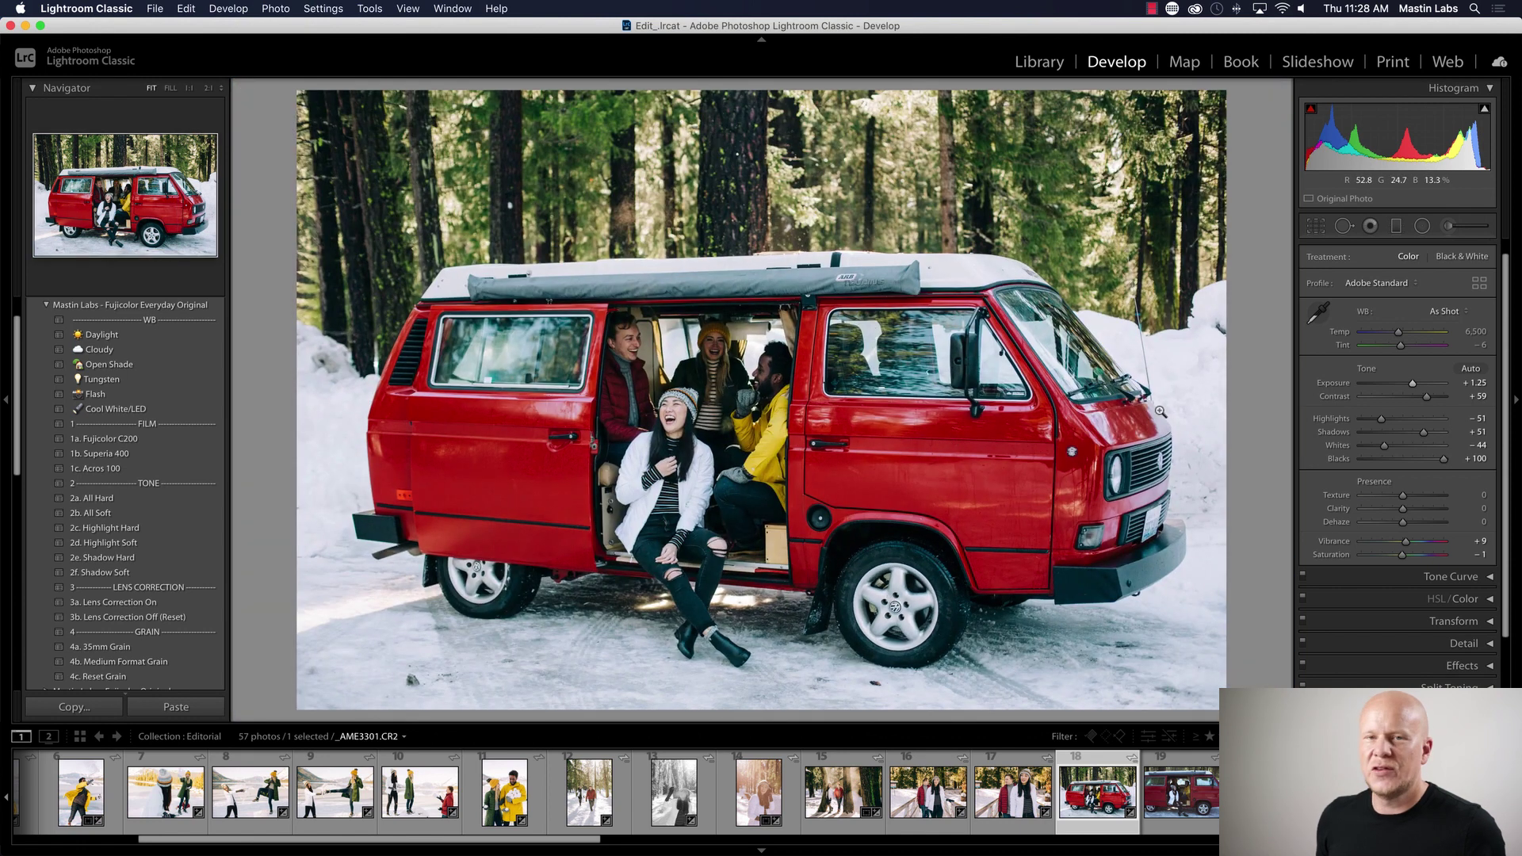
drag(1399, 334, 1421, 334)
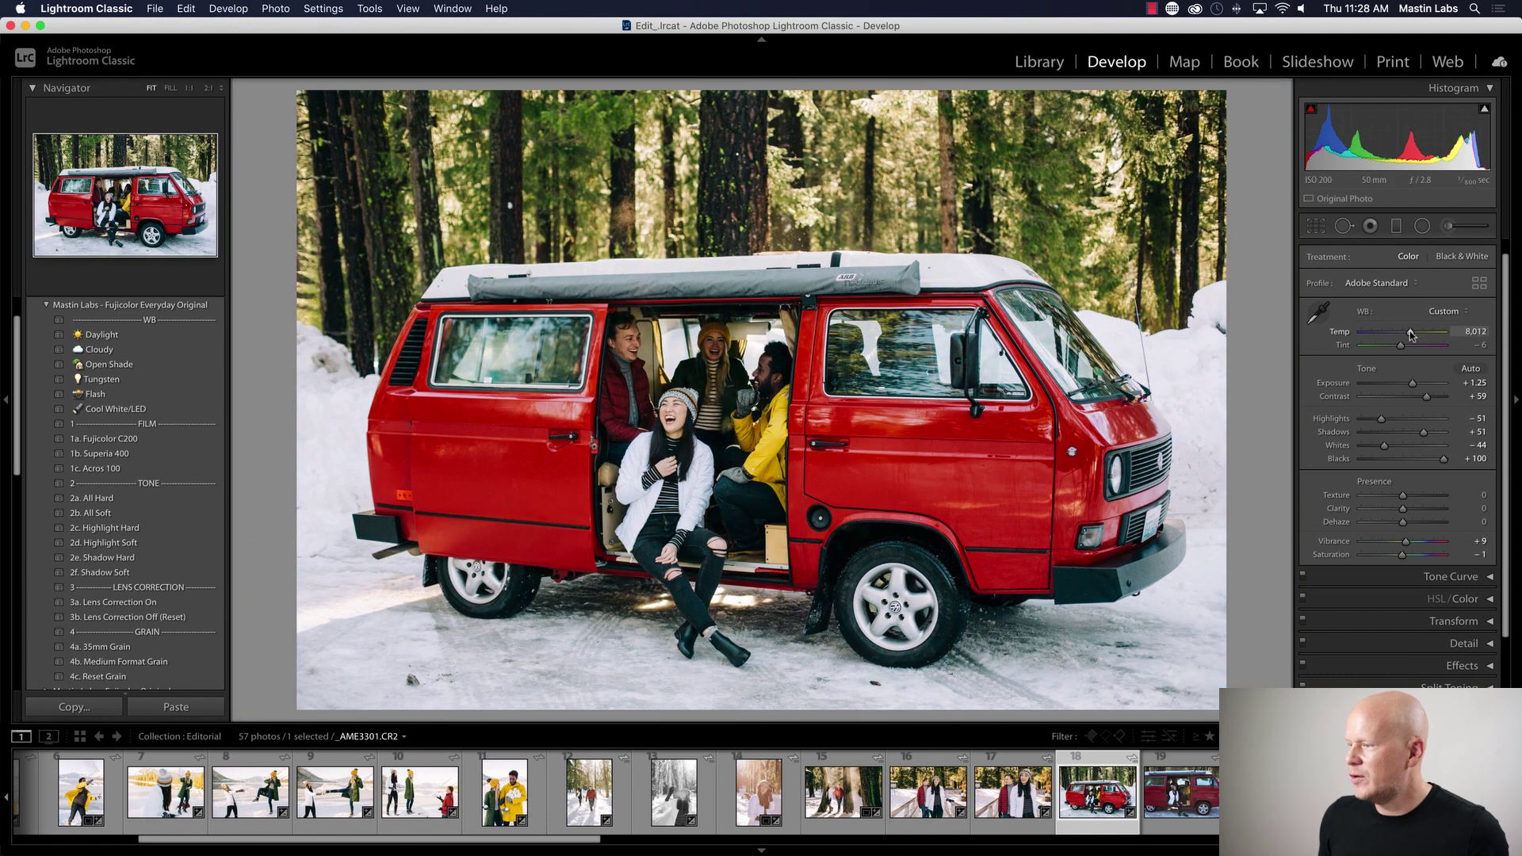
drag(1421, 334, 1418, 334)
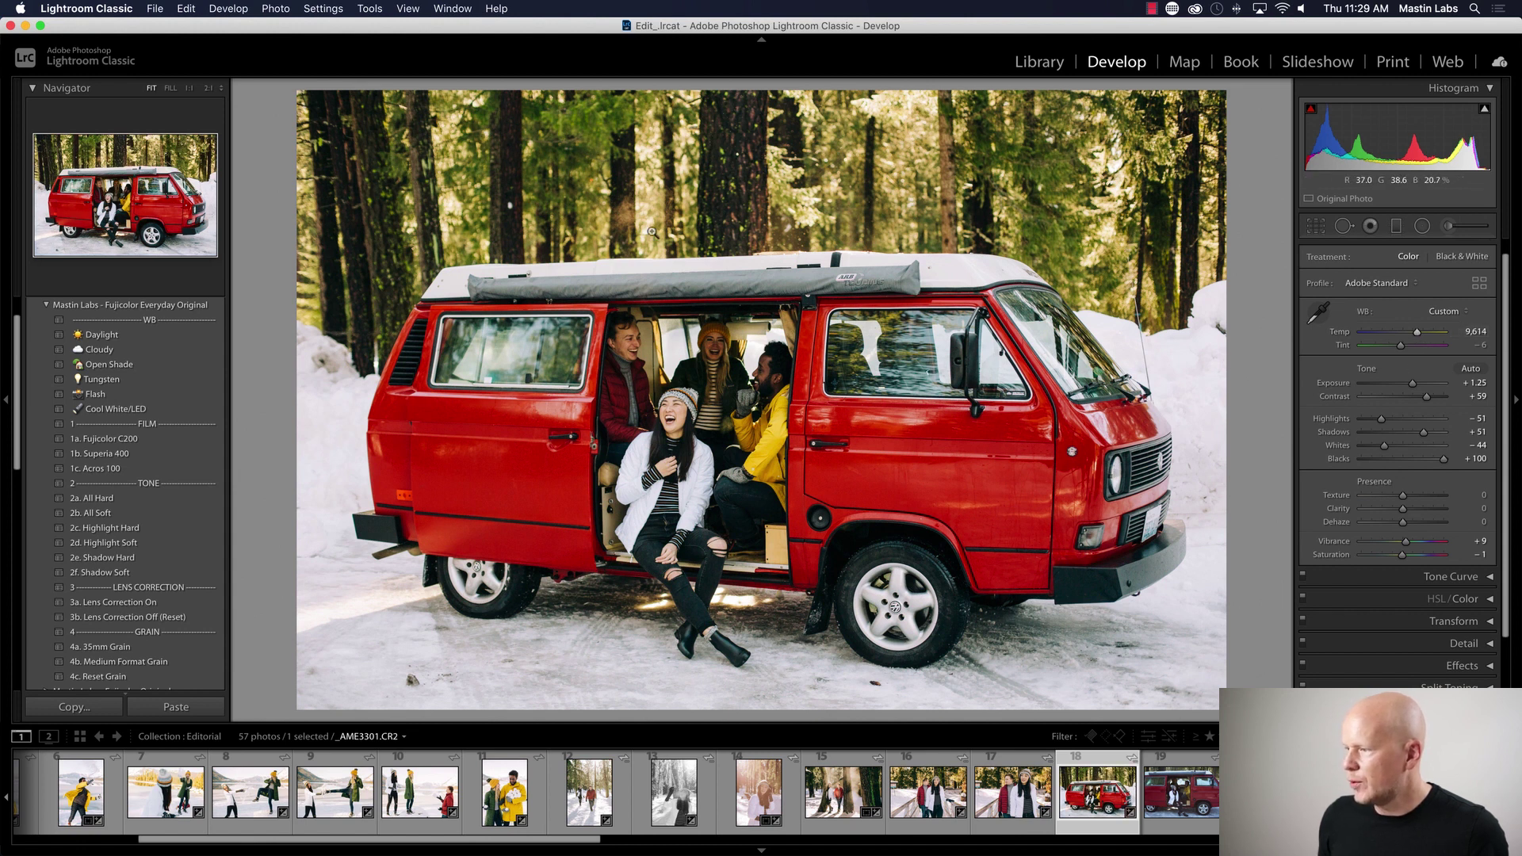
- Set the first red van photo's tint to +20, judging the skin tones and the van up close
click(673, 421)
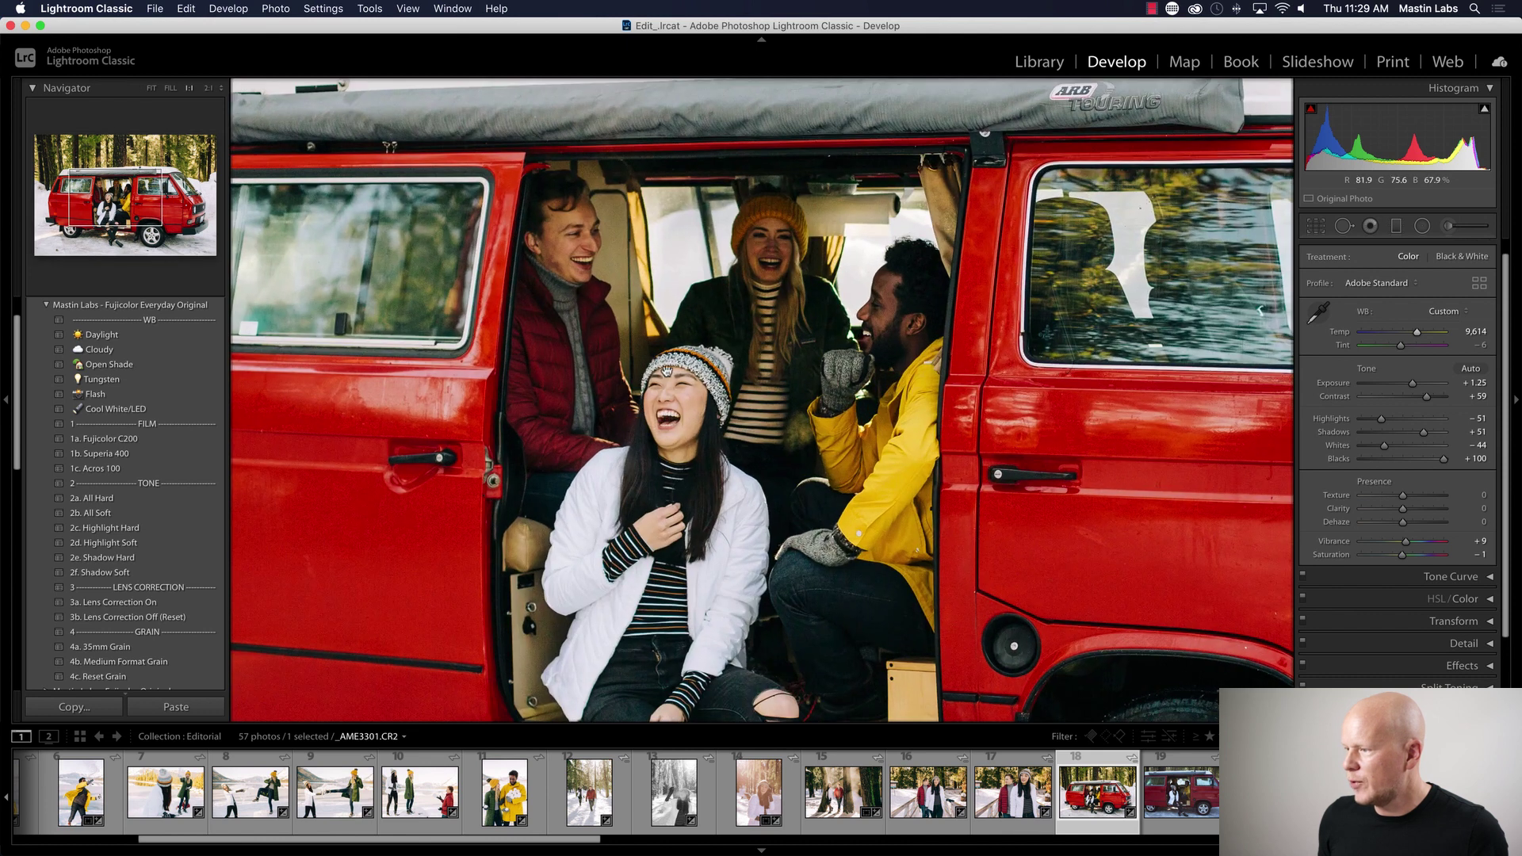
click(760, 438)
drag(1402, 351, 1405, 349)
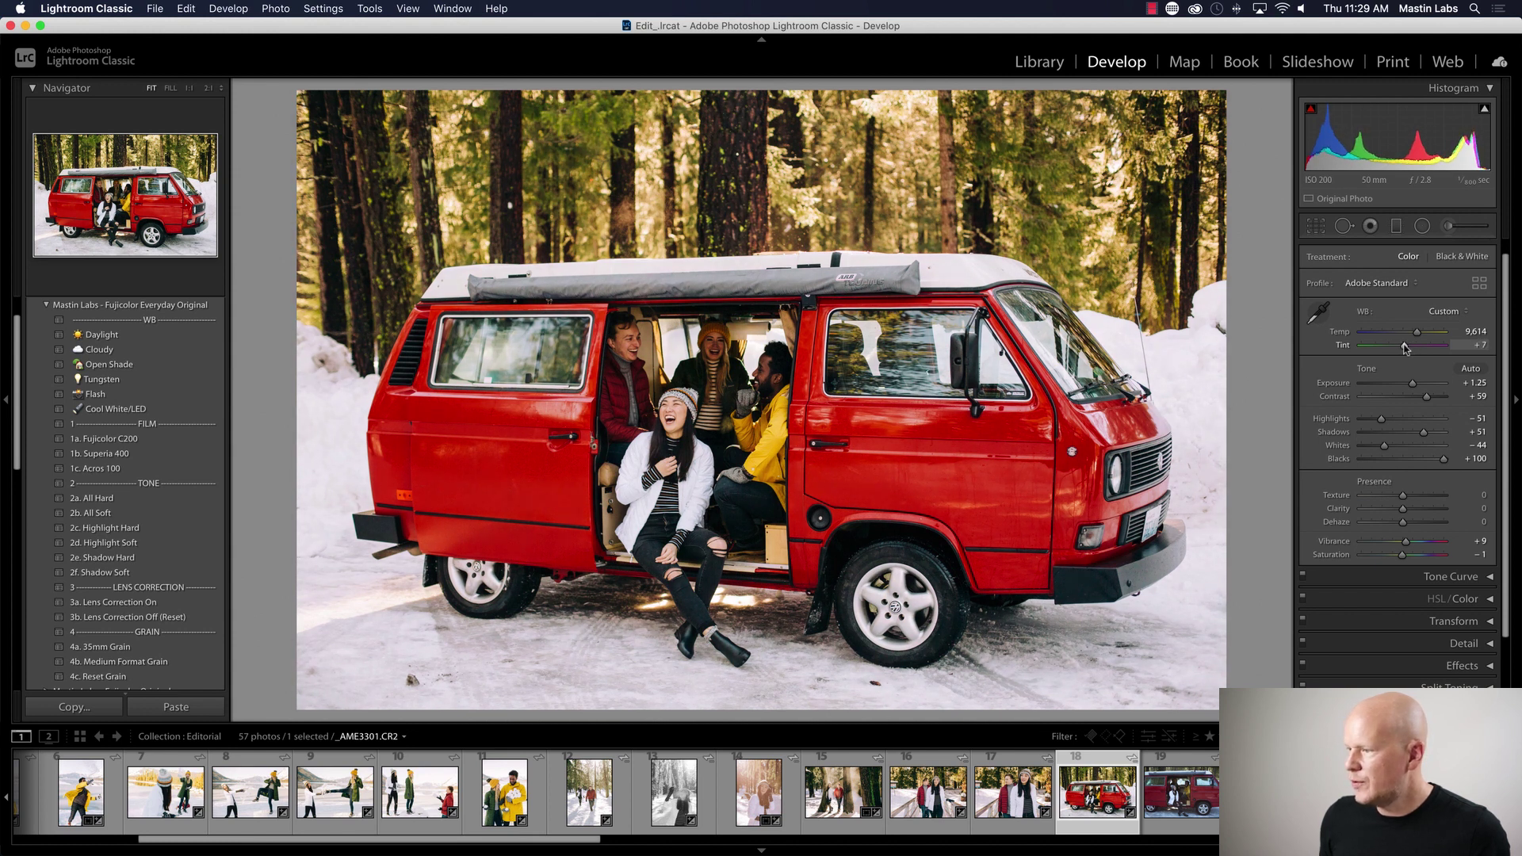
click(674, 391)
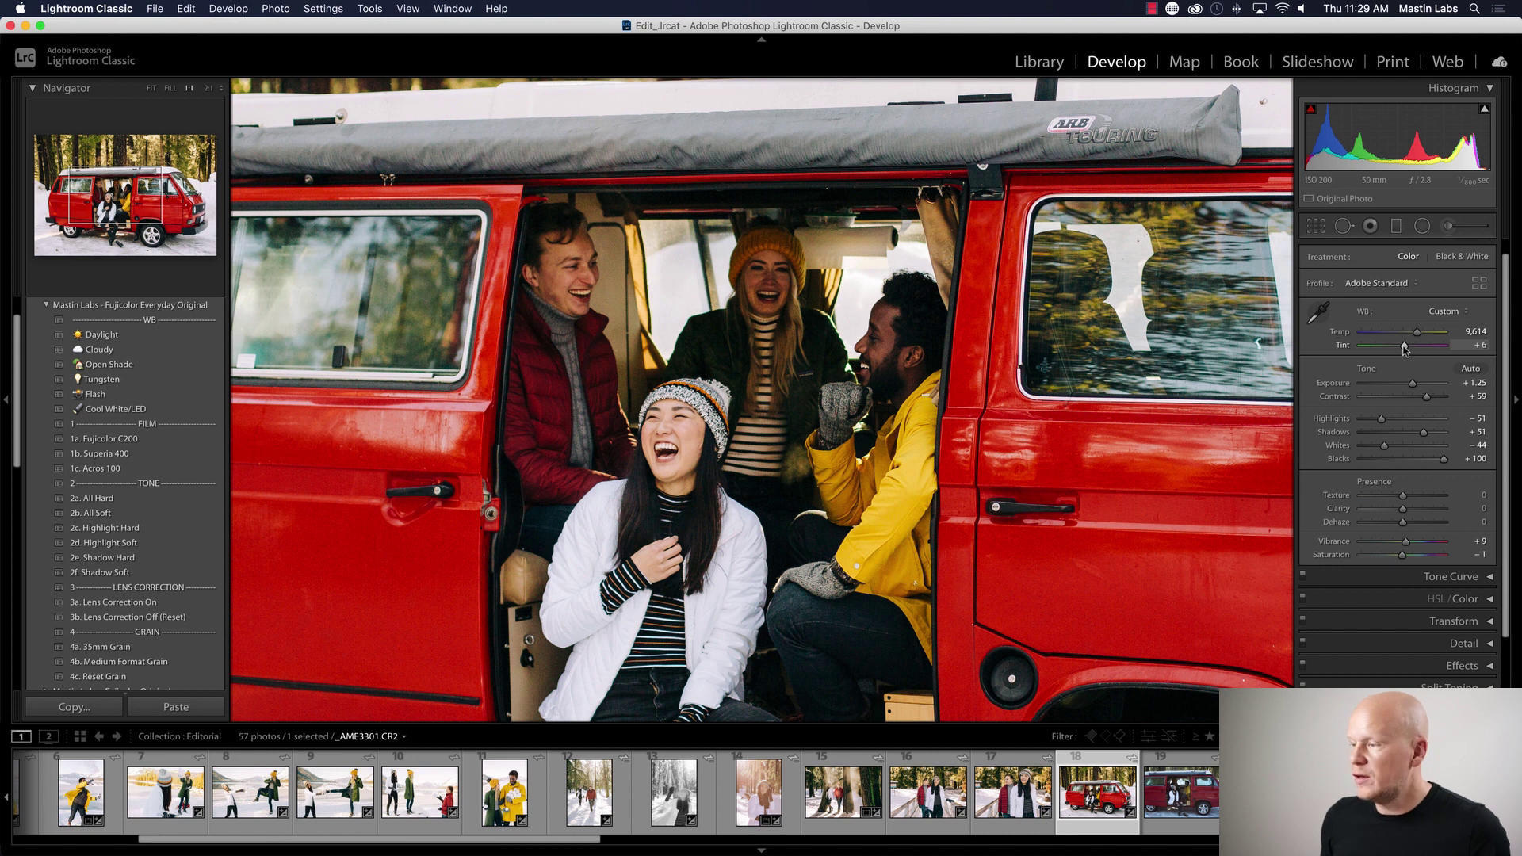
drag(1405, 349, 1409, 348)
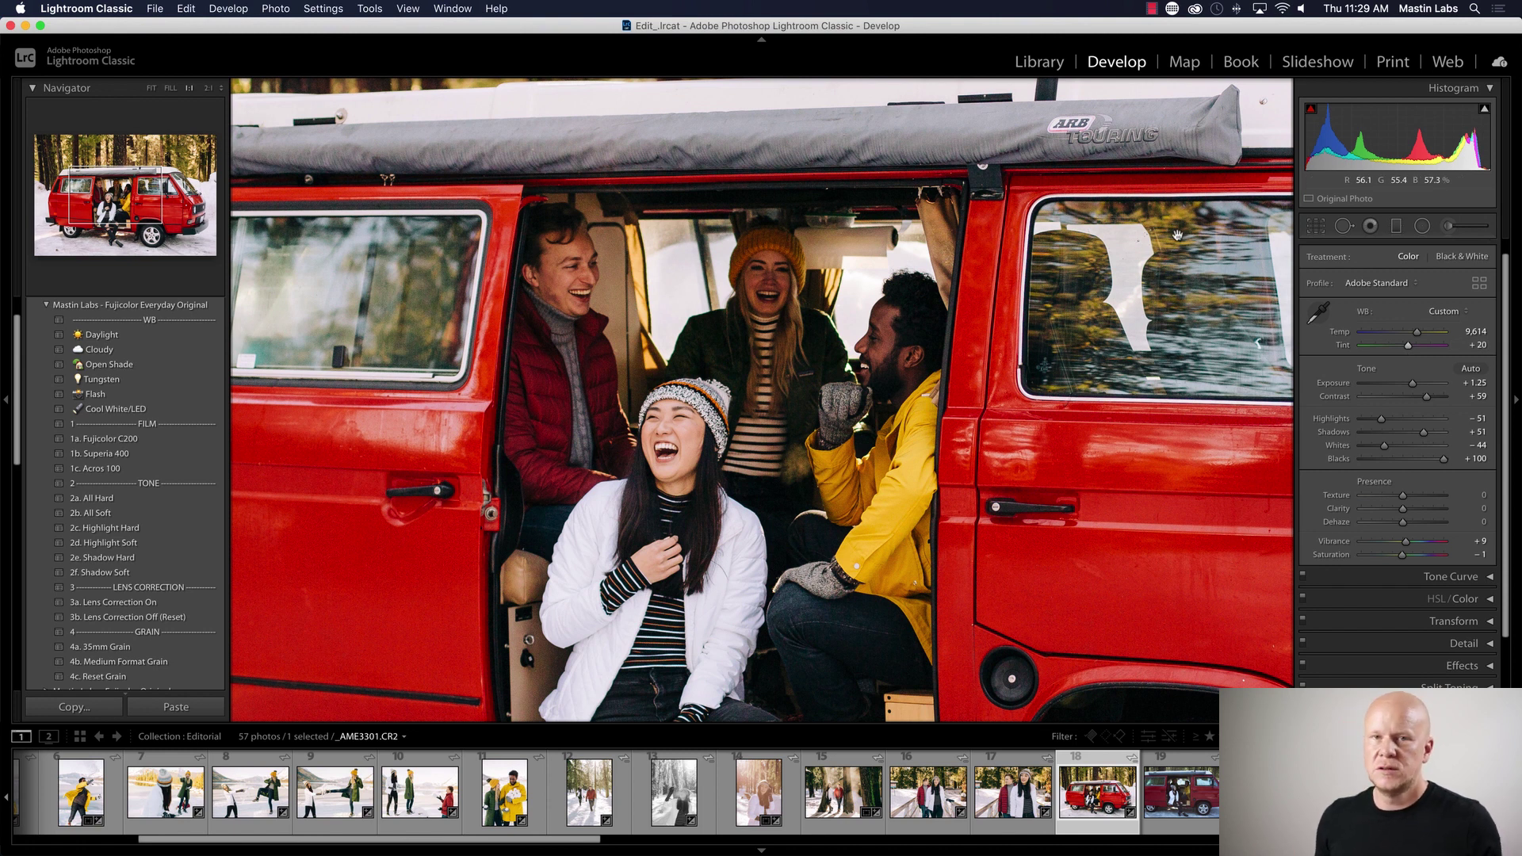
click(991, 317)
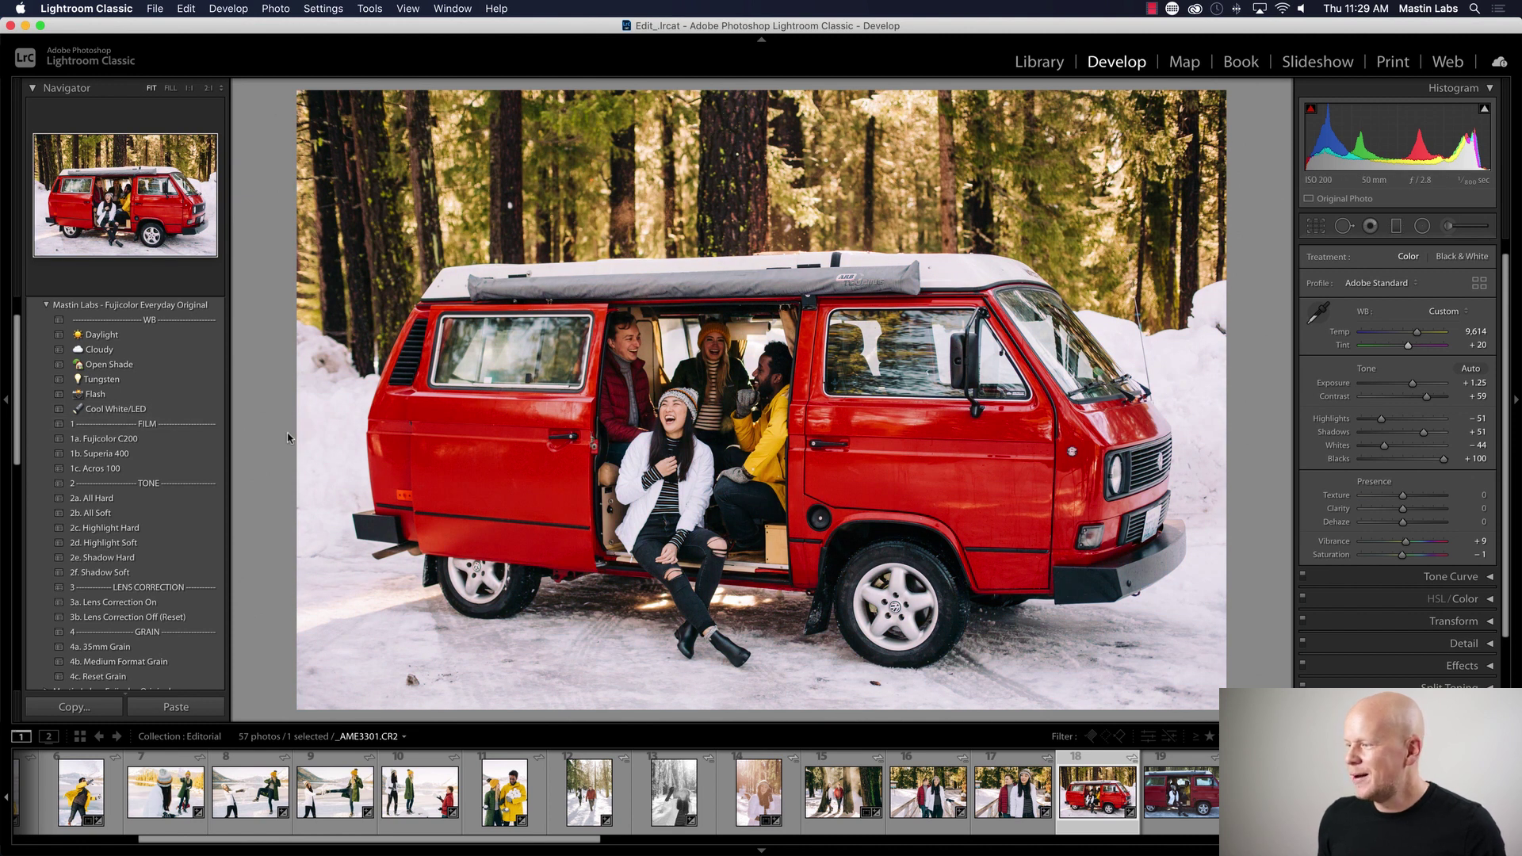
- Compare the first van photo's edit with the original, and apply the 3a. Lens Correction On preset to it
key(y)
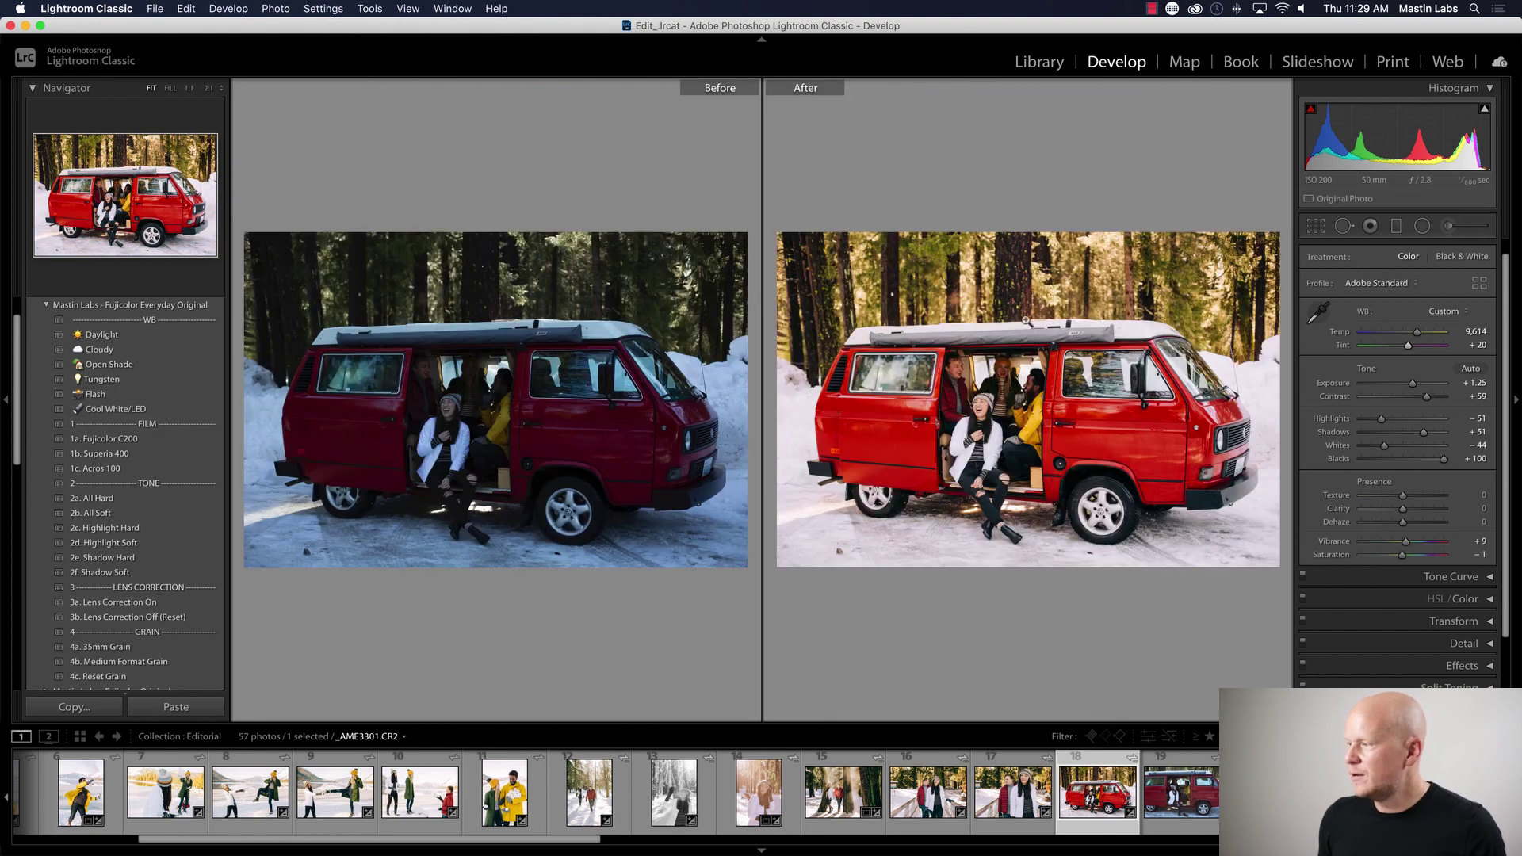
key(y)
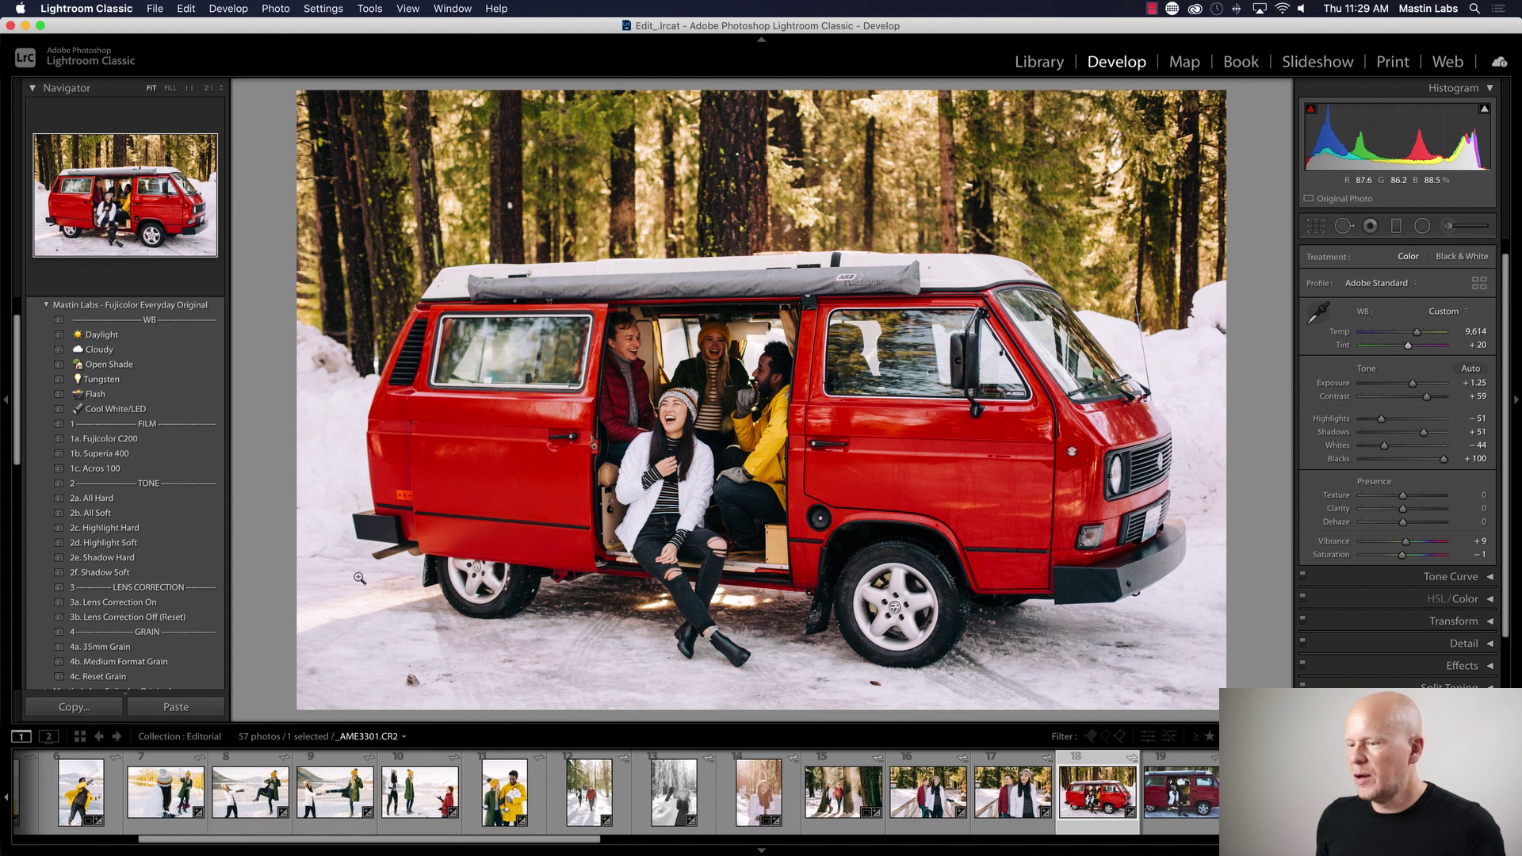
click(212, 602)
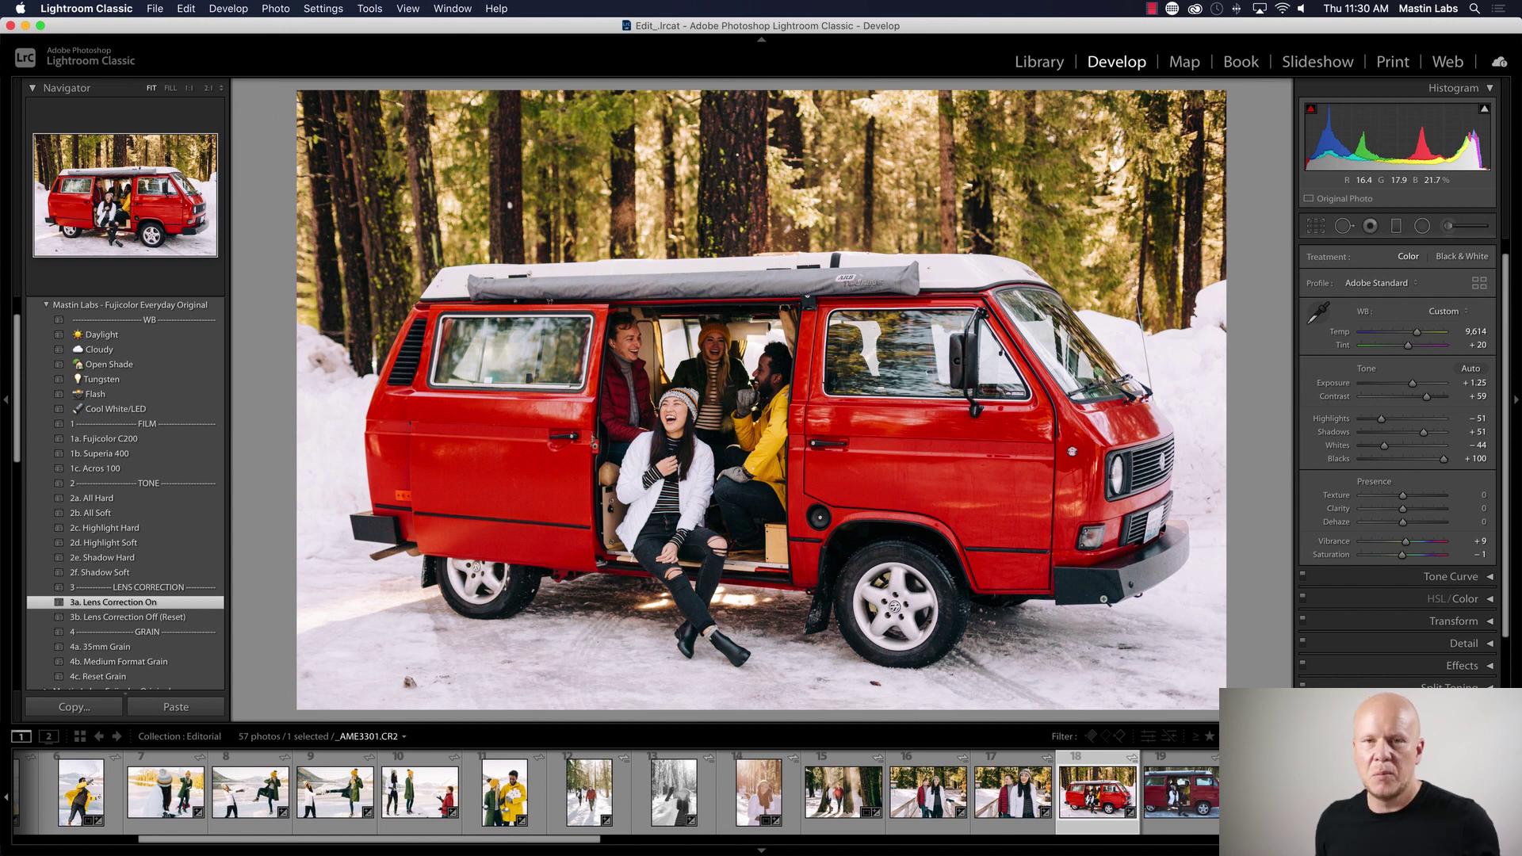
- Try pasting the first van photo's settings onto the next, closer van photo, and undo the paste
click(1182, 801)
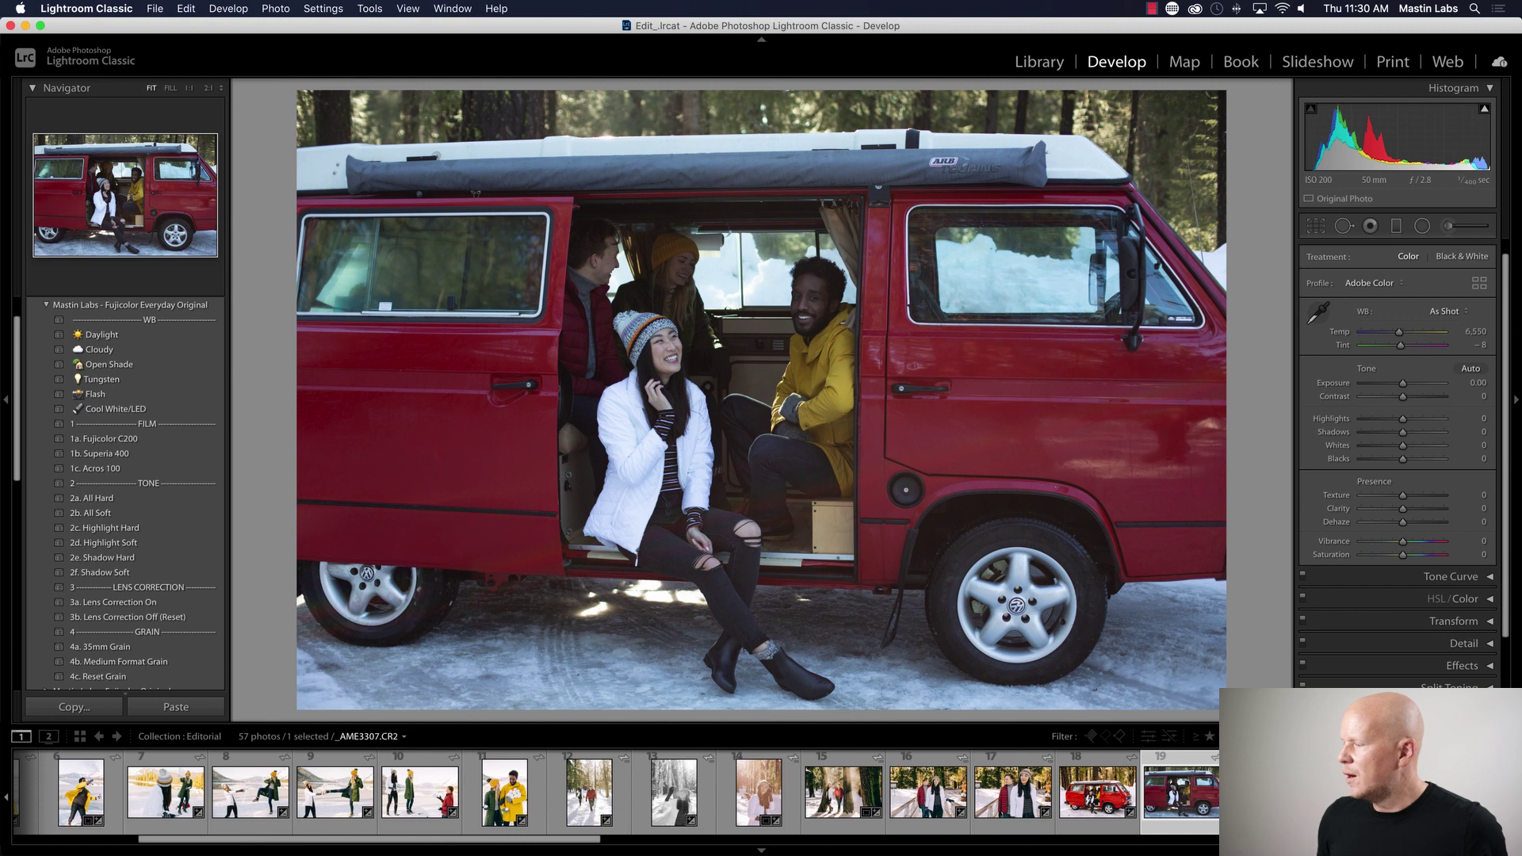
key(super+shift+v)
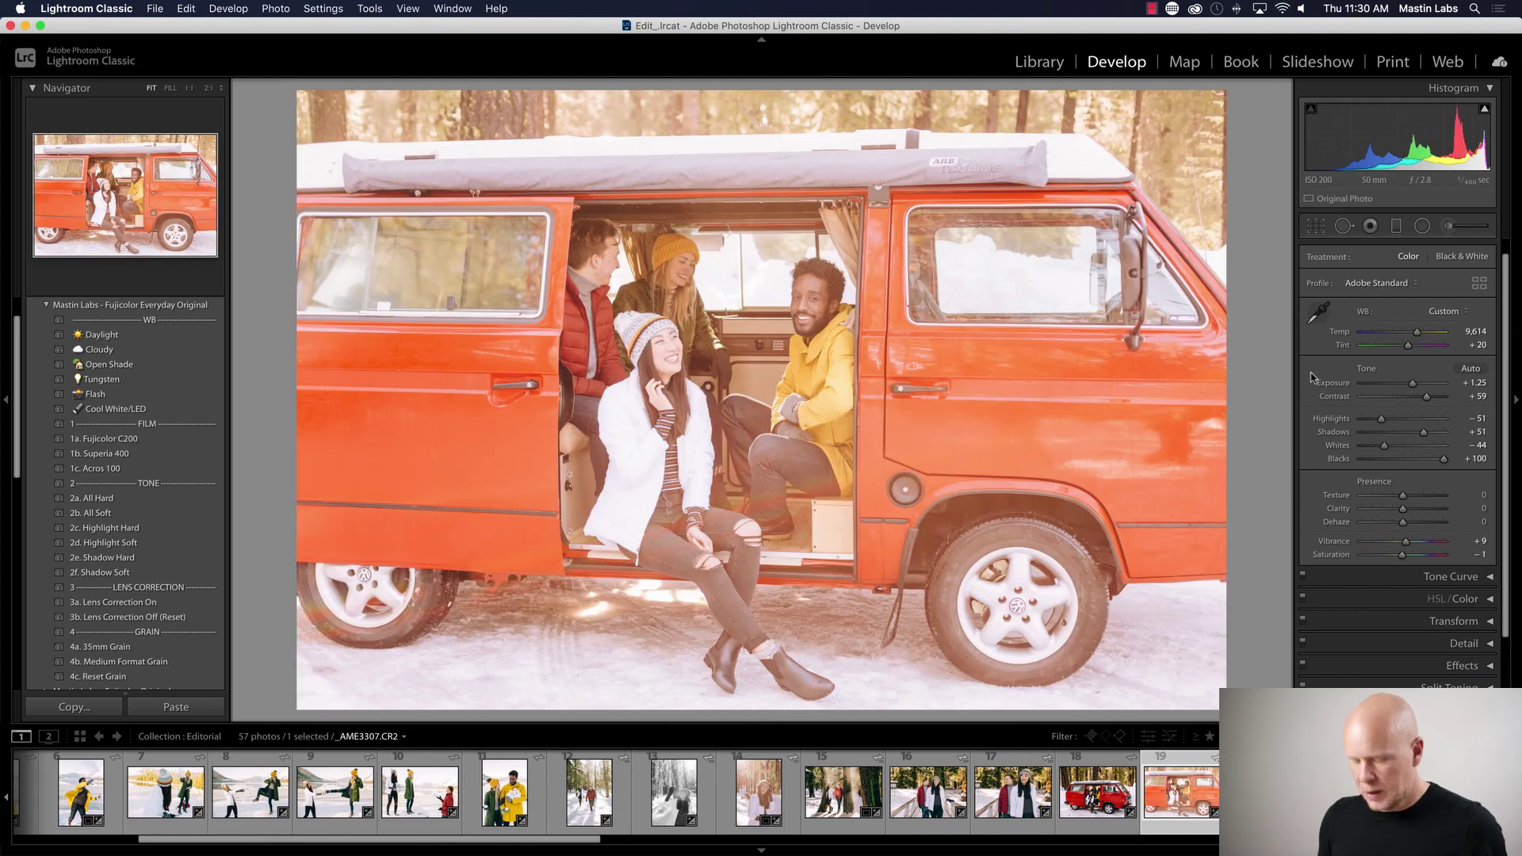
key(super+z)
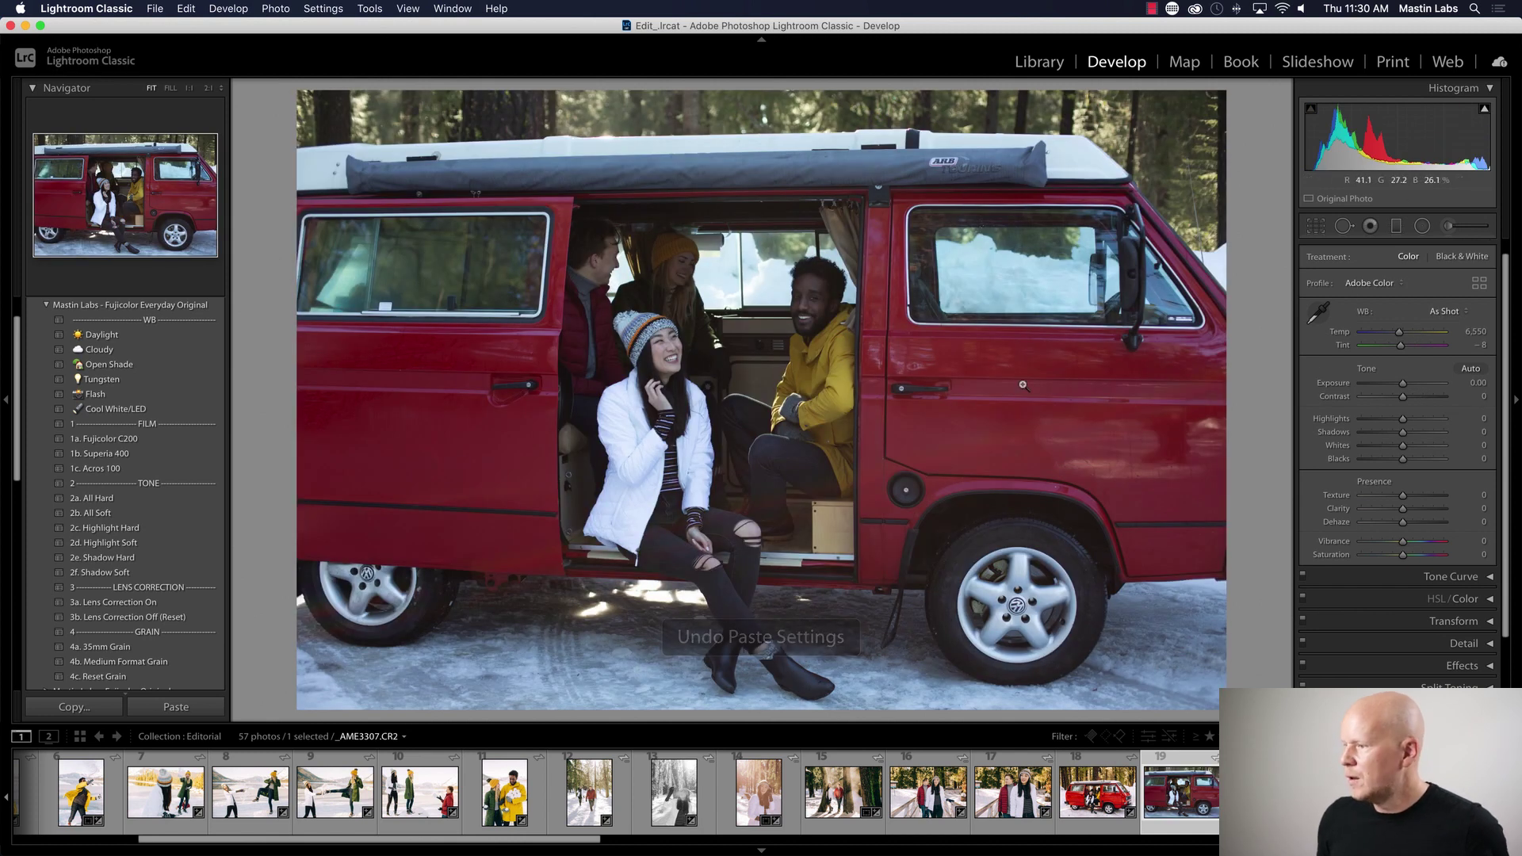
- Apply the 1b. Superia 400 film preset to the closer van photo with exposure +0.25, and check it against the first van photo
click(187, 454)
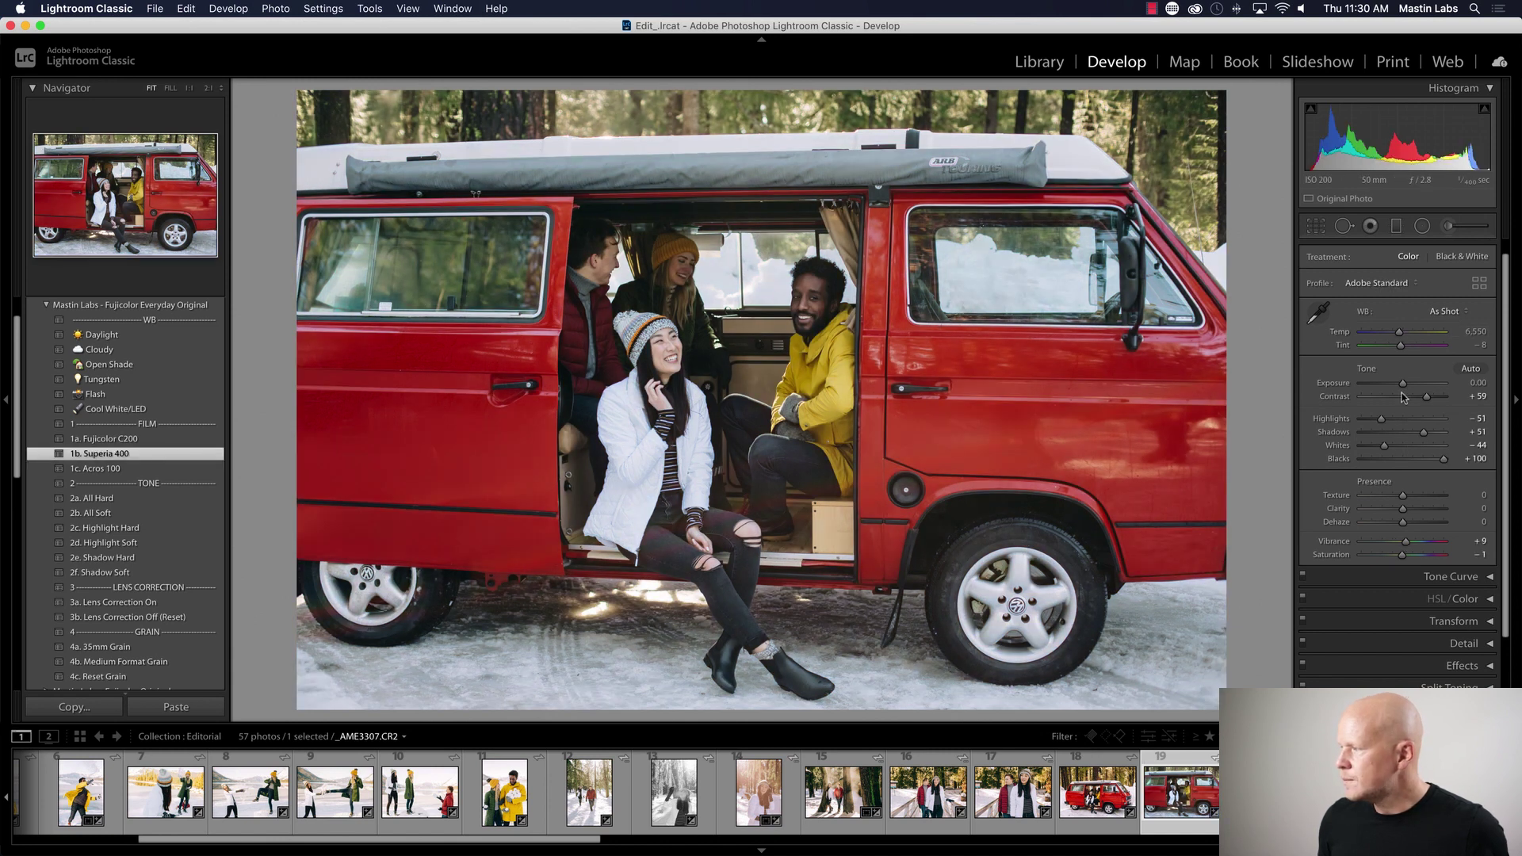
drag(1404, 386, 1405, 383)
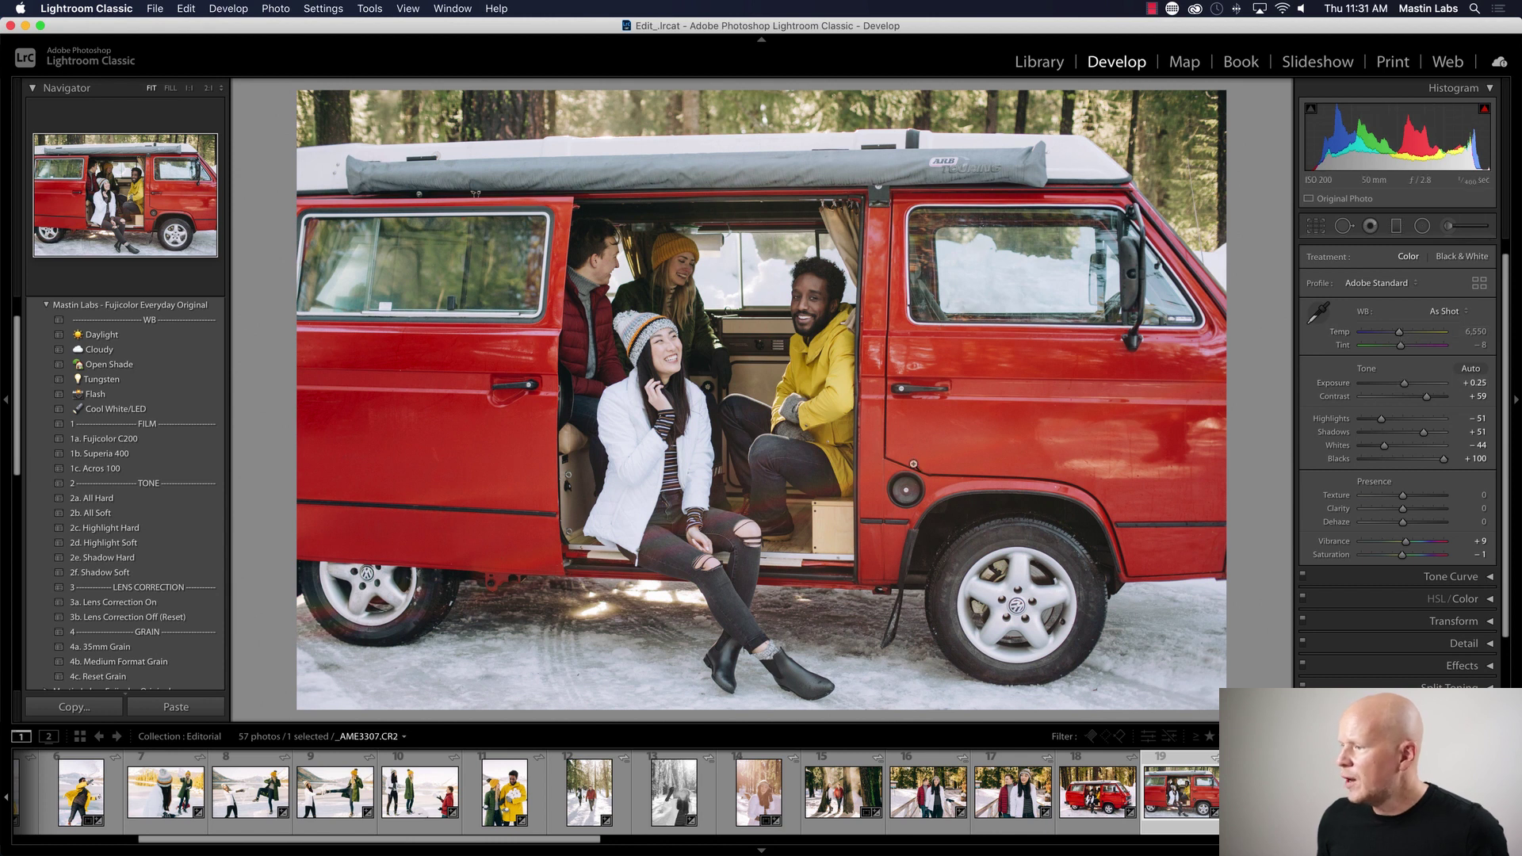
click(806, 513)
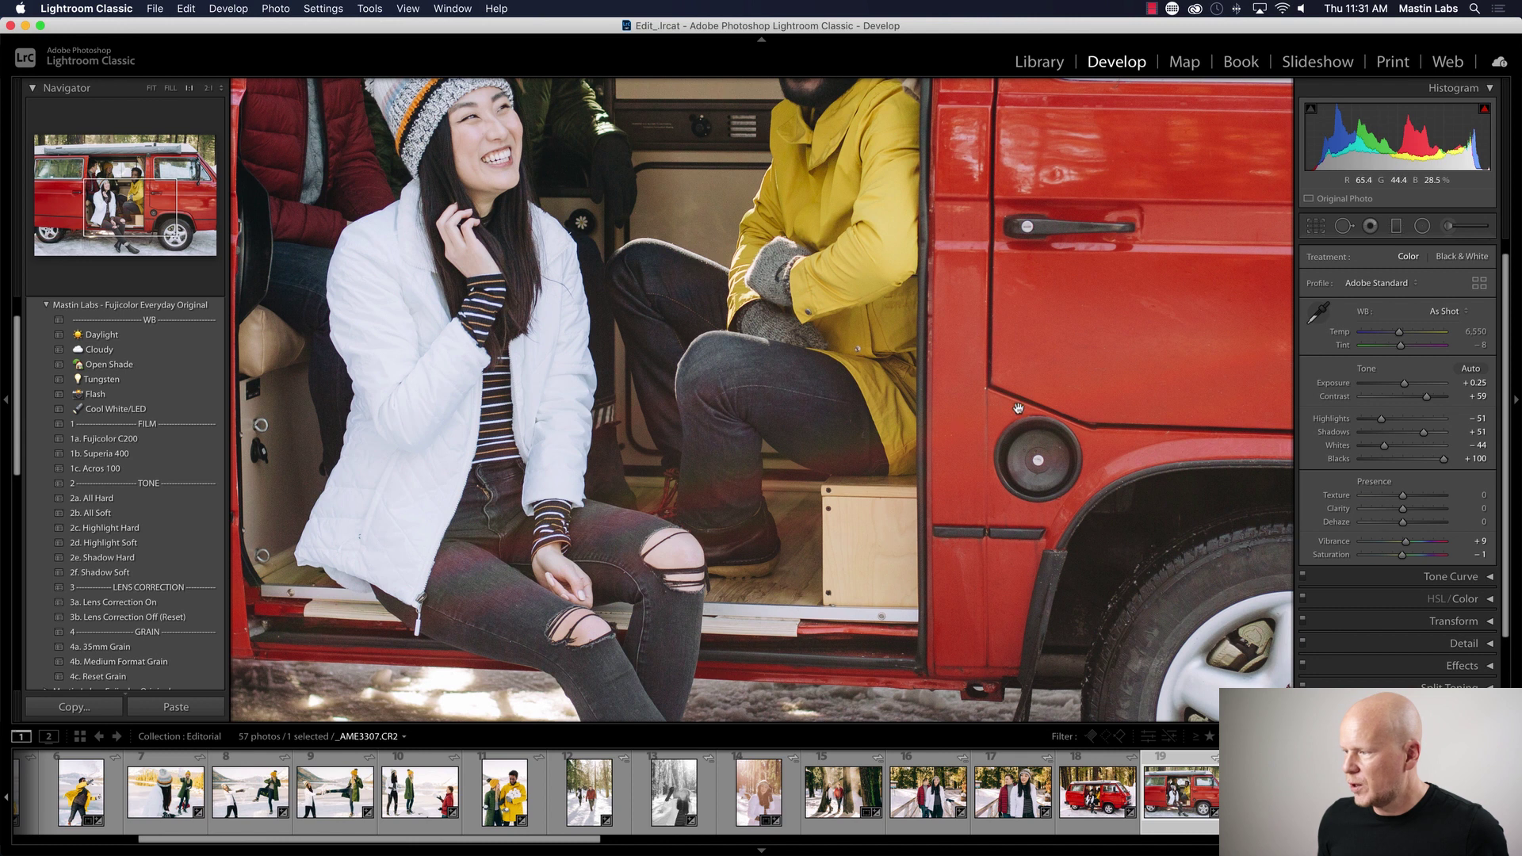
click(817, 487)
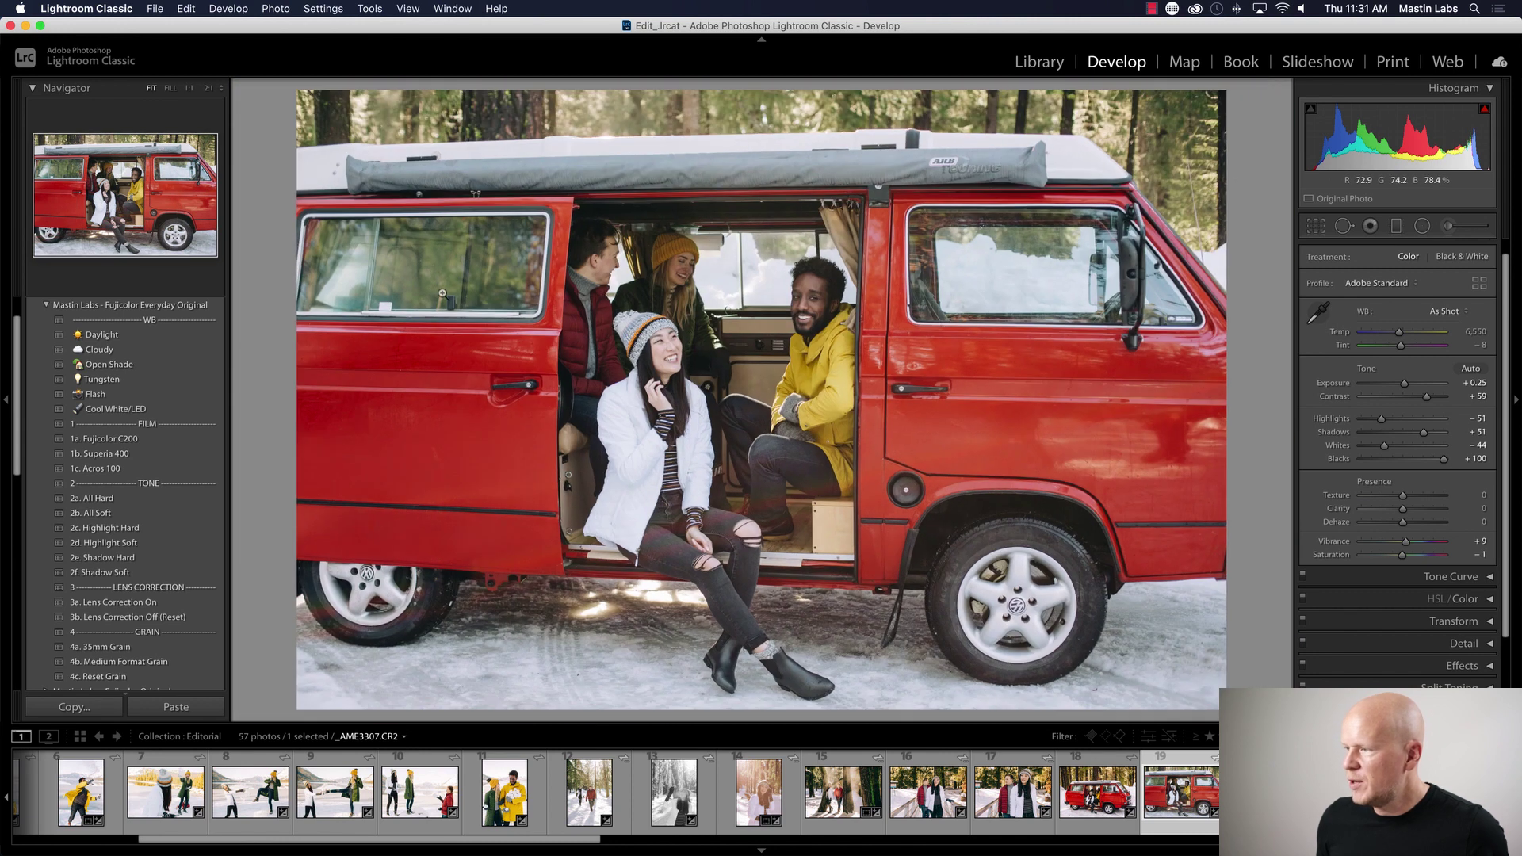
click(1097, 792)
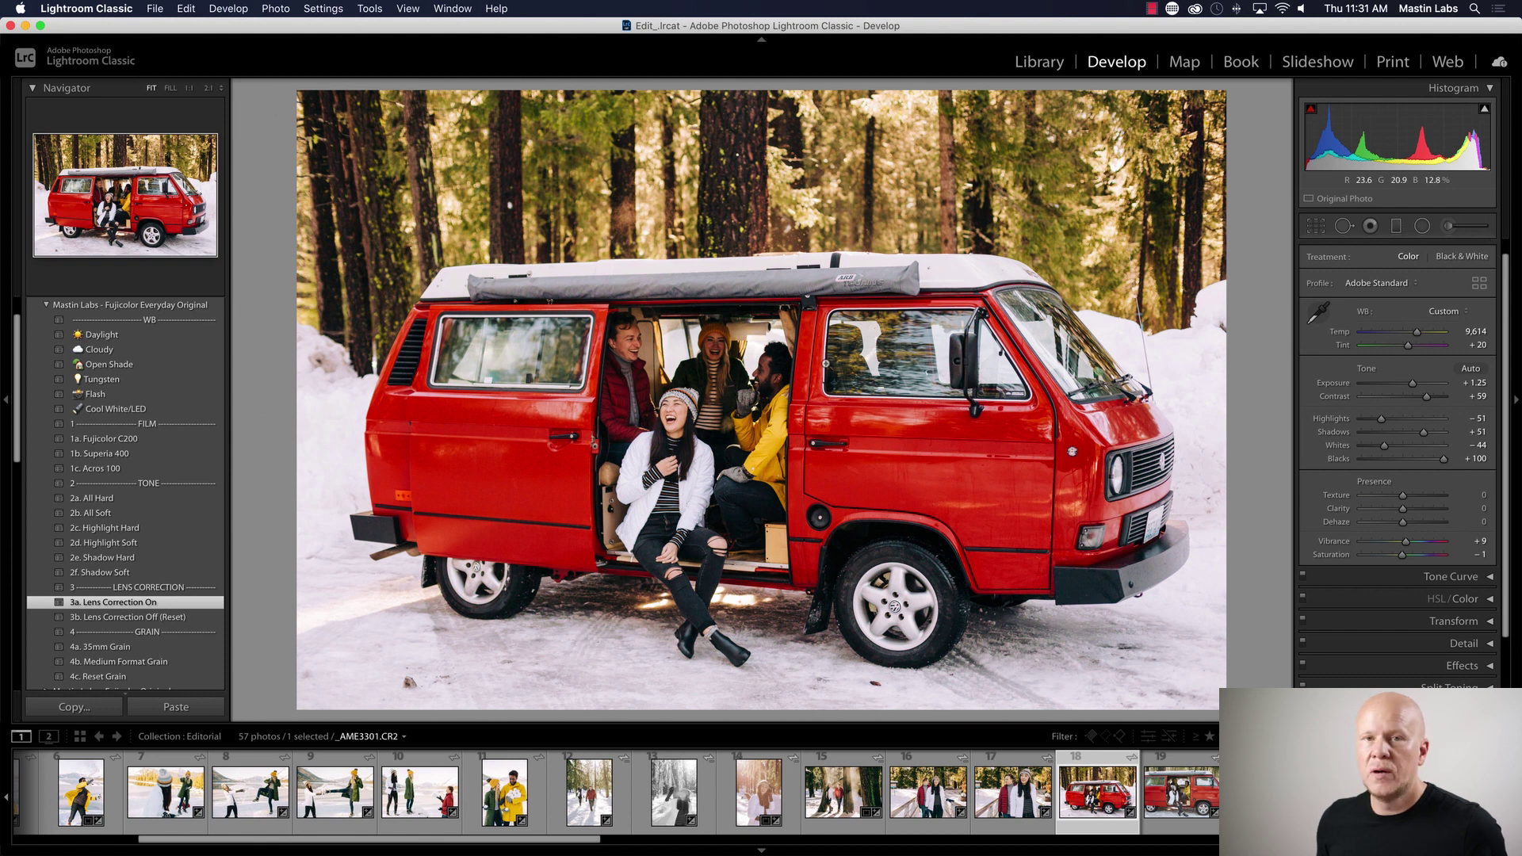
key(Right)
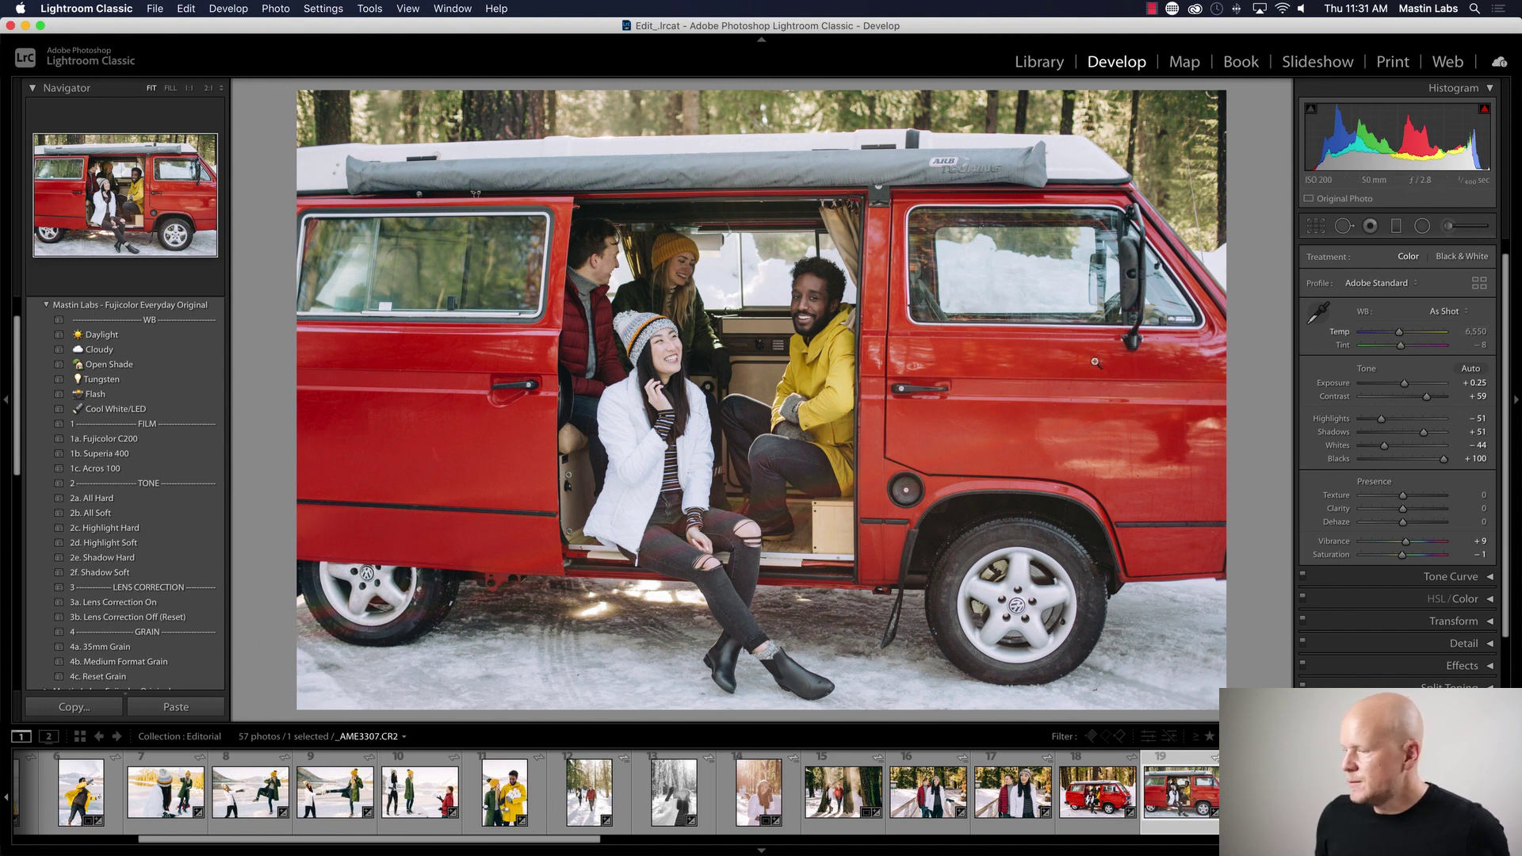
- Refine the closer van photo's exposure to +0.35 and its temperature to 6,630
click(141, 455)
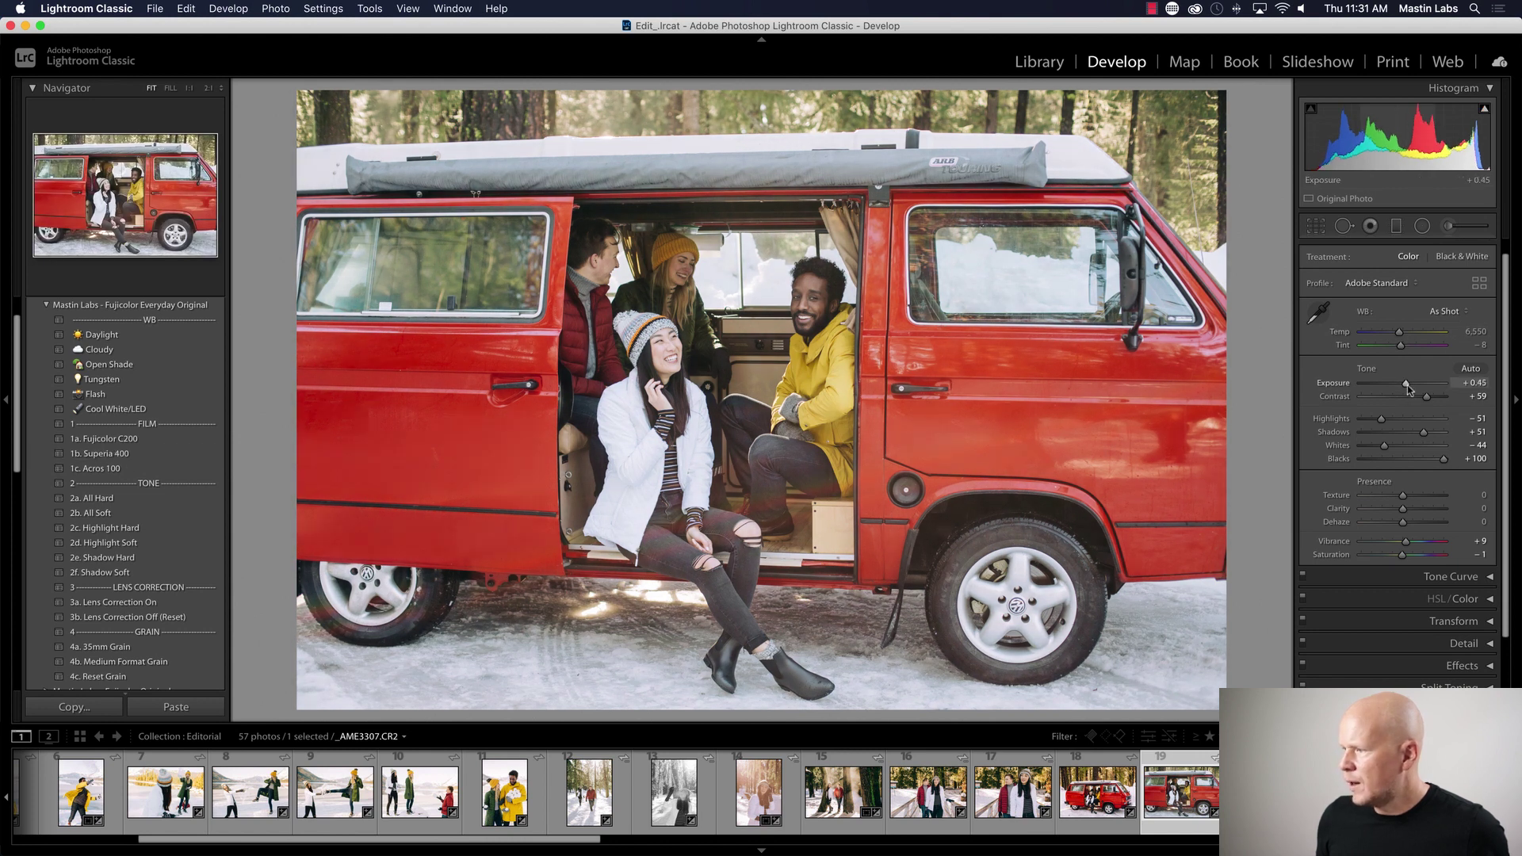
double_click(1405, 385)
drag(1405, 385, 1405, 385)
drag(1400, 334, 1400, 334)
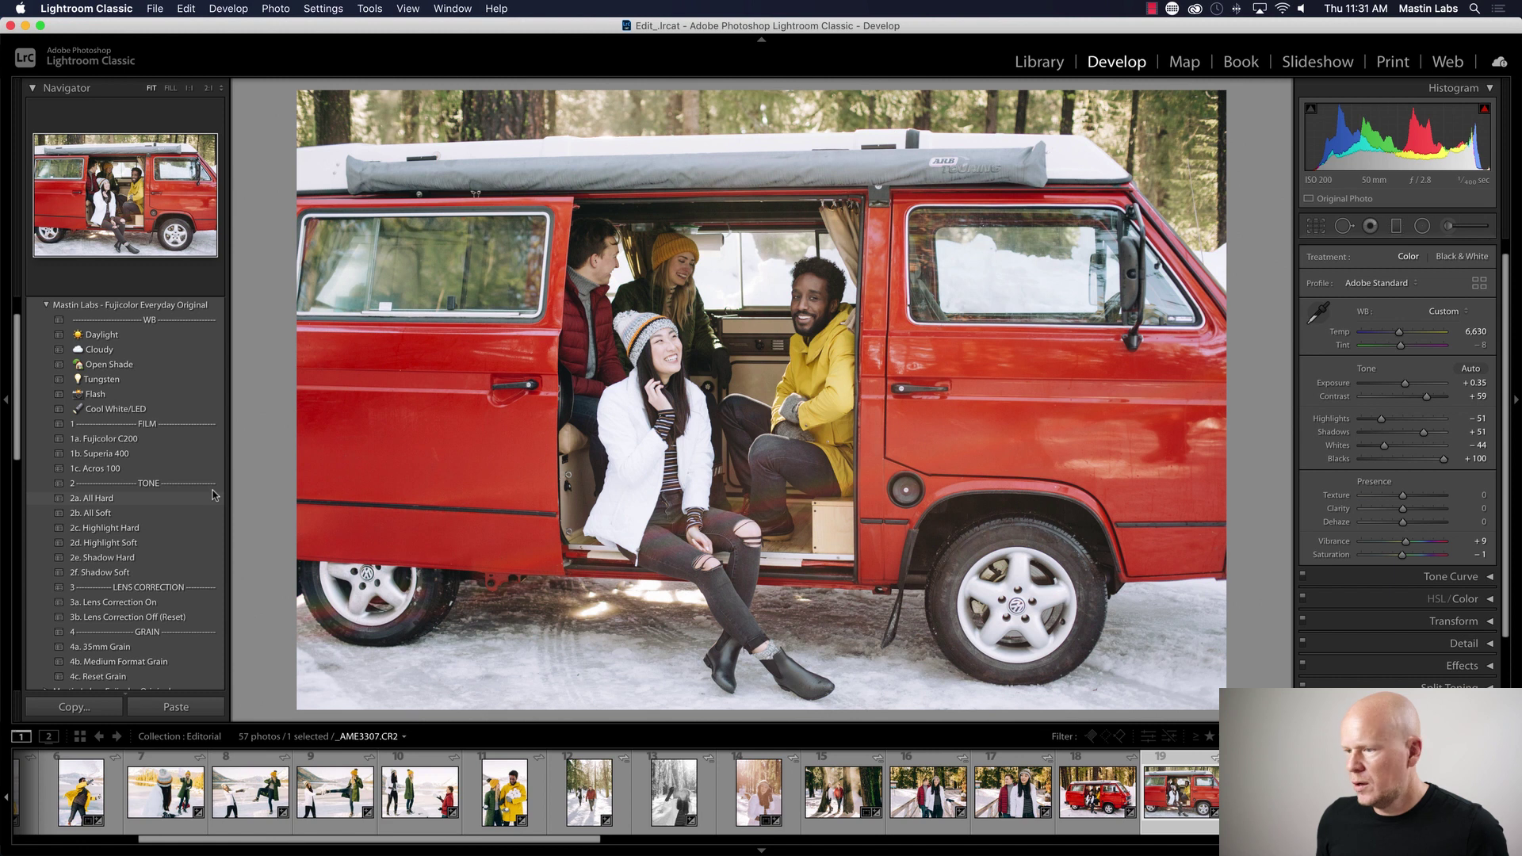
- Apply the 2e. Shadow Hard tone preset, set exposure to +0.15, temperature to 7,311 and tint to -2, and compare with the original
click(214, 557)
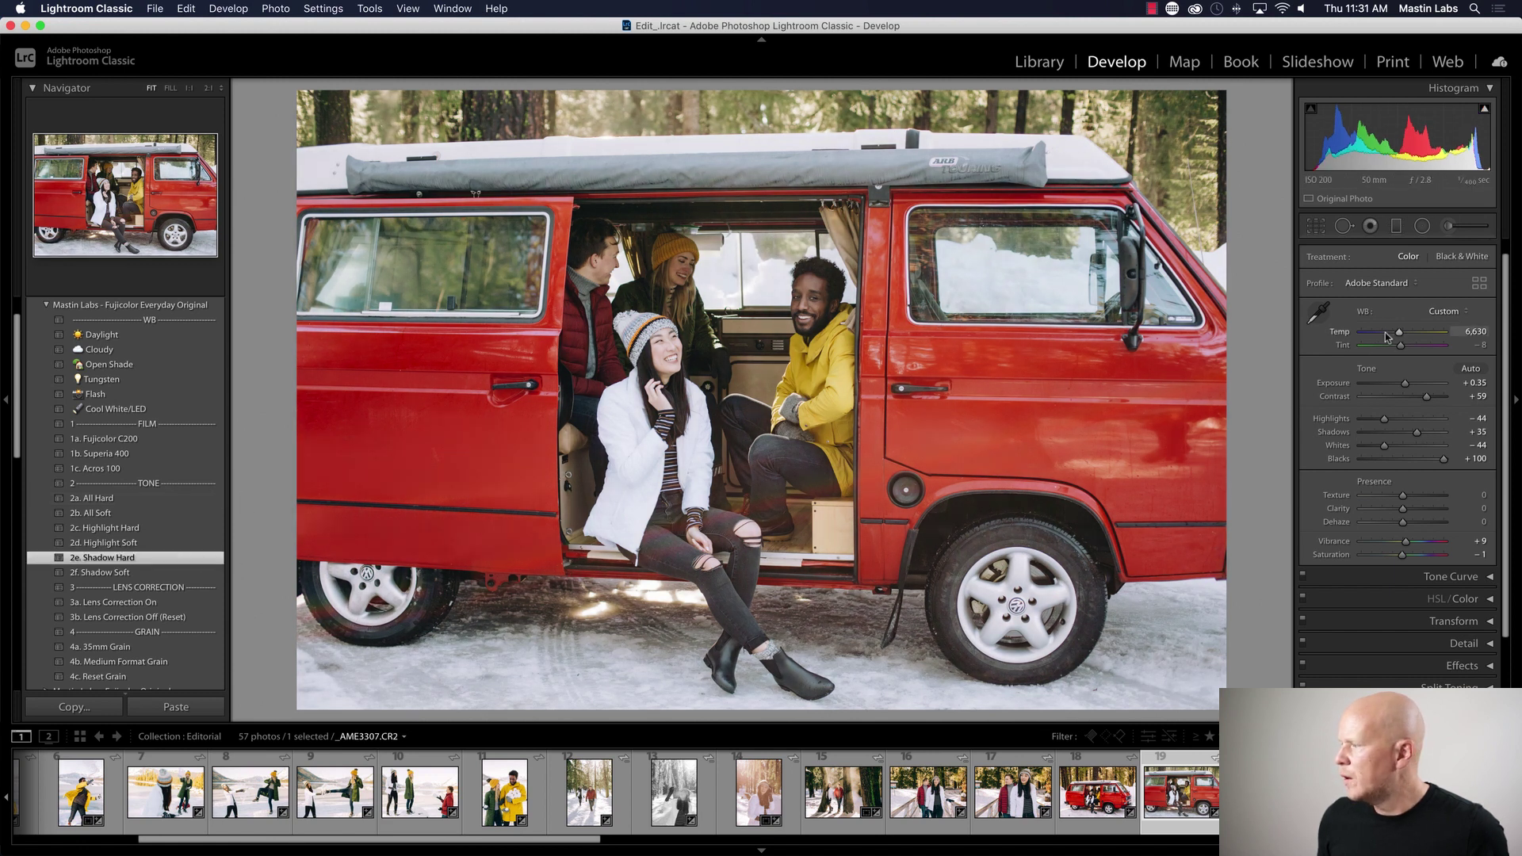
key(super+z)
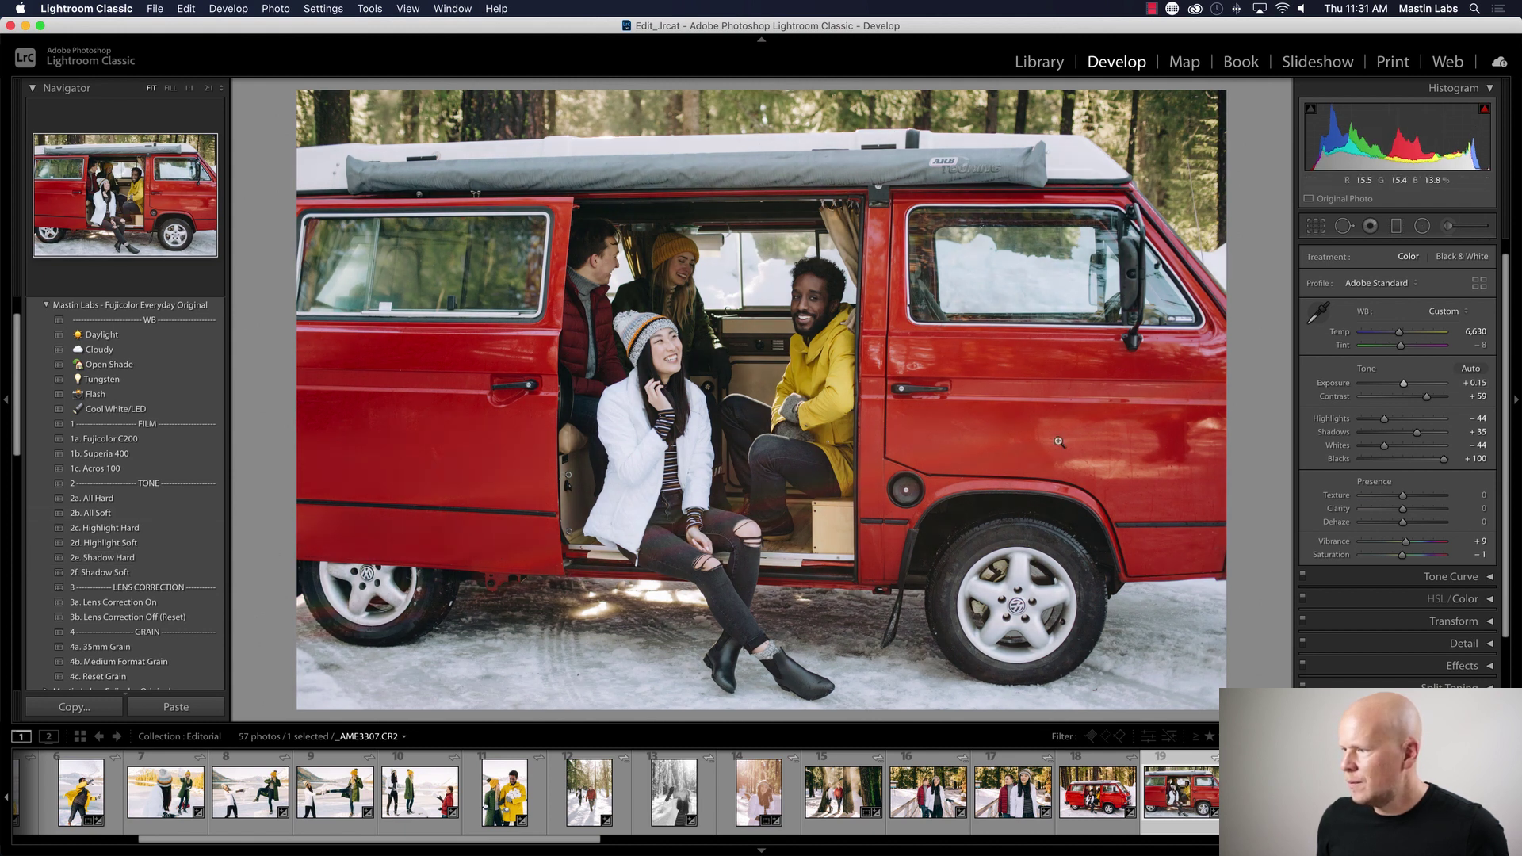
mouse_move(1399, 333)
mouse_down()
mouse_move(1403, 350)
mouse_move(1406, 333)
mouse_up()
key(y)
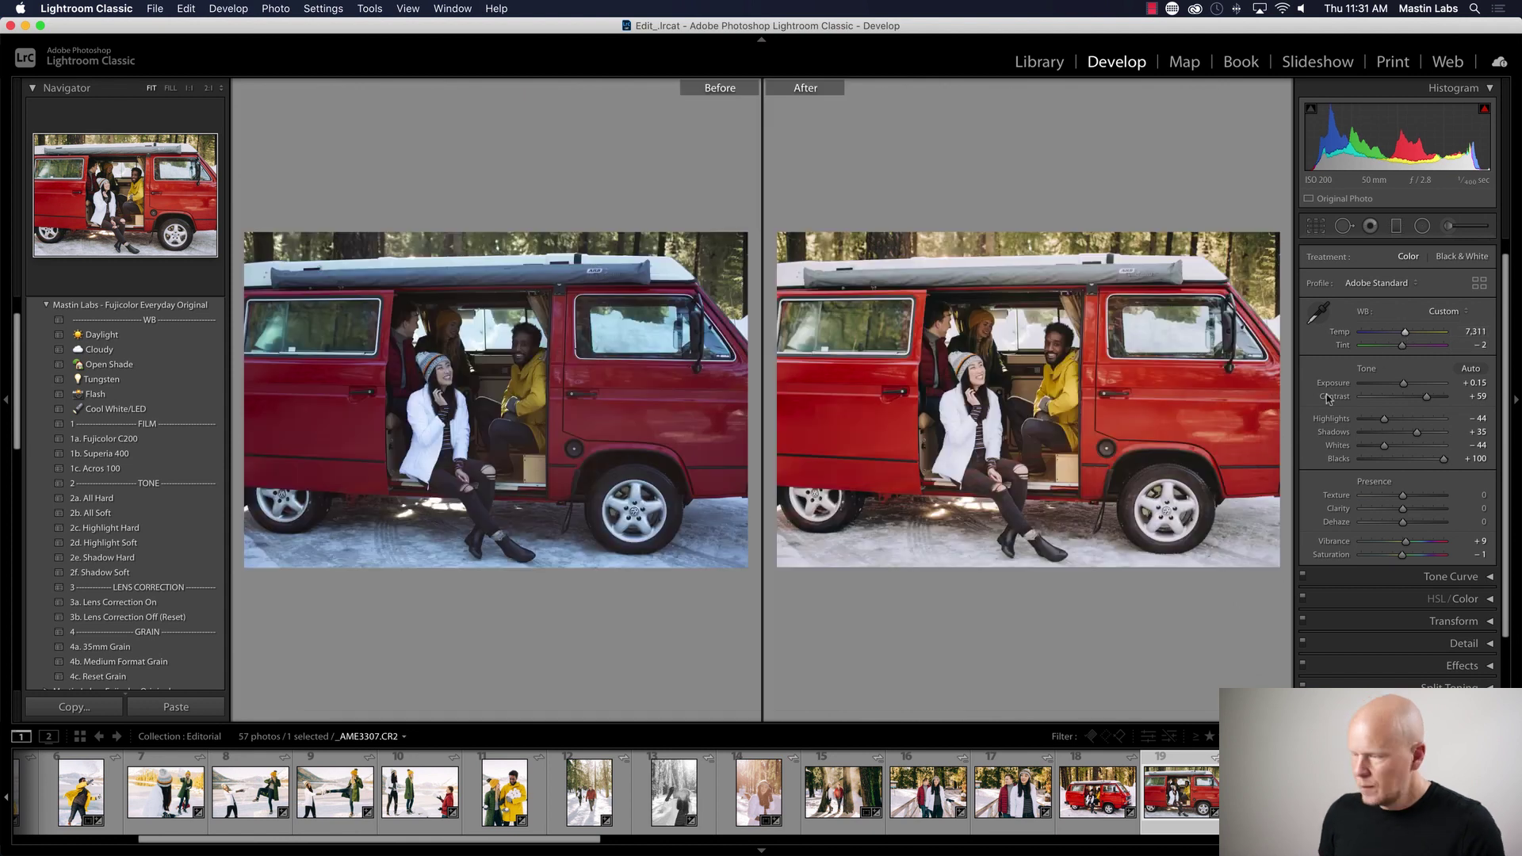
key(y)
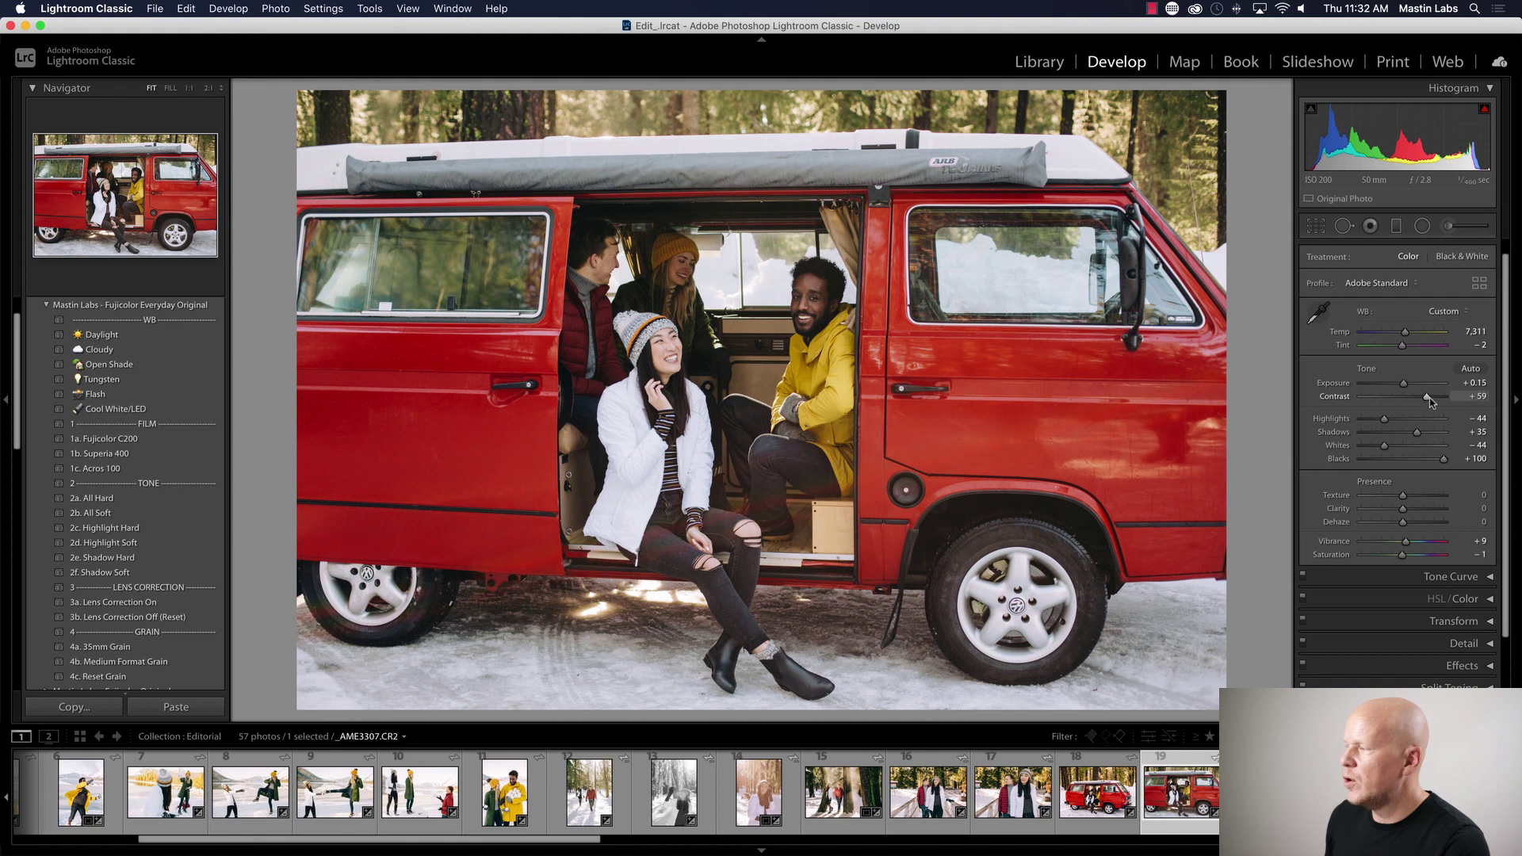
- Set the closer van photo's contrast to +70 and texture to +19, and apply the 3a. Lens Correction On preset
drag(1430, 398, 1436, 397)
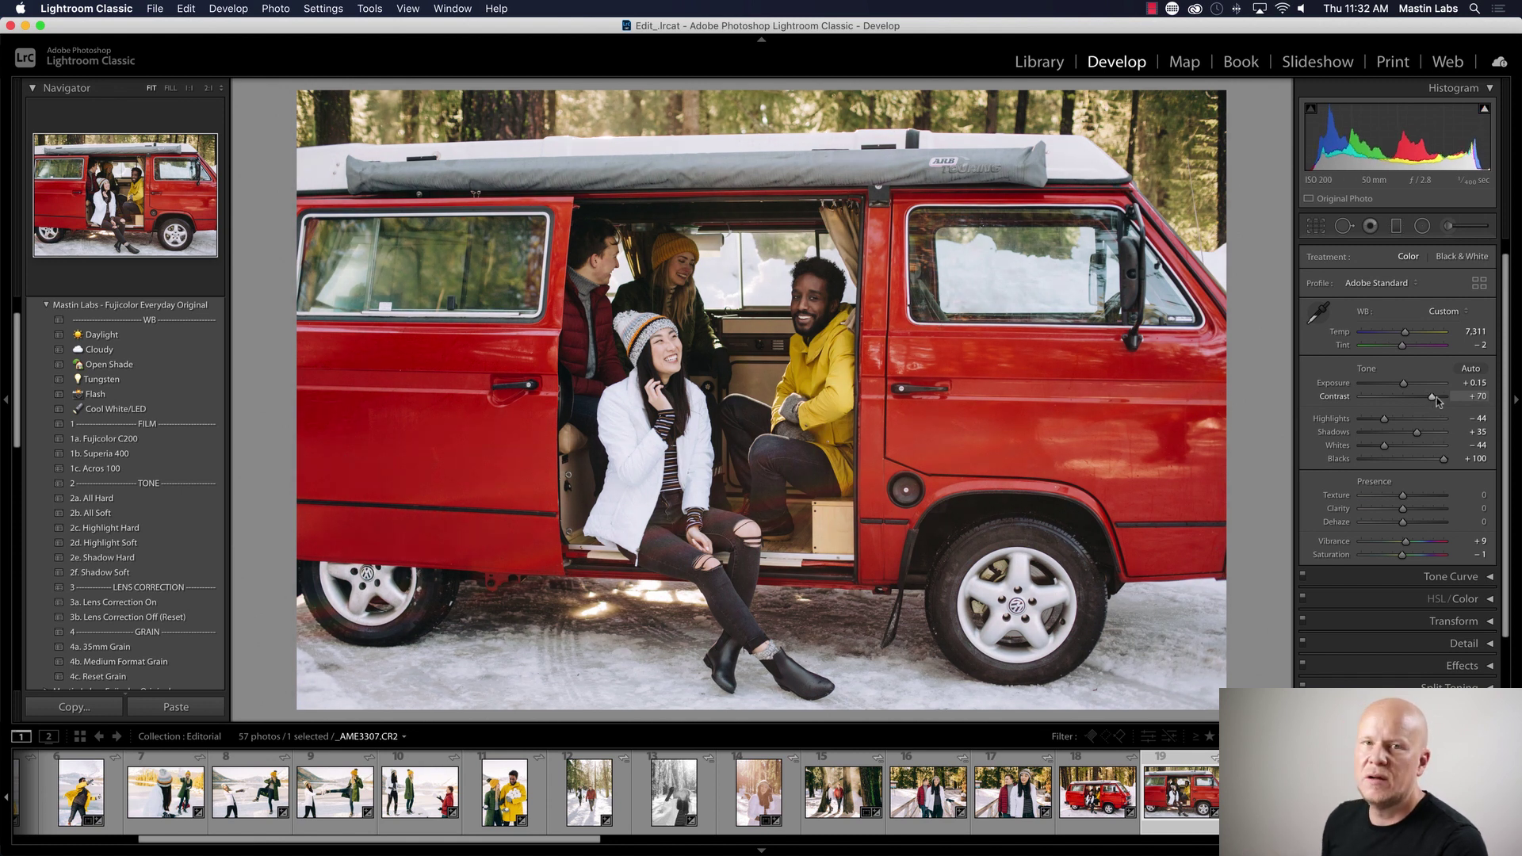
drag(1403, 496, 1412, 498)
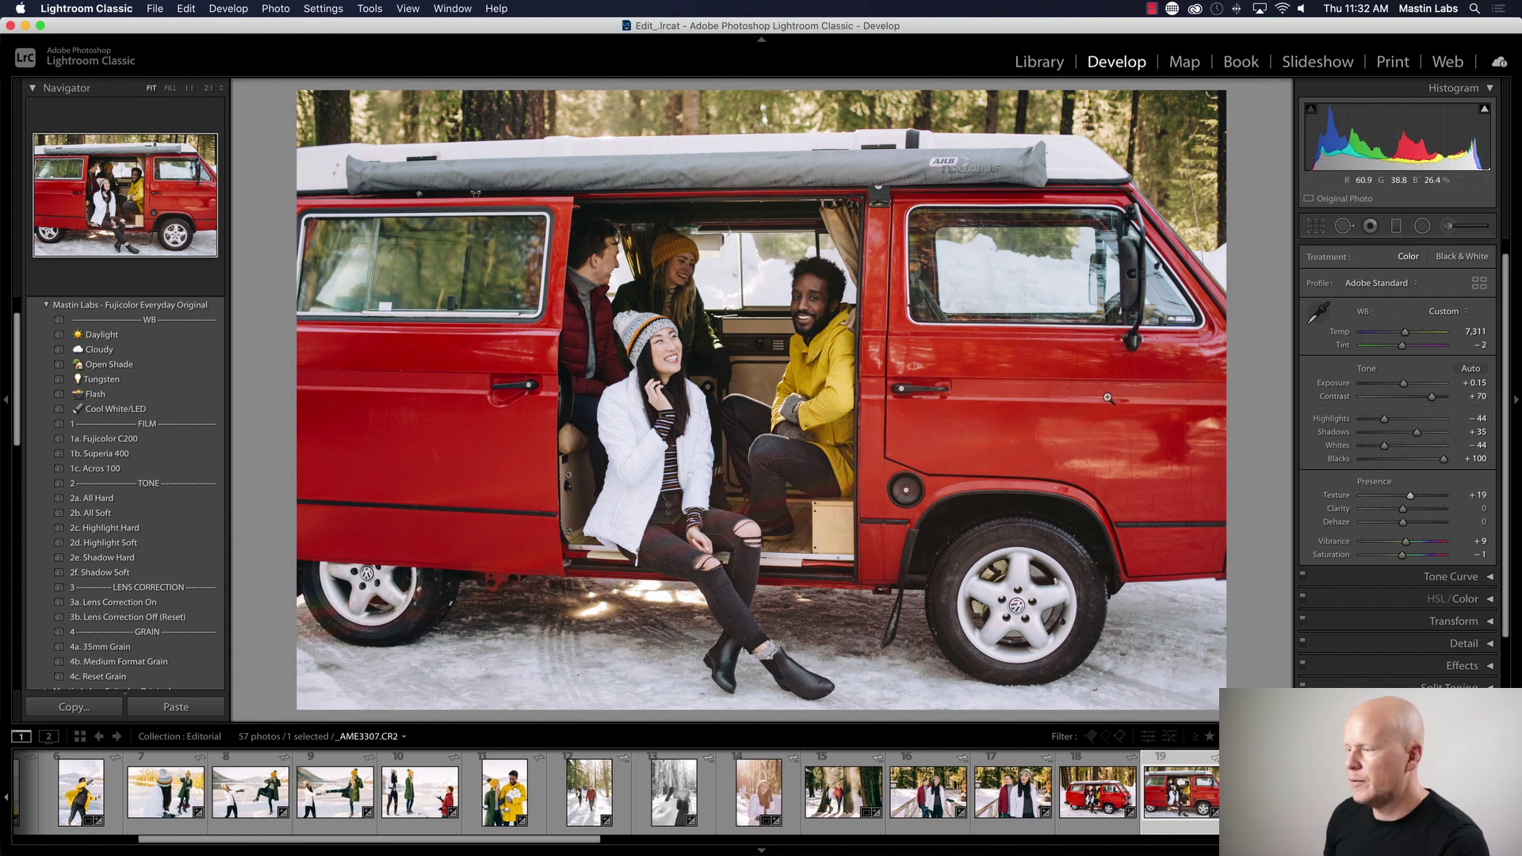
click(214, 605)
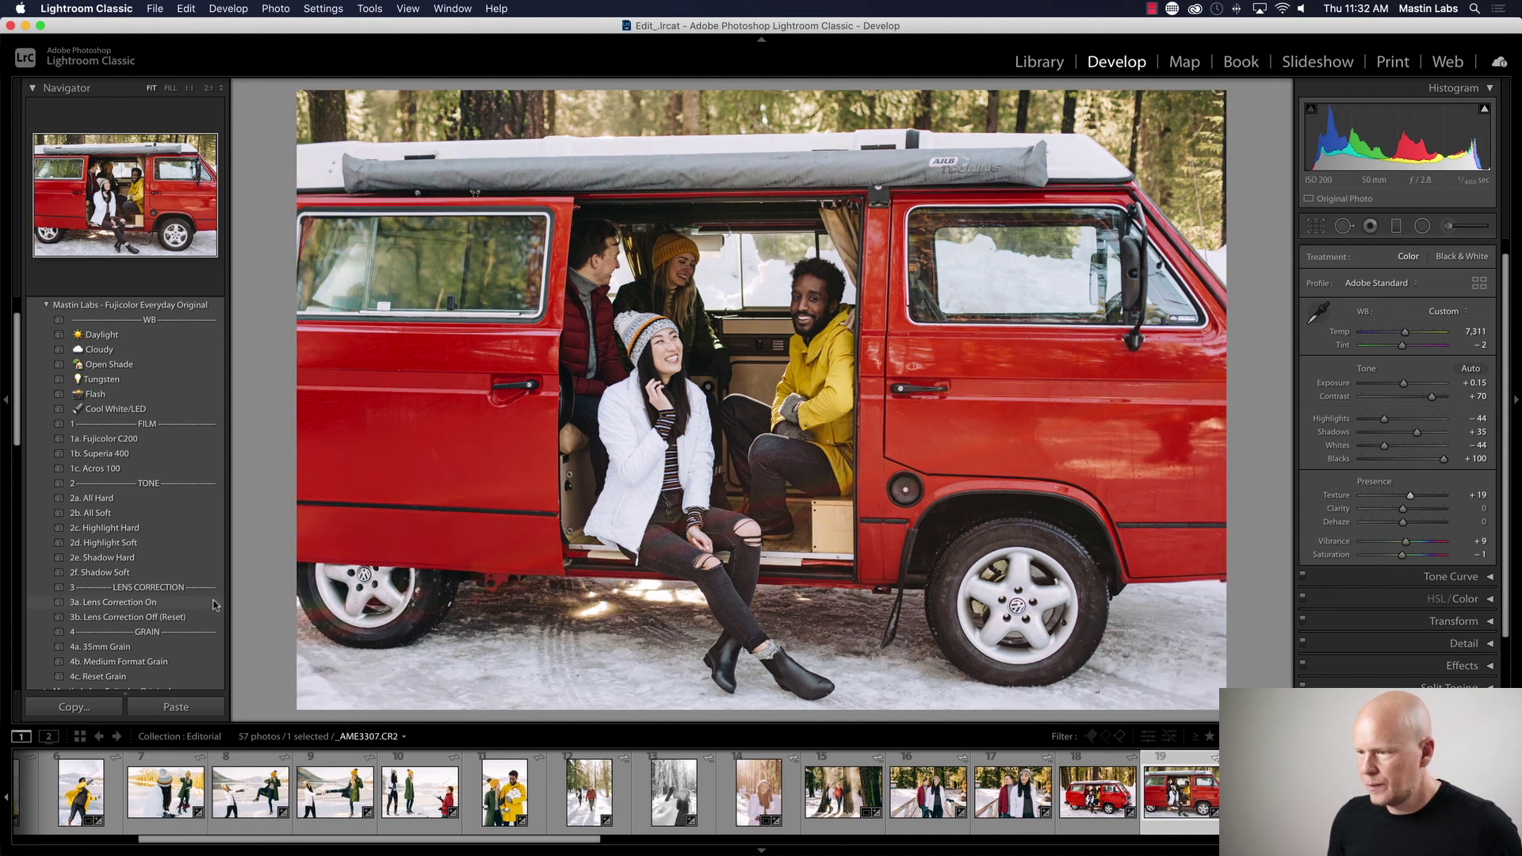
click(214, 605)
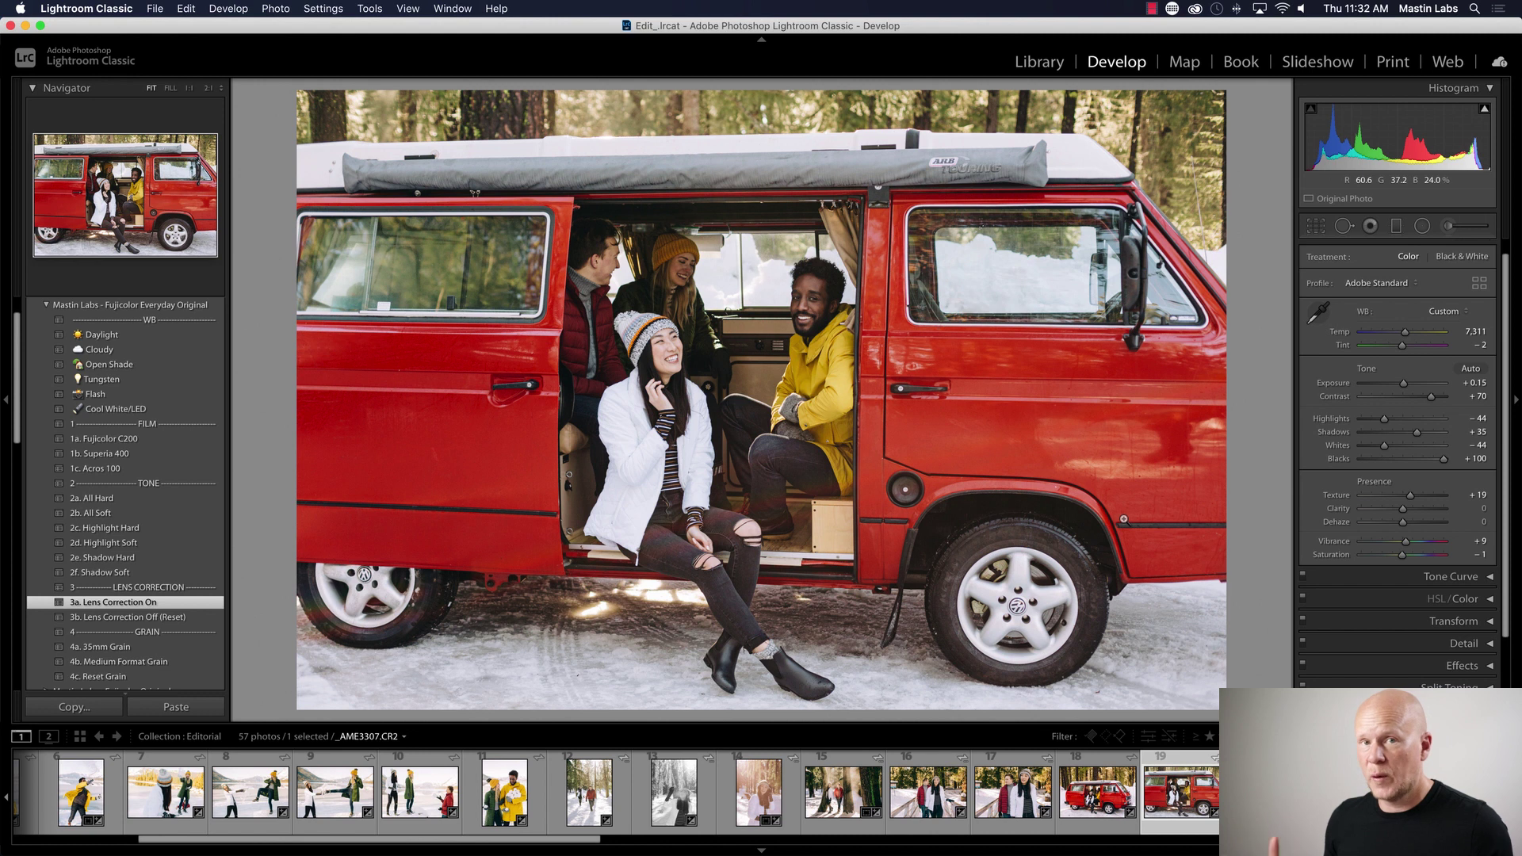
- Copy the first van photo's settings and paste them onto the vertical van photo
key(Right)
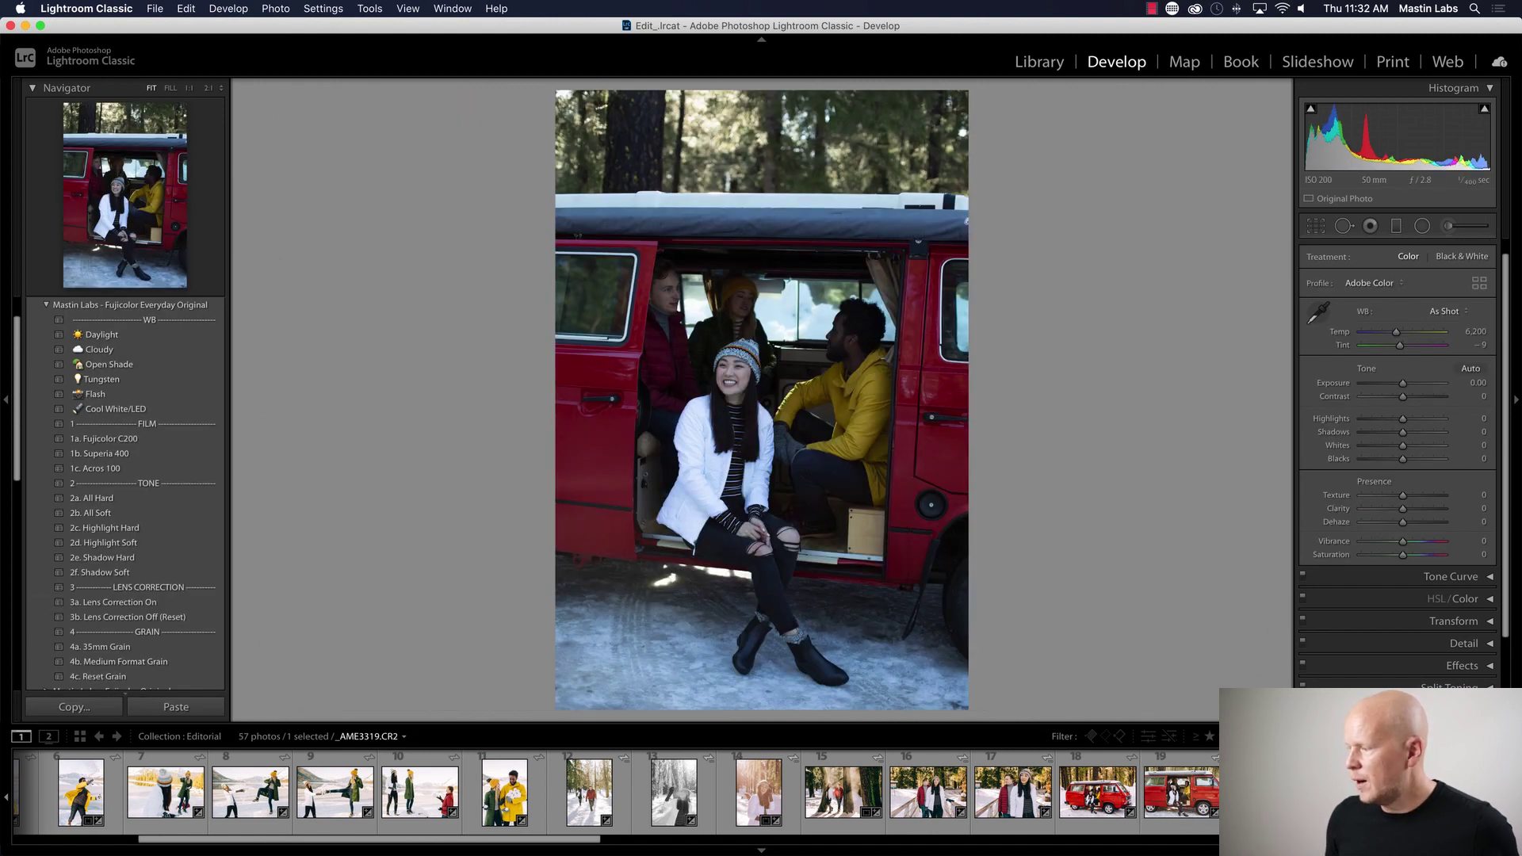
key(Left)
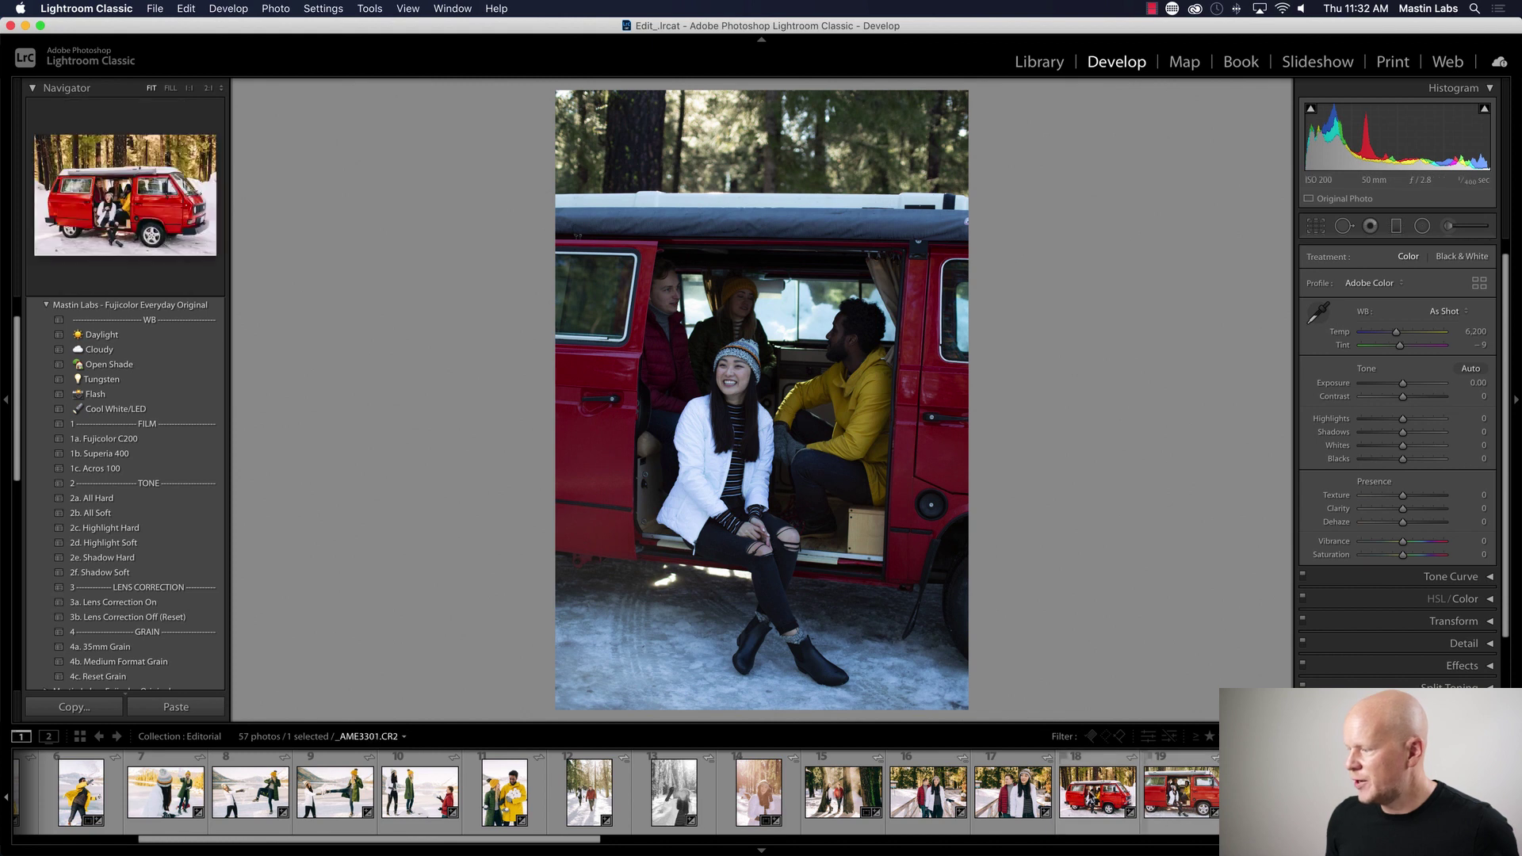
key(Right)
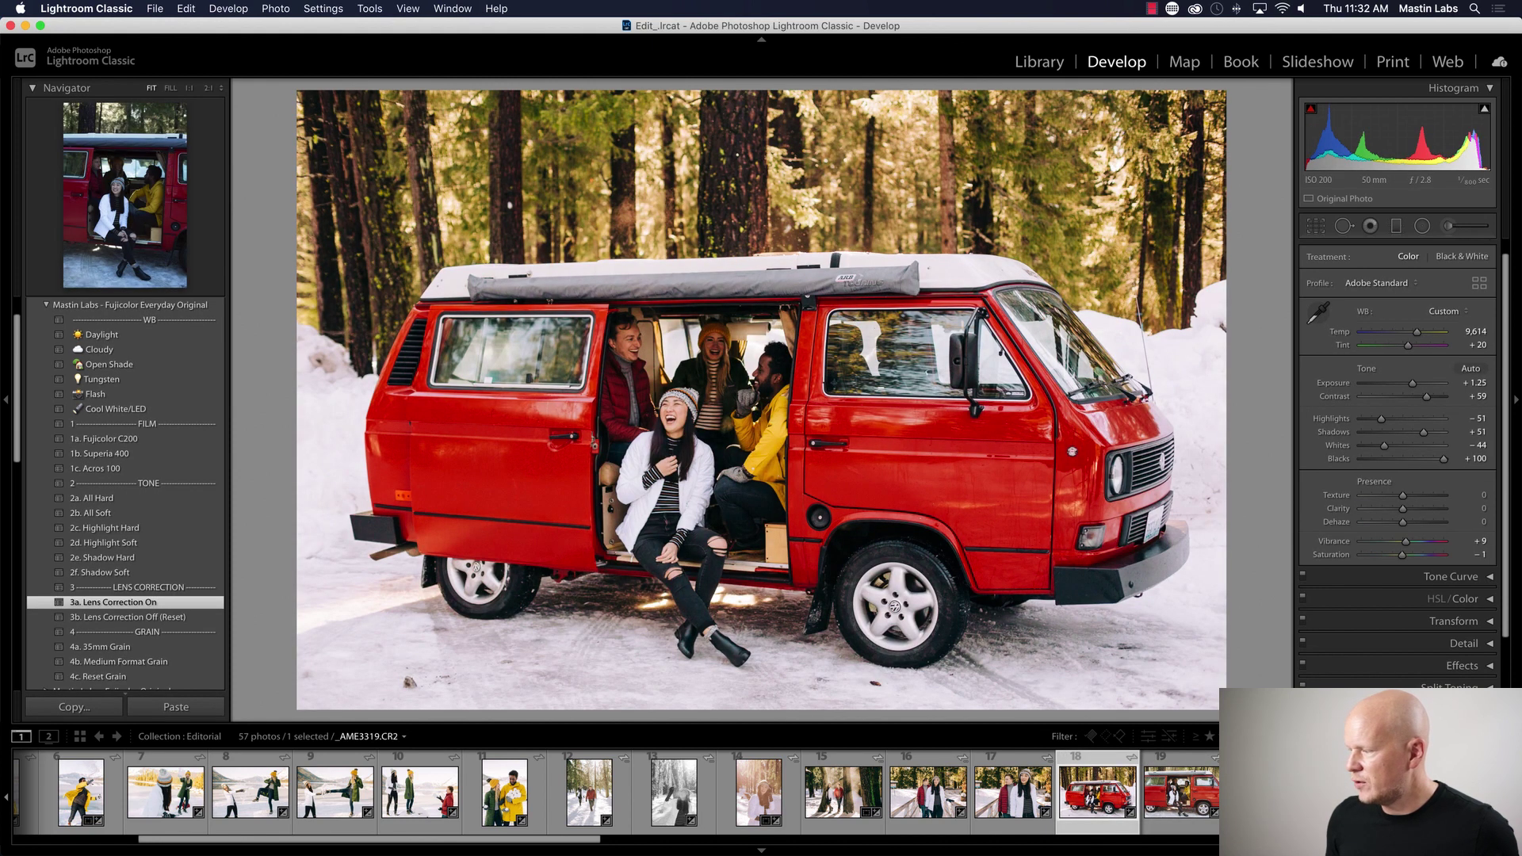
key(Left)
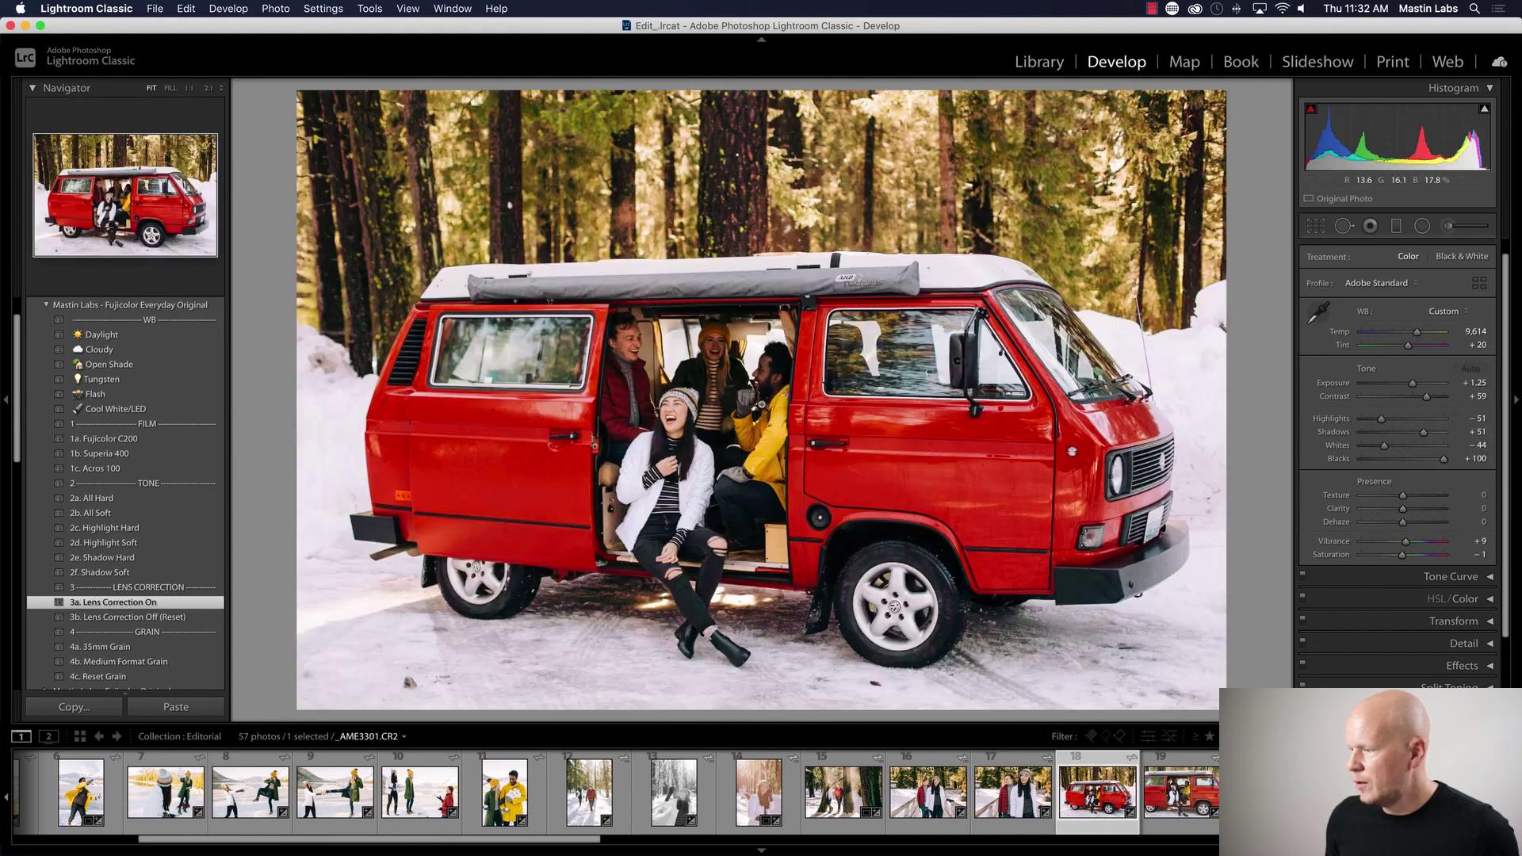
key(Right)
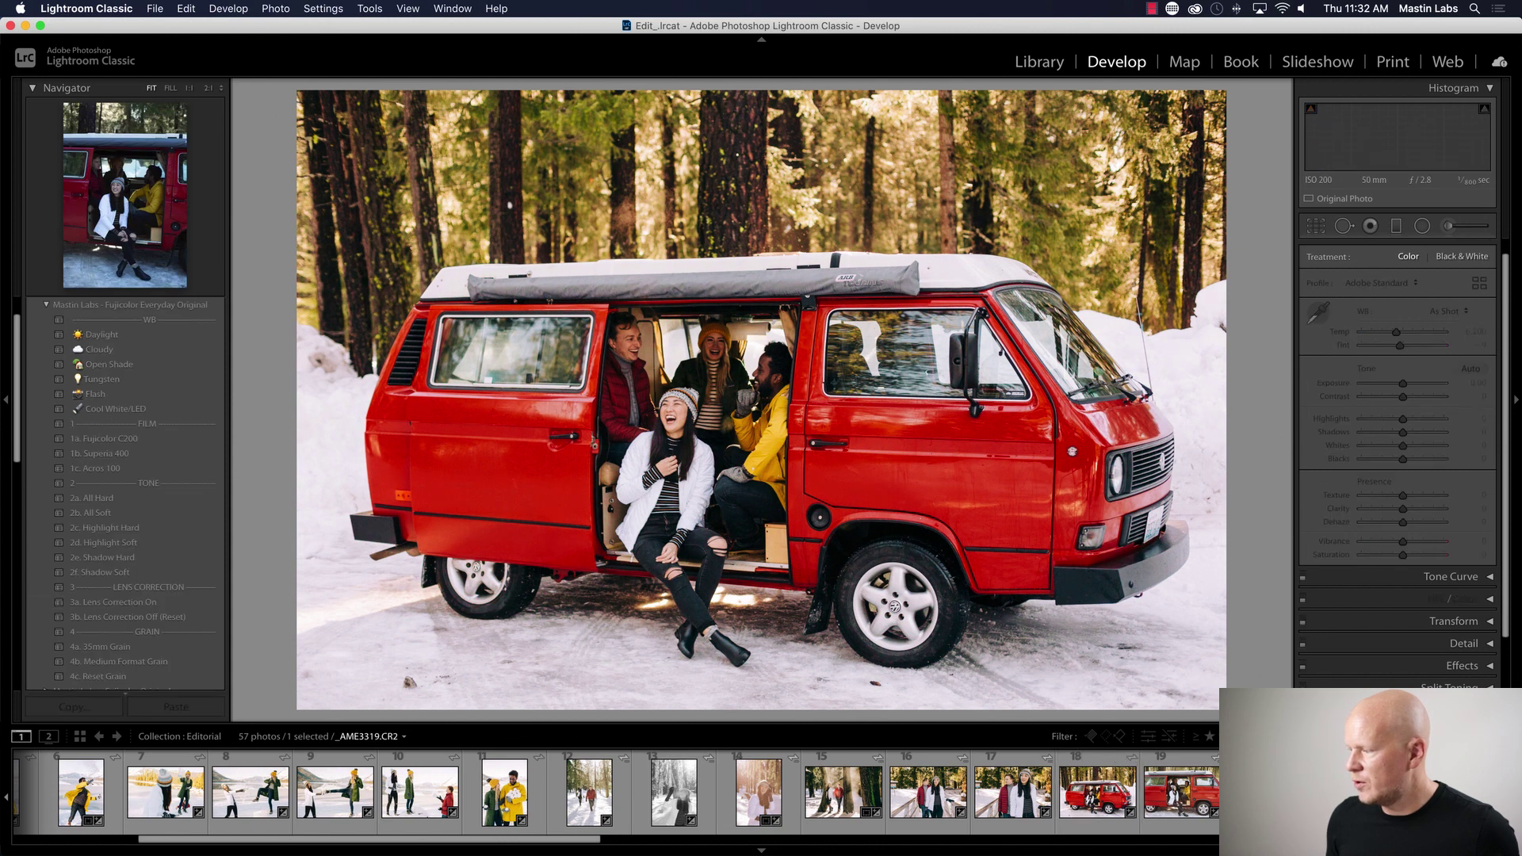
key(super+shift+v)
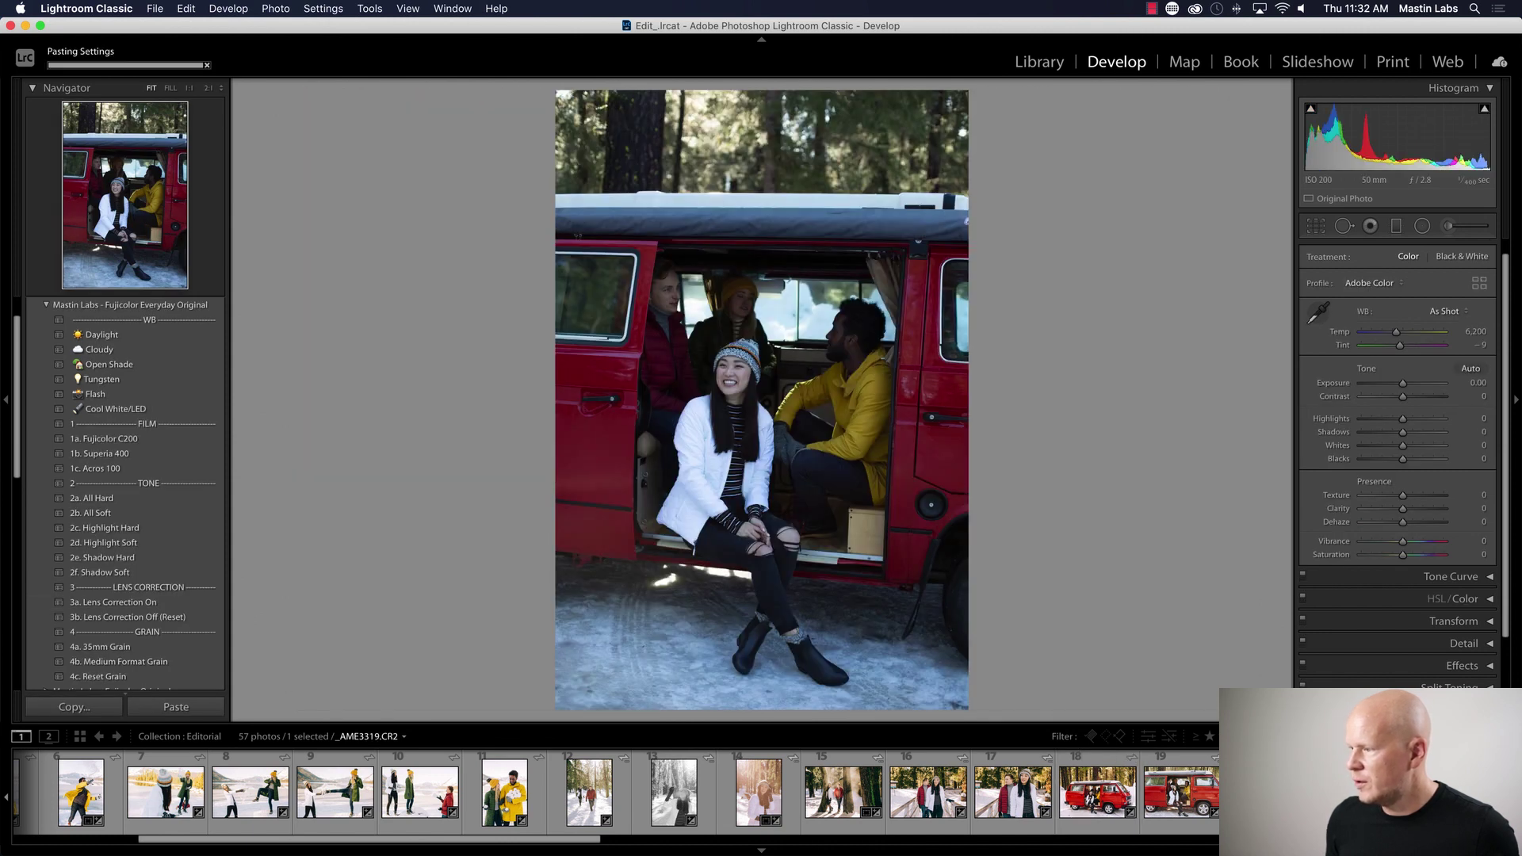
key(super+shift+v)
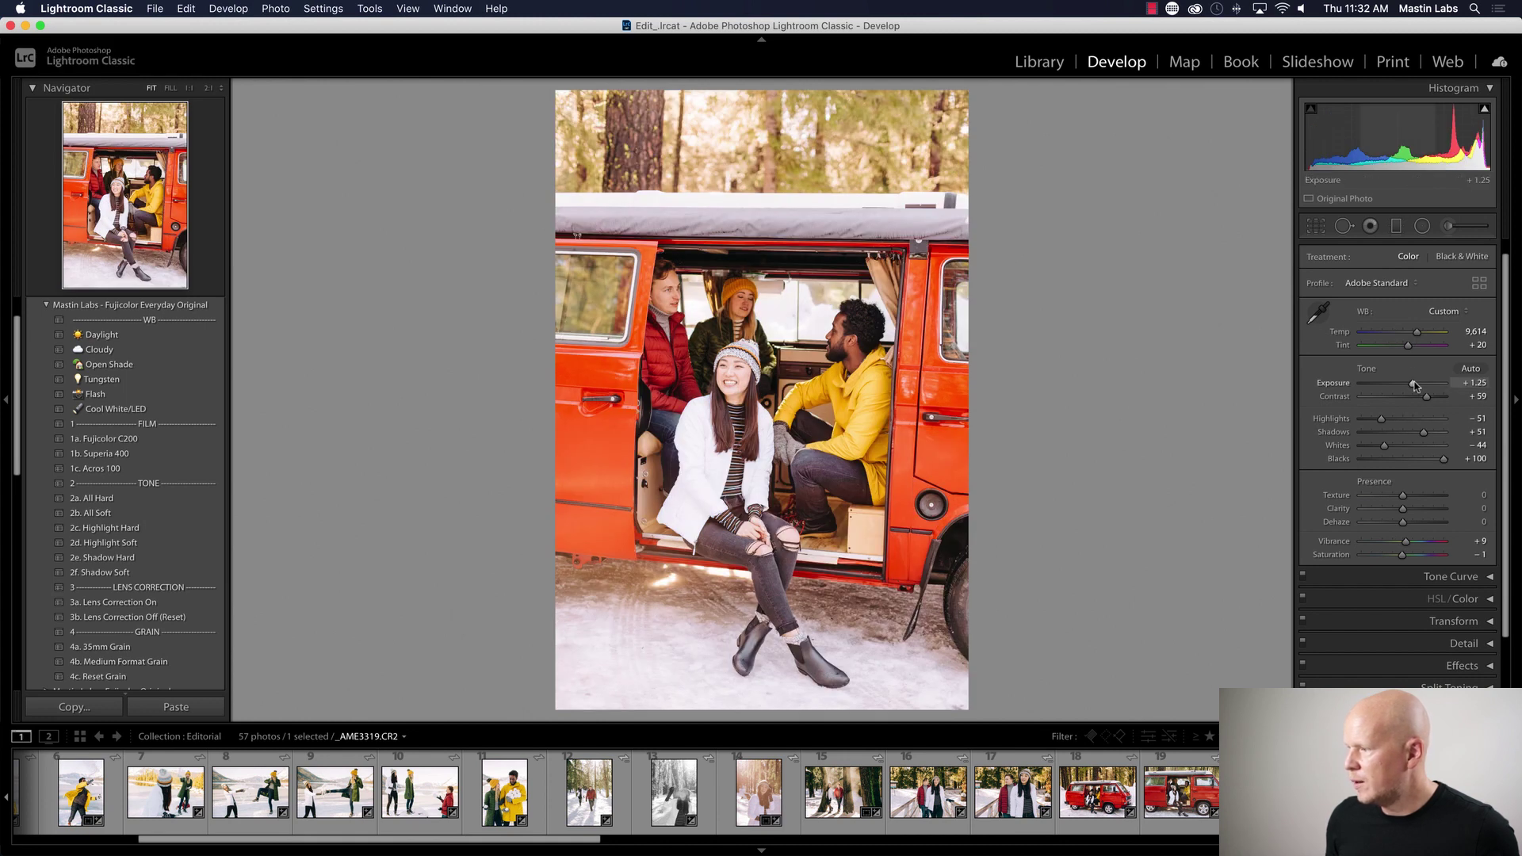
- Set the vertical van photo's exposure to +0.60 and its temperature to 7,806
drag(1415, 386, 1413, 386)
drag(1417, 332, 1409, 333)
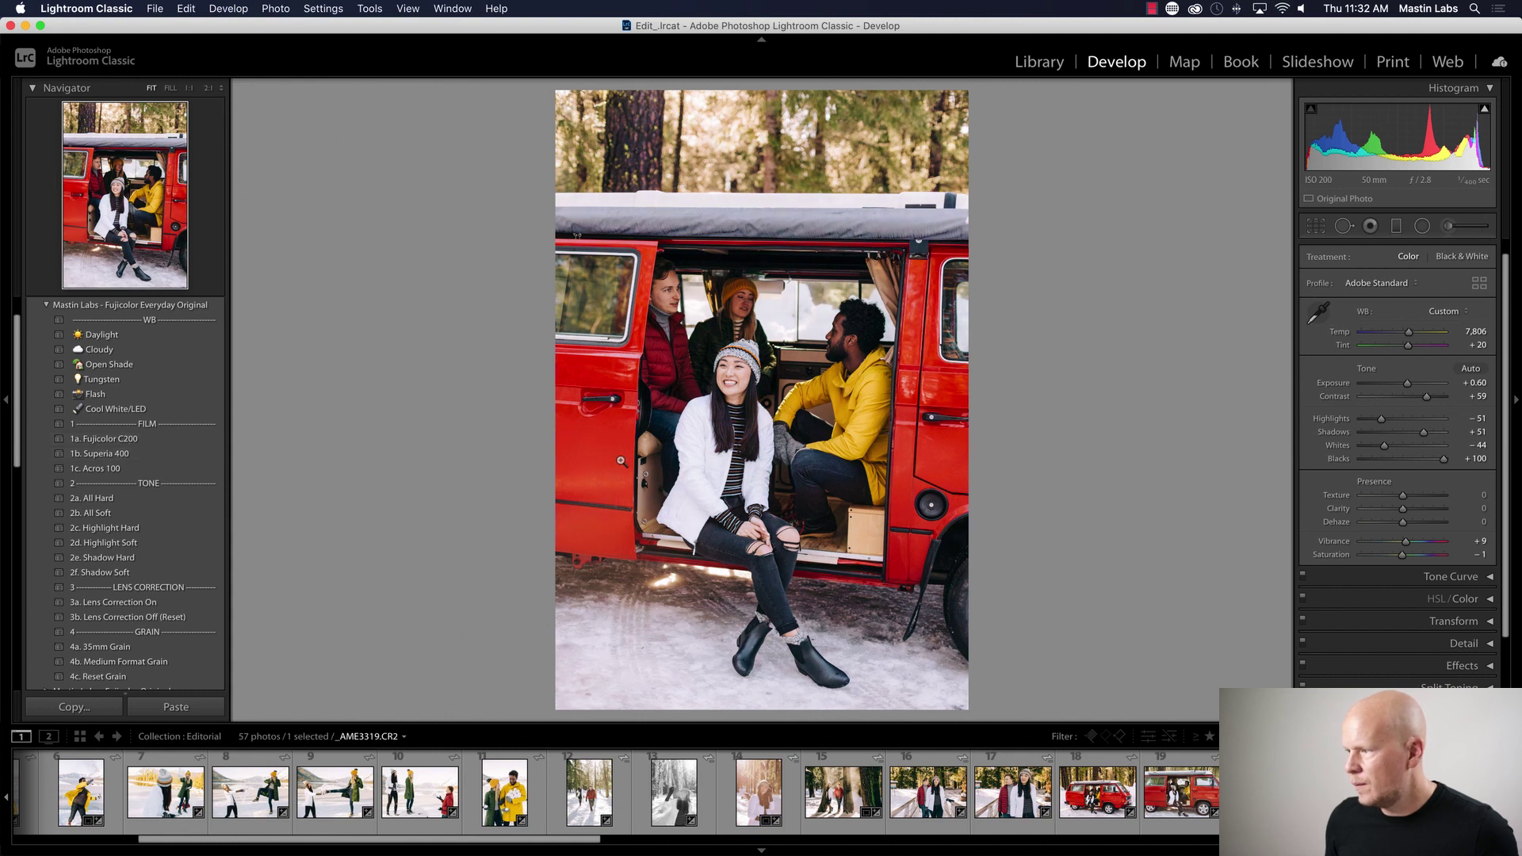
- Apply the 2f. Shadow Soft tone preset to the vertical van photo, set exposure to +0.20, and compare with the original
drag(1407, 383, 1406, 383)
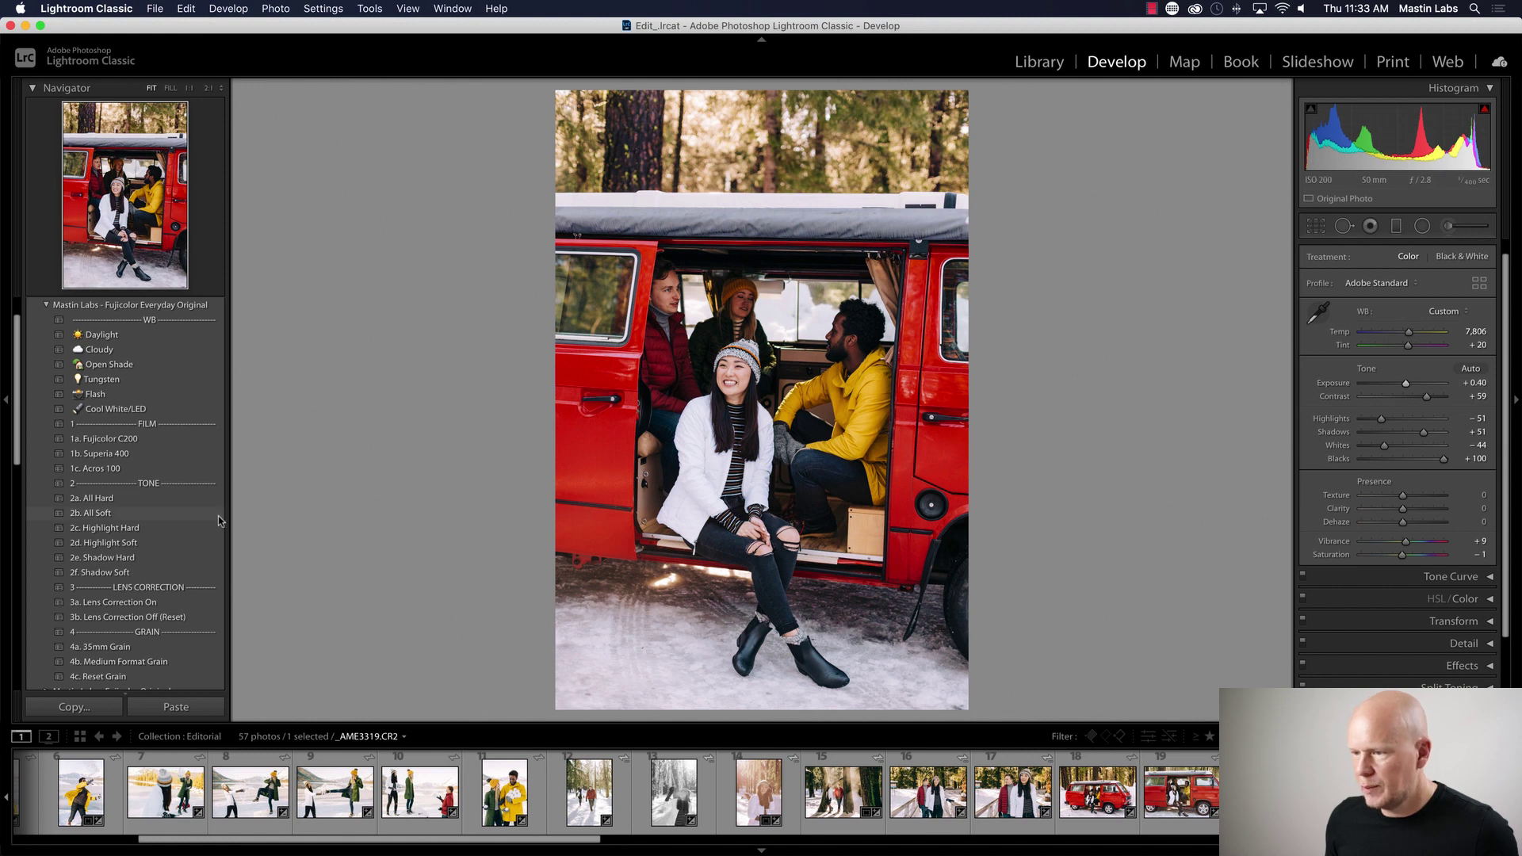
click(199, 574)
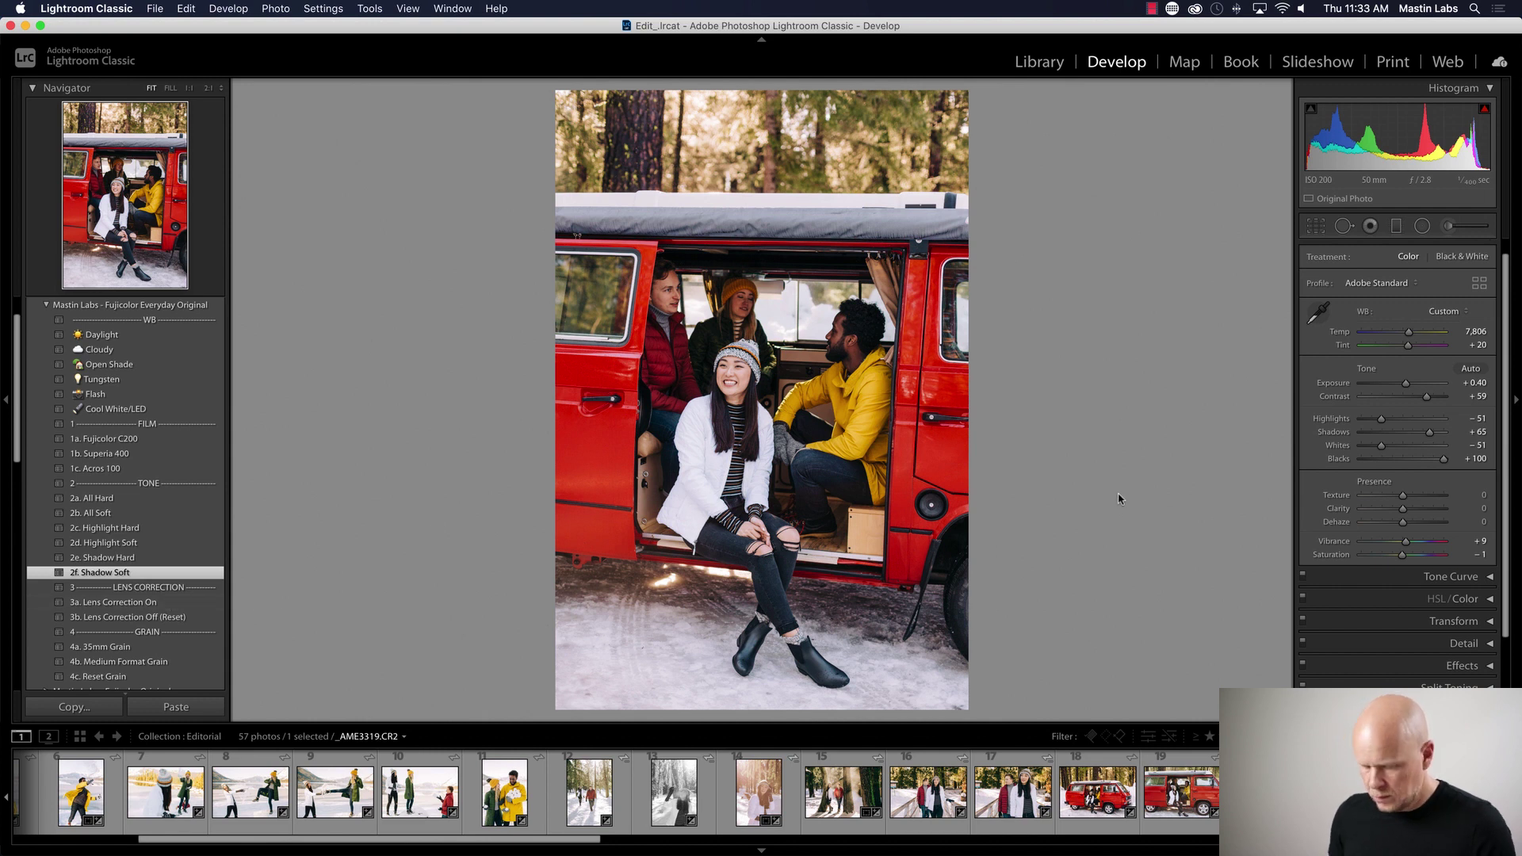
key(y)
key(y)
mouse_move(1406, 388)
mouse_down()
mouse_move(1389, 397)
mouse_move(1404, 385)
mouse_up()
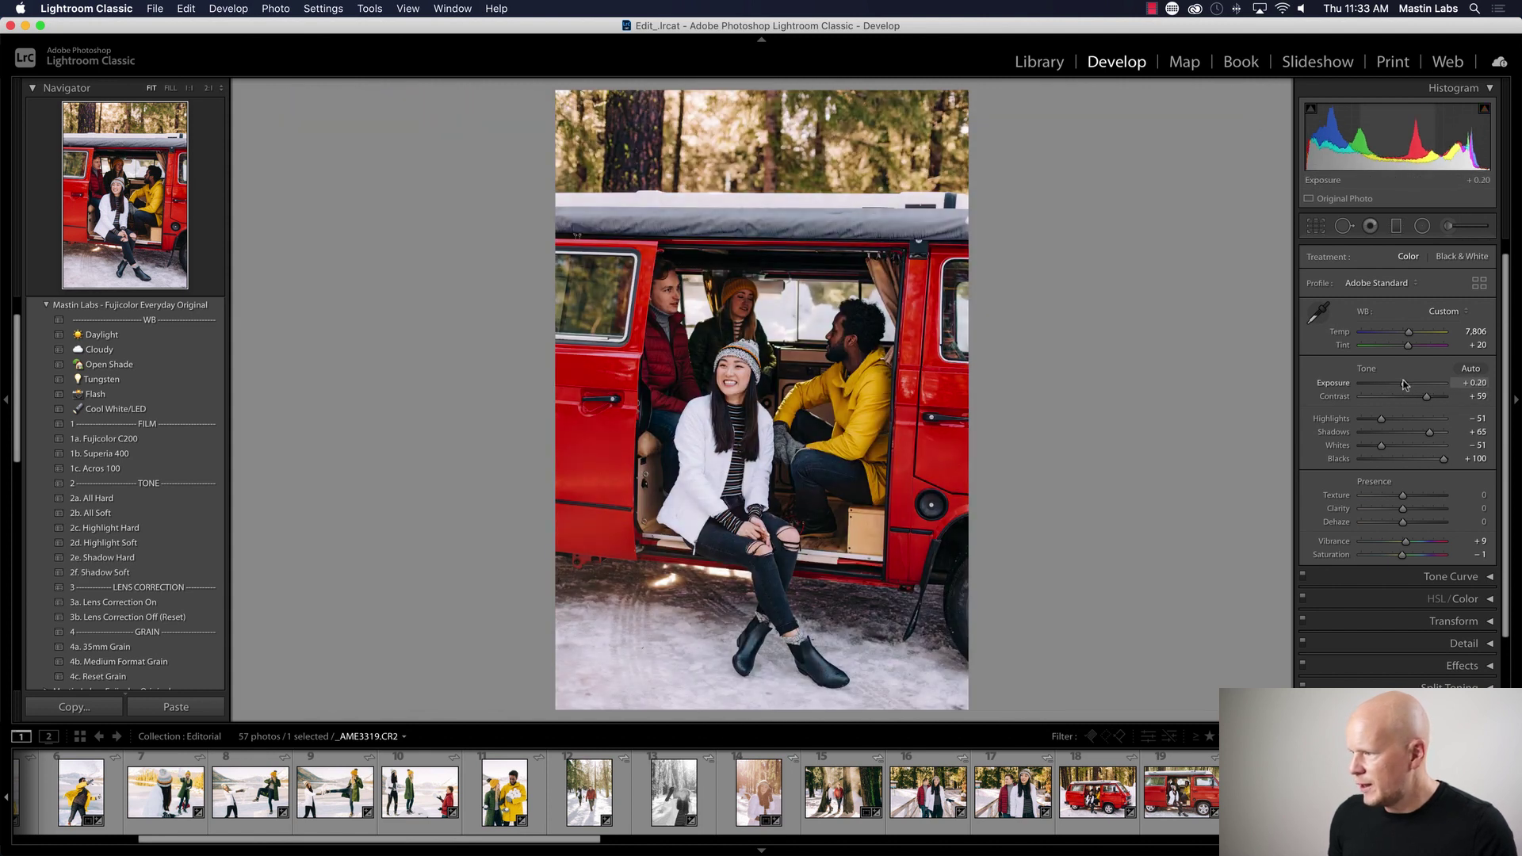
key(y)
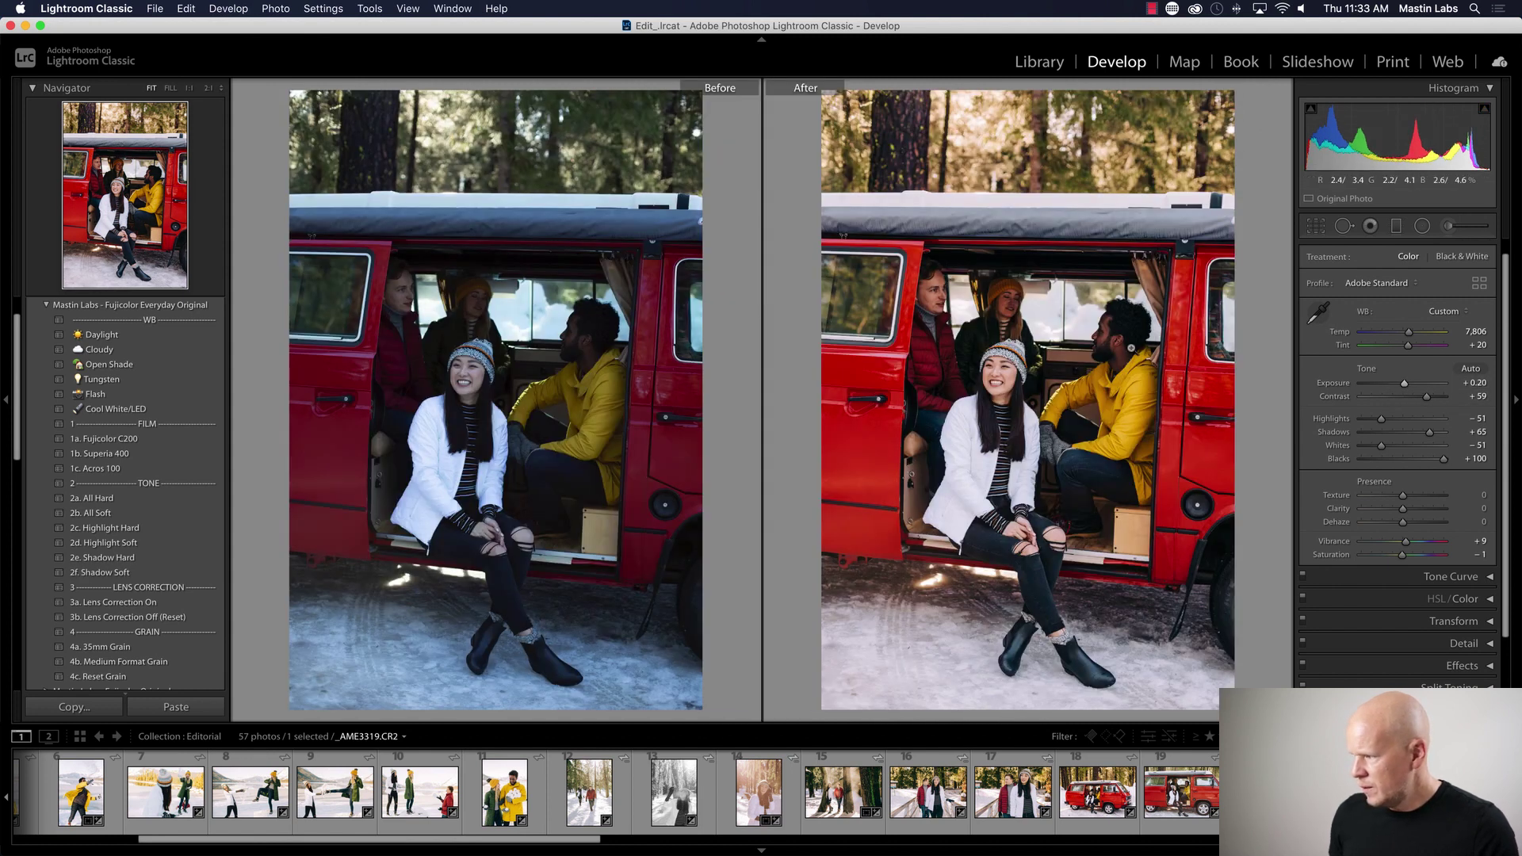
key(y)
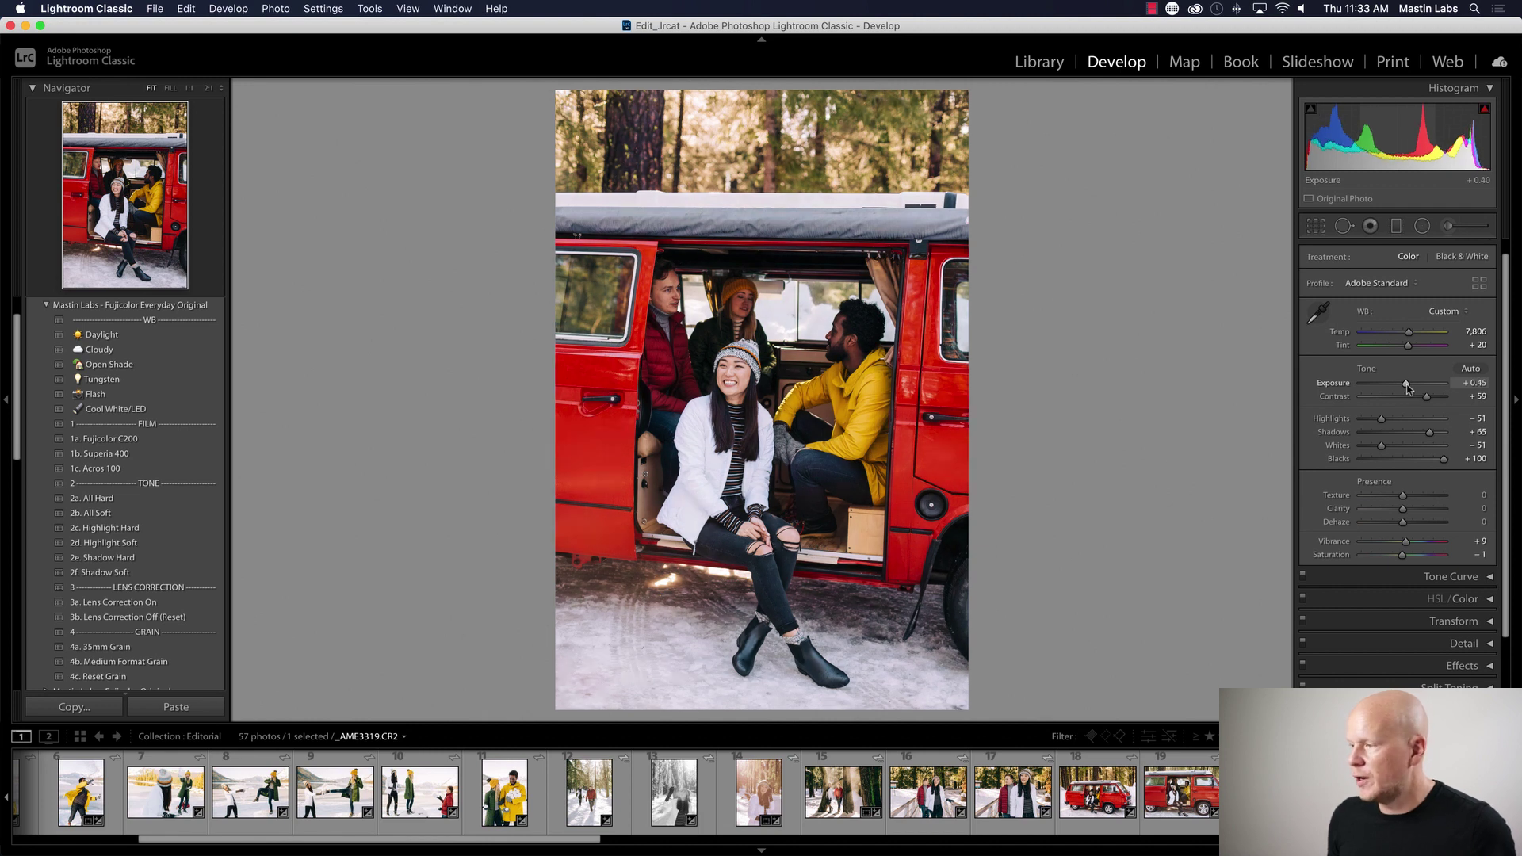
- Test the vertical van photo's exposure at +0.65 and -0.05 while checking clipping, and return it to +0.20
drag(1405, 385, 1409, 387)
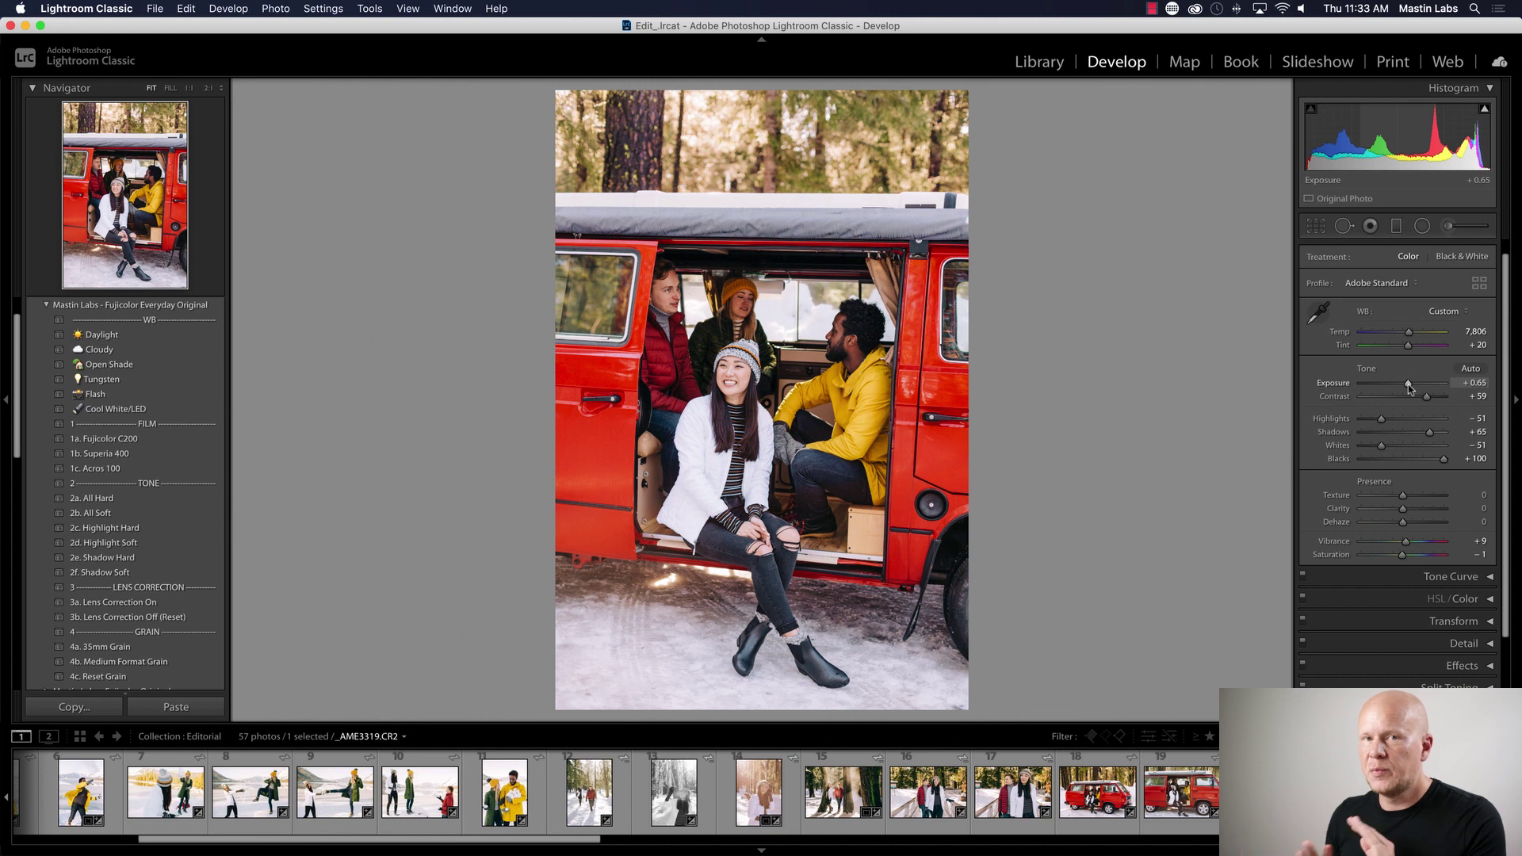
key(j)
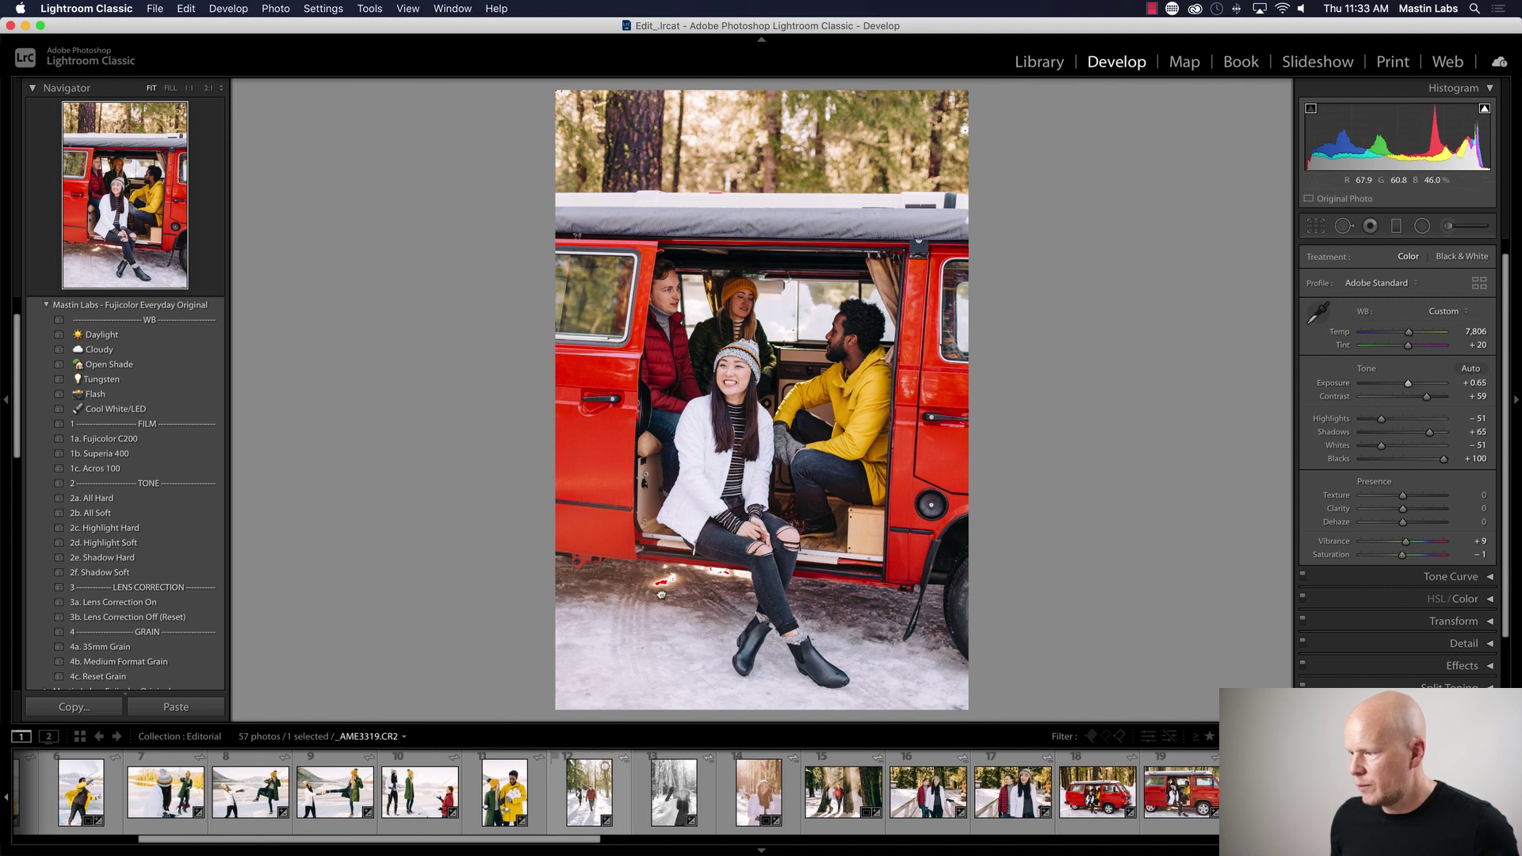
click(666, 582)
click(777, 562)
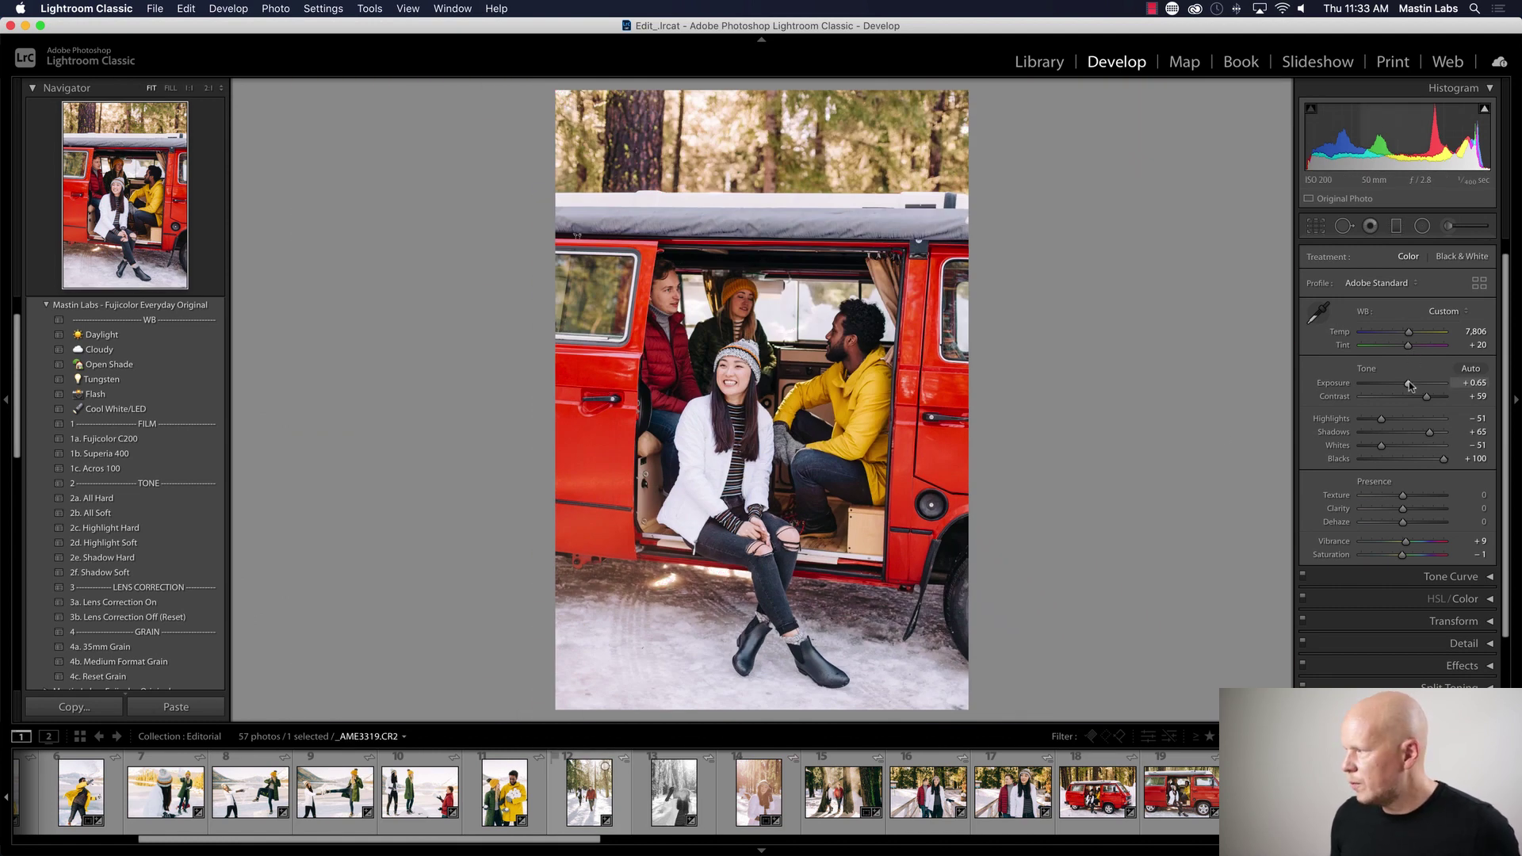
drag(1408, 386, 1406, 385)
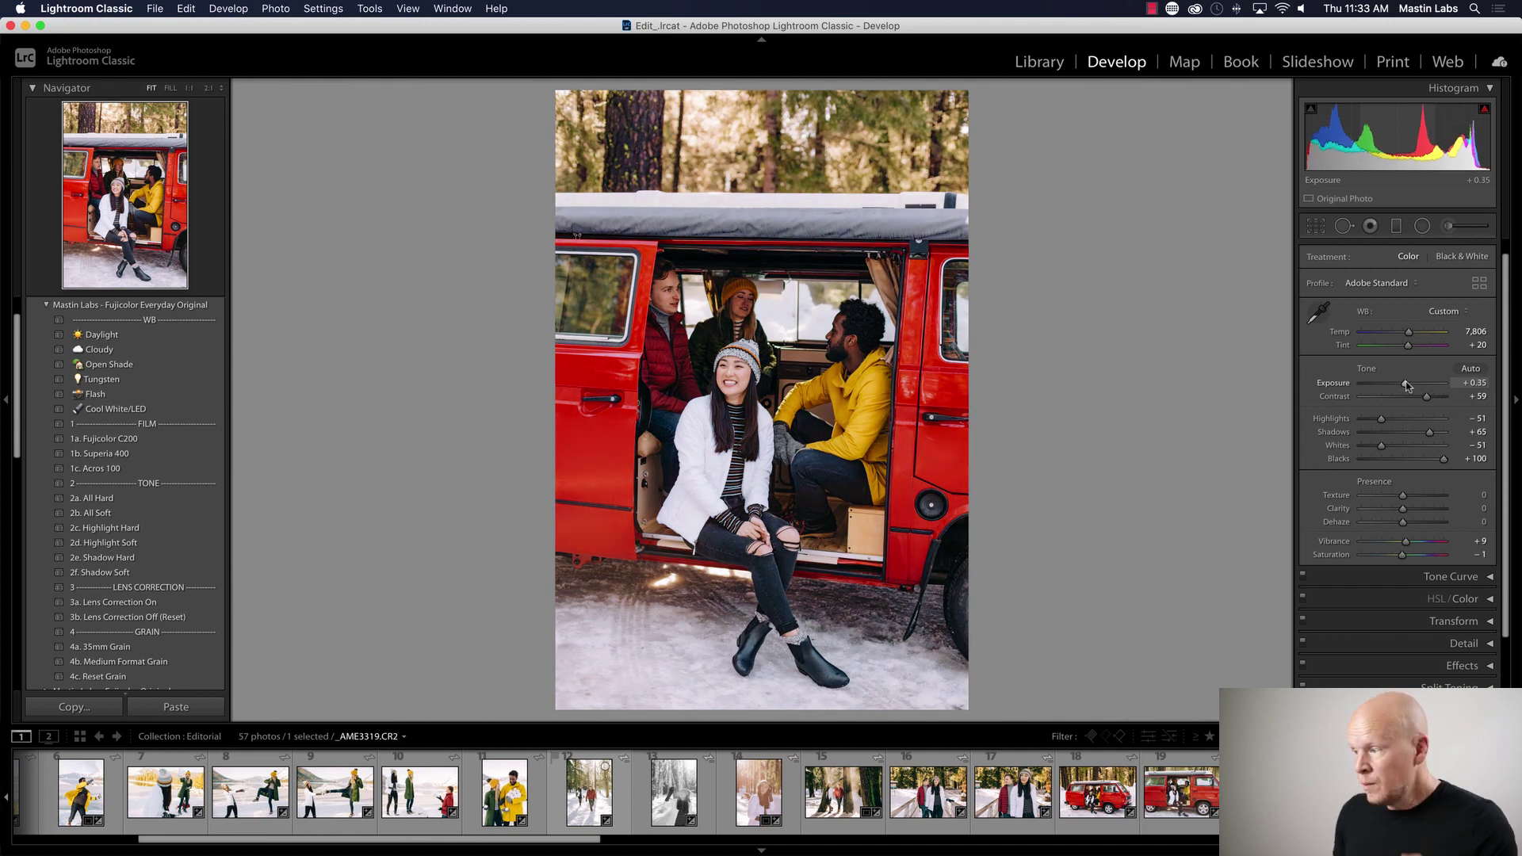
drag(1406, 385, 1404, 385)
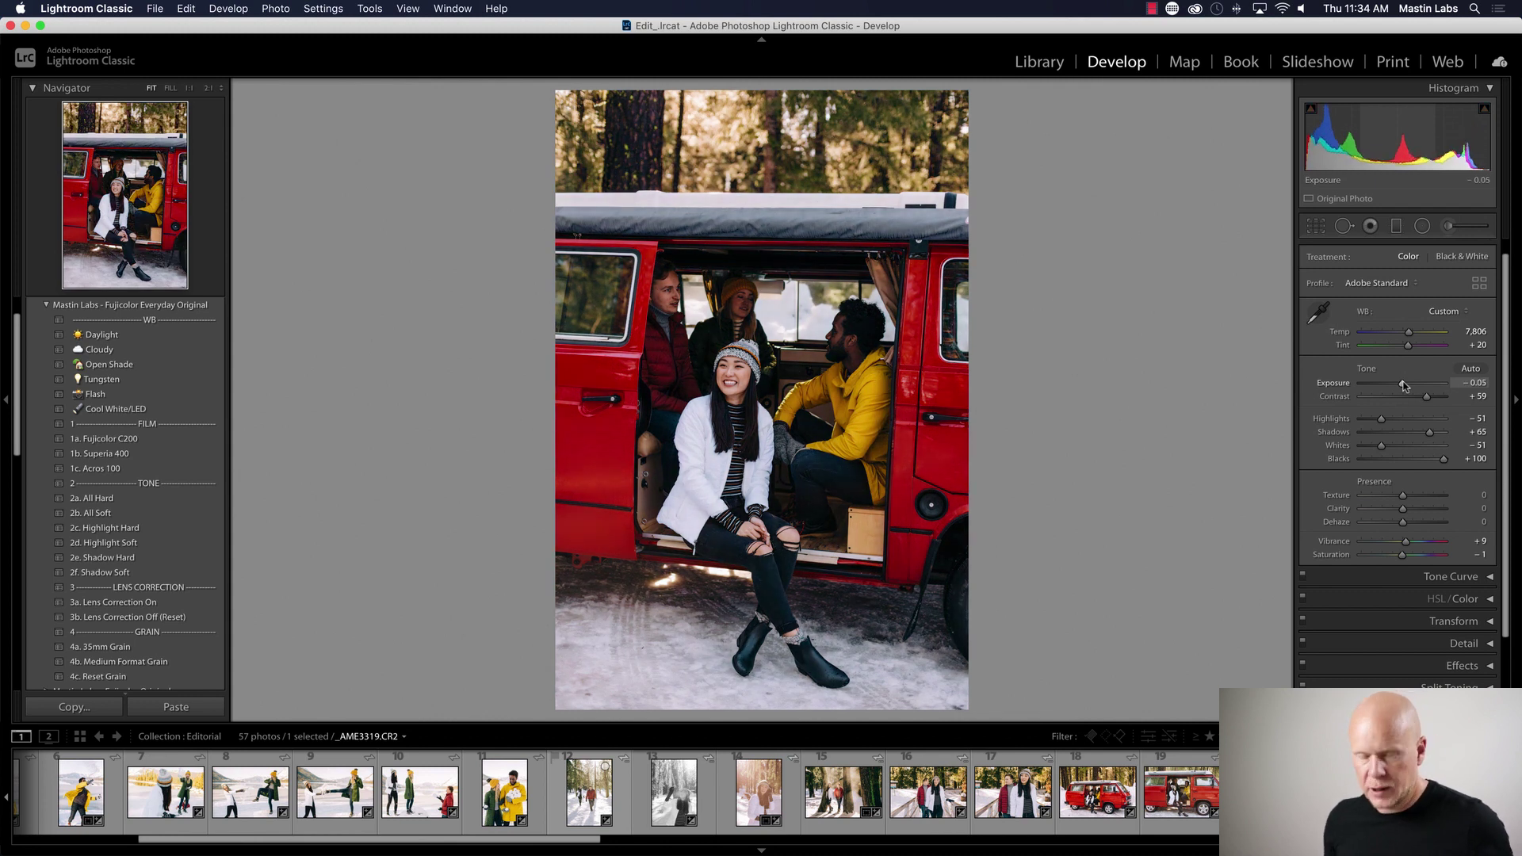
key(super+z)
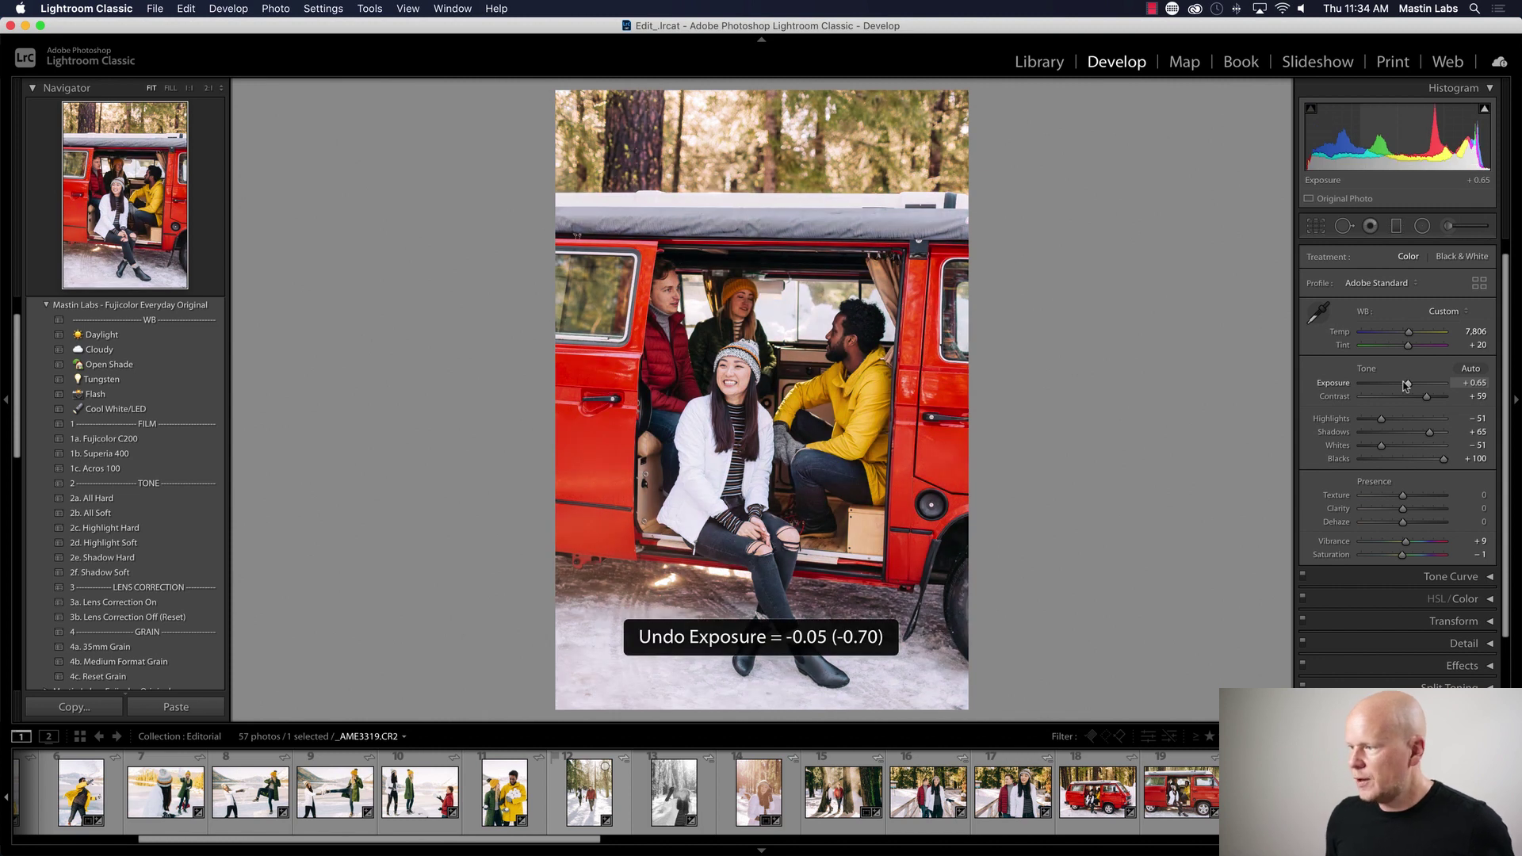
drag(1407, 385, 1405, 385)
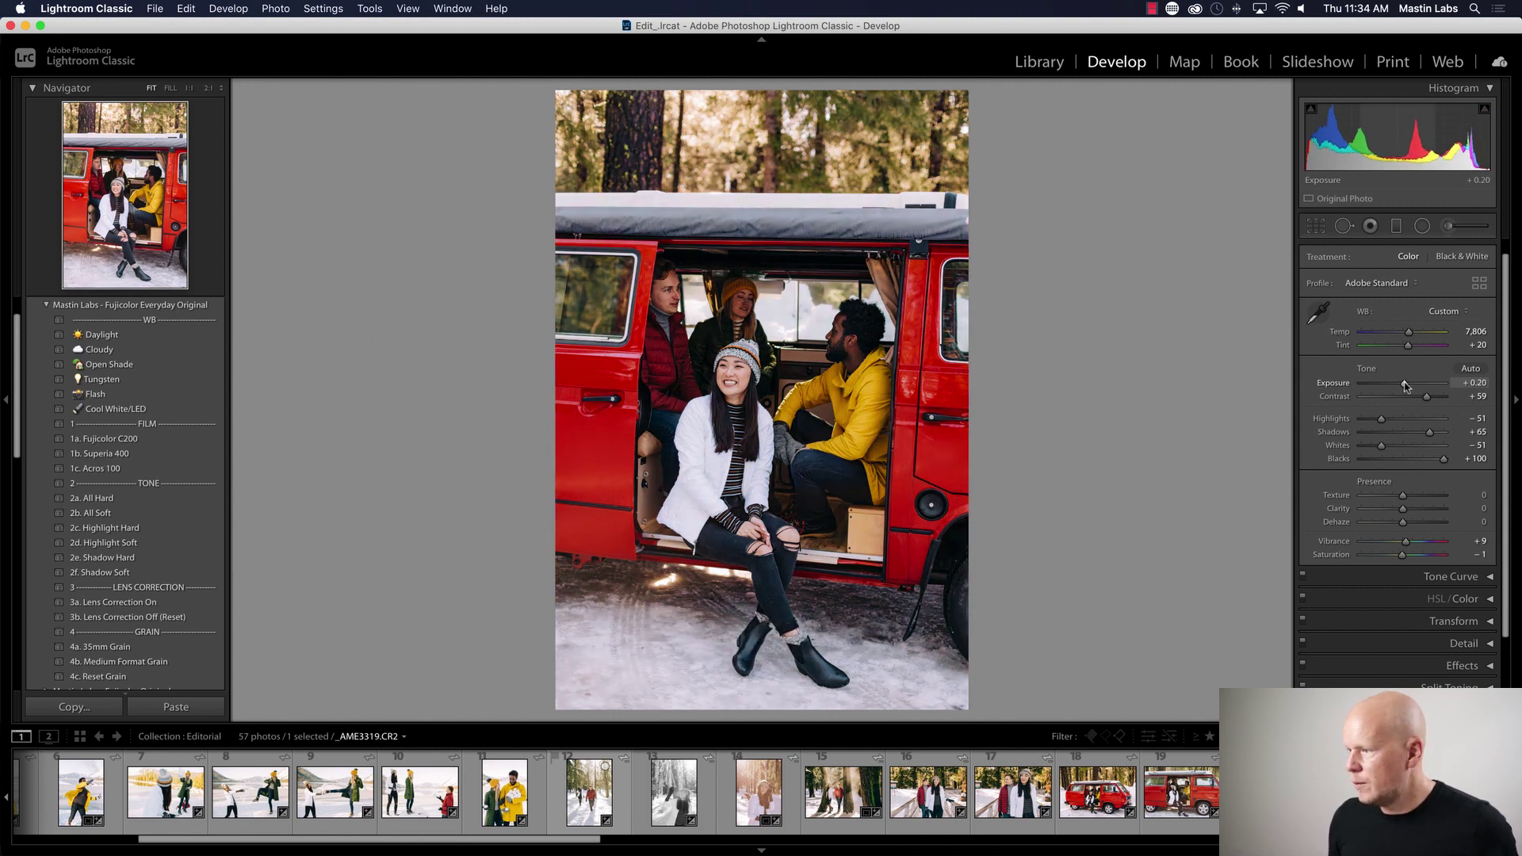
- Paste the vertical van photo's settings onto the next two photos of the van with its roof raised
key(Right)
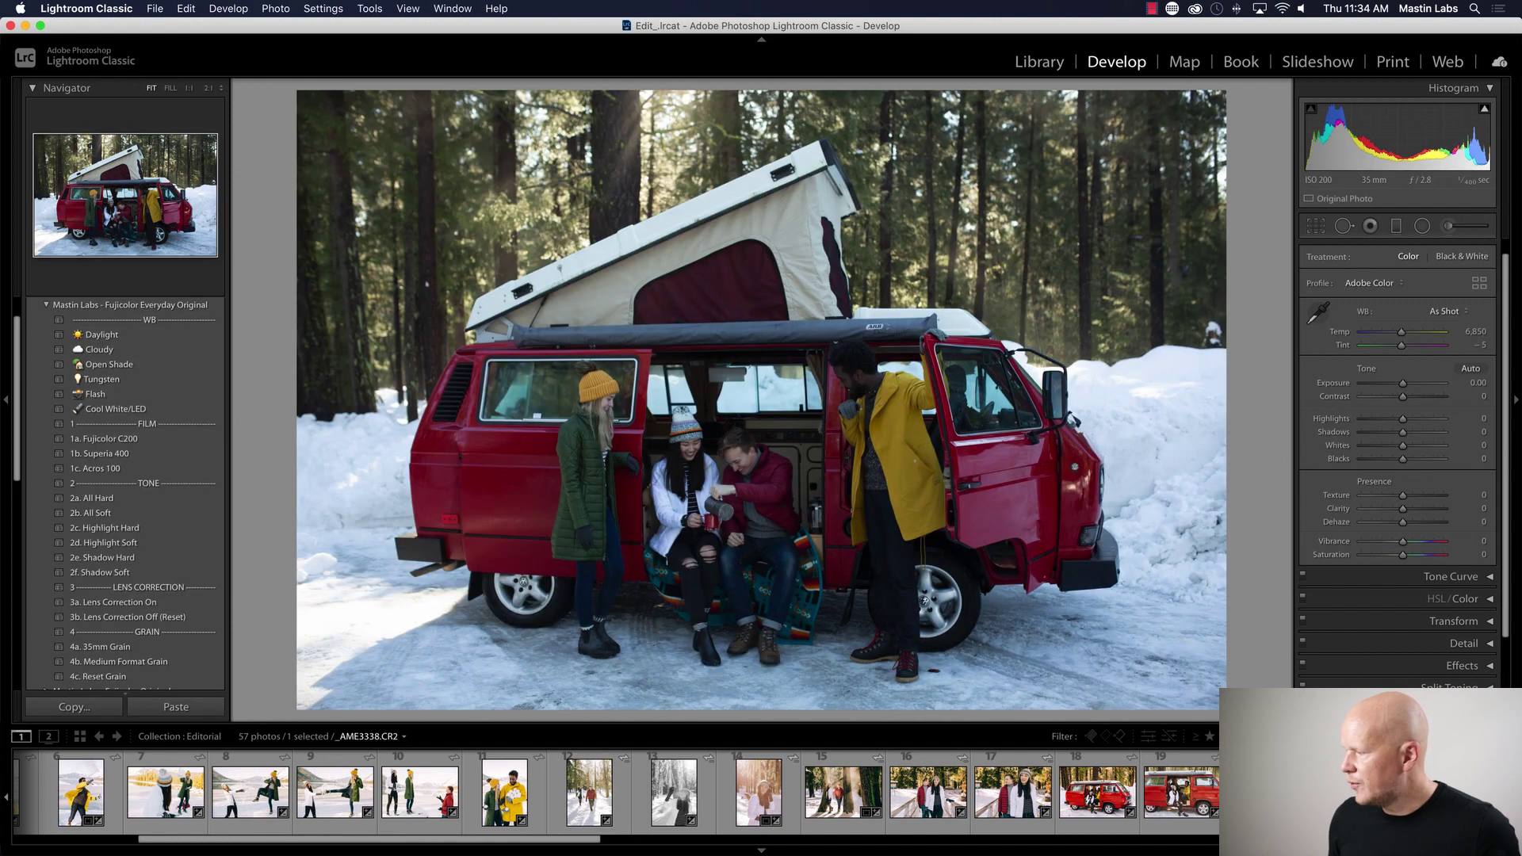
key(super+shift+v)
key(Right)
key(Right)
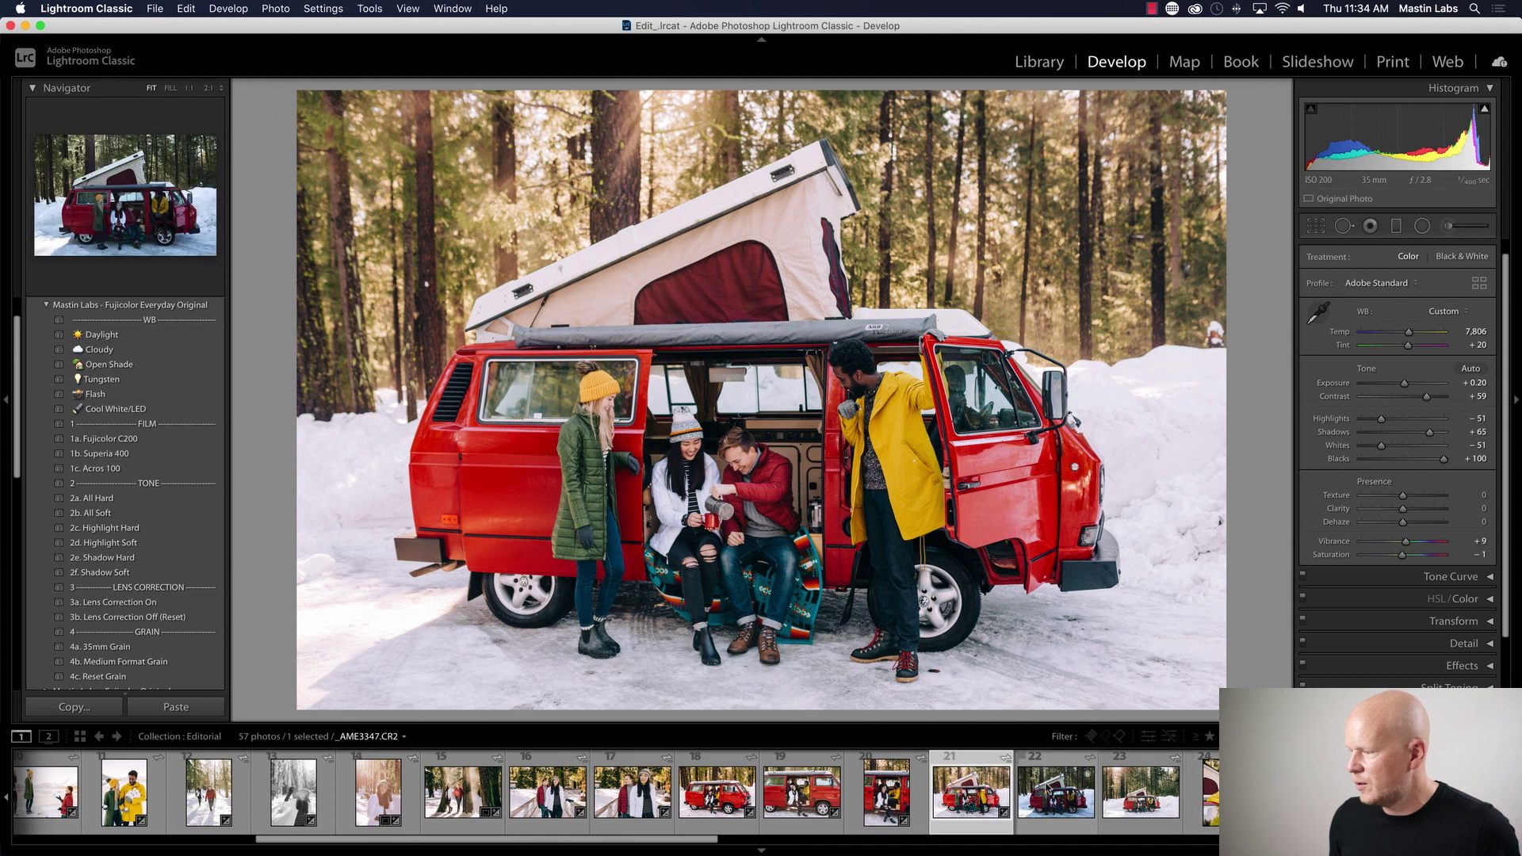
key(Right)
key(super+shift+v)
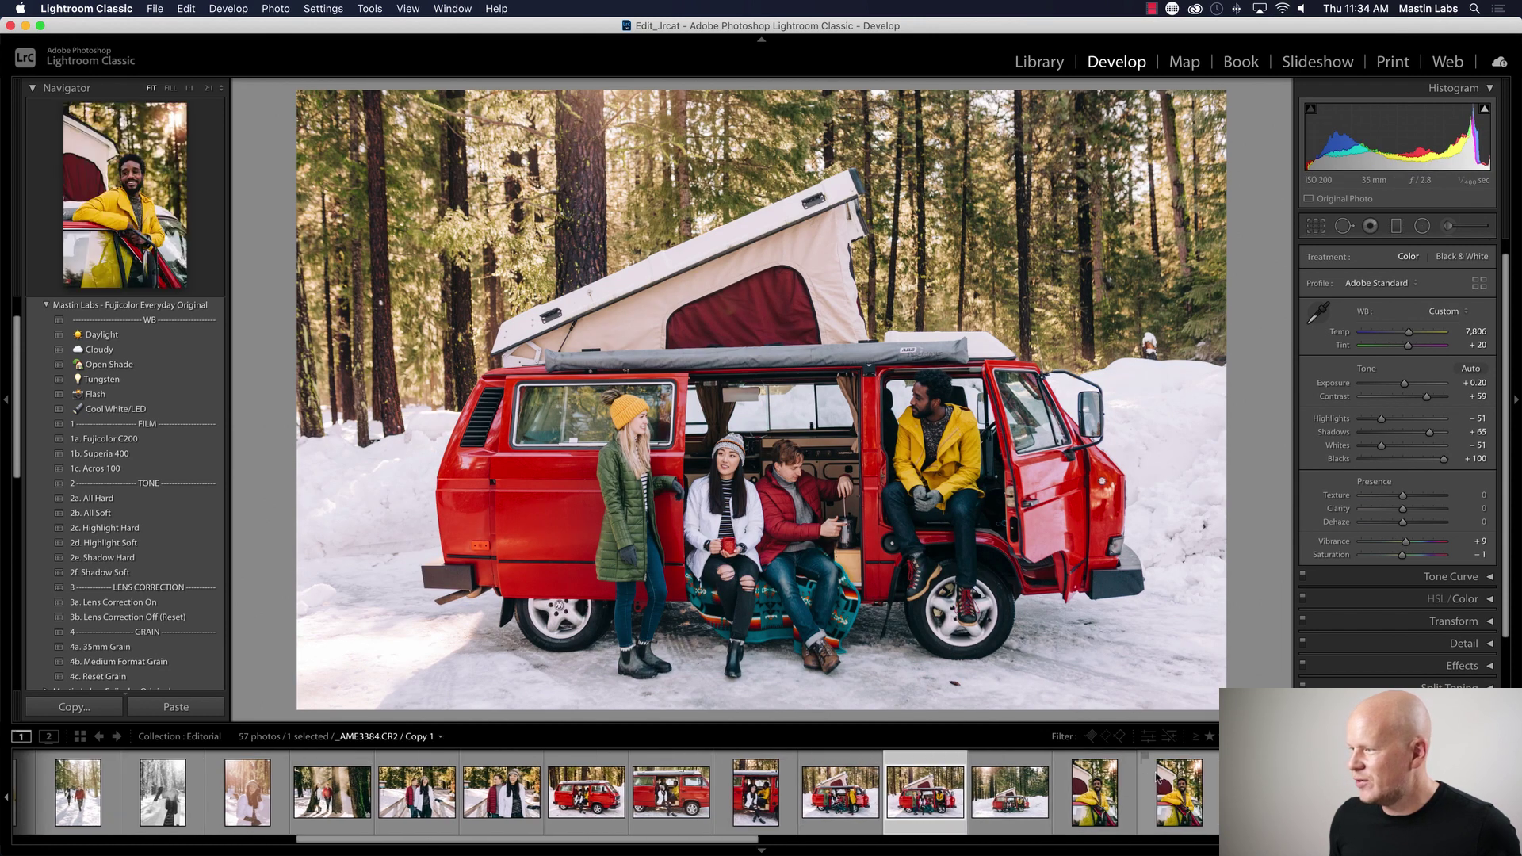
- Try the pasted settings on c2002M1A9606.jpg, undo them, and remove that photo from the collection, keeping it in All Synced Photographs
key(Right)
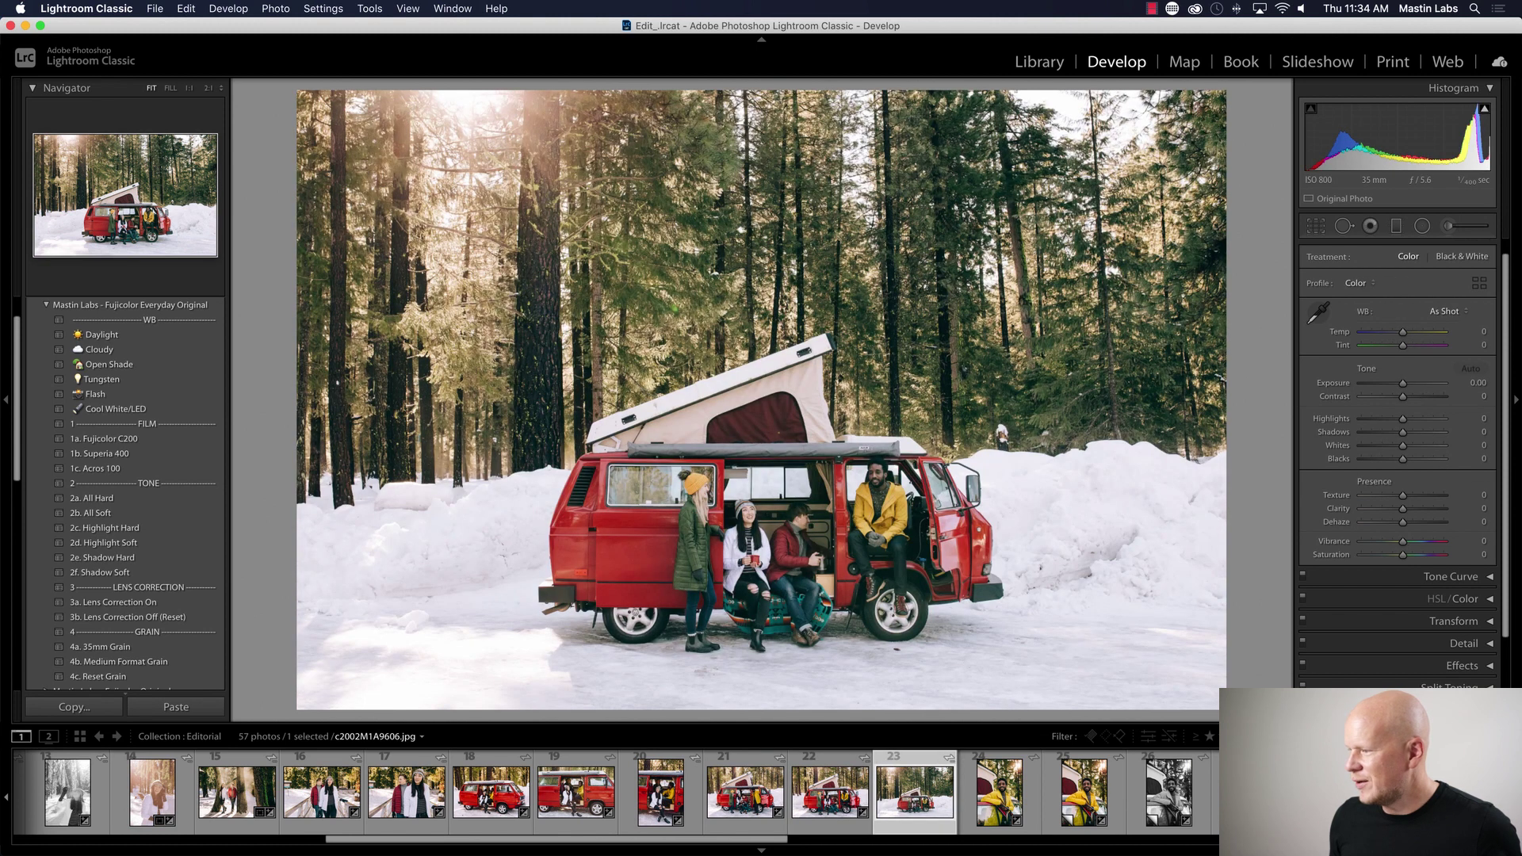
key(super+shift+v)
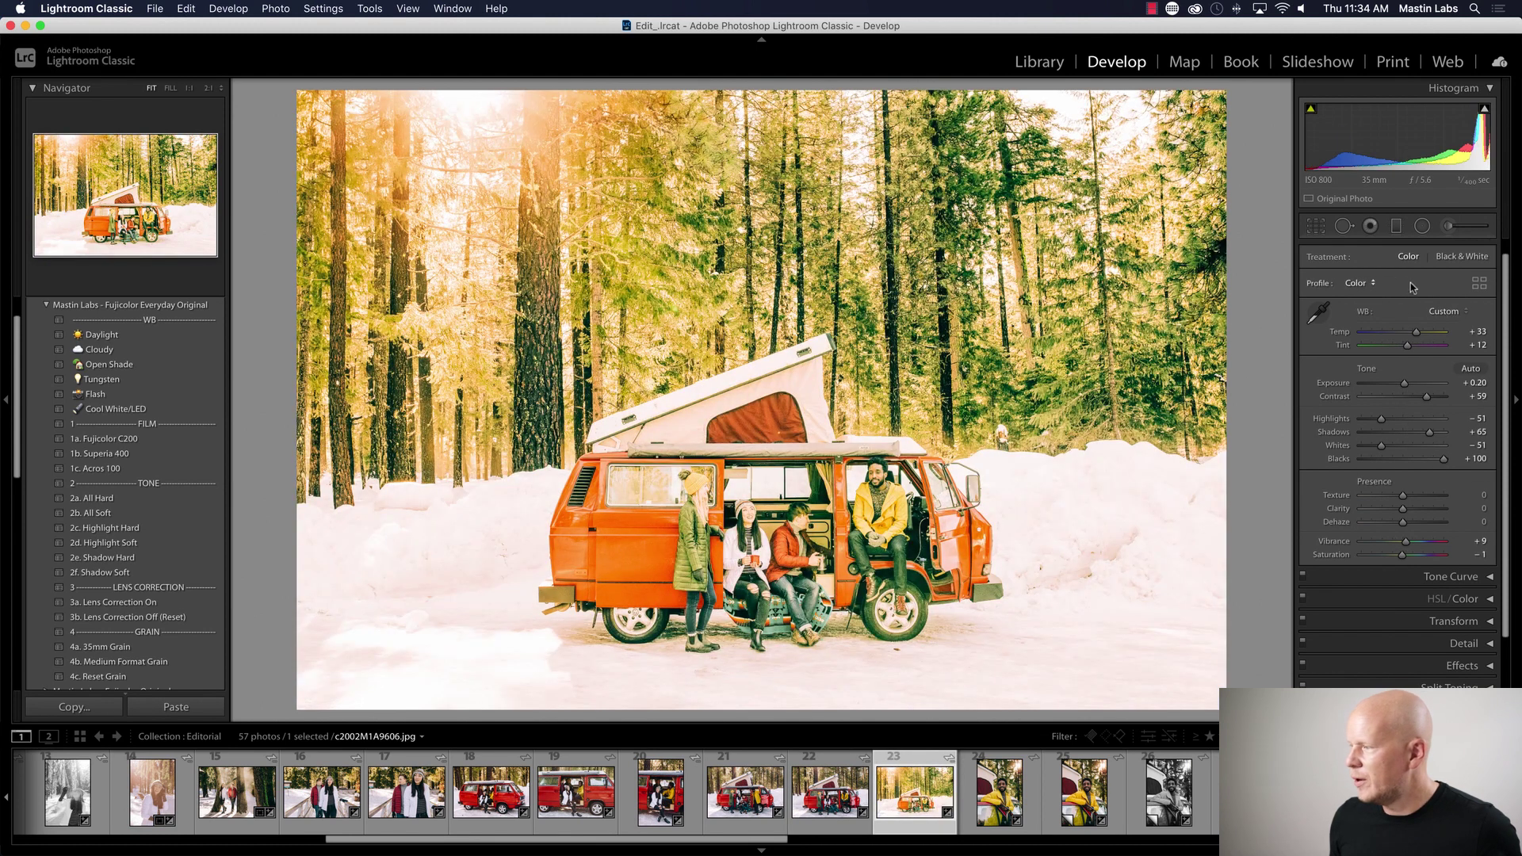
key(super+z)
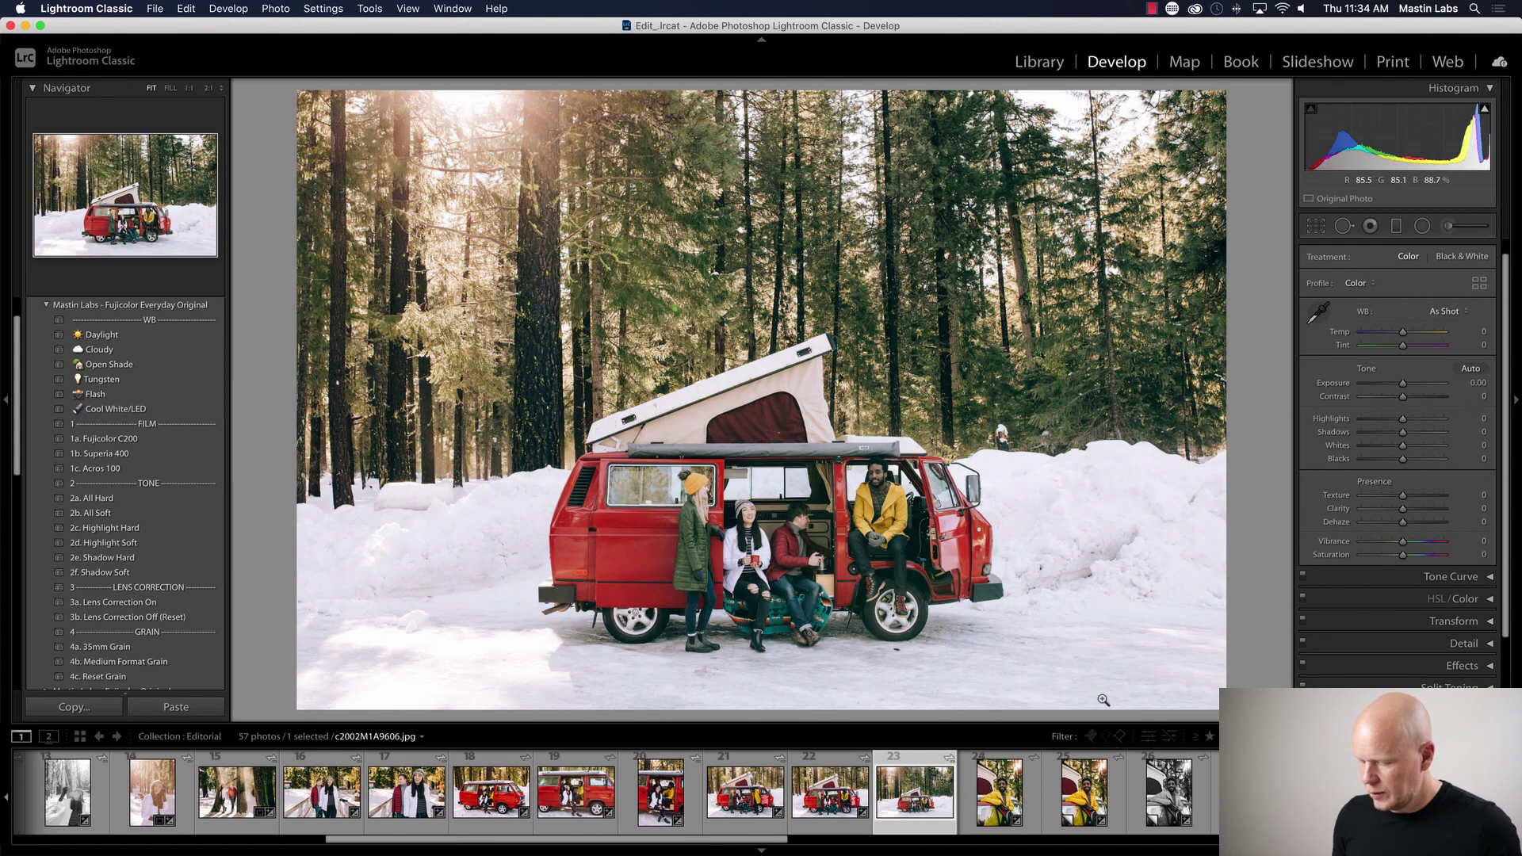
key(Delete)
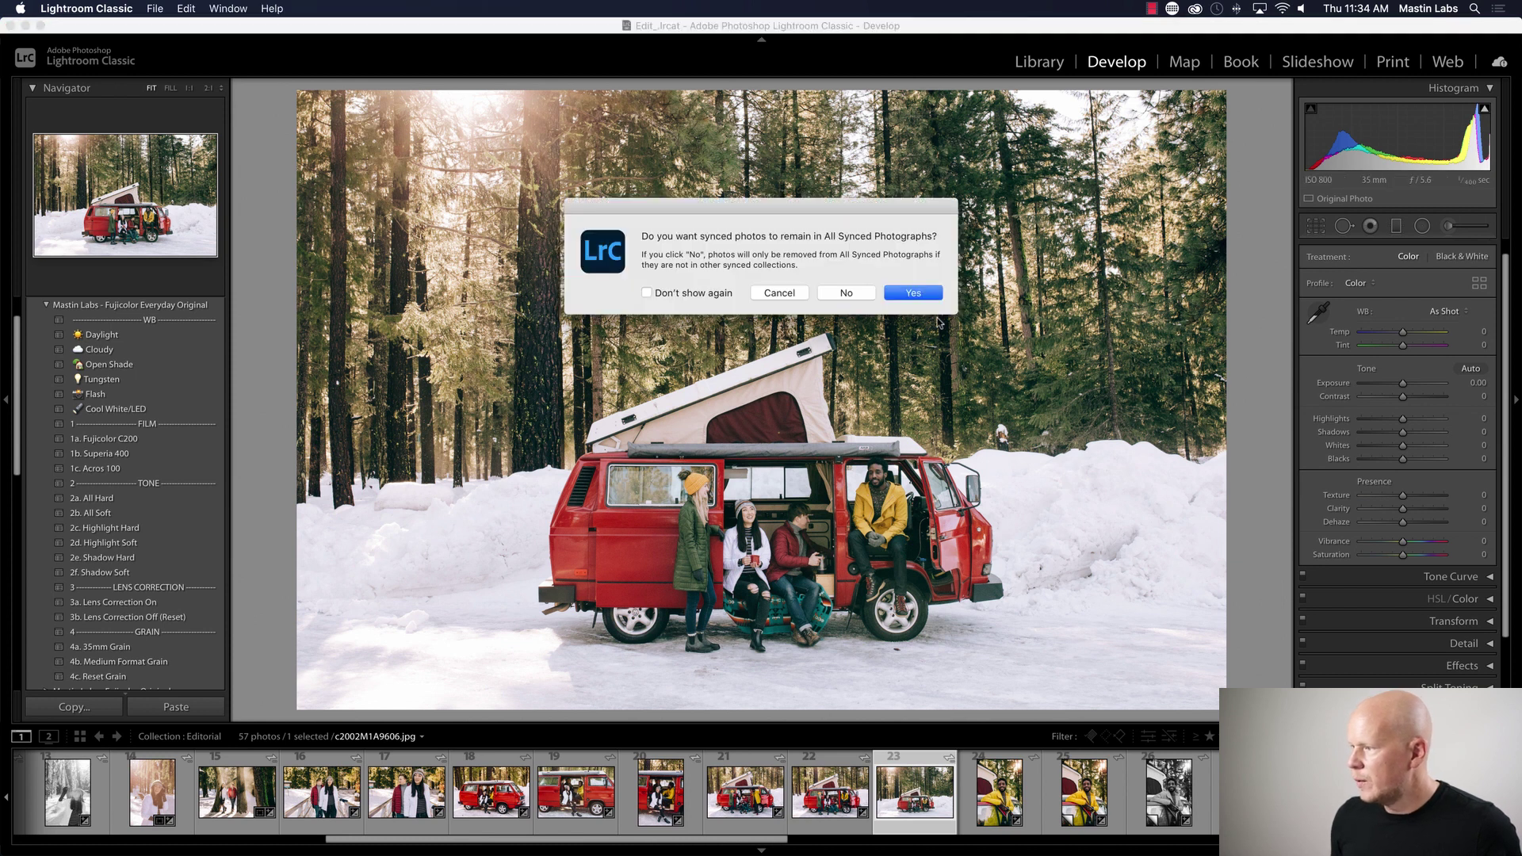
click(912, 293)
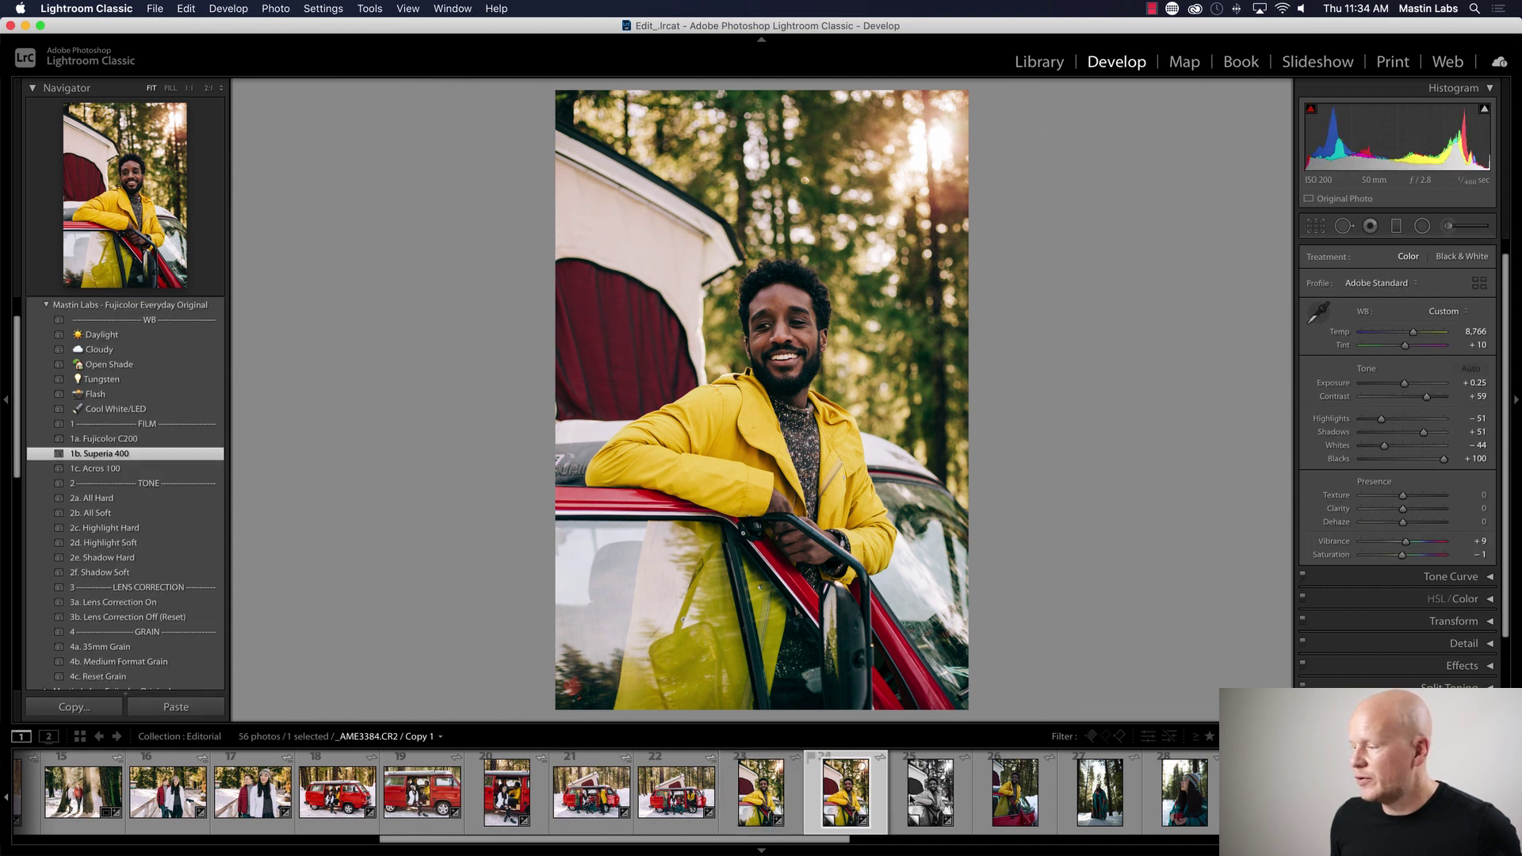
- Apply the 1b. Superia 400 film preset to the unedited yellow-jacket portrait at the van door, raise its exposure and adjust its white balance
click(930, 797)
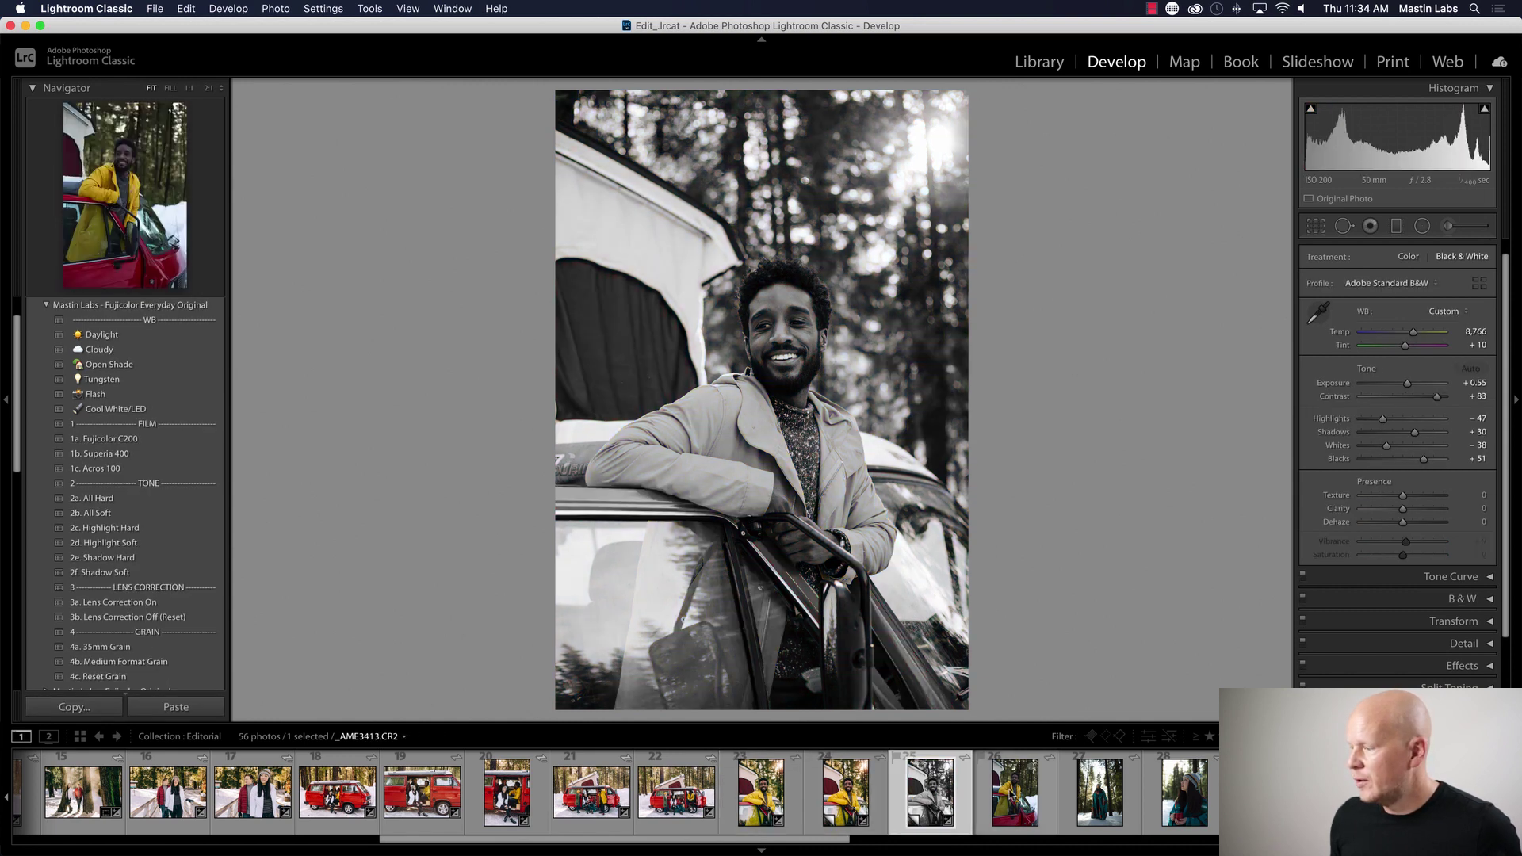
click(1011, 793)
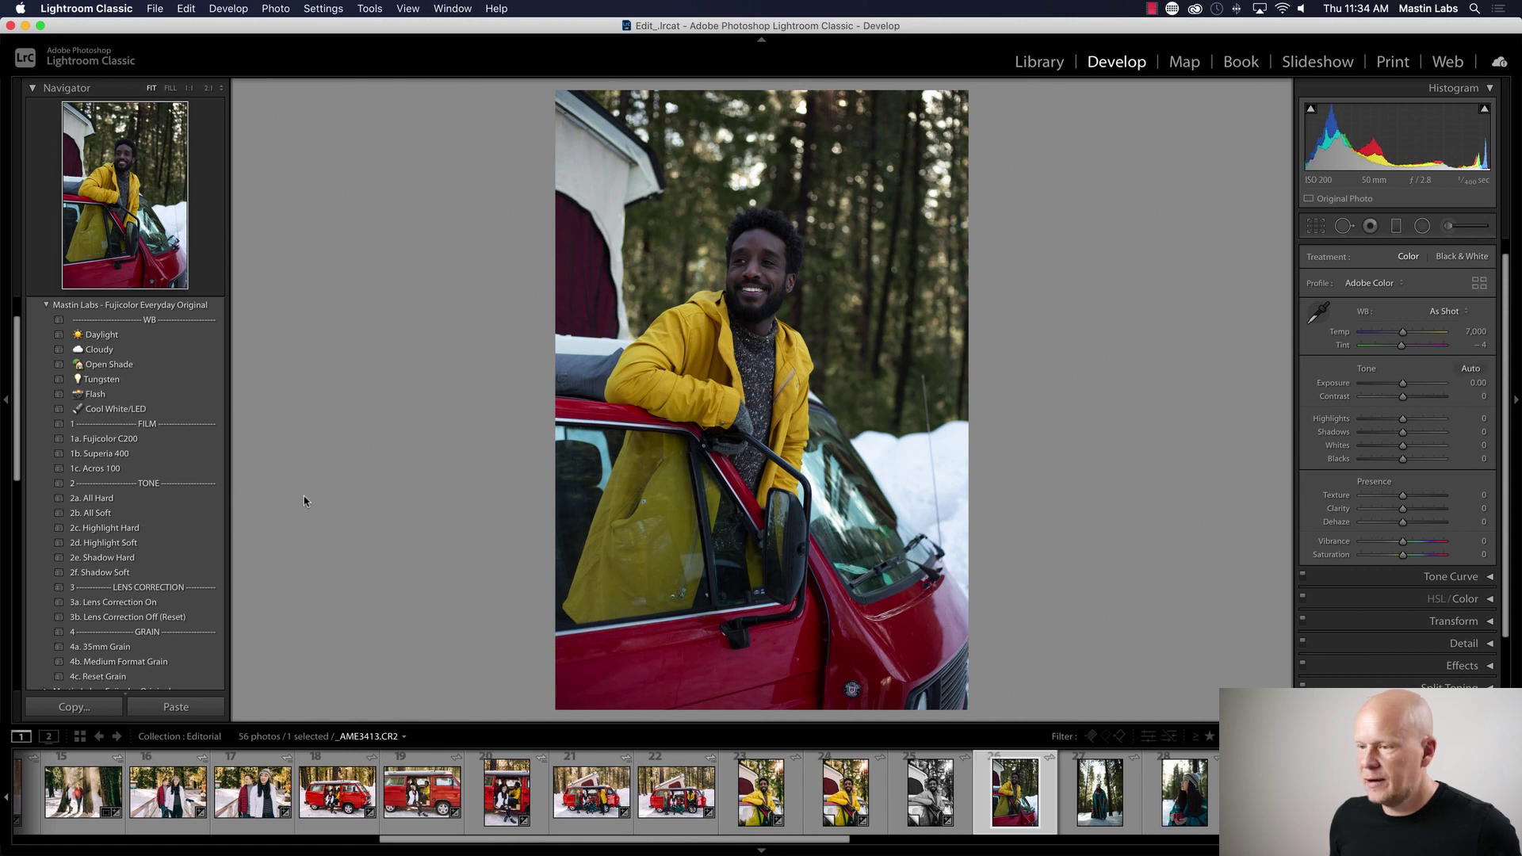
click(163, 454)
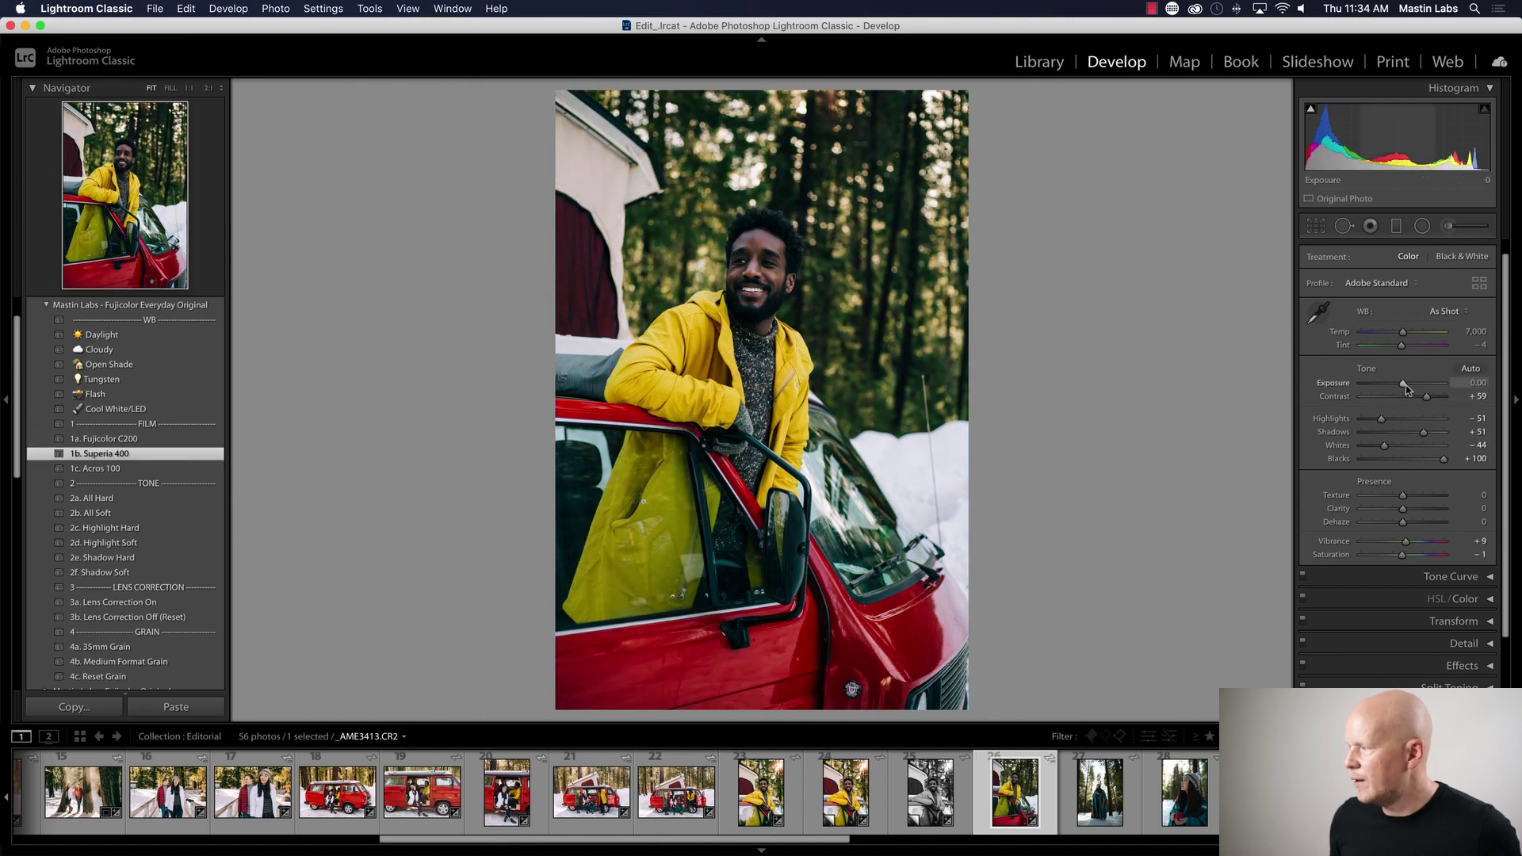
drag(1404, 385, 1410, 385)
drag(1407, 327, 1408, 349)
- Look through the unedited forest portraits of the woman wrapped in the teal patterned blanket
click(1091, 798)
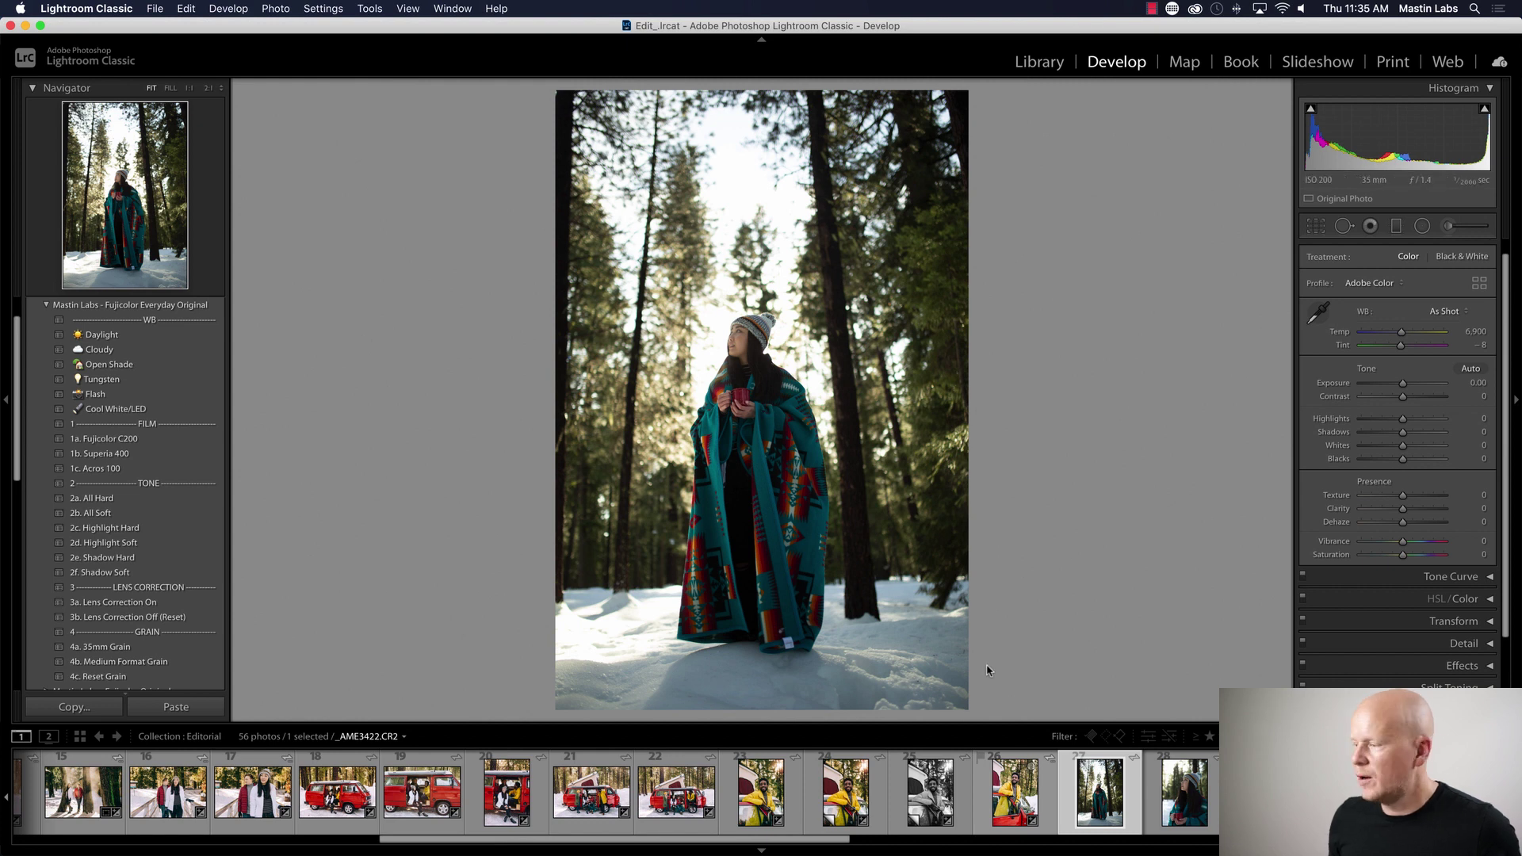
click(1170, 797)
key(Right)
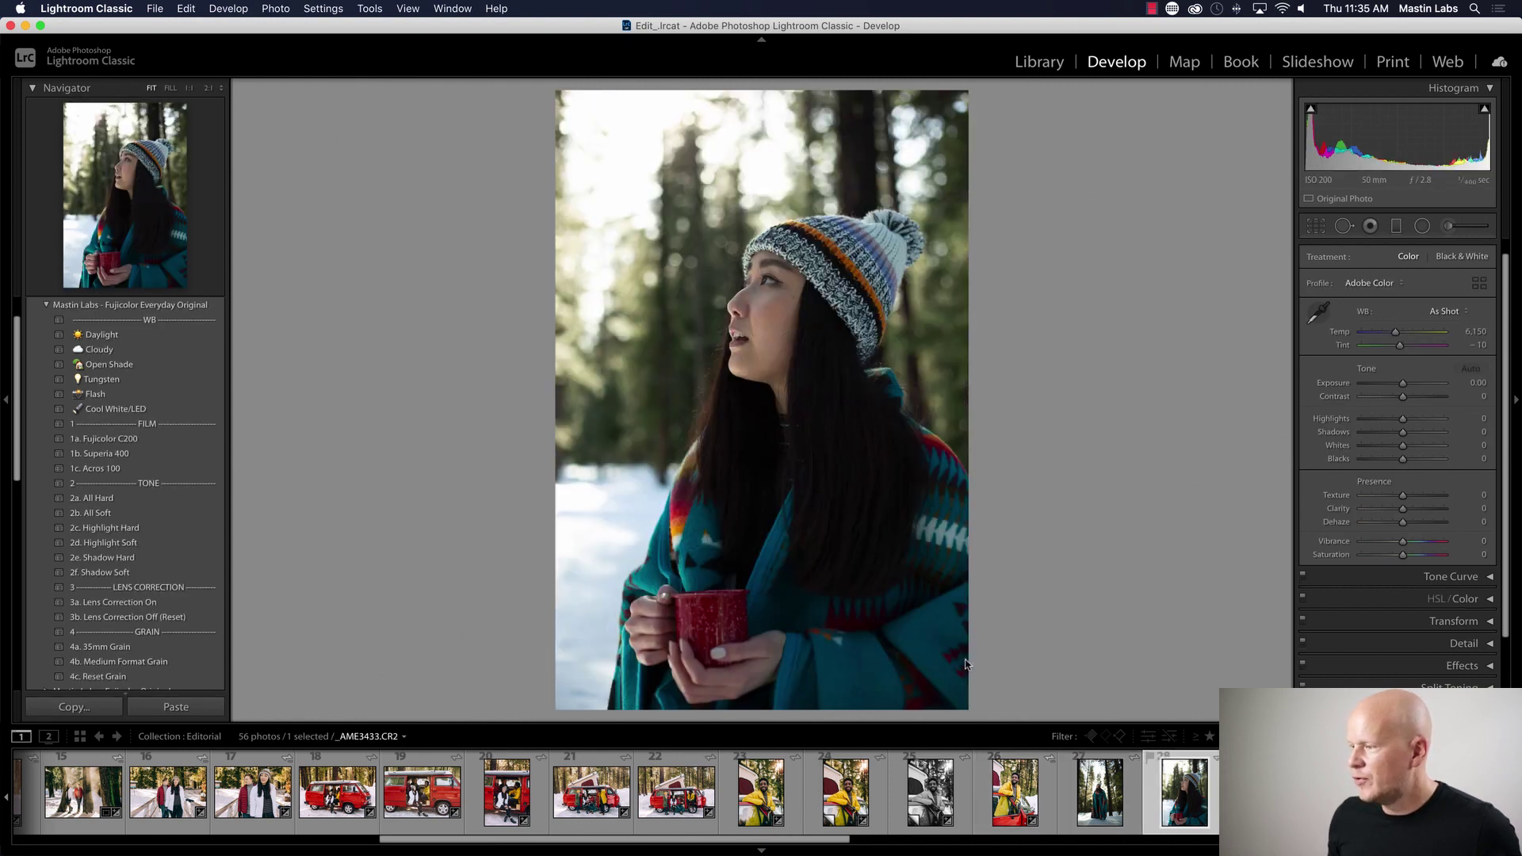
key(Right)
key(Right)
key(Right)
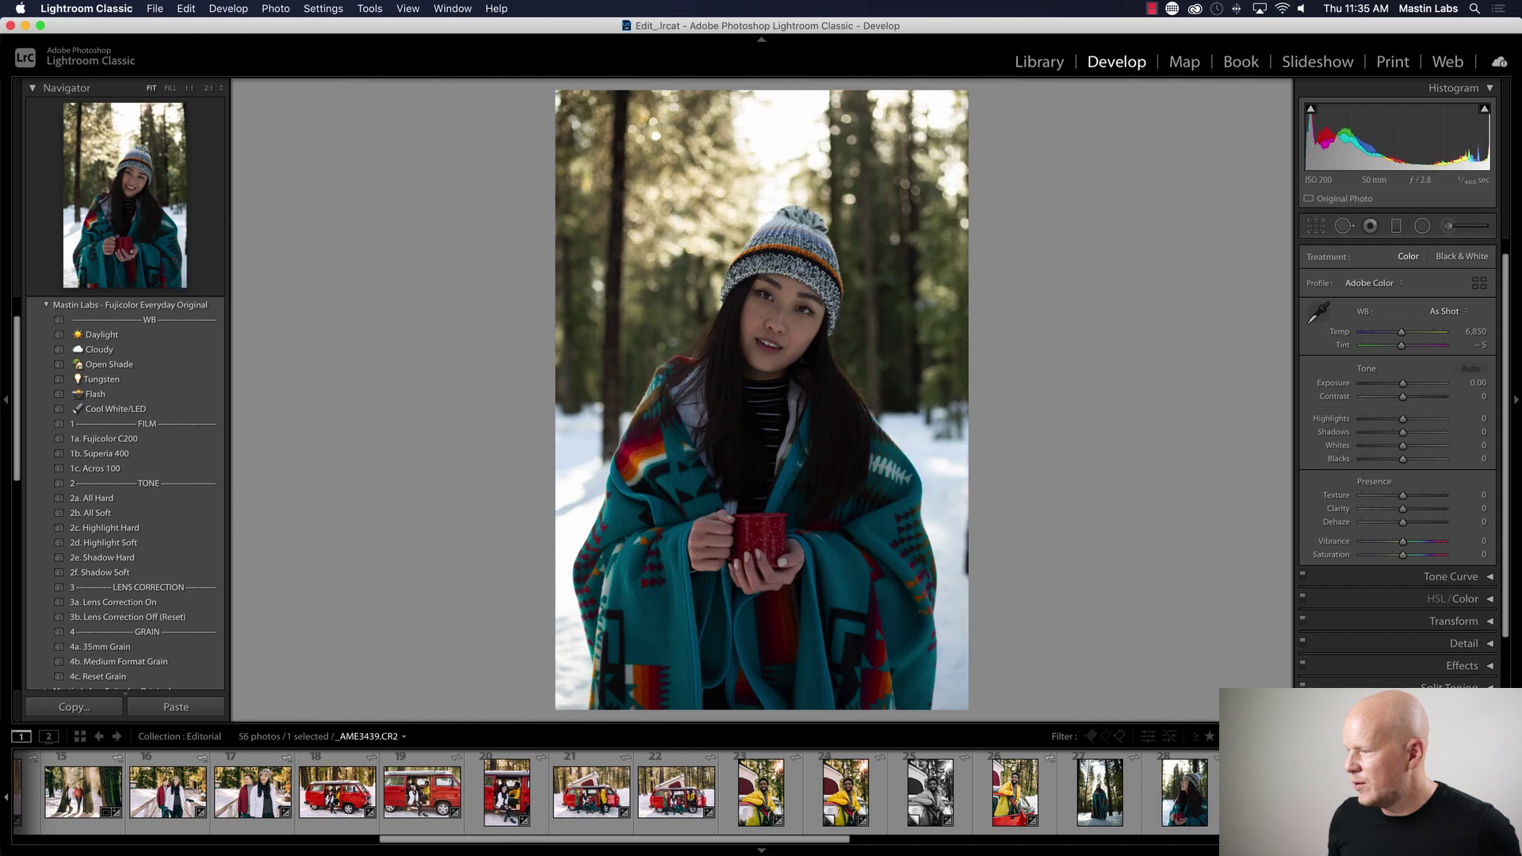
key(Right)
key(Right)
key(Right)
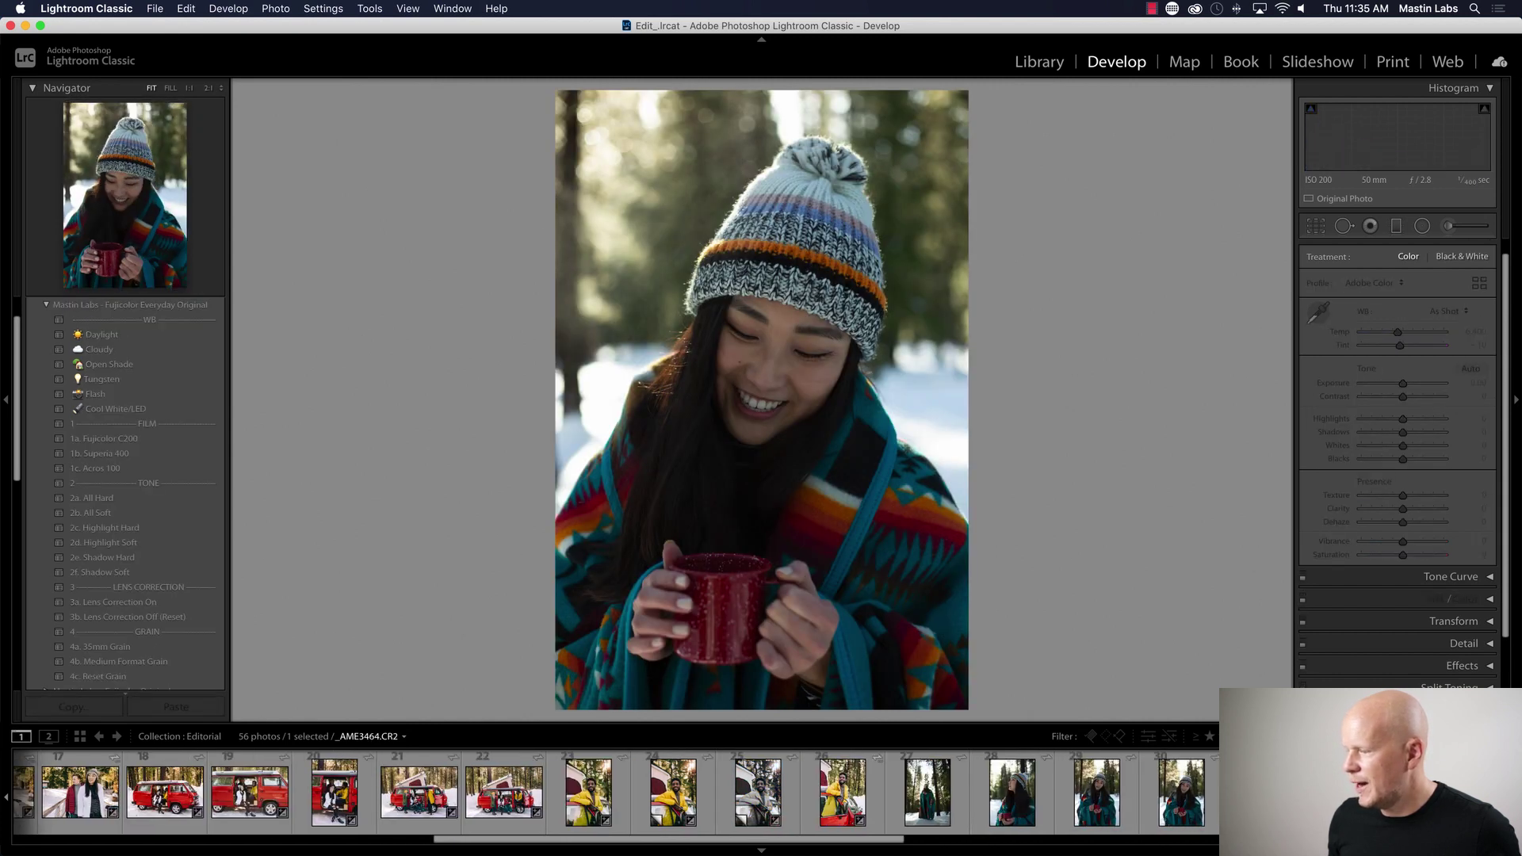
key(Right)
- Apply the 1a. Fujicolor C200 film preset to the full-length blanket photo, and set exposure to +0.25 and tint to +18
click(931, 811)
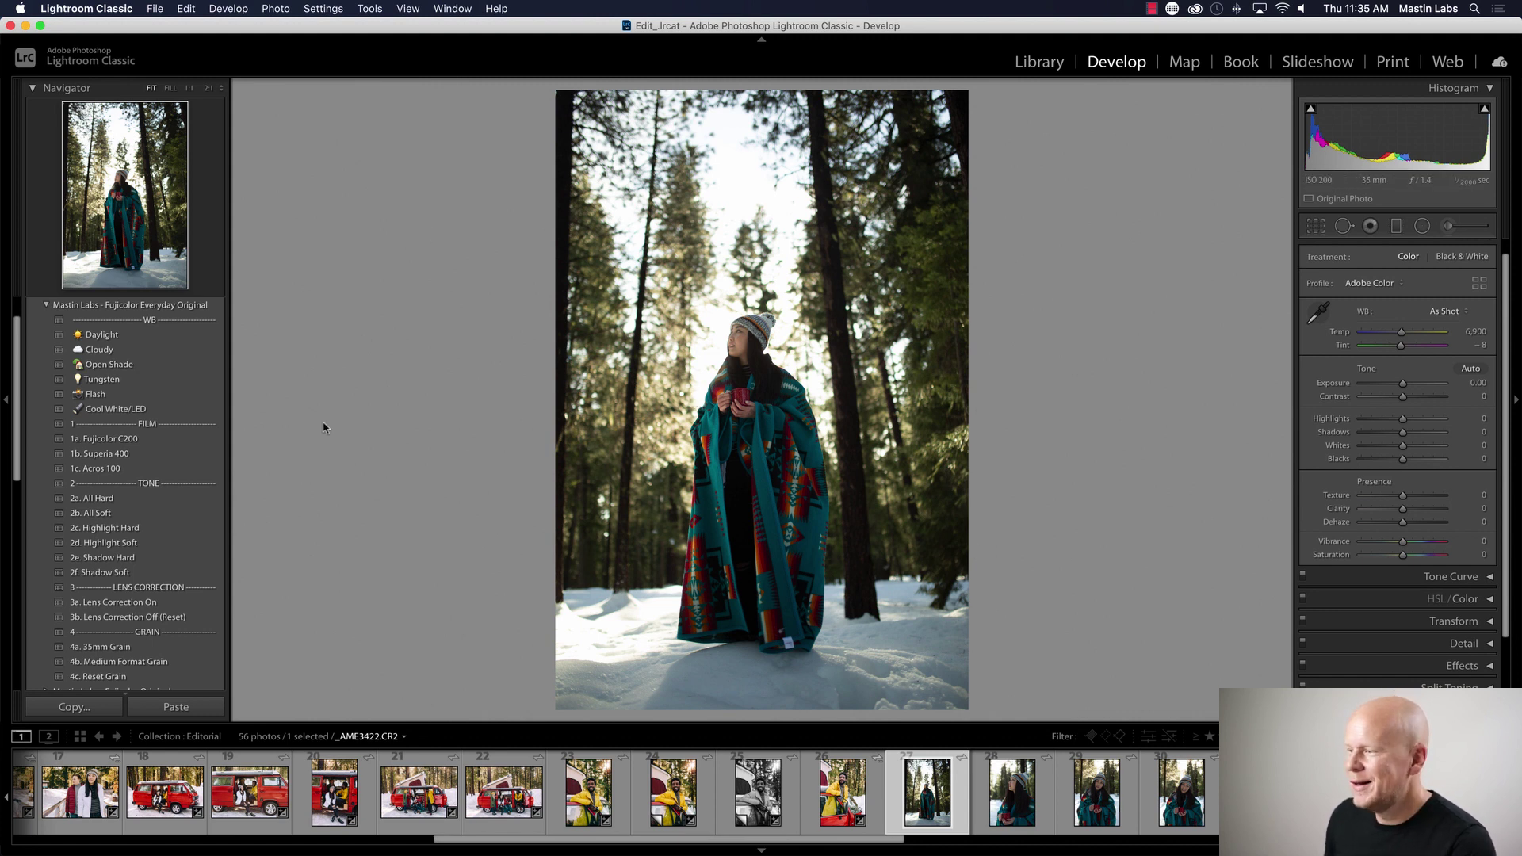
click(178, 442)
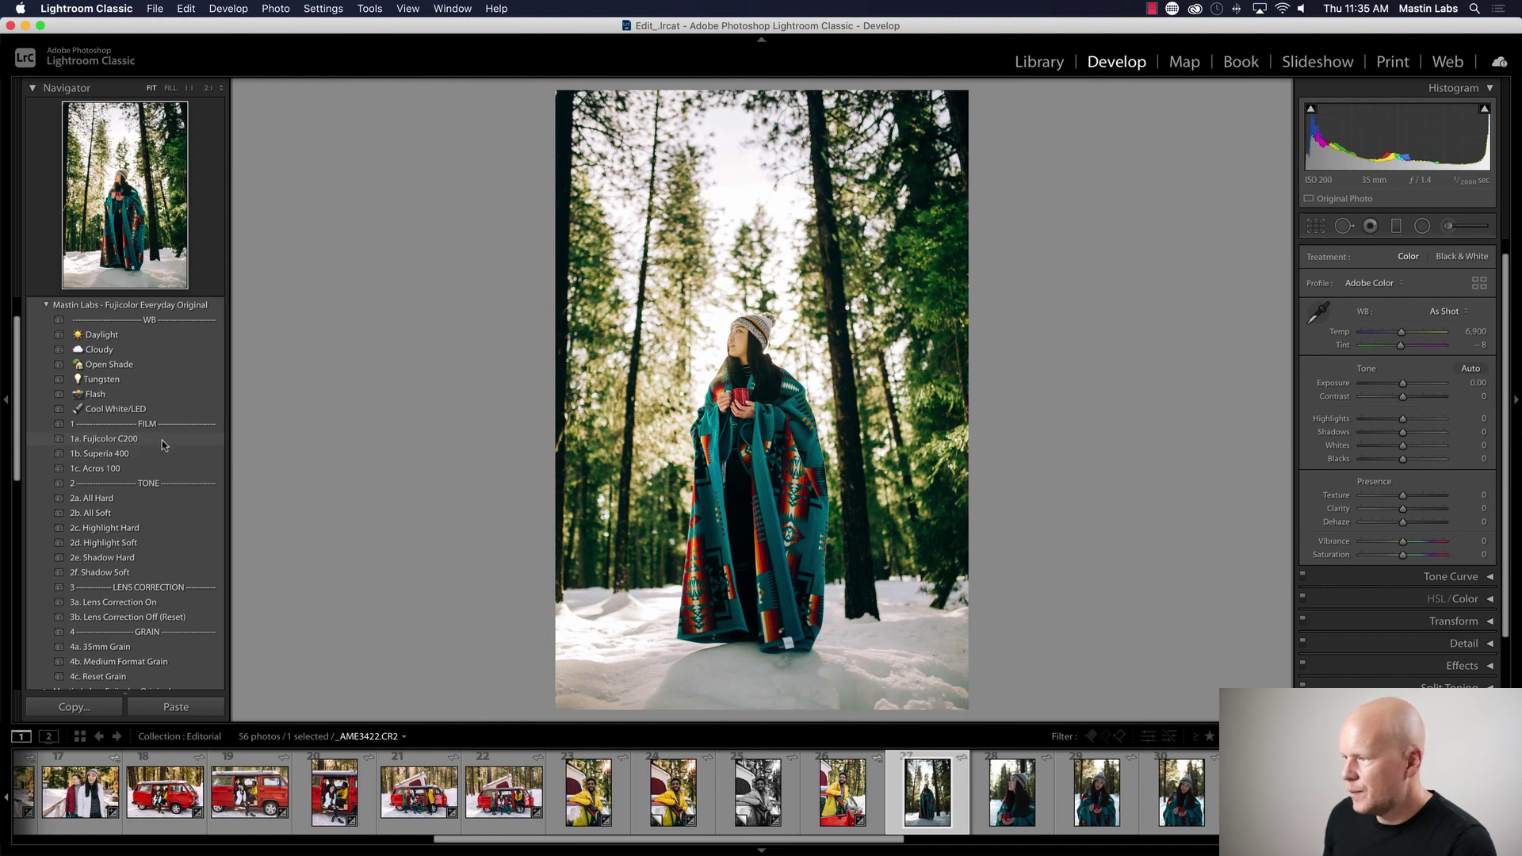
click(179, 440)
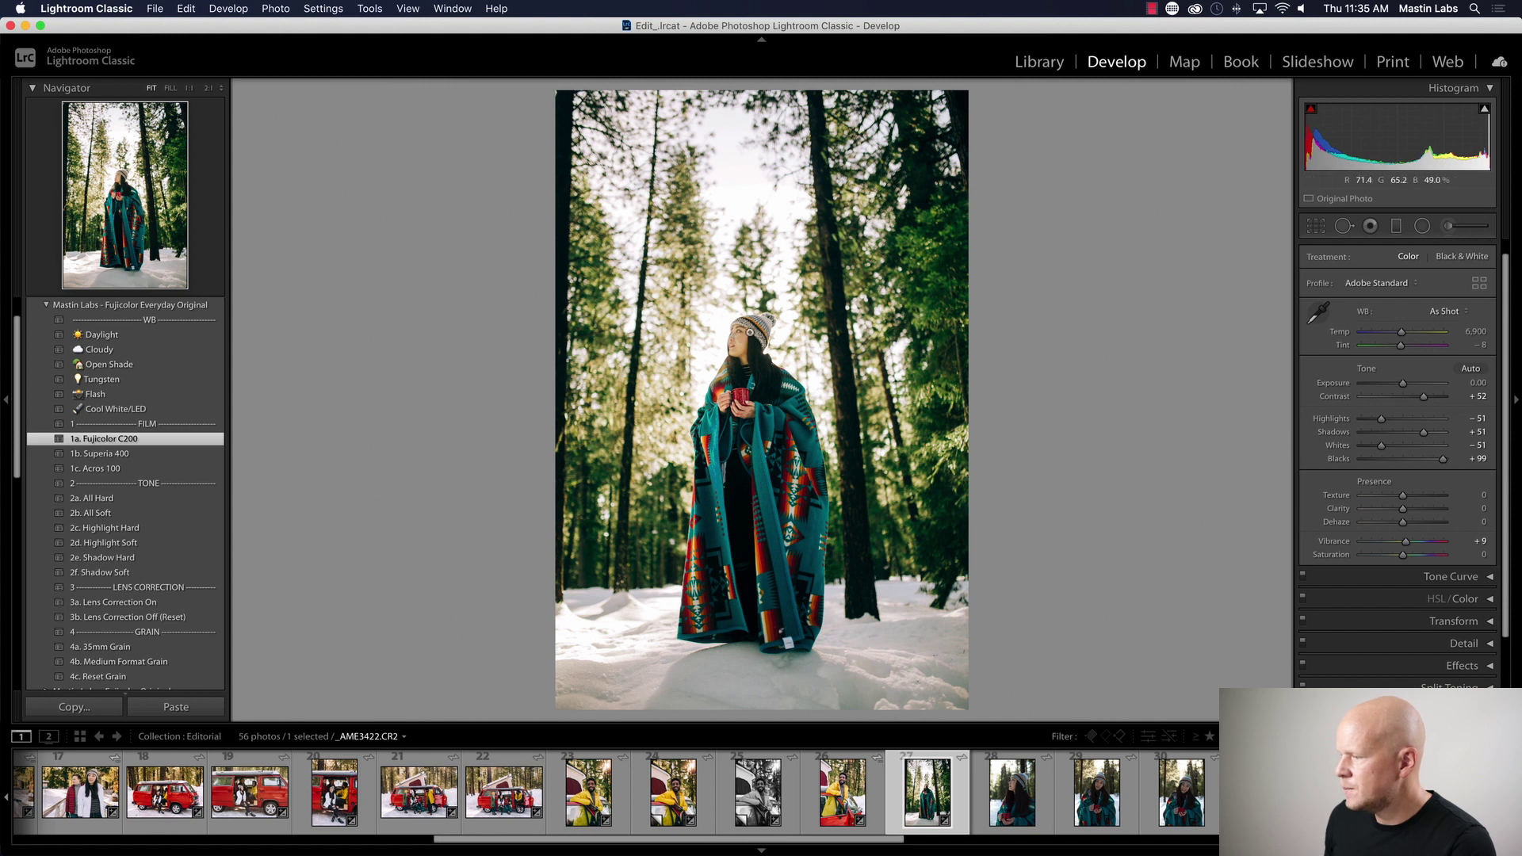
drag(1400, 382, 1406, 386)
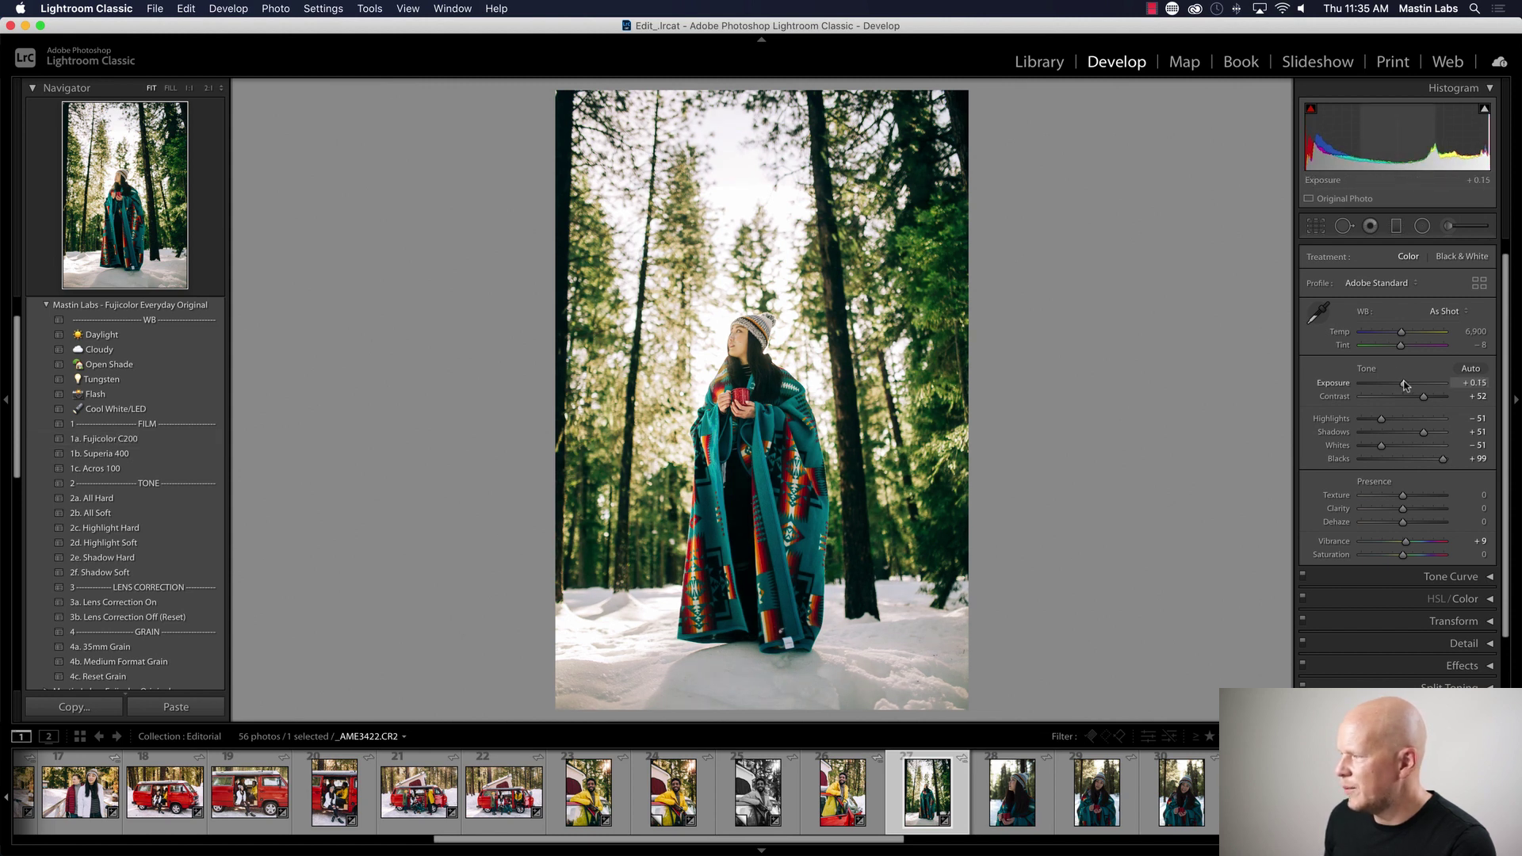
drag(1406, 385, 1406, 385)
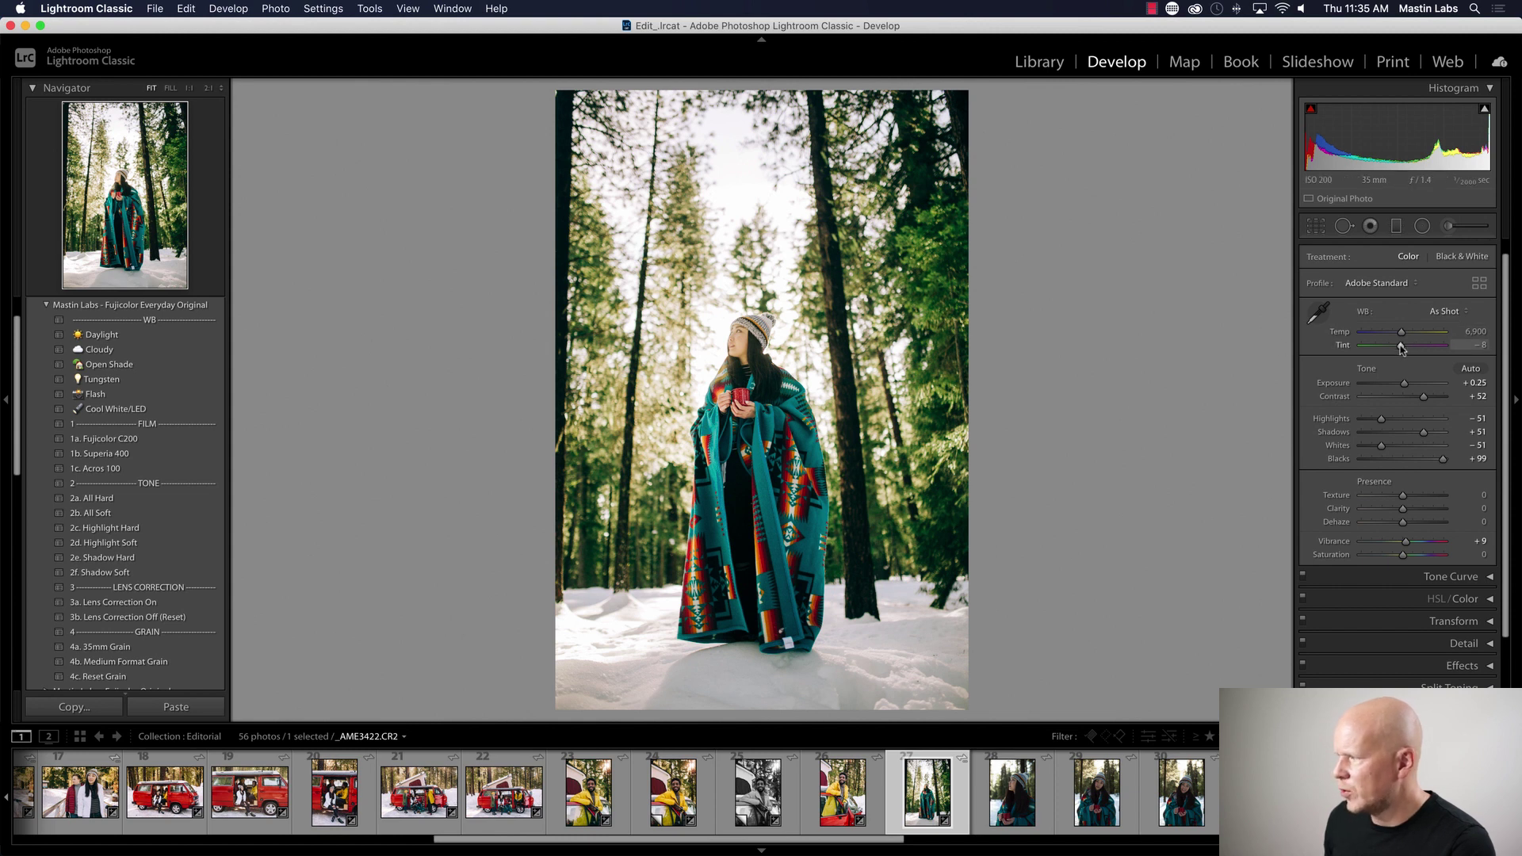
drag(1401, 348, 1408, 350)
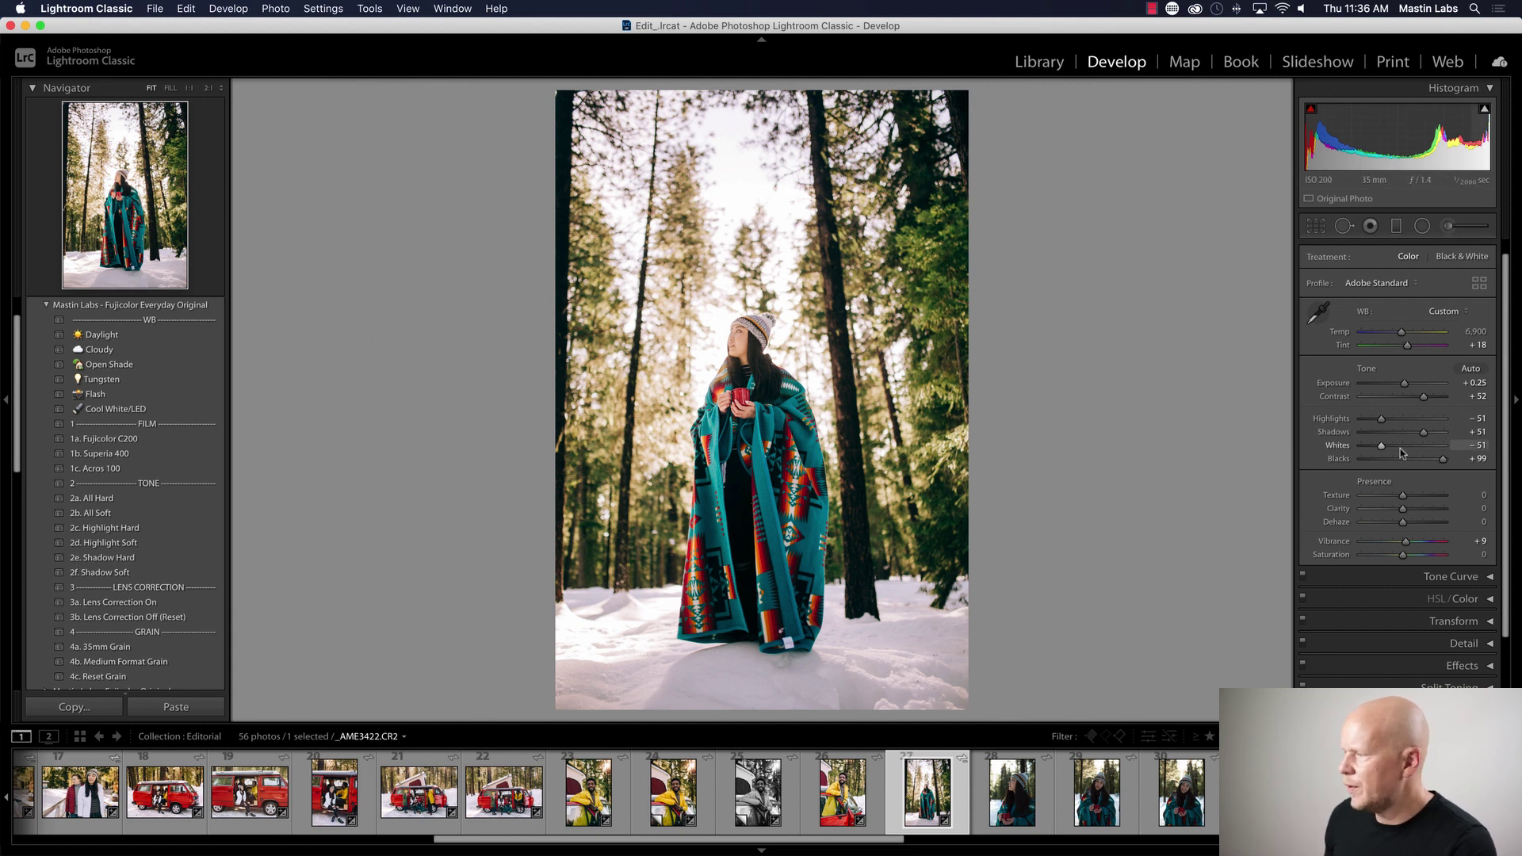
- Try Auto Upright on the full-length blanket photo, switch Upright off, and set the vertical transform to -59
click(1484, 621)
scroll(1490, 567, down, 3)
scroll(1490, 568, down, 2)
click(1408, 468)
click(1355, 468)
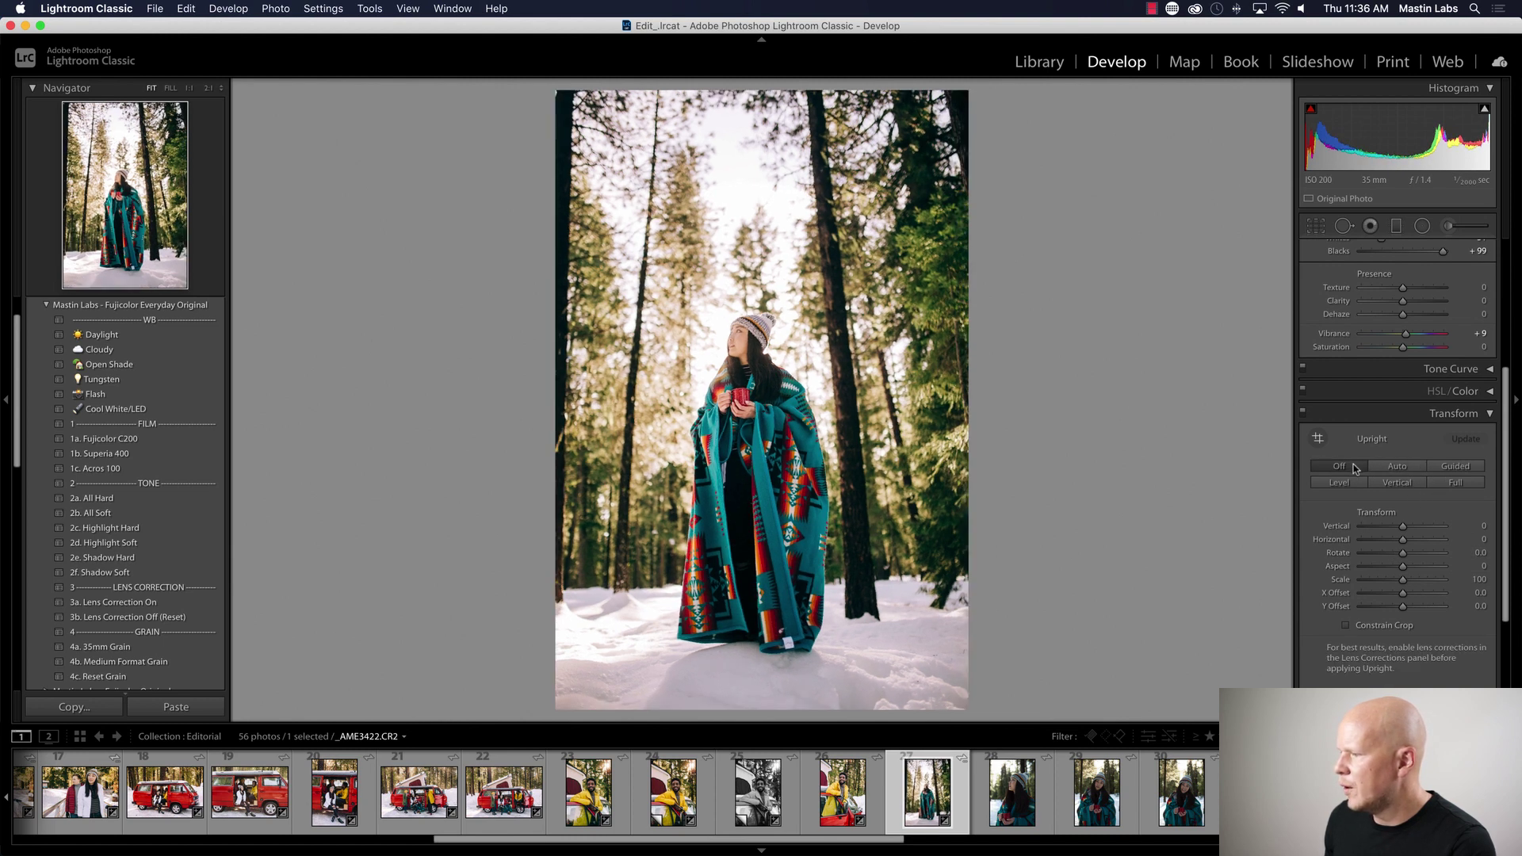
drag(1405, 529, 1380, 531)
double_click(1384, 525)
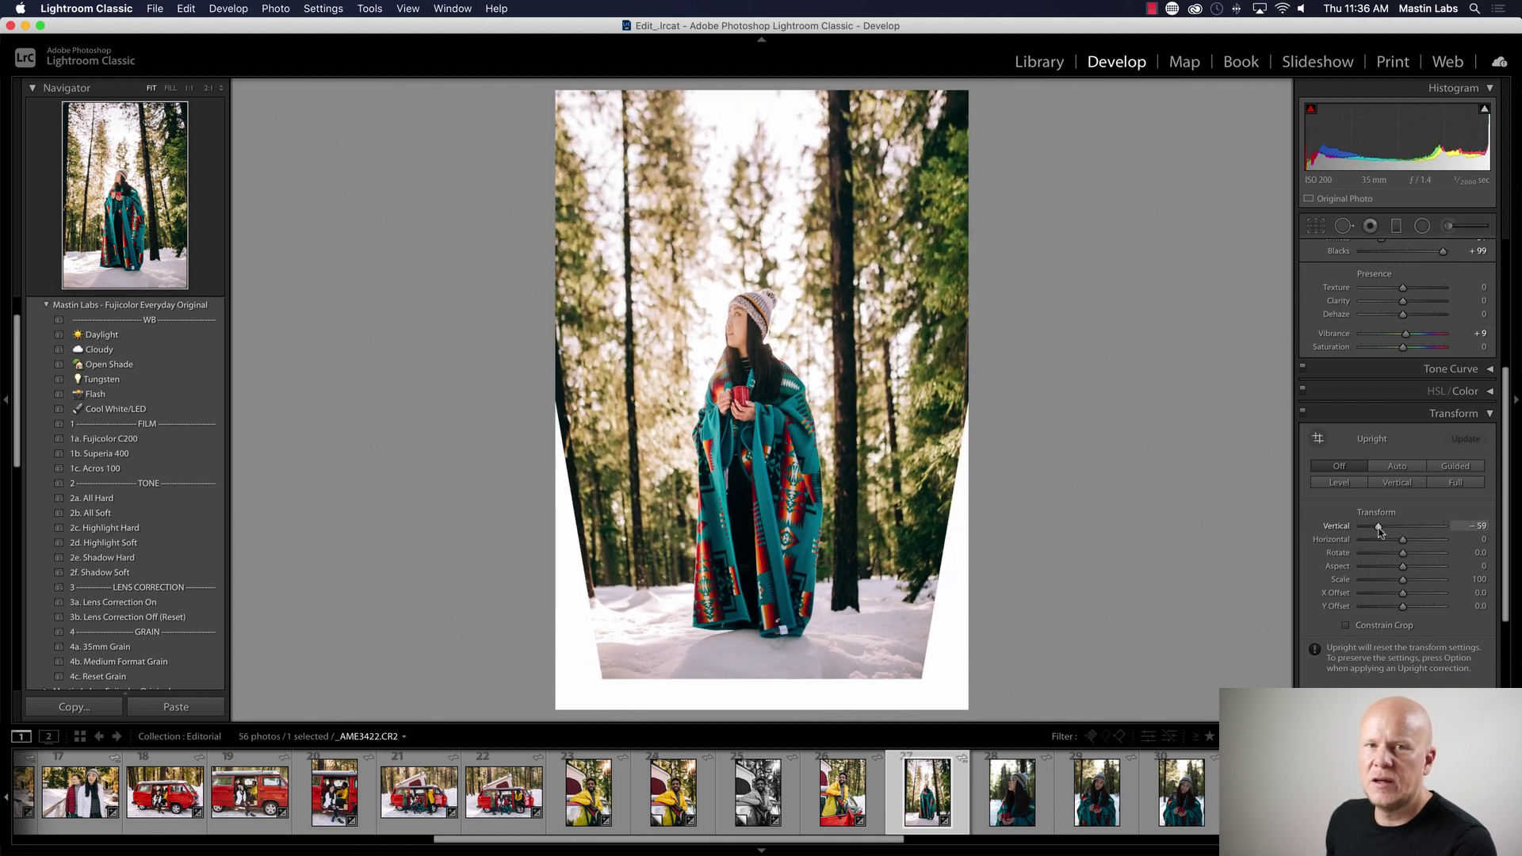
- Set the full-length blanket photo's vertical transform to -13 and constrain the crop to remove the white edges
drag(1380, 532, 1398, 530)
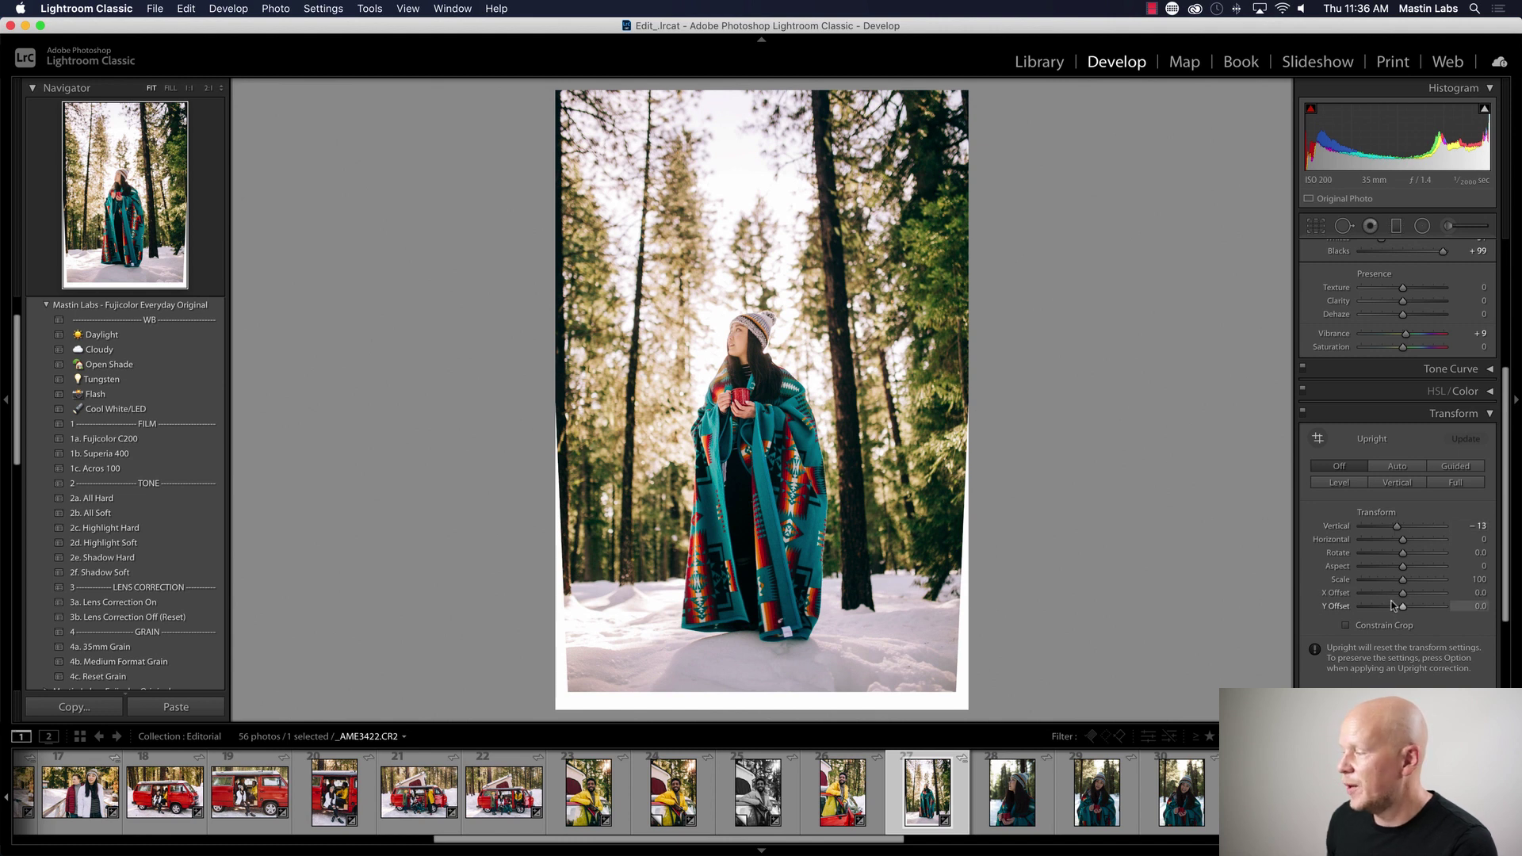
click(1346, 625)
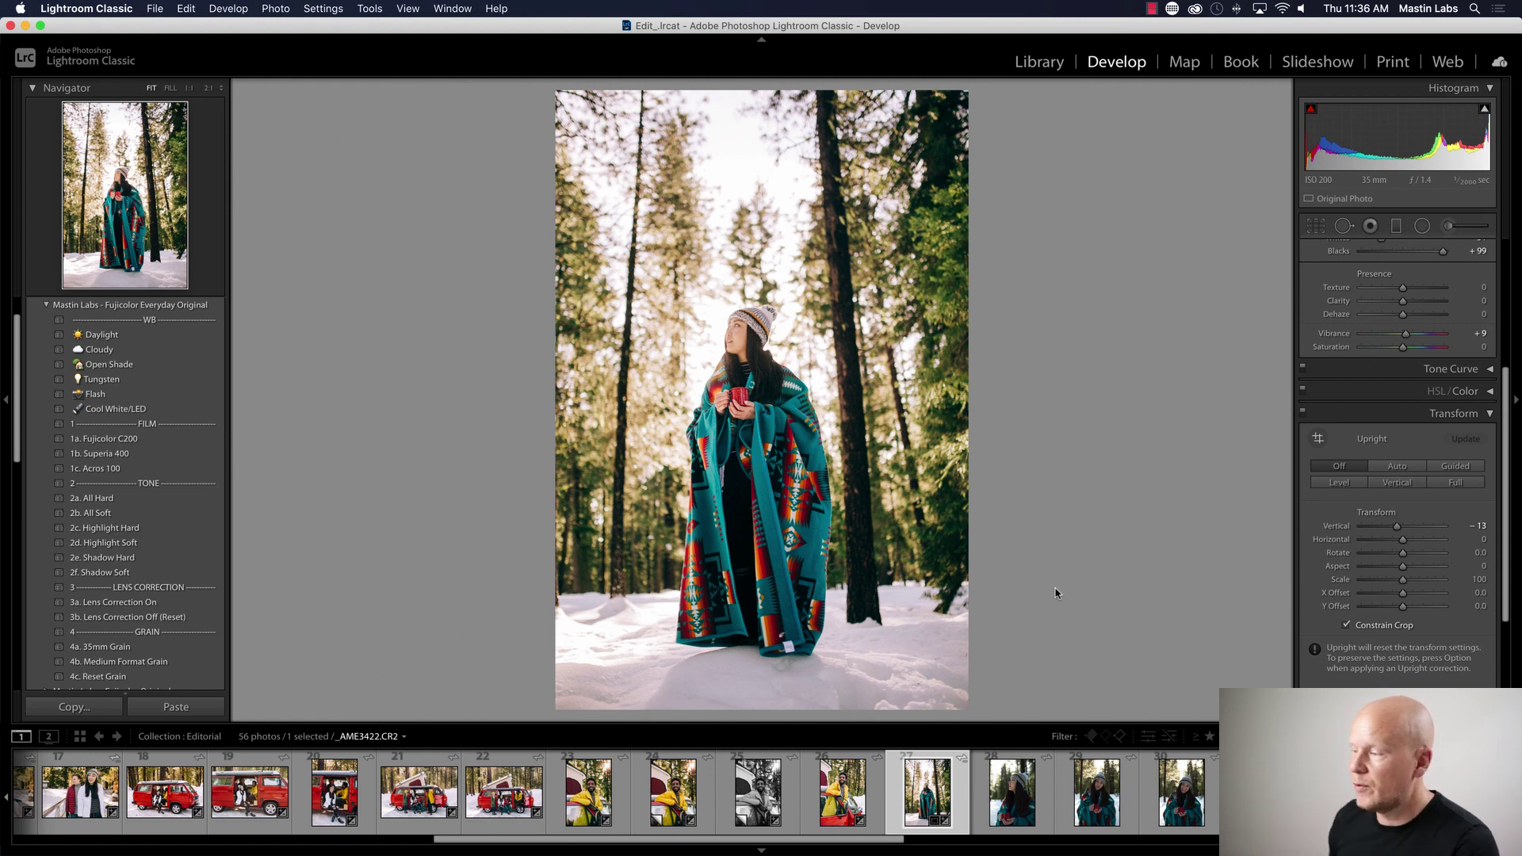
- Crop the full-length blanket photo to a 4 x 3 aspect ratio, framed tighter around the woman
click(1317, 226)
click(1379, 281)
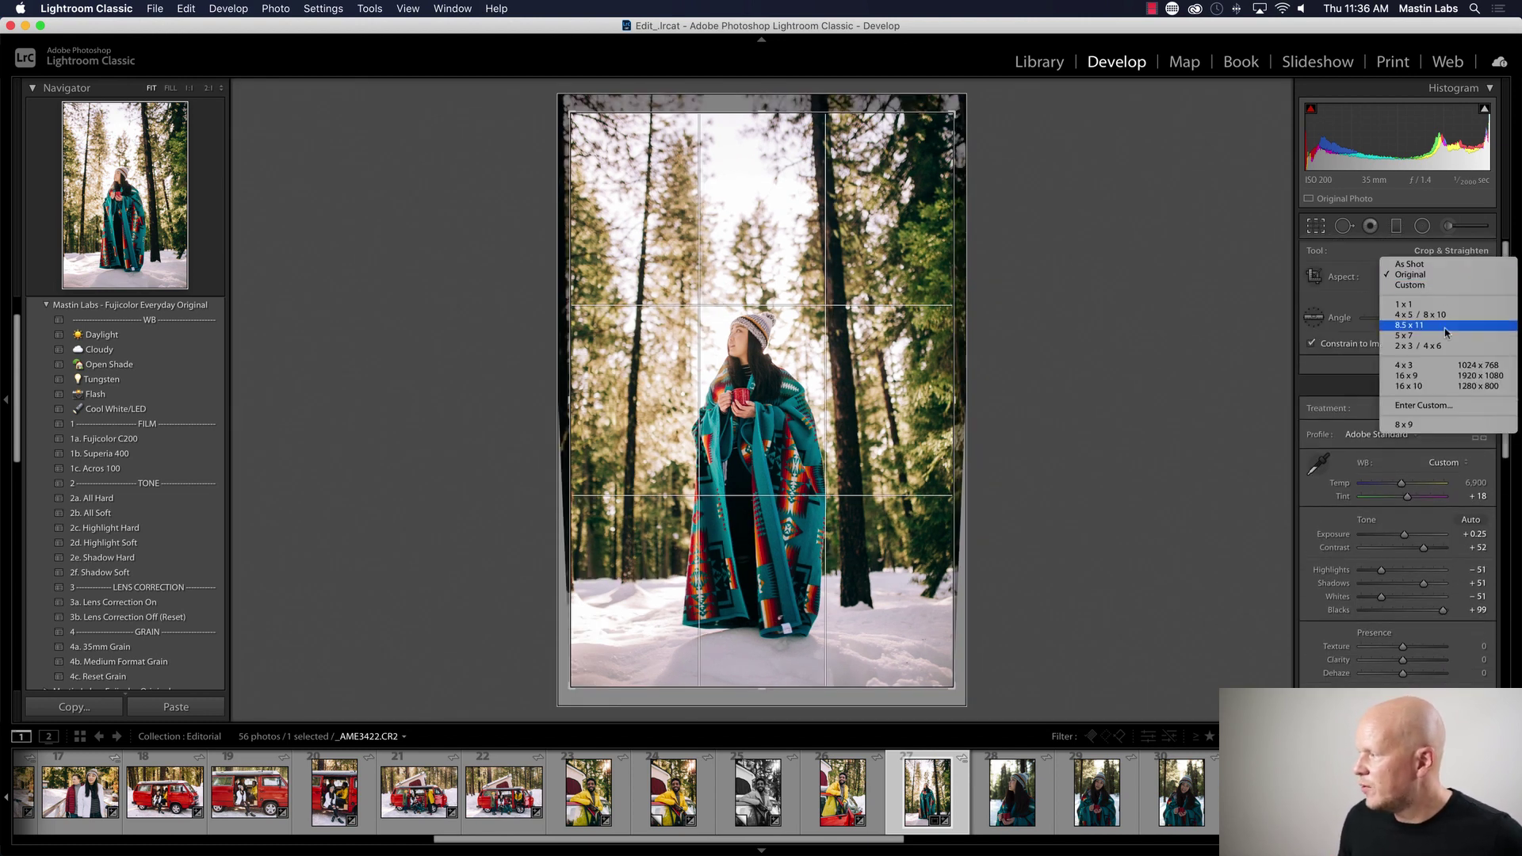
click(1420, 367)
drag(954, 144, 937, 168)
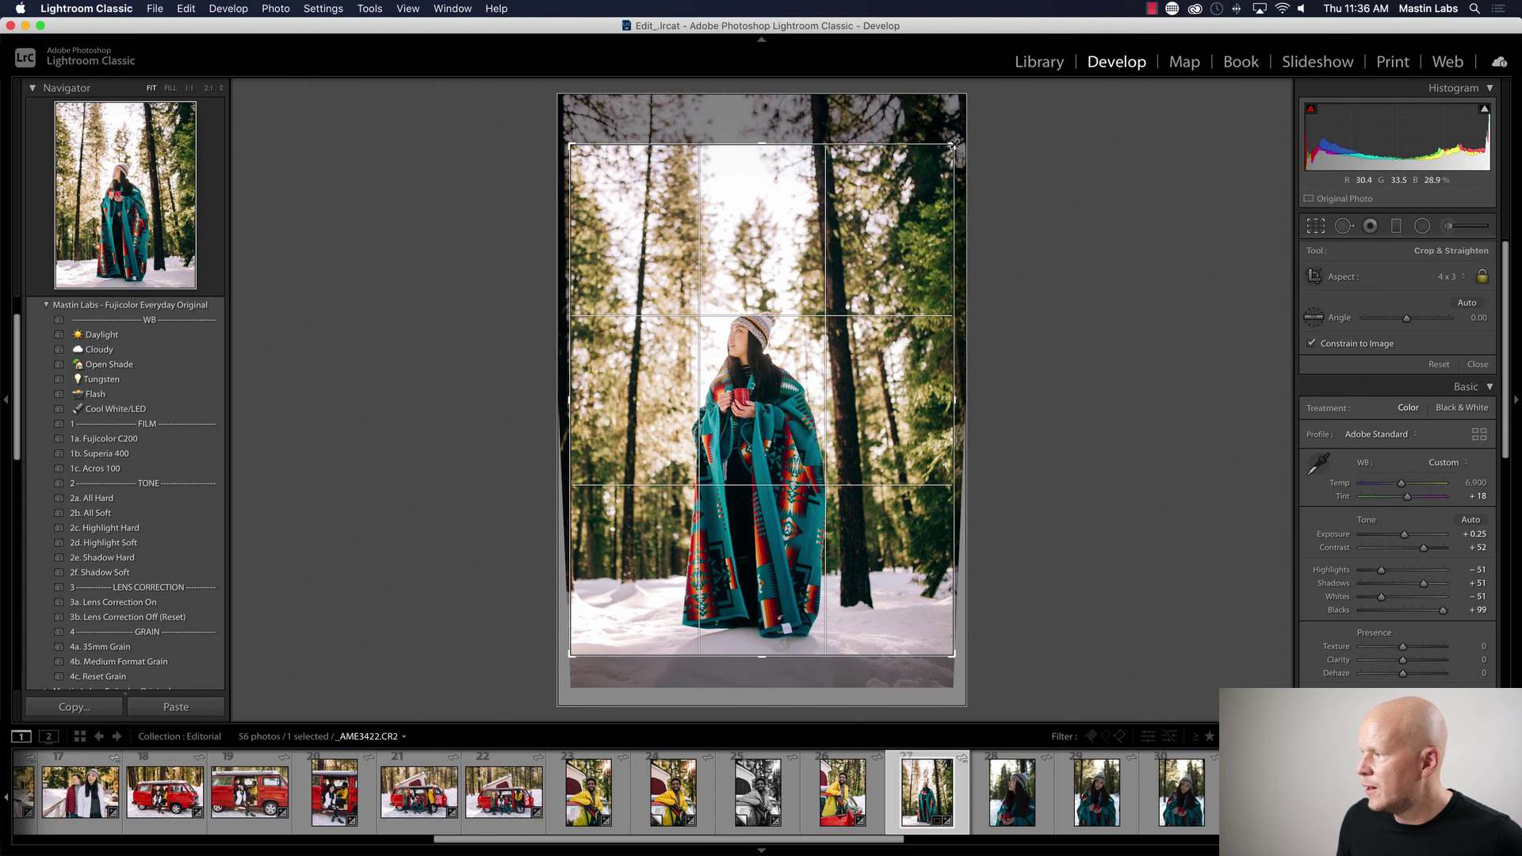
key(Return)
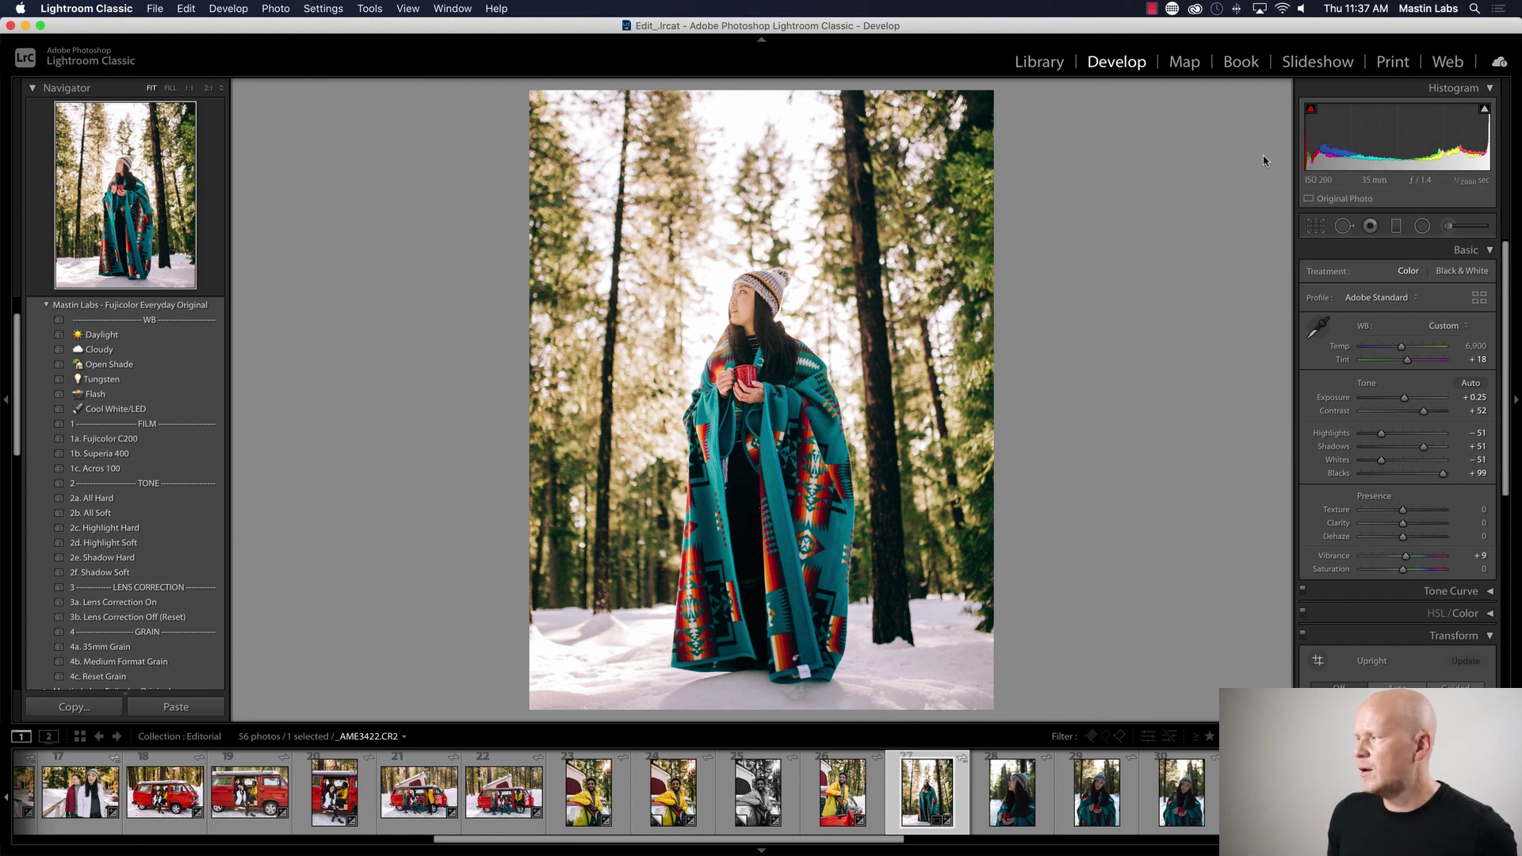
- Check which aspect ratio the crop of the full-length blanket photo uses
click(1318, 227)
click(1444, 277)
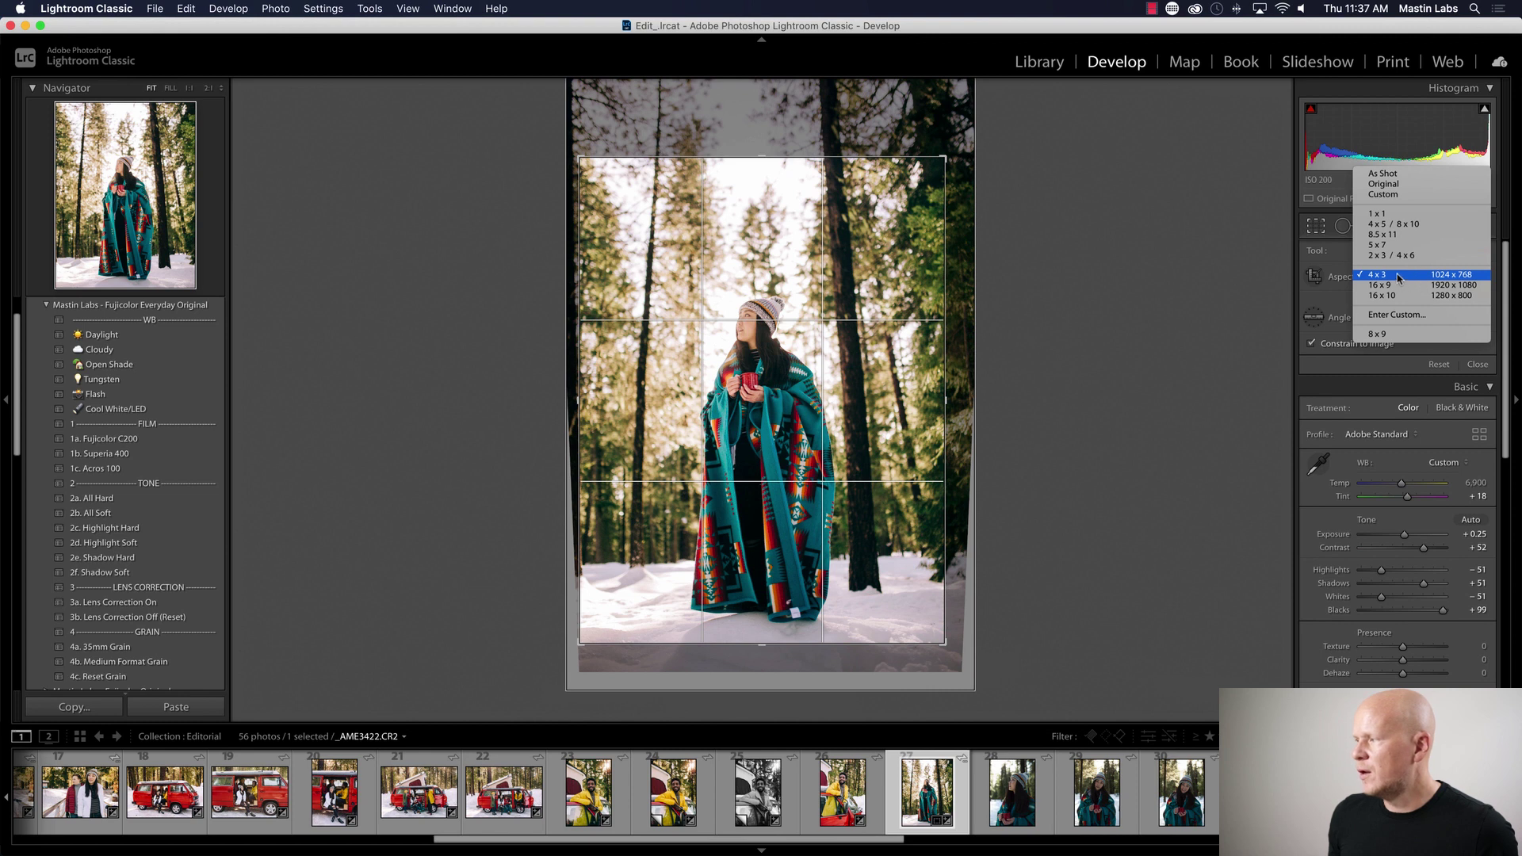
click(1218, 278)
click(1323, 232)
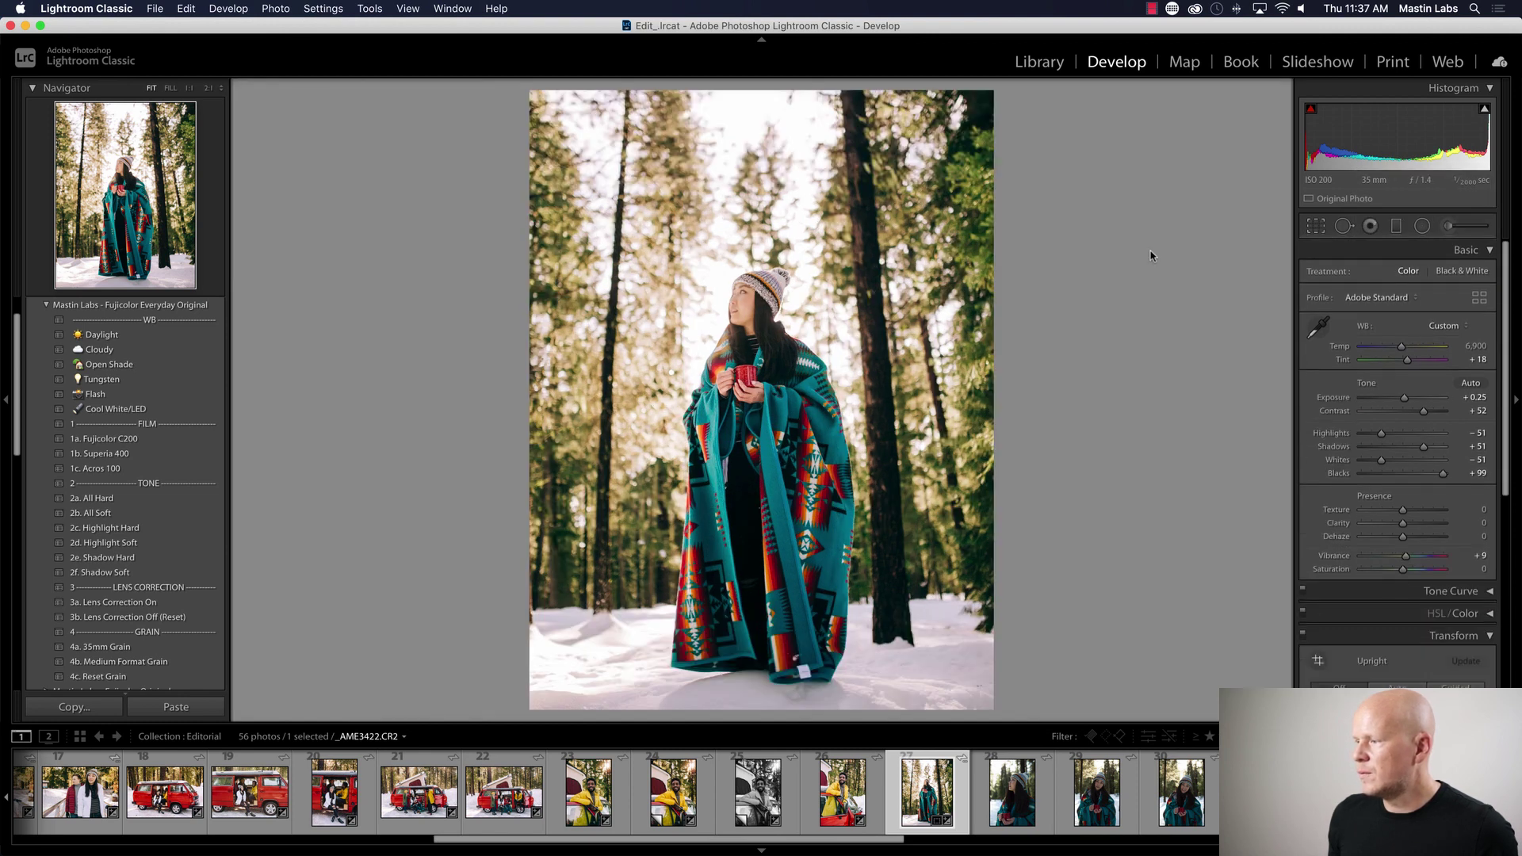
- Apply the previous photo's settings to the profile portrait with the red mug and reset its vertical transform to 0
click(1009, 819)
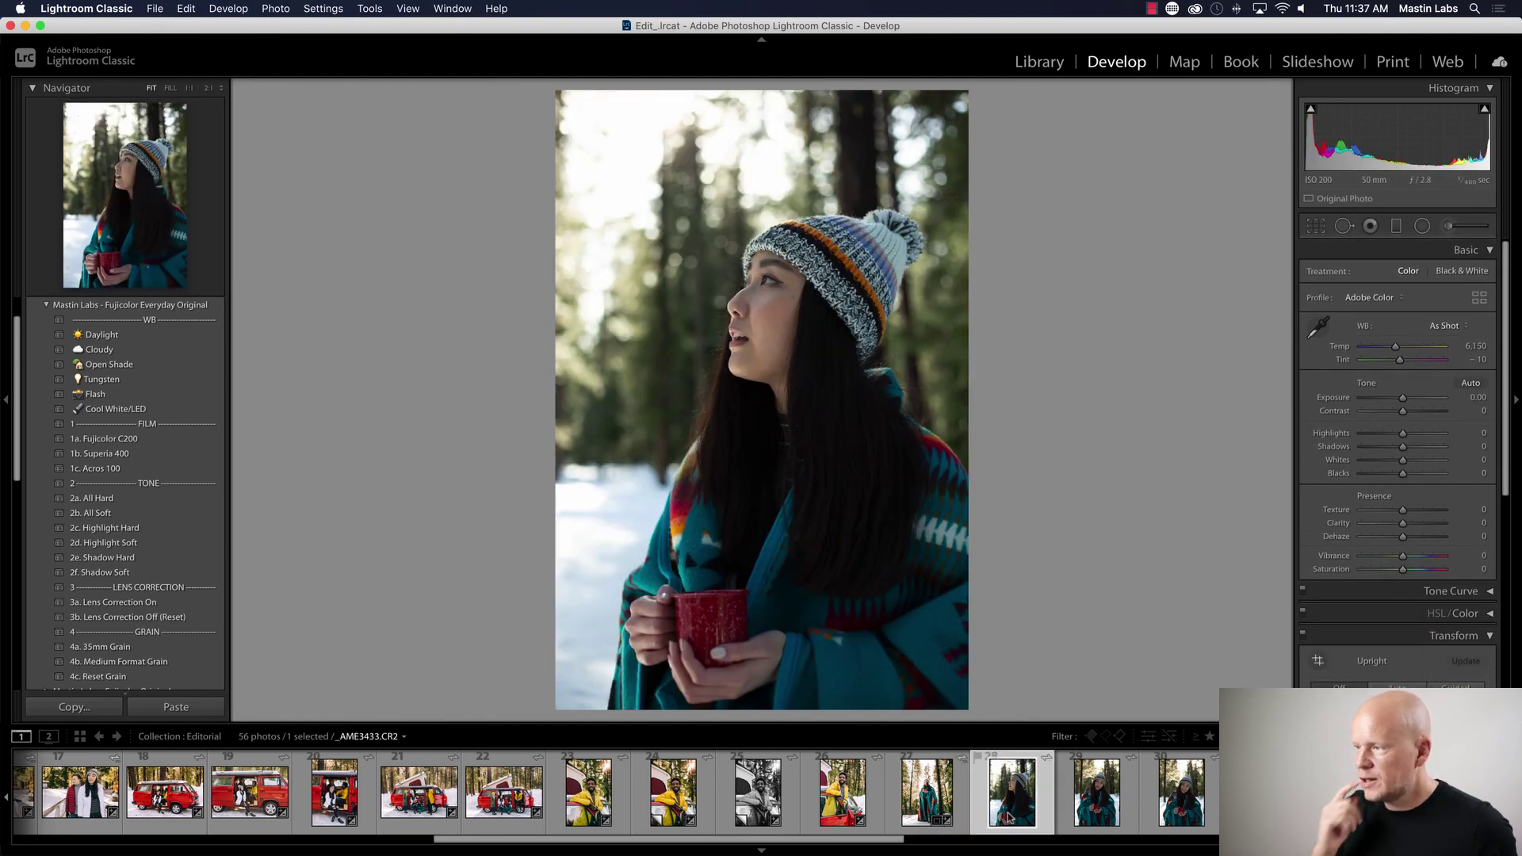
key(super+shift+v)
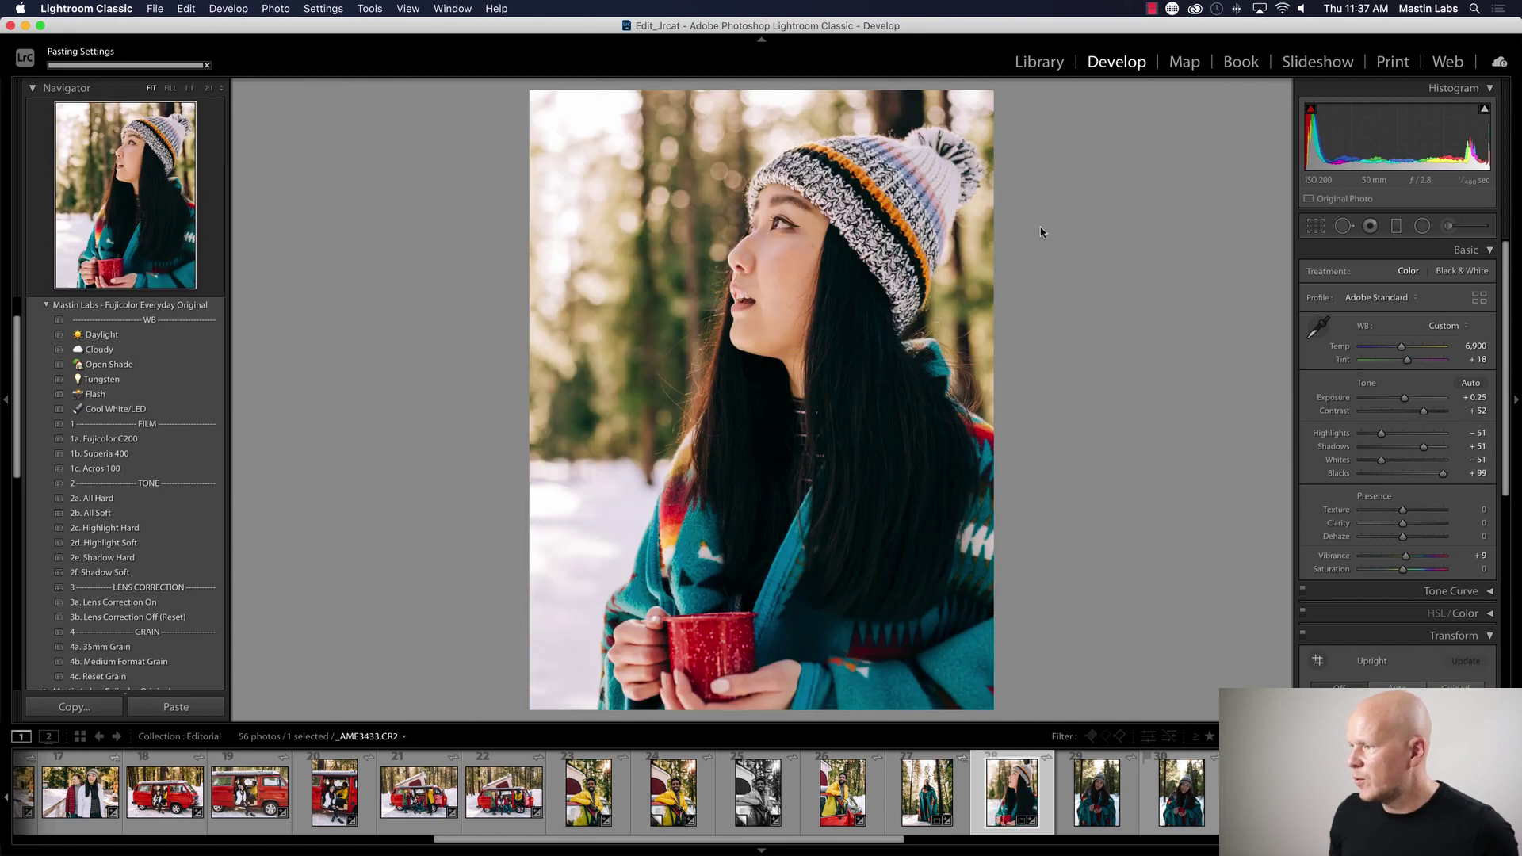
click(1095, 803)
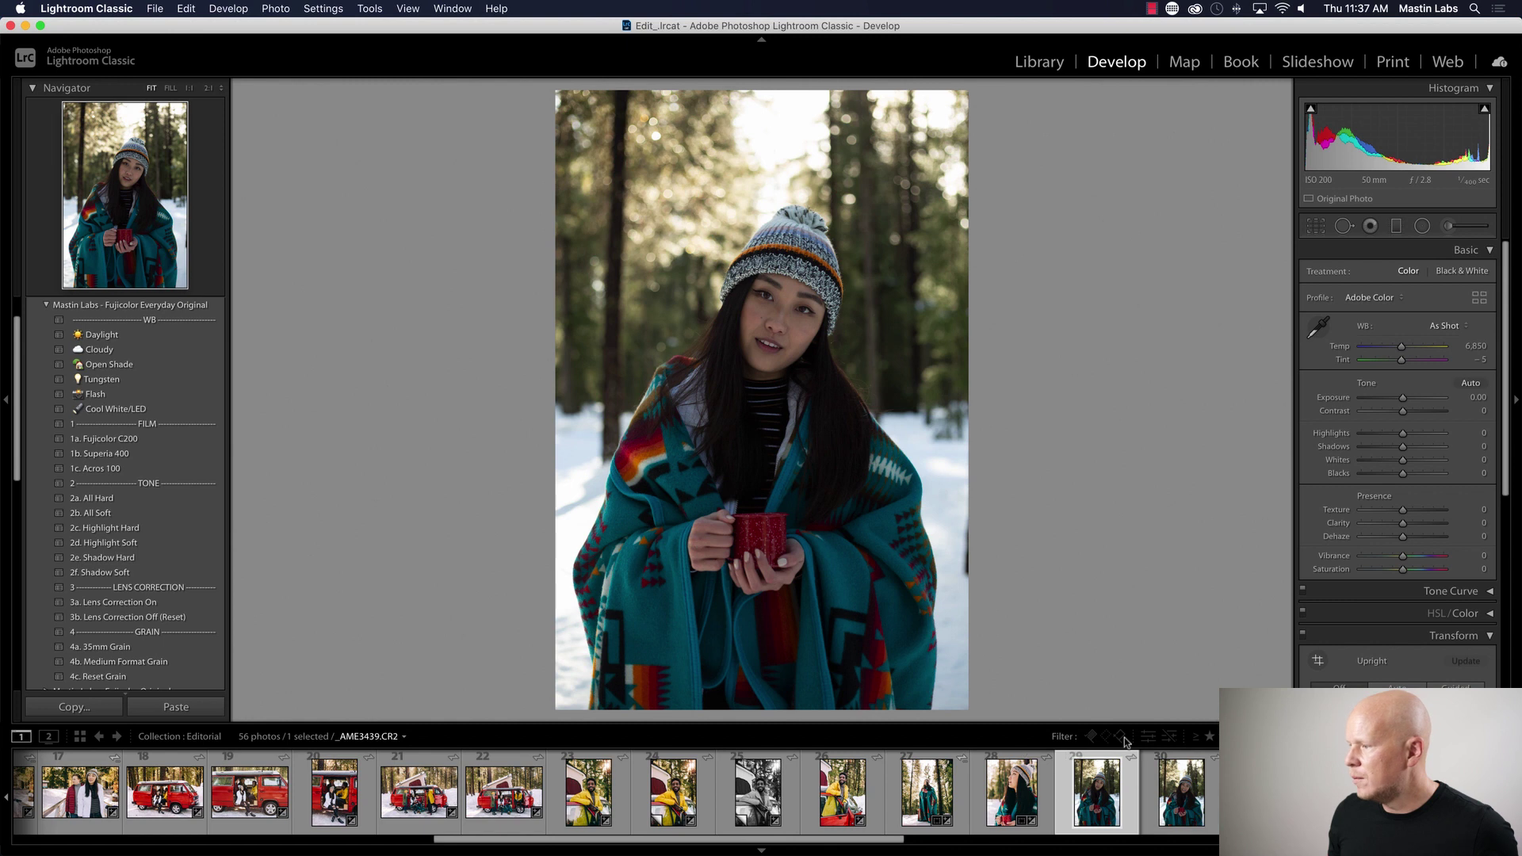
scroll(1395, 476, down, 8)
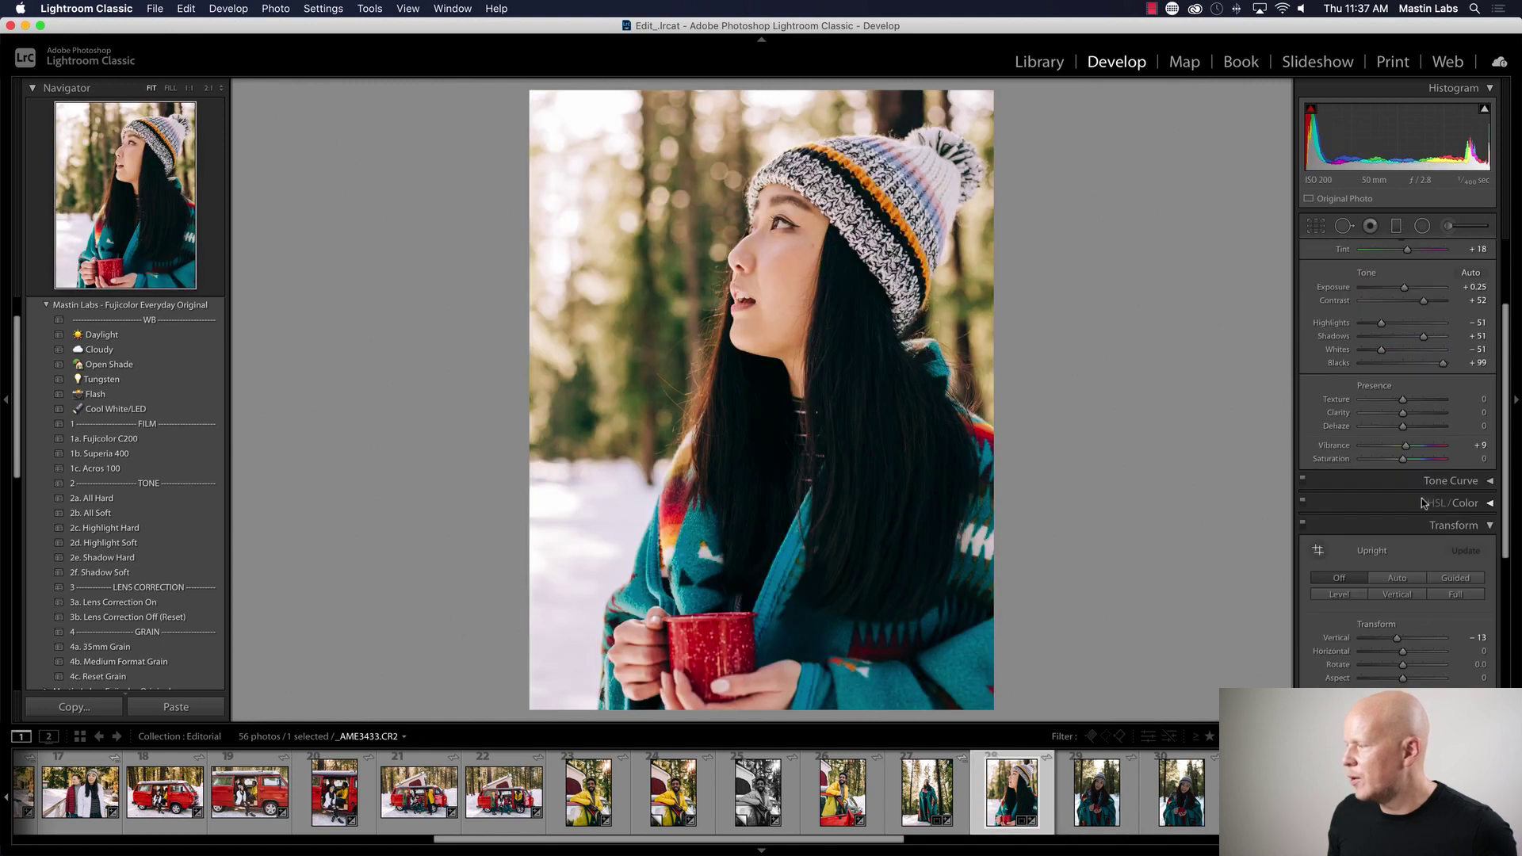
double_click(1397, 408)
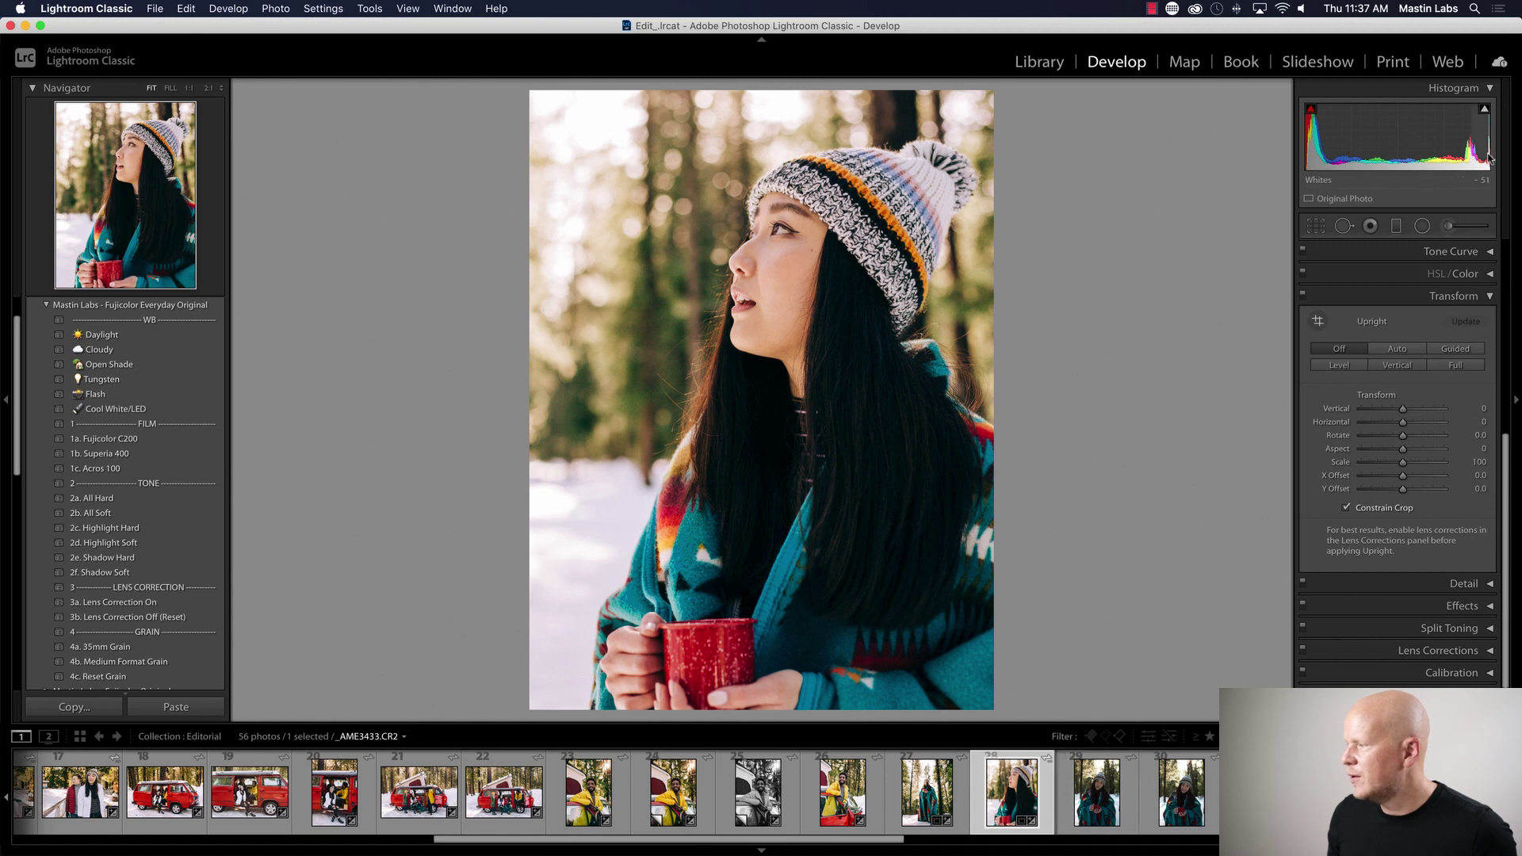
click(1483, 296)
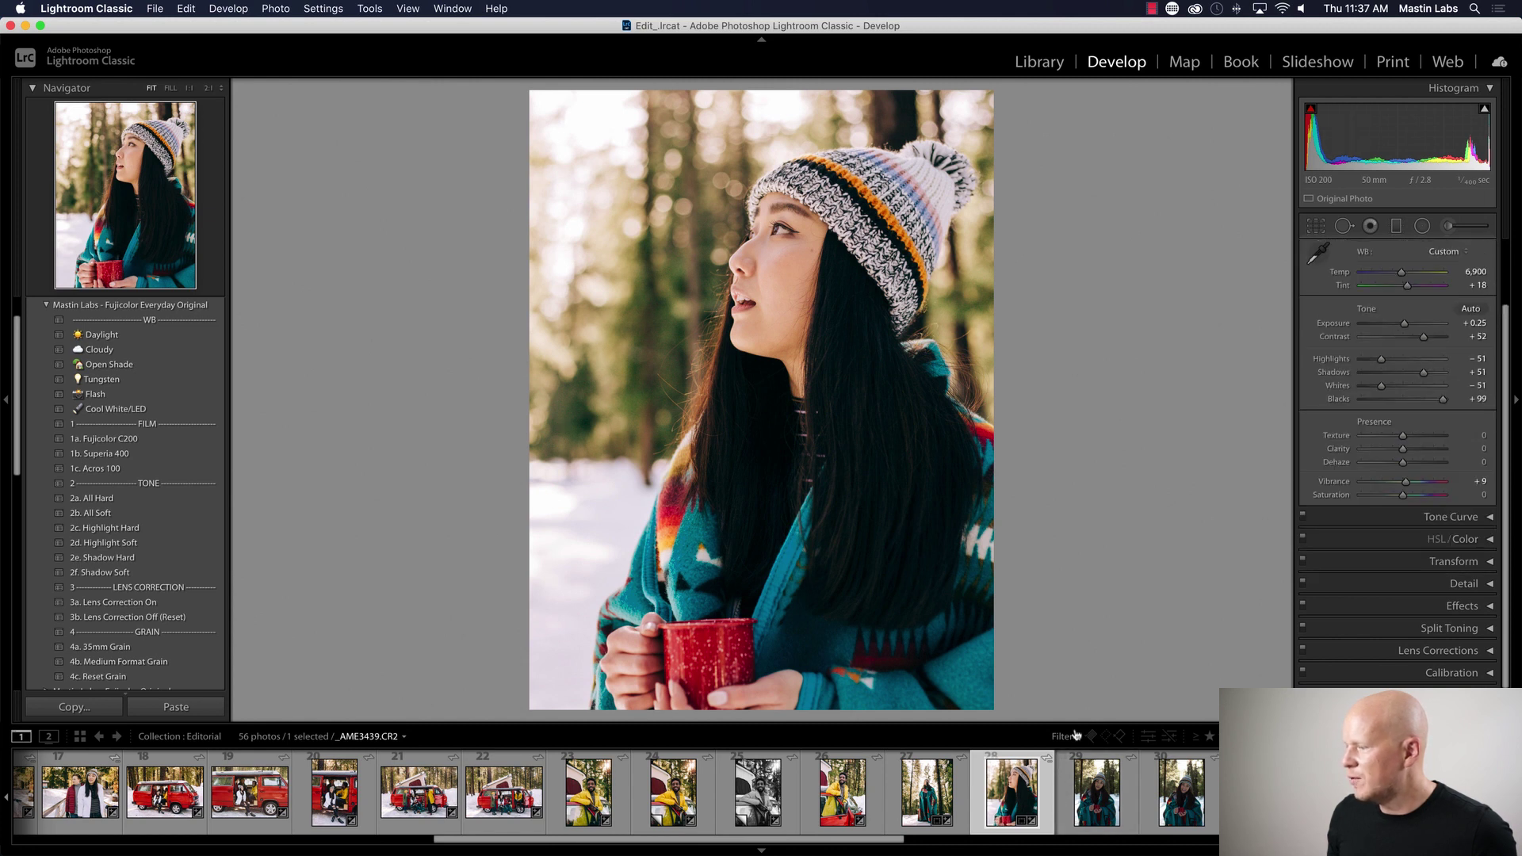
- Apply the previous settings to the portrait with the tilted head, and set exposure to +0.55 and tint to +23
click(1102, 790)
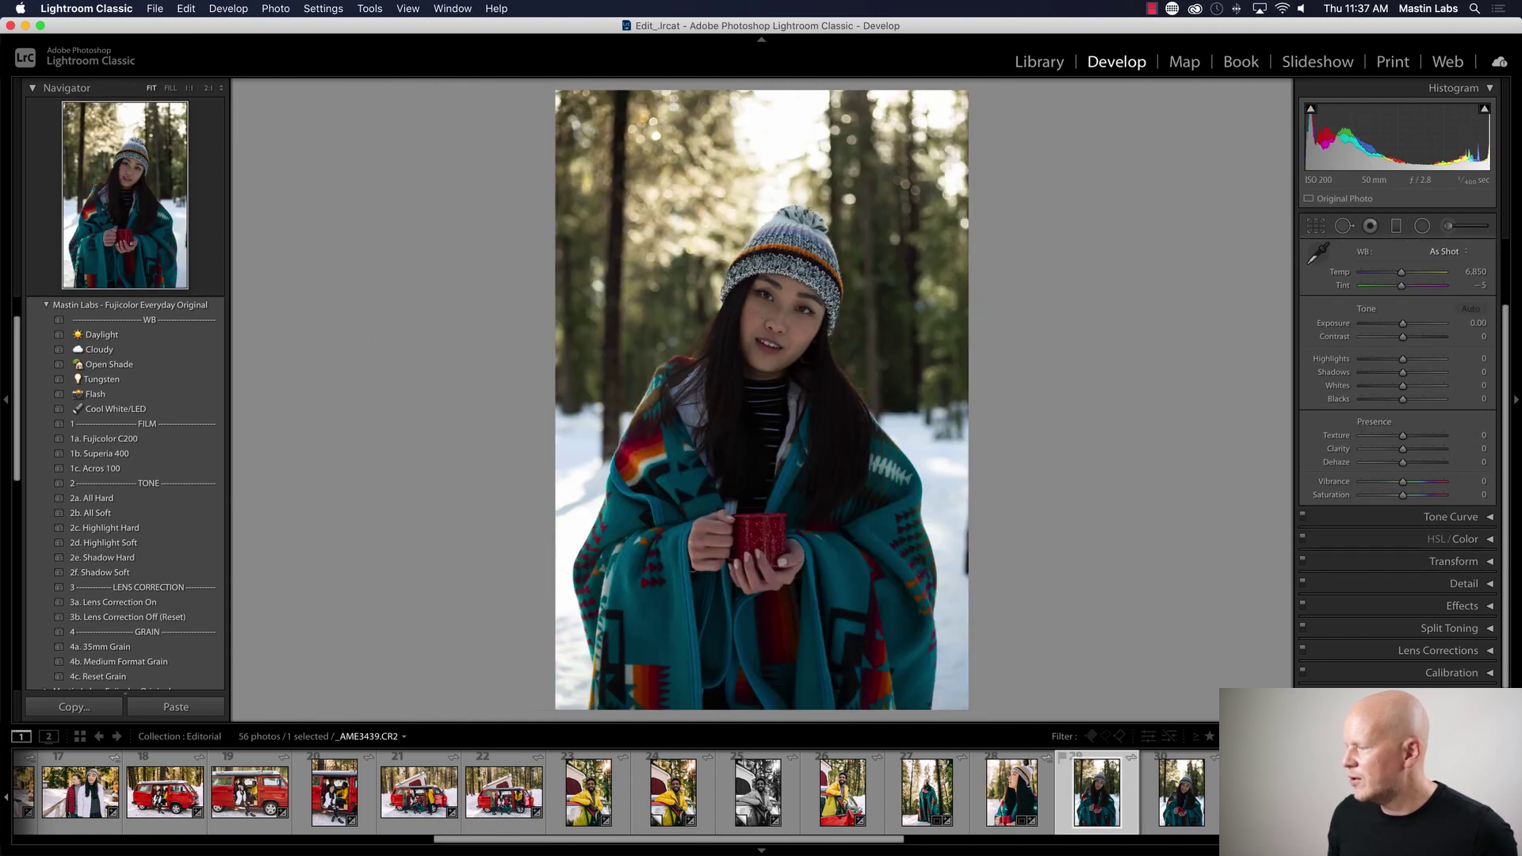
key(super+shift+v)
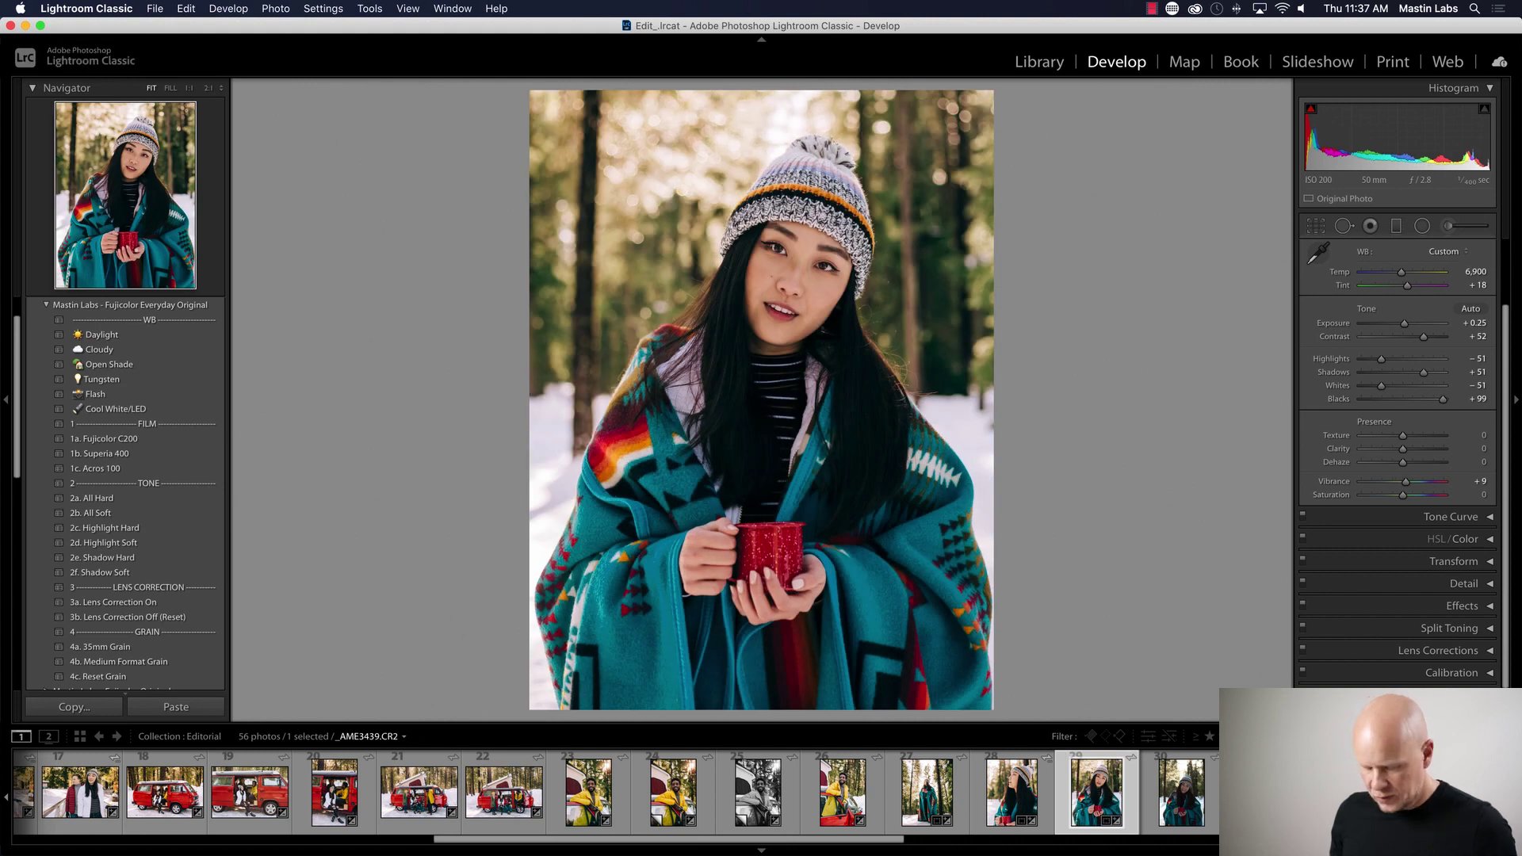
drag(1405, 325, 1408, 327)
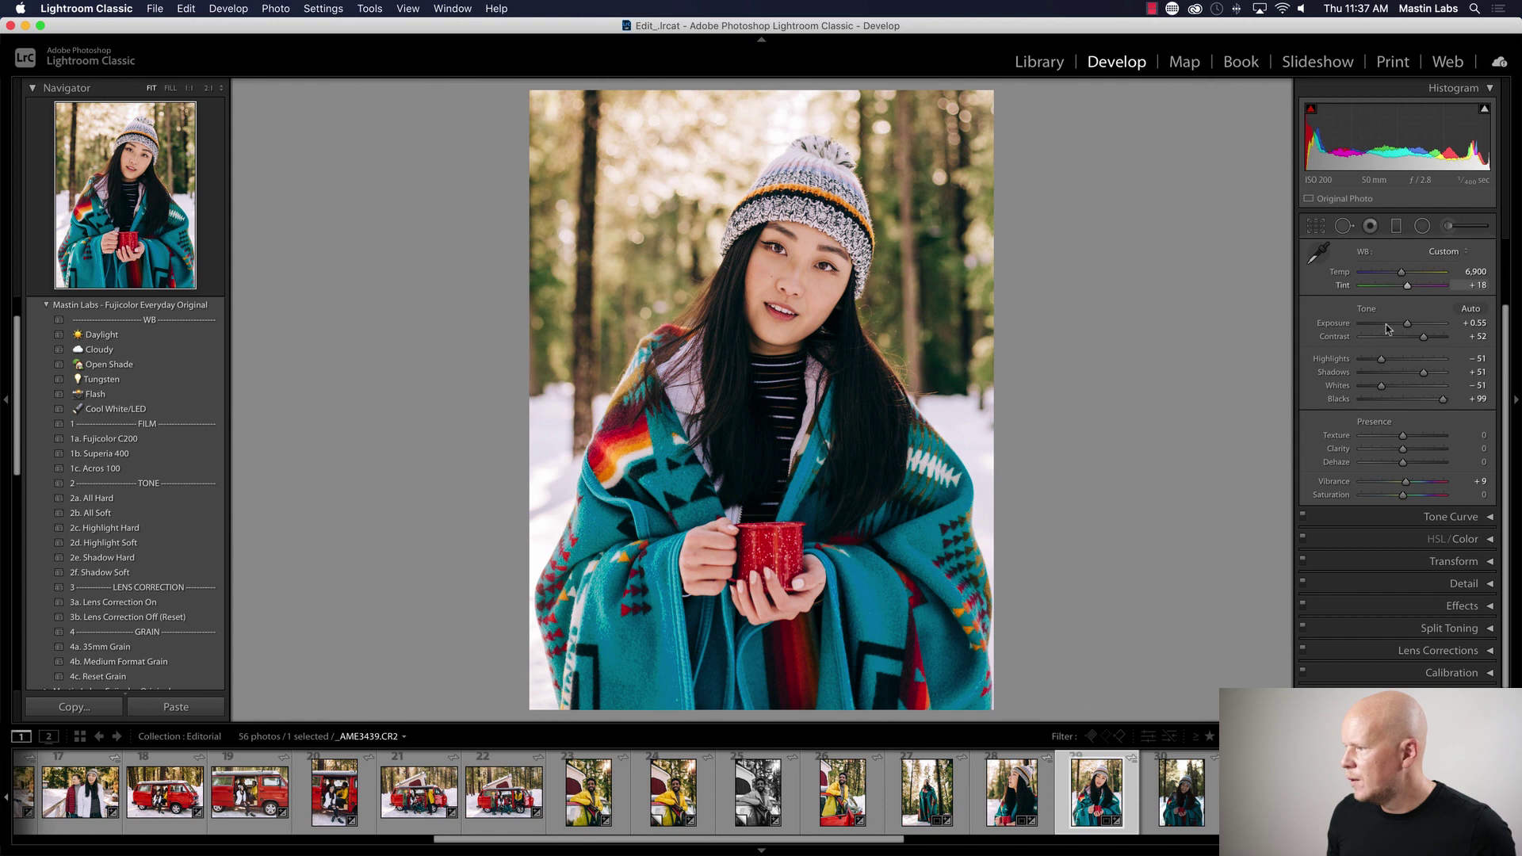
scroll(1366, 366, up, 2)
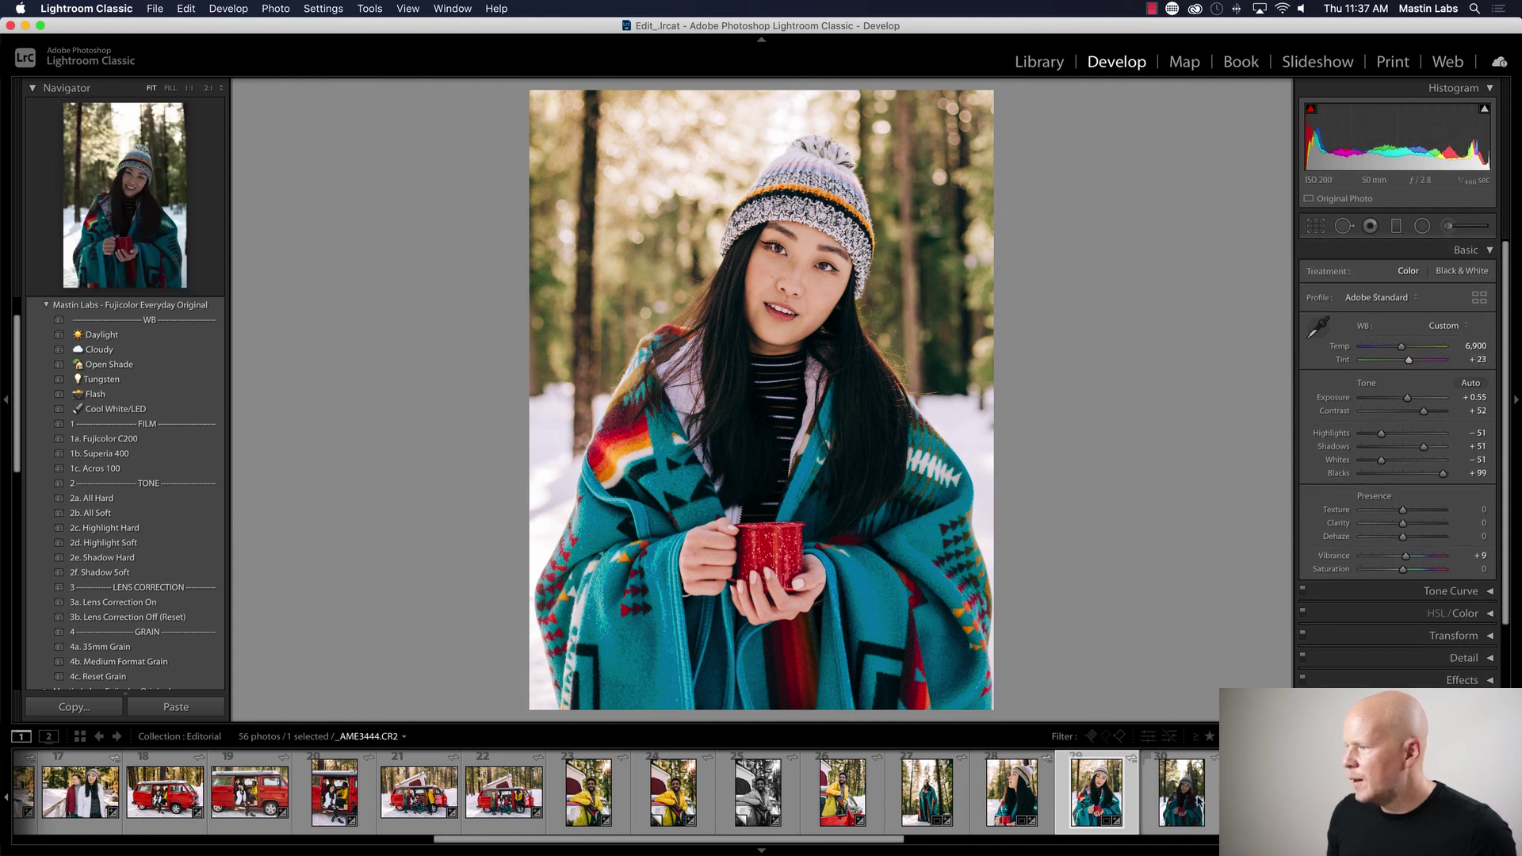
- Apply the previous settings to the smiling portrait facing the camera and enlarge its 4 x 3 crop
click(1182, 792)
key(super+shift+v)
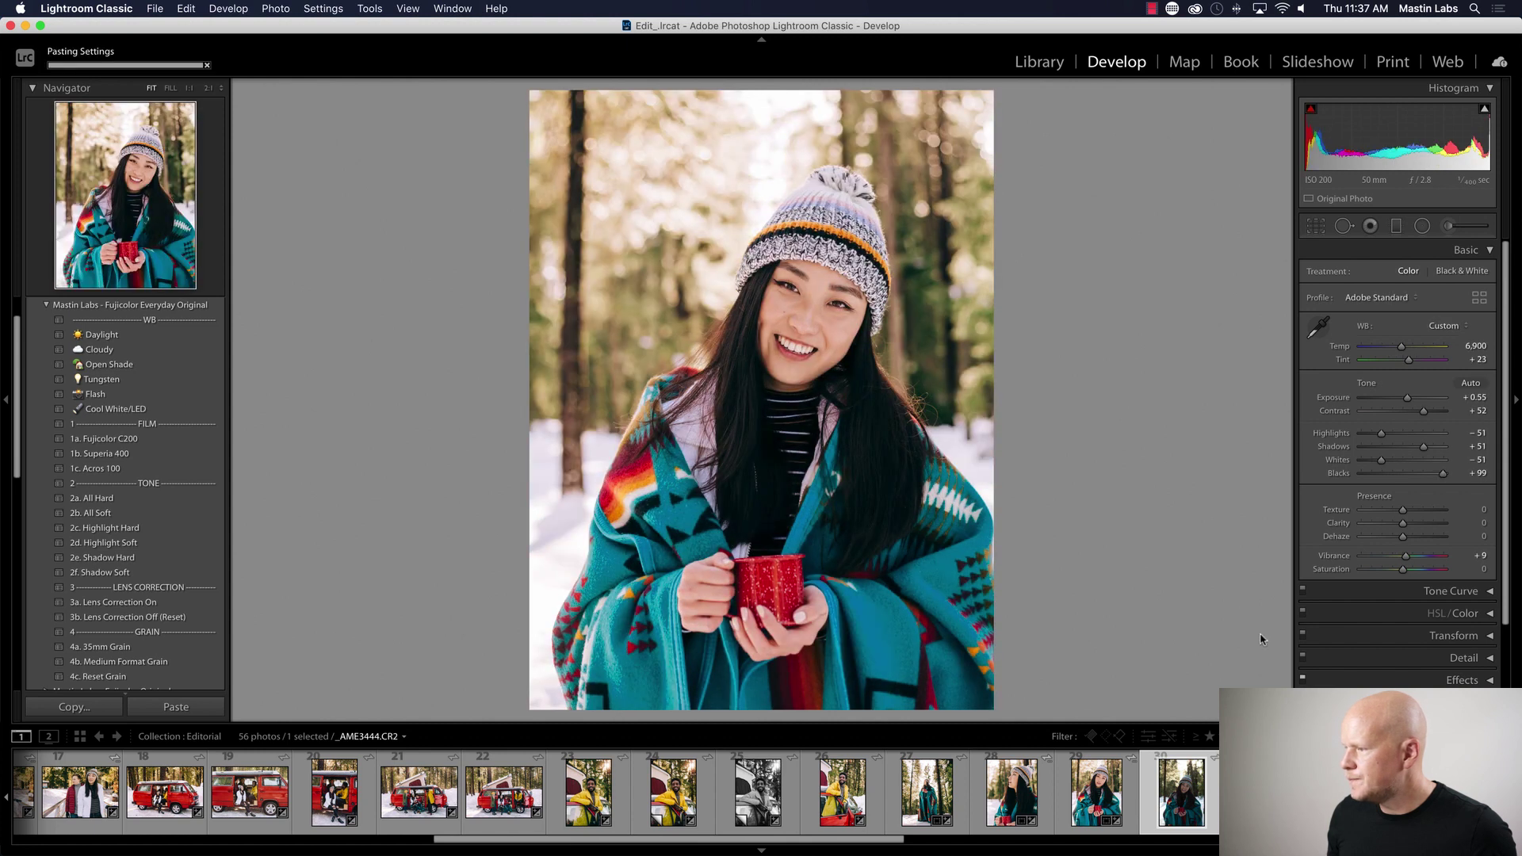
key(r)
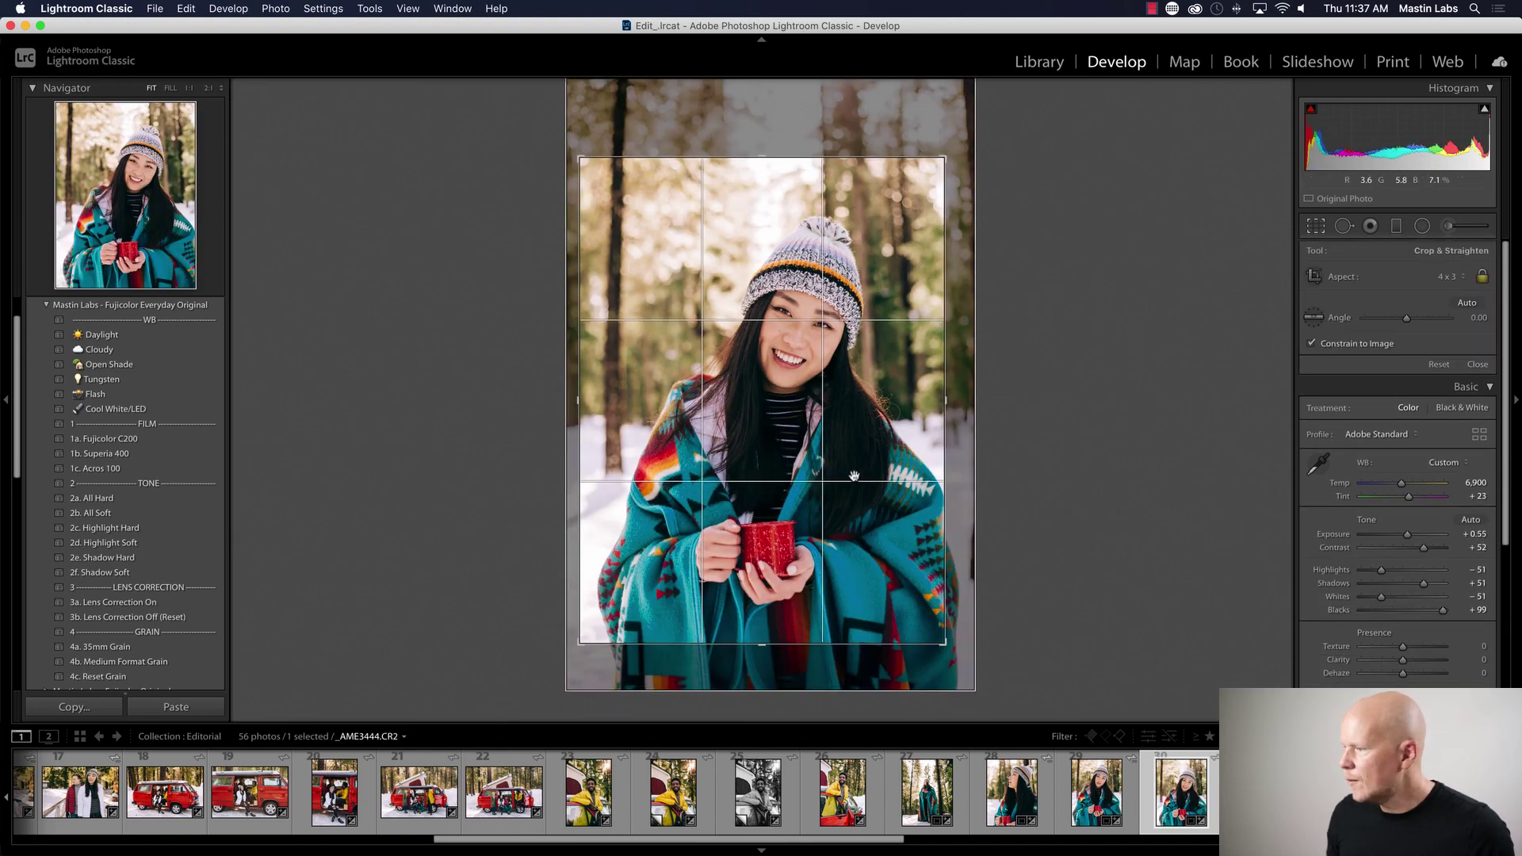
drag(943, 645, 957, 661)
key(r)
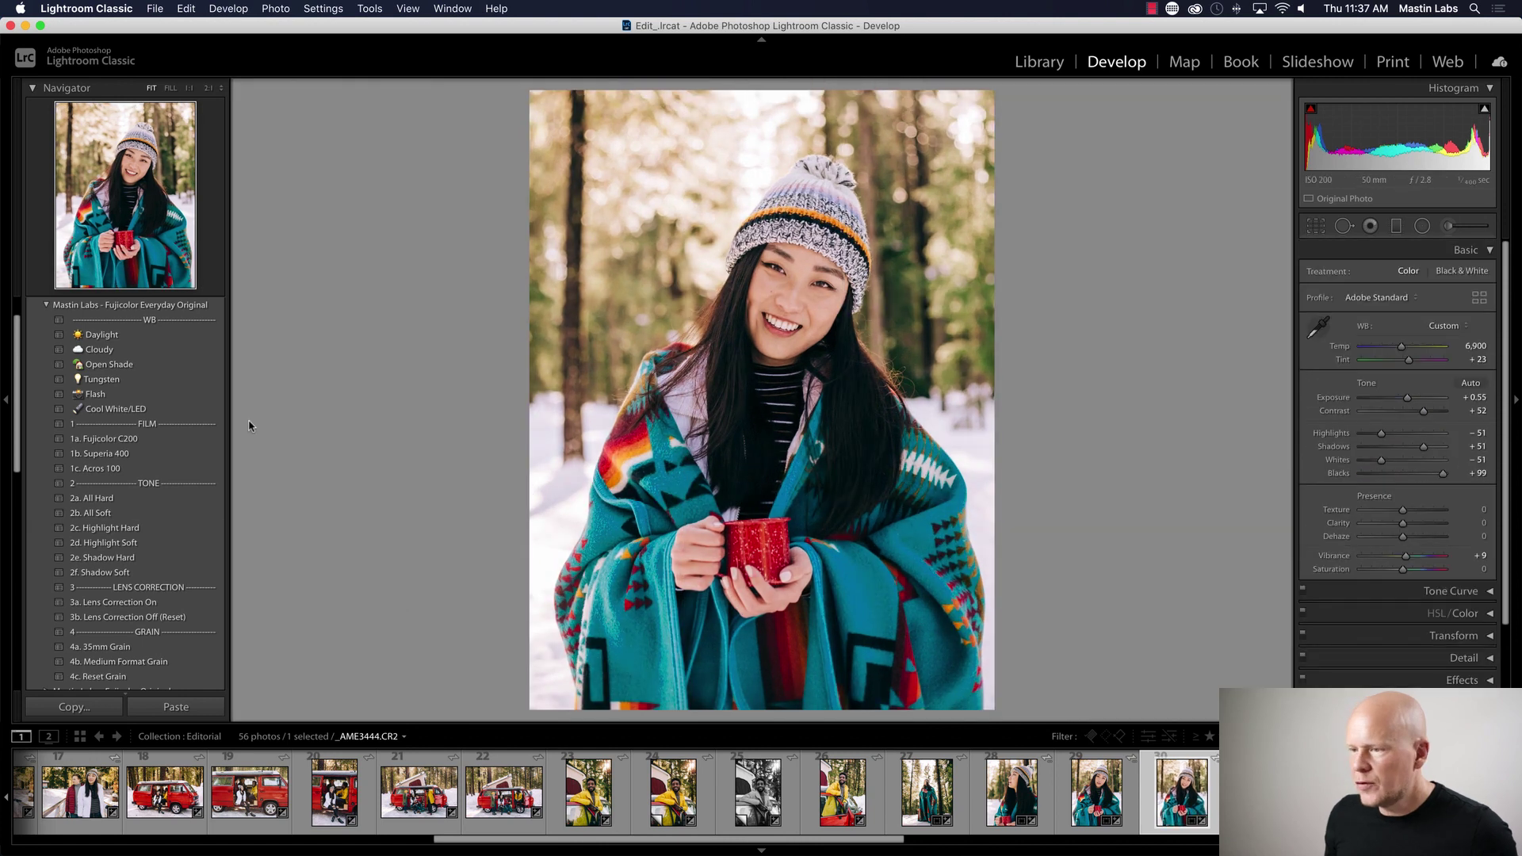
- Apply the 1b. Superia 400 film preset to the smiling portrait and compare it side by side with the preceding portrait
click(204, 451)
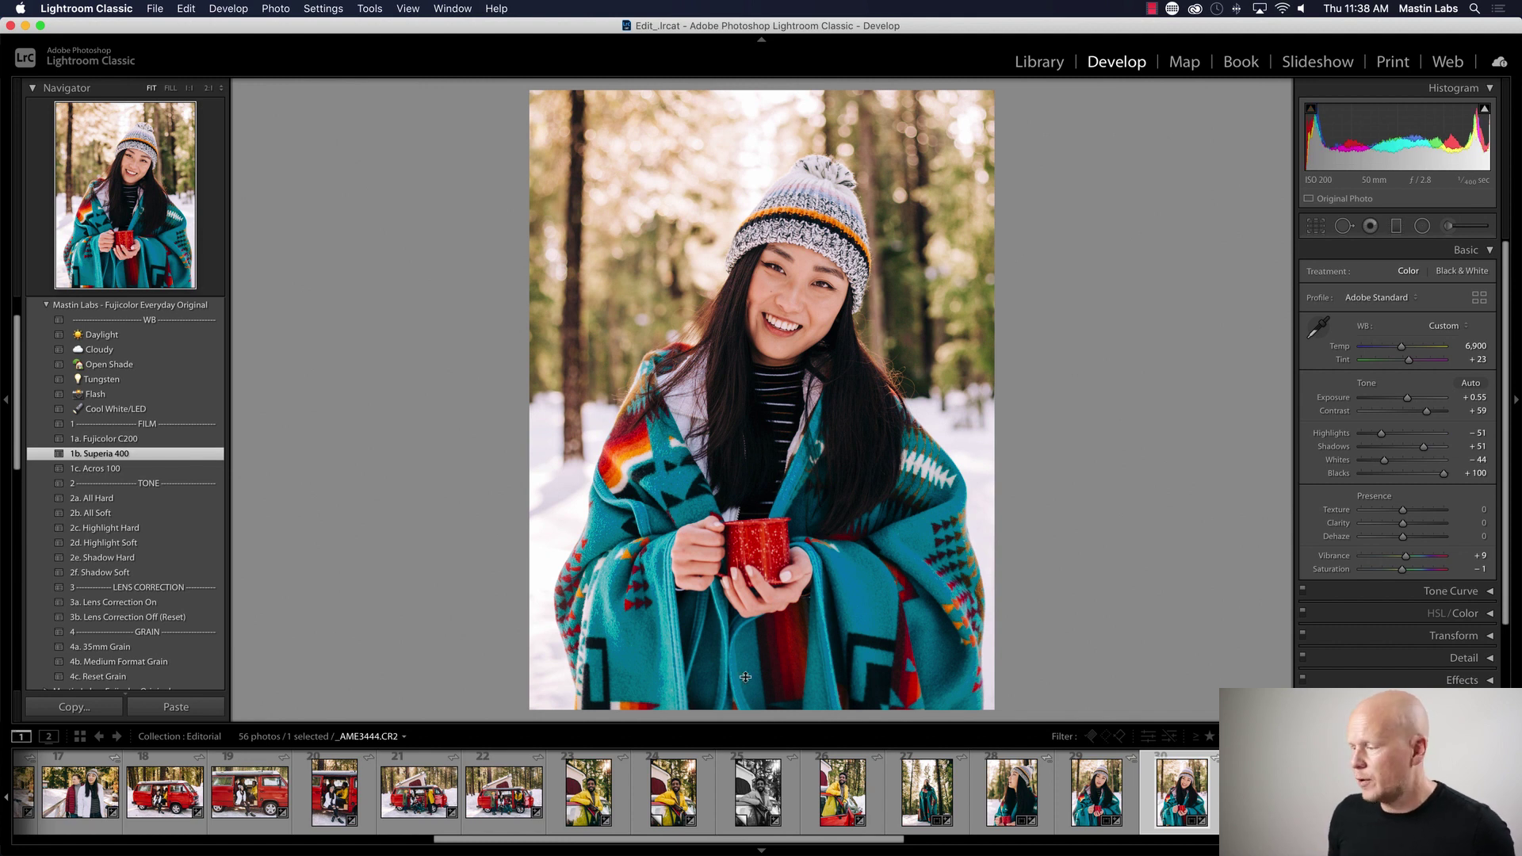
click(1114, 796)
super+click(1114, 797)
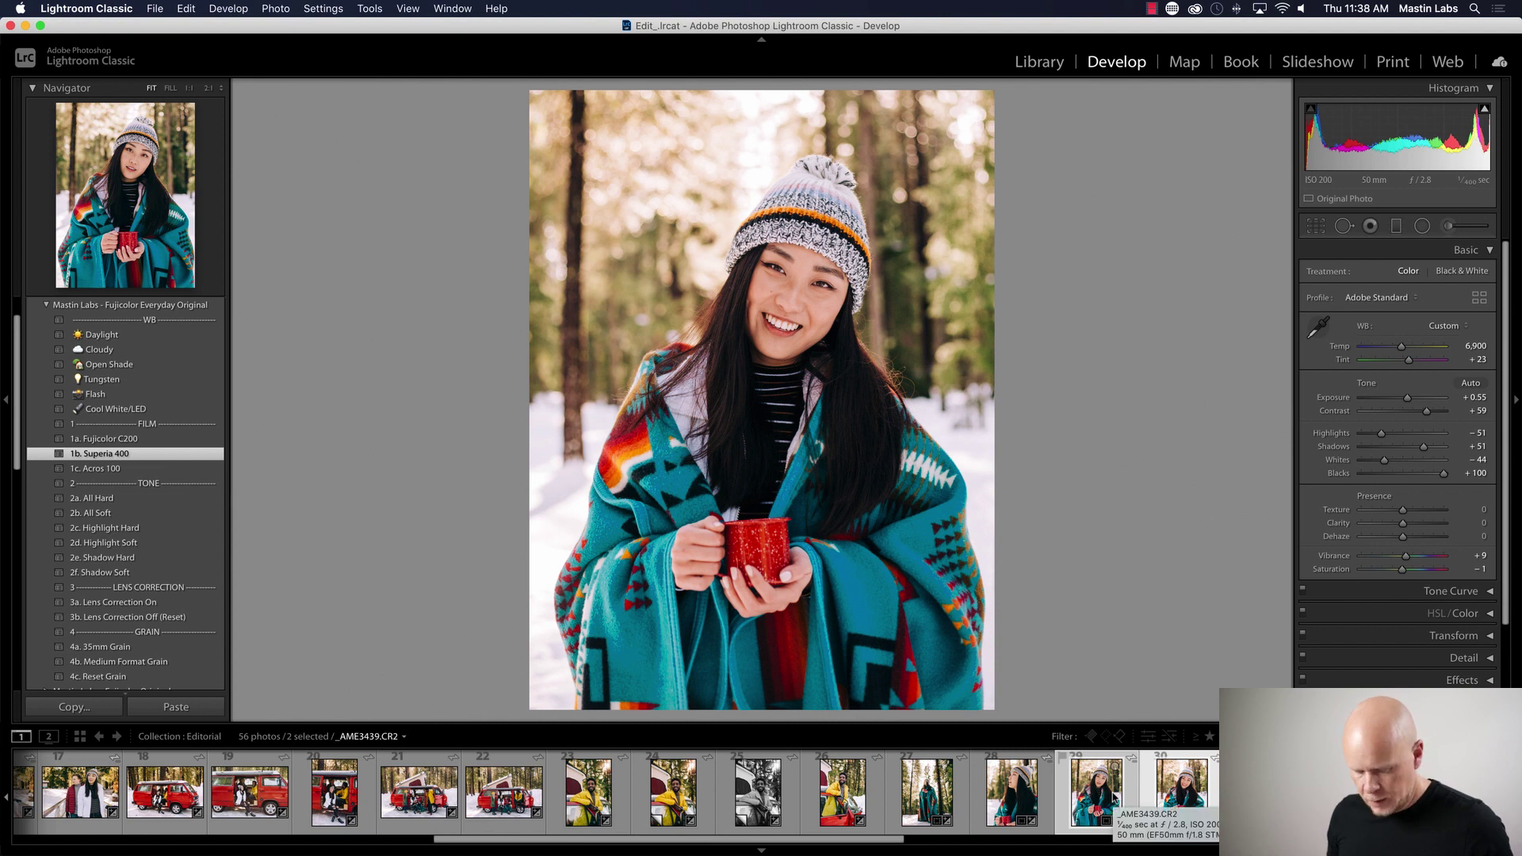
key(c)
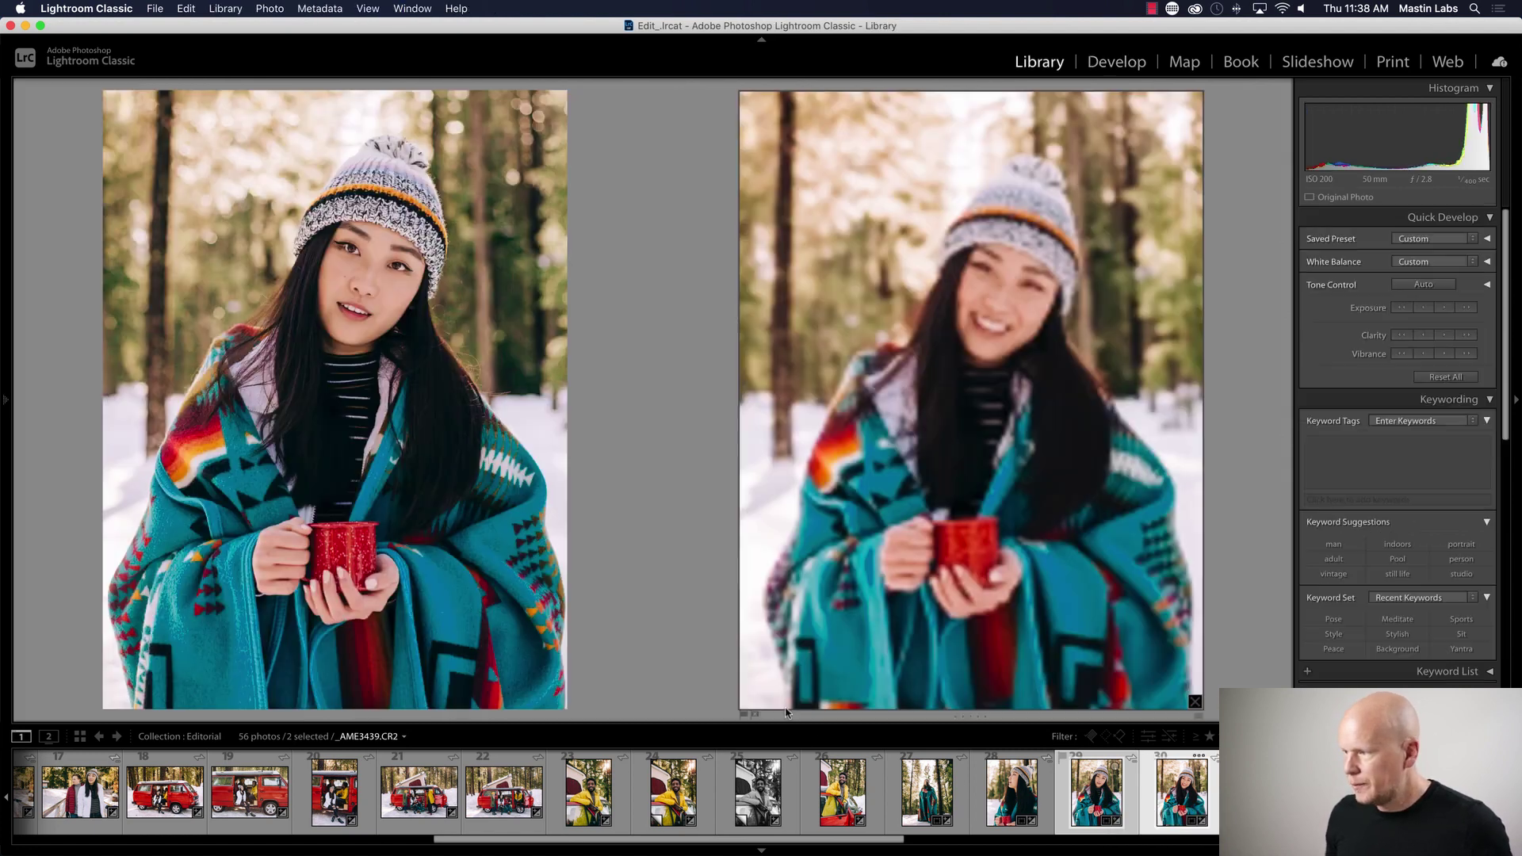
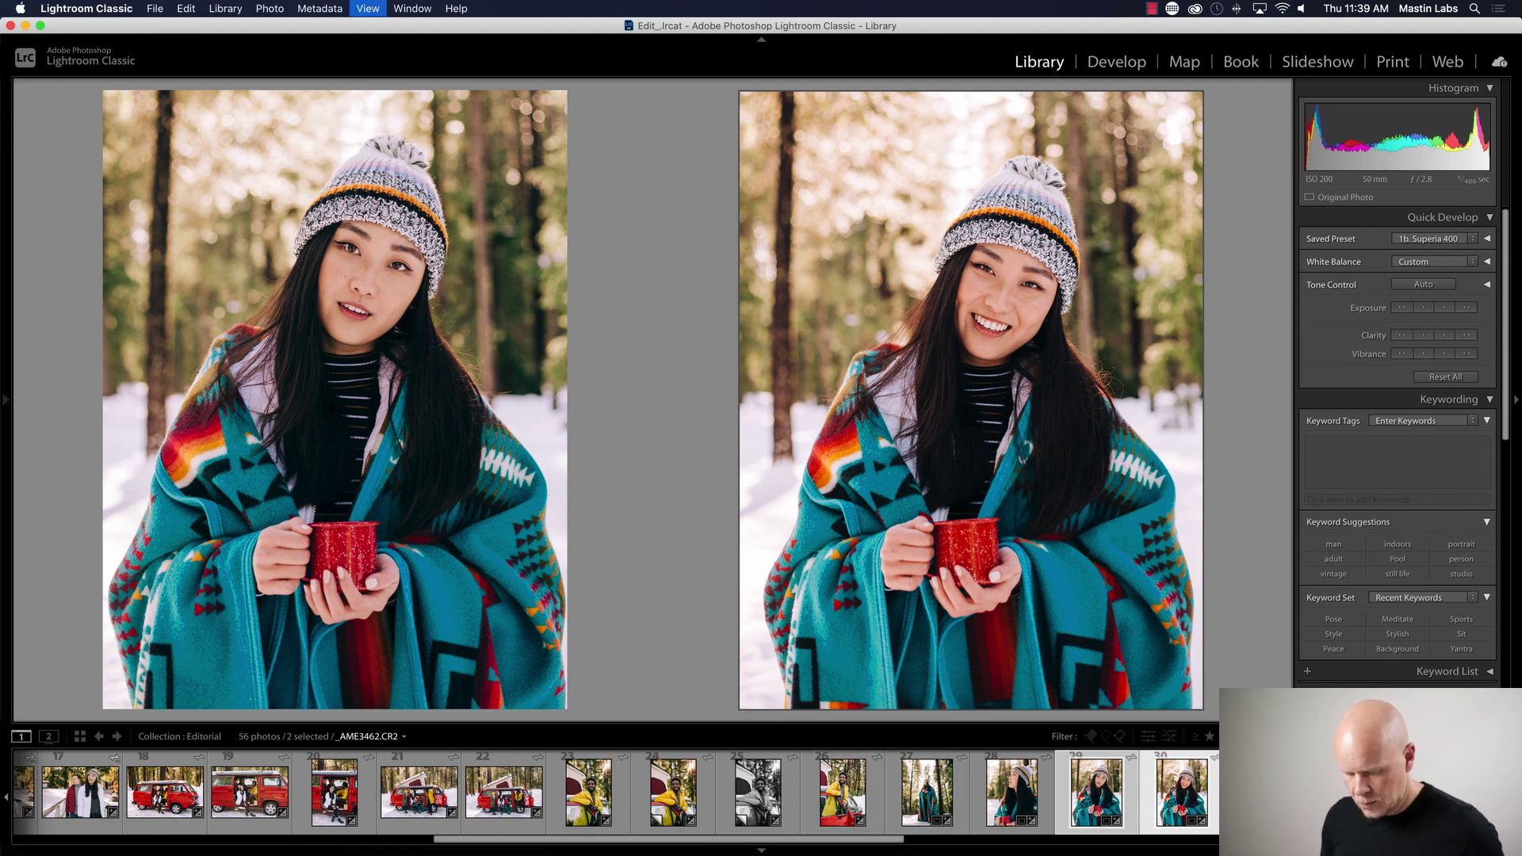
- Apply the previous settings to the unedited close-up of the woman laughing down at her mug, and reframe its crop to include the whole hat
key(d)
key(Right)
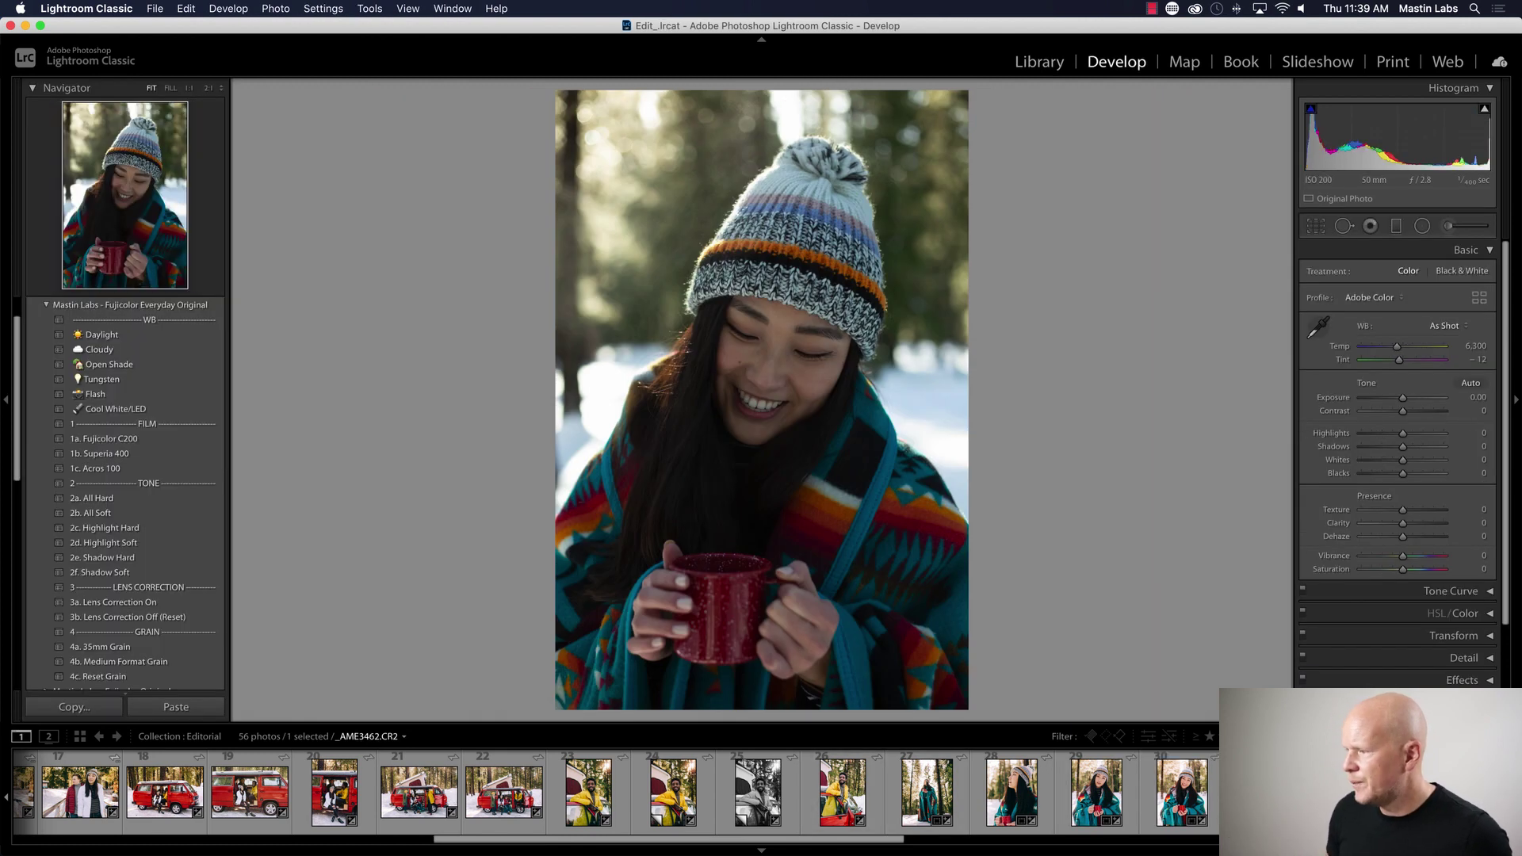
key(super+shift+v)
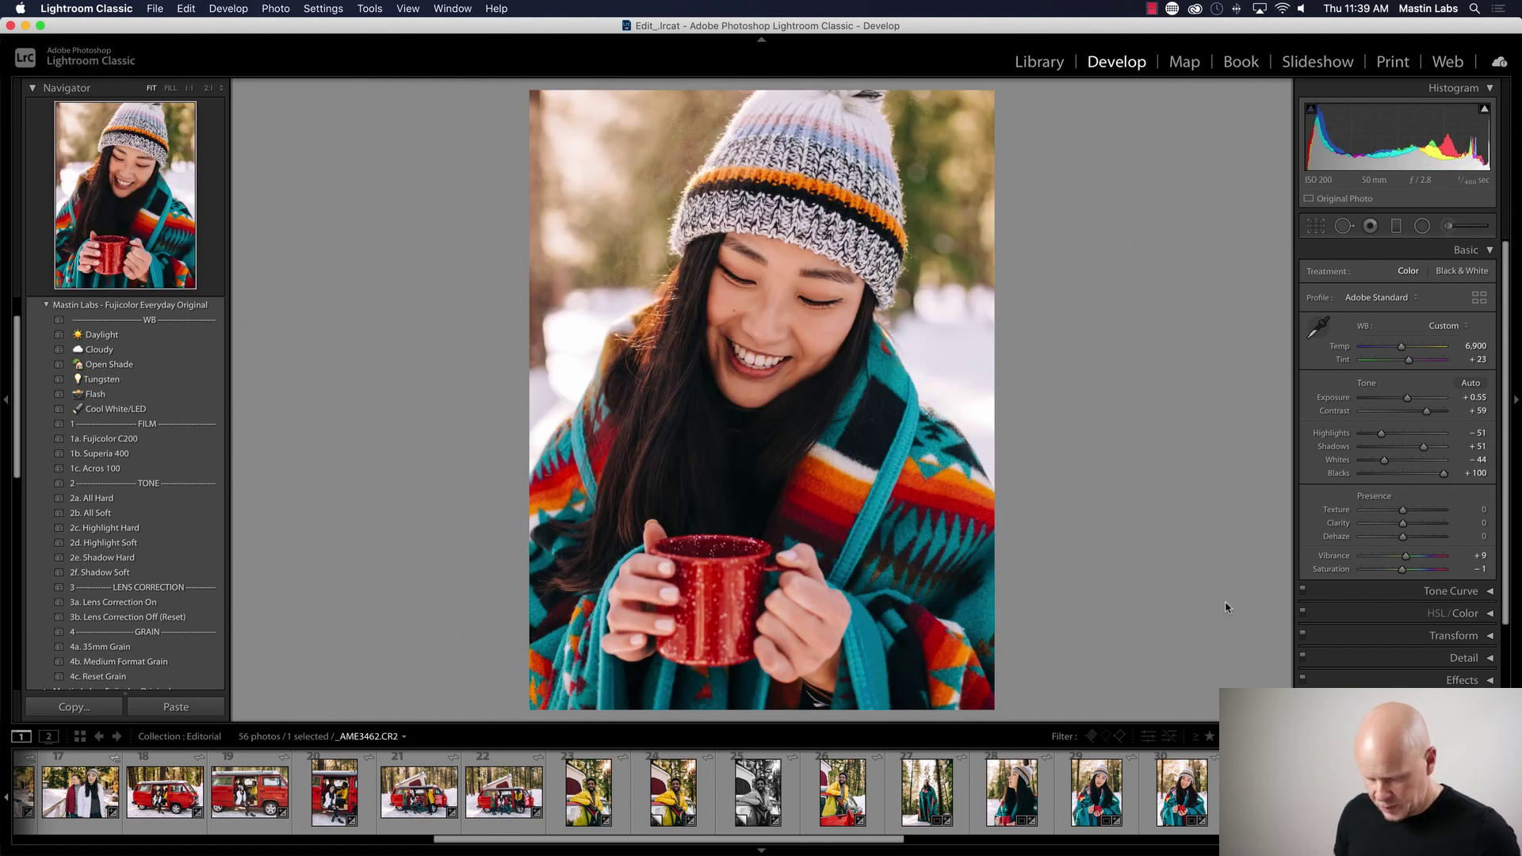
key(r)
drag(914, 240, 912, 267)
key(r)
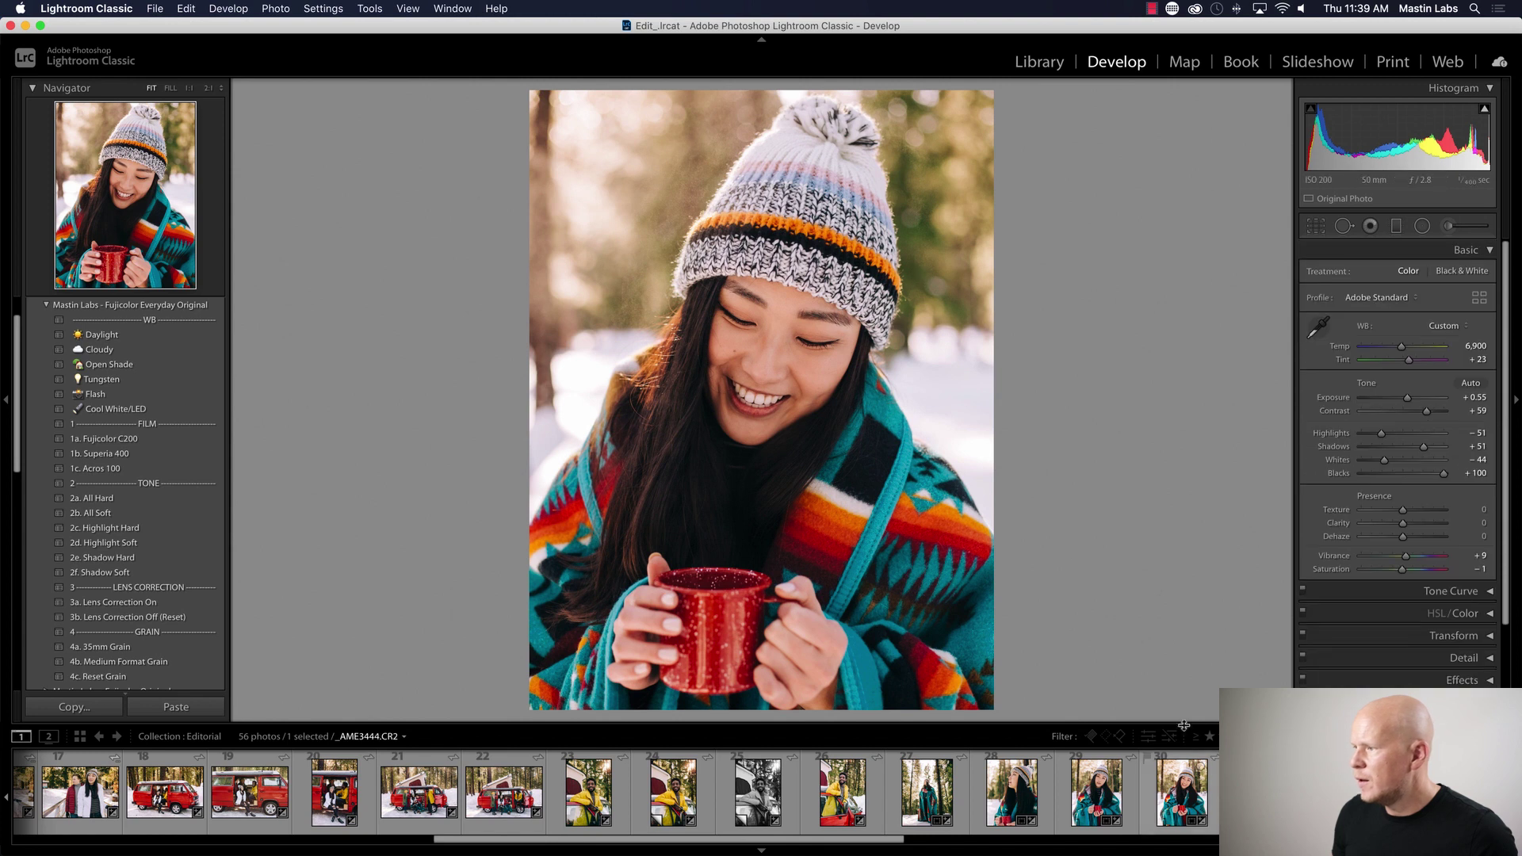
key(r)
key(r)
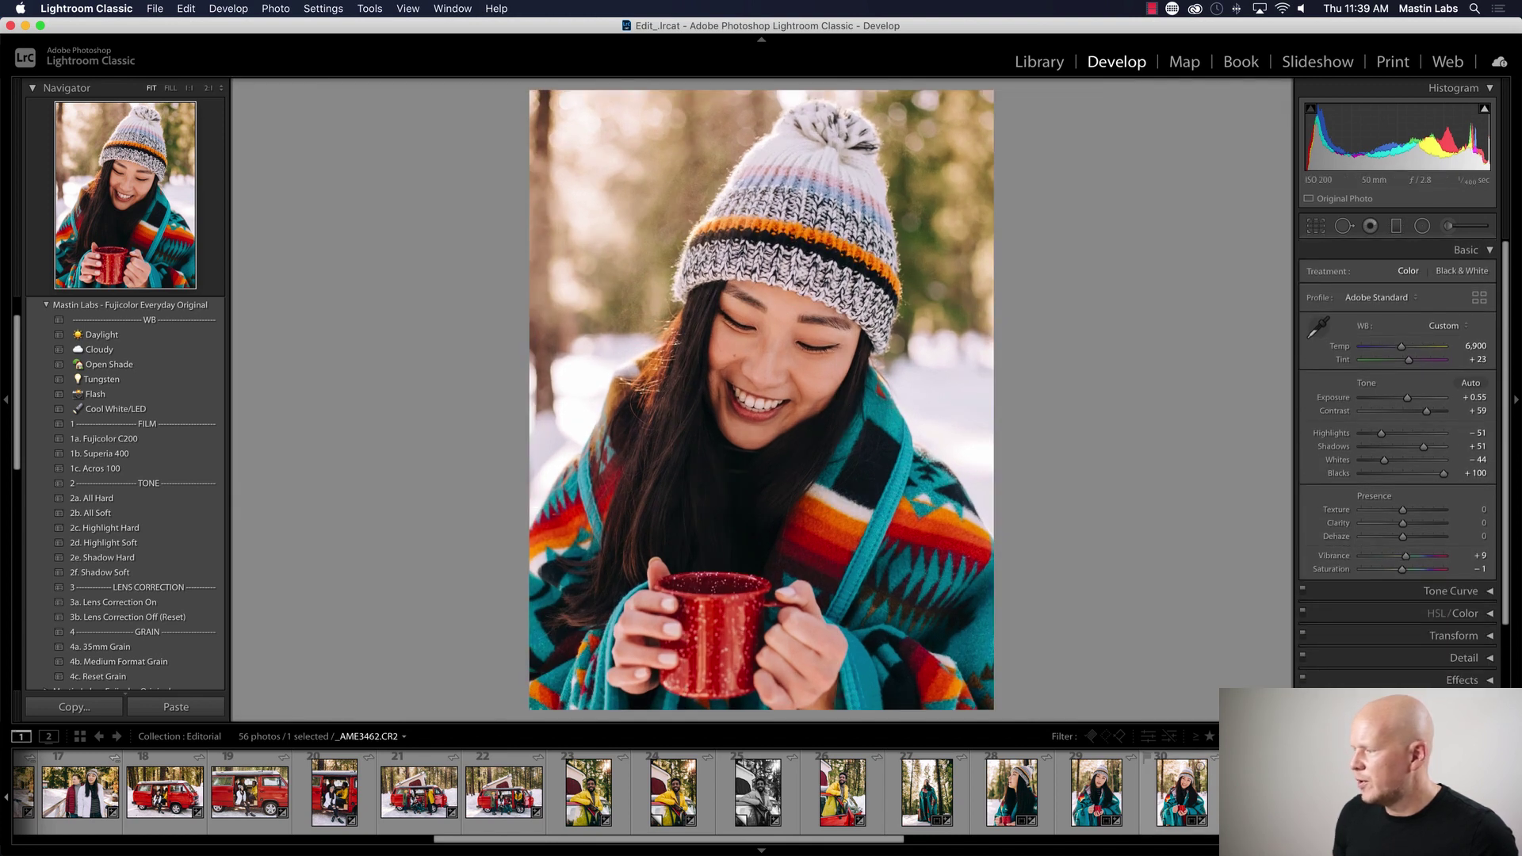
- Apply the previous settings to the second laughing close-up, set its exposure to +0.80, and fine-tune its 4 x 3 crop
key(super+shift+v)
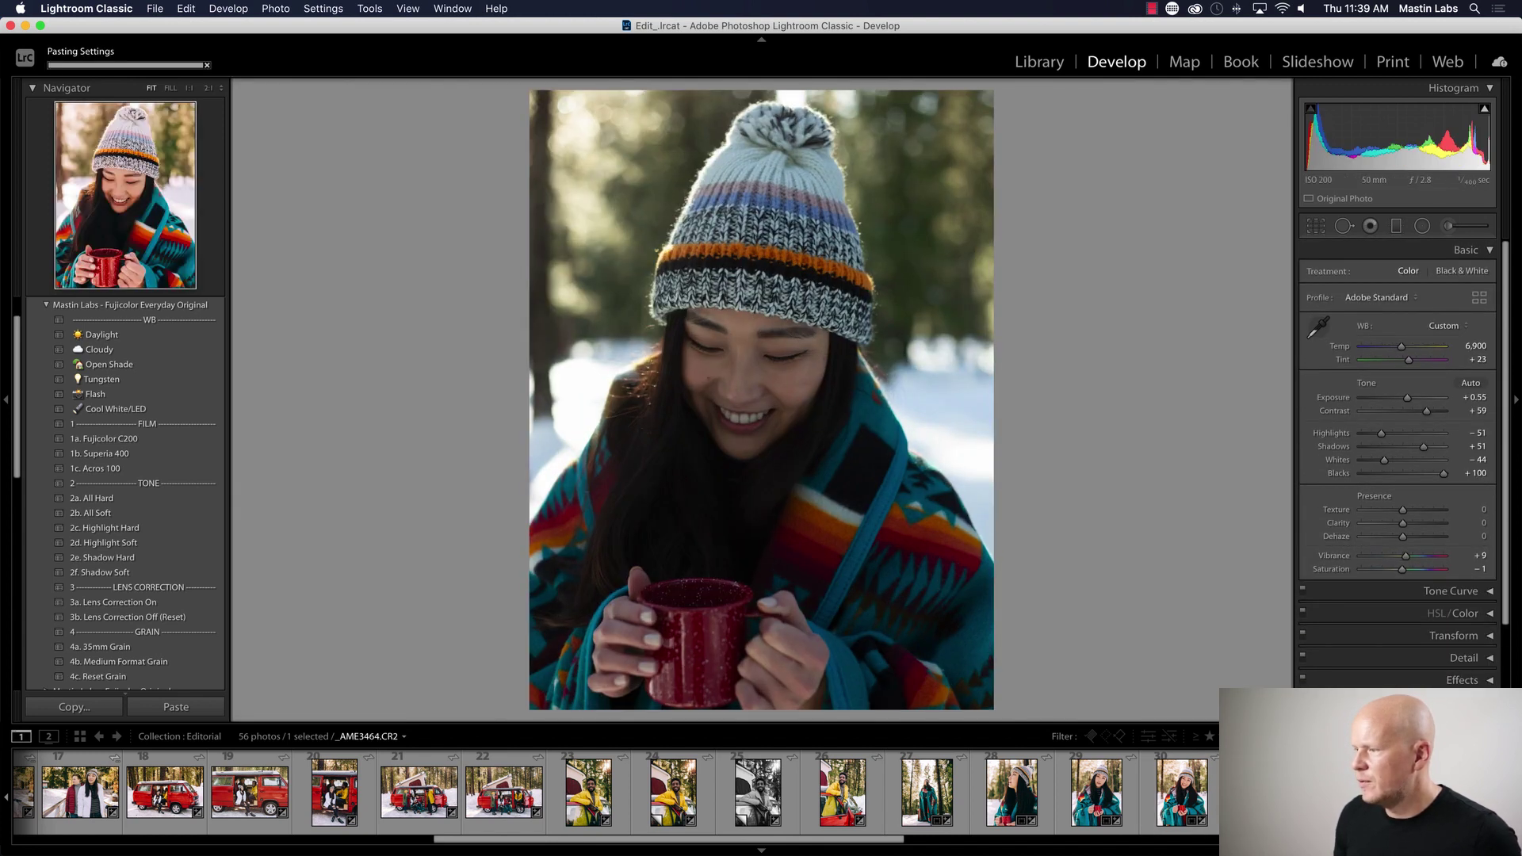
drag(1408, 398, 1411, 400)
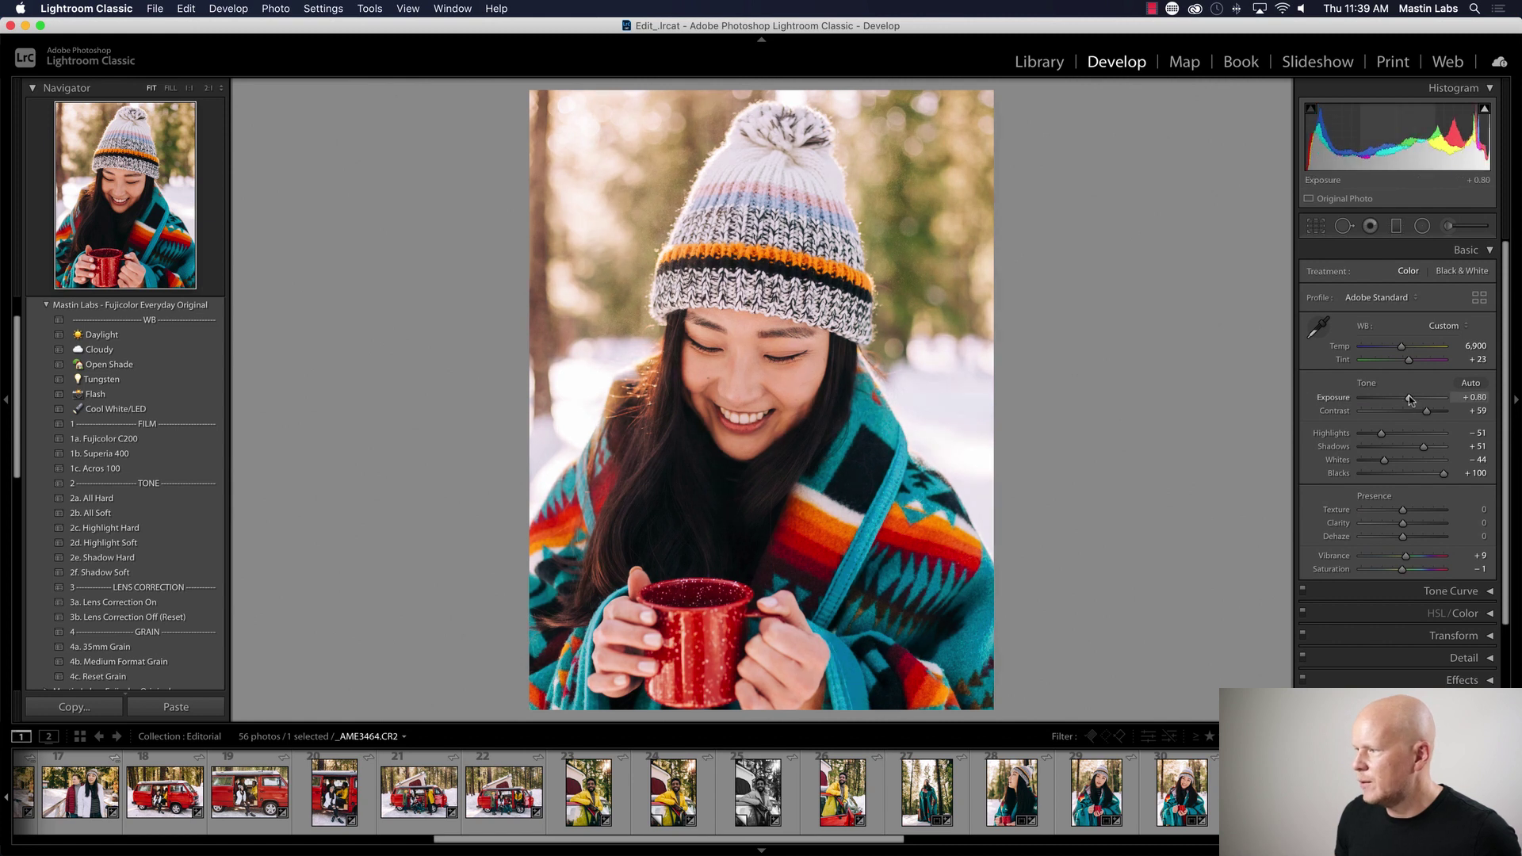
key(r)
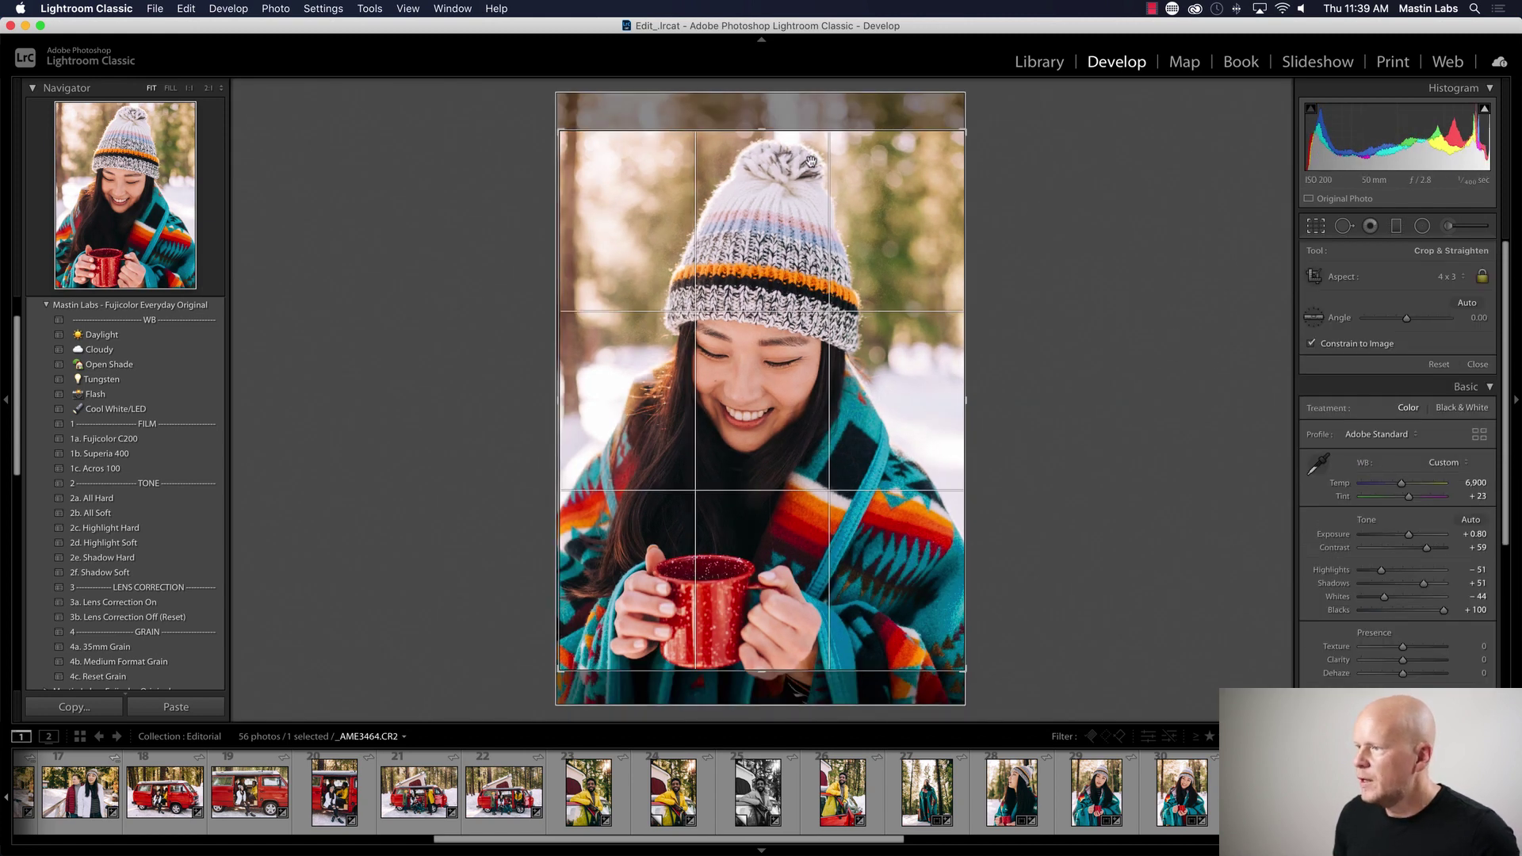
key(r)
key(r)
drag(1002, 245, 1007, 249)
drag(761, 107, 763, 174)
key(r)
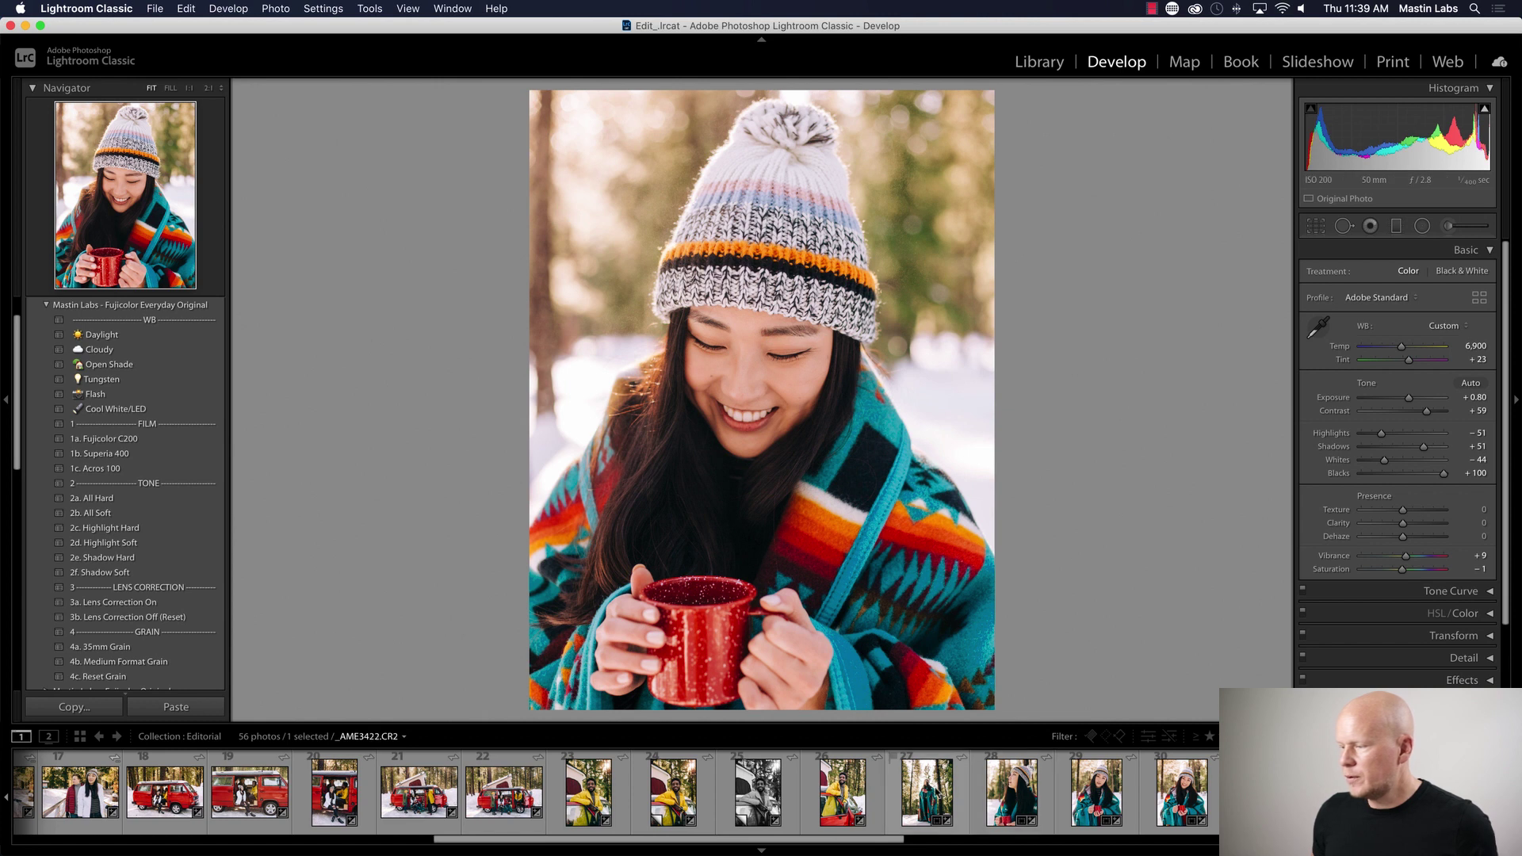
- Review the edited forest blanket photos one after another to compare their color and exposure consistency
click(926, 793)
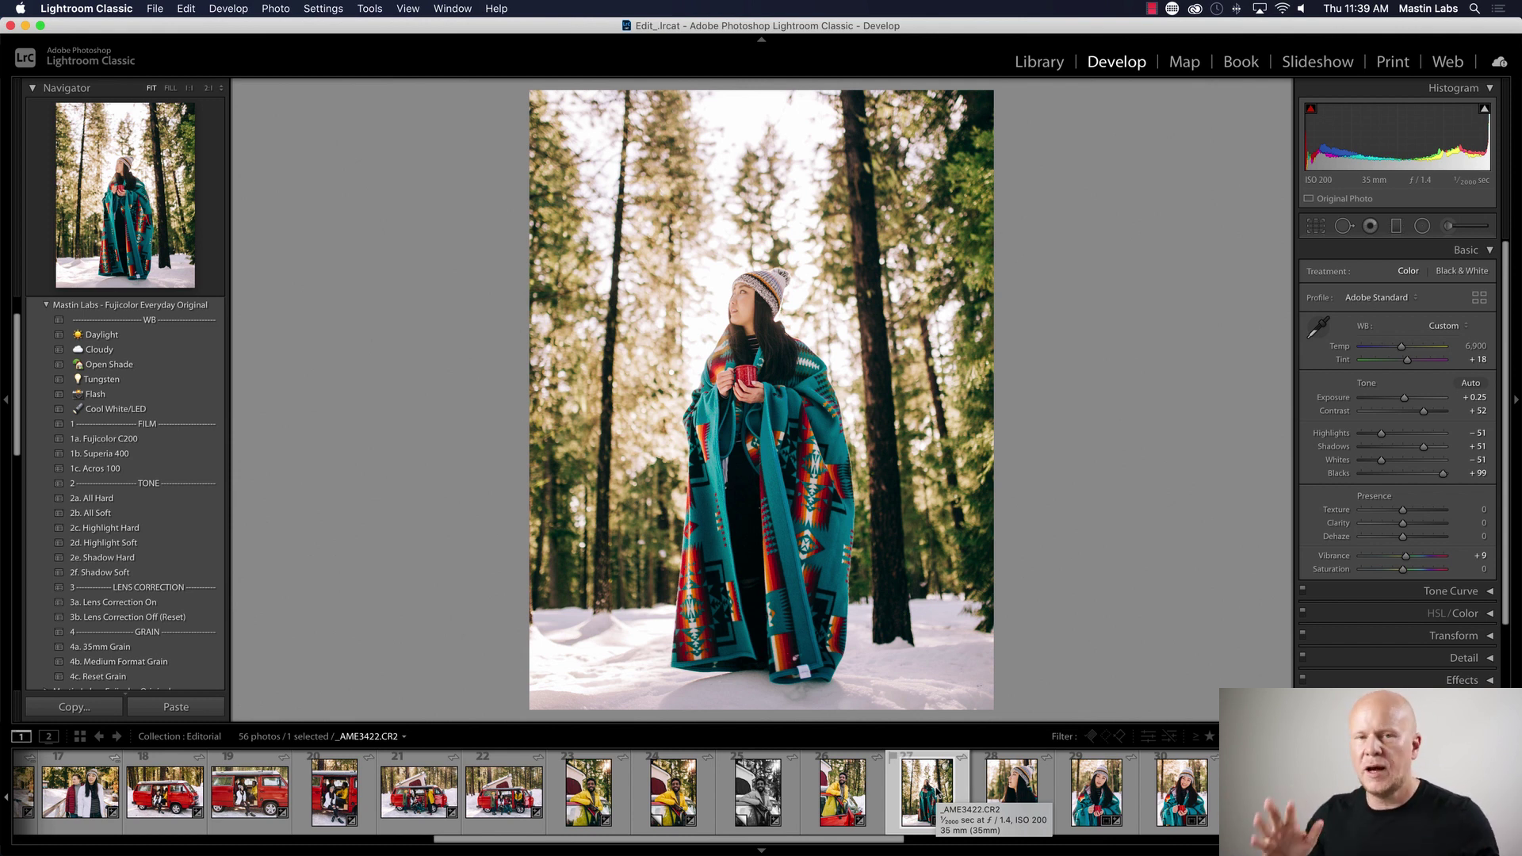
click(996, 796)
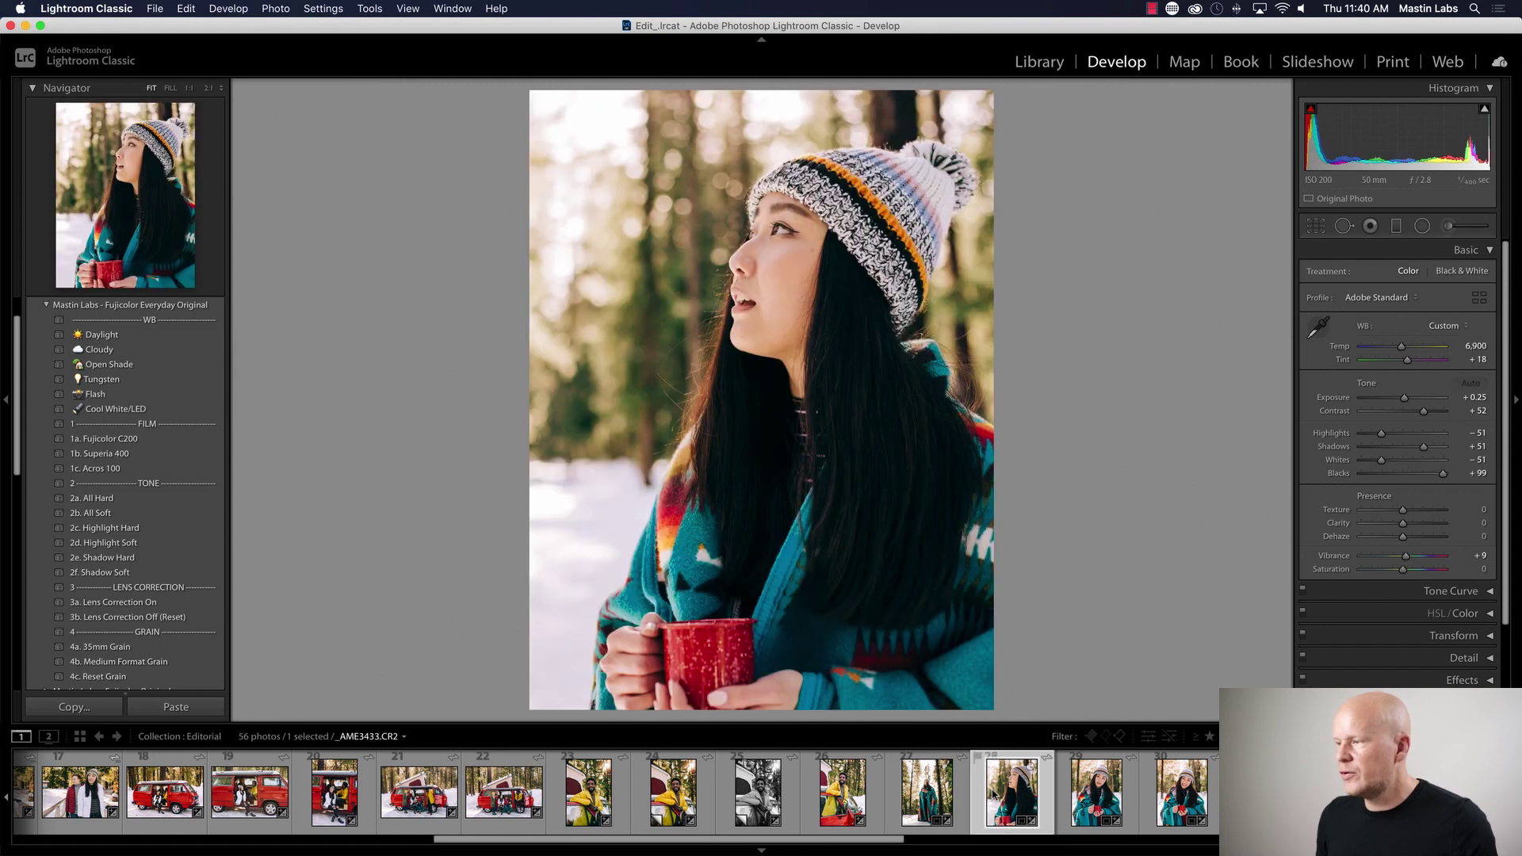
click(1102, 802)
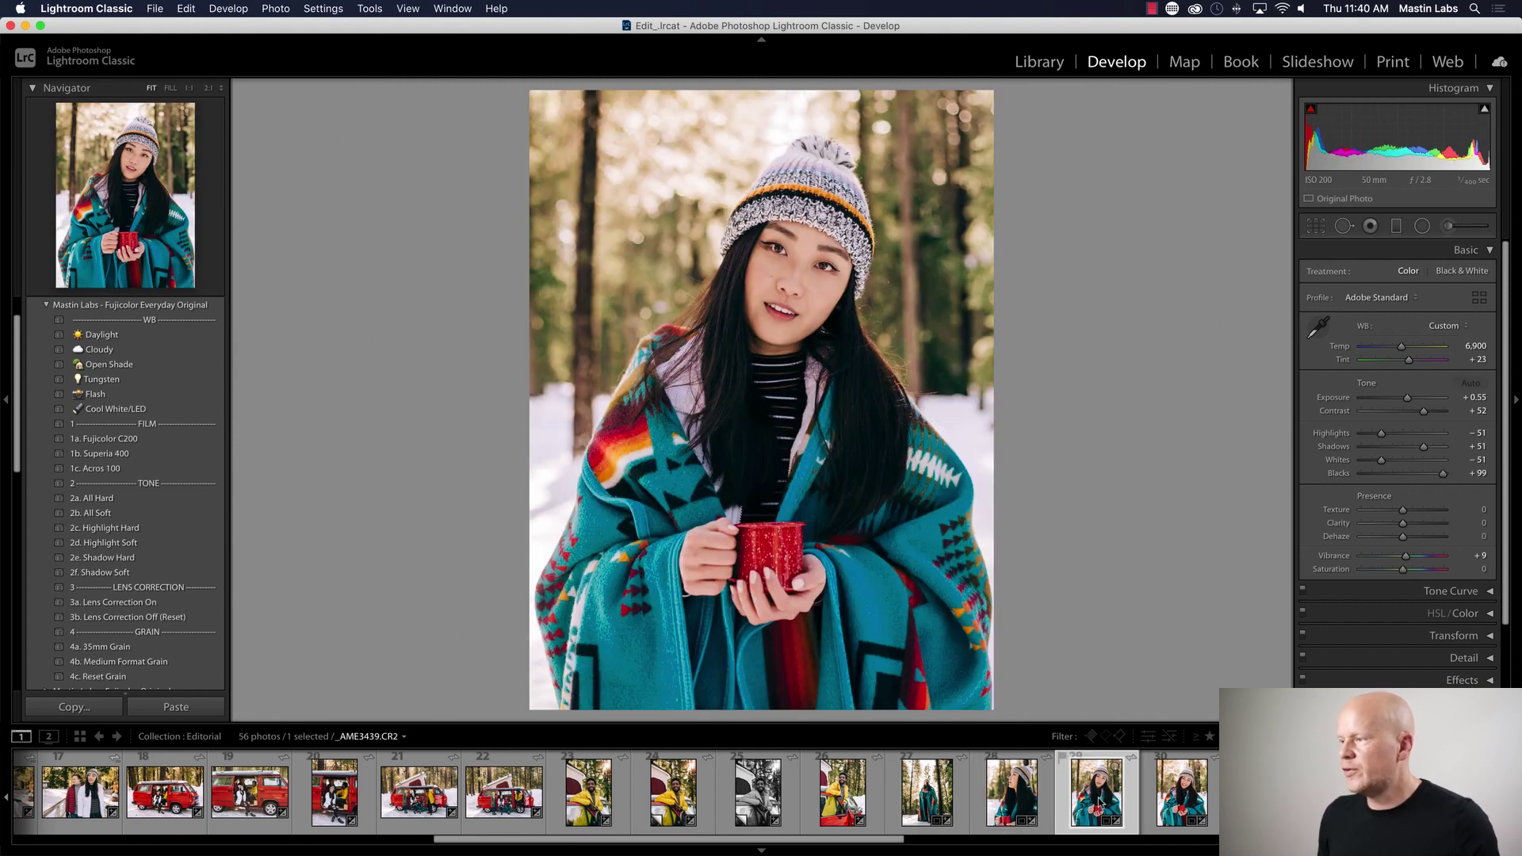
click(1174, 802)
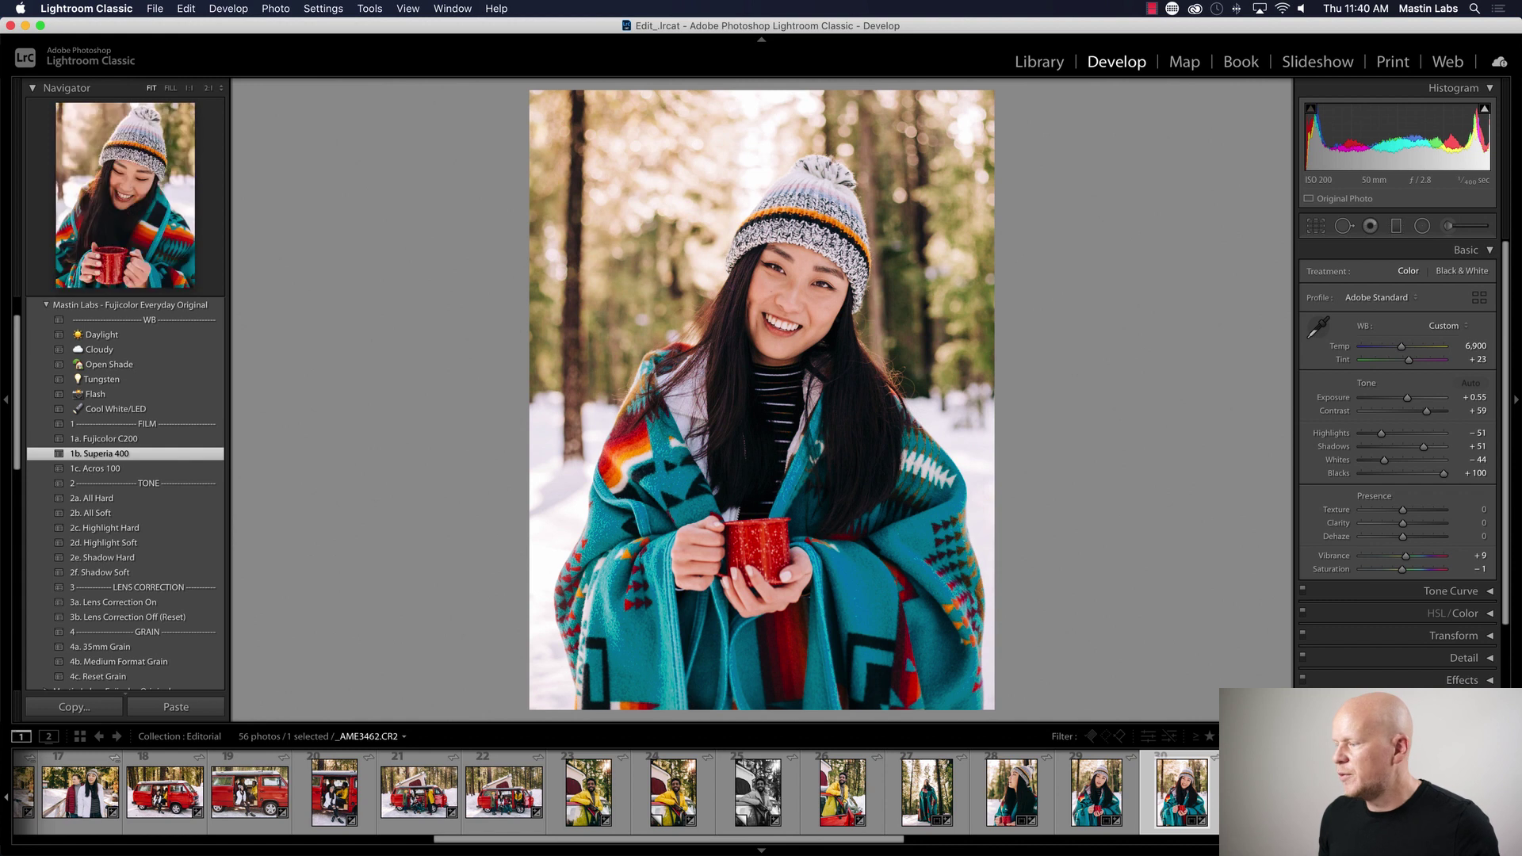
key(Right)
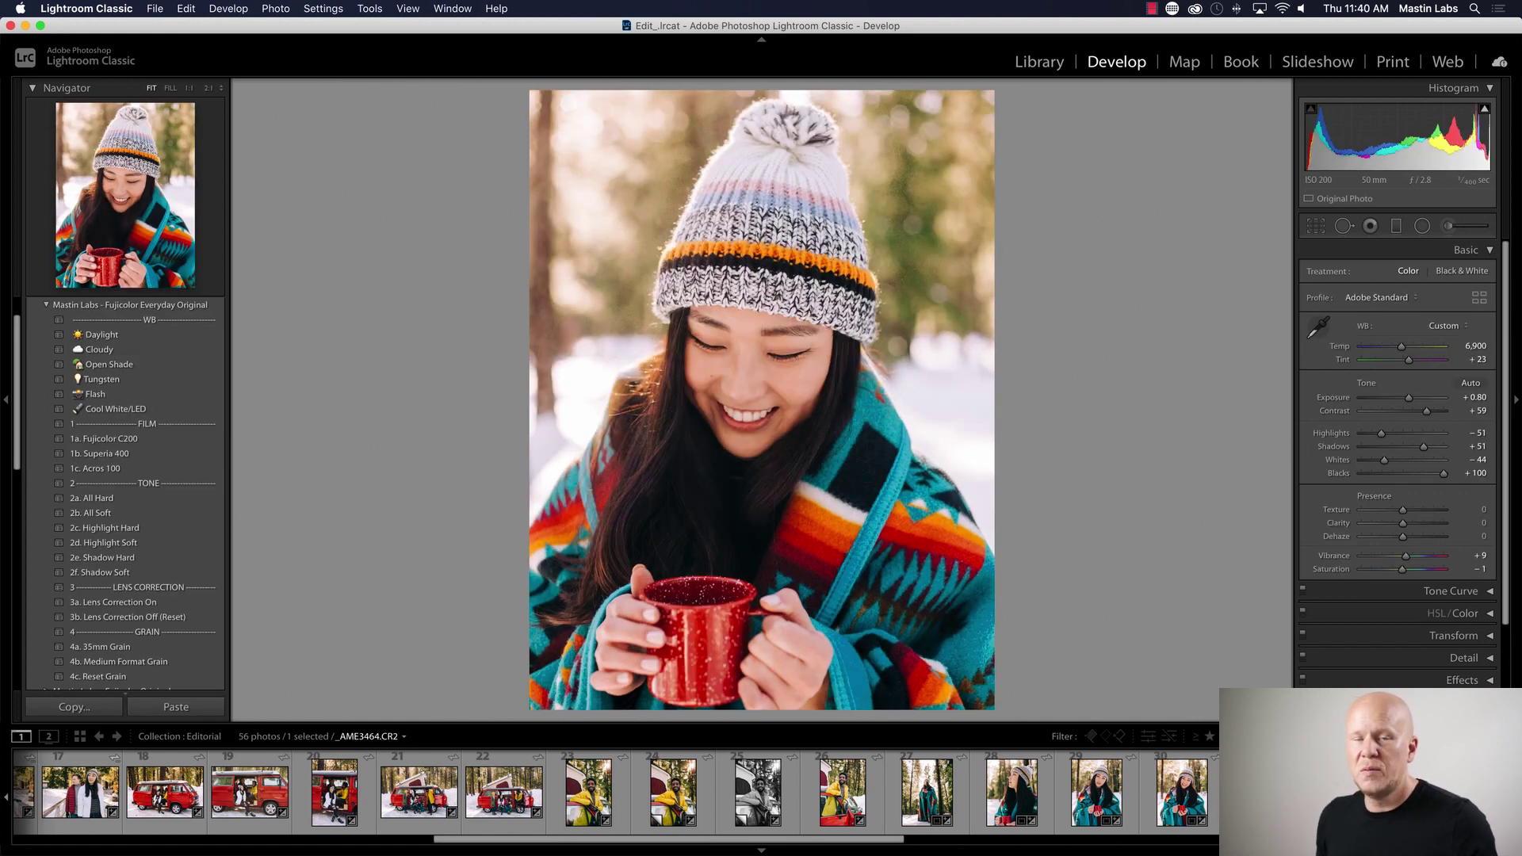
key(Left)
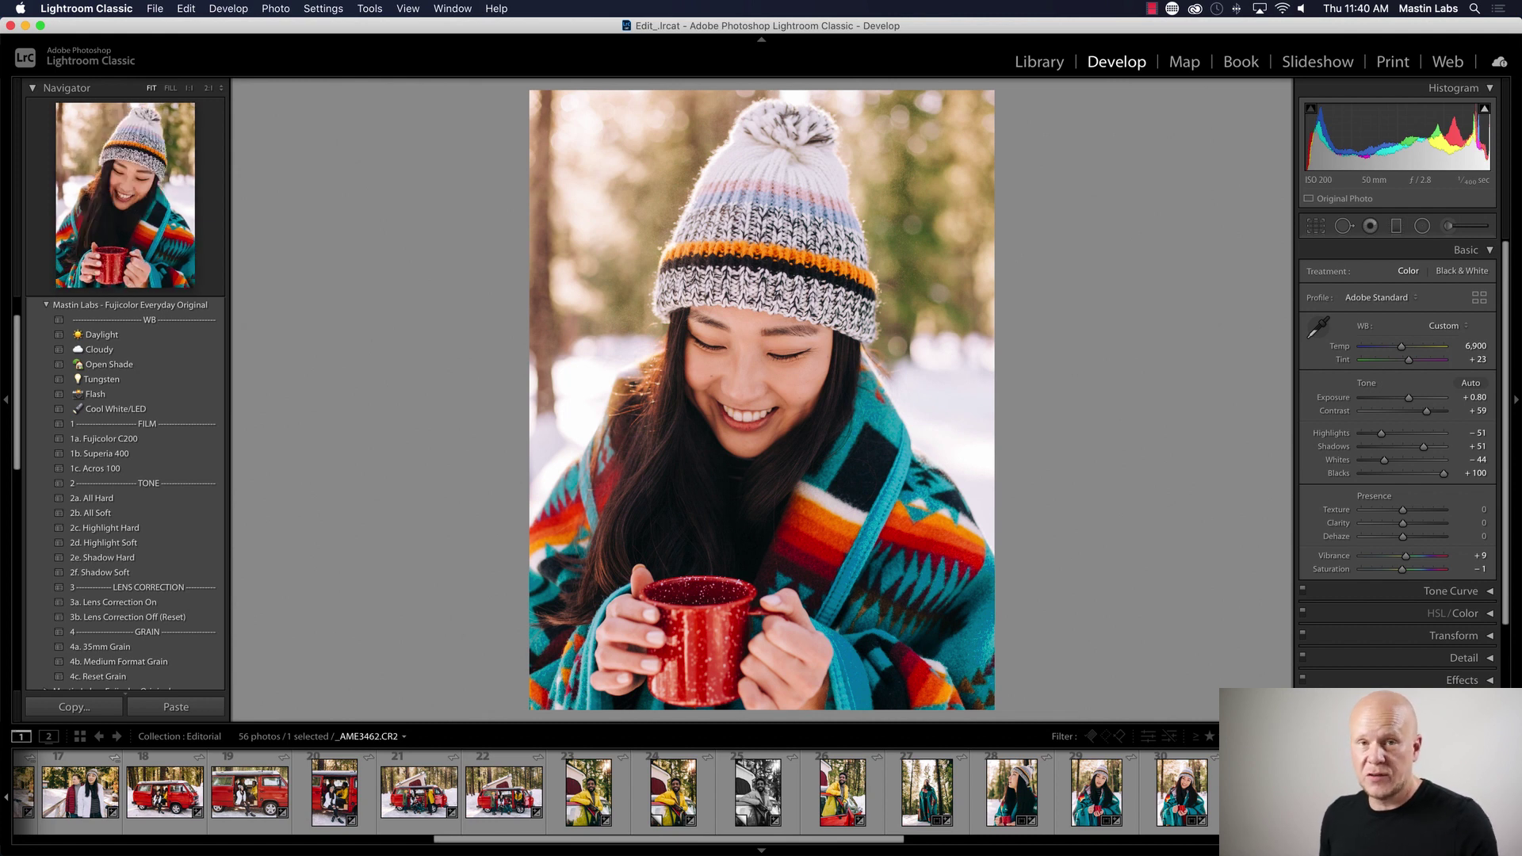
click(936, 806)
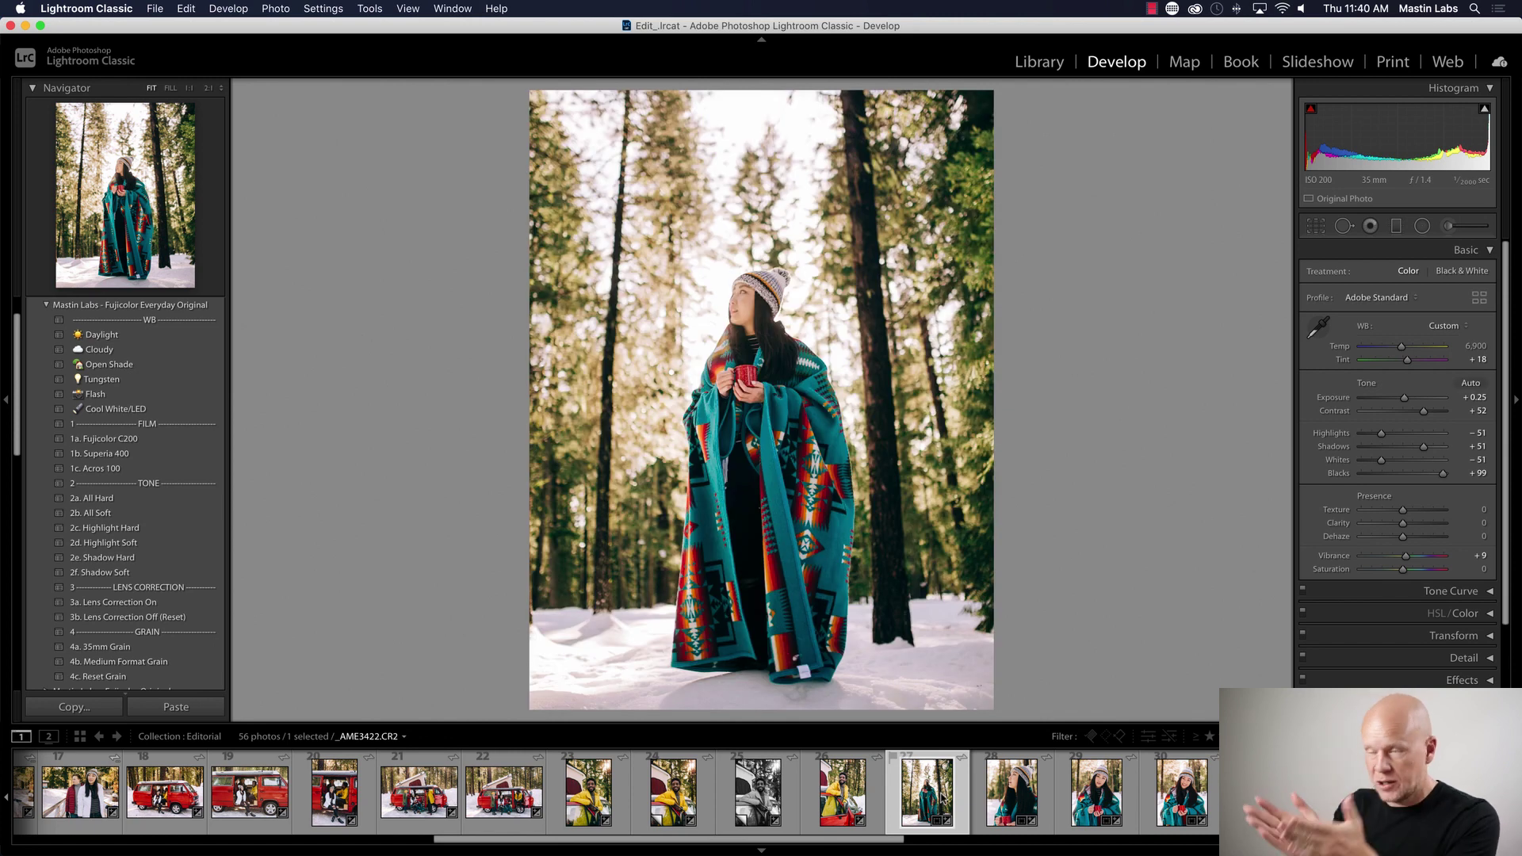
click(1023, 797)
click(1098, 800)
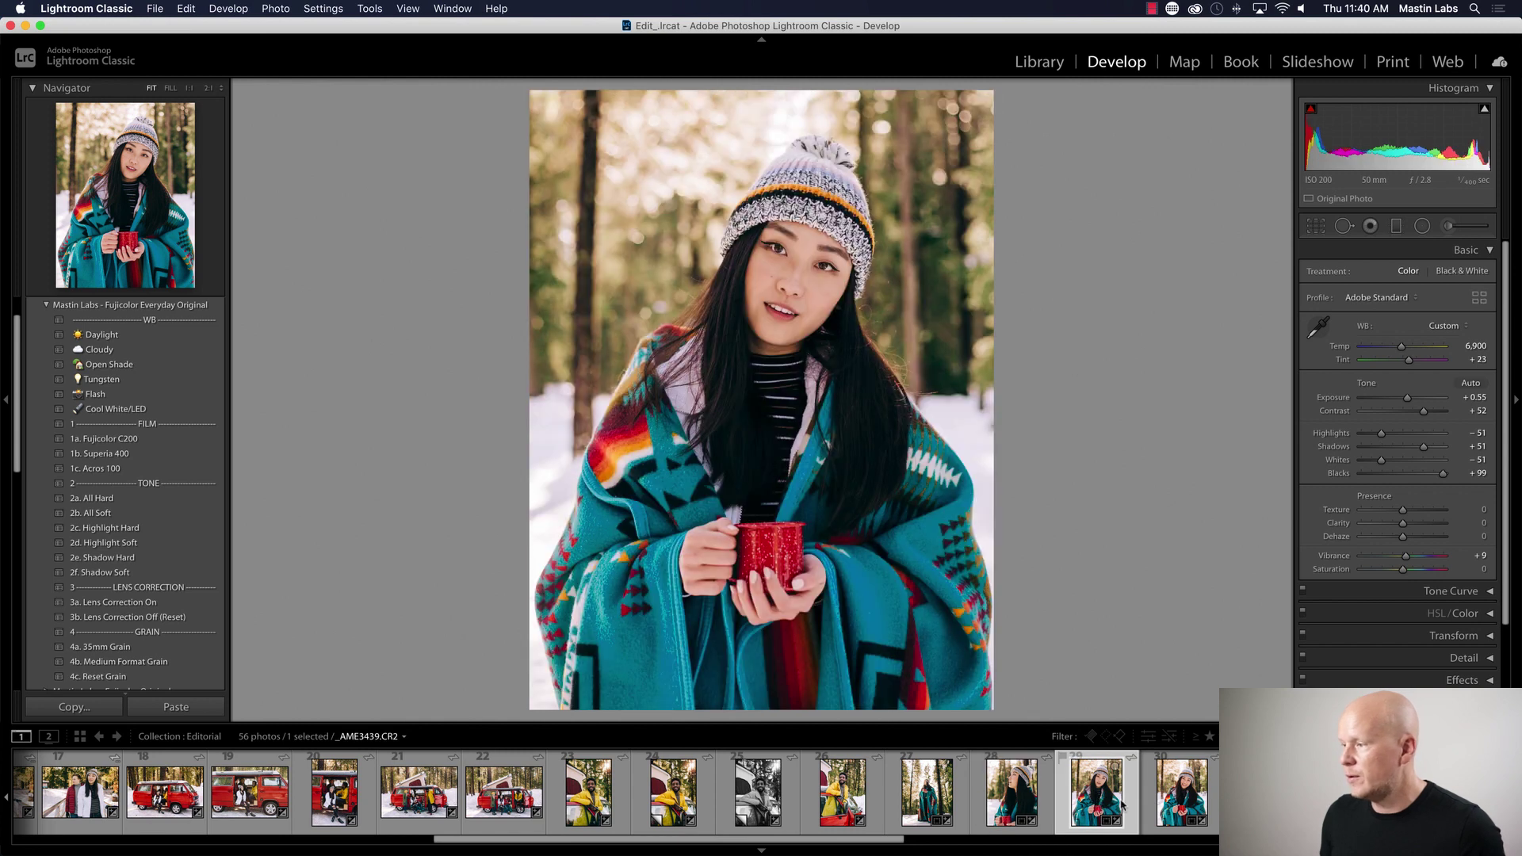
- Review the edited outdoor photos of the woman in the knit hat and the man in the yellow raincoat for consistency
key(Right)
key(Right)
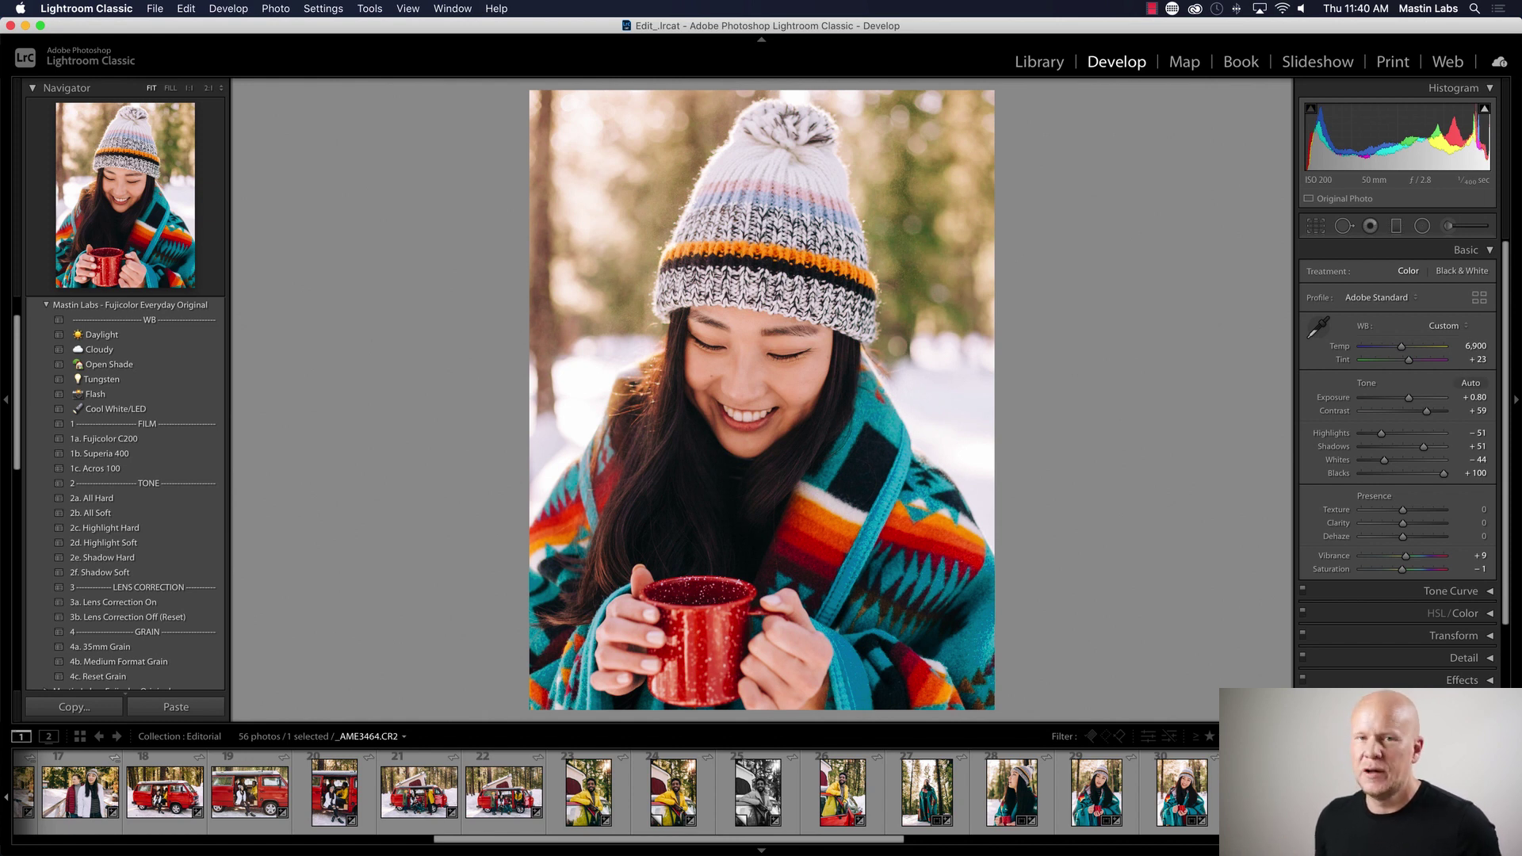
click(842, 793)
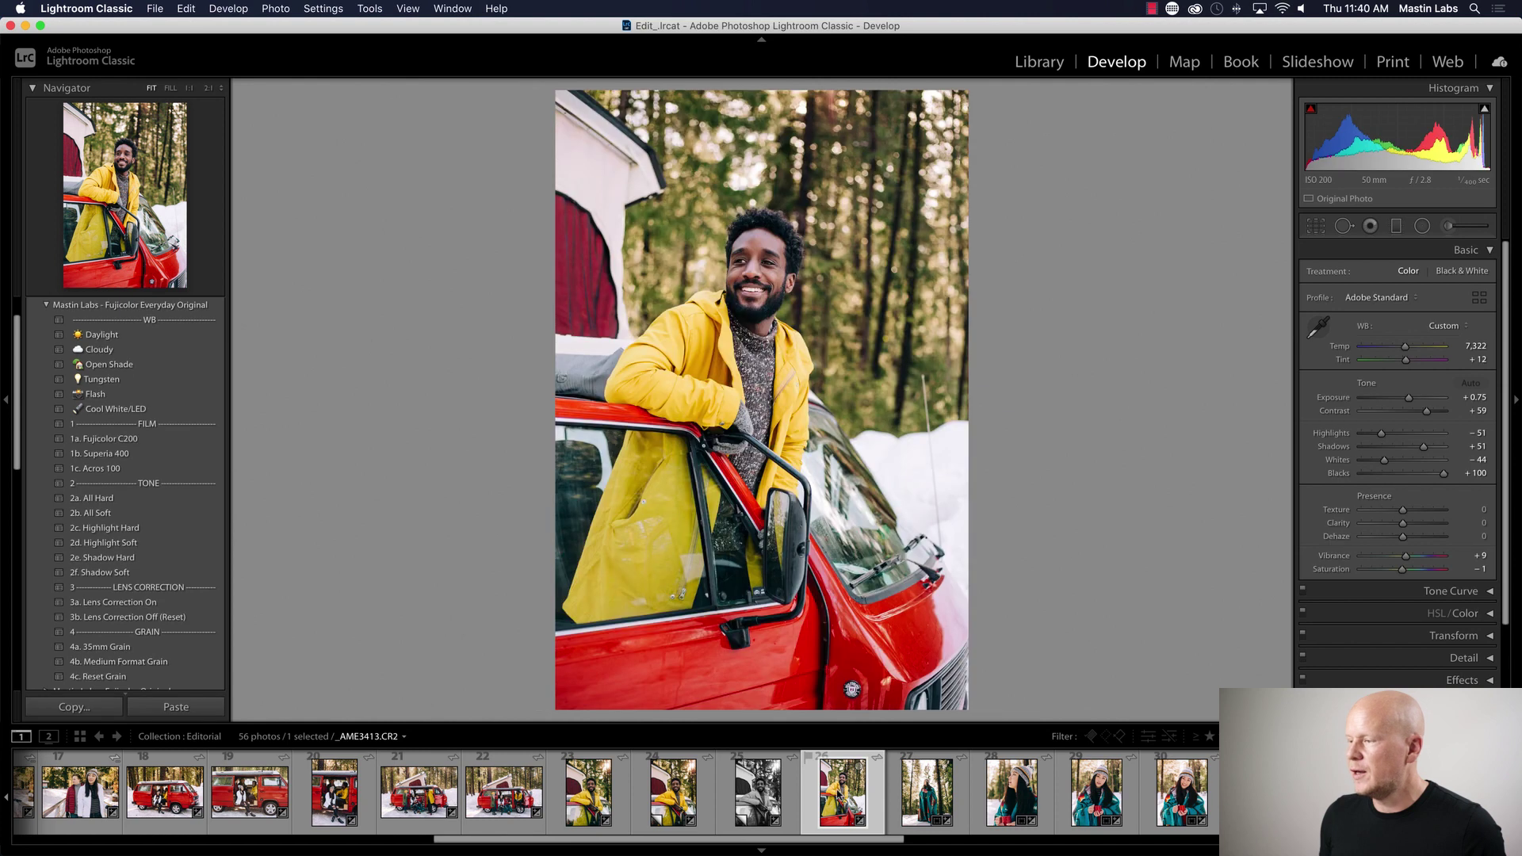
click(532, 782)
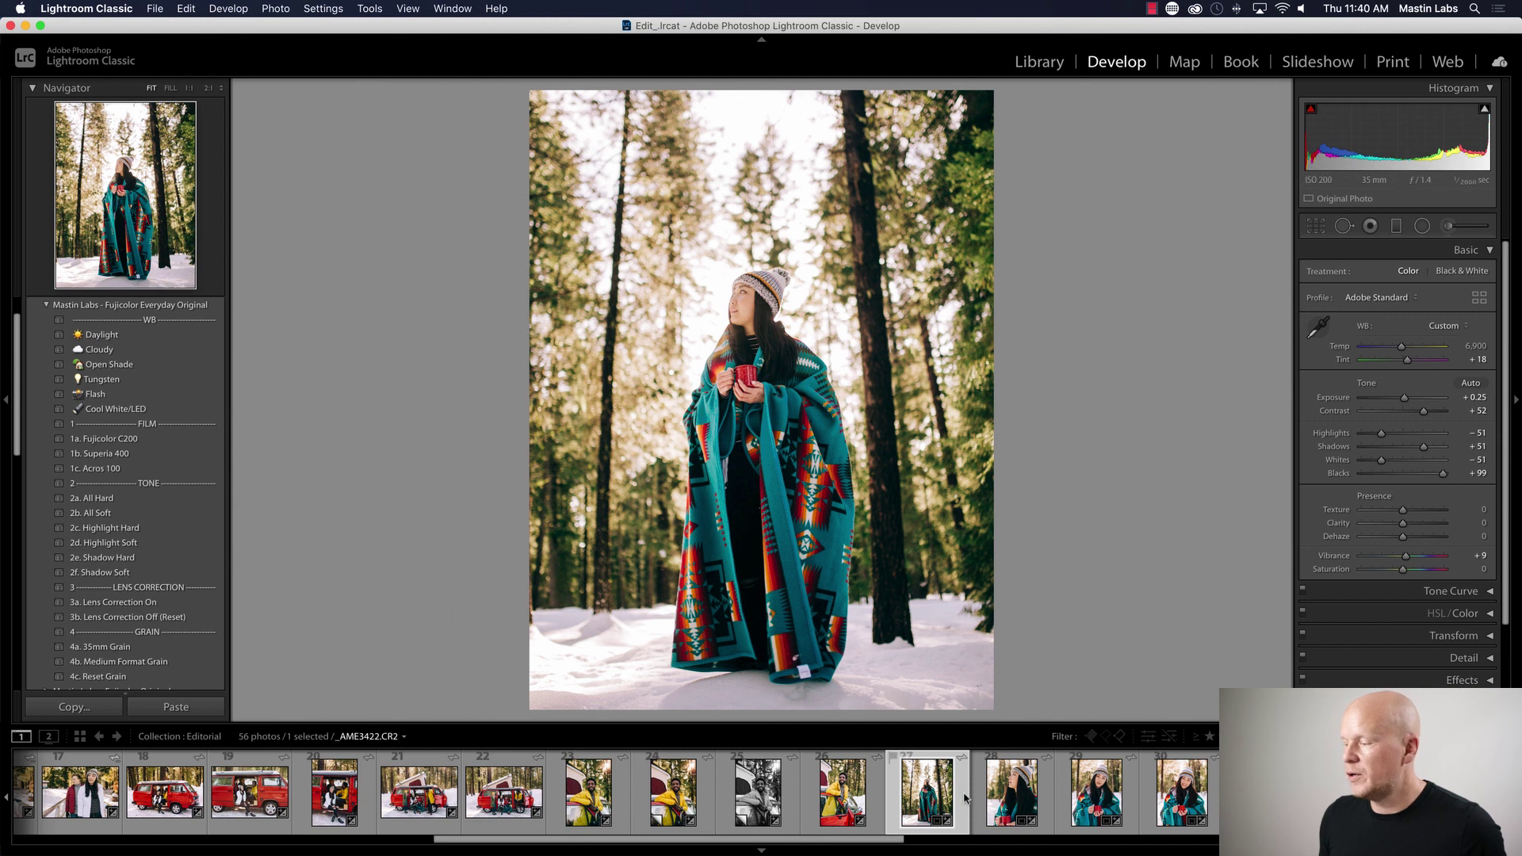
scroll(945, 793, right, 2)
scroll(931, 797, right, 1)
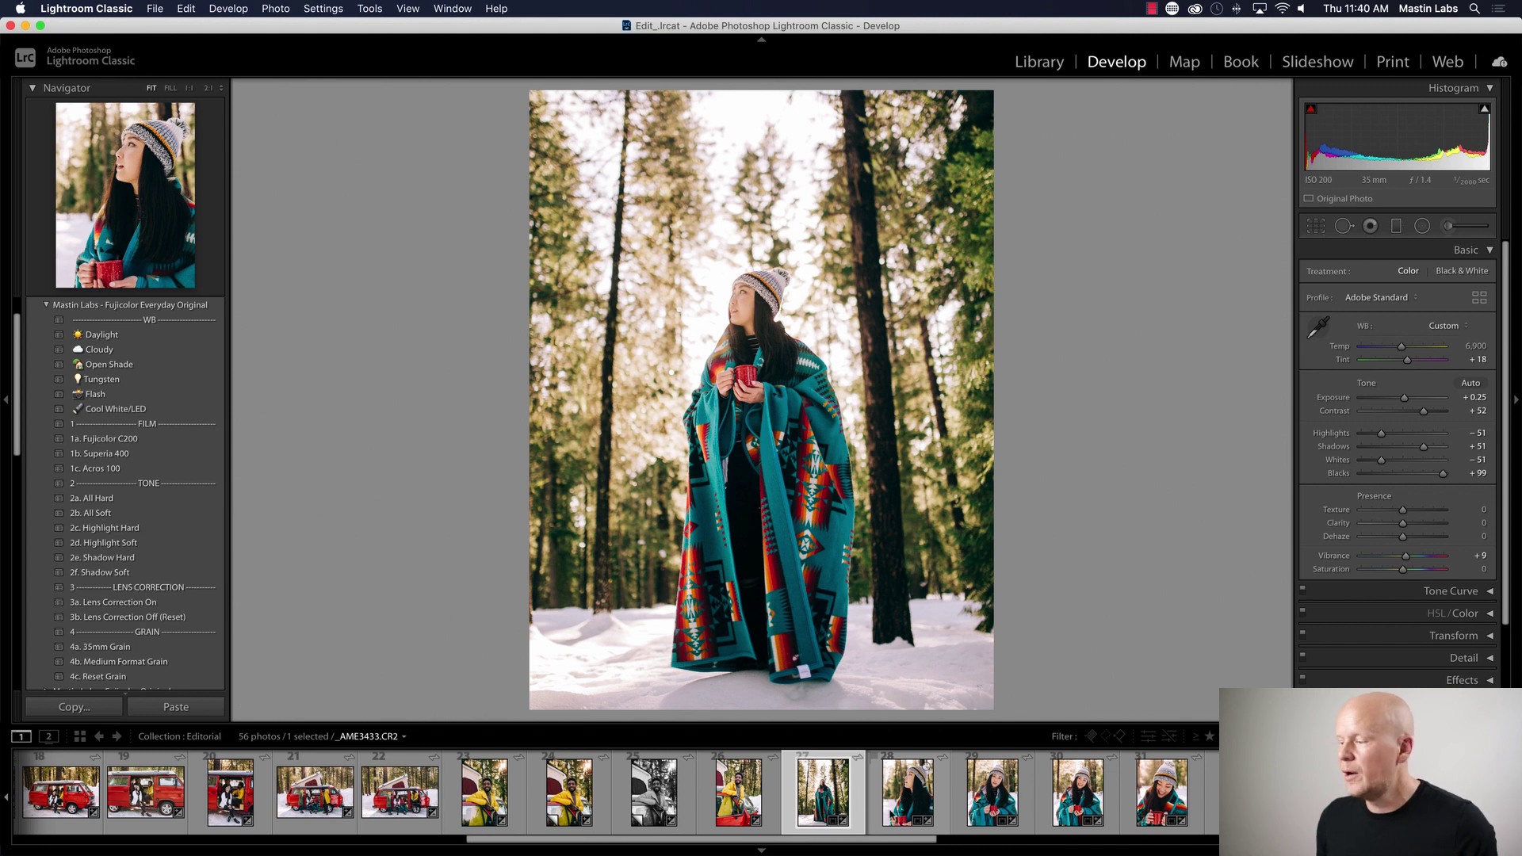
click(907, 805)
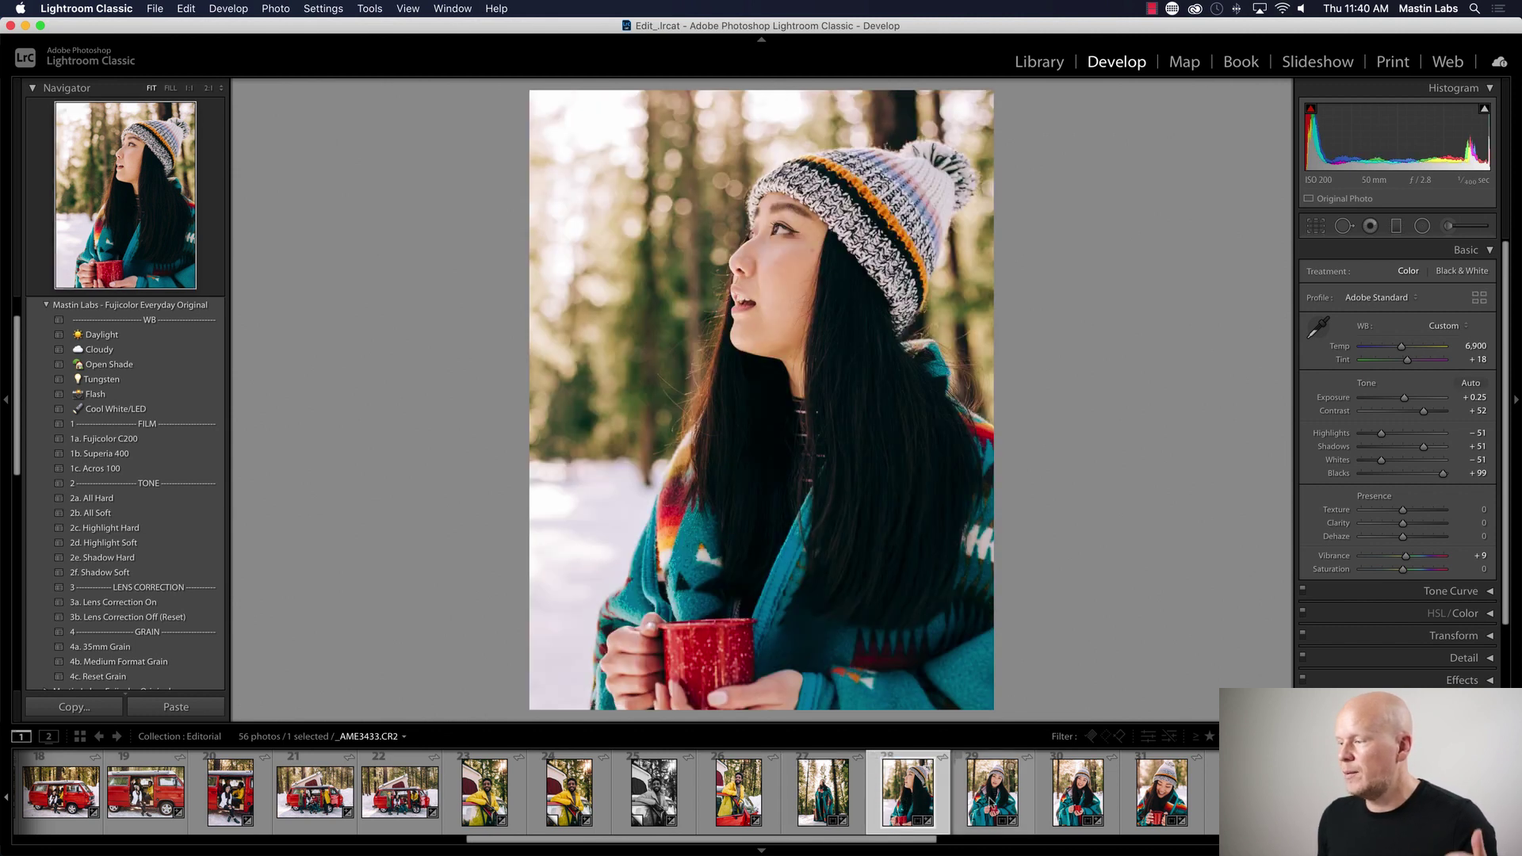
click(983, 802)
click(1064, 802)
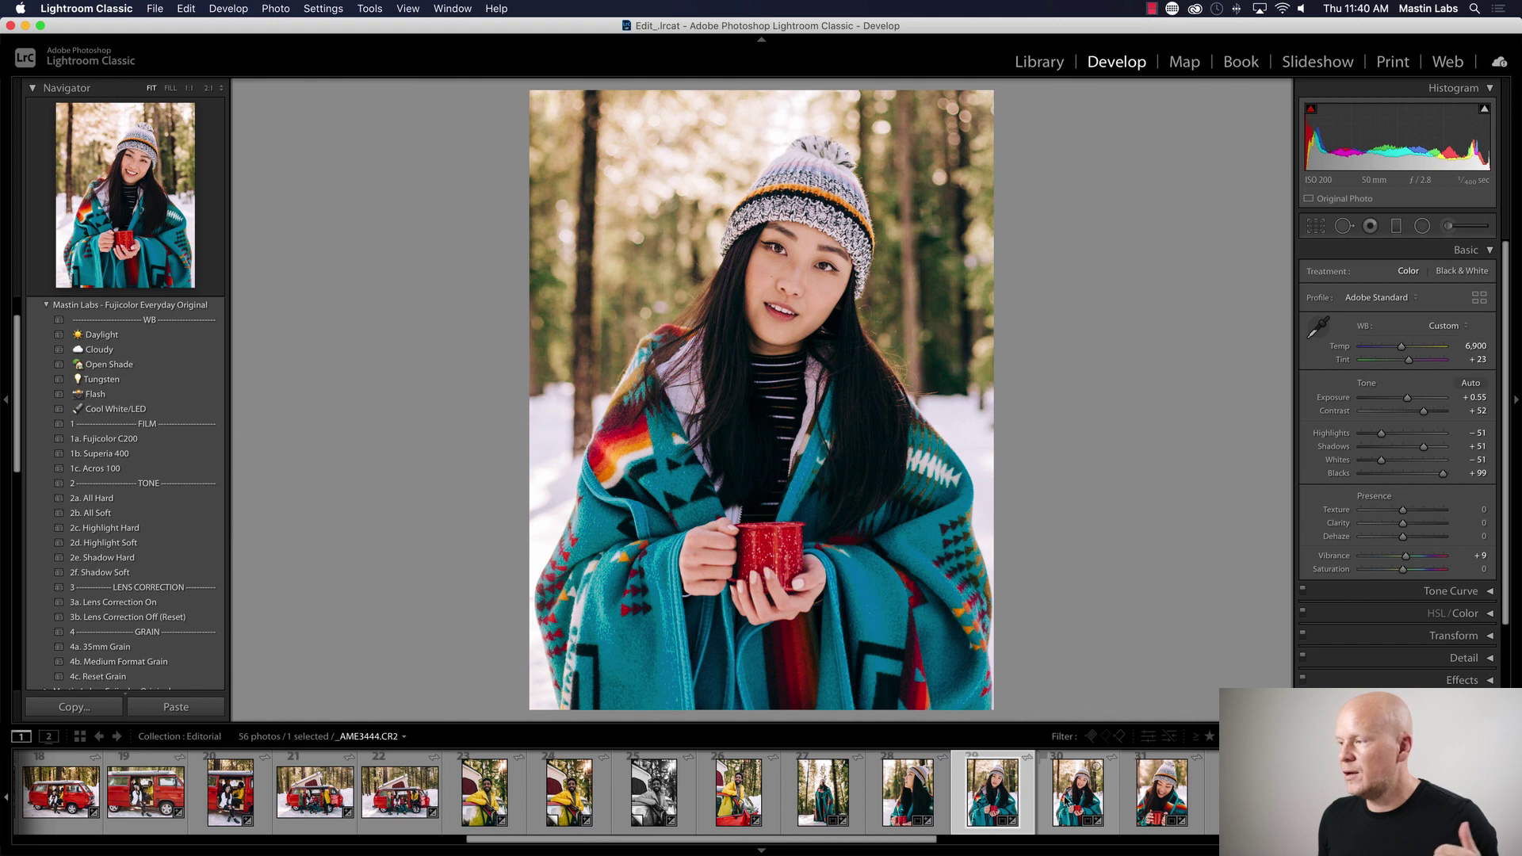
click(1162, 797)
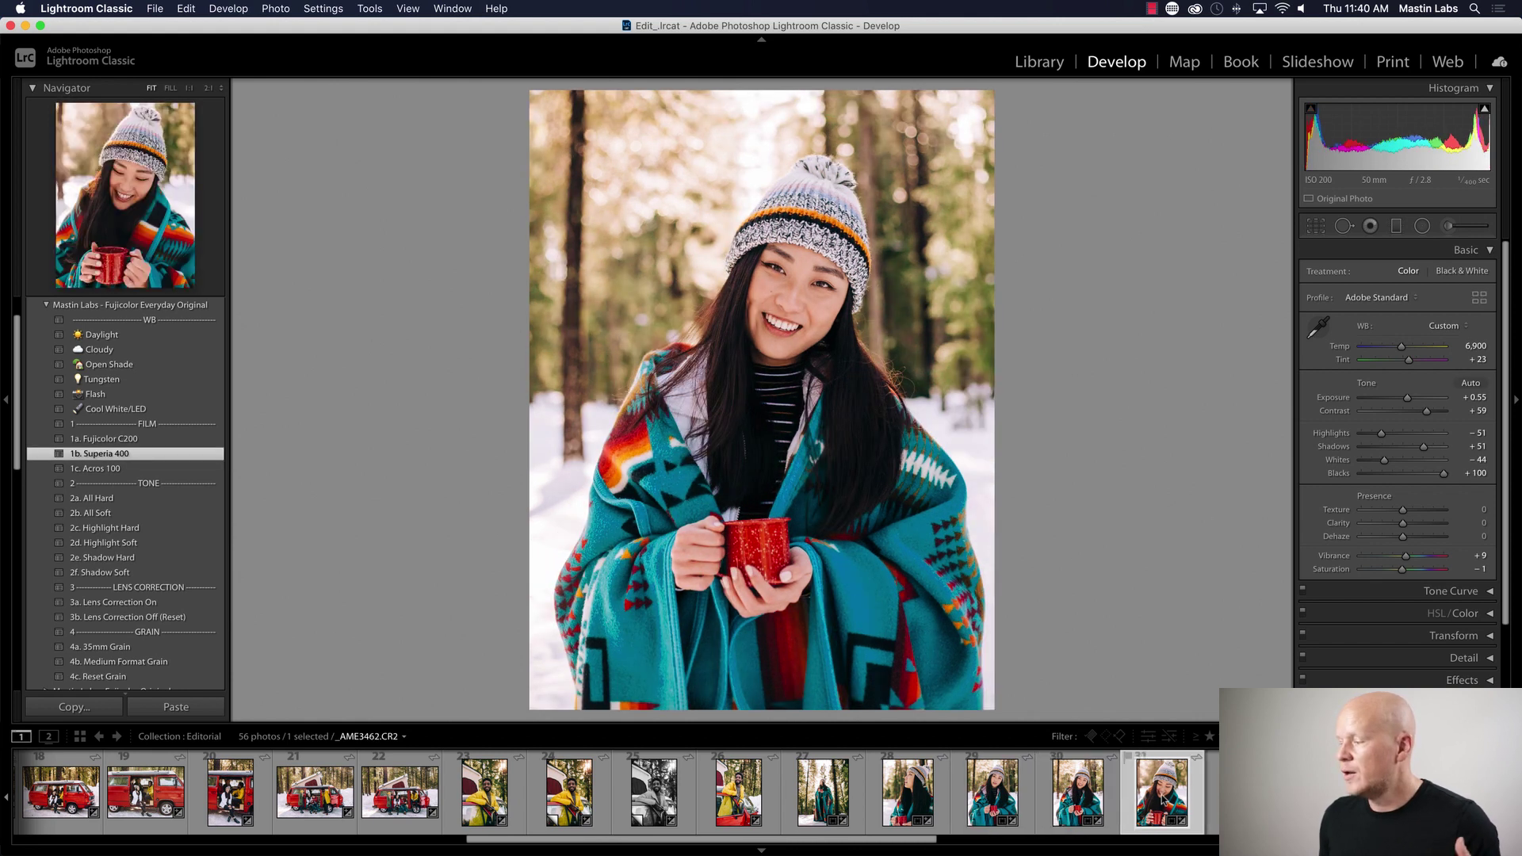
key(Right)
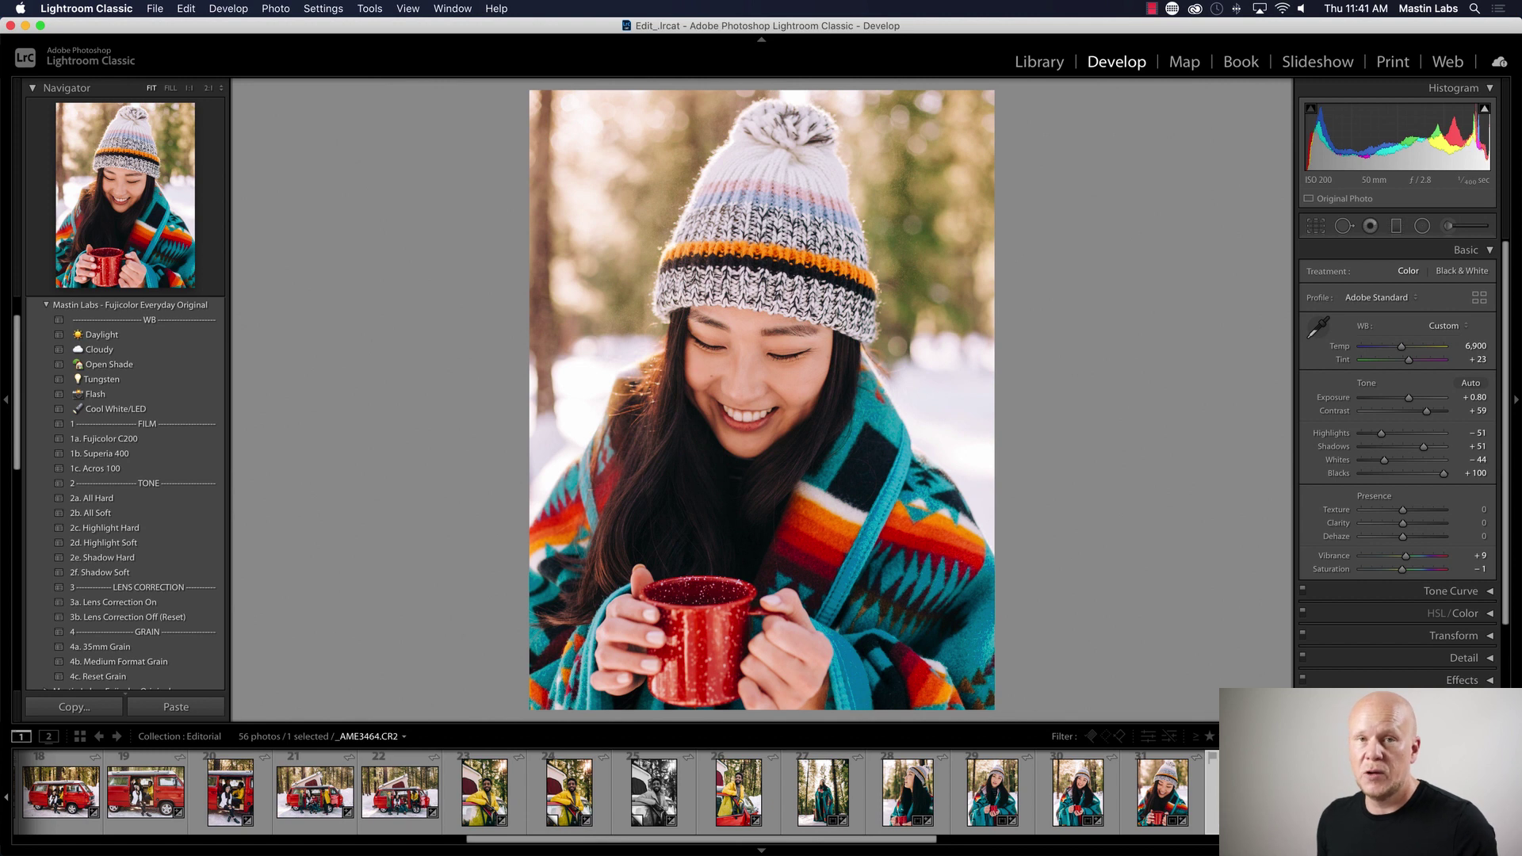
click(1162, 801)
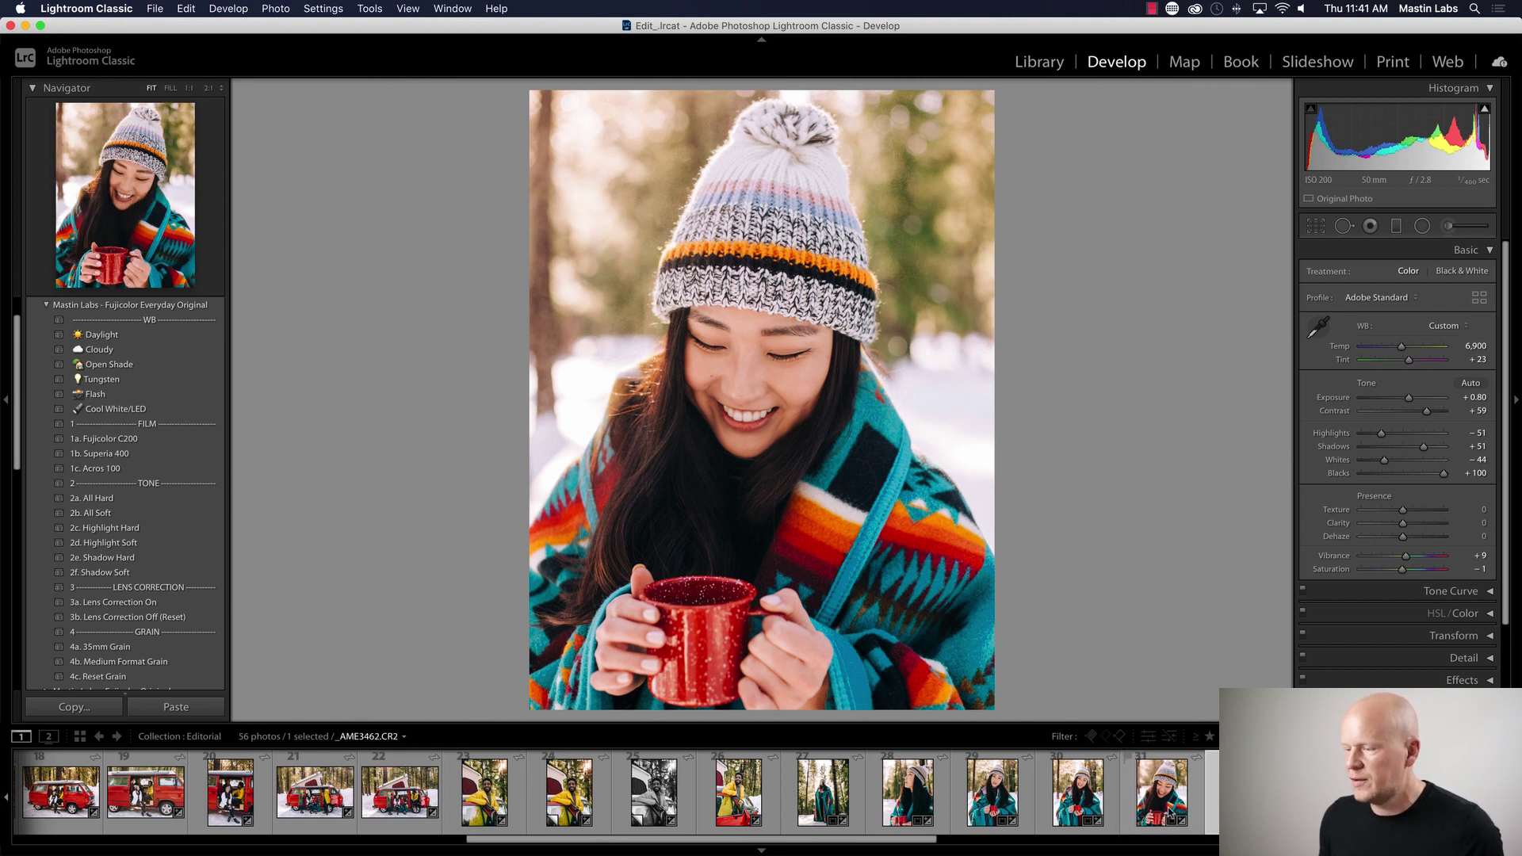
scroll(793, 801, up, 3)
scroll(410, 810, down, 8)
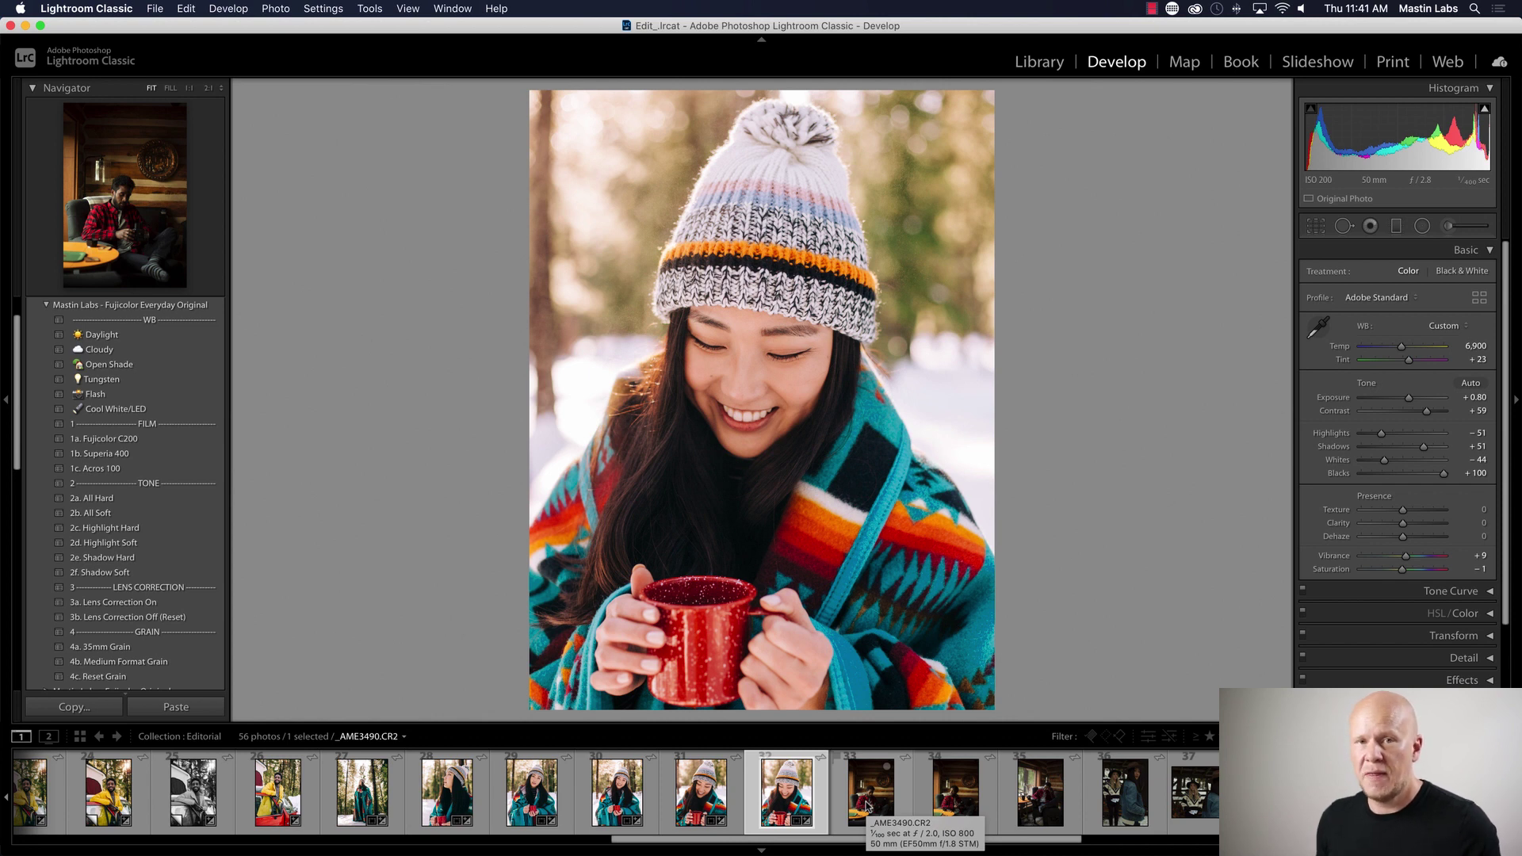
- Open the cabin photo _AME3490.CR2 and slightly straighten its crop
click(867, 806)
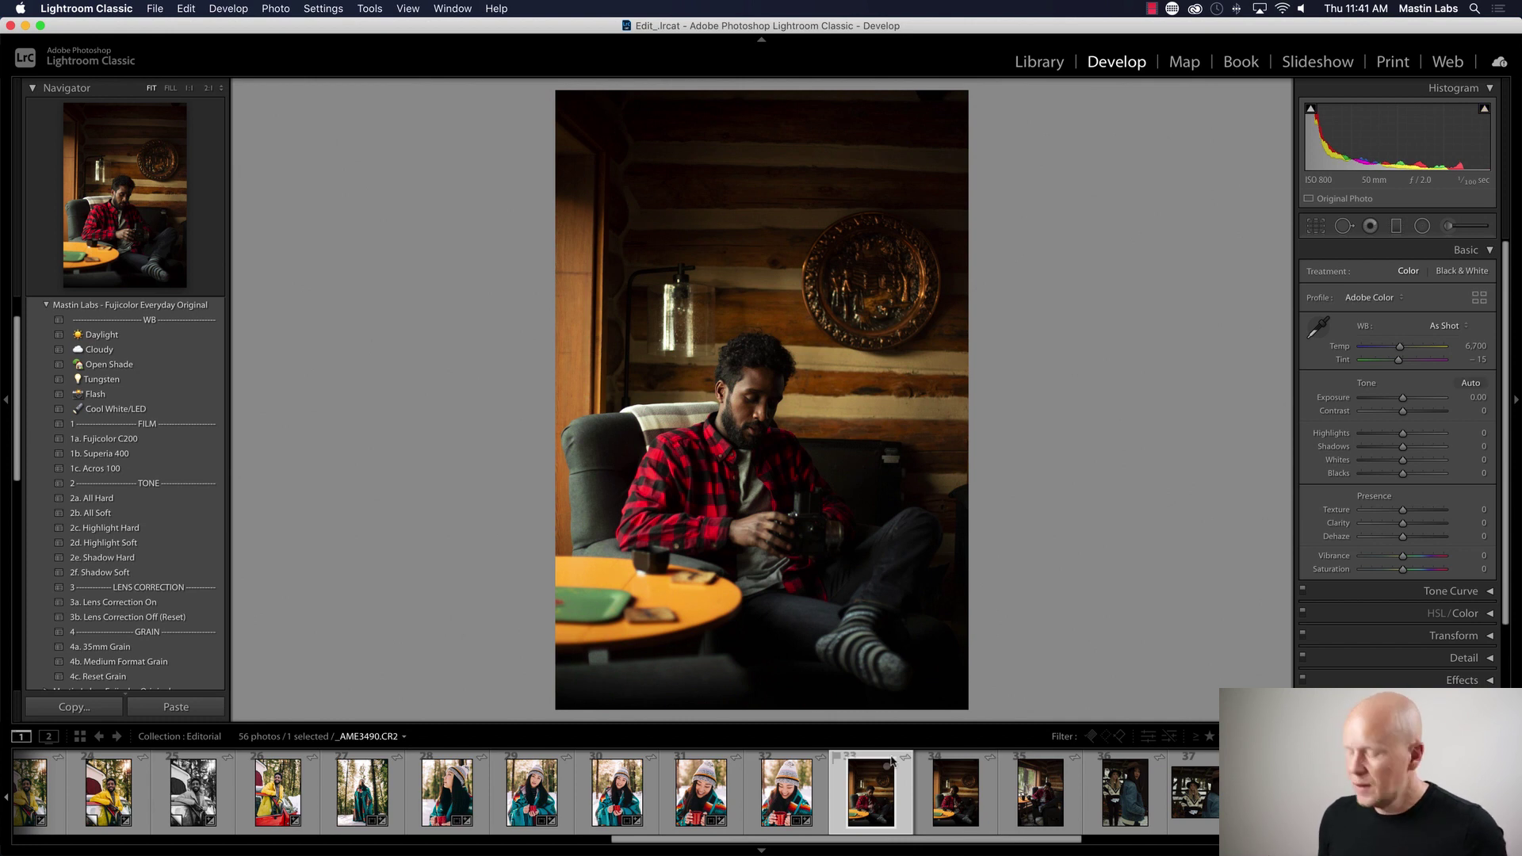
key(r)
drag(1045, 580, 1043, 571)
key(Return)
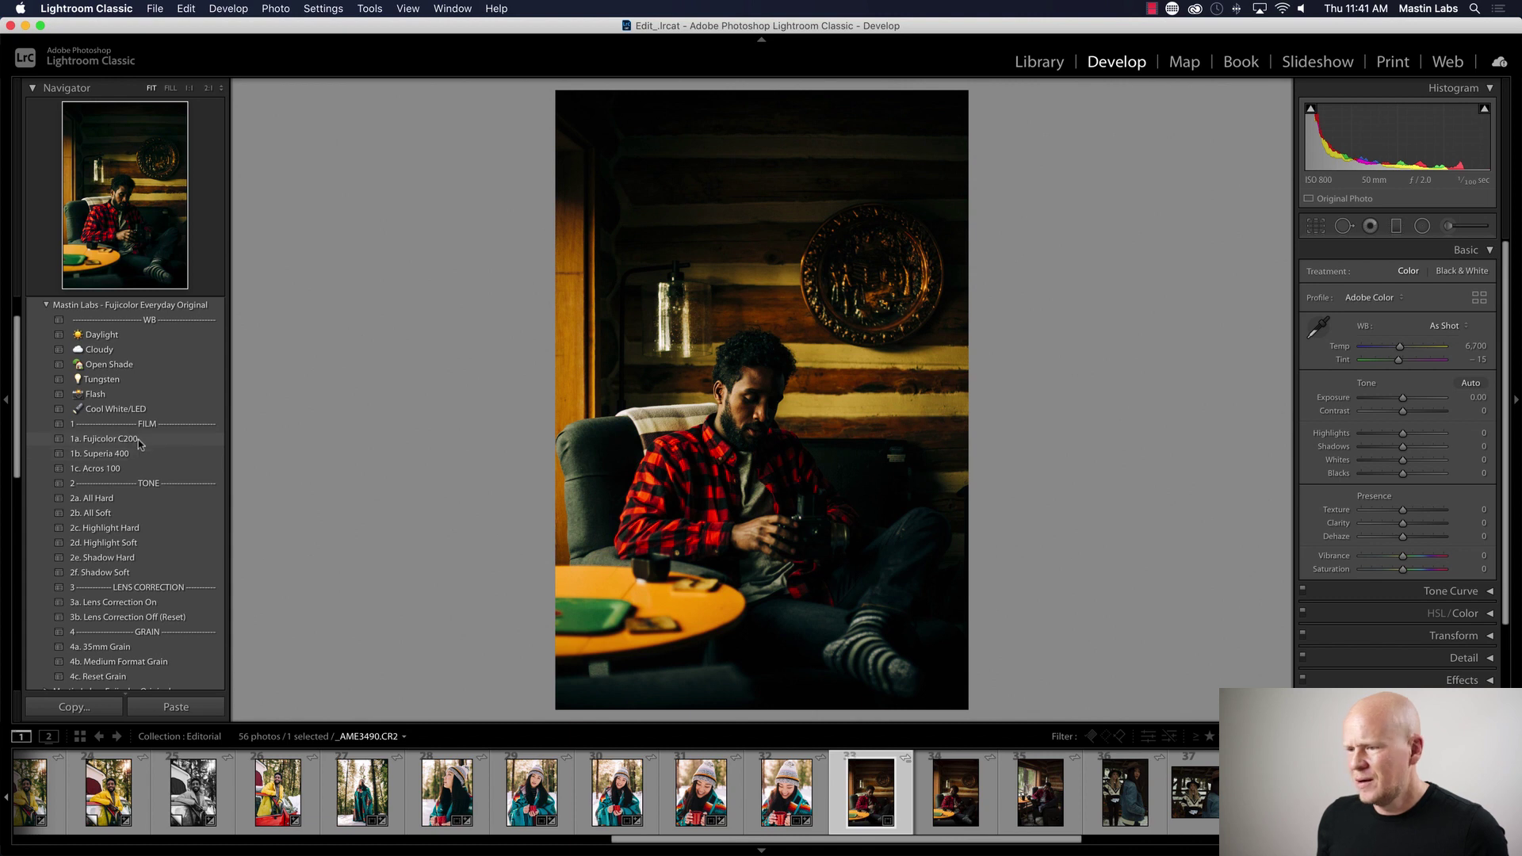
- Apply the 1b. Superia 400 film preset to the cabin photo and set its exposure to +1.15
click(134, 456)
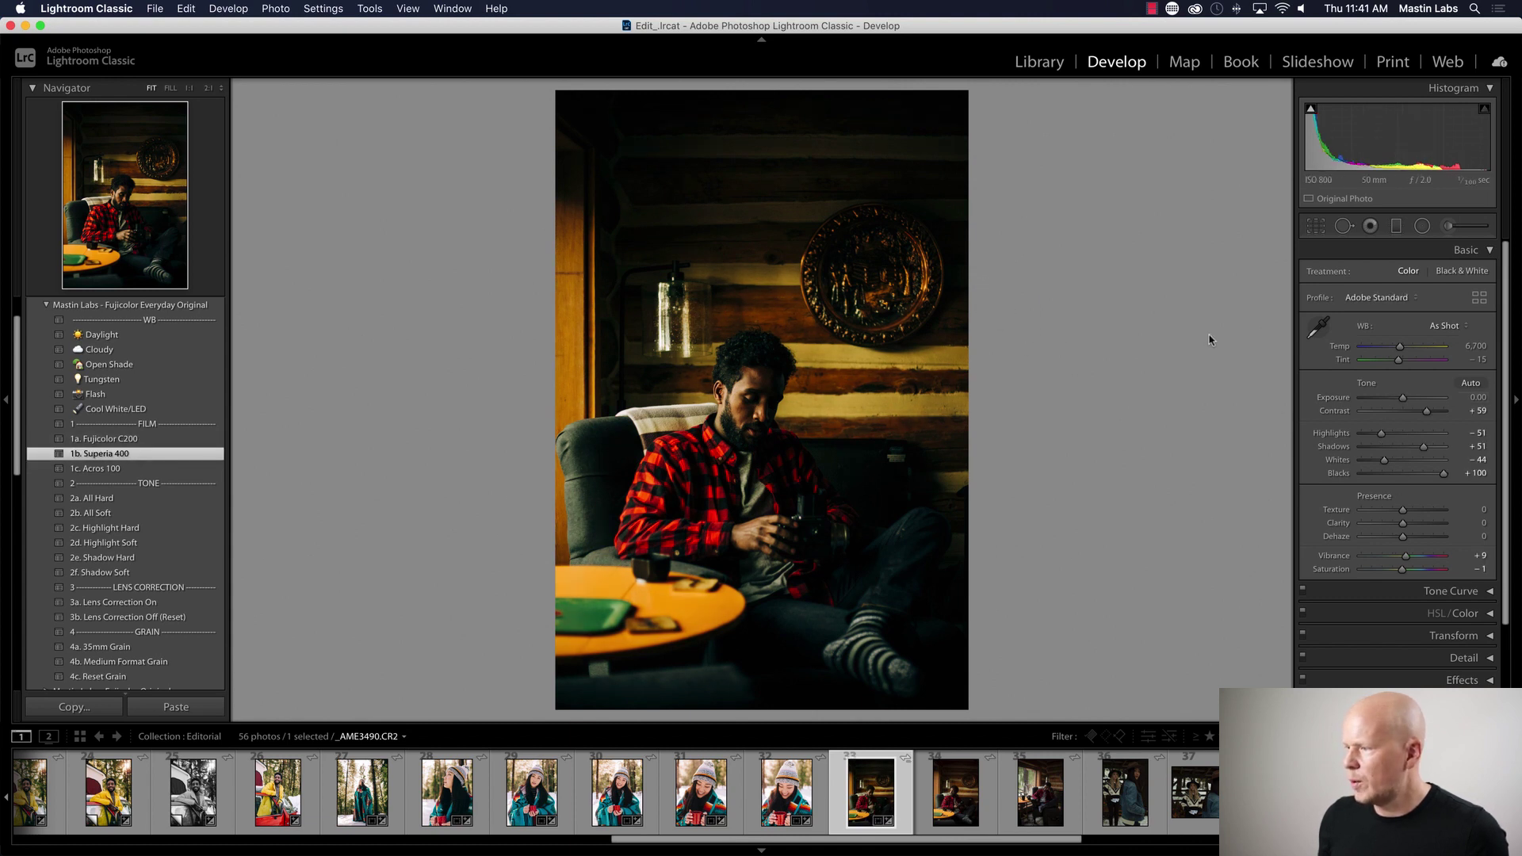
drag(1404, 401, 1412, 400)
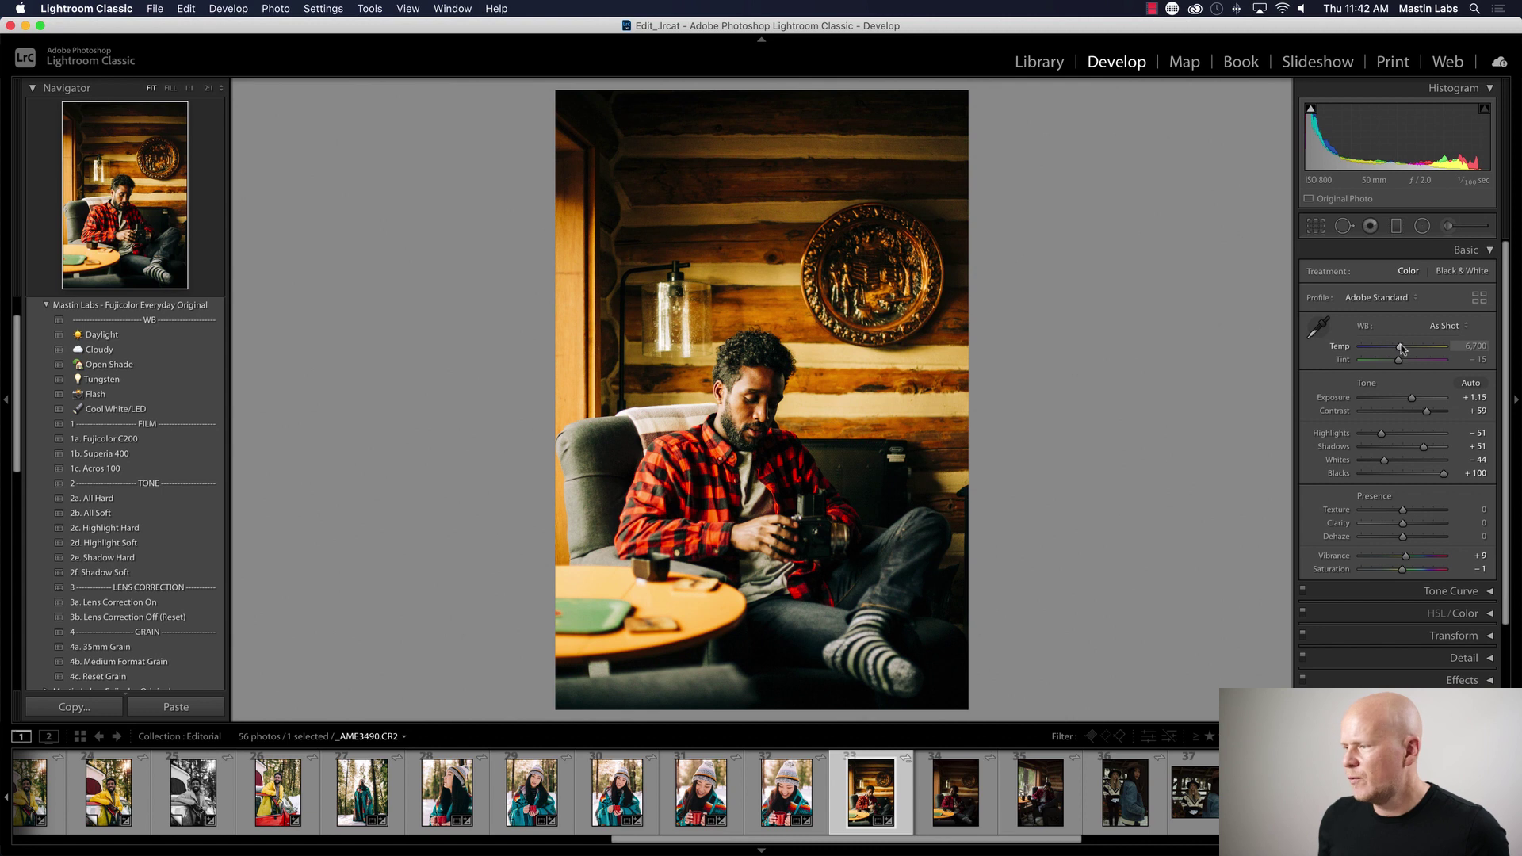
- Cool the cabin photo's white balance to a temperature of 4,958 and set its tint to +4
drag(1402, 349, 1390, 349)
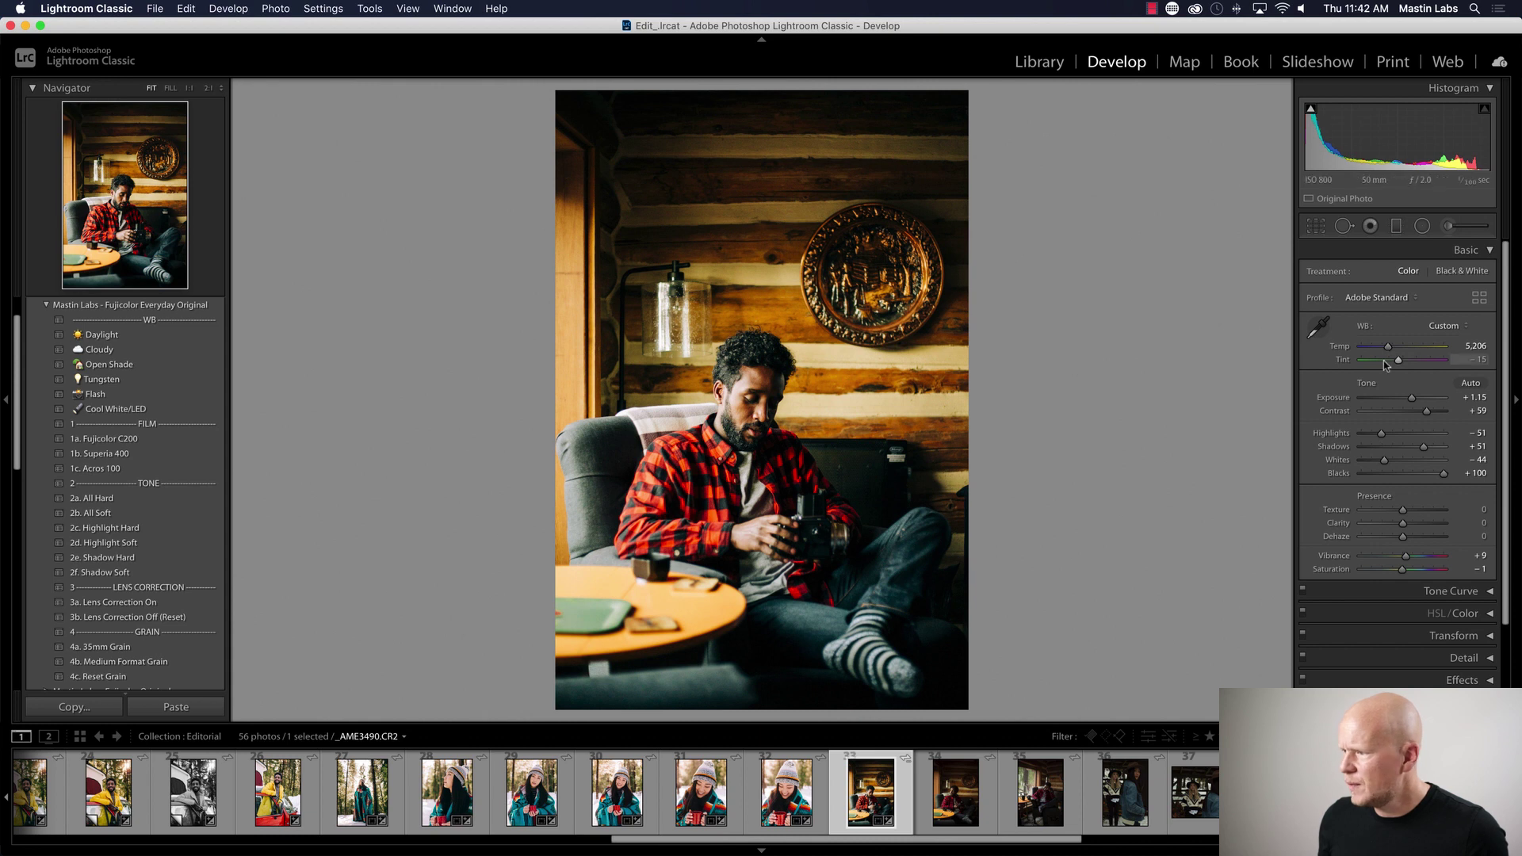
drag(1390, 351, 1392, 349)
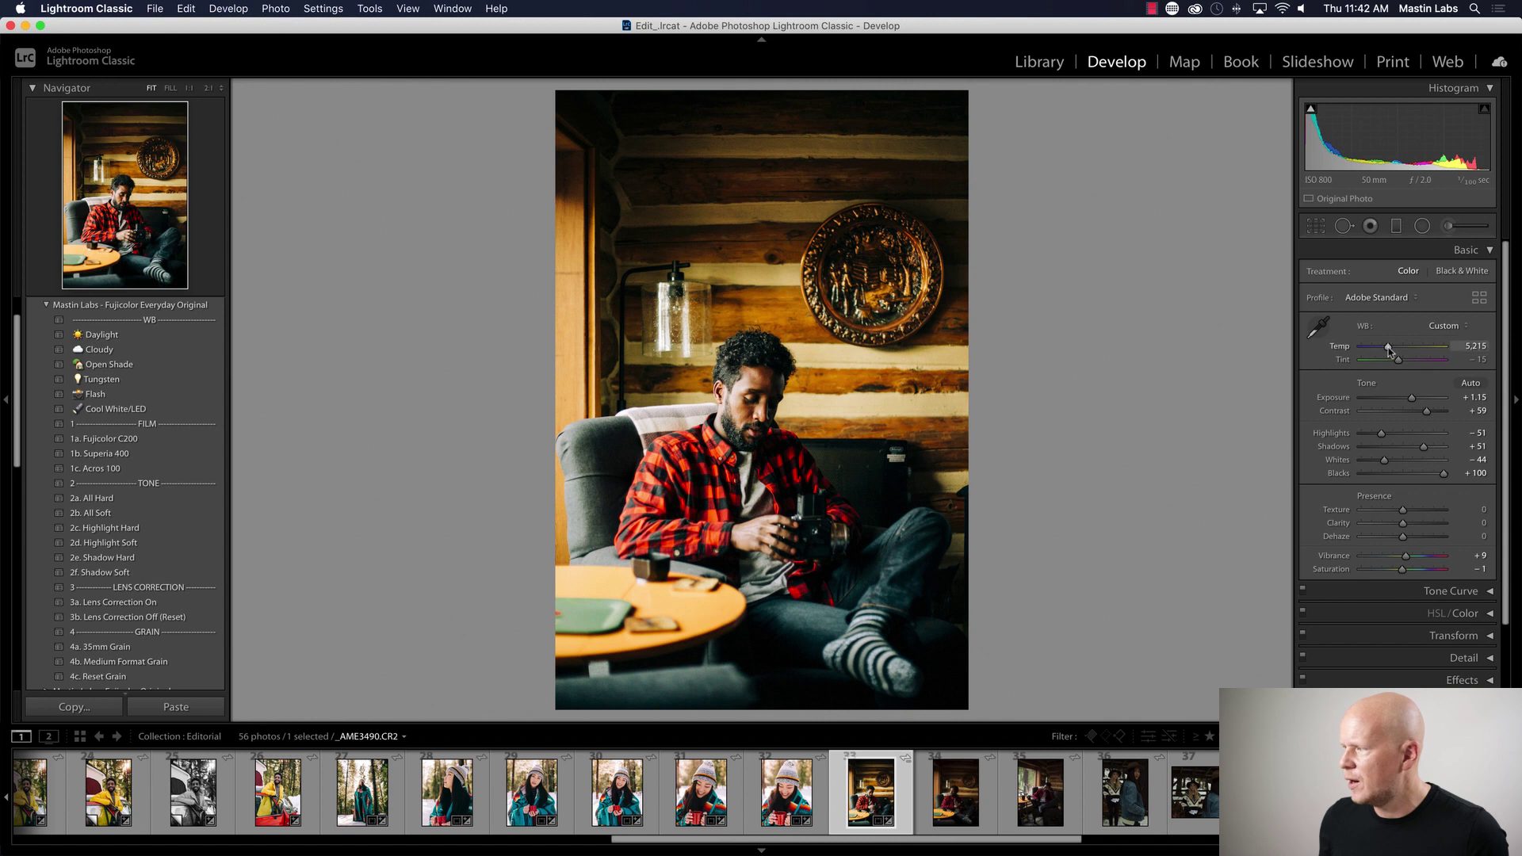
drag(1388, 350, 1404, 362)
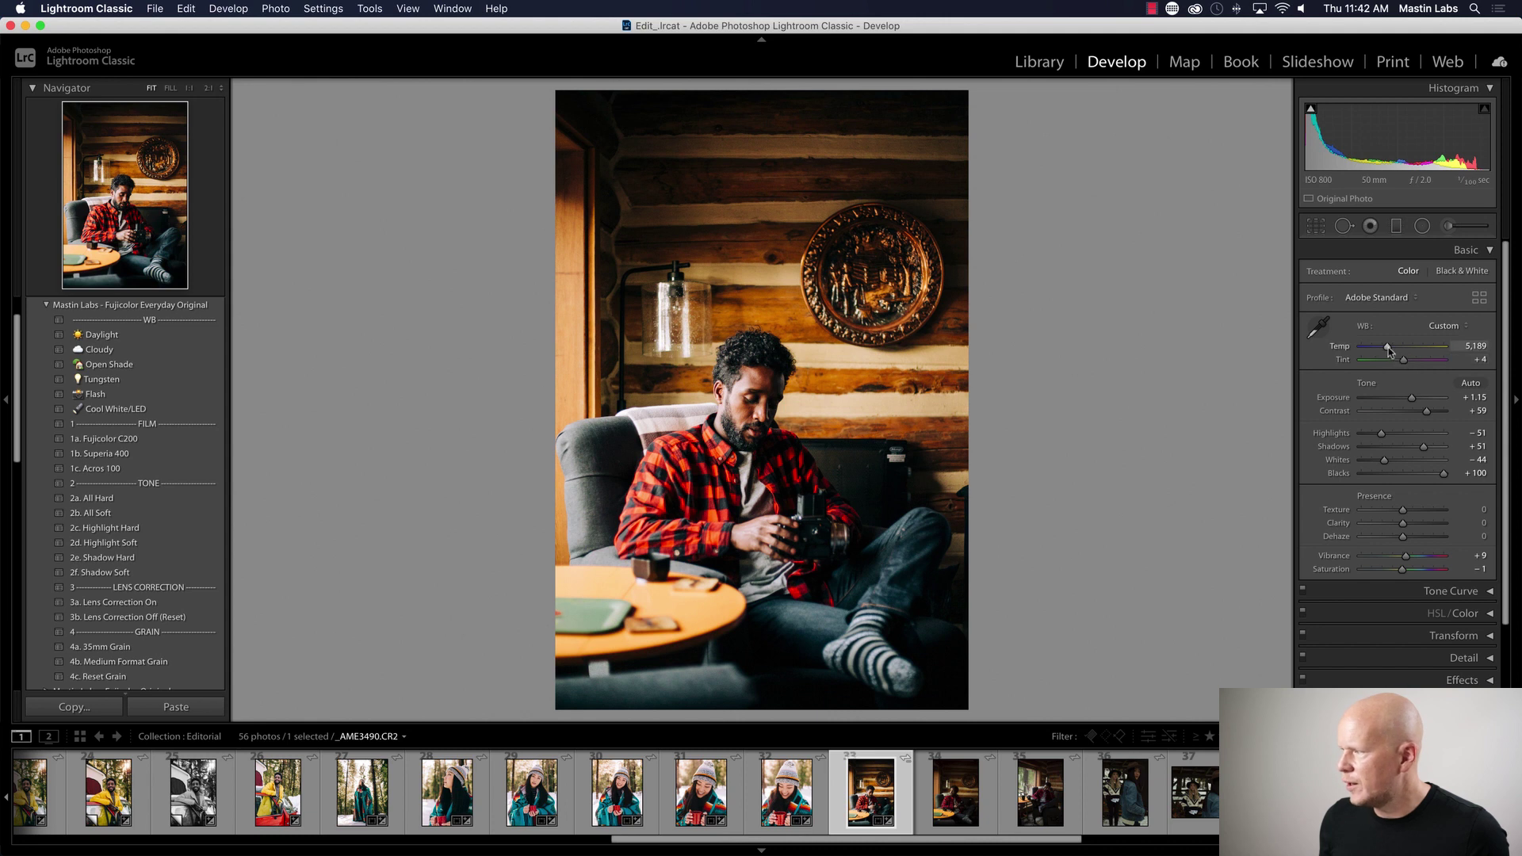
drag(1387, 351, 1383, 349)
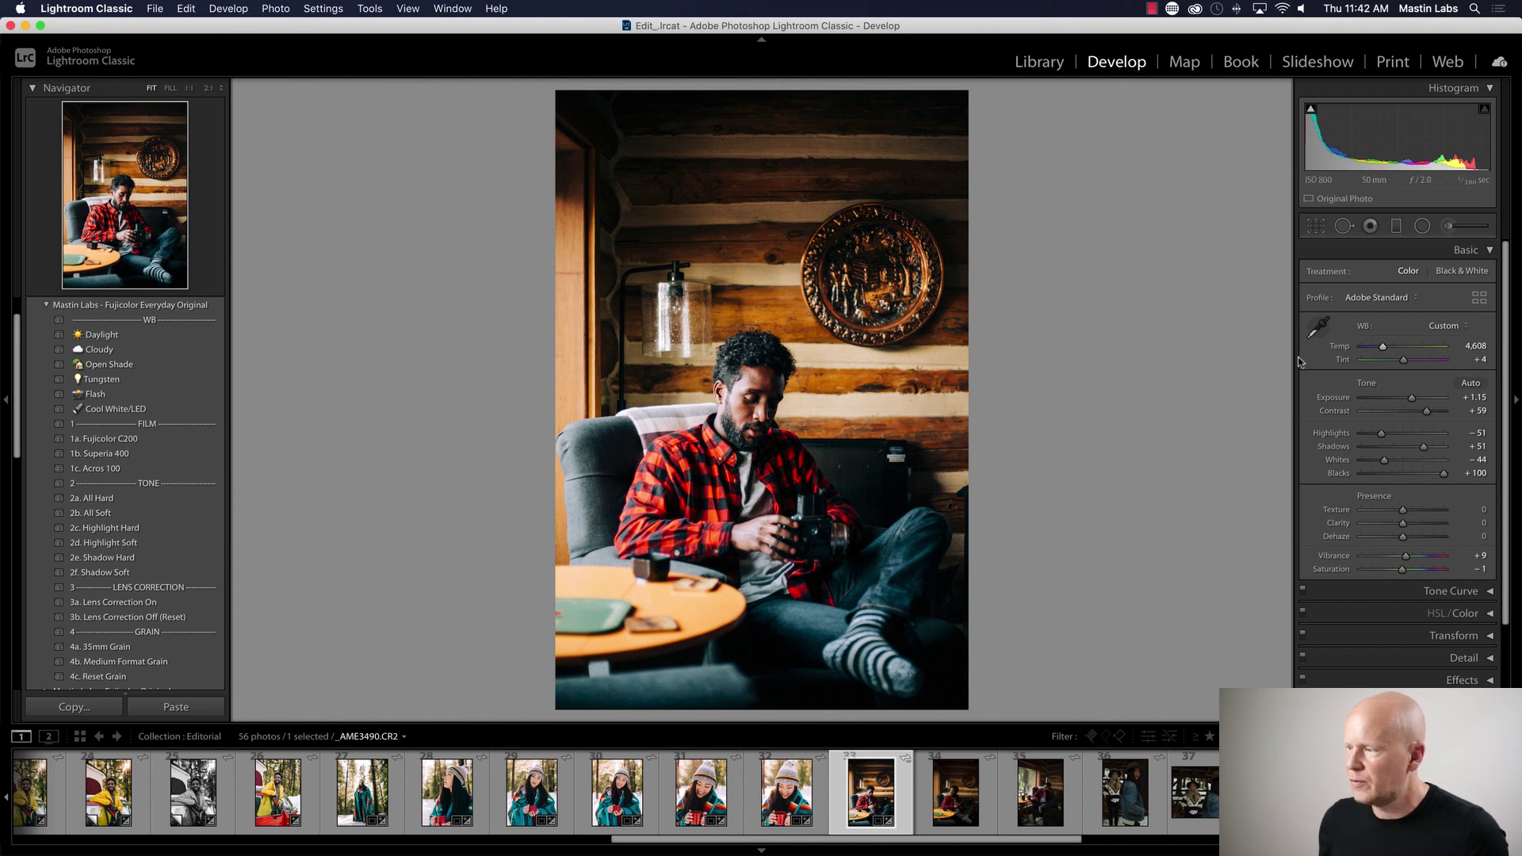
drag(1382, 349, 1386, 349)
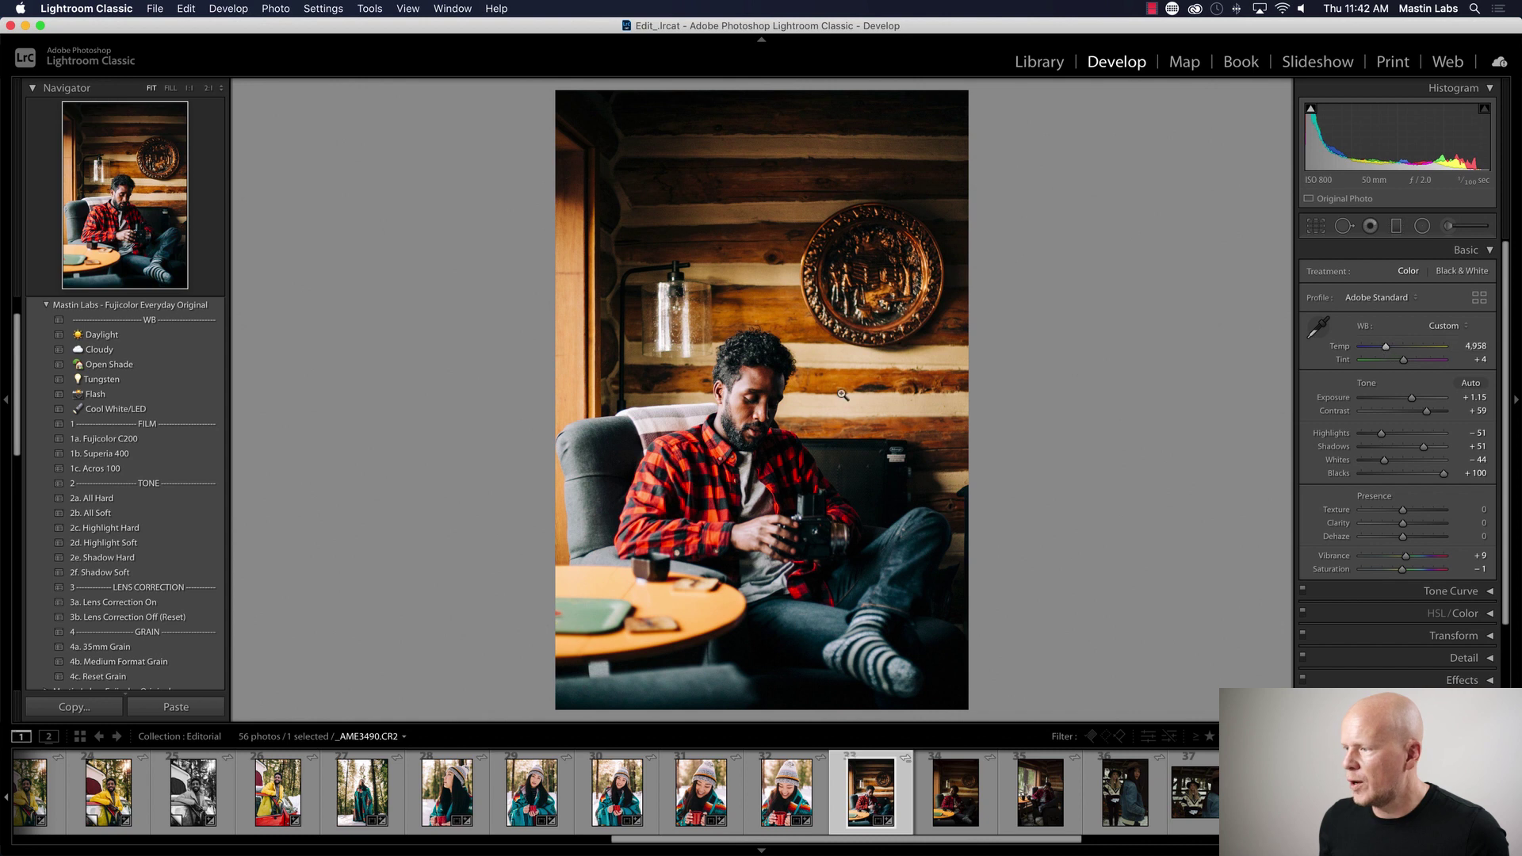
- Refine the temperature to 5,013 using a close-up of the man's face, and compare the photo before and after editing
click(748, 368)
drag(743, 381, 749, 362)
drag(1386, 347, 1381, 350)
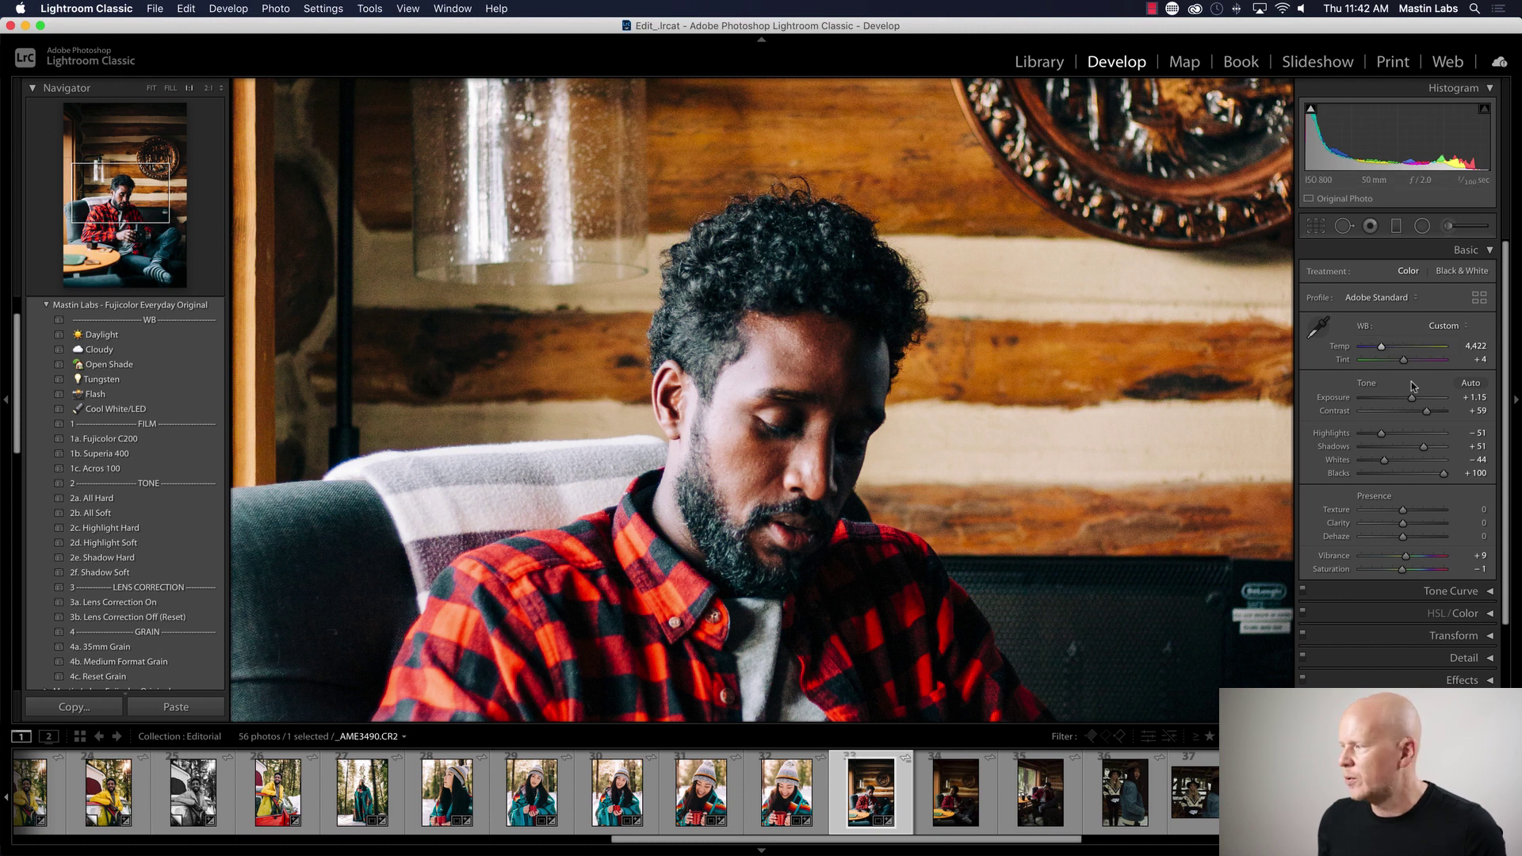
drag(1382, 350, 1386, 349)
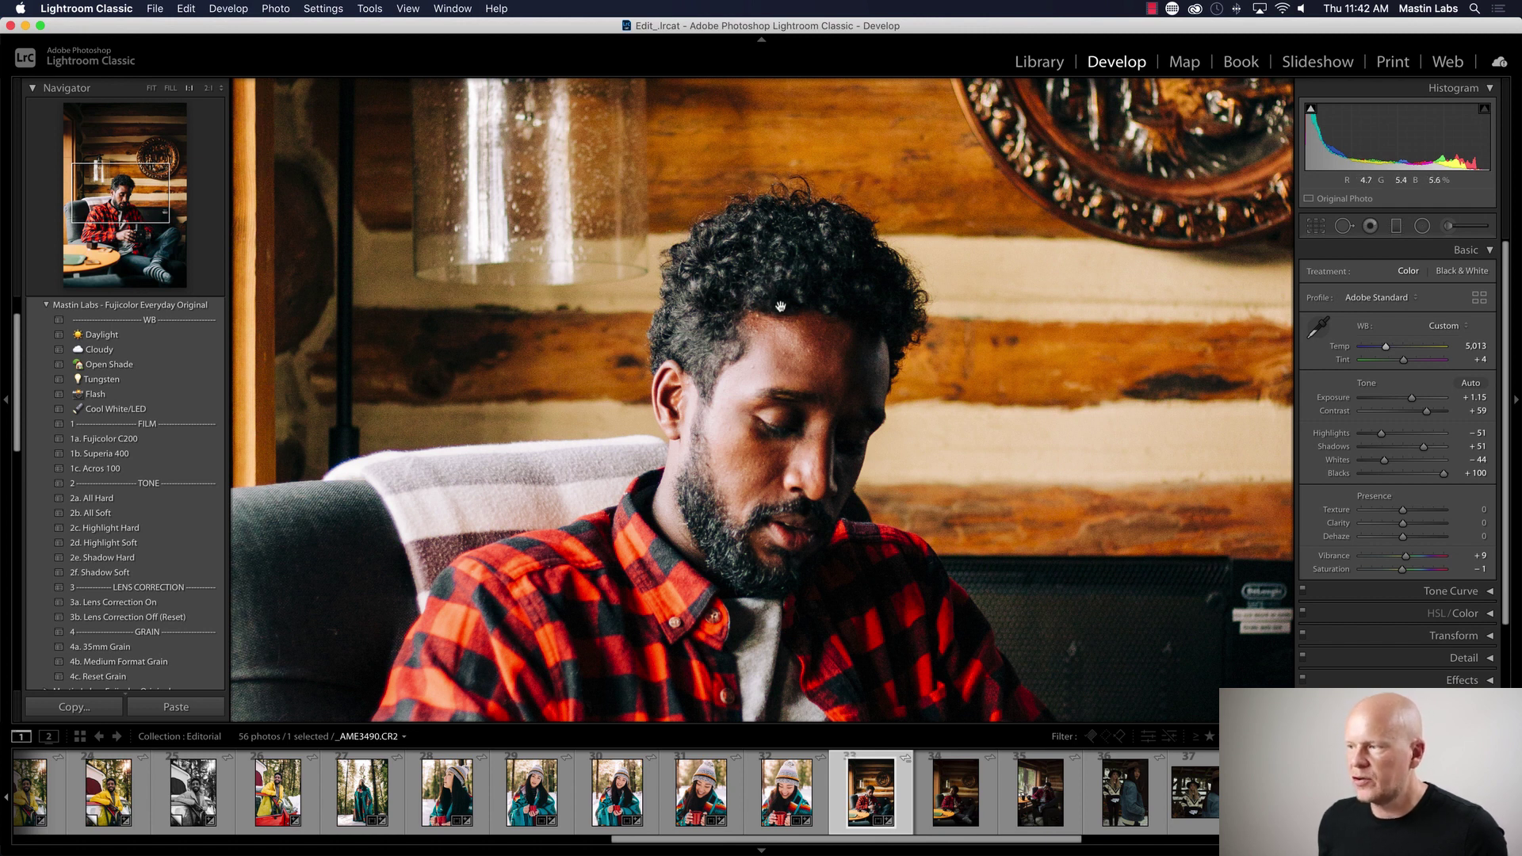
click(813, 322)
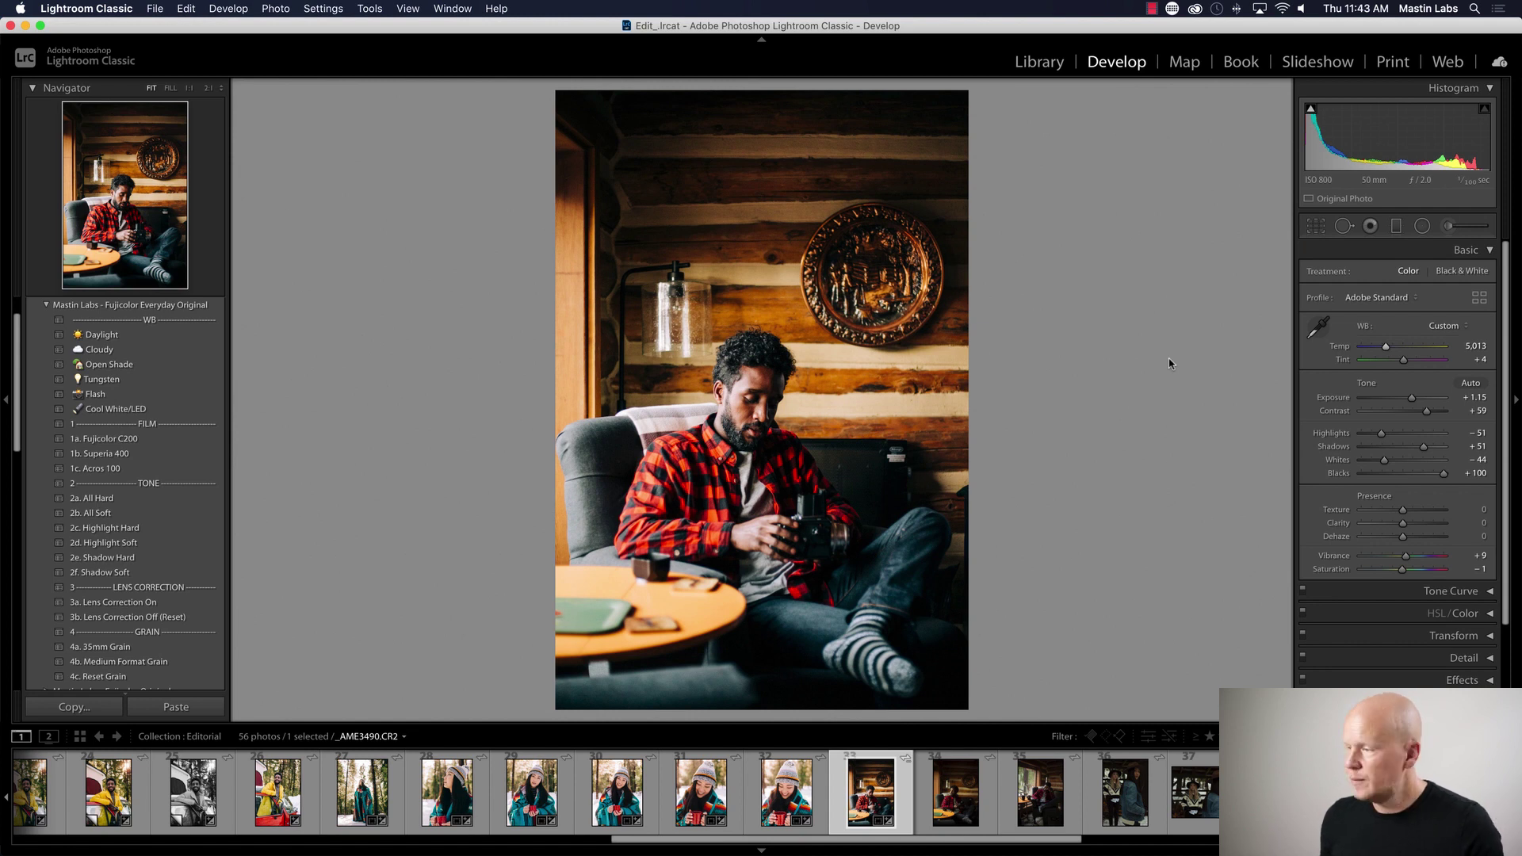
key(y)
key(y)
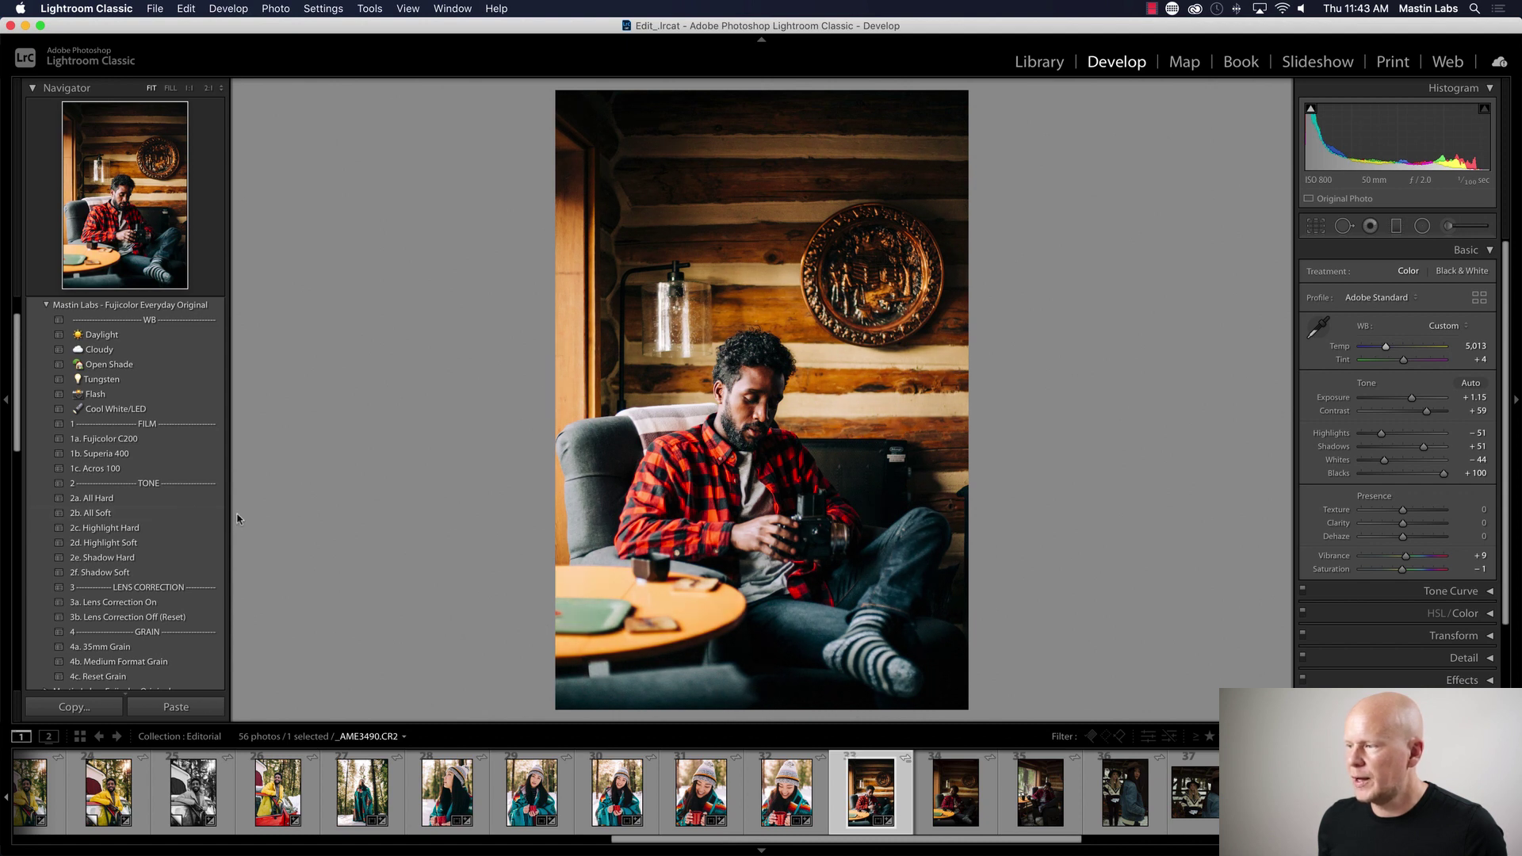
- Apply the 2b. All Soft tone preset to the cabin photo and set the exposure to +1.30
click(208, 513)
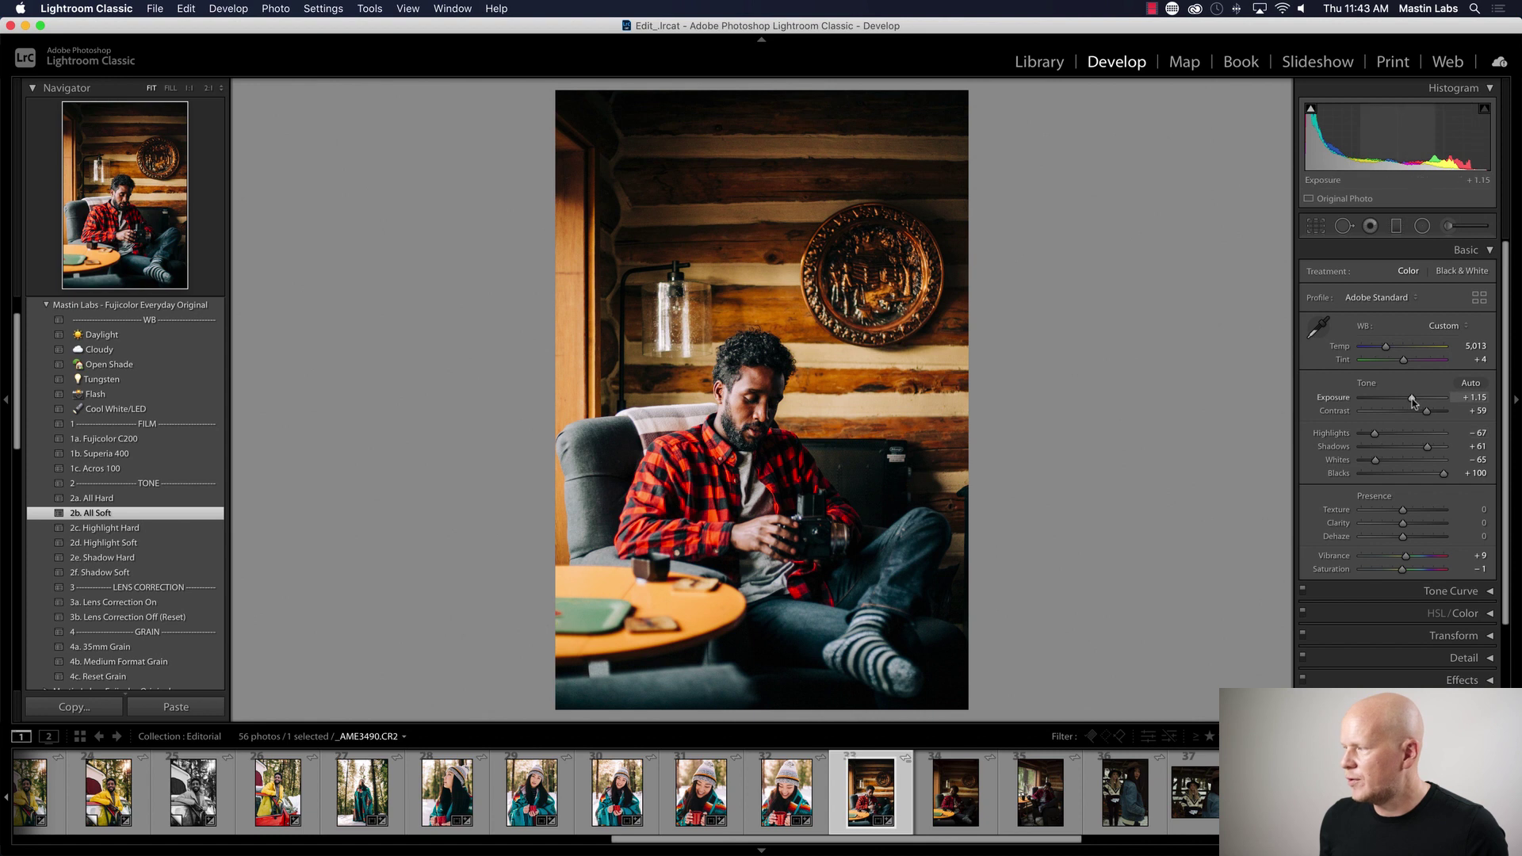
drag(1412, 400, 1414, 400)
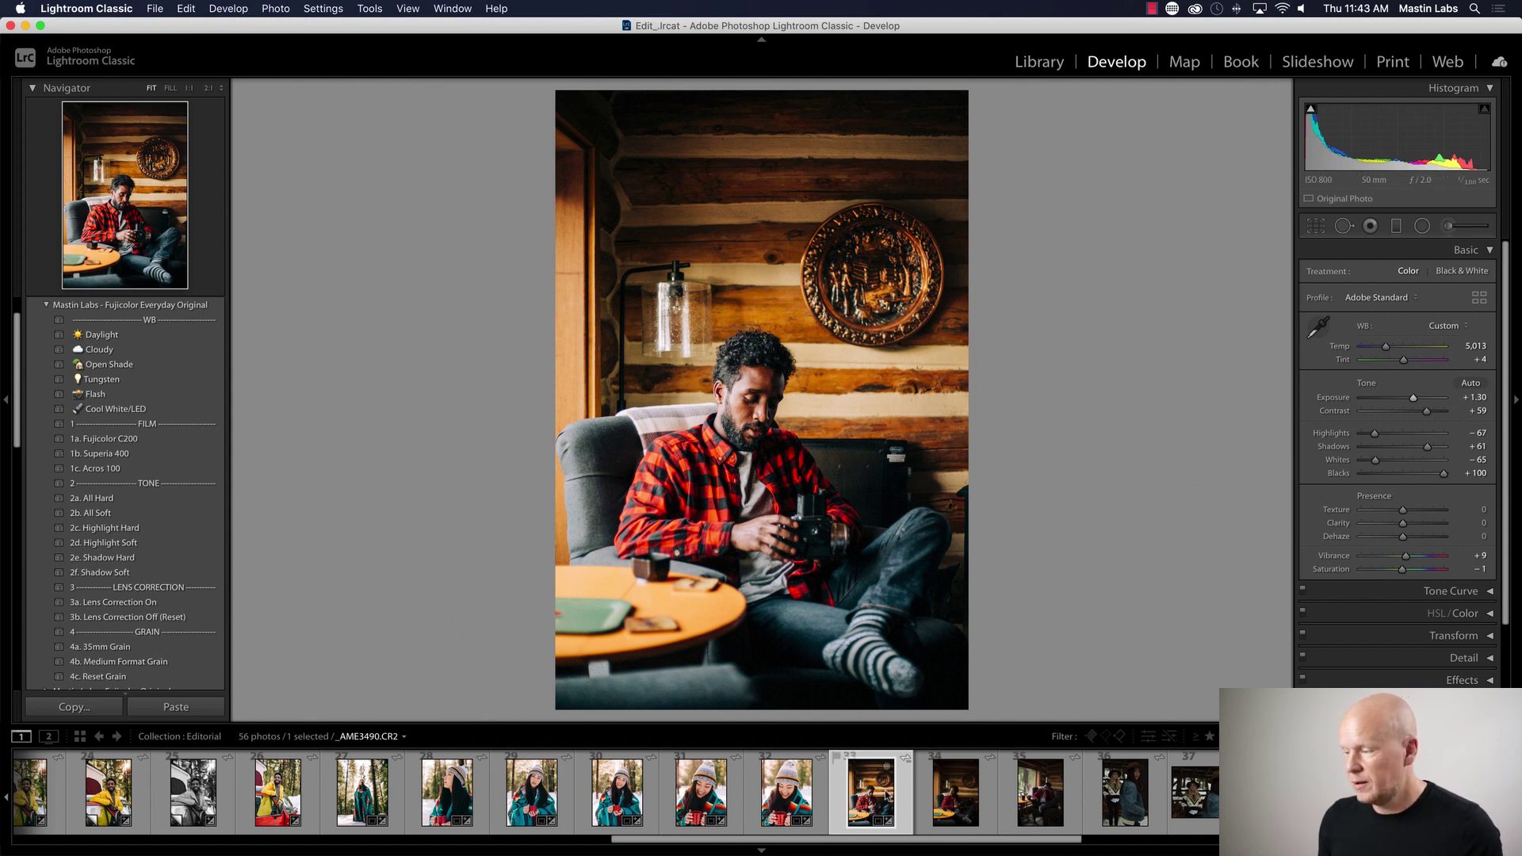
- Paste the edited cabin photo's settings onto _AME3493.CR2 and set its exposure to +1.15
click(967, 797)
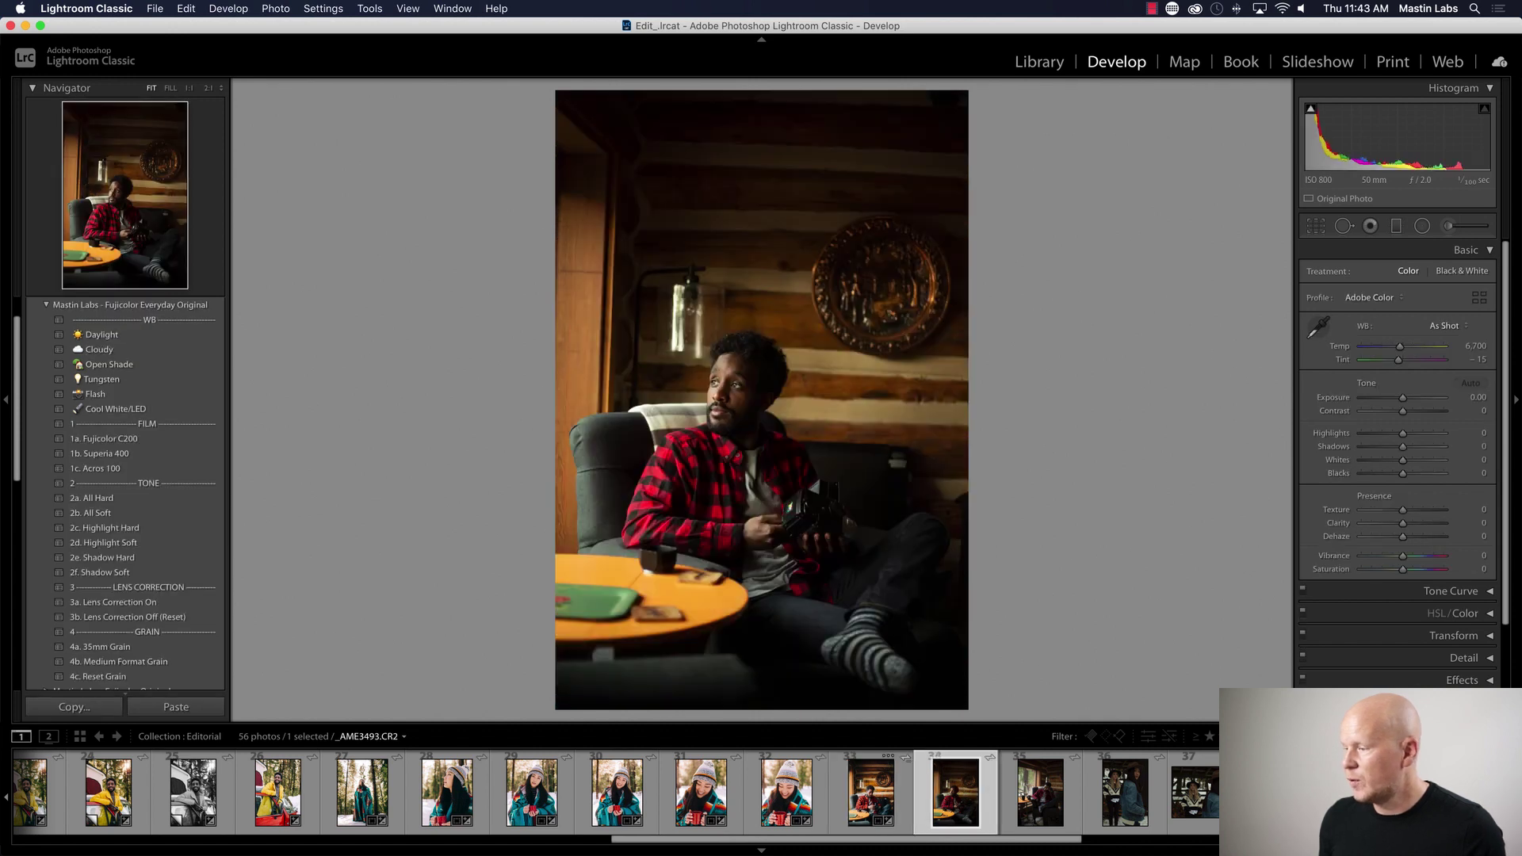
key(super+shift+v)
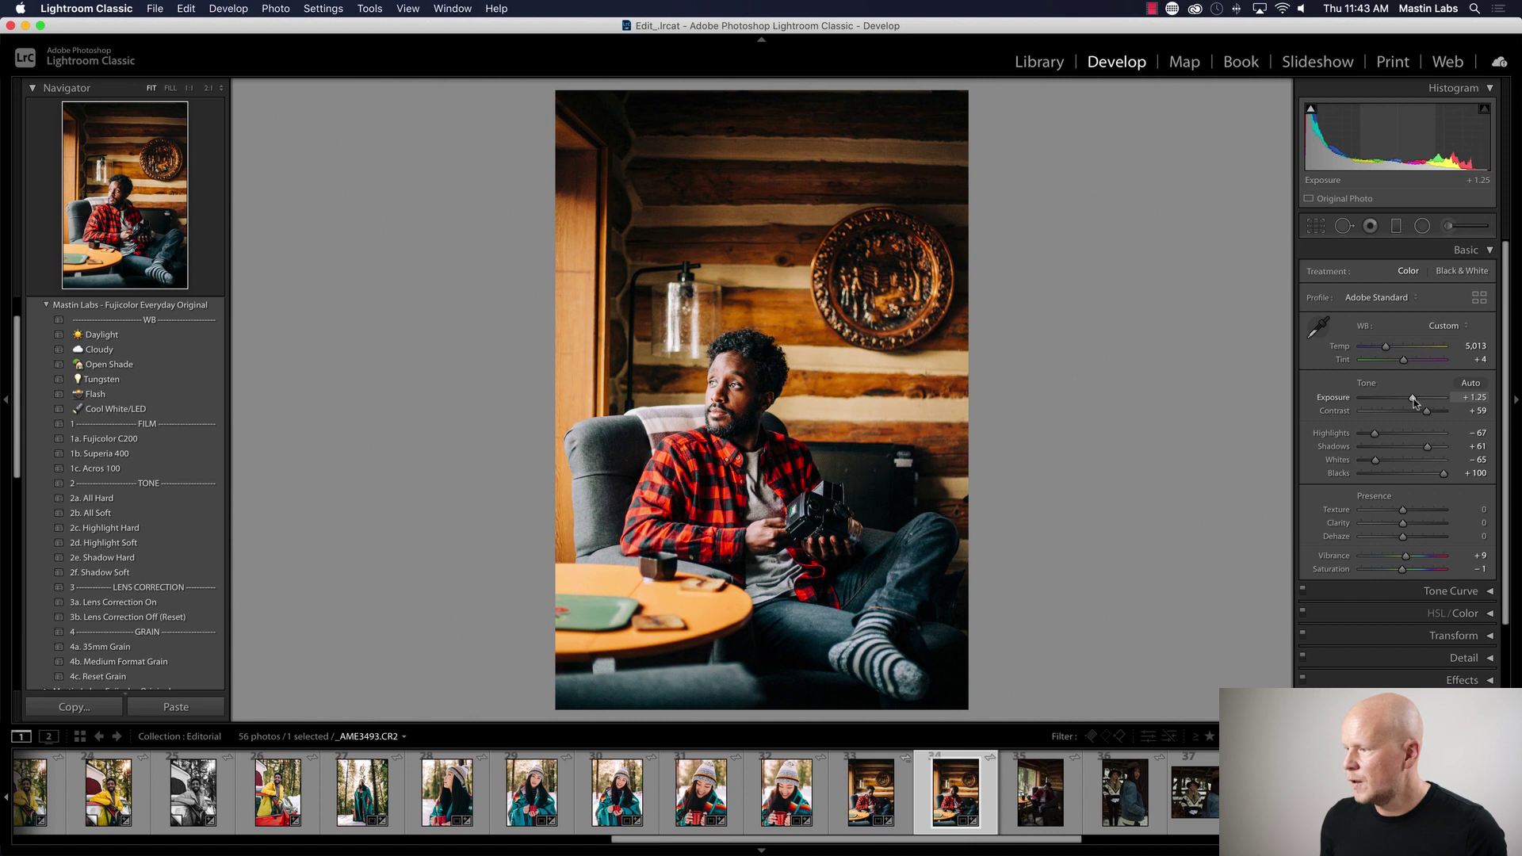
drag(1414, 402, 1413, 402)
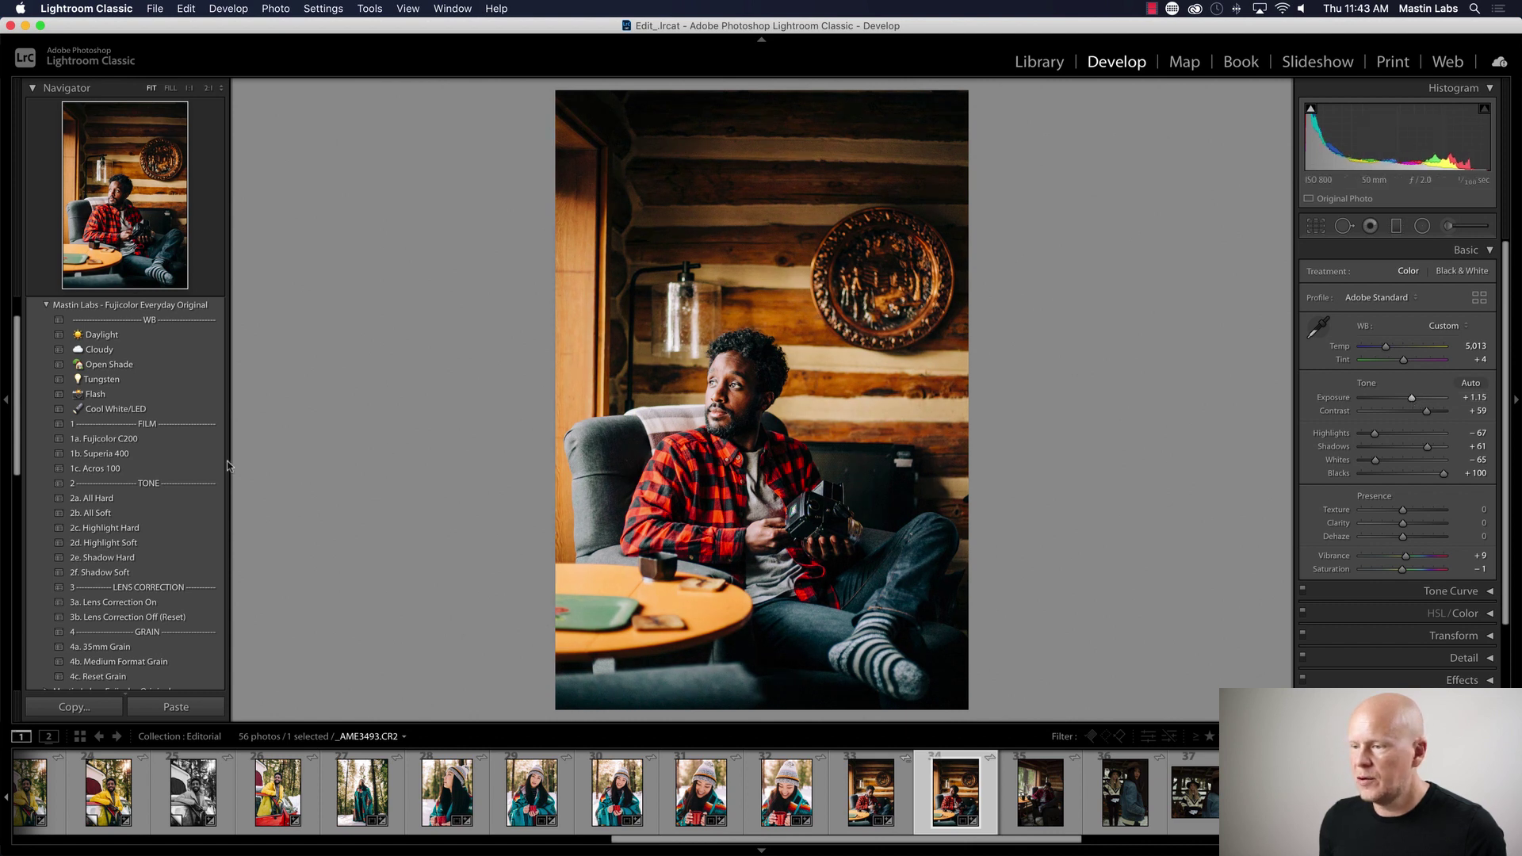
- Convert the photo to black and white with the 1c. Acros 100 preset and straighten its crop to an angle of about -2.36
click(191, 469)
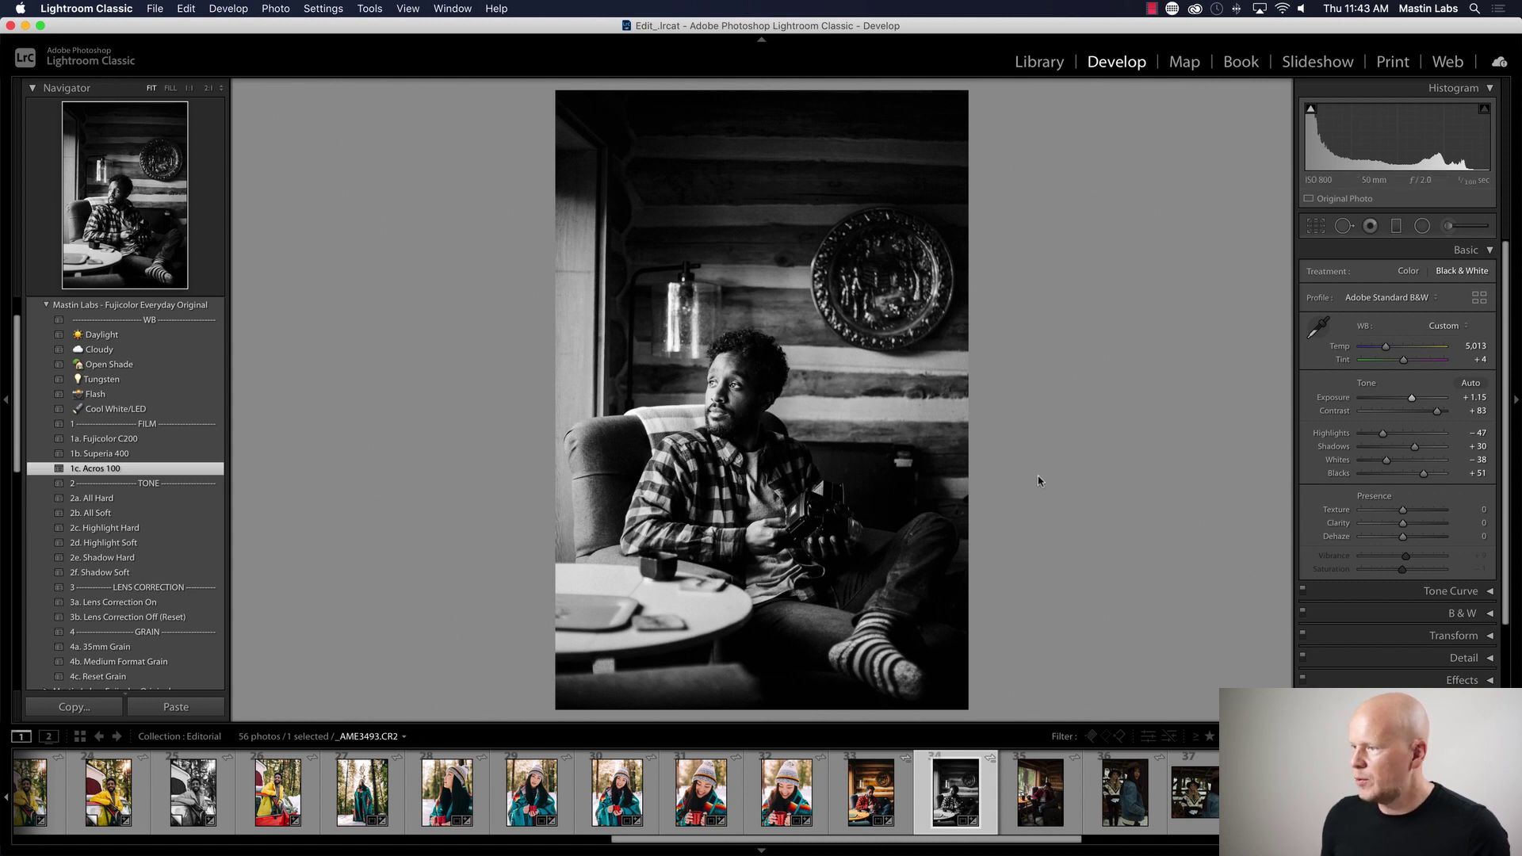
key(r)
drag(1035, 481, 1084, 468)
key(Return)
key(r)
key(Return)
key(r)
drag(913, 475, 862, 466)
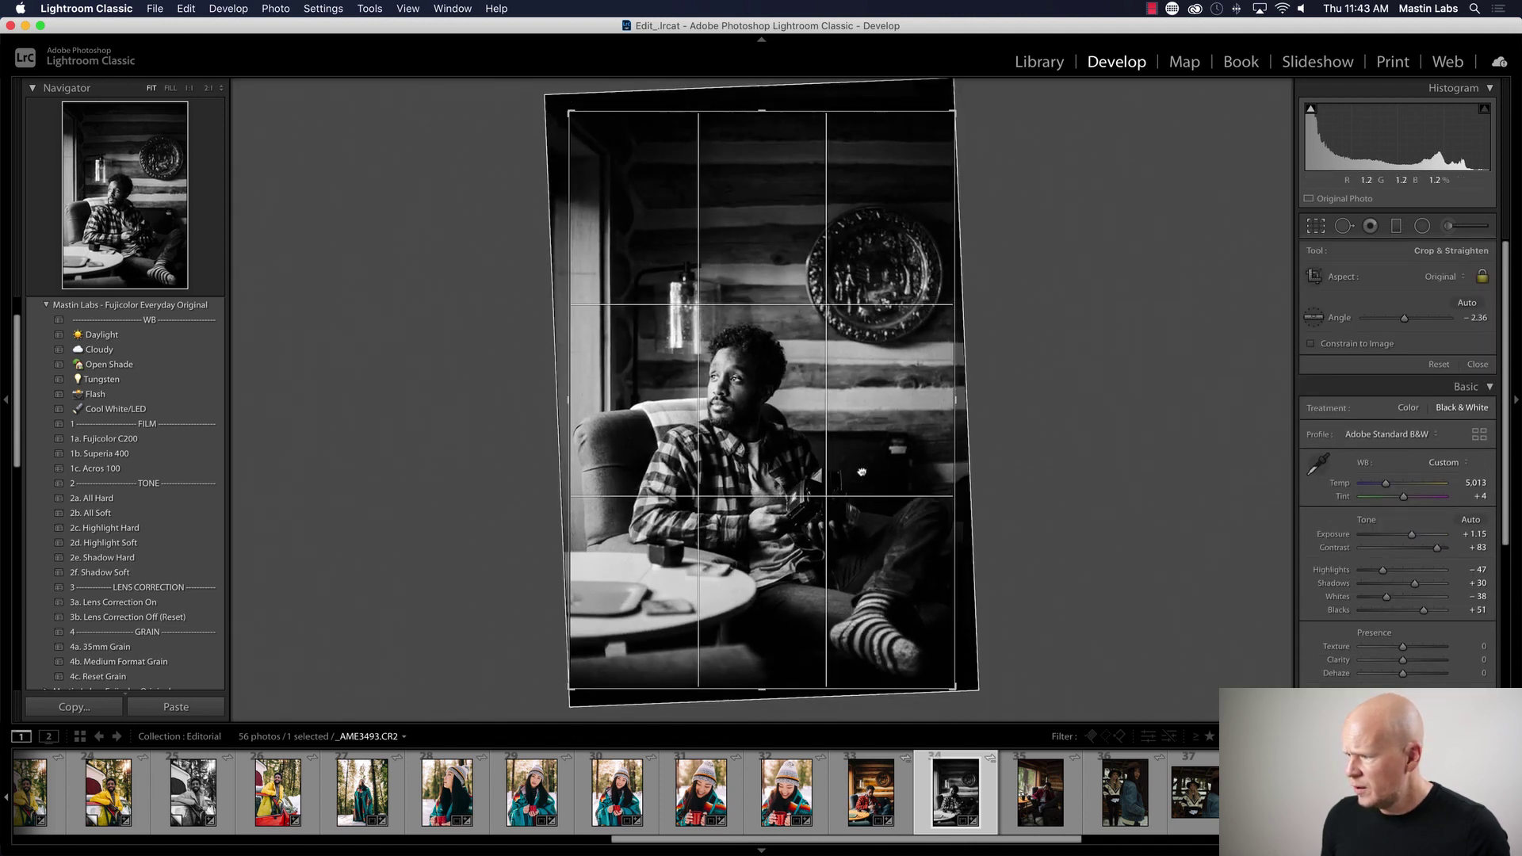
key(Return)
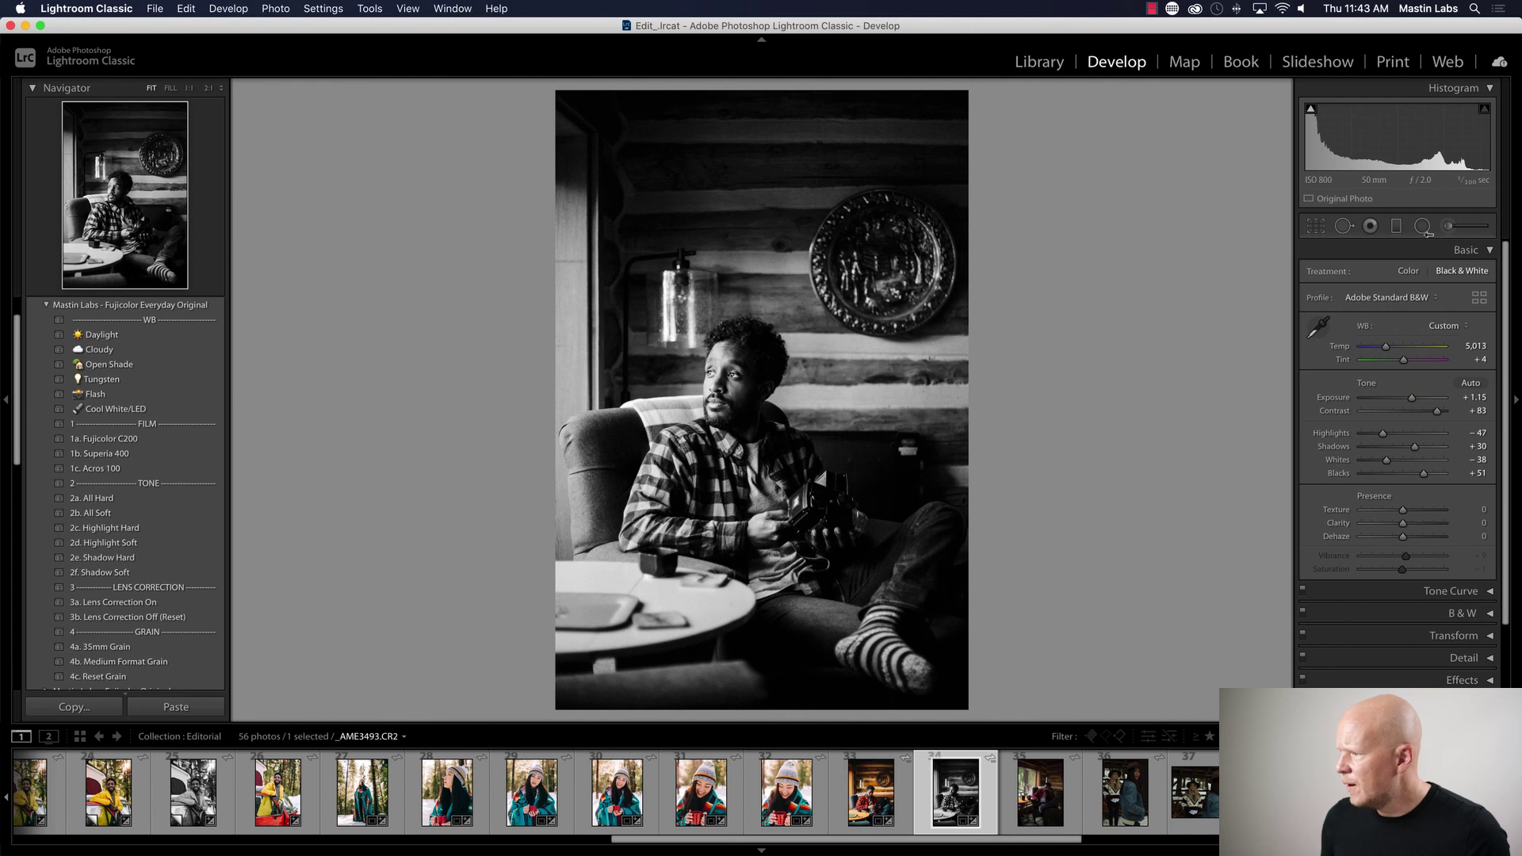
- Brighten the camera in the man's hands with an adjustment brush at exposure 0.55 and shadows 14, and reduce the brush size to 11
click(1449, 227)
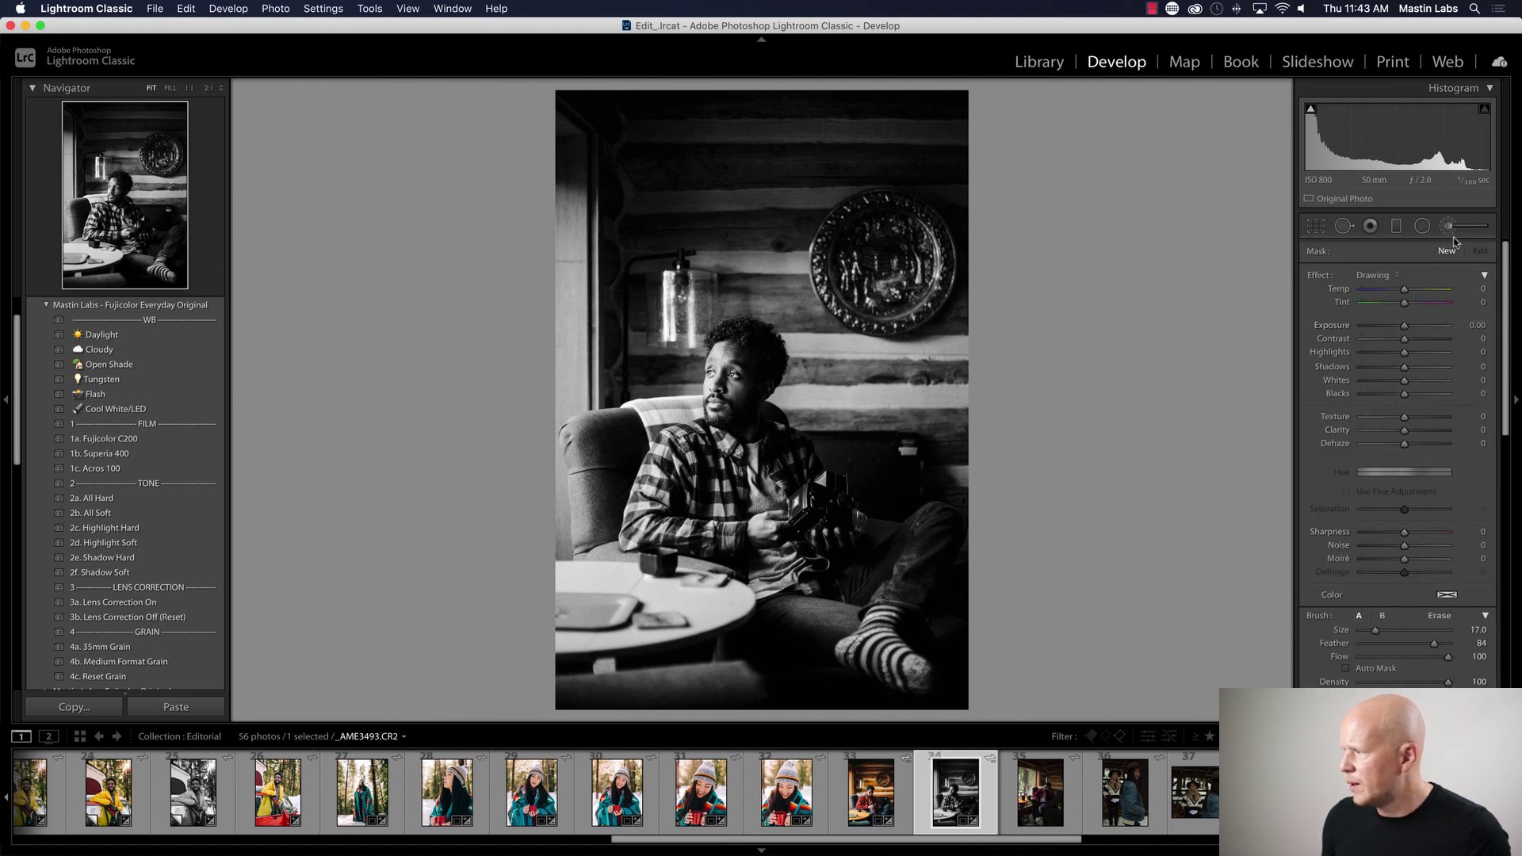
drag(1409, 328, 1412, 370)
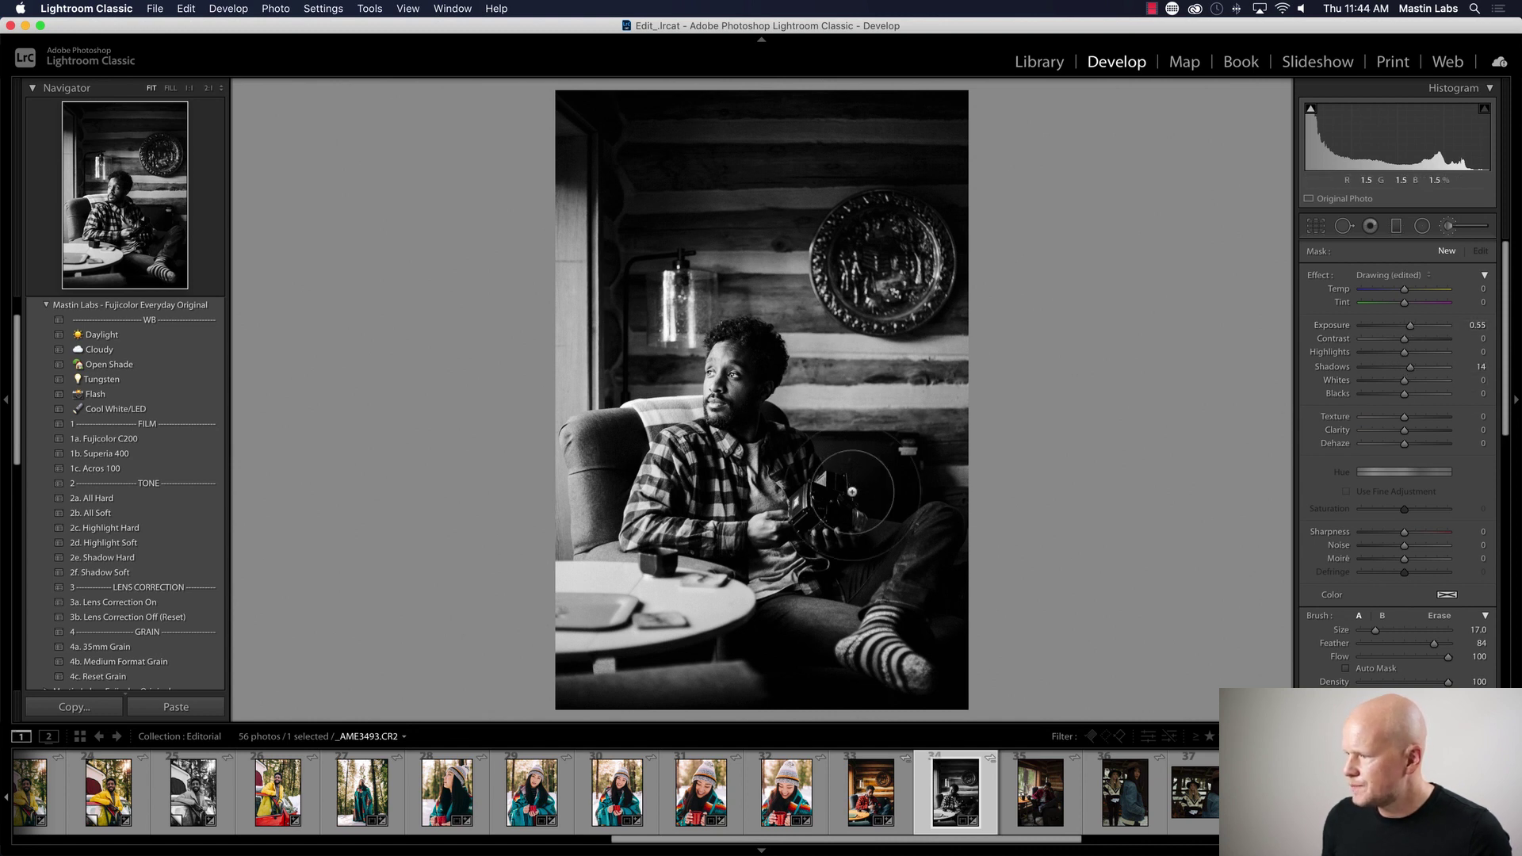
mouse_move(849, 492)
mouse_down()
mouse_move(793, 431)
mouse_move(936, 477)
mouse_move(884, 463)
mouse_move(881, 500)
mouse_up()
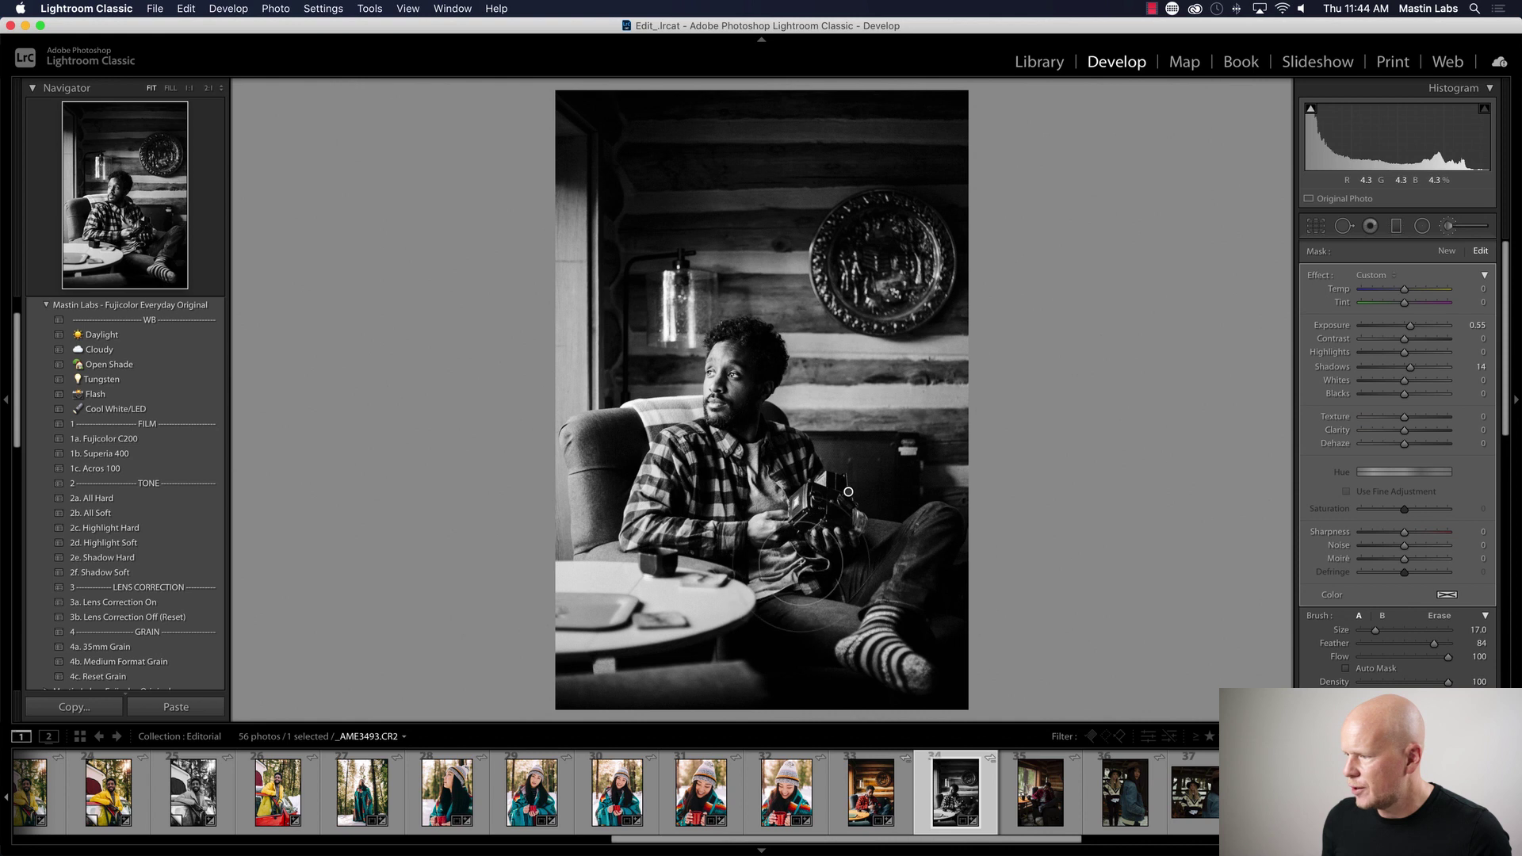
key(bracketleft)
key(bracketleft)
key(bracketleft)
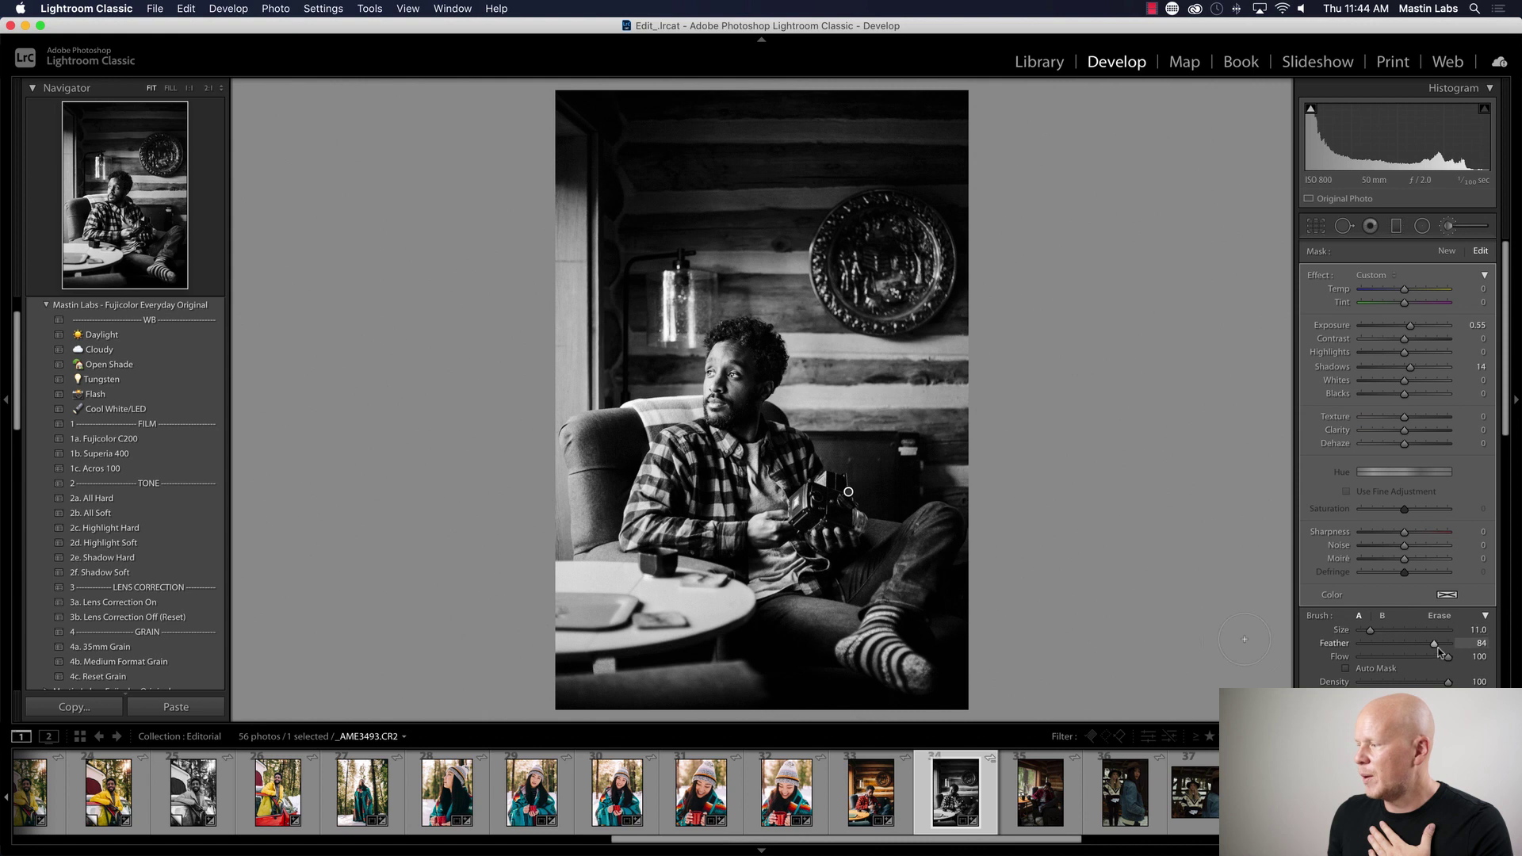
- Touch up the adjustment brush mask over the man's torso and camera, including erasing beside it, and compare the photo before and after
click(1449, 226)
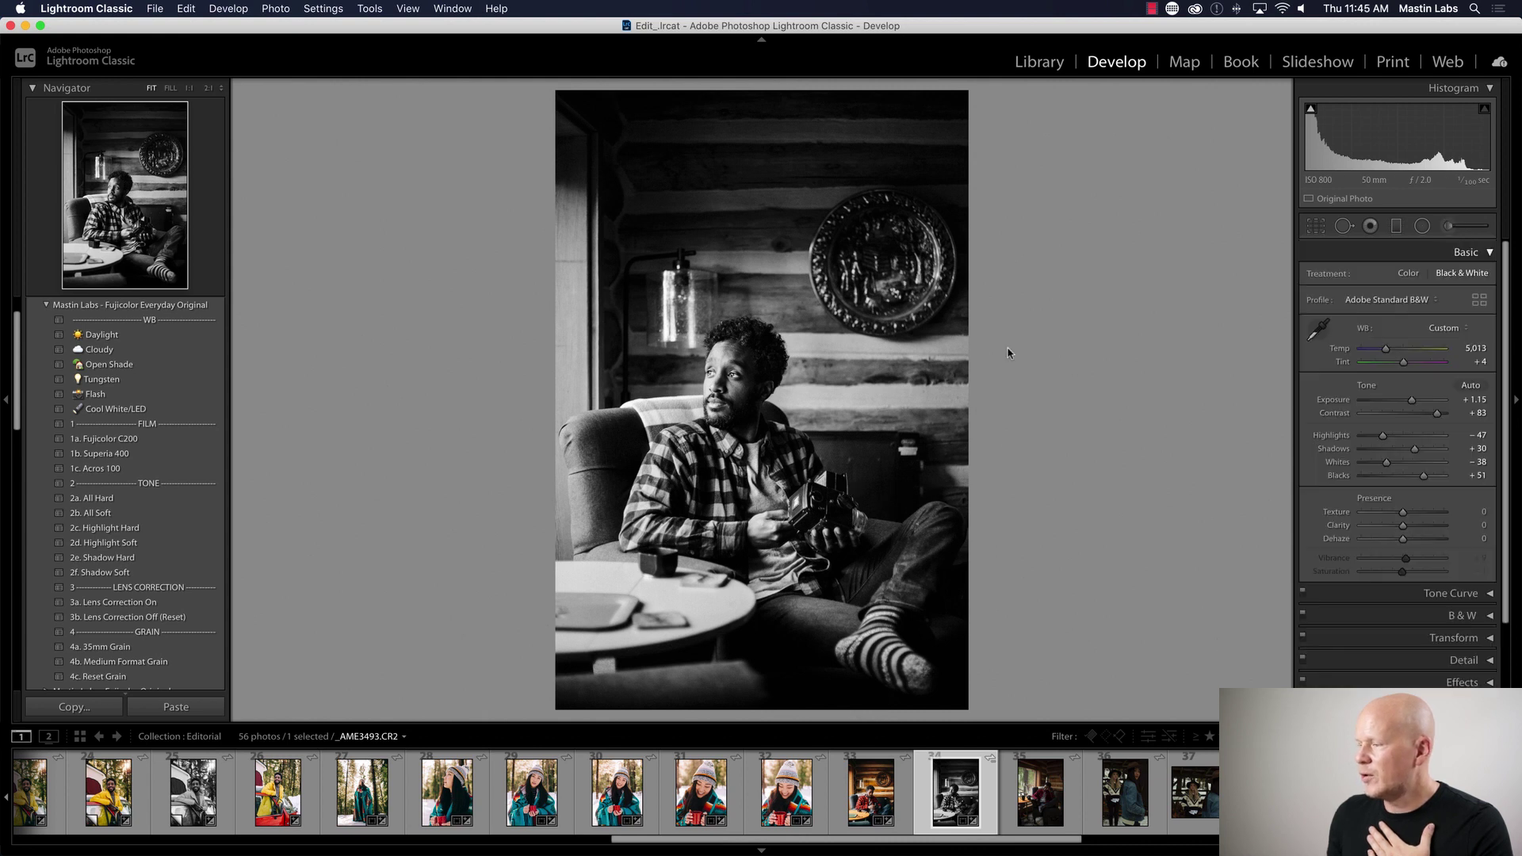
click(1449, 226)
mouse_move(773, 443)
mouse_down()
mouse_move(806, 500)
mouse_move(836, 513)
mouse_up()
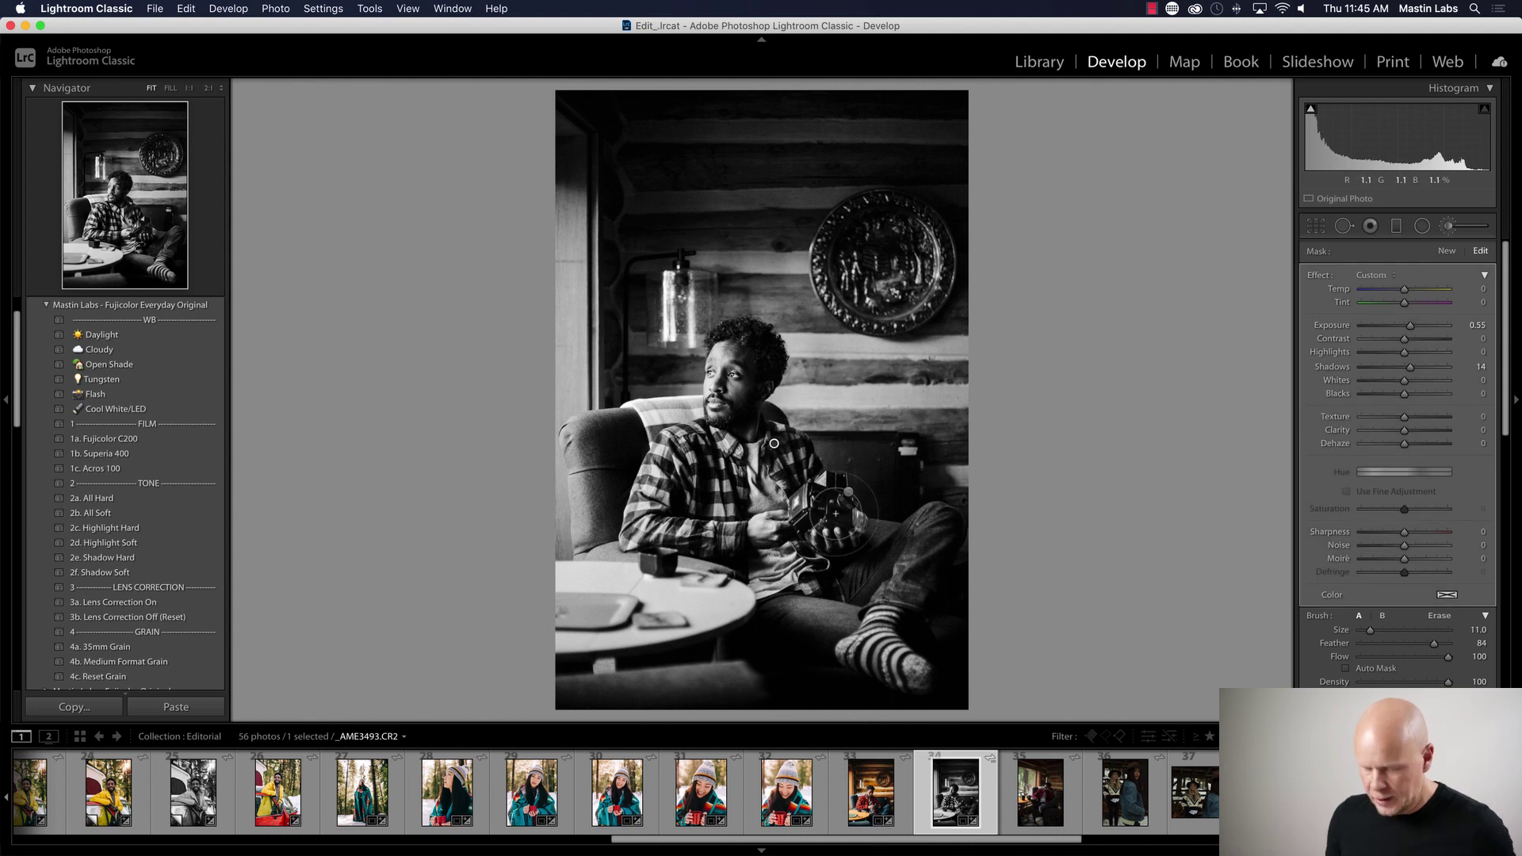
key(alt)
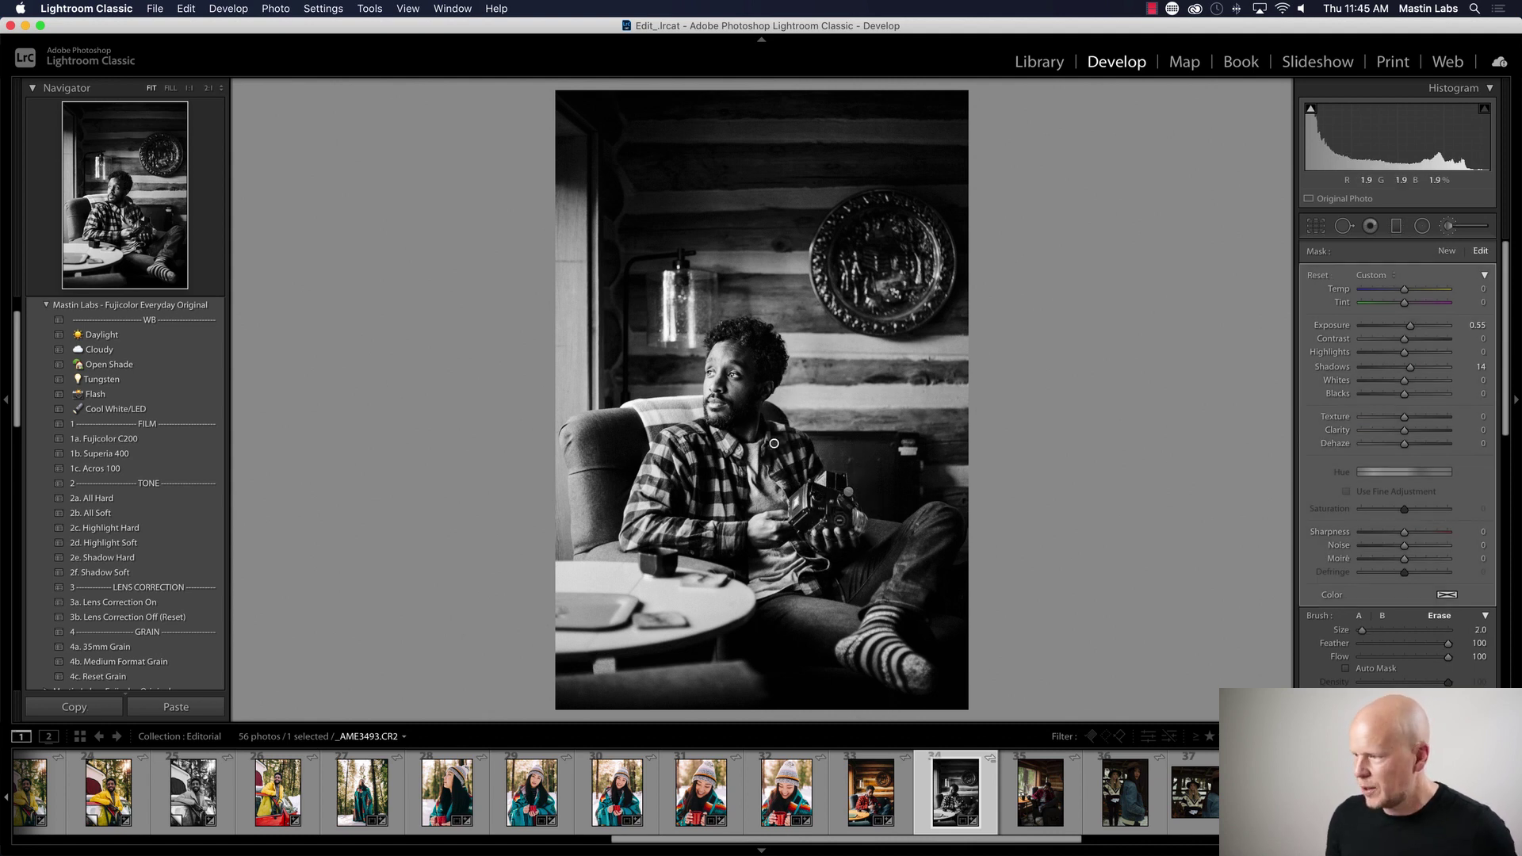
mouse_move(825, 444)
mouse_down()
mouse_move(900, 518)
mouse_move(945, 491)
mouse_move(917, 477)
mouse_up()
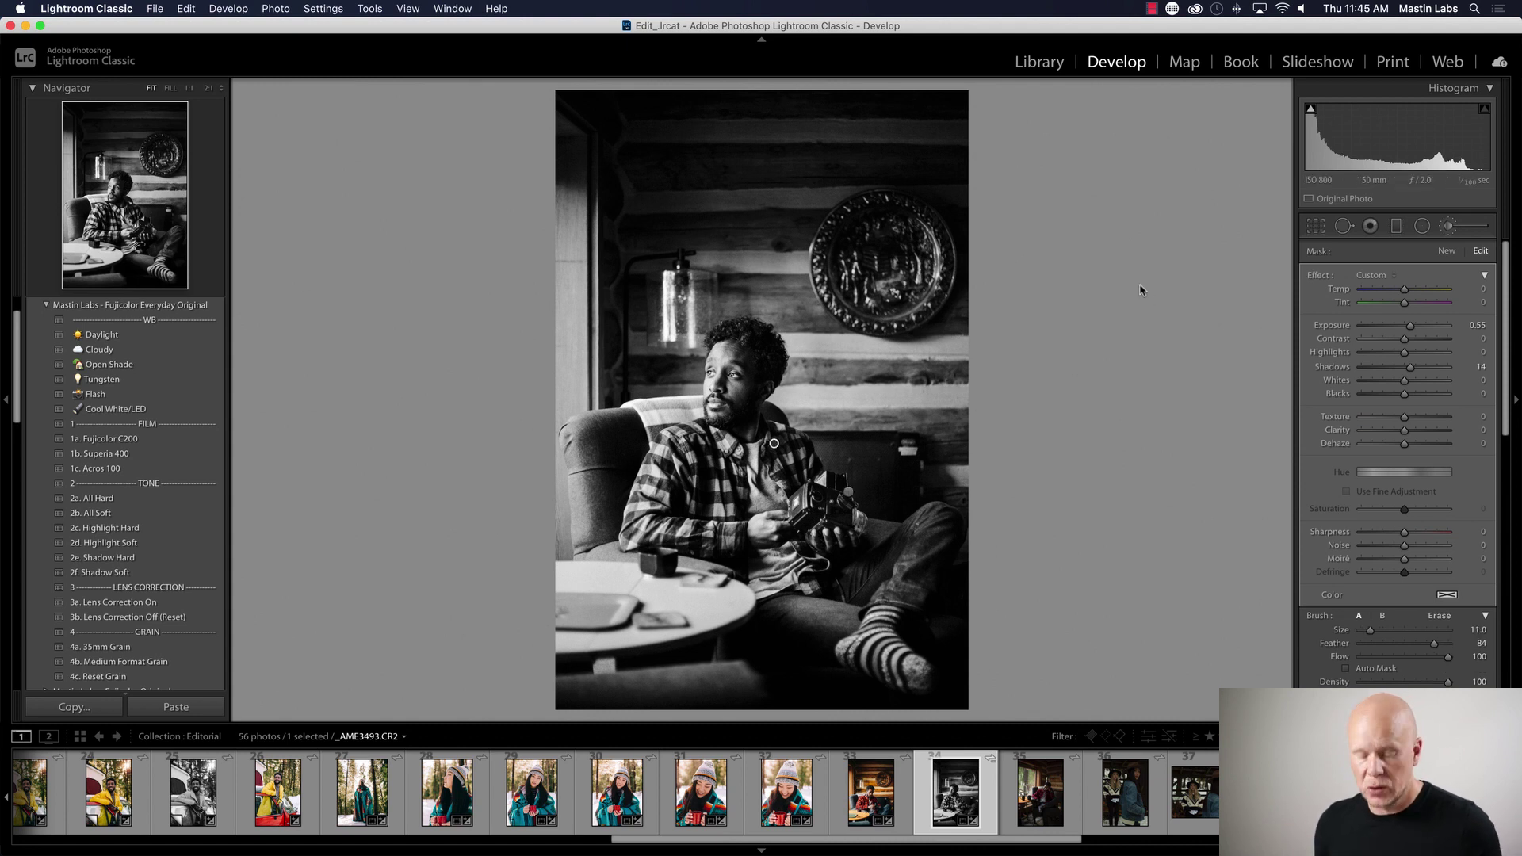
click(1450, 228)
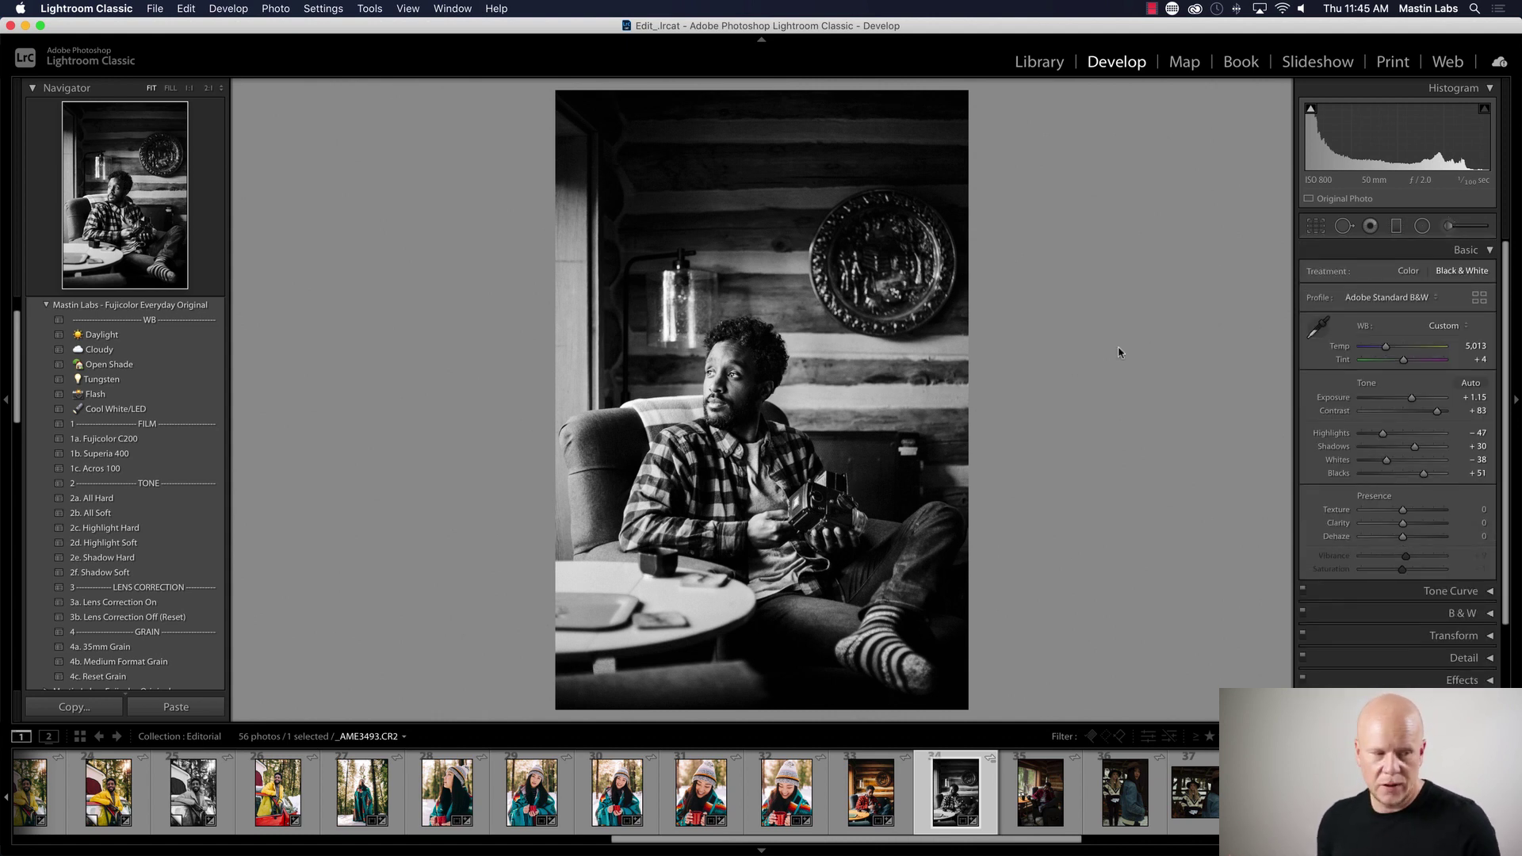
key(y)
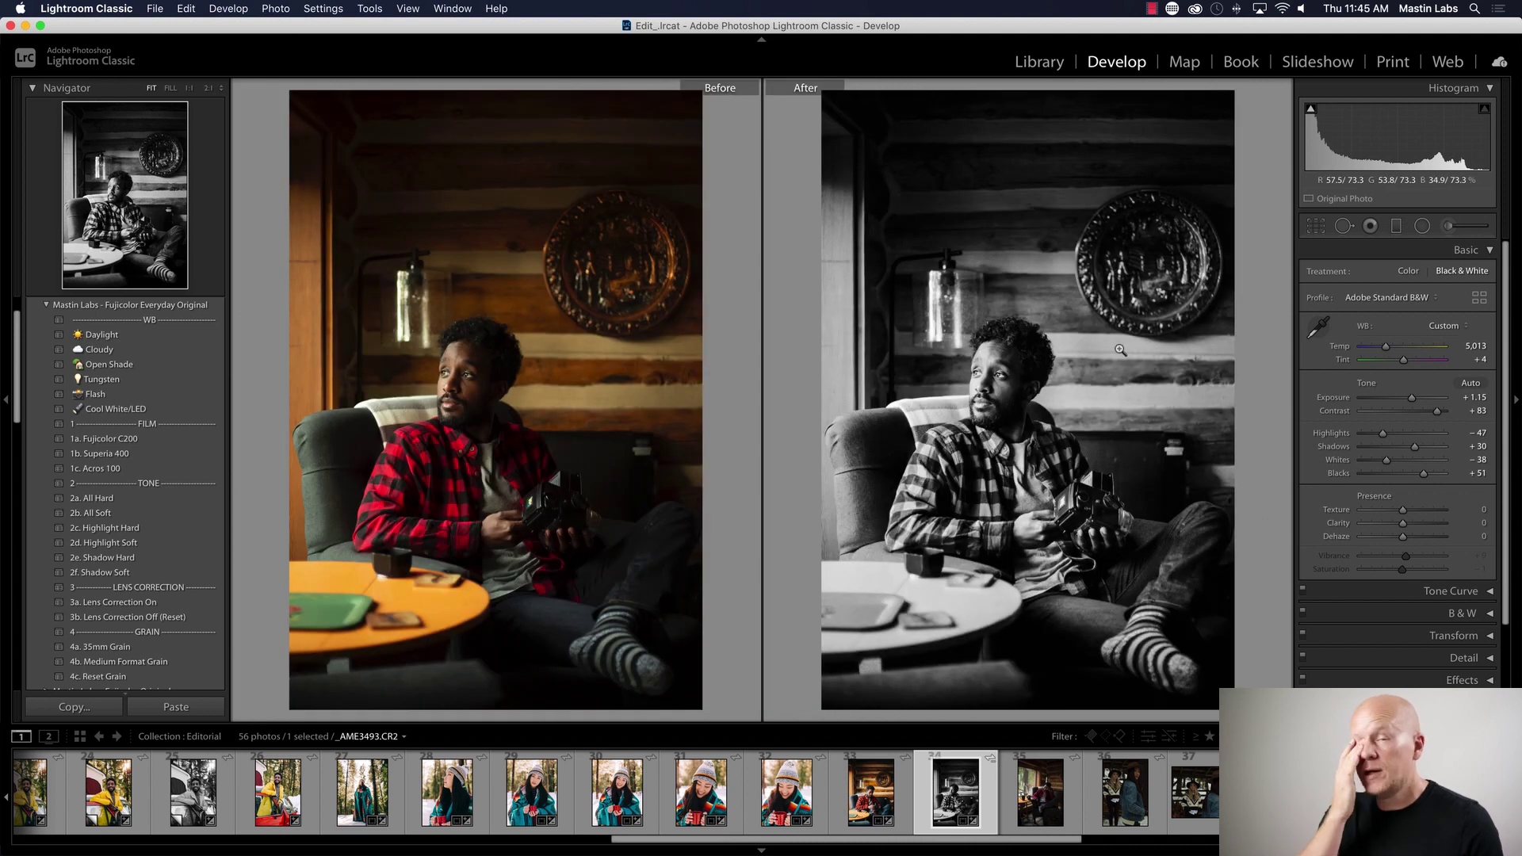
key(y)
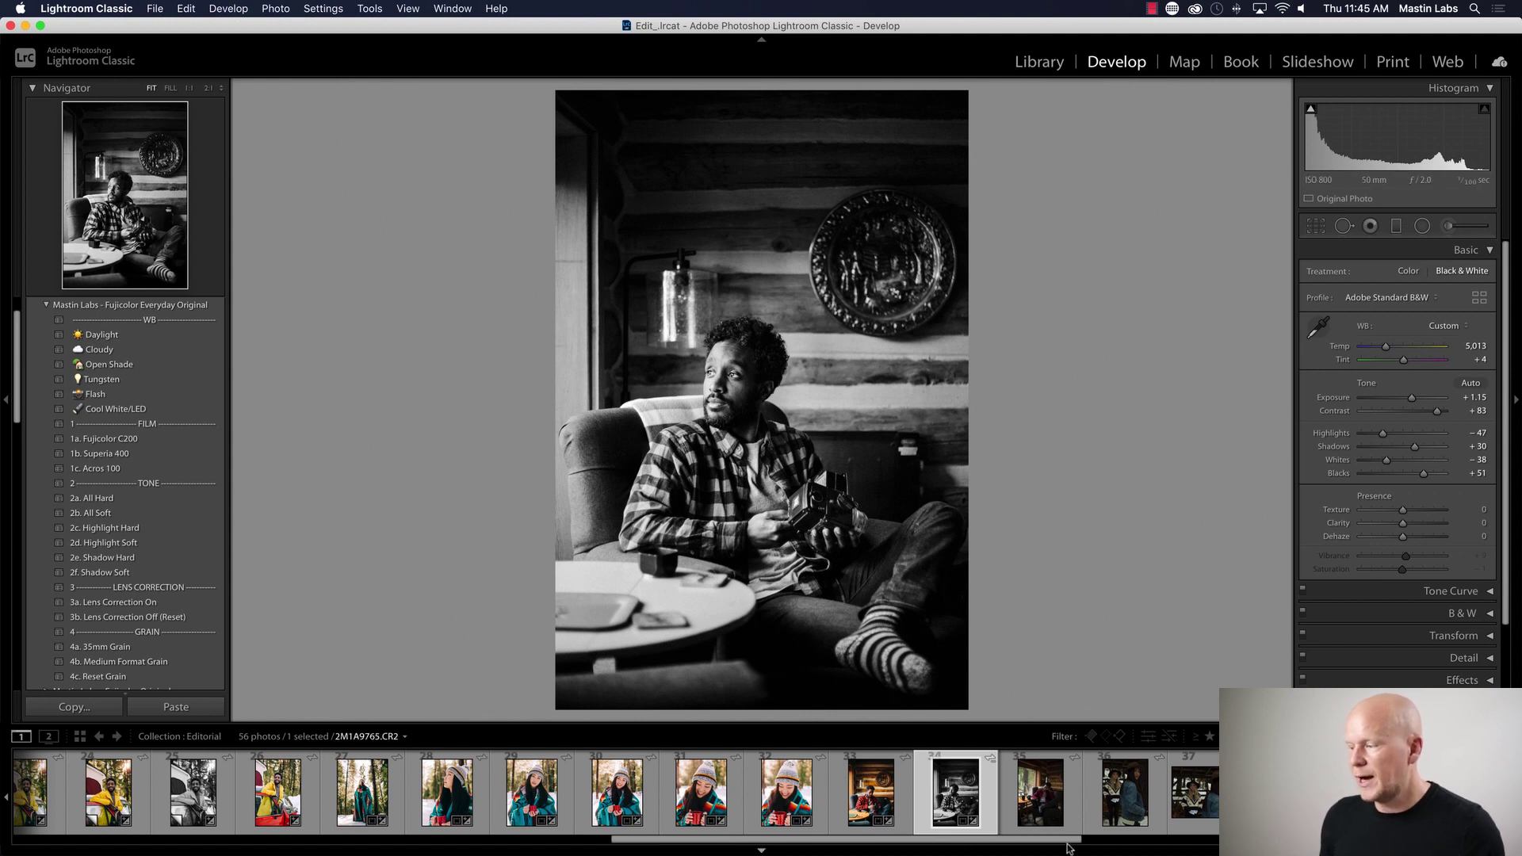
- Paste the edited colour cabin photo's settings onto 2M1A9765.CR2
key(Left)
click(1023, 809)
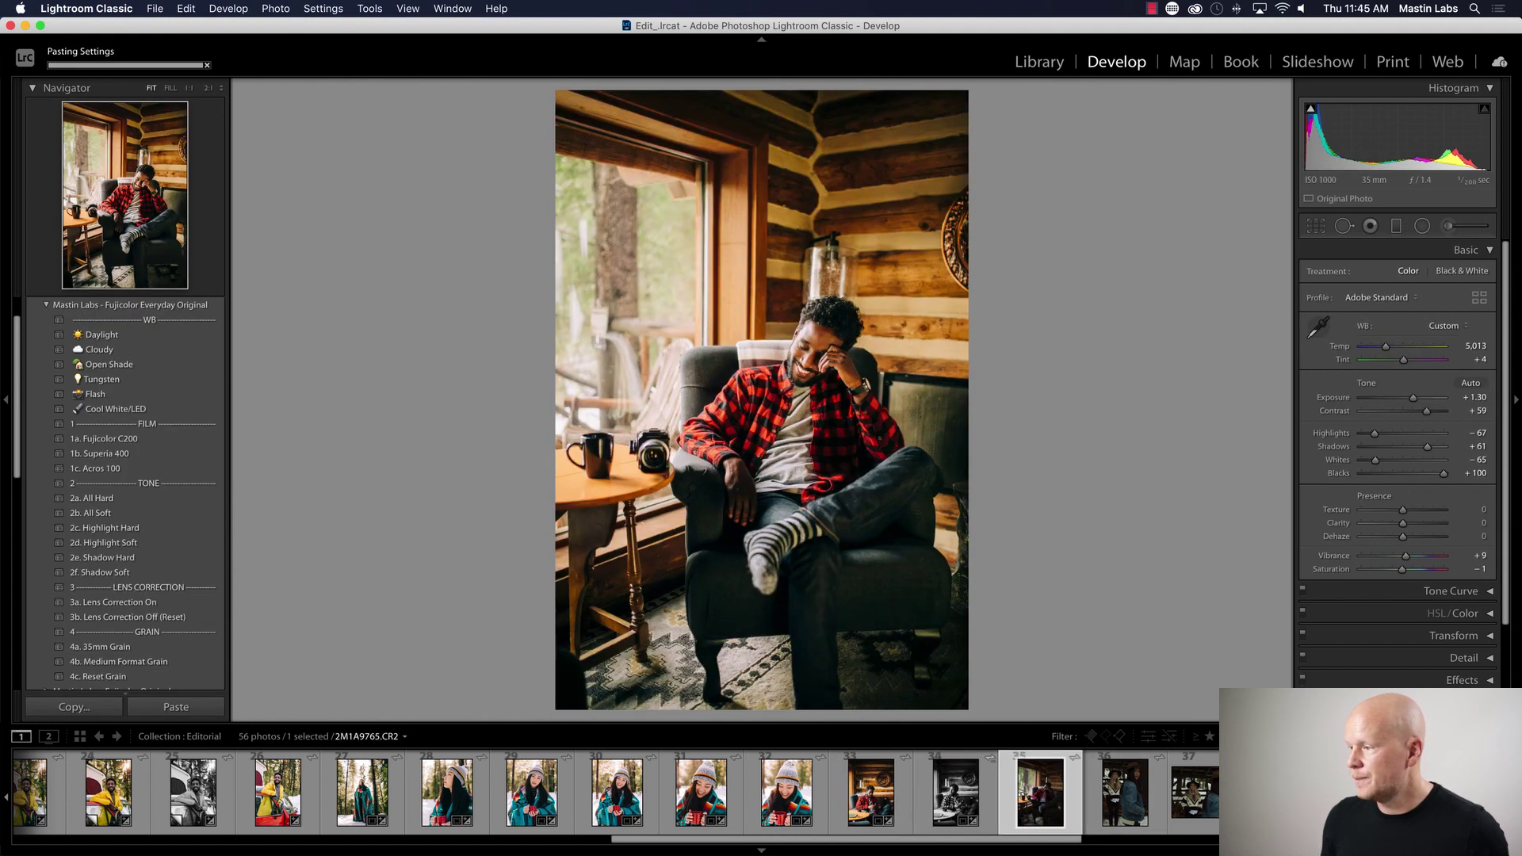
- Straighten the armchair photo's crop to an angle of about -2.19 and set its white balance temperature to 4,241
key(r)
drag(1070, 520, 1070, 506)
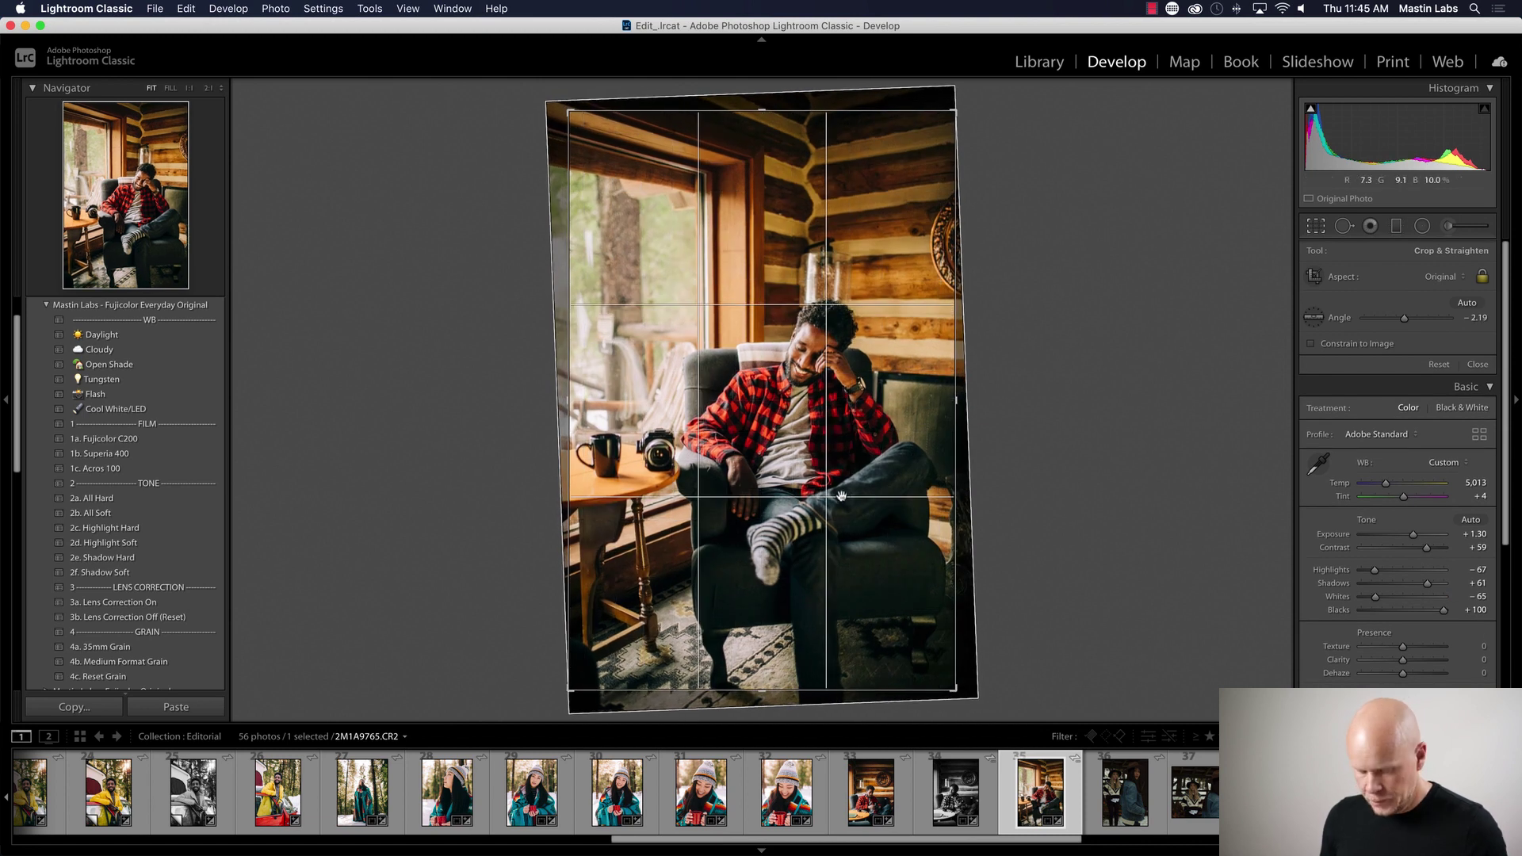
key(Return)
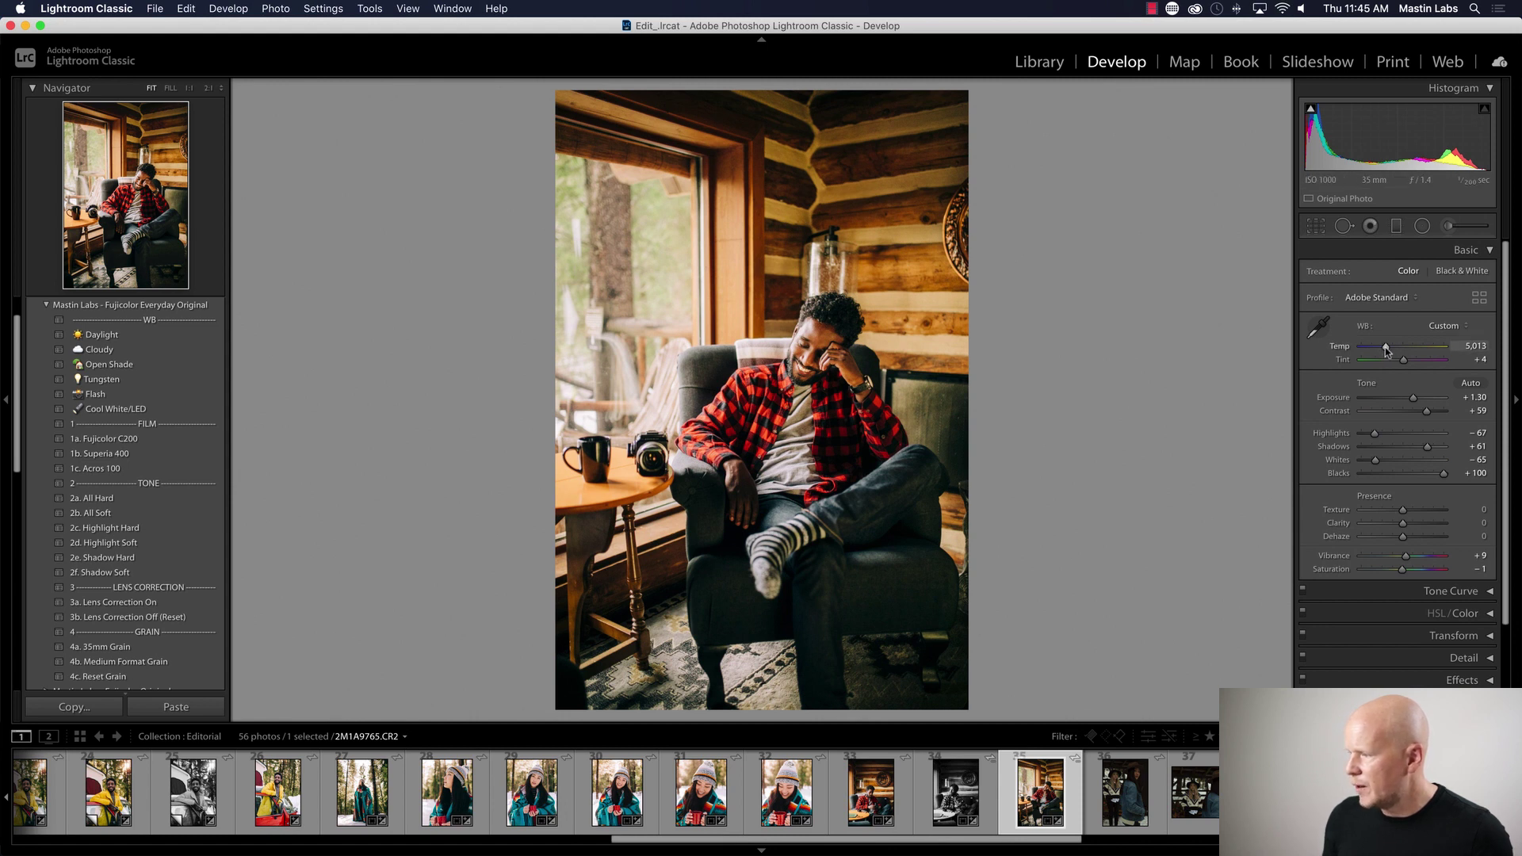
drag(1386, 351, 1382, 353)
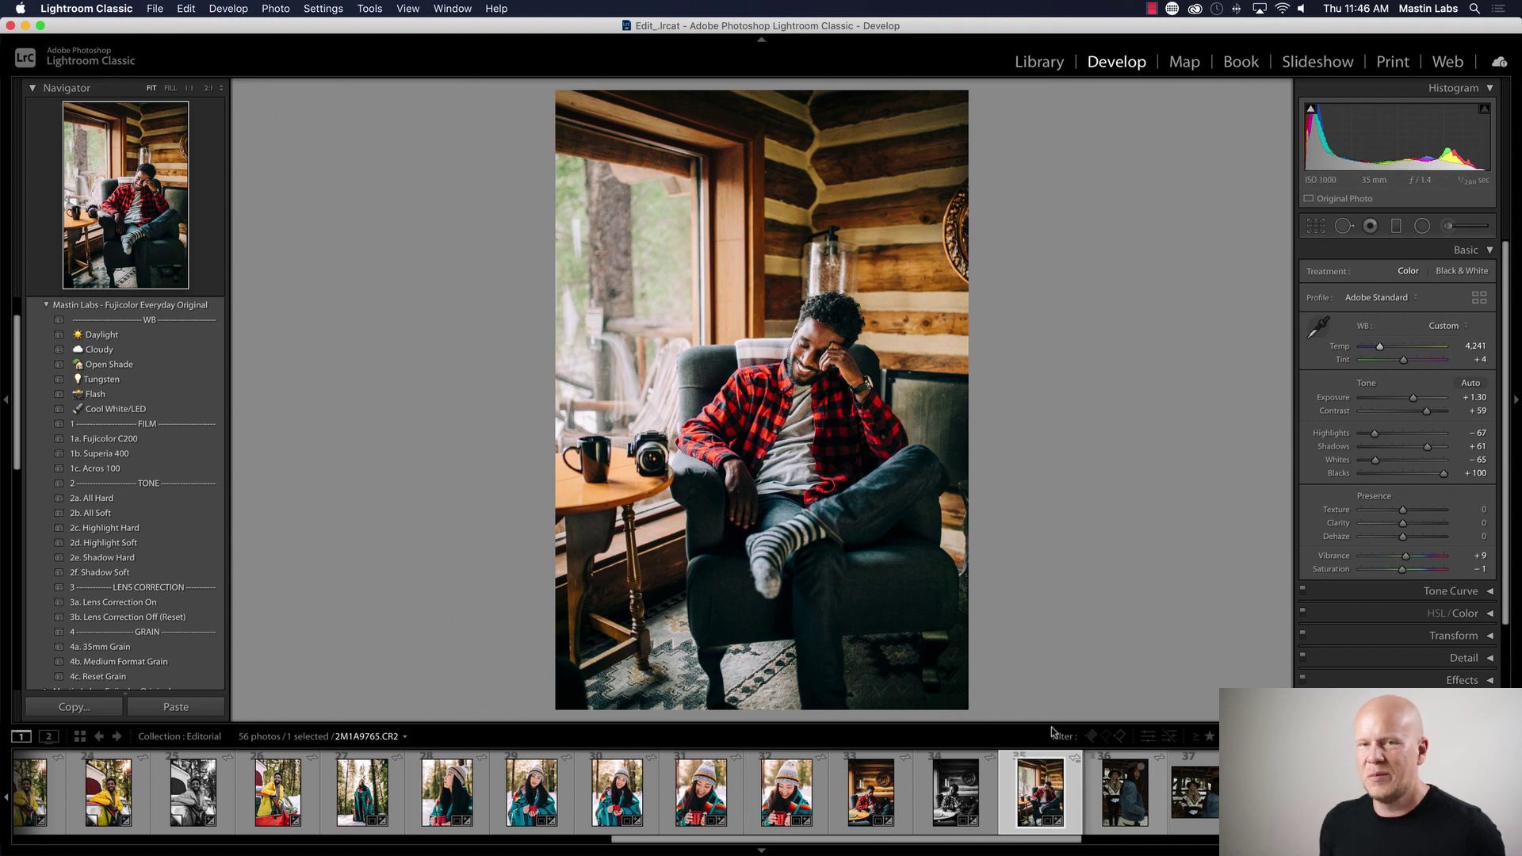
- Apply the 1a. Fujicolor C200 preset to _AME3510.CR2 and correct its tint to +16 and exposure to +1.70
click(1122, 801)
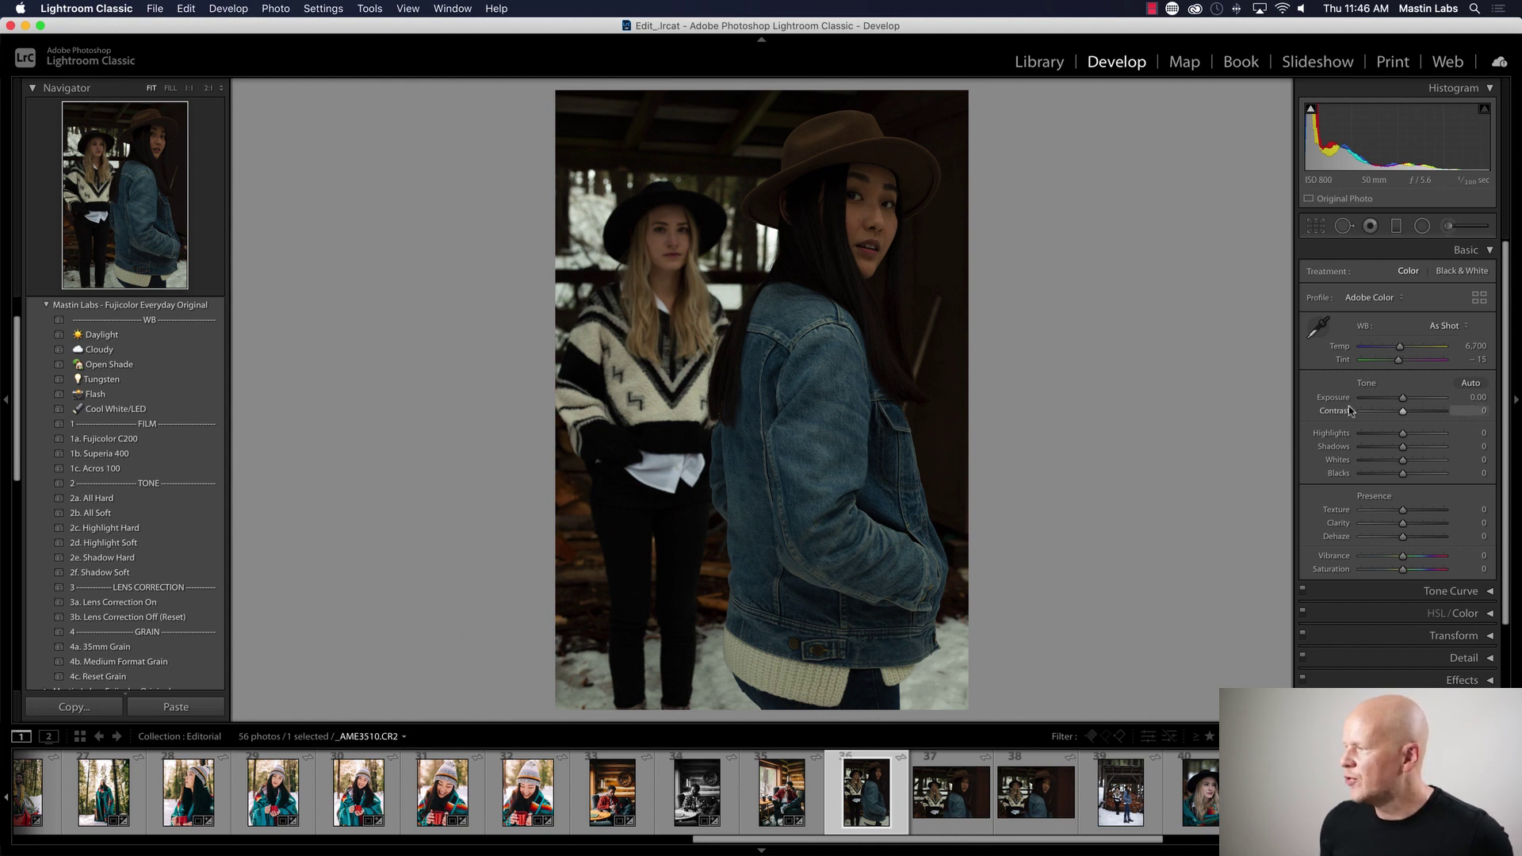
click(138, 441)
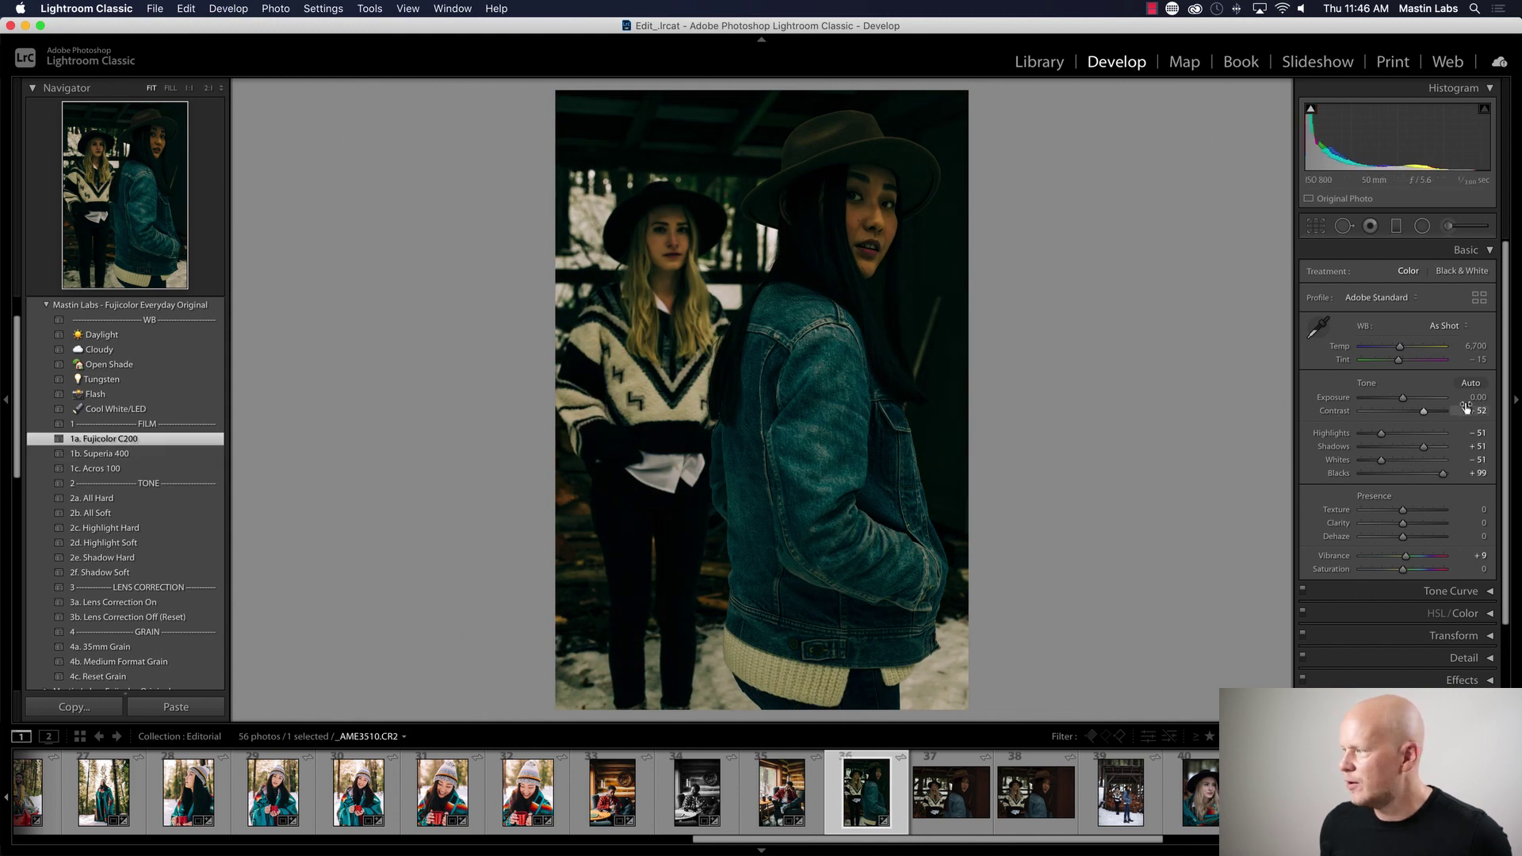
drag(1403, 400, 1418, 401)
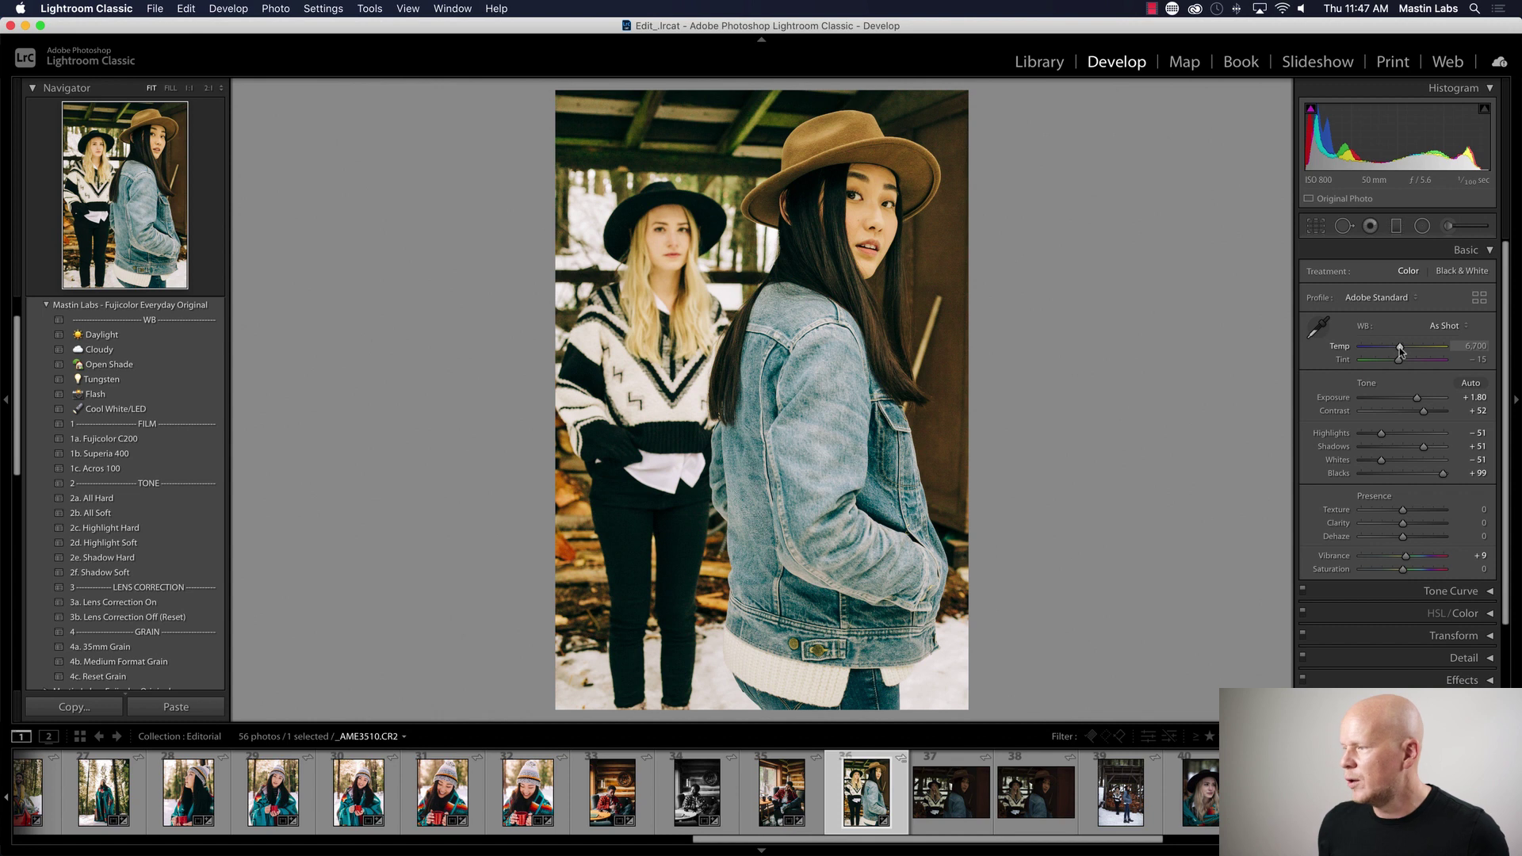
drag(1401, 361, 1417, 402)
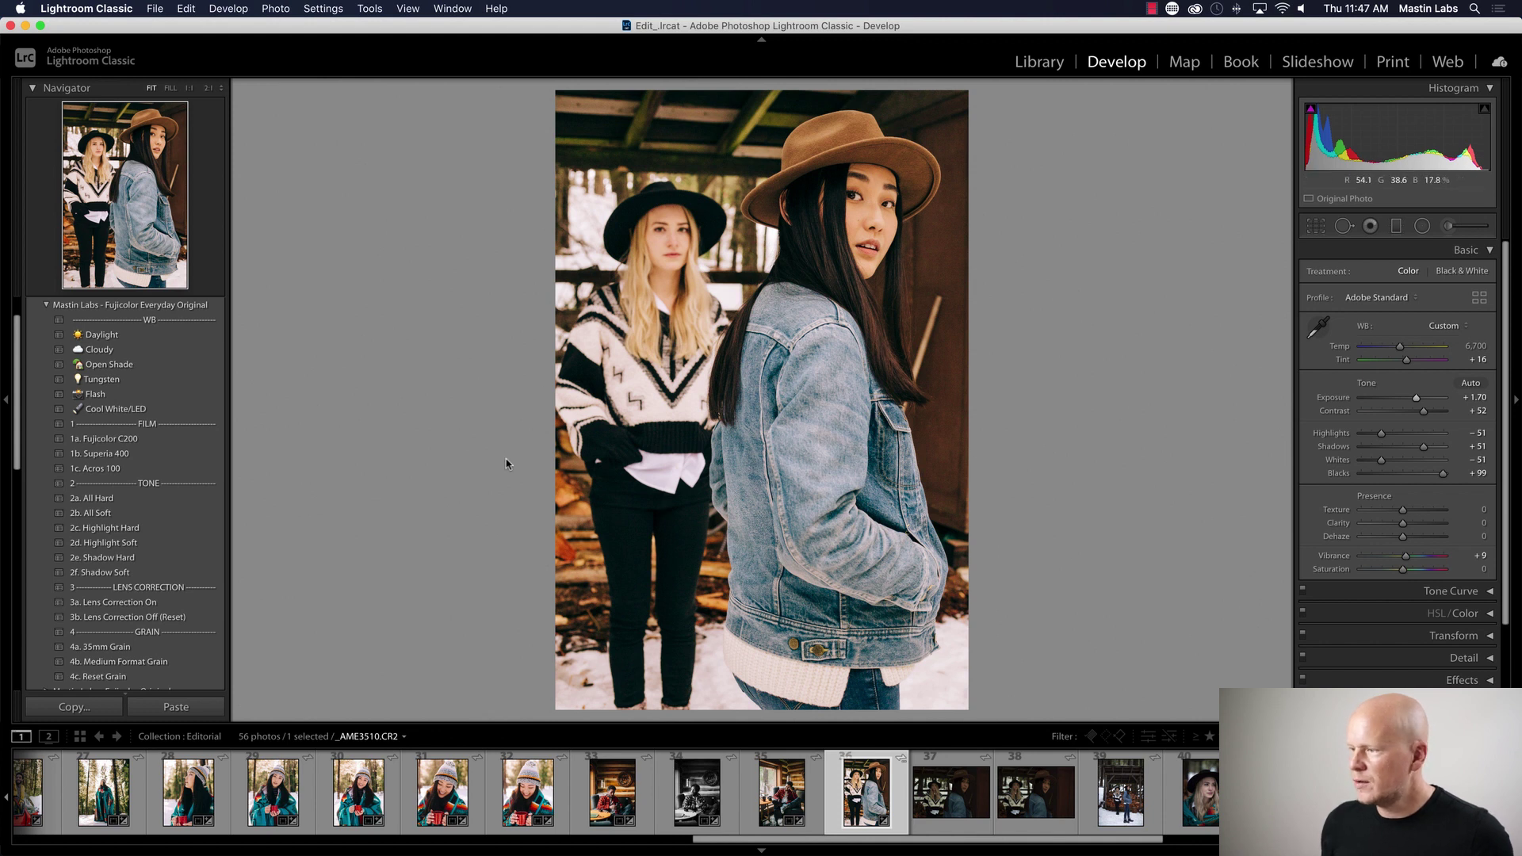
- Apply the 3a. Lens Correction On preset, compare with the original, and set the exposure to +1.60
click(203, 604)
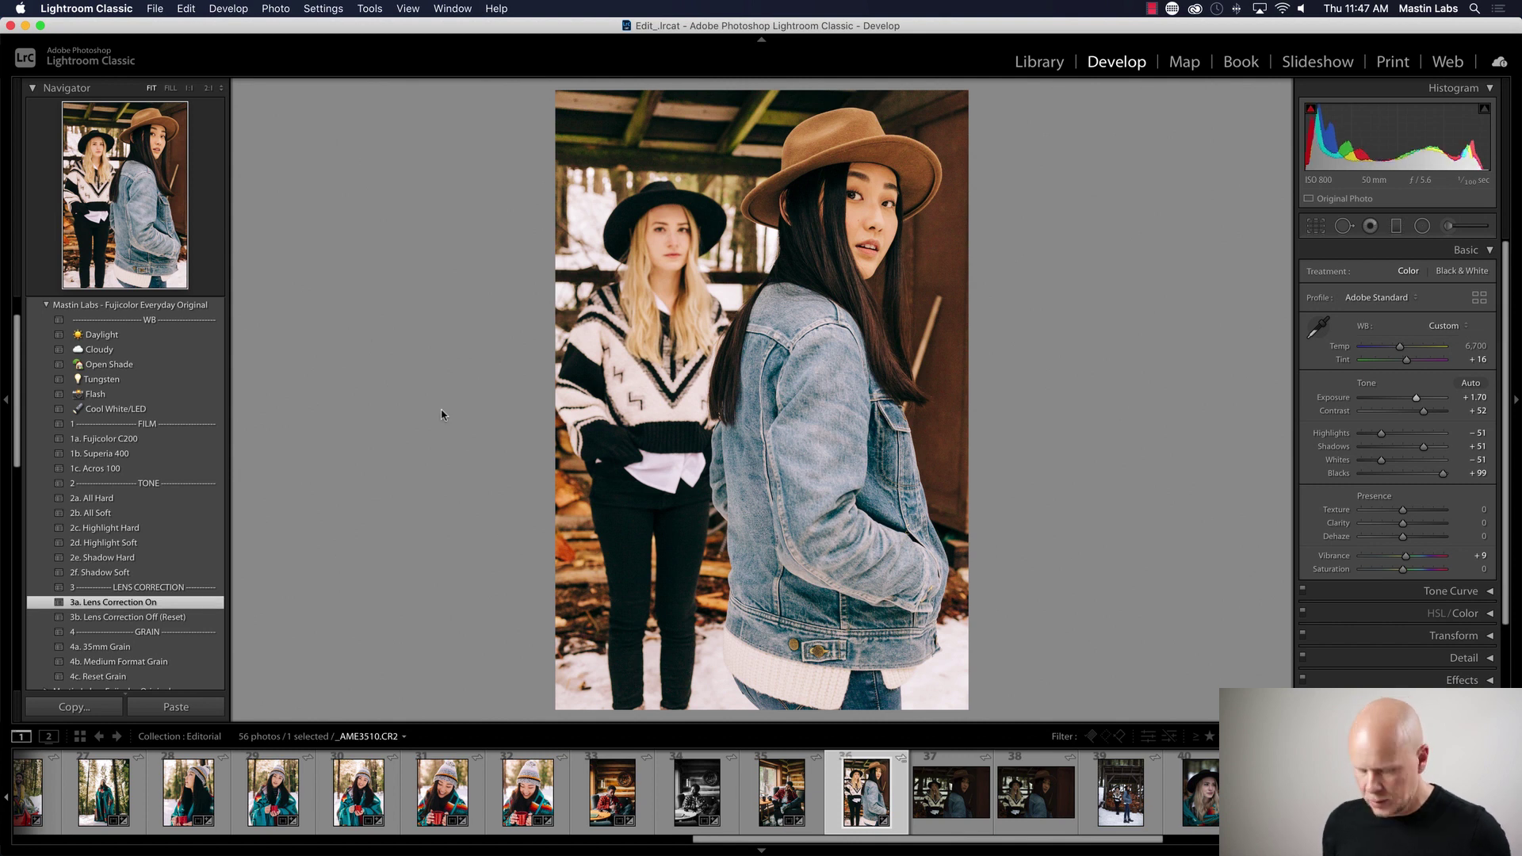
key(y)
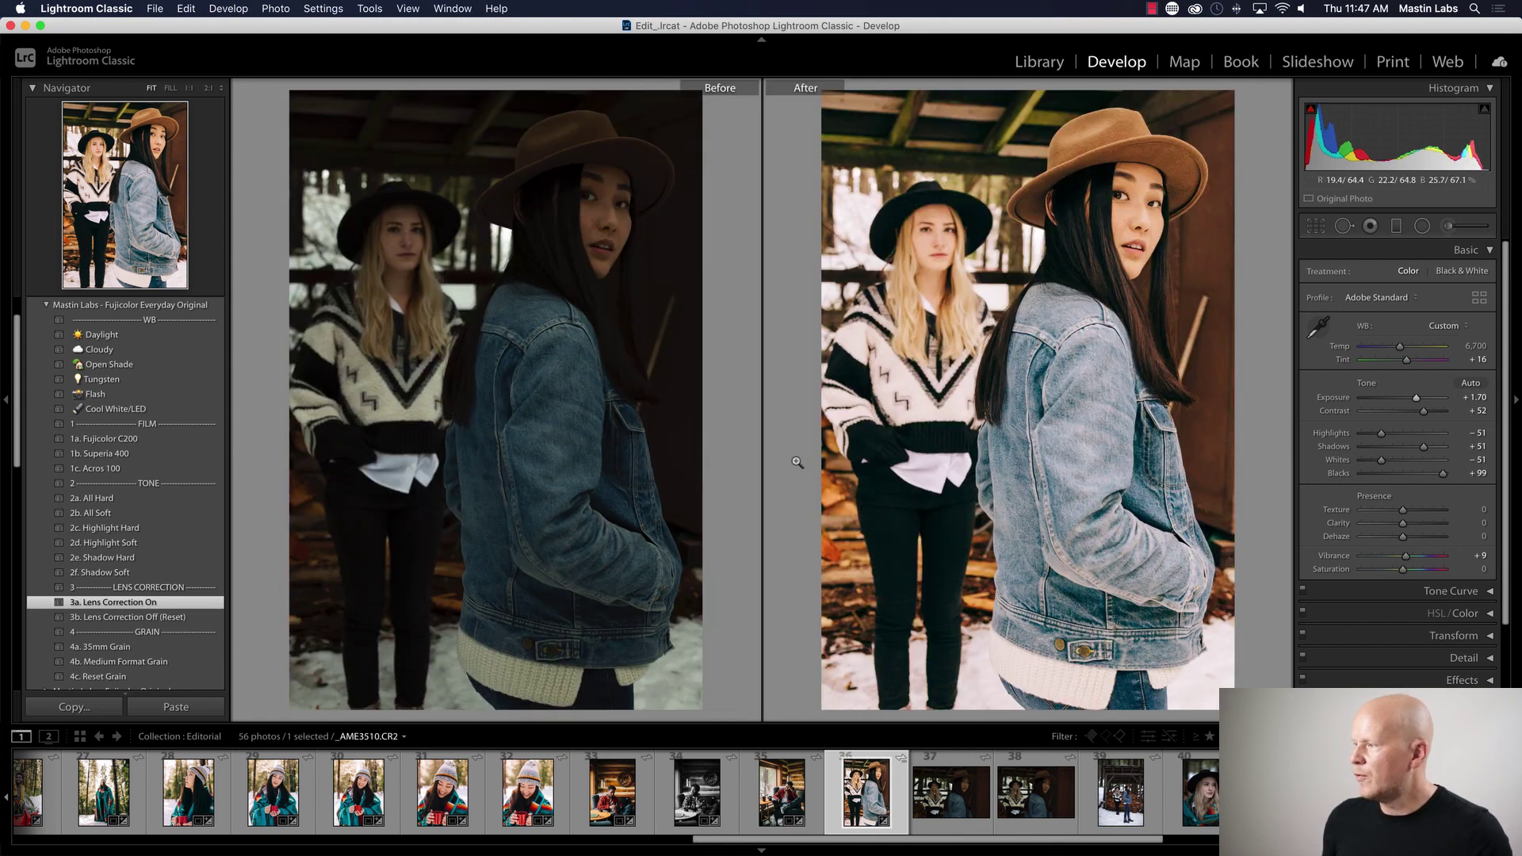
key(y)
drag(1417, 398, 1417, 397)
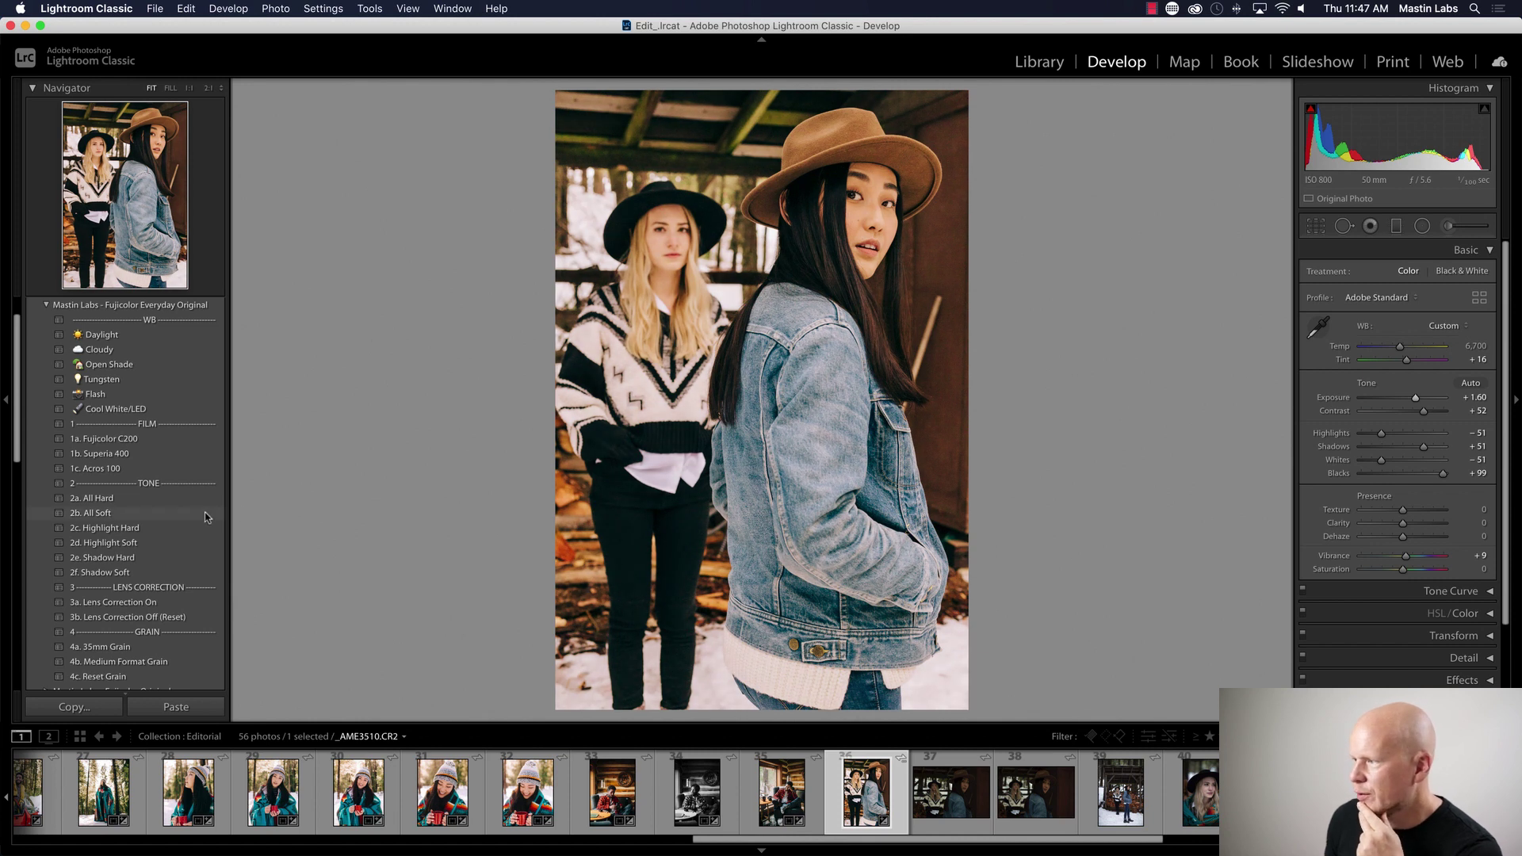
- Apply the 2b. All Soft tone and 4a. 35mm Grain presets, and compare the photo before and after
click(205, 516)
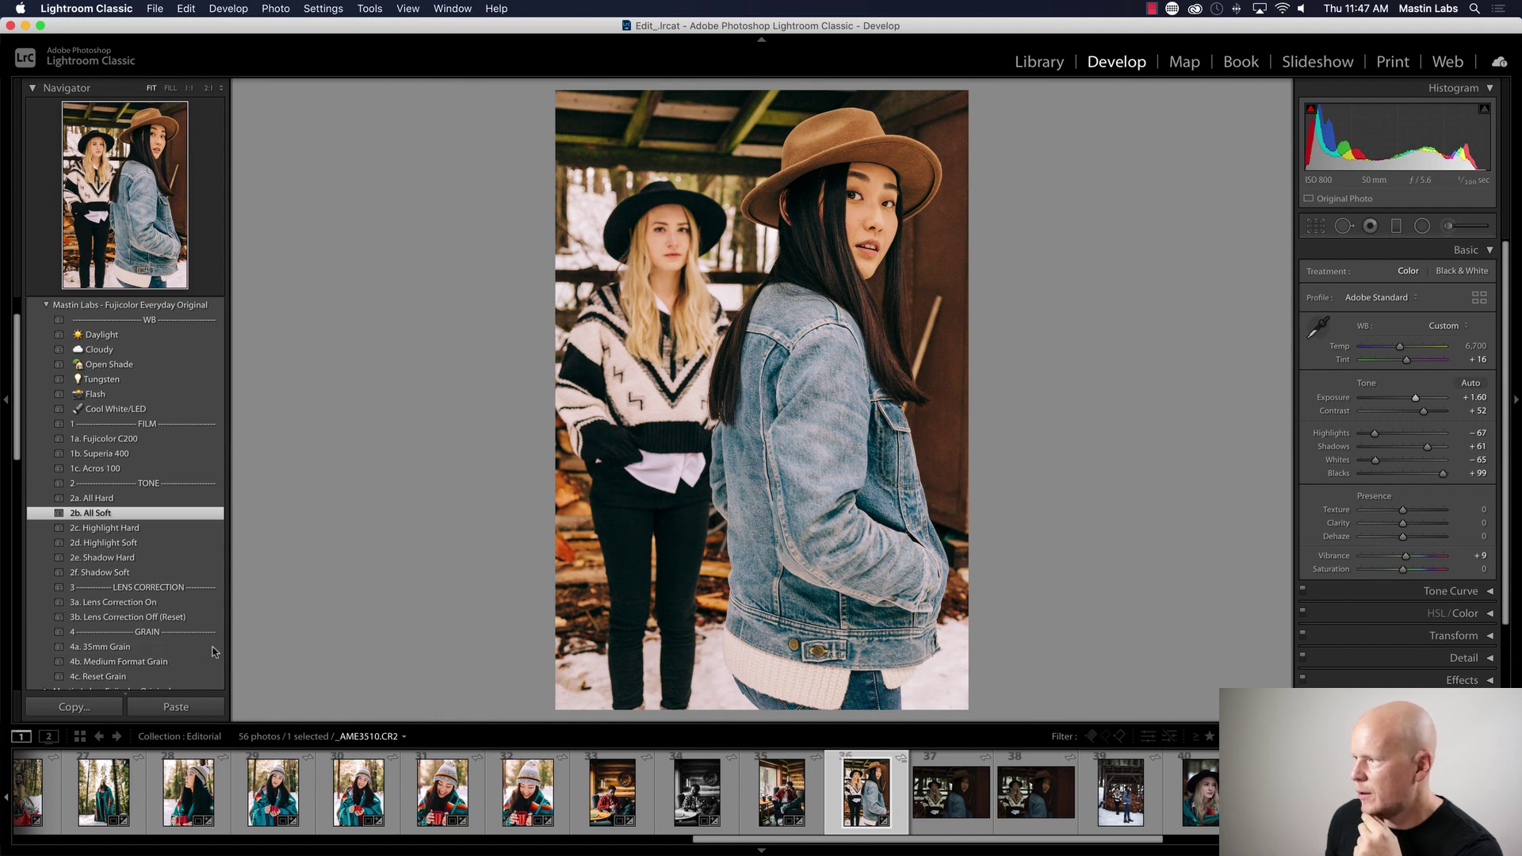
click(183, 646)
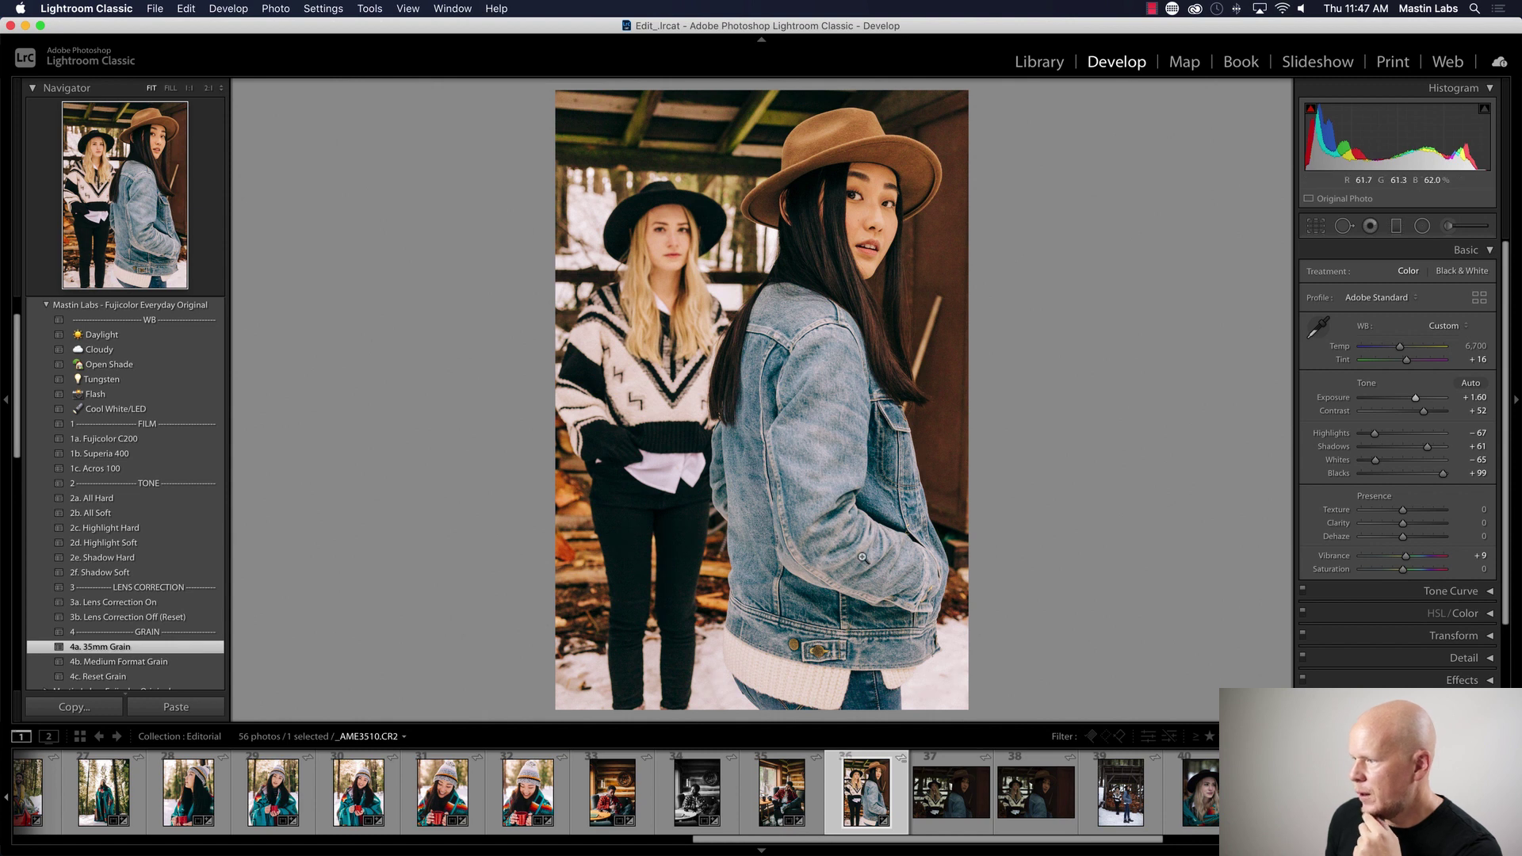
key(y)
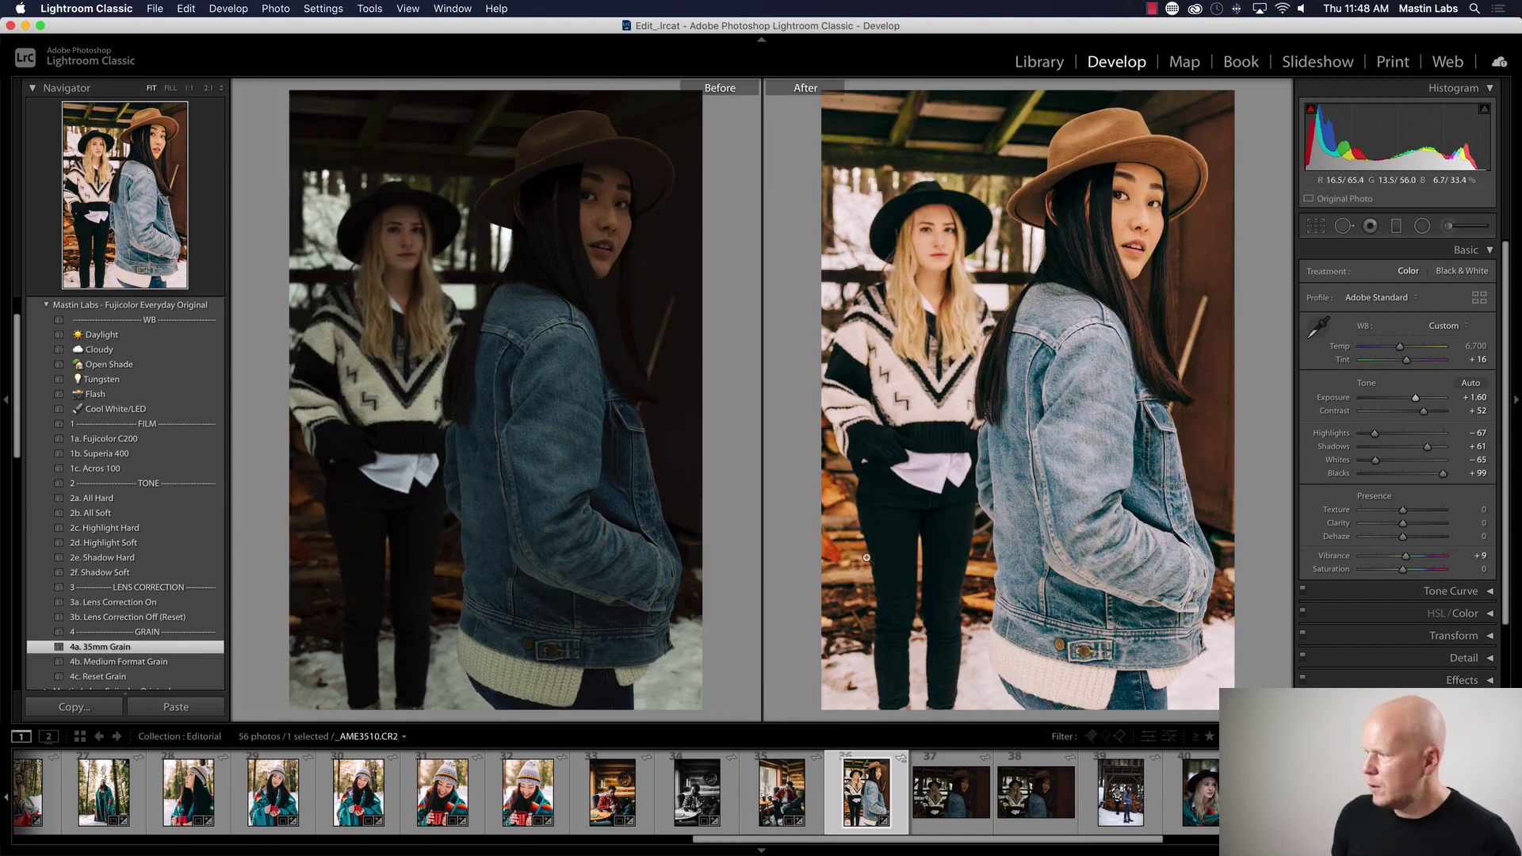
key(y)
click(866, 558)
click(870, 558)
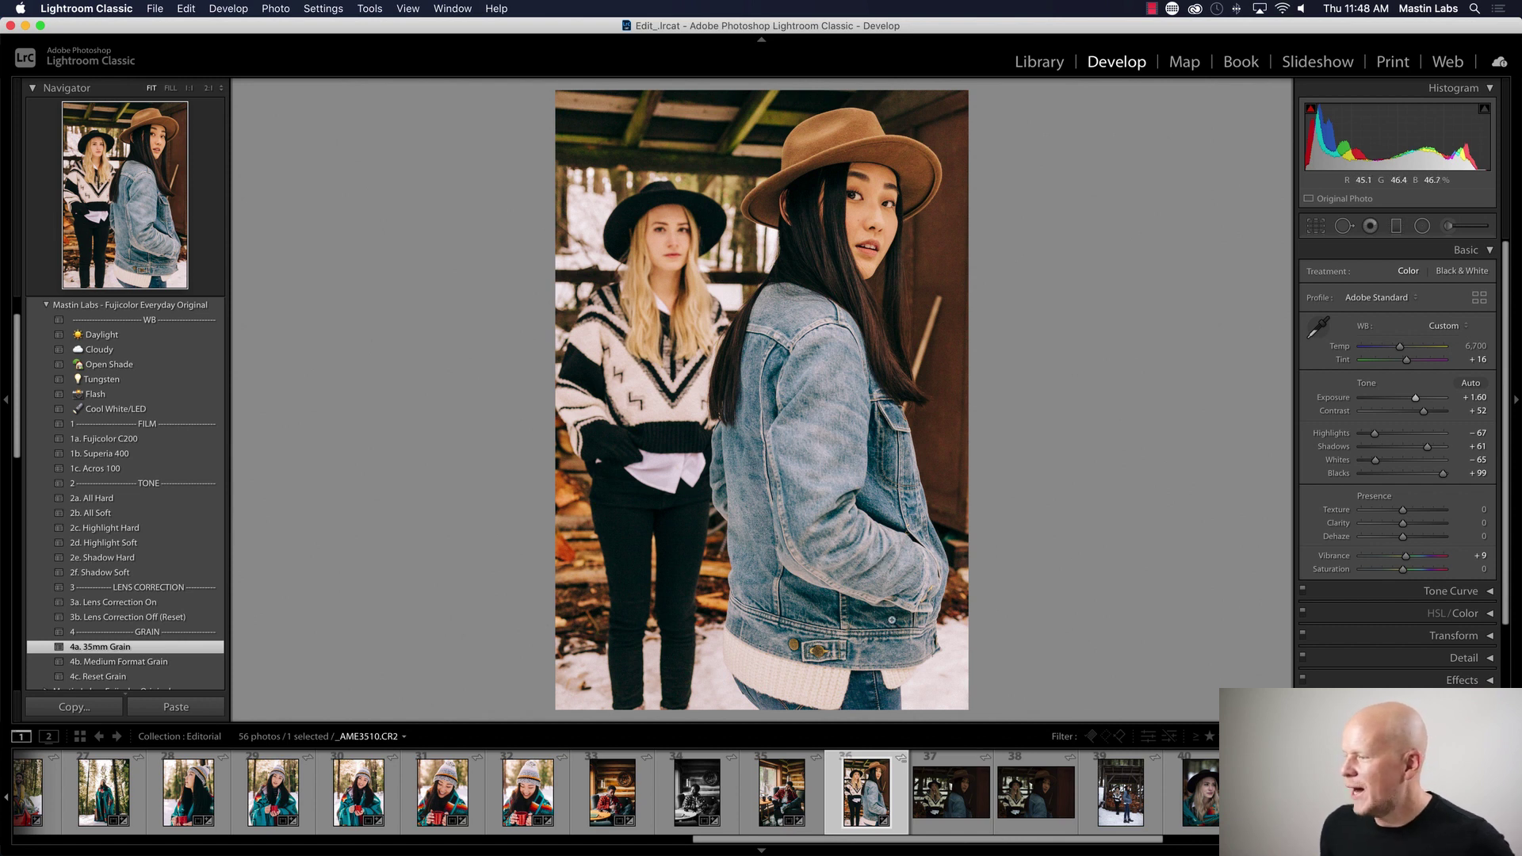
- Paste the edited settings onto _AME3523.CR2 and adjust its crop slightly
click(951, 793)
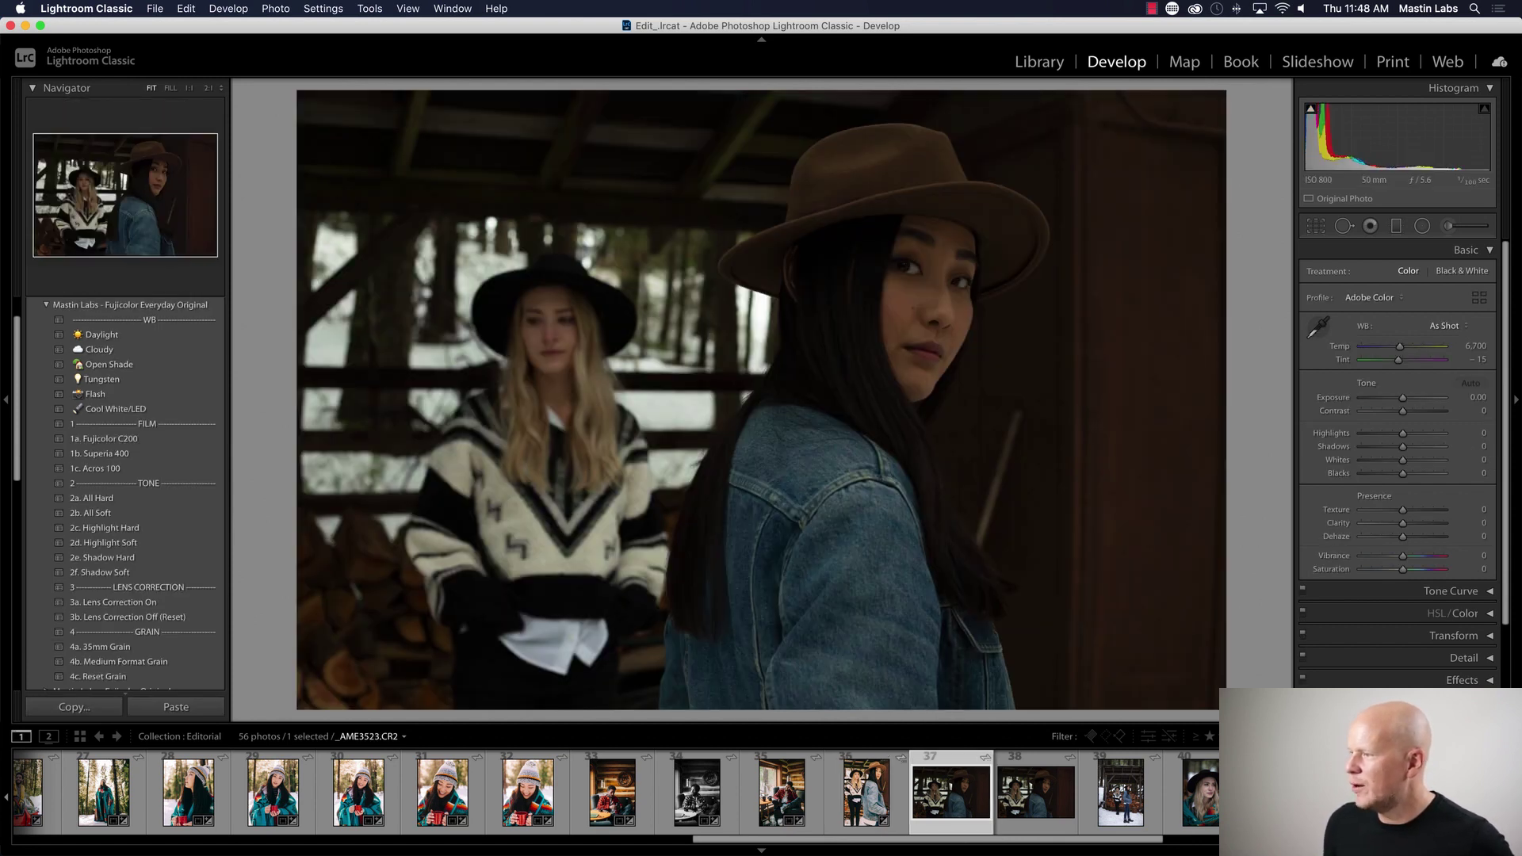
key(super+shift+v)
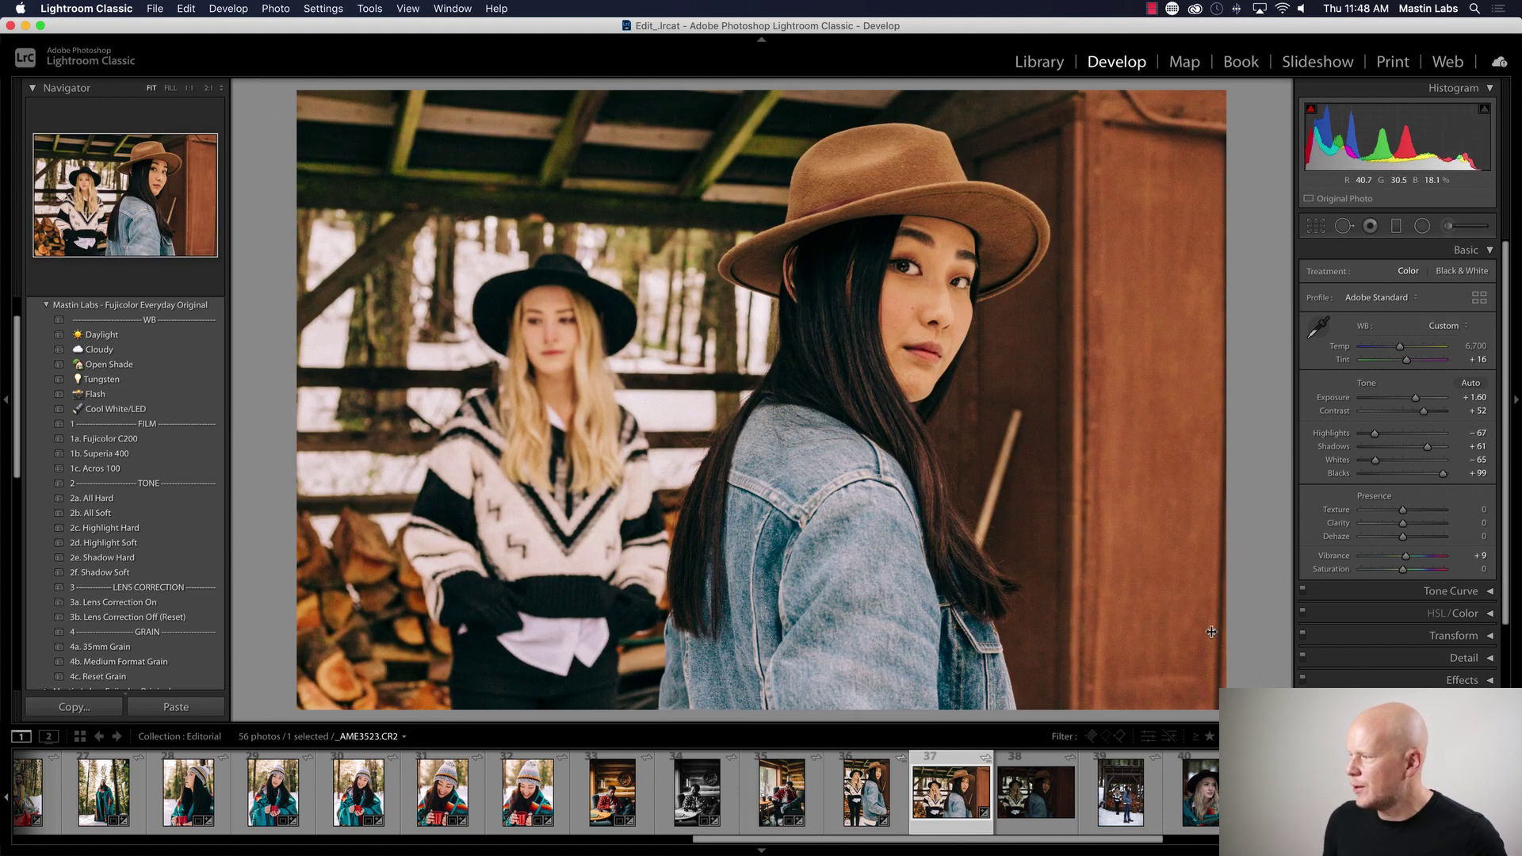
key(r)
key(r)
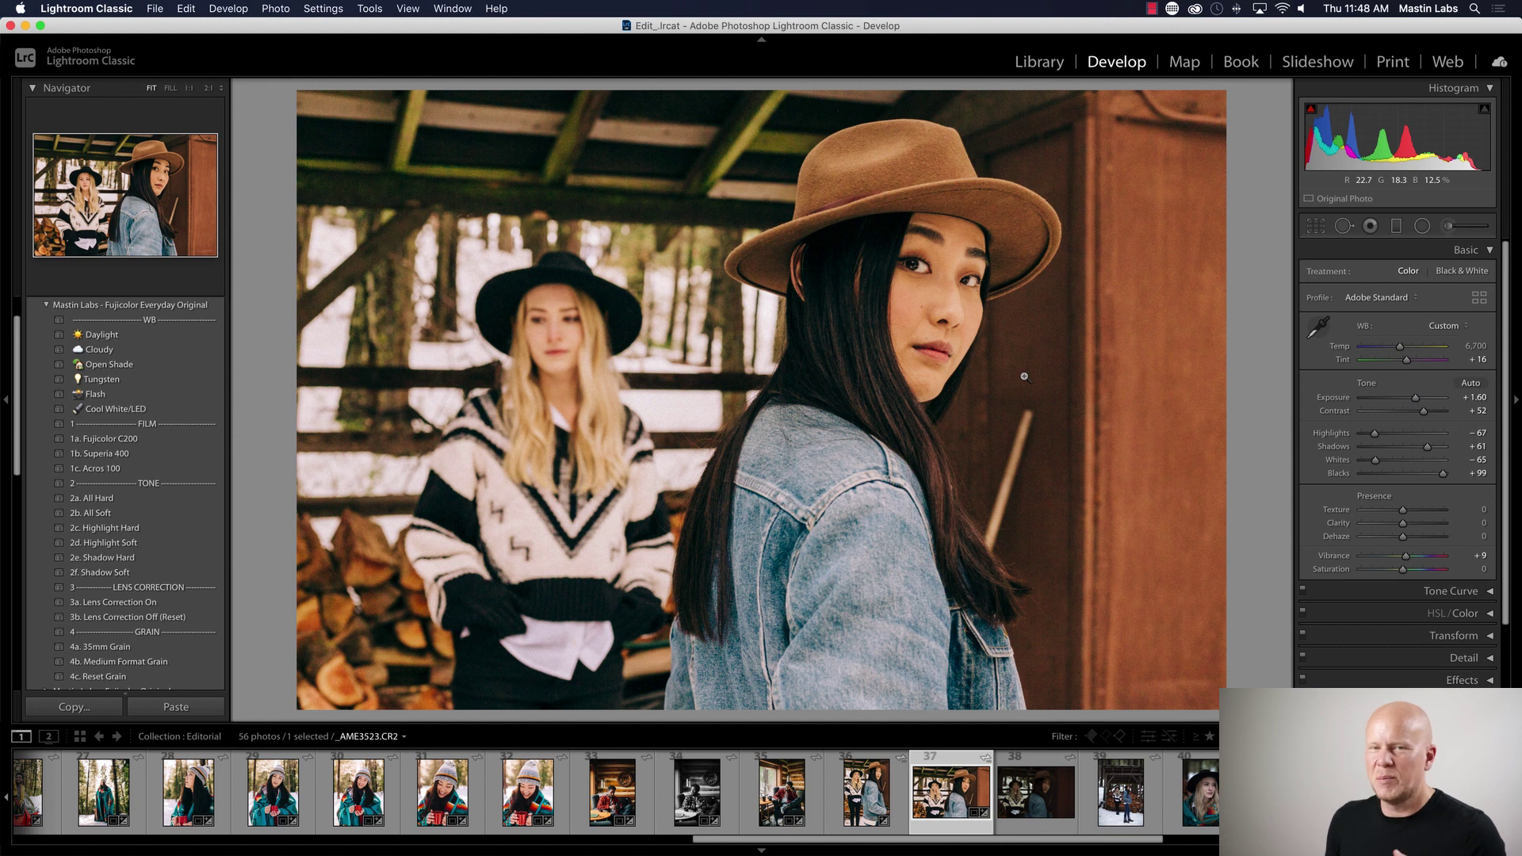
- Heal away the wooden stick beside the woman in the denim jacket using a spot removal brush of size 76
click(1344, 226)
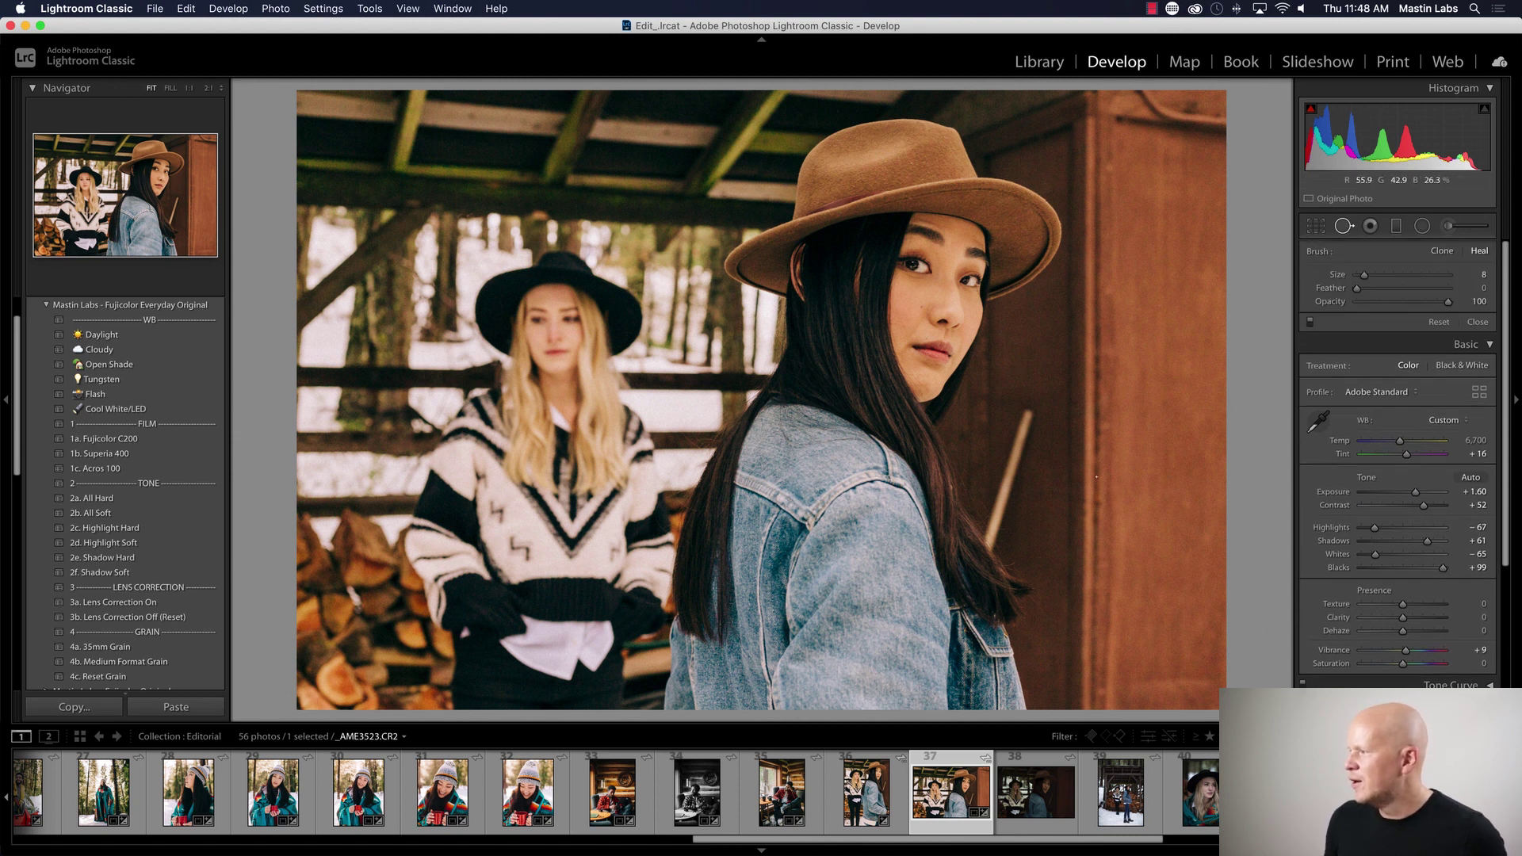
scroll(999, 365, up, 5)
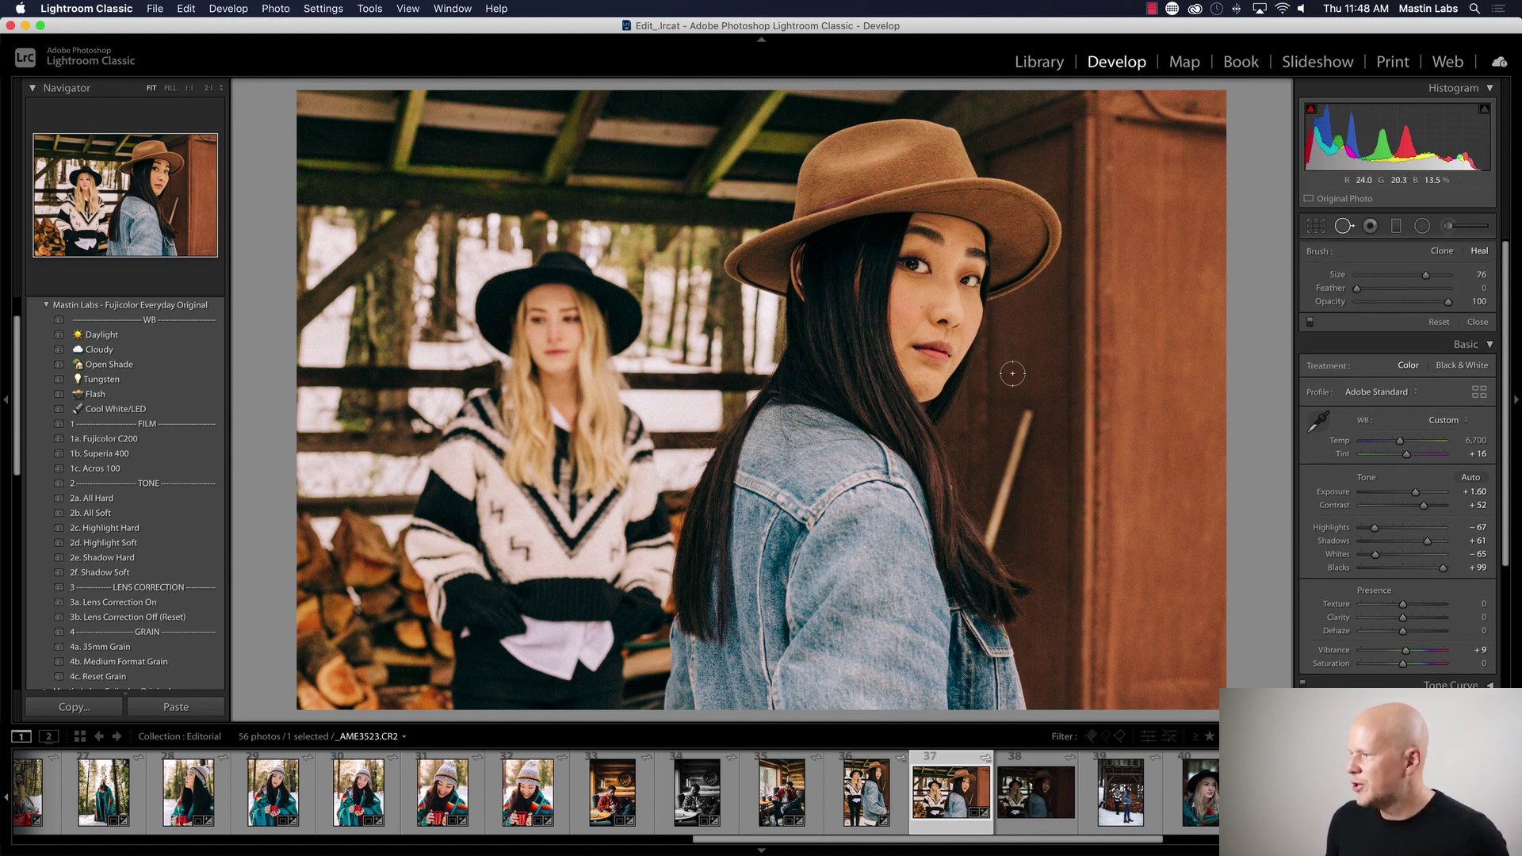
drag(991, 538, 1044, 331)
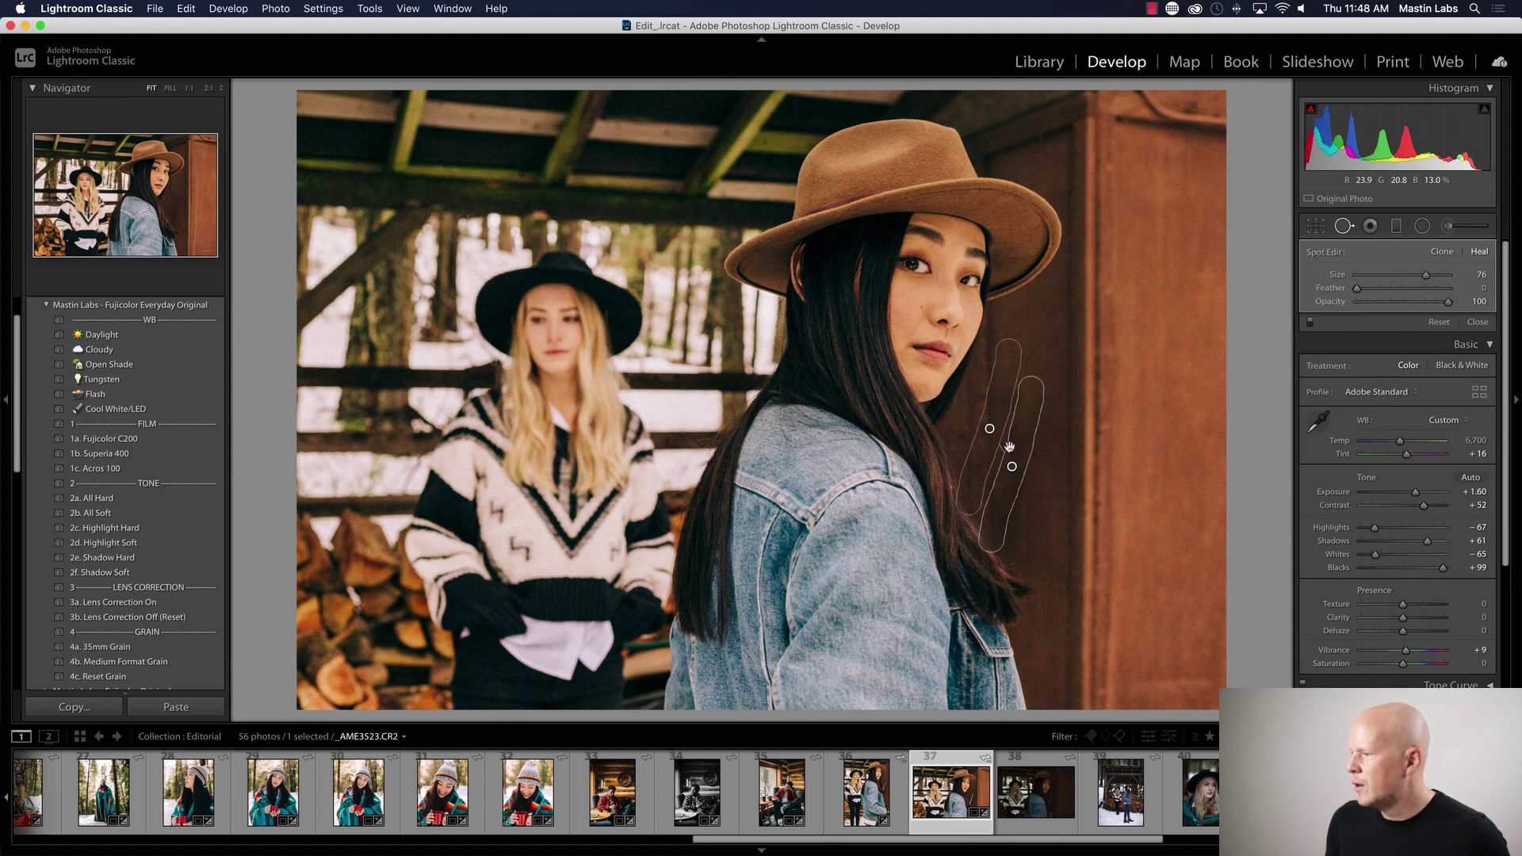
click(1350, 227)
click(1350, 227)
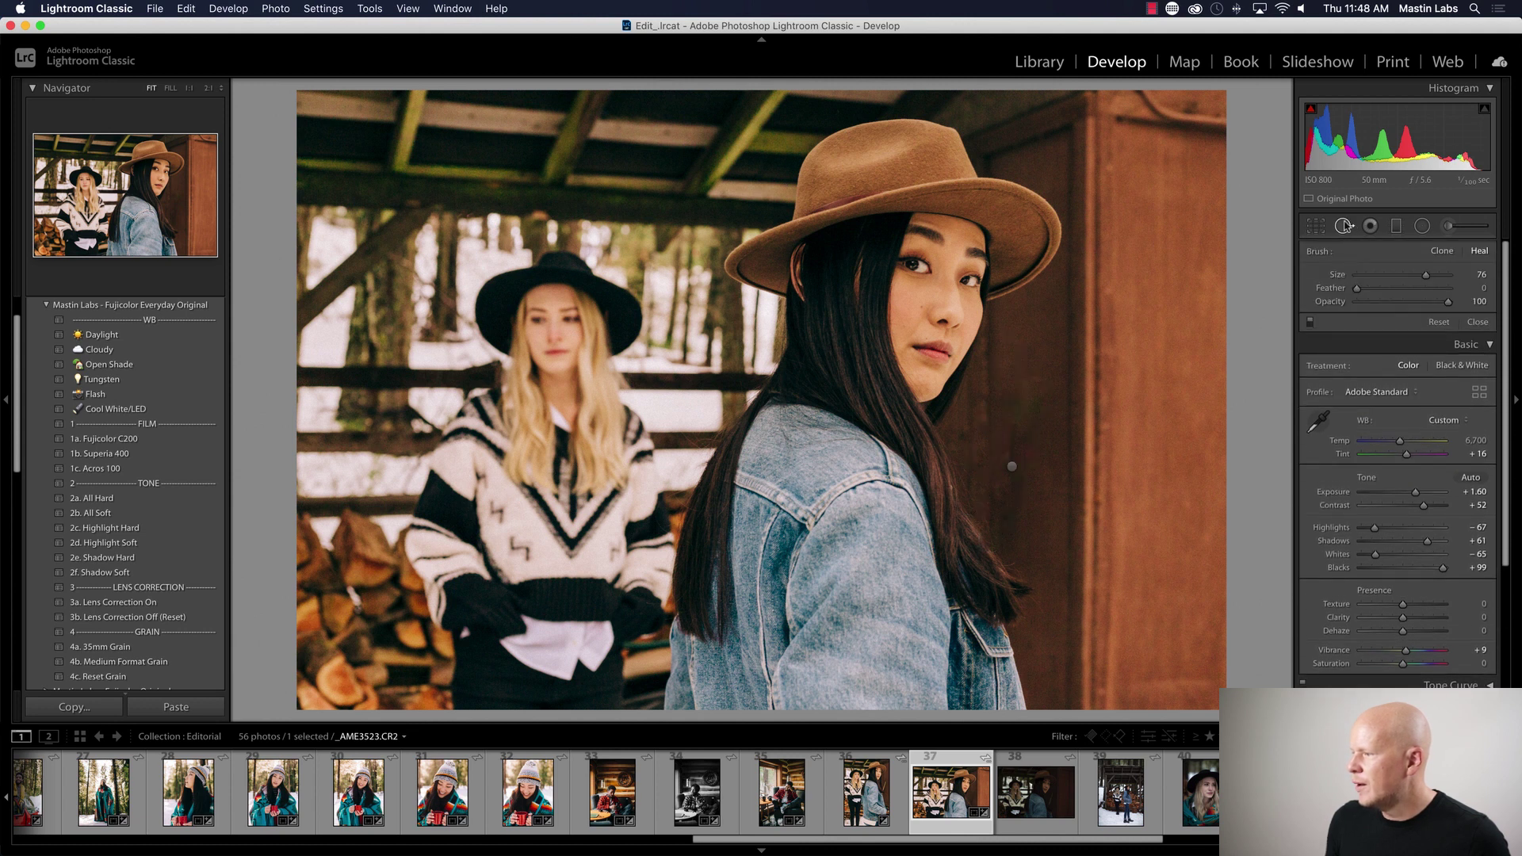
- Move the stick repair's healing source onto the plain brown door panel and fine-tune the position of the healed area
click(1003, 388)
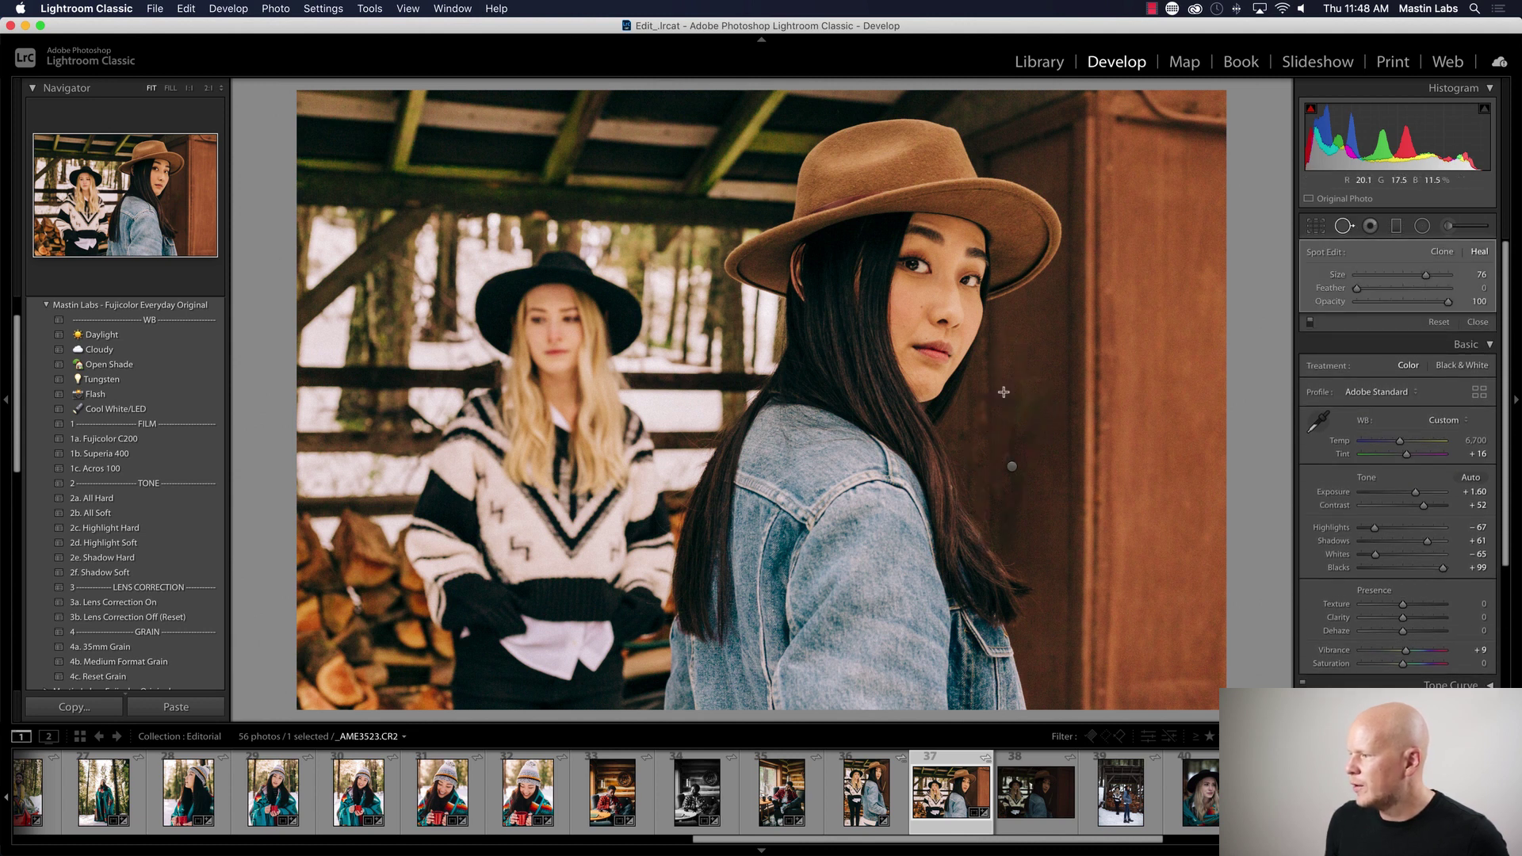
key(super+z)
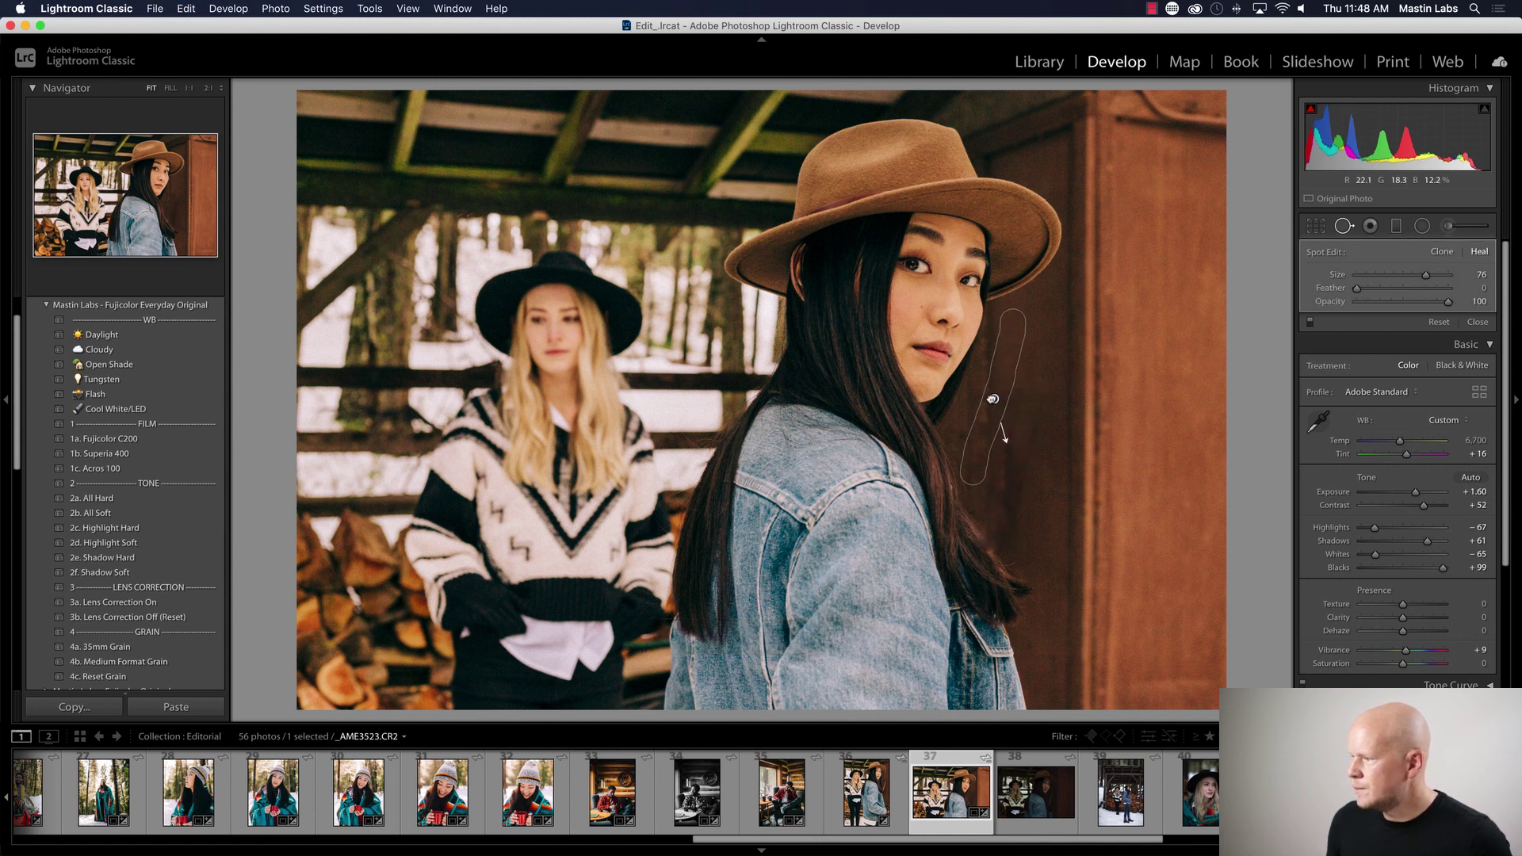
mouse_move(994, 400)
mouse_down()
mouse_move(1051, 431)
mouse_move(1047, 509)
mouse_move(1026, 353)
mouse_move(991, 395)
mouse_move(1175, 400)
mouse_up()
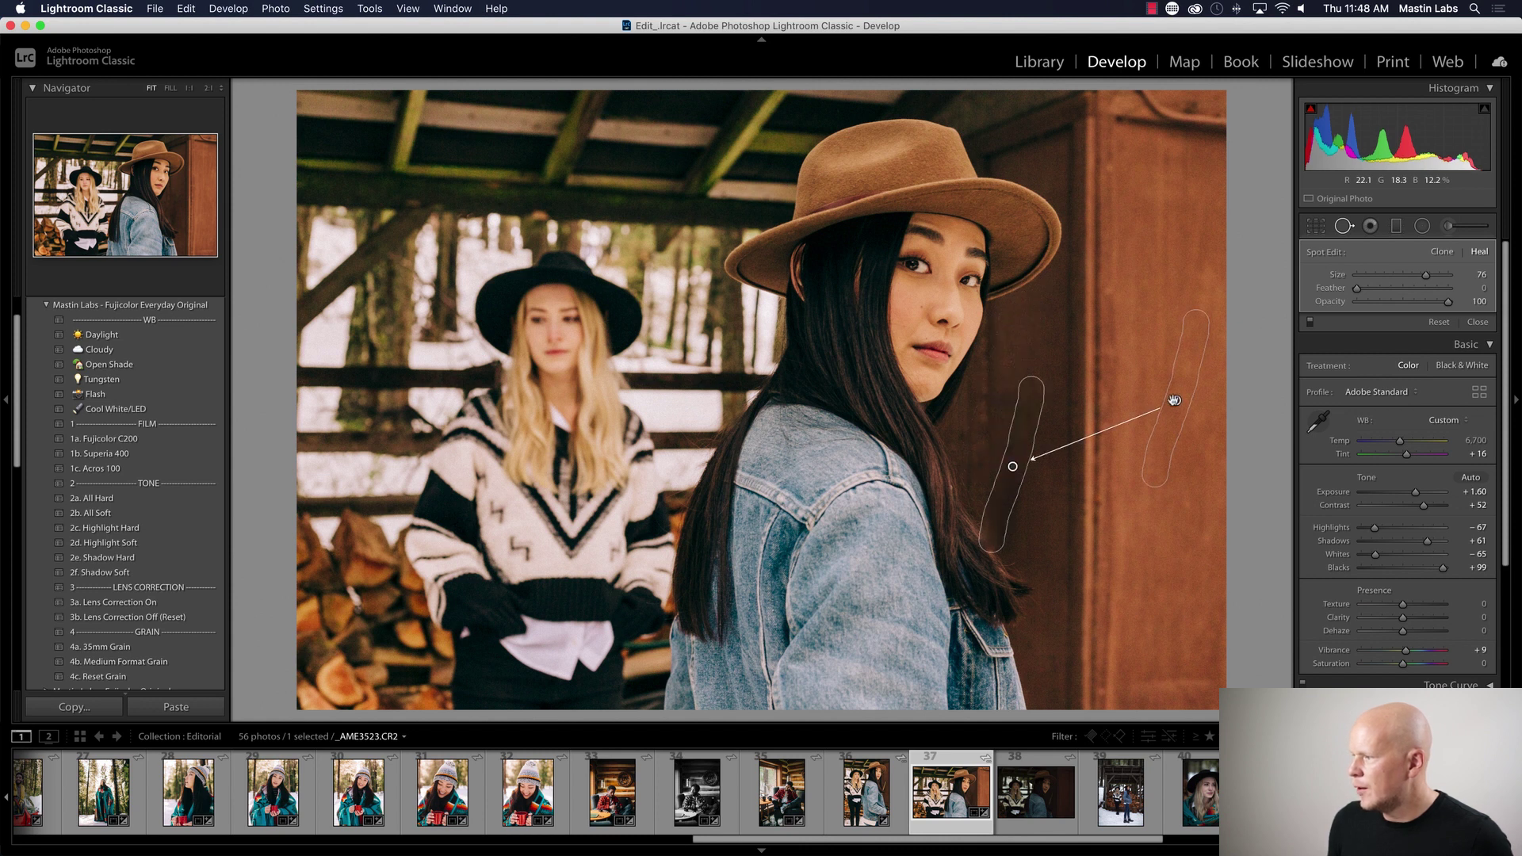
click(1346, 229)
click(1345, 229)
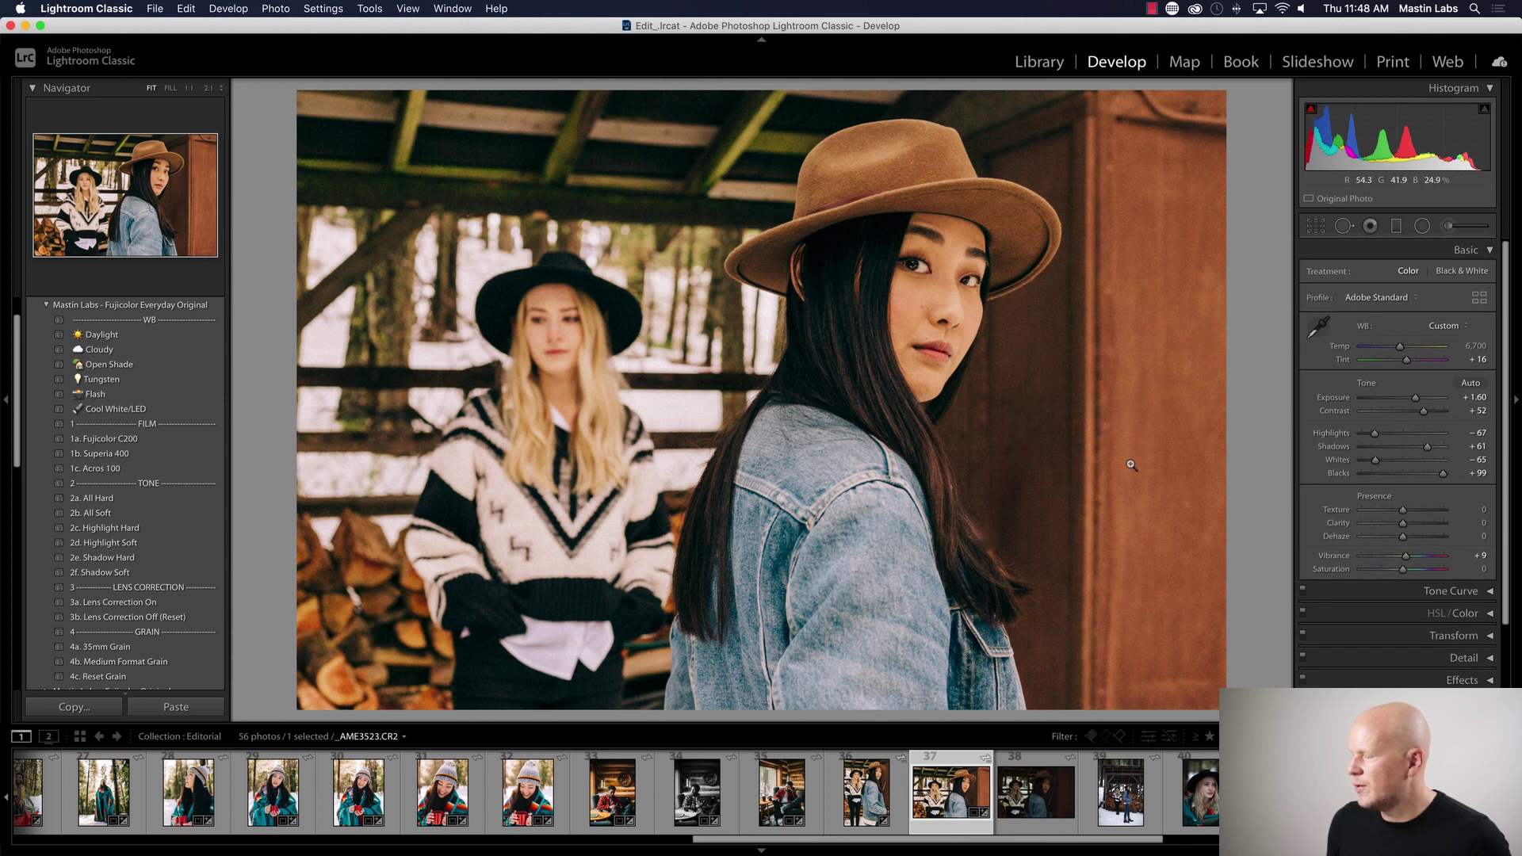
click(1345, 227)
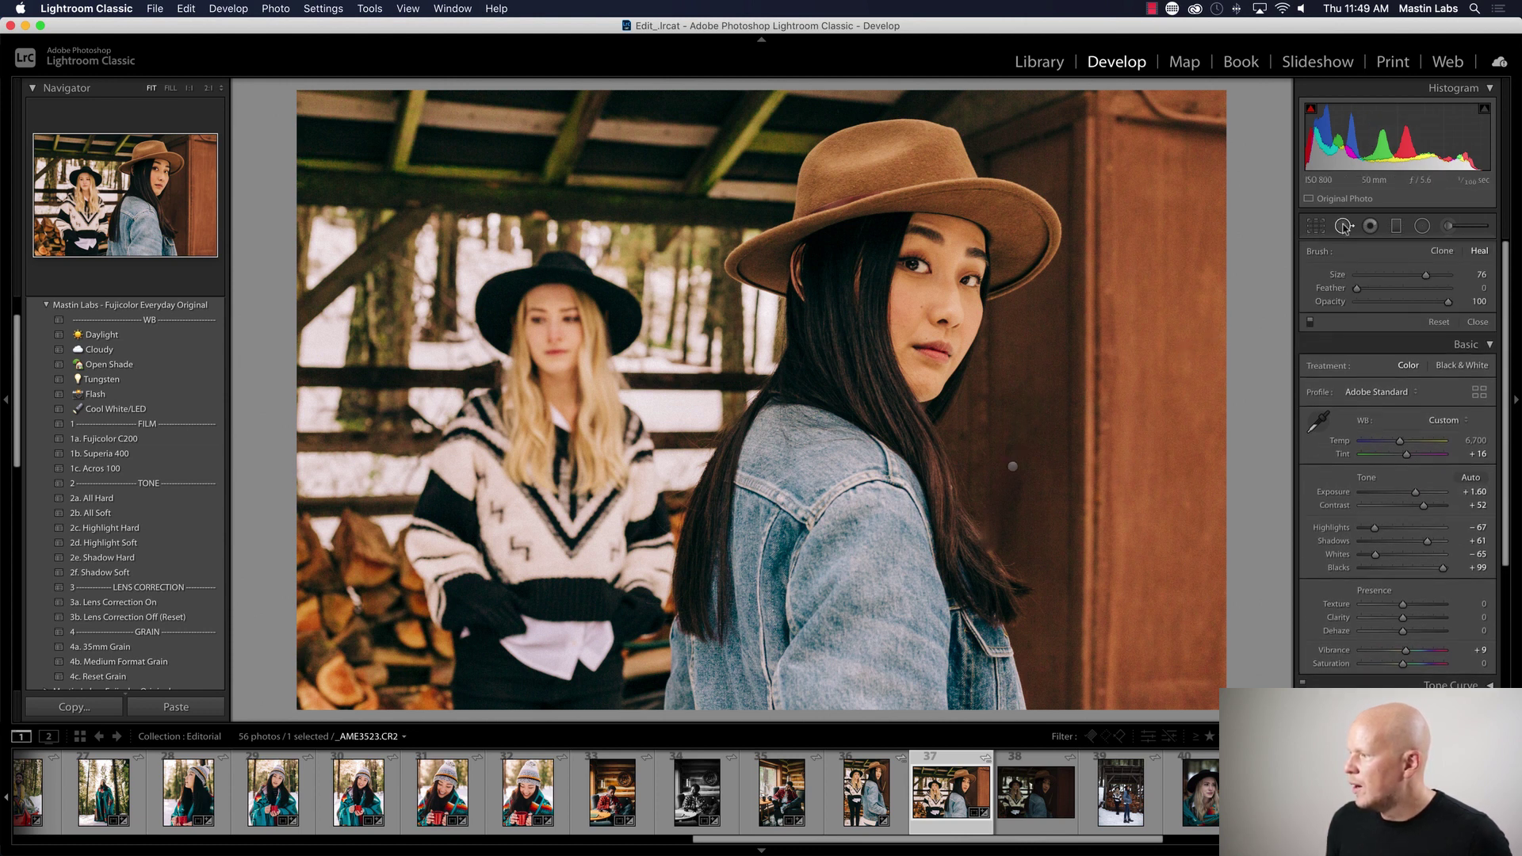
drag(1031, 390, 993, 539)
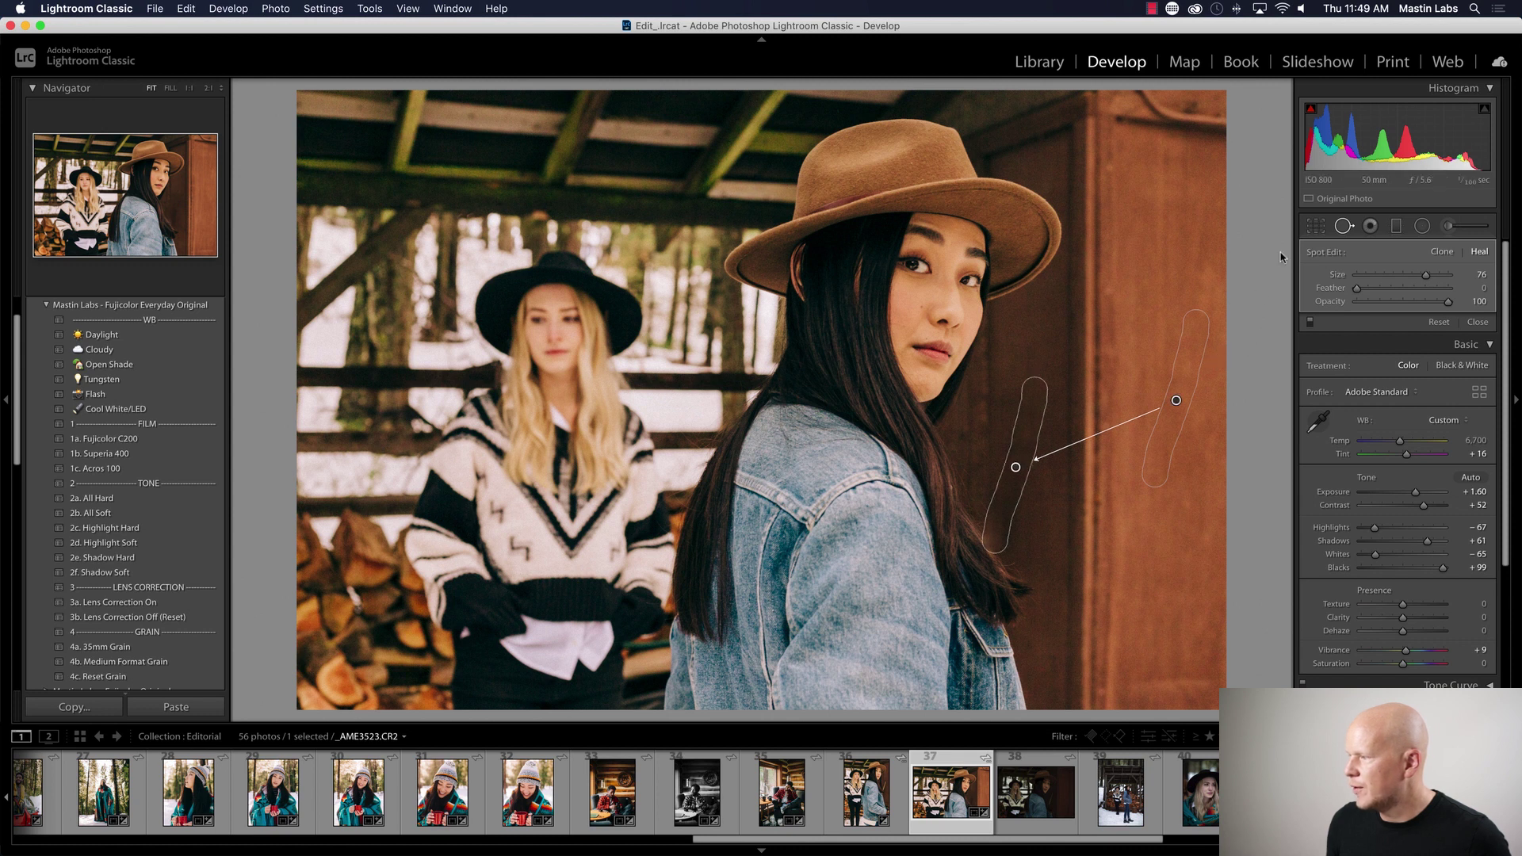
- Close spot removal, inspect the repaired door area up close, and set the photo's Tint to +32
click(1350, 226)
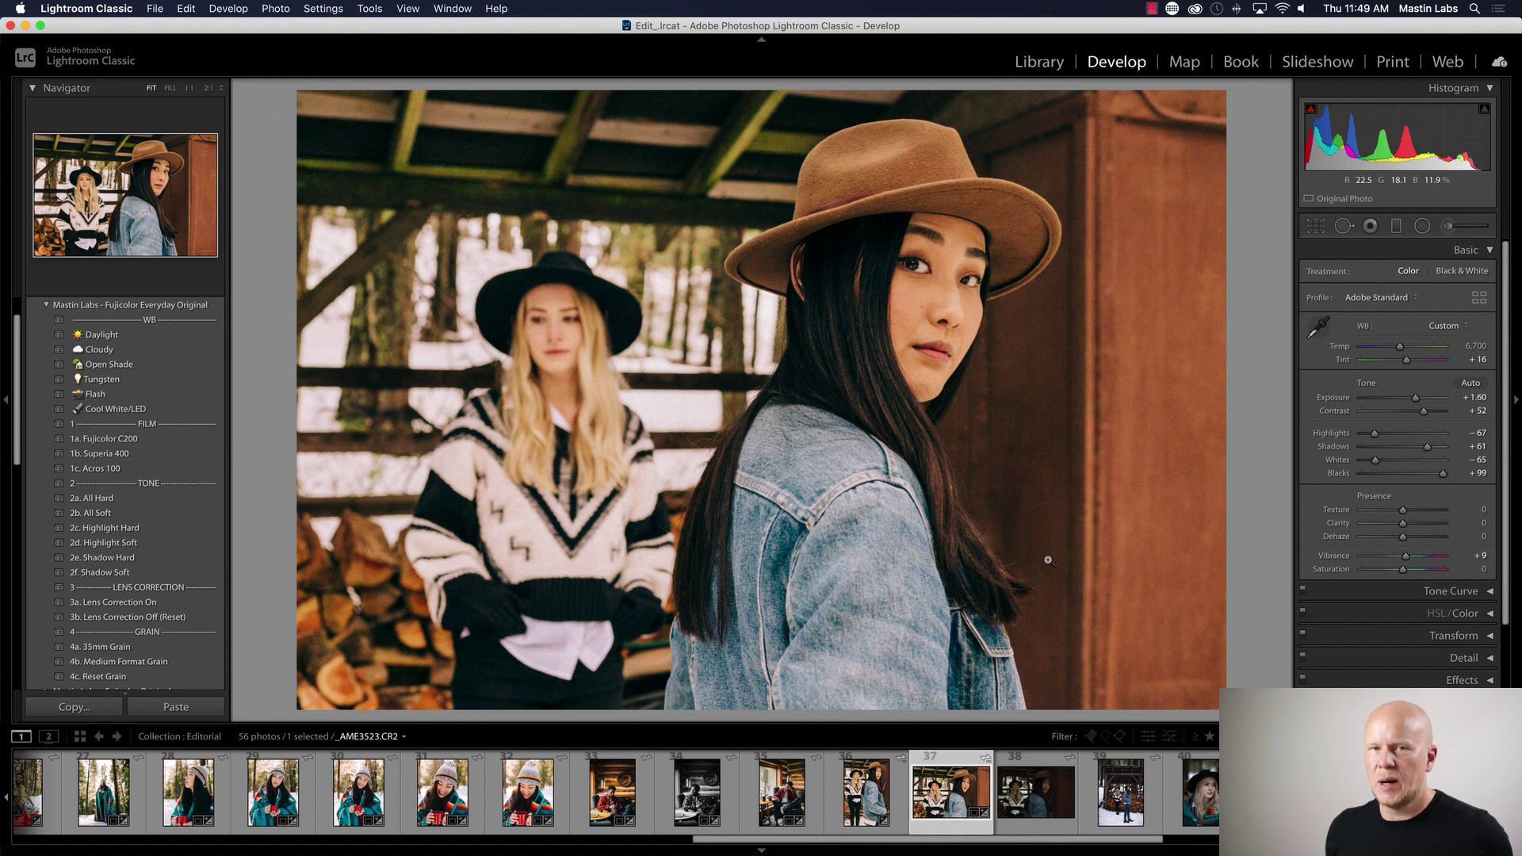
click(987, 544)
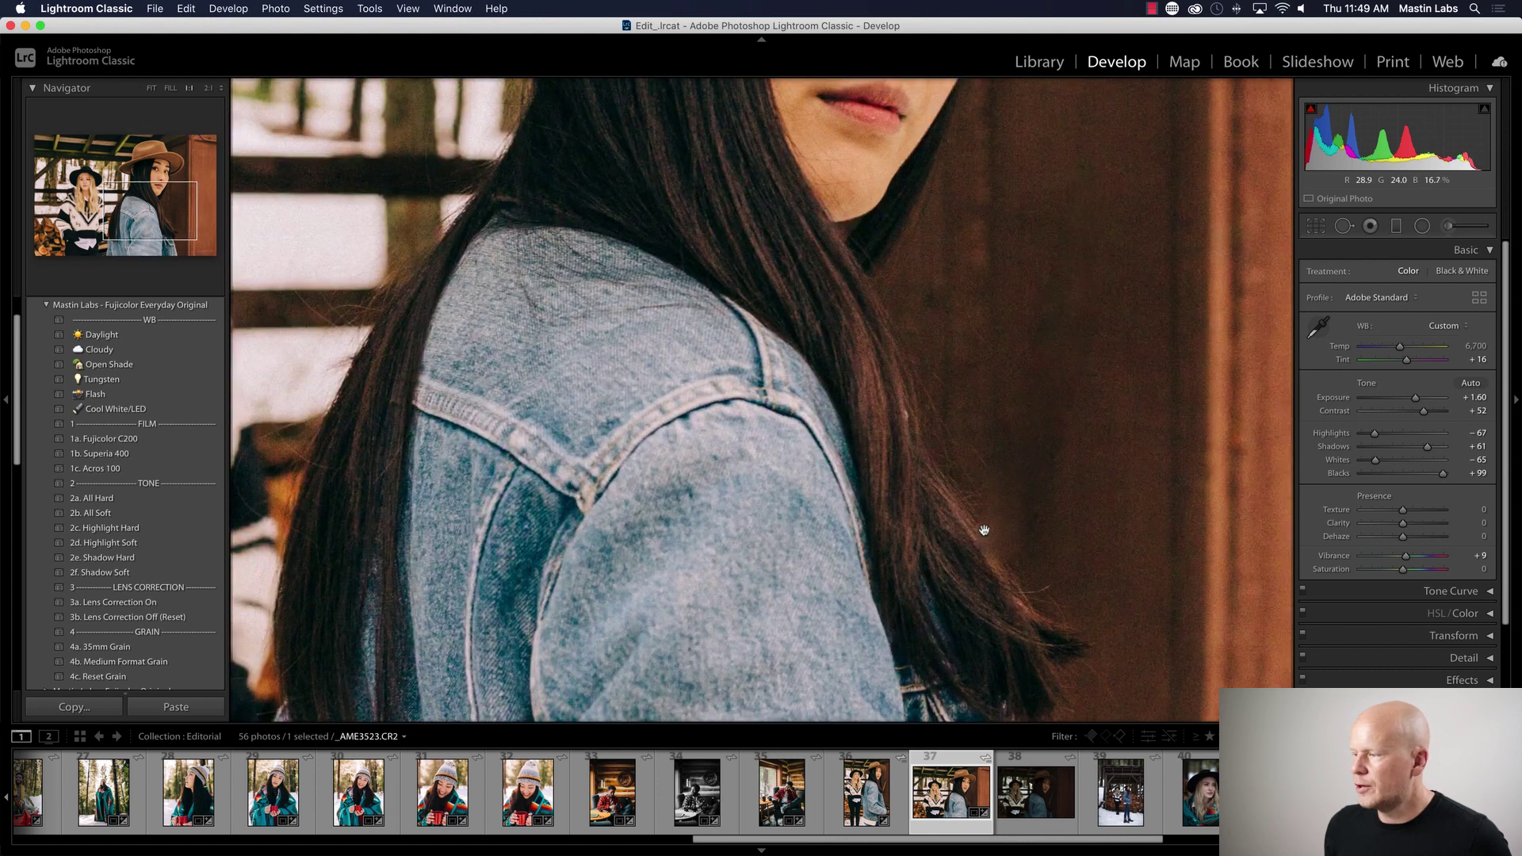
click(995, 574)
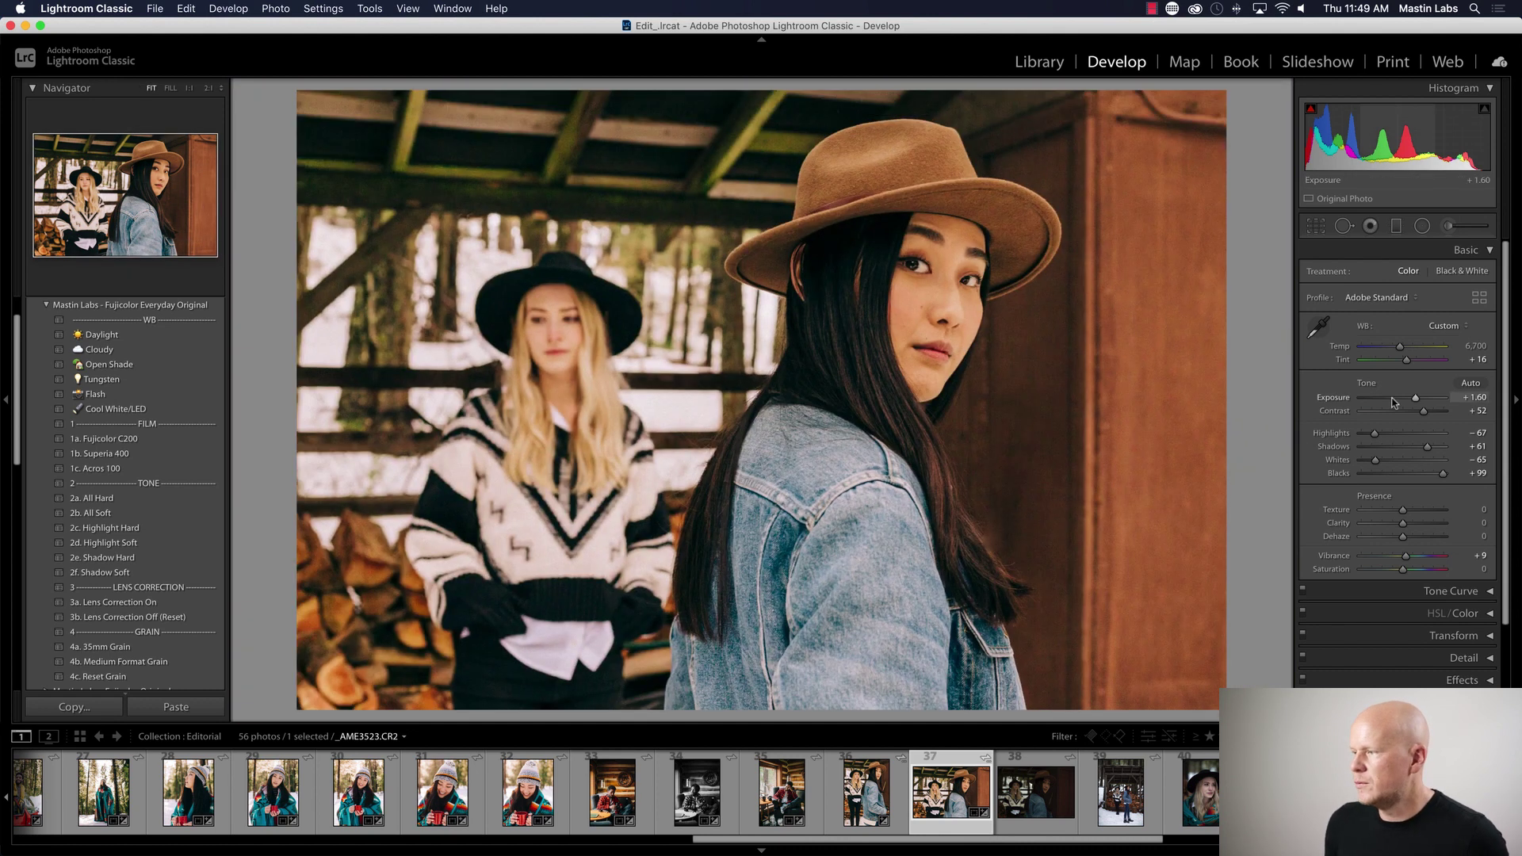
drag(1406, 360, 1413, 360)
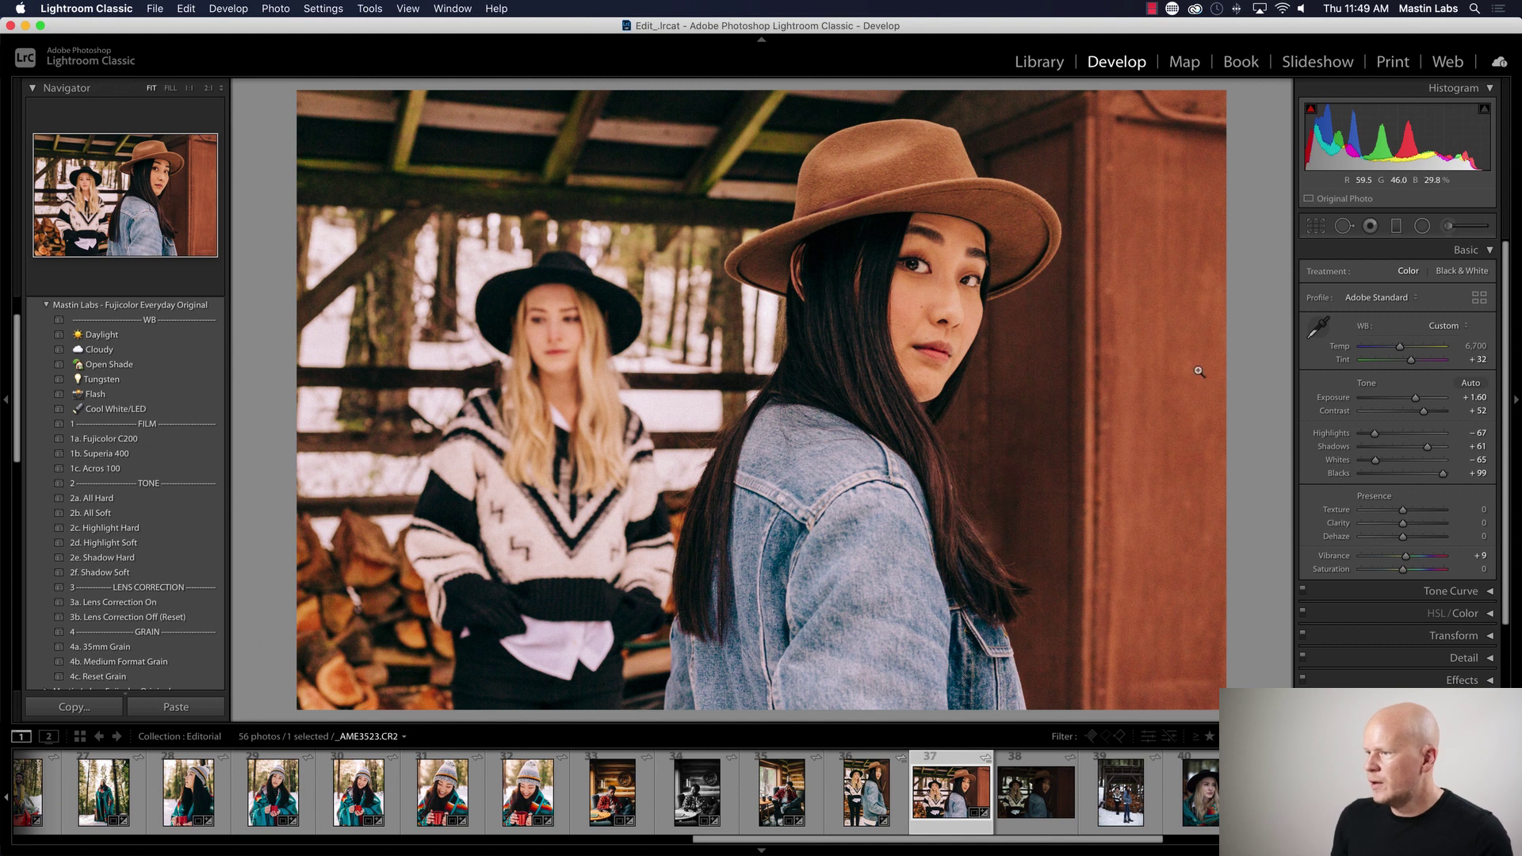
- Paste the edited settings onto _AME3530.CR2 and heal away the wooden stick, using the plain brown door panel as the source
click(1023, 803)
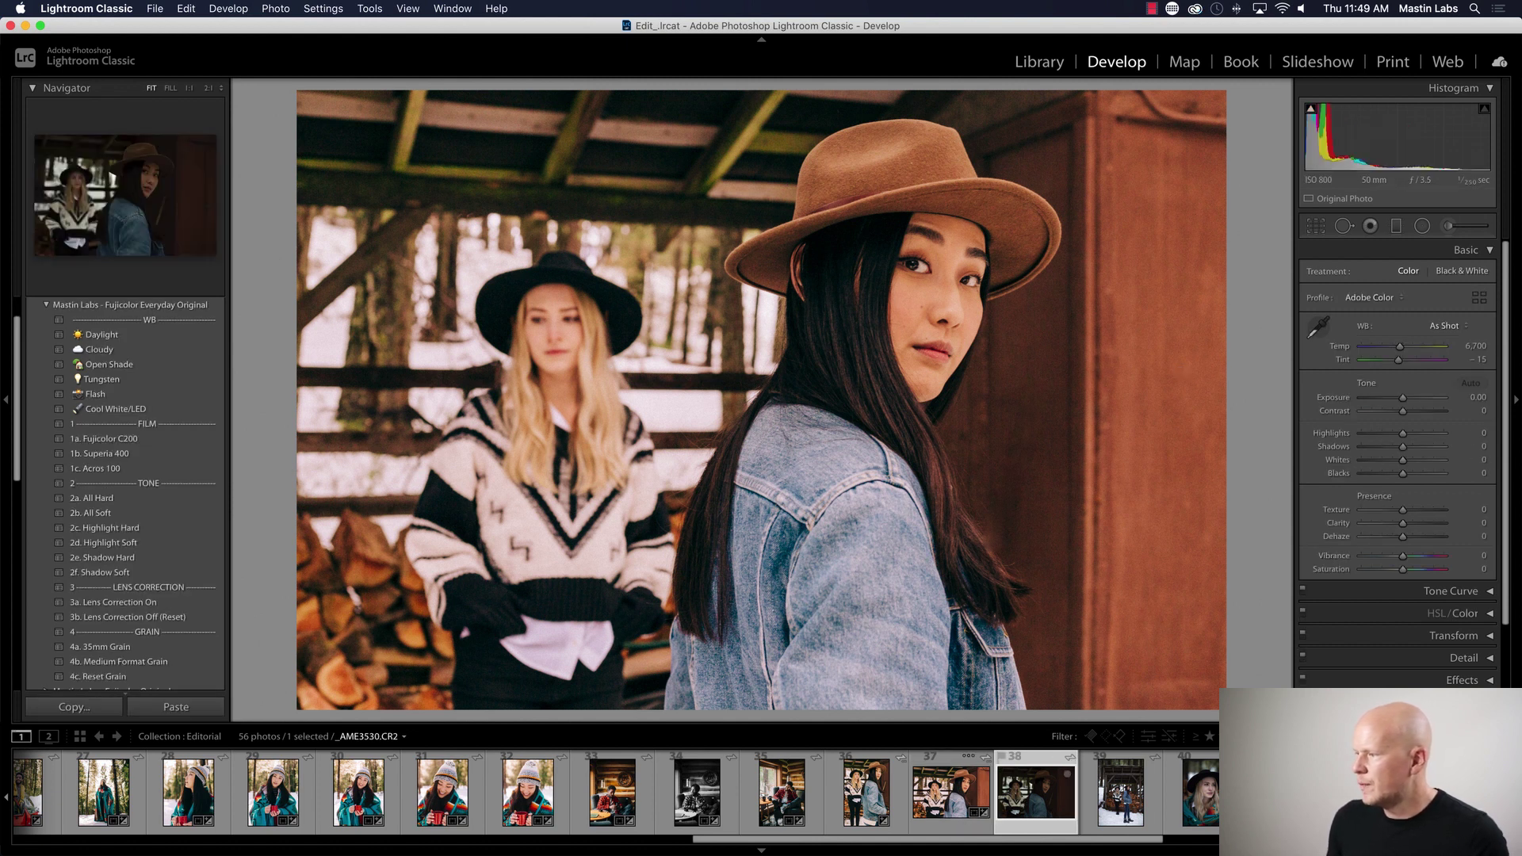
key(super+shift+v)
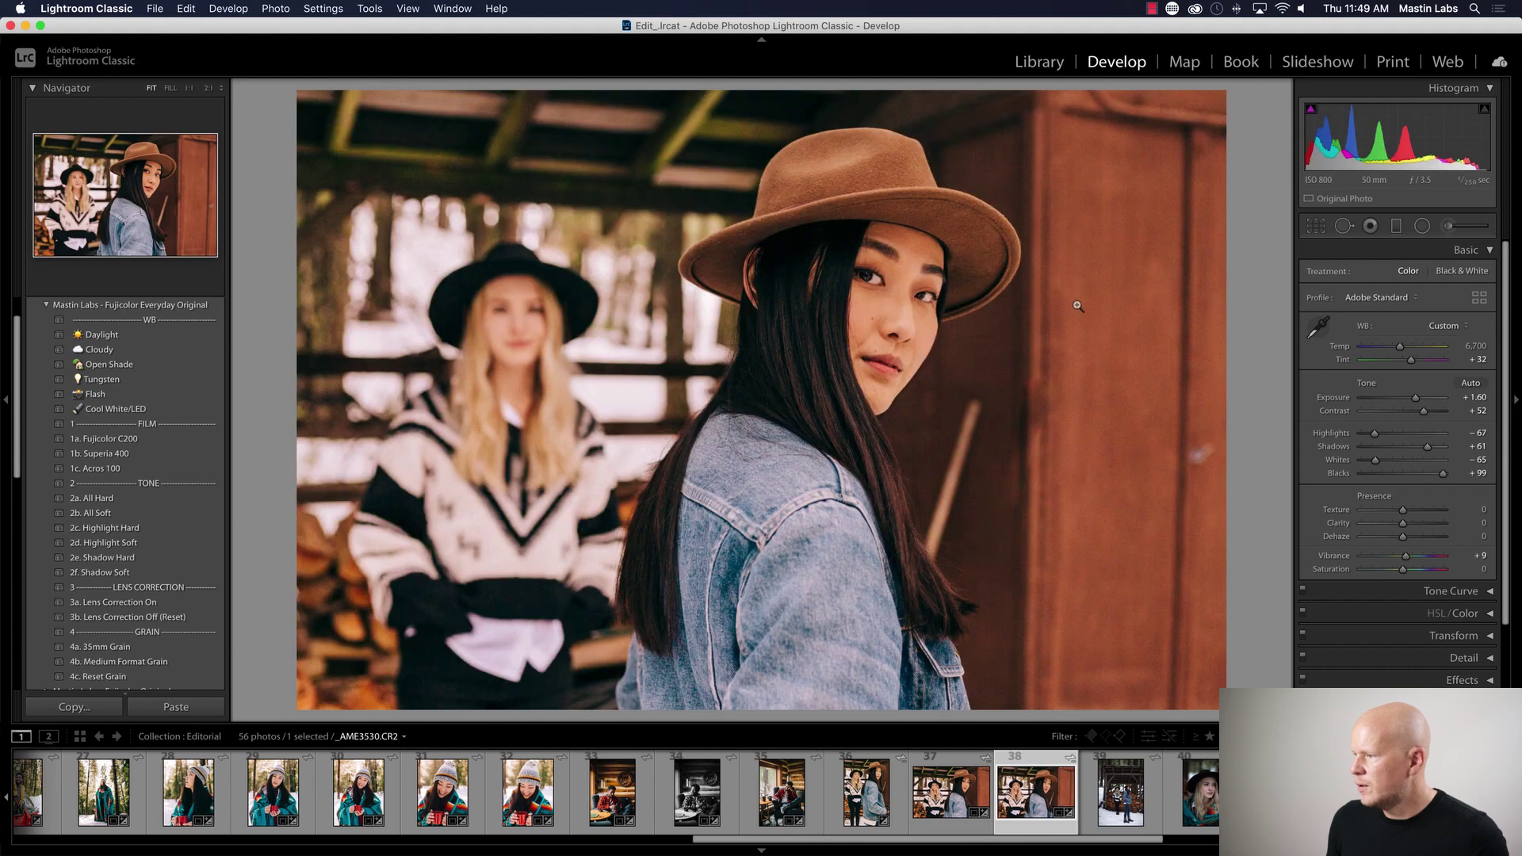
click(1345, 226)
drag(1034, 390, 996, 542)
drag(1018, 465, 957, 476)
drag(1176, 400, 1127, 414)
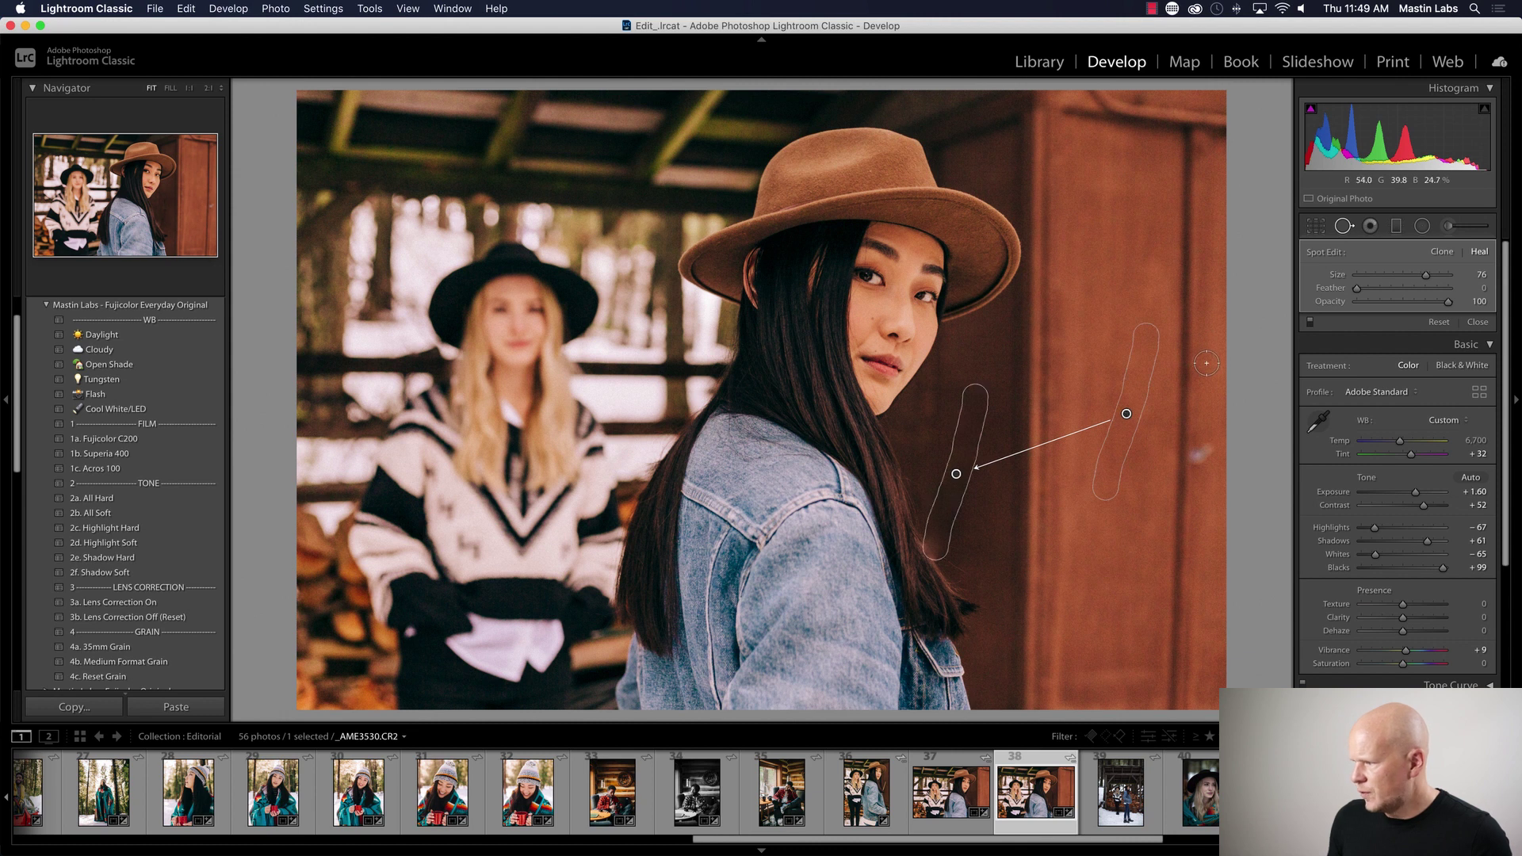
drag(955, 473, 954, 478)
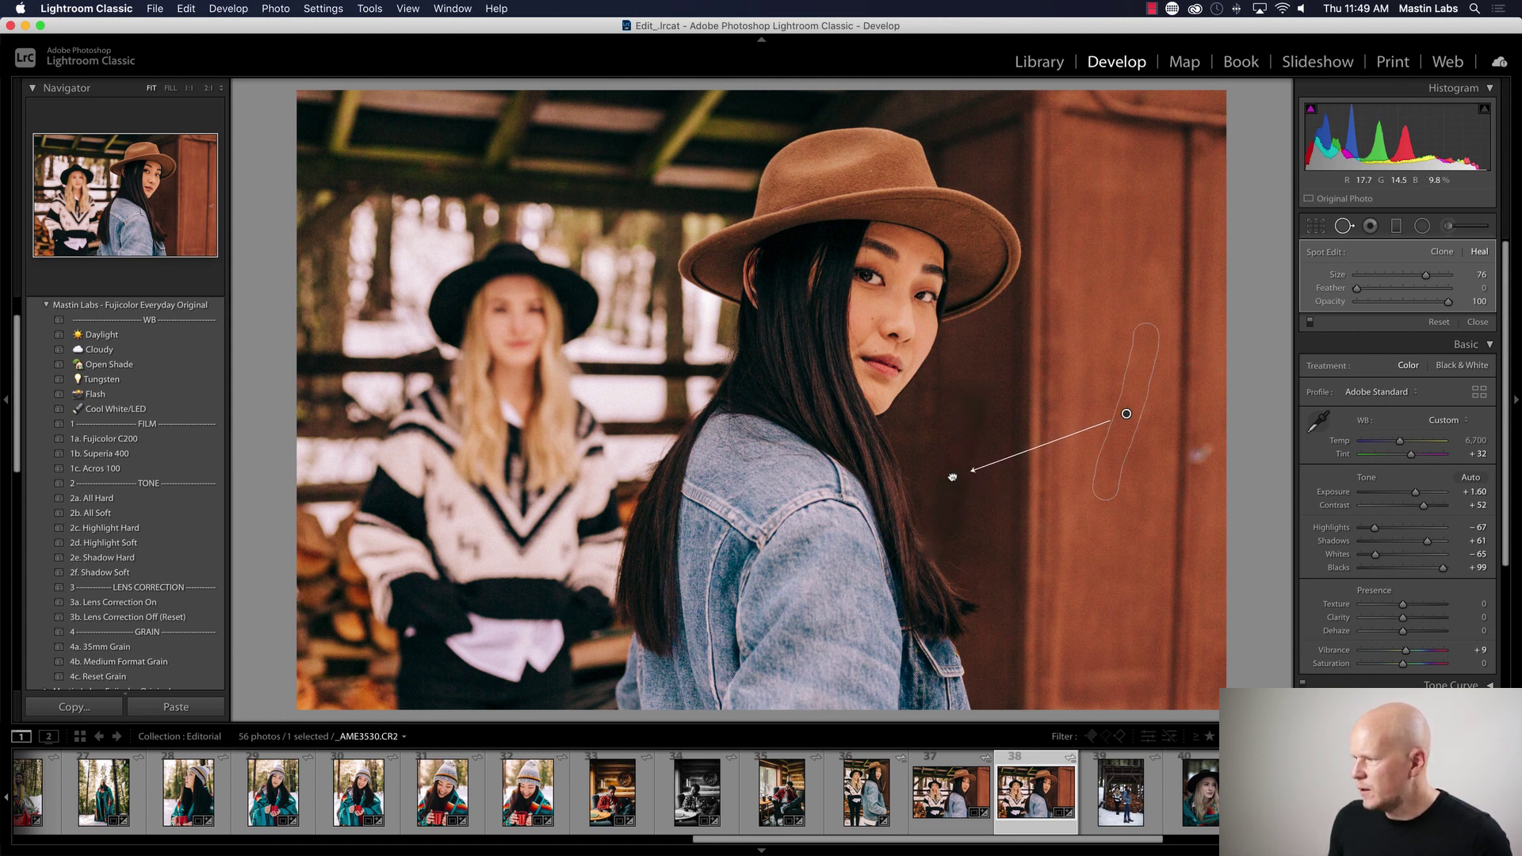
- Heal the small light mark on the brown door with the spot removal brush and close the tool
click(1346, 226)
click(1345, 226)
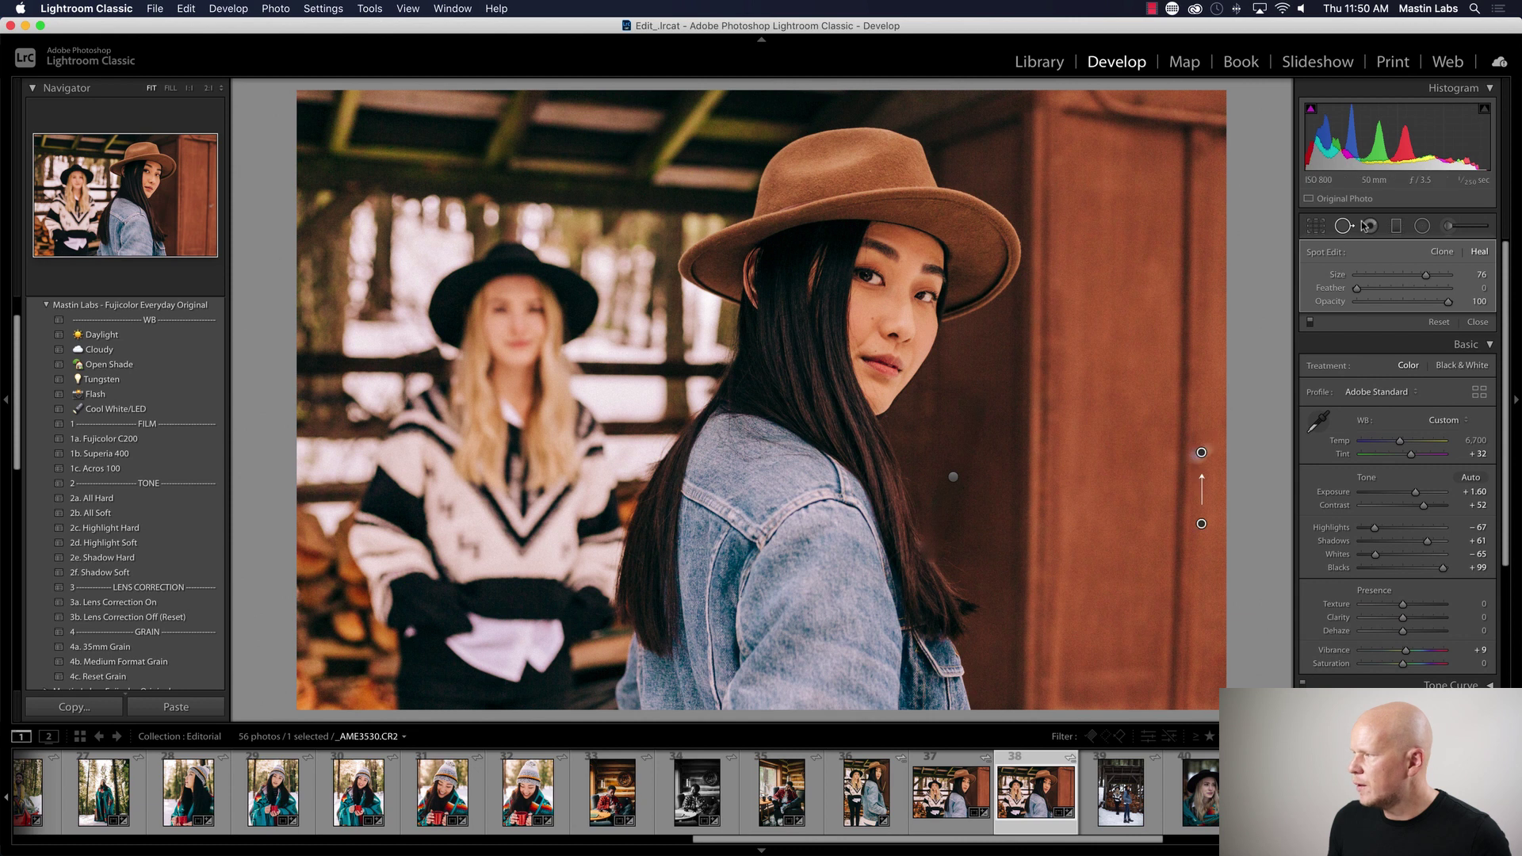
key(q)
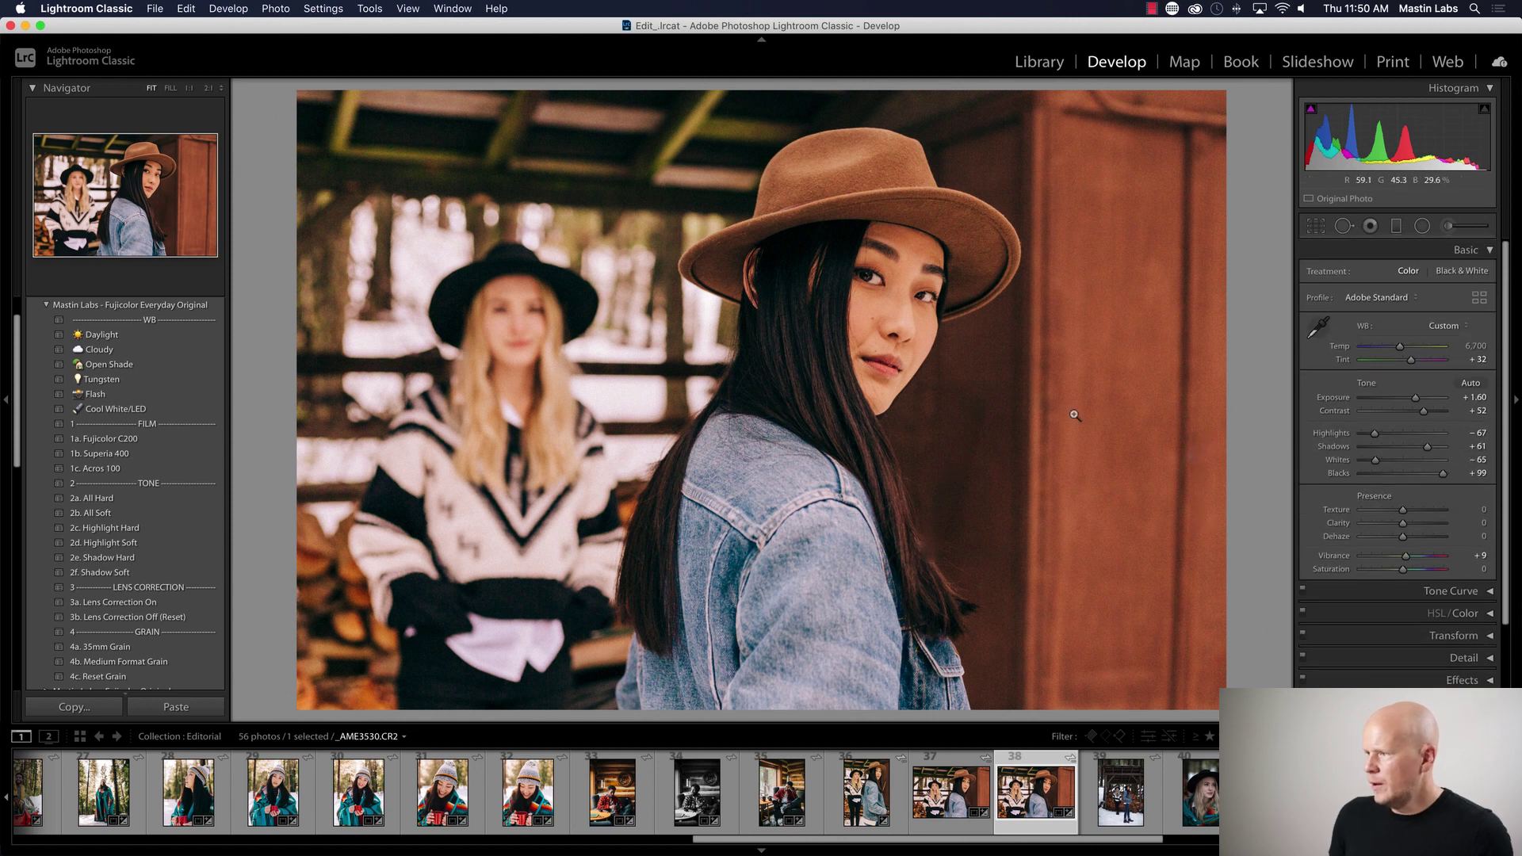
- Try pasting the edited settings of _AME3510.CR2 onto the woodshed photo 2M1A9789.CR2, and undo the paste
click(1116, 783)
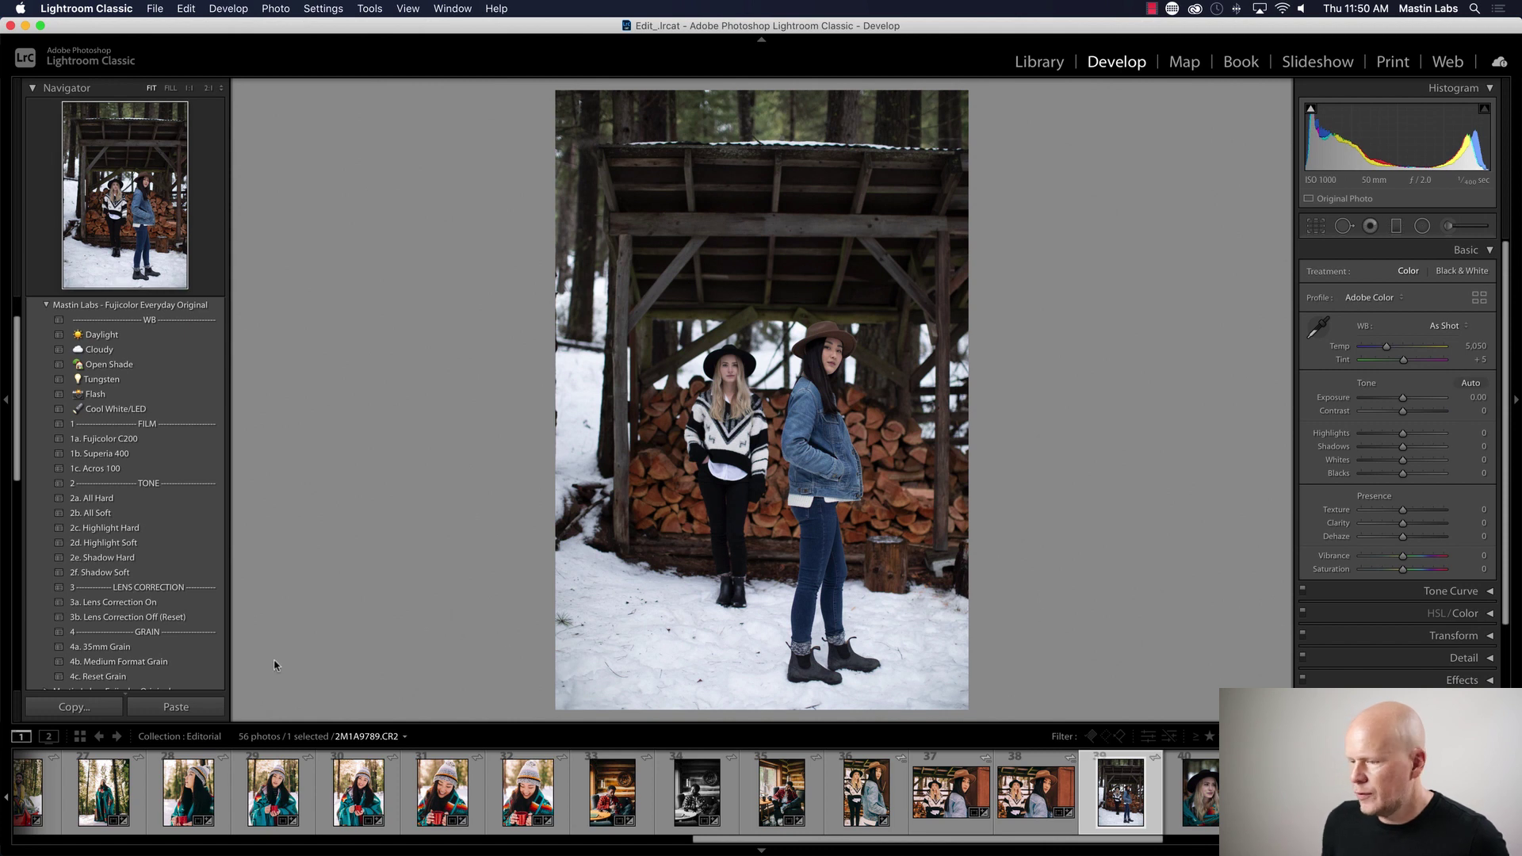
click(872, 793)
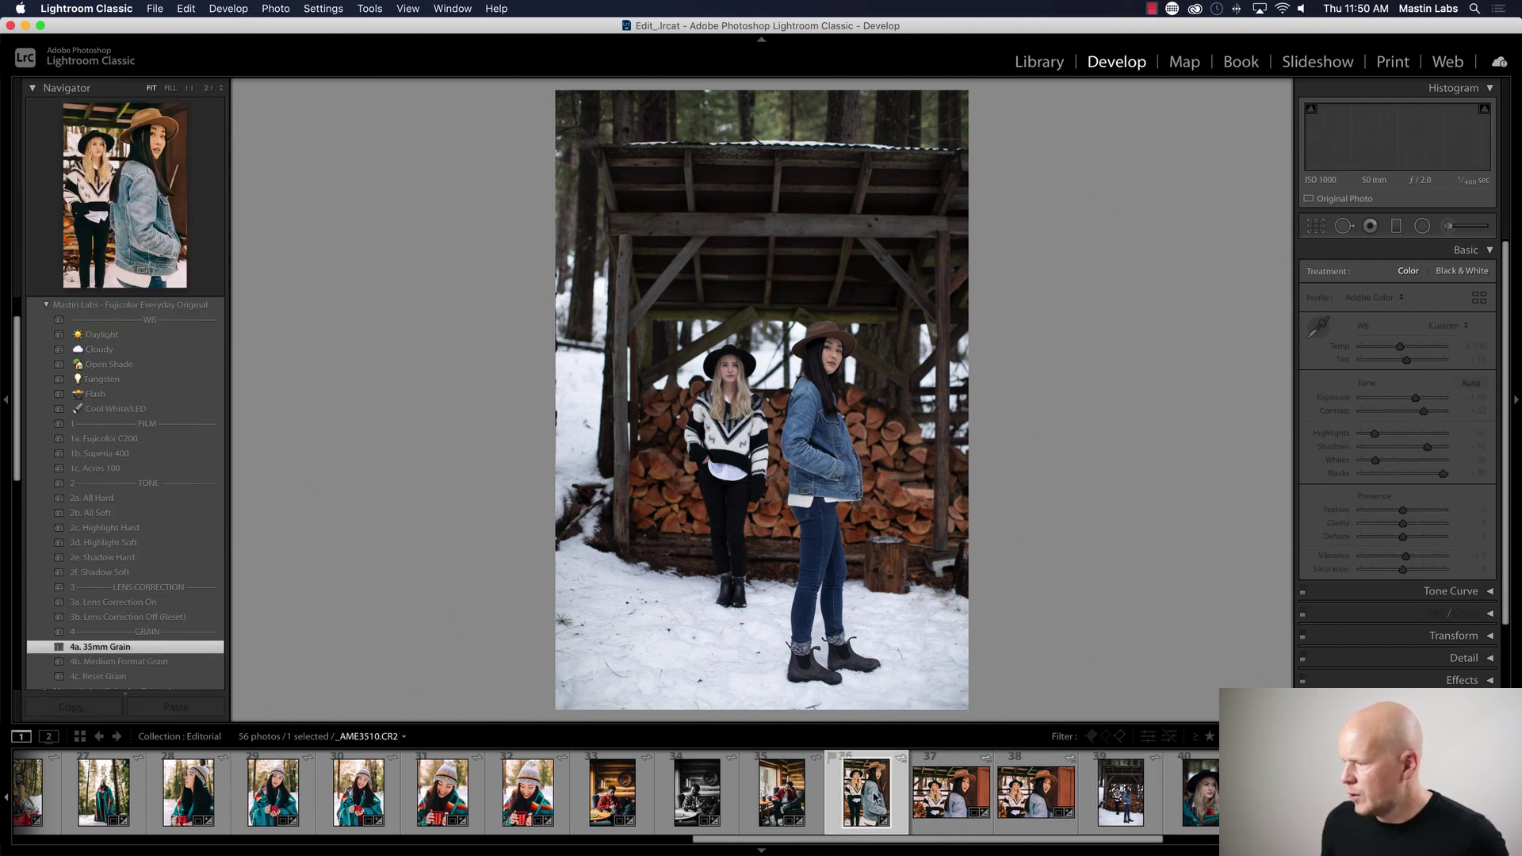
click(1120, 793)
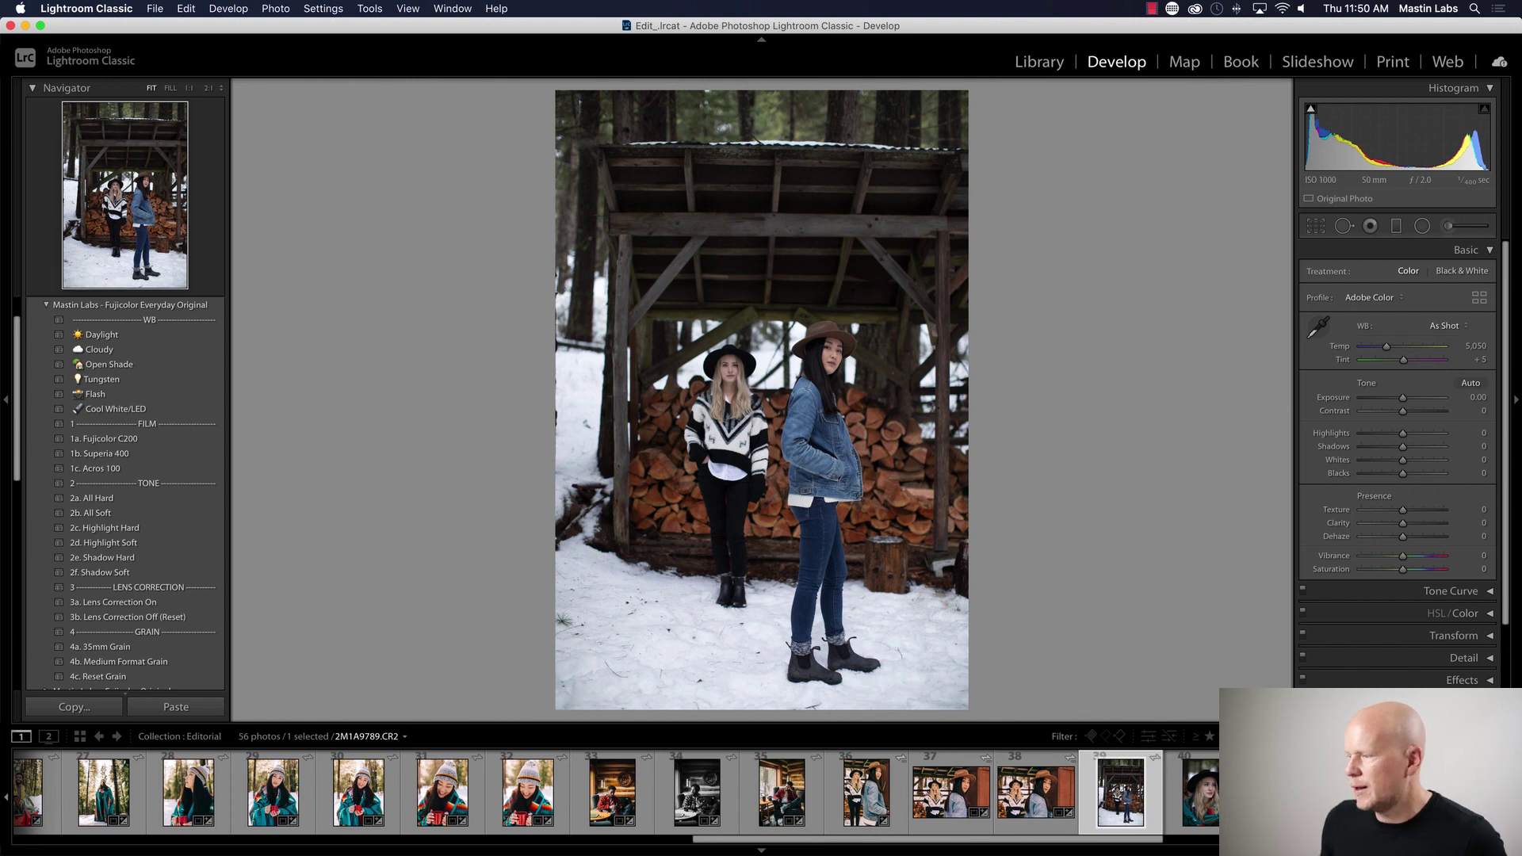
key(super+shift+v)
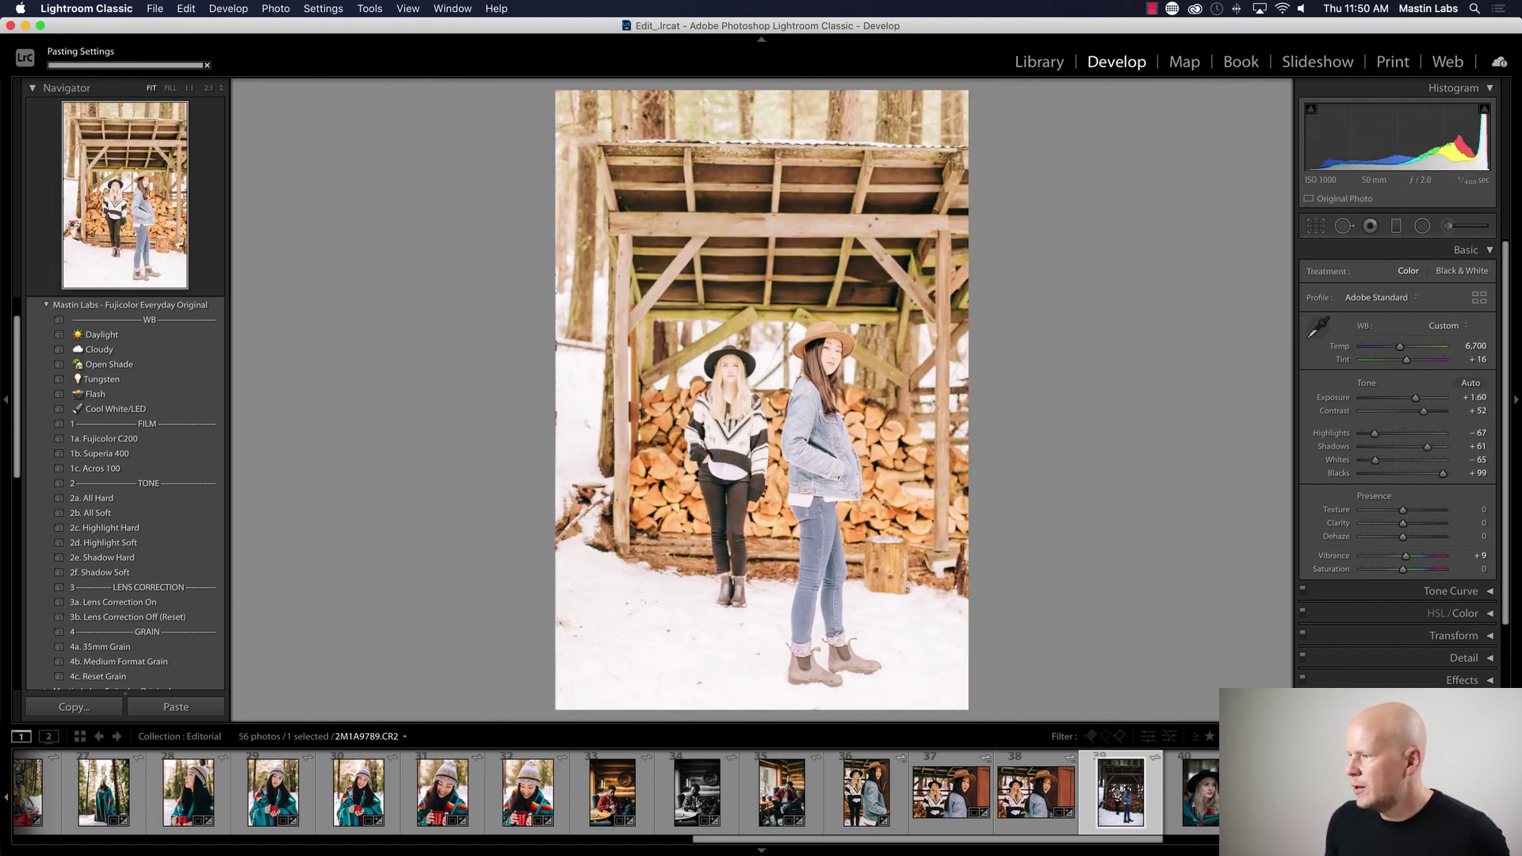
key(super+z)
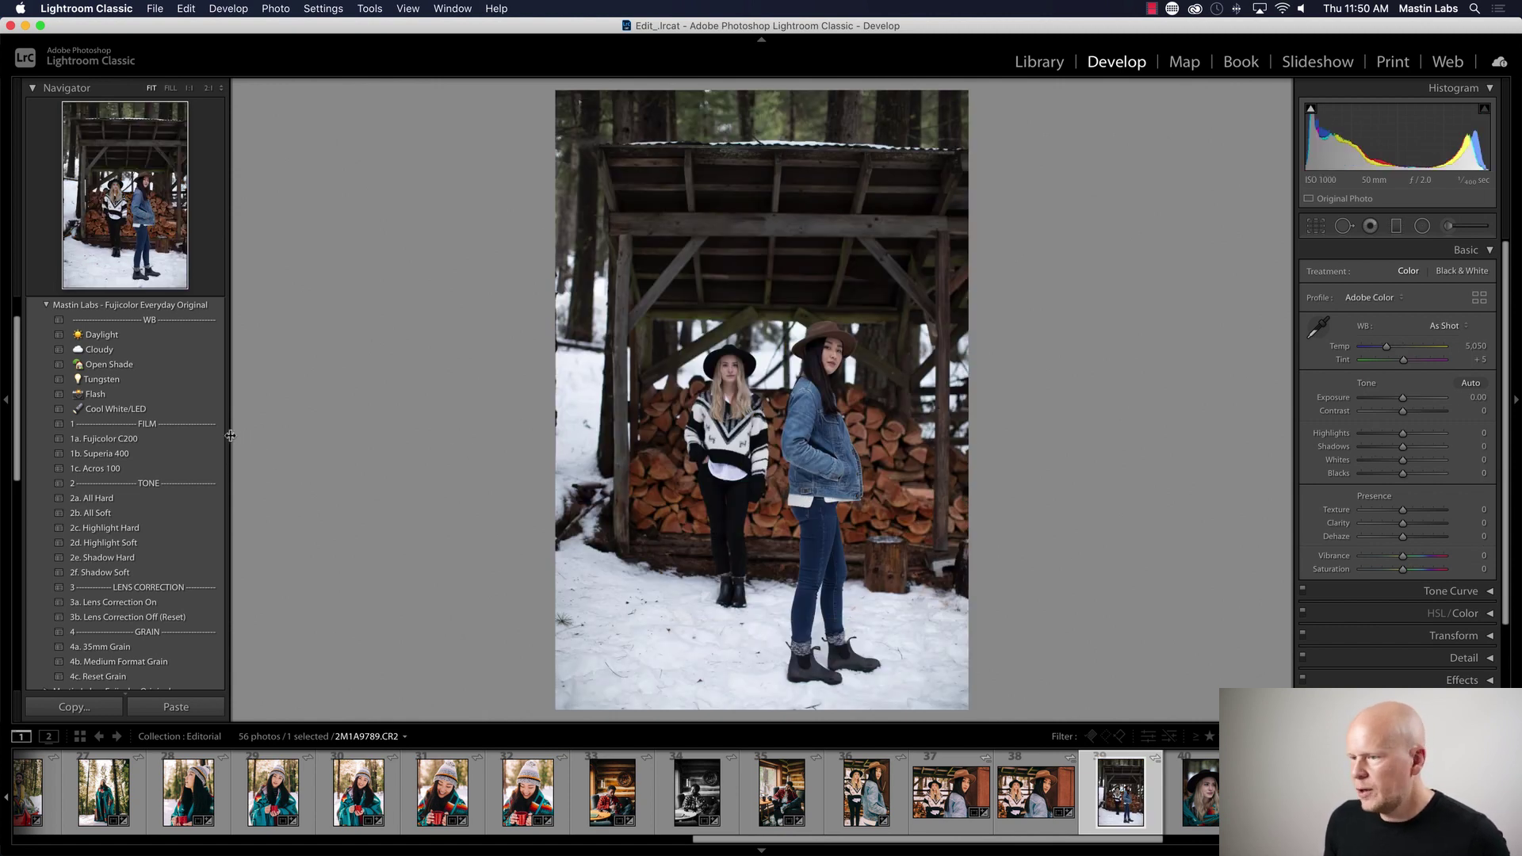
- Review the edit history of _AME3510.CR2 to check which presets and adjustments were applied
key(Left)
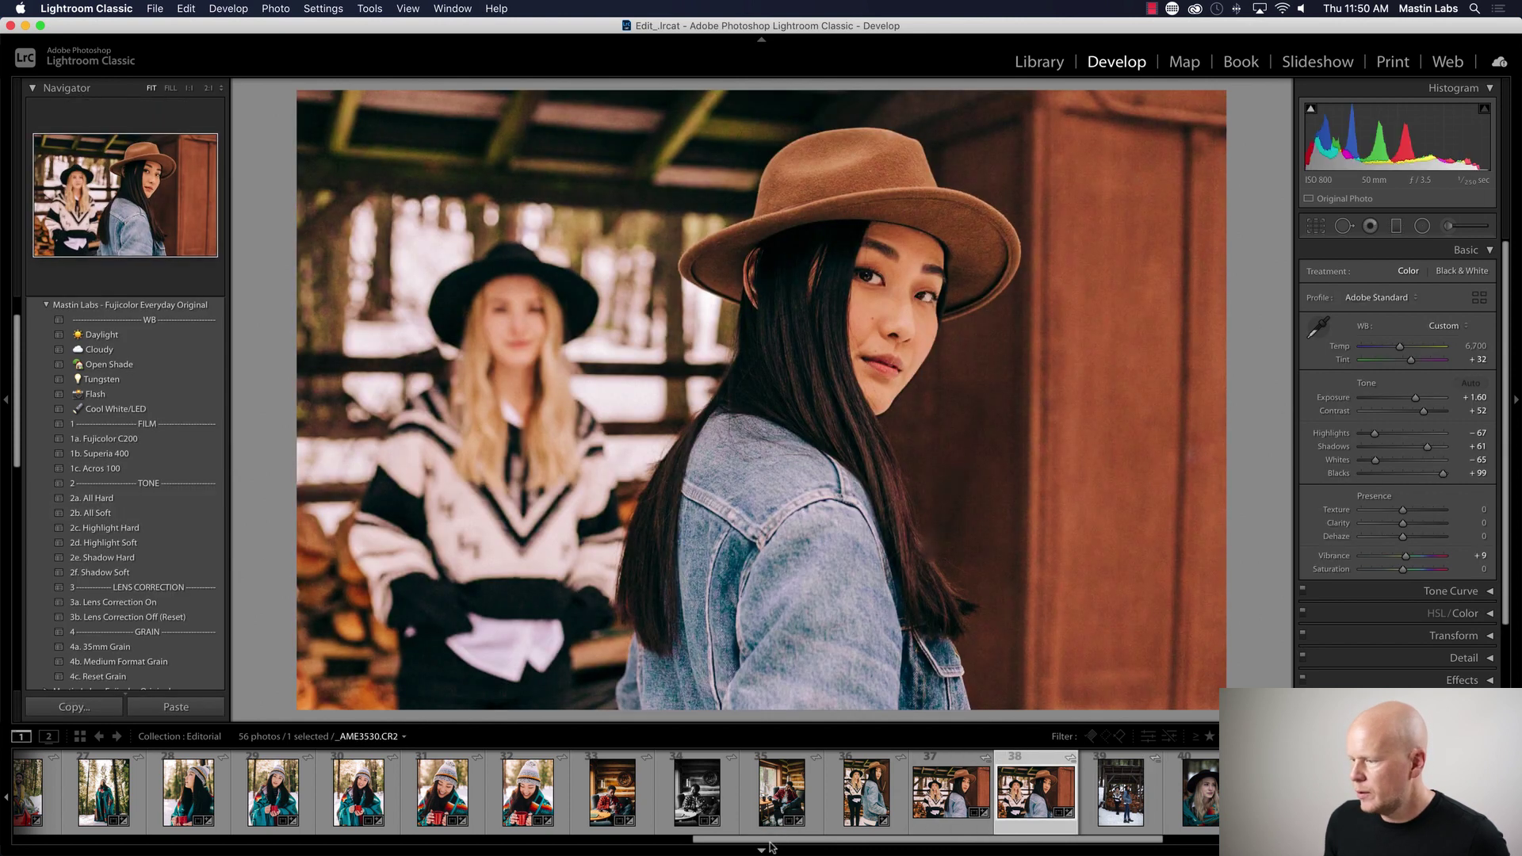
key(Left)
key(Left)
scroll(112, 569, down, 15)
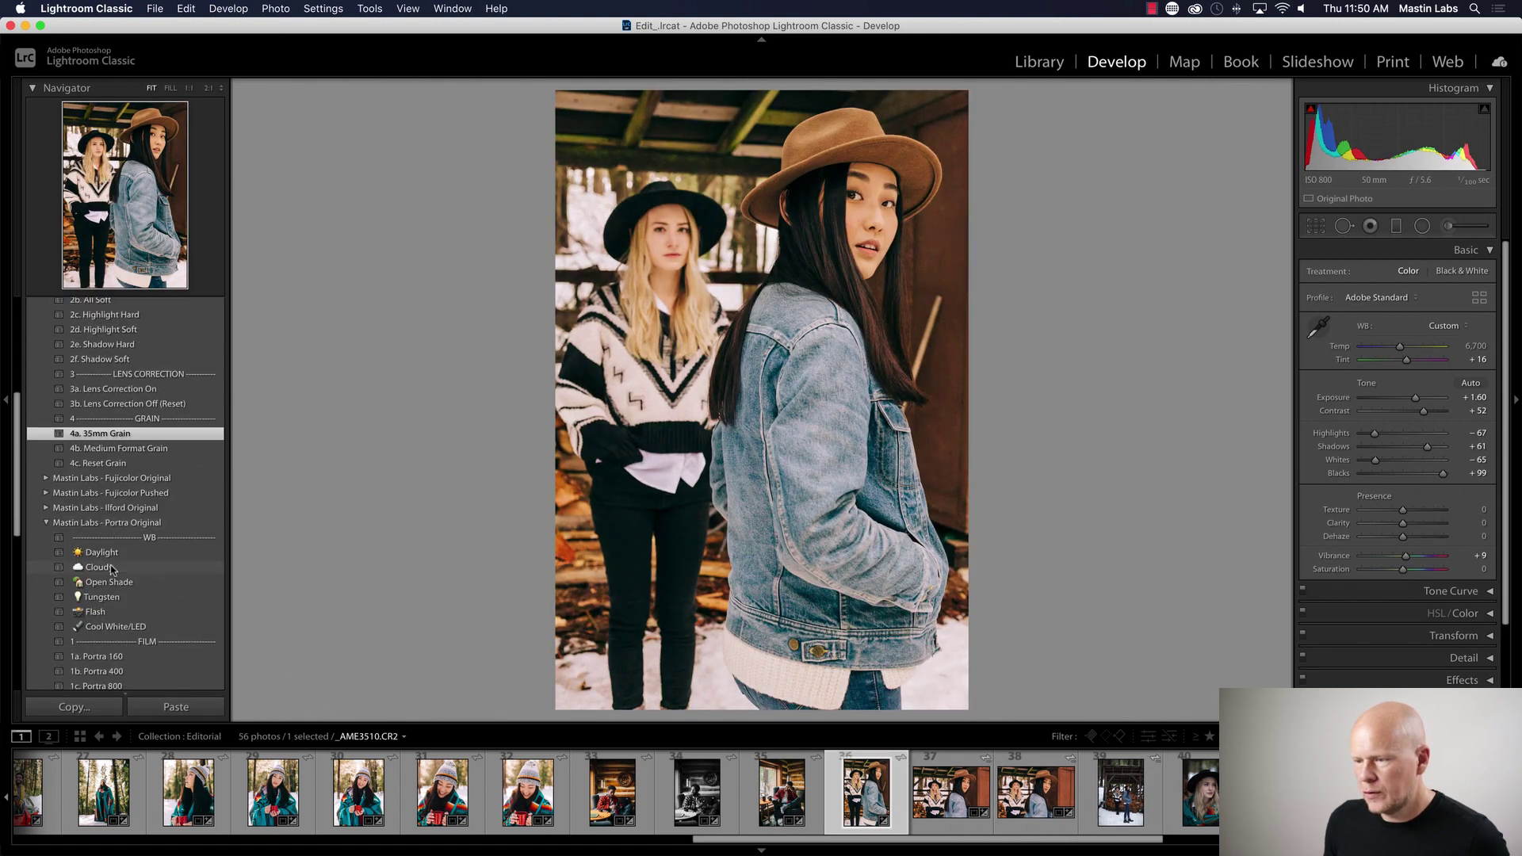
scroll(112, 570, down, 2)
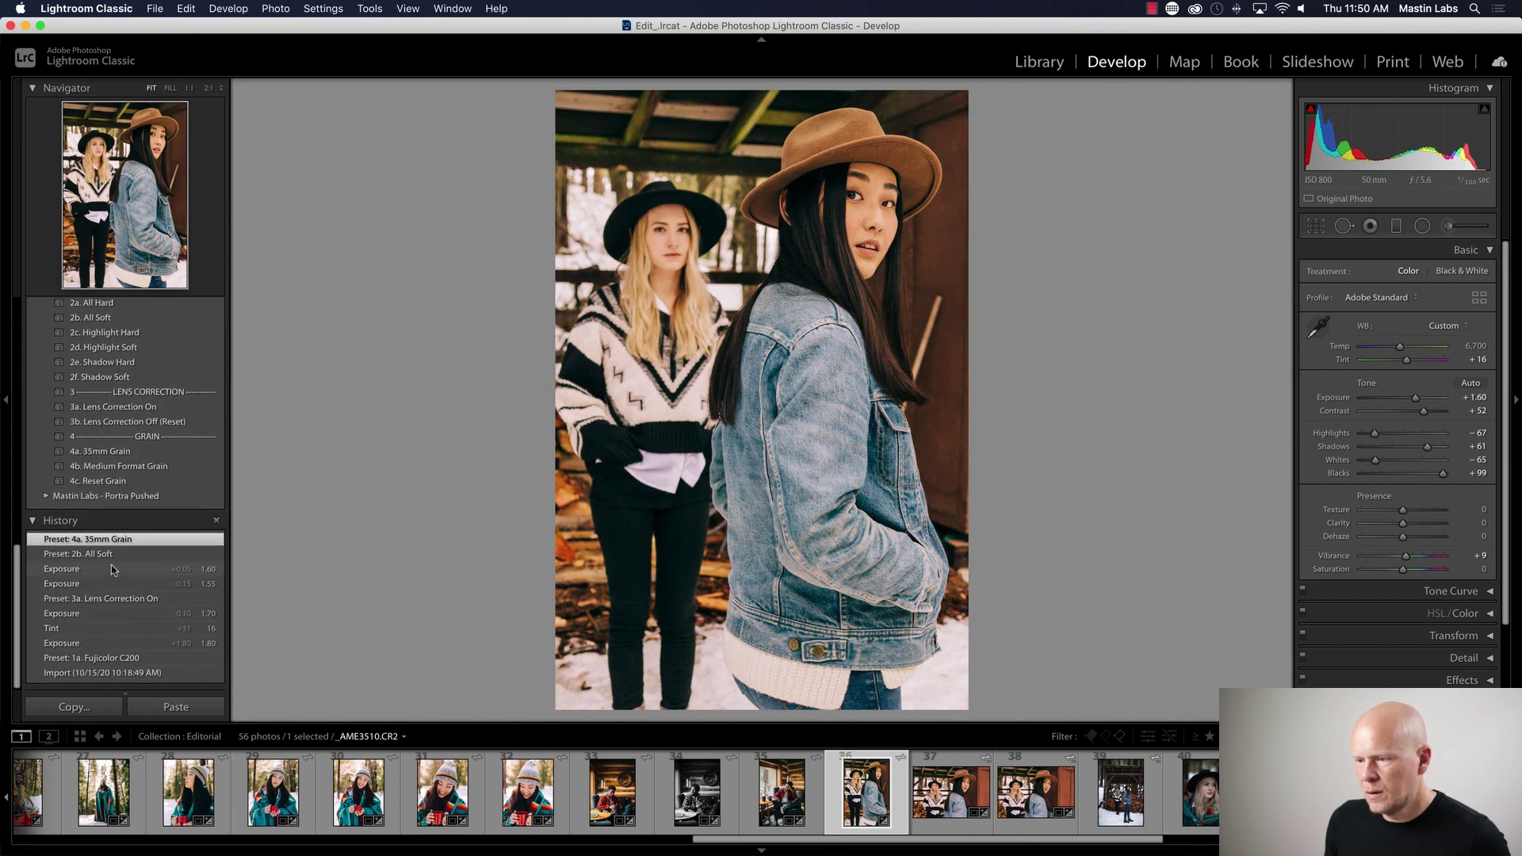
- Apply the Fujicolor Everyday Original 1b. Superia 400 film preset to 2M1A9789.CR2
click(1121, 793)
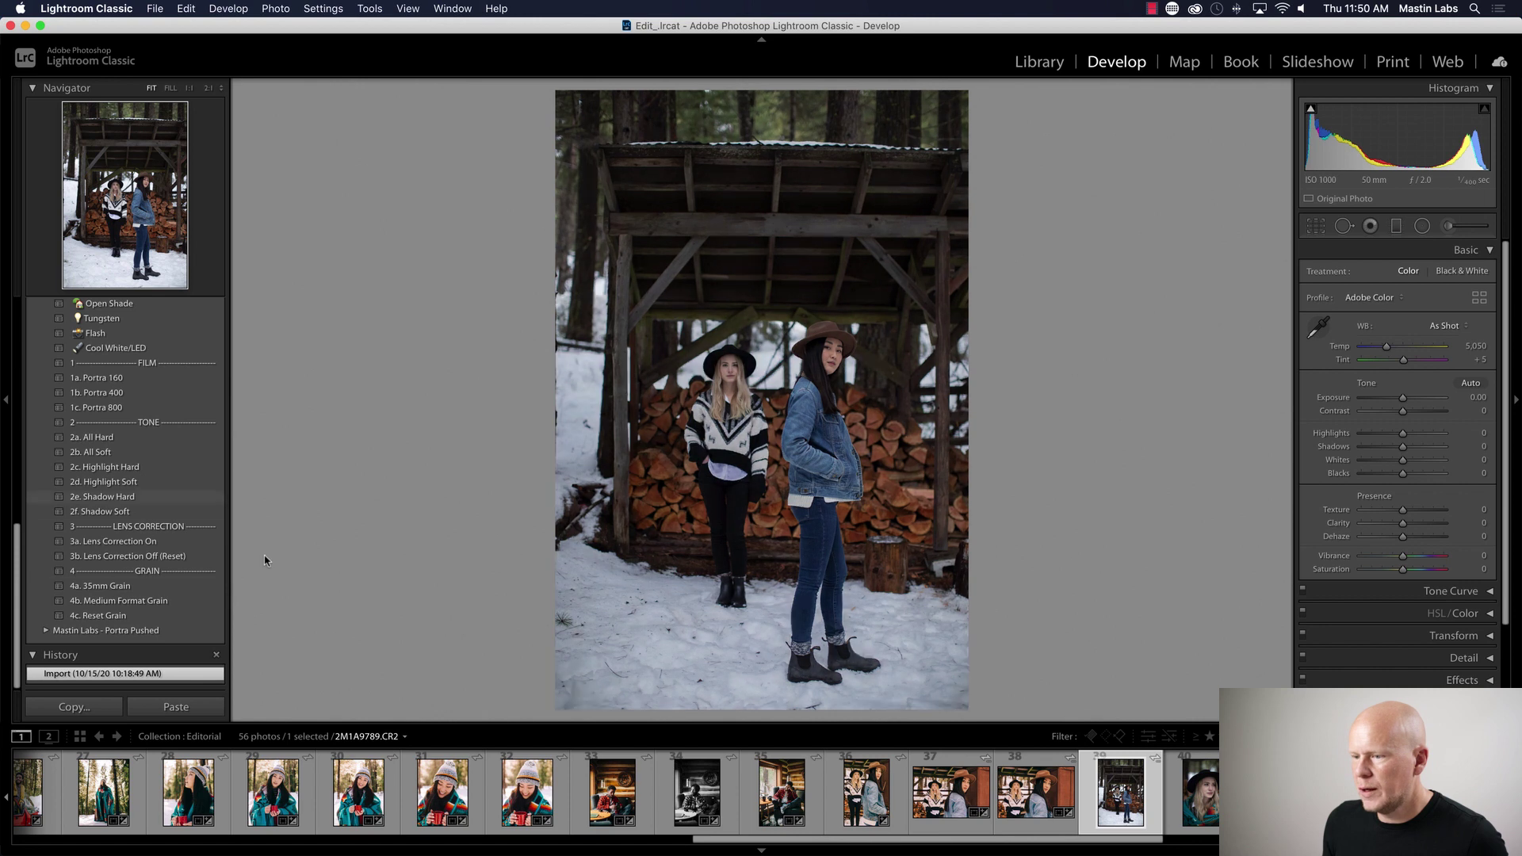
scroll(127, 516, up, 5)
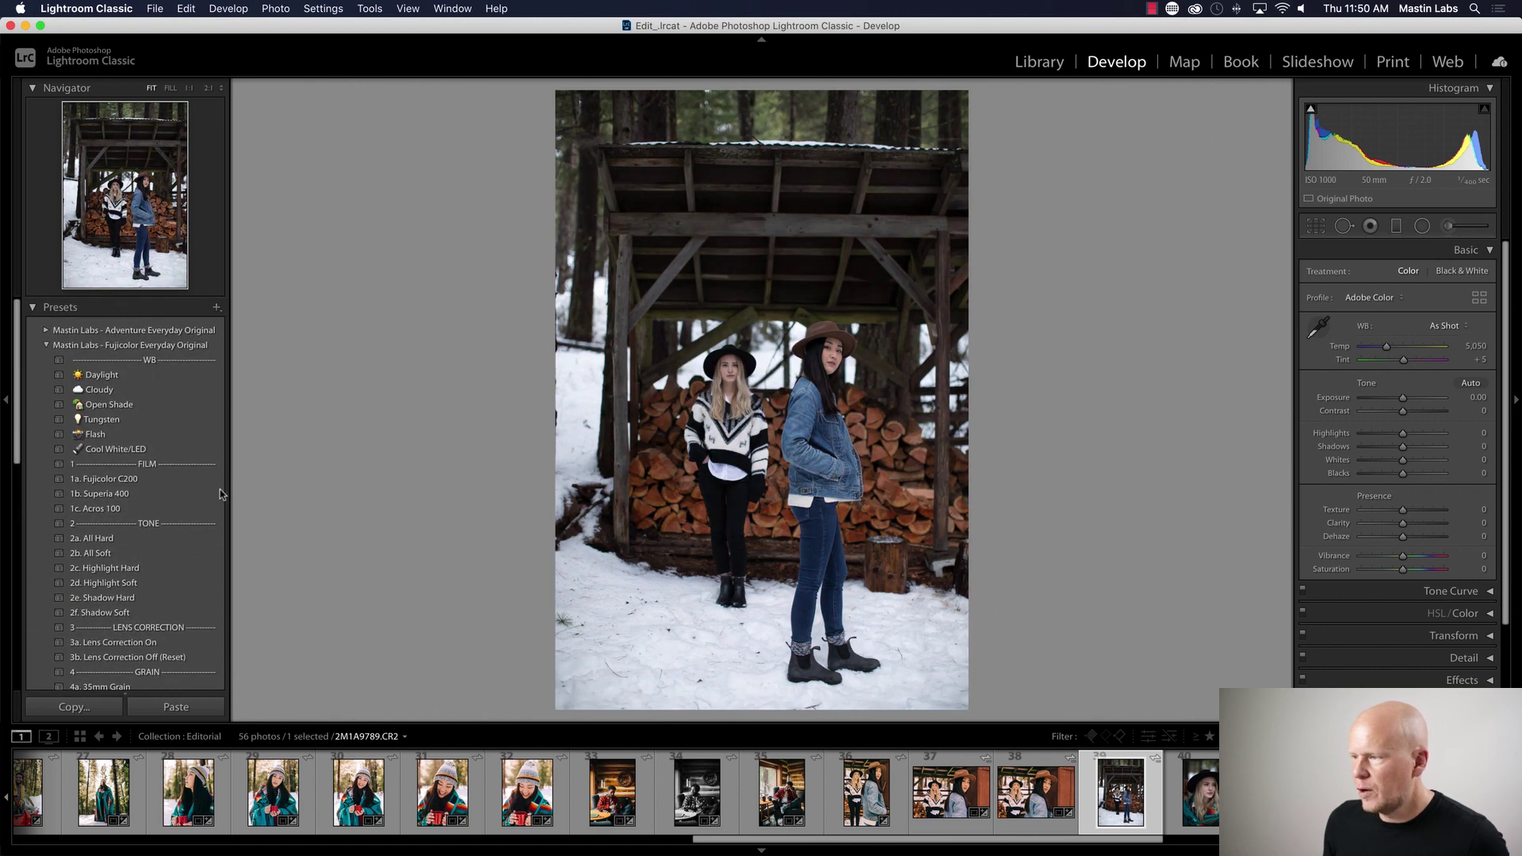
click(208, 494)
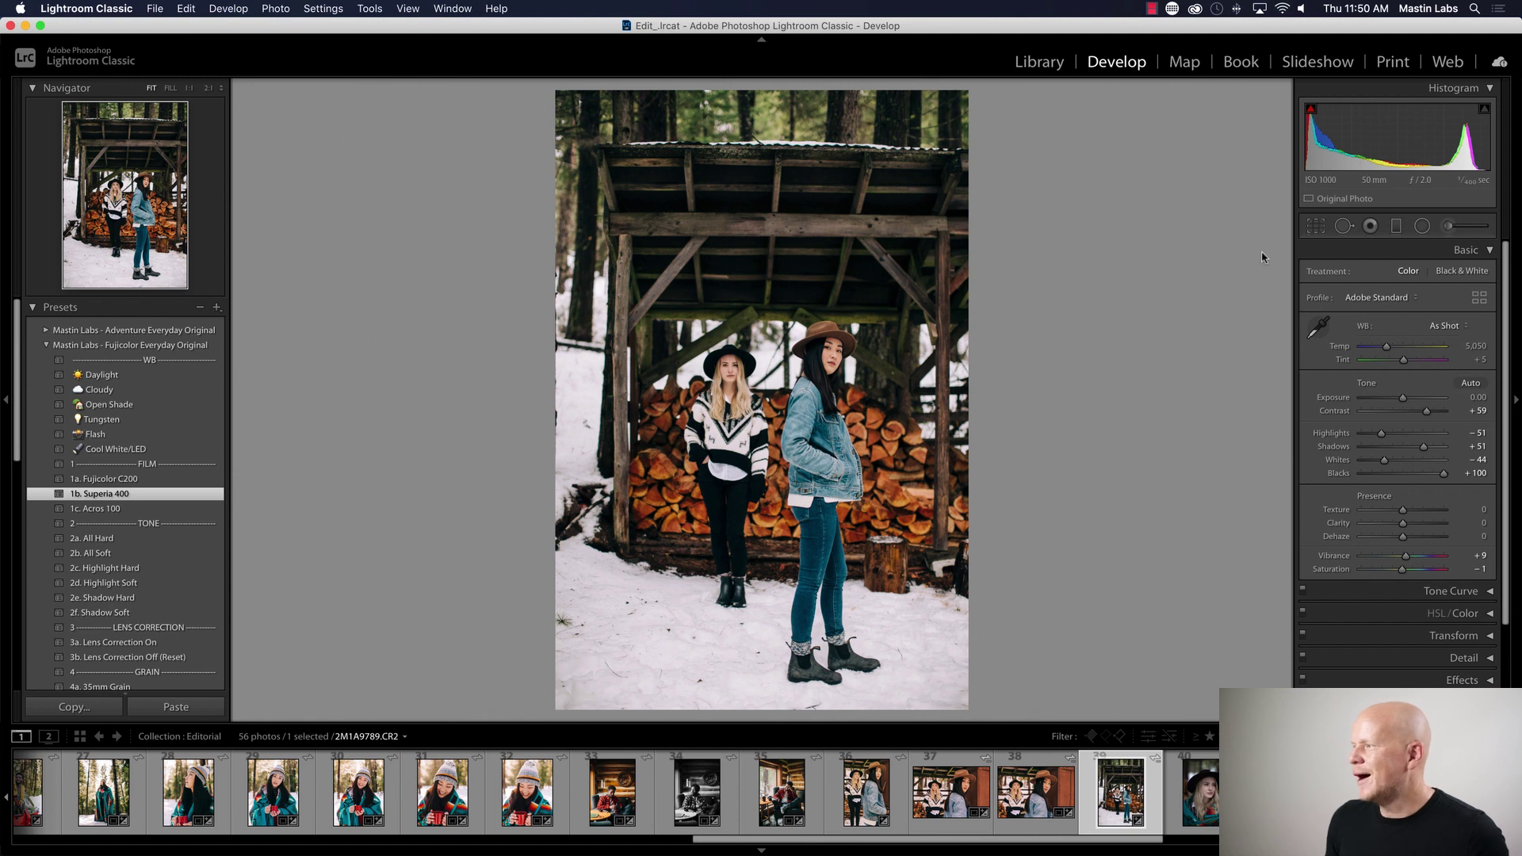
- Try tightening the woodshed photo's crop and switching it to a 4 x 3 aspect ratio, and reset the crop
click(1326, 230)
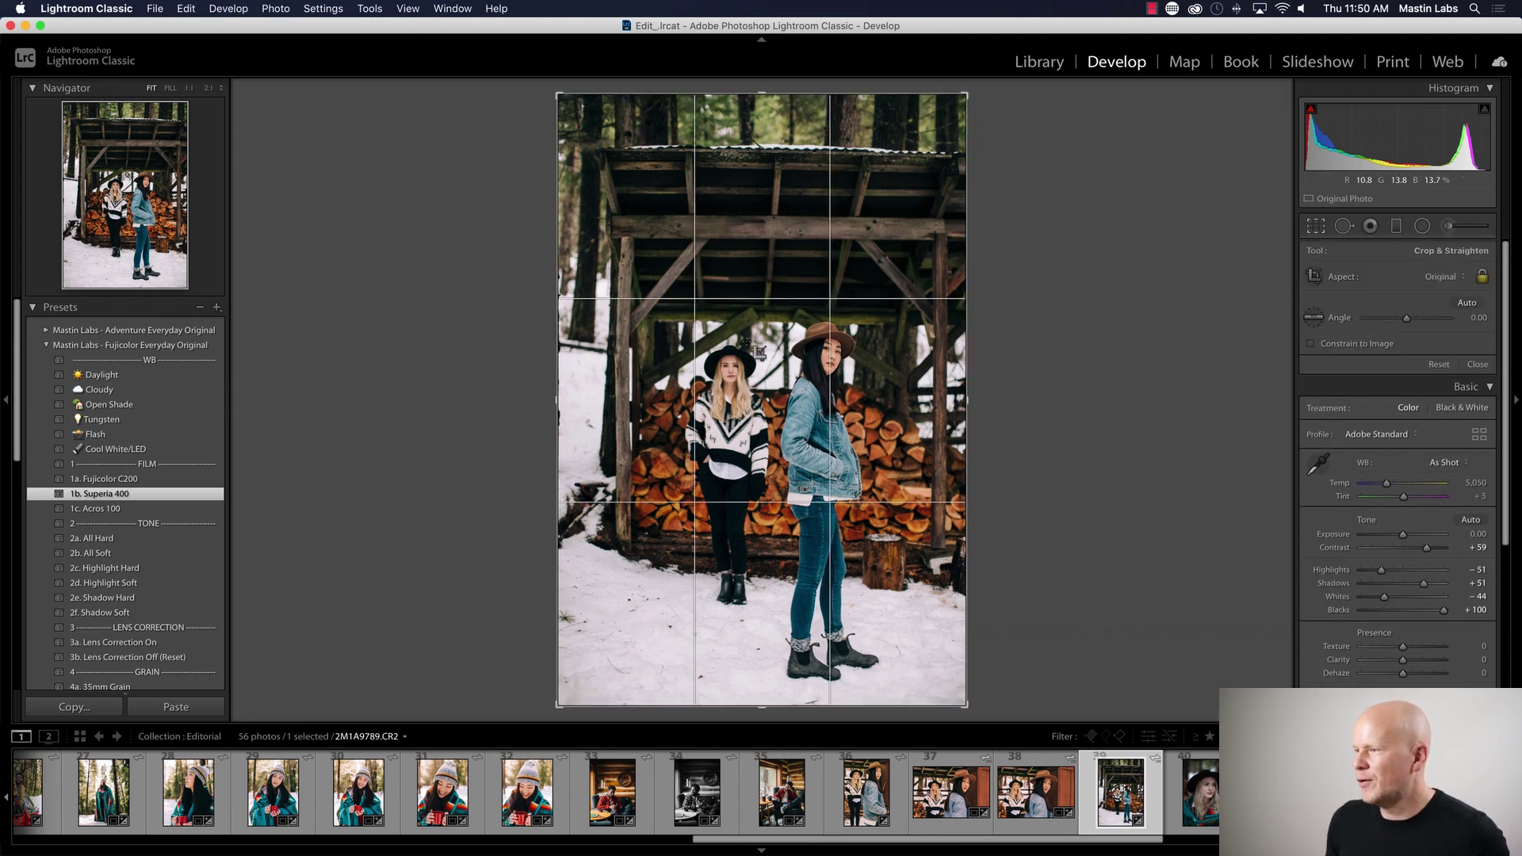
drag(559, 706, 570, 702)
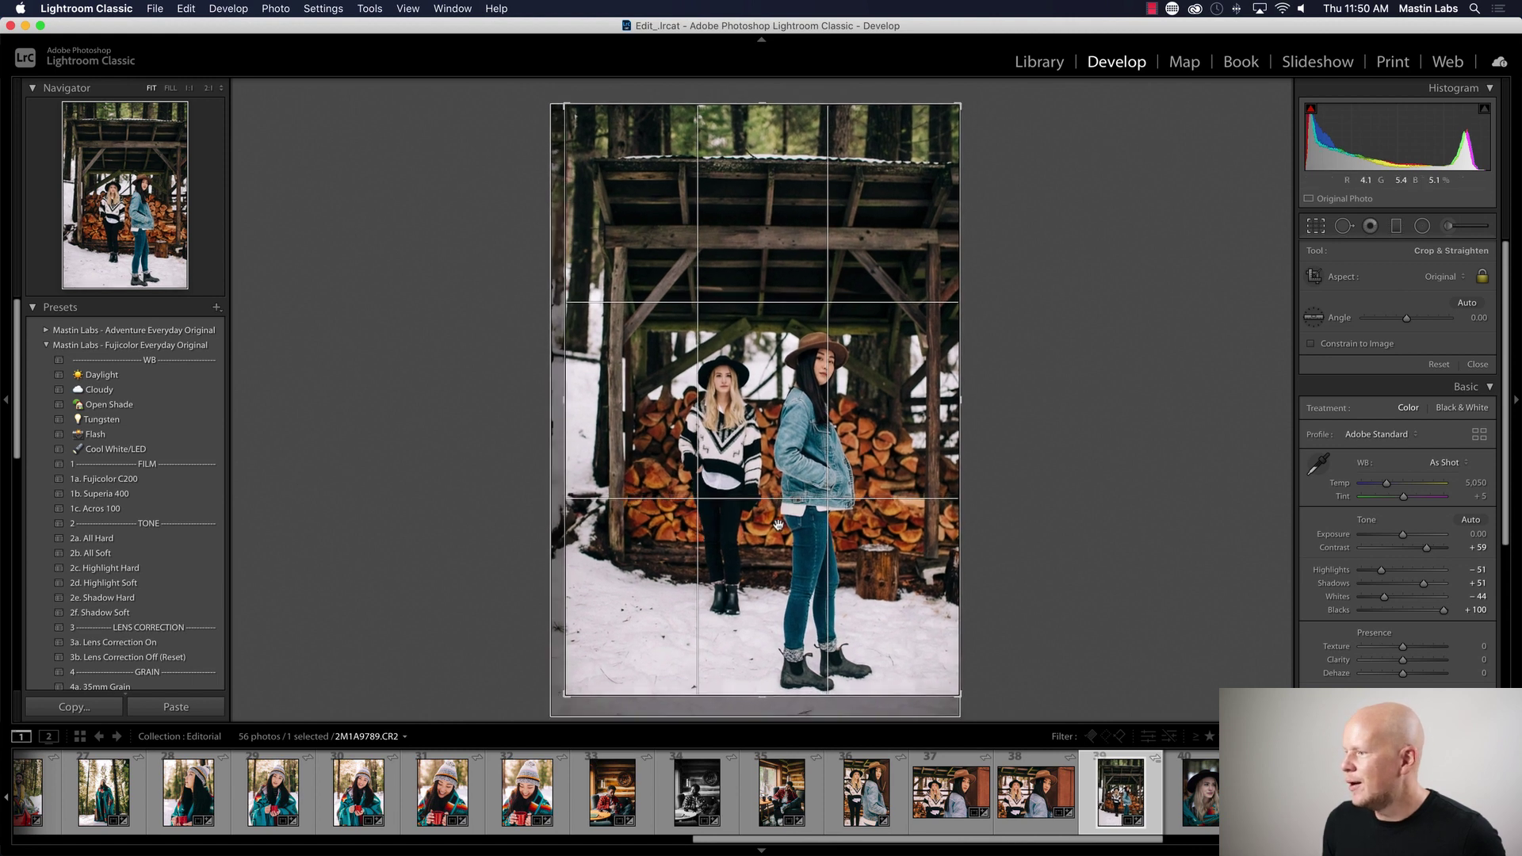
click(1441, 277)
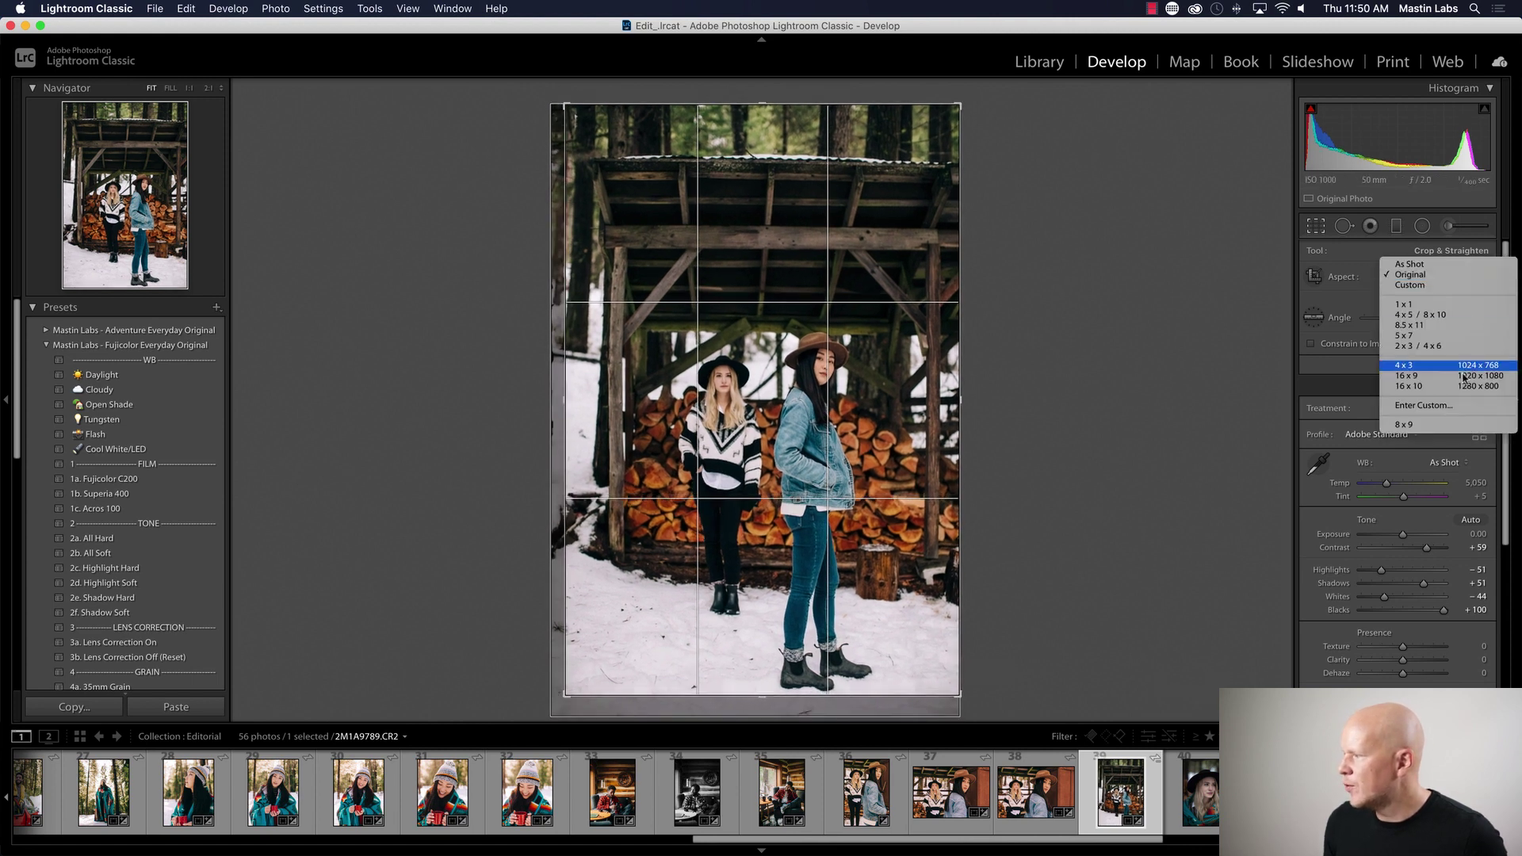
click(1445, 372)
drag(756, 386, 758, 350)
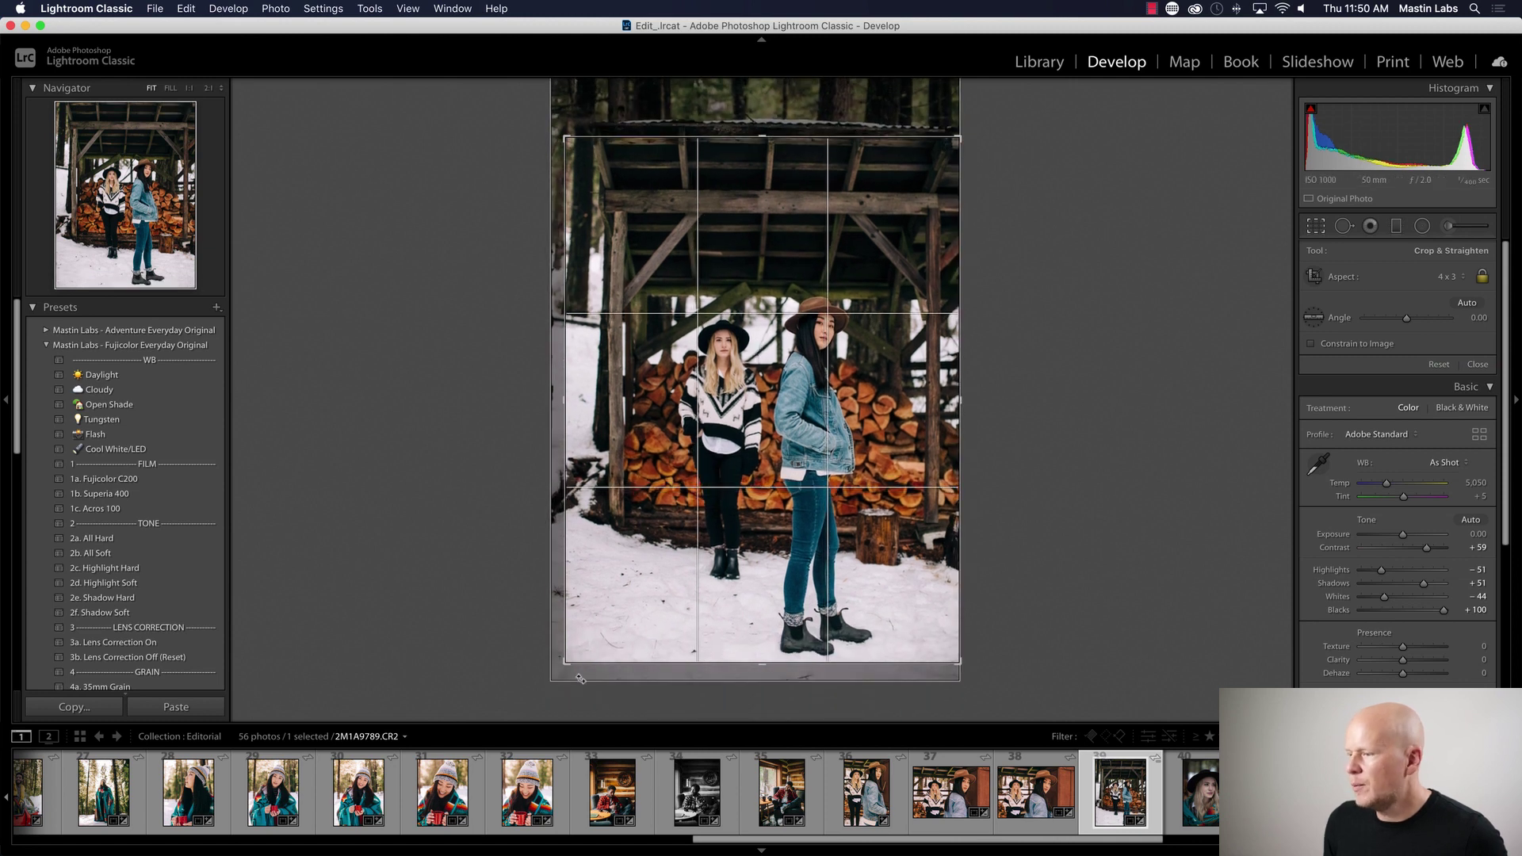
drag(572, 662, 559, 674)
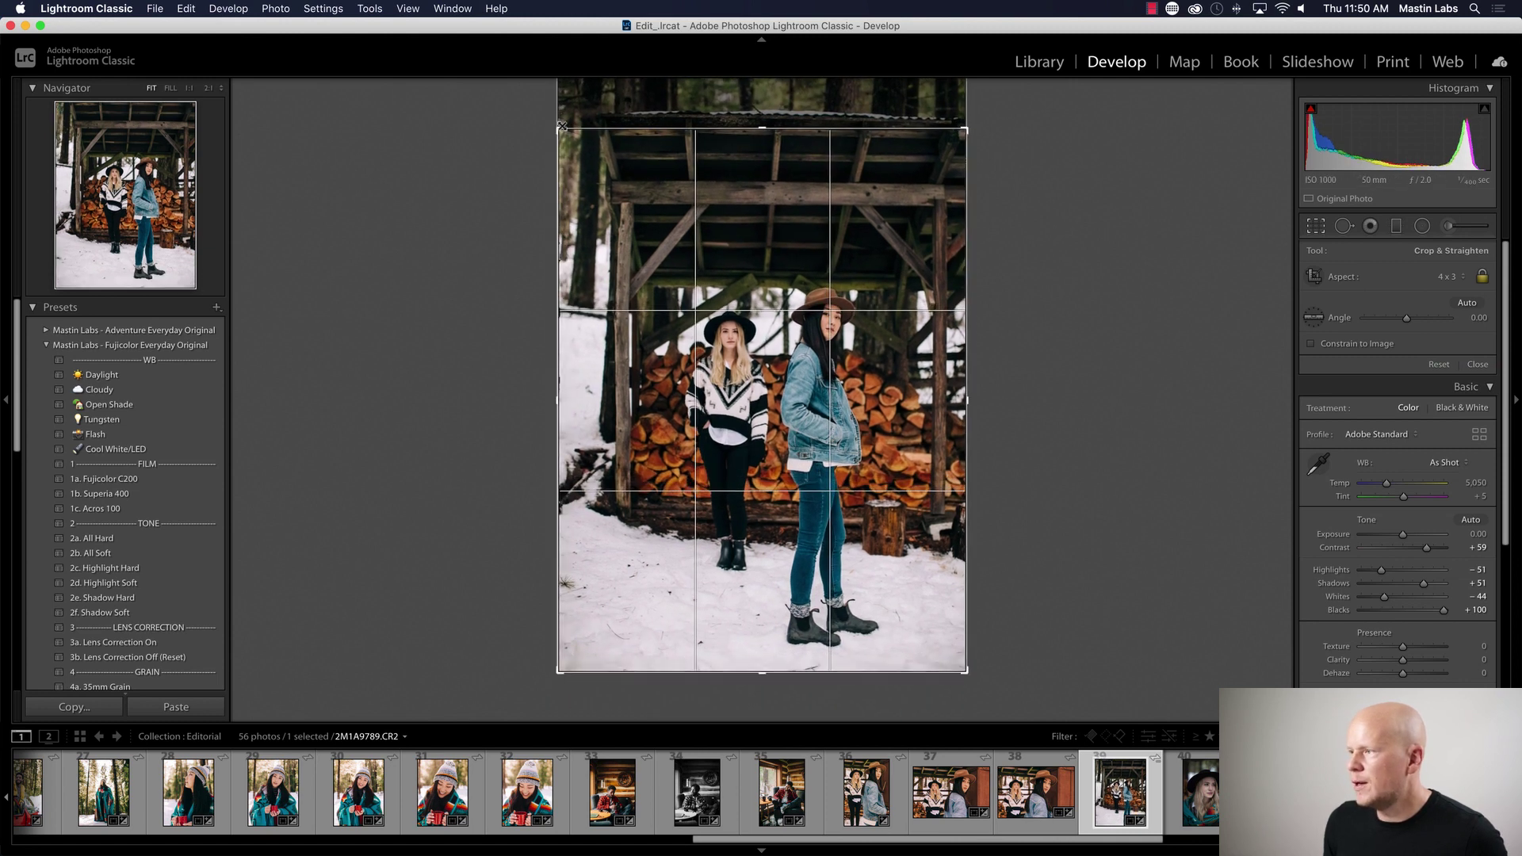
drag(706, 116, 706, 154)
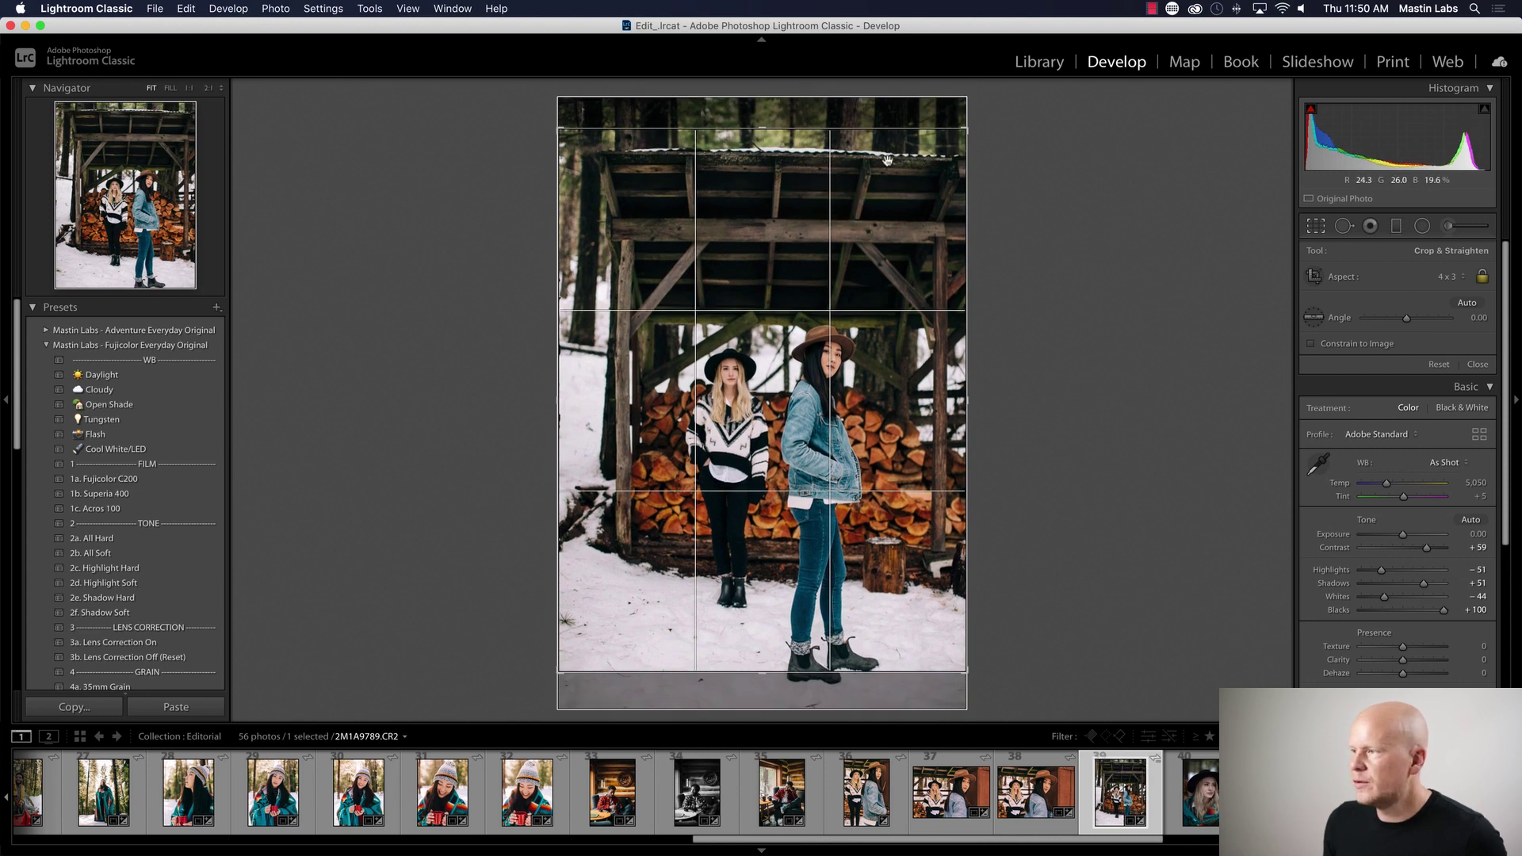
click(1438, 365)
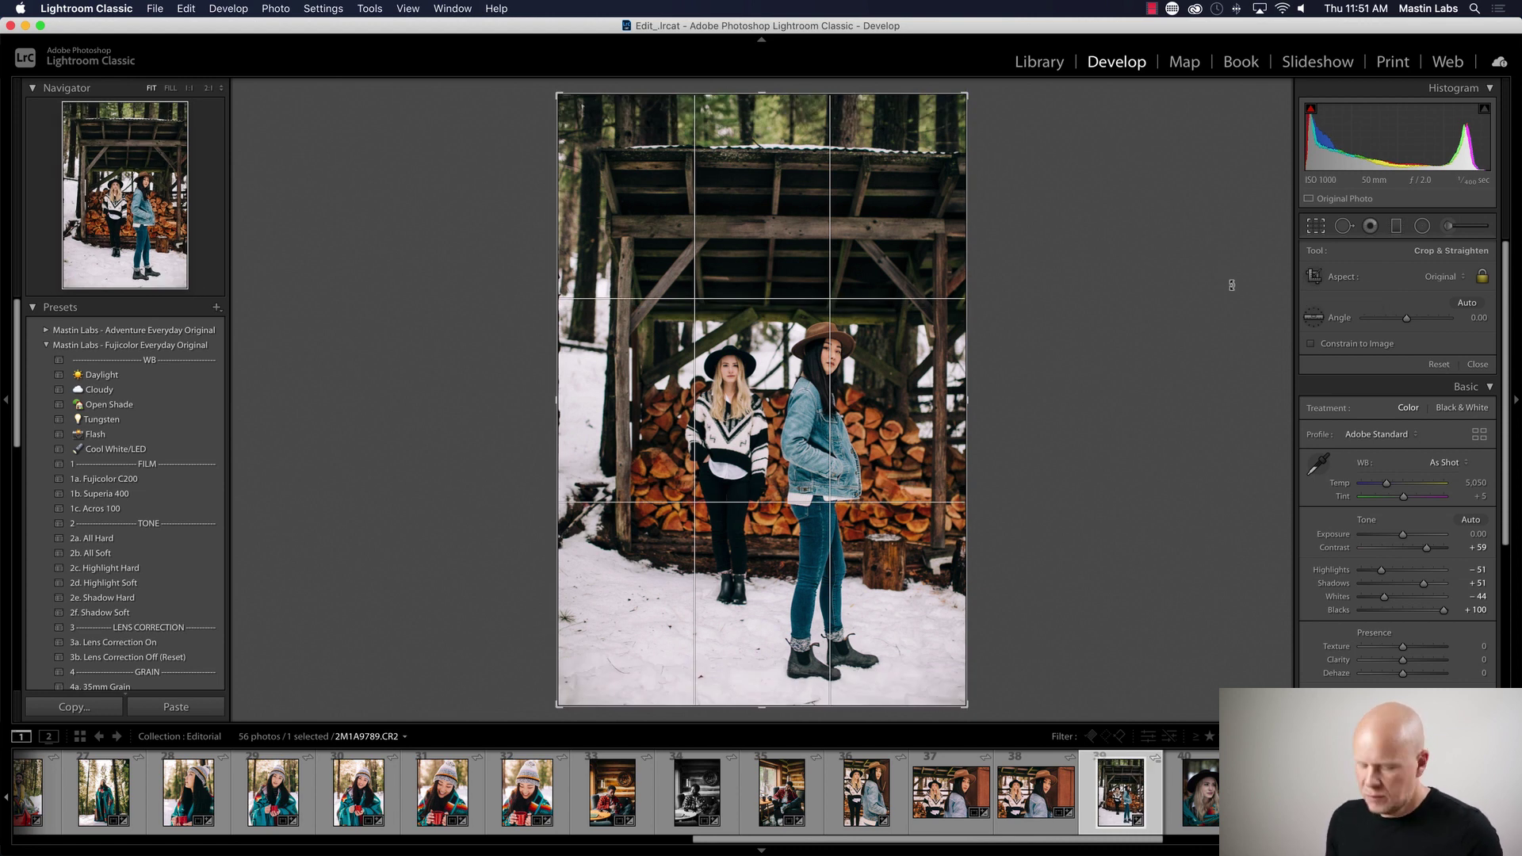
- Crop the woodshed photo slightly inward from its left edge, keeping the Original aspect ratio
key(r)
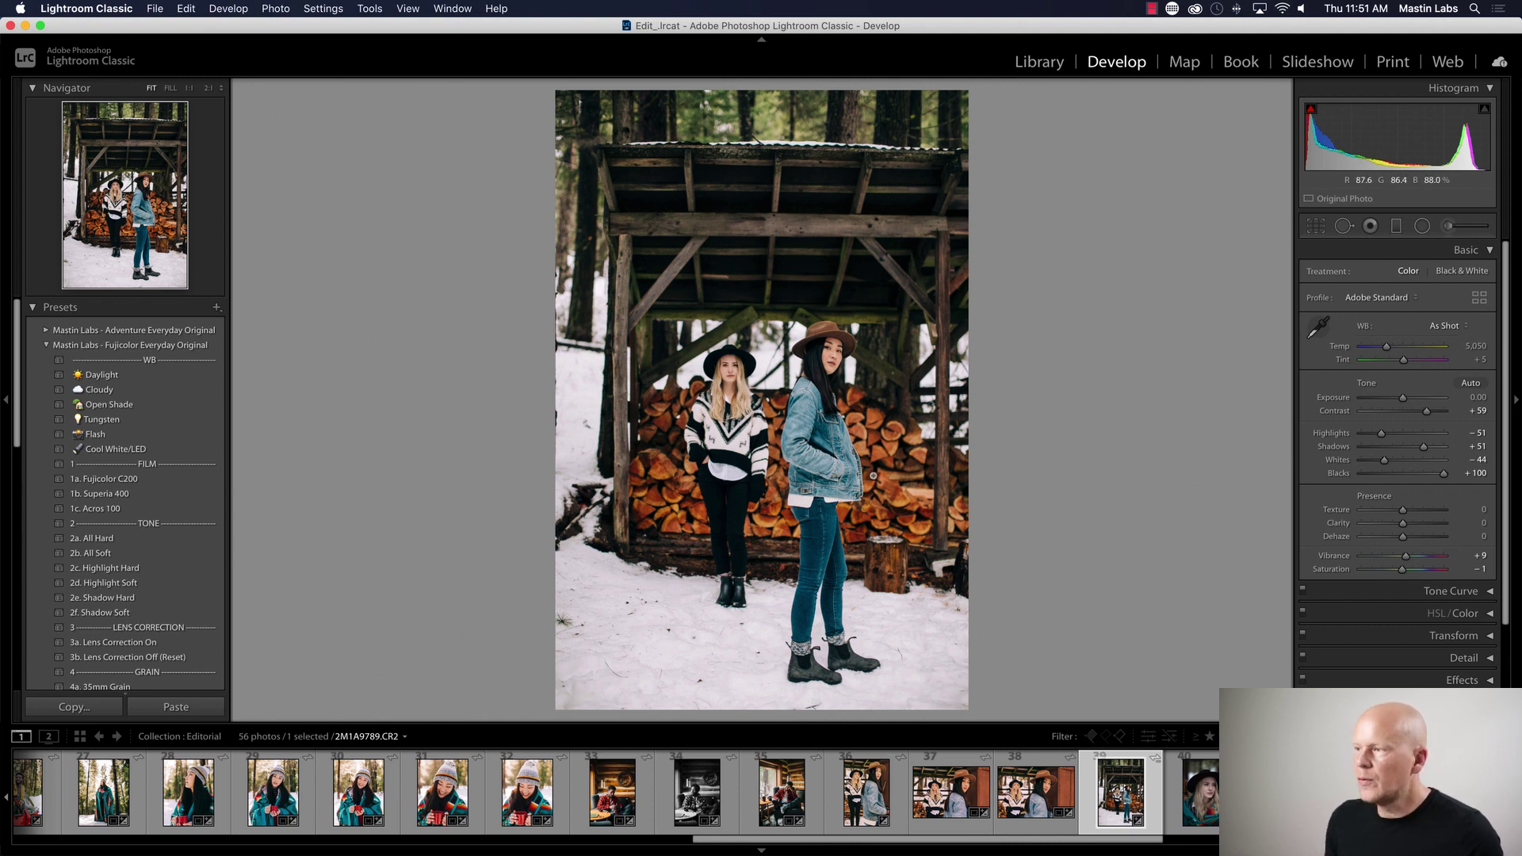
key(r)
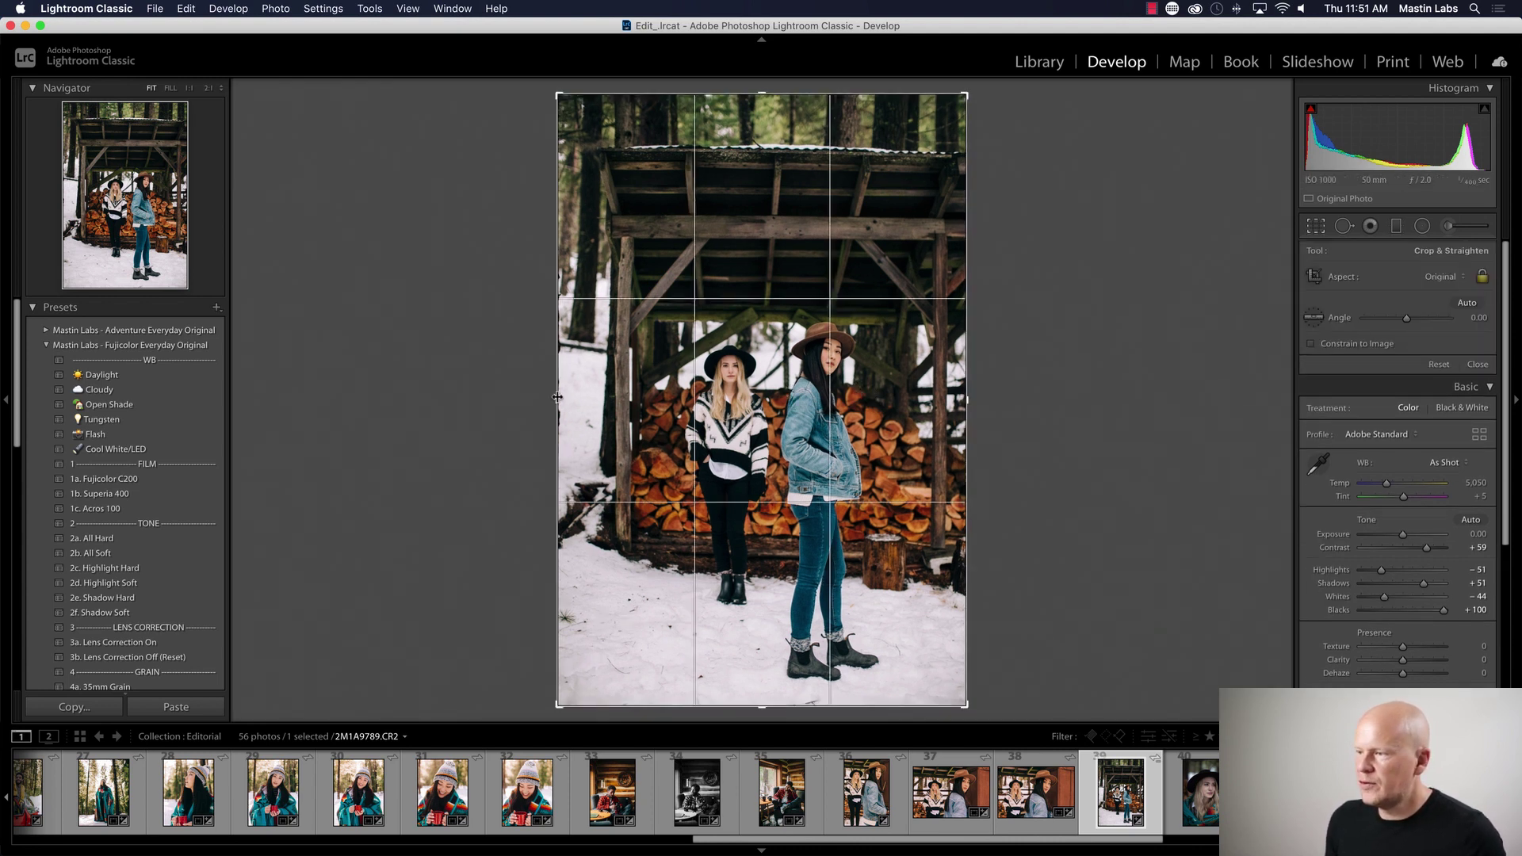
key(r)
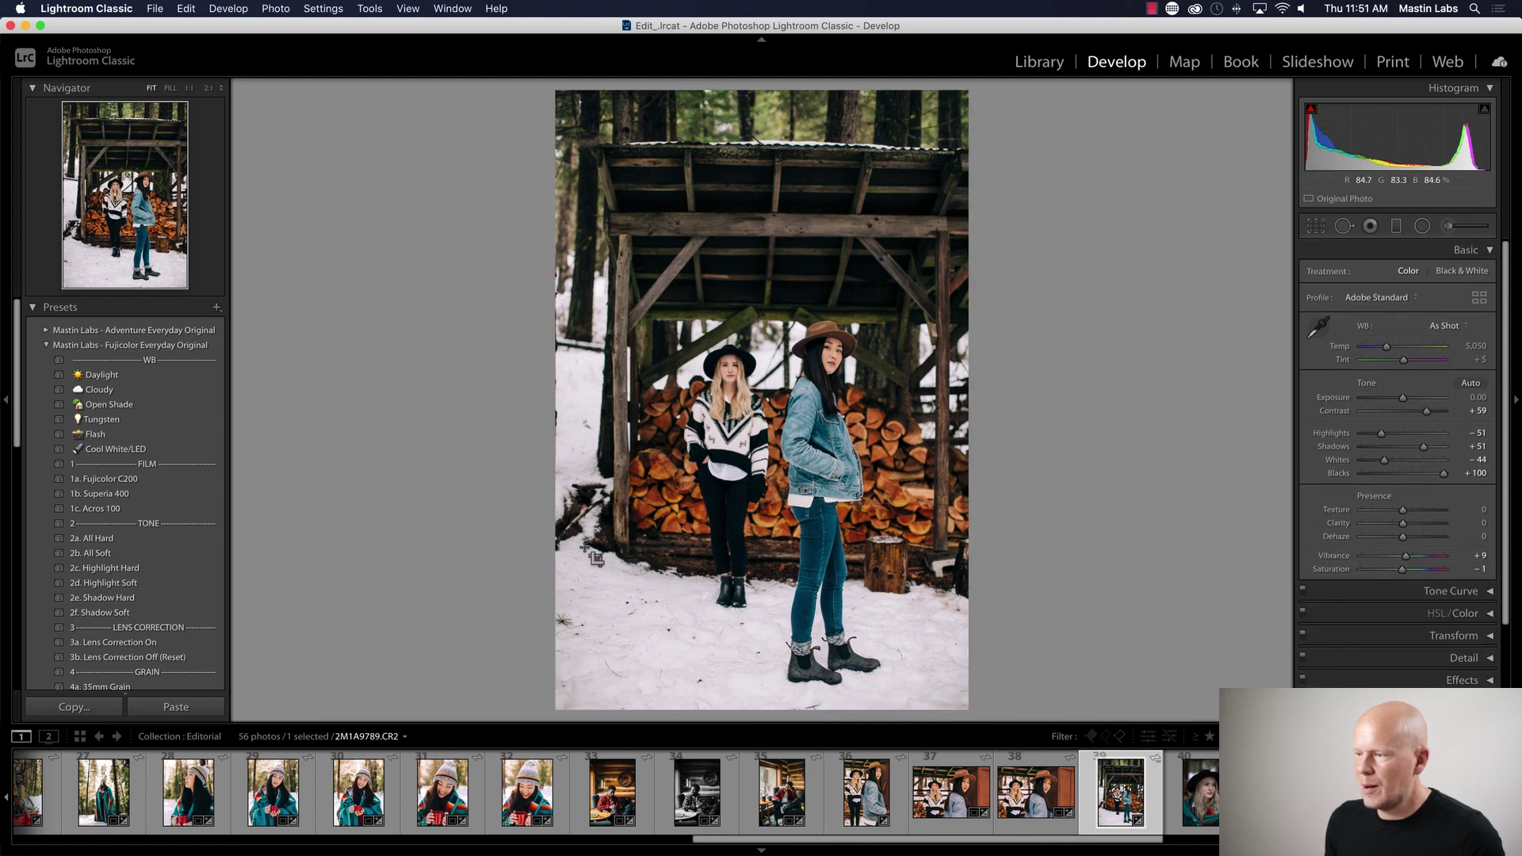
key(r)
drag(560, 401, 559, 448)
key(r)
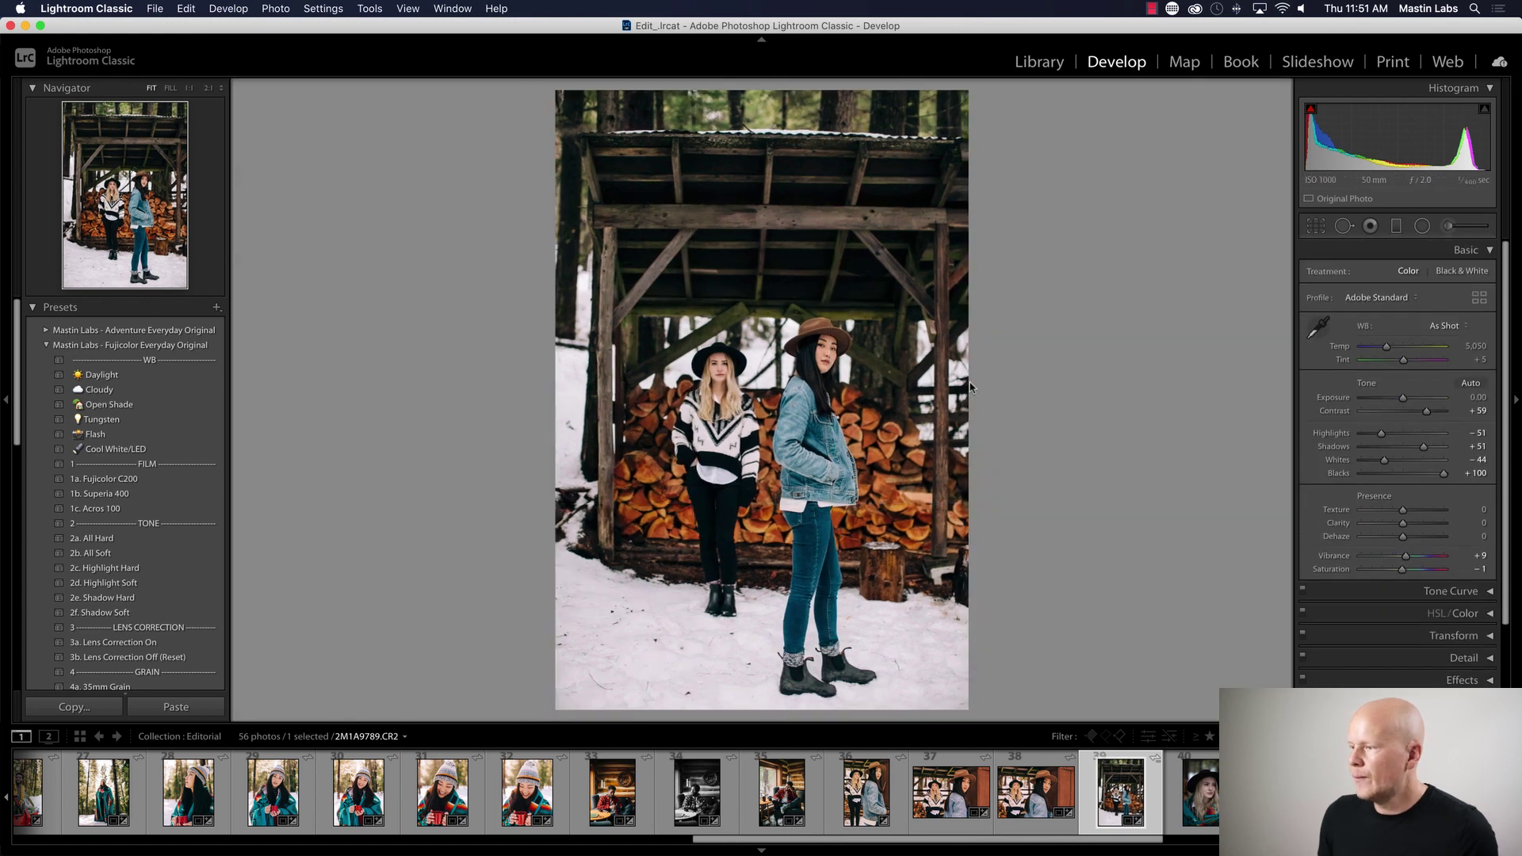
- Compare the woodshed photo before and after, and set its Exposure to +0.20
key(y)
key(y)
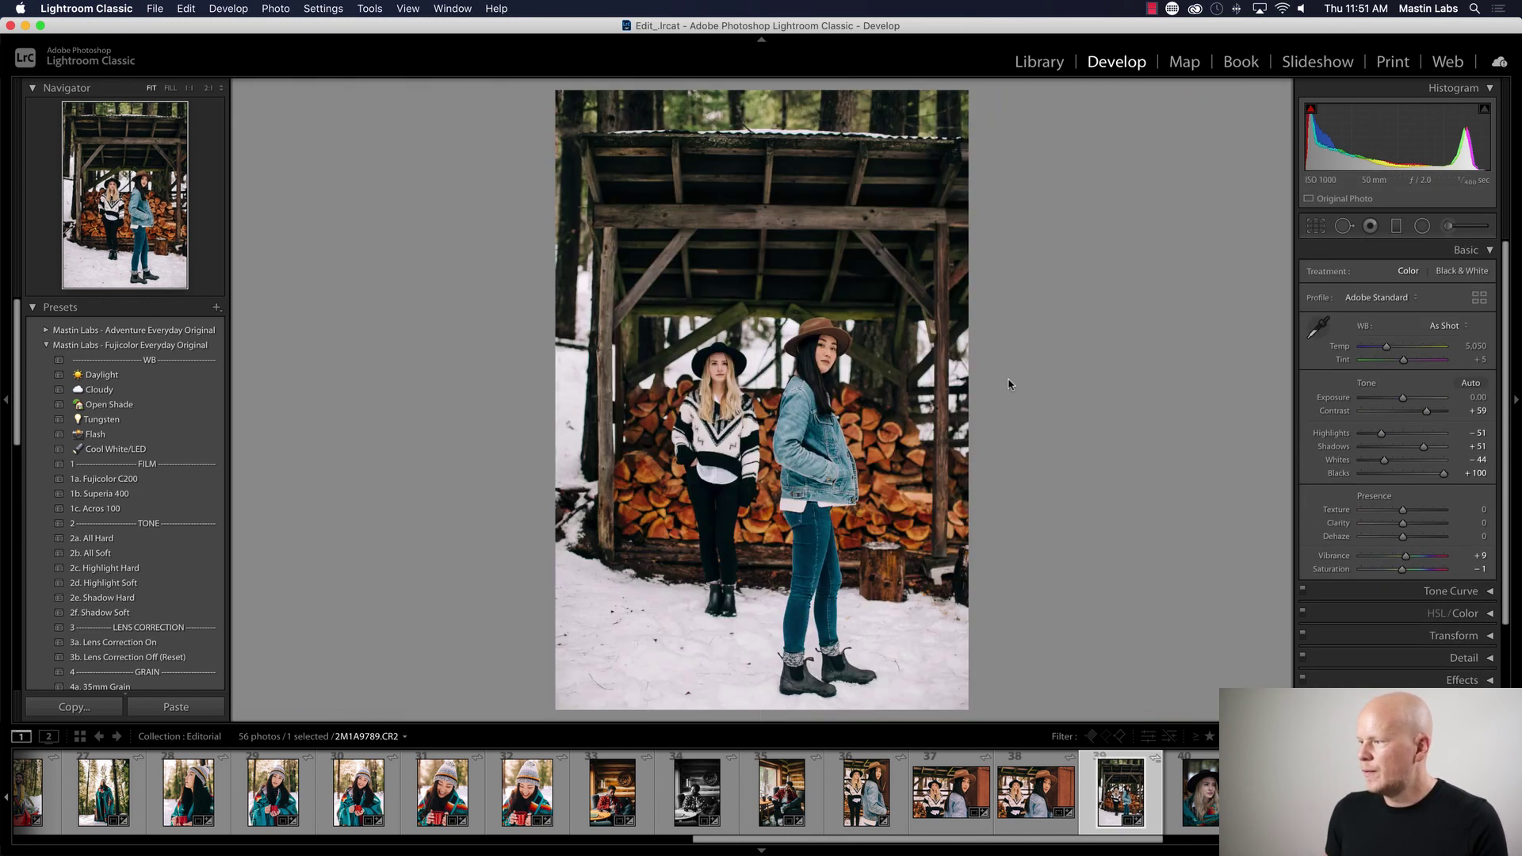
drag(1402, 398, 1405, 401)
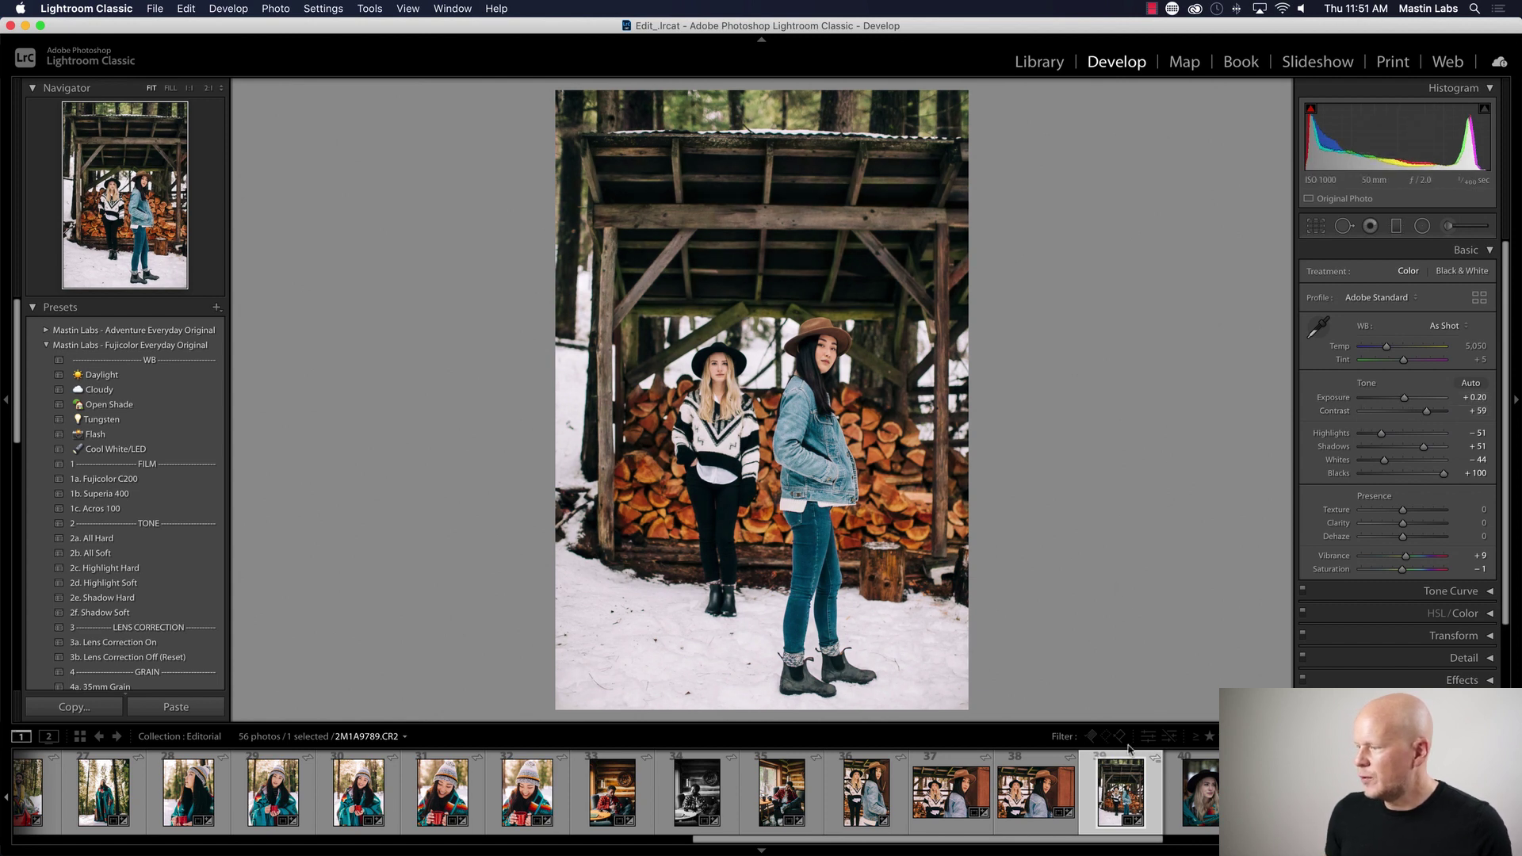
- Apply the 1b. Superia 400 preset to 2M1A9854.CR2 and set Exposure to +0.60, Temp to 5,363 and Tint to +8
key(Right)
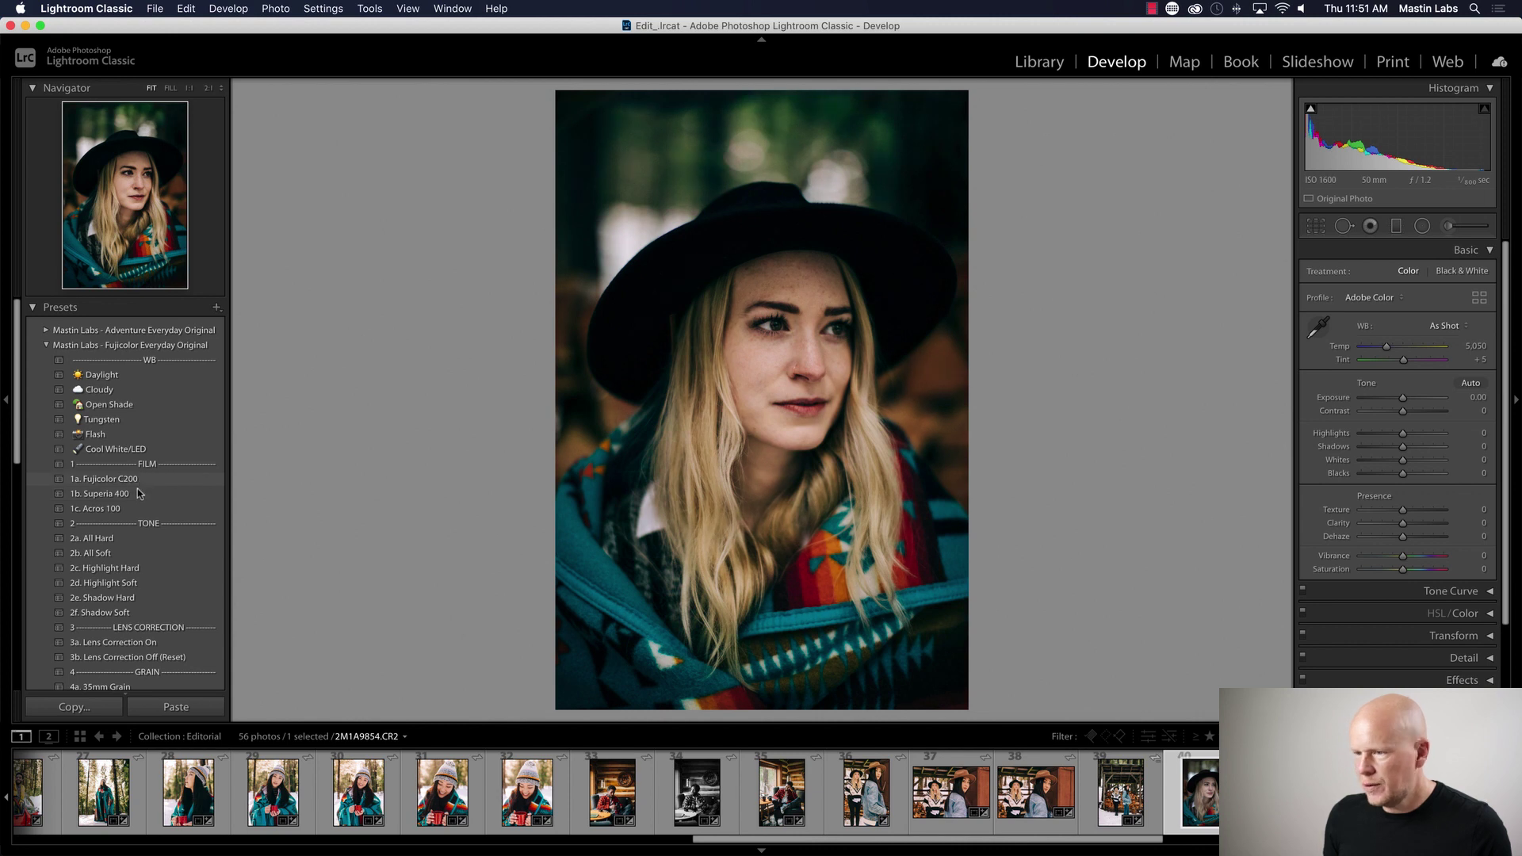
click(140, 493)
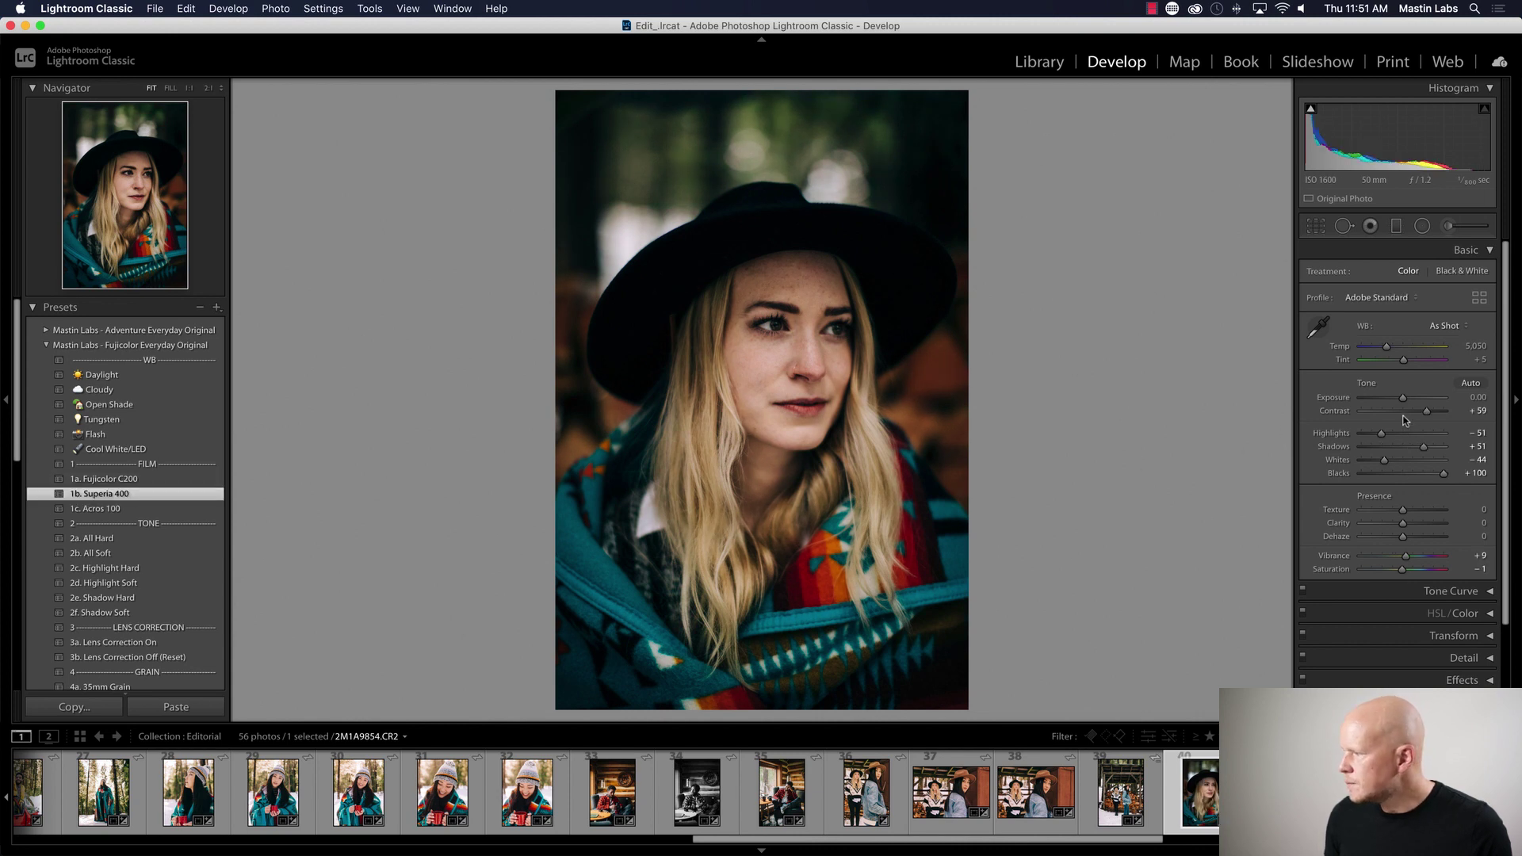
drag(1403, 401, 1408, 401)
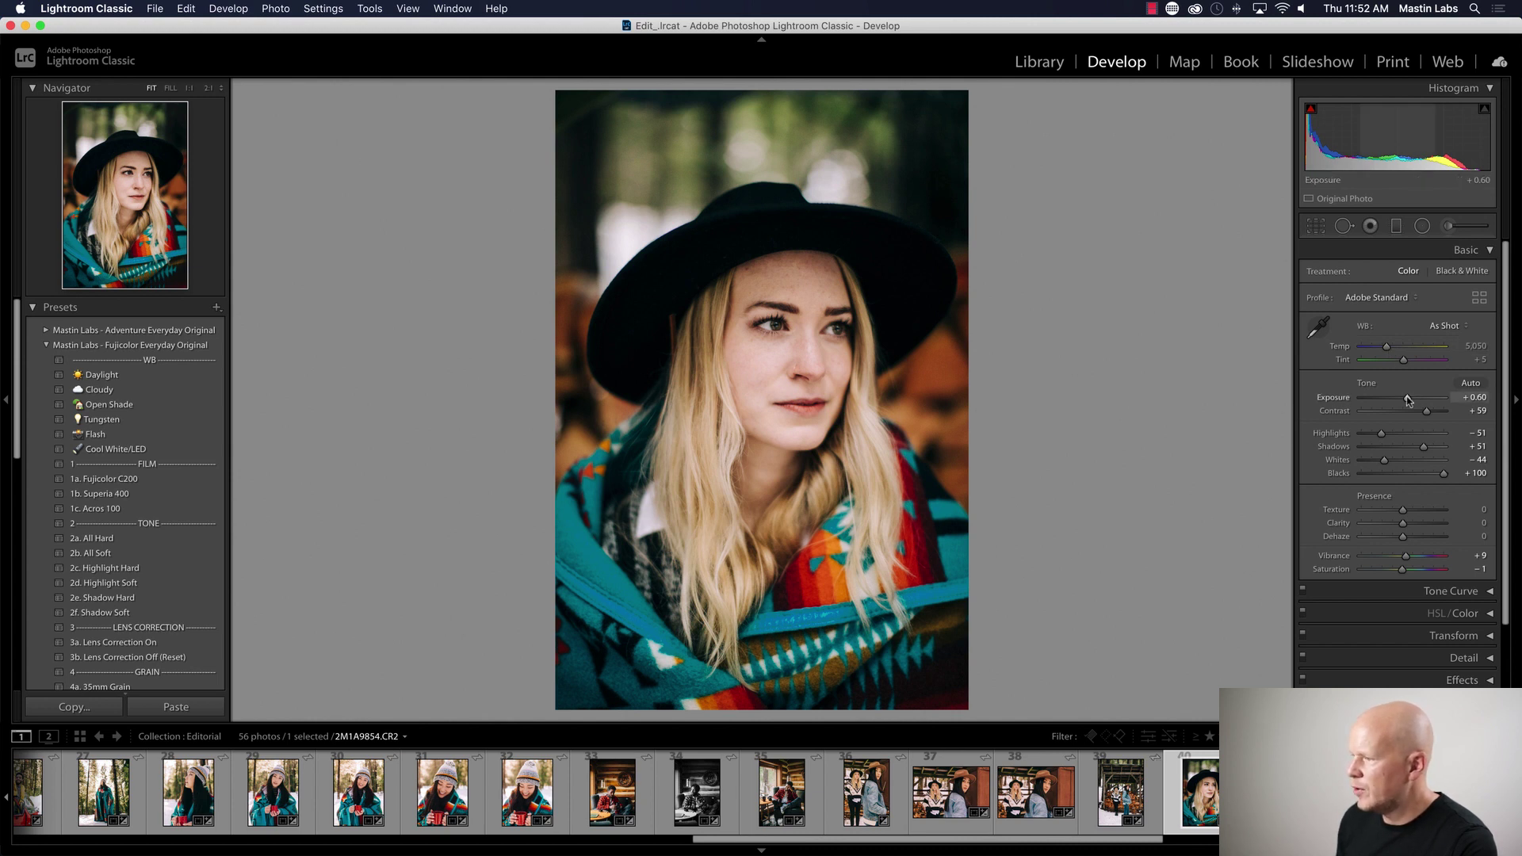
drag(1387, 347, 1389, 347)
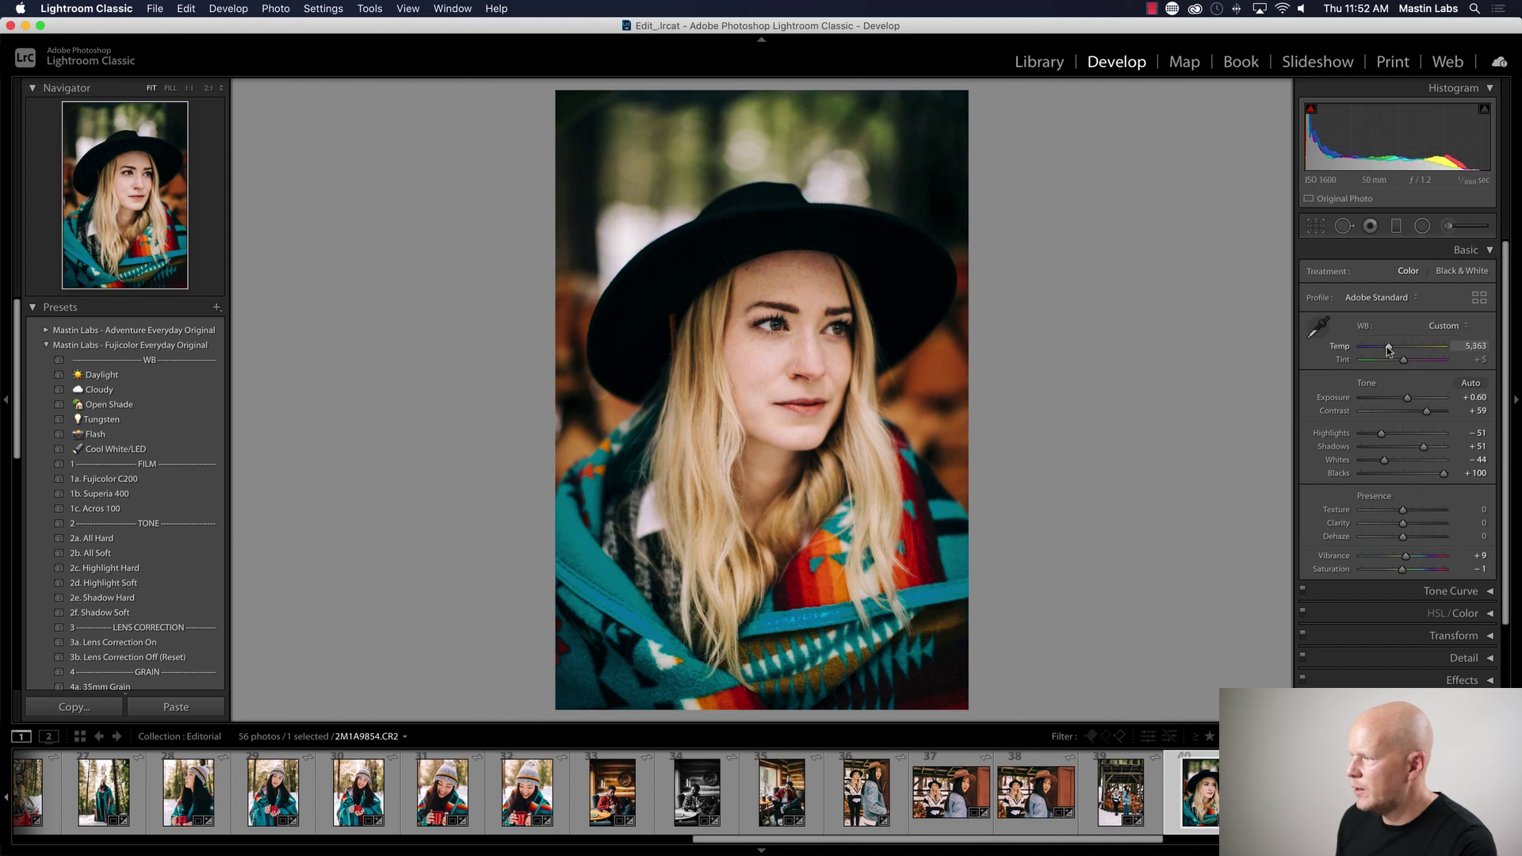
drag(1405, 362, 1407, 362)
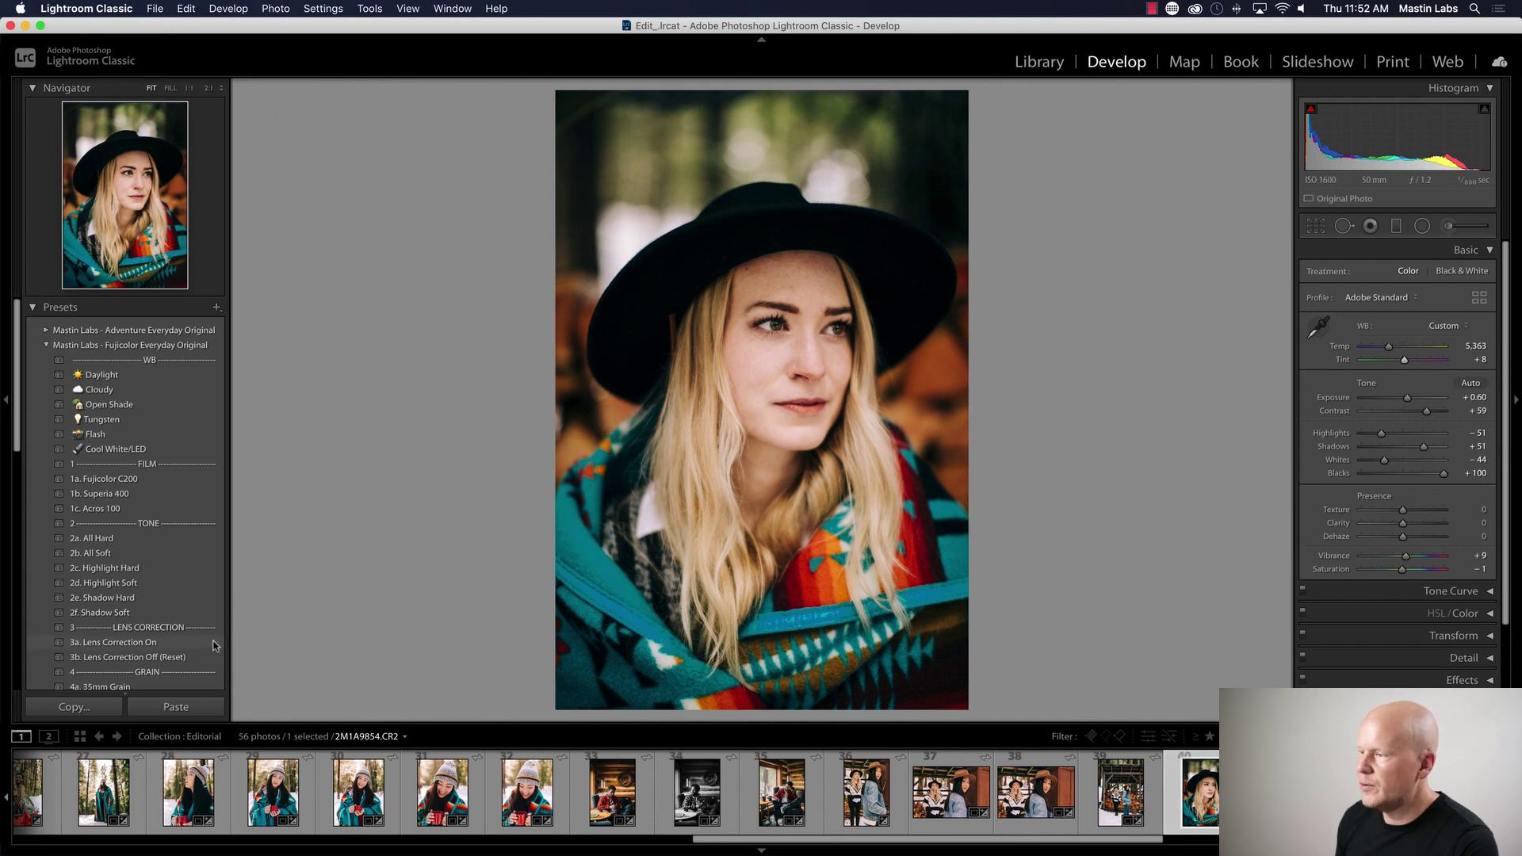
- Apply the 3a. Lens Correction On preset to the portrait and set its lens profile Vignetting amount to 37
click(198, 642)
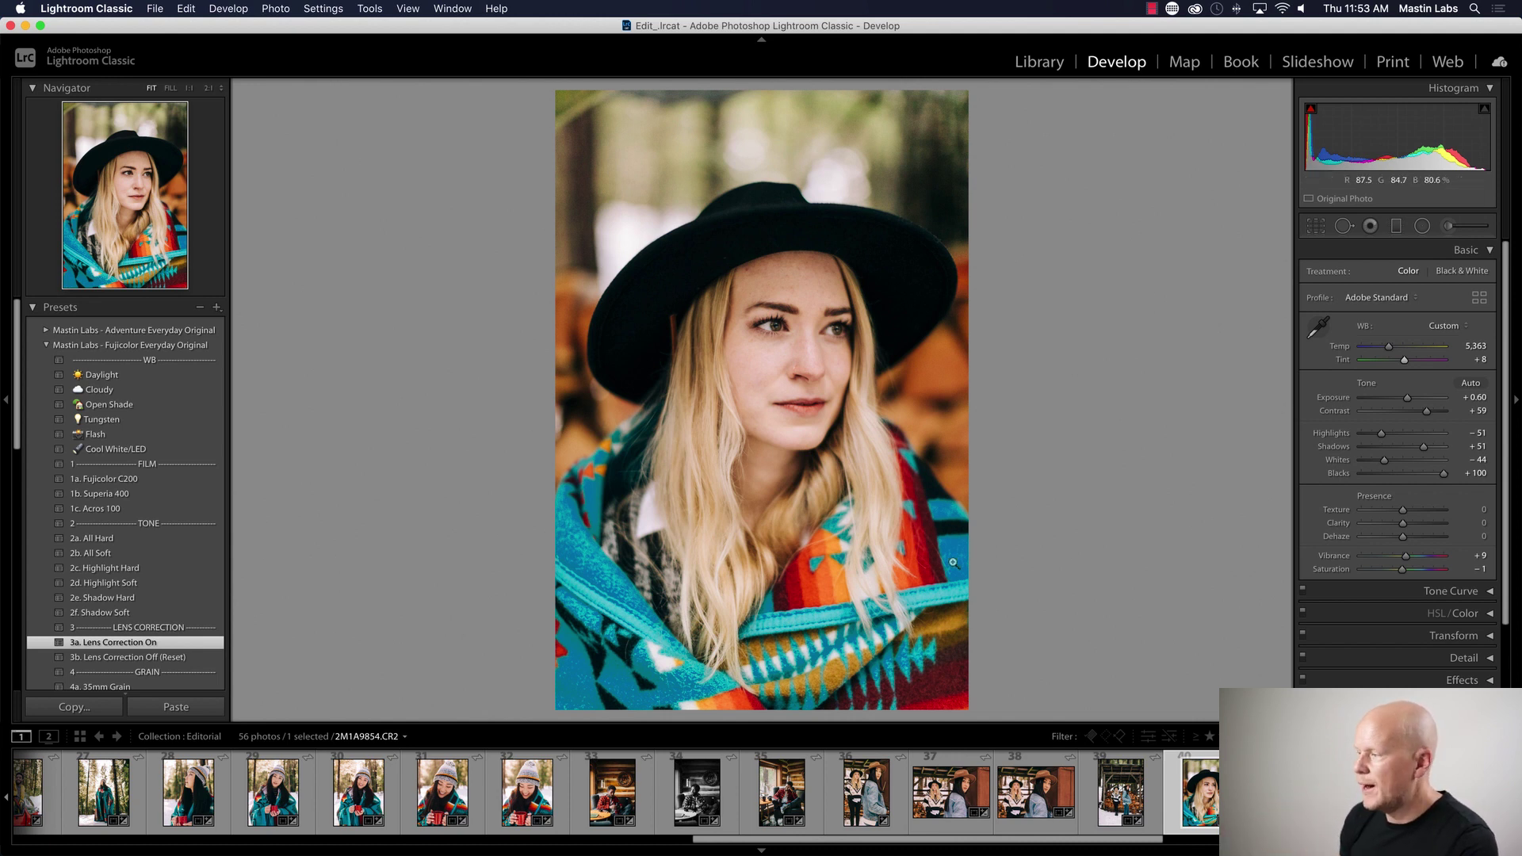
scroll(1439, 537, down, 3)
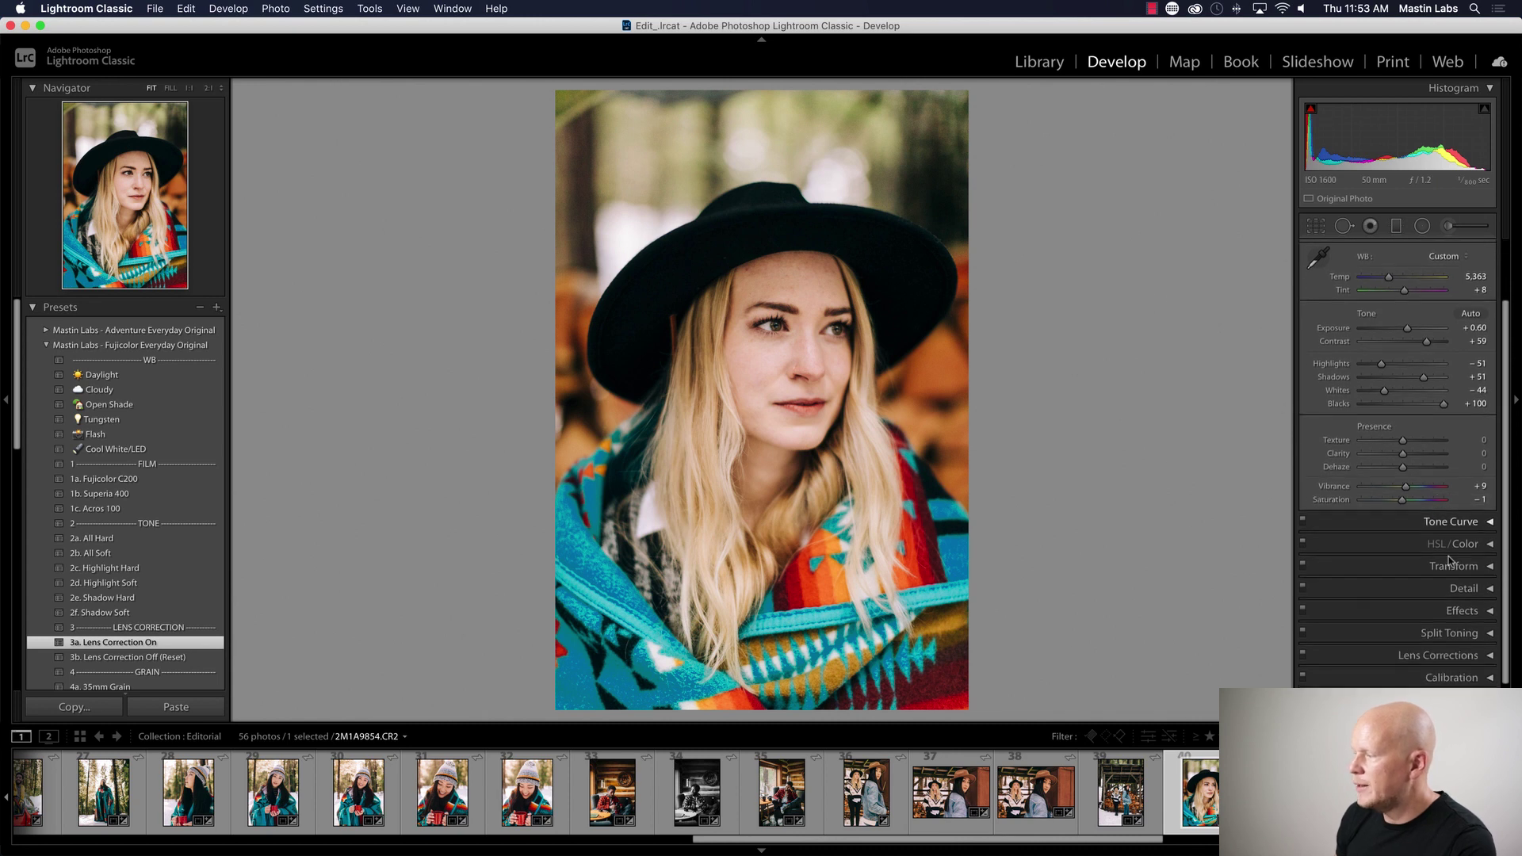
click(1490, 584)
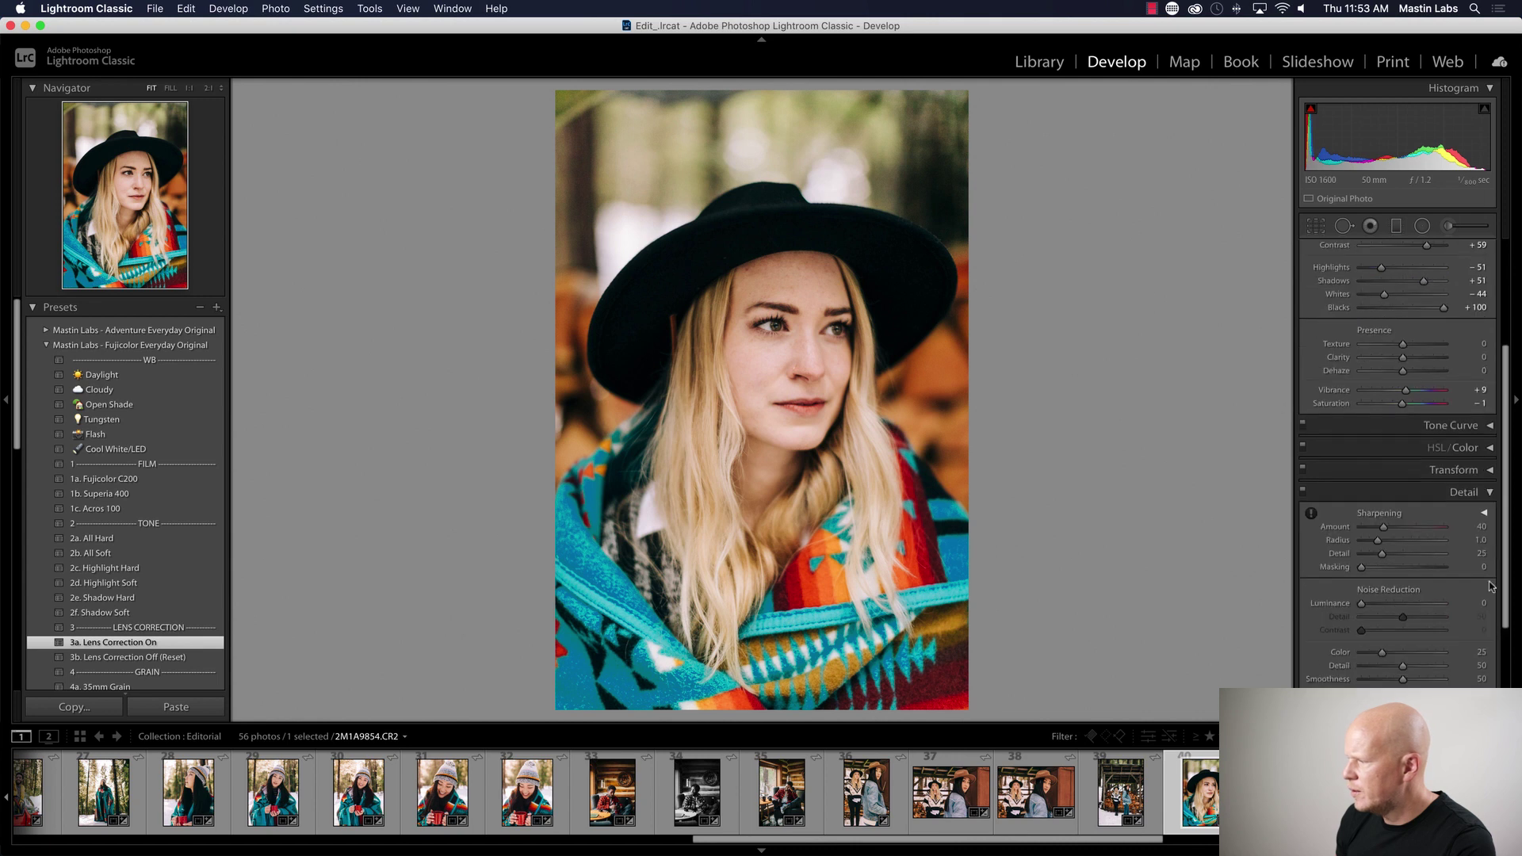
click(1490, 493)
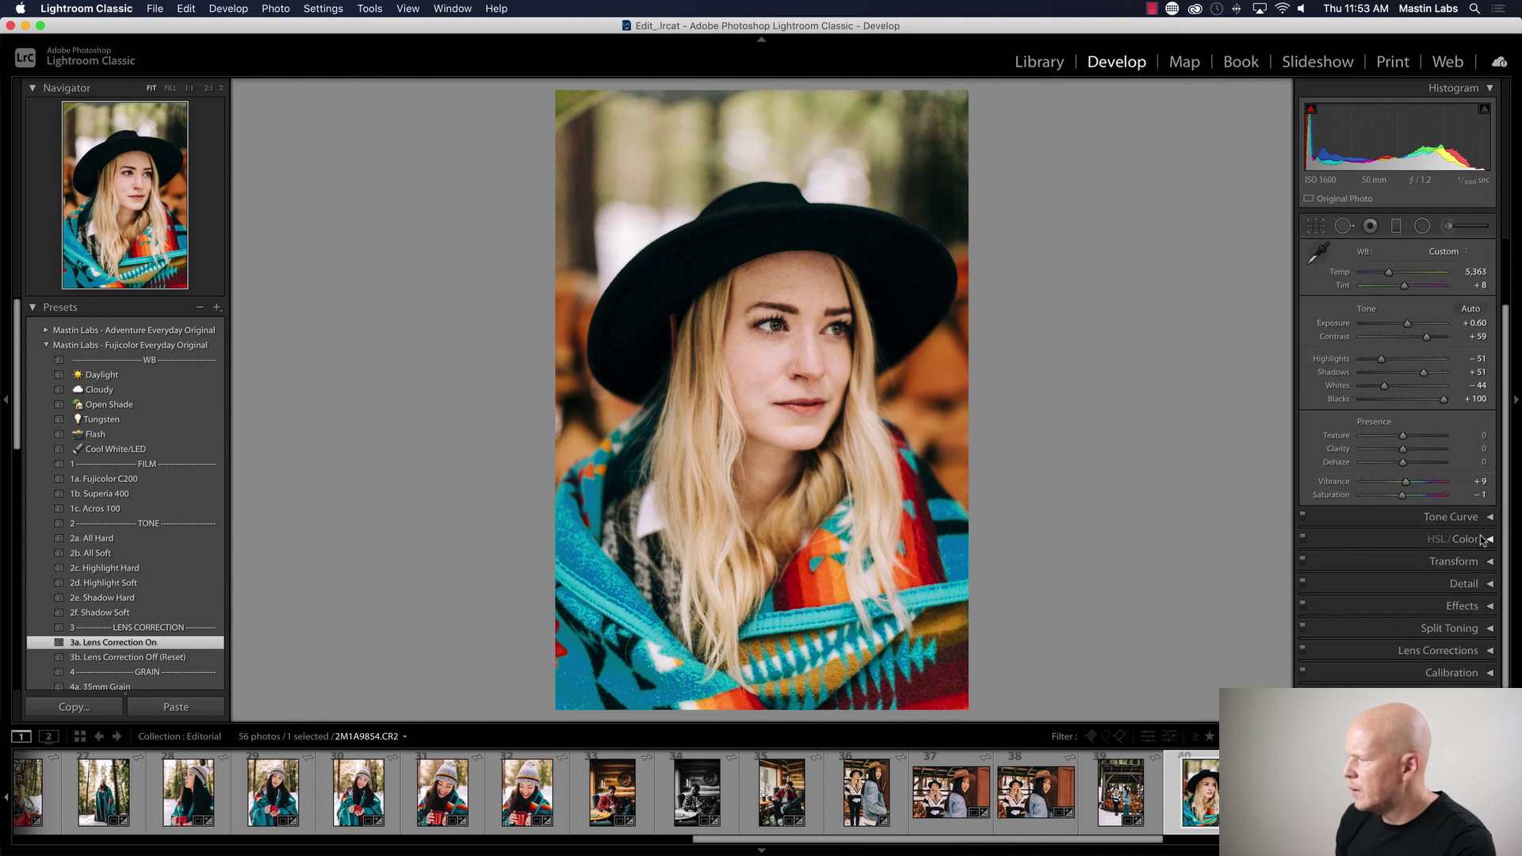
click(1490, 606)
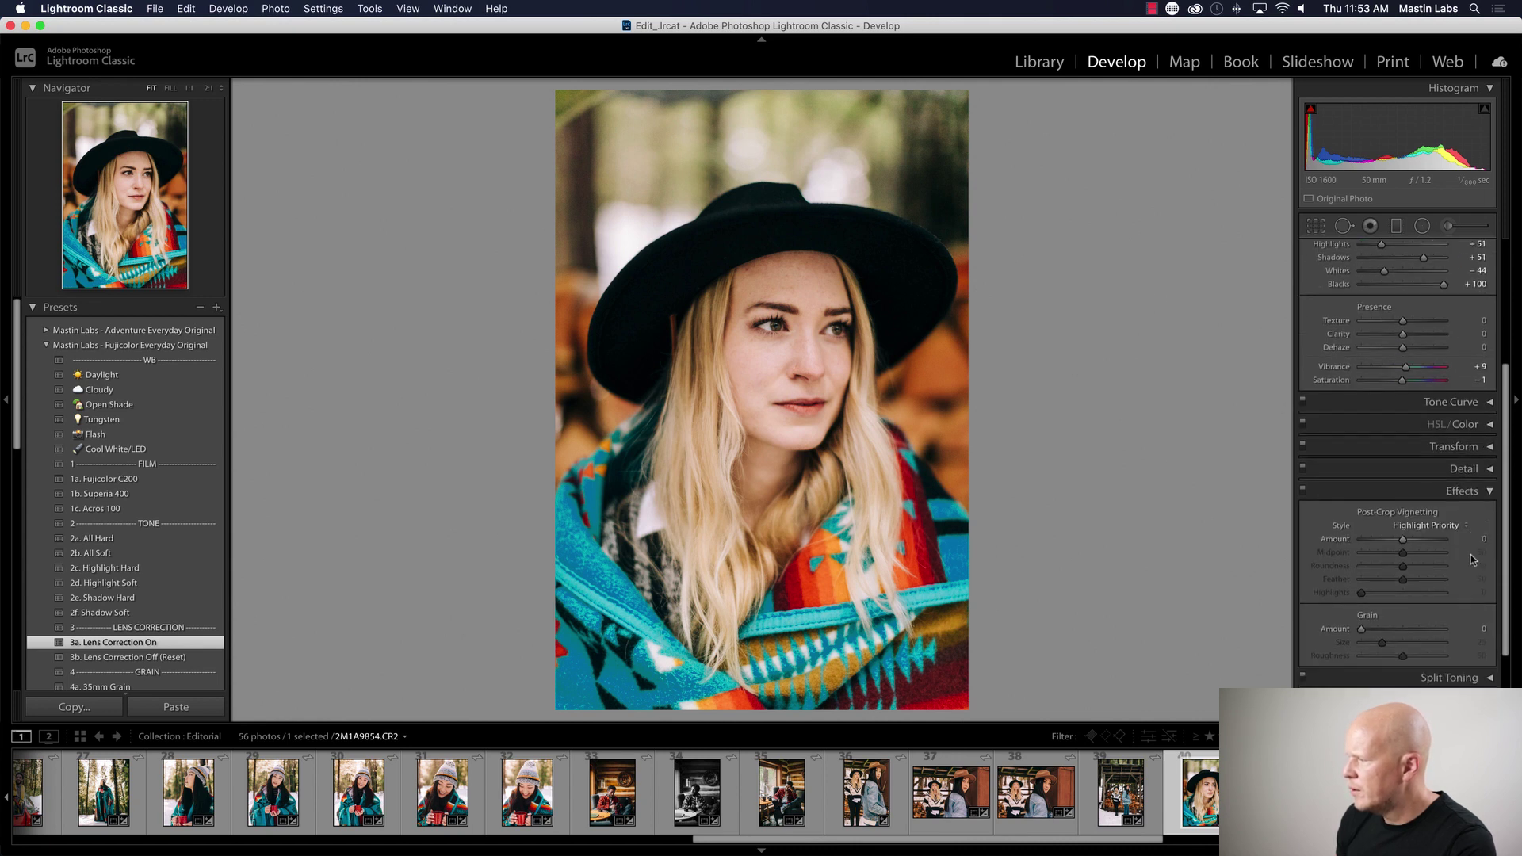
click(1490, 441)
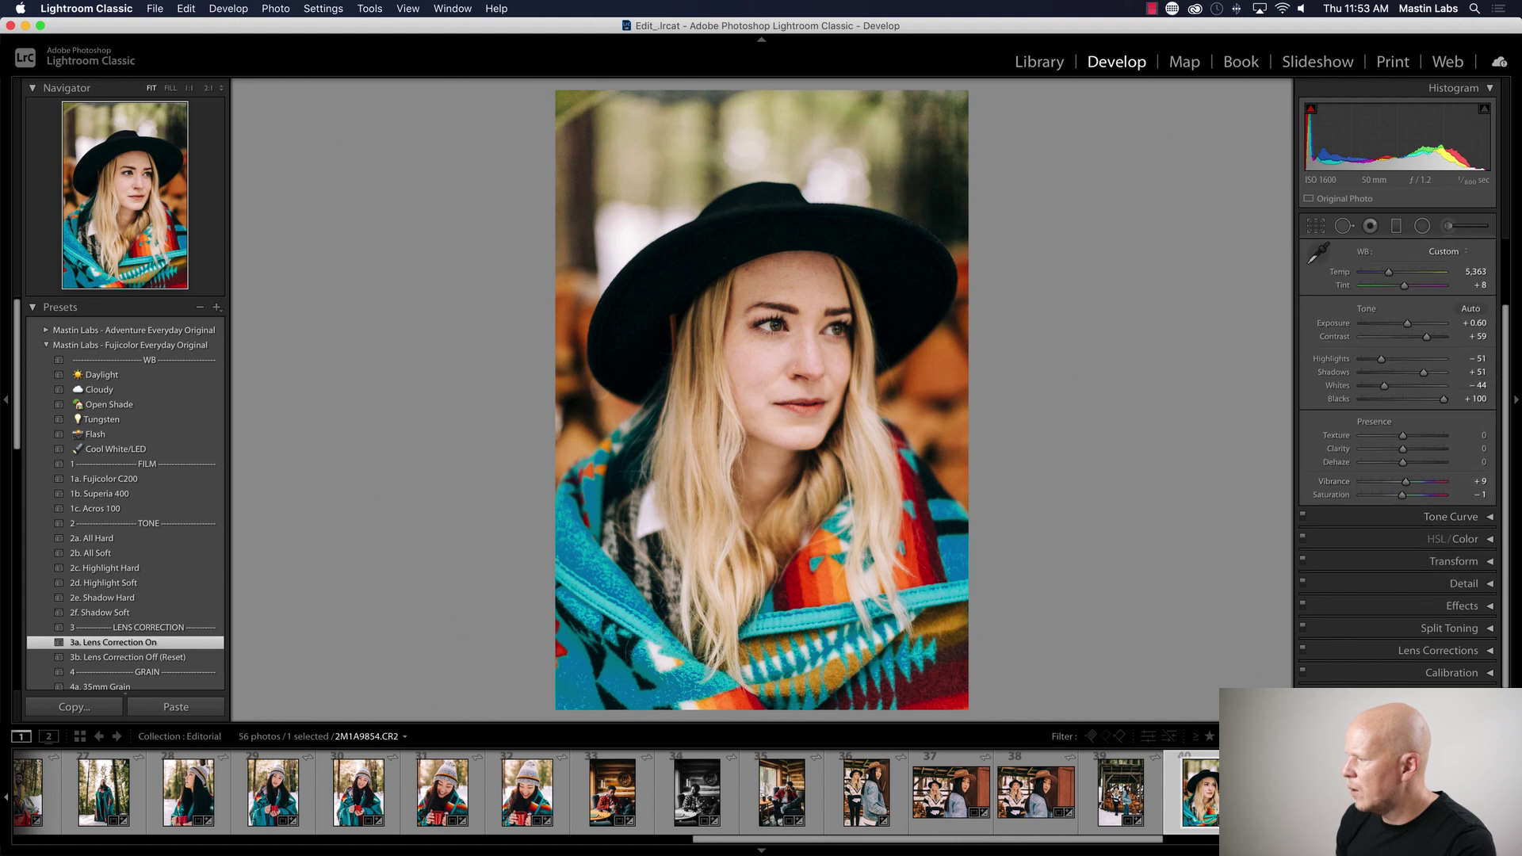
click(1490, 650)
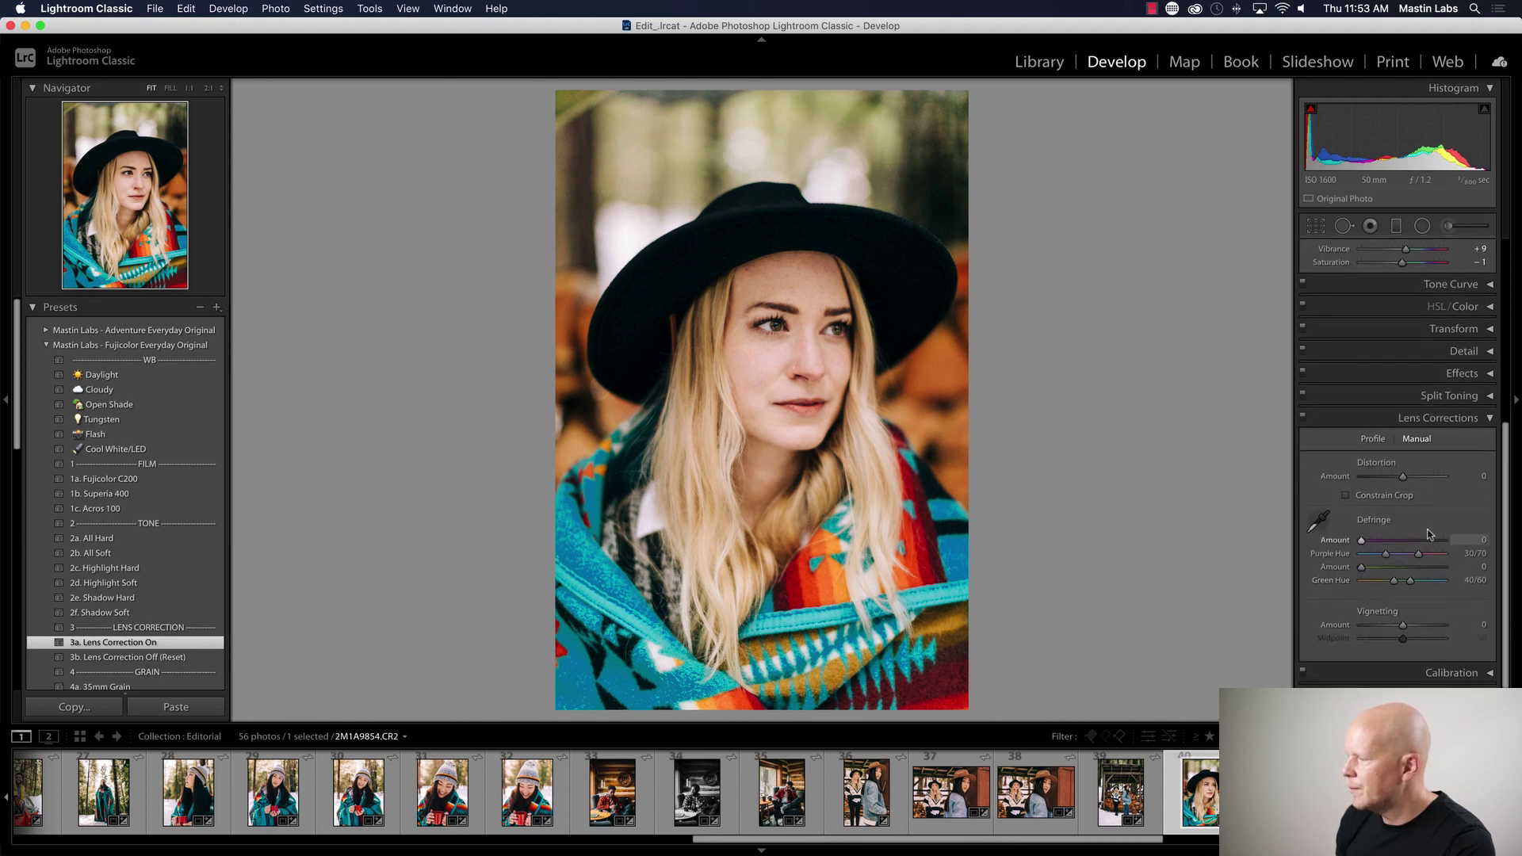
click(1373, 440)
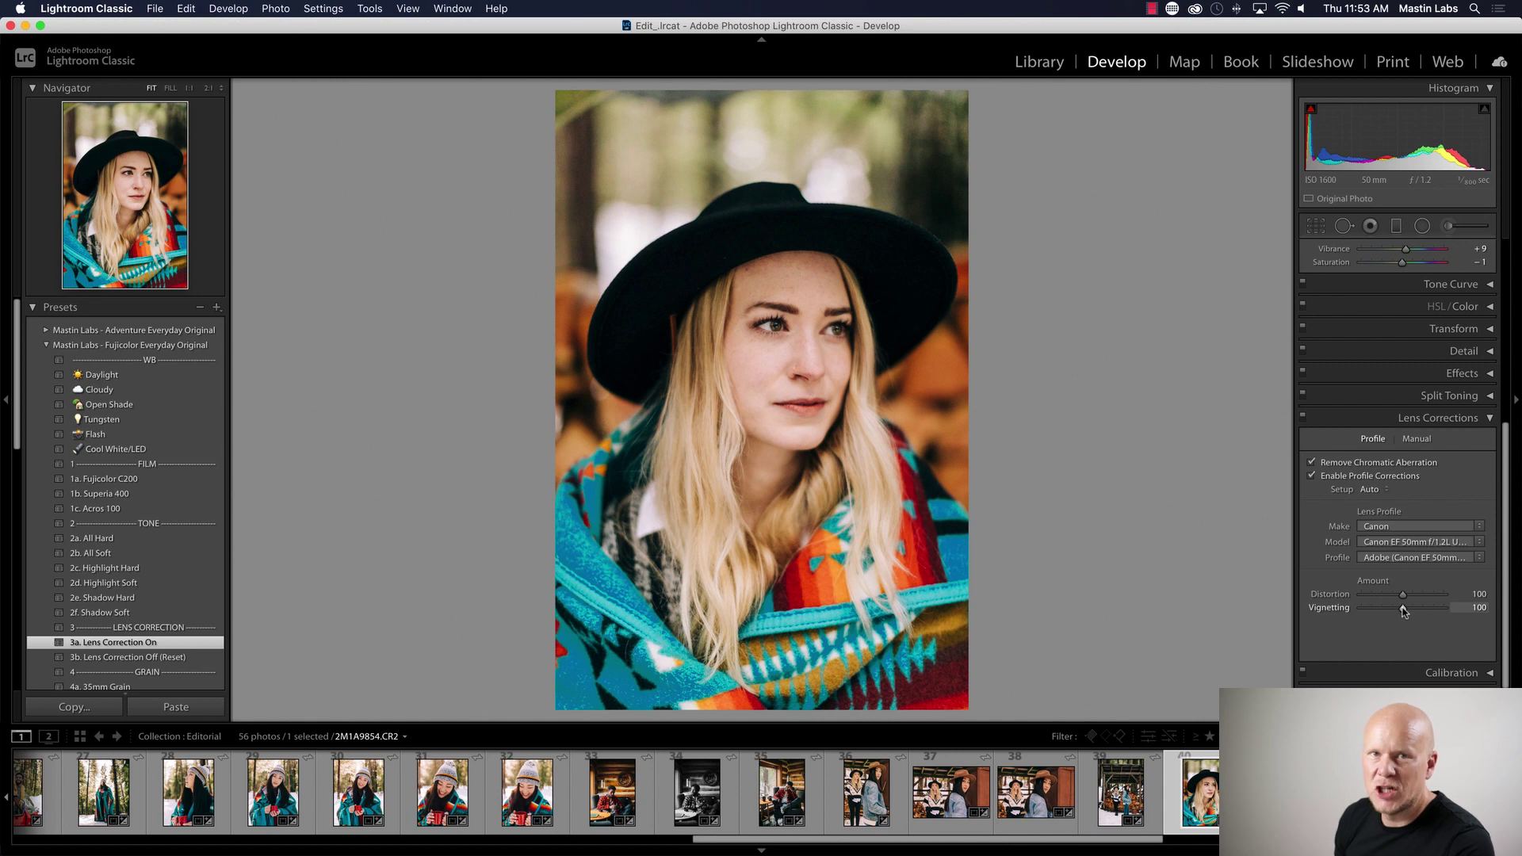
drag(1403, 611, 1374, 610)
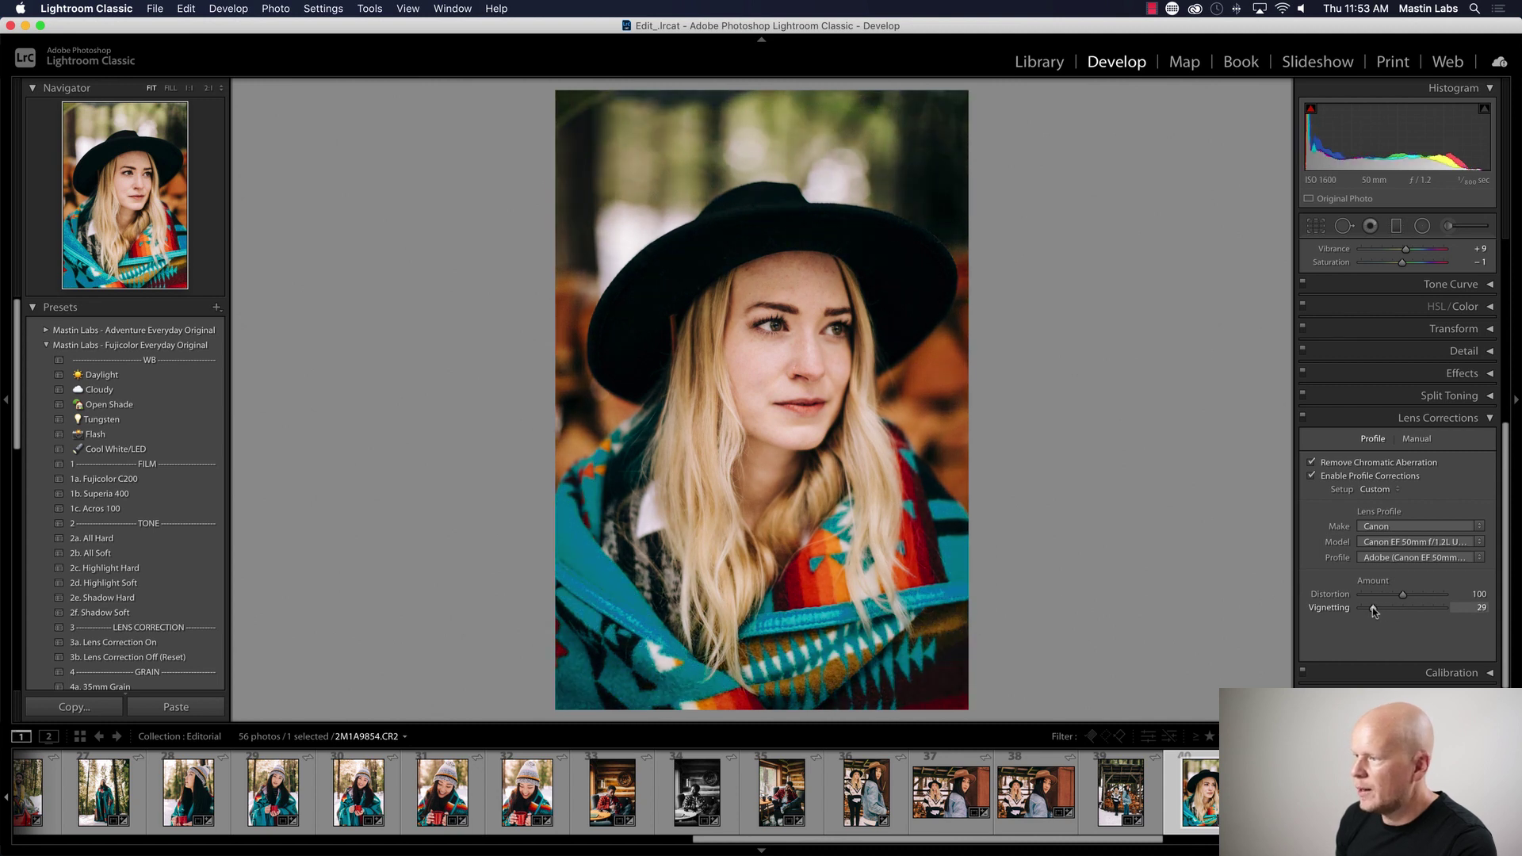
double_click(1335, 609)
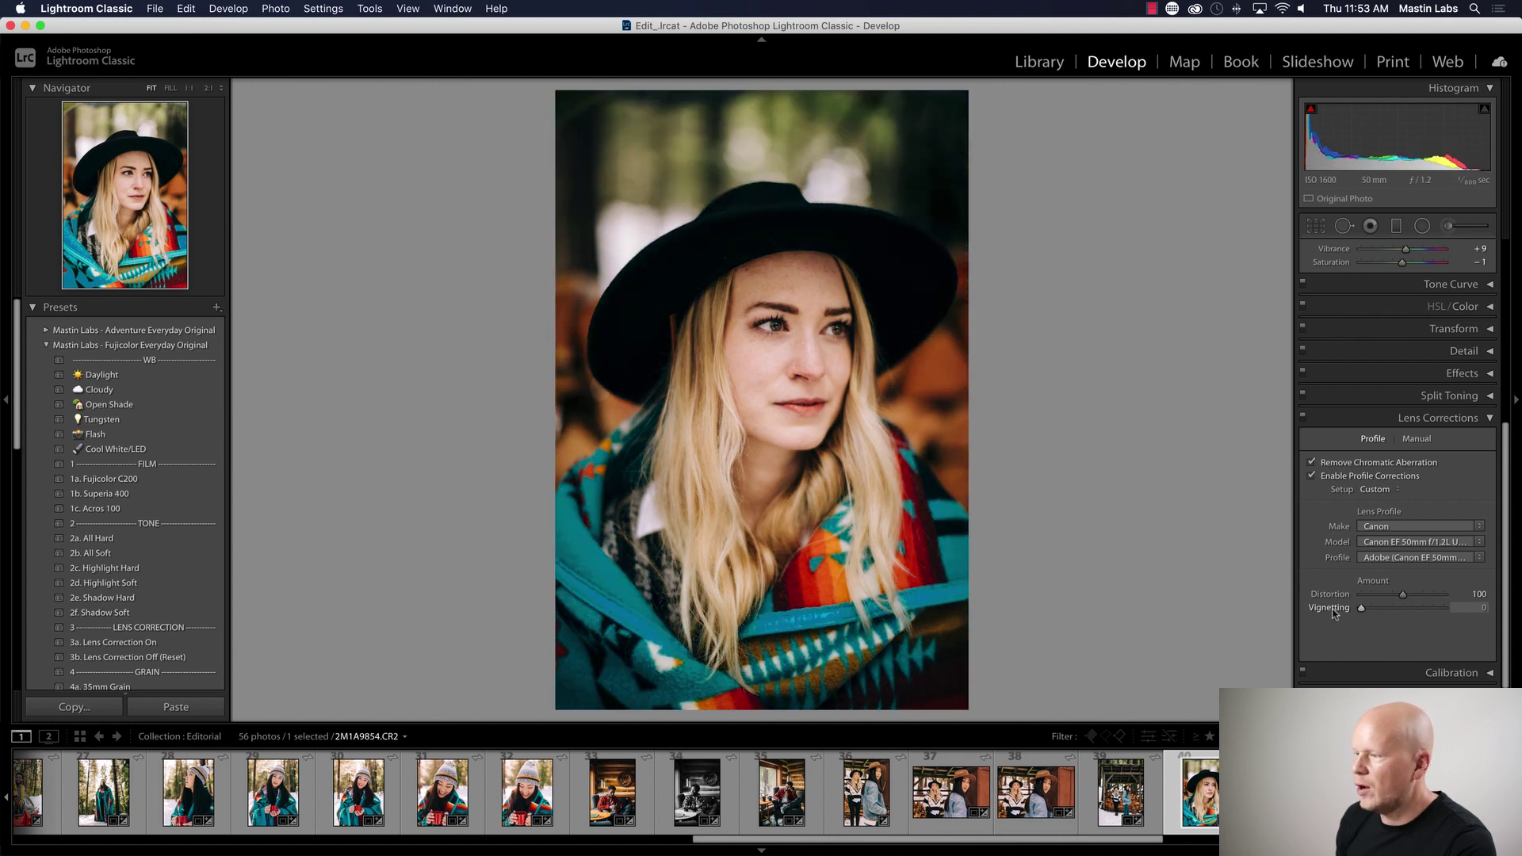
mouse_move(1364, 609)
mouse_down()
mouse_move(1403, 611)
mouse_move(1376, 611)
mouse_up()
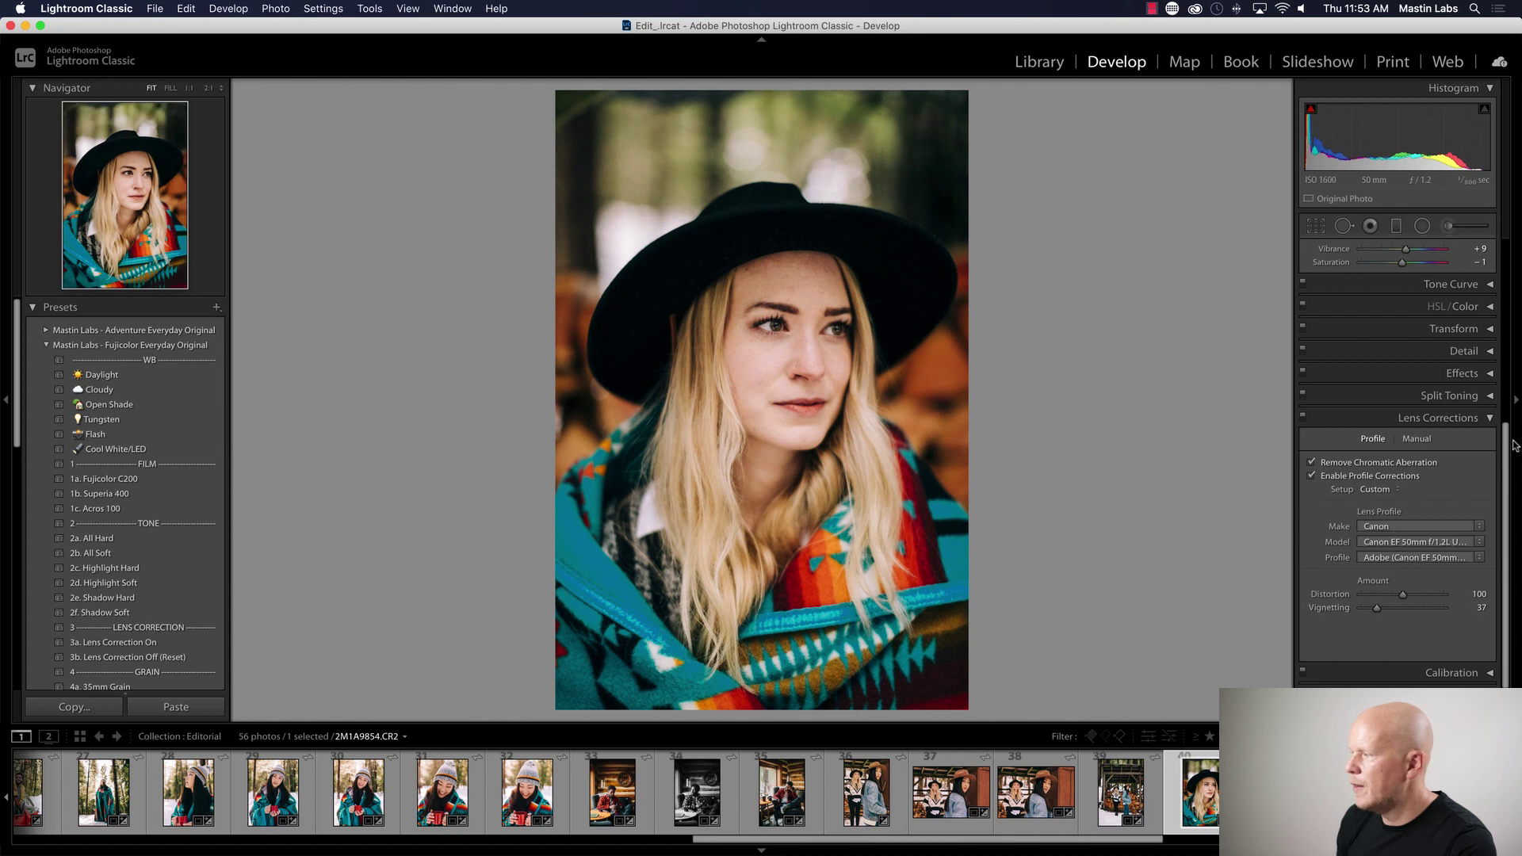
scroll(1445, 402, up, 3)
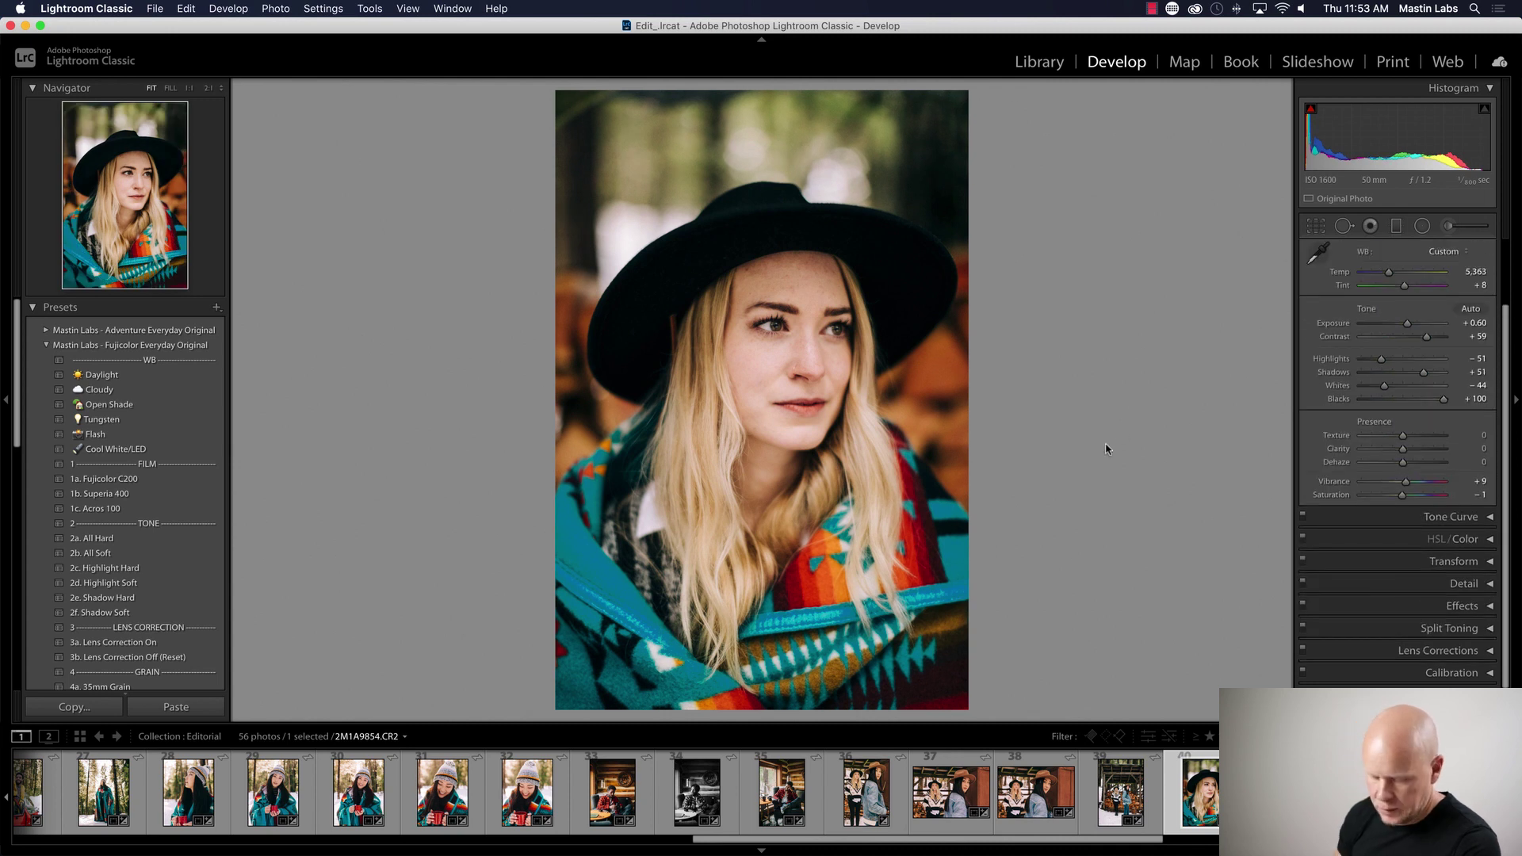
- Compare the before and after versions of portrait 2M1A9854.CR2 side by side
key(y)
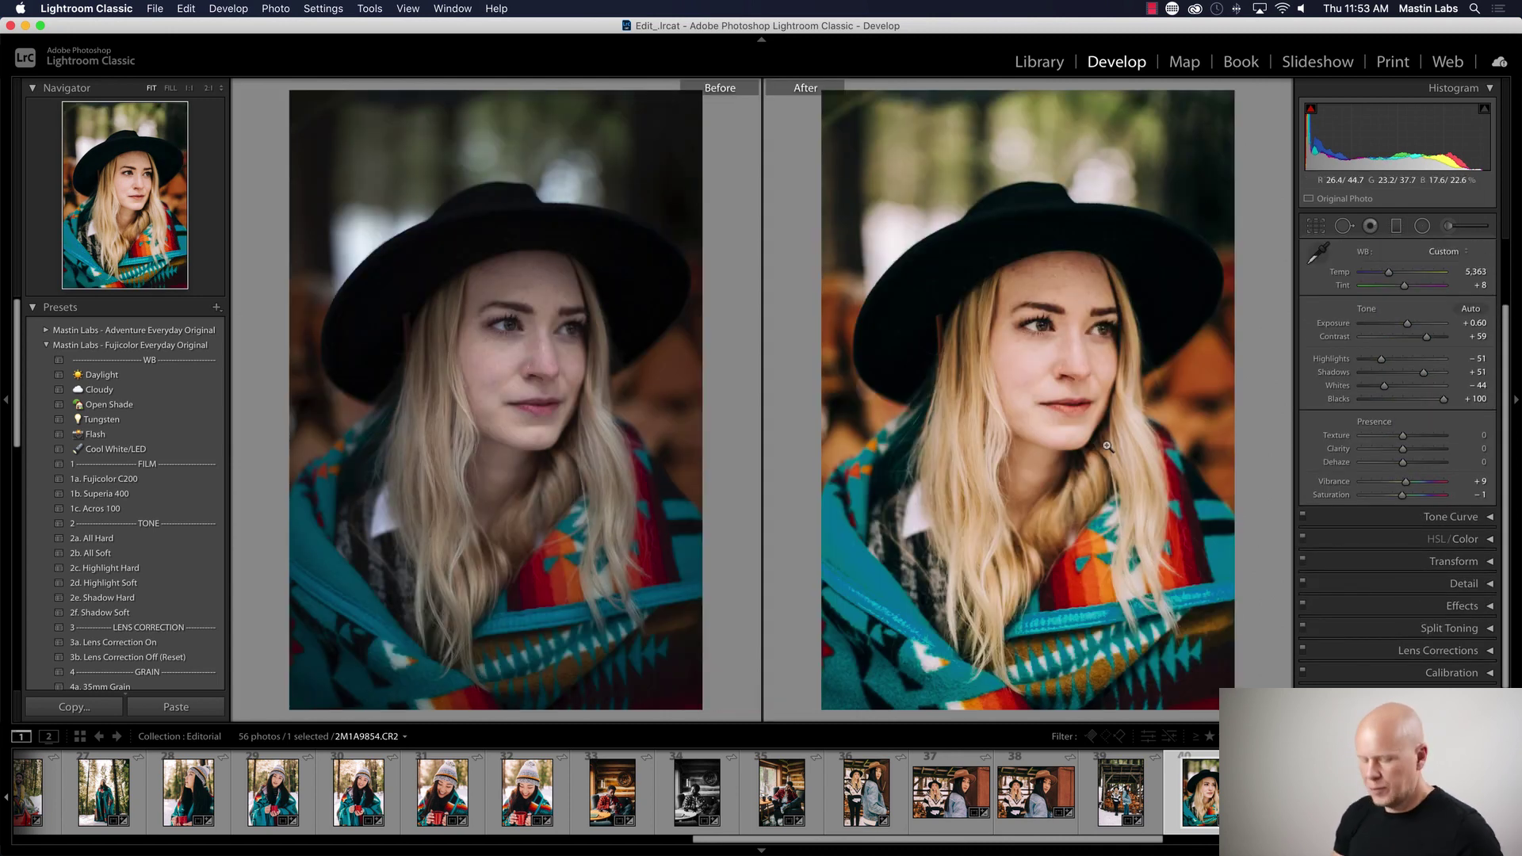
key(y)
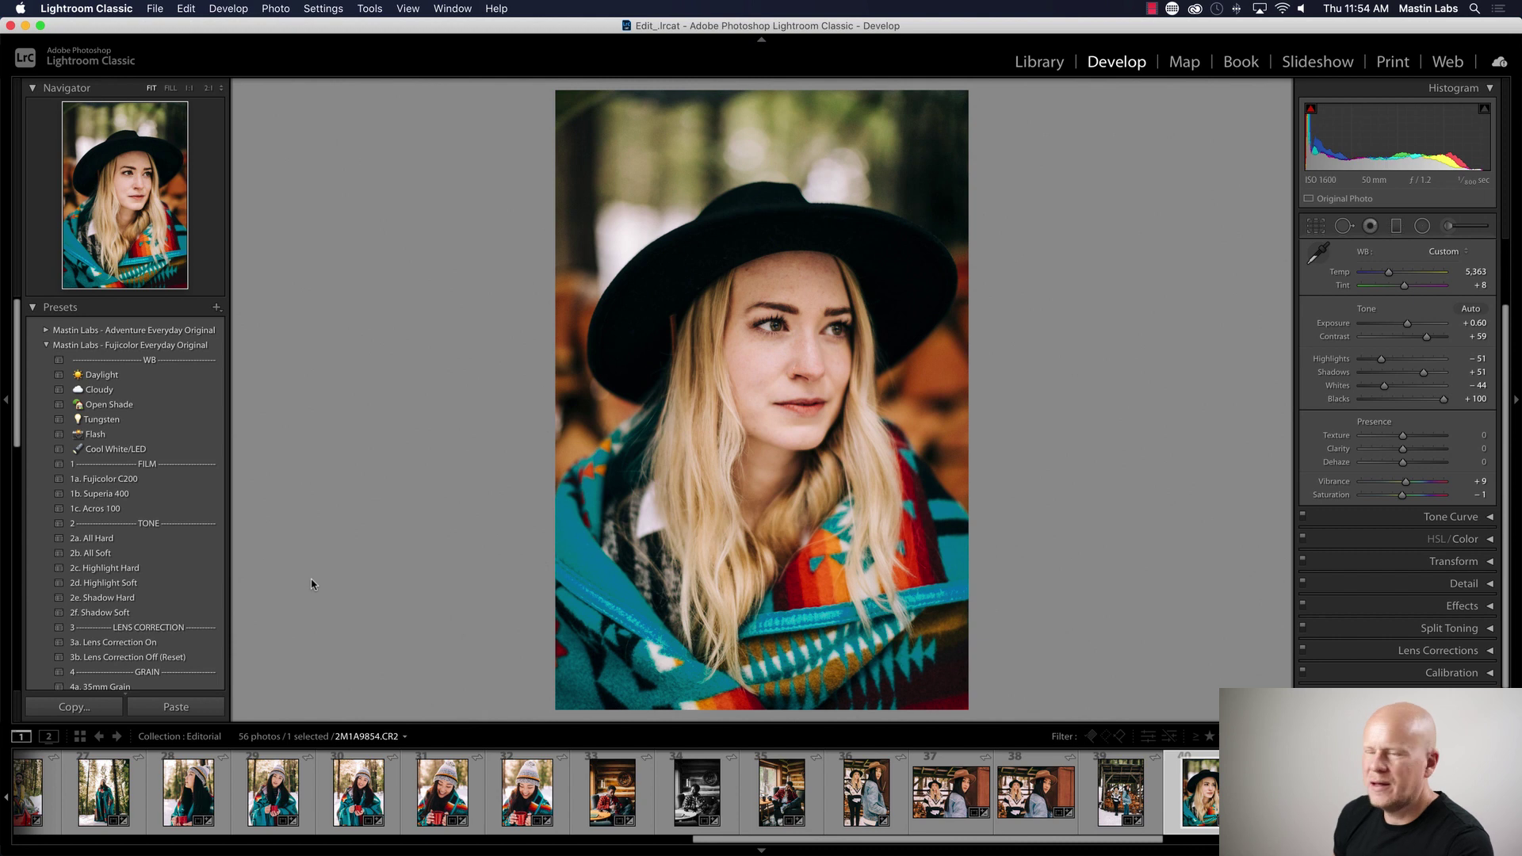
key(y)
key(y)
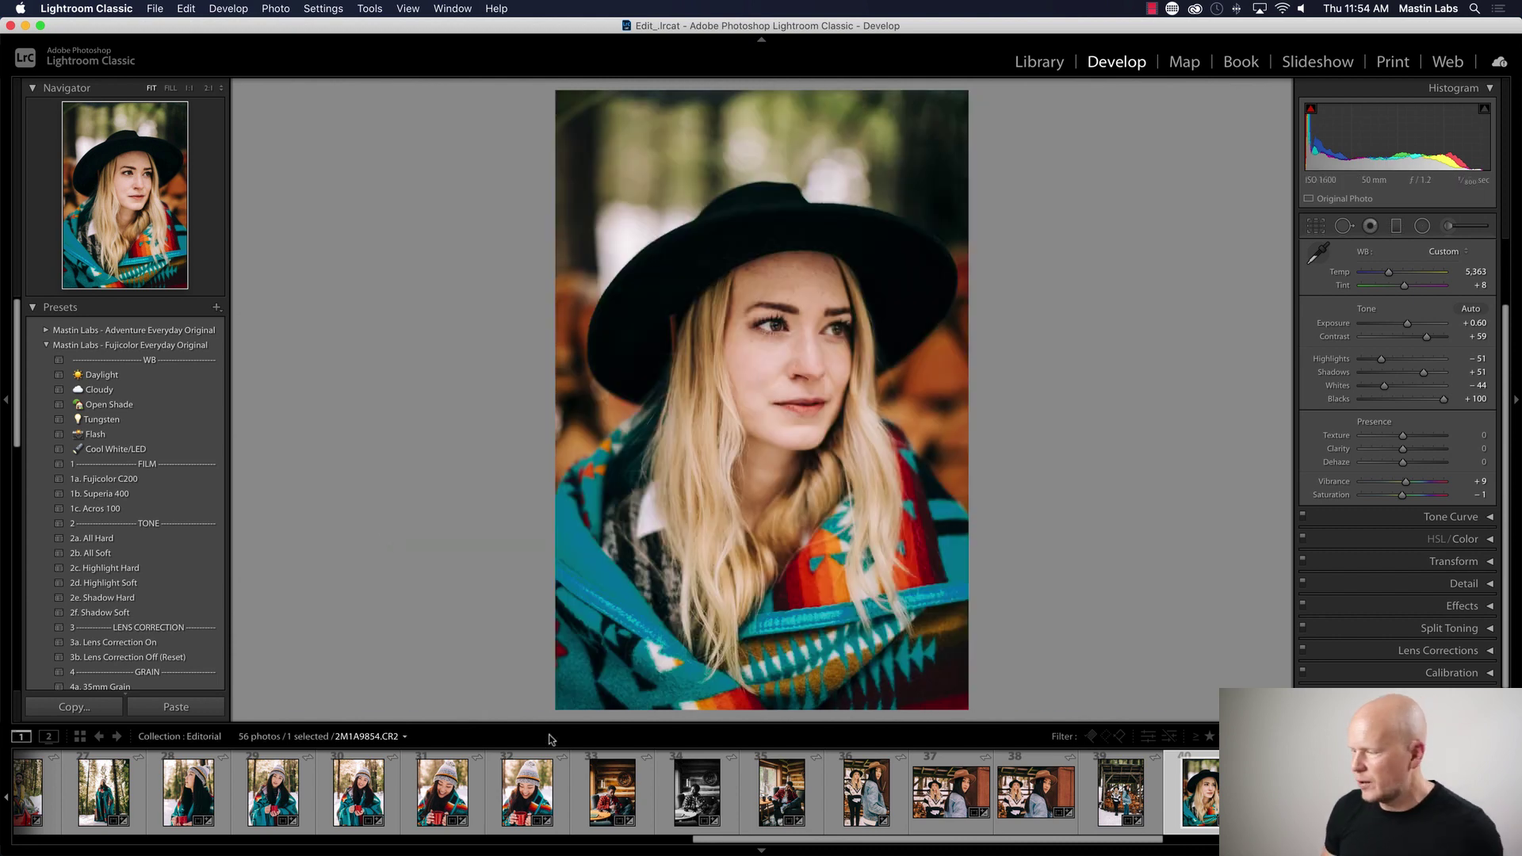
- Apply the previous portrait's develop settings to 2M1A9857.CR2 with Tint at +13, and compare it before and after
key(Right)
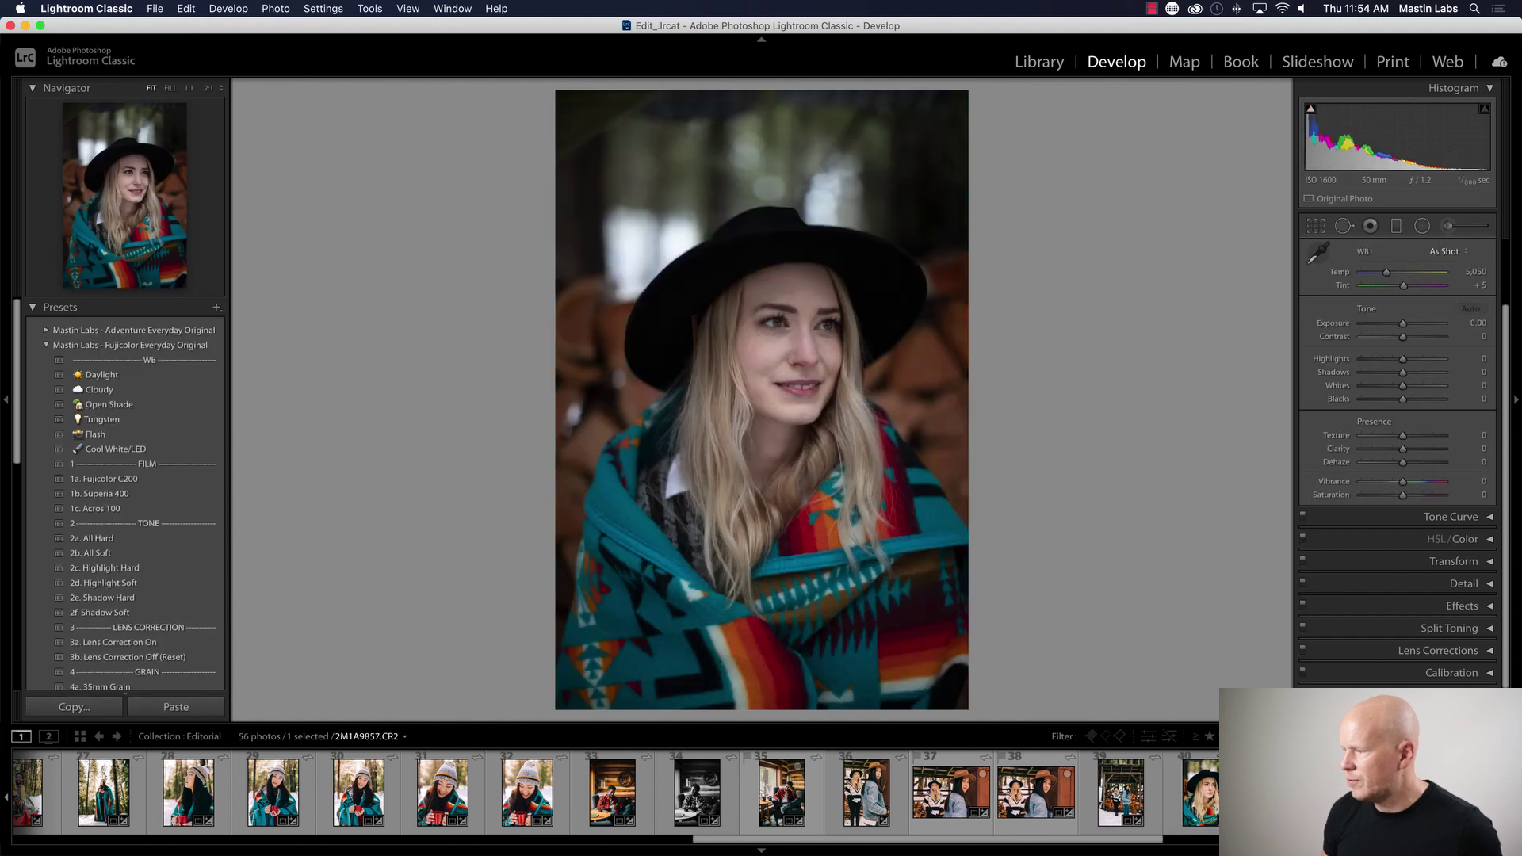
key(super+shift+v)
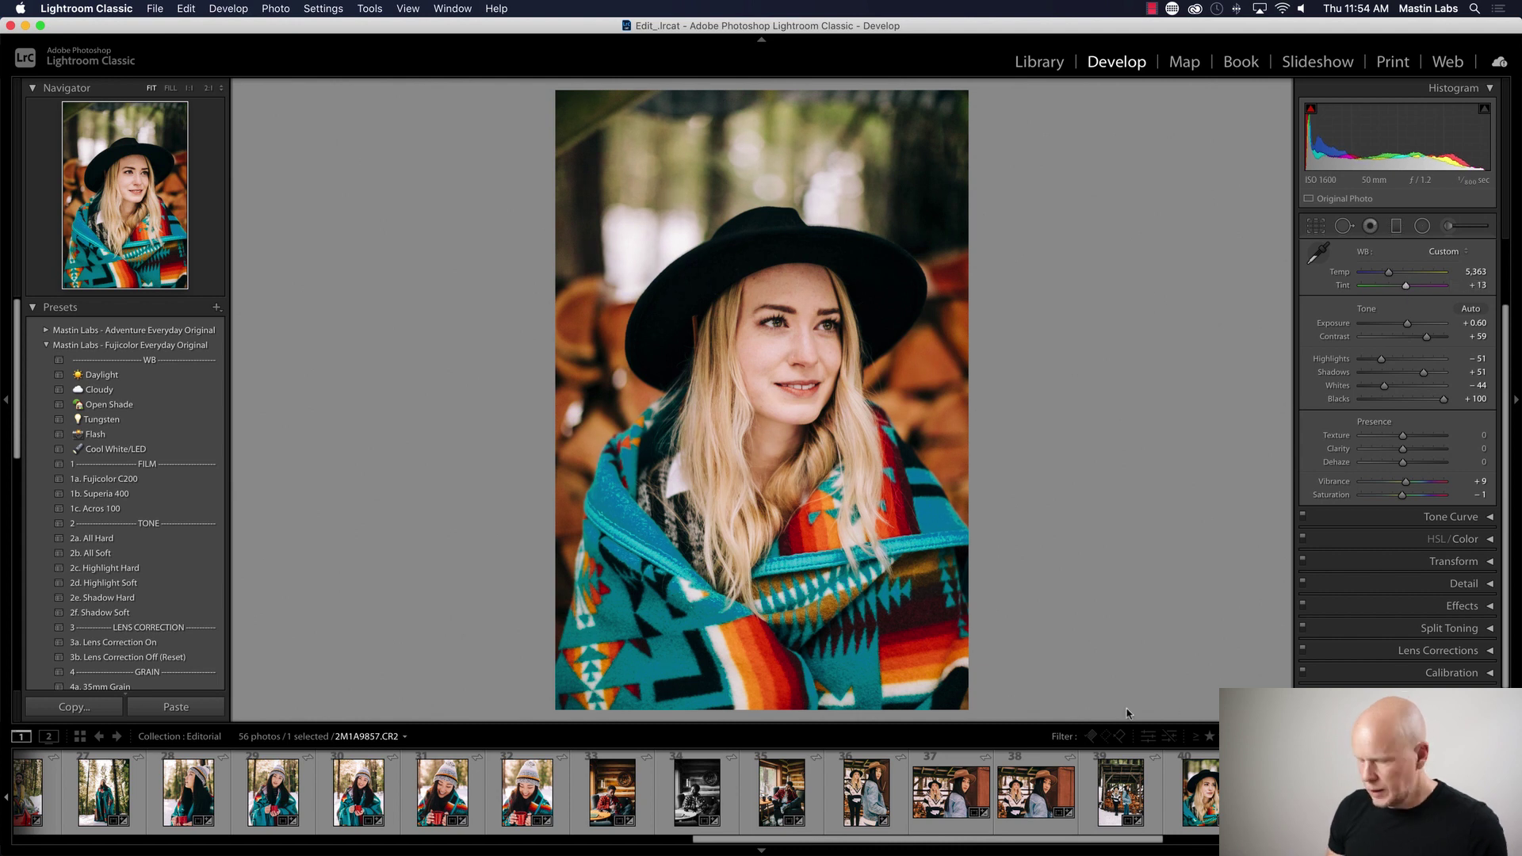
key(y)
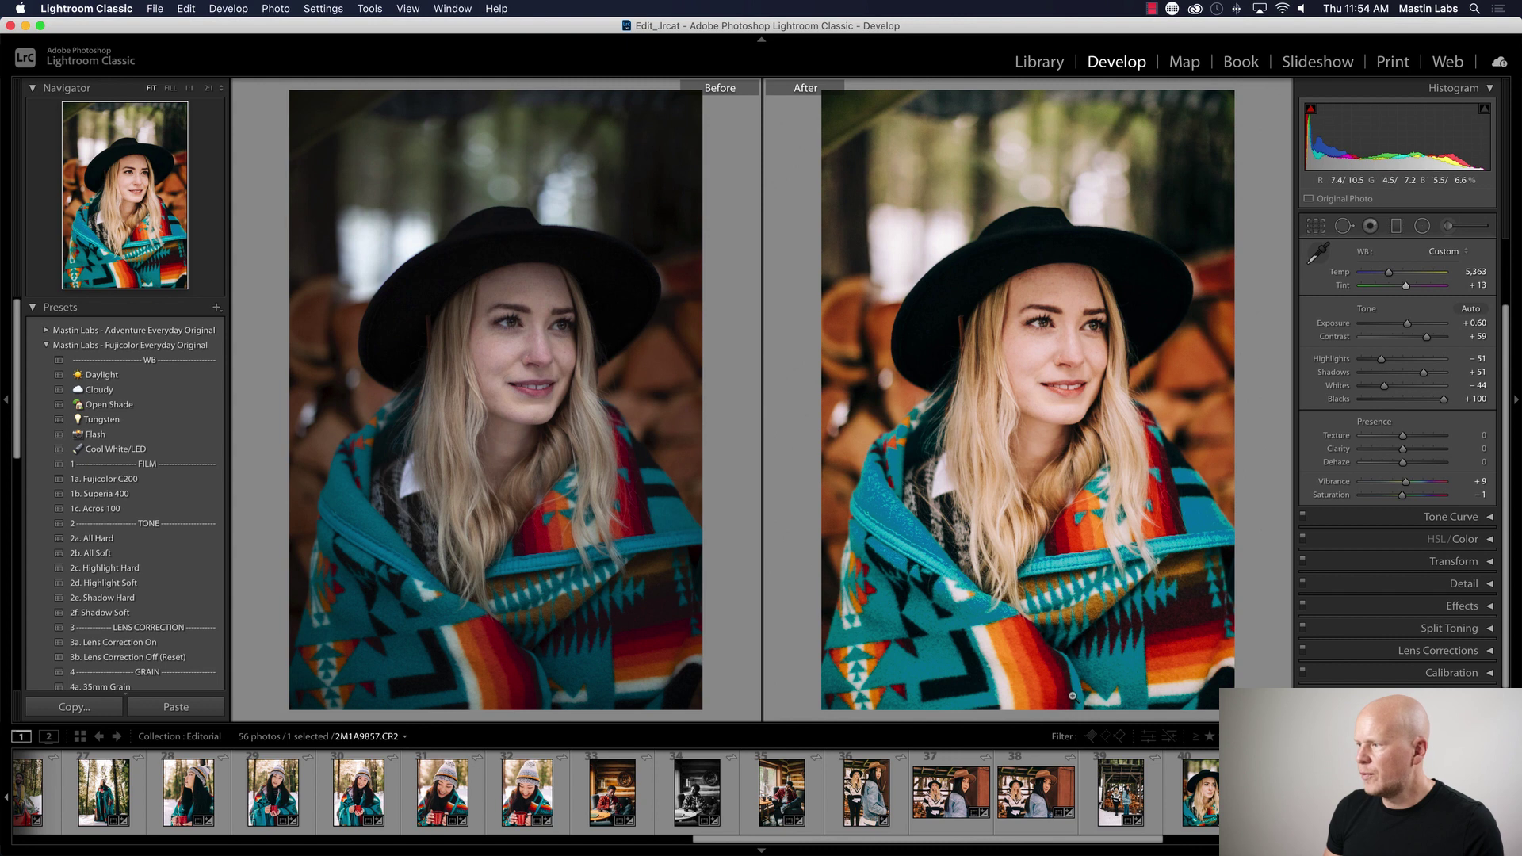
key(y)
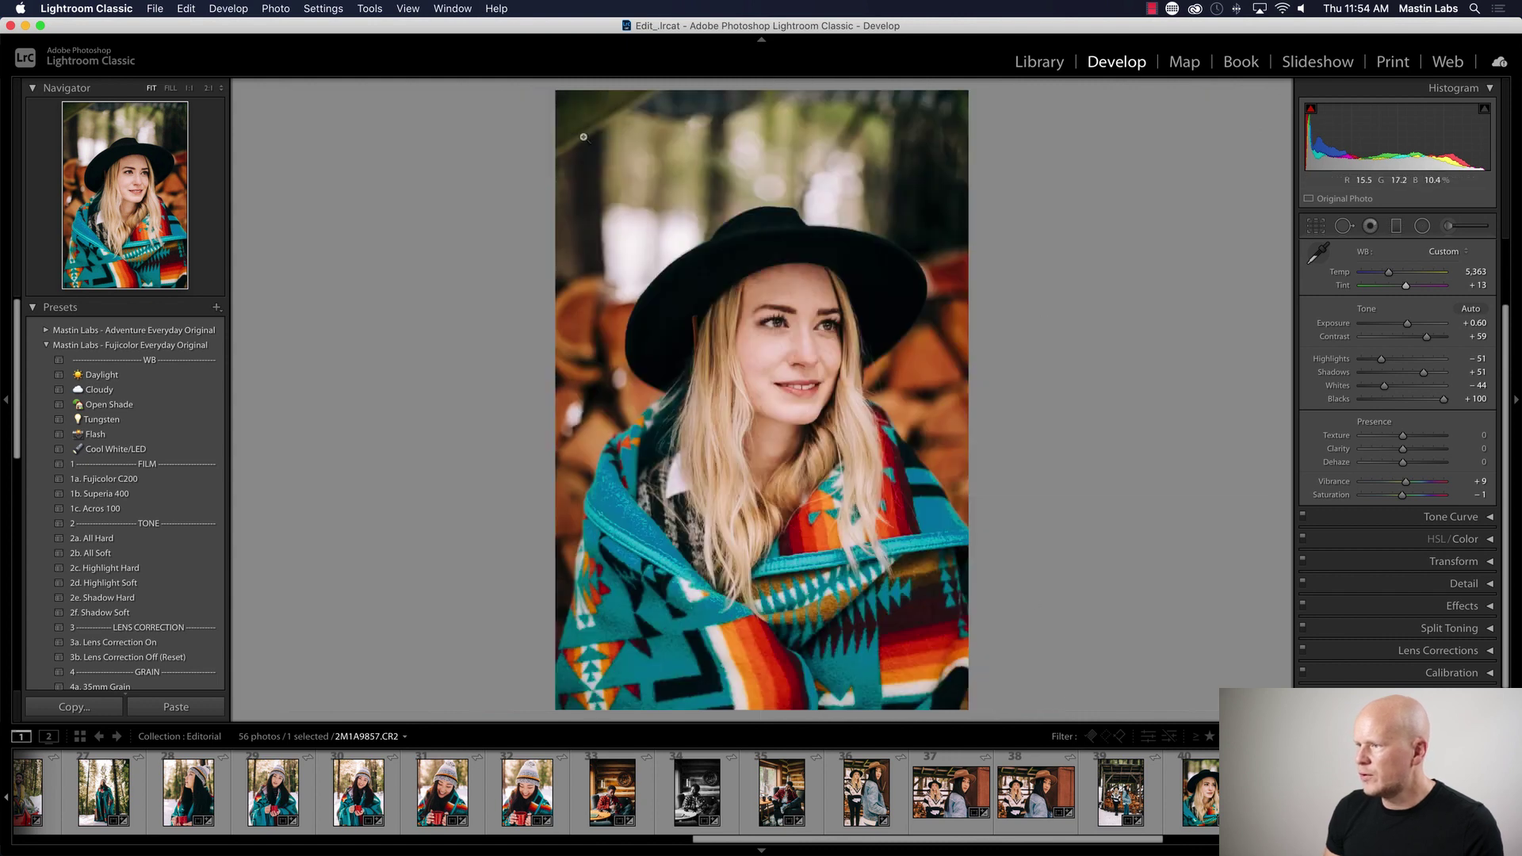
- Crop 2M1A9857.CR2 to a 4 x 3 aspect ratio, reposition the frame around the woman, and compare before and after
click(1316, 226)
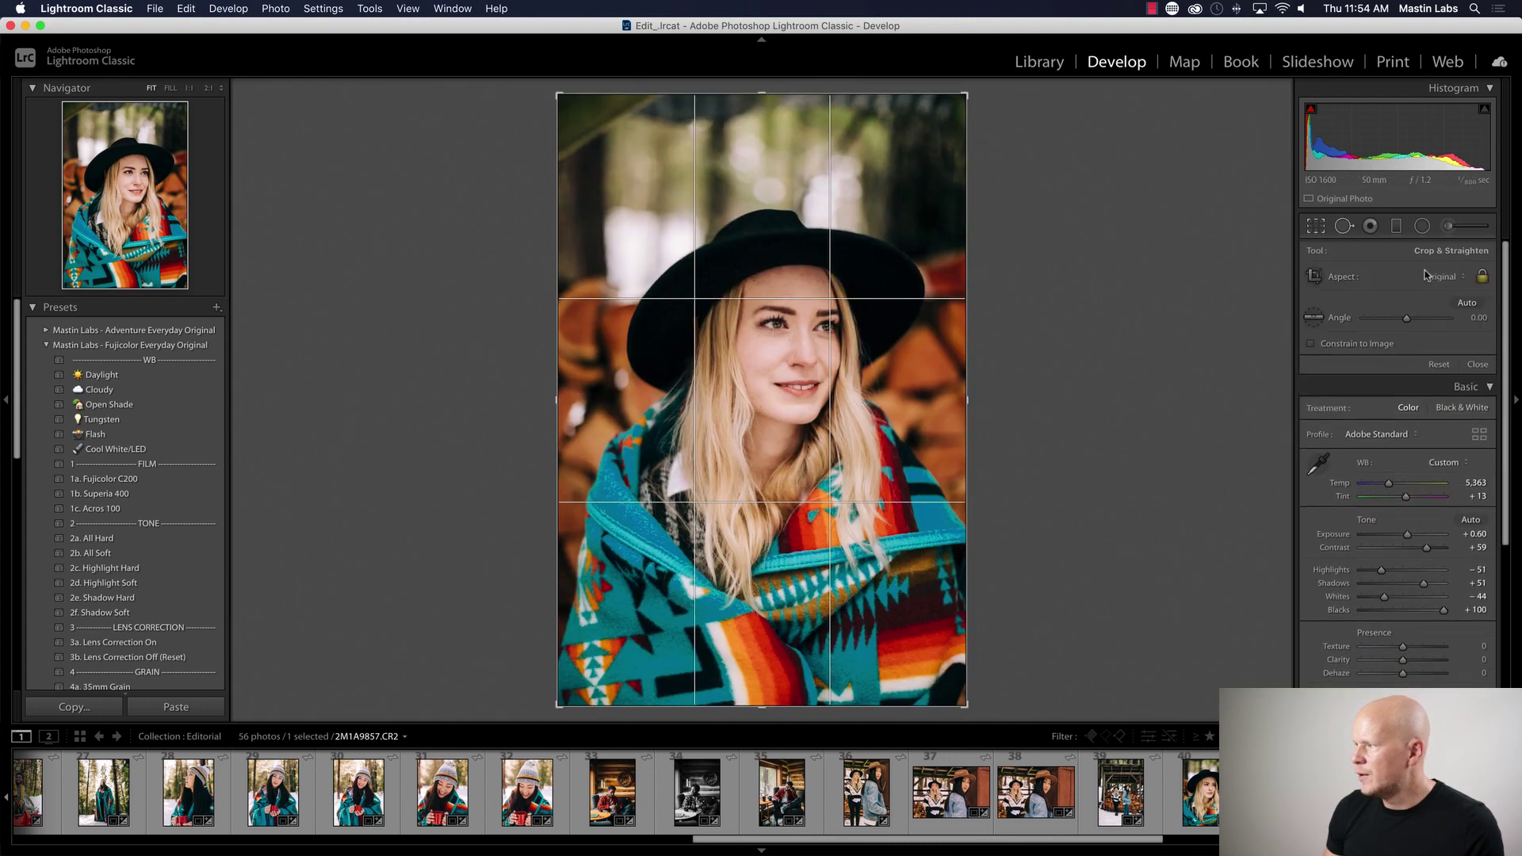
click(1361, 277)
click(1416, 366)
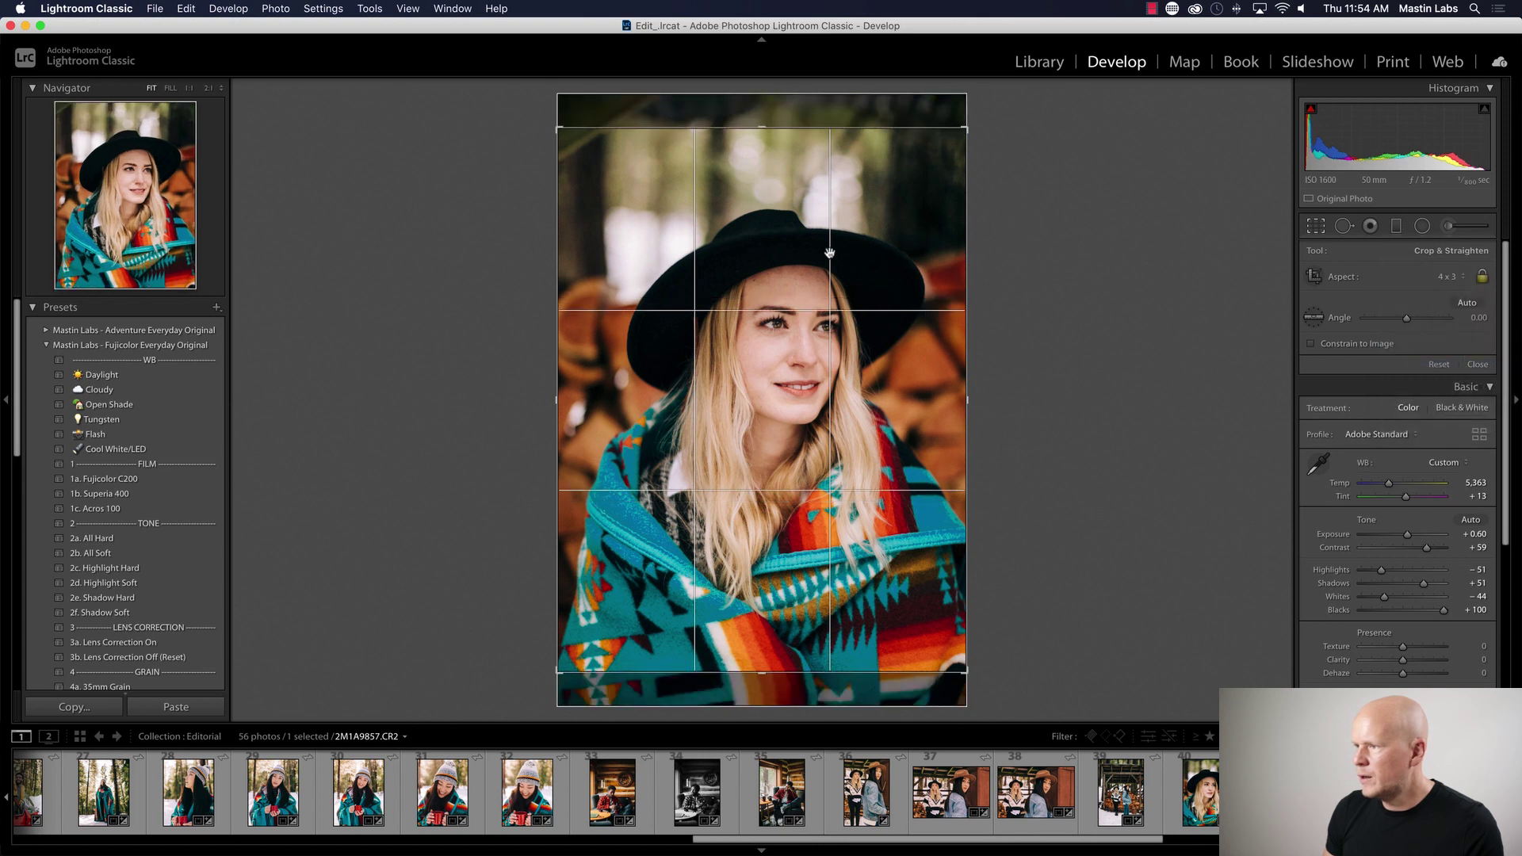
drag(784, 230, 788, 203)
key(y)
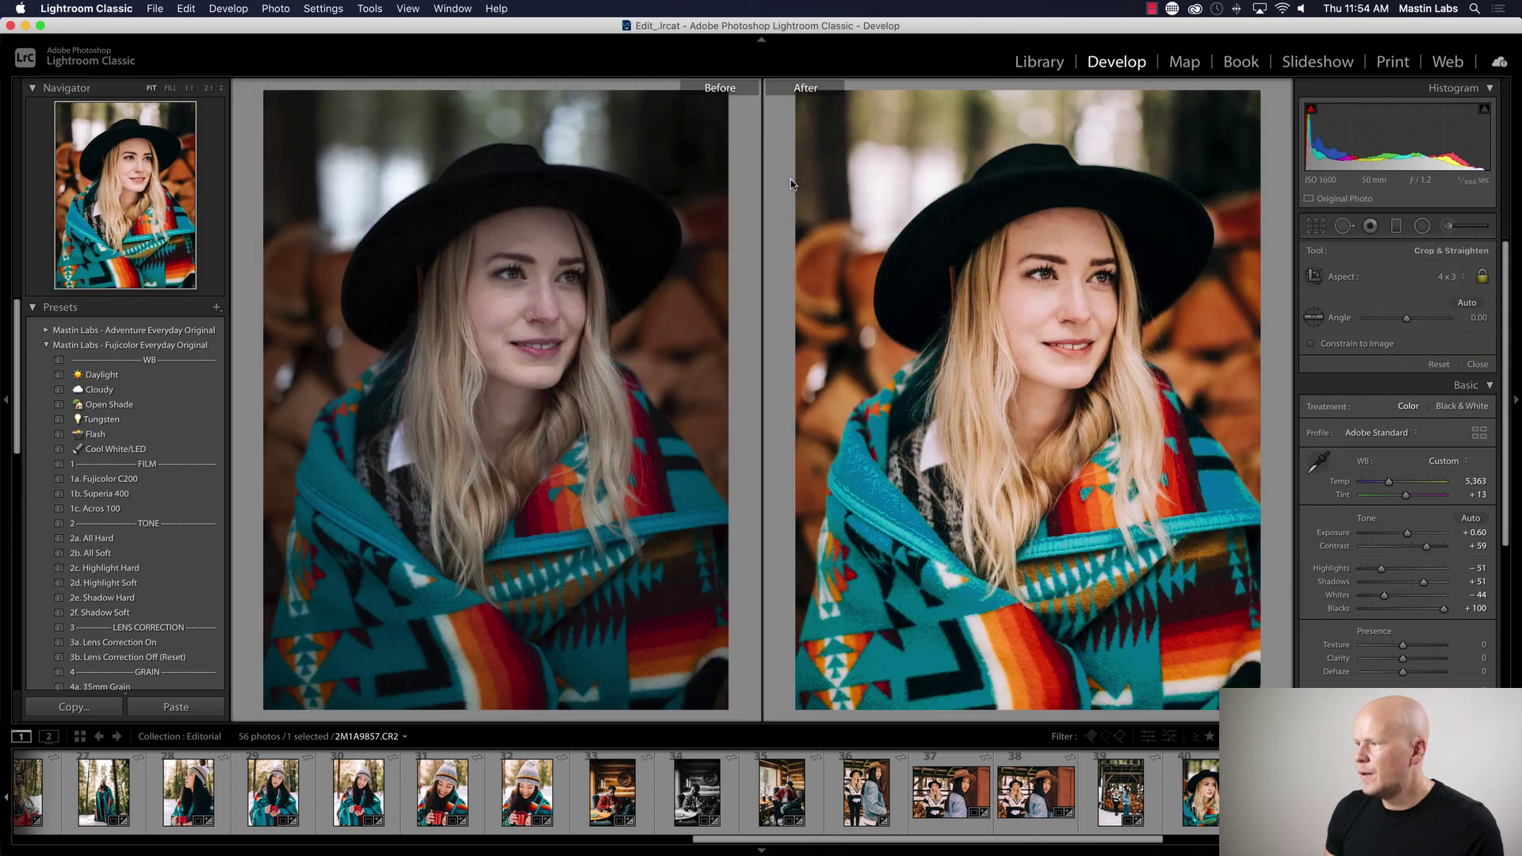
key(y)
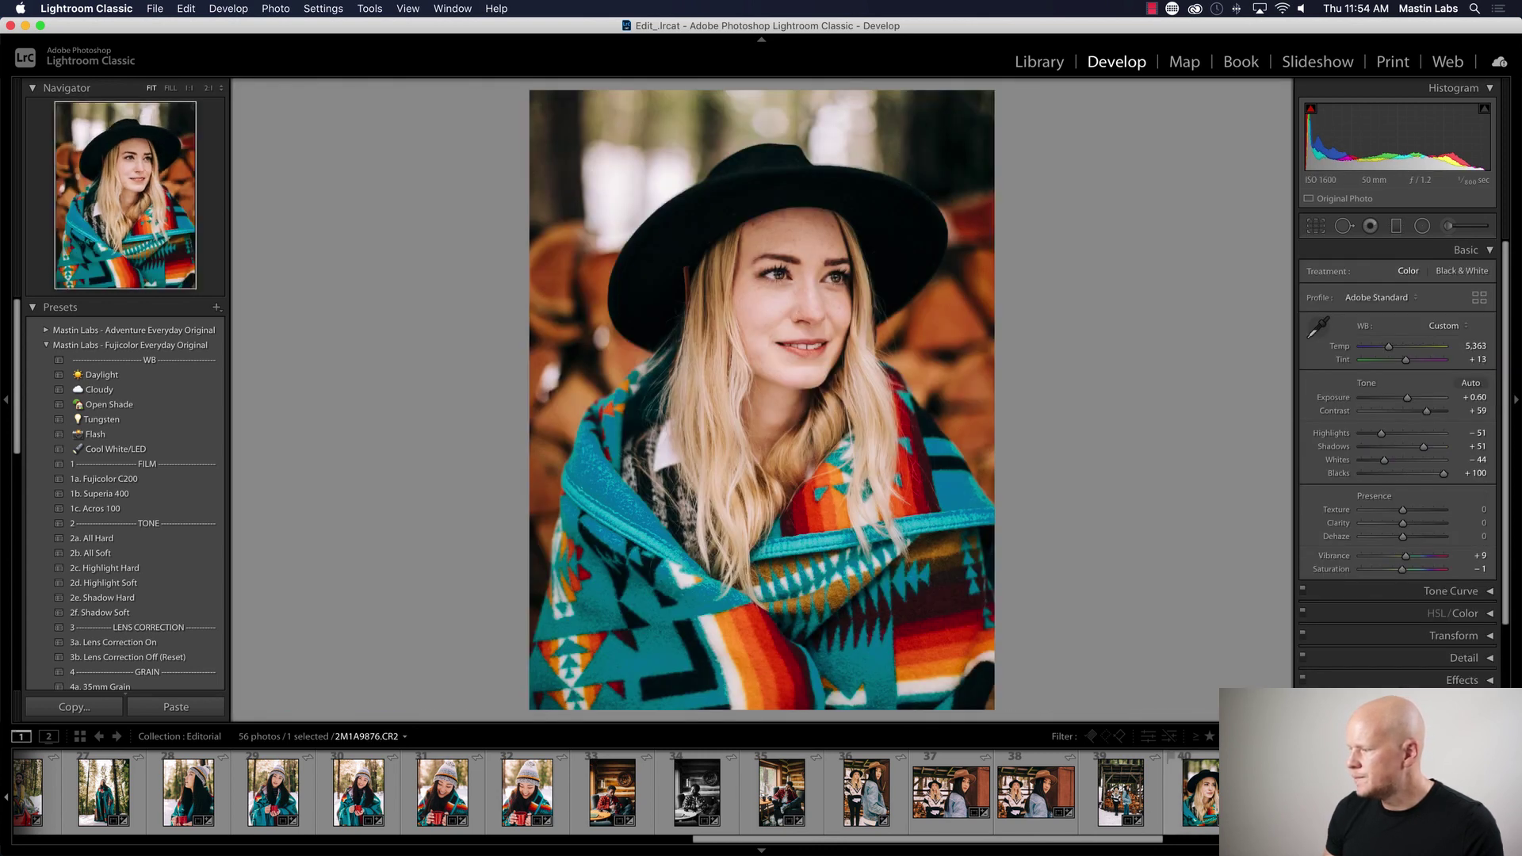
- Apply the previous portrait's settings to 2M1A9876.CR2 and straighten its 4 x 3 crop to an Angle of -1.42
key(Right)
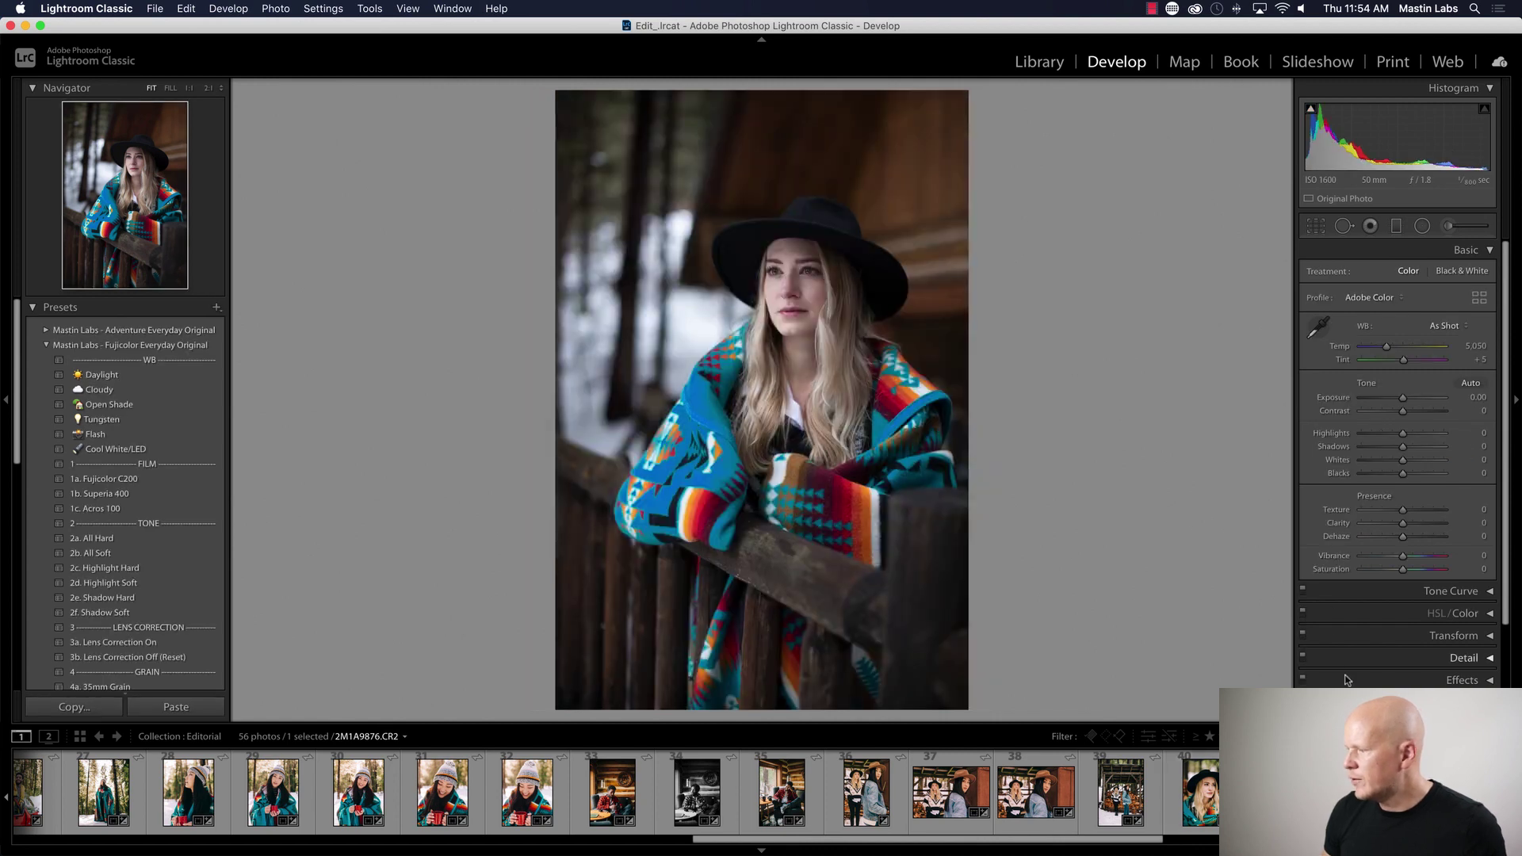
key(super+shift+v)
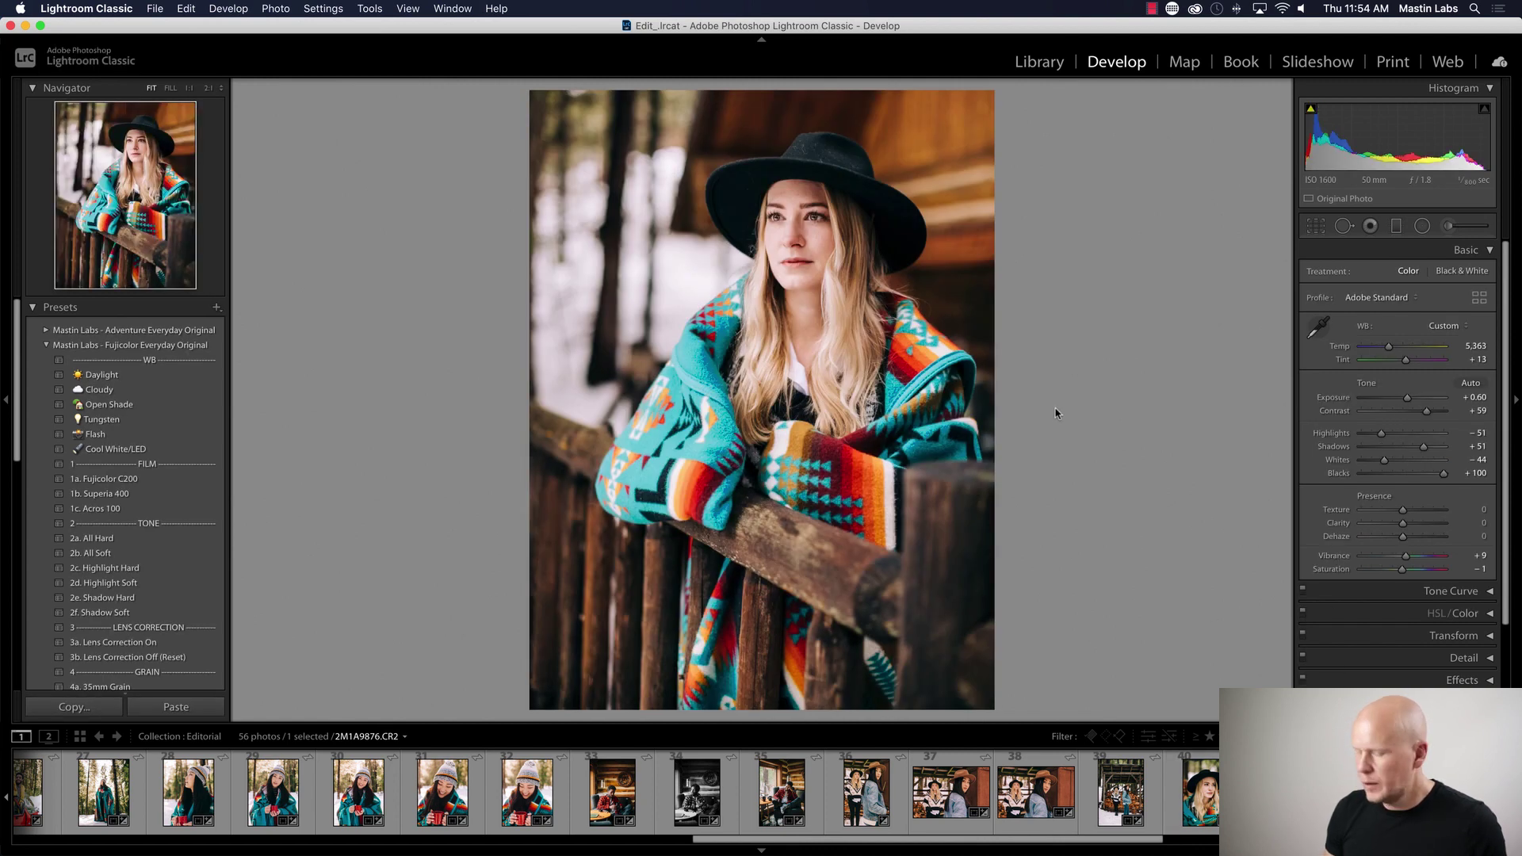
key(r)
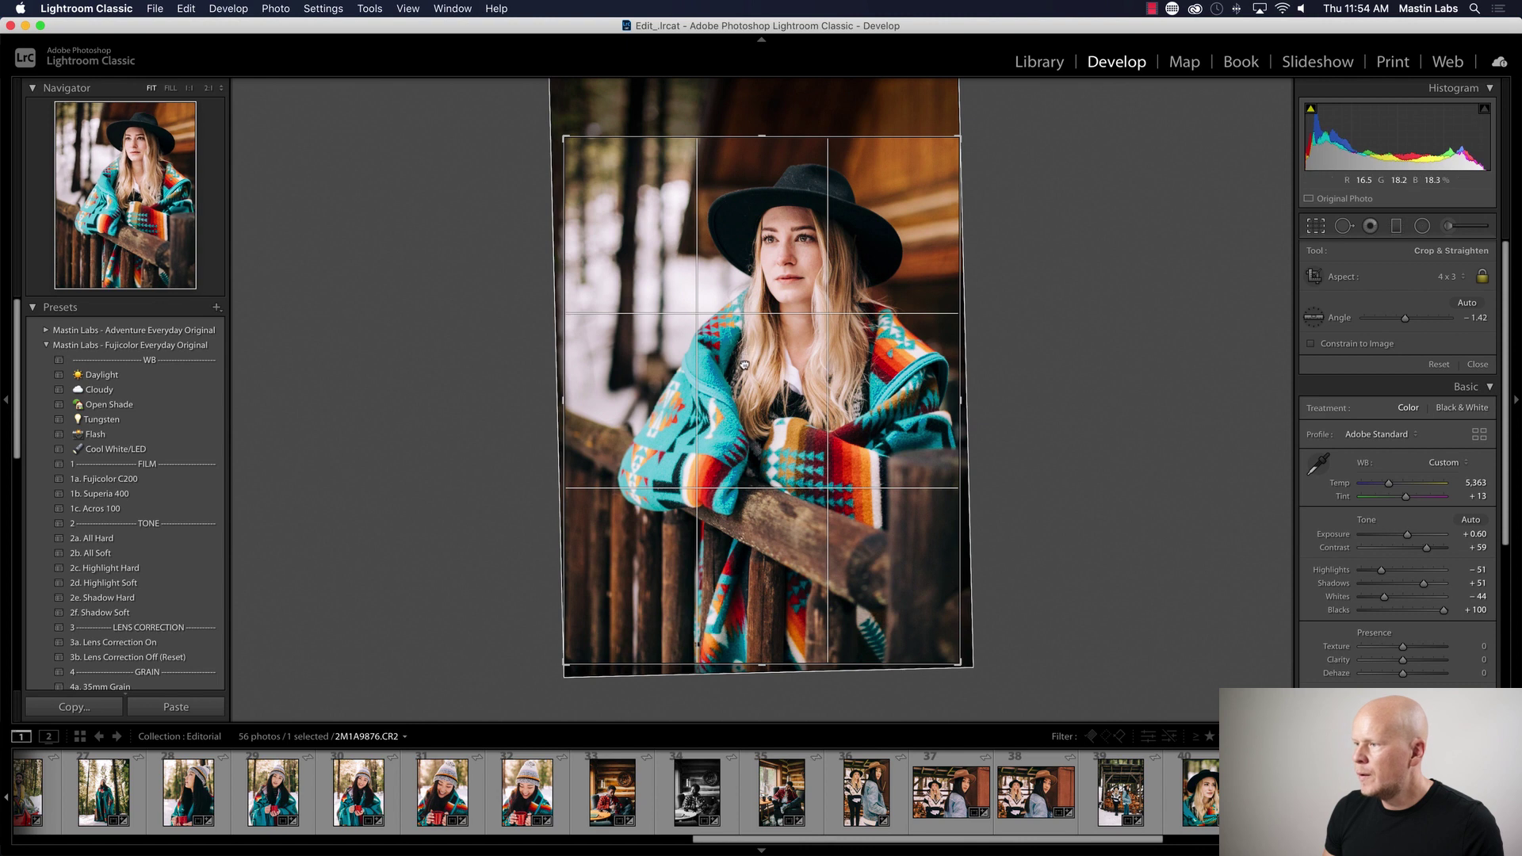
key(r)
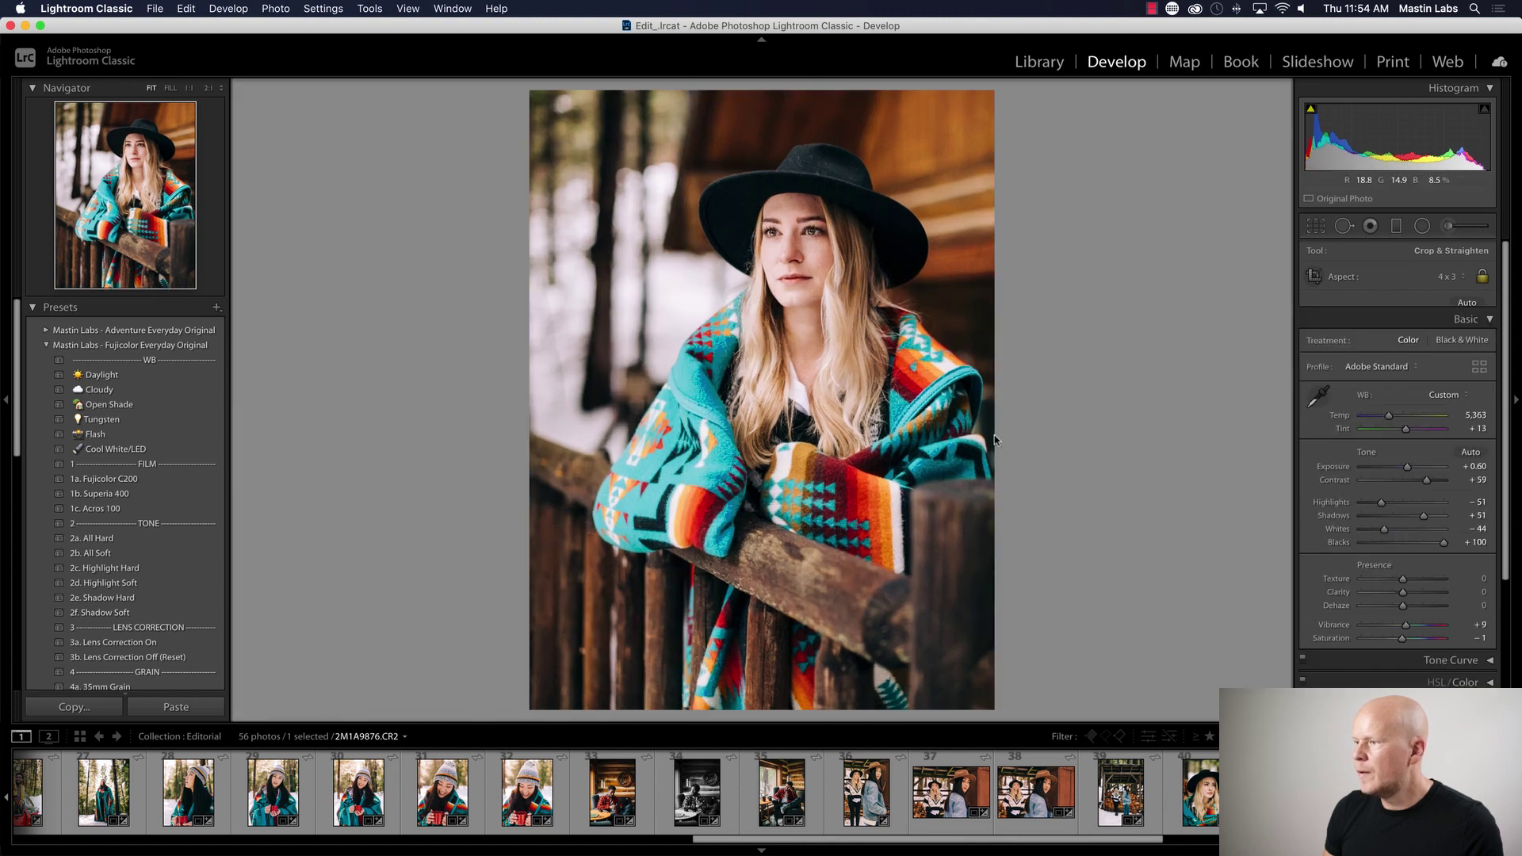
- Apply the 2d. Highlight Soft preset to 2M1A9876.CR2, set Exposure to +0.50 and Temp to 5,748, and compare before and after
click(205, 583)
drag(1409, 397, 1395, 349)
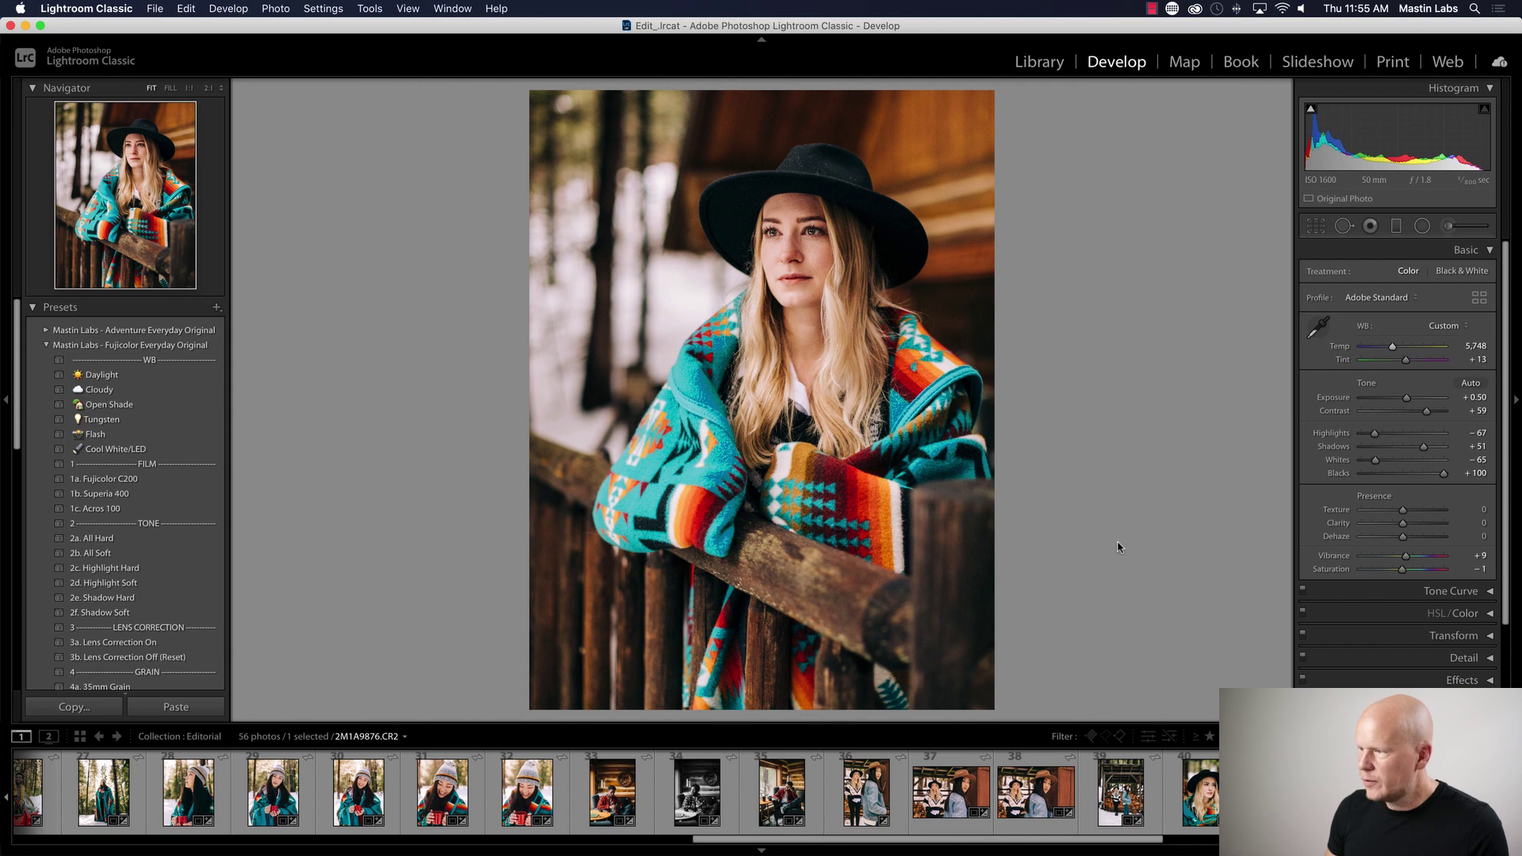
key(y)
key(y)
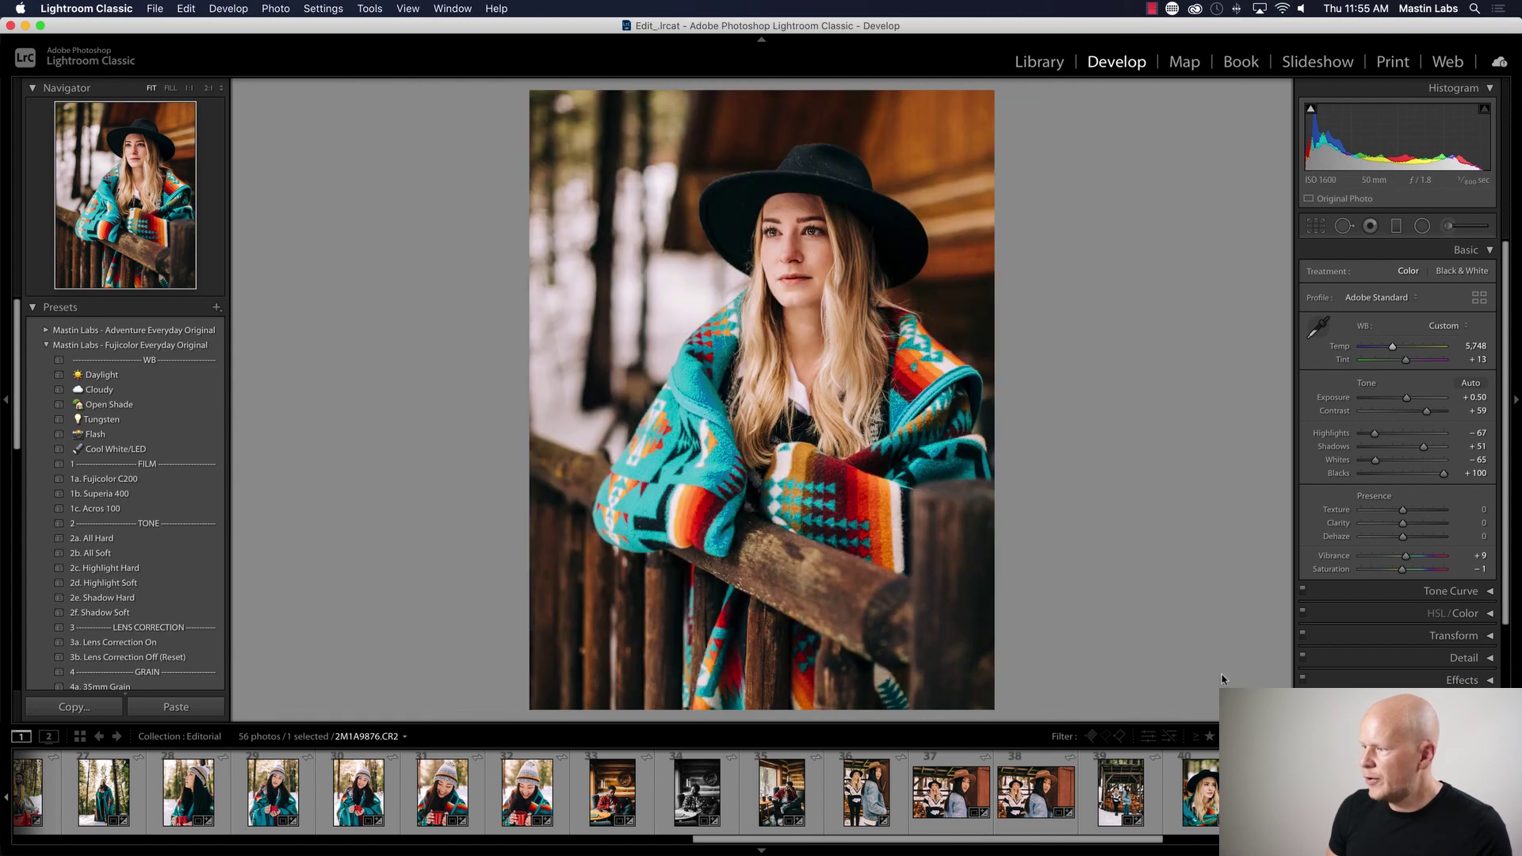
- Apply the previous portrait's develop settings to 2M1A9871.CR2 and restore its crop to the full frame at the Original aspect
key(super+shift+r)
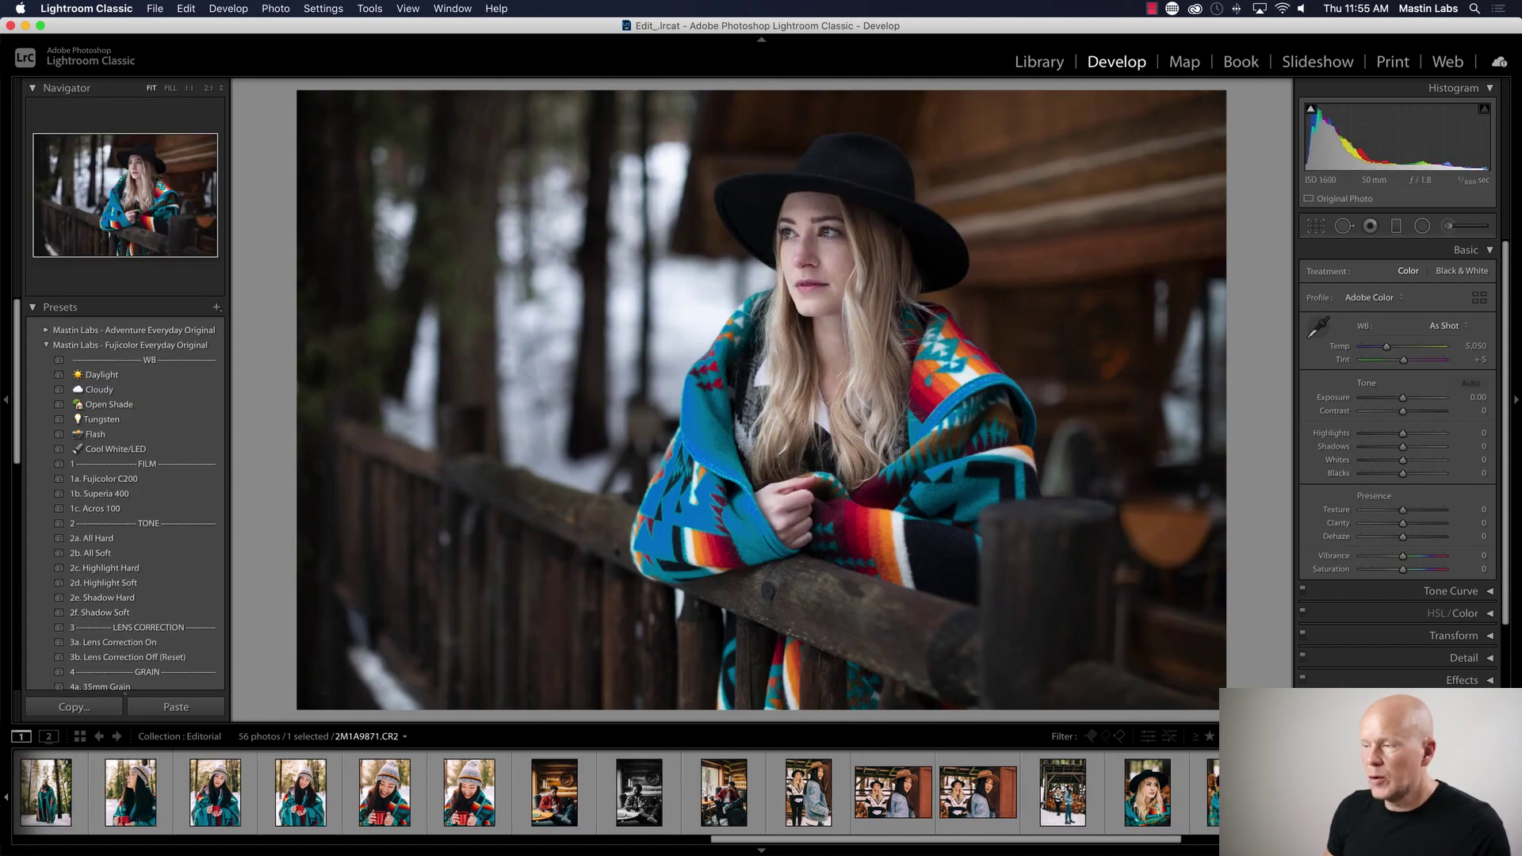
key(super+z)
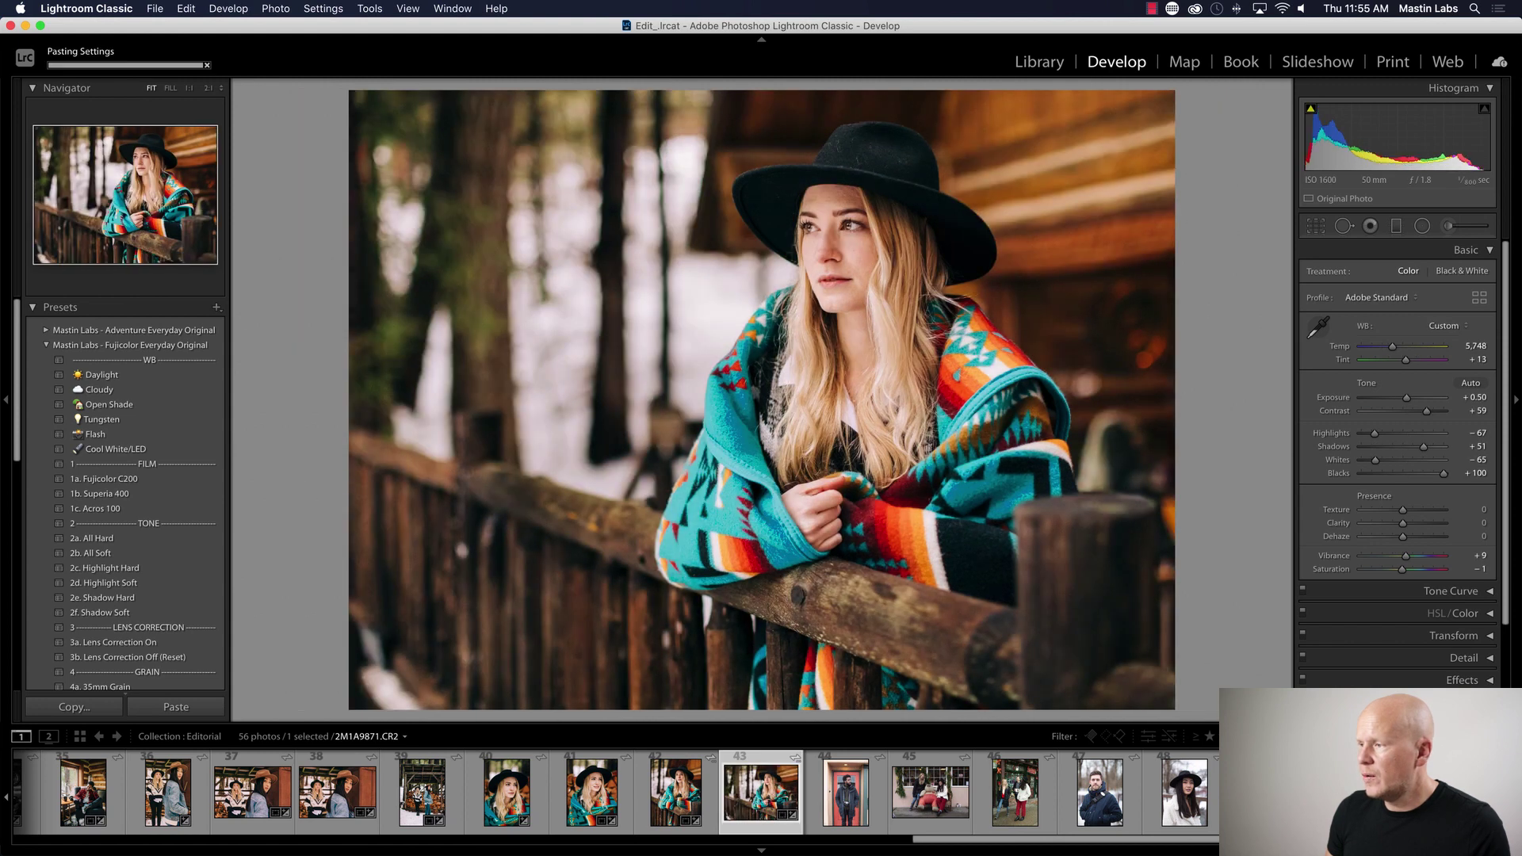
click(1324, 226)
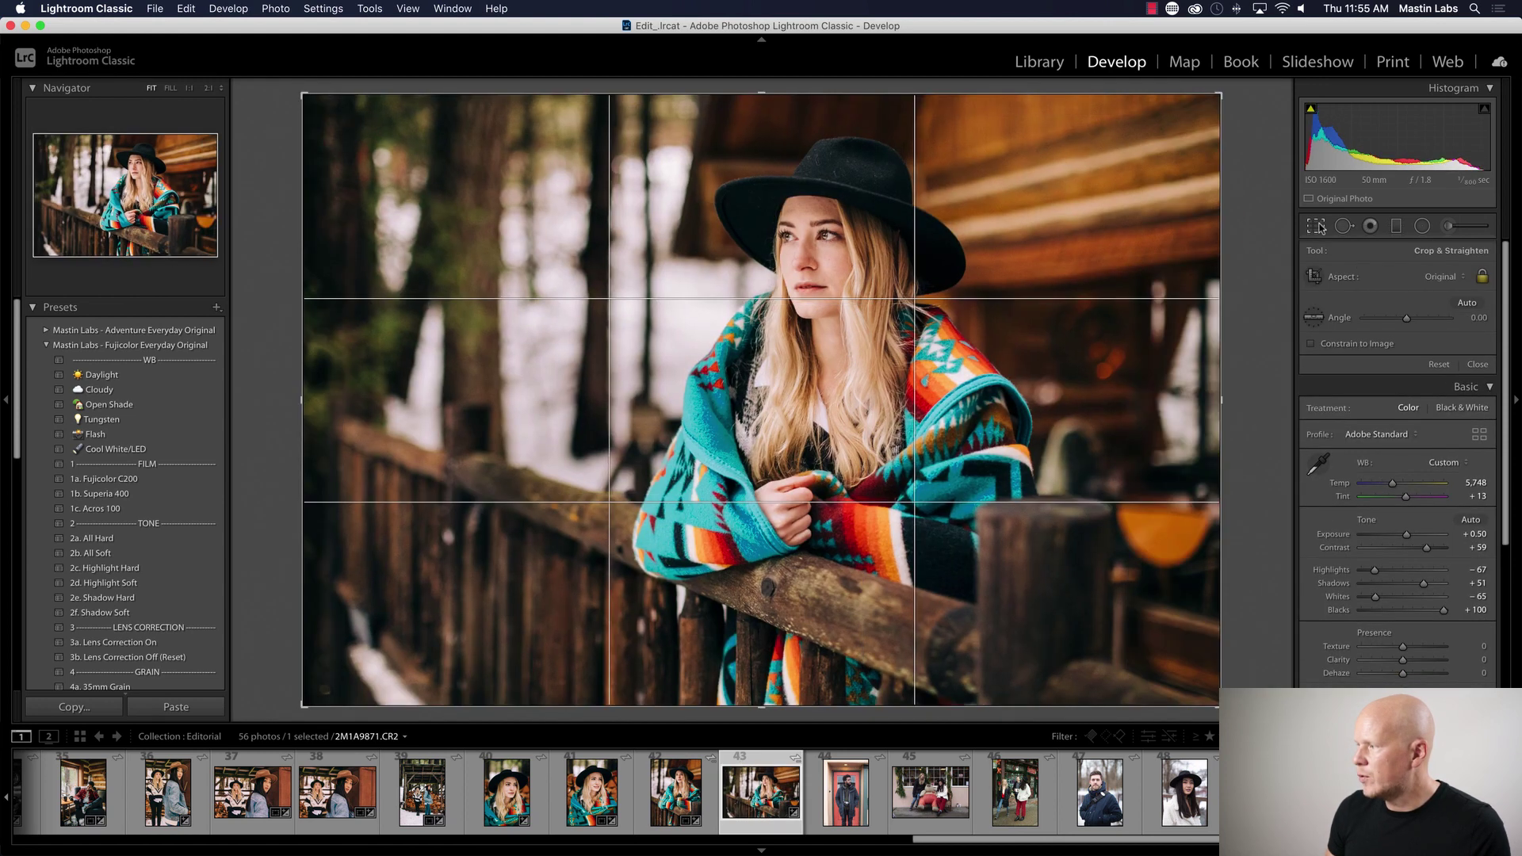
click(1245, 258)
key(Return)
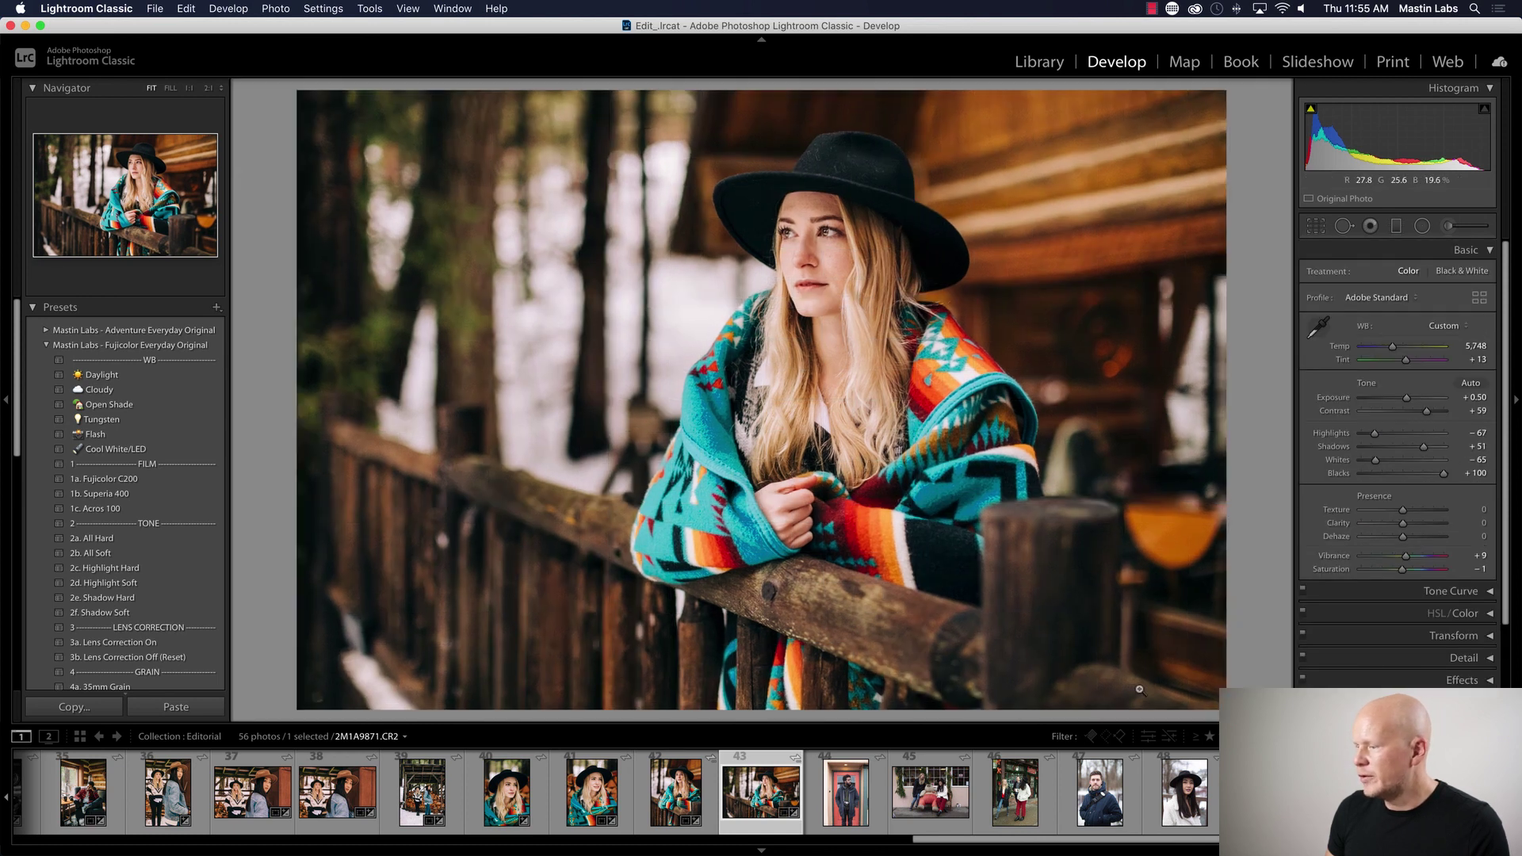
- Apply the 1a. Fujicolor C200 preset to 2M1A9923.CR2 and set Exposure to -0.40
click(846, 793)
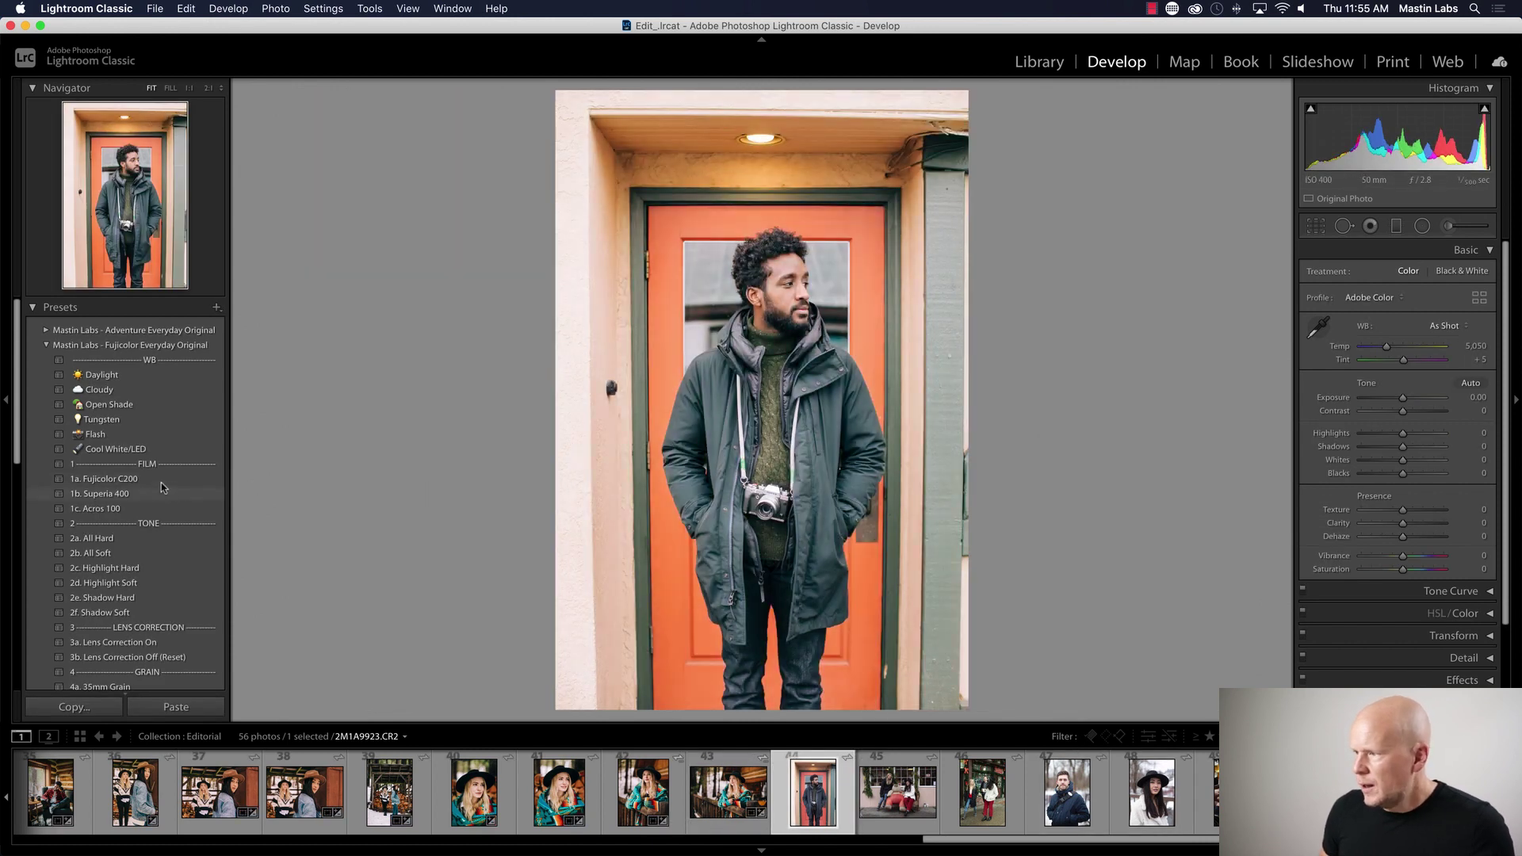
click(161, 479)
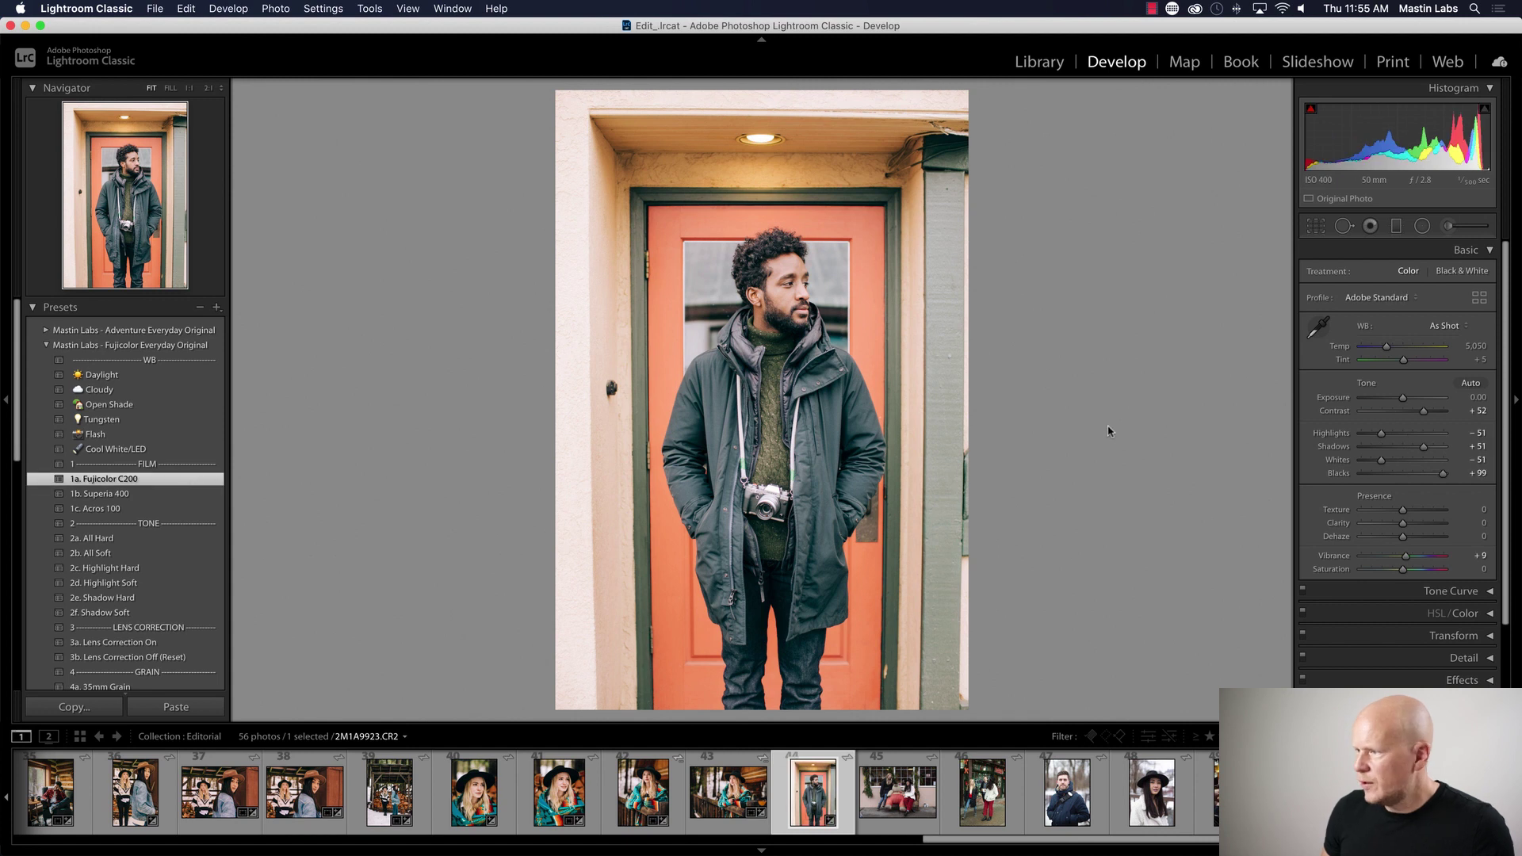
click(1315, 226)
click(1317, 228)
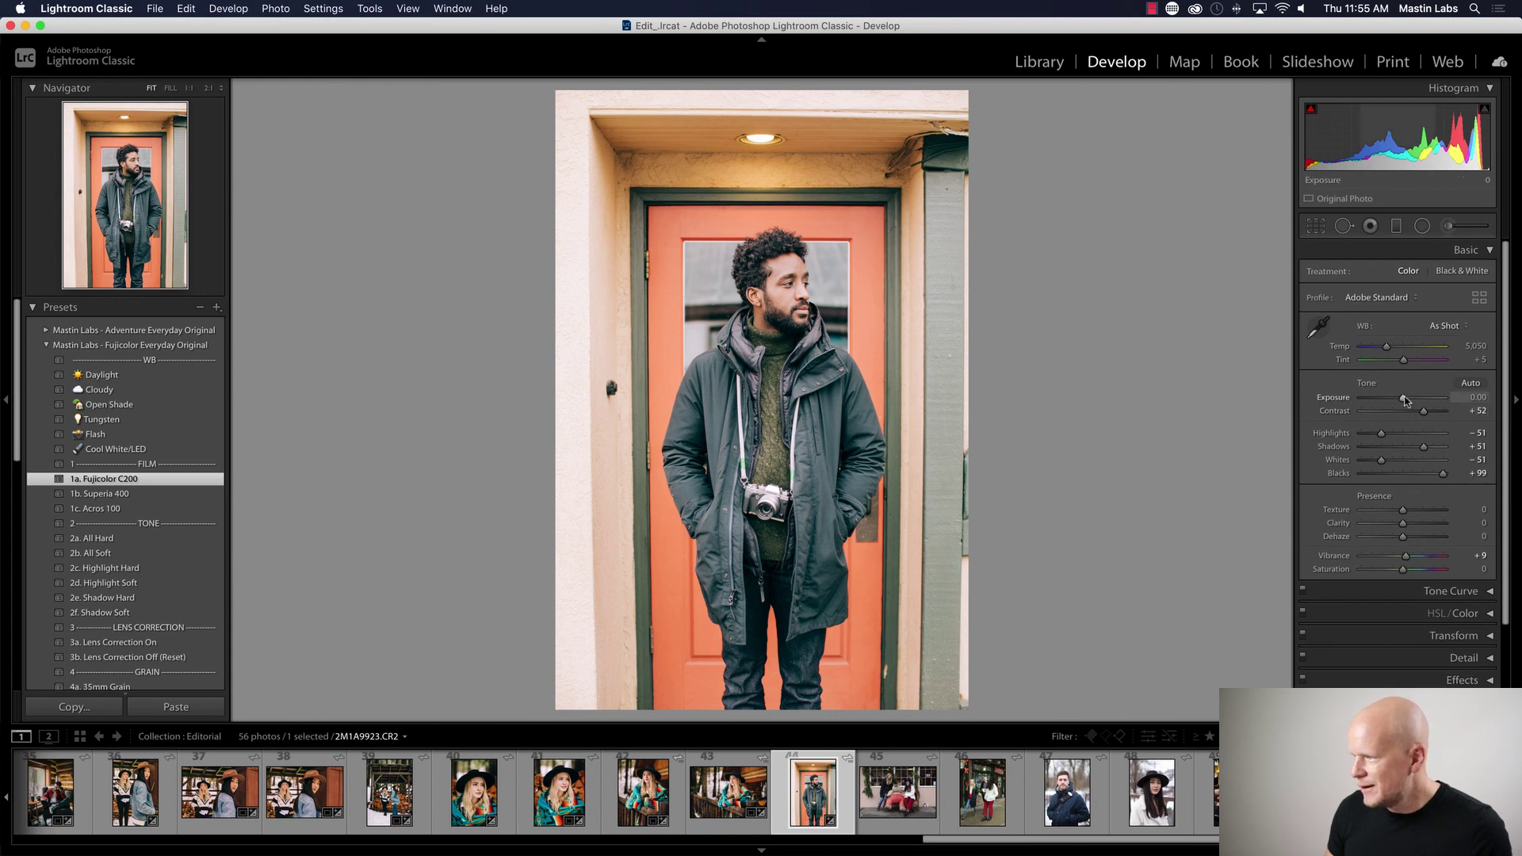
drag(1405, 399, 1401, 400)
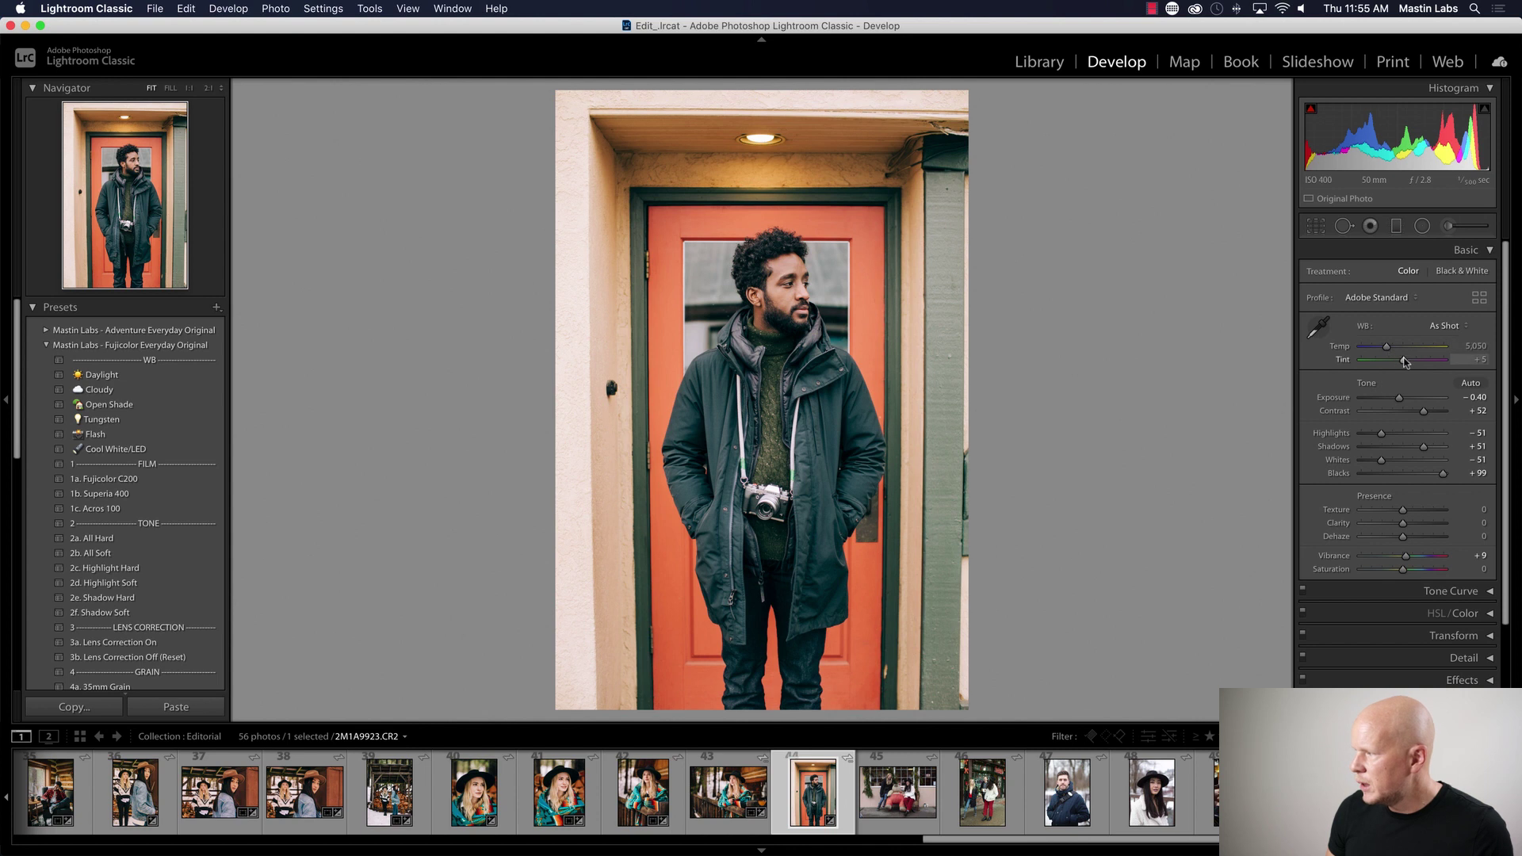
- Correct the white balance of 2M1A9923.CR2 with Temp at 5,315 and Tint at +15
drag(1406, 362, 1386, 347)
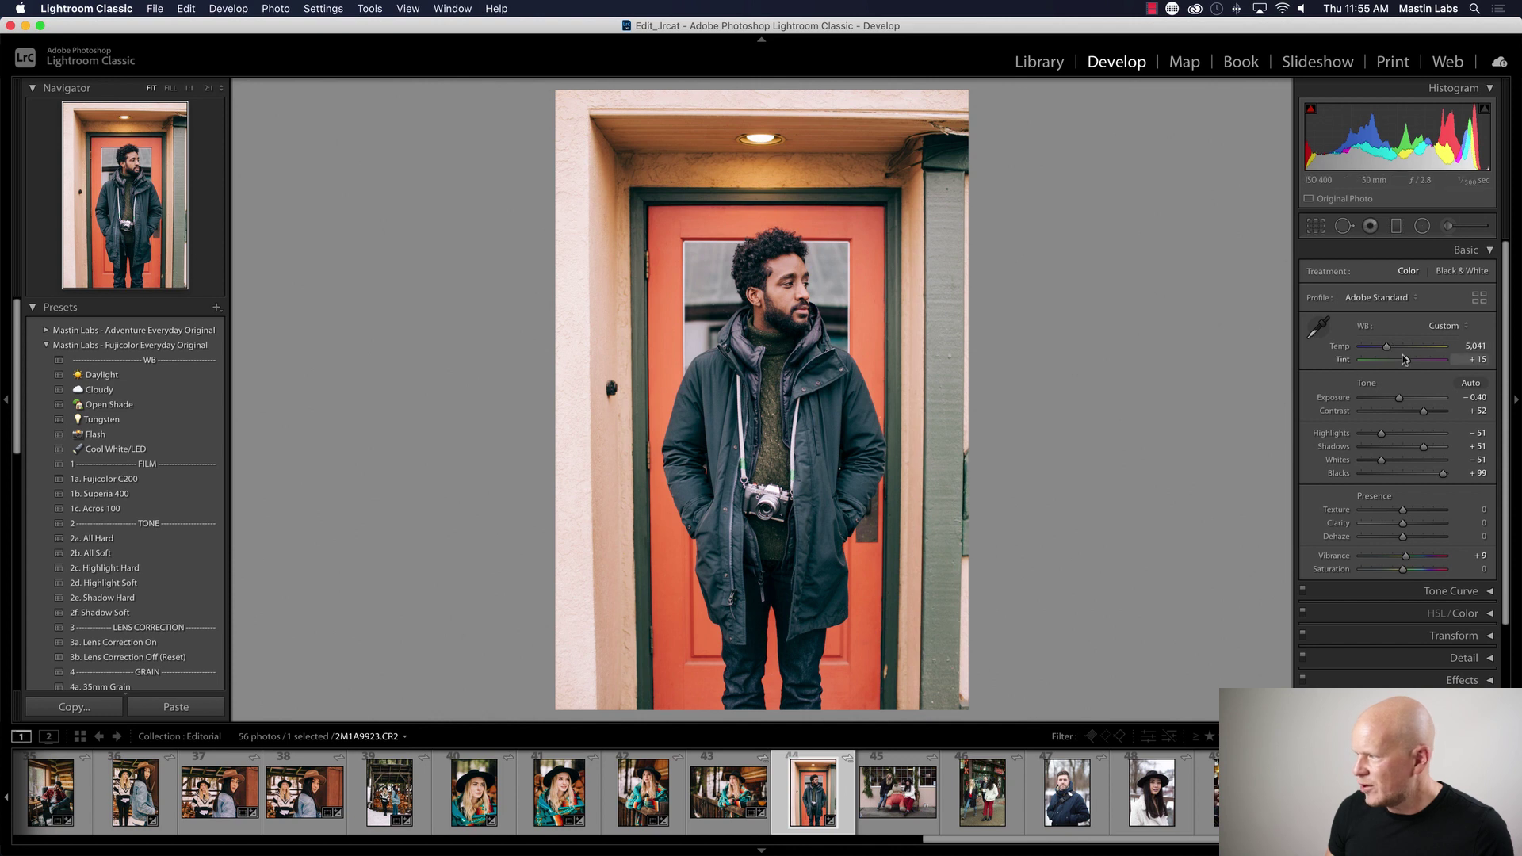
drag(1386, 346, 1386, 346)
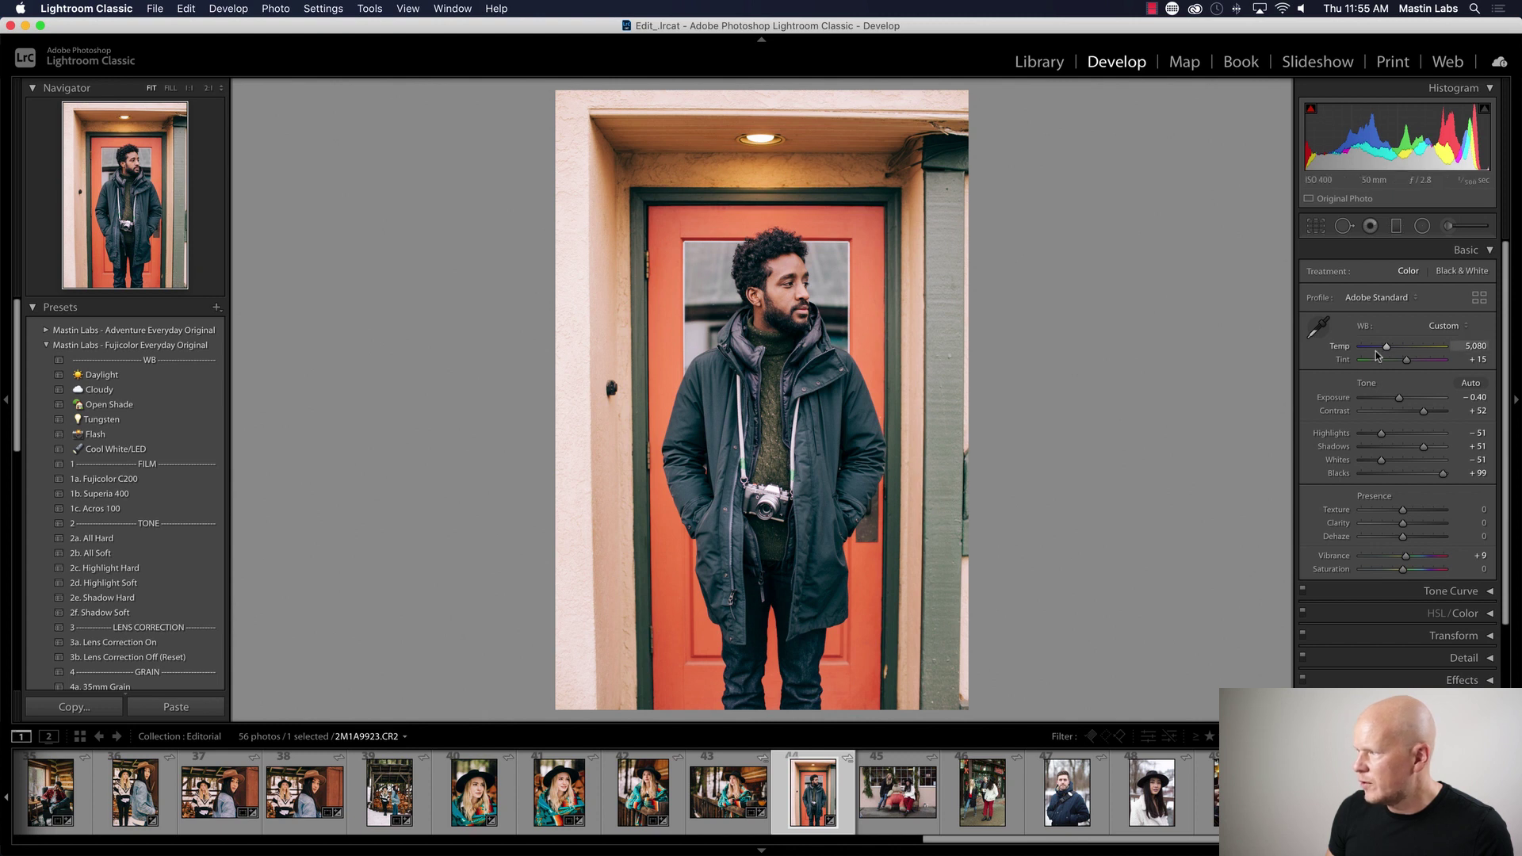
drag(1386, 349, 1388, 347)
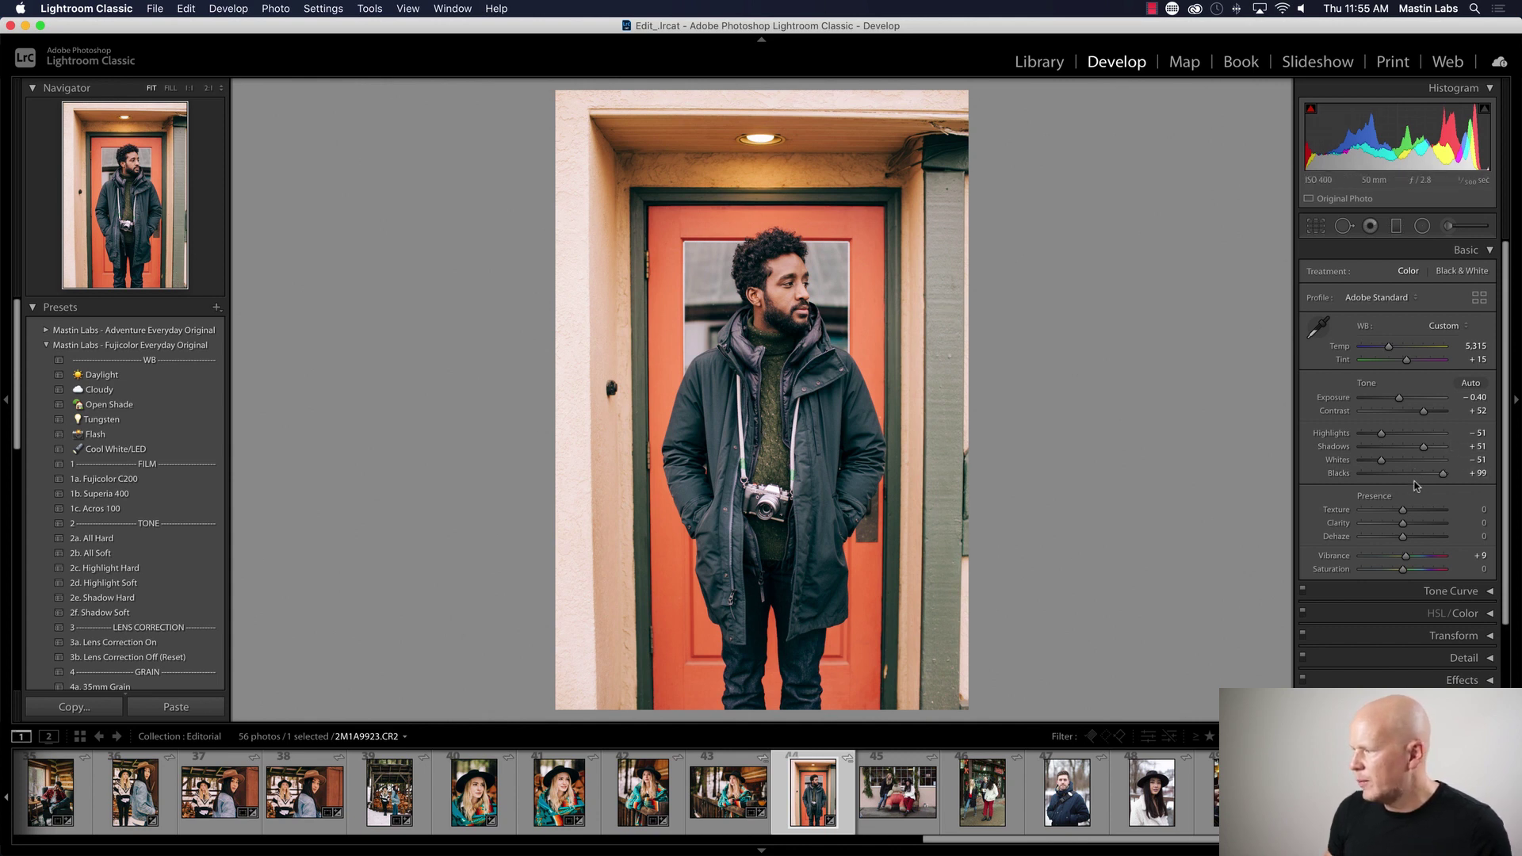
- Try the Auto and Full Upright perspective corrections on the orange-door portrait
scroll(1428, 515, down, 1)
click(1475, 591)
scroll(1491, 591, down, 1)
scroll(1491, 587, down, 2)
click(1398, 467)
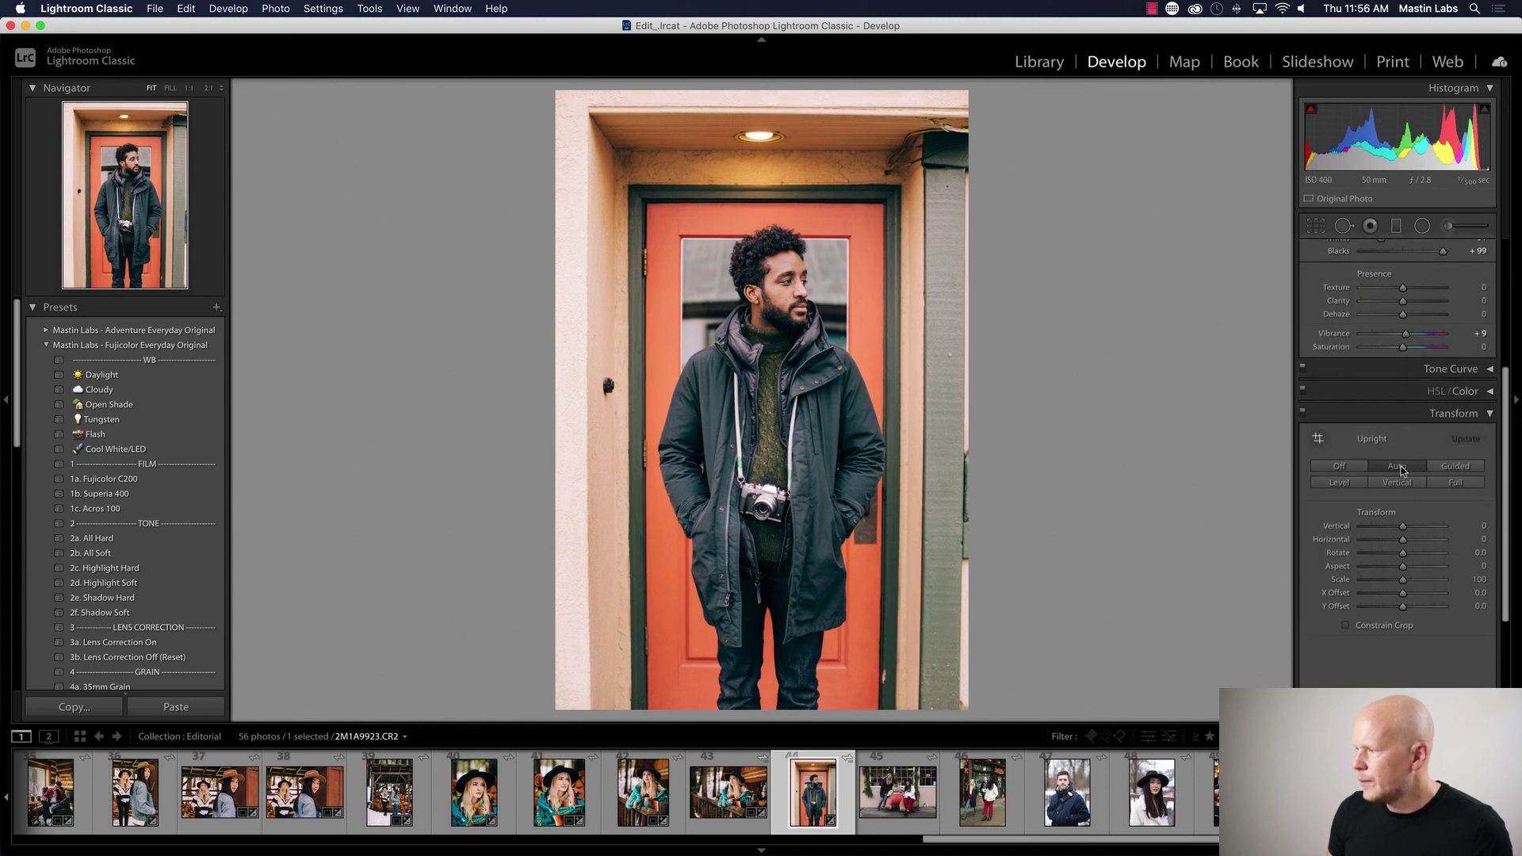
click(1401, 468)
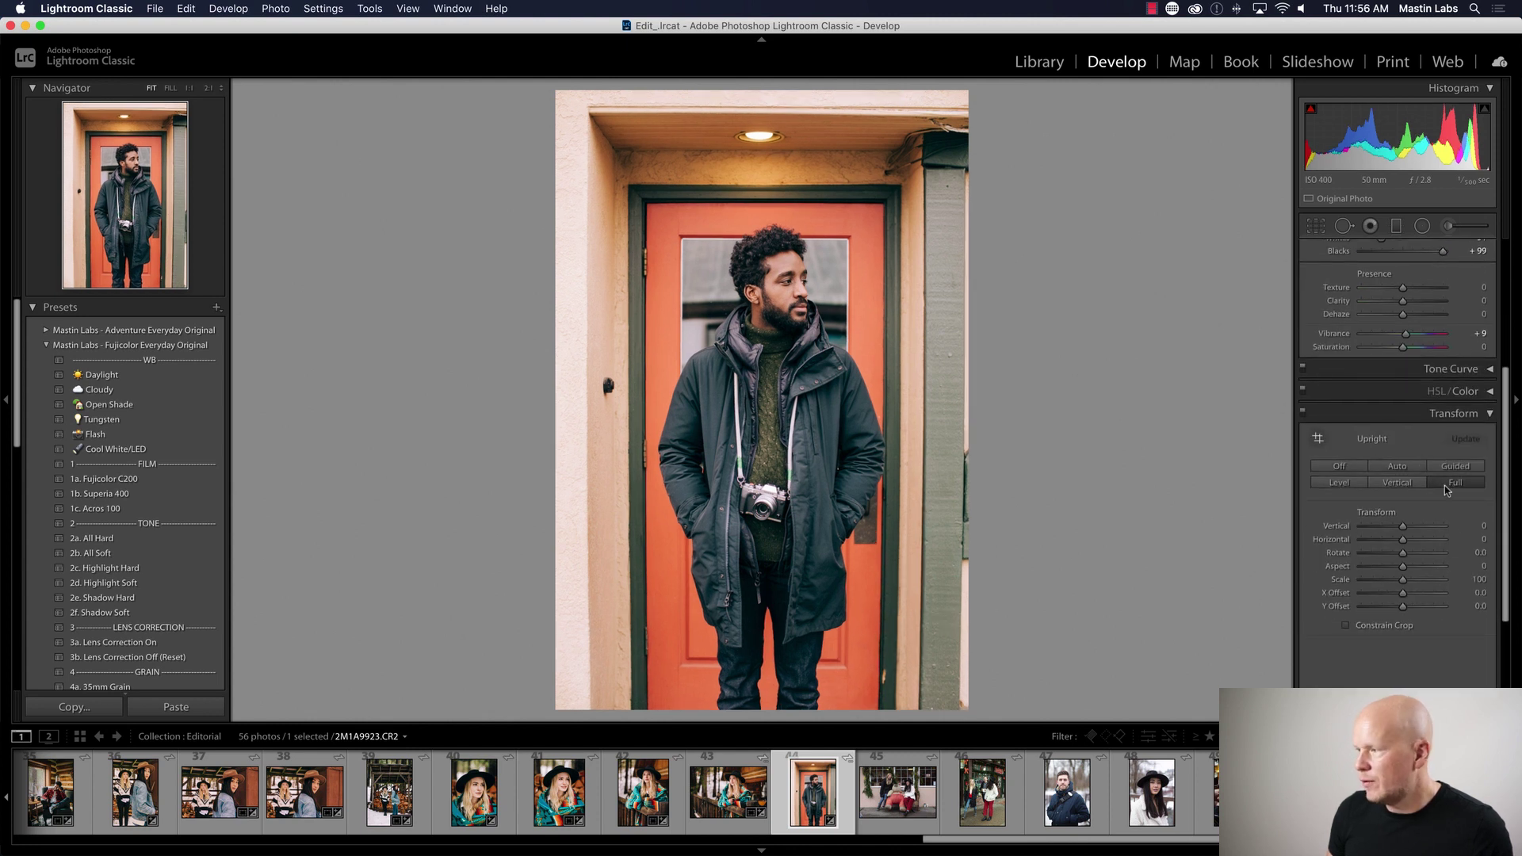
click(1401, 469)
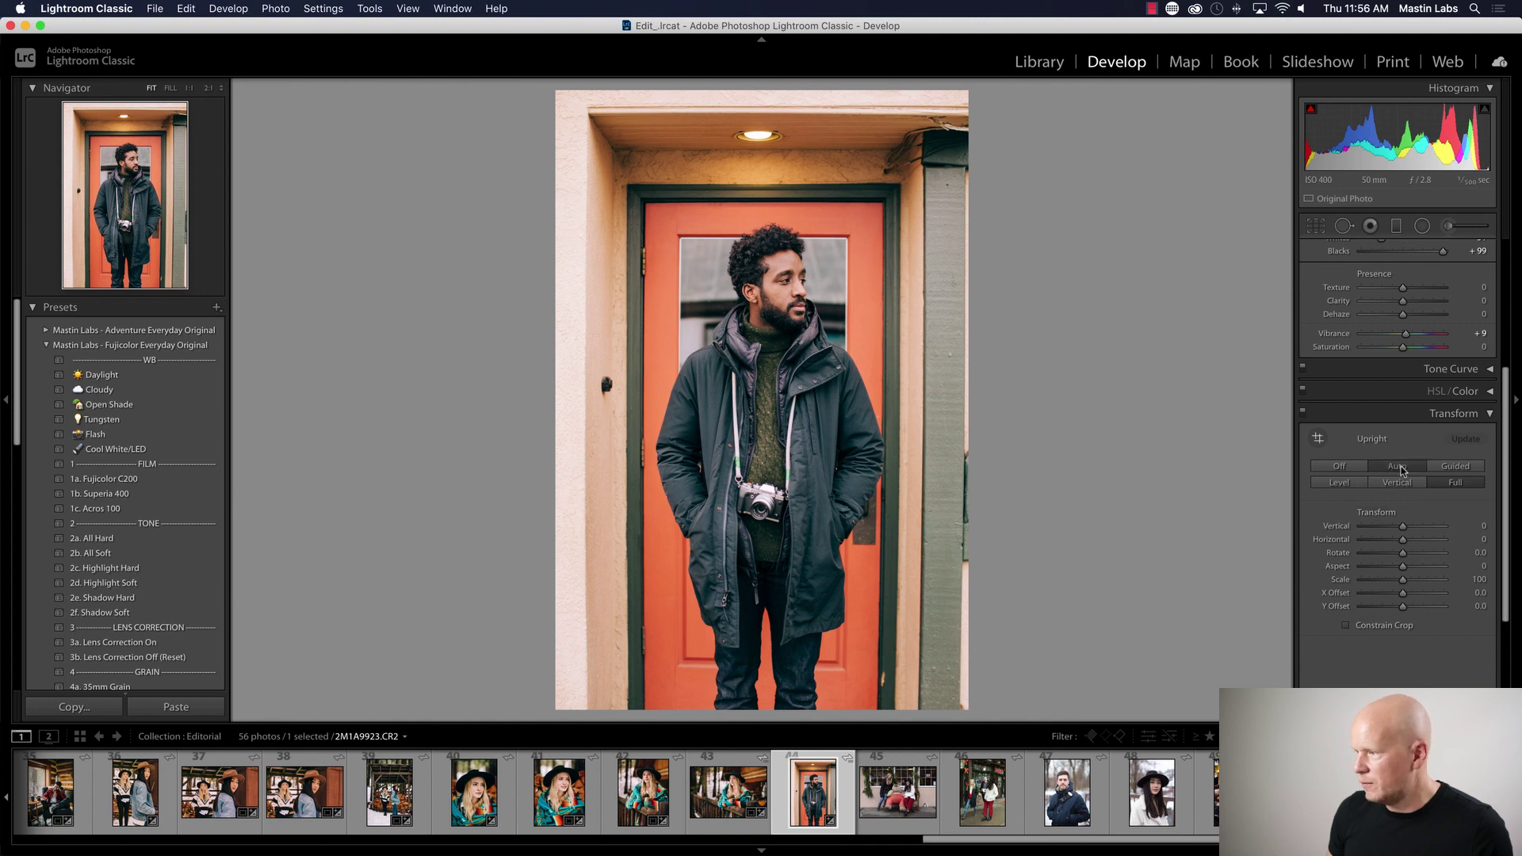
- Correct the perspective with Guided Upright lines along the green post, door top and wall edge, deleting the guide on the door's right edge
click(1315, 440)
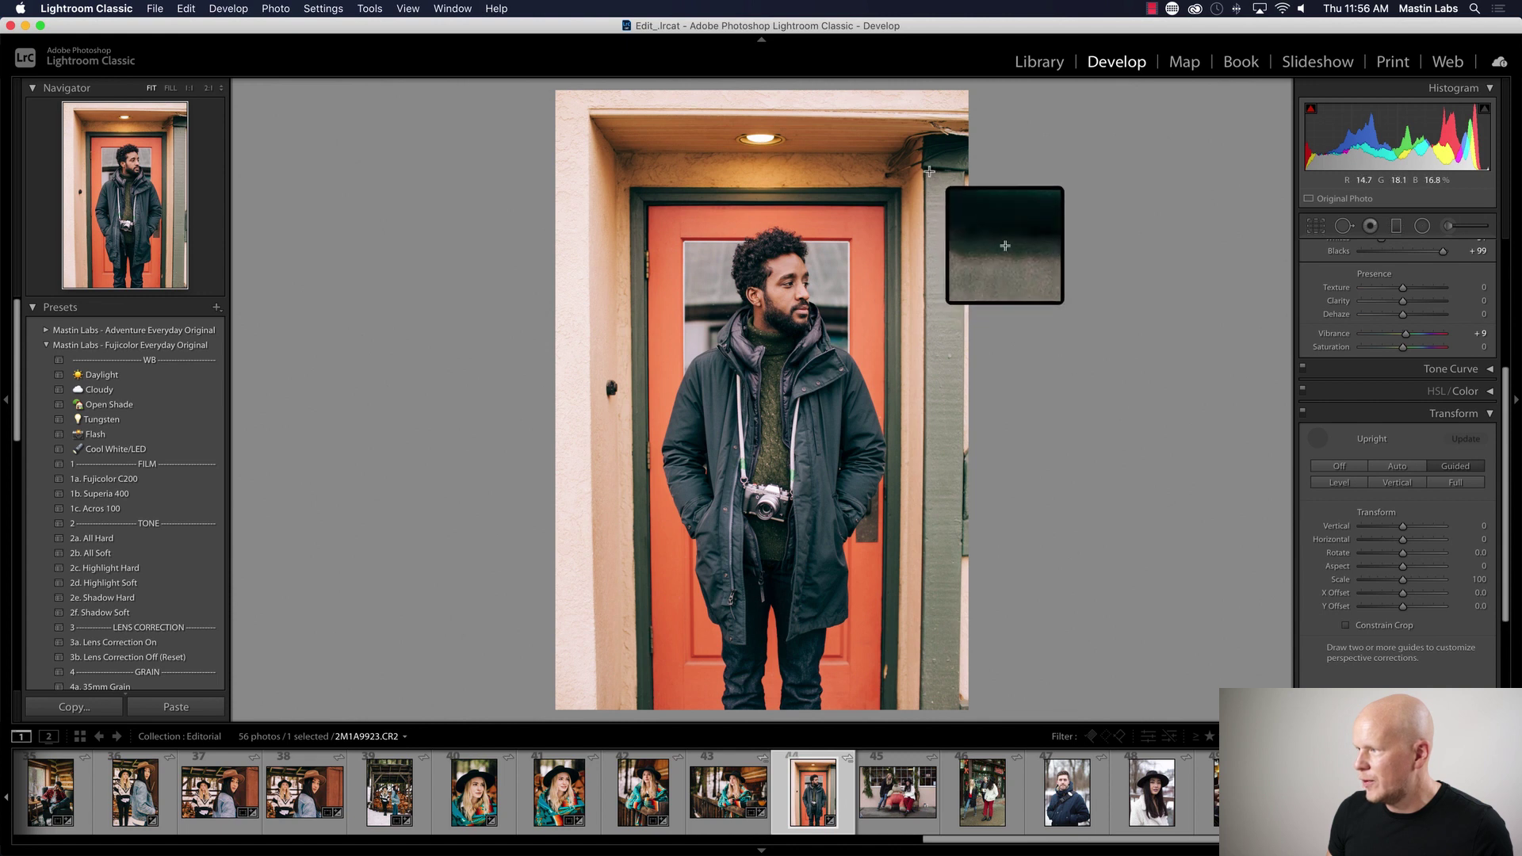
drag(924, 170, 920, 700)
drag(883, 204, 652, 203)
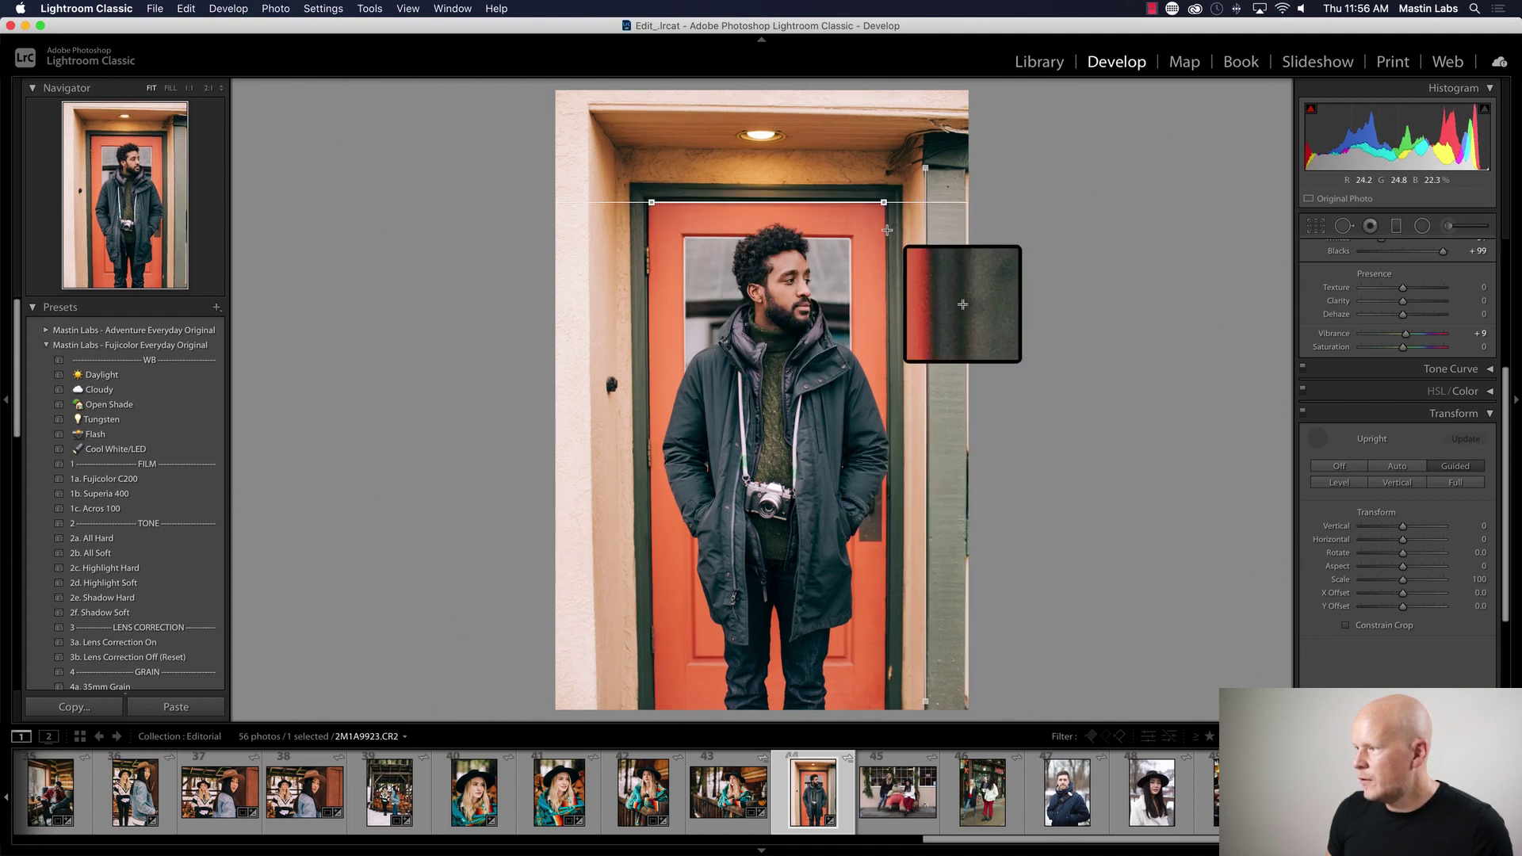
drag(888, 229, 884, 705)
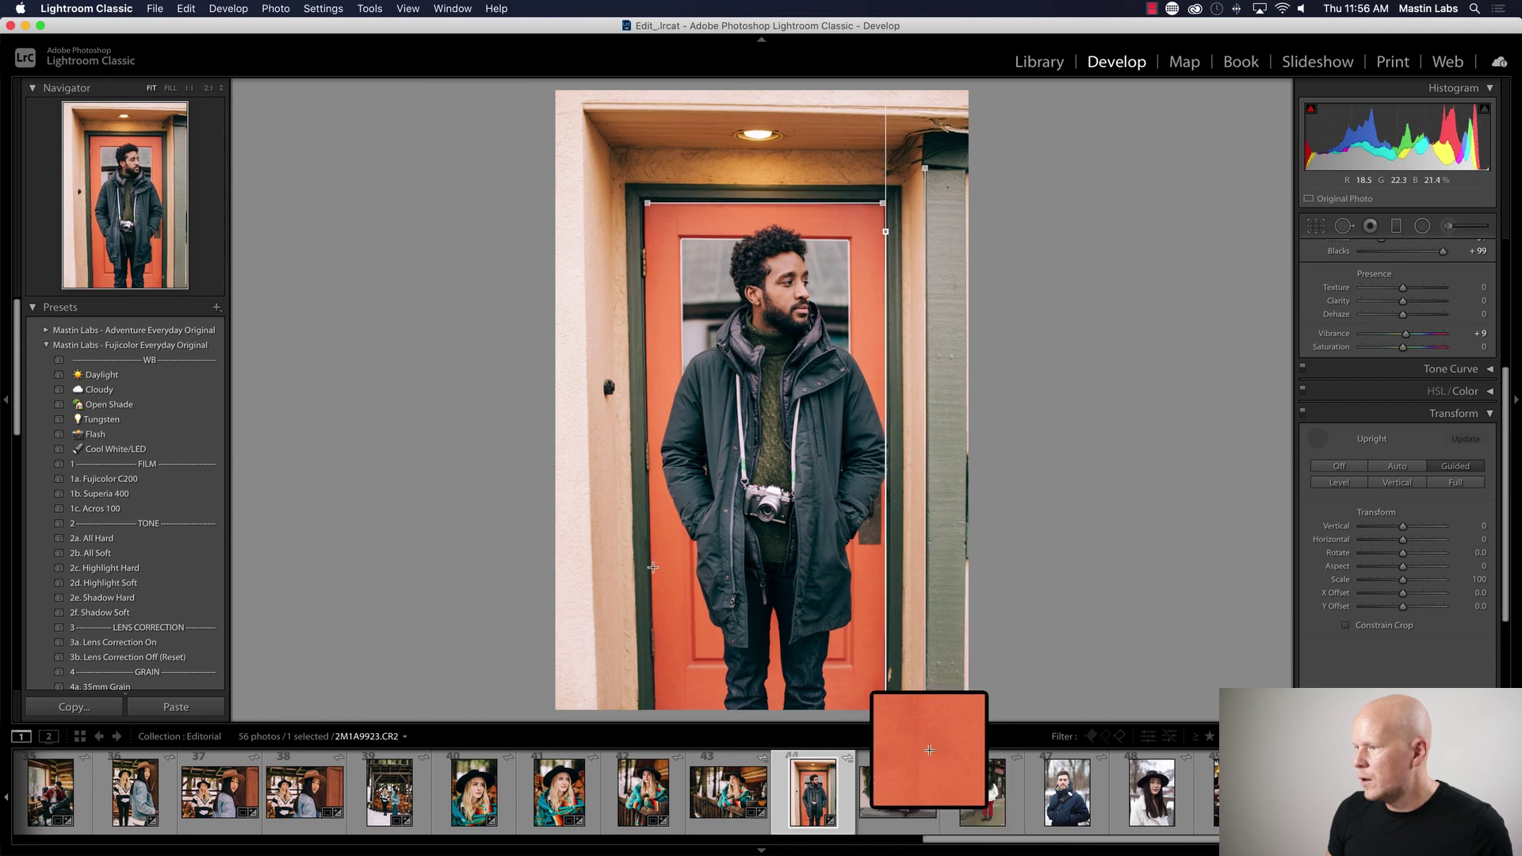
mouse_move(584, 210)
mouse_down()
mouse_move(575, 711)
mouse_move(597, 708)
mouse_up()
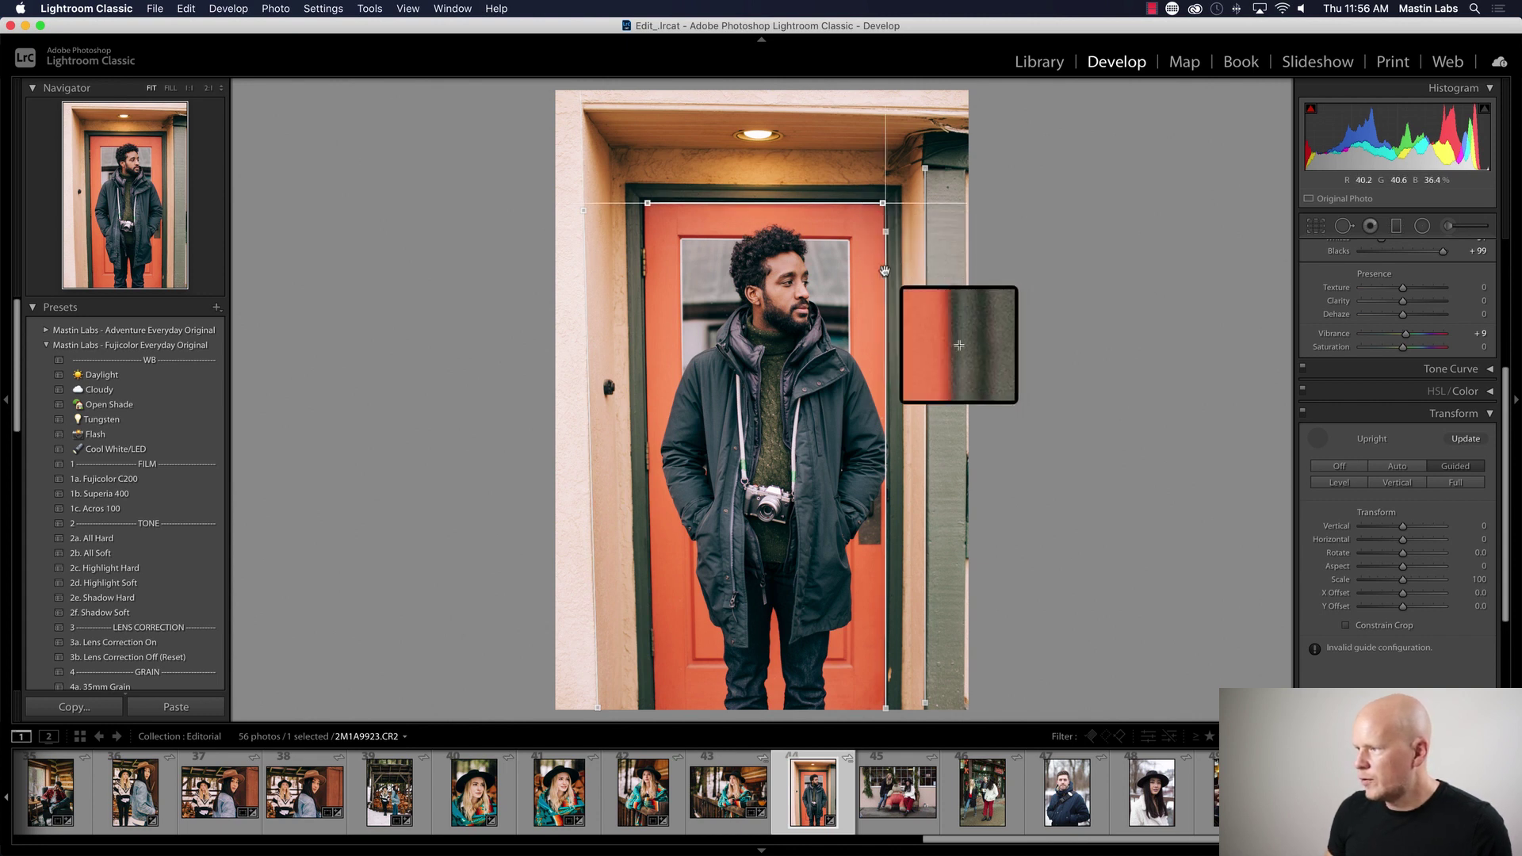
click(885, 272)
key(Delete)
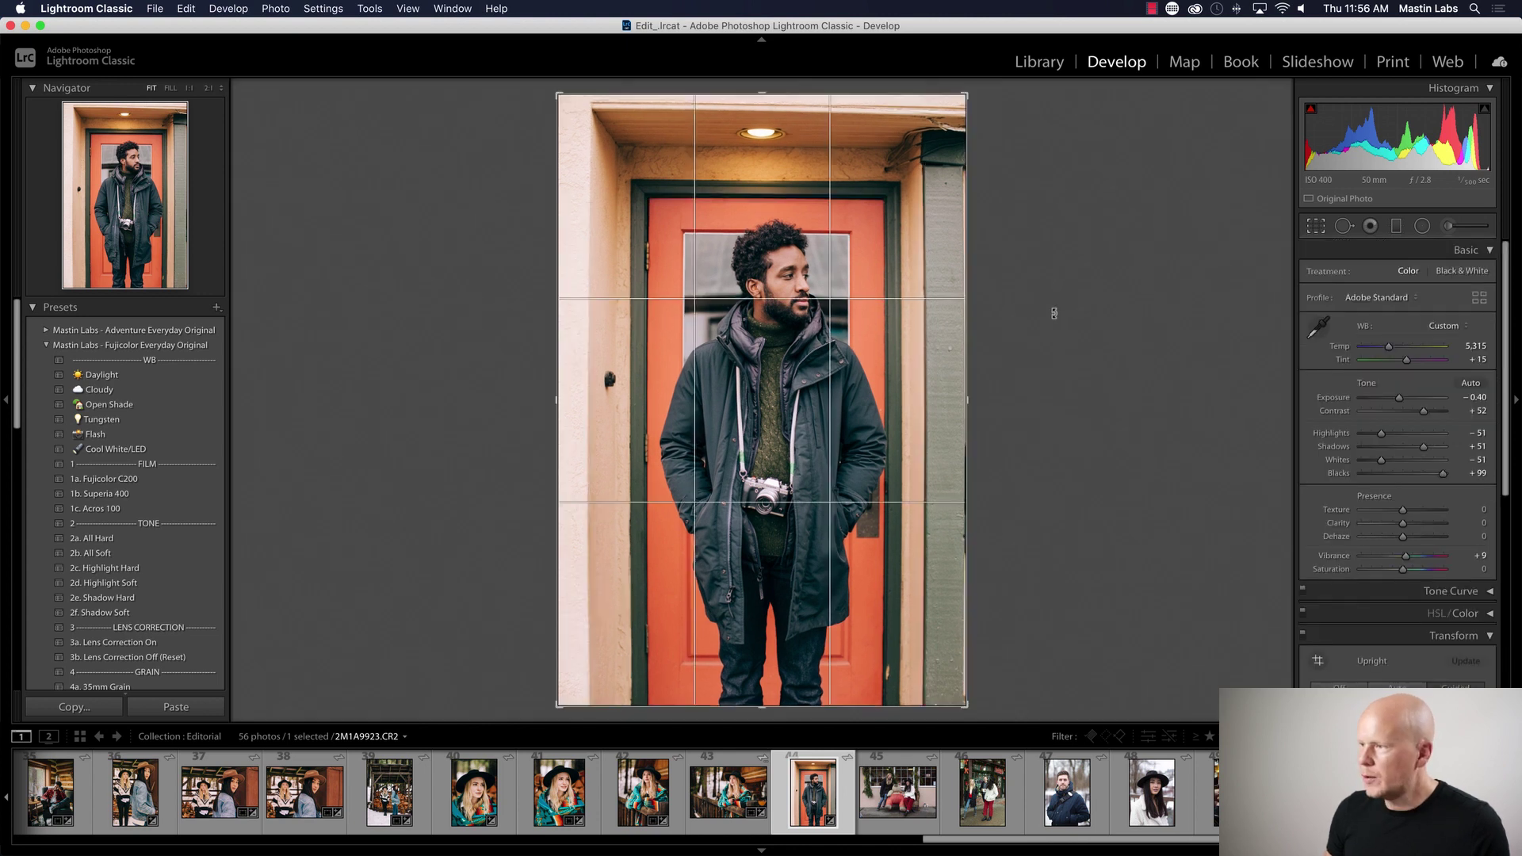
- Straighten the orange-door portrait's crop to an Angle of -0.61
key(r)
drag(988, 312, 973, 318)
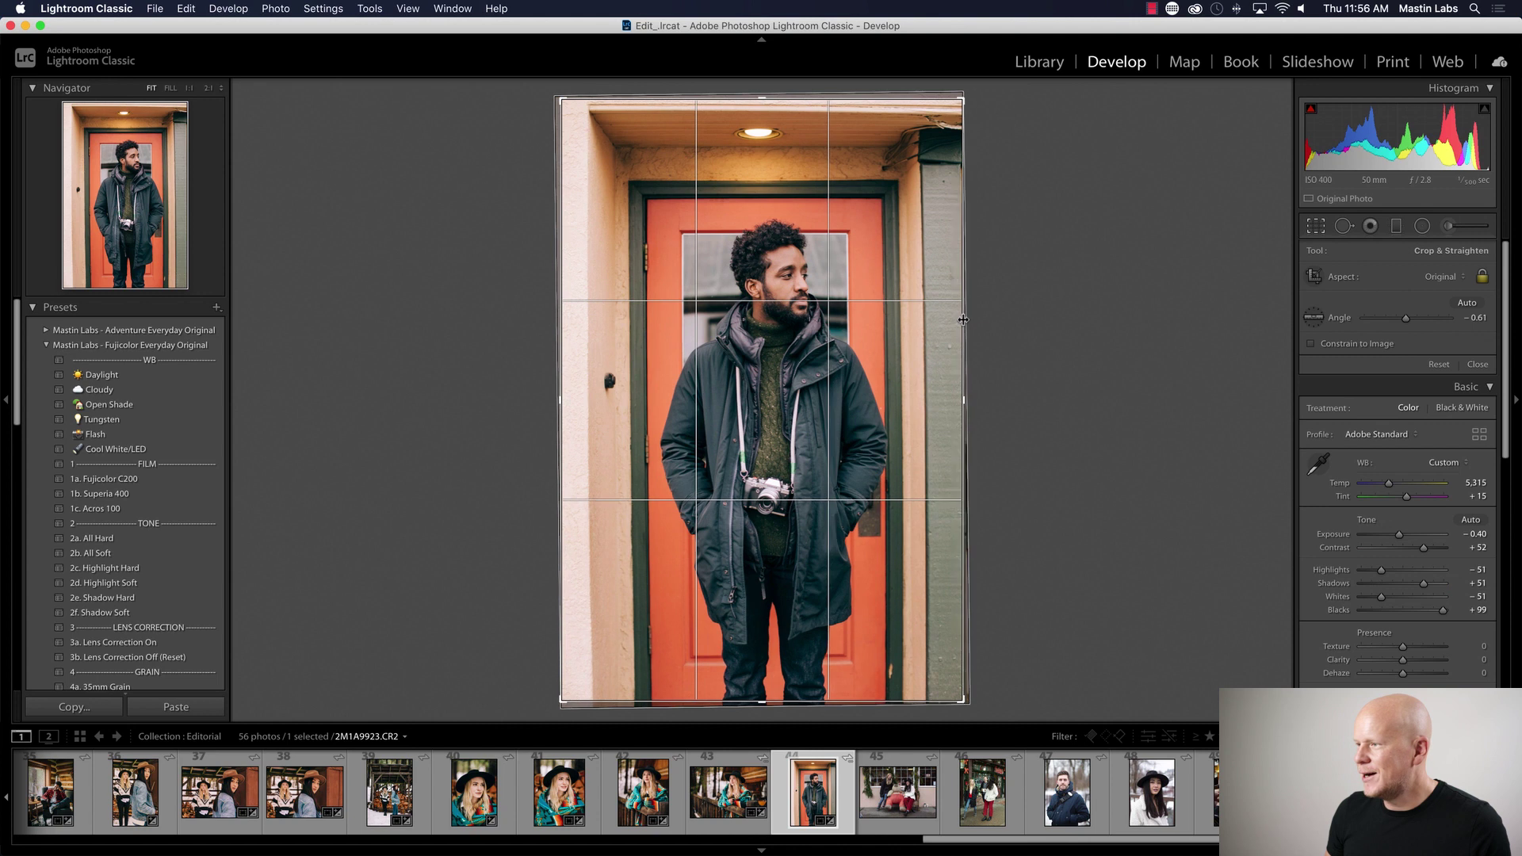
key(r)
key(r)
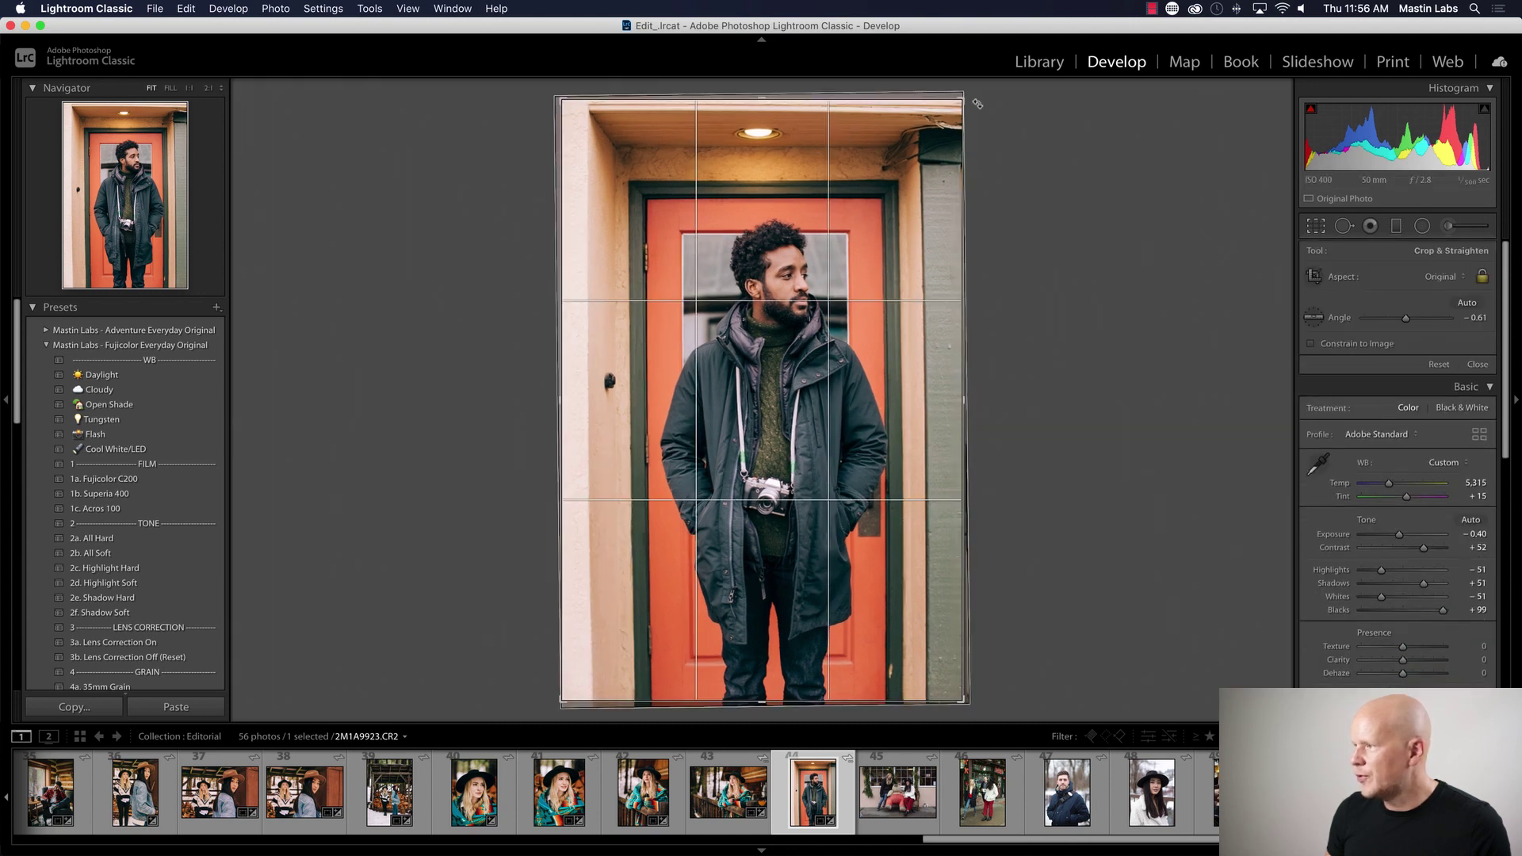
key(r)
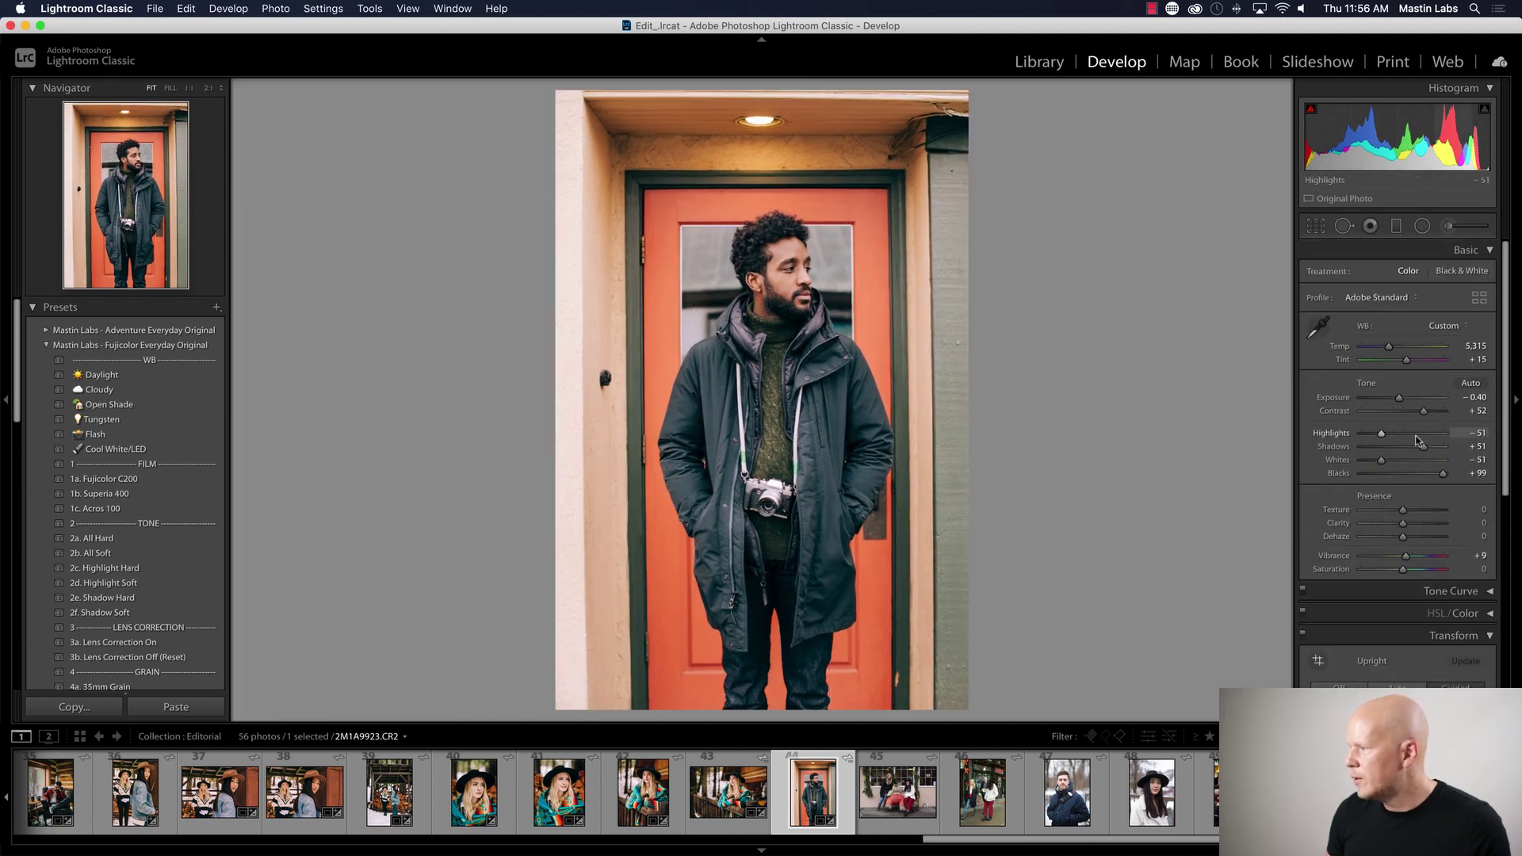
- Set the Vertical transform of 2M1A9923.CR2 to -1
click(1403, 499)
scroll(1402, 500, down, 2)
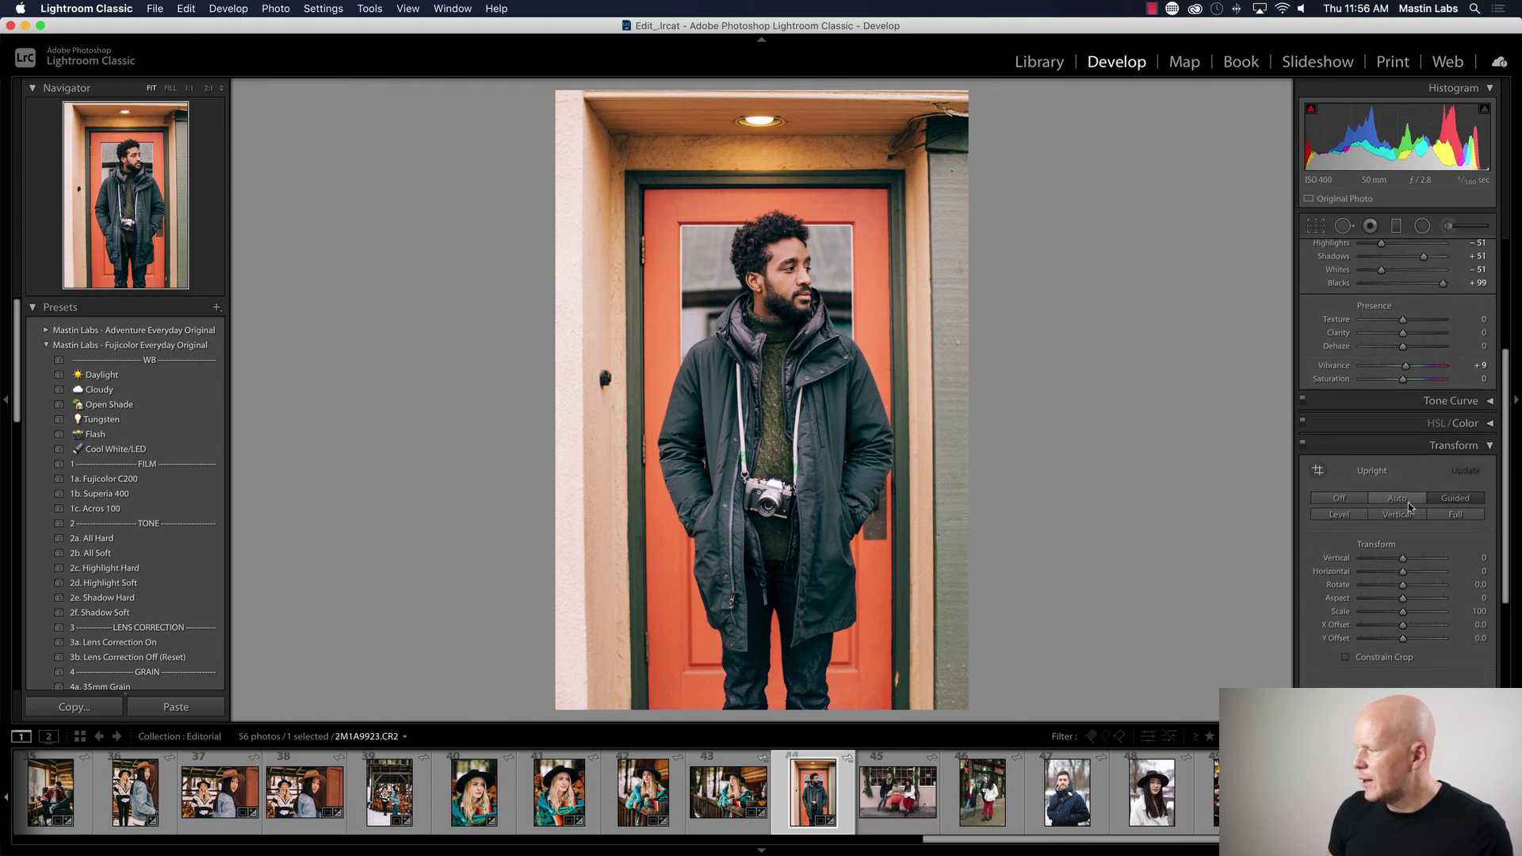
scroll(1409, 540, down, 2)
drag(1403, 514, 1403, 513)
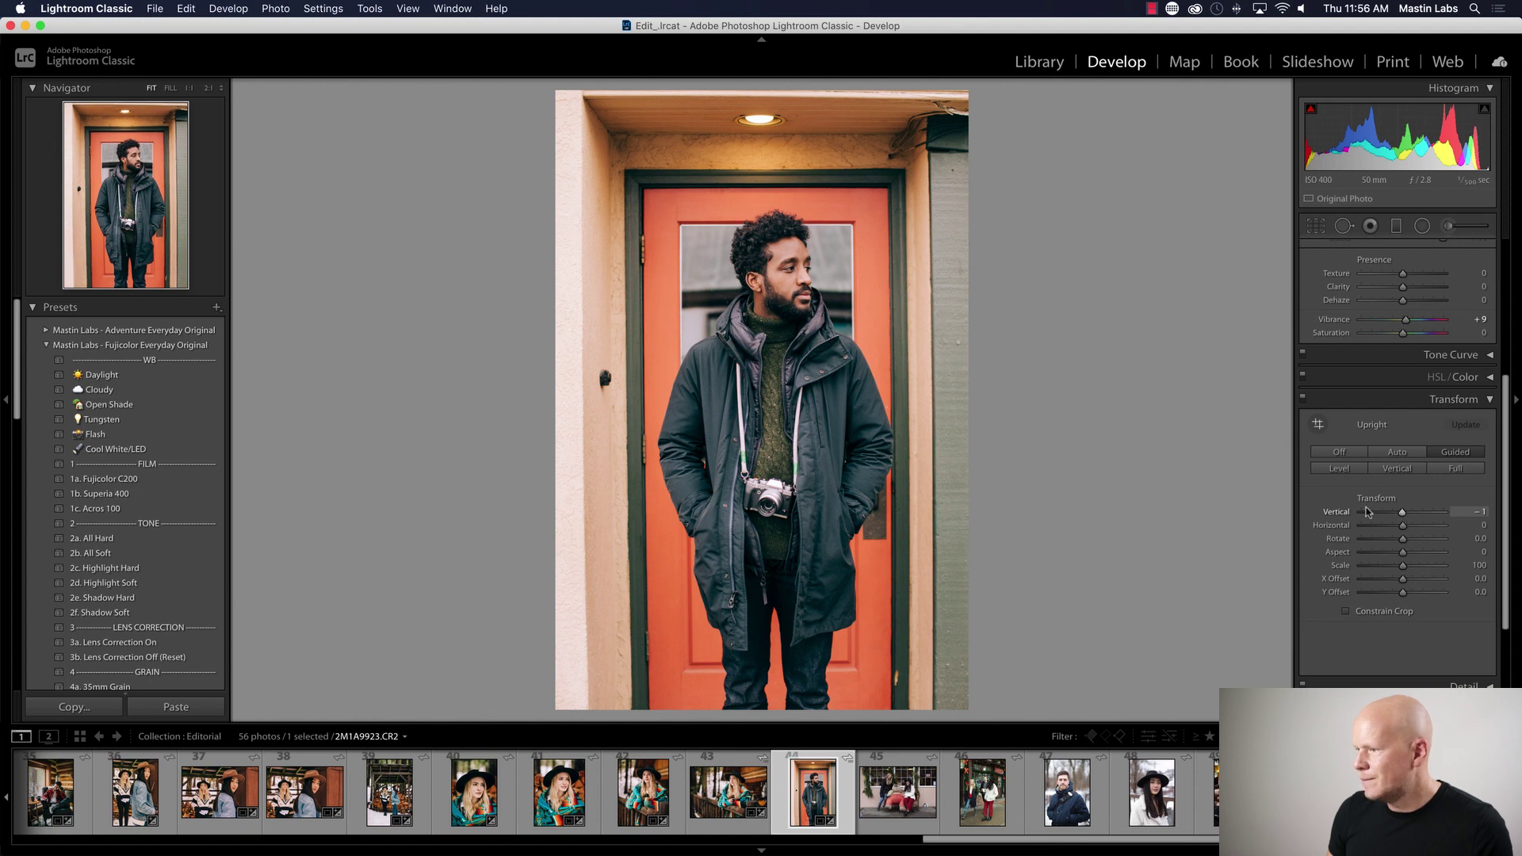
- Crop 2M1A9923.CR2 to a 4 x 3 aspect ratio, reposition the frame around the man, and compare before and after
click(1318, 226)
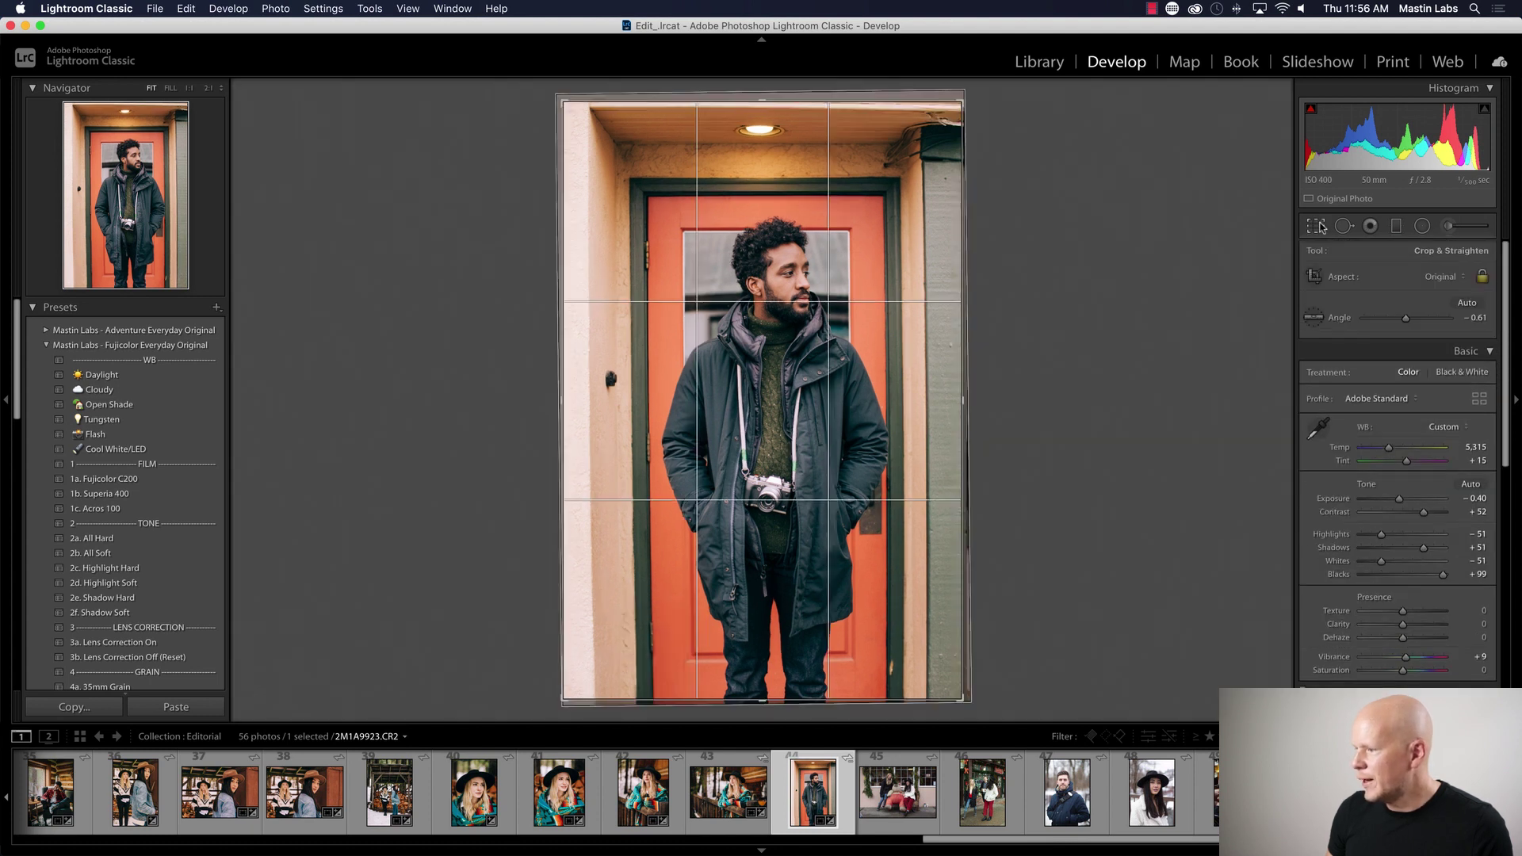
click(1442, 277)
click(1419, 369)
mouse_move(754, 284)
mouse_down()
mouse_move(754, 312)
mouse_move(760, 277)
mouse_up()
key(Return)
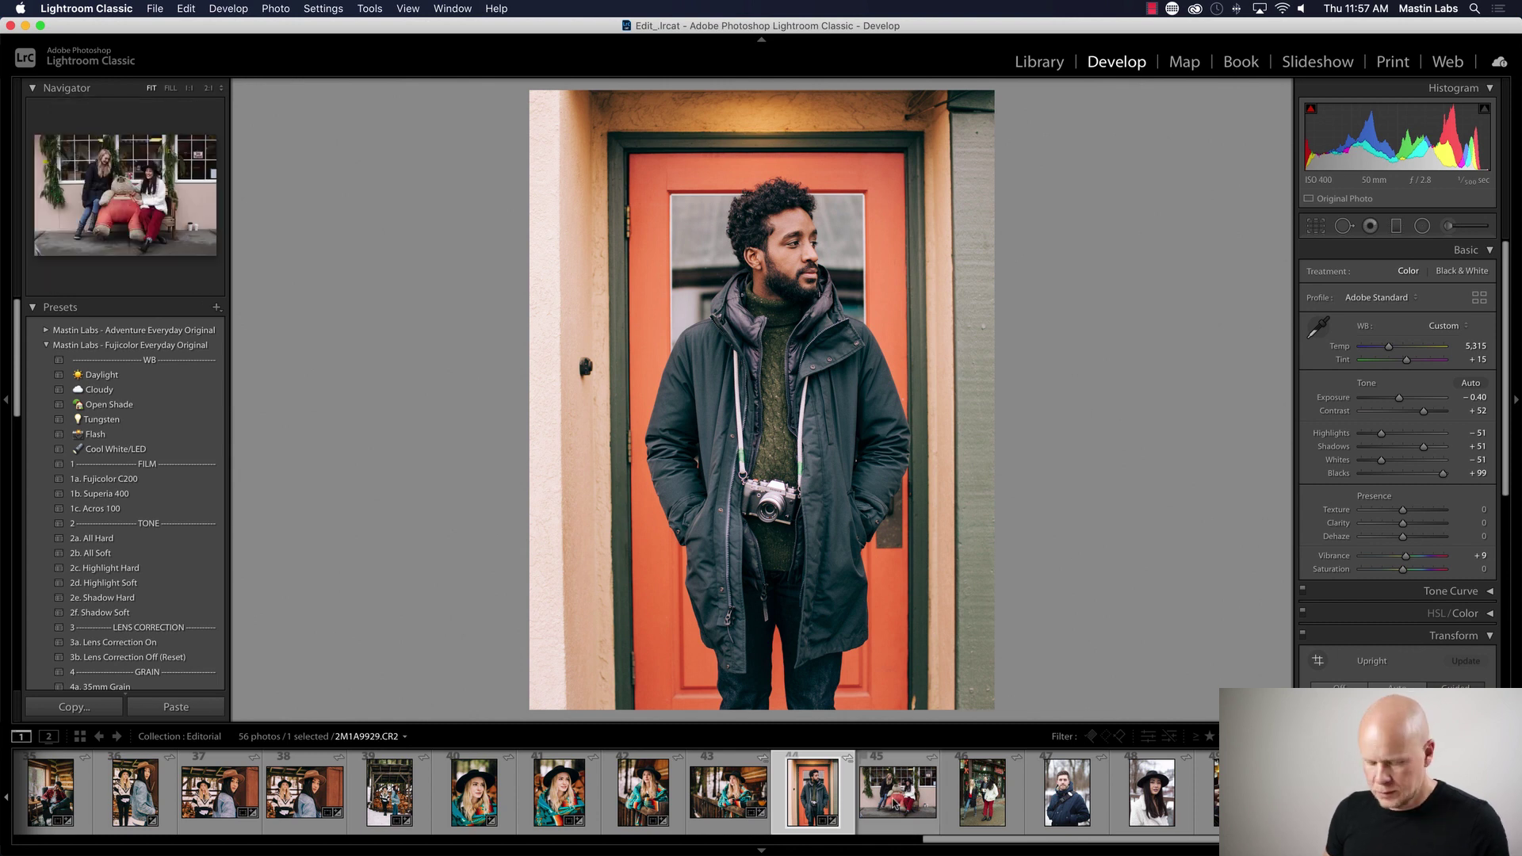
key(y)
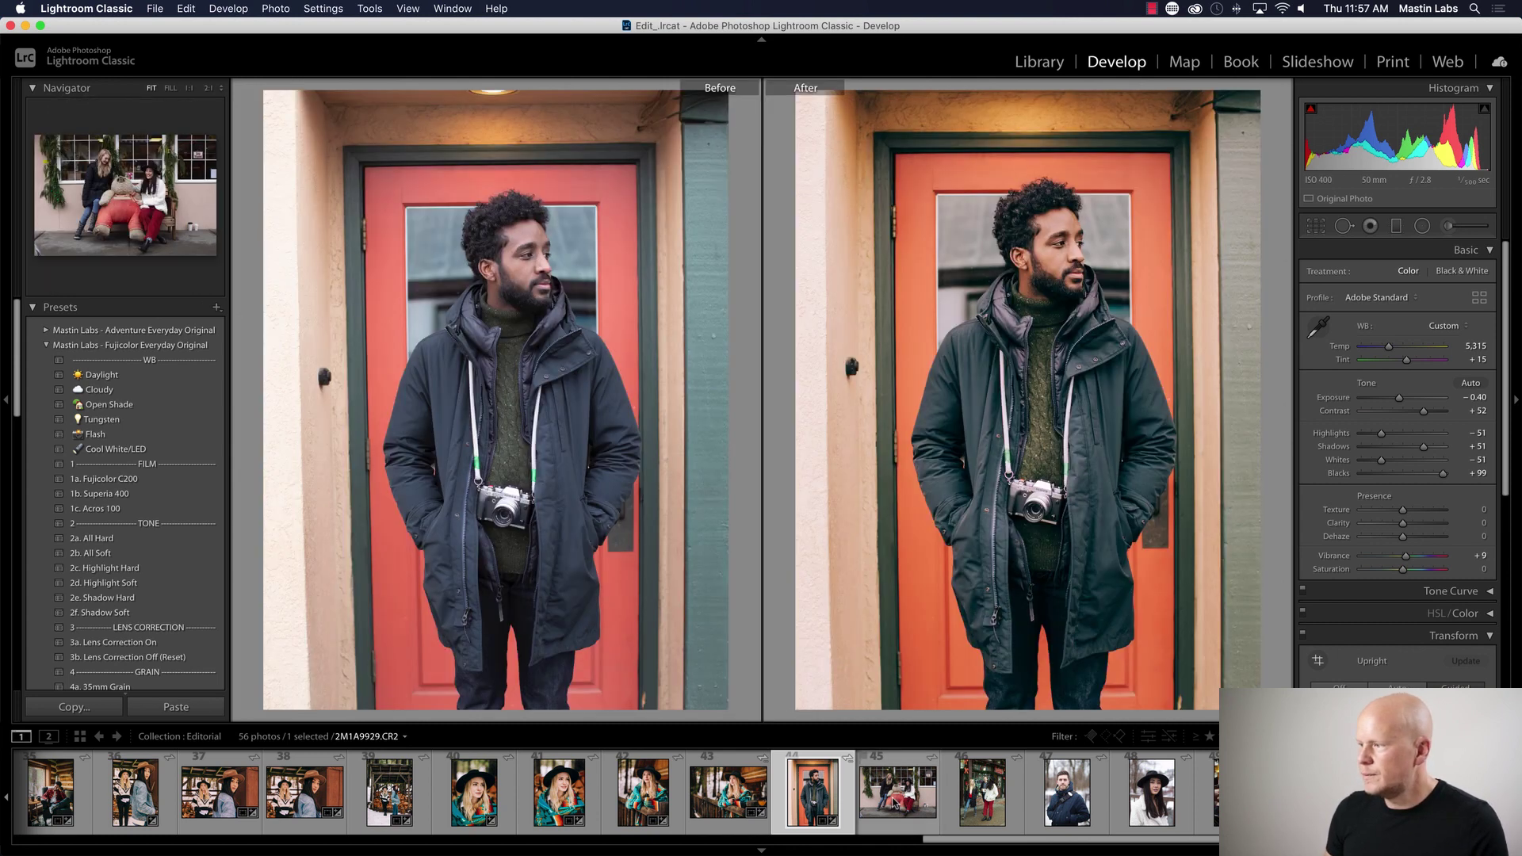
key(y)
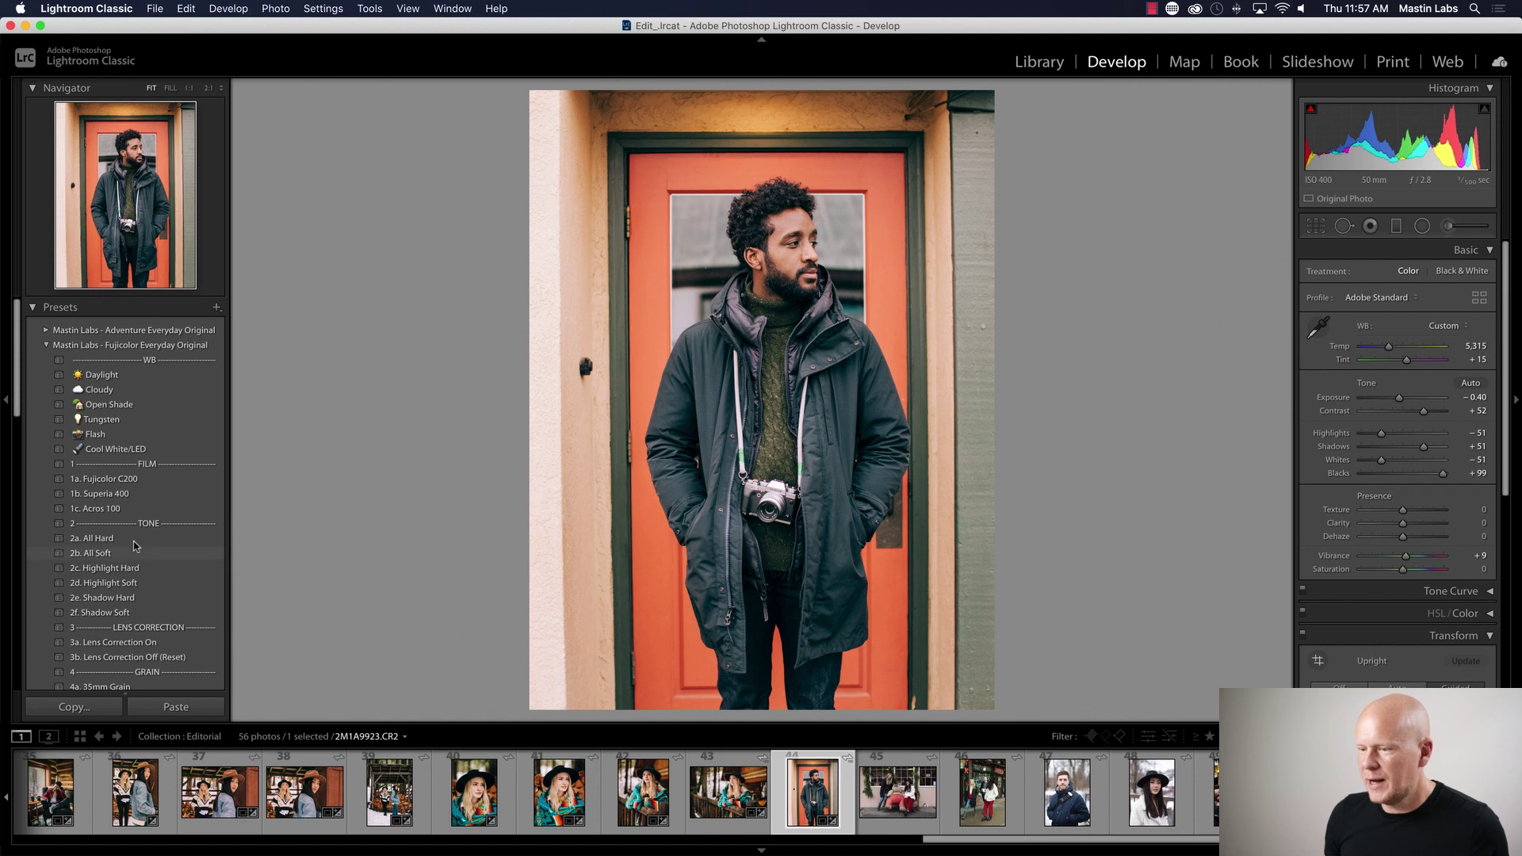
- Apply the 4a. 35mm Grain preset and heal the black fixture on the wall beside the door, sampling the wall just below it
scroll(183, 574, down, 3)
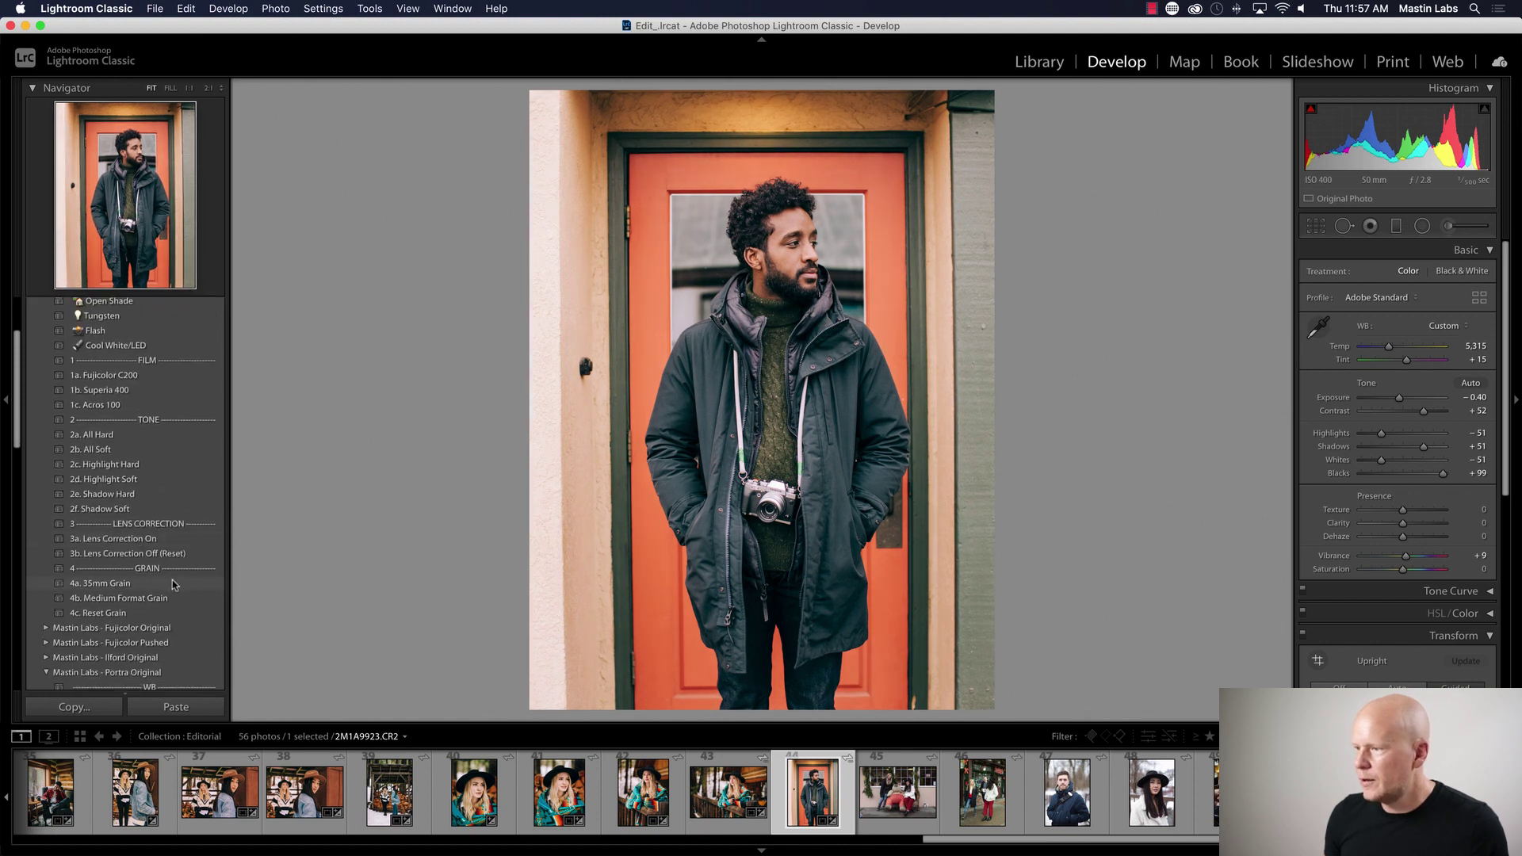
click(175, 584)
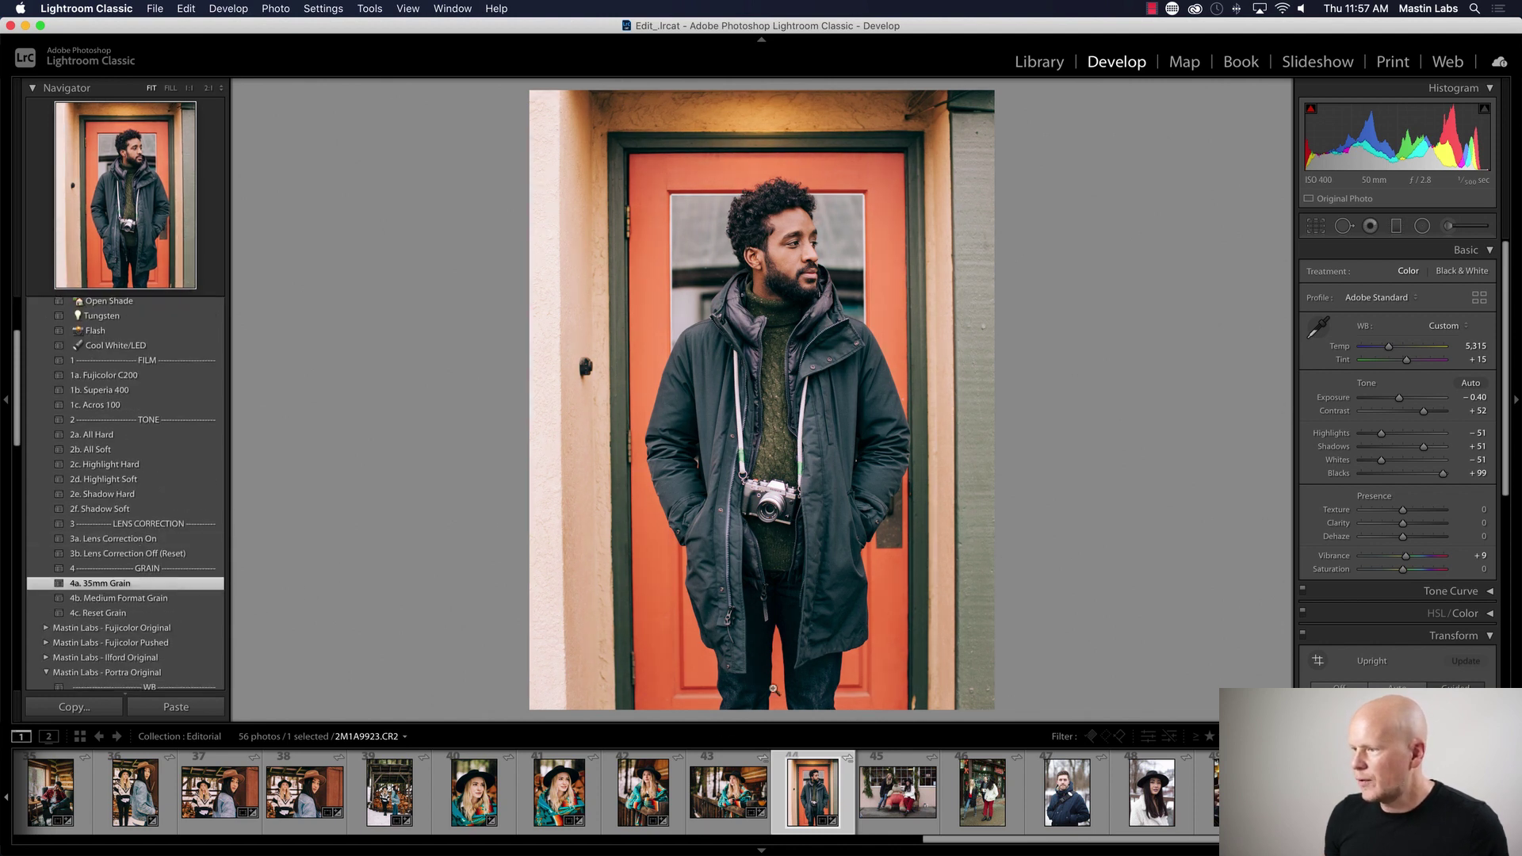
key(q)
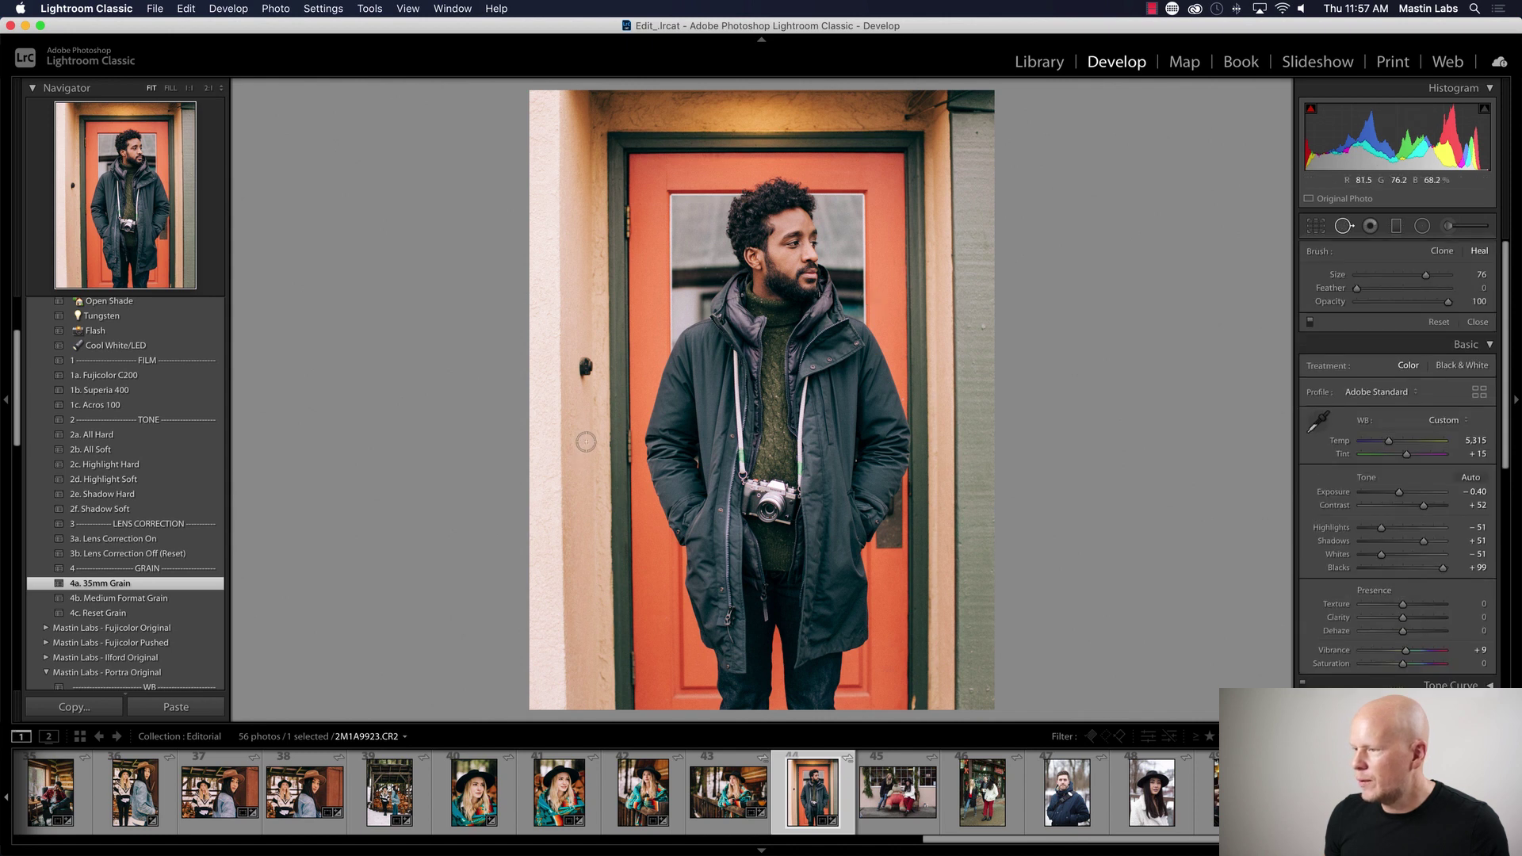
click(586, 366)
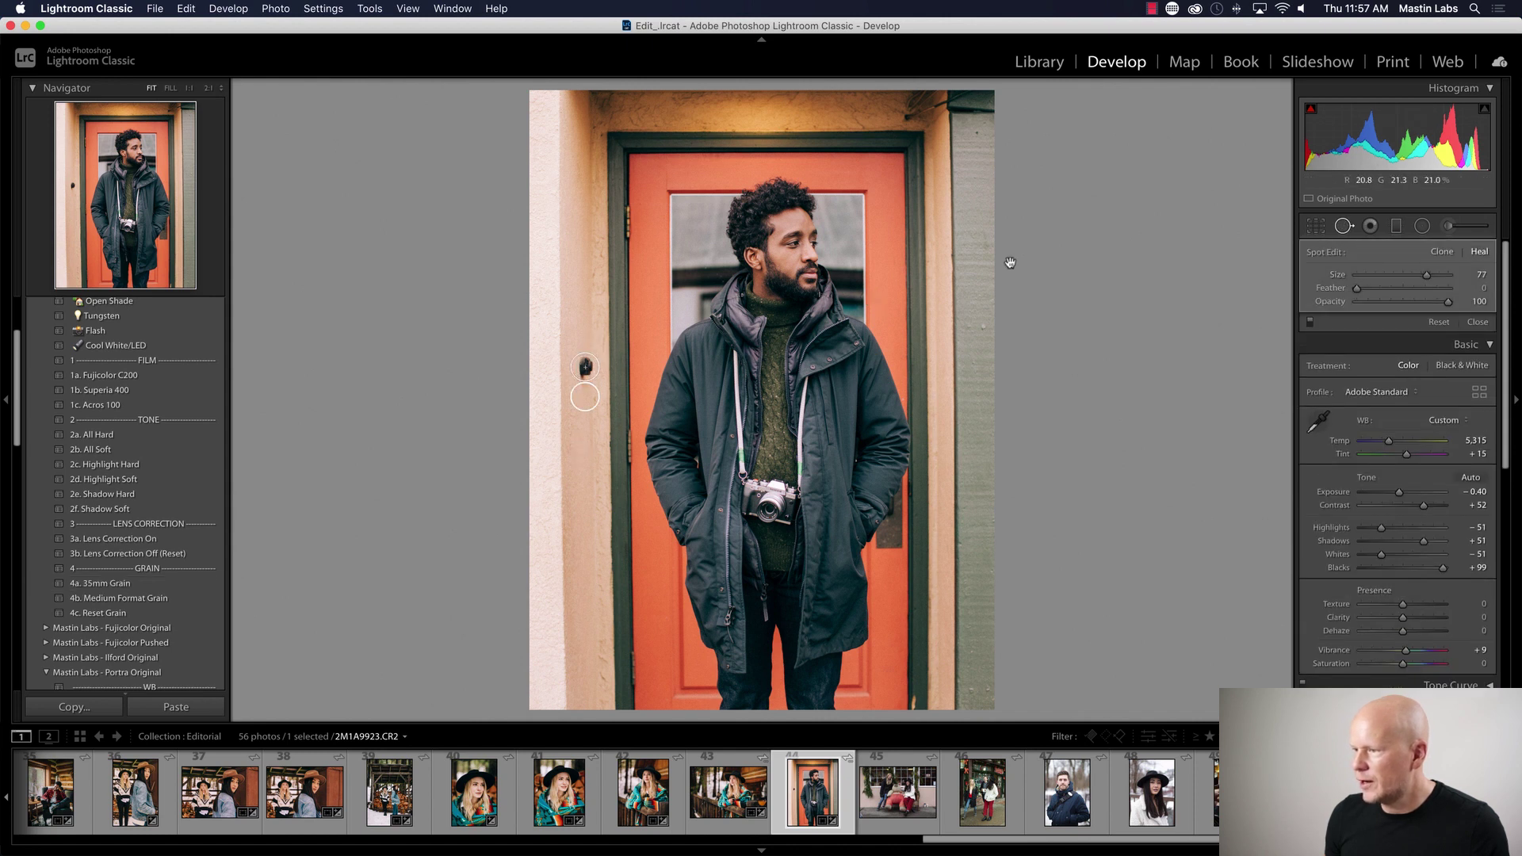
click(1345, 227)
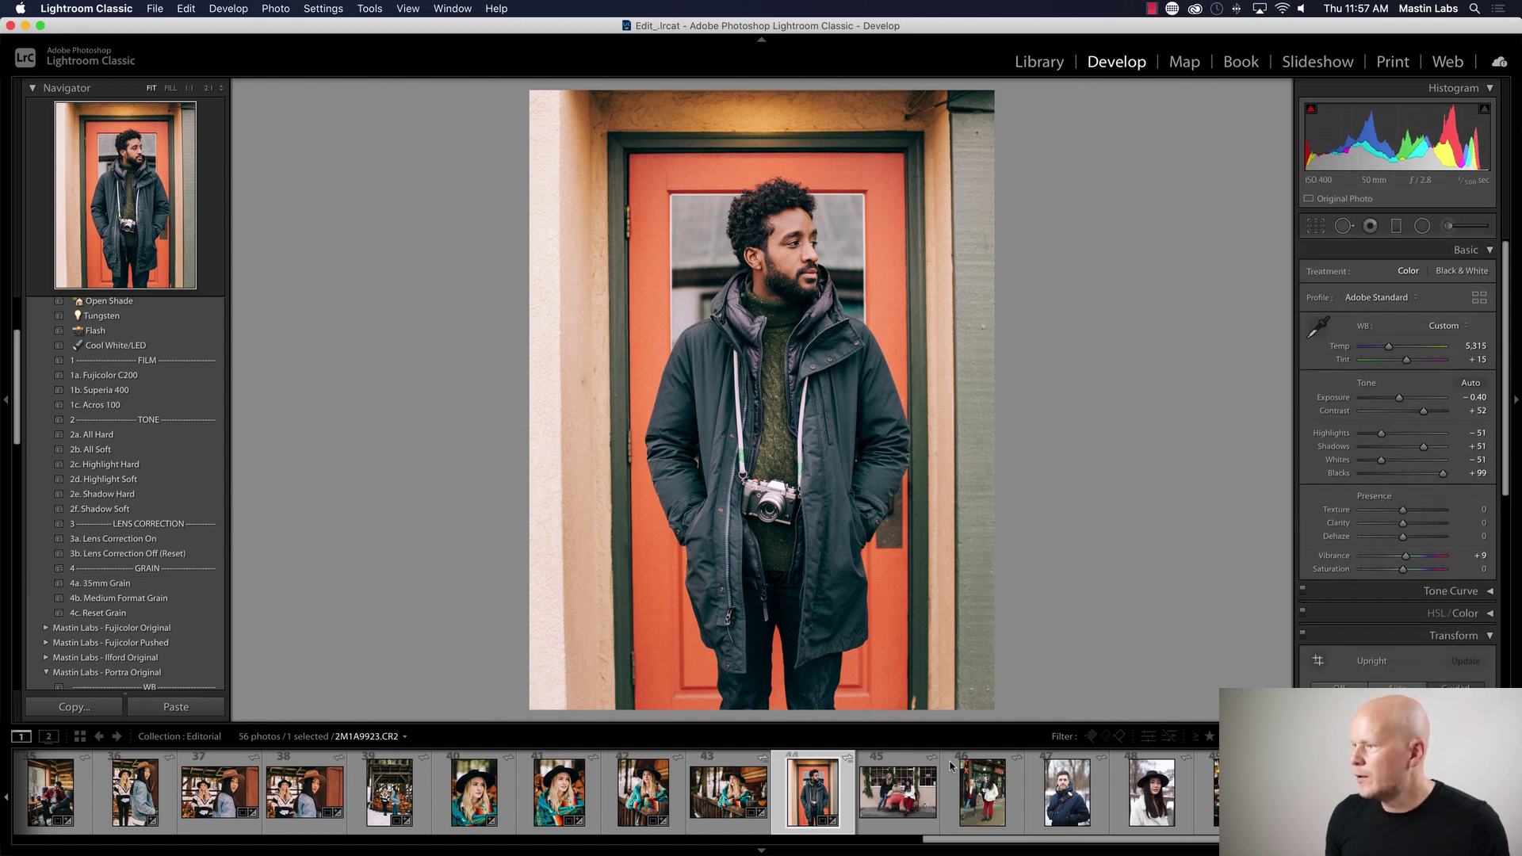
click(1345, 227)
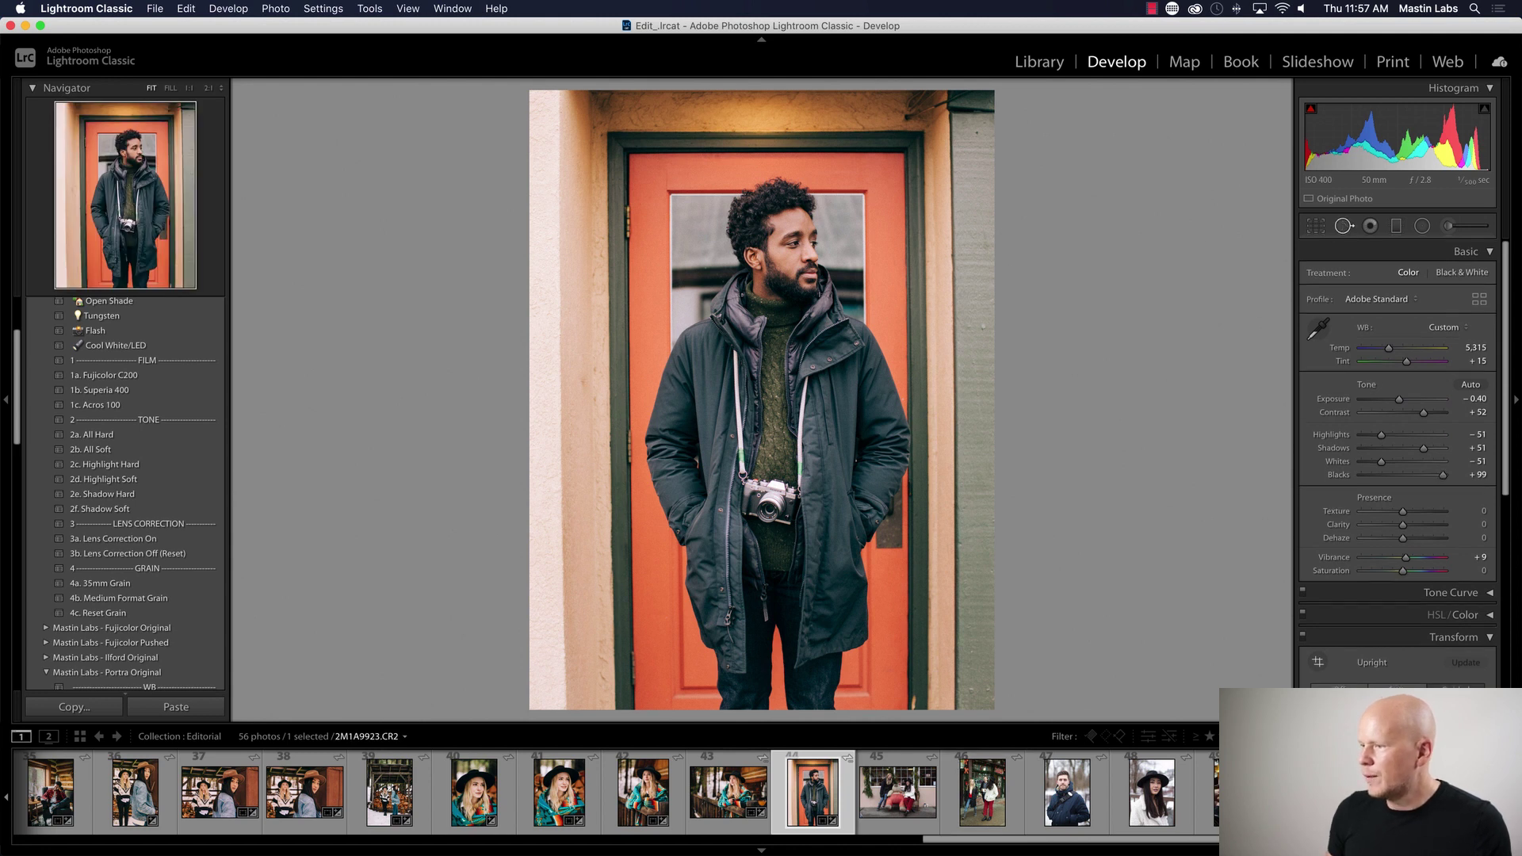
drag(575, 367, 581, 410)
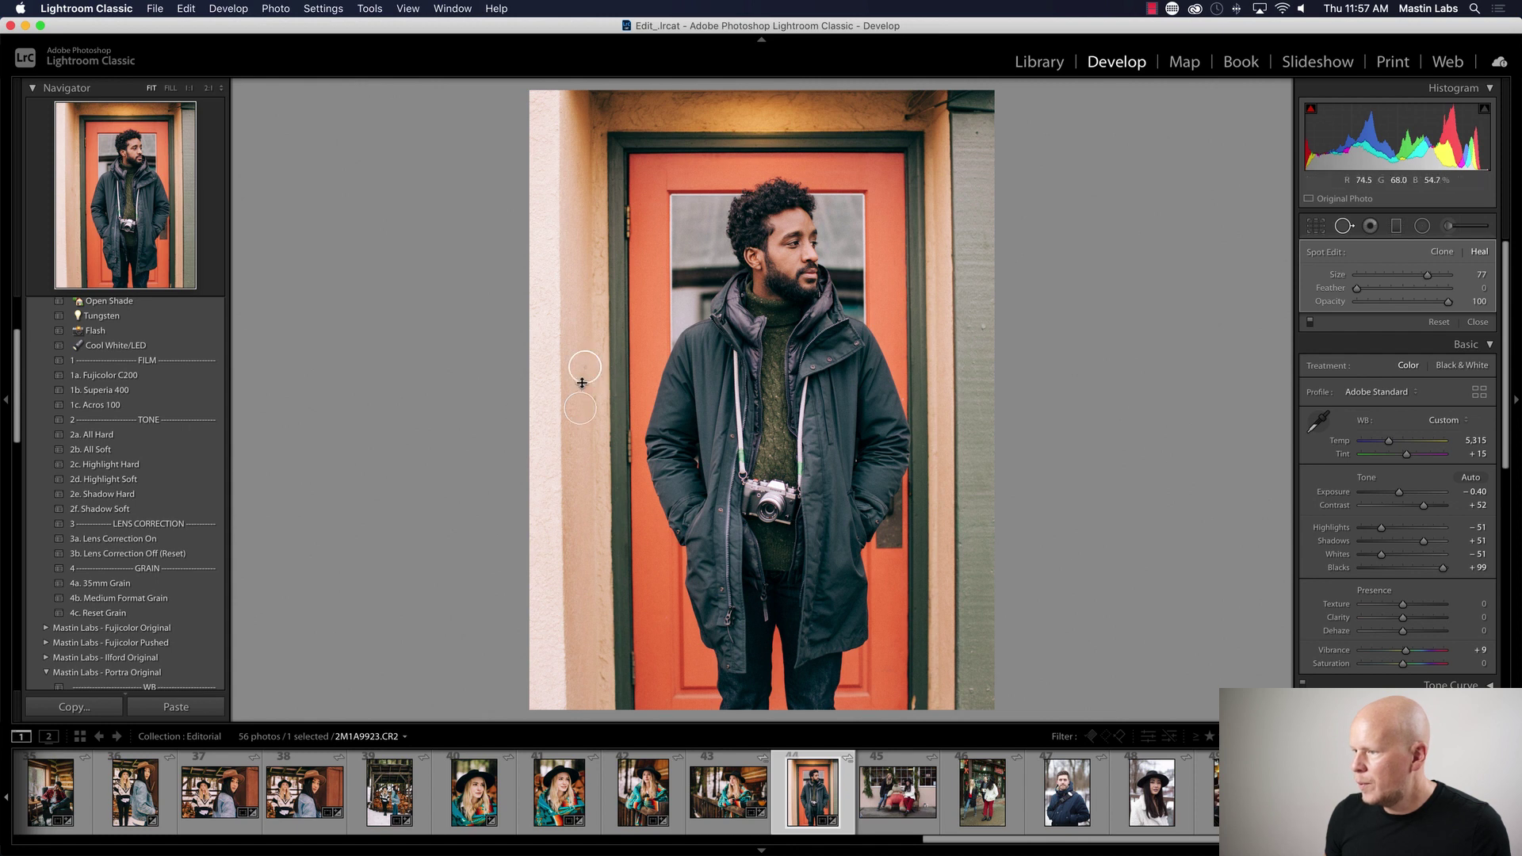
- Fine-tune the position of the healing spot on the wall beside the orange door and finish spot removal
drag(580, 409, 582, 418)
click(1344, 226)
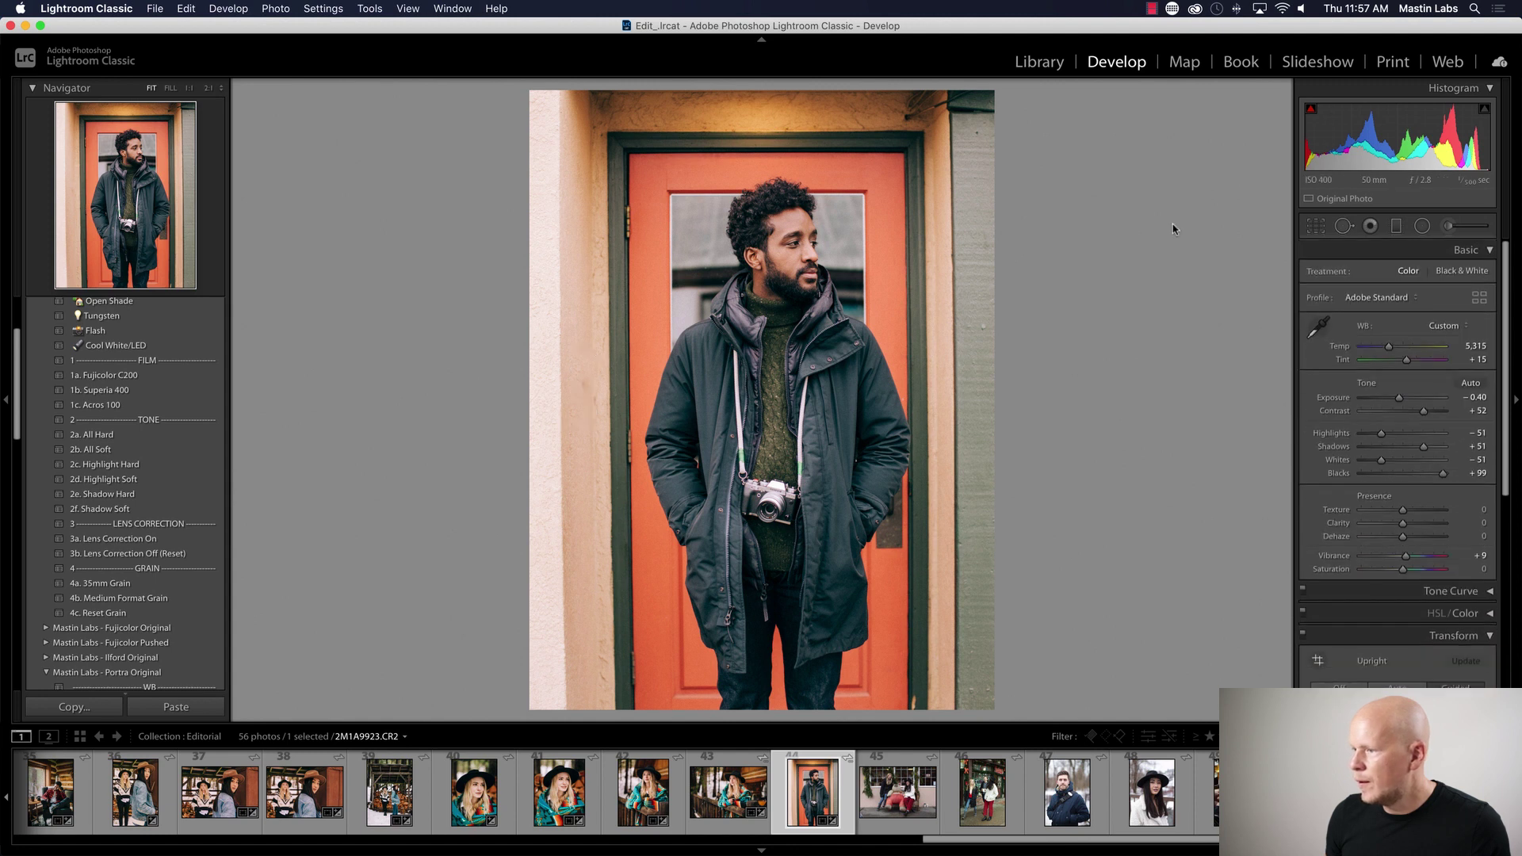
- Apply the 1b. Superia 400 film preset to 2M1A9929.CR2, the photo of two women with the bear on the bench
click(884, 778)
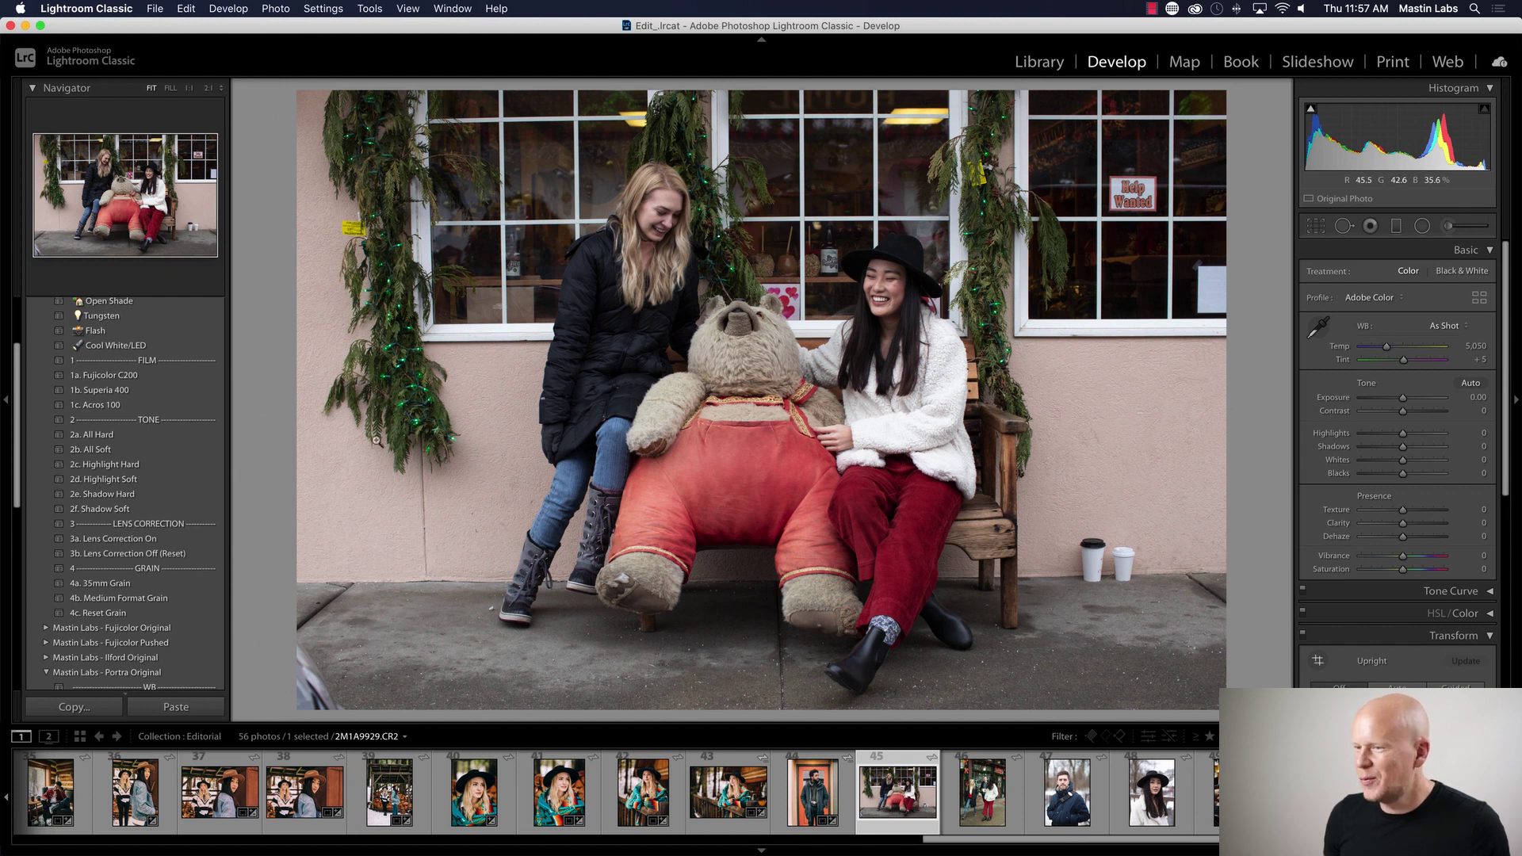
click(187, 389)
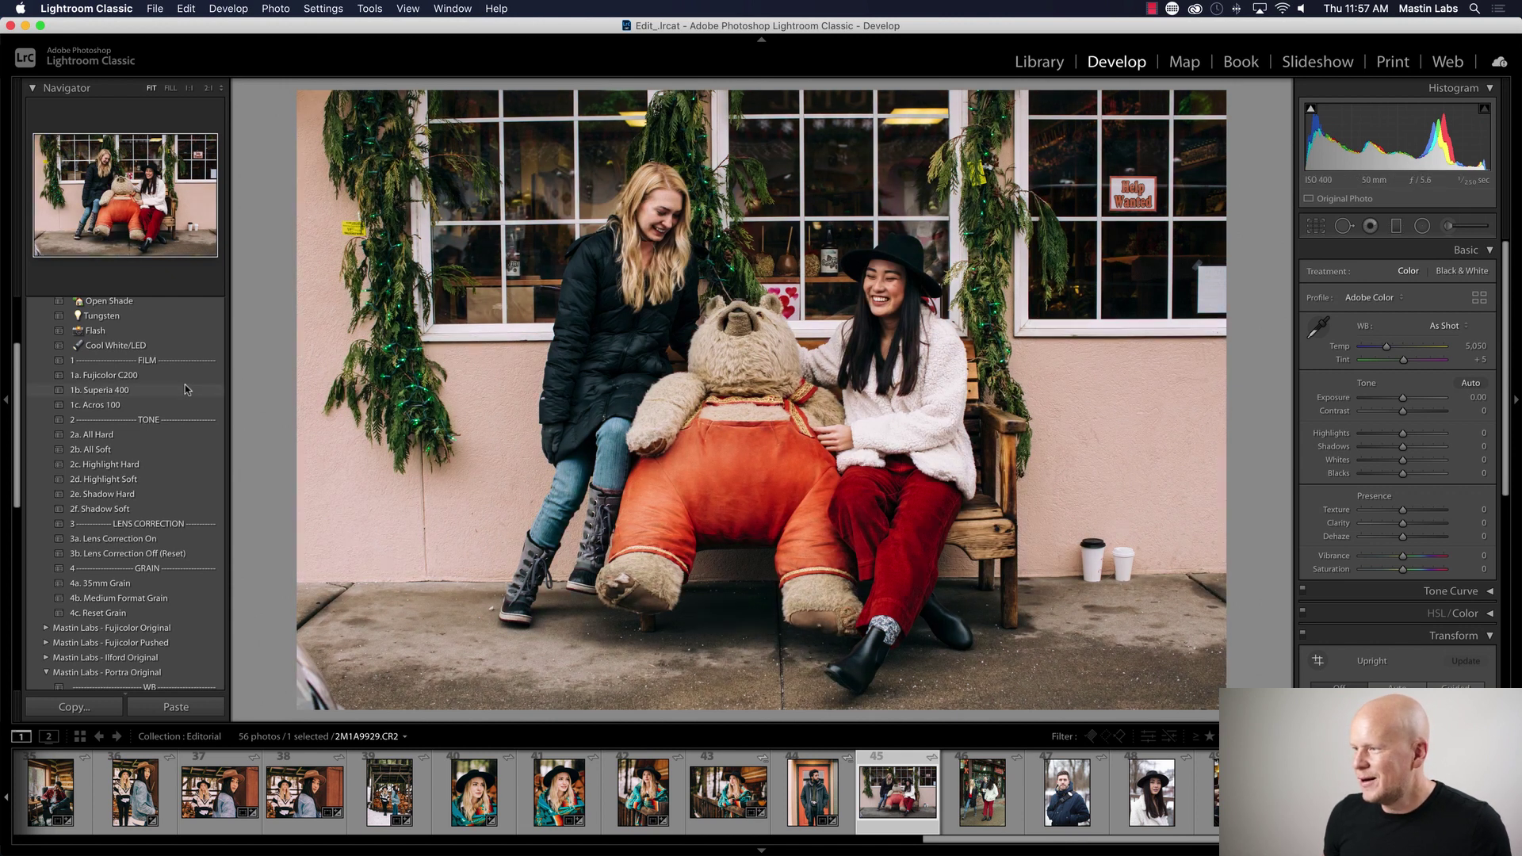
click(119, 390)
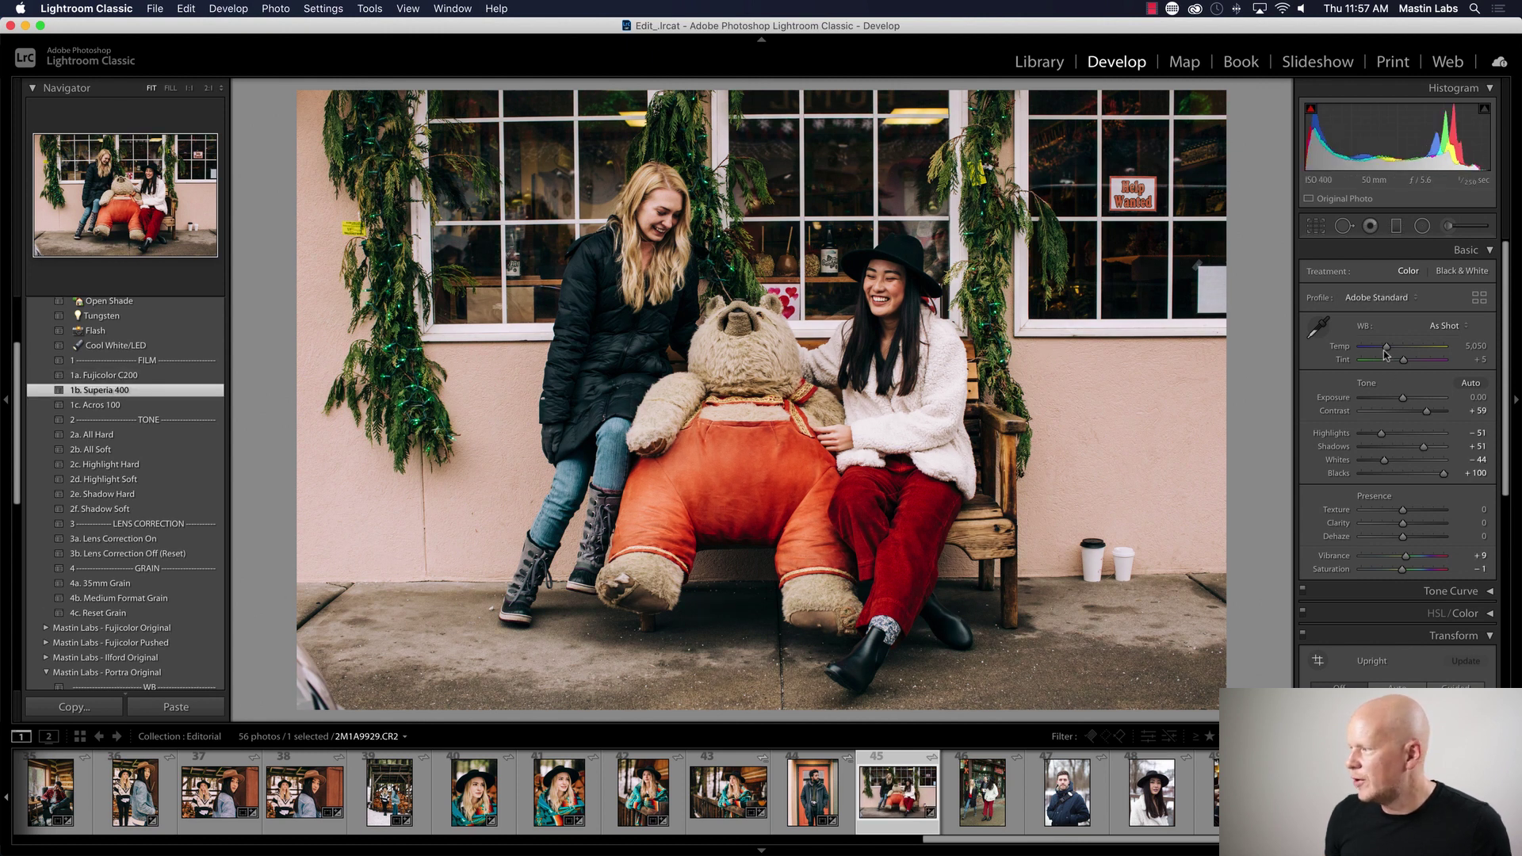
- Set the bear photo's Temp to 5,131 and Exposure to +0.15, and soften its tones with the 2b. All Soft preset
drag(1387, 346, 1388, 349)
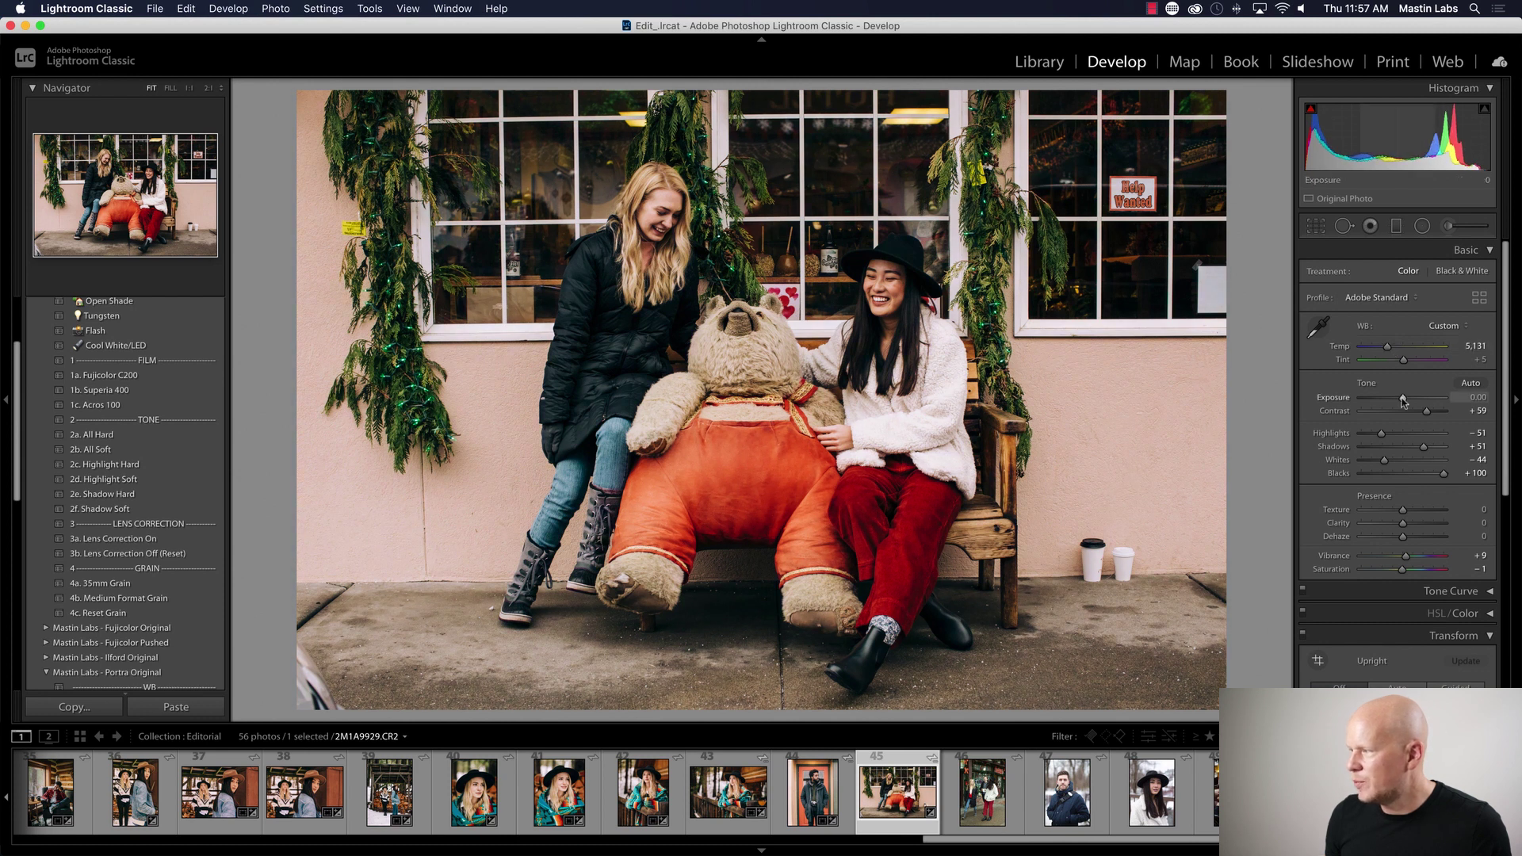
drag(1404, 400, 1404, 400)
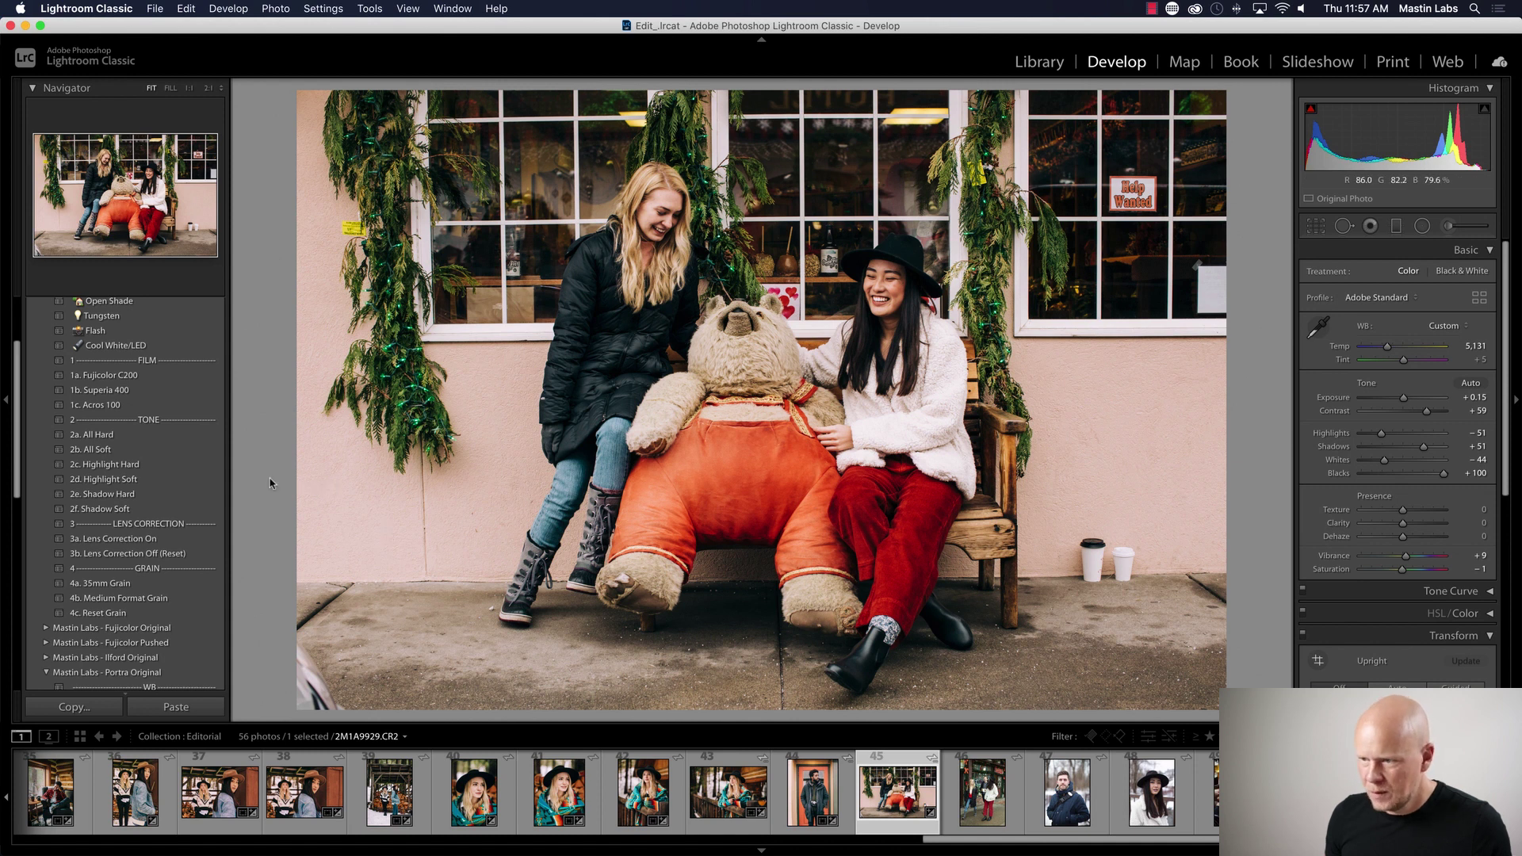
click(189, 451)
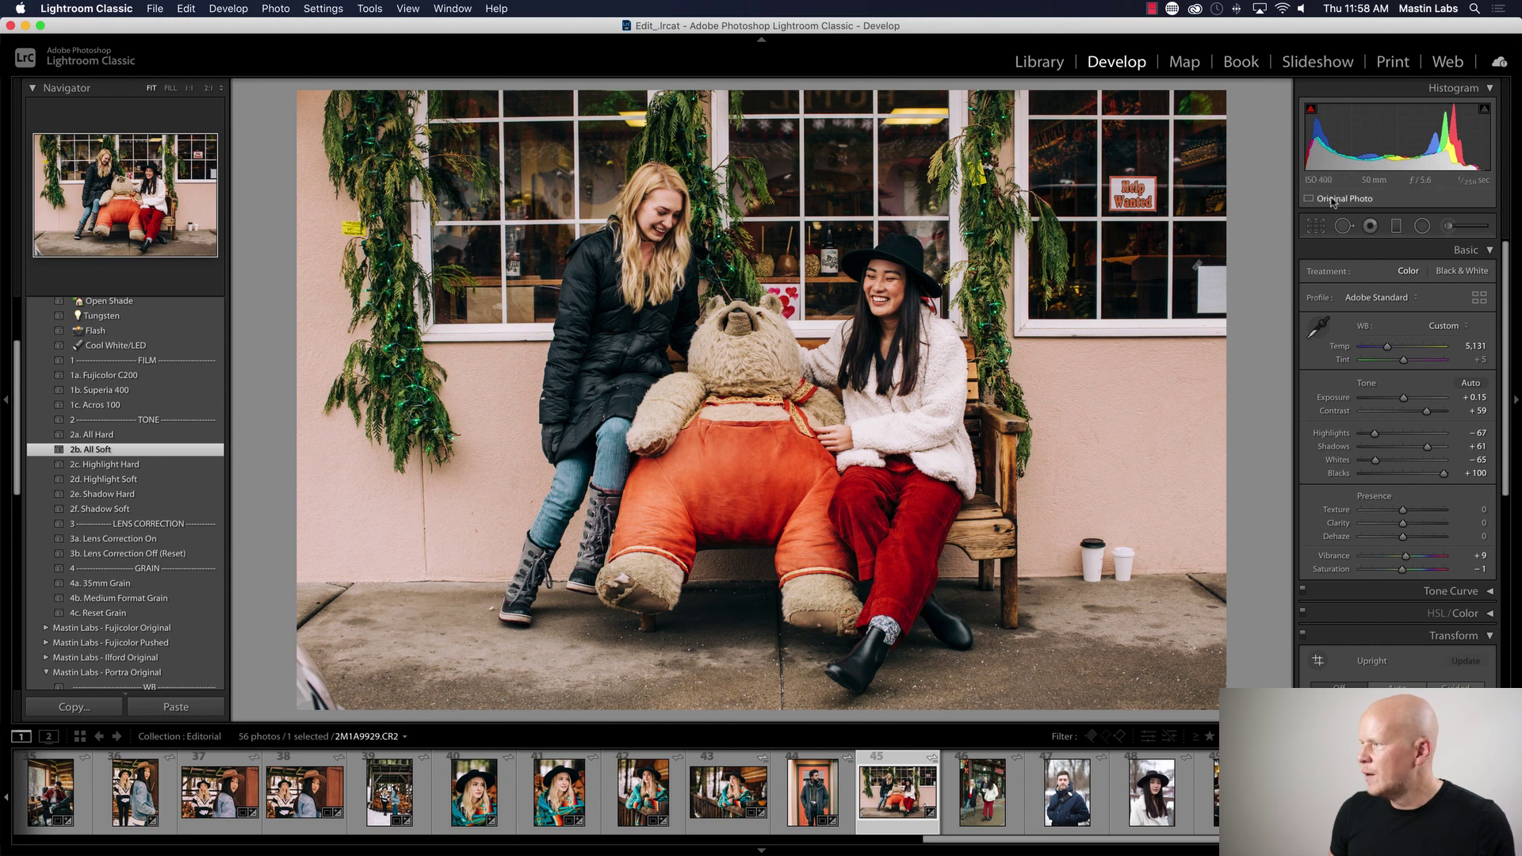
- Crop the bear photo slightly tighter at its original aspect ratio, excluding the object in the image's lower-left corner
click(1316, 226)
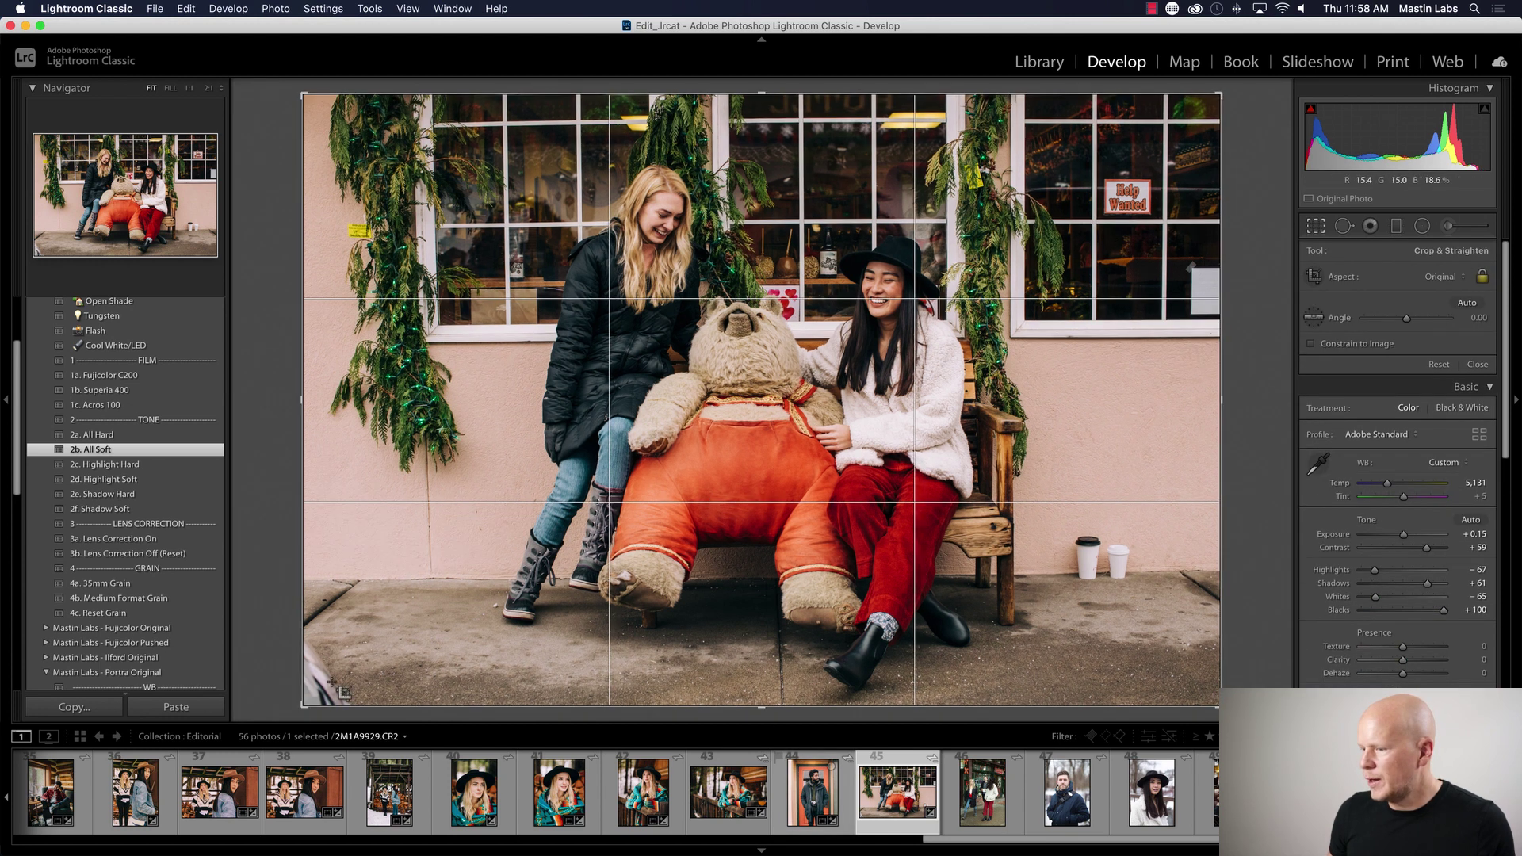
drag(304, 704, 409, 643)
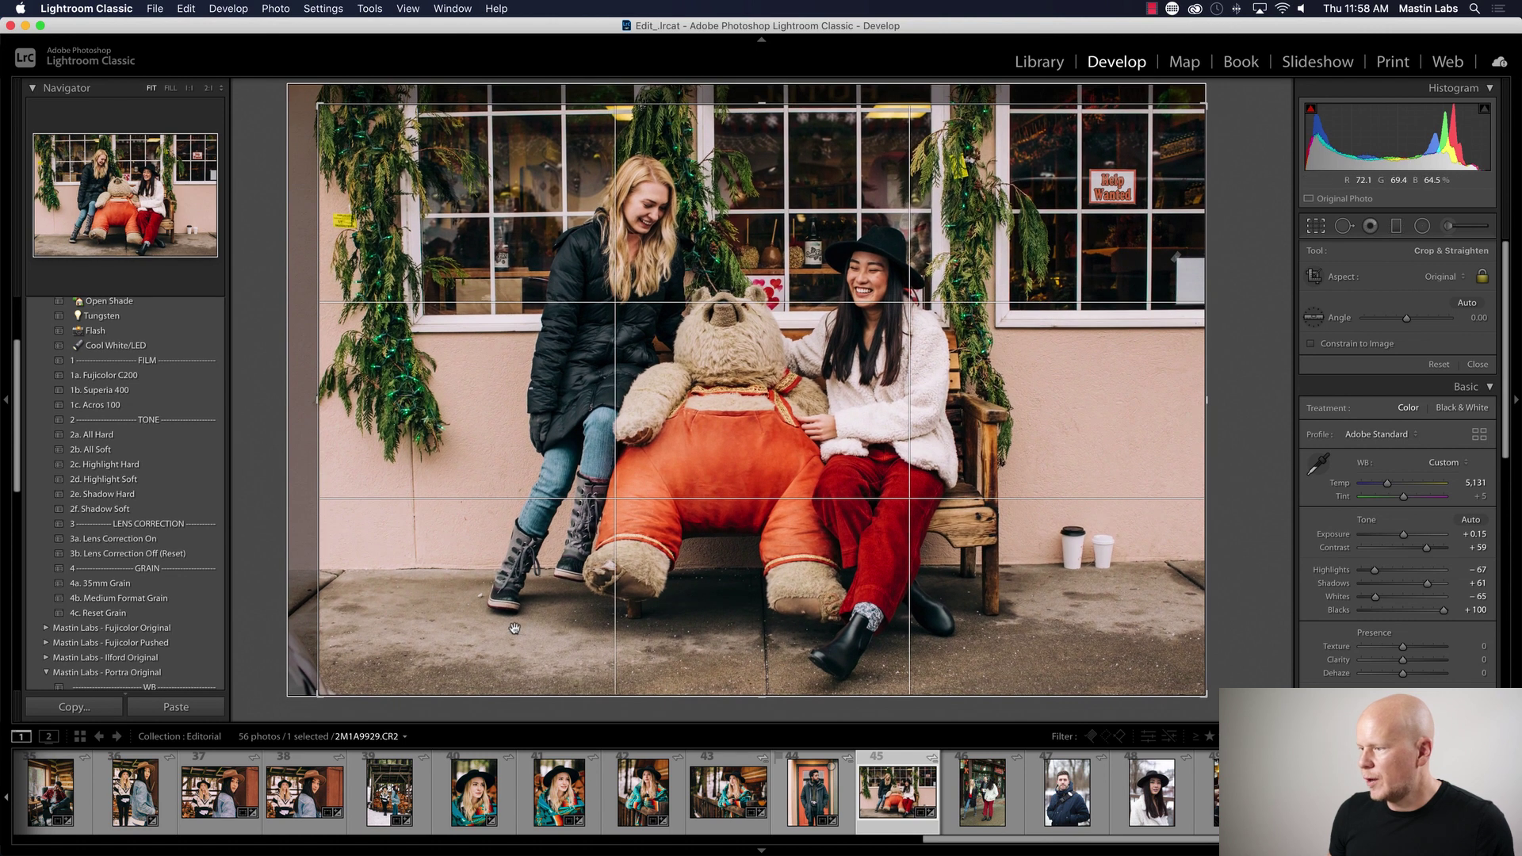
drag(726, 698, 726, 691)
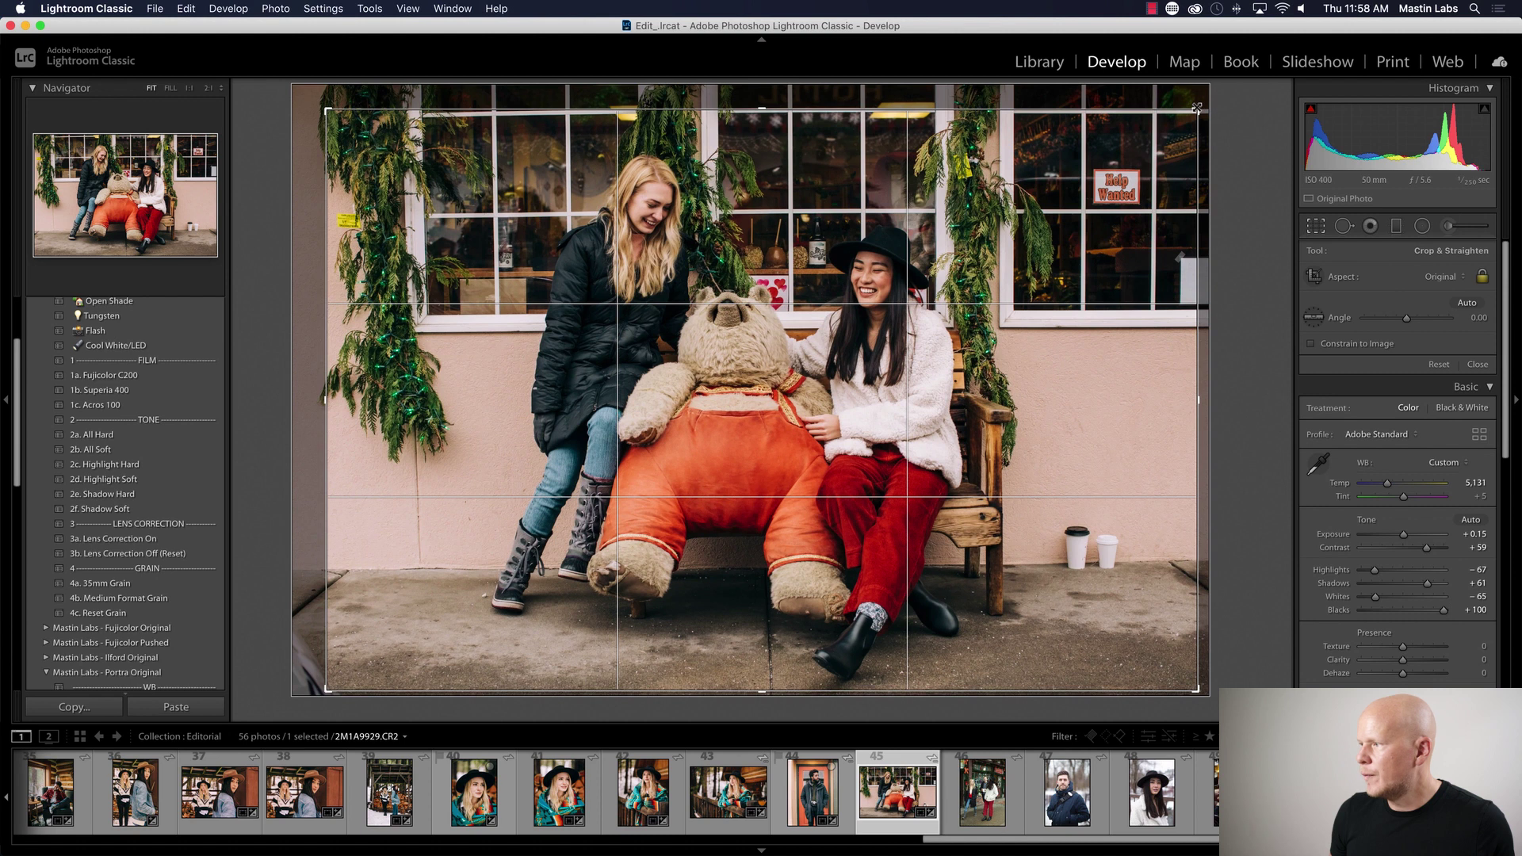
click(1316, 226)
- Correct the bear photo's perspective with the Full Upright option
scroll(1331, 257, down, 6)
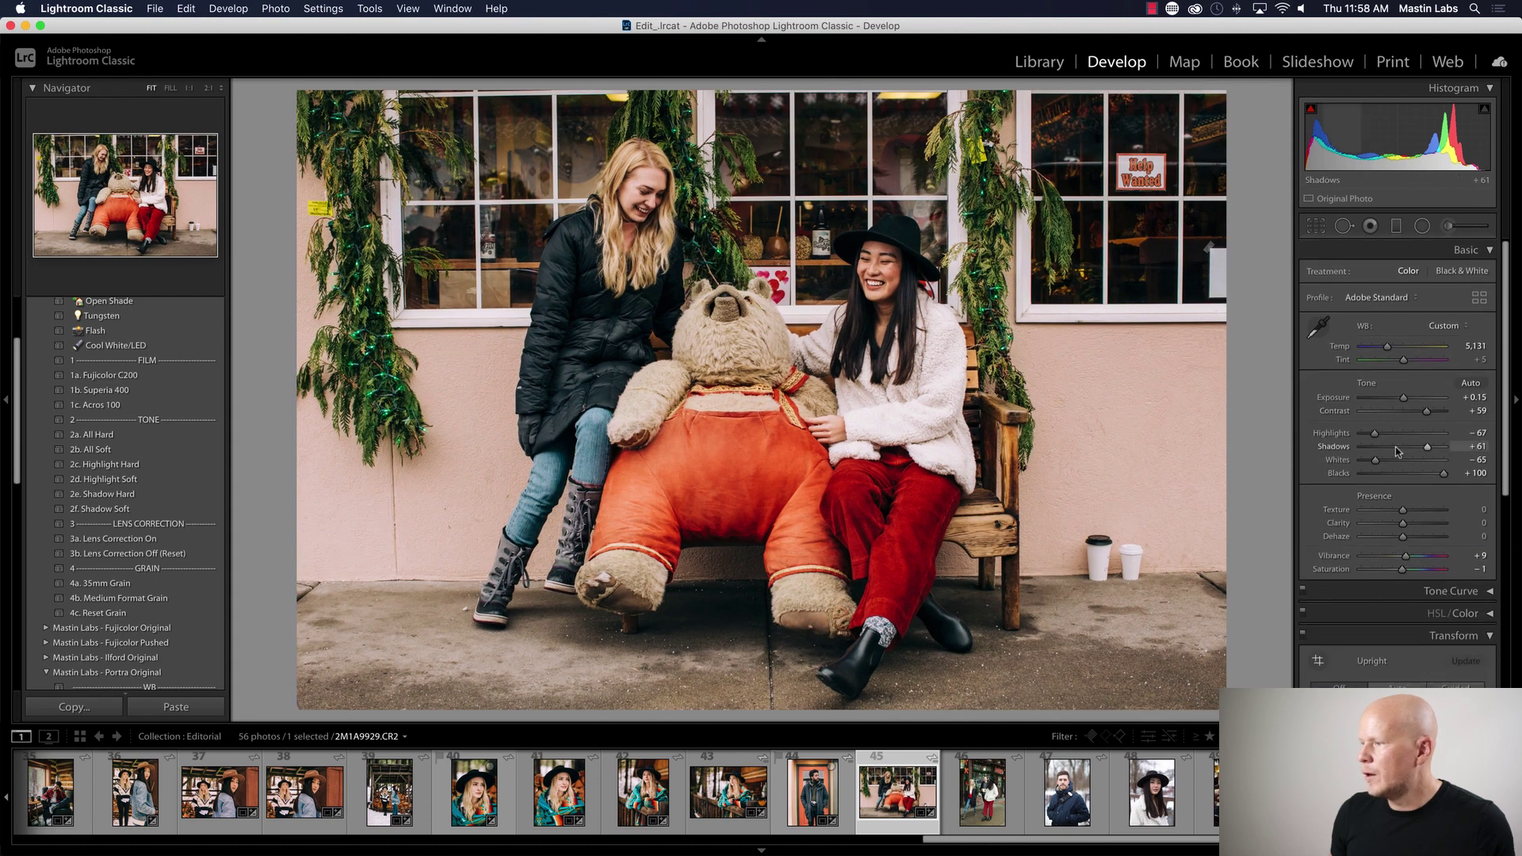
click(1402, 434)
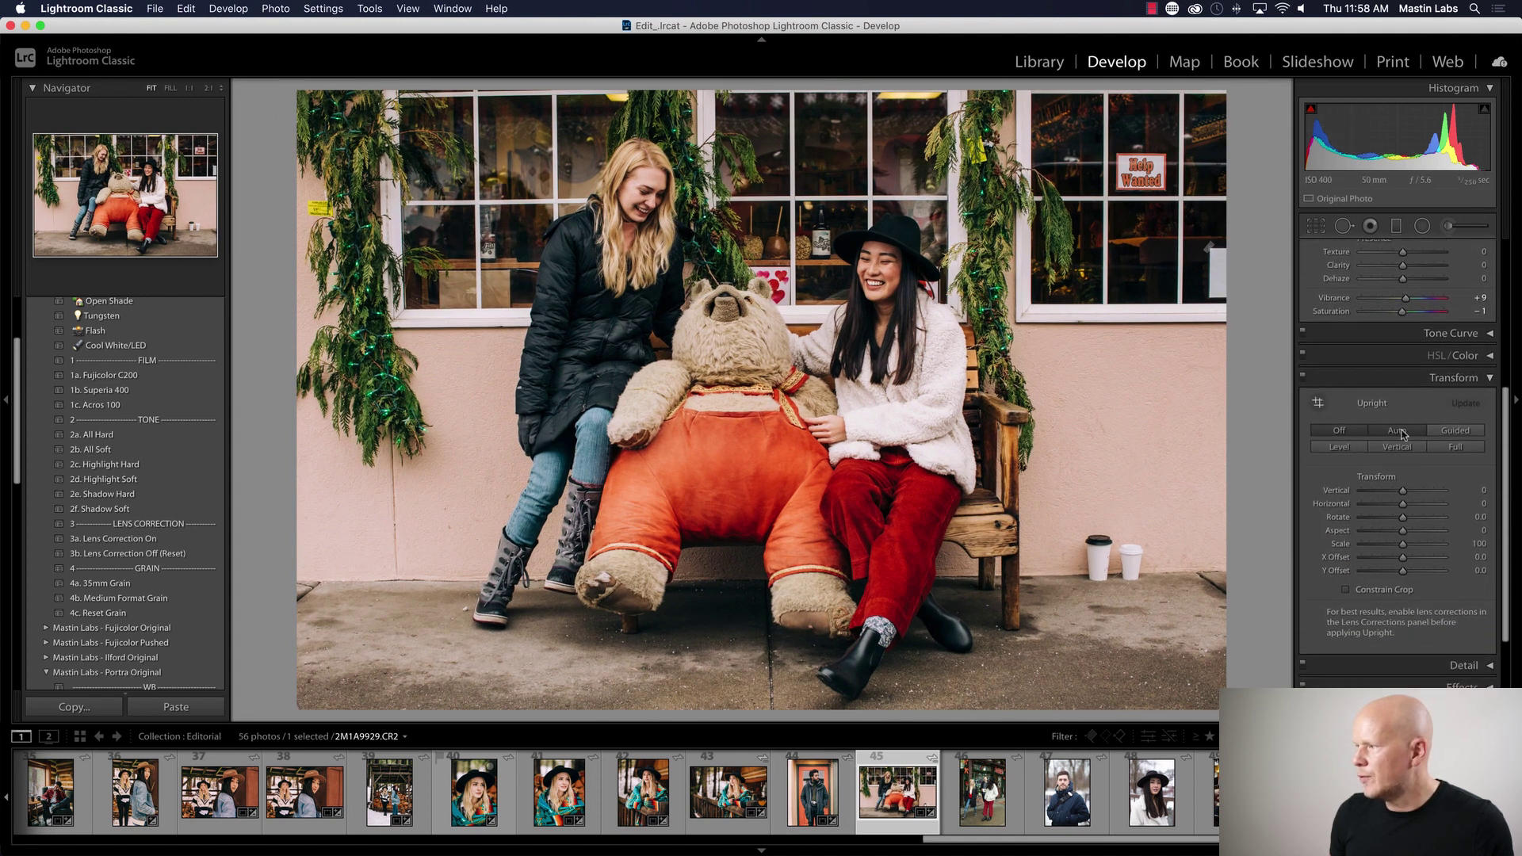
click(1456, 449)
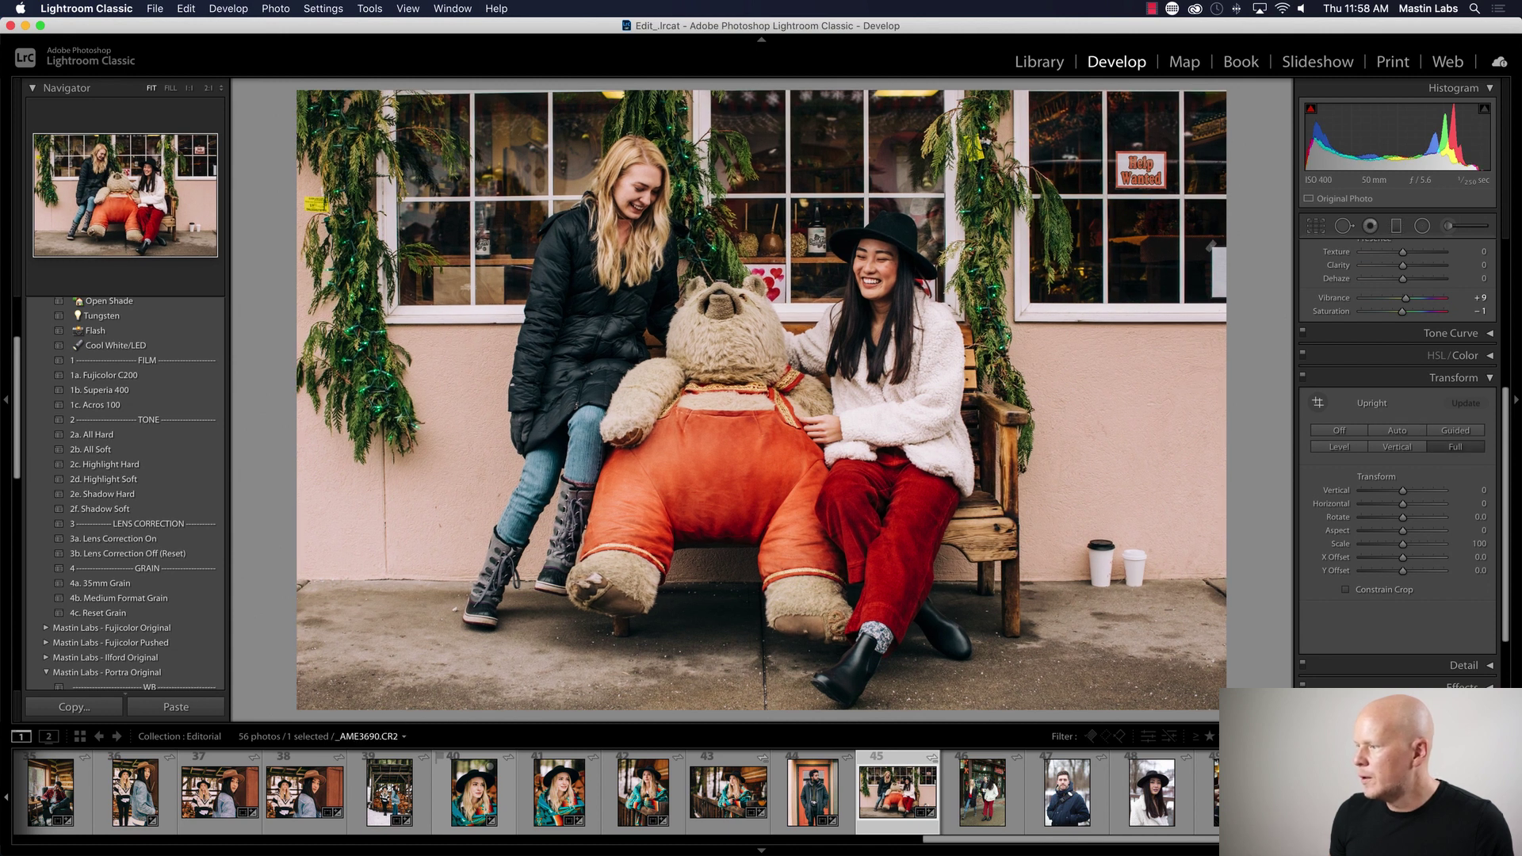
- Heal away the two paper cups beside the bench with a size 80 spot, sampling the wall base at the image's far left, and compare before and after
click(1340, 227)
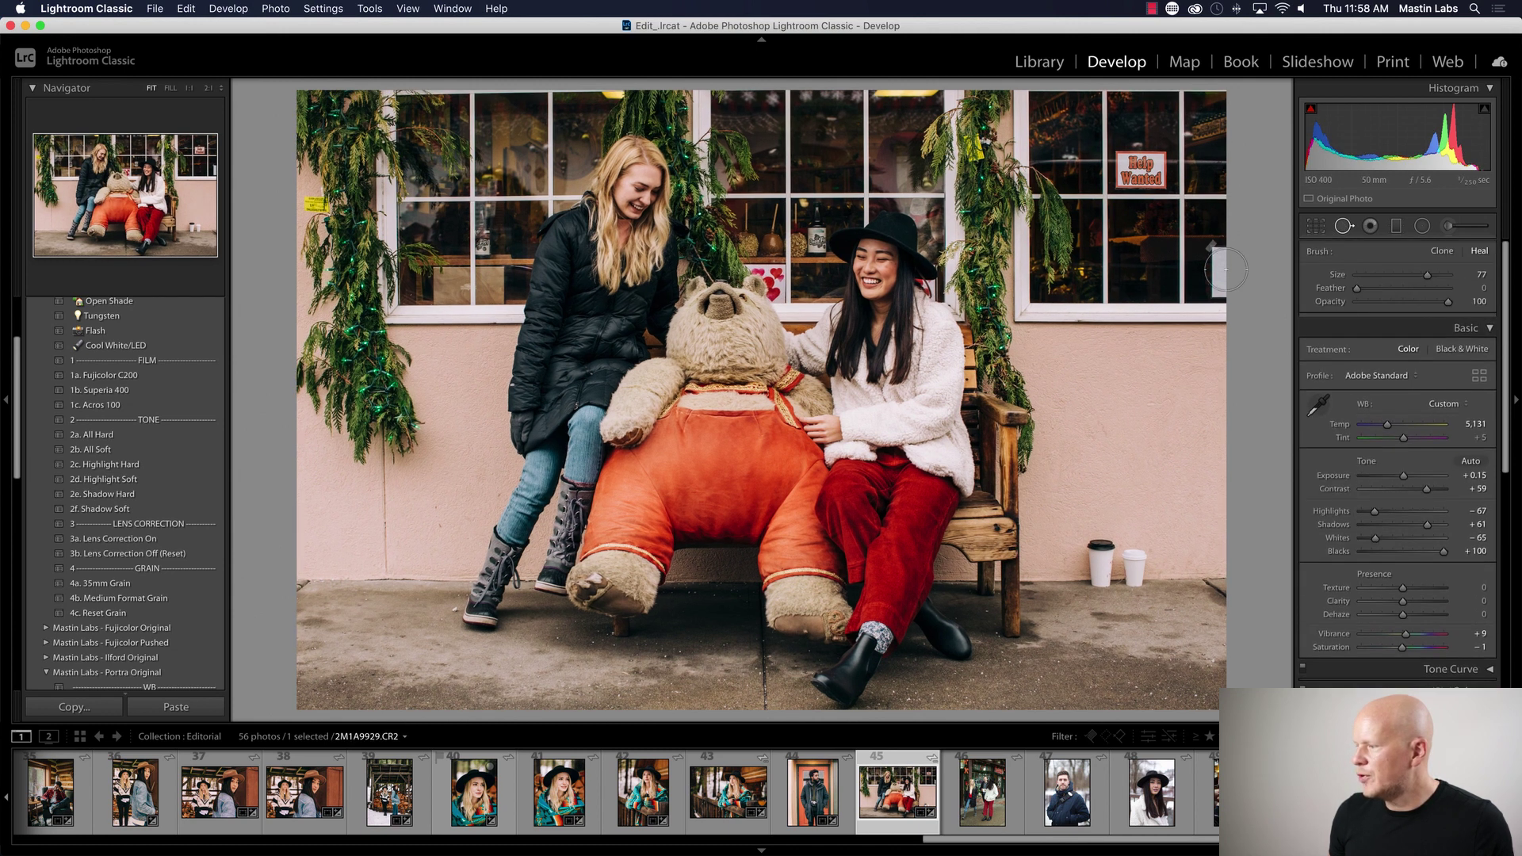
scroll(1083, 563, down, 2)
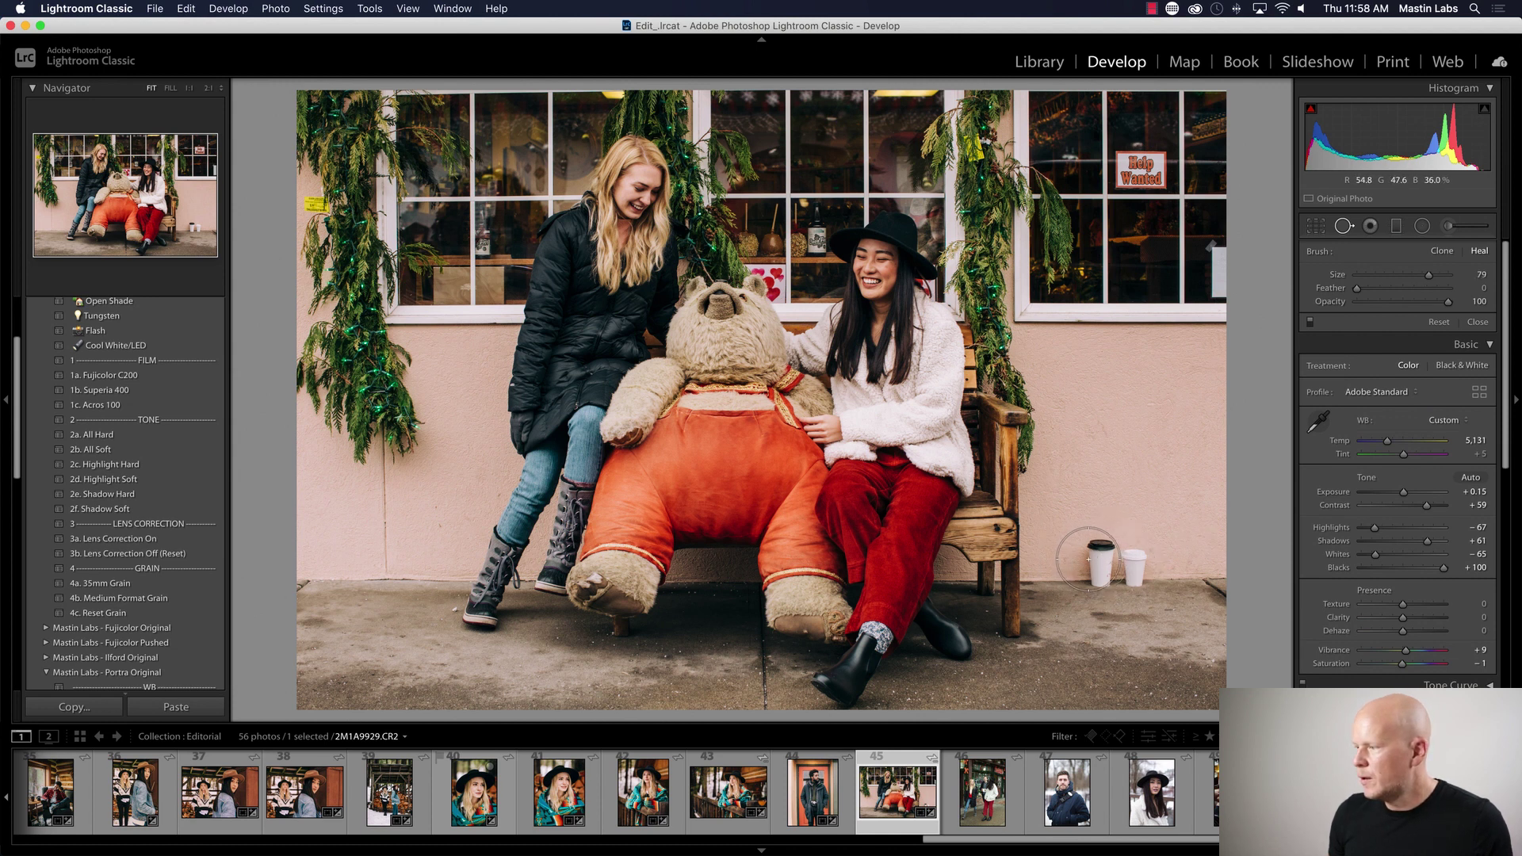
scroll(1106, 563, up, 2)
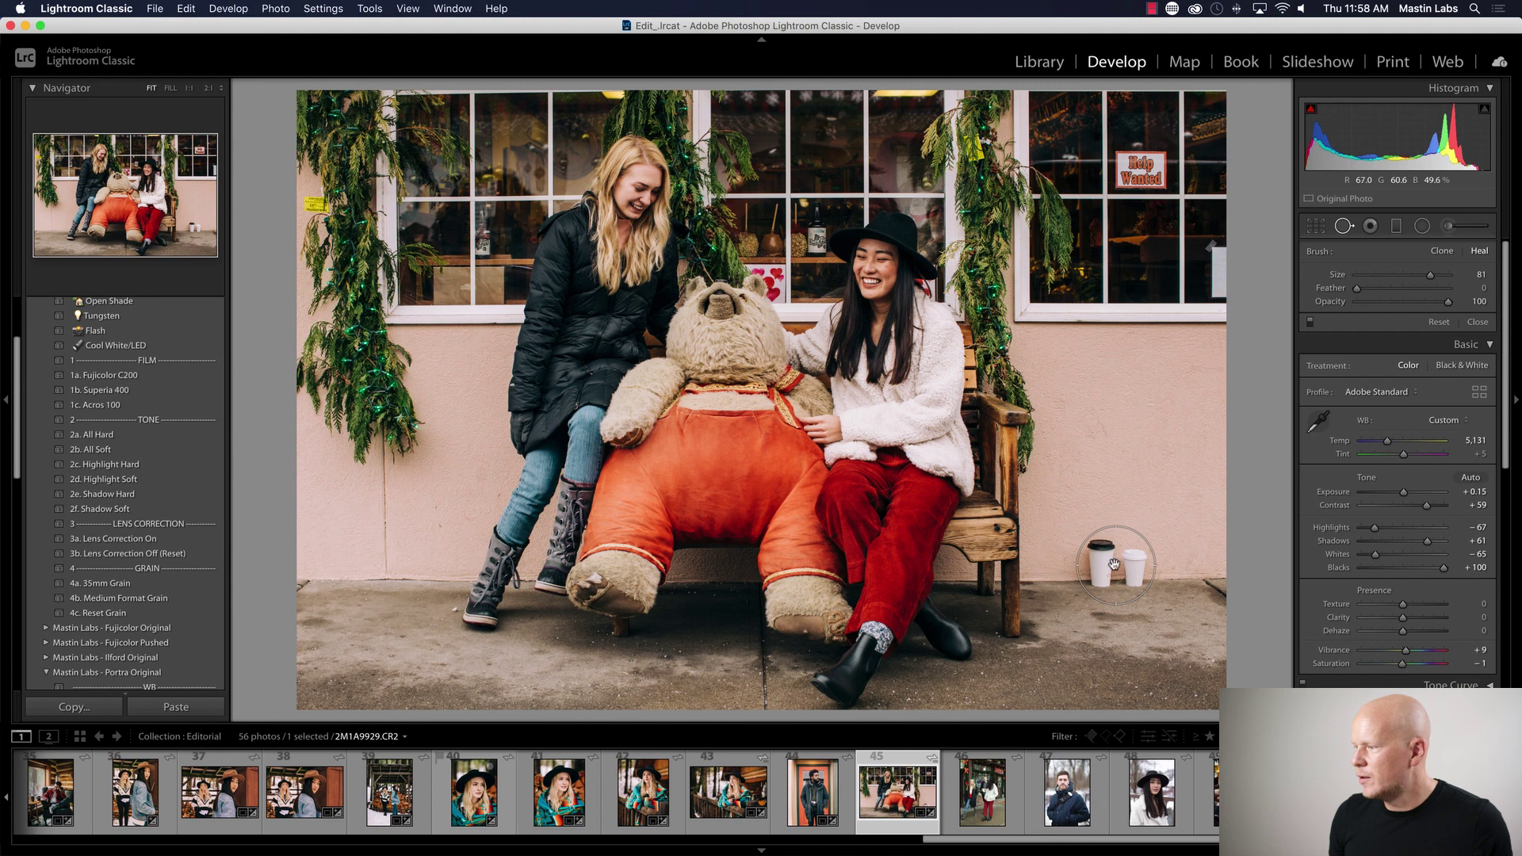
click(1115, 564)
mouse_move(1051, 565)
mouse_down()
mouse_move(362, 587)
mouse_move(440, 579)
mouse_move(351, 566)
mouse_move(364, 567)
mouse_up()
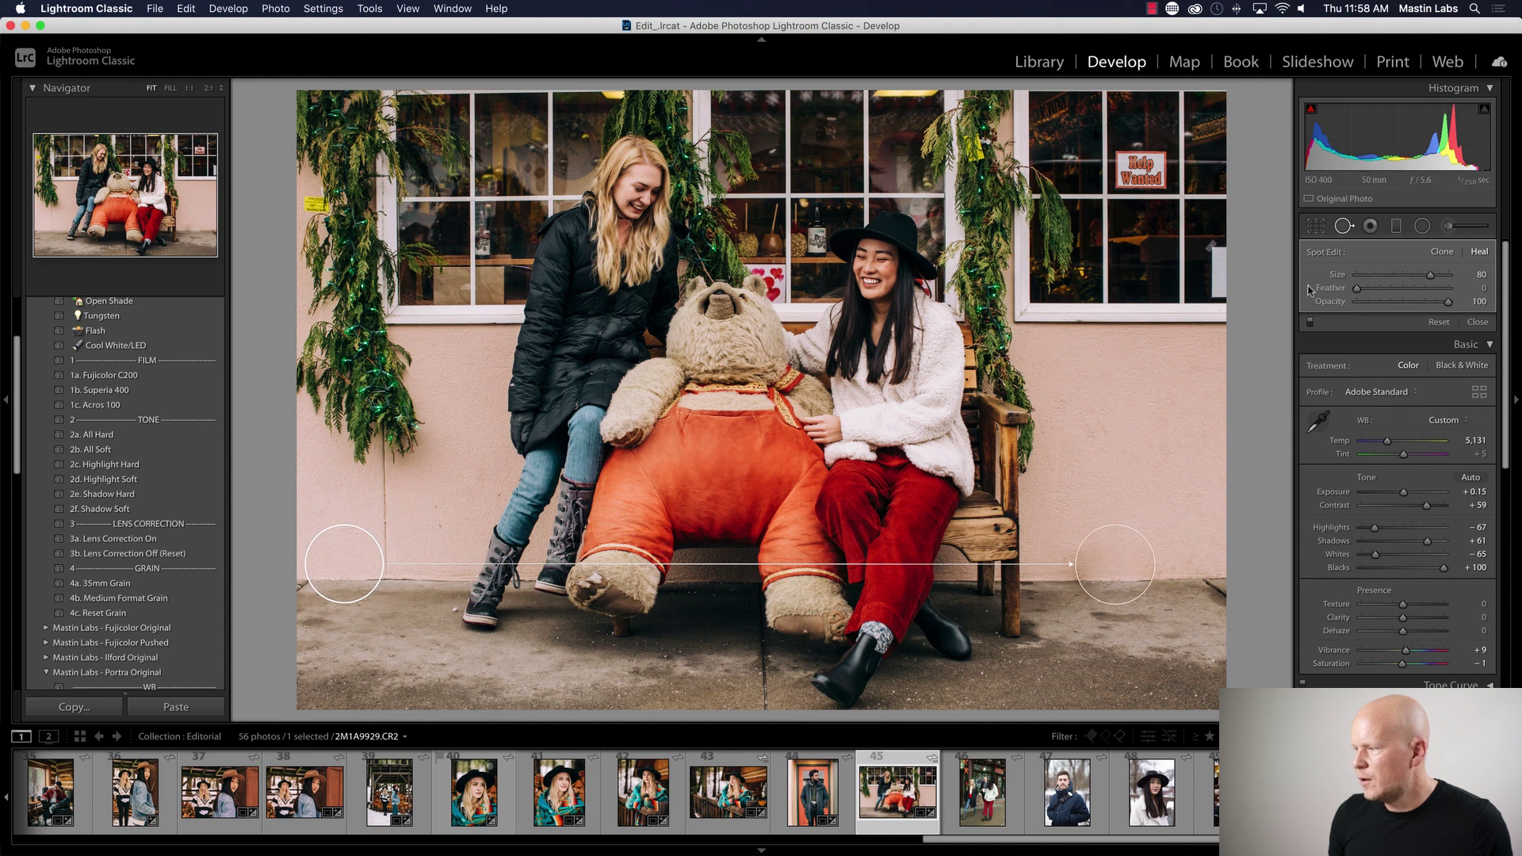
click(1353, 226)
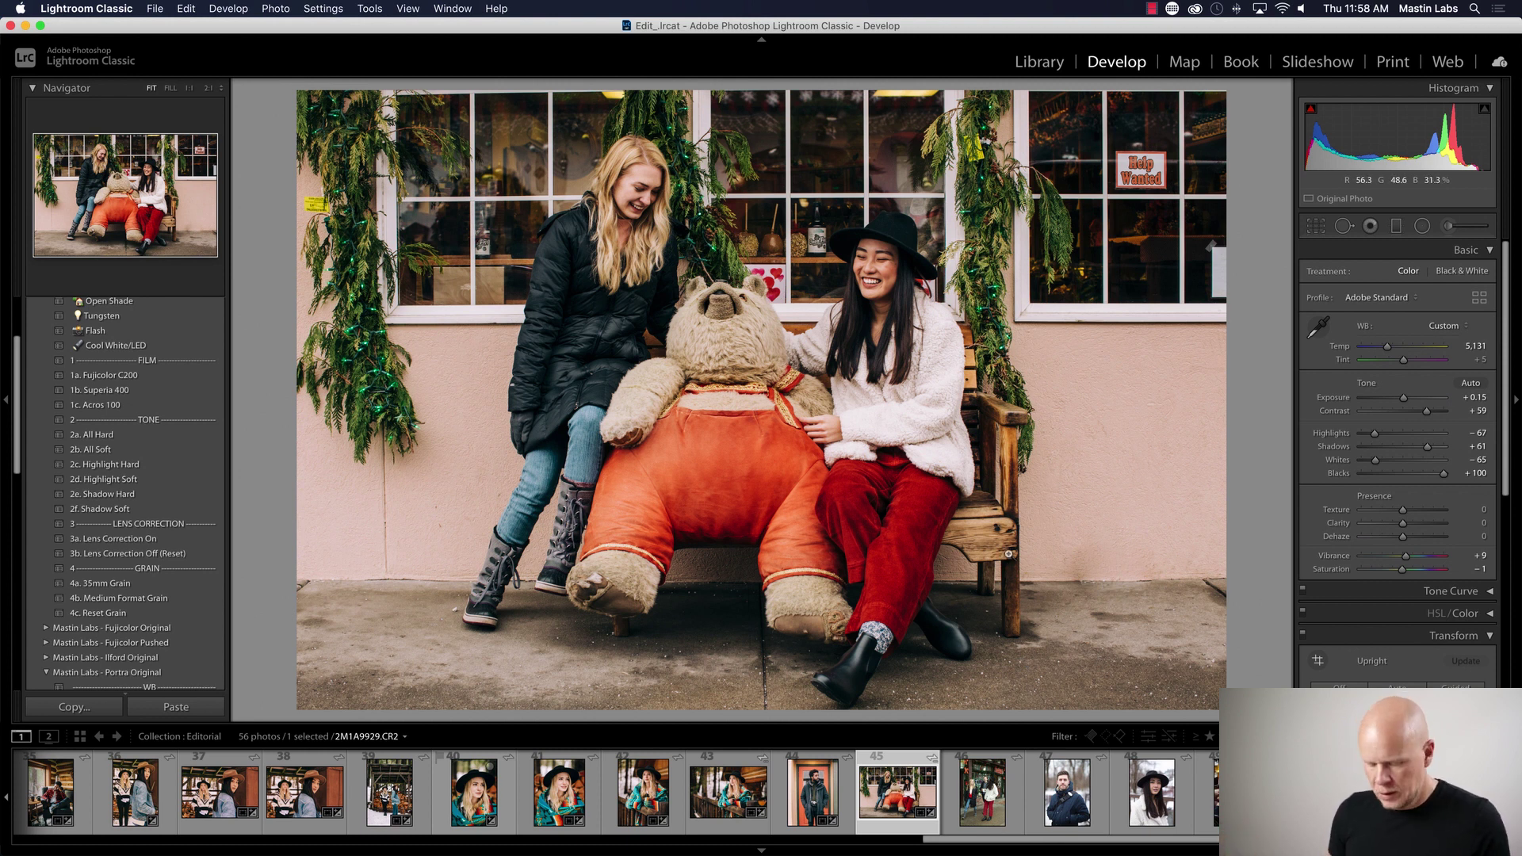
key(y)
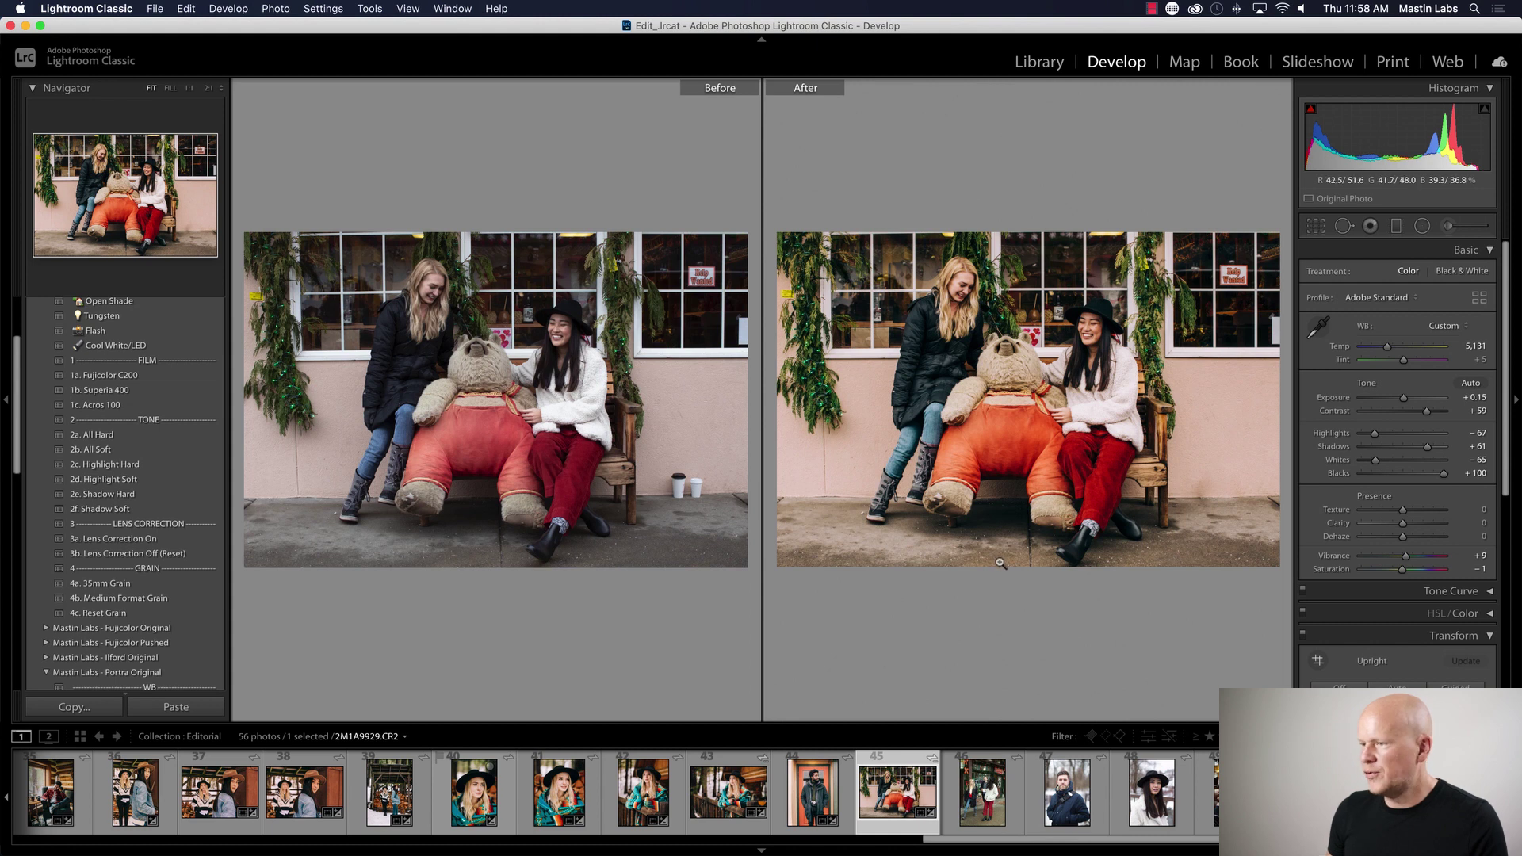
key(y)
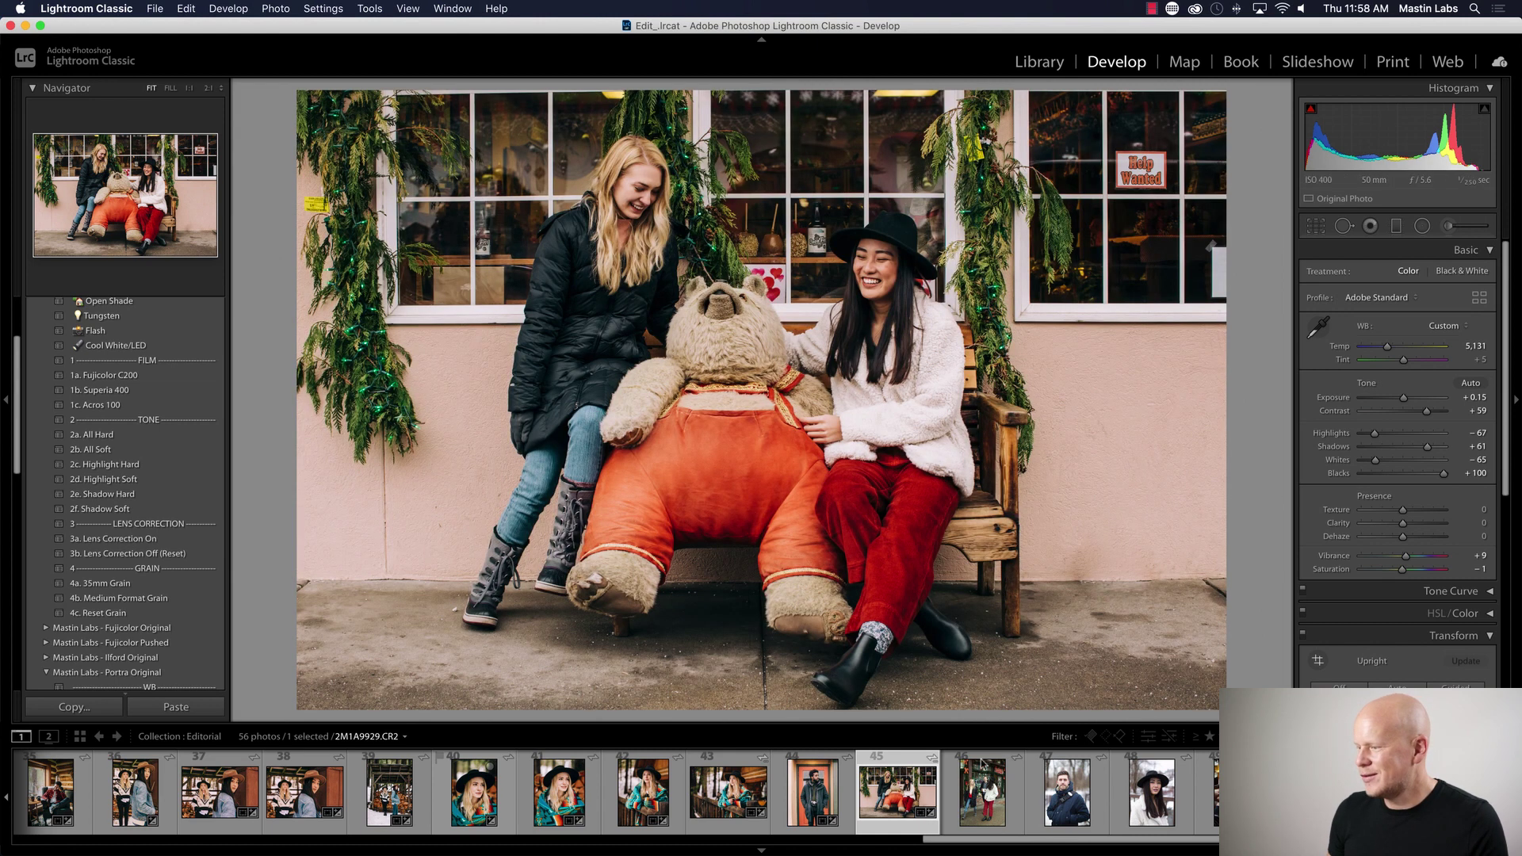
- Grade _AME3671.CR2 with 1a. Fujicolor C200, Temp 5,690, Tint +6, Exposure -0.15 and the 2d. Highlight Soft tone preset
click(984, 792)
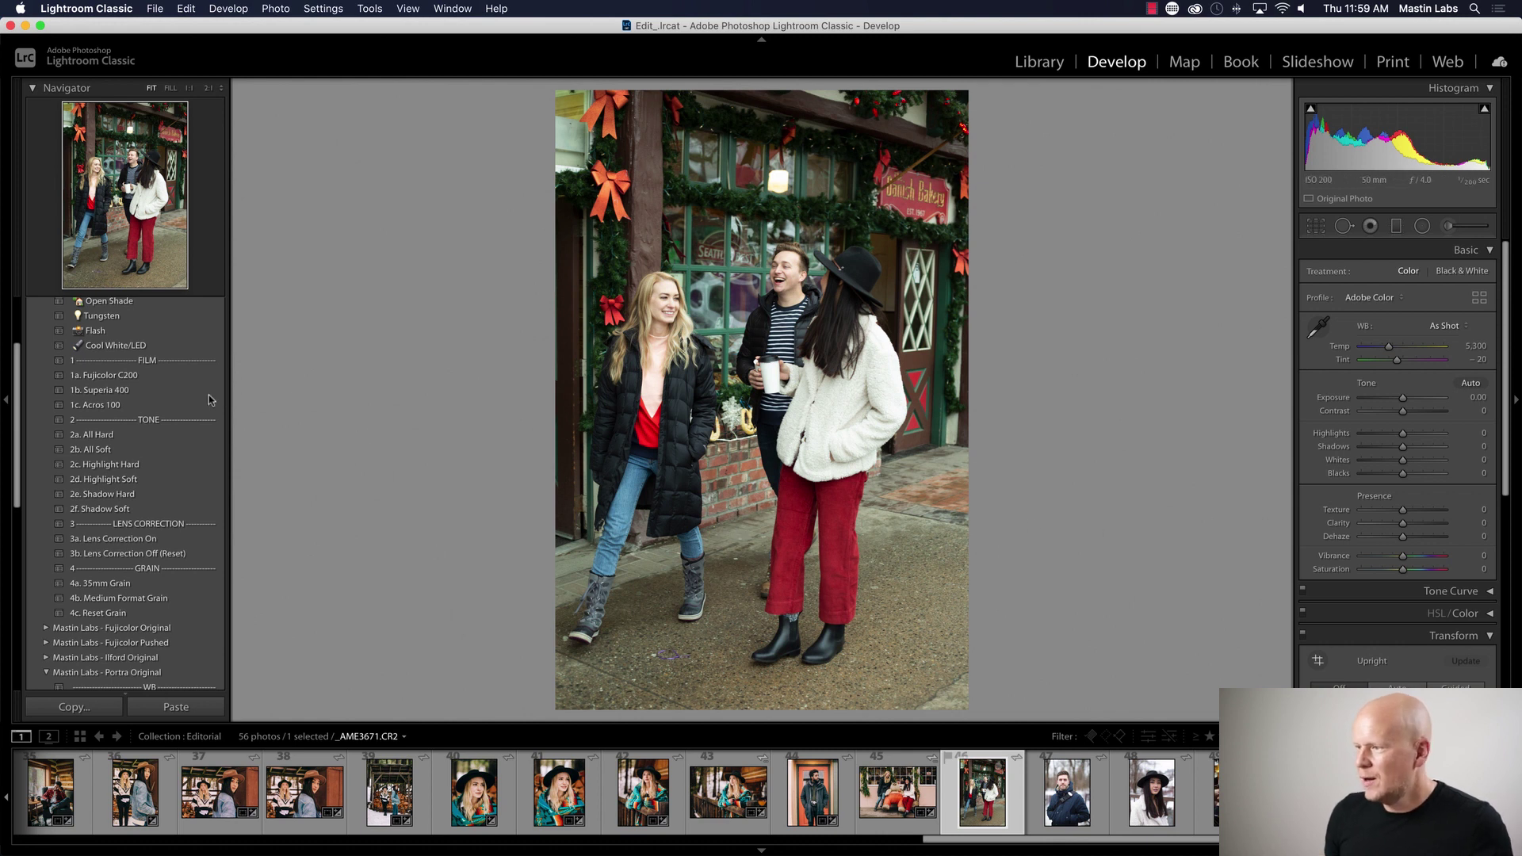
click(119, 376)
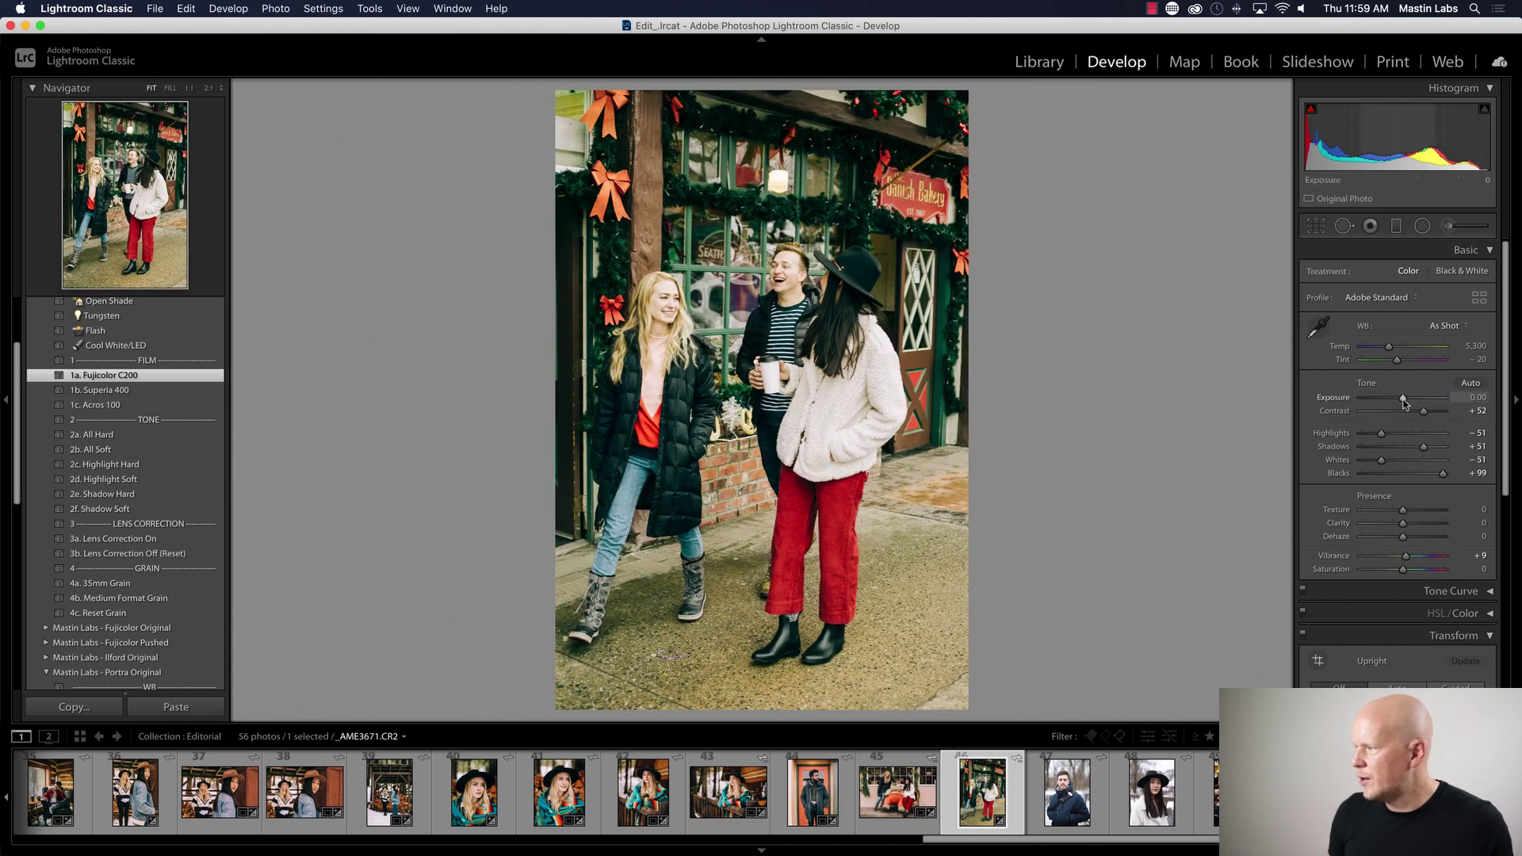
drag(1403, 400, 1394, 351)
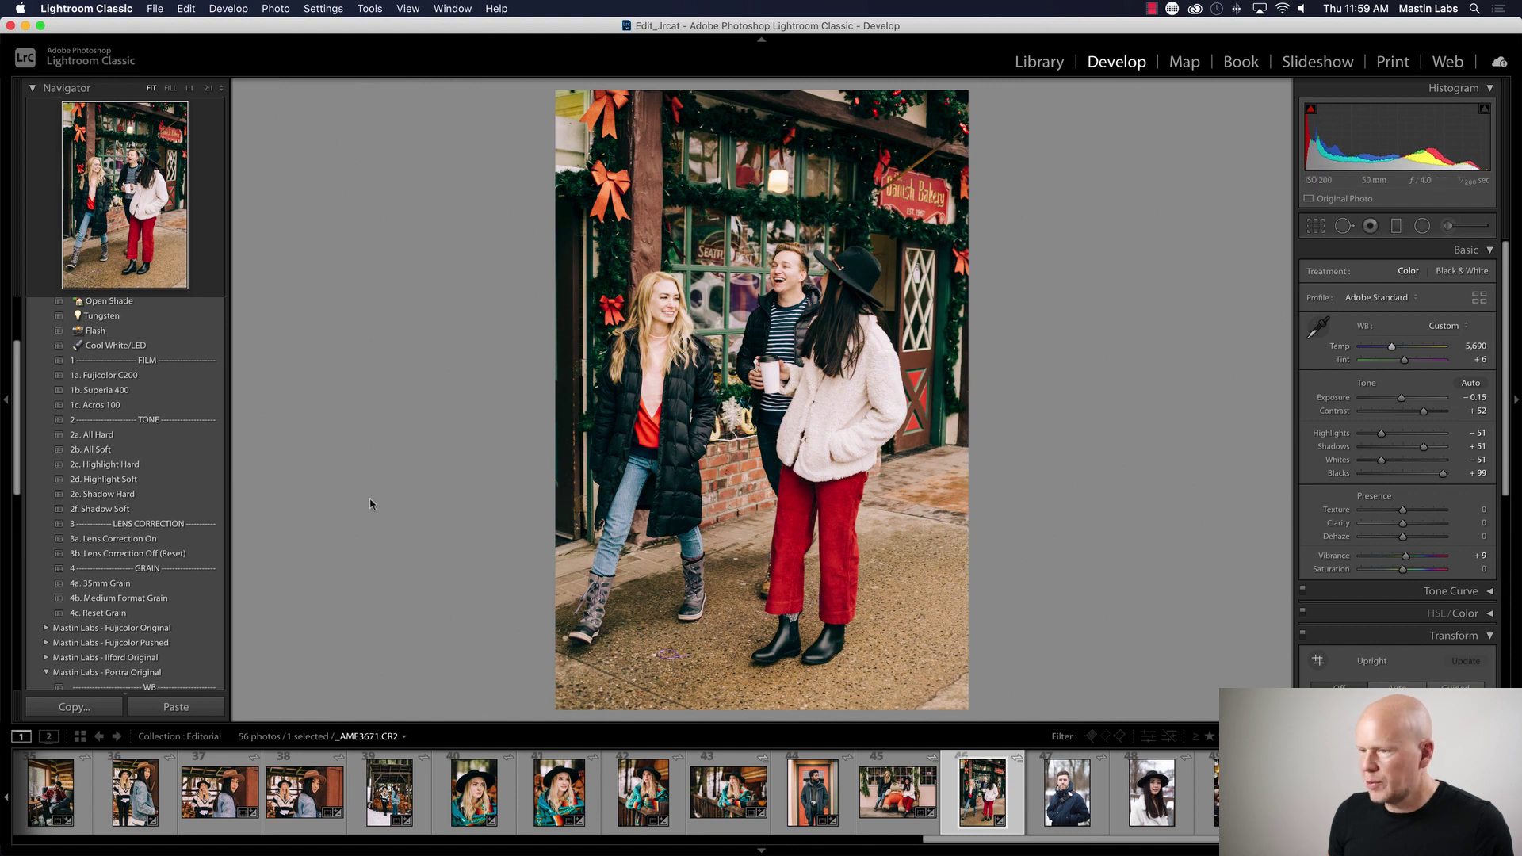
click(209, 478)
- Straighten the bakery photo to an Angle of -1.46 and tighten its crop around the three people
key(r)
drag(1064, 428, 1060, 430)
drag(965, 672, 912, 642)
key(Return)
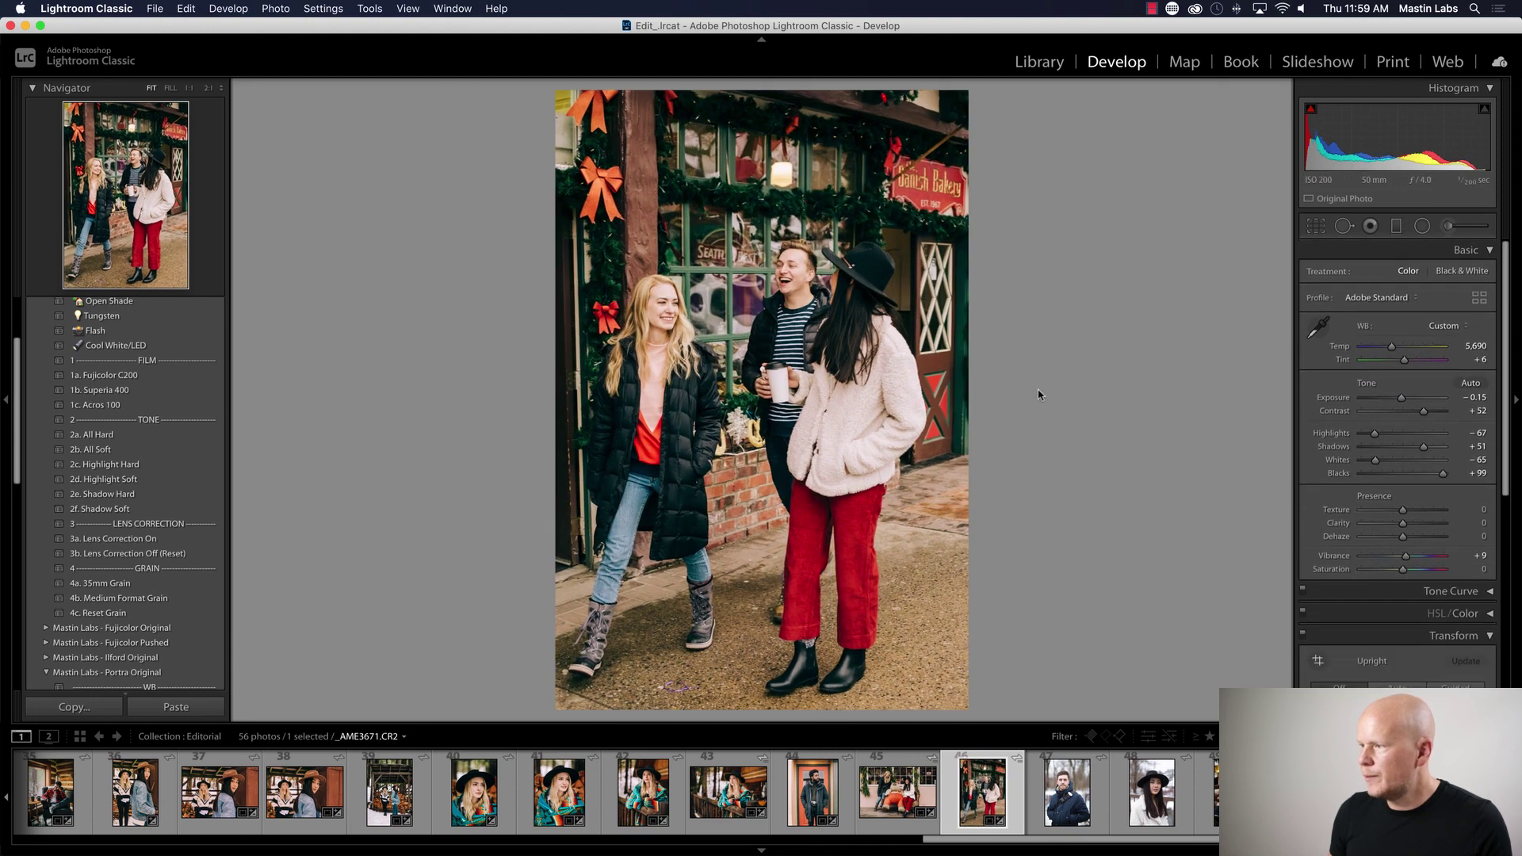
- Change the bakery photo's crop to a 4 x 3 aspect ratio and check the framing of the three people
click(1329, 226)
click(1451, 276)
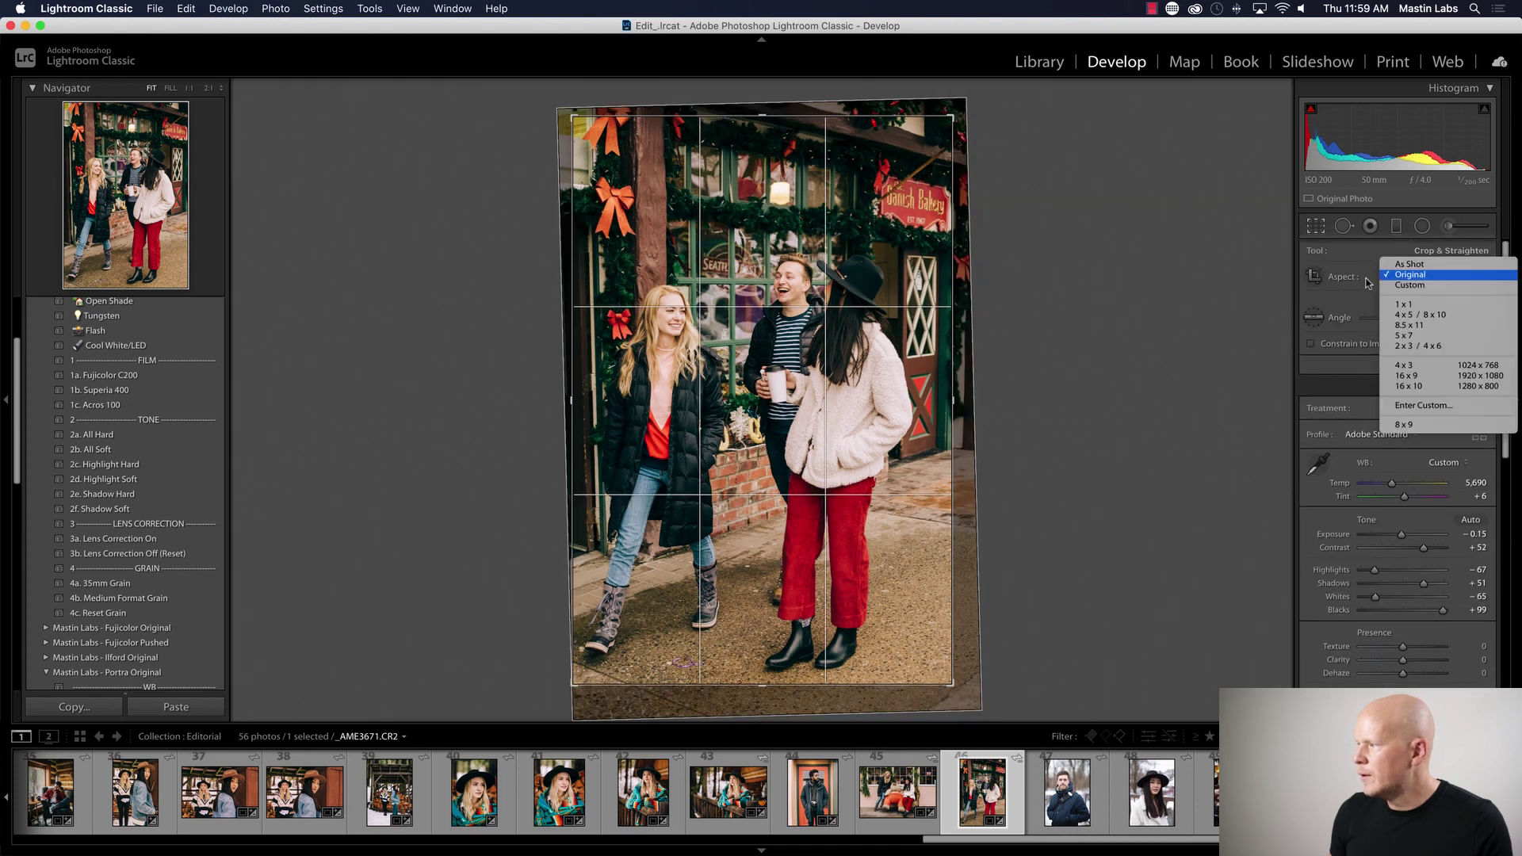
click(1404, 365)
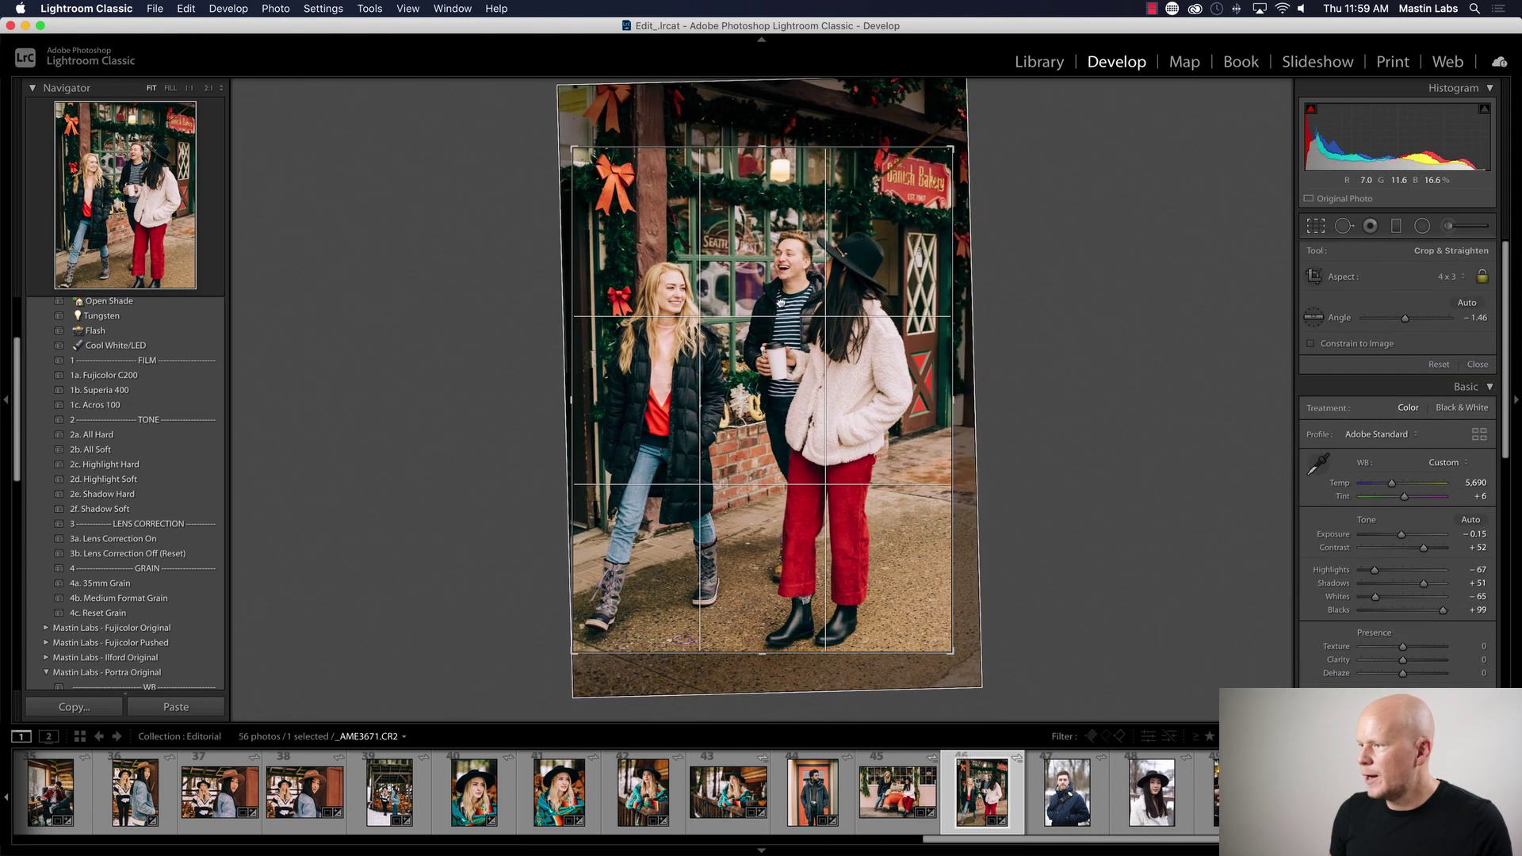
key(Return)
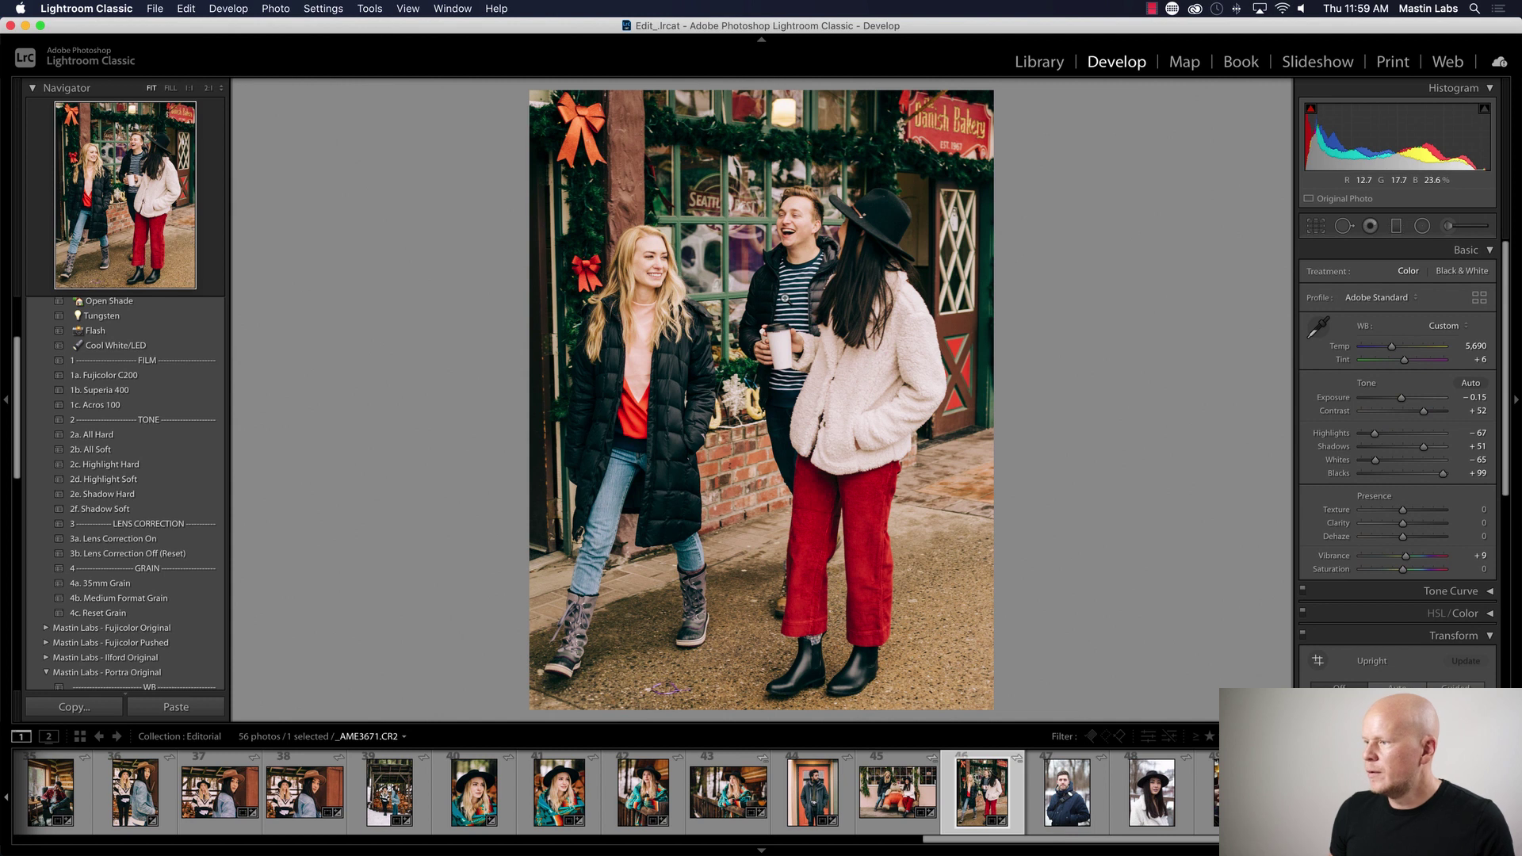
key(r)
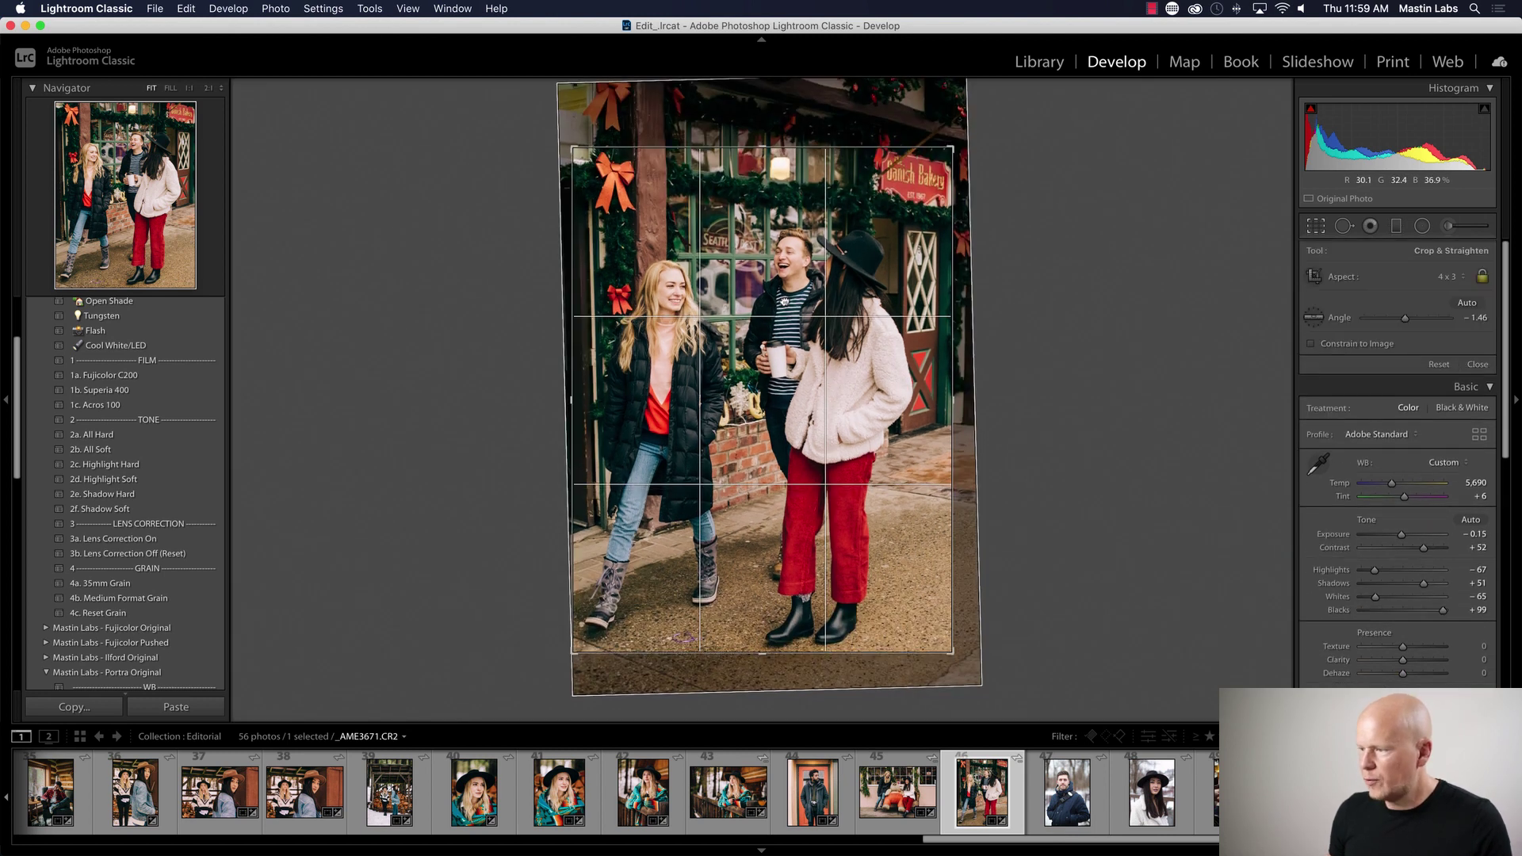
key(r)
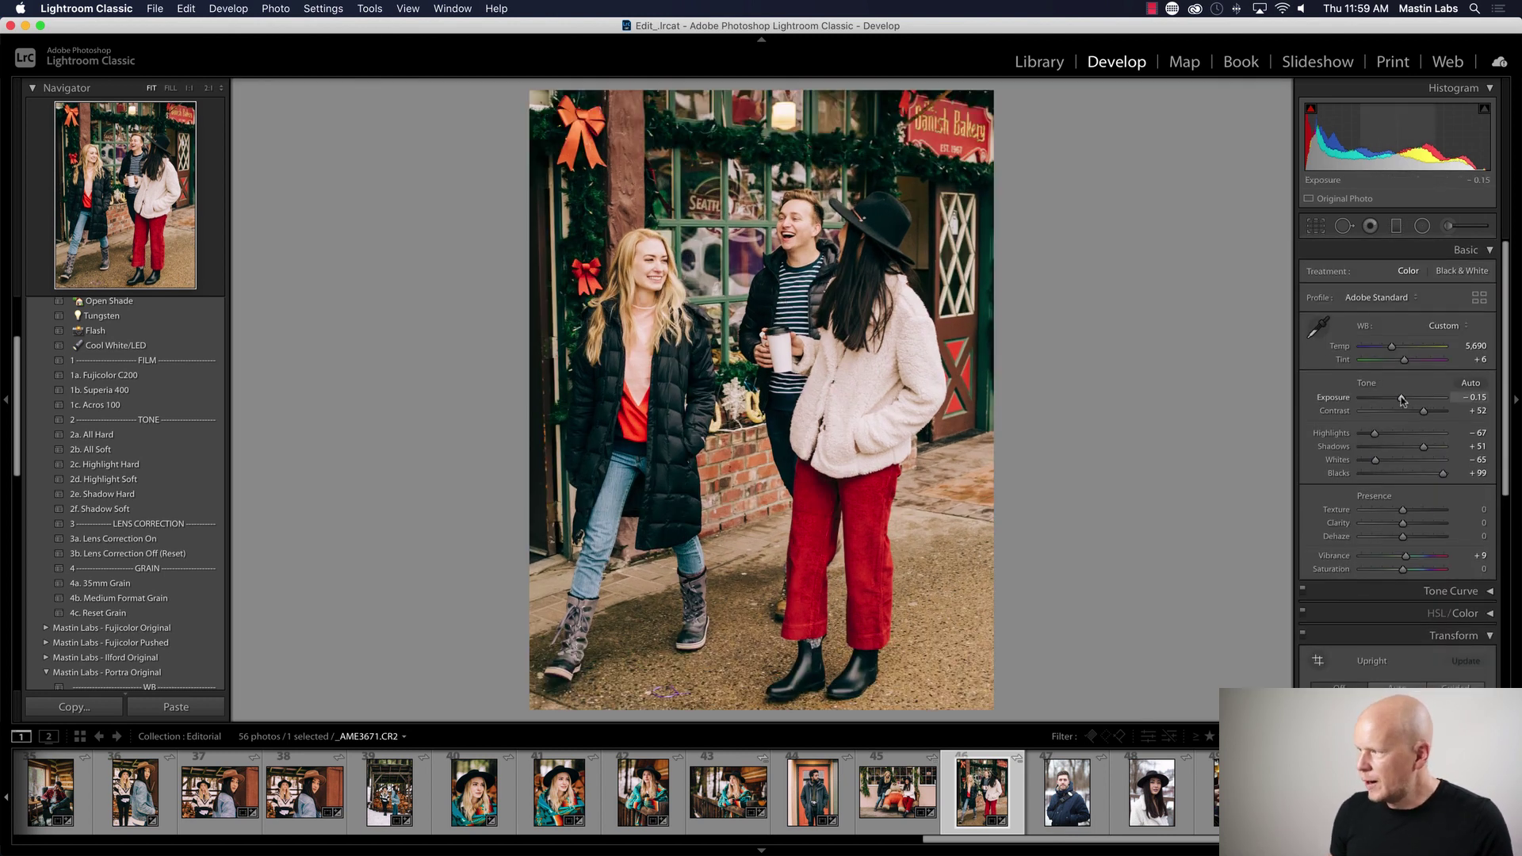
- Set the bakery photo's Exposure to -0.20 and apply the 3a. Lens Correction On preset
drag(1402, 400, 1399, 399)
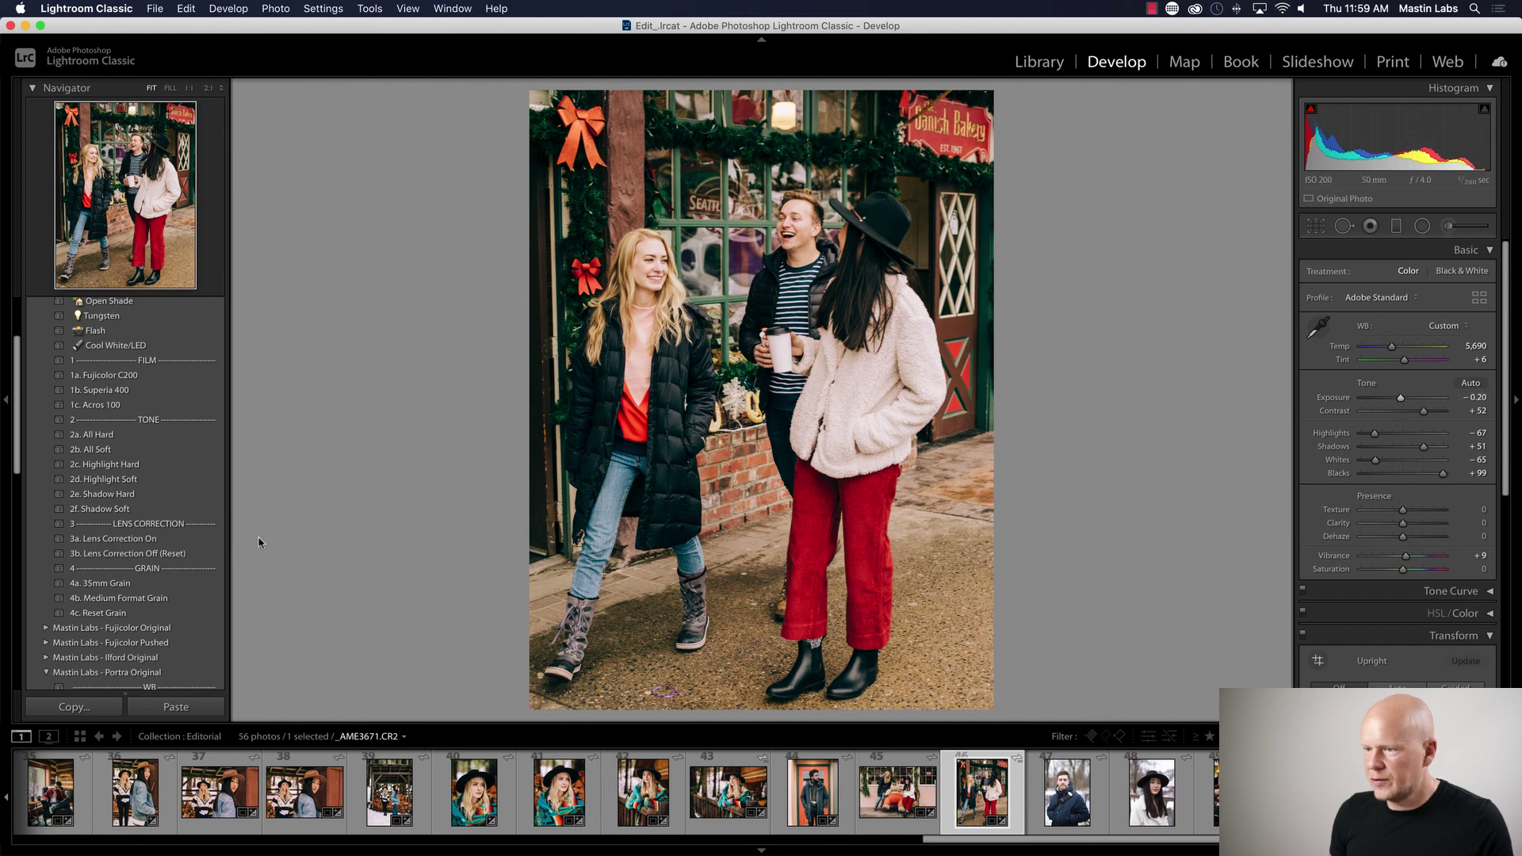
click(198, 540)
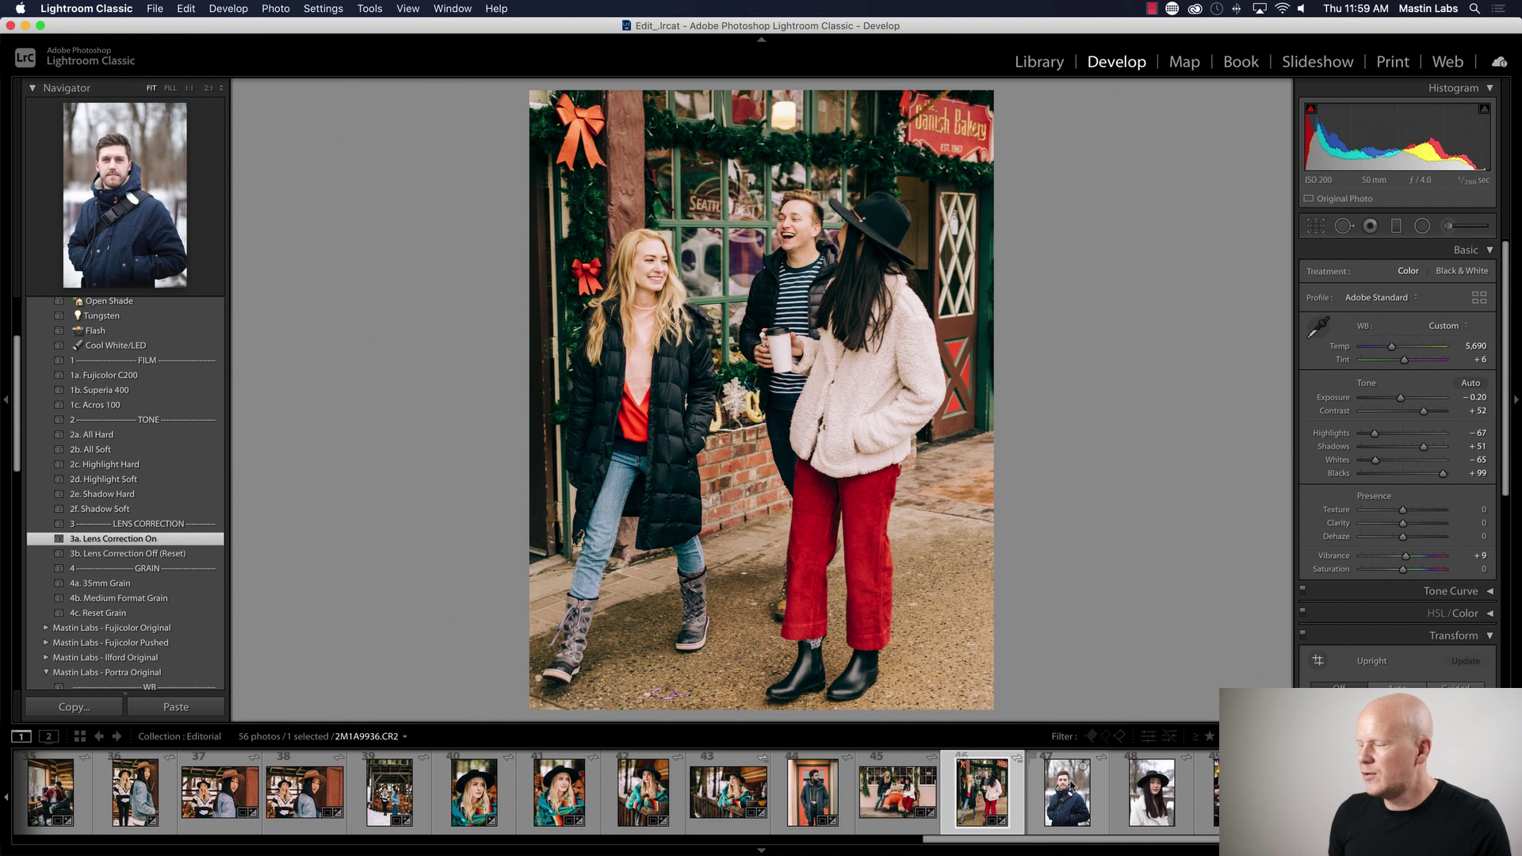
- Convert 2M1A9936.CR2, the snowy portrait of the man, to black and white with 1c. Acros 100 and set Exposure to -0.50
click(1077, 785)
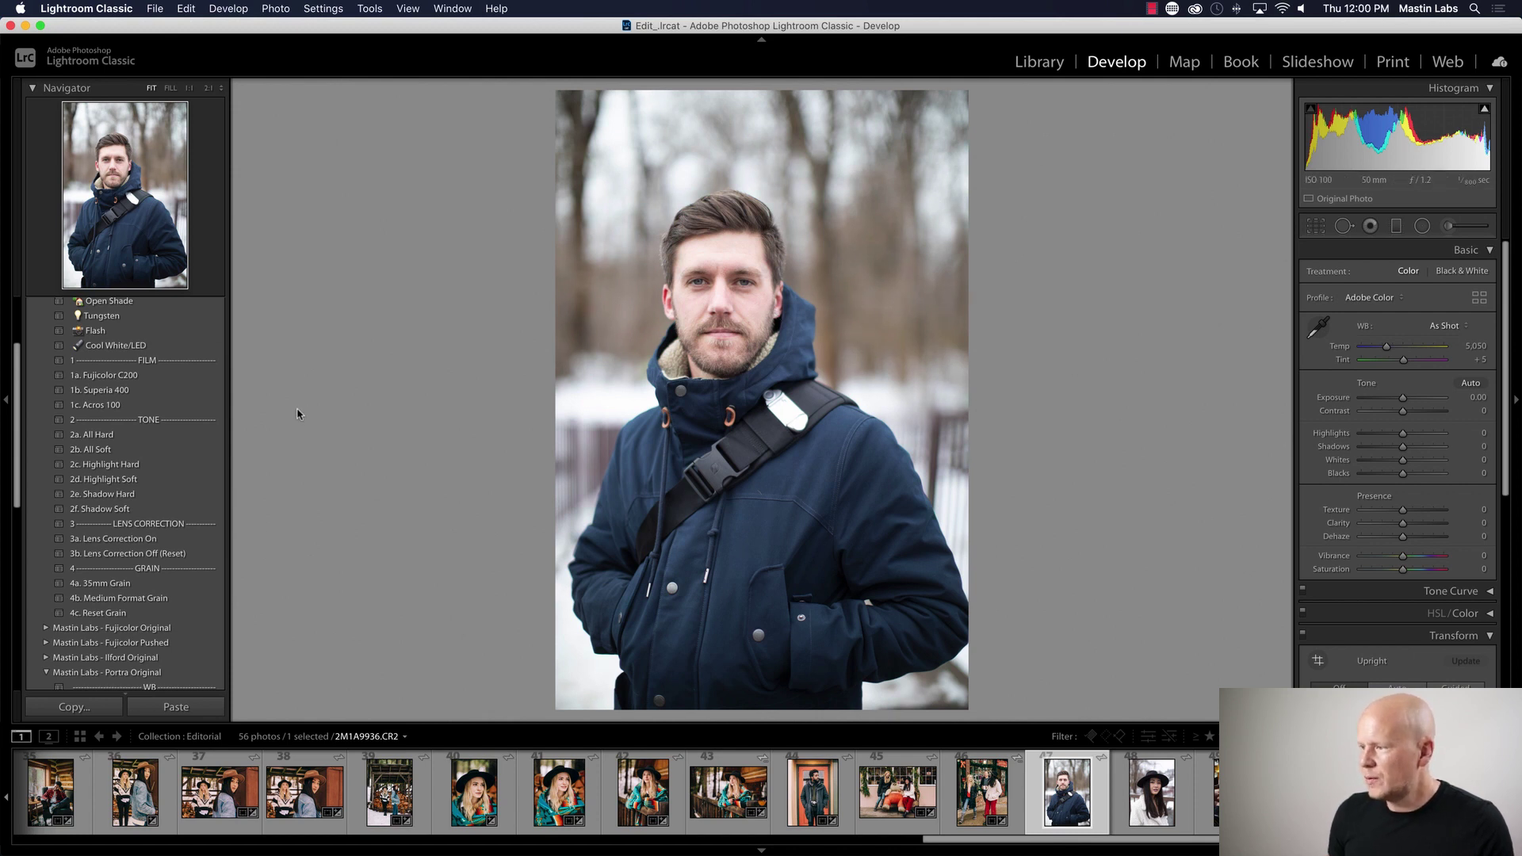
click(133, 376)
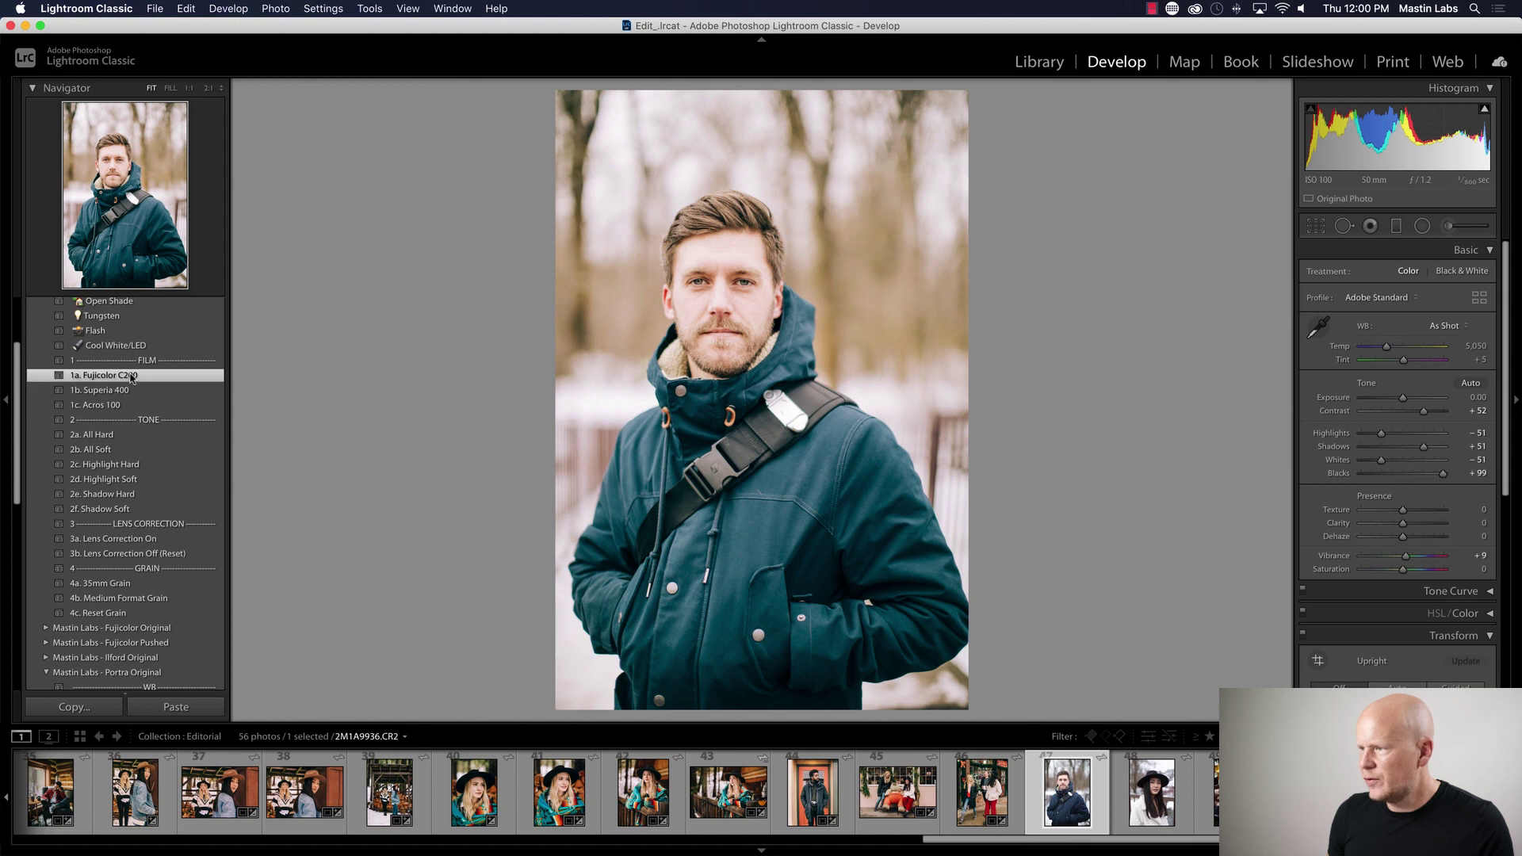
click(123, 405)
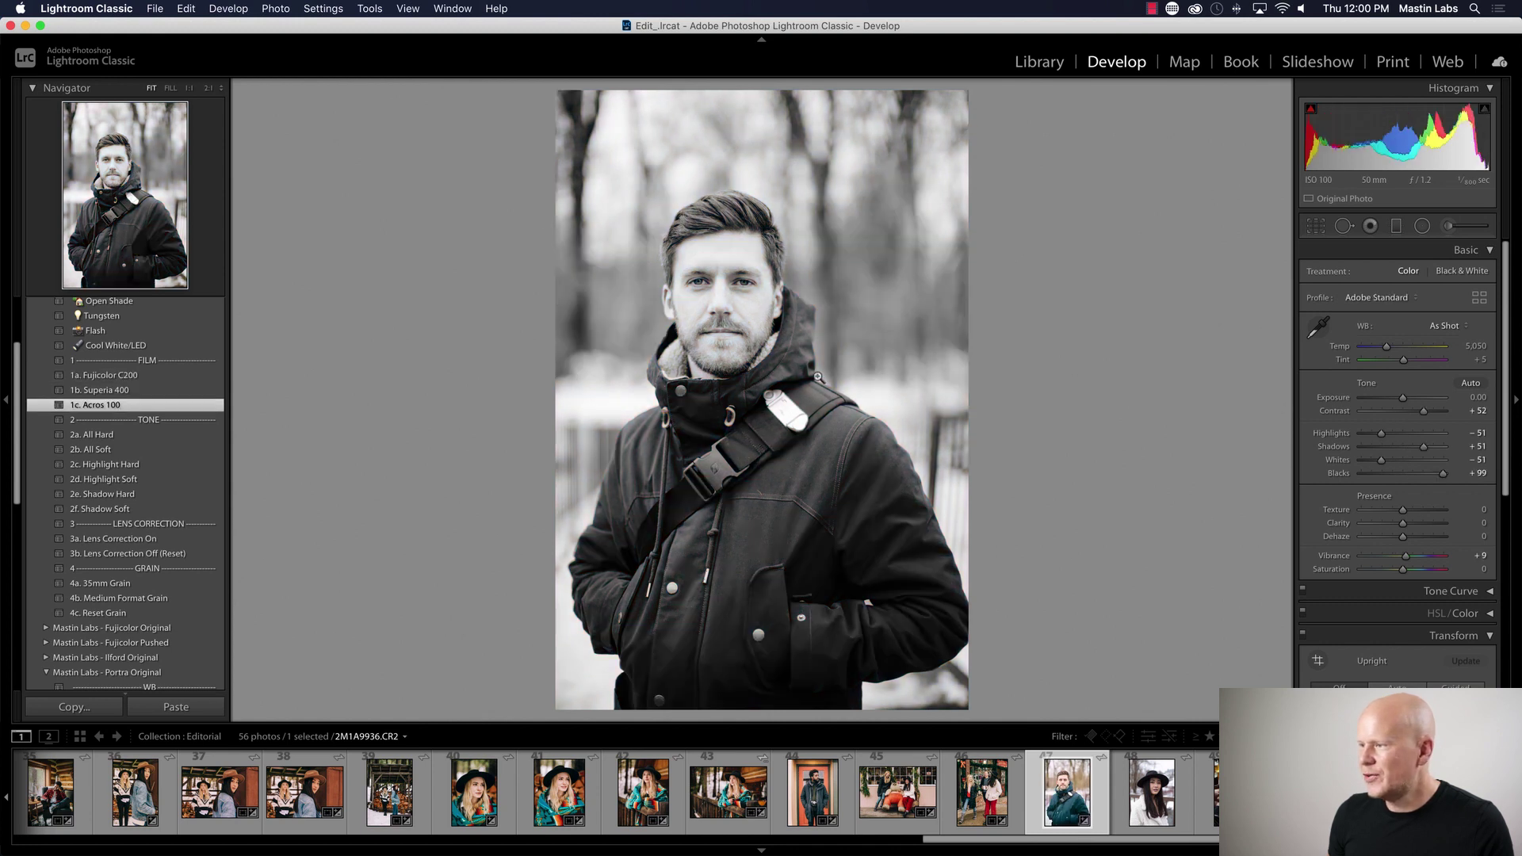
drag(1402, 399, 1398, 400)
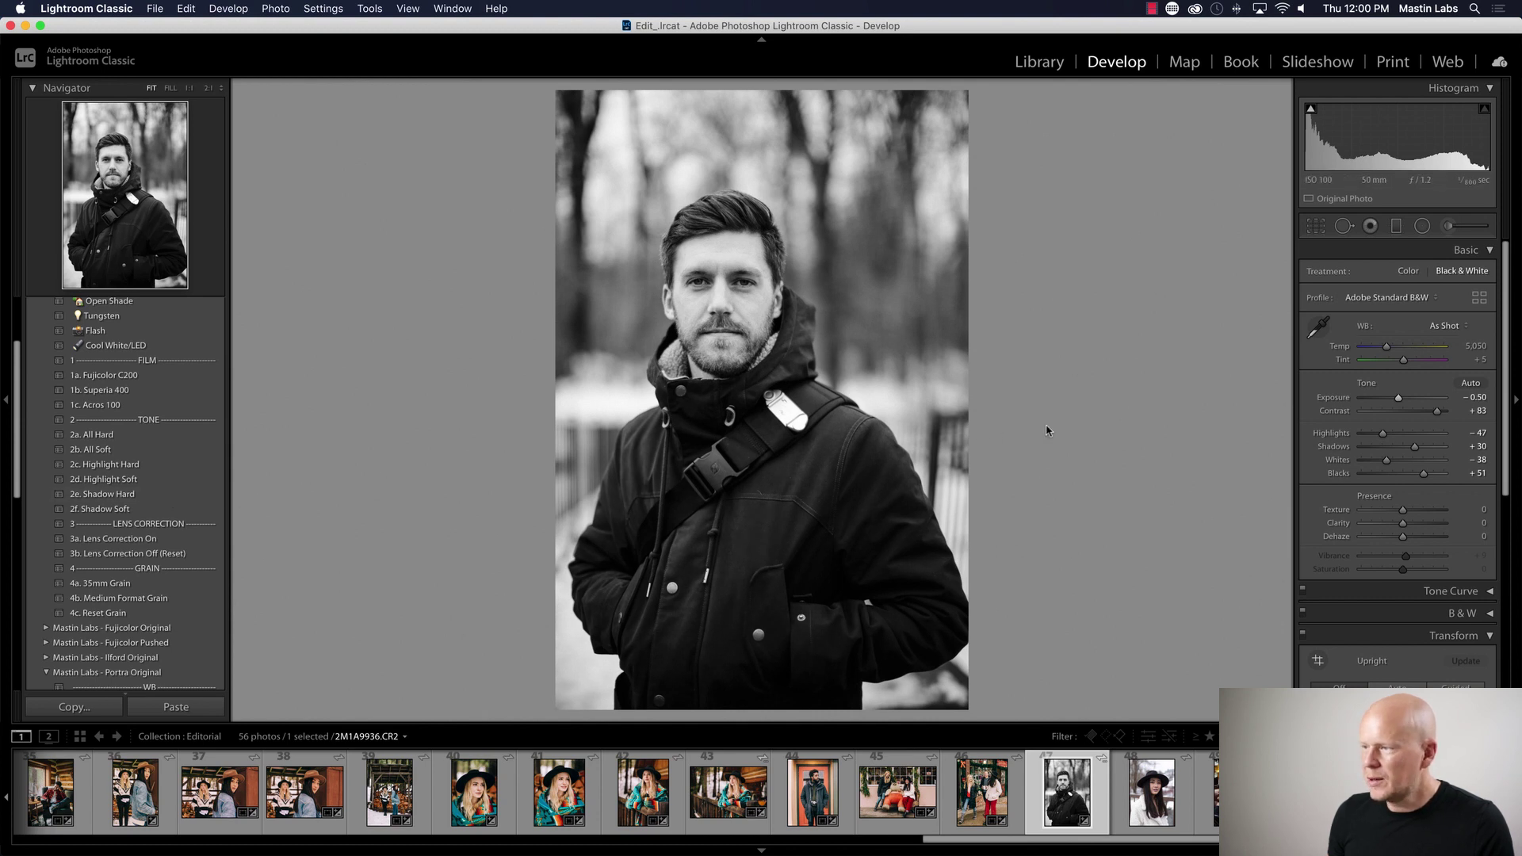
- Crop the man's snowy portrait to a 4 x 3 aspect ratio and shift the frame around him
click(1316, 226)
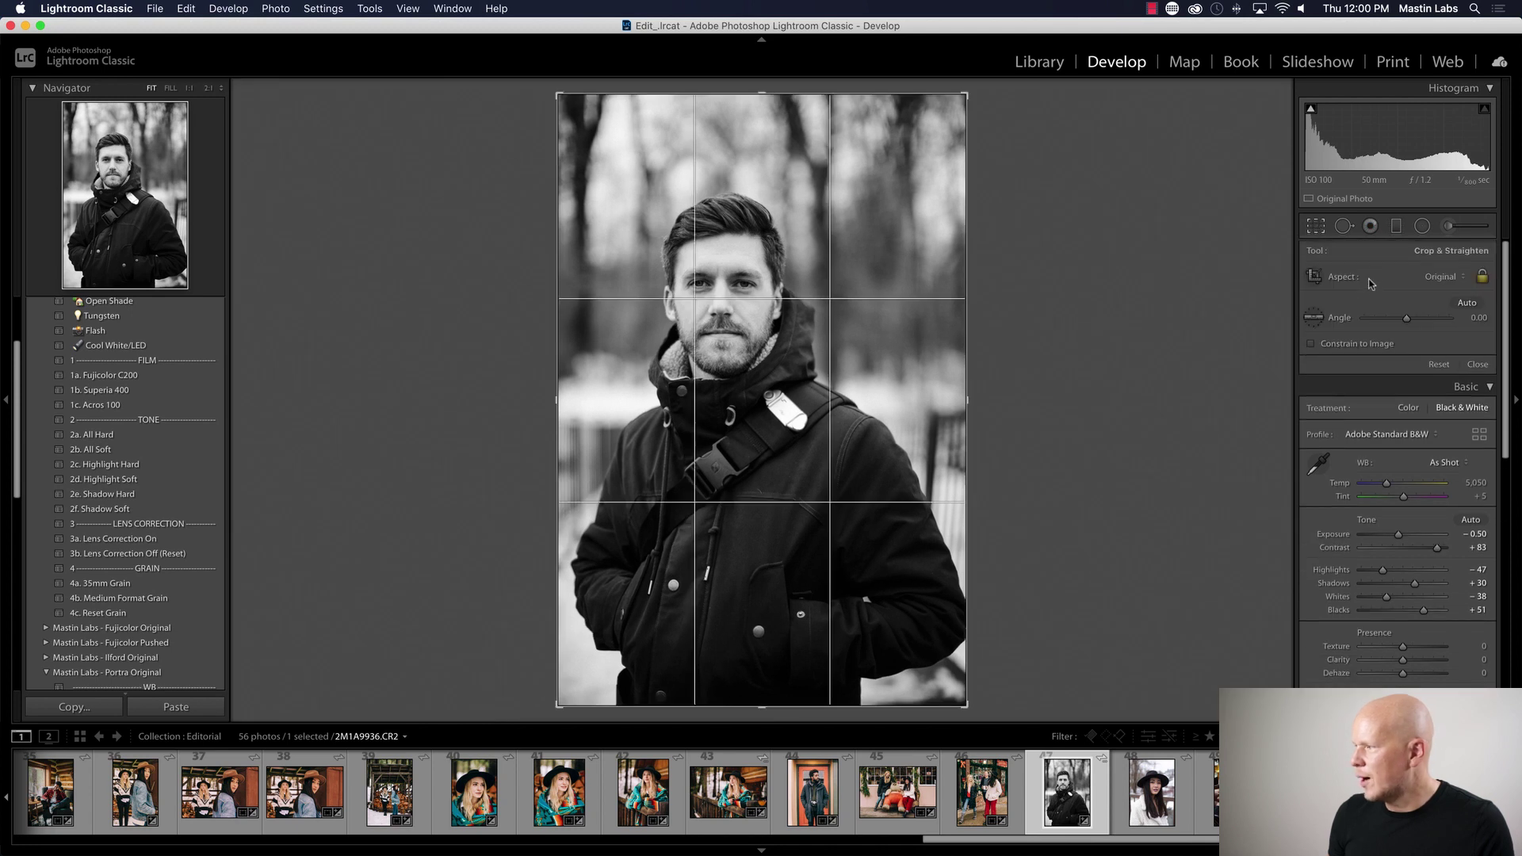
click(1419, 276)
drag(907, 232, 829, 222)
key(Return)
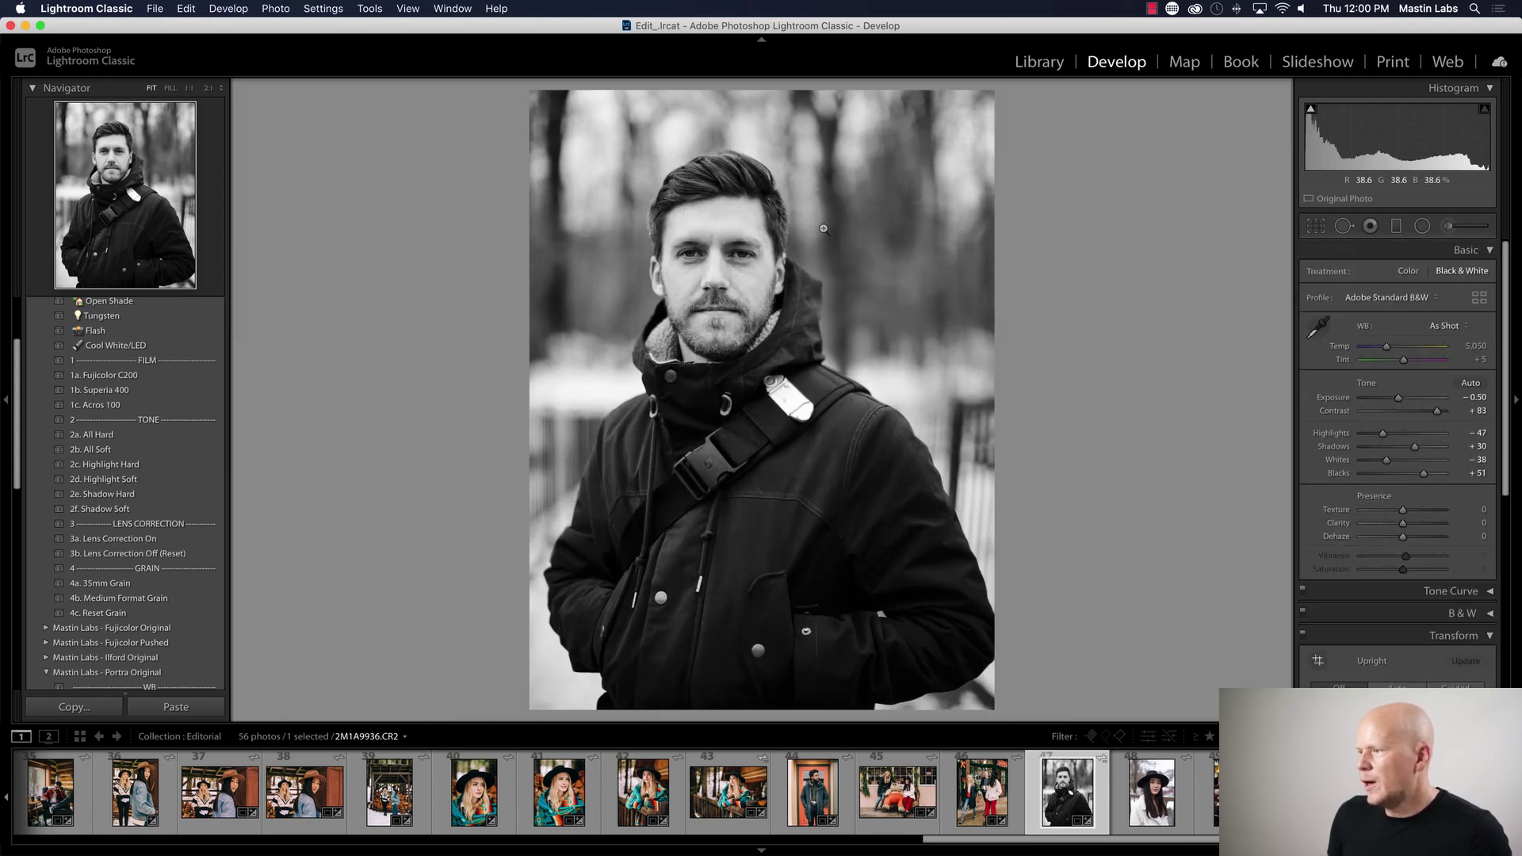
key(r)
mouse_move(558, 679)
mouse_down()
mouse_move(567, 670)
mouse_move(566, 691)
mouse_up()
key(Return)
key(r)
key(Return)
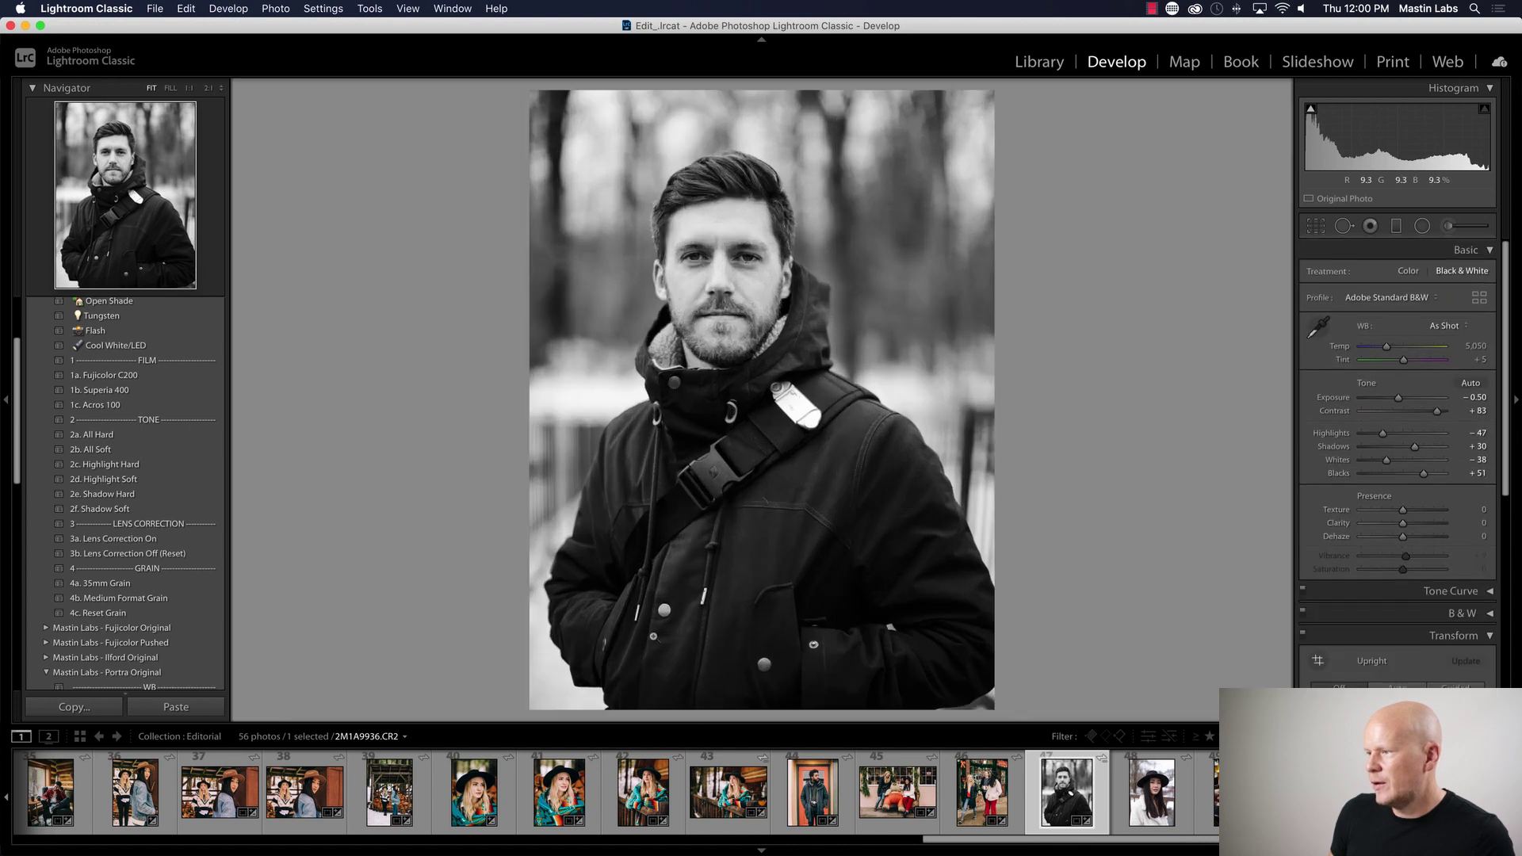
- Compare the man's portrait with its original and apply the 4a. 35mm Grain preset
key(y)
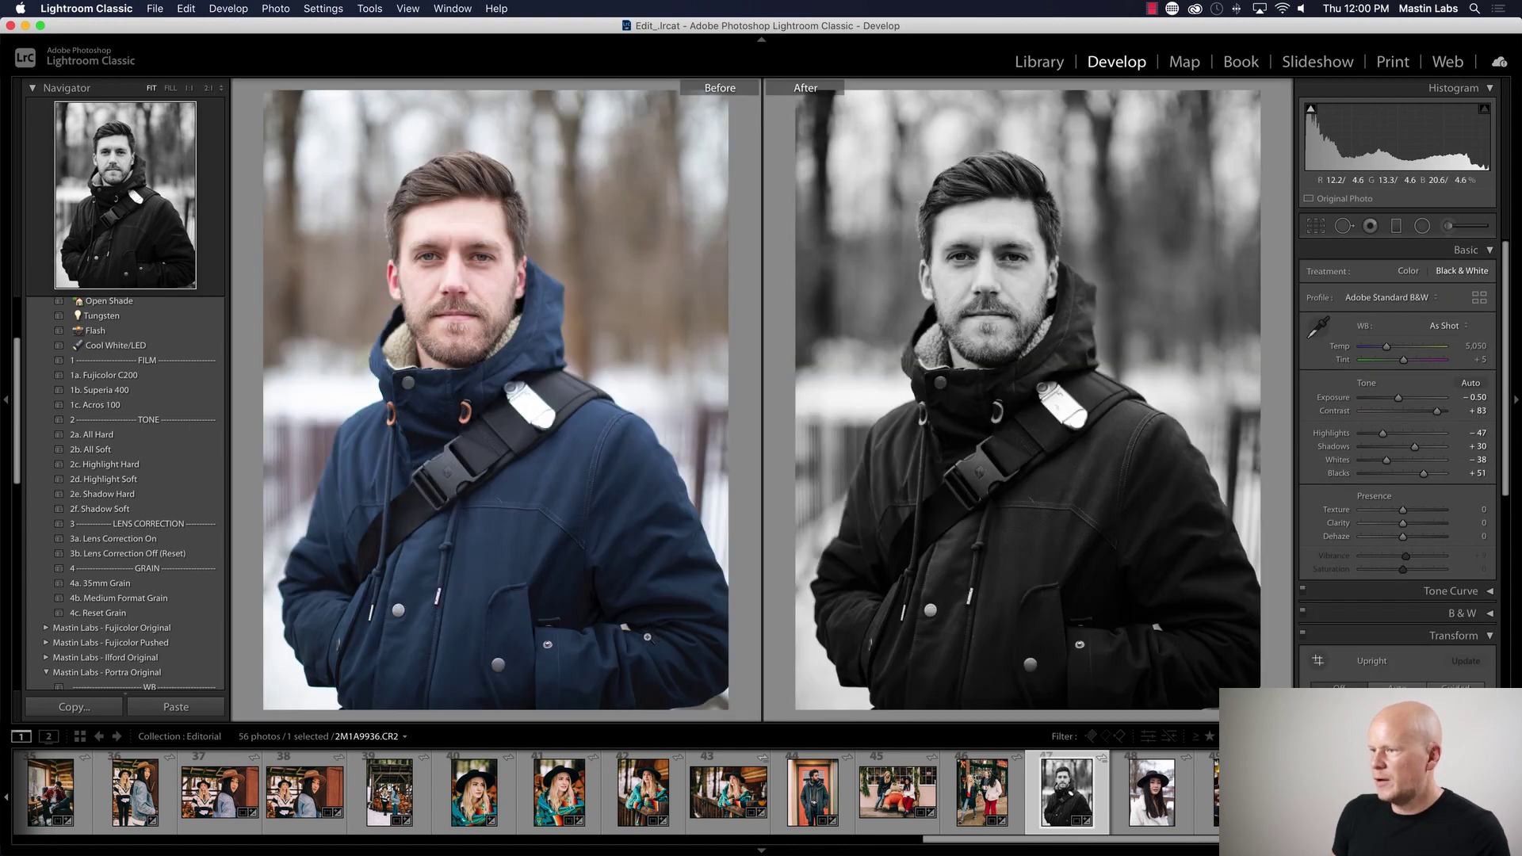
key(y)
click(147, 587)
- Paste the black and white portrait settings onto 2M1A9990.CR2, the woman in the black hat, and tighten its 4 x 3 crop
click(1149, 789)
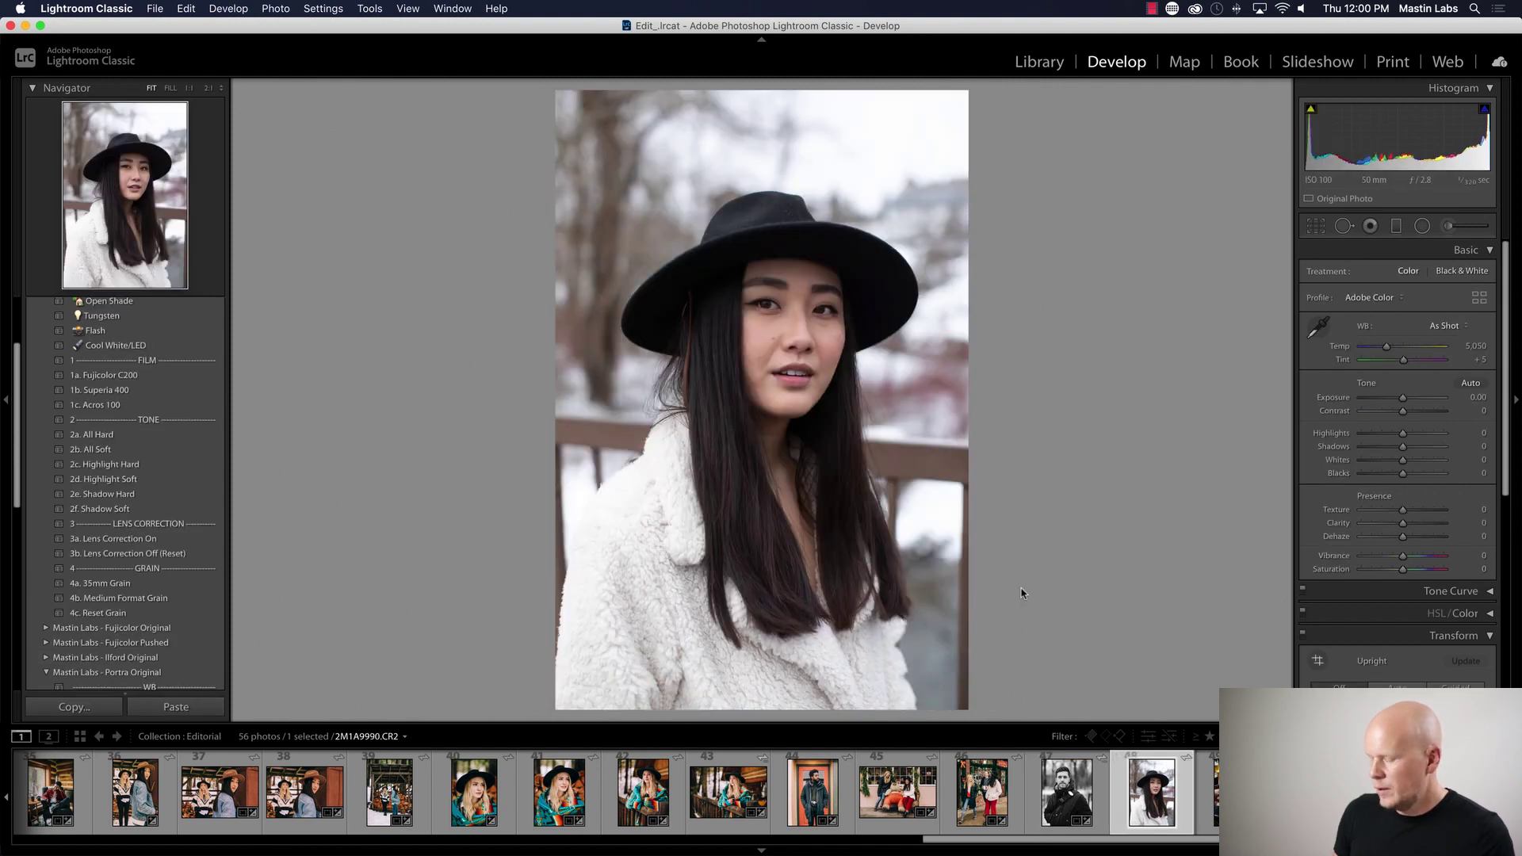
key(super+shift+v)
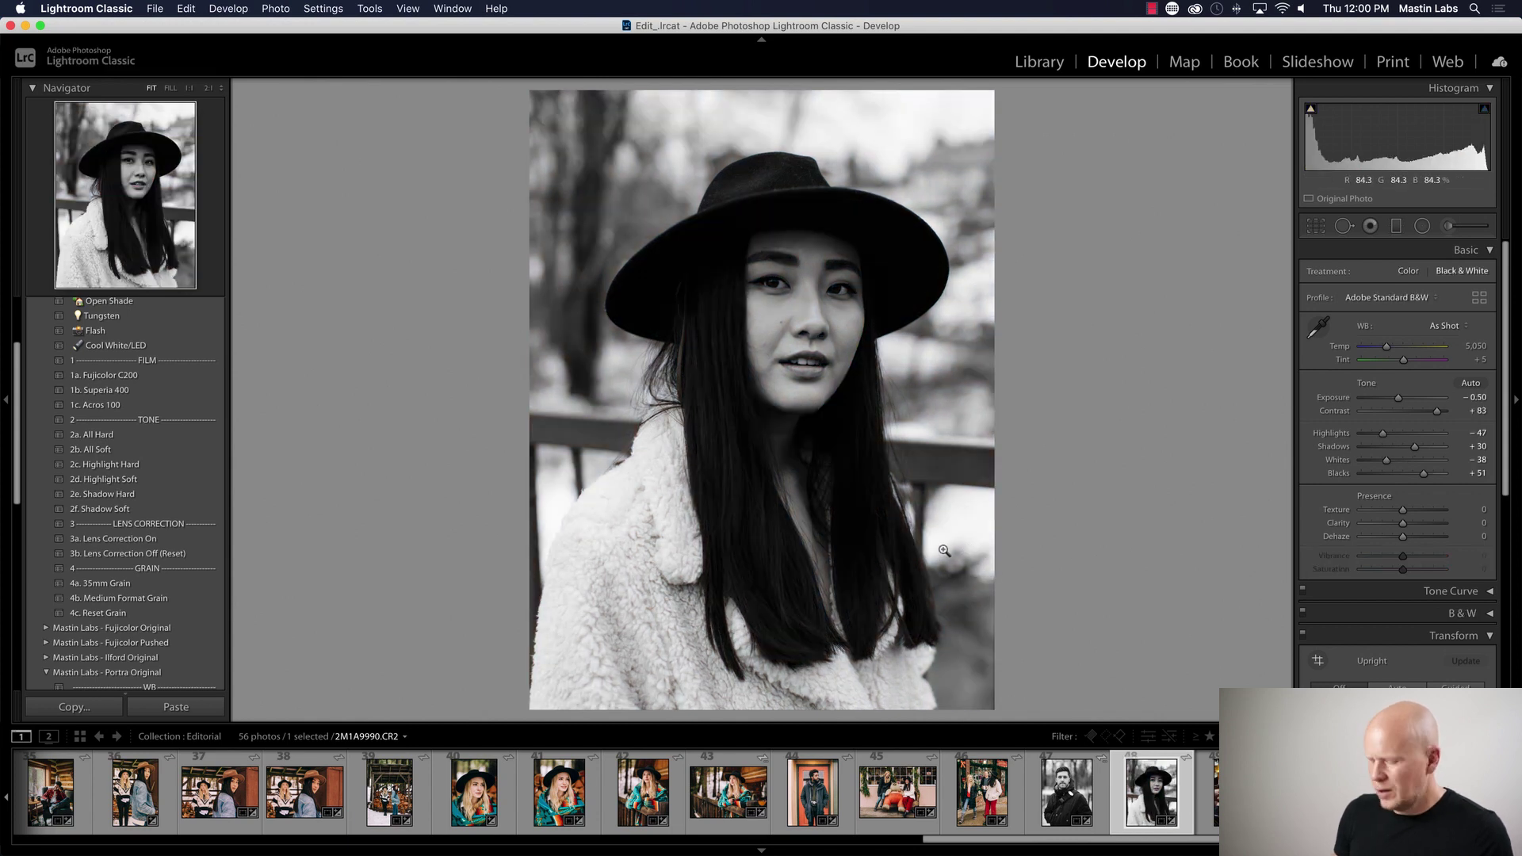
key(r)
mouse_move(581, 642)
mouse_down()
mouse_move(568, 653)
mouse_move(582, 633)
mouse_up()
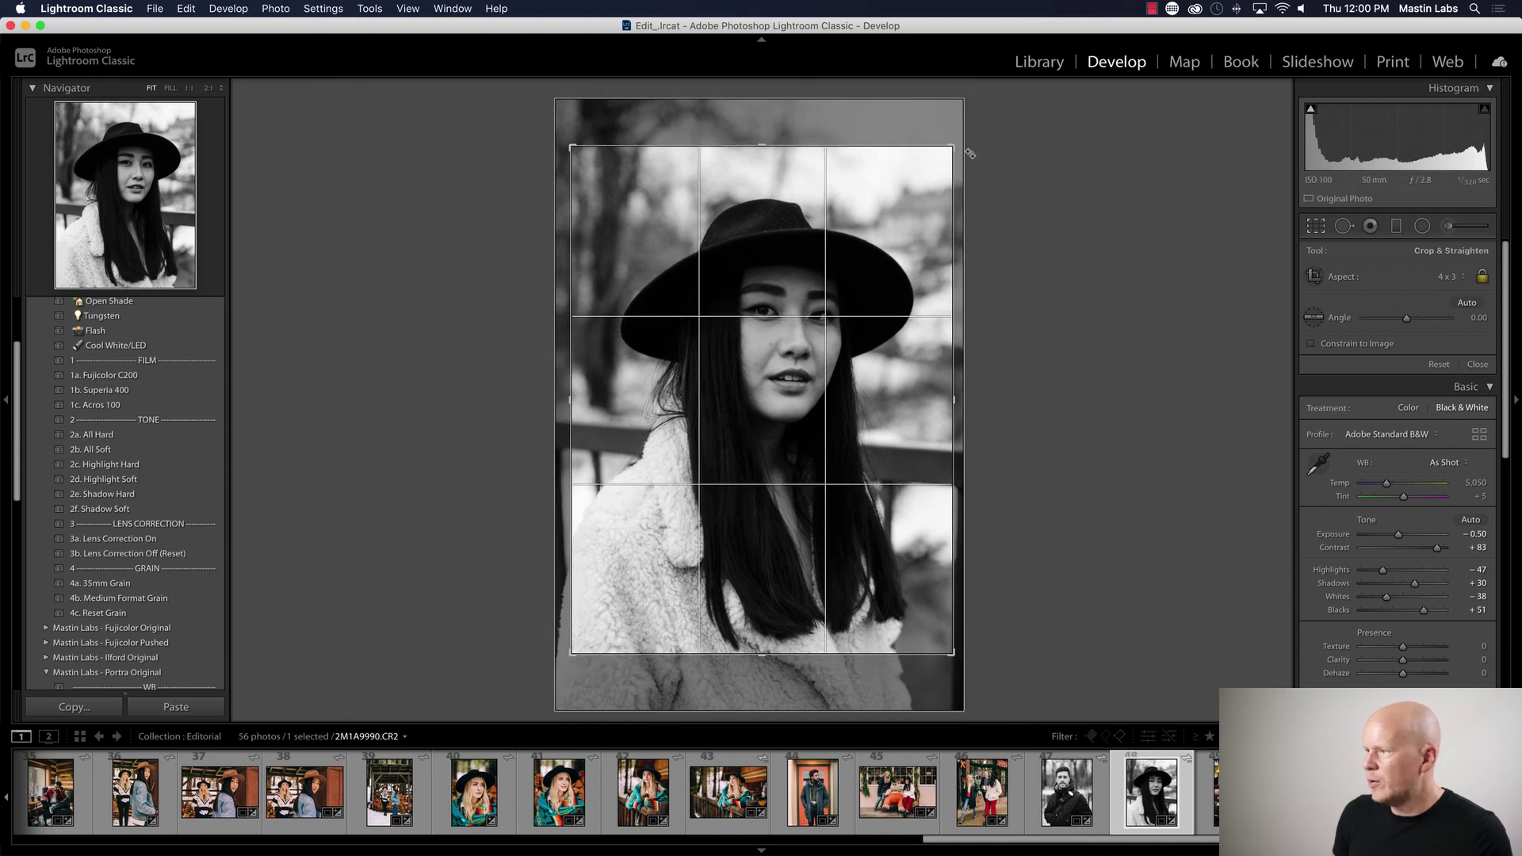
drag(954, 148, 952, 149)
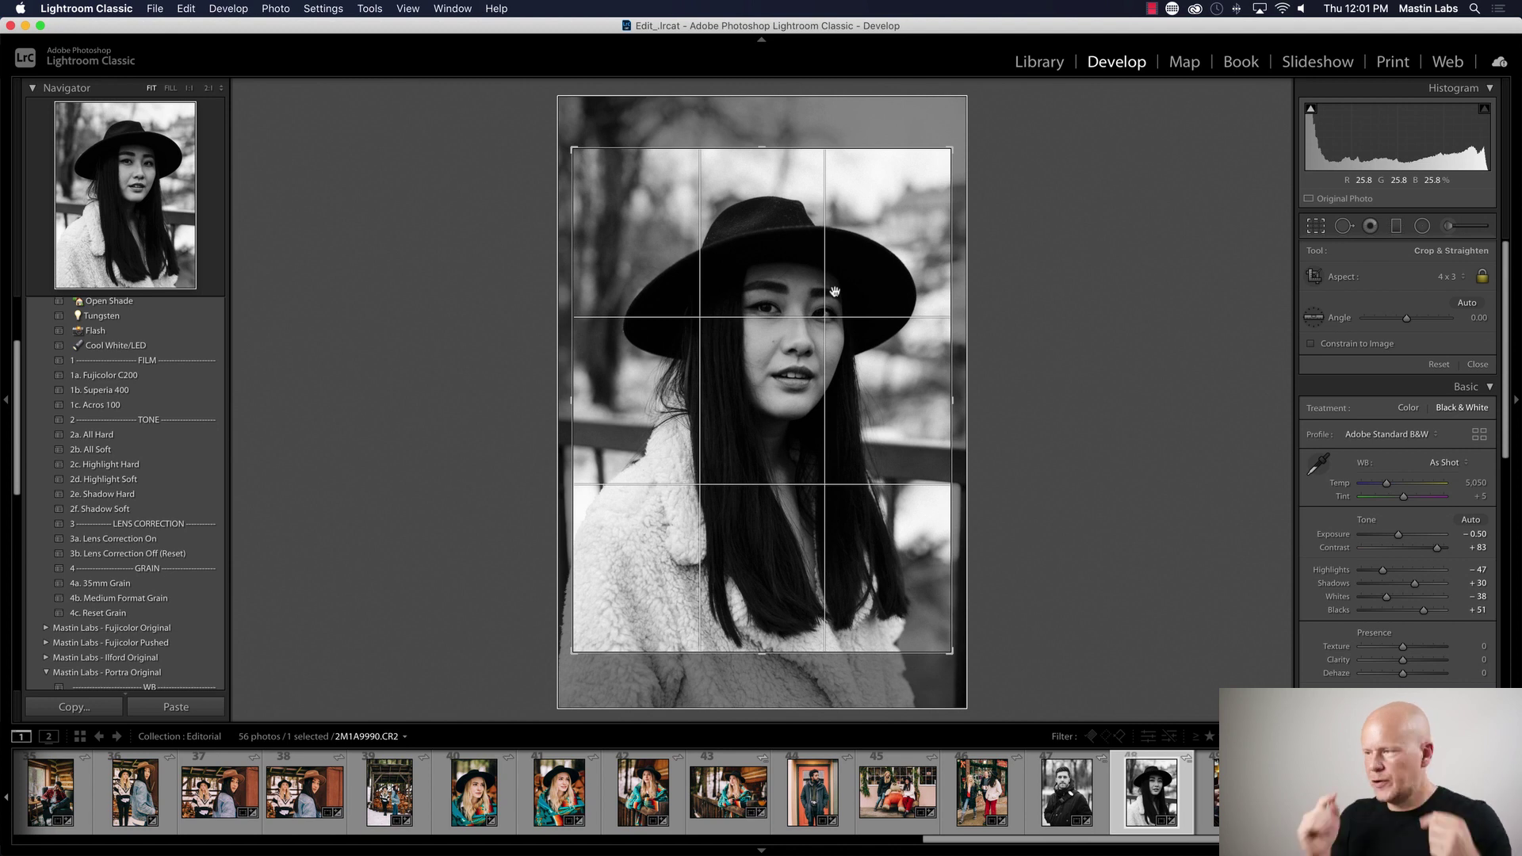
key(Return)
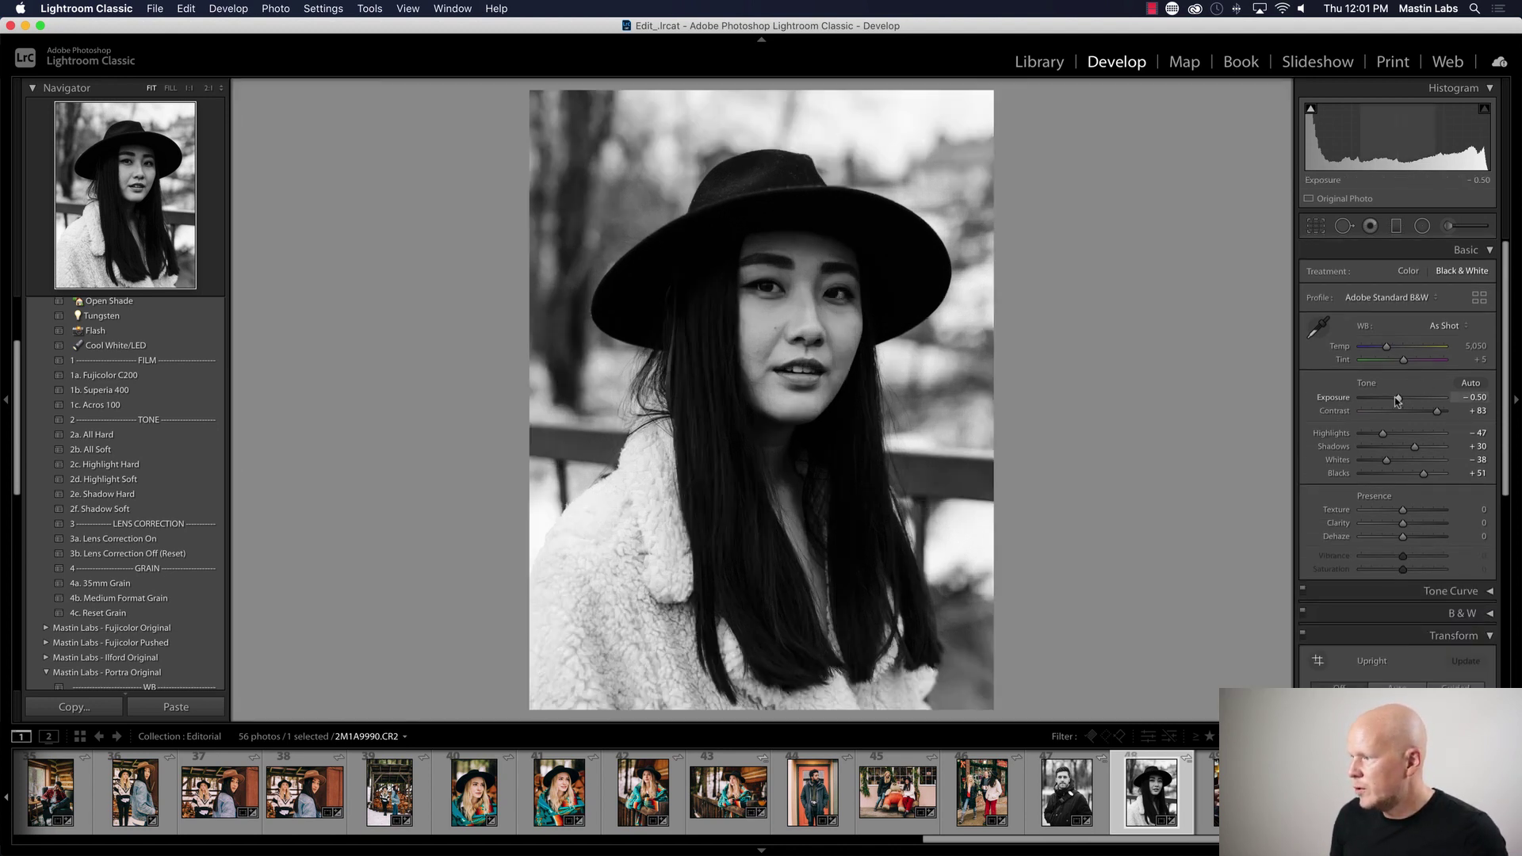
- Apply 2f. Shadow Soft and 4a. 35mm Grain to the woman's portrait with Exposure at -0.50, and check the hat up close
drag(1395, 397, 1399, 400)
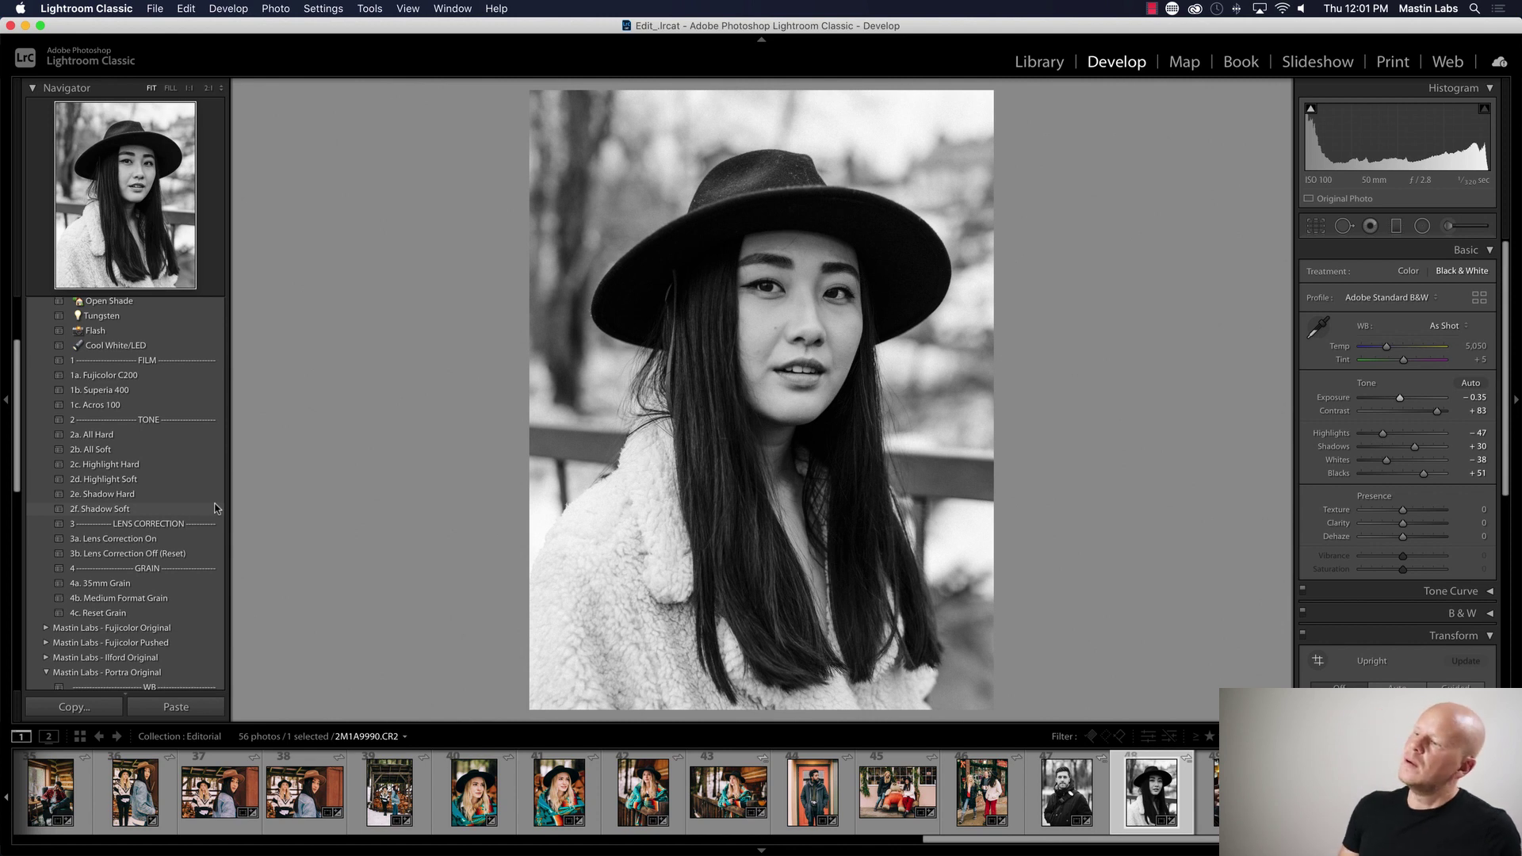
click(215, 508)
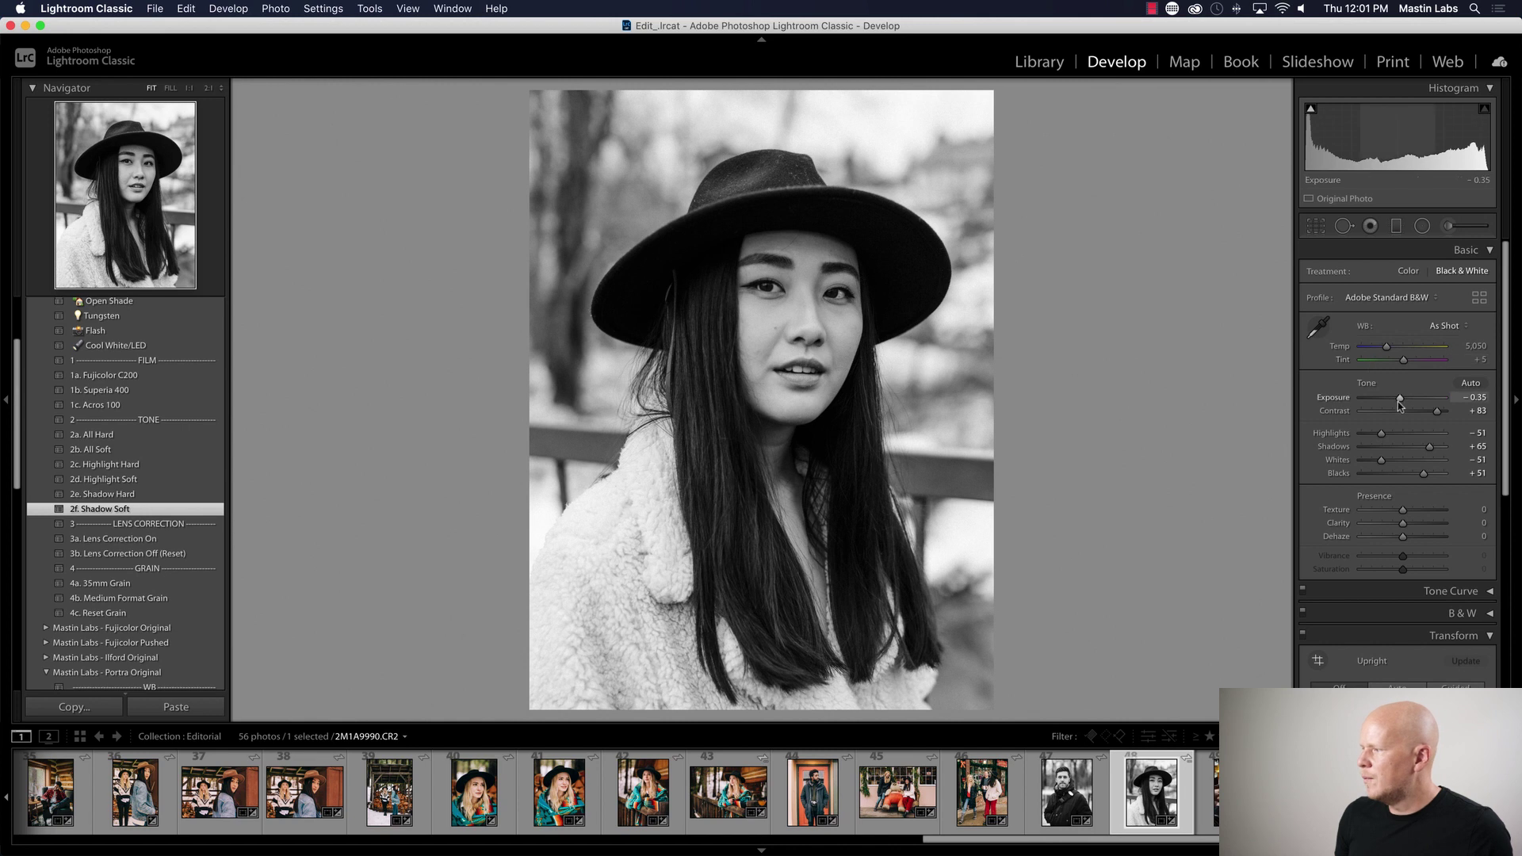
drag(1400, 399, 1398, 399)
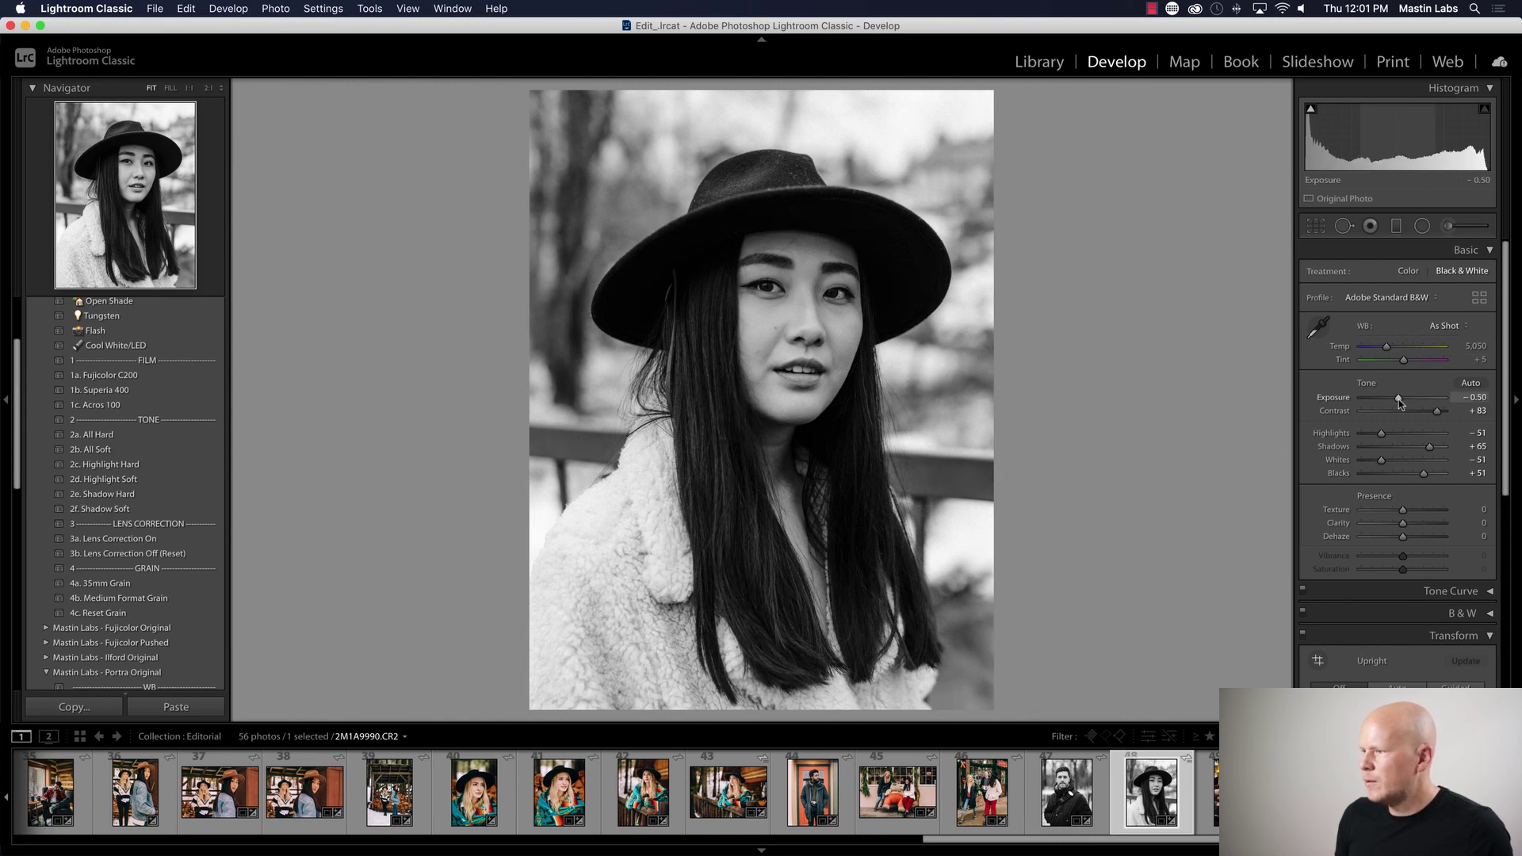
click(220, 584)
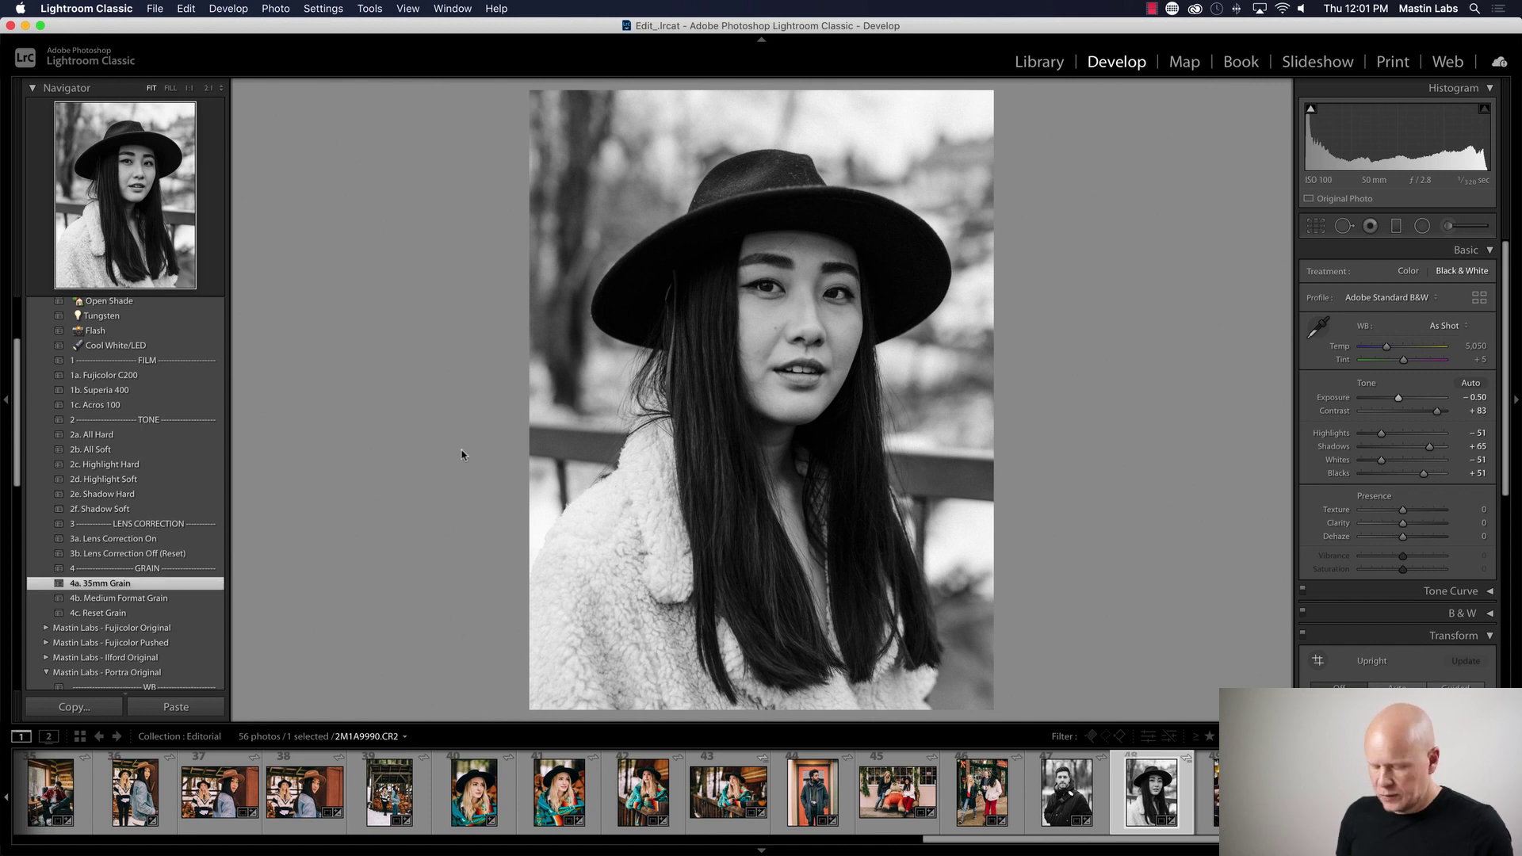
key(y)
key(y)
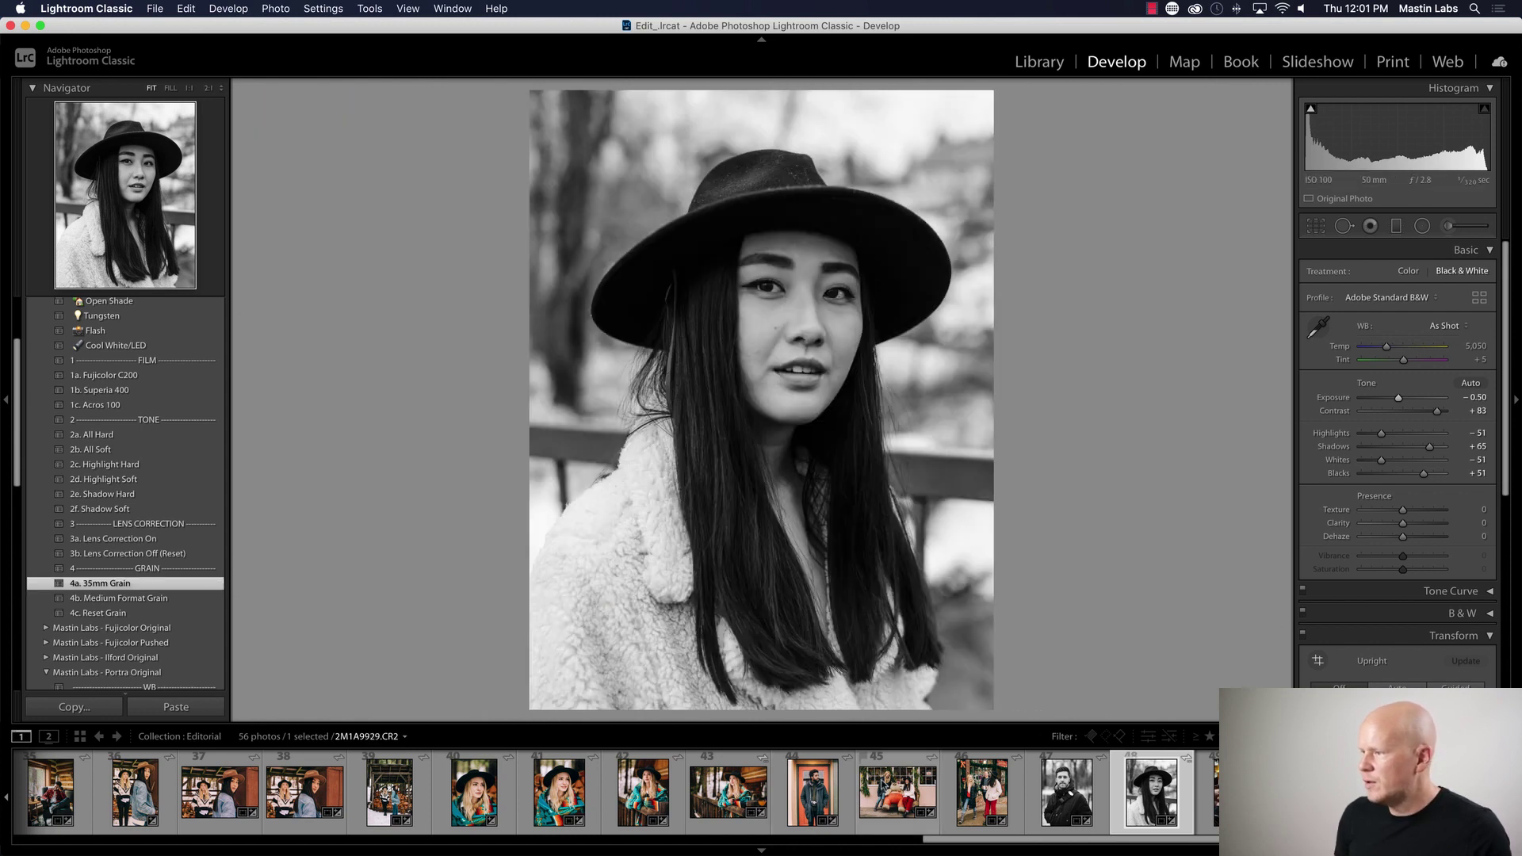
click(762, 149)
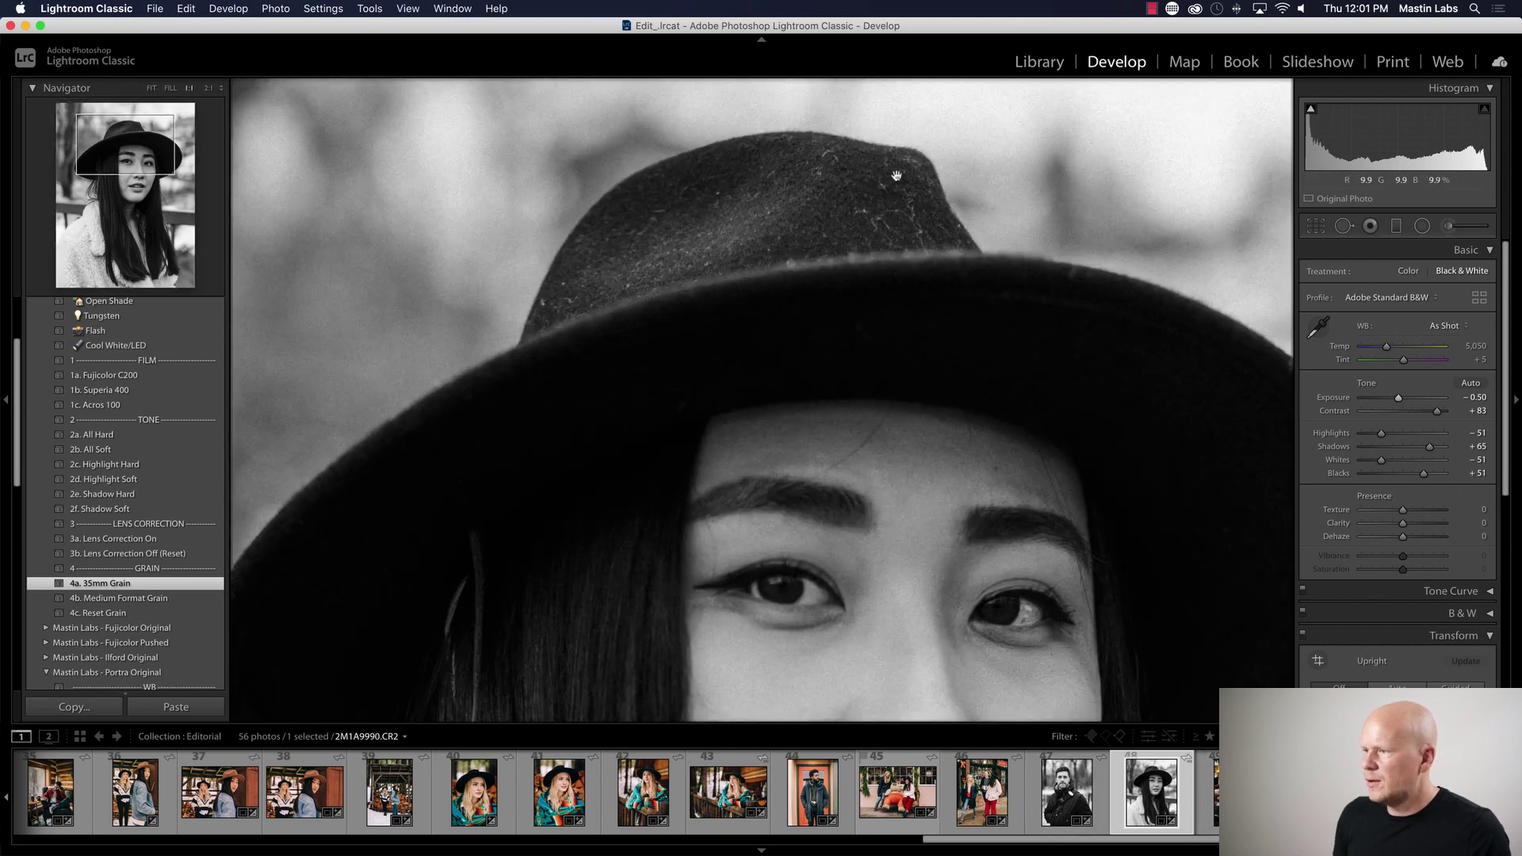
click(884, 252)
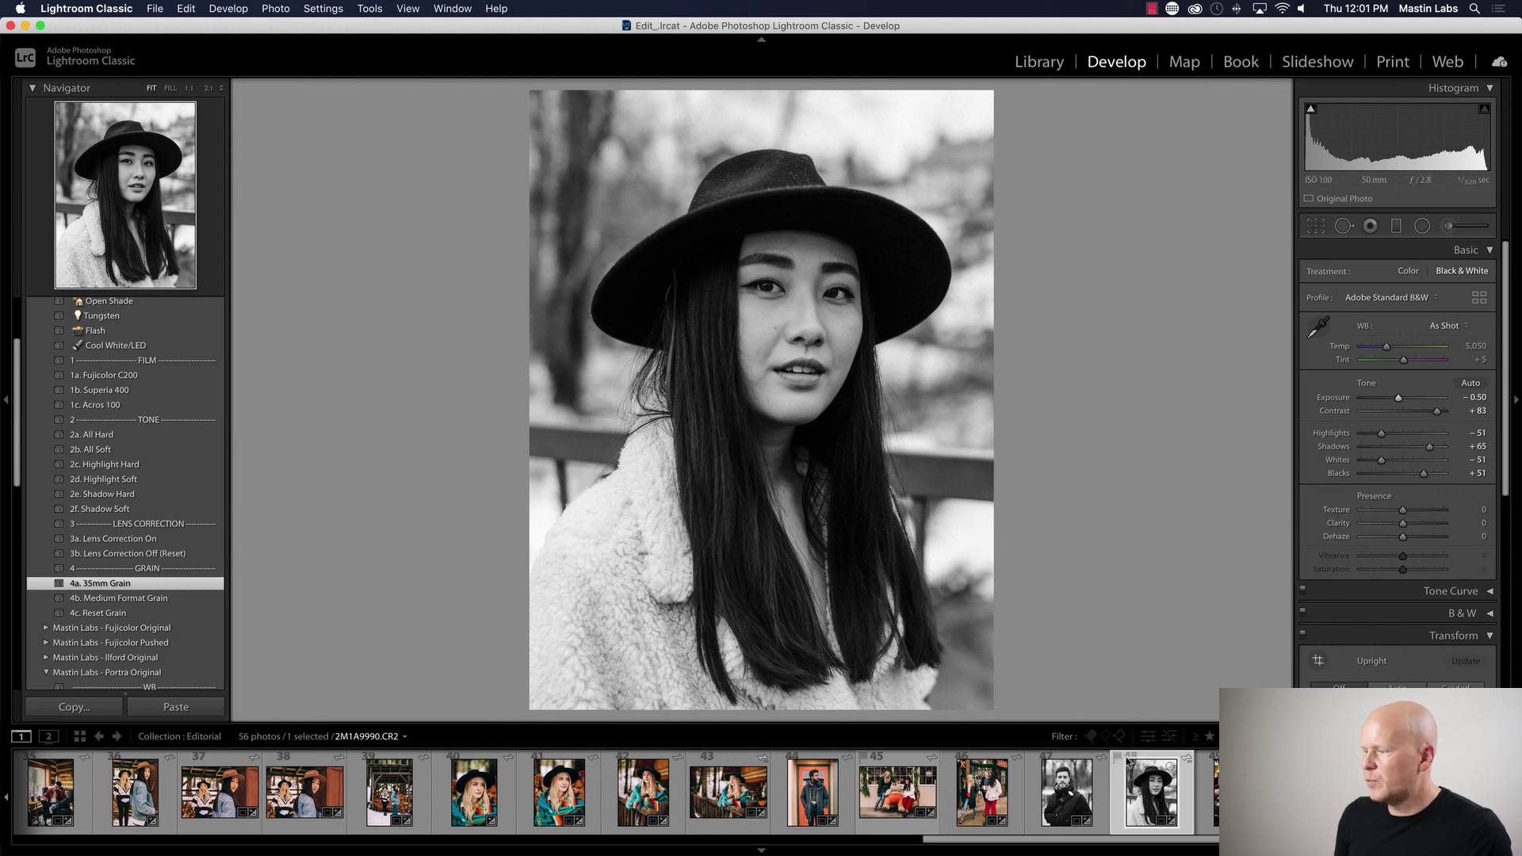
- Apply 1b. Superia 400 to 2M1A9994.CR2, the pretzel and beer photo, set Exposure to +1.20 and inspect the hands up close
click(1237, 793)
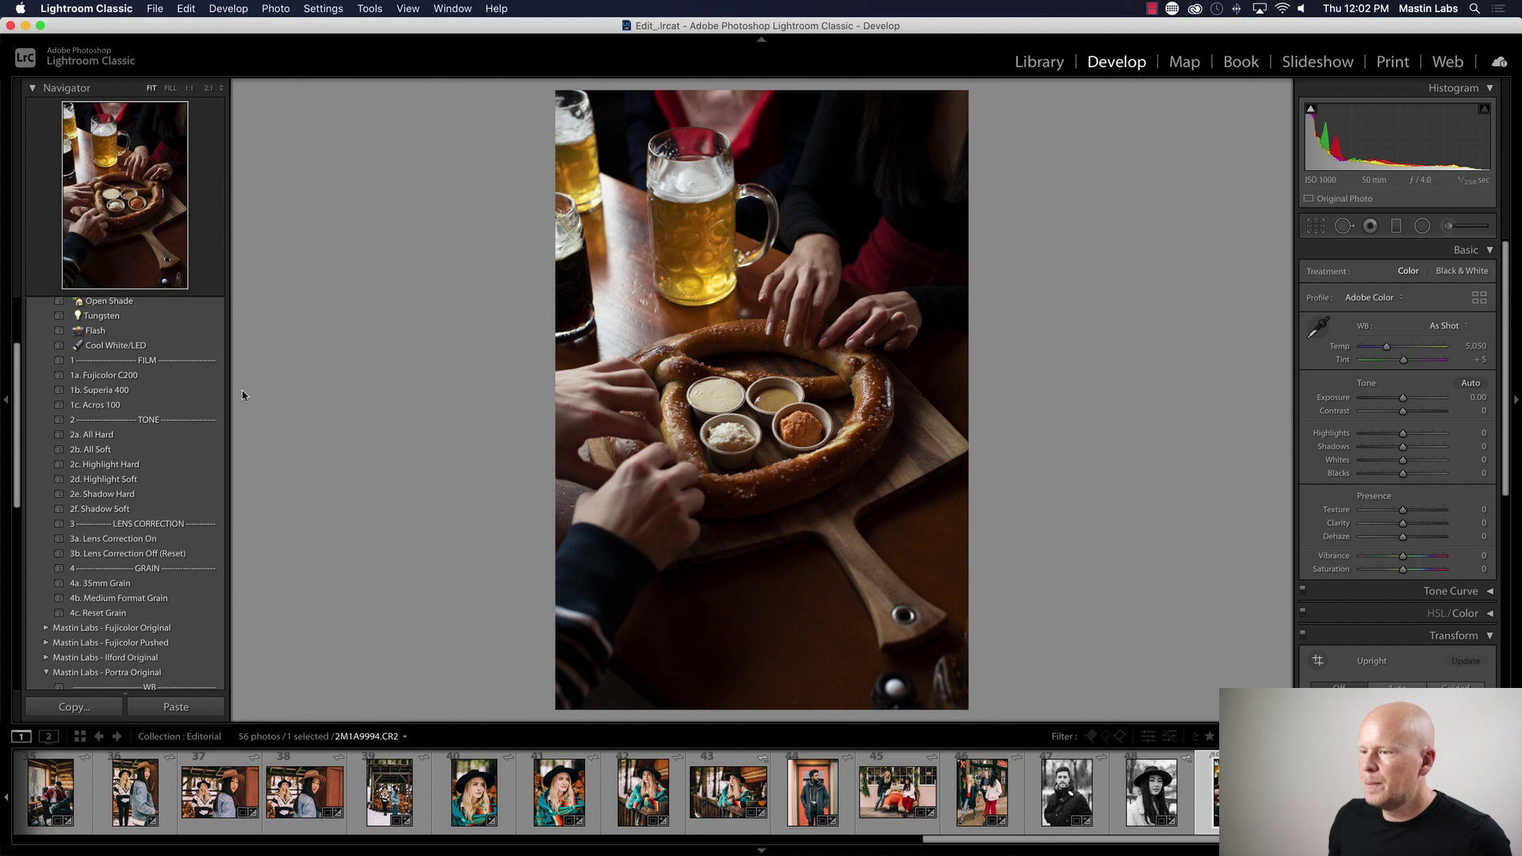
click(202, 390)
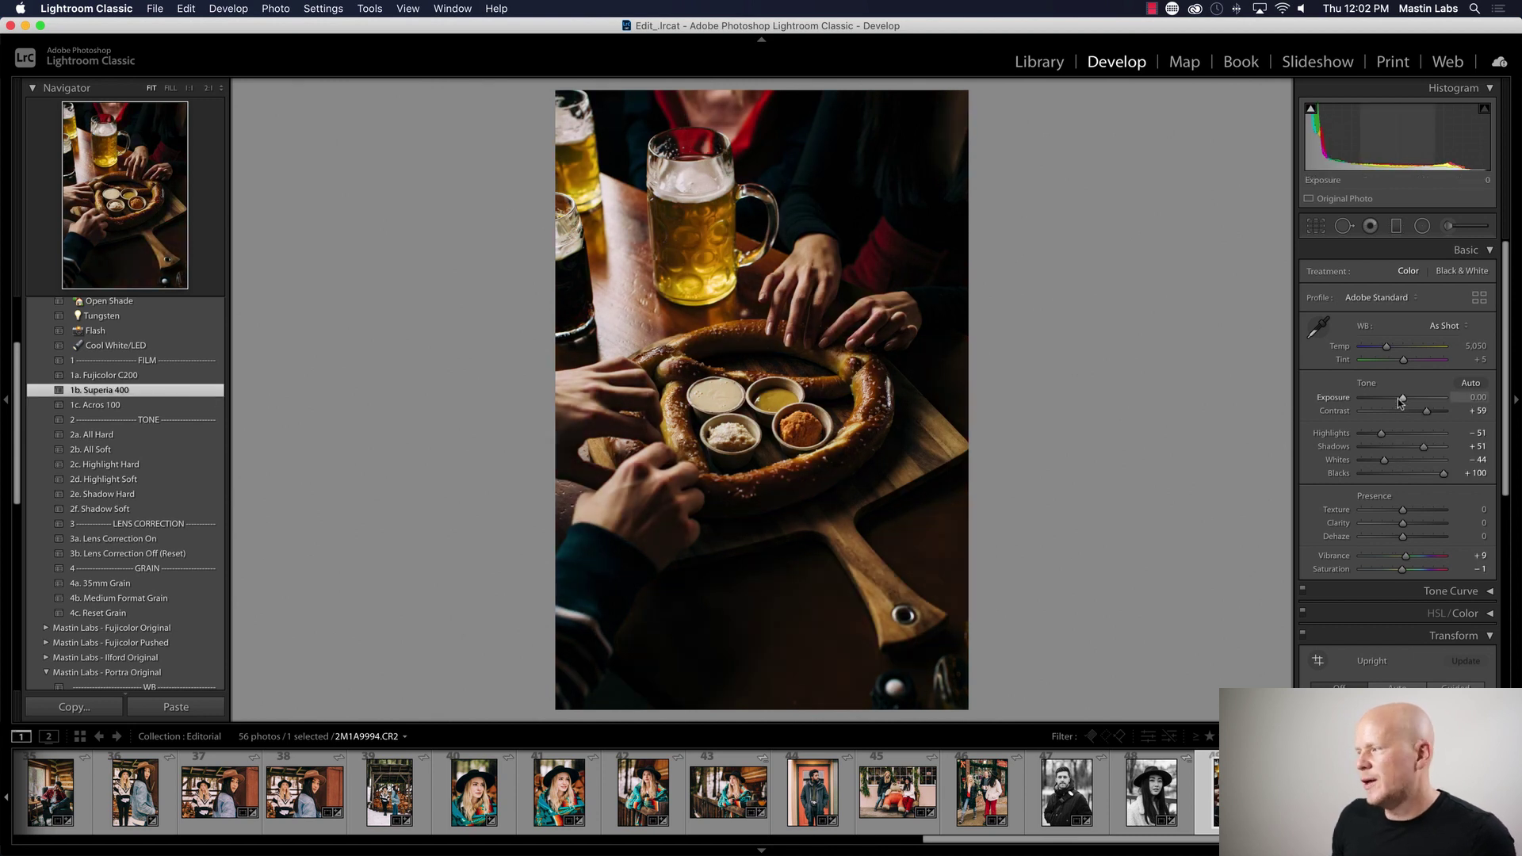
drag(1402, 398, 1411, 394)
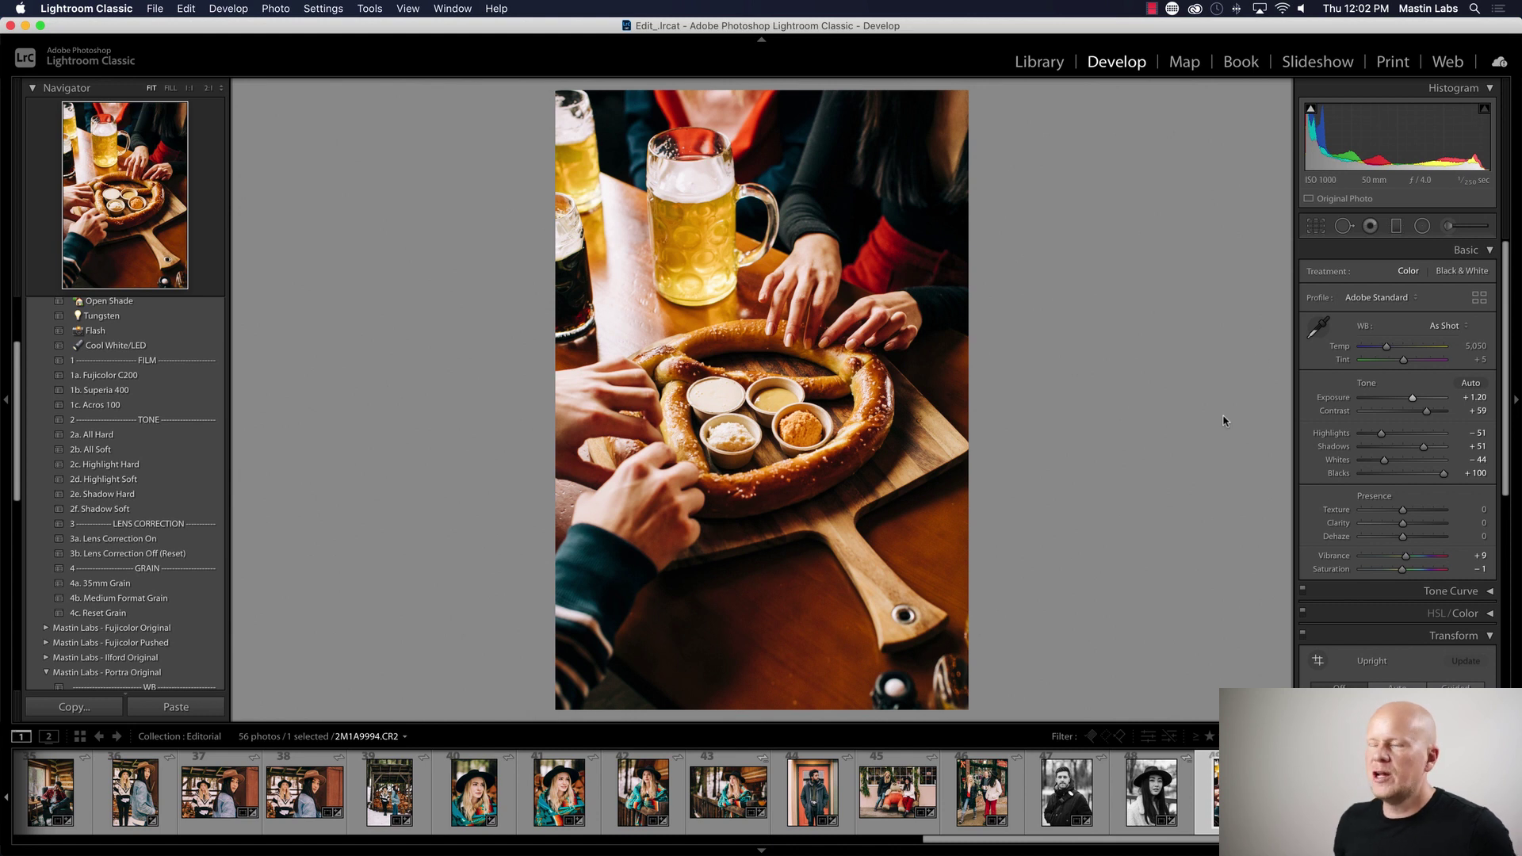
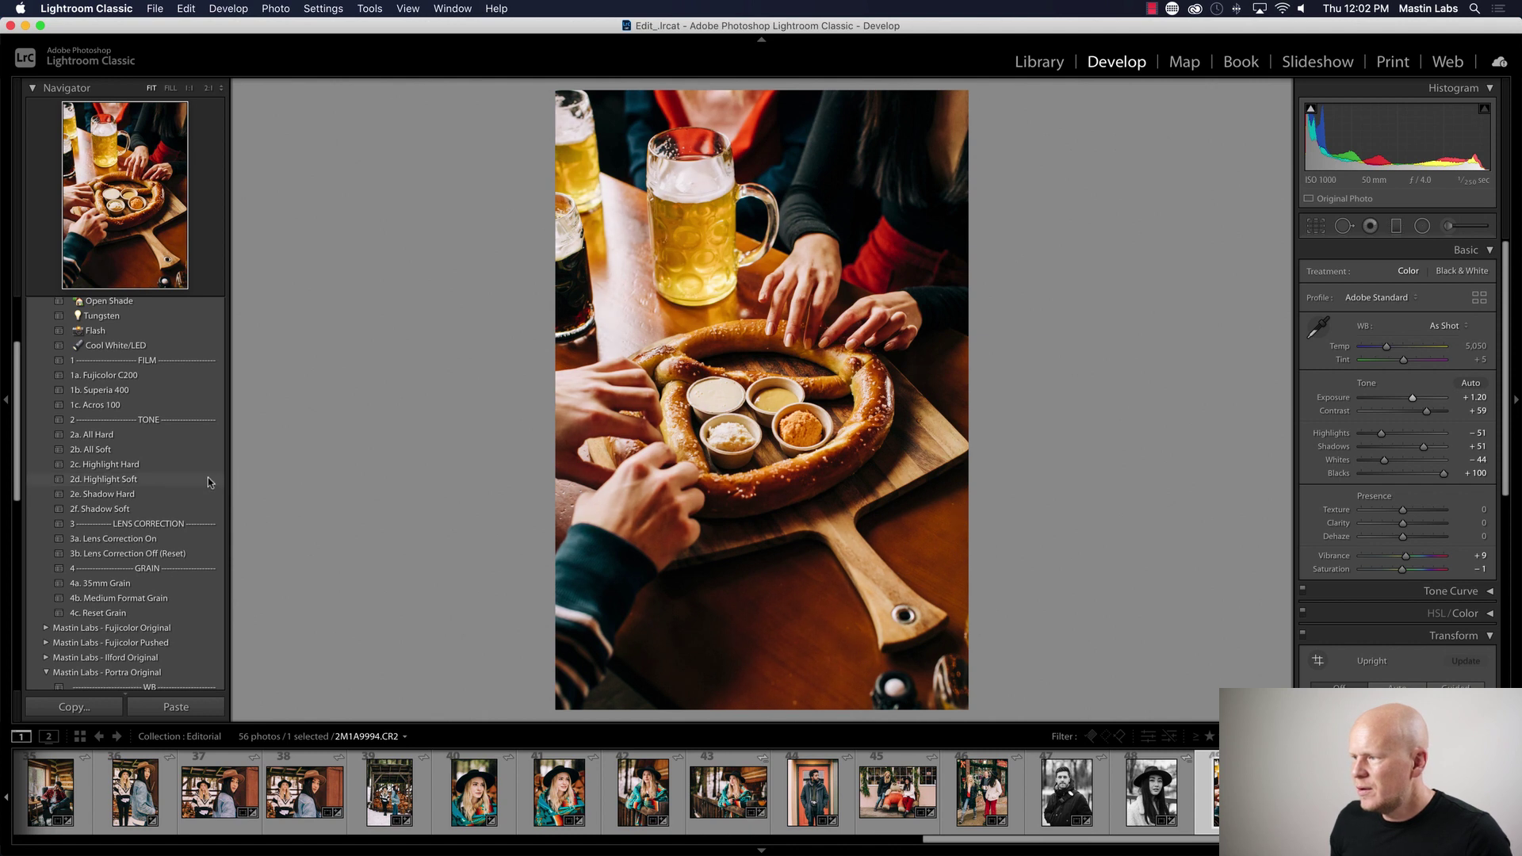
key(z)
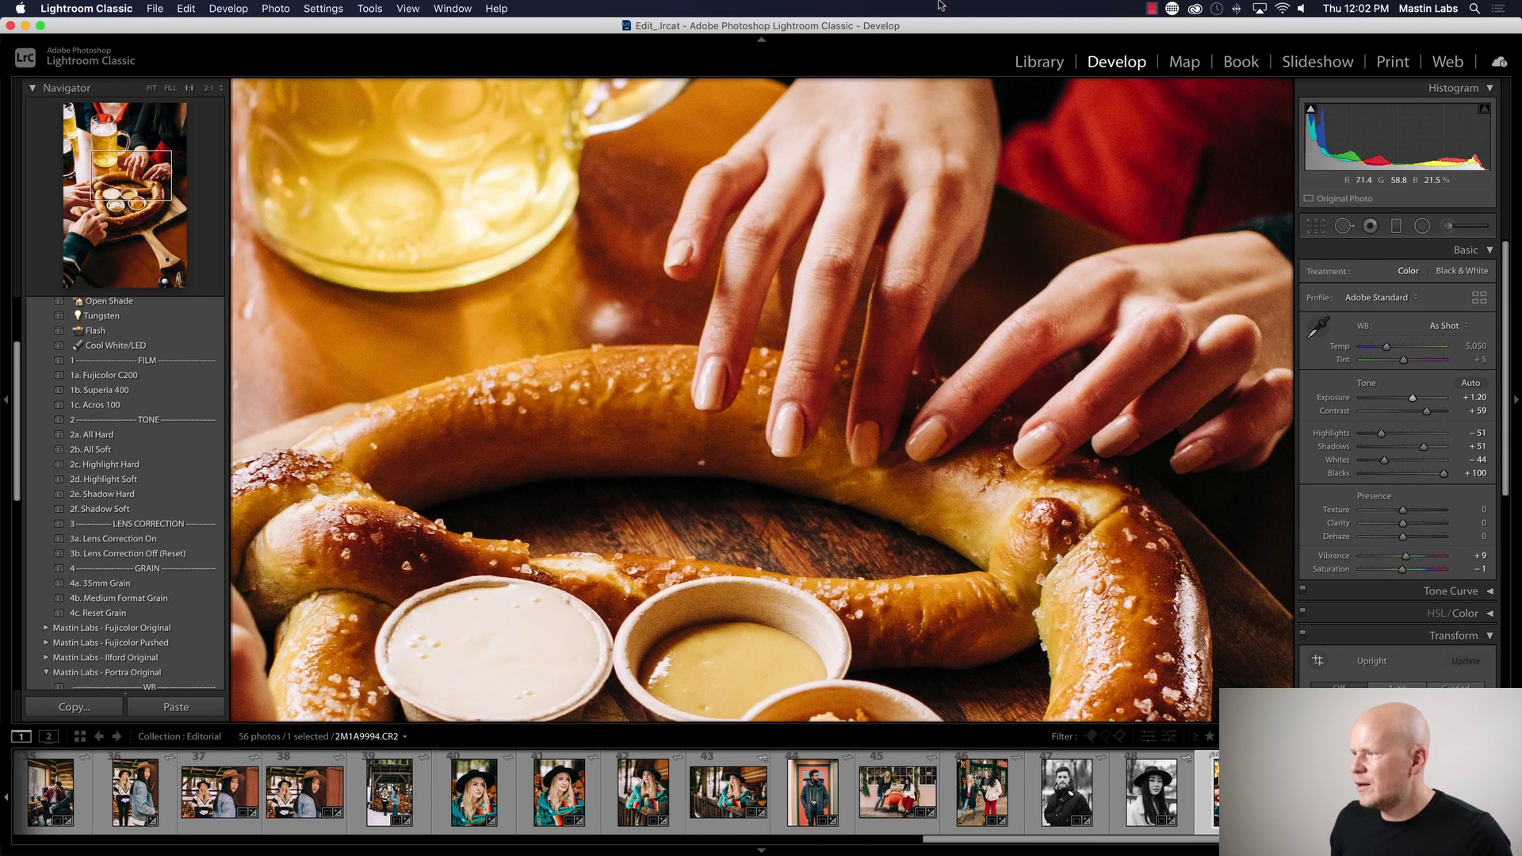
drag(862, 204, 864, 287)
key(j)
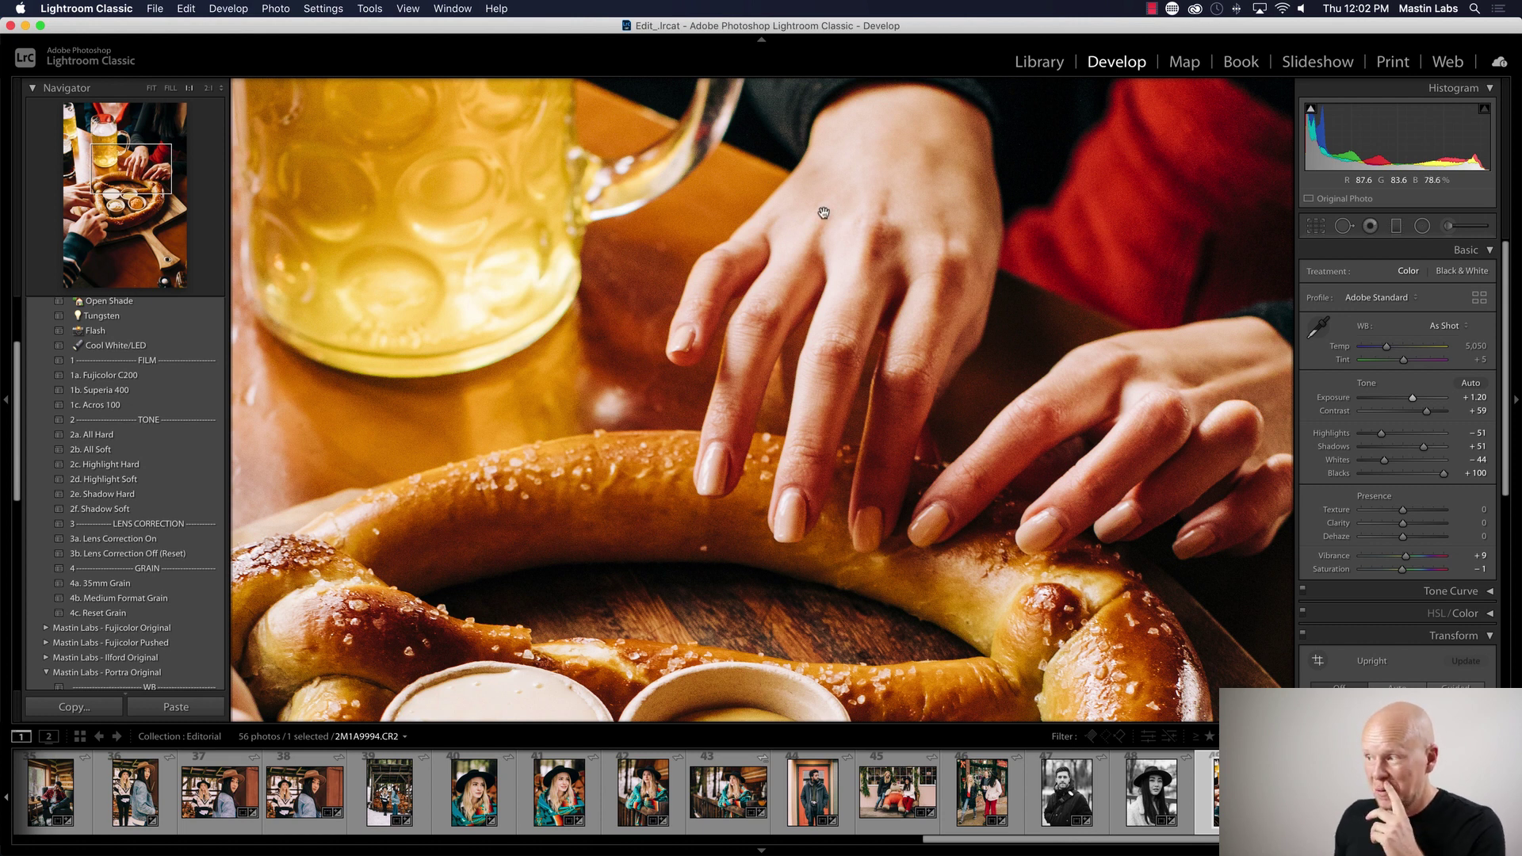
click(874, 267)
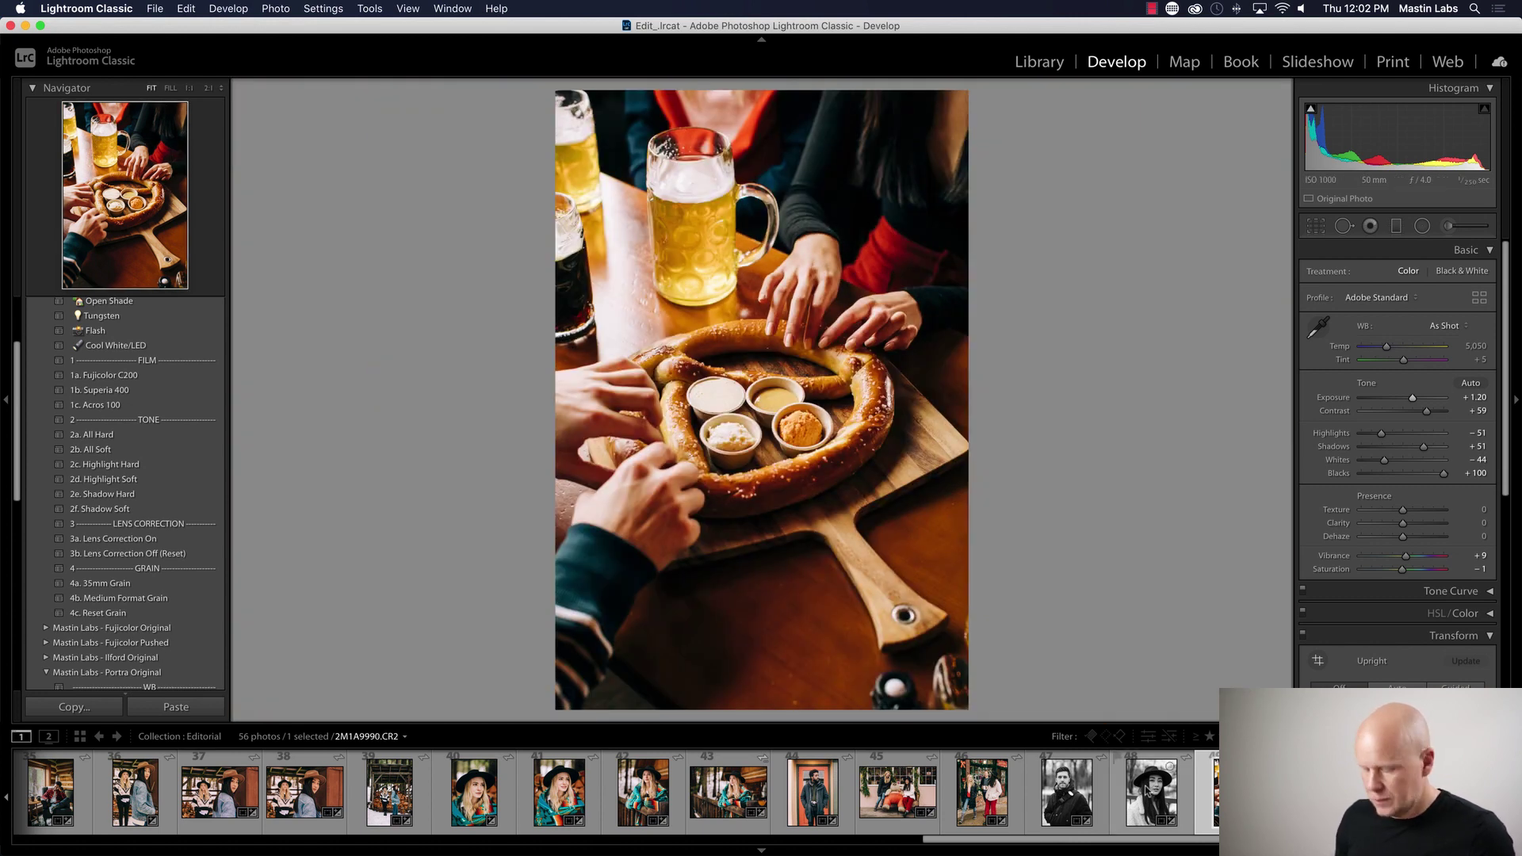
key(y)
key(y)
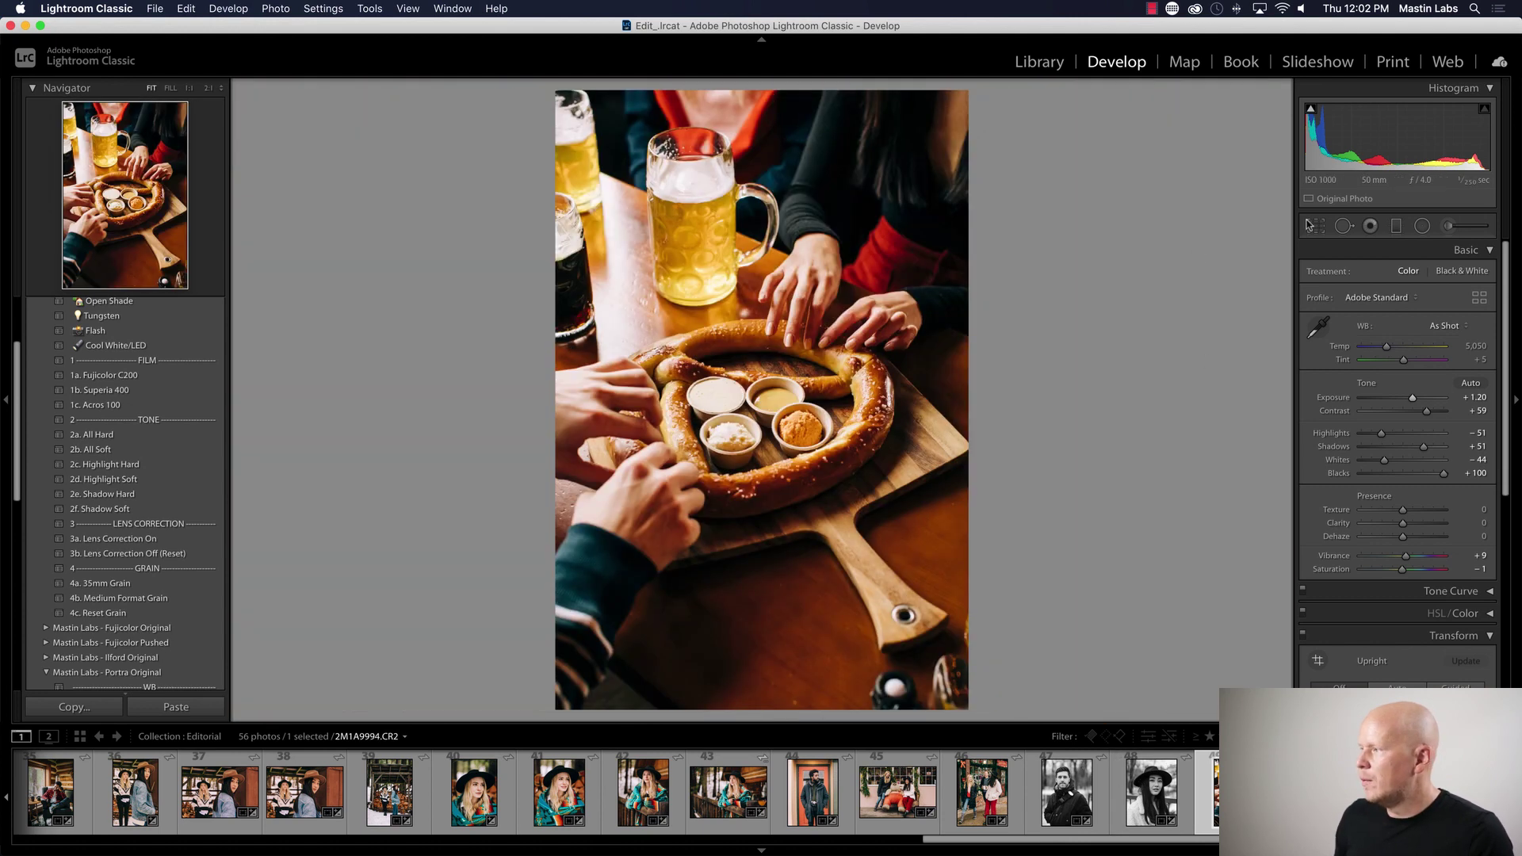
- Crop the pretzel photo to 4 x 3, reposition the frame over the board and mugs, and compare it with the original
click(1316, 226)
click(1374, 281)
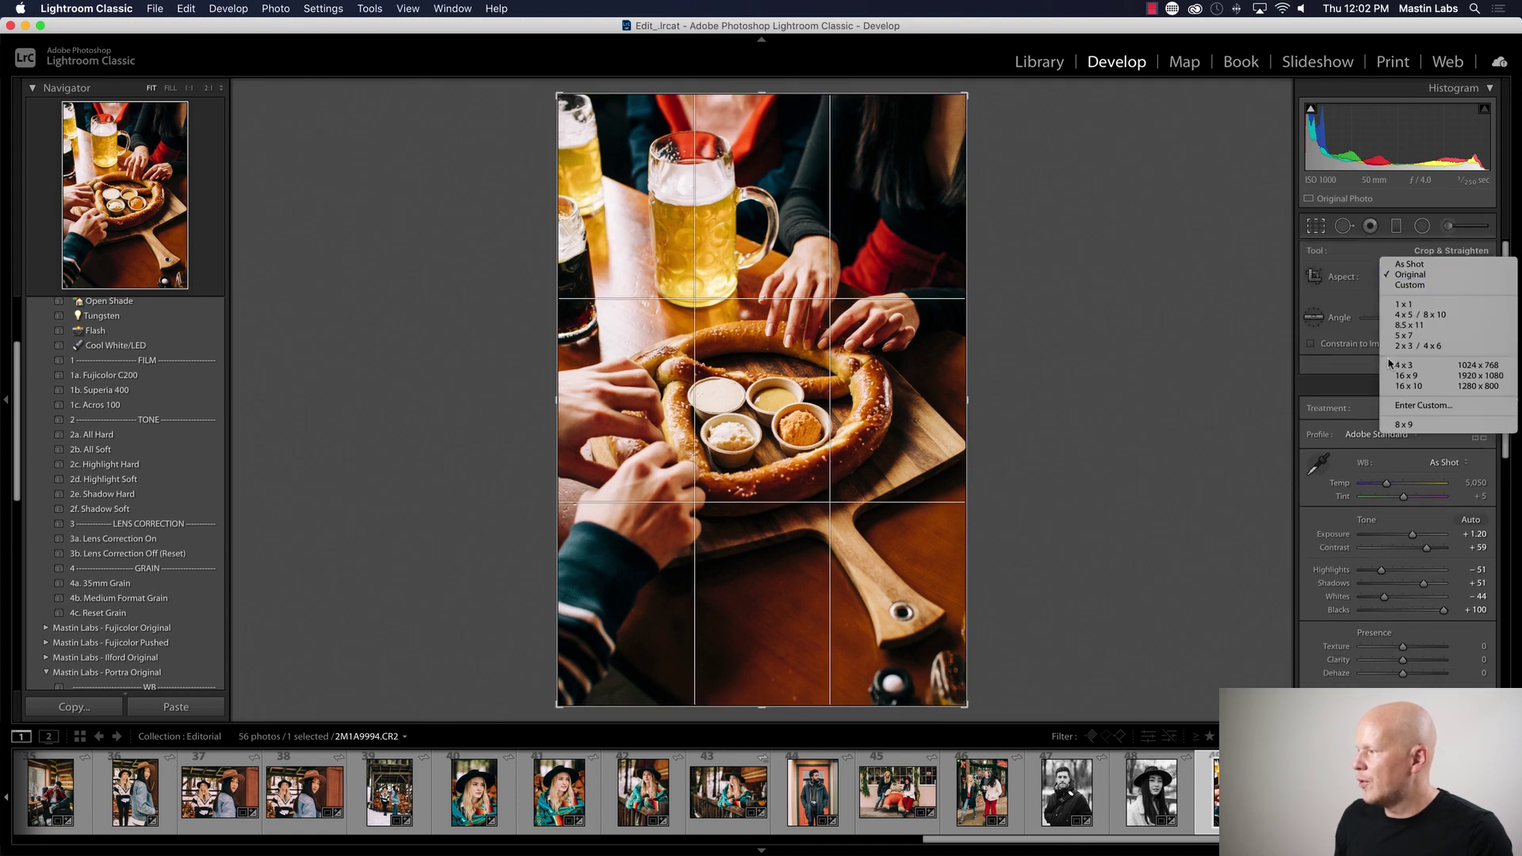
click(1168, 387)
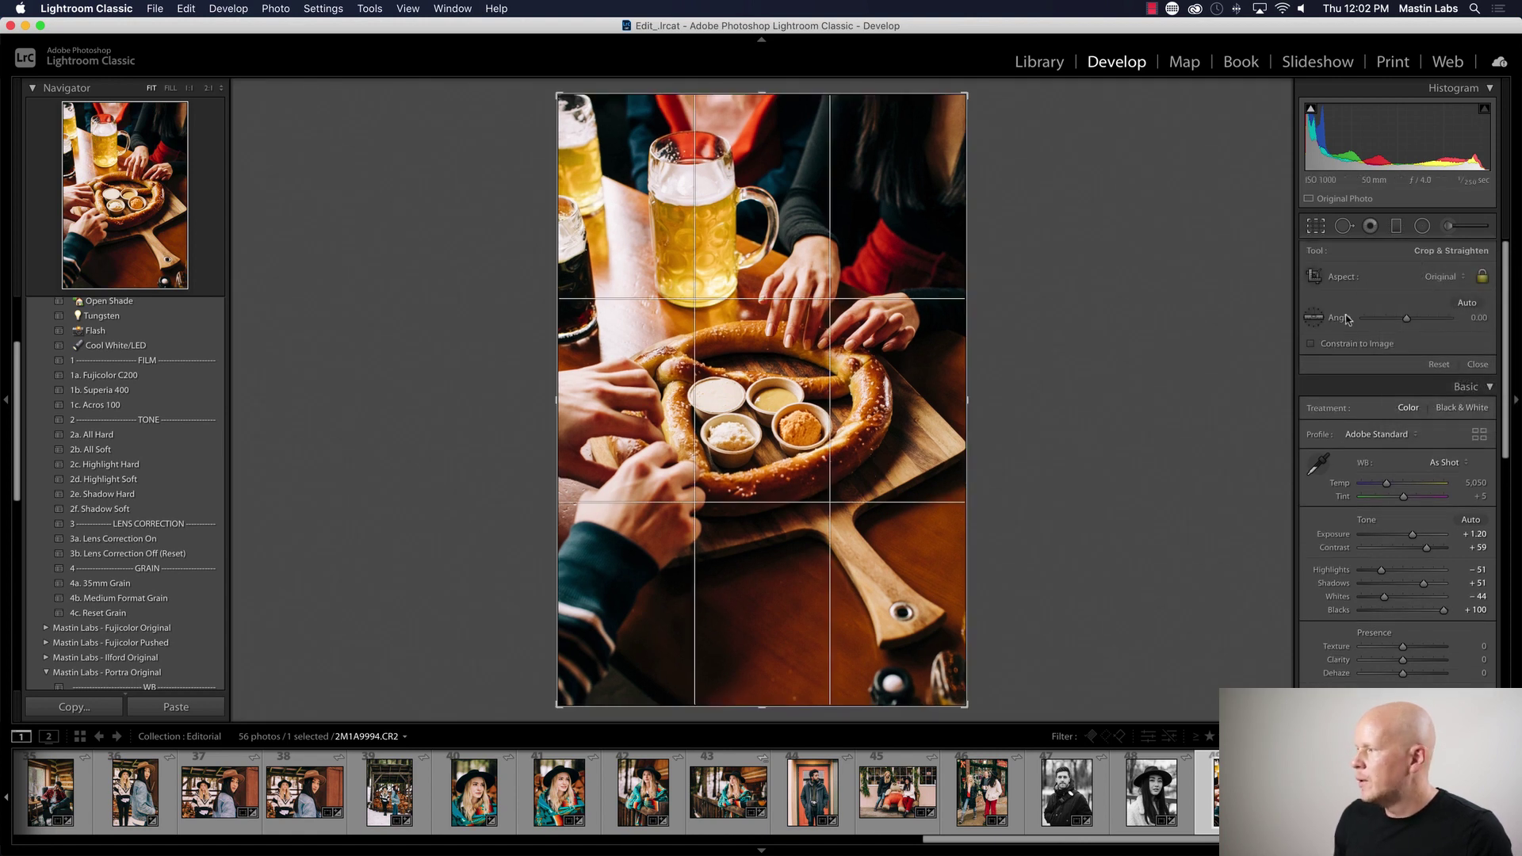
click(1373, 290)
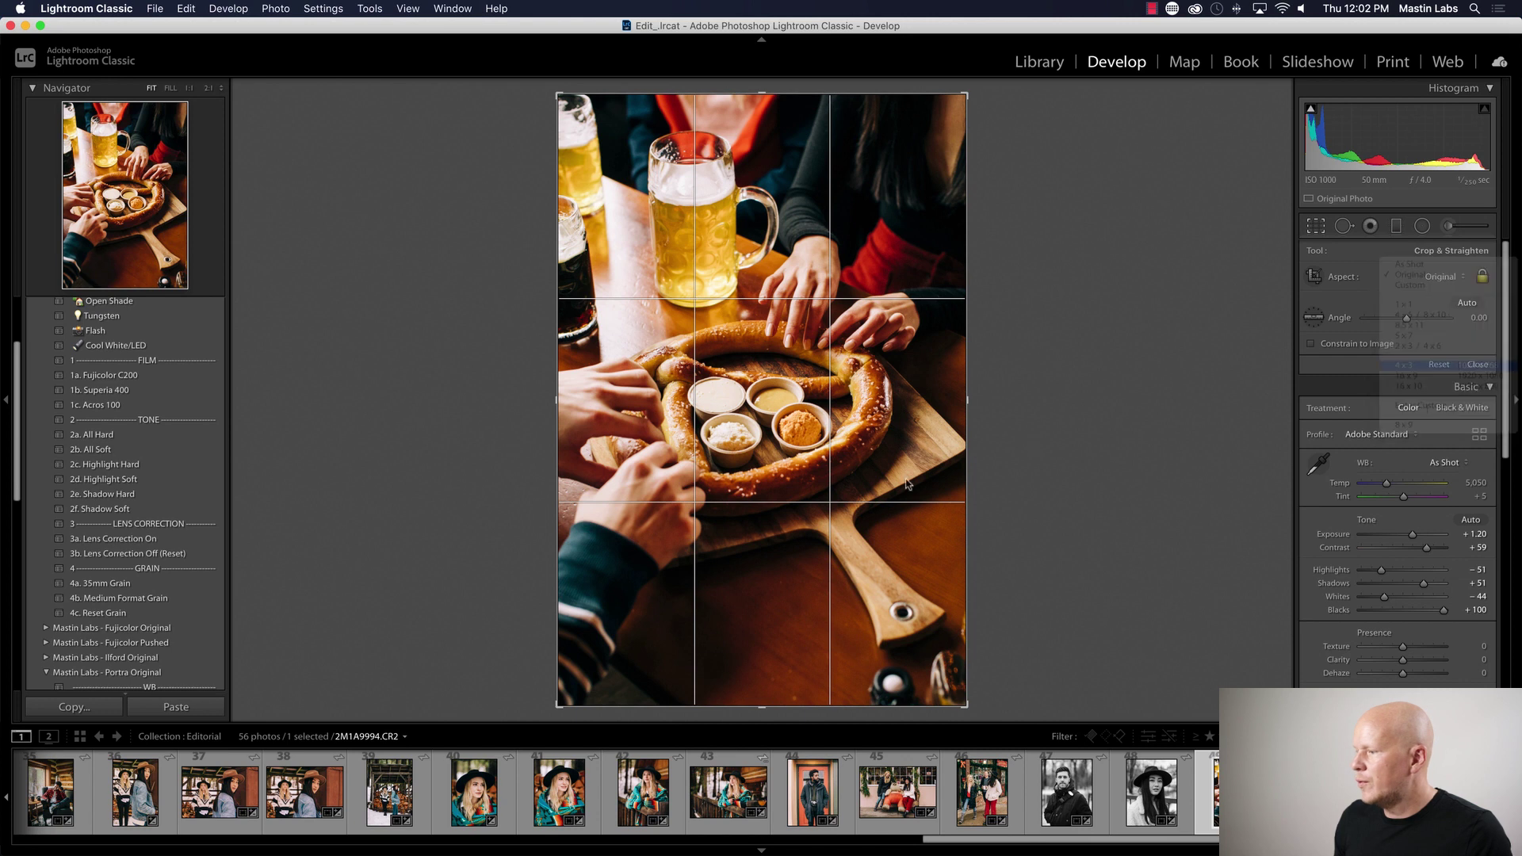
click(1419, 364)
drag(808, 431, 810, 442)
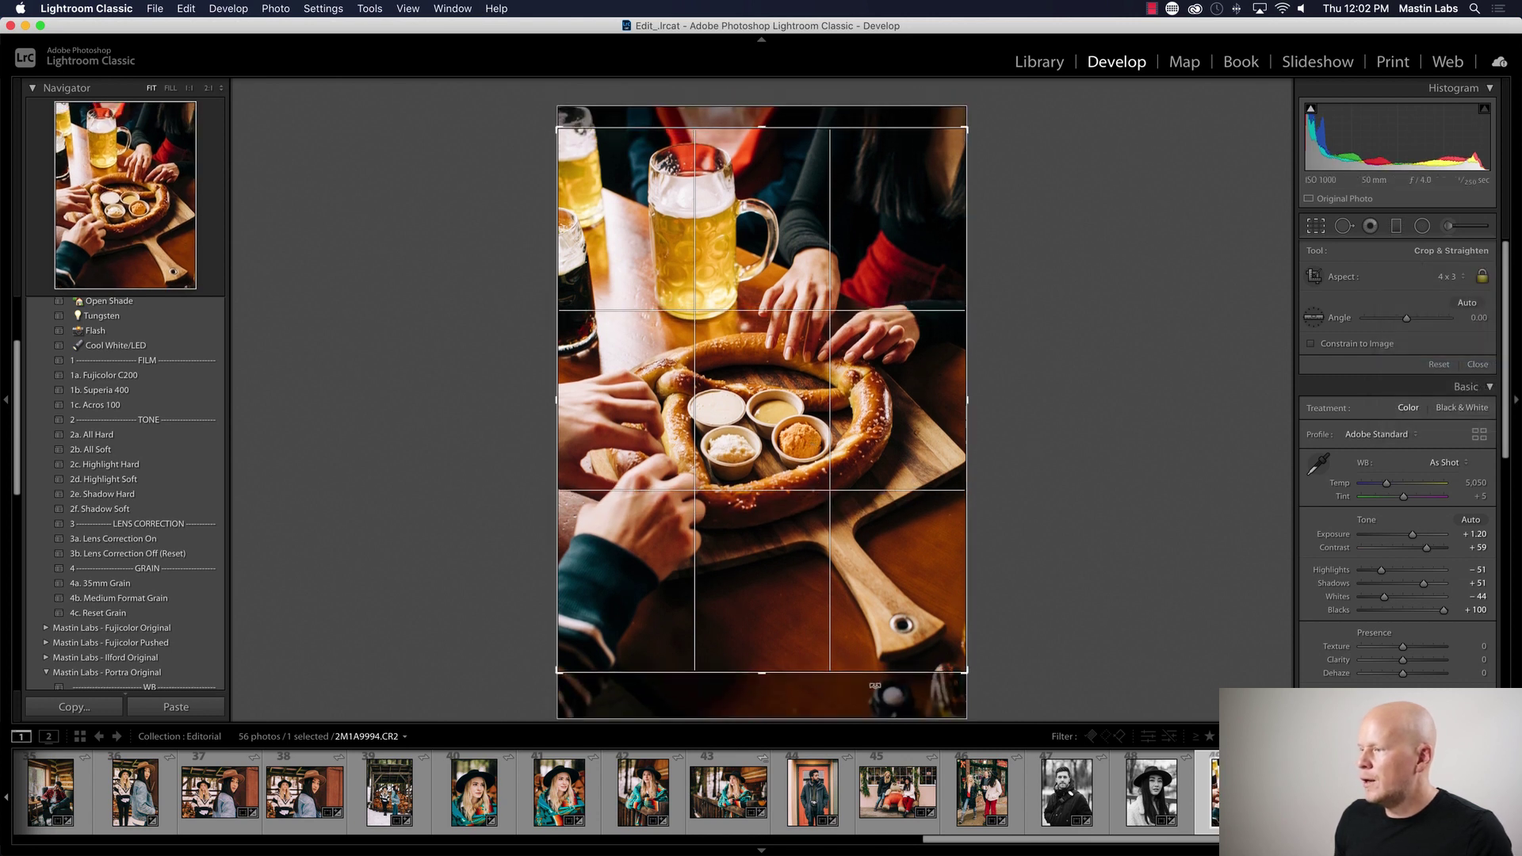
key(y)
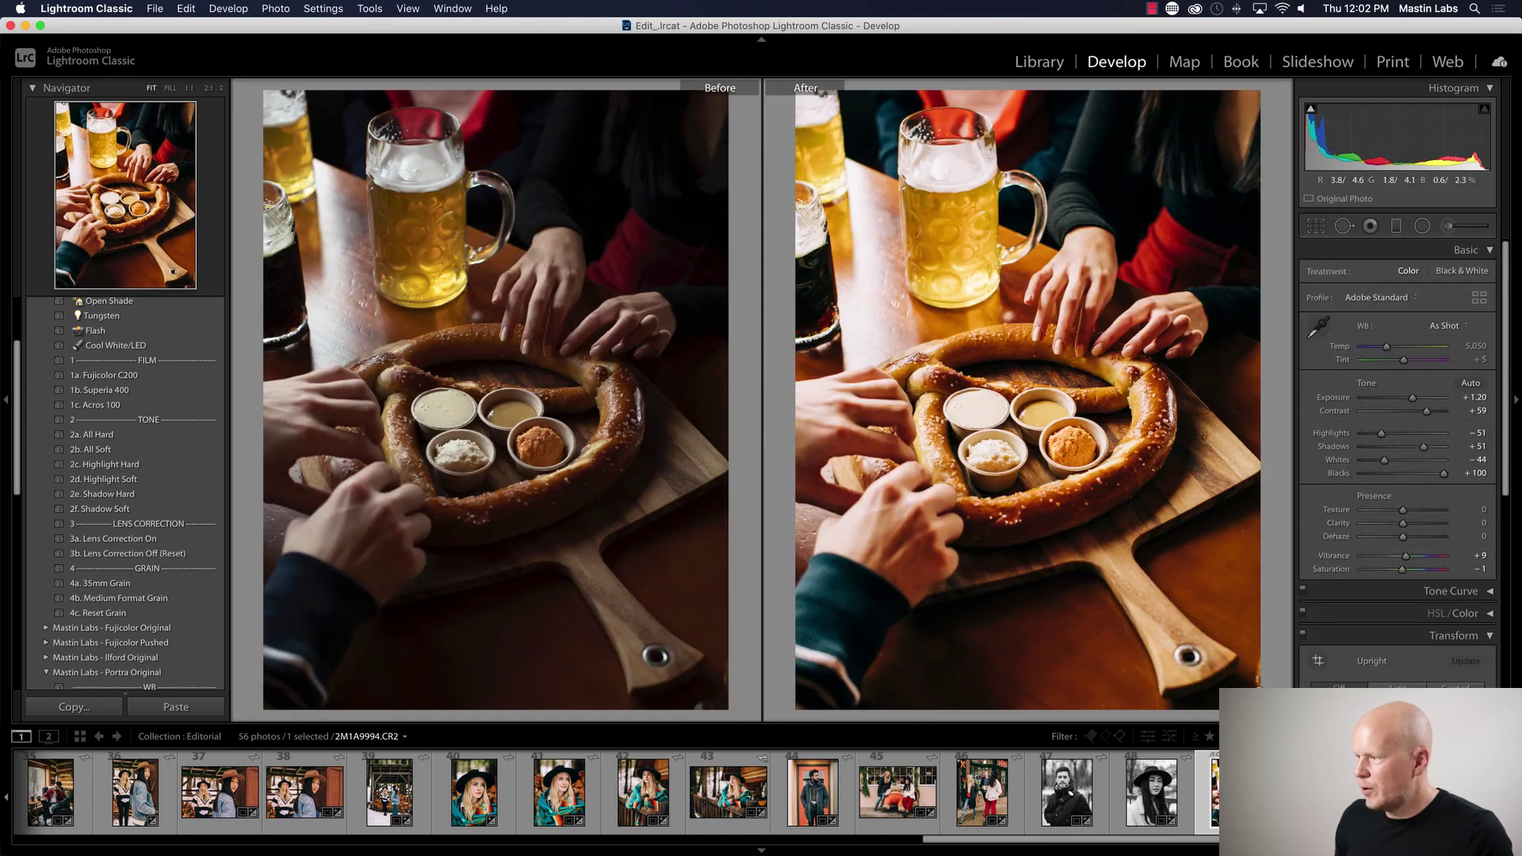
key(y)
key(y)
key(y)
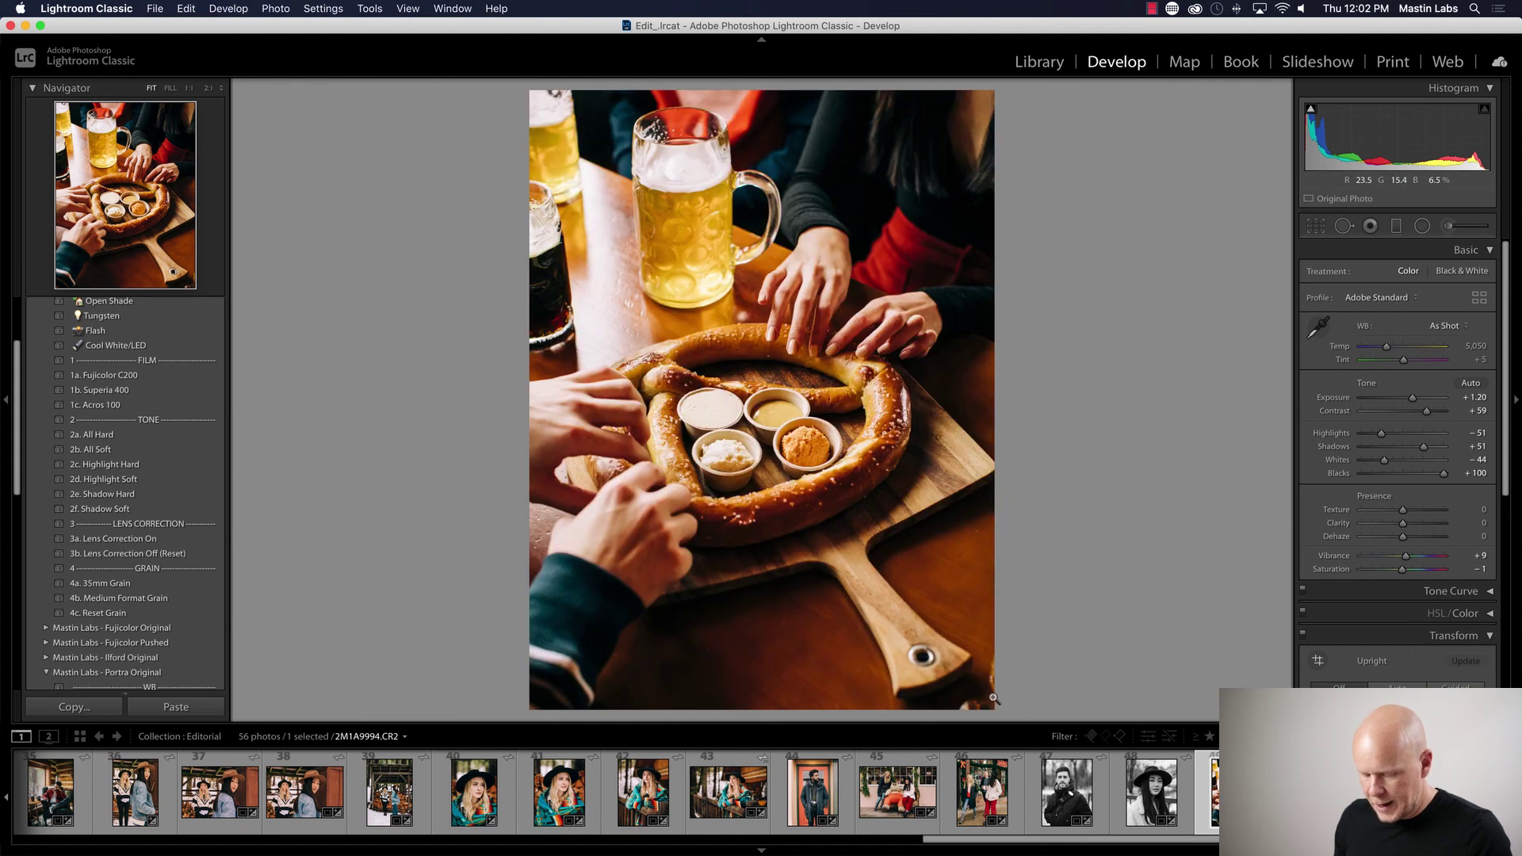
- Tighten the pretzel photo's crop slightly to cut out the dark object in its lower-right corner
key(r)
drag(966, 672, 962, 669)
key(r)
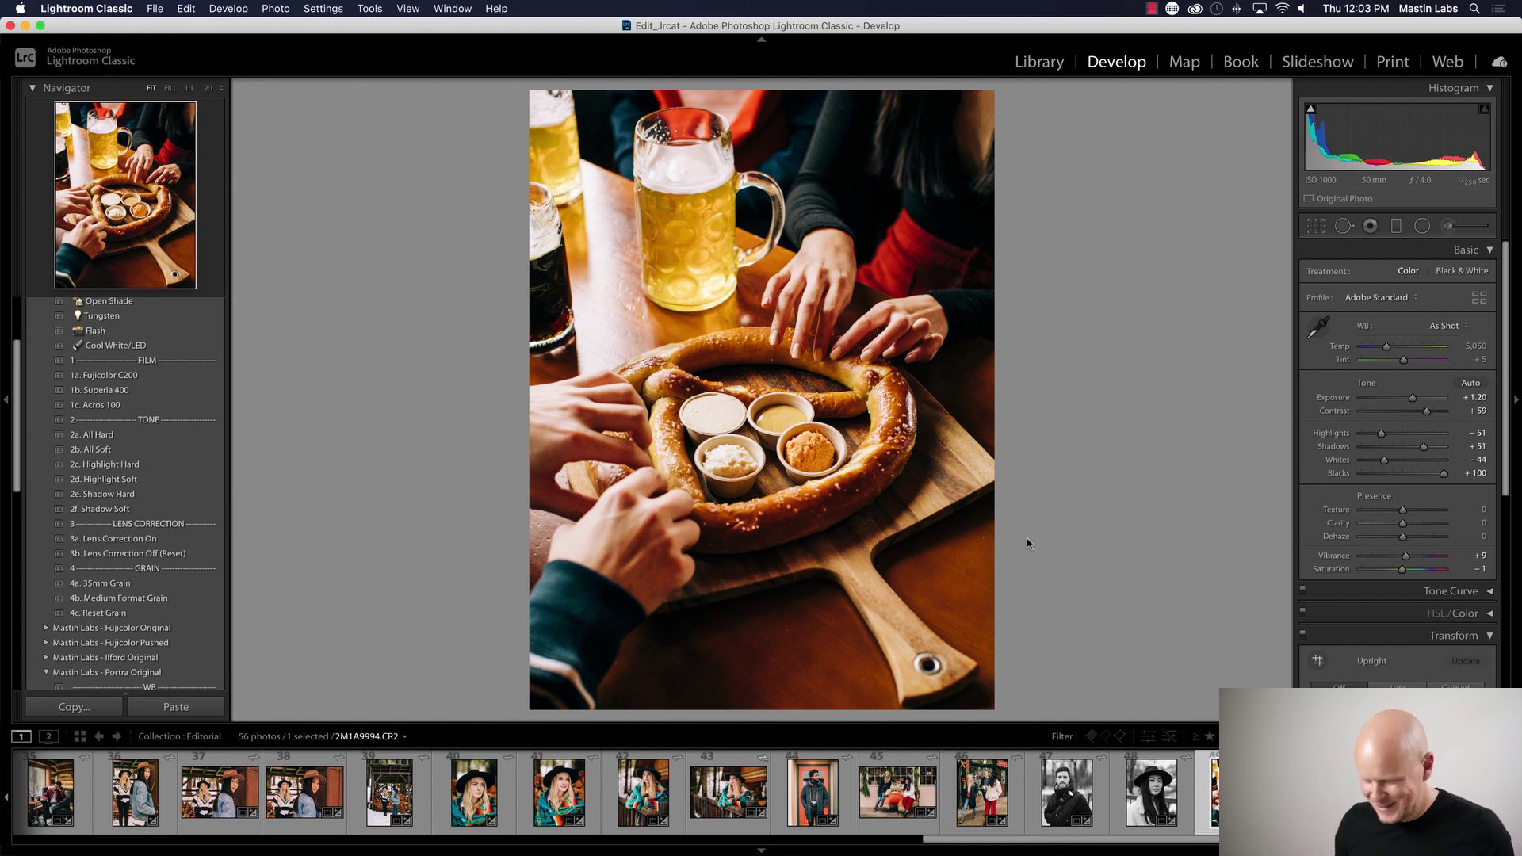
- Apply 1a. Fujicolor C200 to _AME3690.CR2, the woman by the green striped wall, with Exposure -0.25, Temp 5,691 and Tint +3
key(Right)
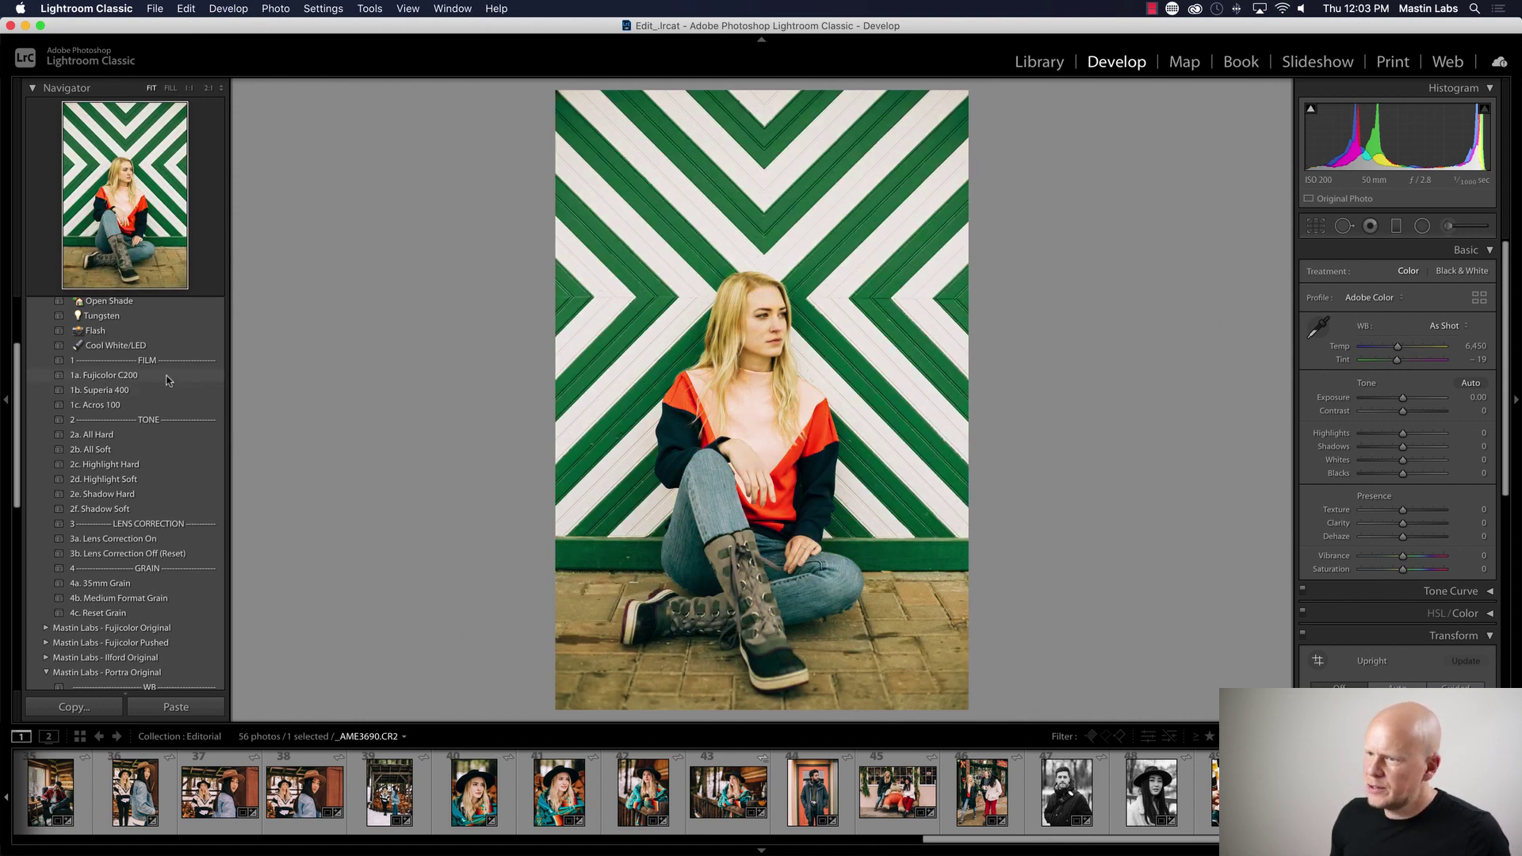
click(163, 377)
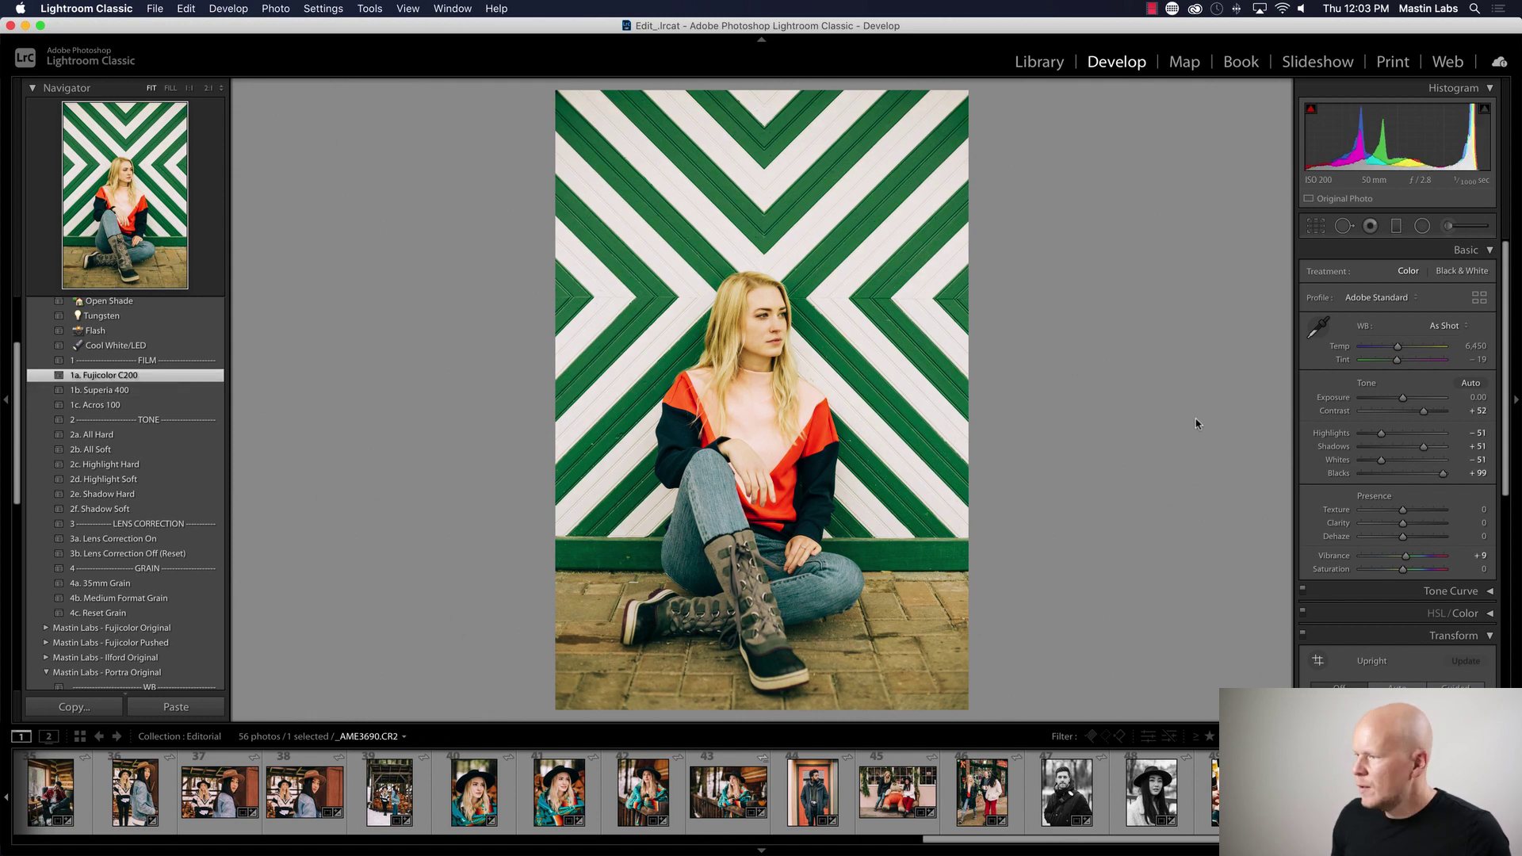
drag(1402, 398, 1402, 399)
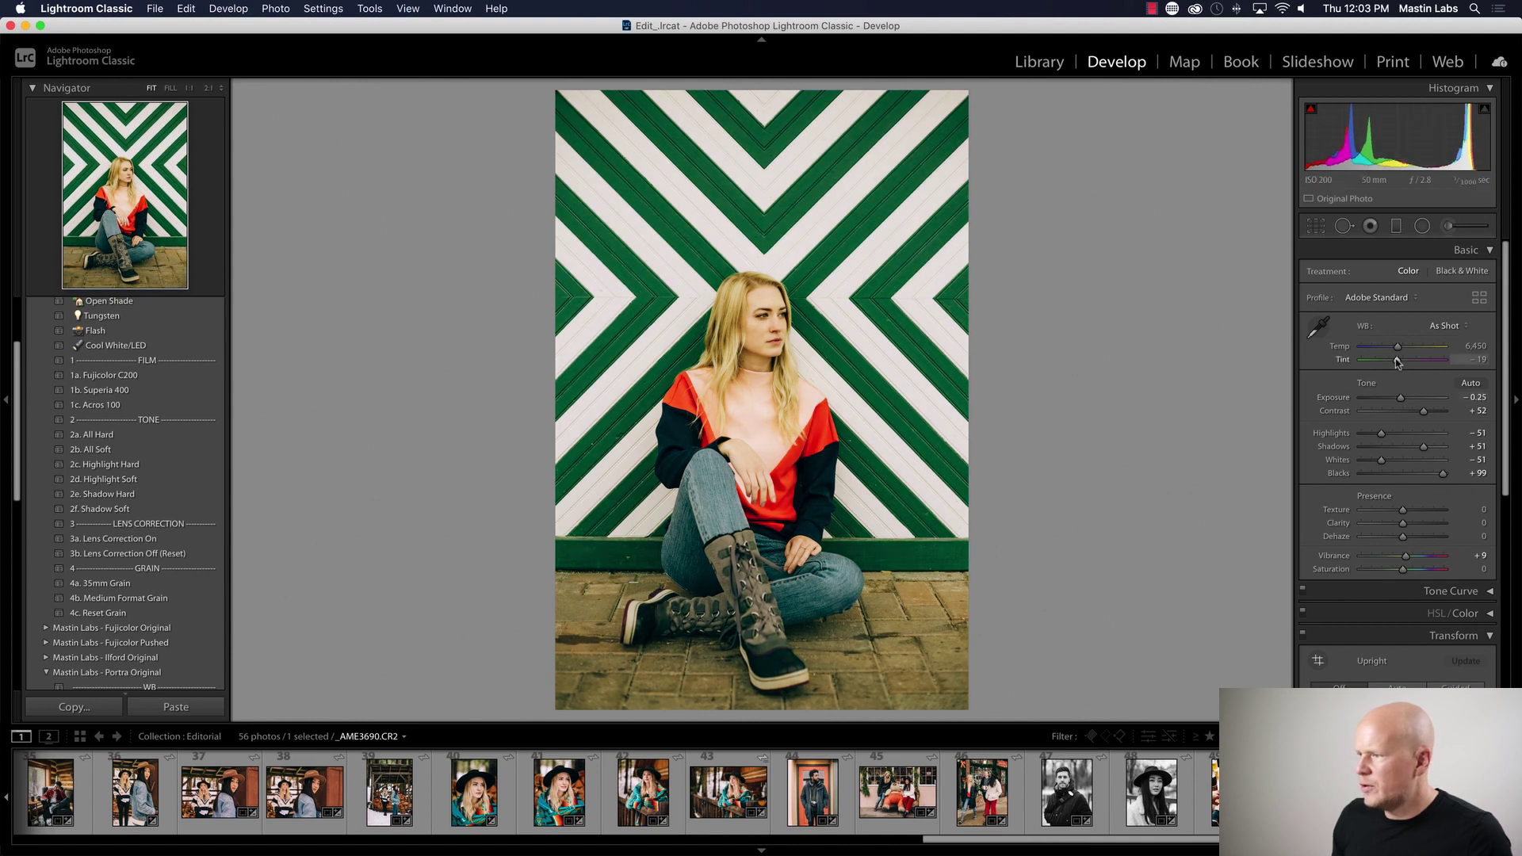
drag(1397, 362, 1393, 351)
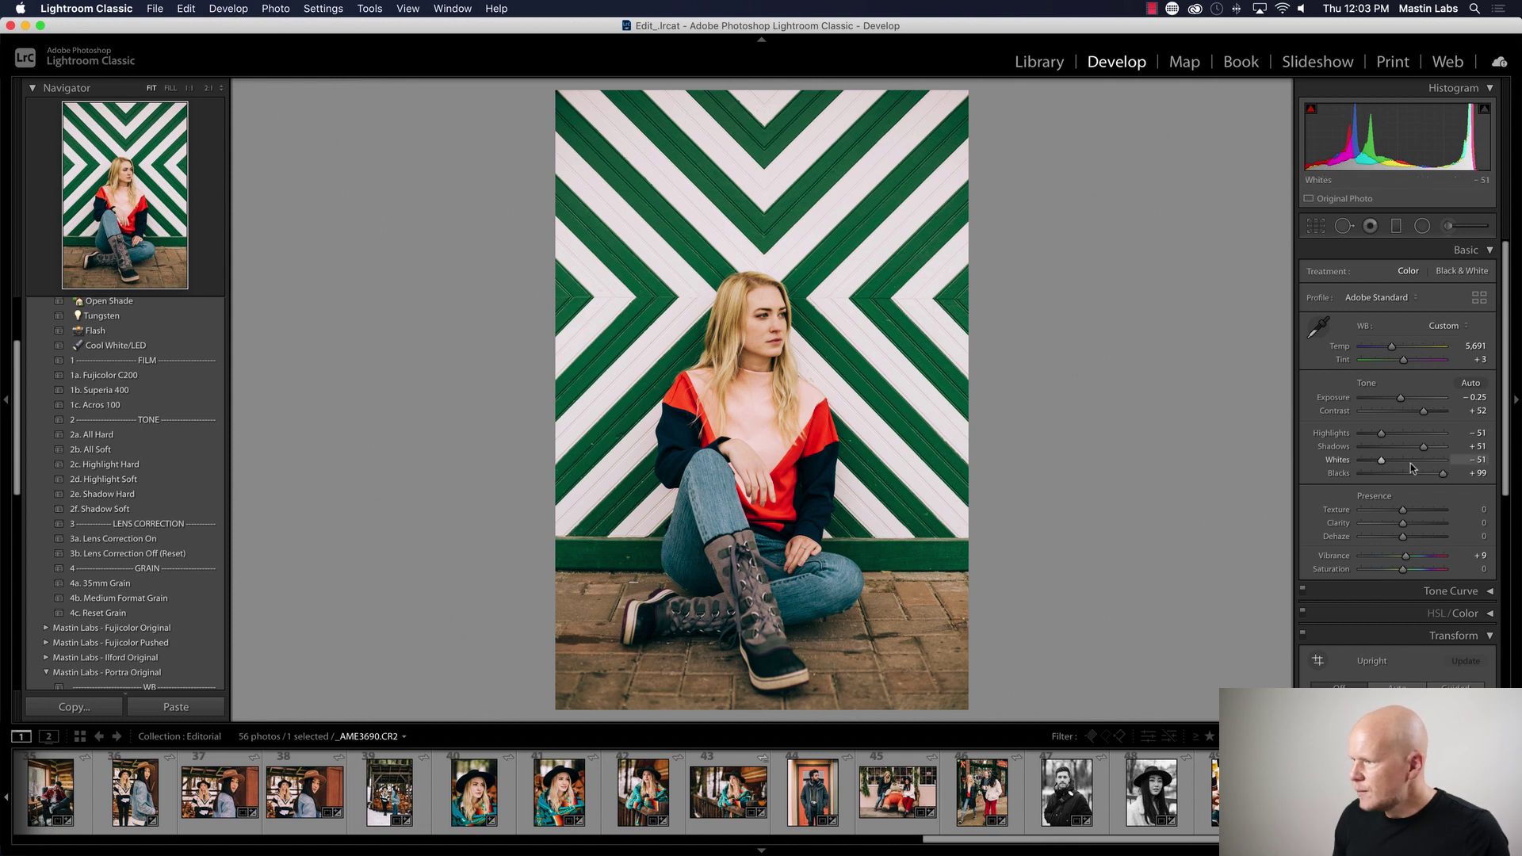
- Straighten _AME3690.CR2, the woman by the green striped wall, with a crop angle of -0.38
key(r)
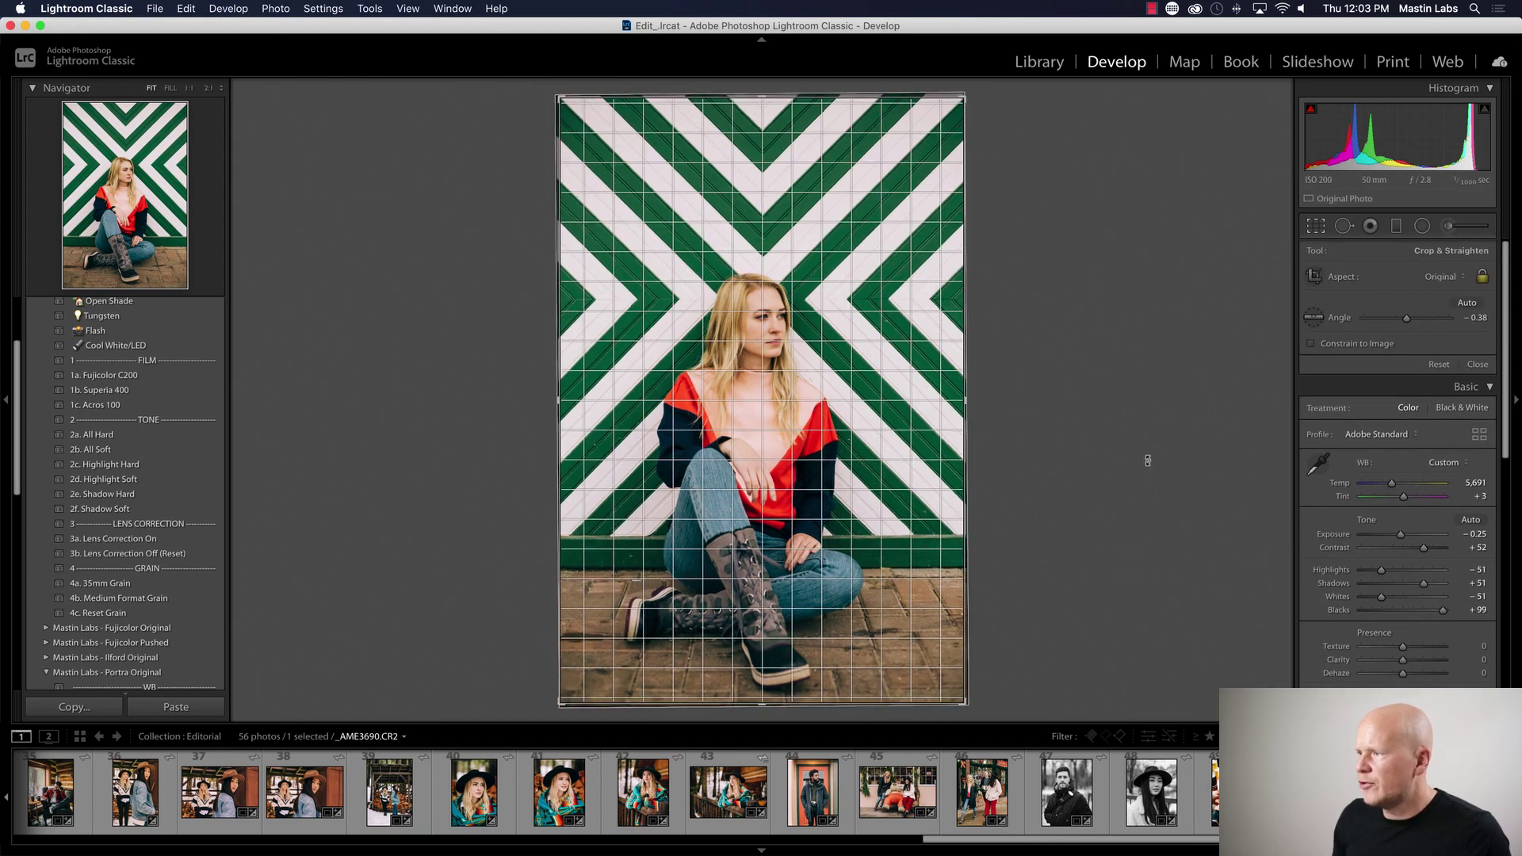
key(r)
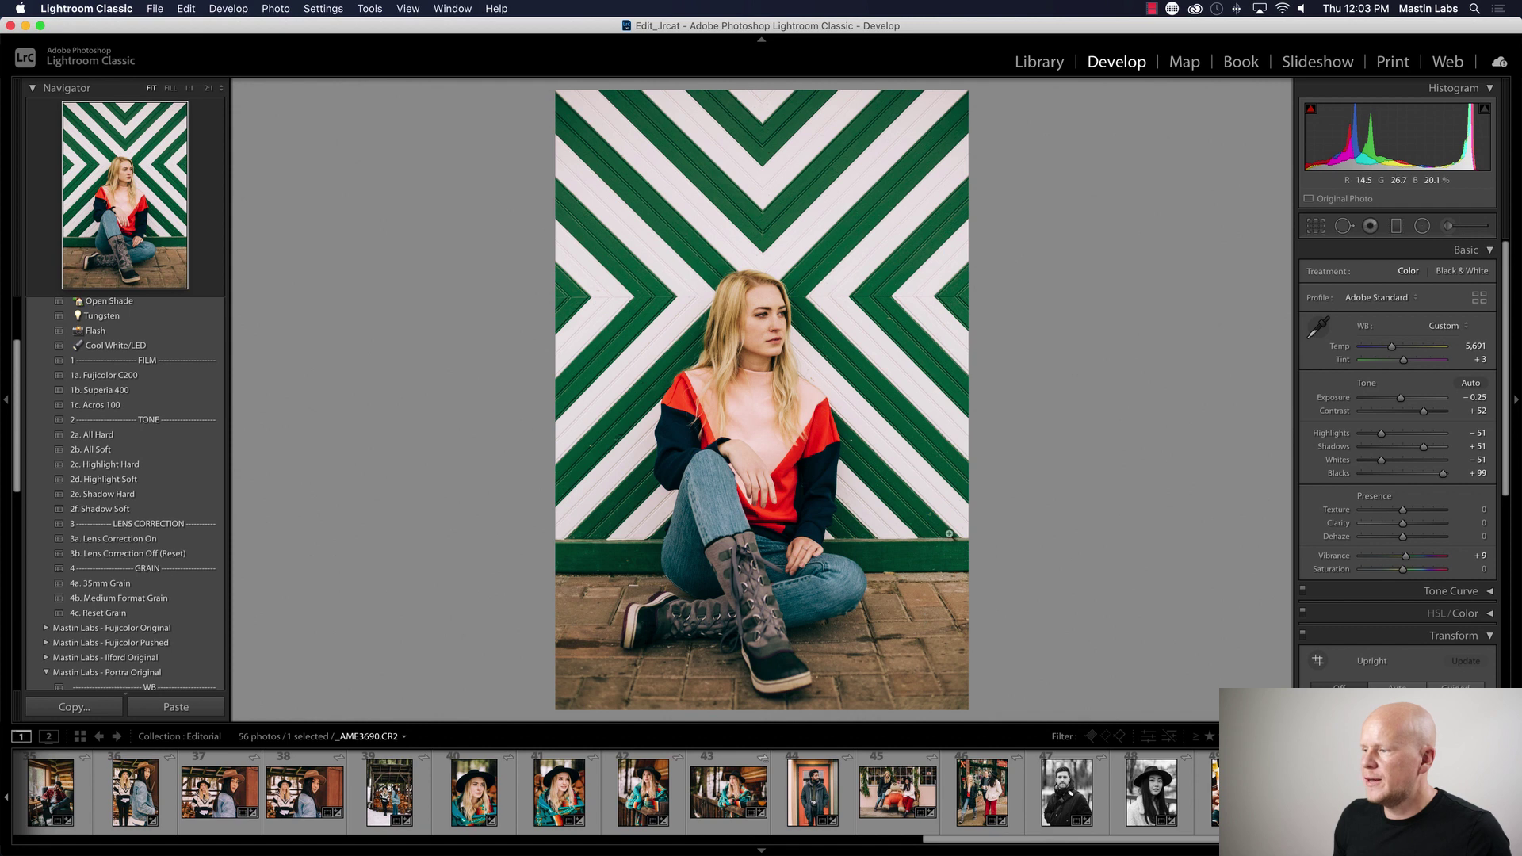
- Paste the same edit onto _AME3695.CR2, the next striped-wall photo, and straighten its crop with an angle of -0.44
key(Right)
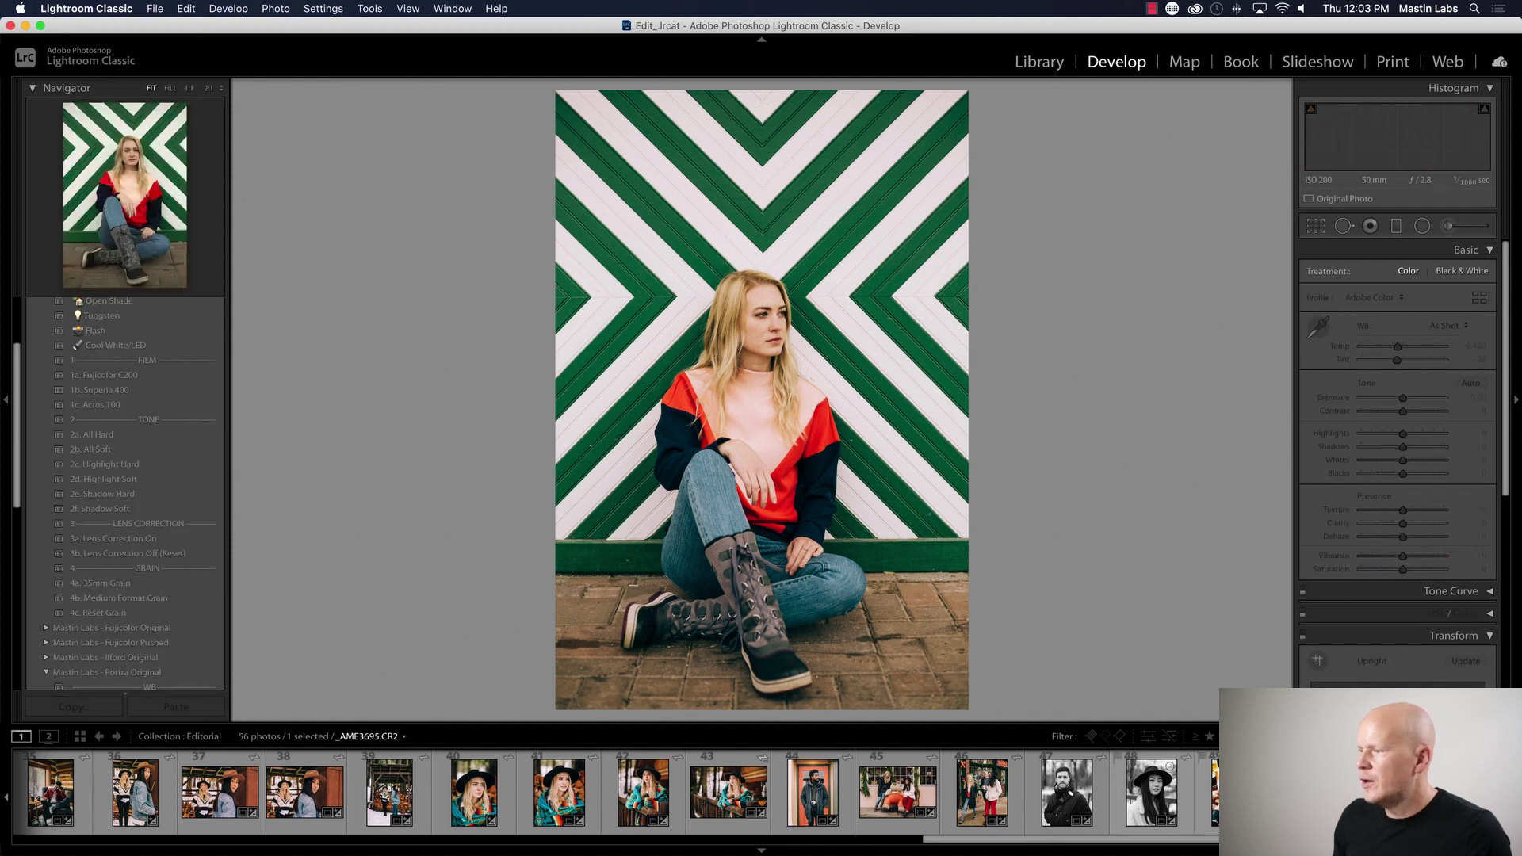
key(super+shift+v)
key(r)
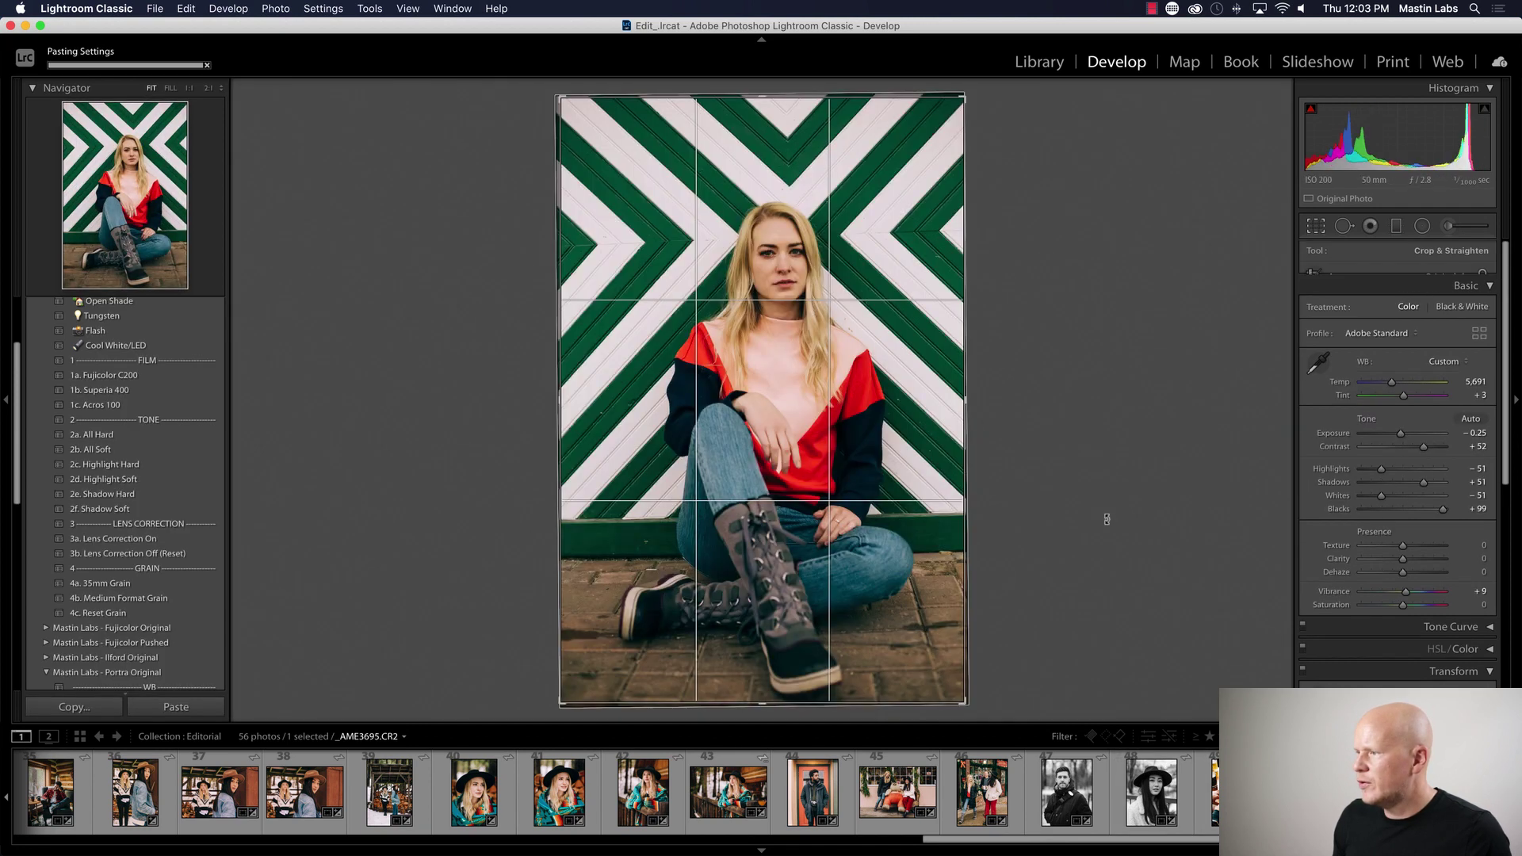
drag(664, 557, 631, 491)
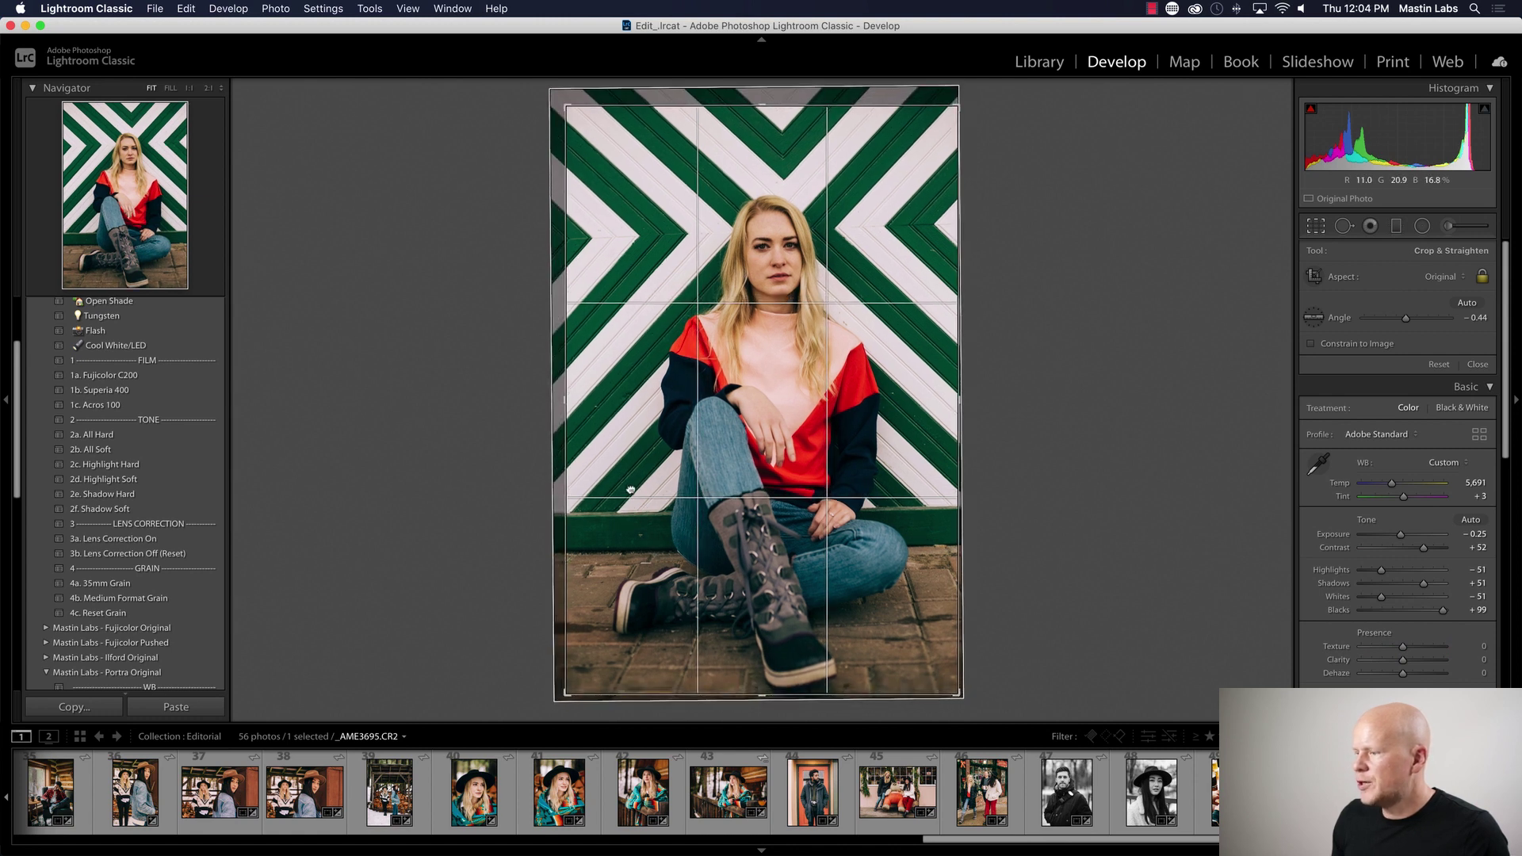
key(r)
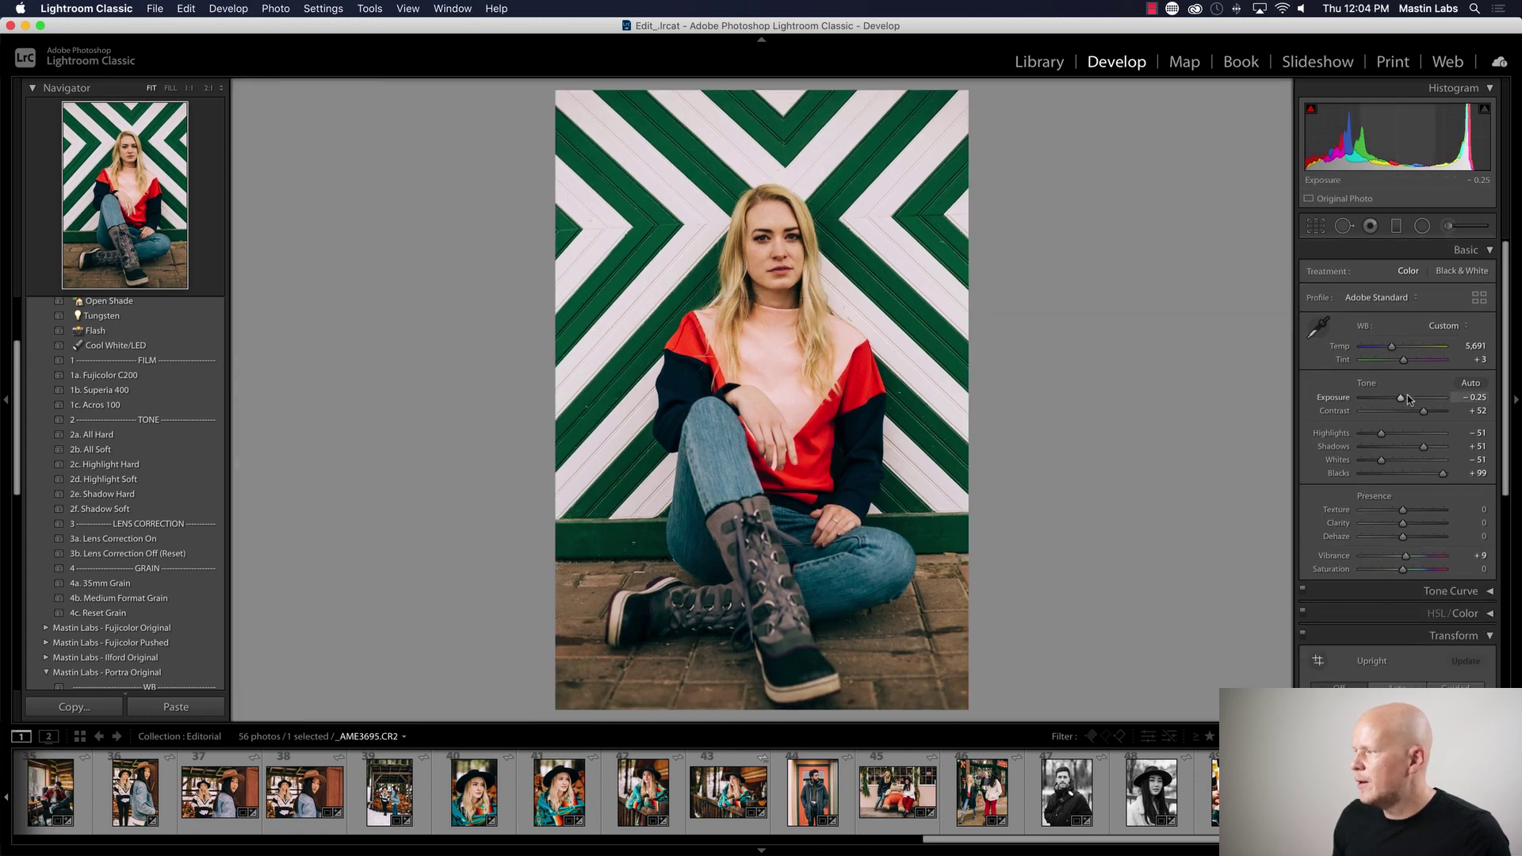
- Set Exposure to -0.05 on _AME3695.CR2 and compare it with its original and the neighbouring striped-wall photo
drag(1401, 399, 1402, 399)
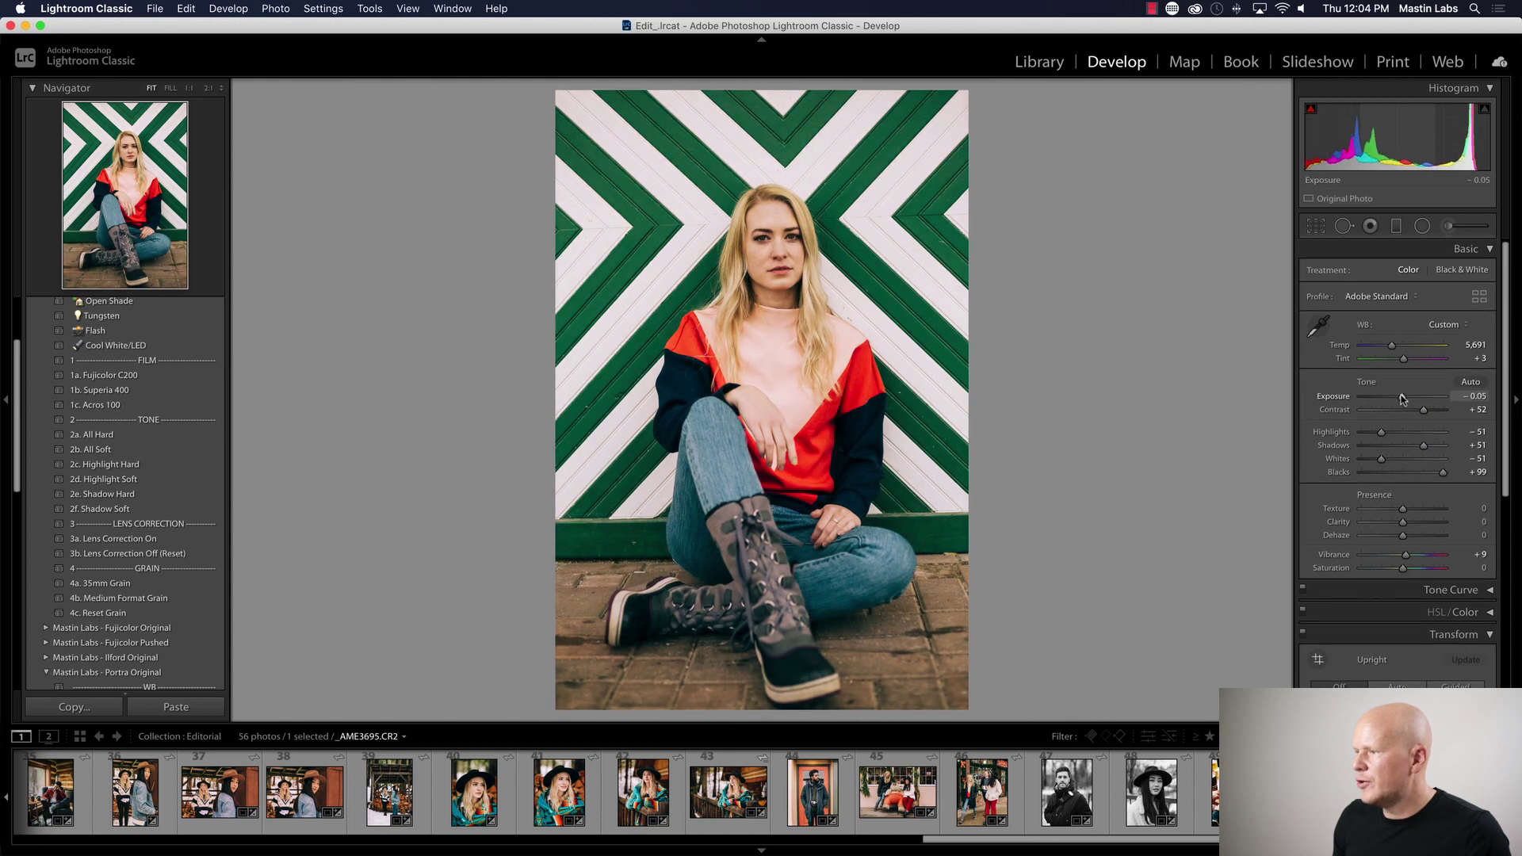
key(y)
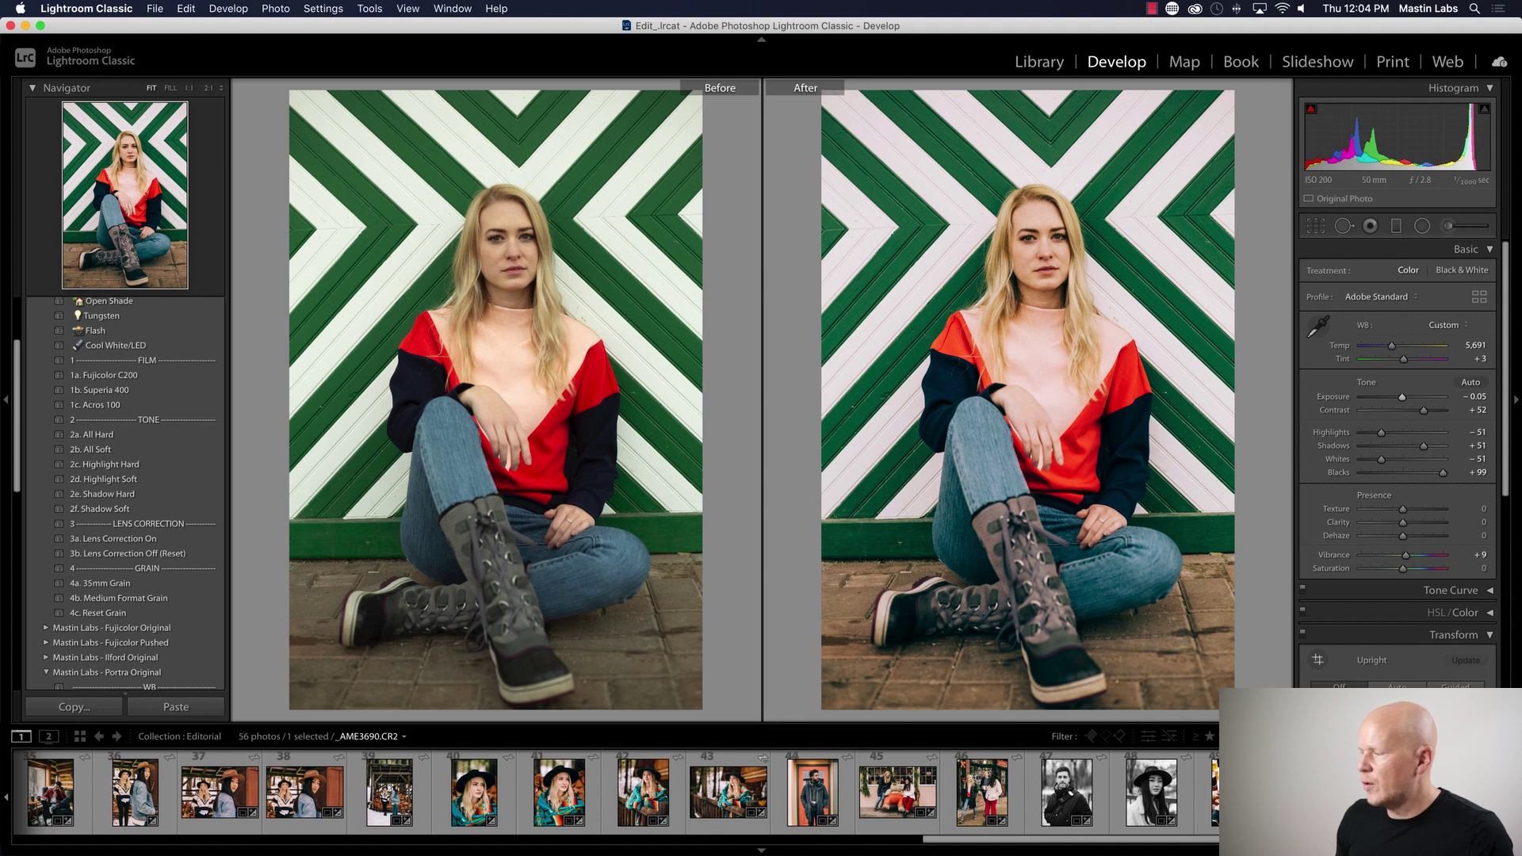
key(Left)
key(Right)
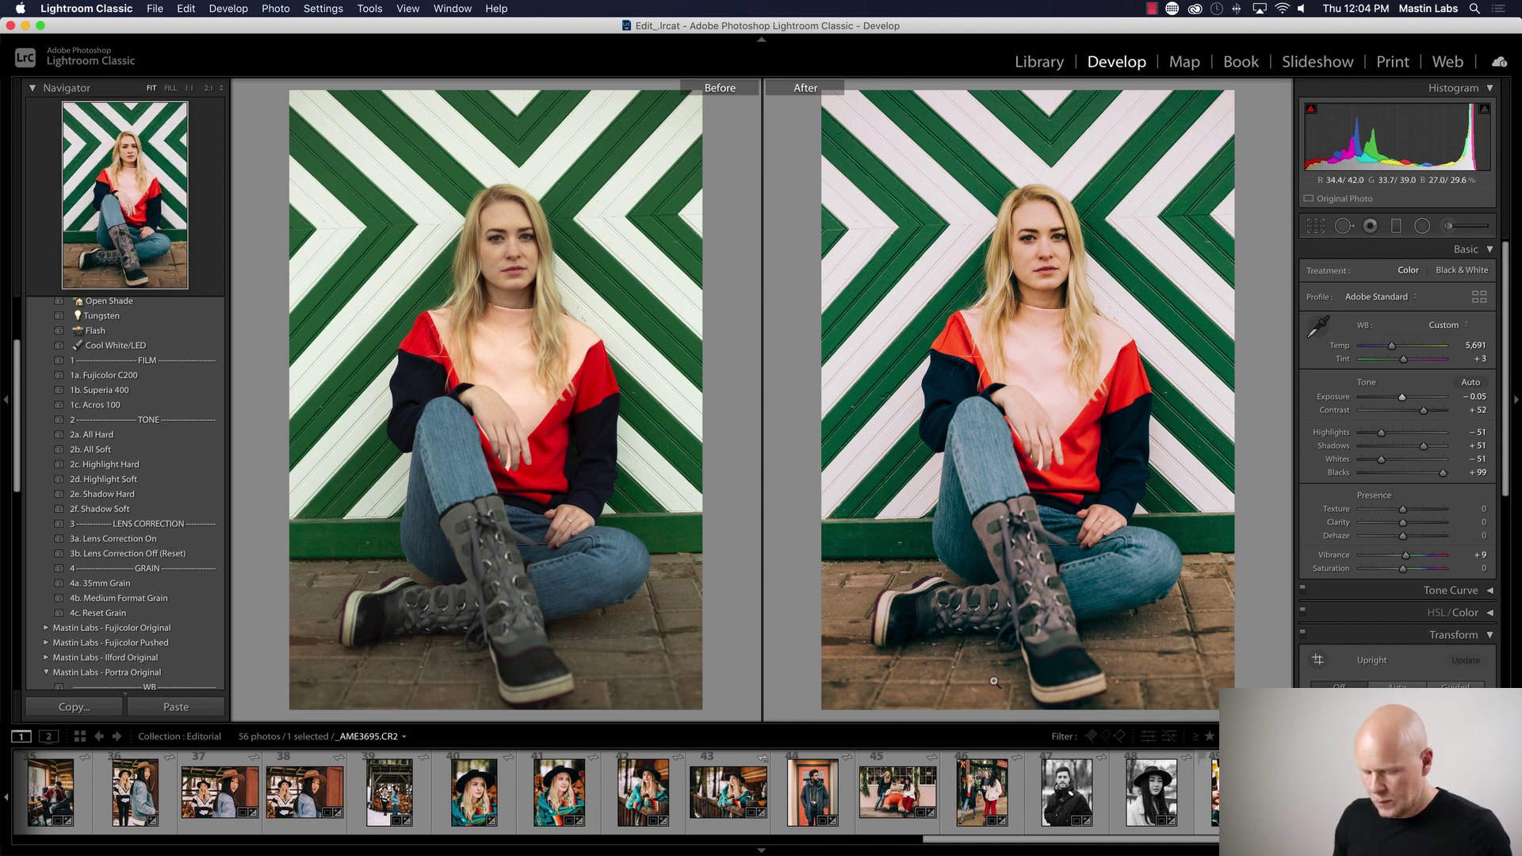
key(y)
- Apply 1a. Fujicolor C200 to _AME3707.CR2, the group by the red van, with Tint -7 and Exposure -0.05
key(Right)
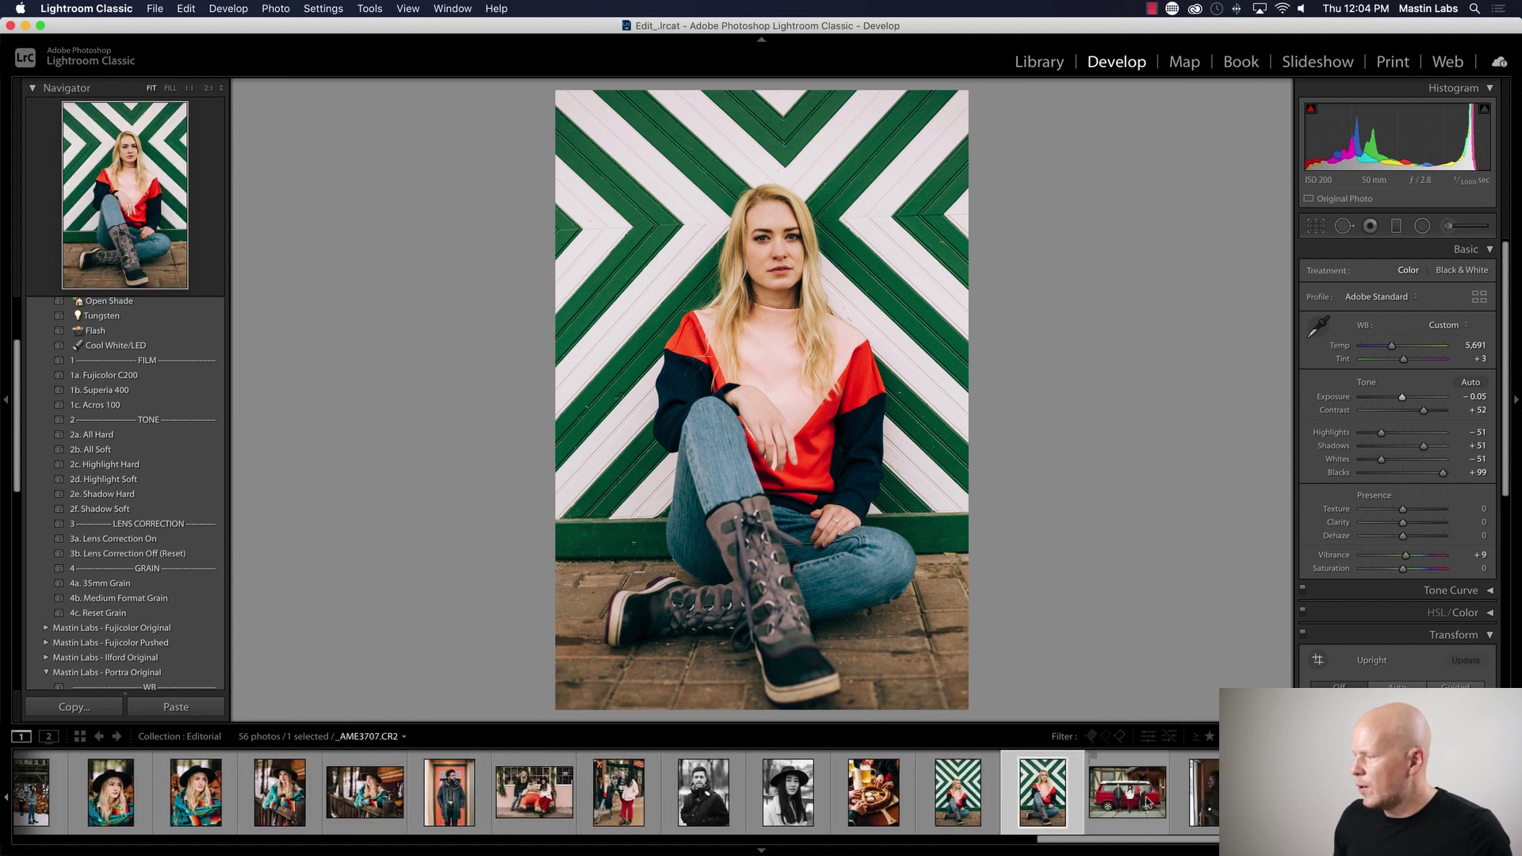
click(1142, 811)
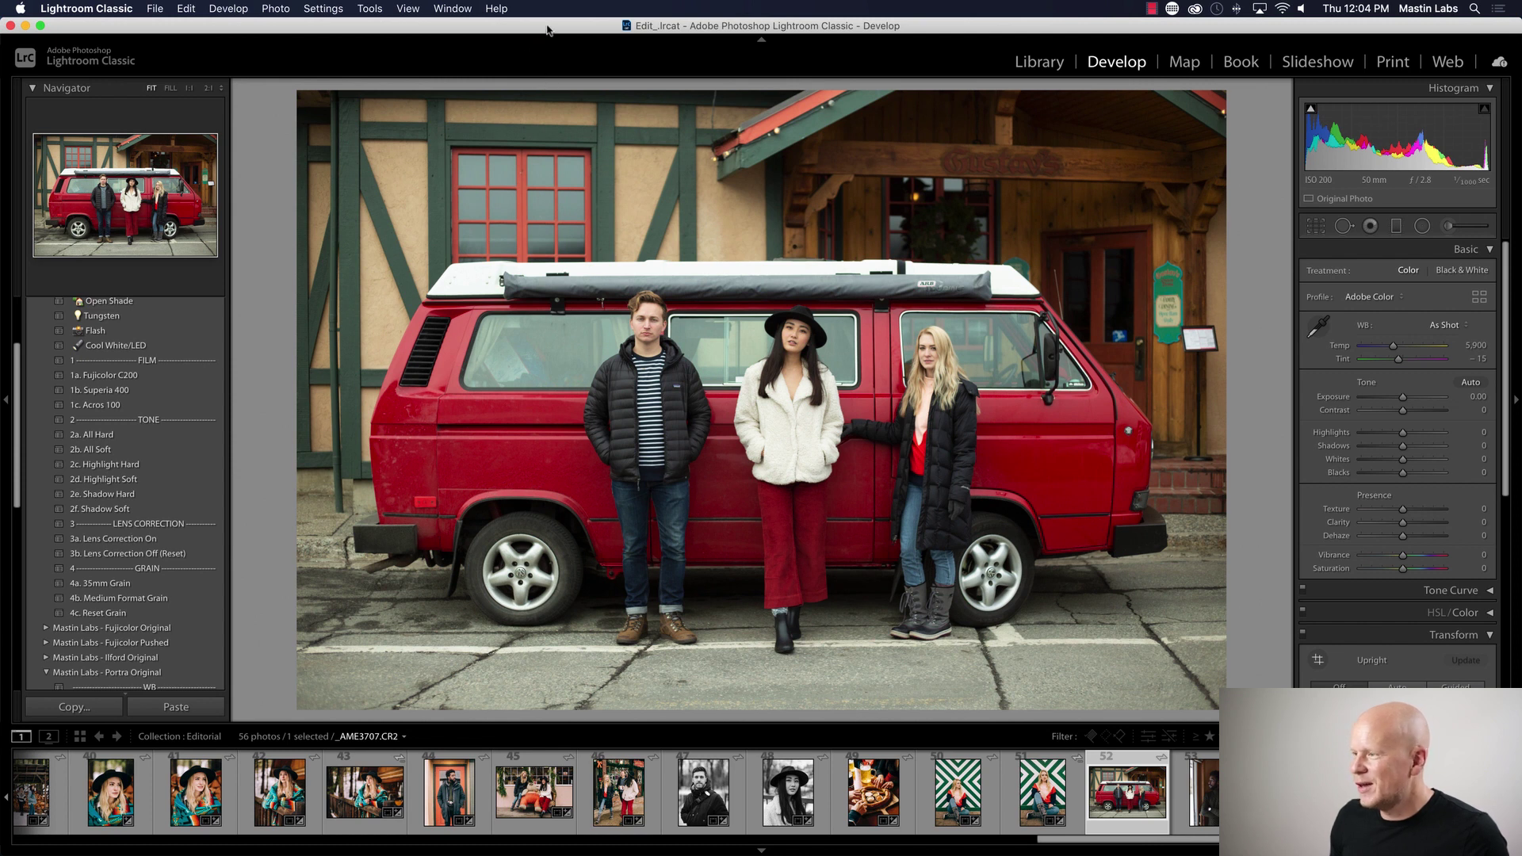
click(169, 391)
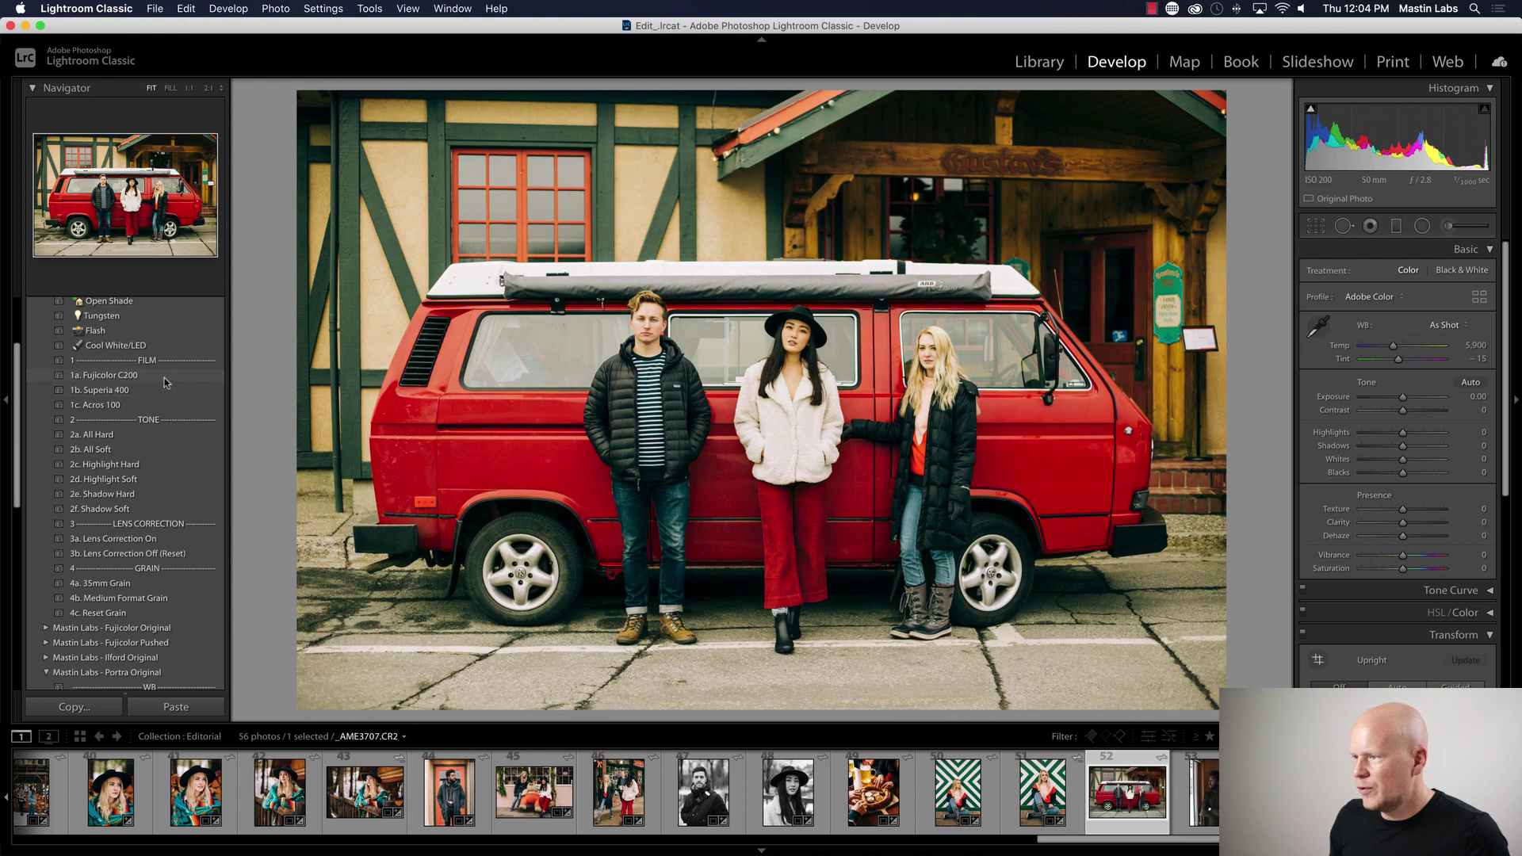
click(164, 376)
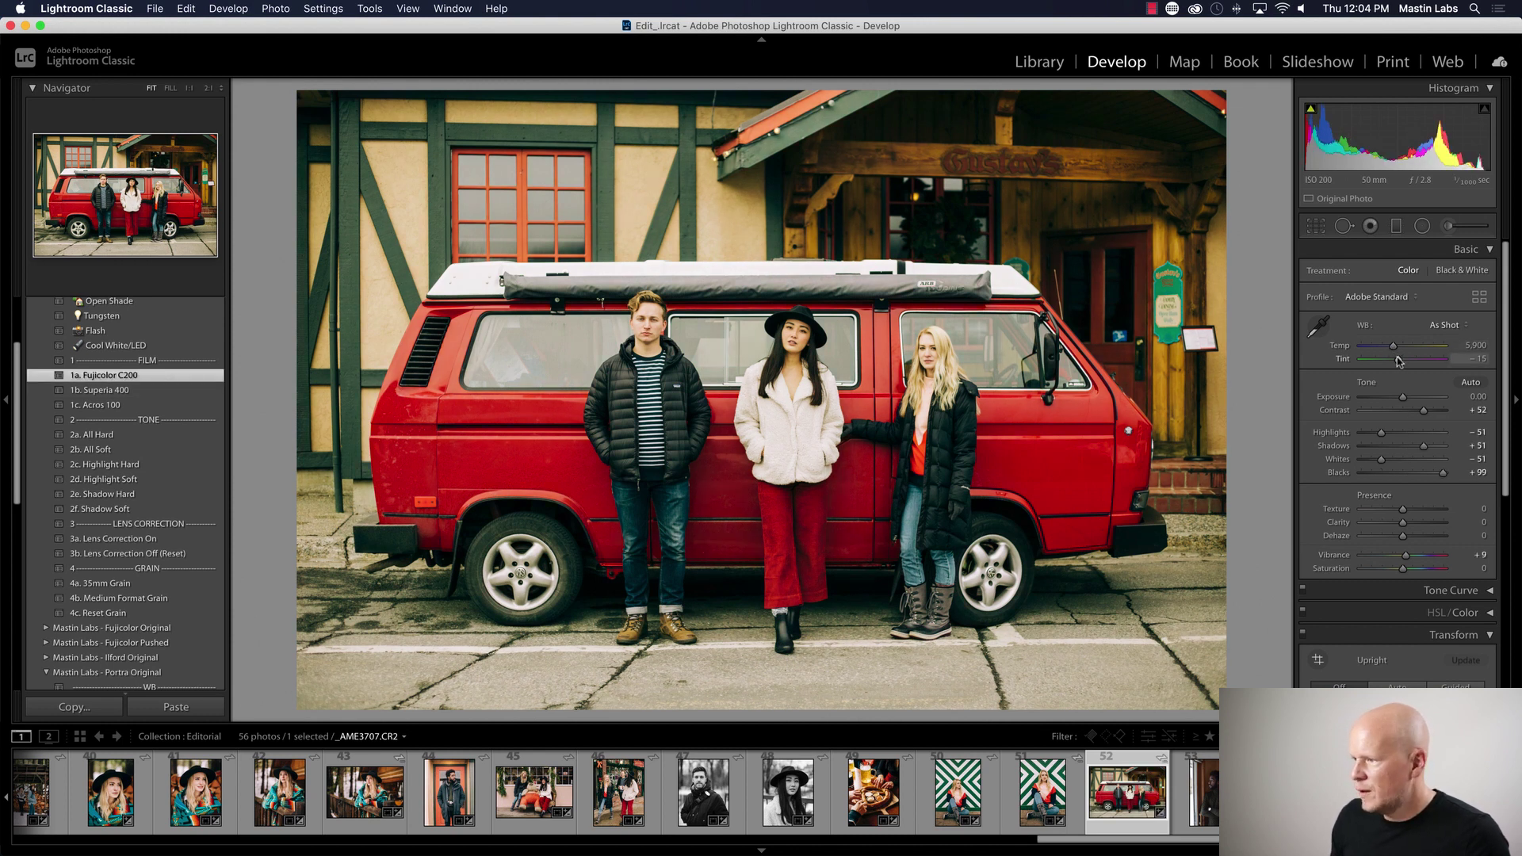
drag(1399, 361, 1402, 402)
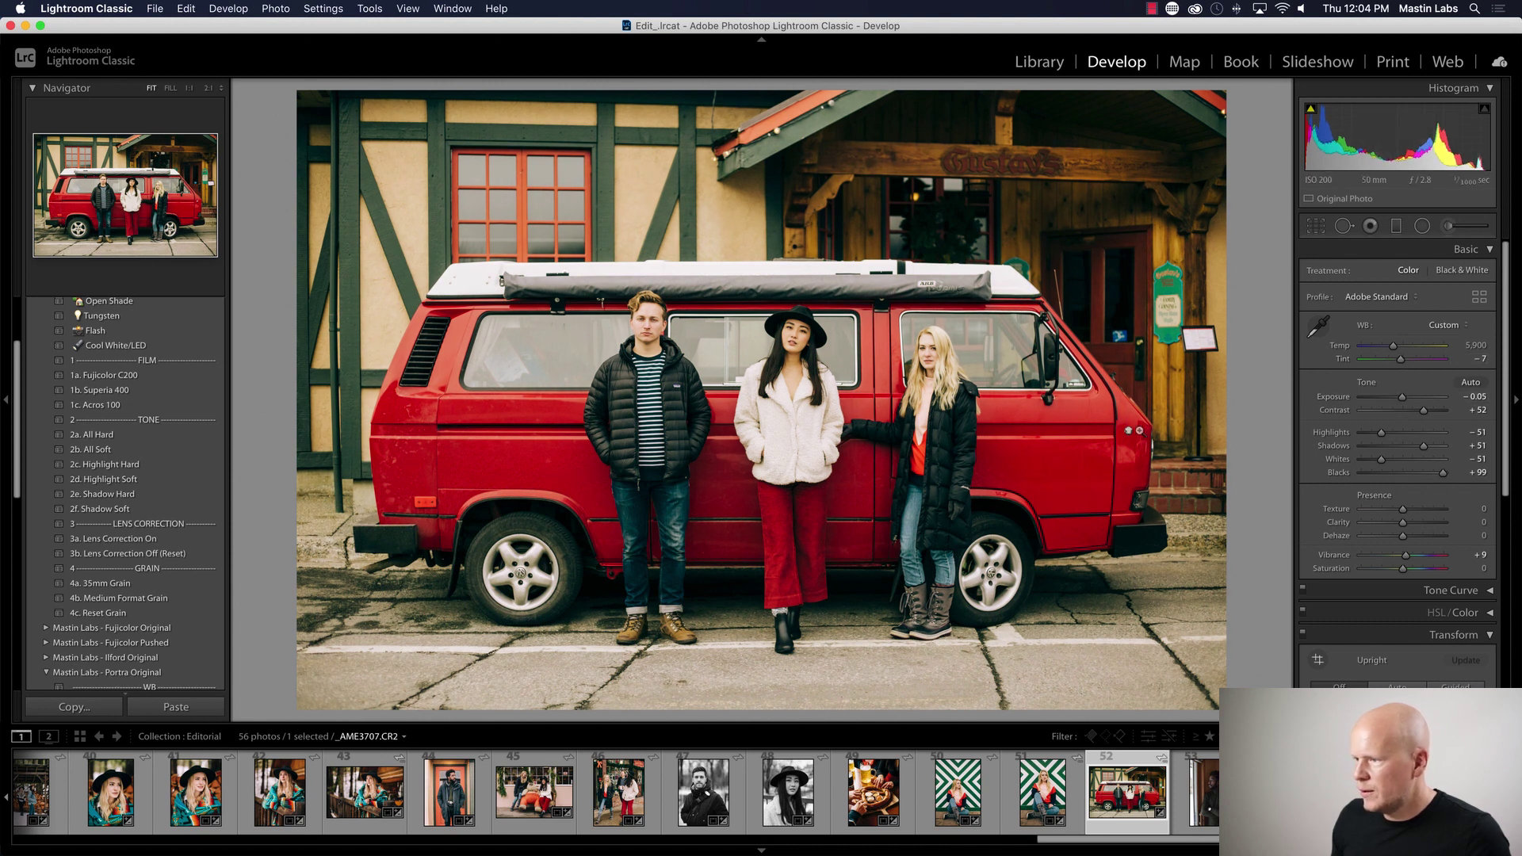
- Apply 3a. Lens Correction On to the red van photo and straighten it slightly with the crop
click(171, 542)
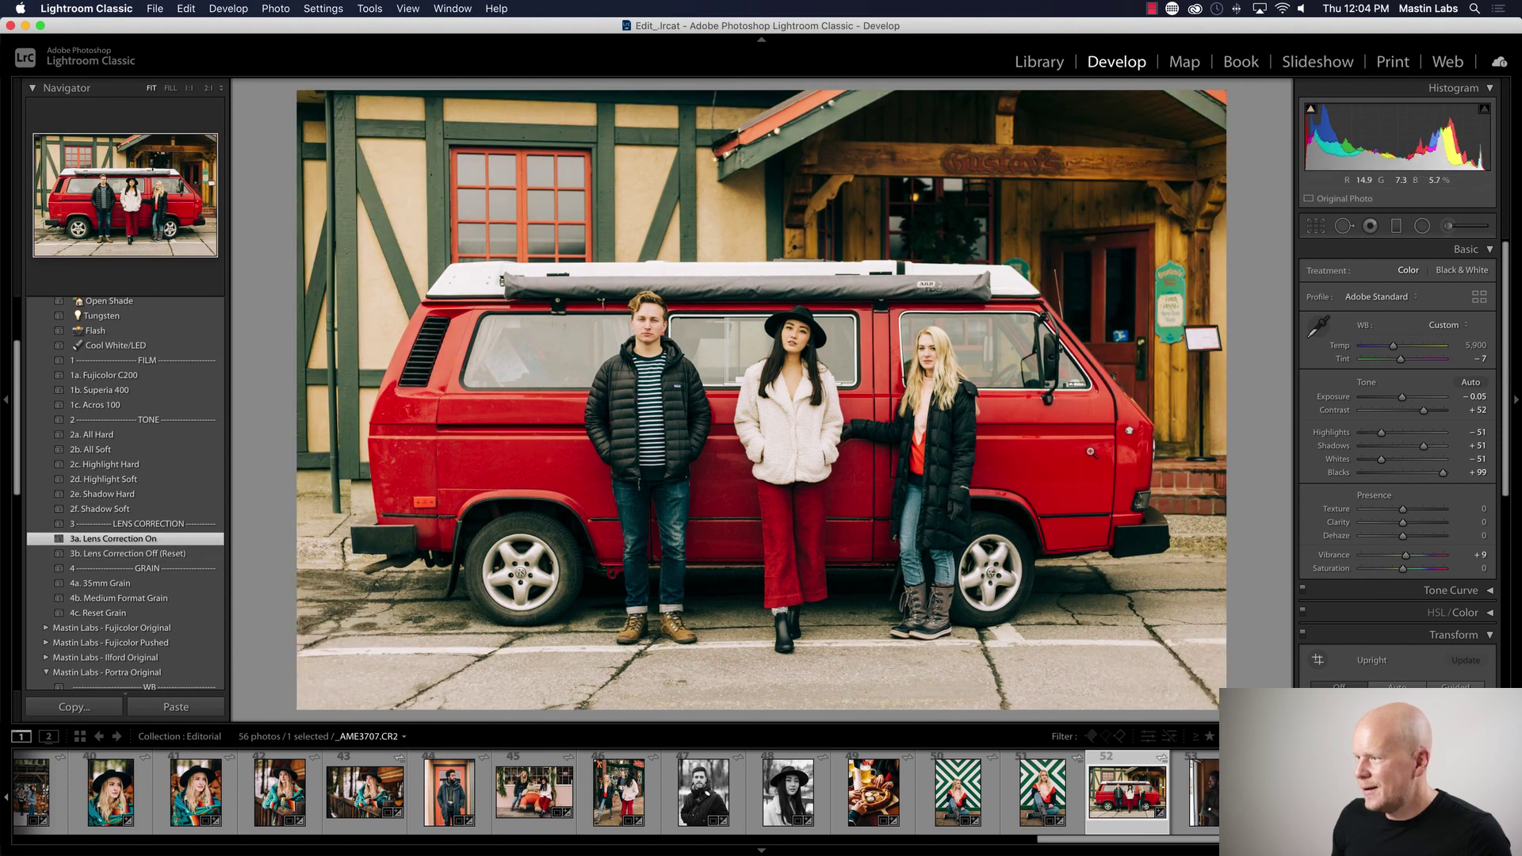
key(r)
drag(1230, 427, 1230, 420)
key(r)
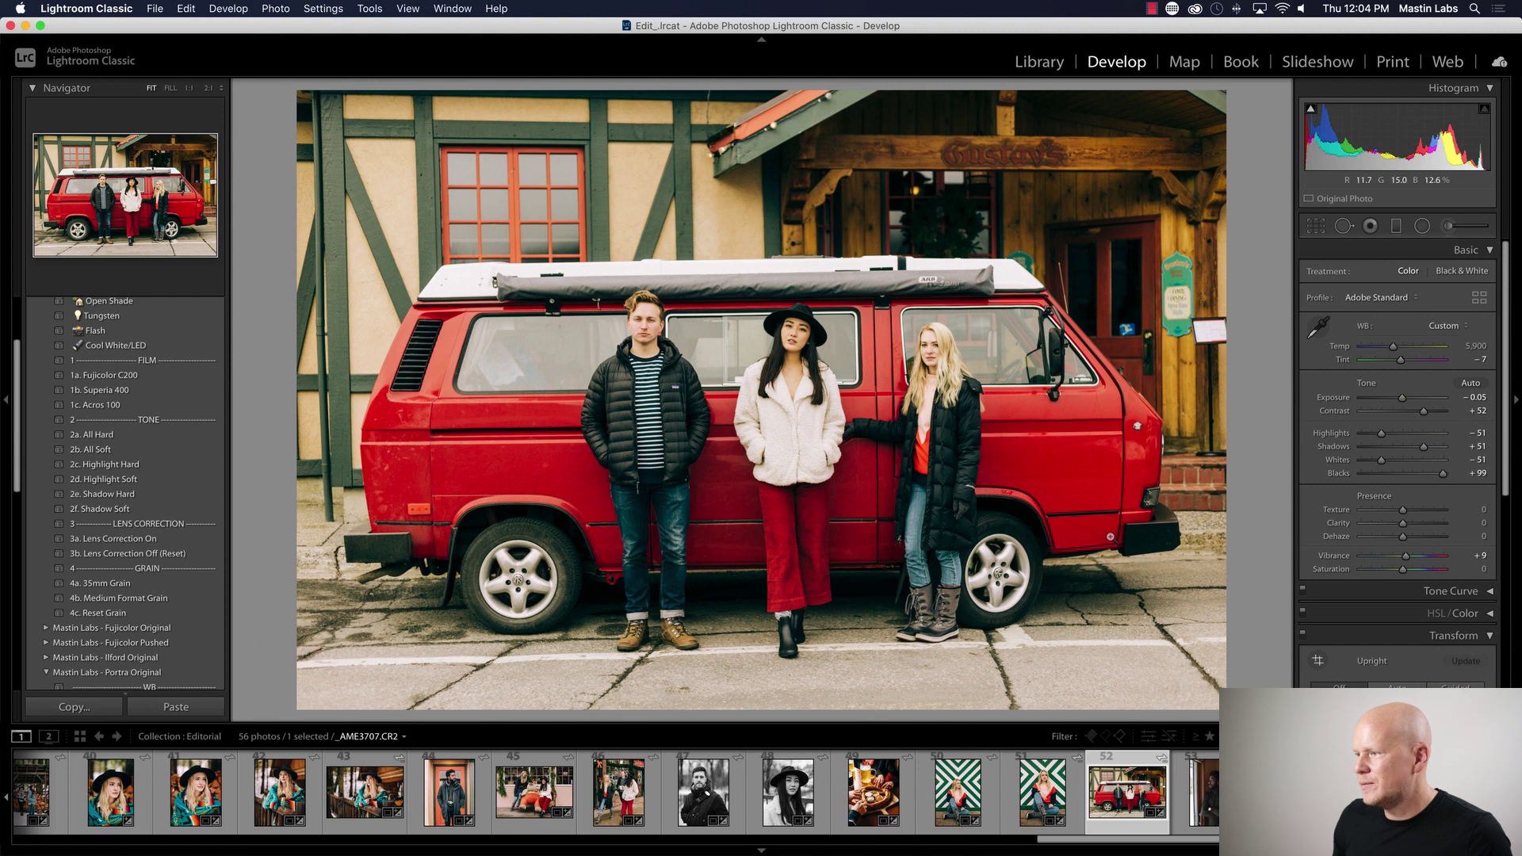
- Apply 1c. Acros 100 to 2M1A0006.CR2, the man by the window, and set Exposure to +1.15
key(Right)
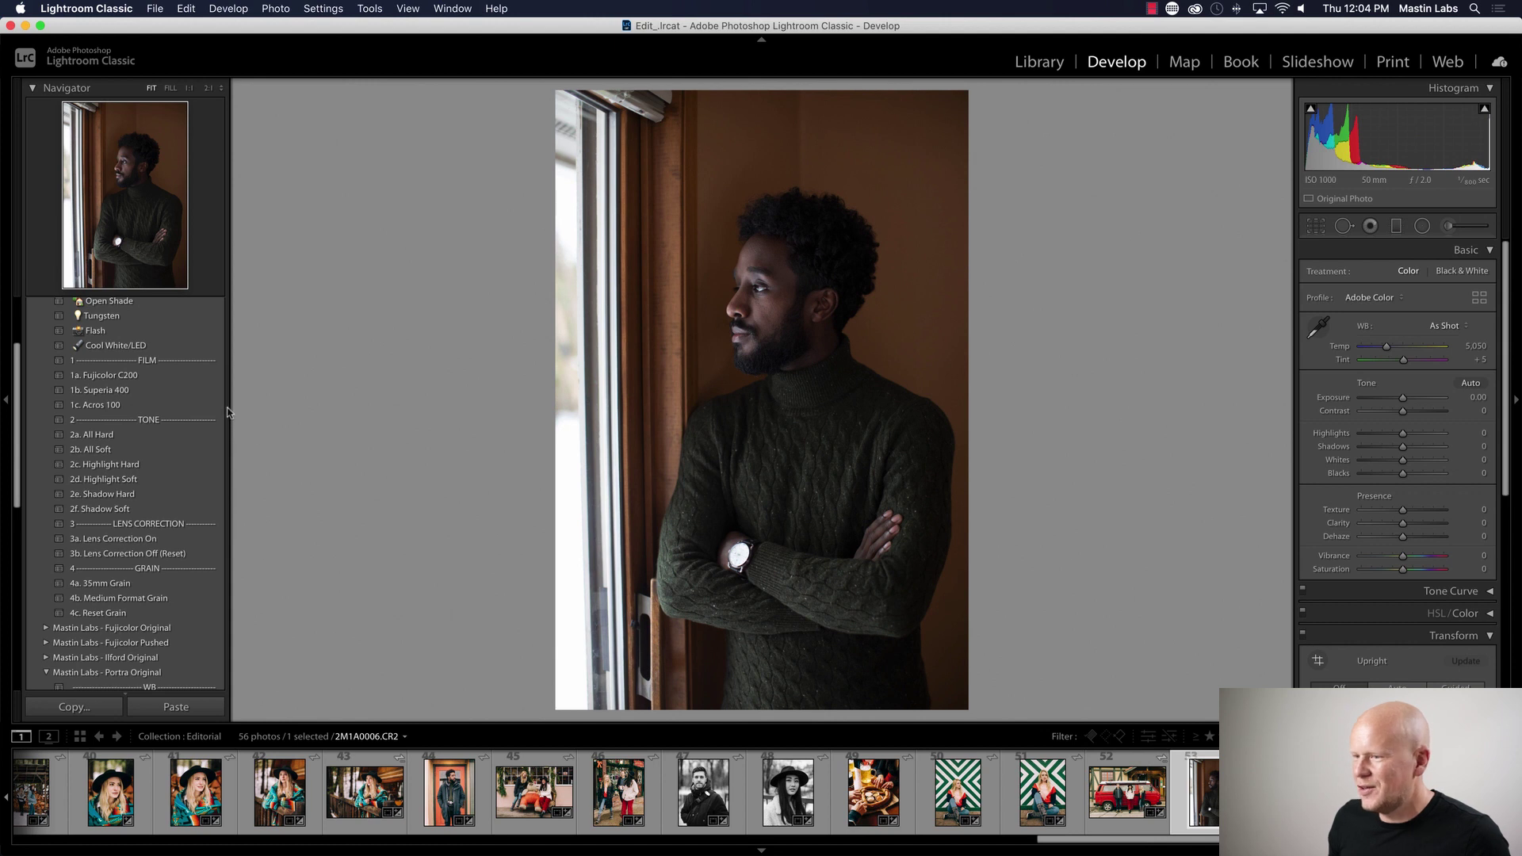
click(184, 406)
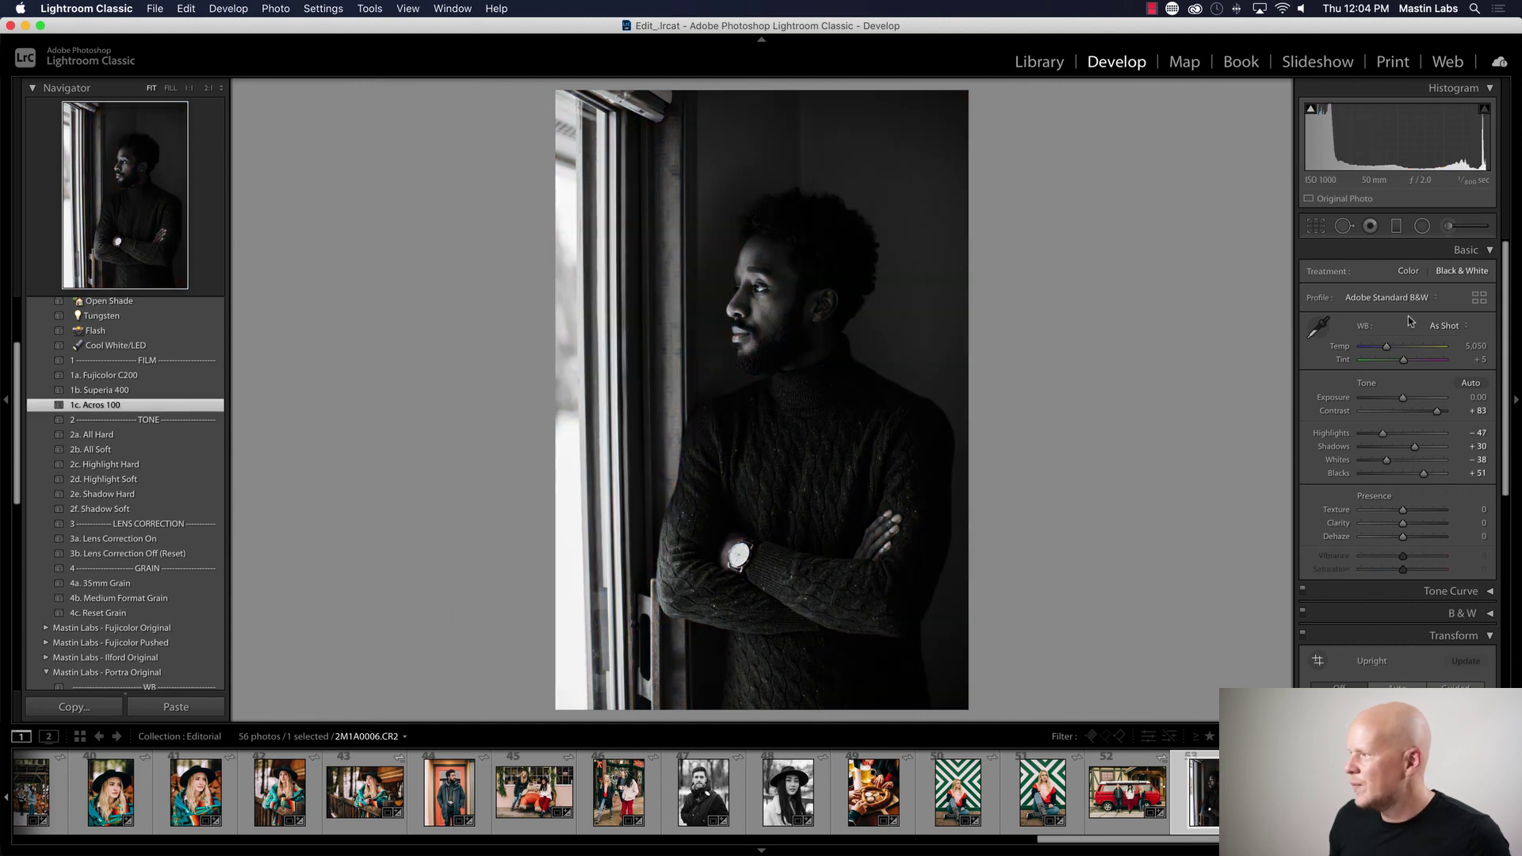
drag(1404, 400, 1414, 399)
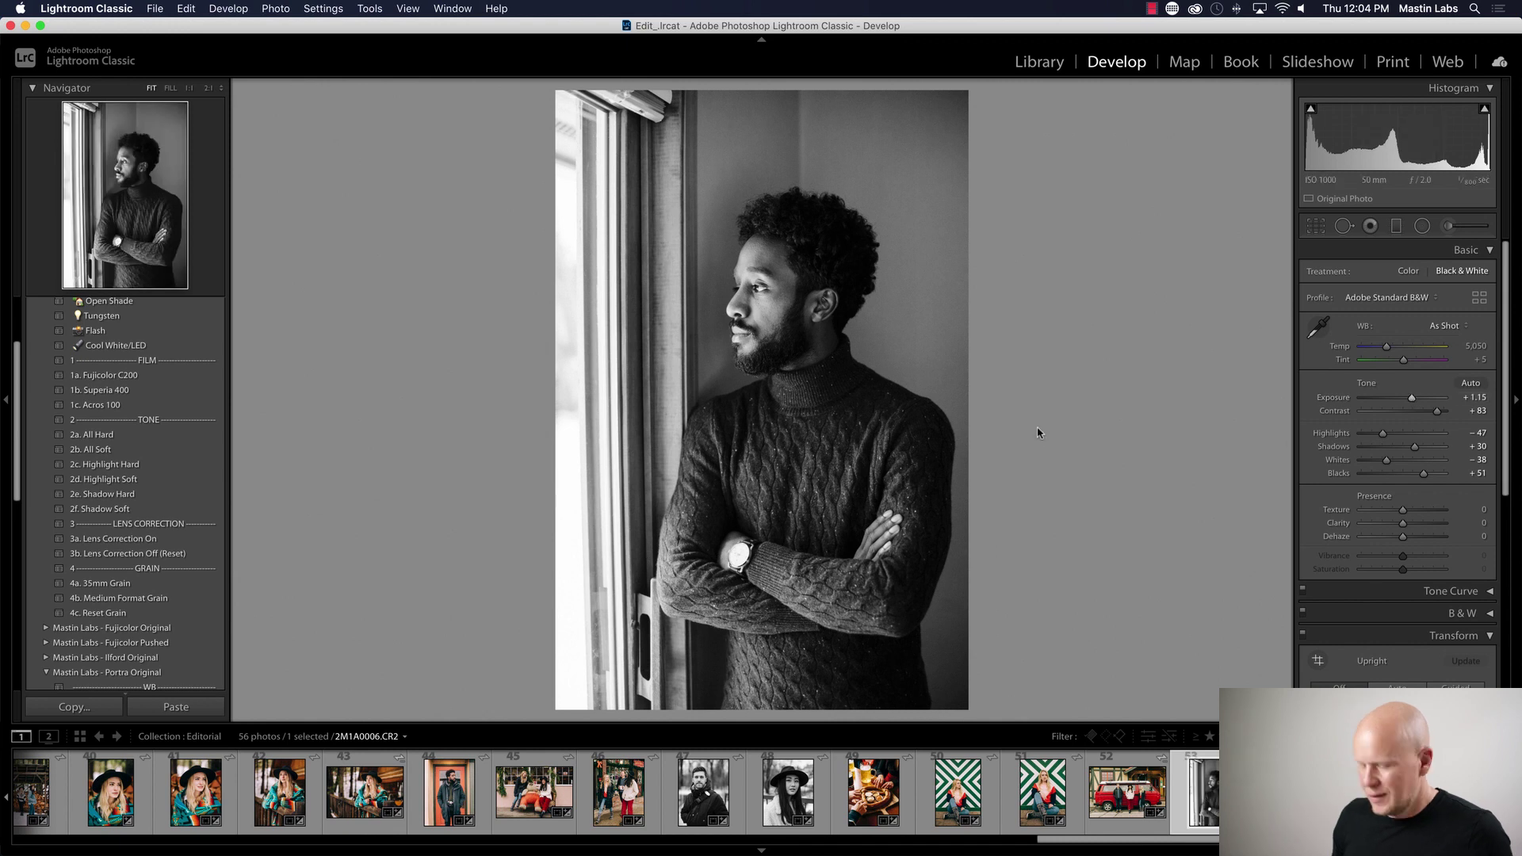
- Crop the window portrait tighter from the top, keeping the original aspect ratio
key(r)
drag(768, 92, 767, 114)
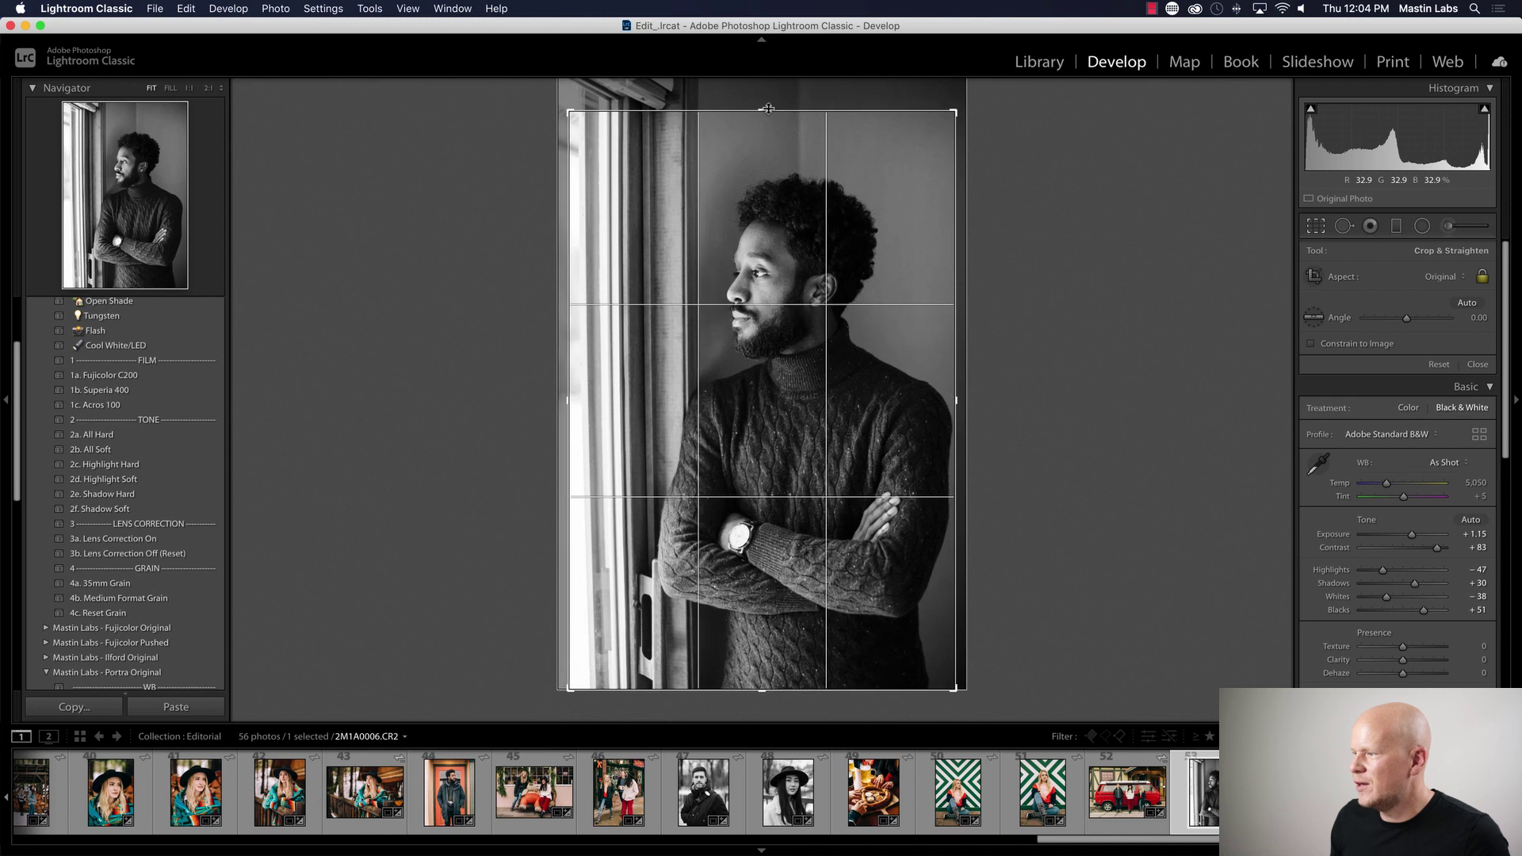
key(r)
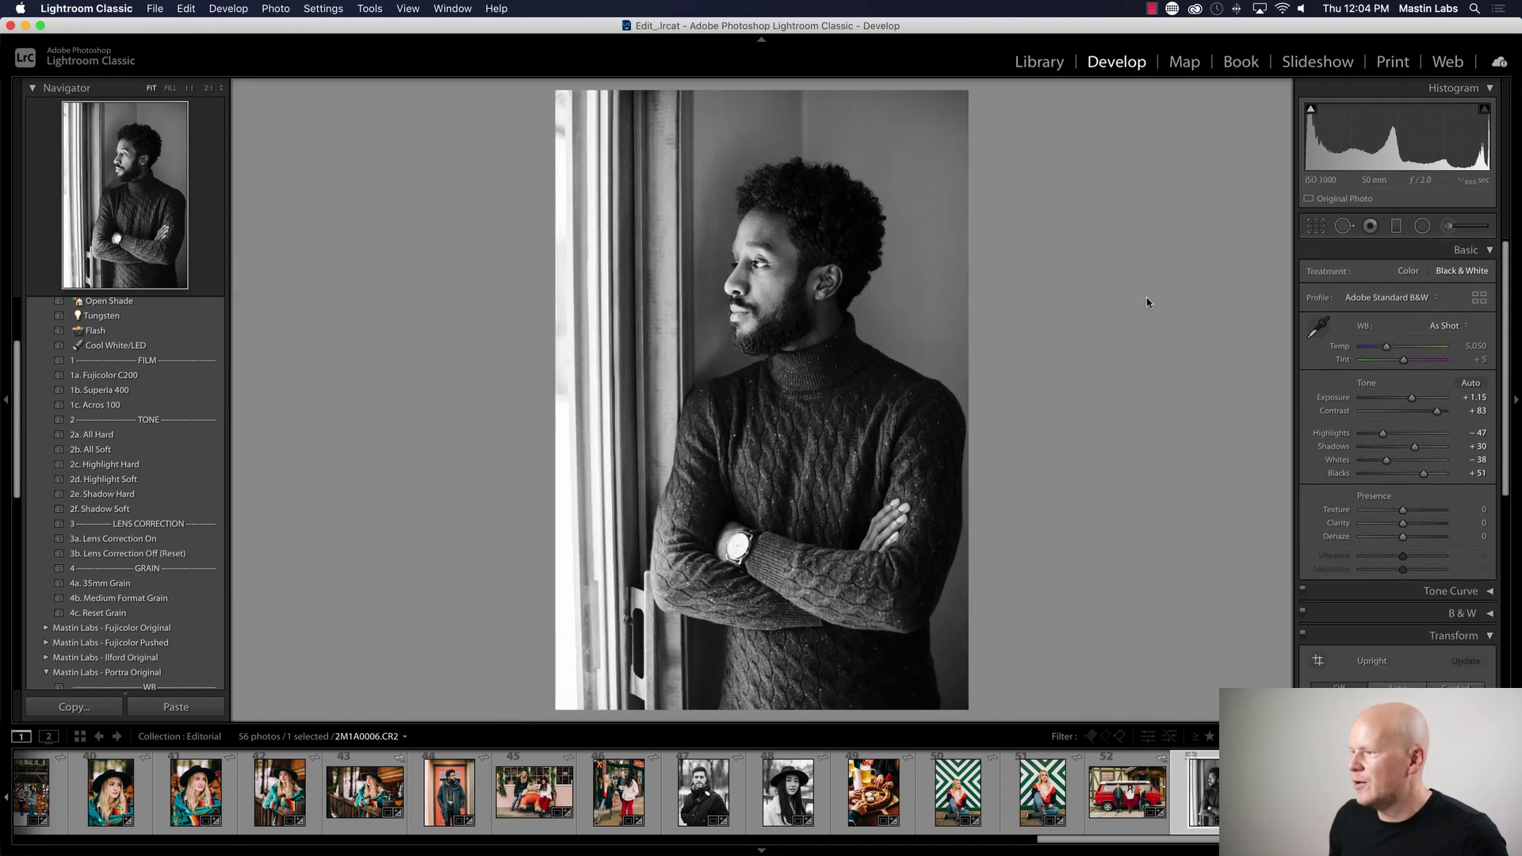
- Apply 1c. Acros 100 to _AME3727.CR2, the close-up of the man looking aside, and set Exposure to +0.55
key(Right)
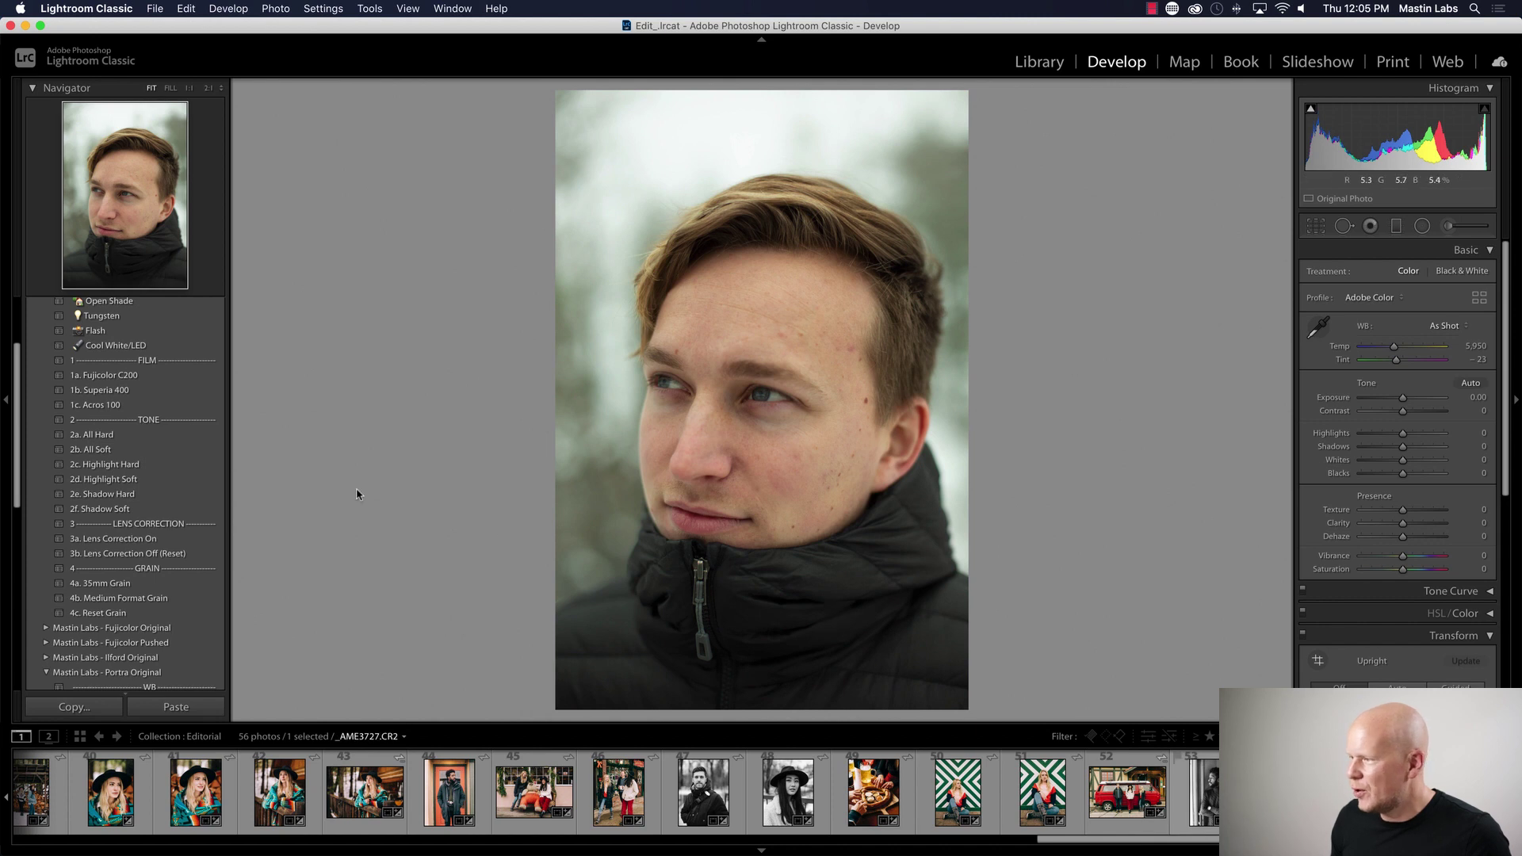
click(119, 406)
drag(1403, 397, 1408, 398)
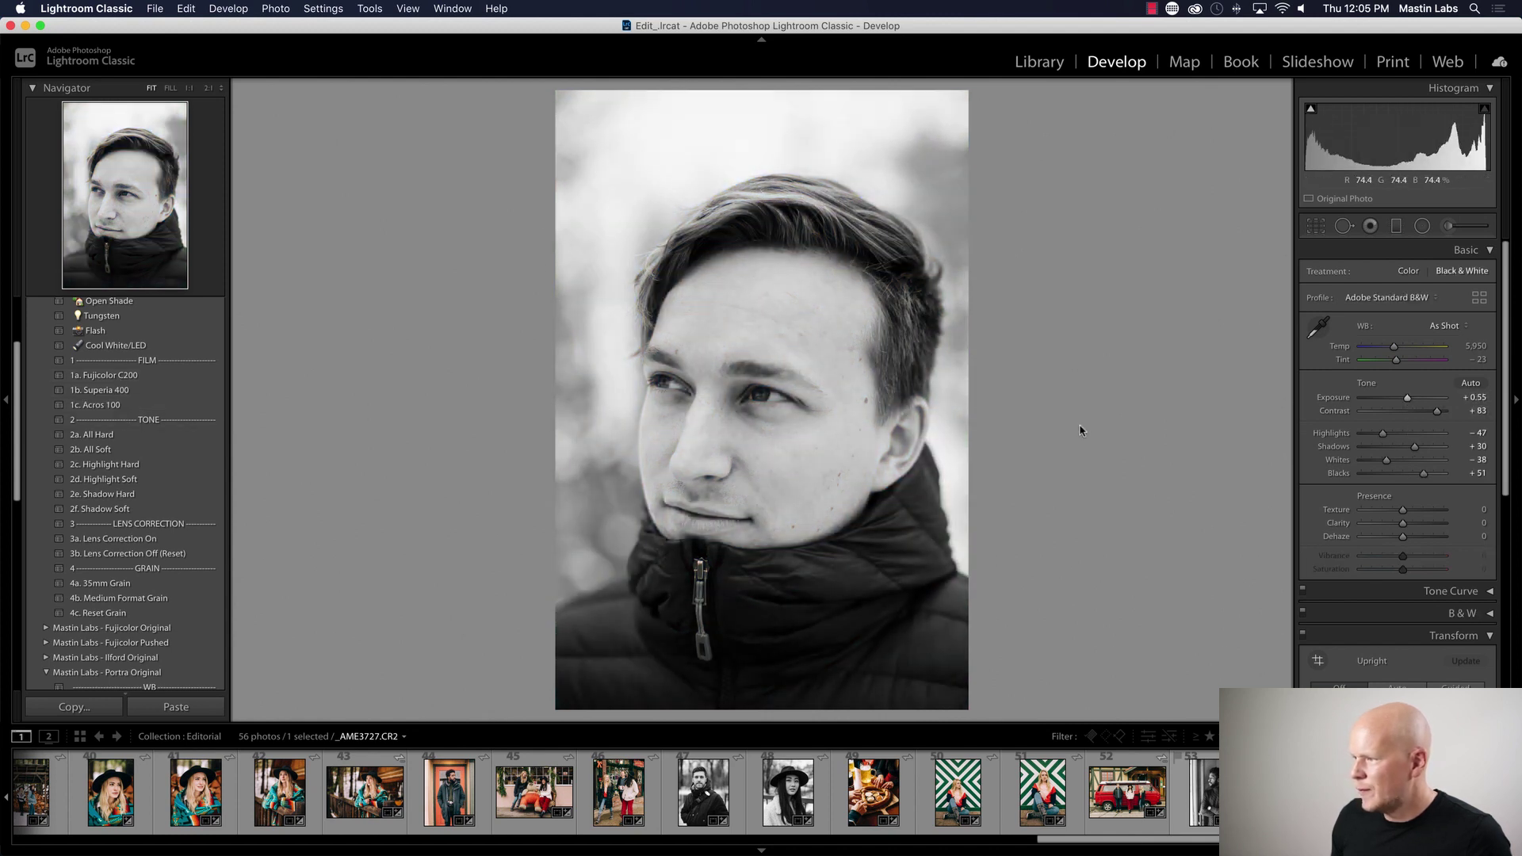
- Paste the Acros 100 edit onto _AME3735.CR2, the man facing the camera, and add 2f. Shadow Soft with Exposure +0.25
key(Left)
key(super+shift+v)
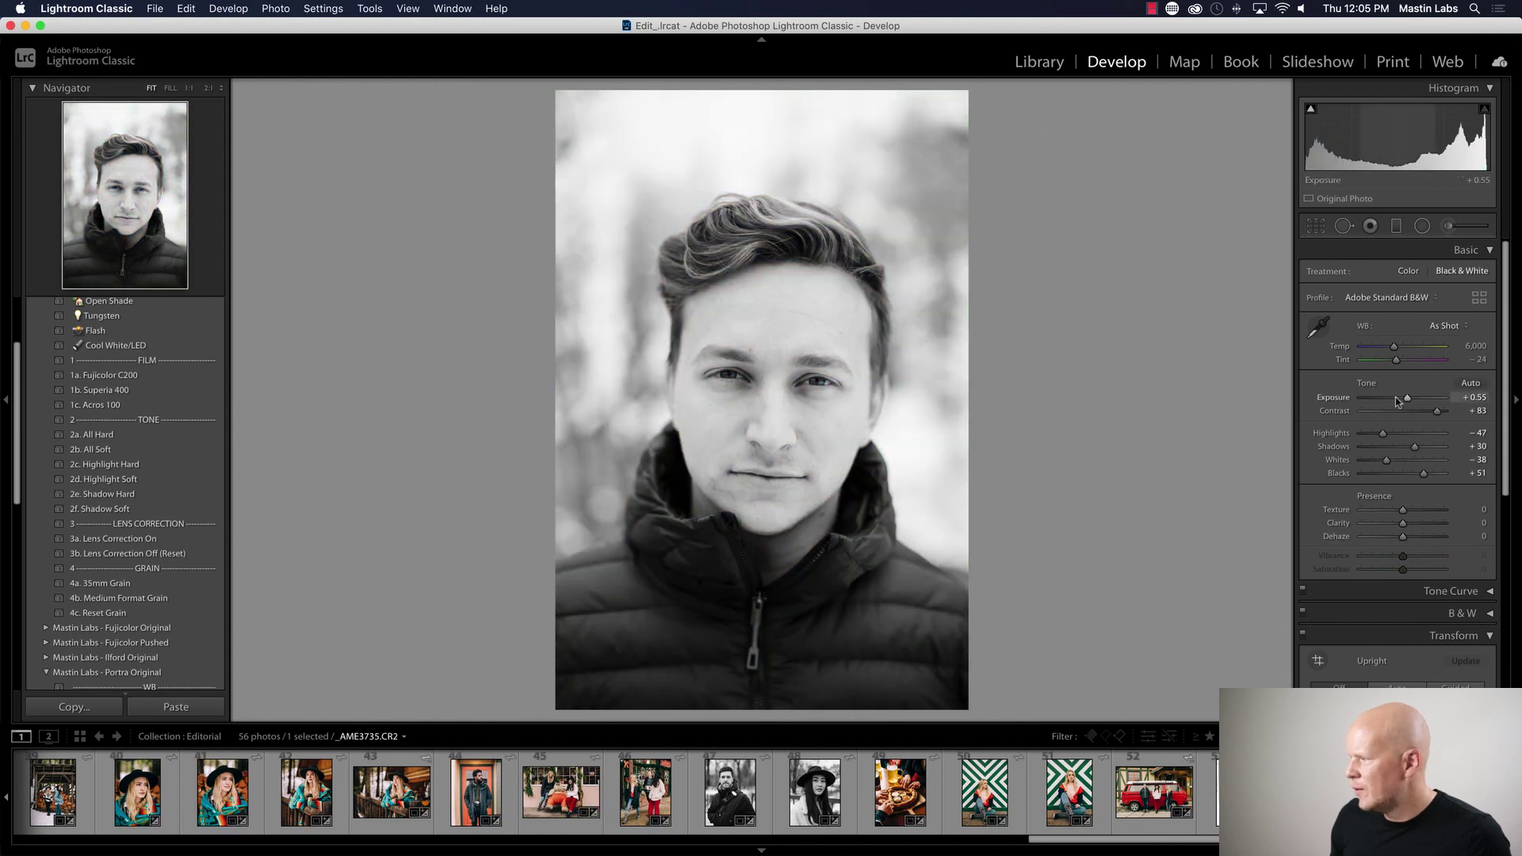
drag(1410, 402, 1409, 403)
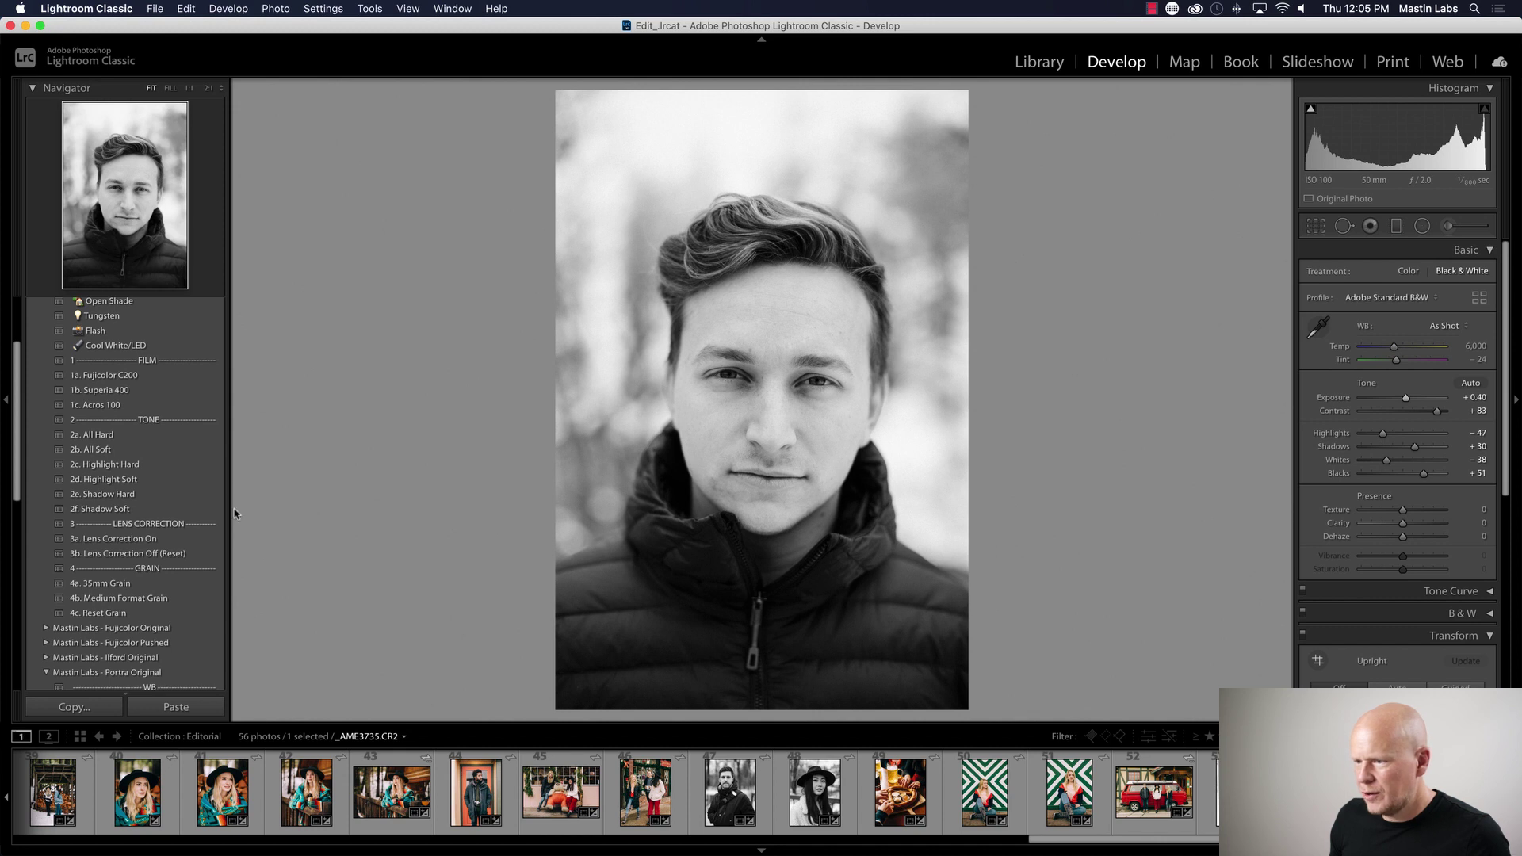
click(119, 509)
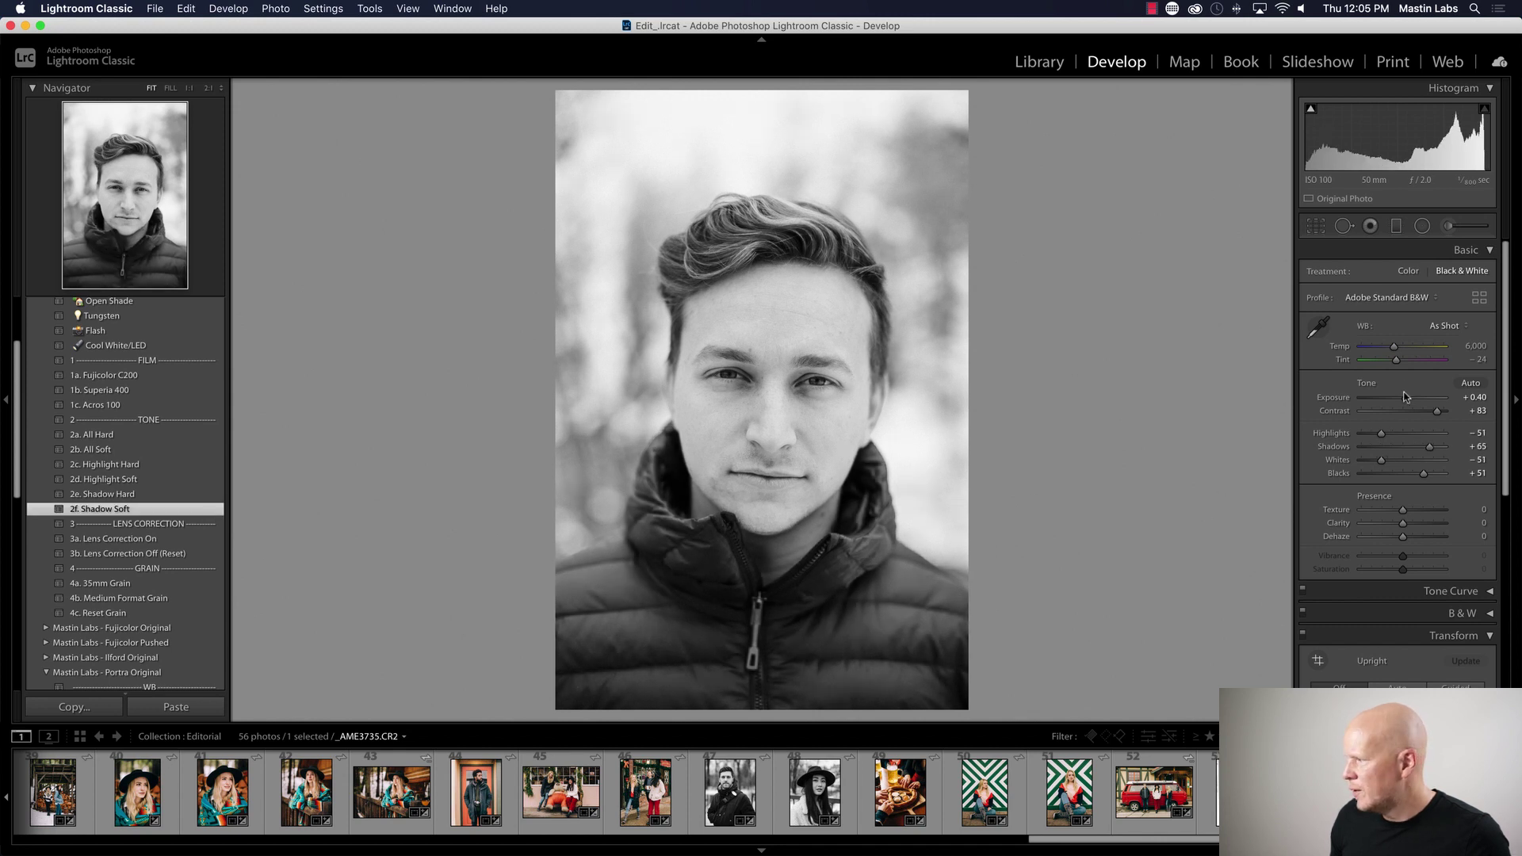
drag(1406, 396, 1405, 397)
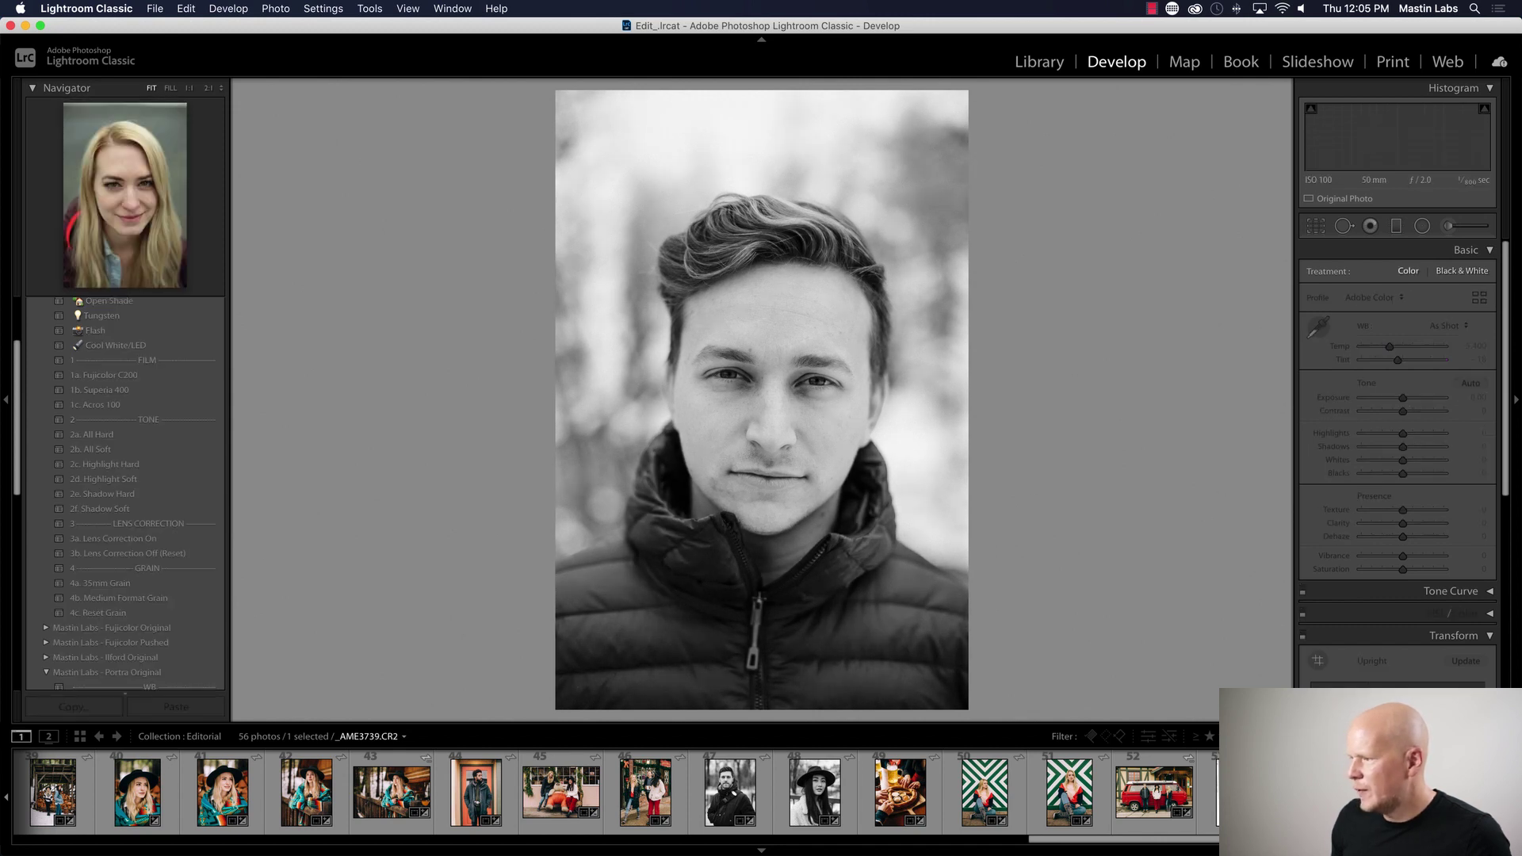
- Paste the softened black-and-white edit onto _AME3739.CR2, the close-up of the smiling blonde woman
key(Right)
key(super+shift+v)
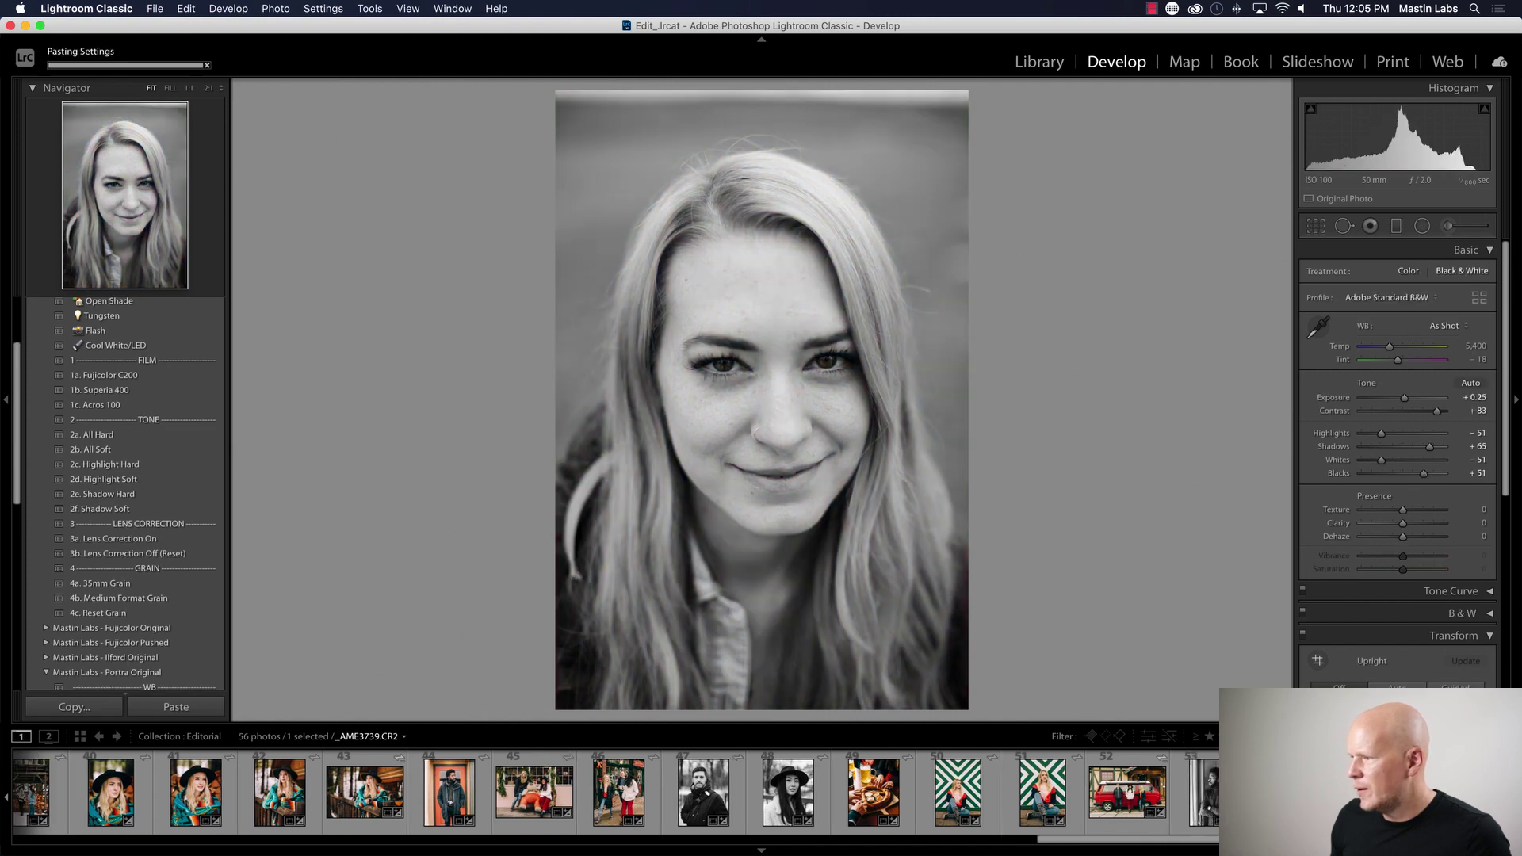
- Show the Editorial collection as a Library grid with thumbnails enlarged to three per row
click(1035, 60)
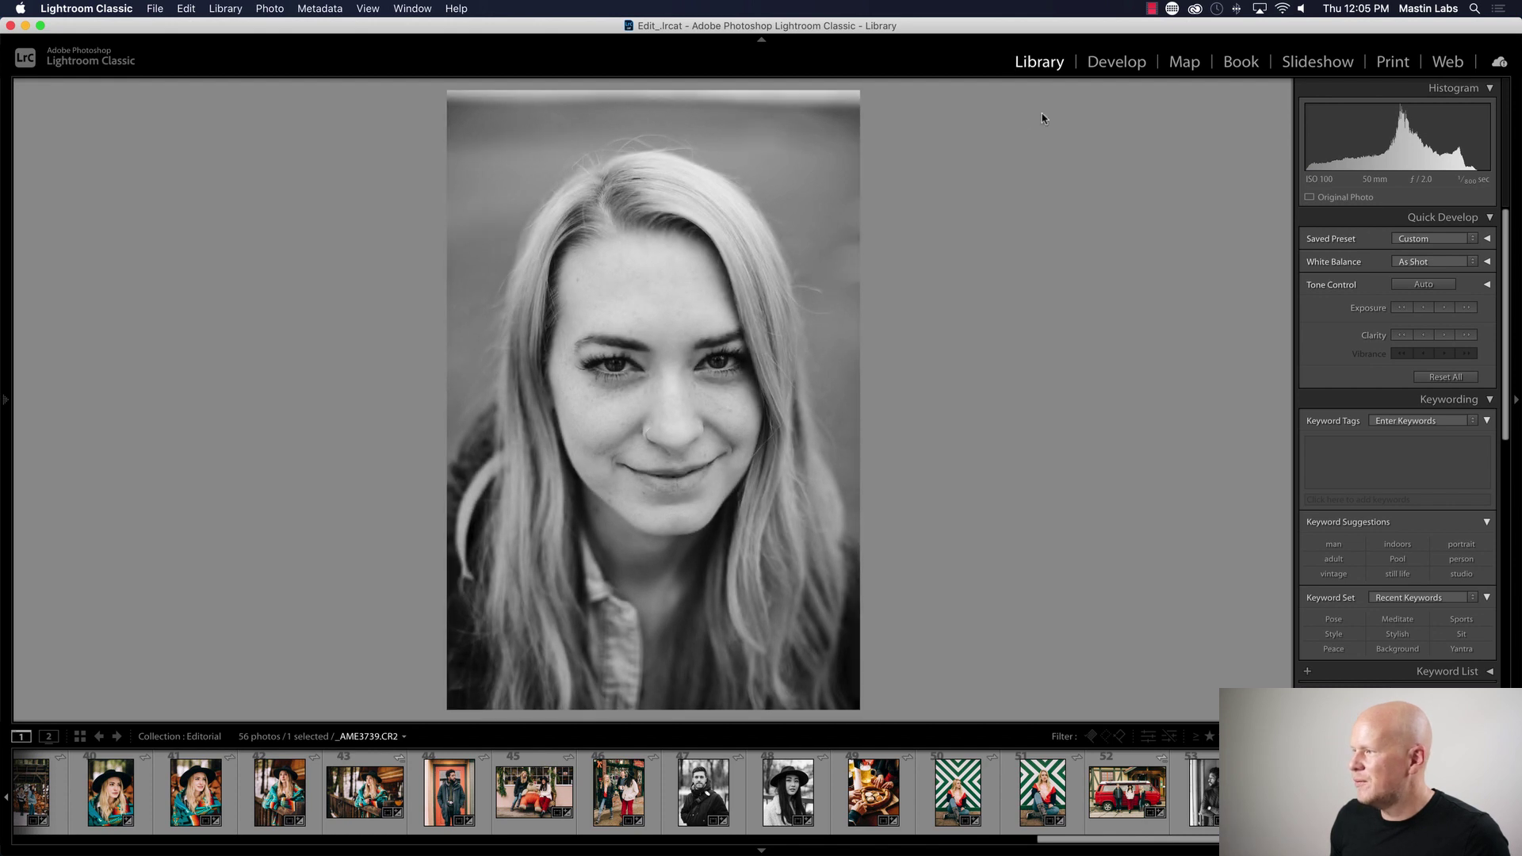
click(80, 737)
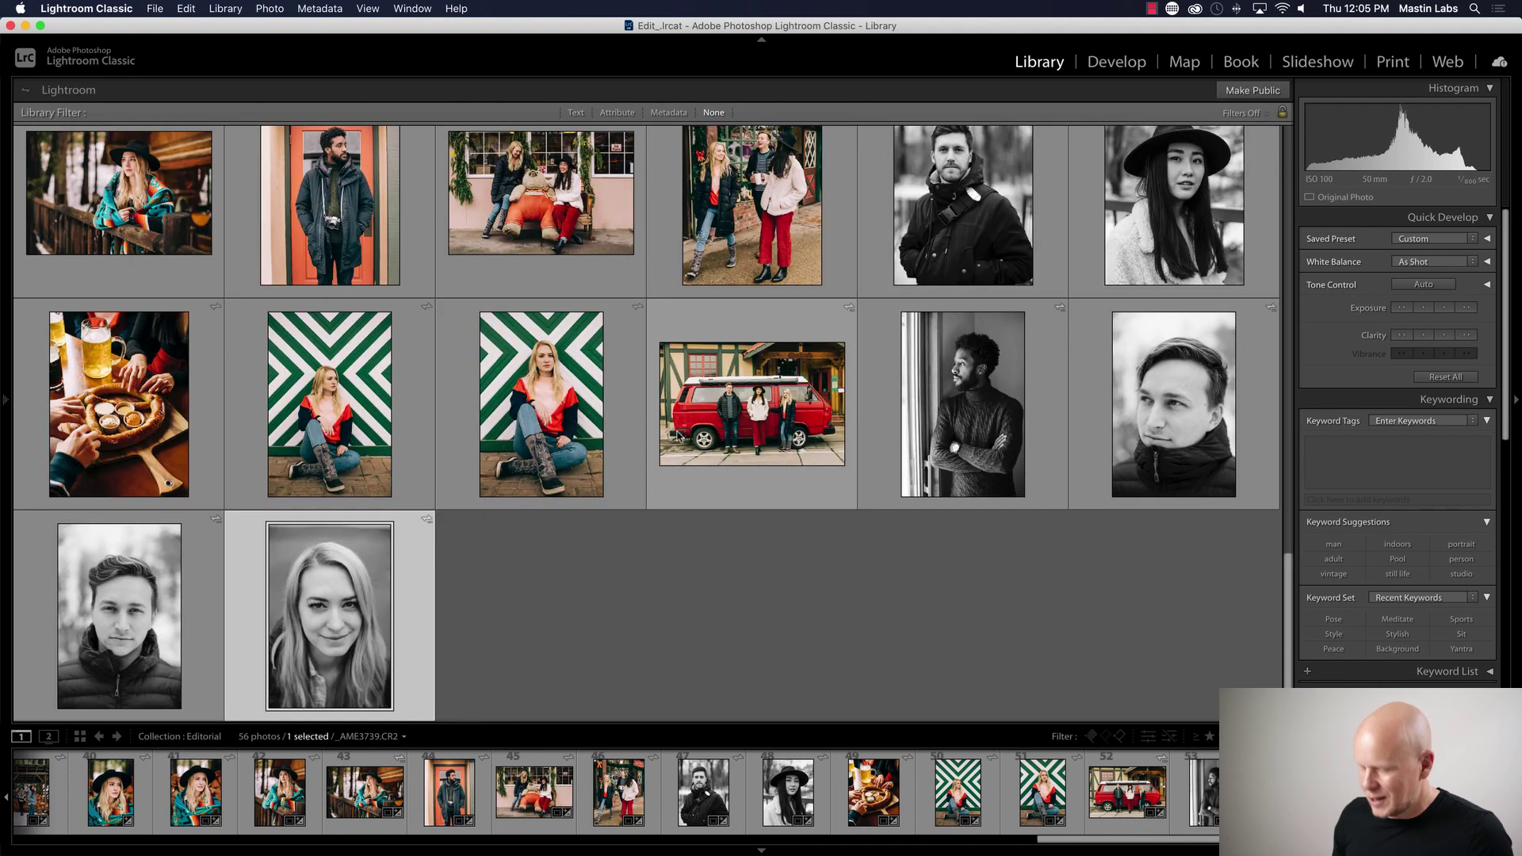
key(=)
key(=)
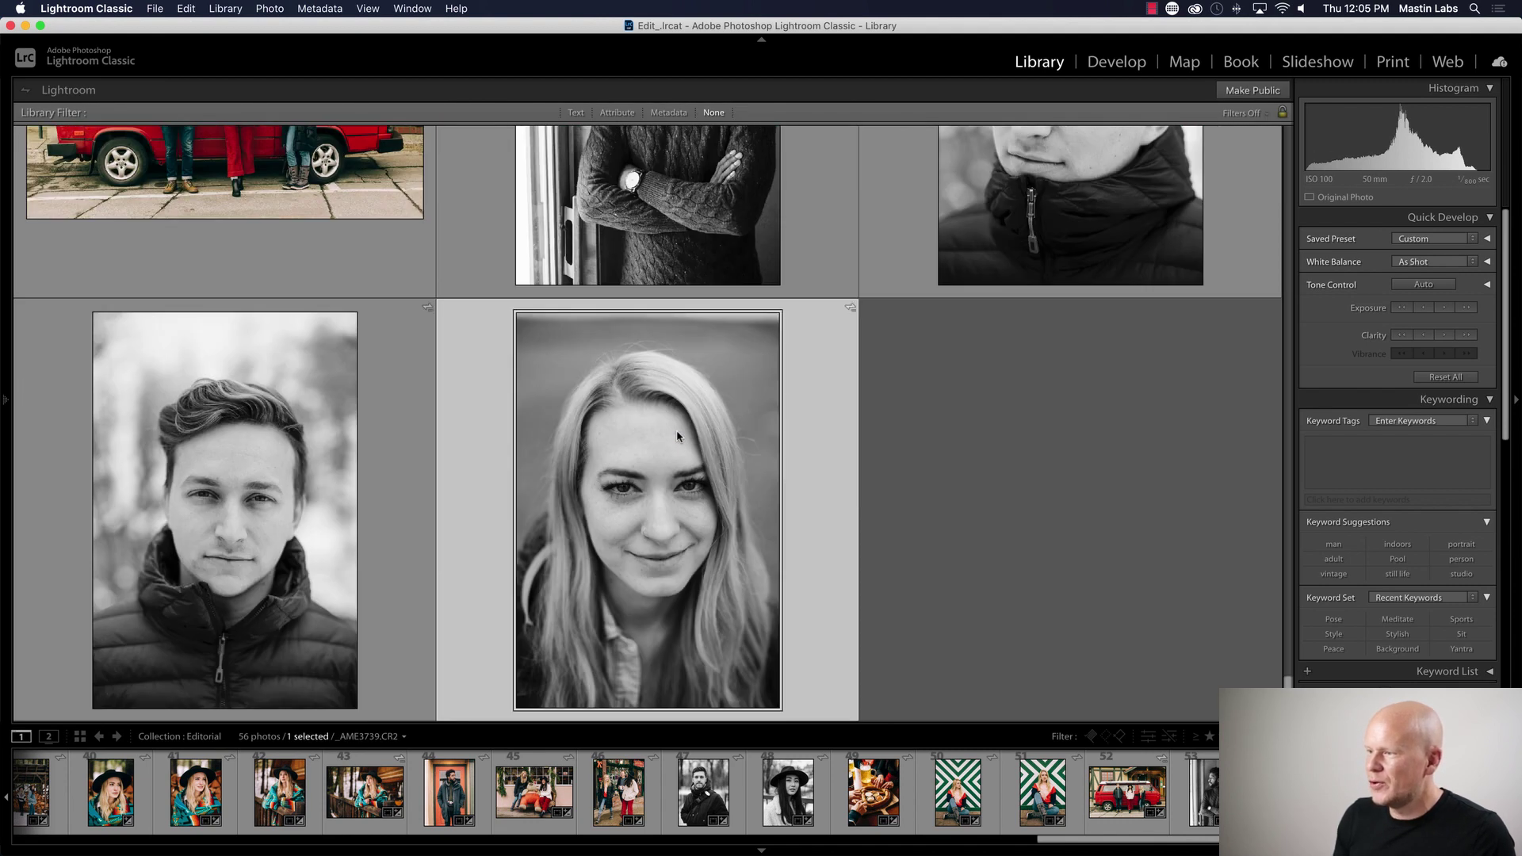
- Review the edited photos from the start of the Editorial collection onward, examining color, exposure and tone for consistency across the set
scroll(944, 317, down, 15)
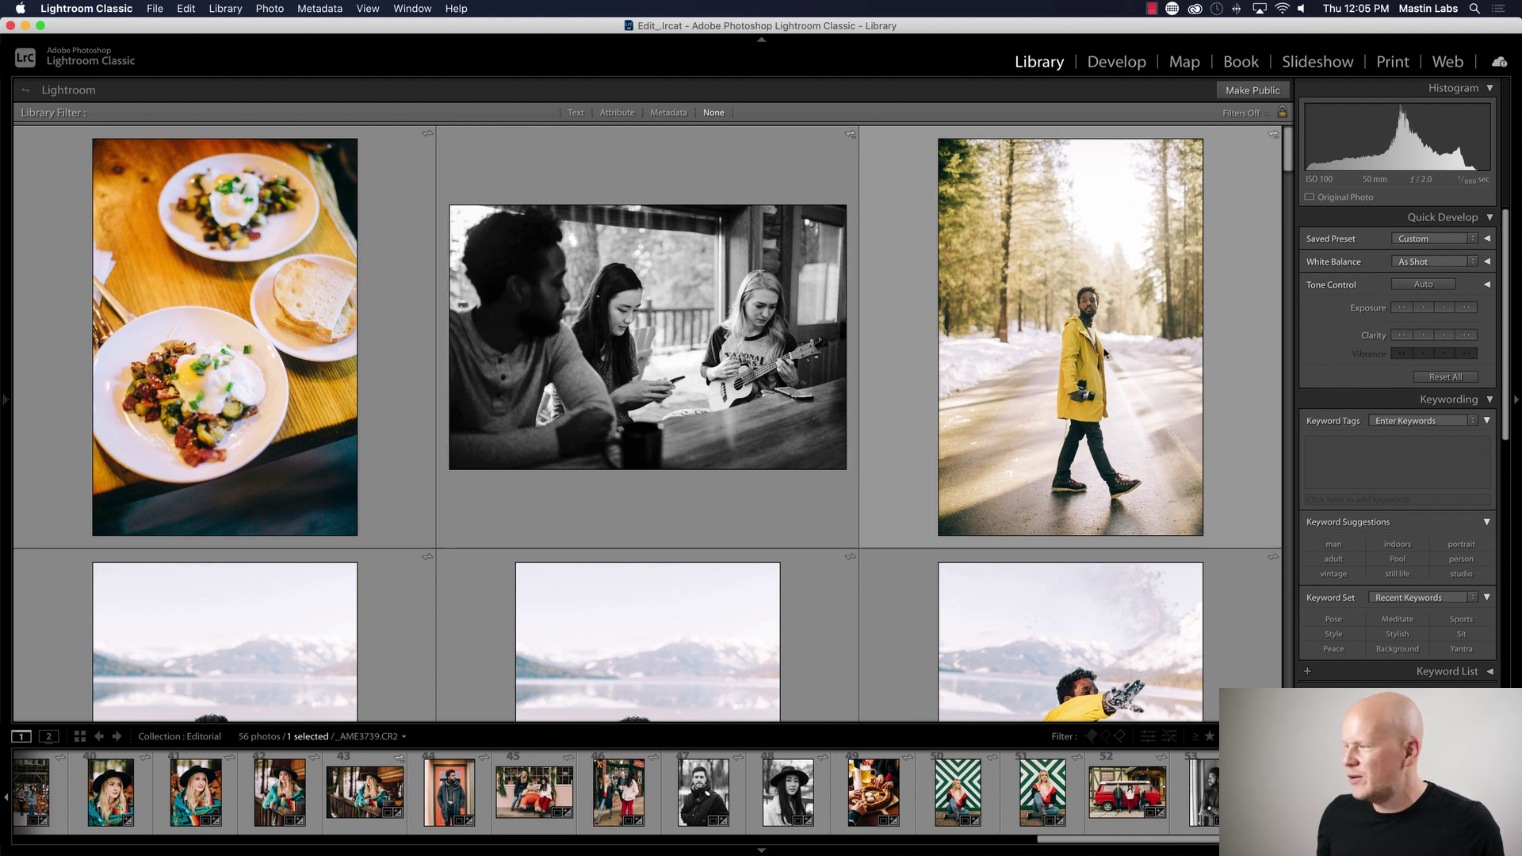
scroll(555, 413, down, 5)
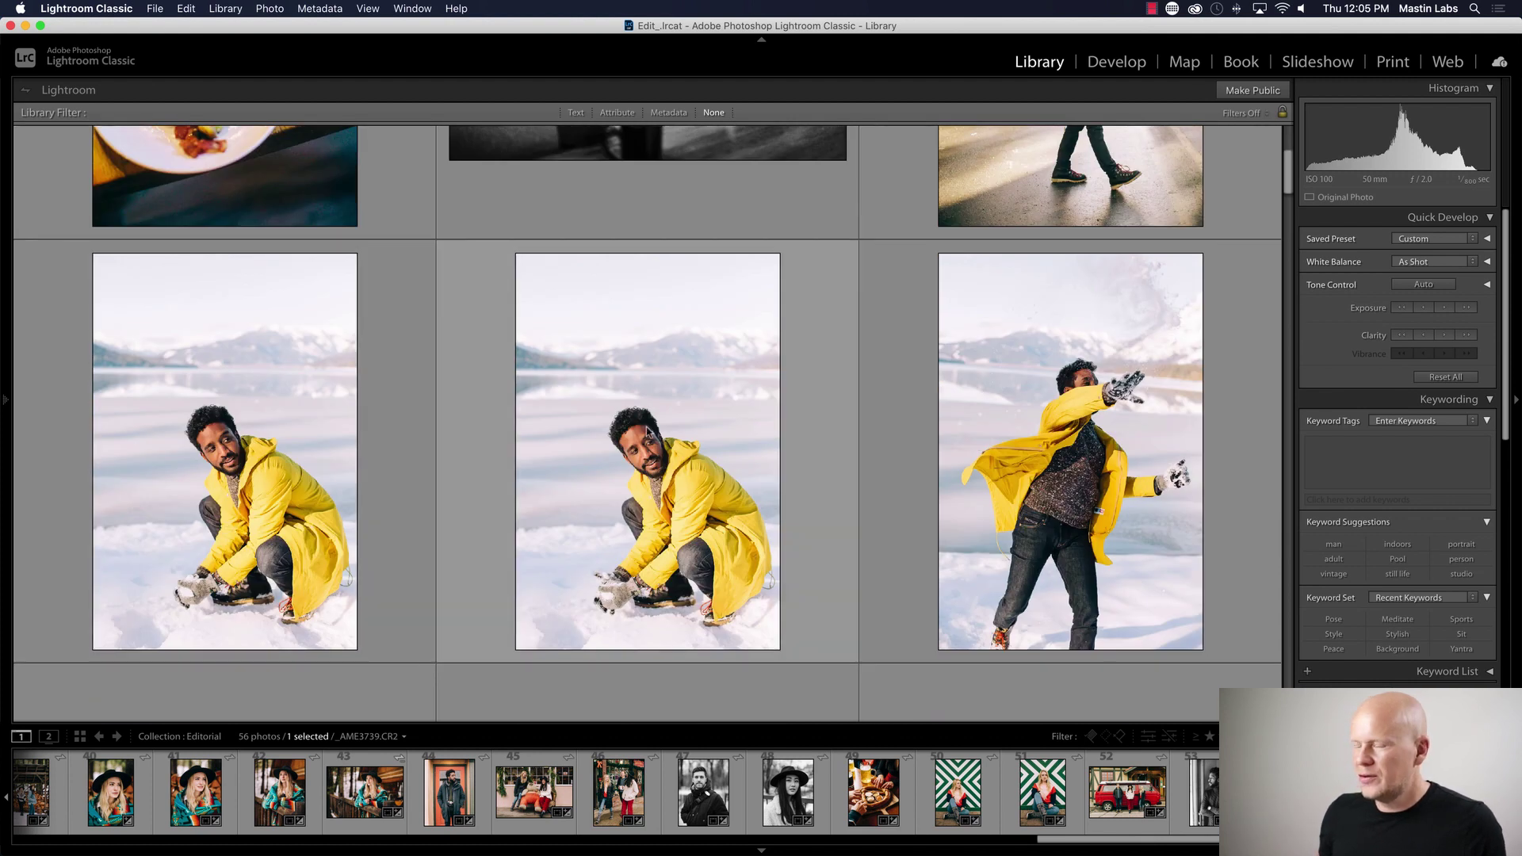
scroll(644, 431, down, 5)
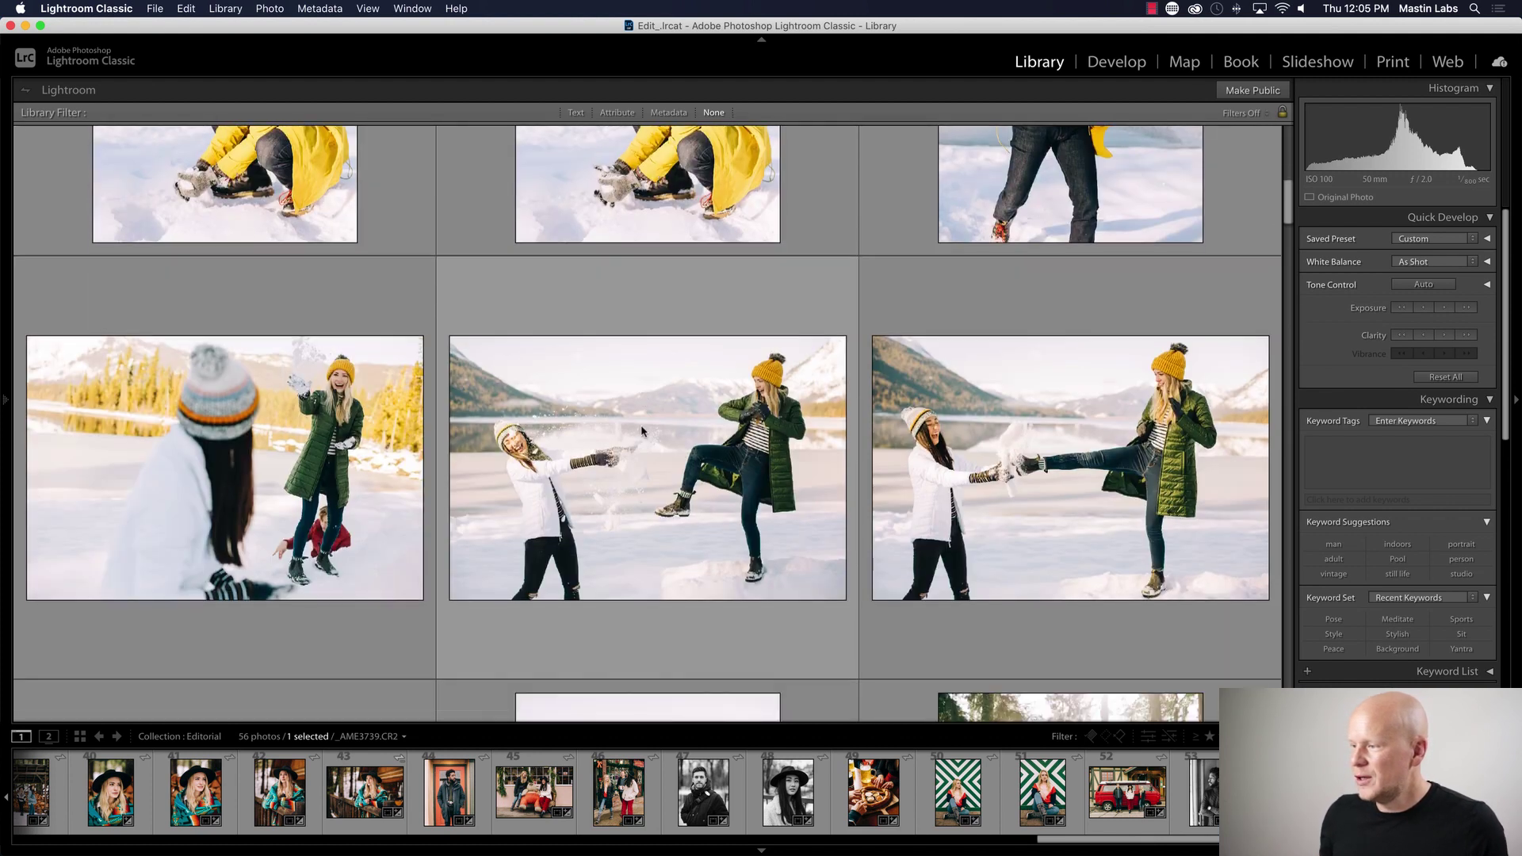
scroll(642, 430, down, 3)
scroll(640, 430, down, 4)
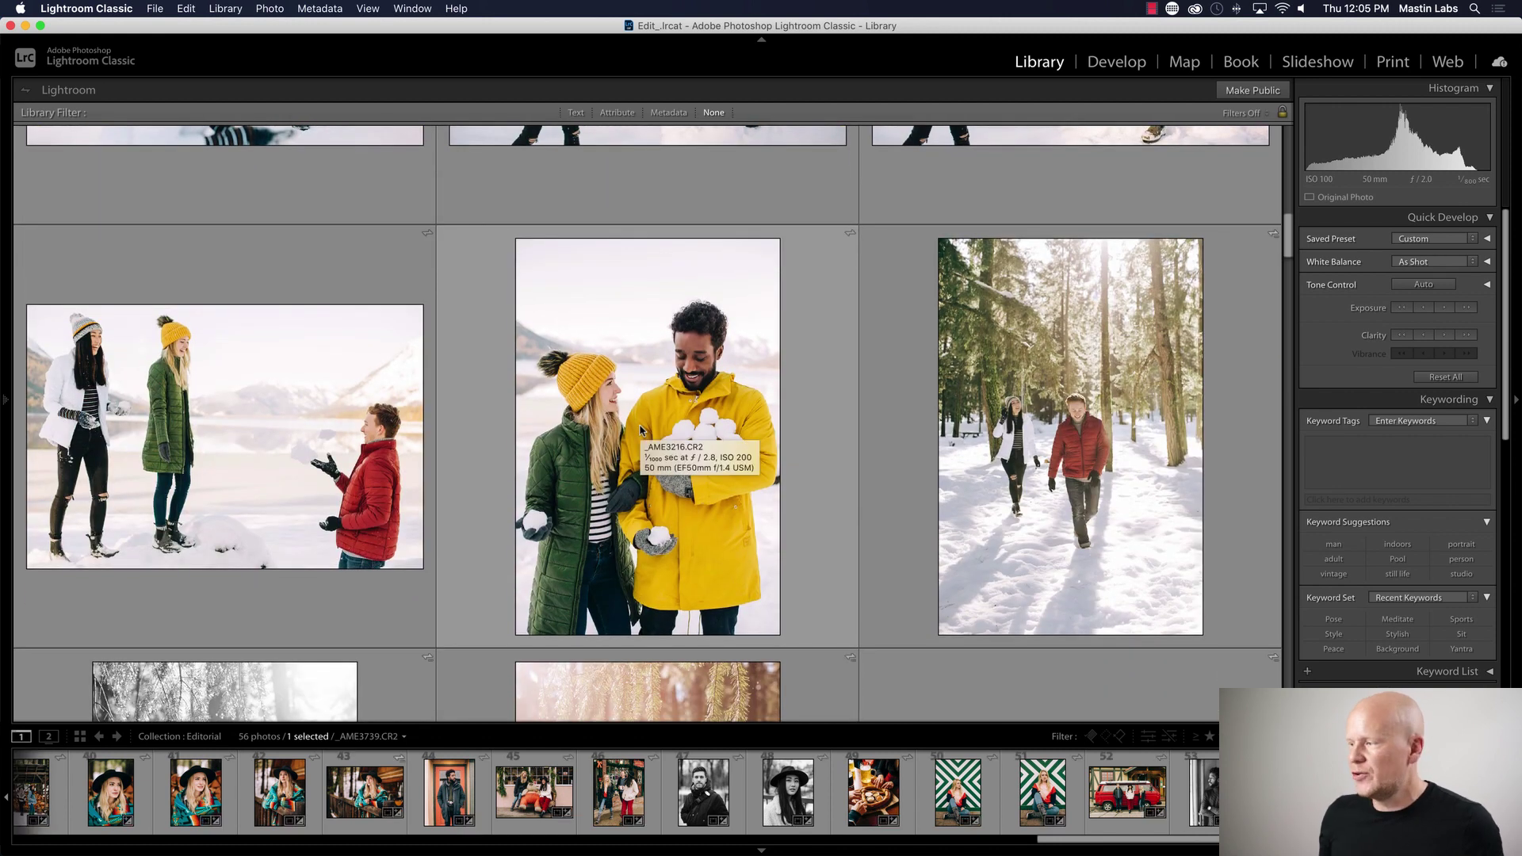
scroll(640, 431, down, 8)
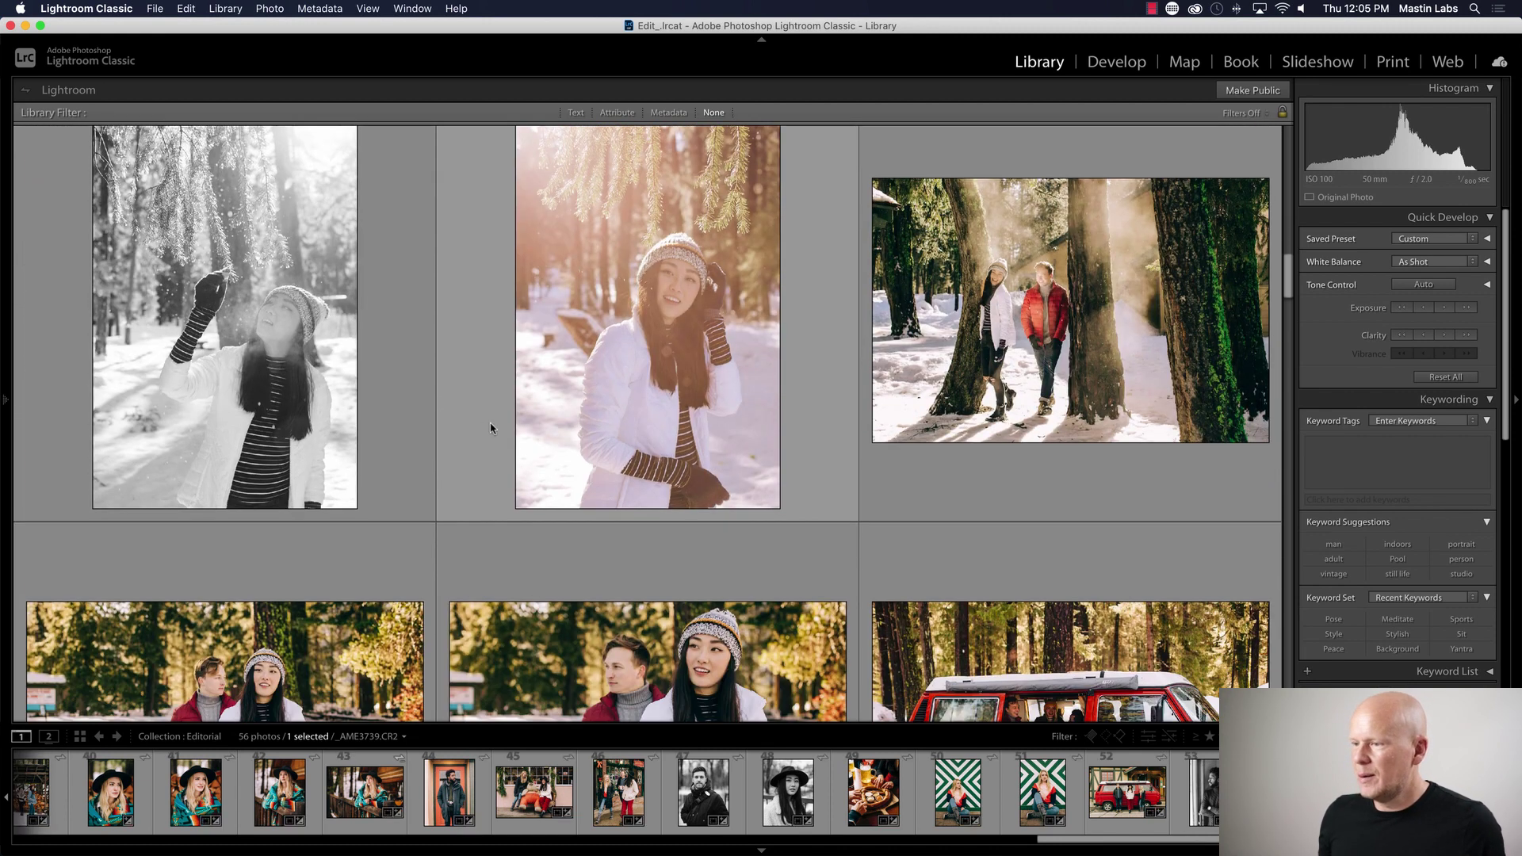
scroll(642, 481, down, 5)
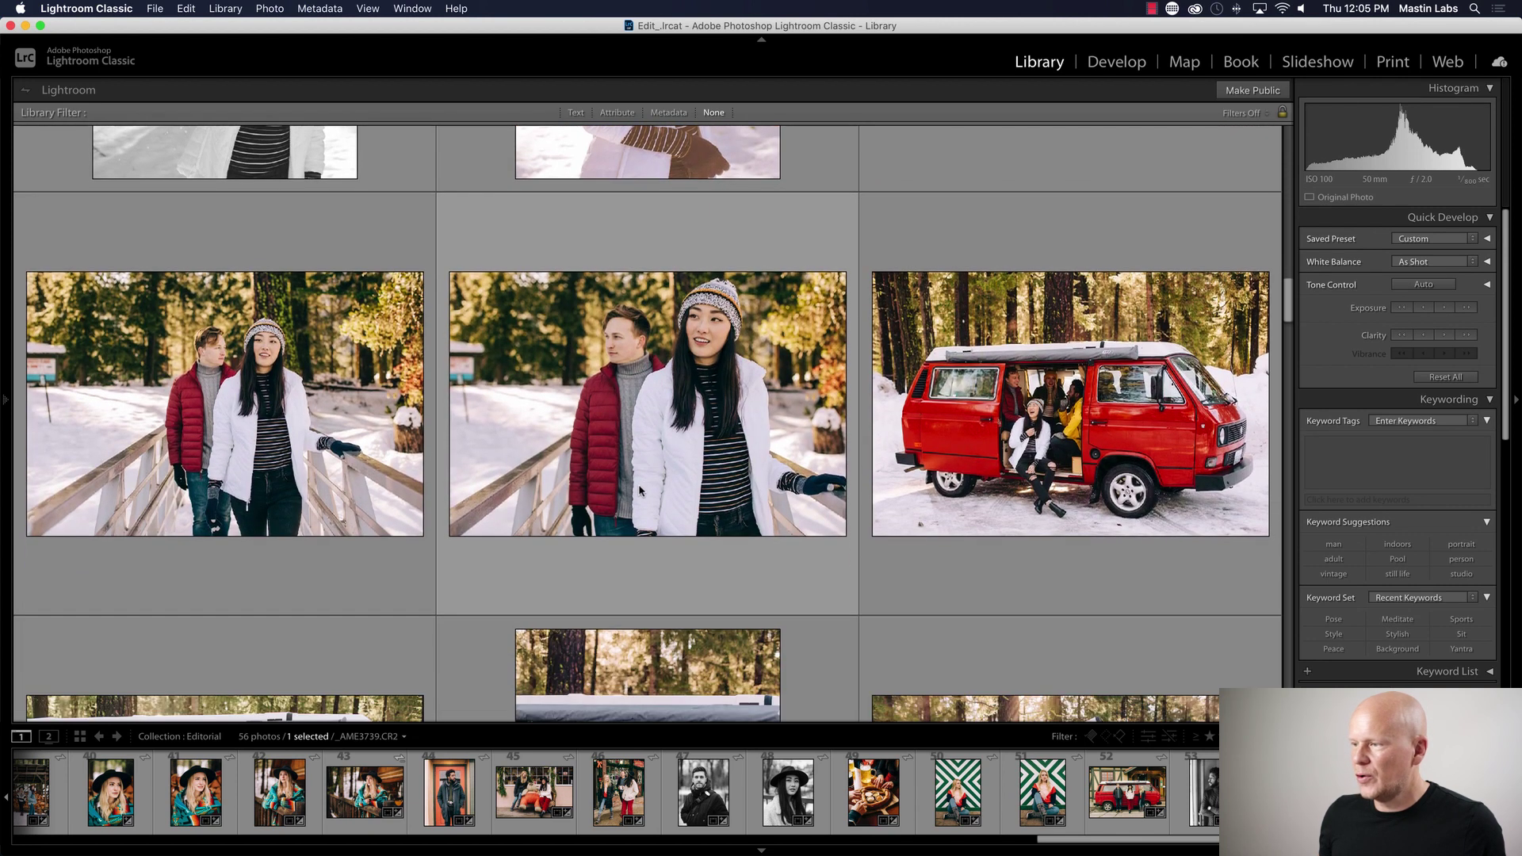
scroll(637, 486, down, 6)
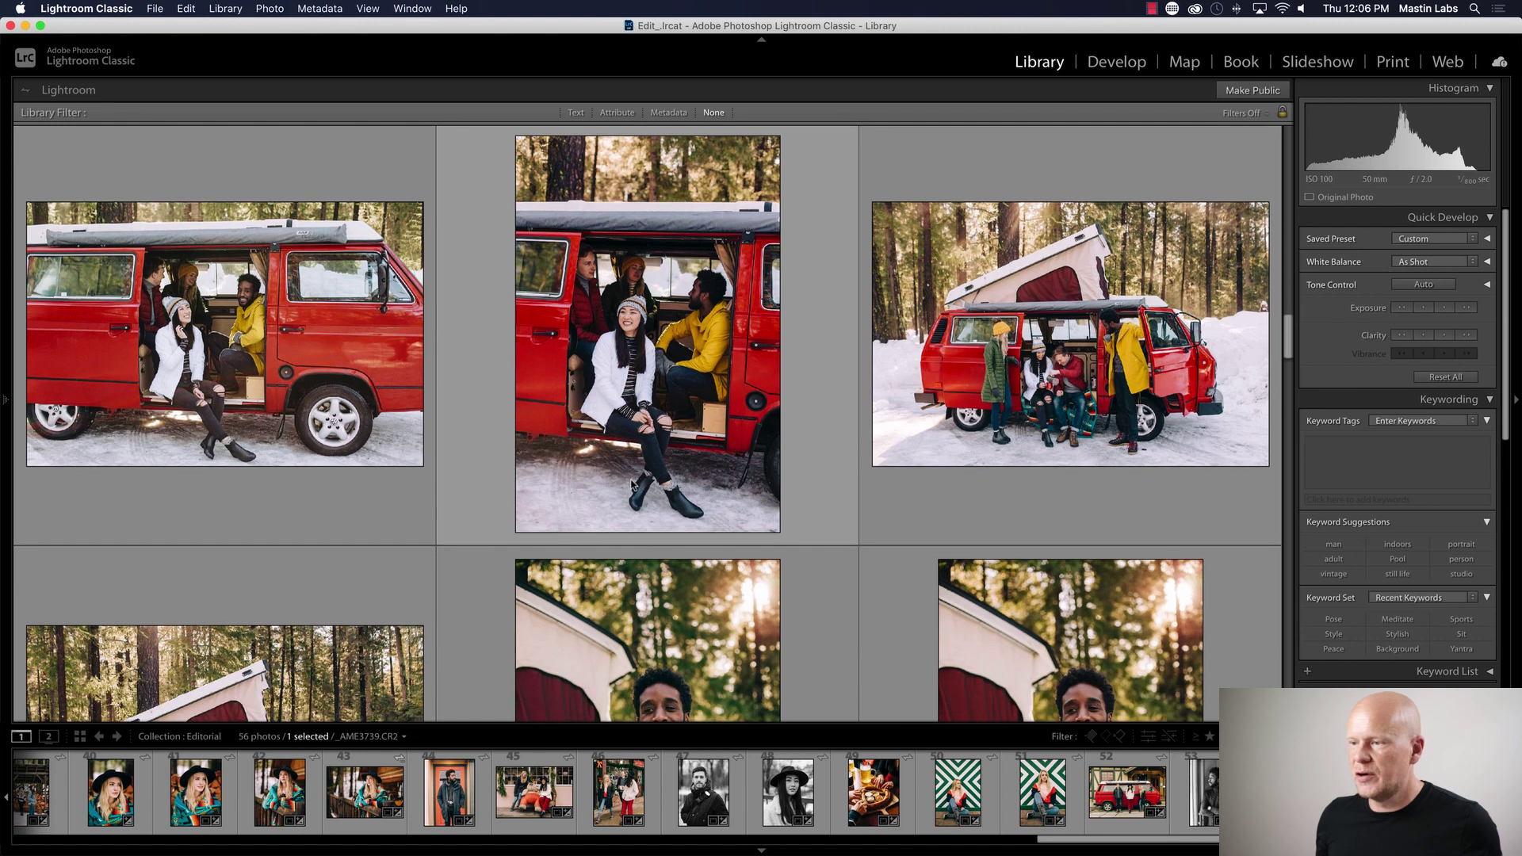
scroll(637, 479, down, 3)
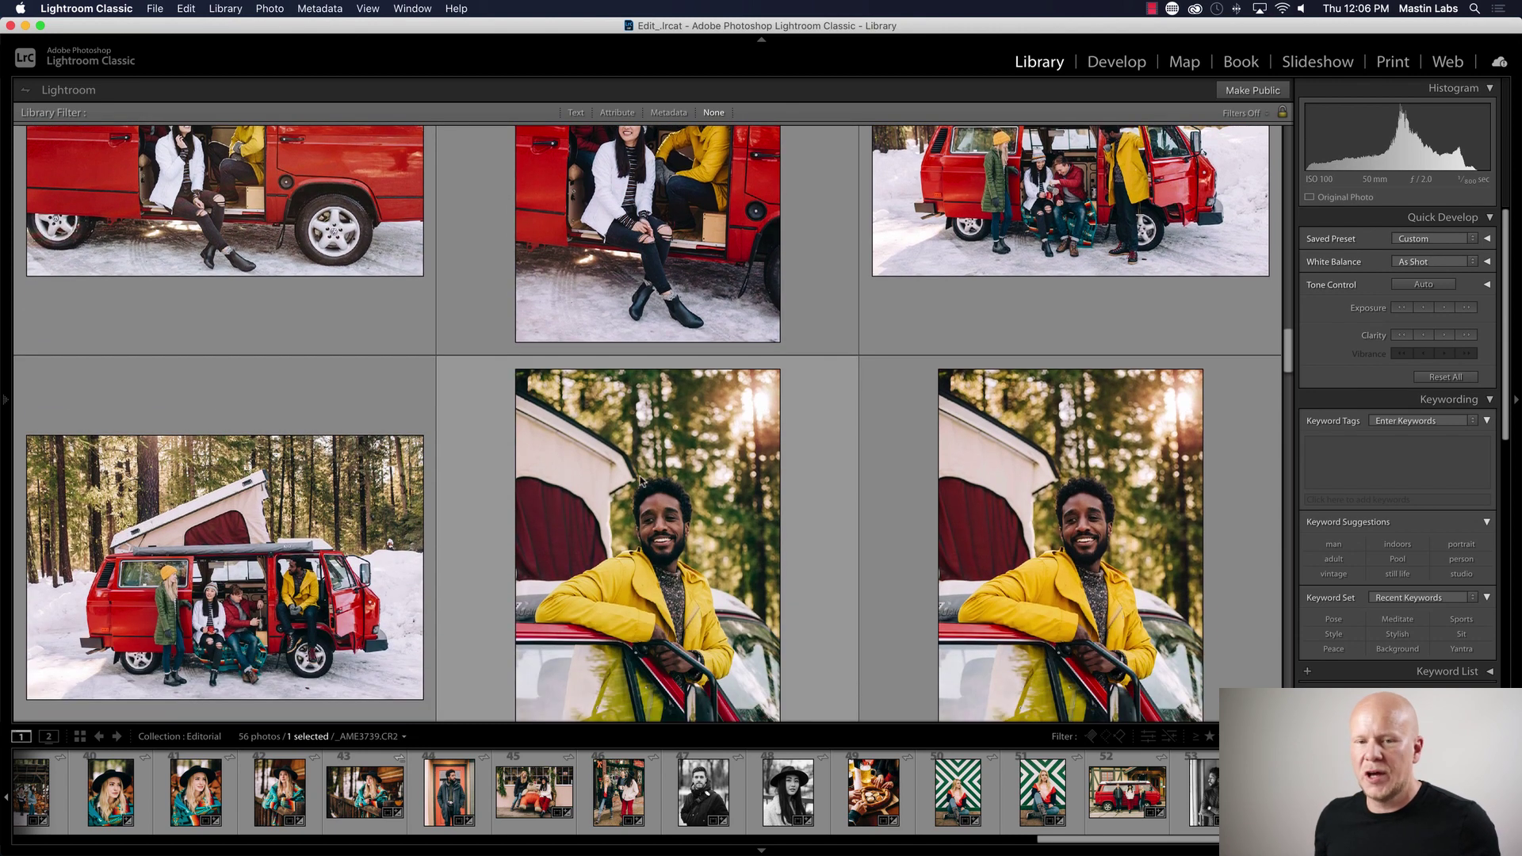
scroll(641, 480, down, 5)
scroll(646, 478, down, 6)
scroll(646, 478, down, 6)
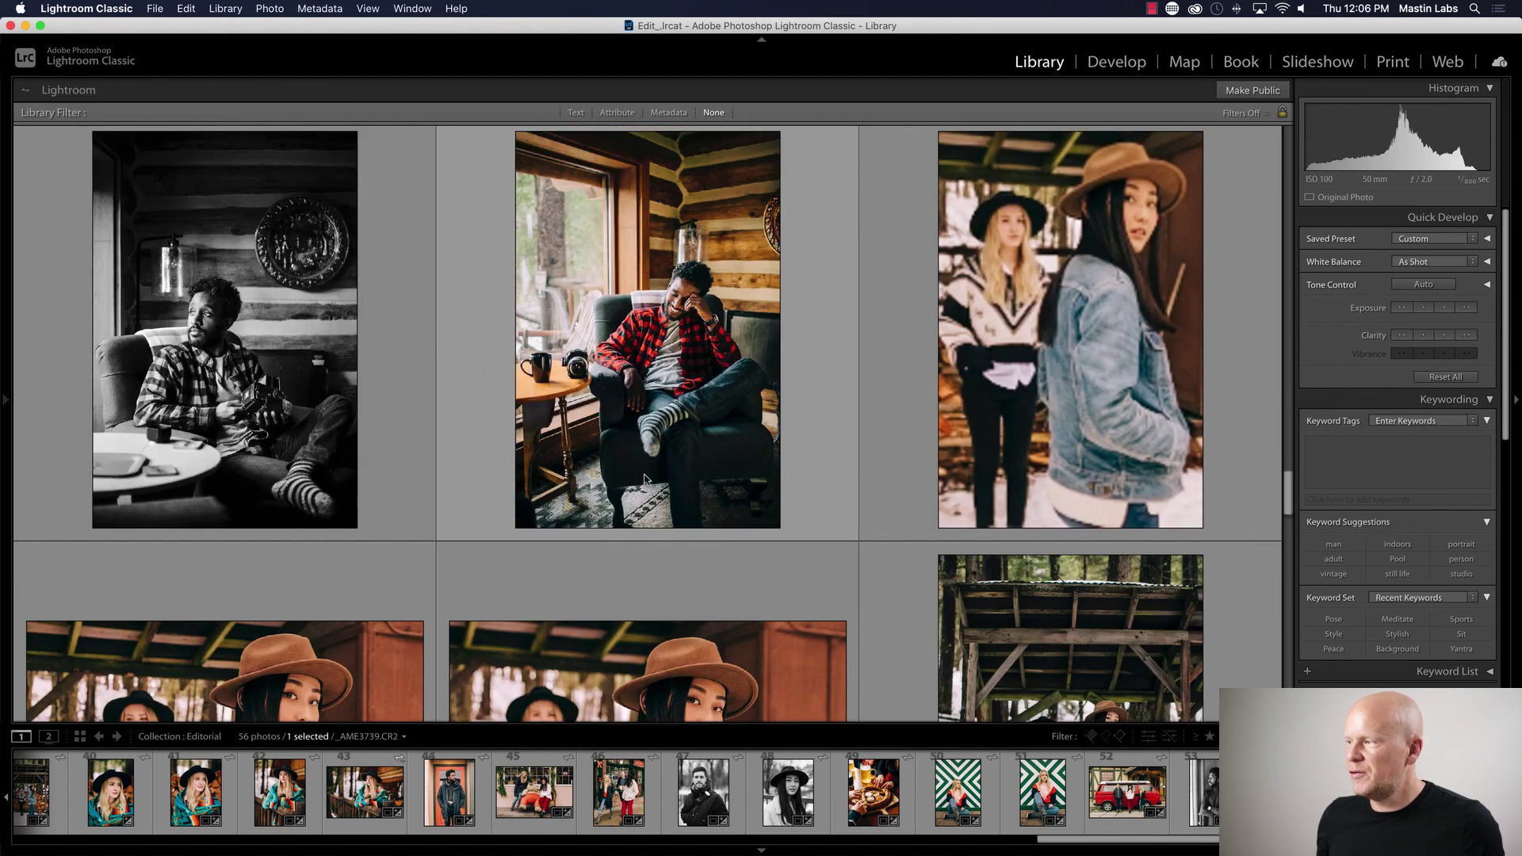
scroll(644, 479, down, 4)
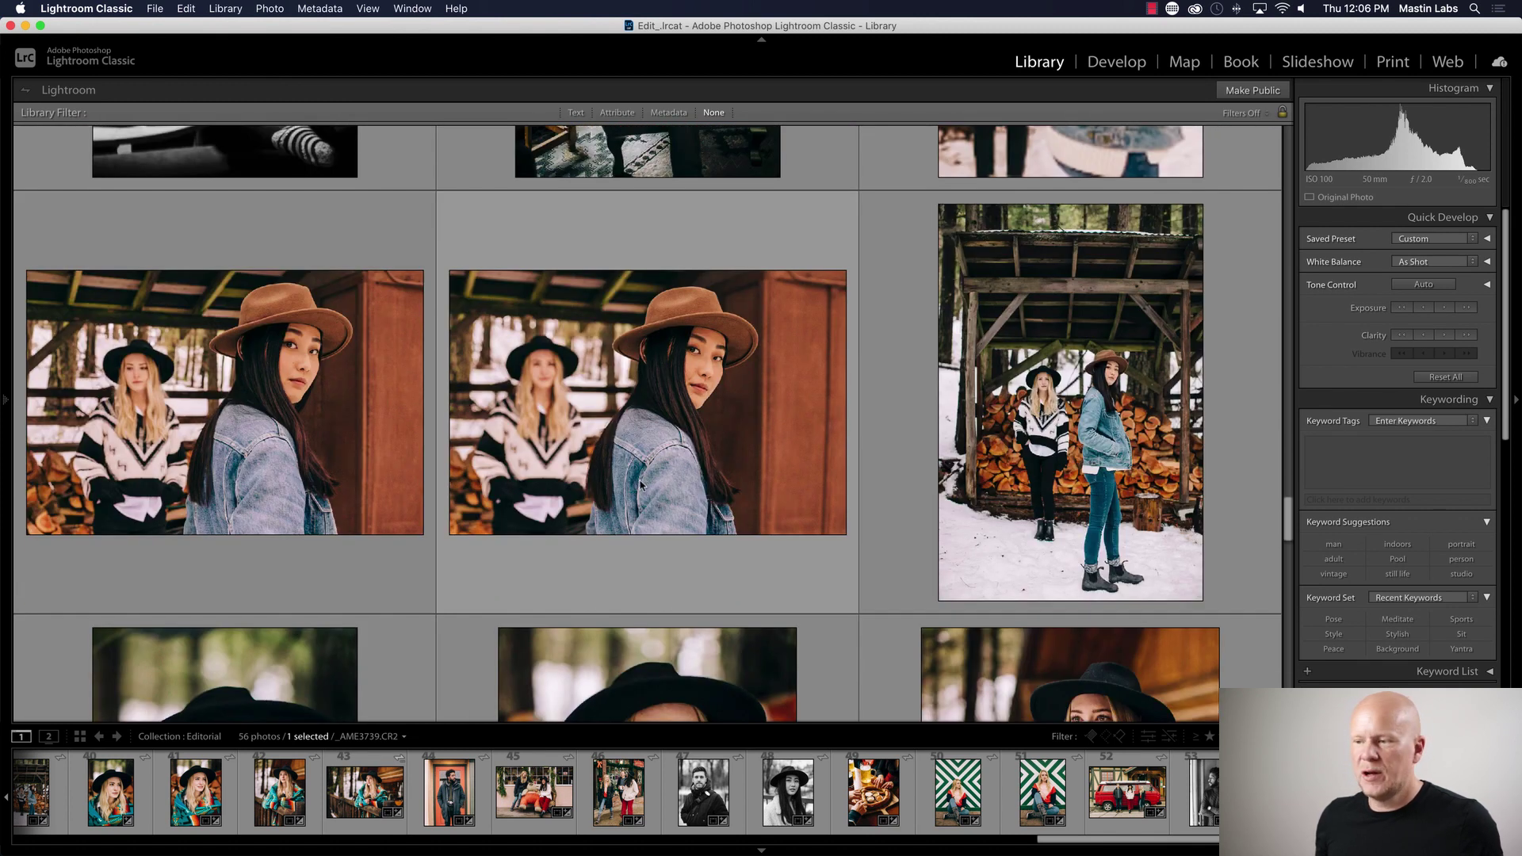
scroll(644, 486, down, 5)
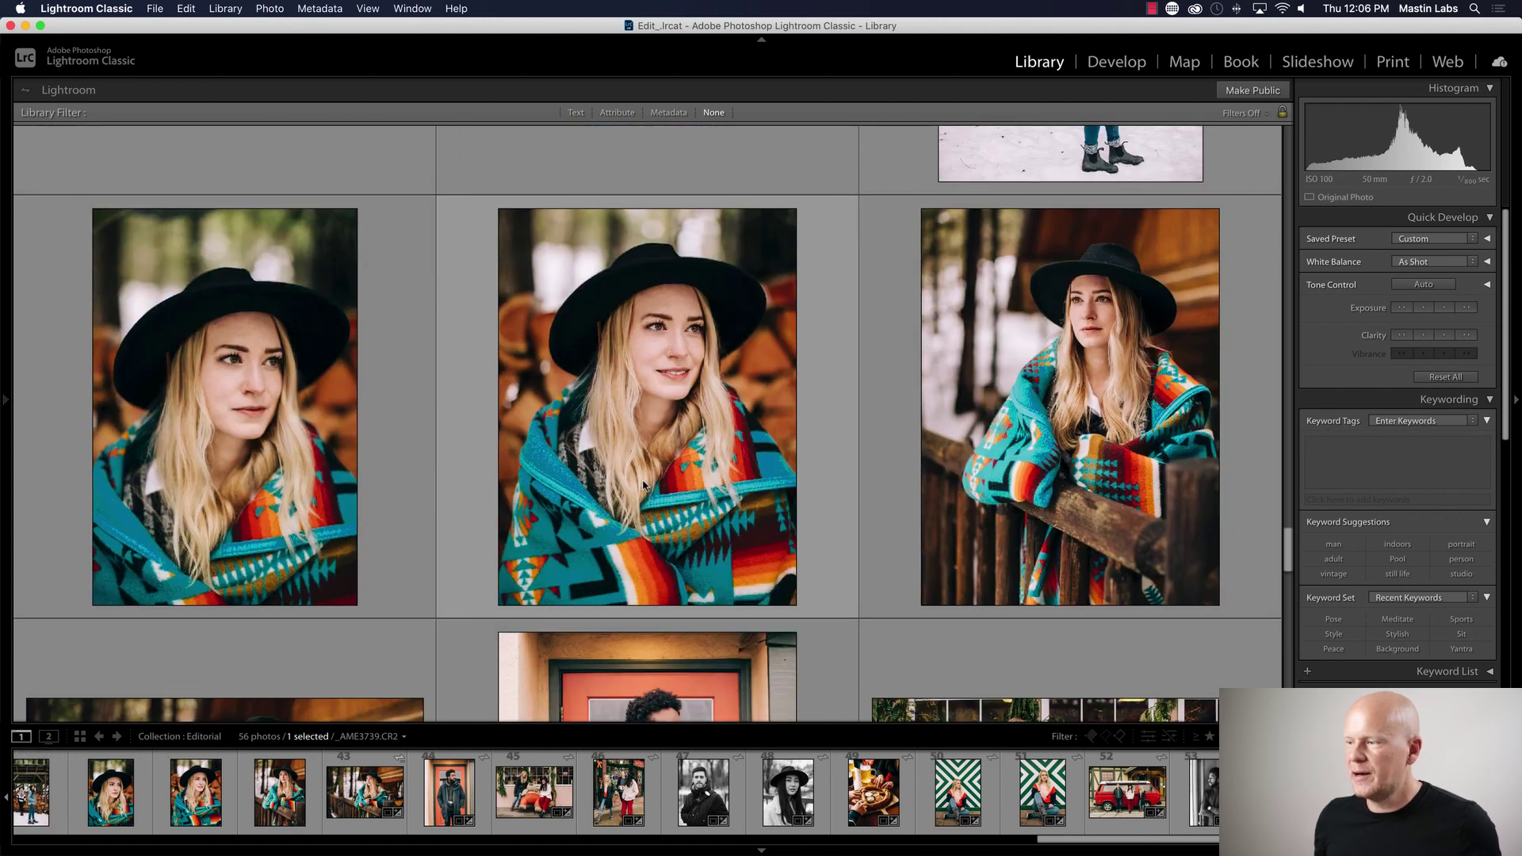